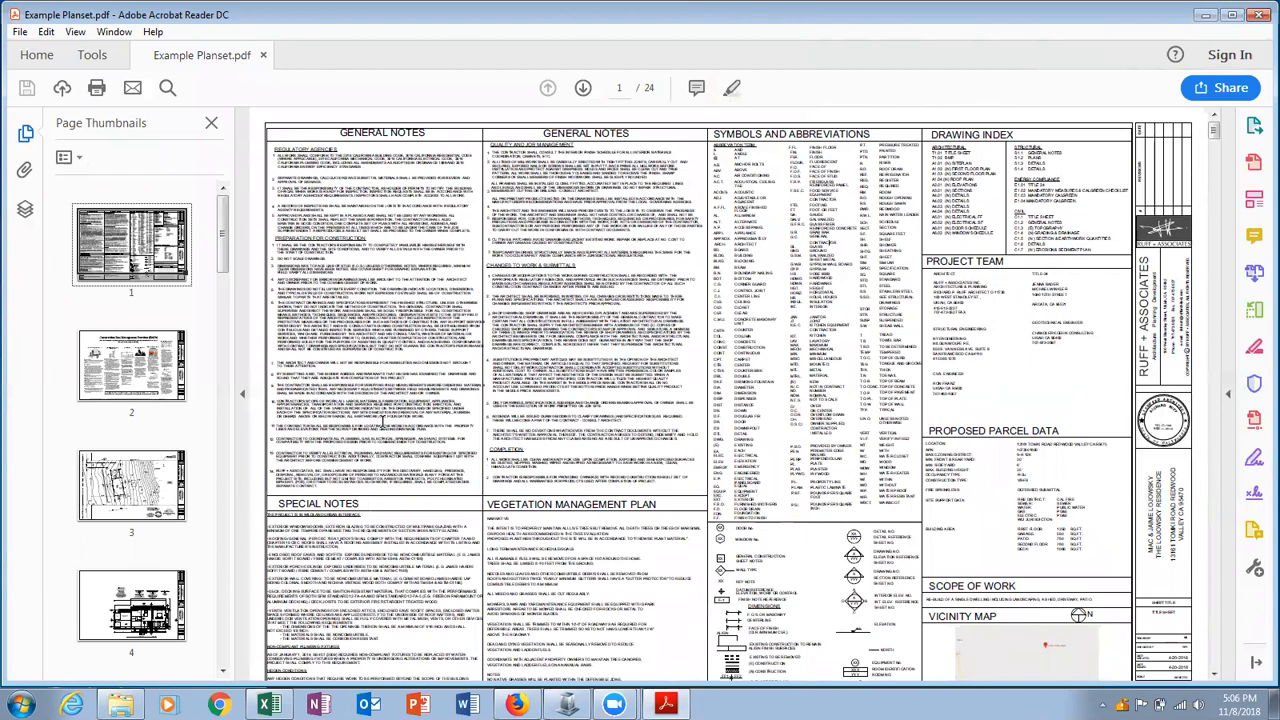
Bring up the energy model setup workbook, widen its window, and switch to EnergyPro beside it.
click(272, 704)
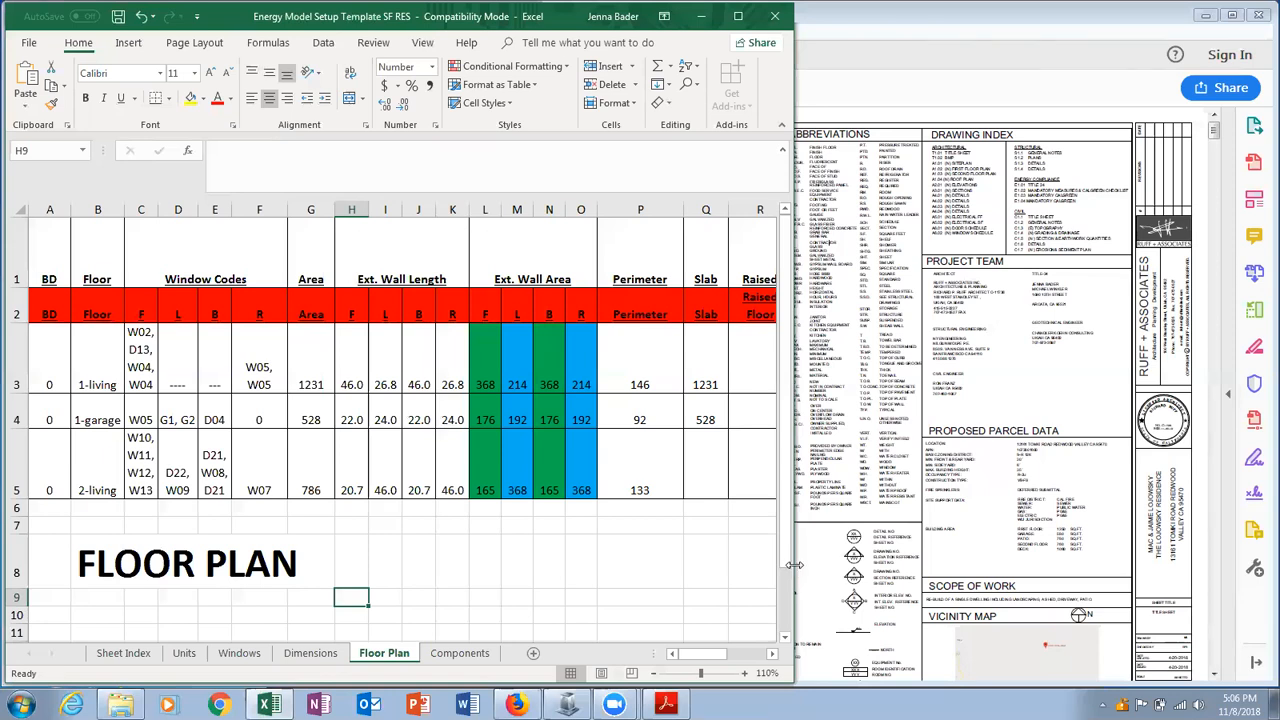
drag(794, 565, 951, 565)
mouse_move(567, 705)
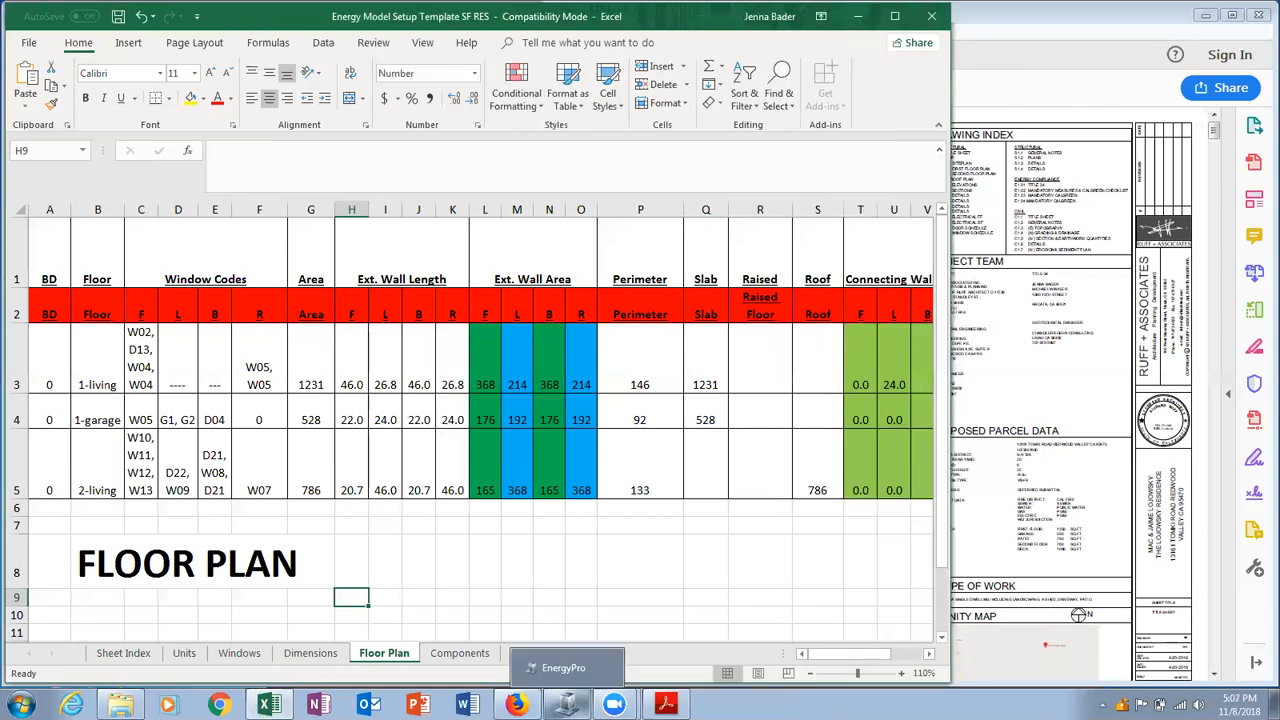
click(567, 668)
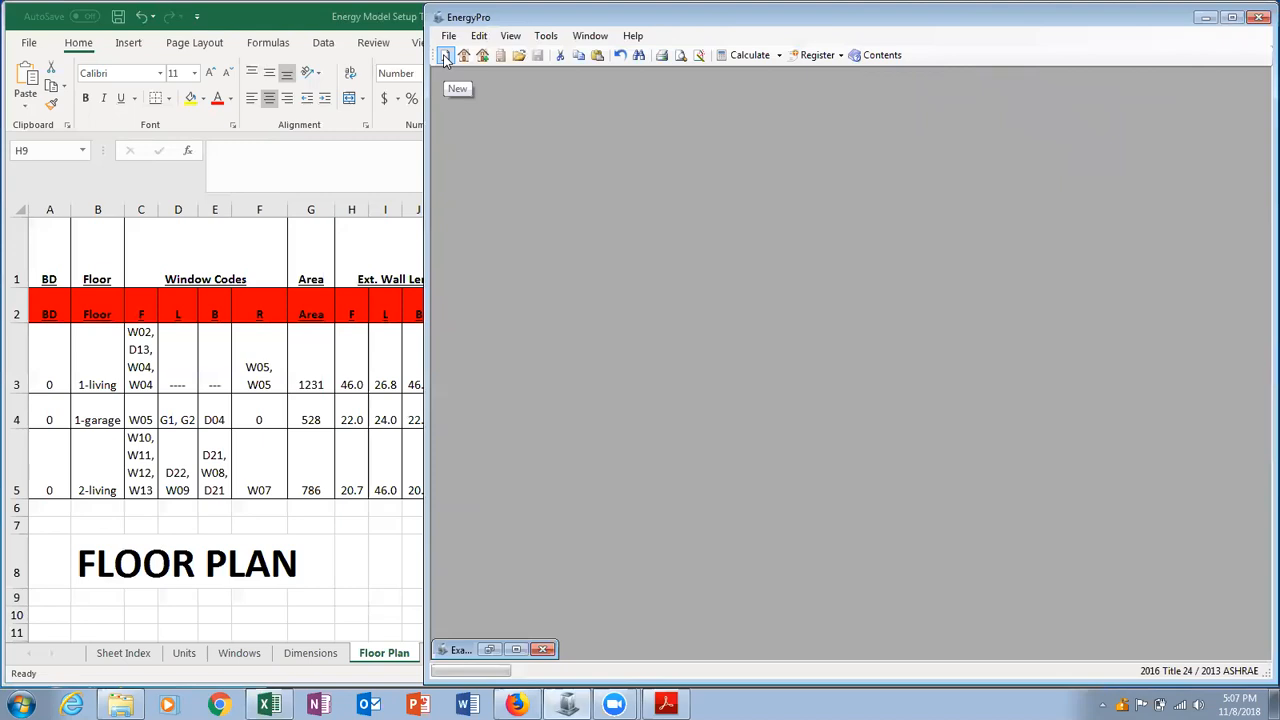
Create a new building project and reposition and enlarge its window within the workspace.
click(446, 57)
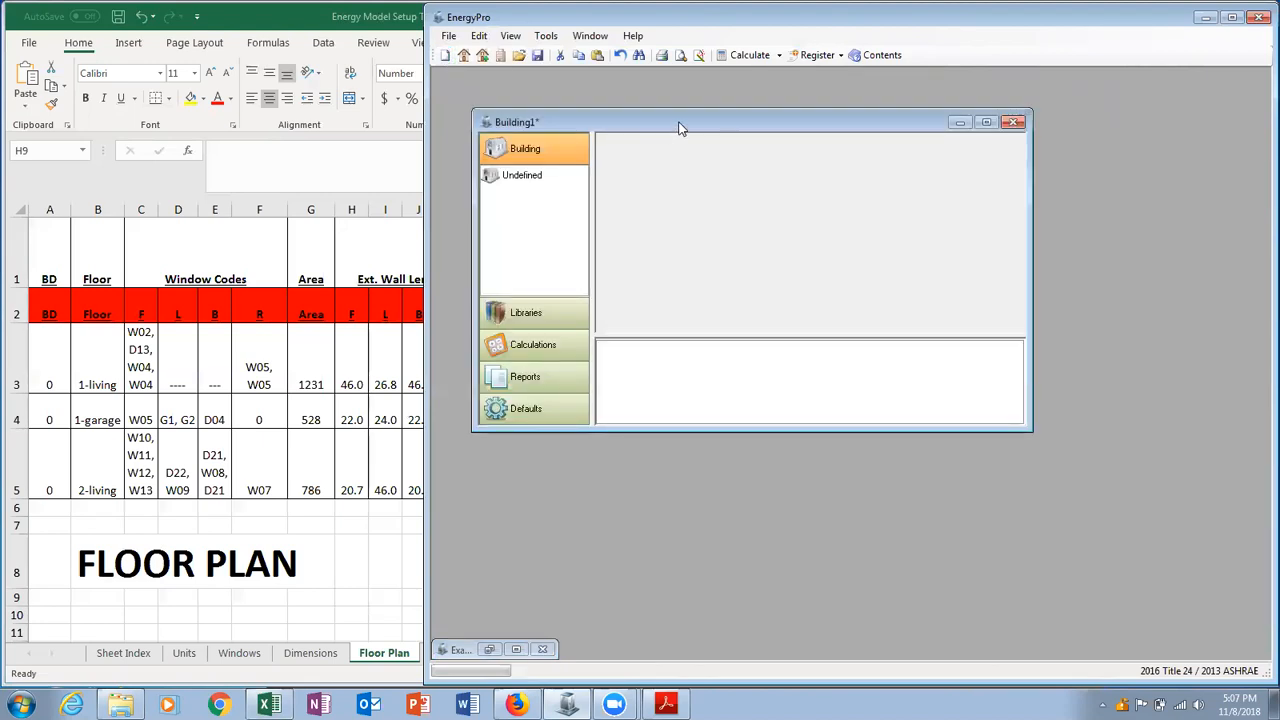
drag(679, 127, 640, 89)
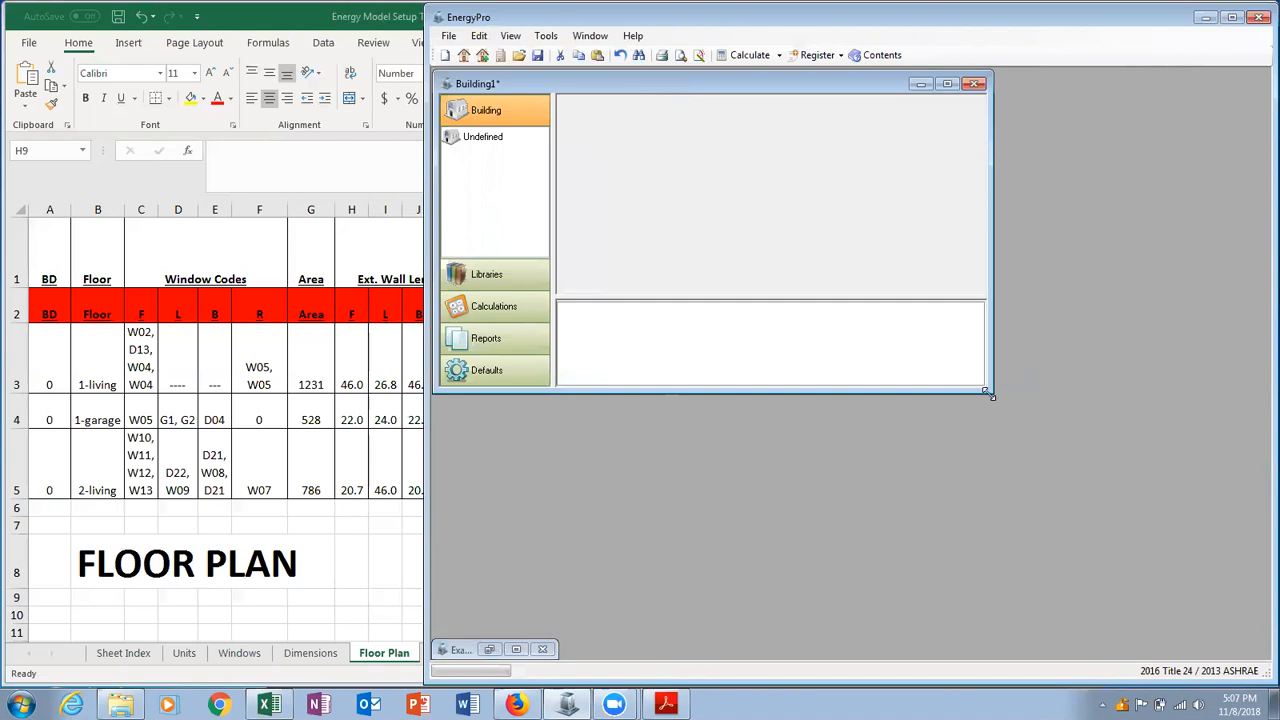
drag(992, 396, 1182, 632)
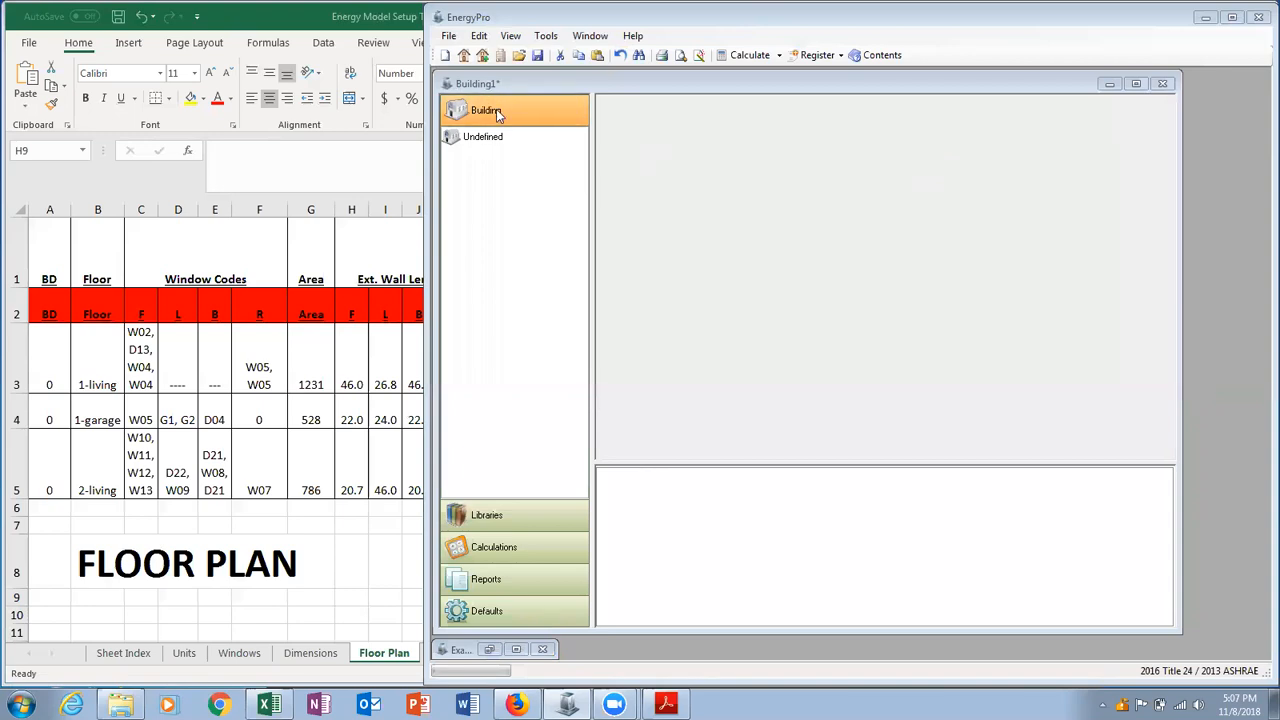
Name the undefined building "Redwood Valley Residence", checking the project info in the workbook's Sheet Index.
click(484, 141)
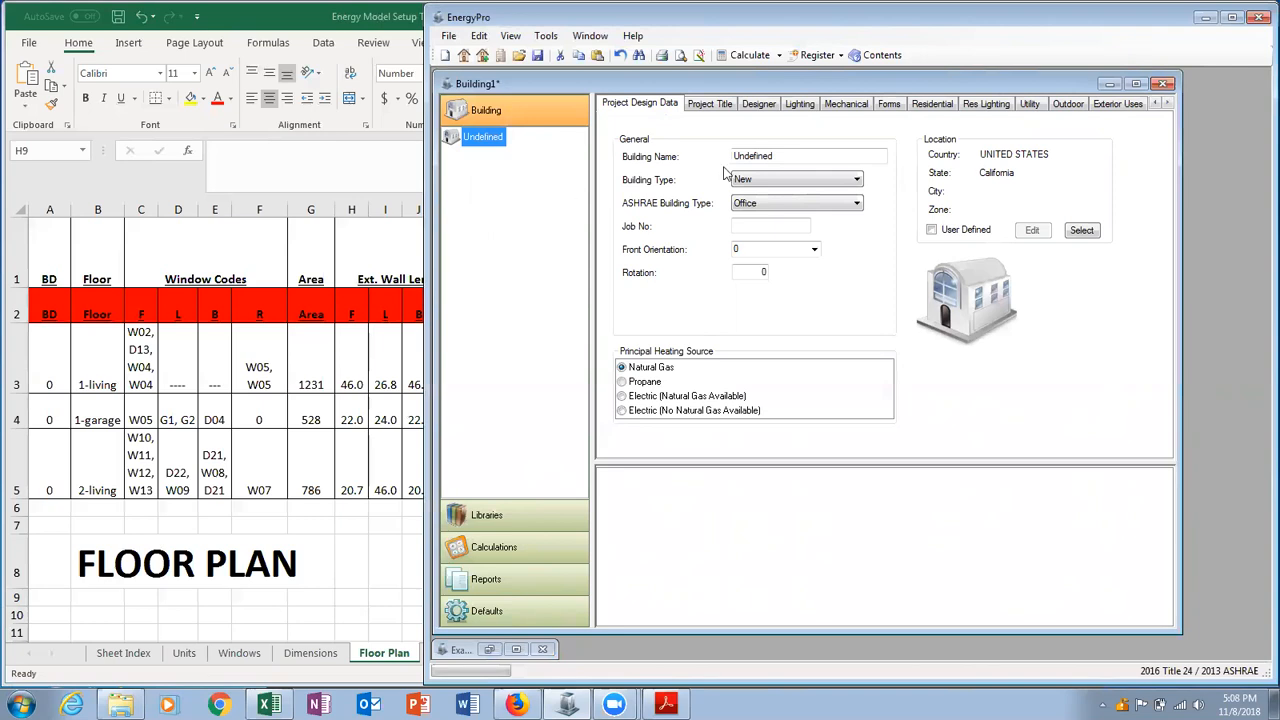
double_click(776, 155)
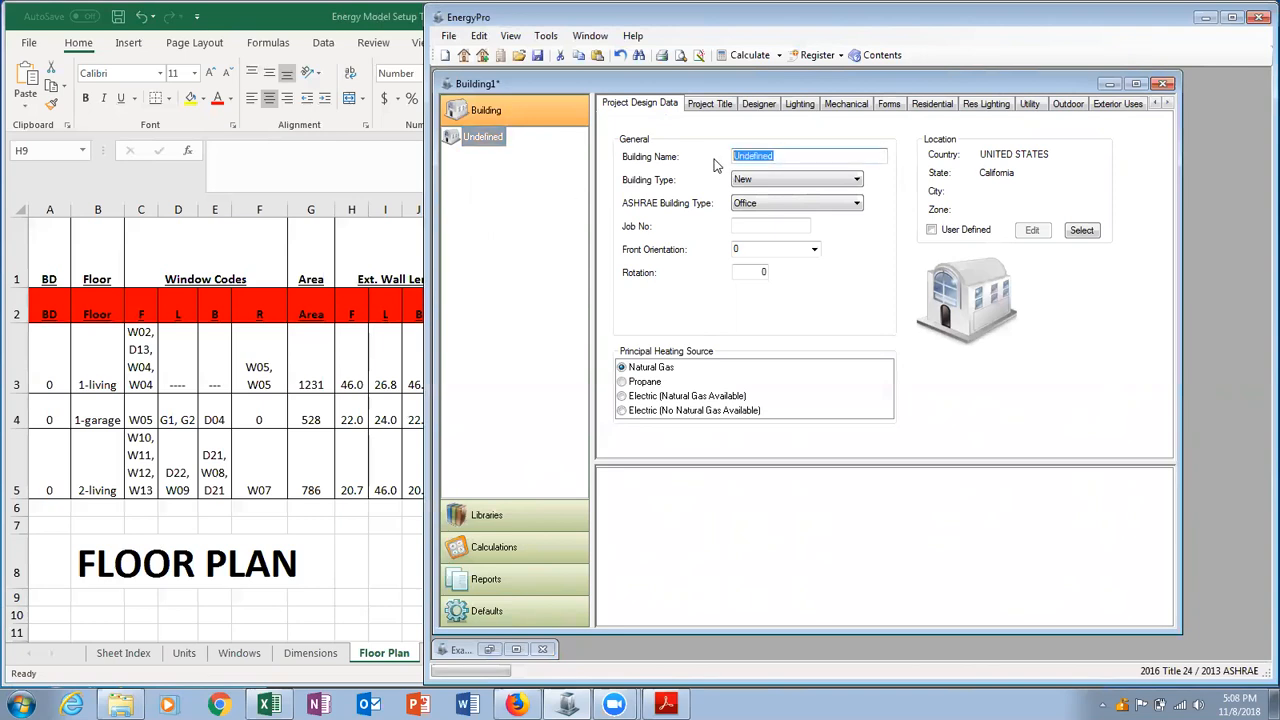
click(140, 650)
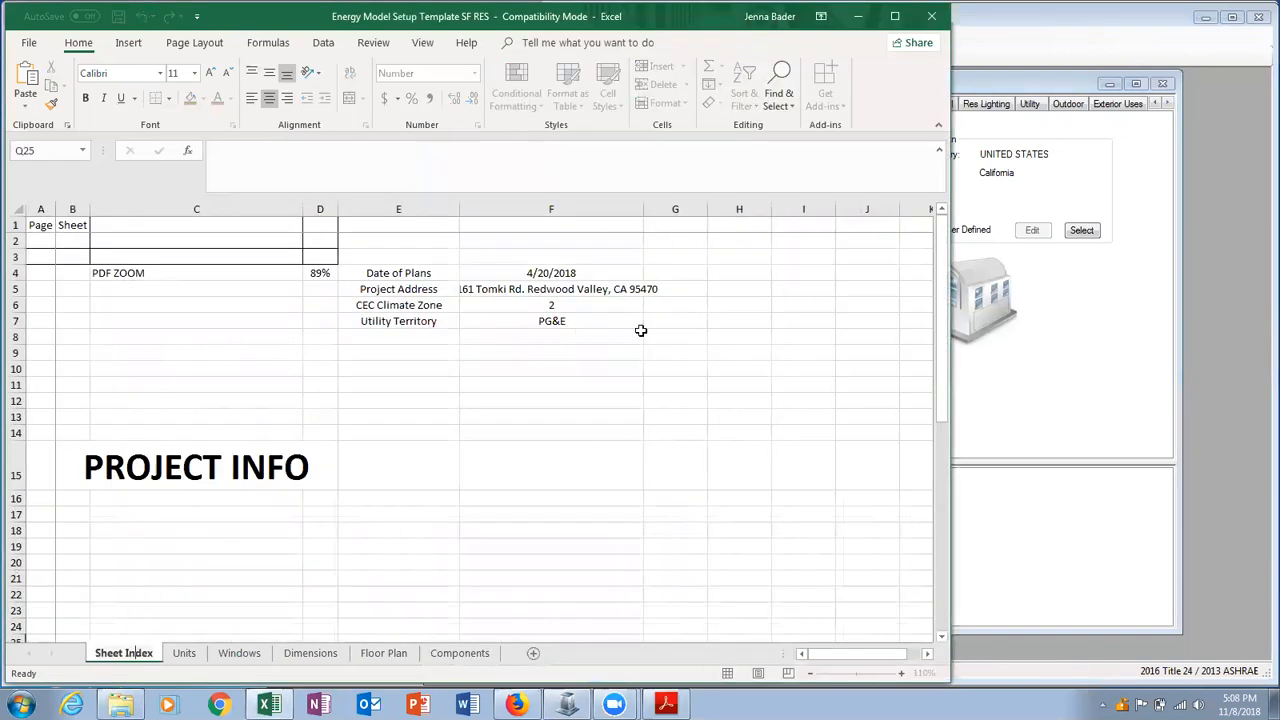
click(1051, 380)
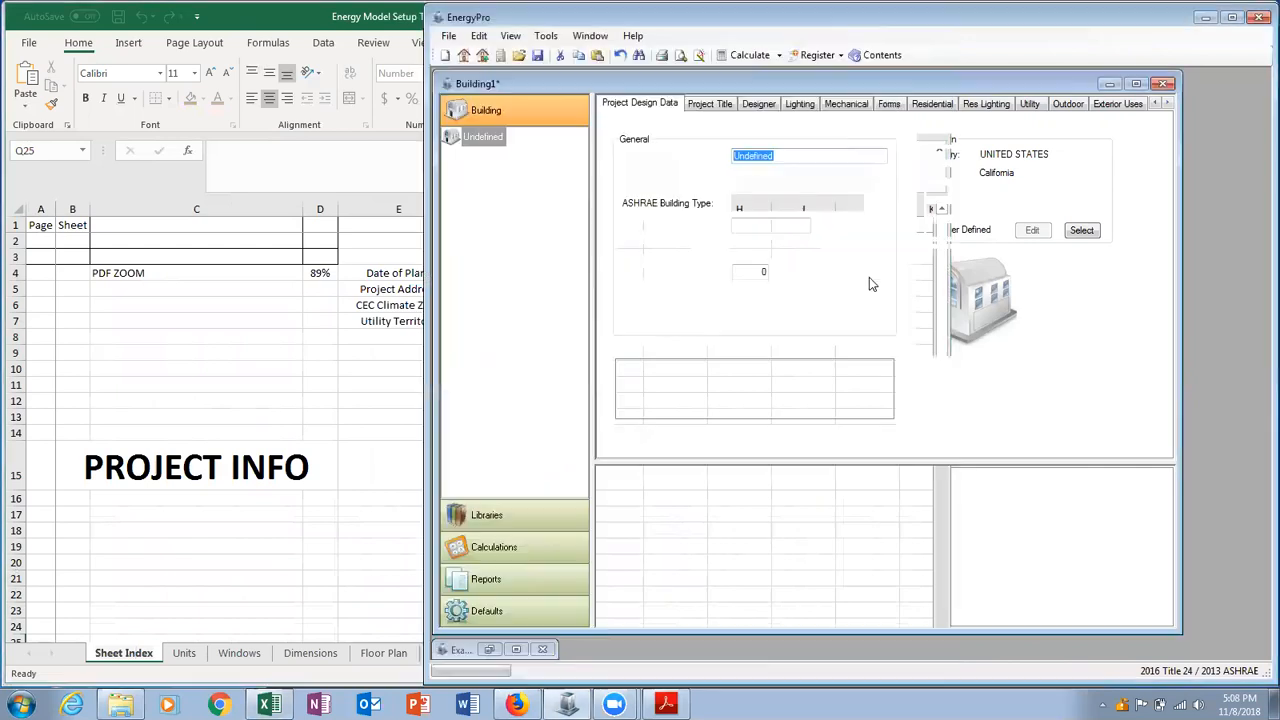
text(Redwood )
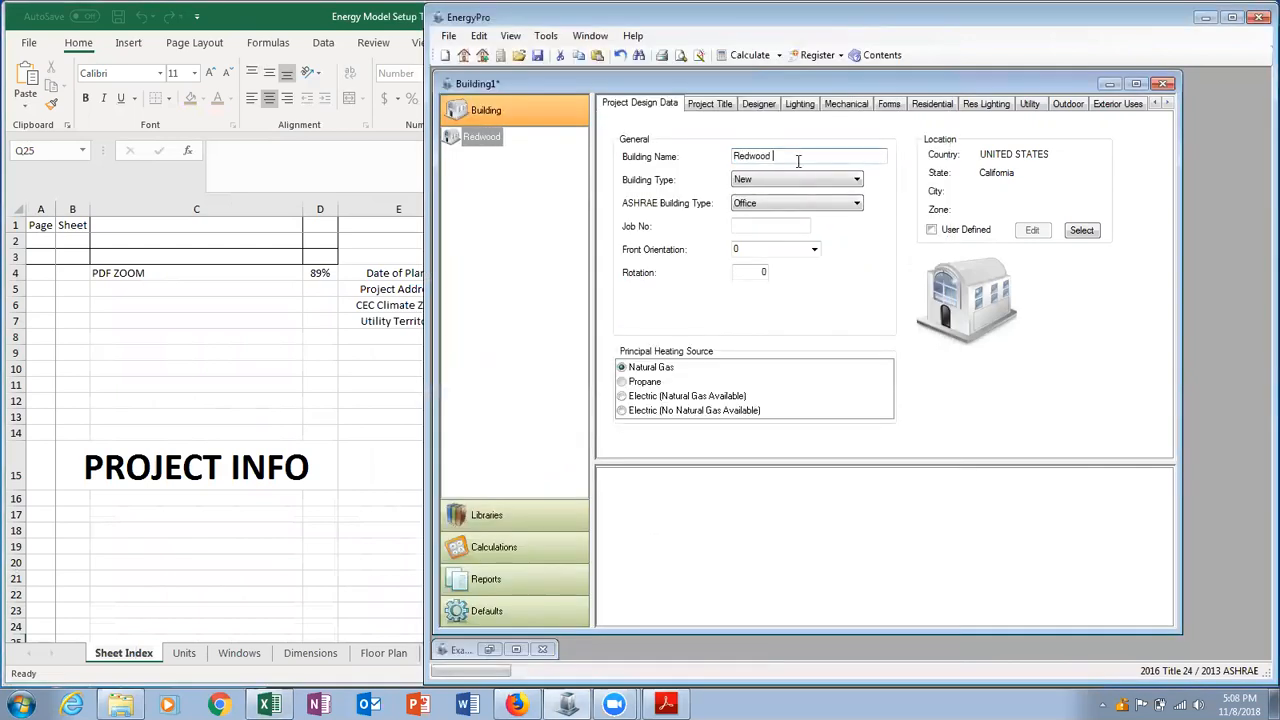
text(Vall)
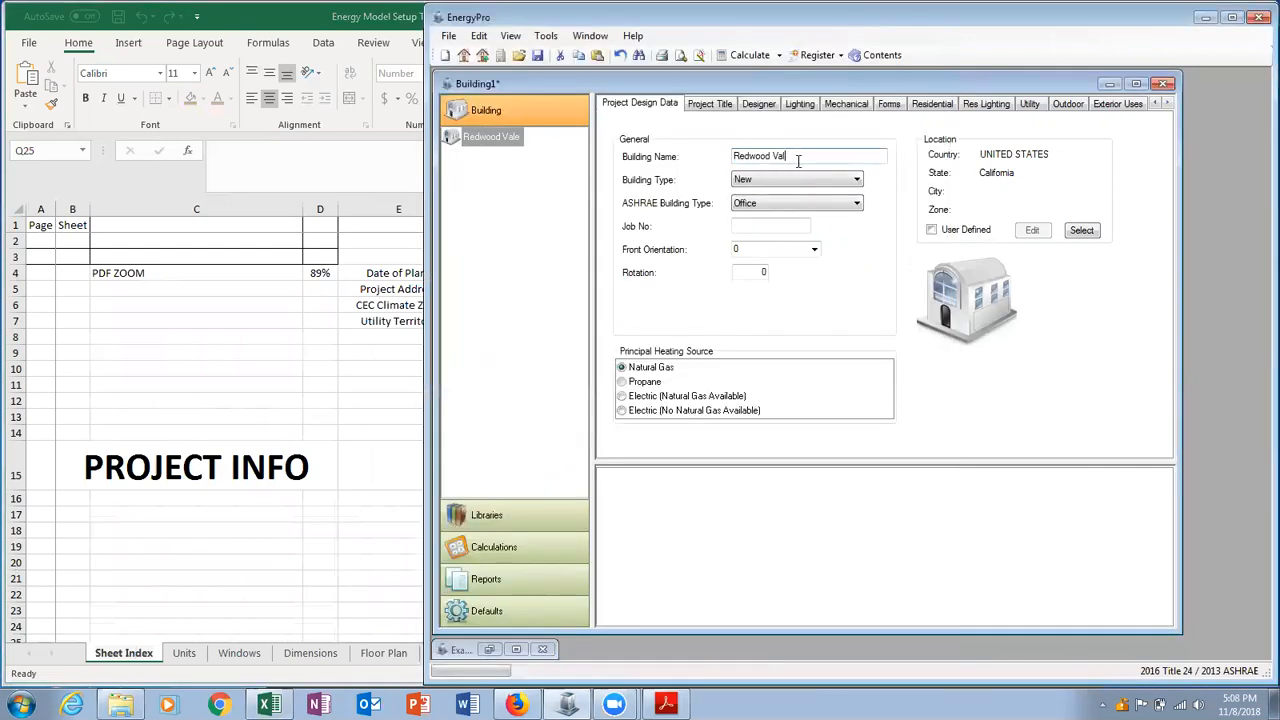
text(ey Residence)
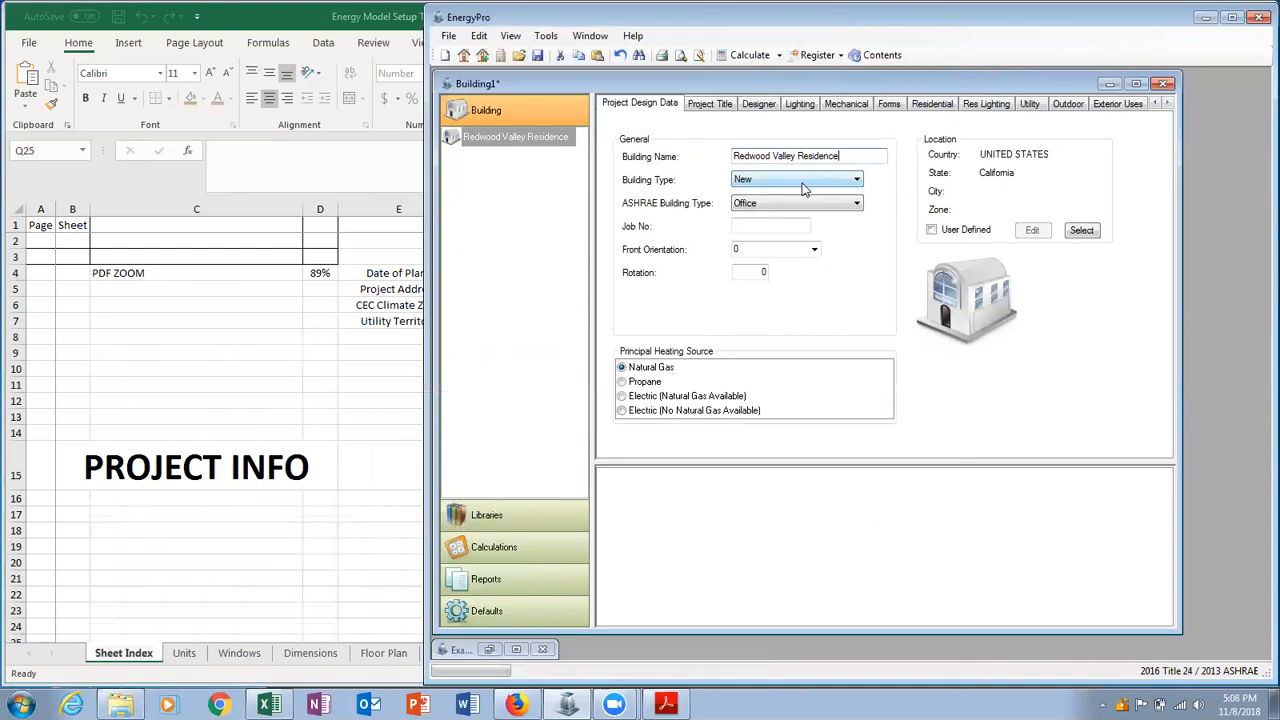
click(803, 185)
click(803, 188)
click(804, 205)
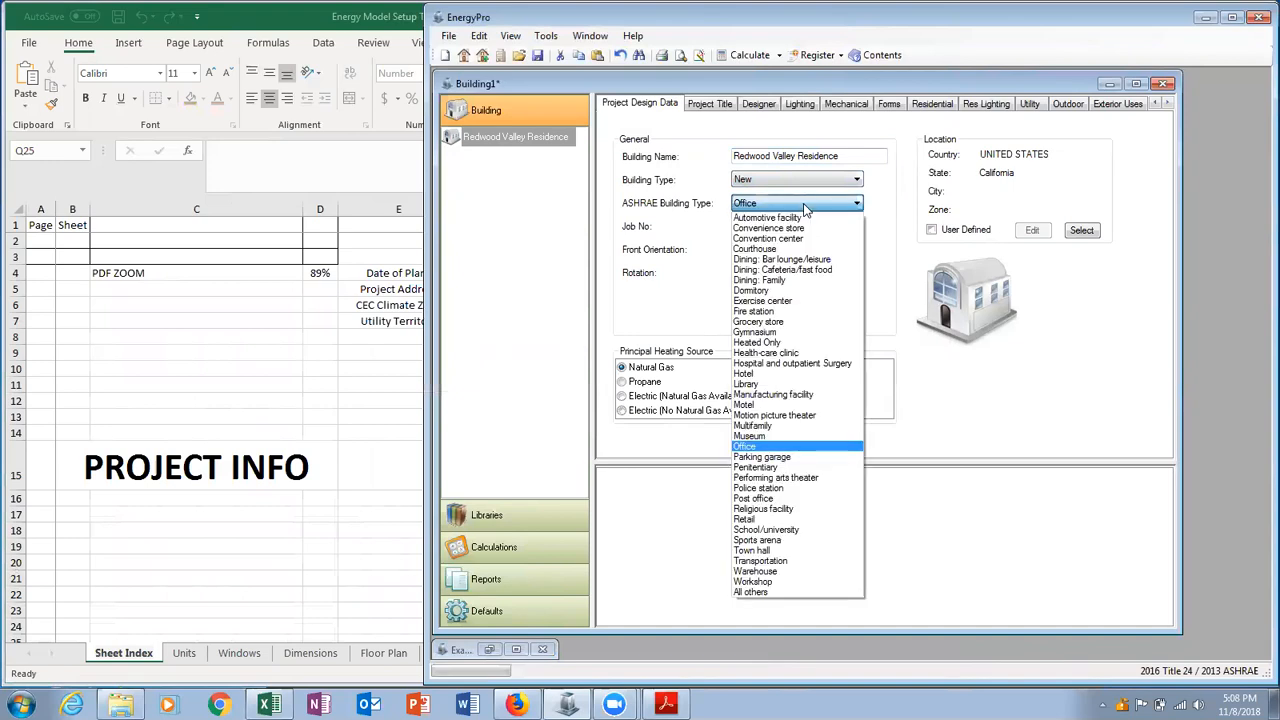
click(805, 206)
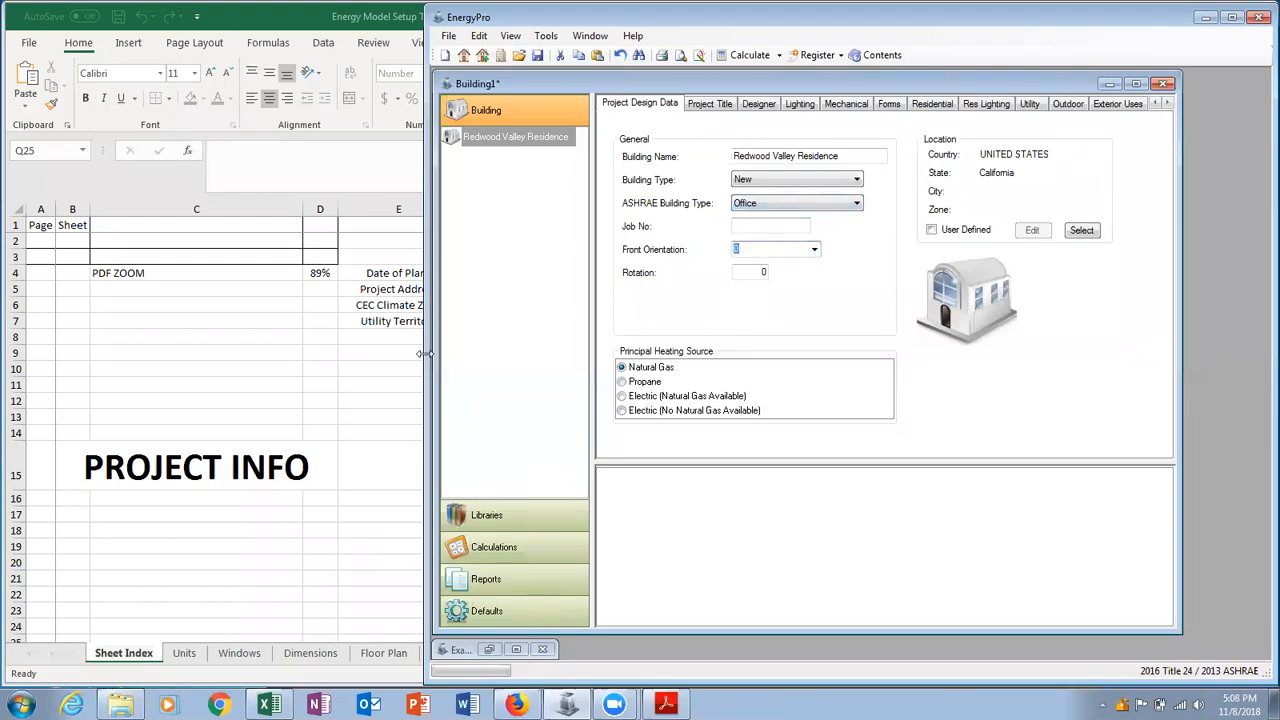
Look up the orientation in the workbook's Units sheet, set front orientation to 270 and principal heating source to Electric (No Natural Gas Available).
click(352, 378)
click(186, 653)
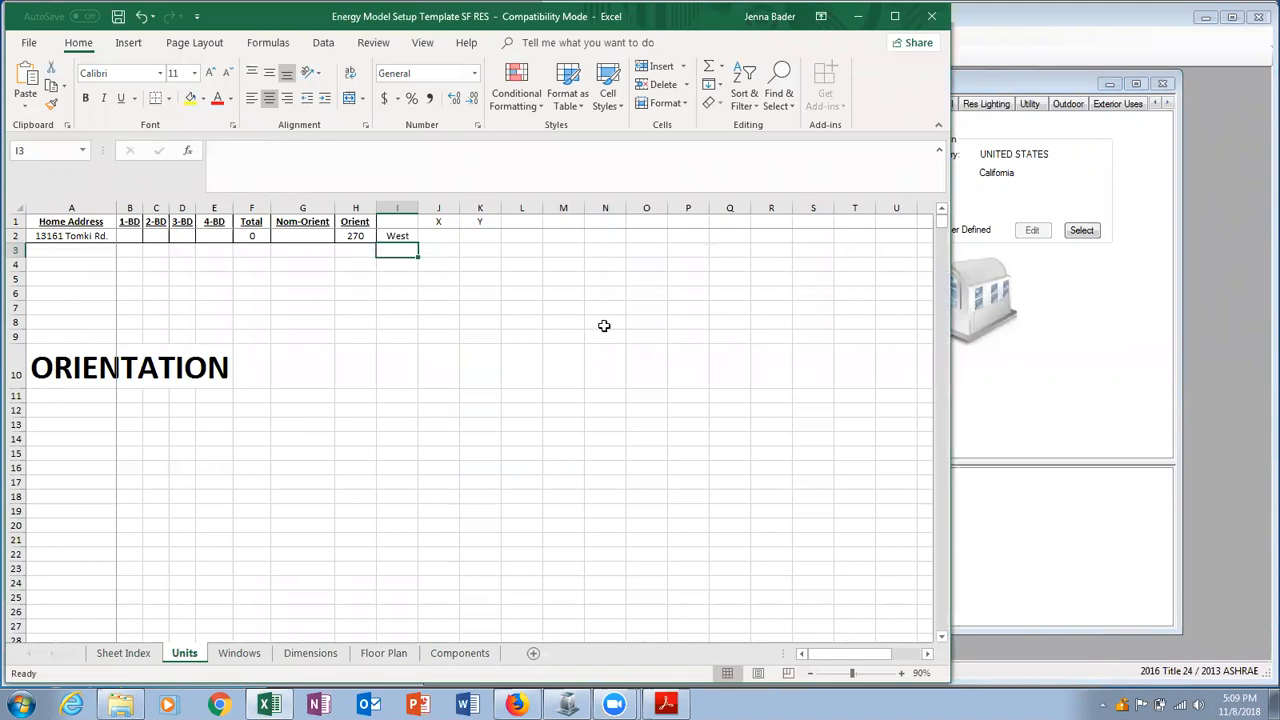
click(1063, 377)
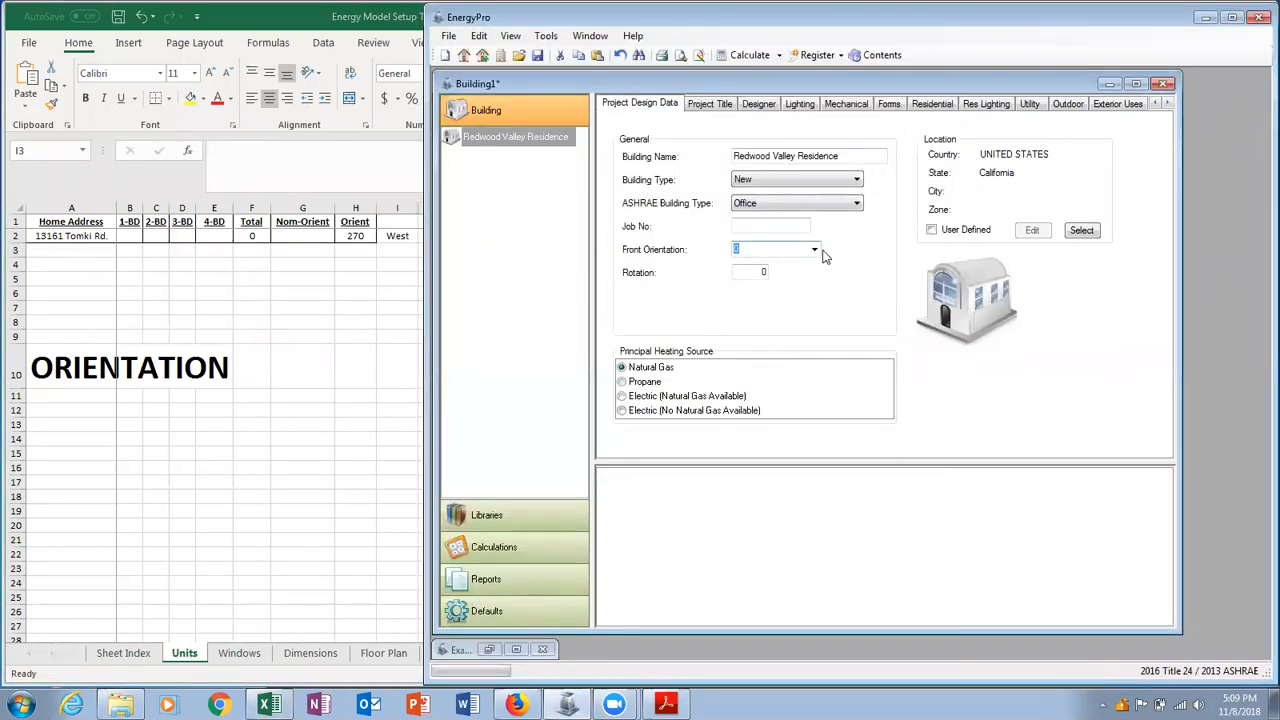
text(270)
click(622, 411)
click(673, 401)
Set the building location to Redwood City, California, United States.
click(1080, 231)
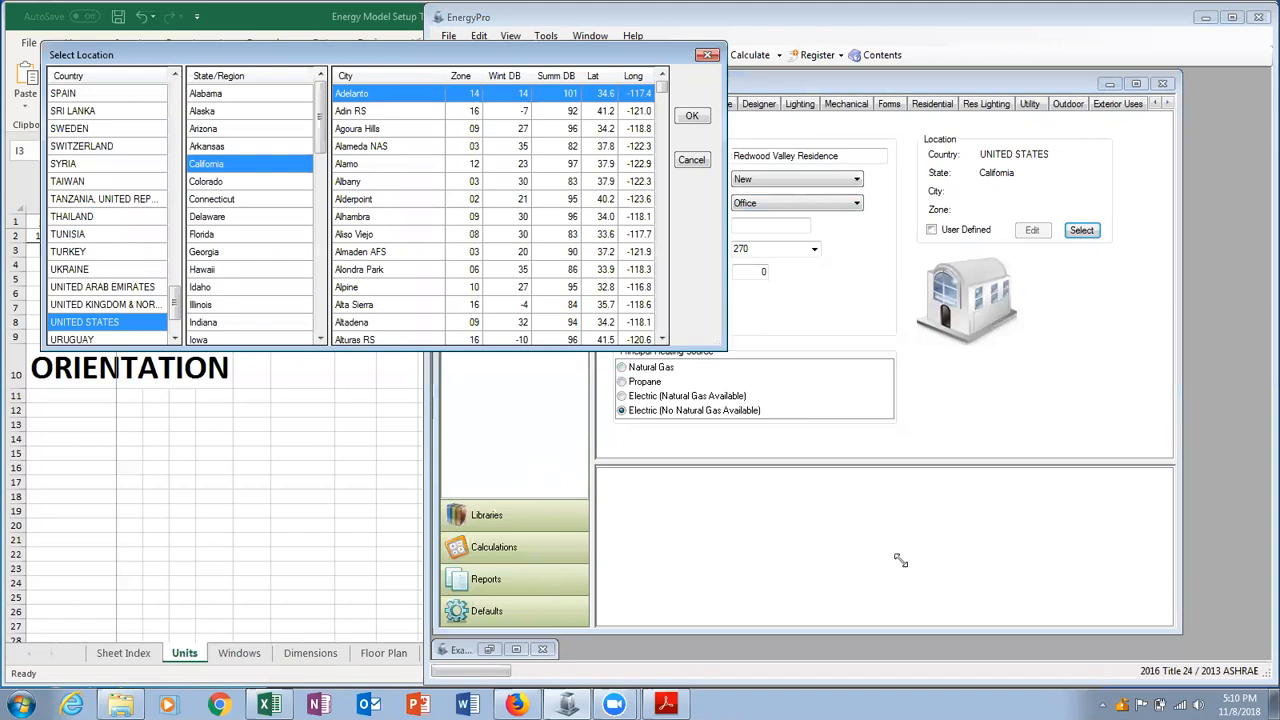
drag(721, 347, 903, 558)
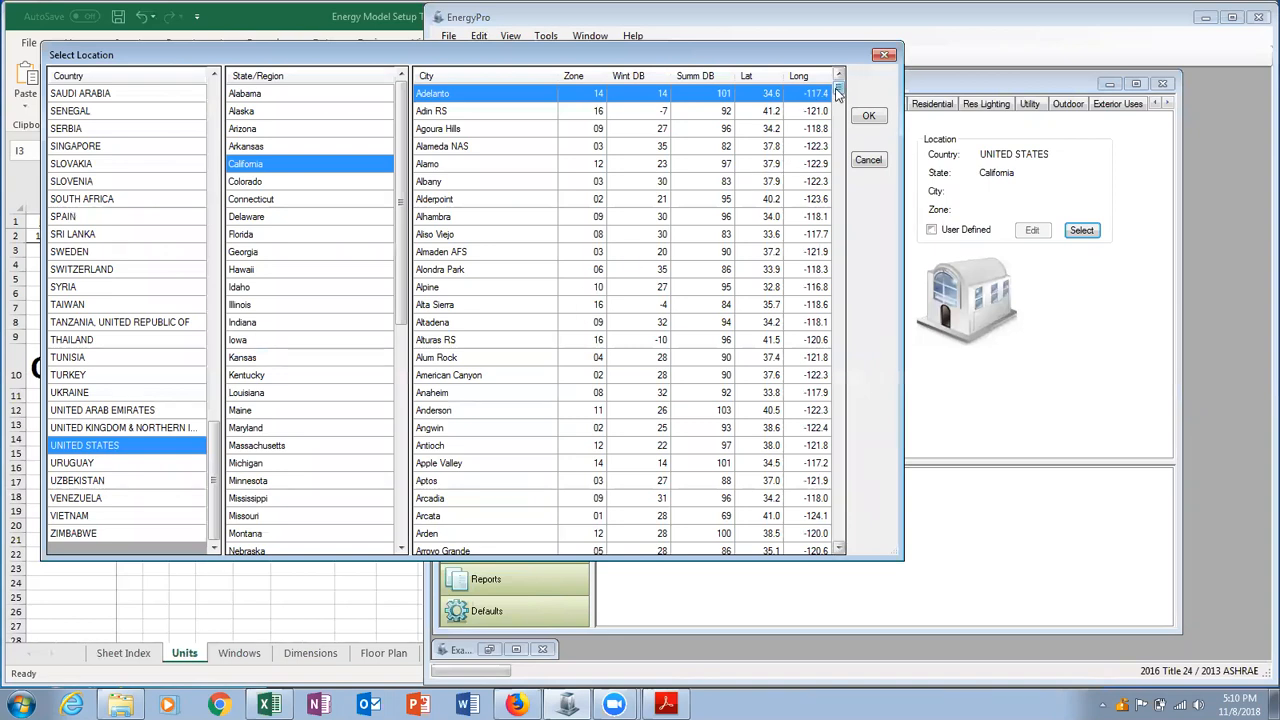
drag(838, 93, 840, 416)
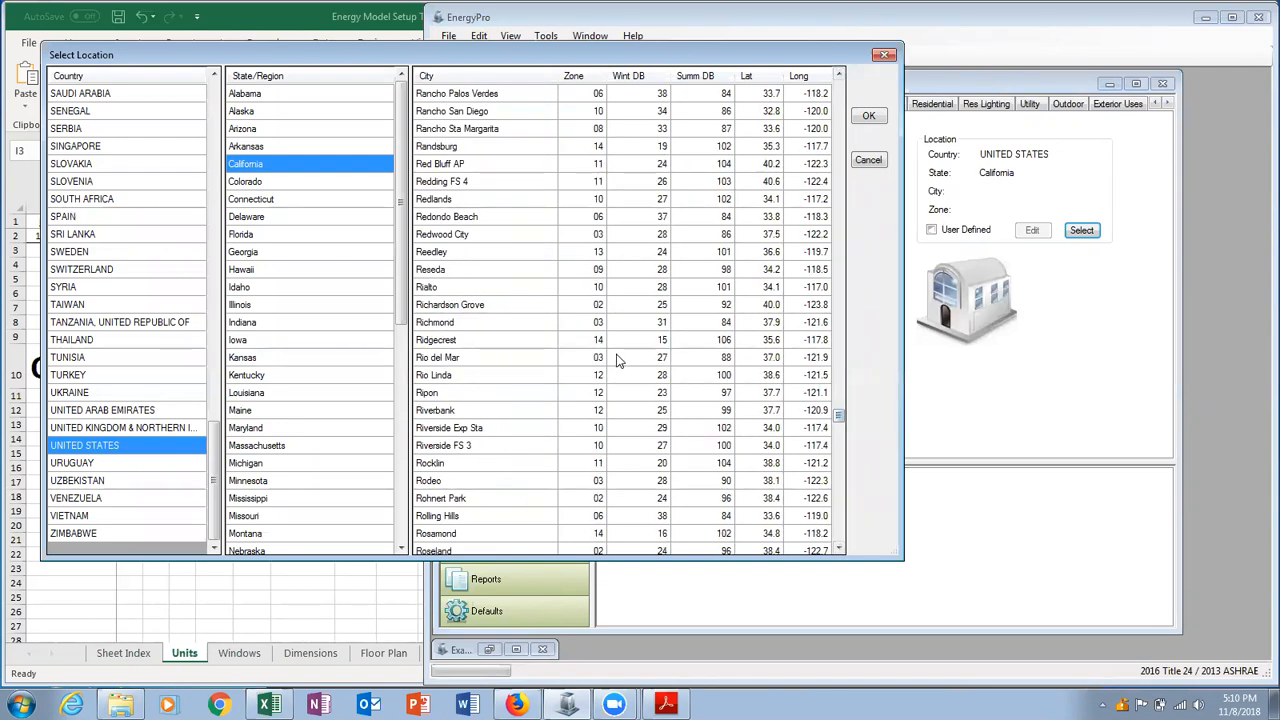
click(485, 237)
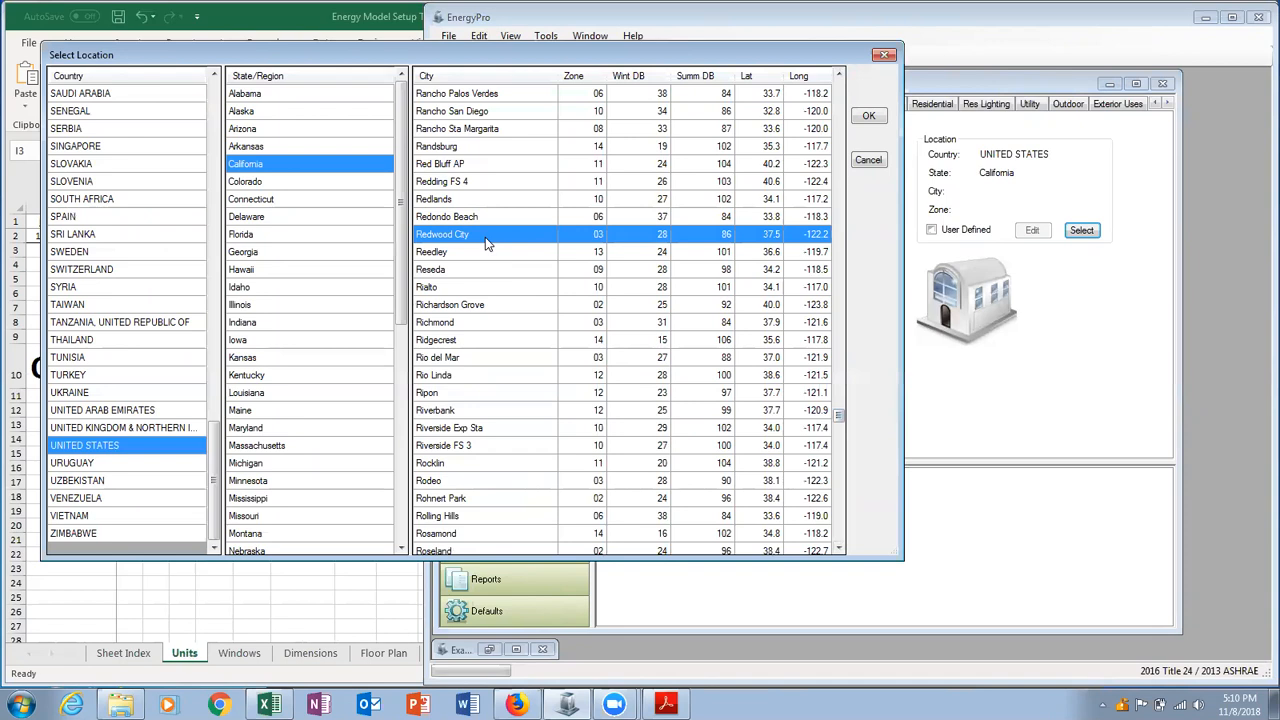
click(867, 117)
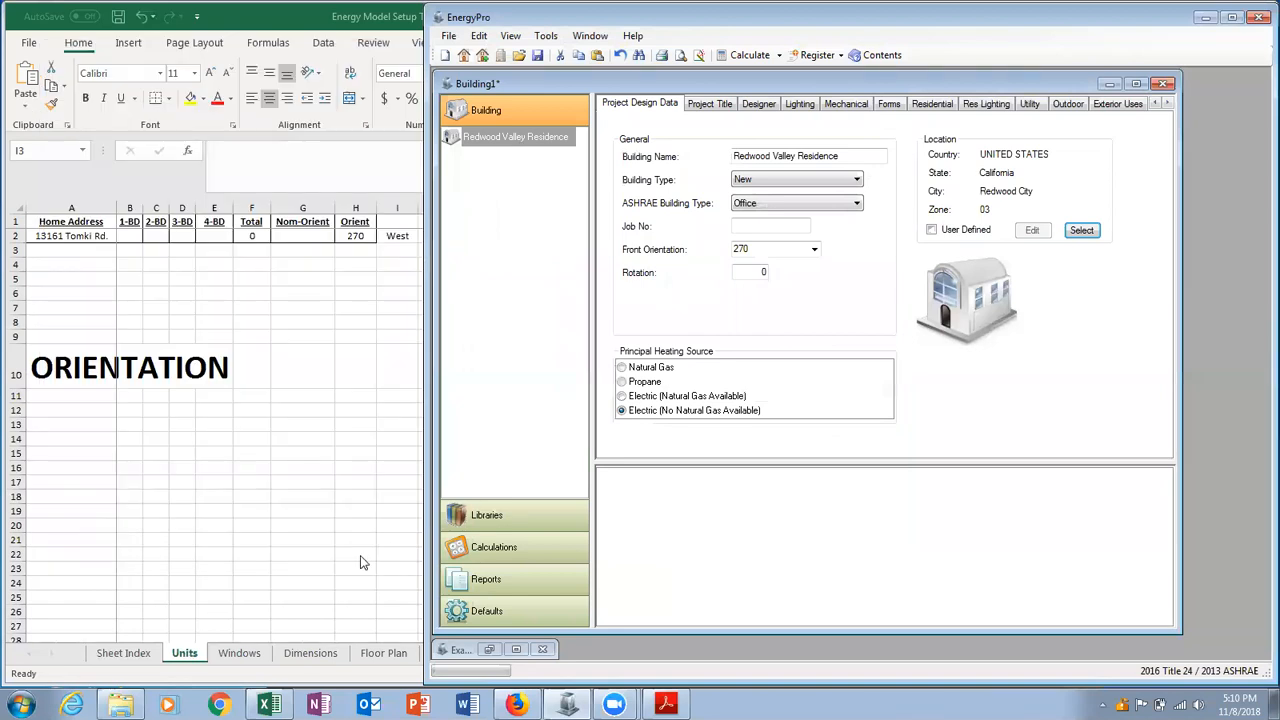
Open the CLIMATE-ZONE-DESCRIPTIONS PDF from the Workshop folder and search it for Redwood Valley to check its climate zone.
click(120, 705)
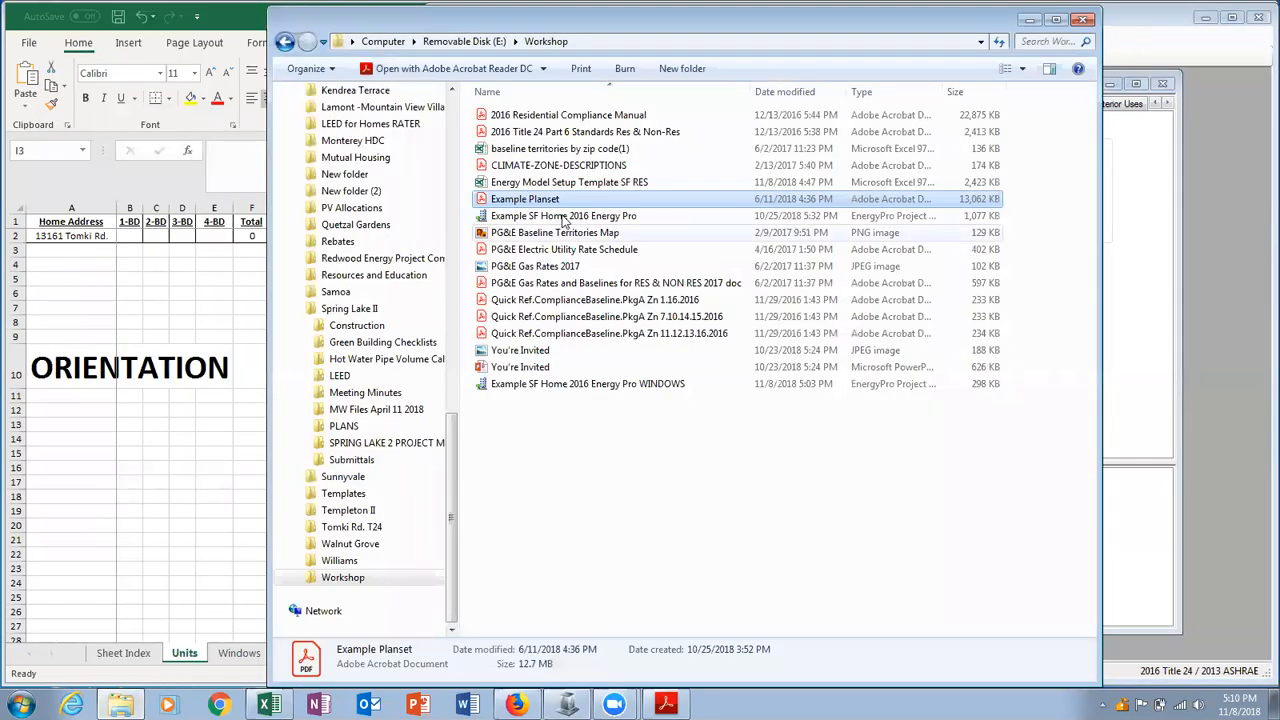
click(564, 168)
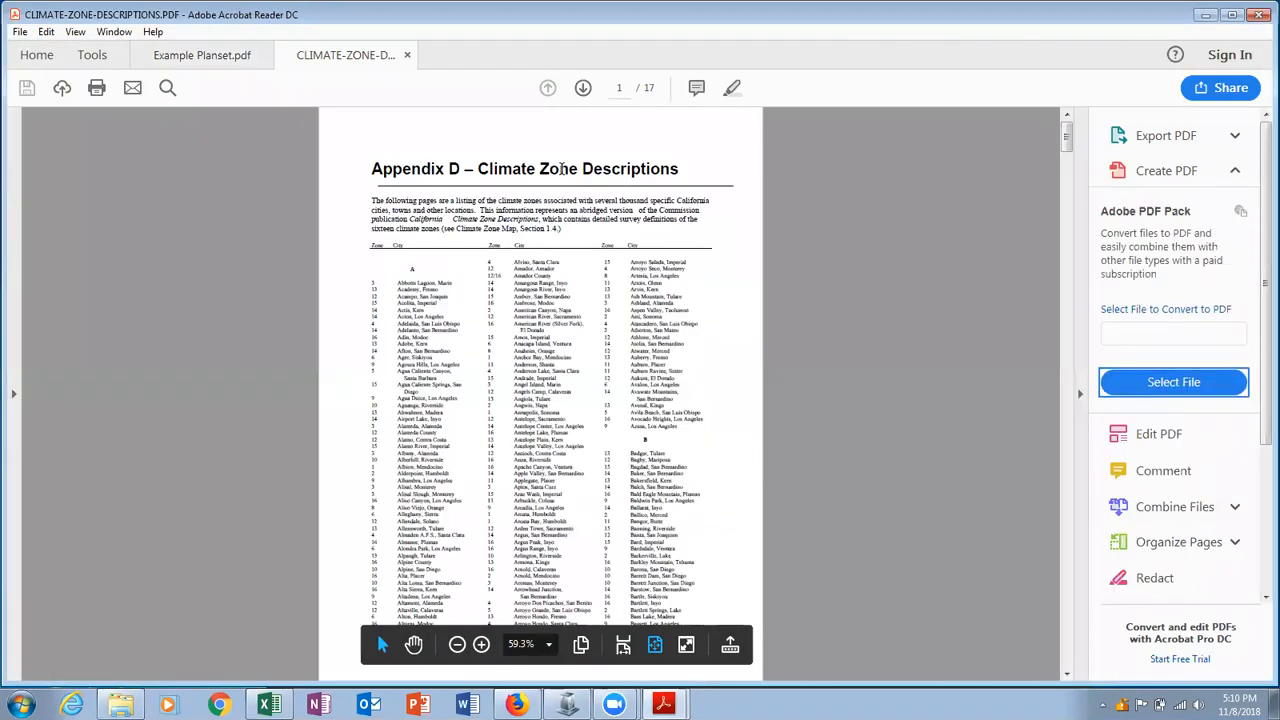
key(ctrl+f)
text(redwood valley)
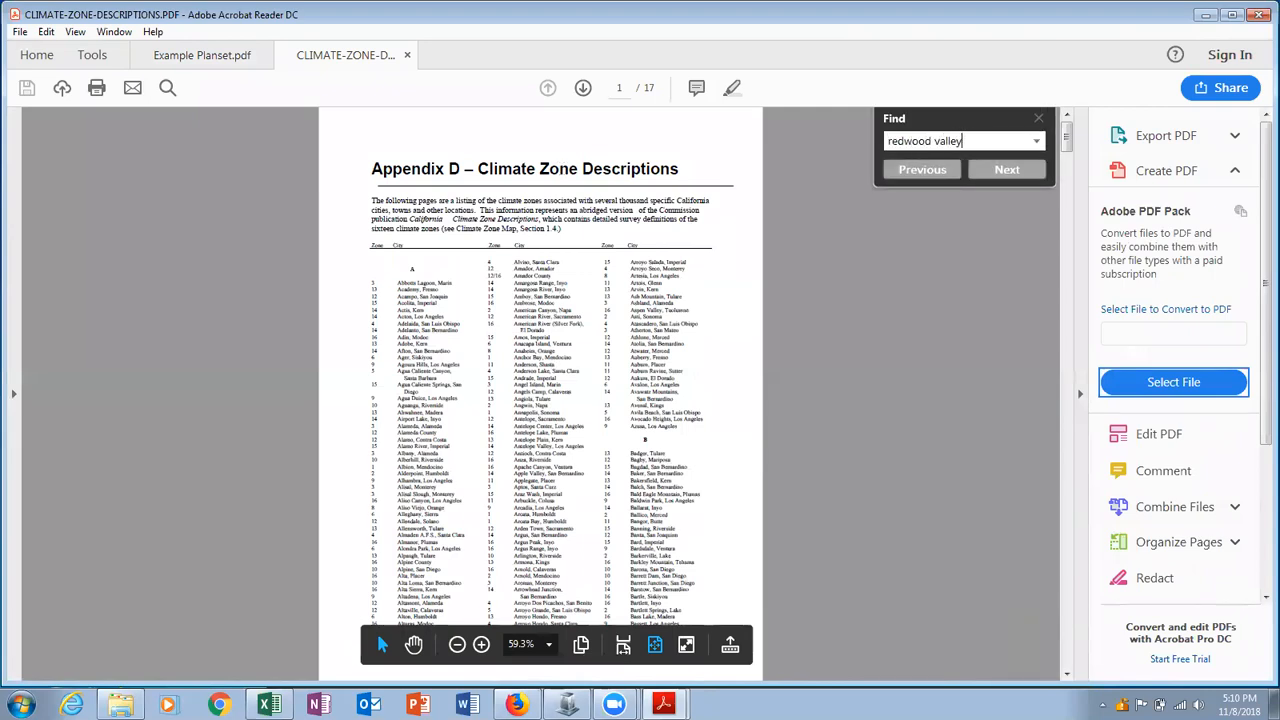
key(Return)
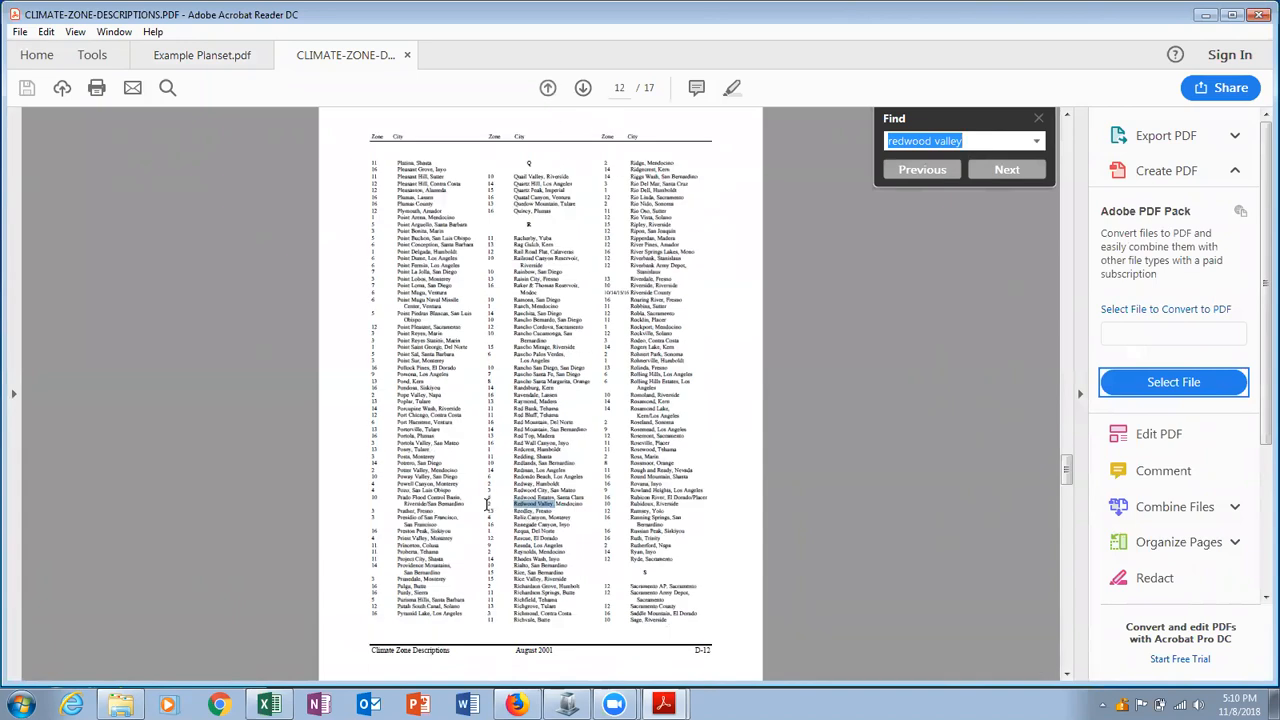
click(487, 504)
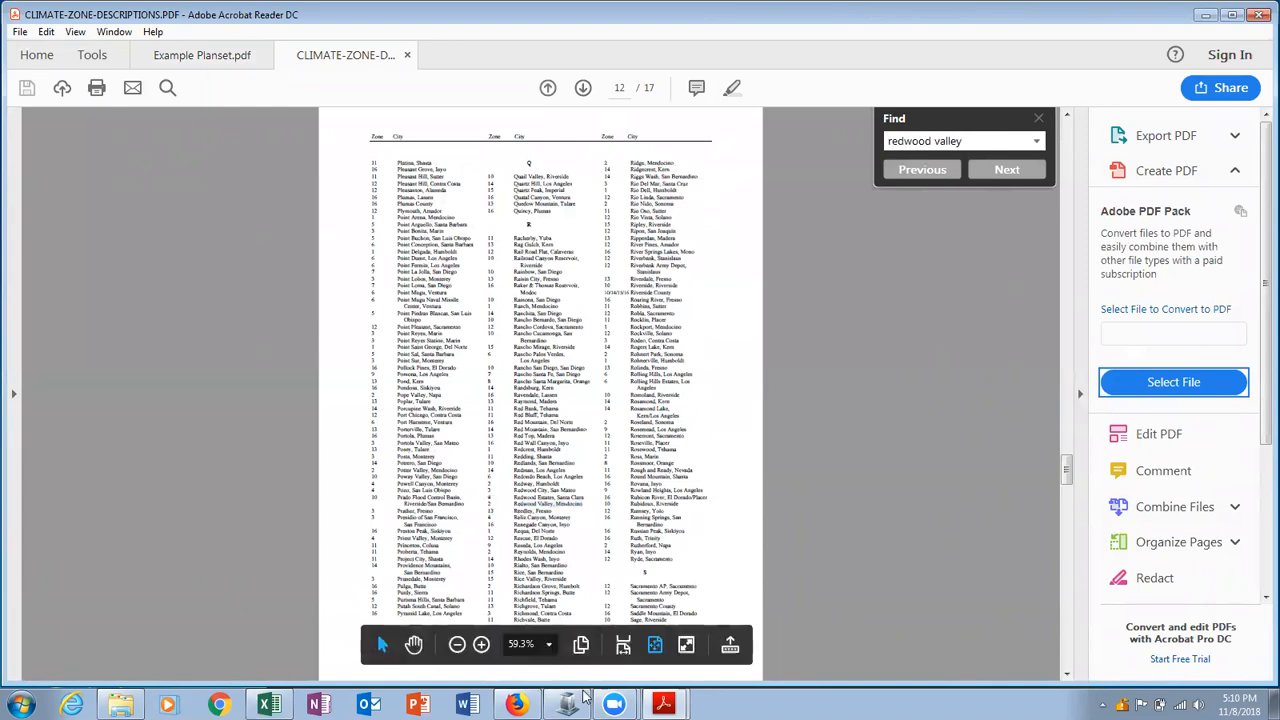
Return to EnergyPro, sort the California cities by zone, and set the building location to Sebastopol in zone 02.
click(584, 698)
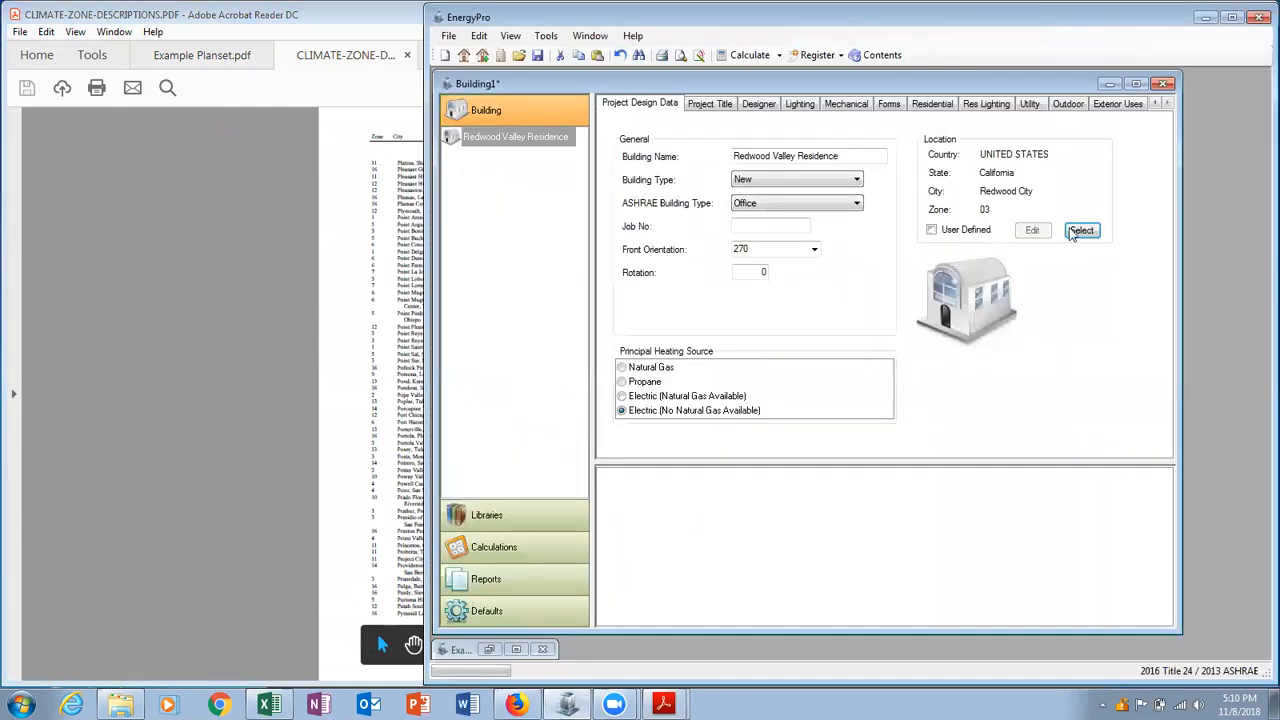
click(1078, 231)
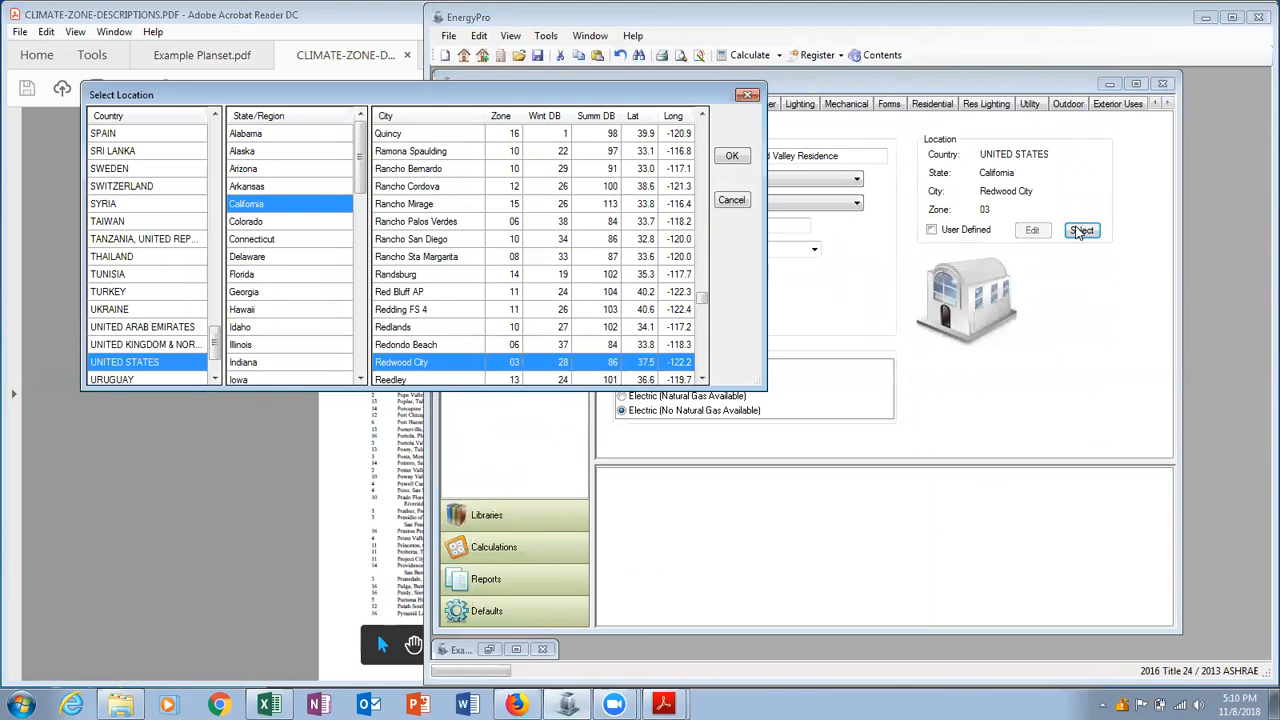
scroll(632, 288, up, 4)
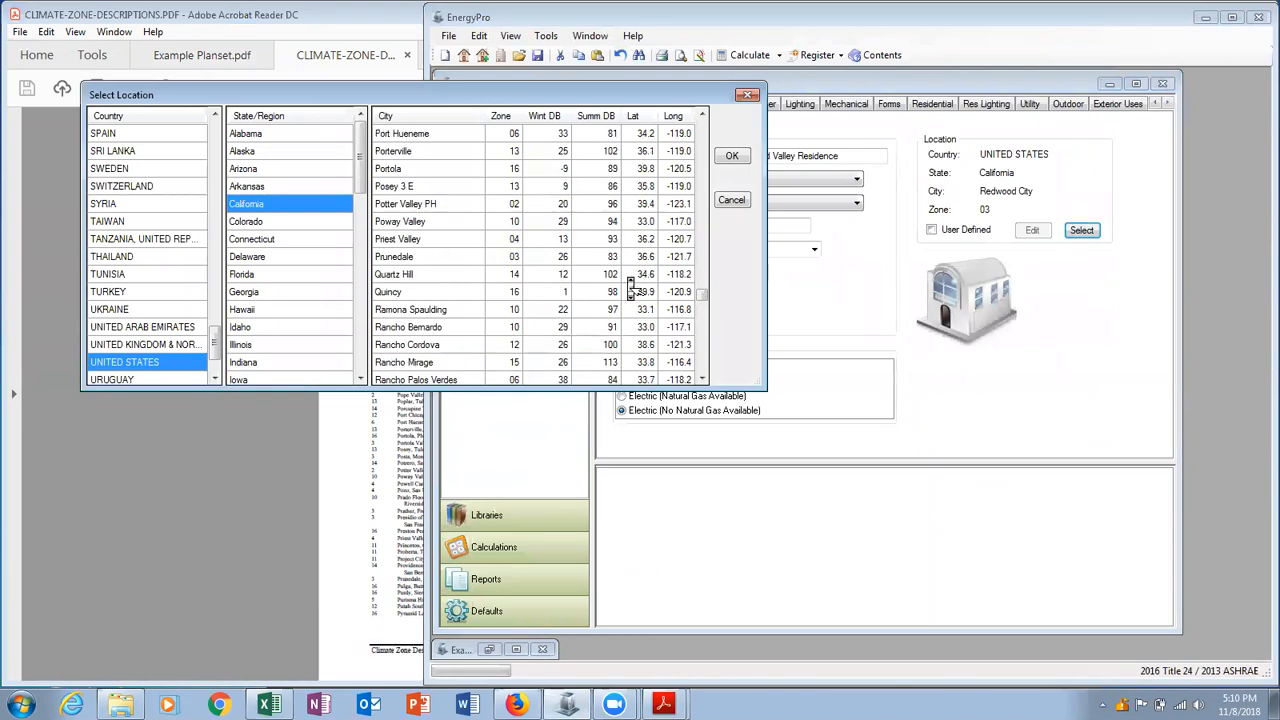
scroll(632, 289, up, 2)
click(505, 117)
scroll(569, 250, down, 2)
scroll(569, 250, down, 15)
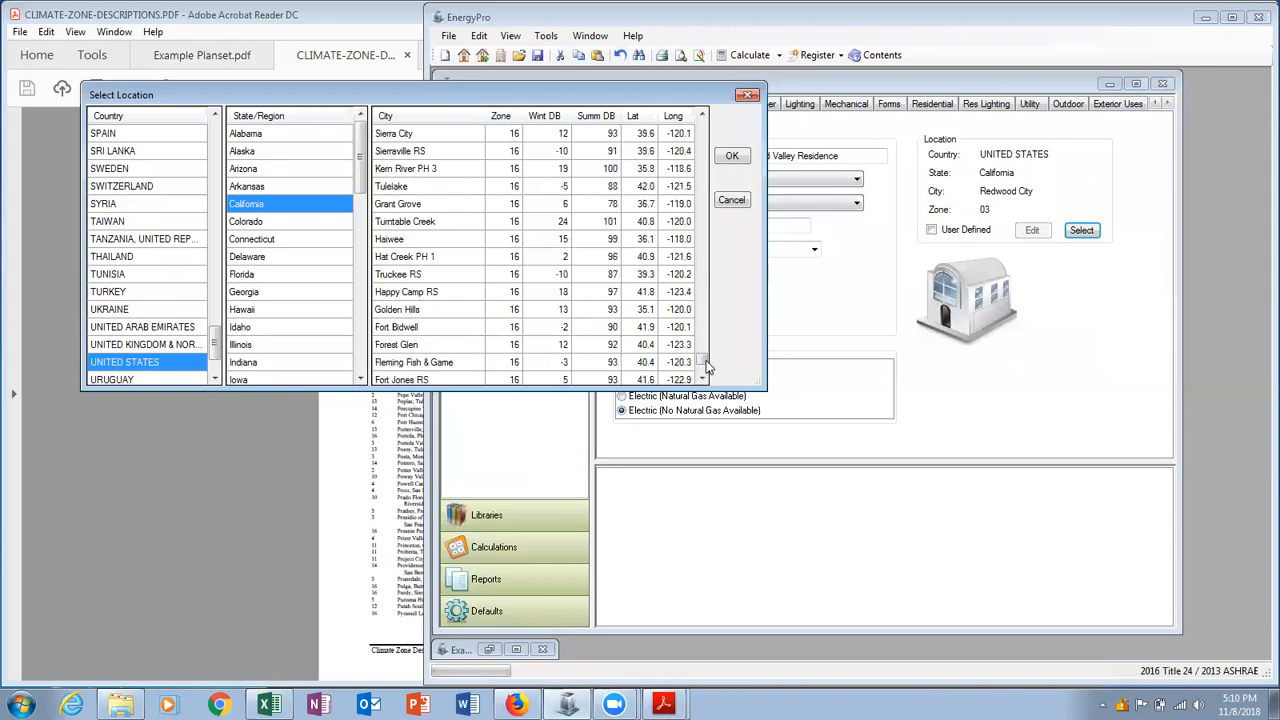
drag(702, 360, 702, 140)
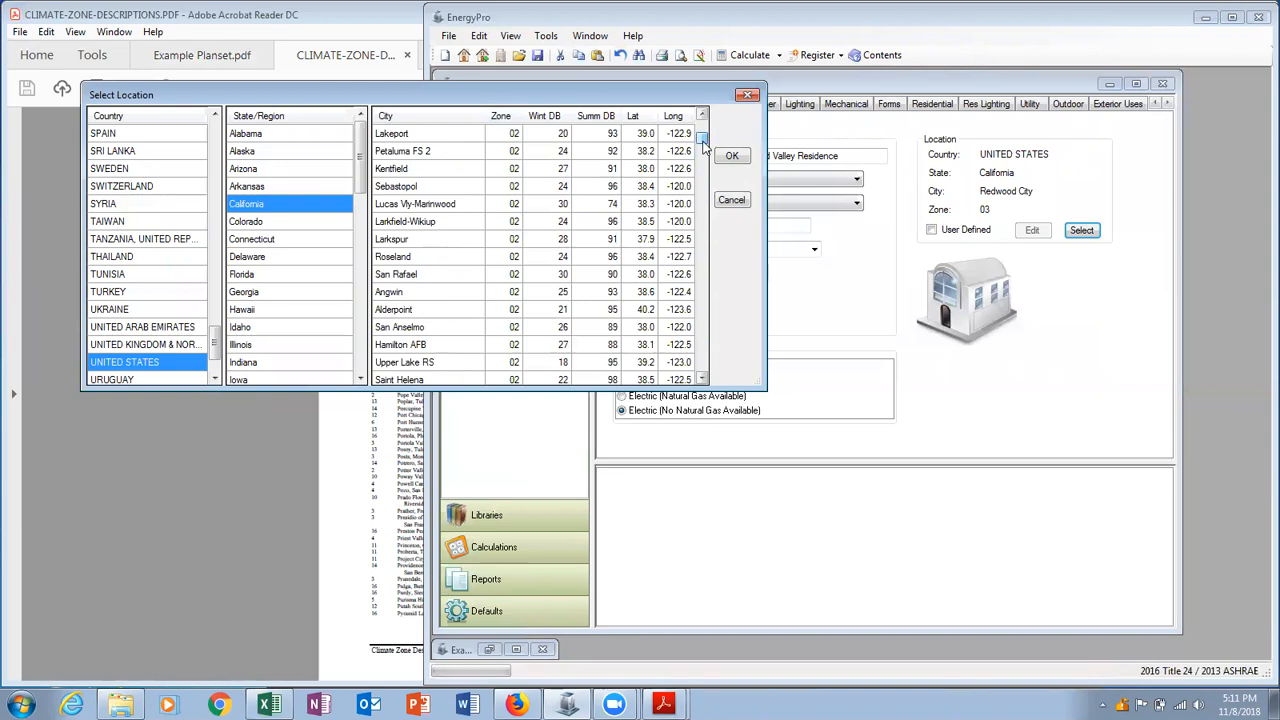
click(442, 189)
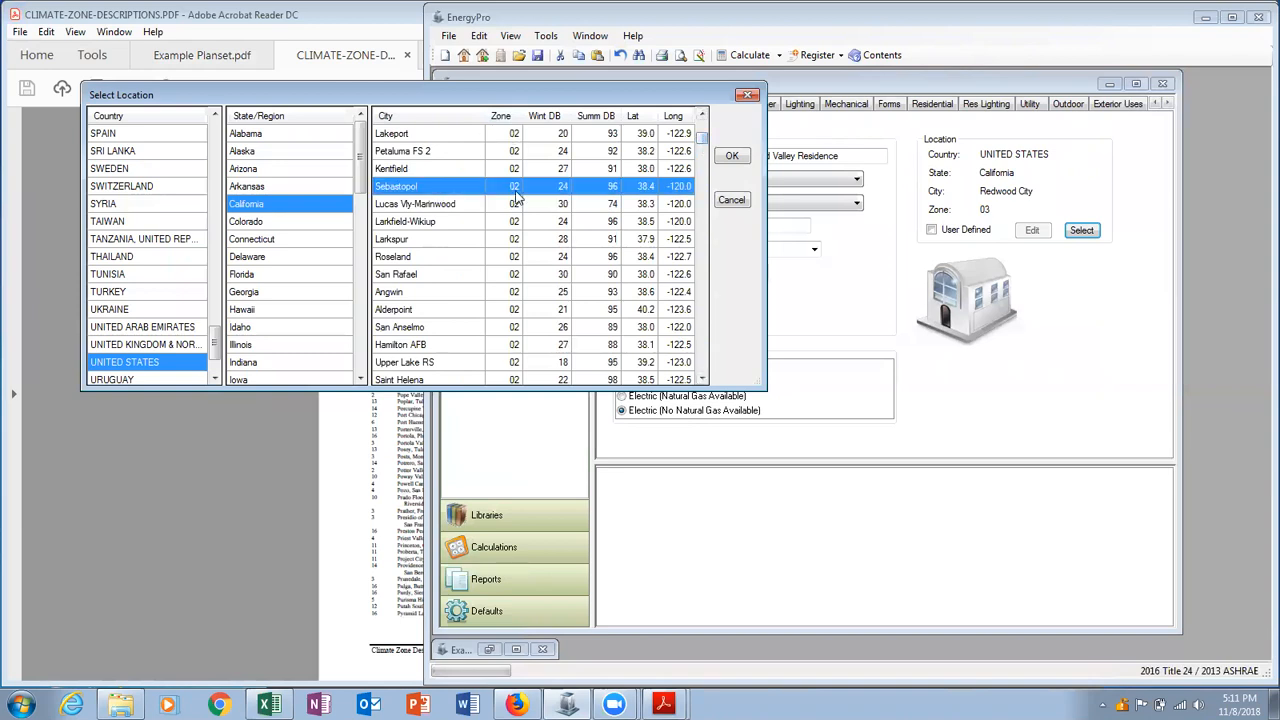
click(731, 156)
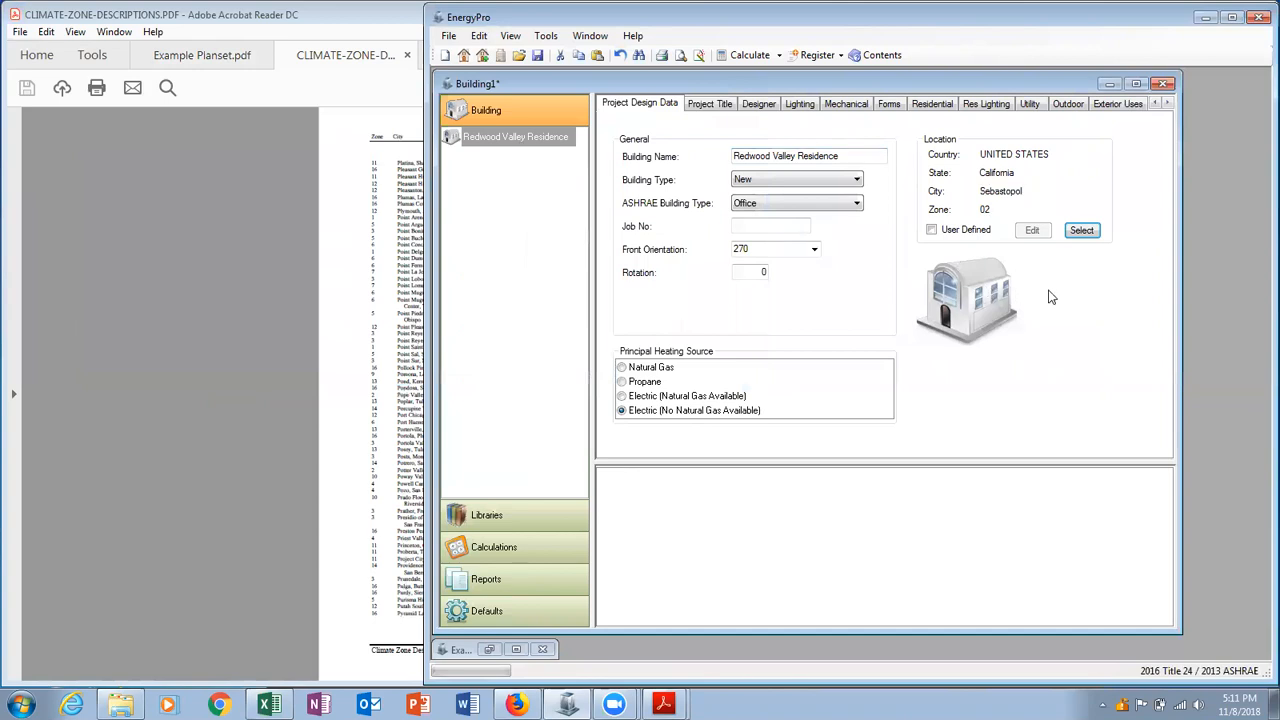
Enter Redwood Valley as the project name in the building's project title details.
click(701, 108)
click(714, 151)
text(Redw)
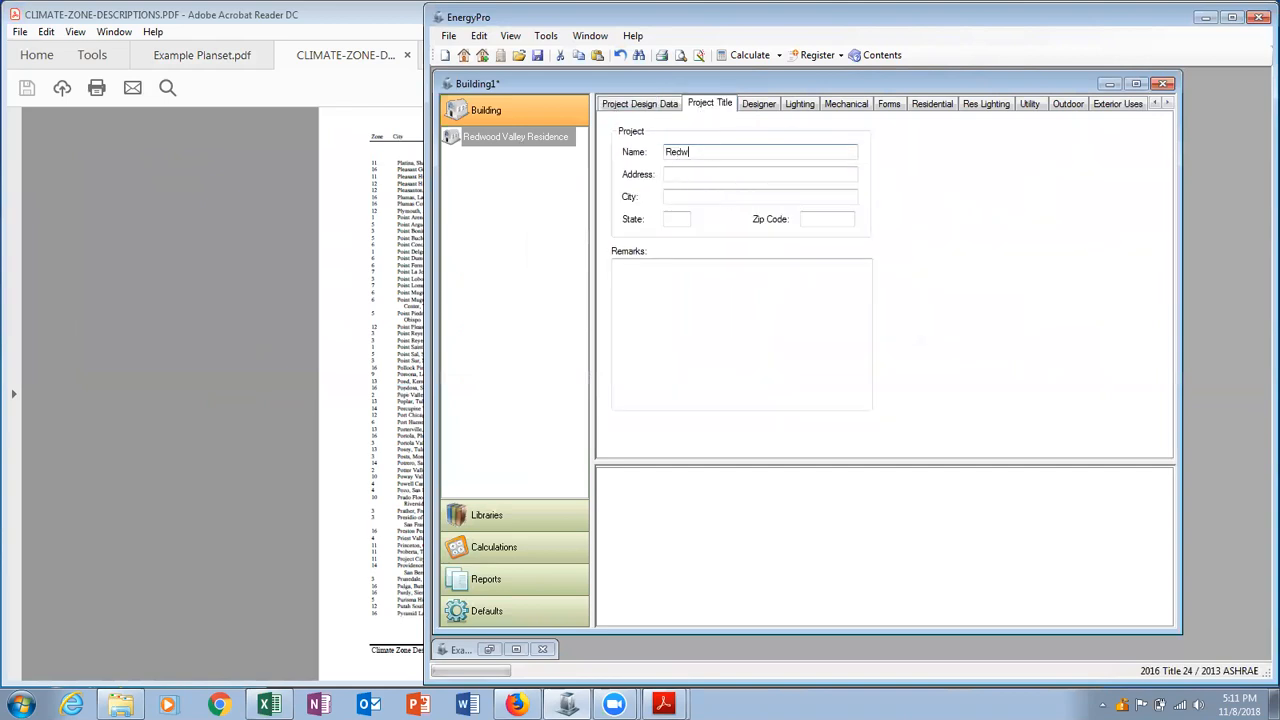
text(ood Valley)
Fill in the designer details from the saved Redwood Energy contact.
click(766, 108)
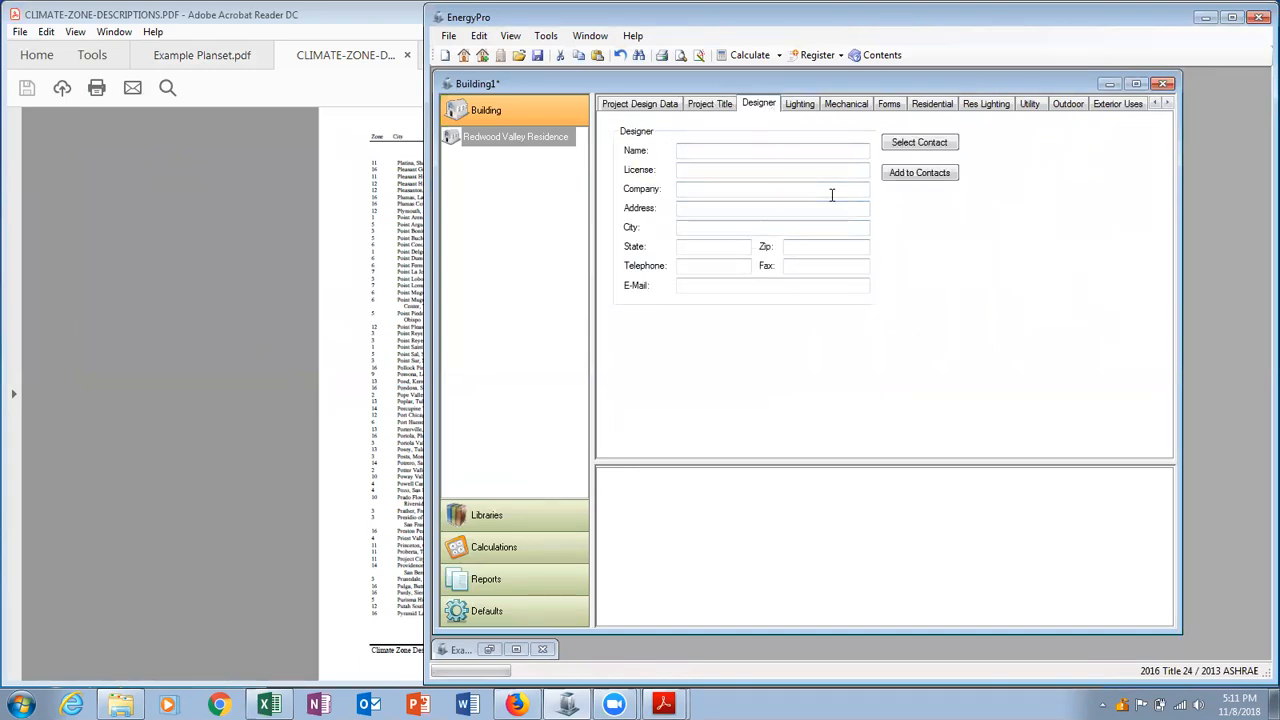
click(903, 145)
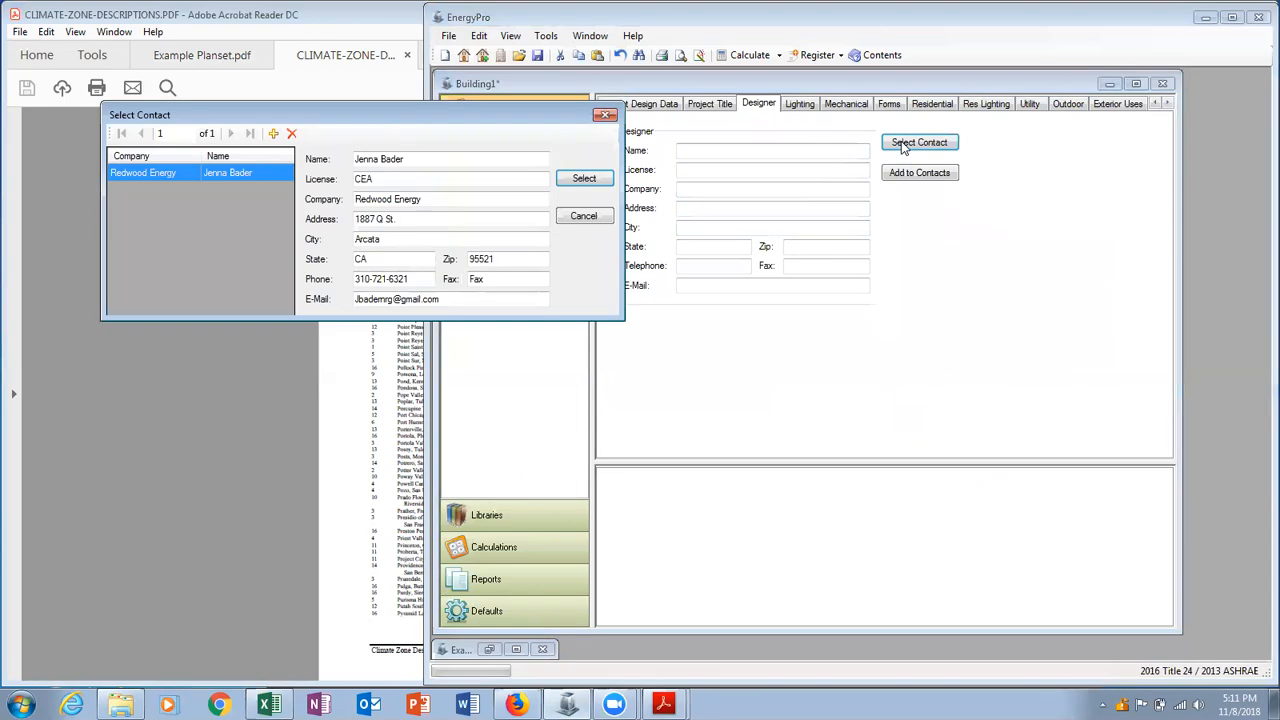
click(584, 179)
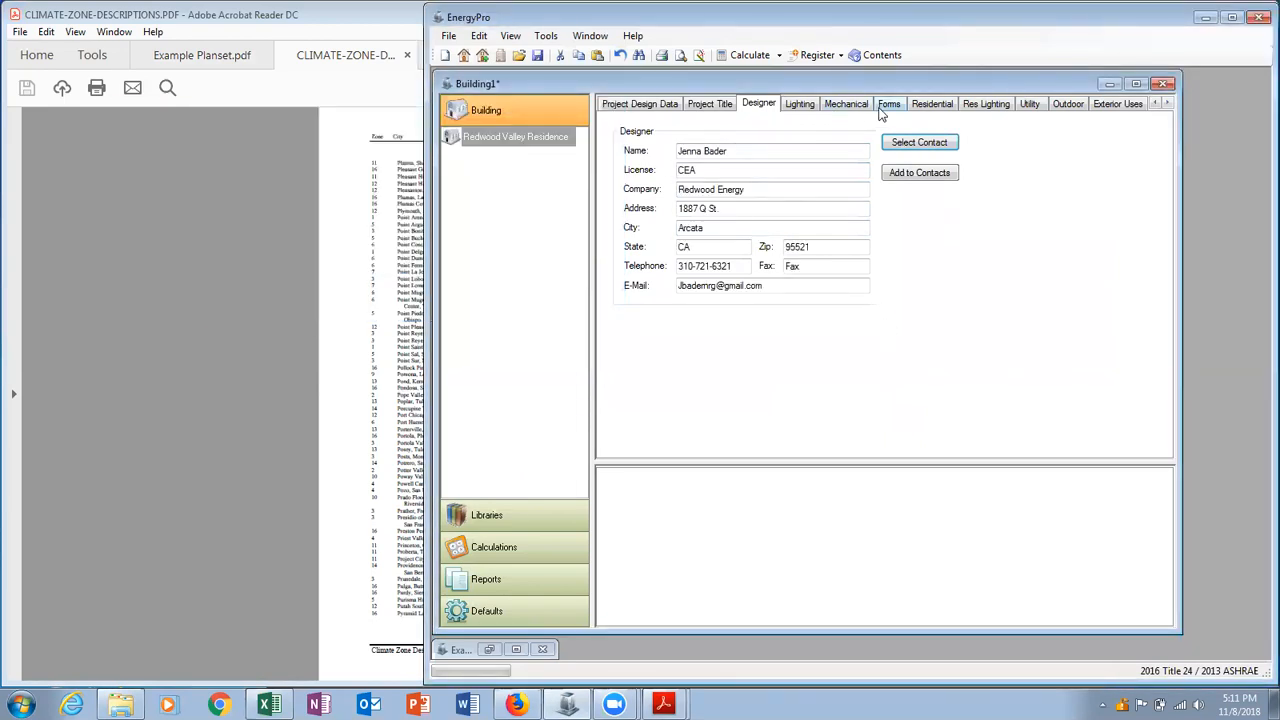
Enable Quality Insulation Installation and Envelope Leakage Testing in the residential HERS measures.
click(928, 106)
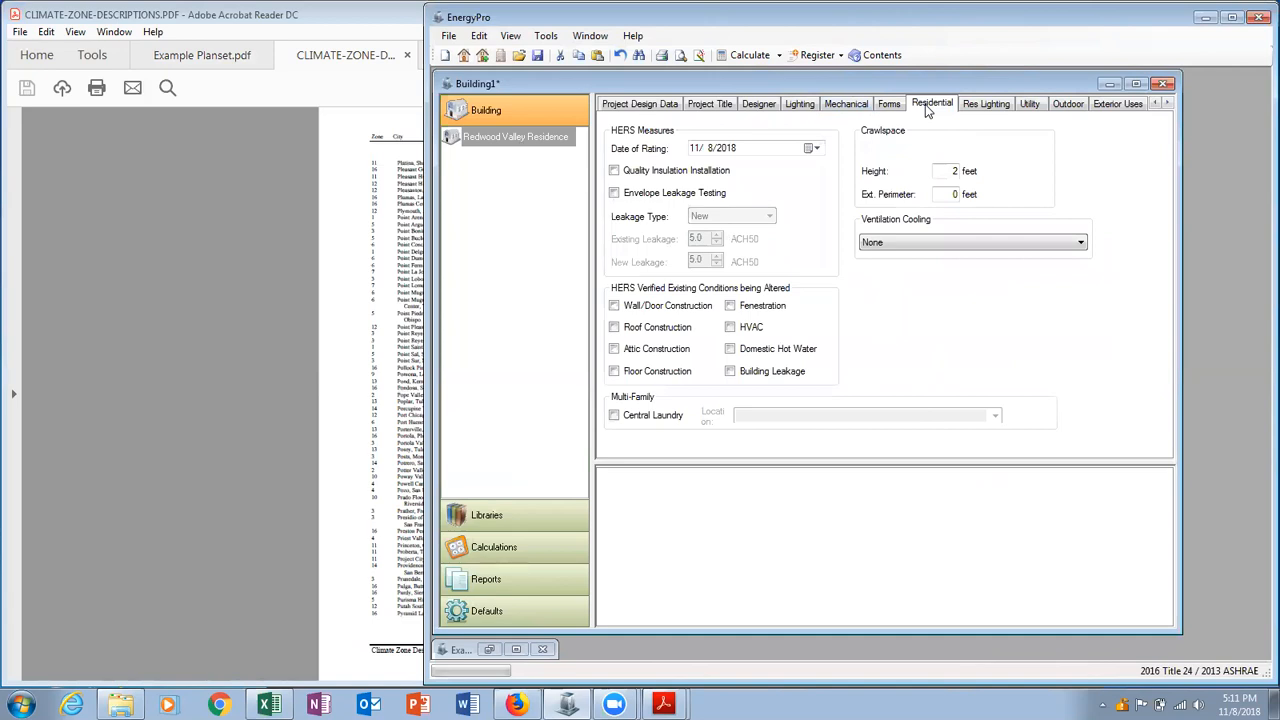
click(671, 176)
click(665, 197)
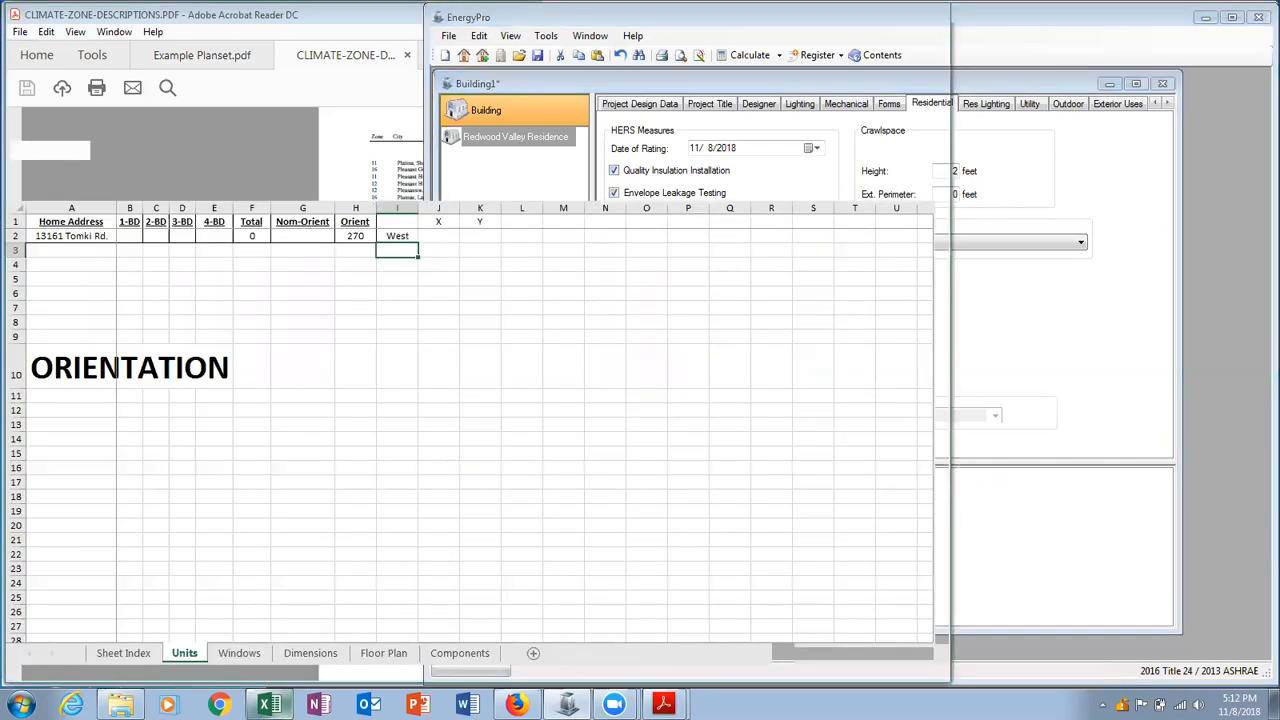
Switch to the Excel setup workbook and add the 1-living and 1-garage perimeters in cell P8 of the Floor Plan sheet with =P3+P4.
click(330, 678)
click(383, 653)
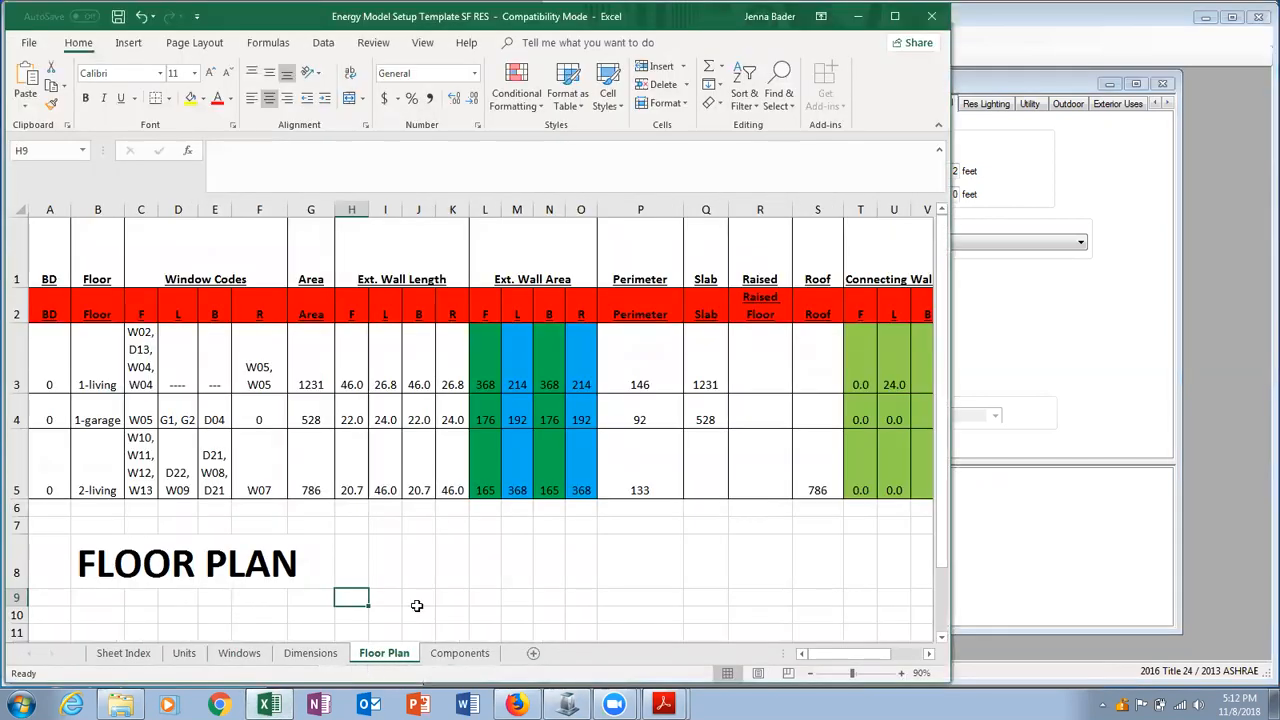
click(810, 673)
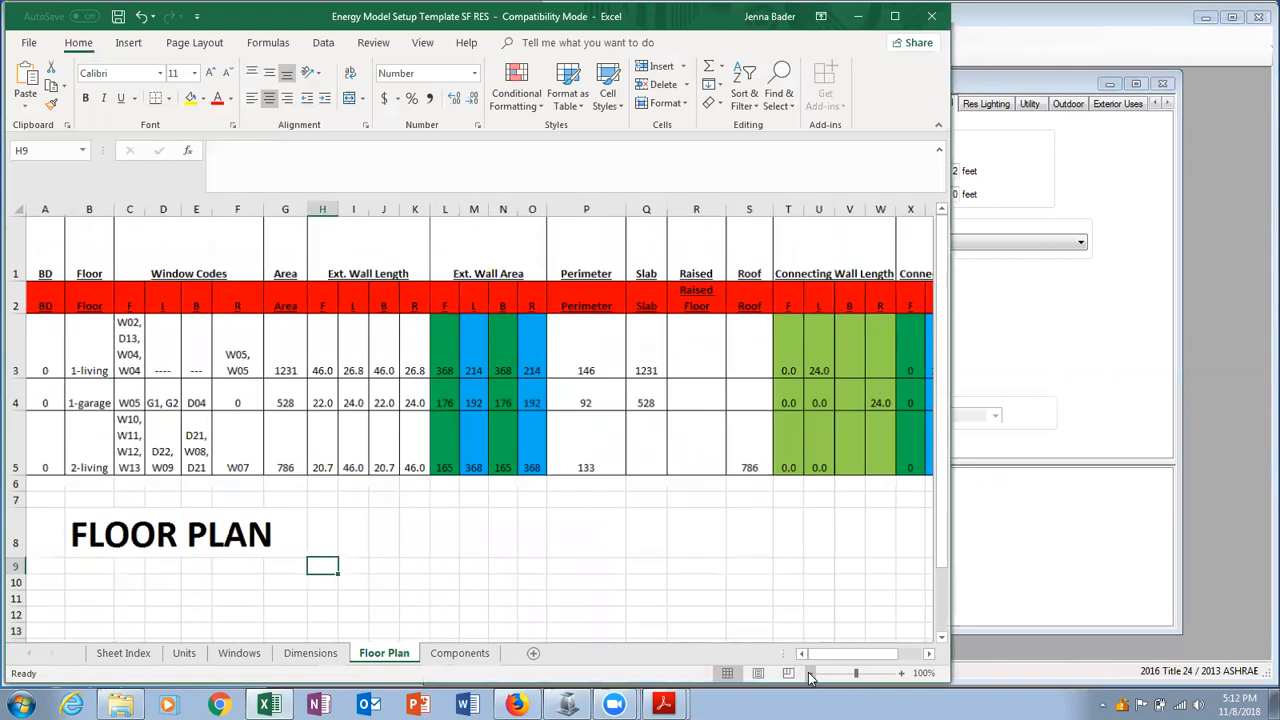
click(810, 673)
click(810, 673)
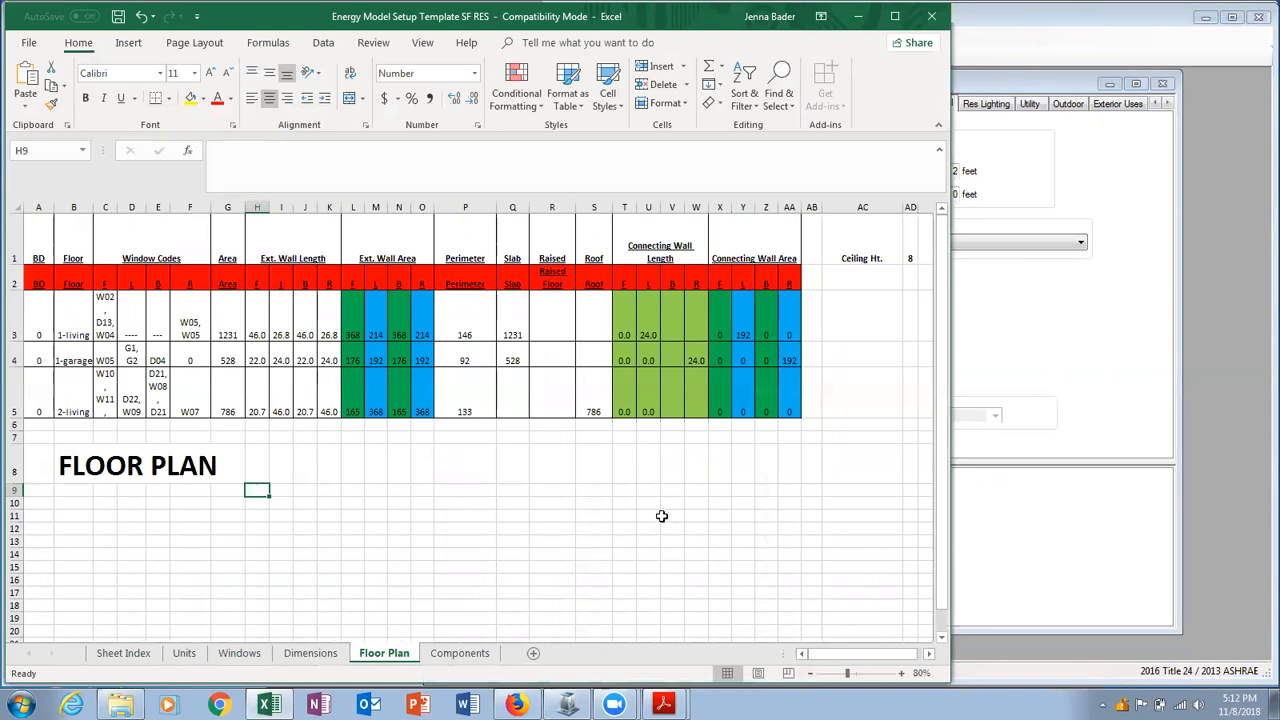
click(464, 328)
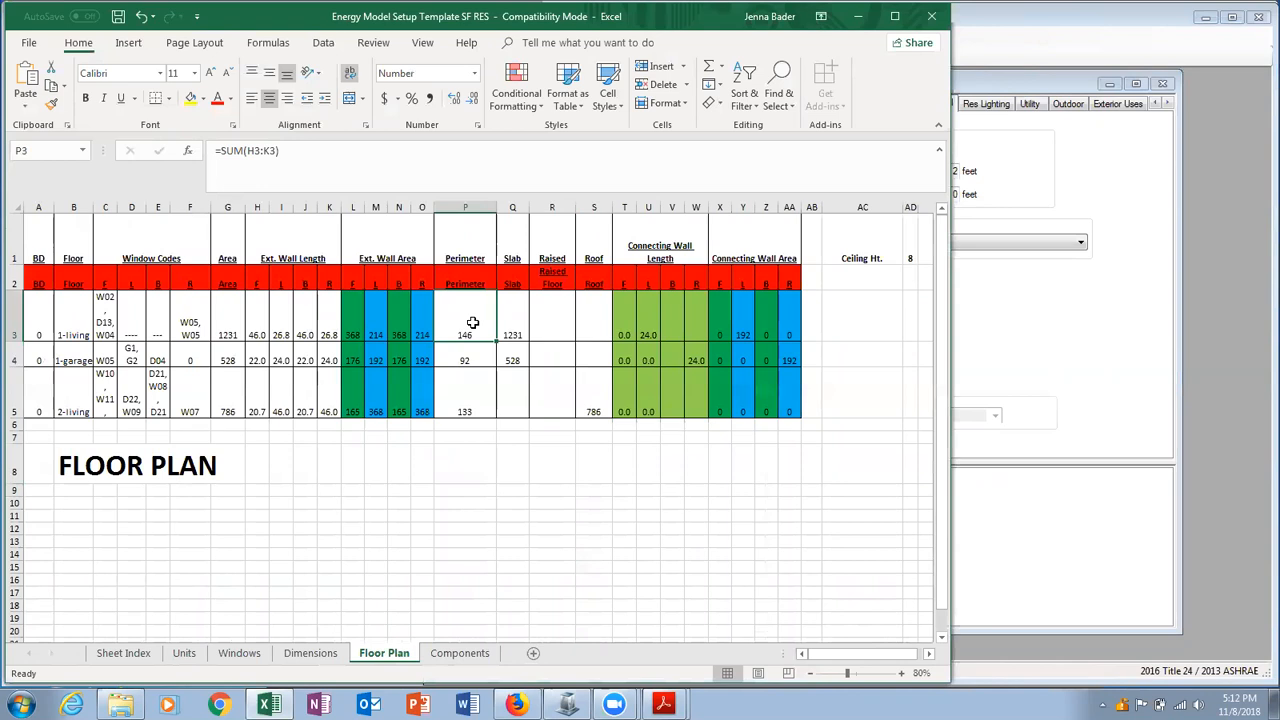
click(476, 459)
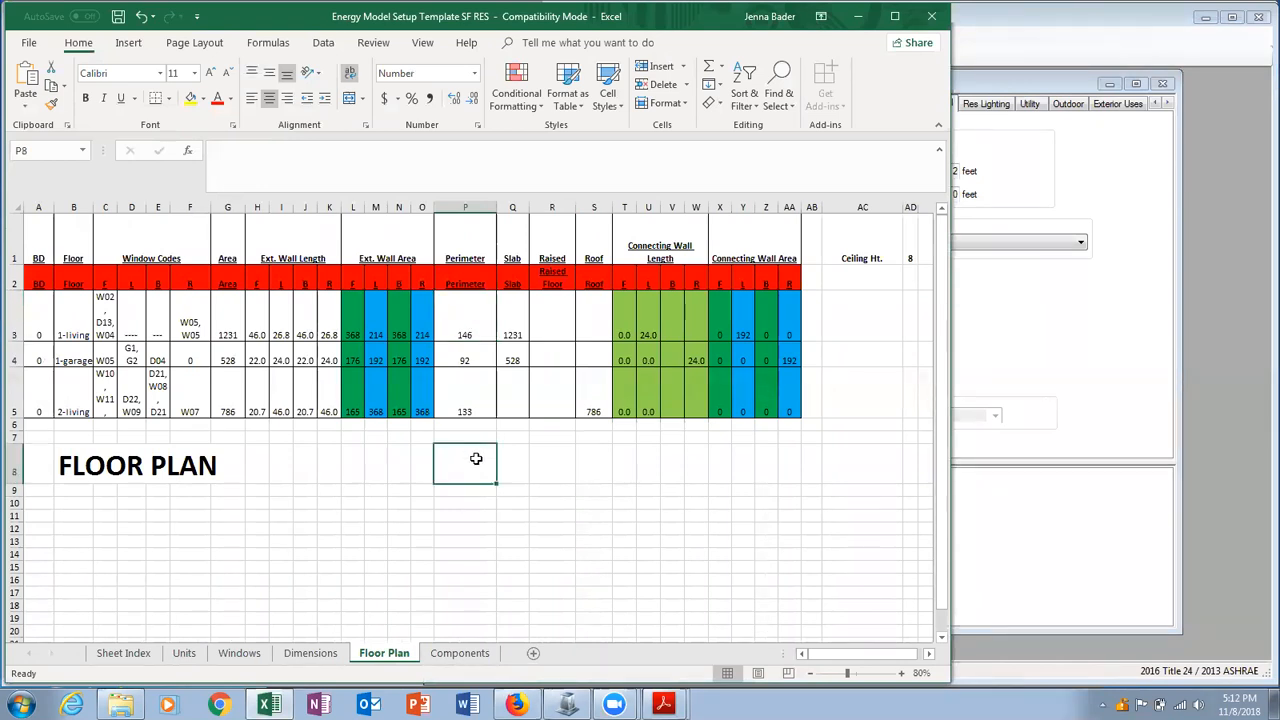
text(=)
click(477, 323)
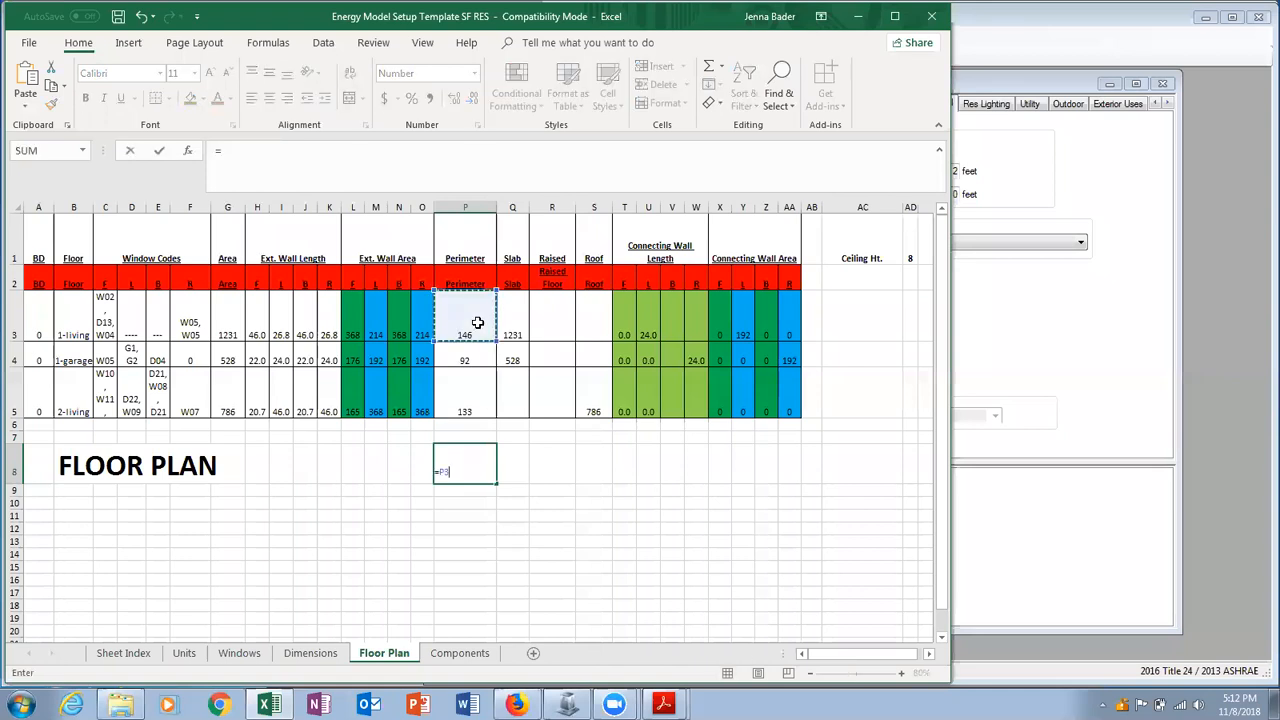
text(+)
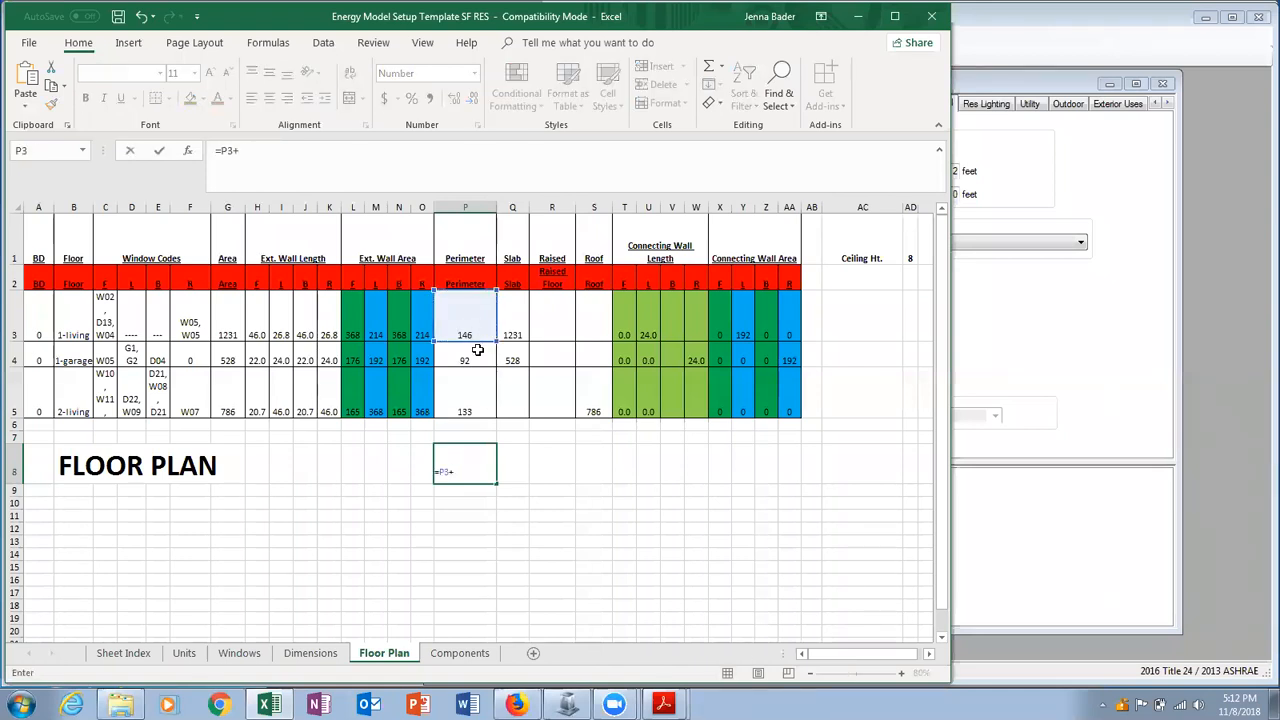
click(477, 350)
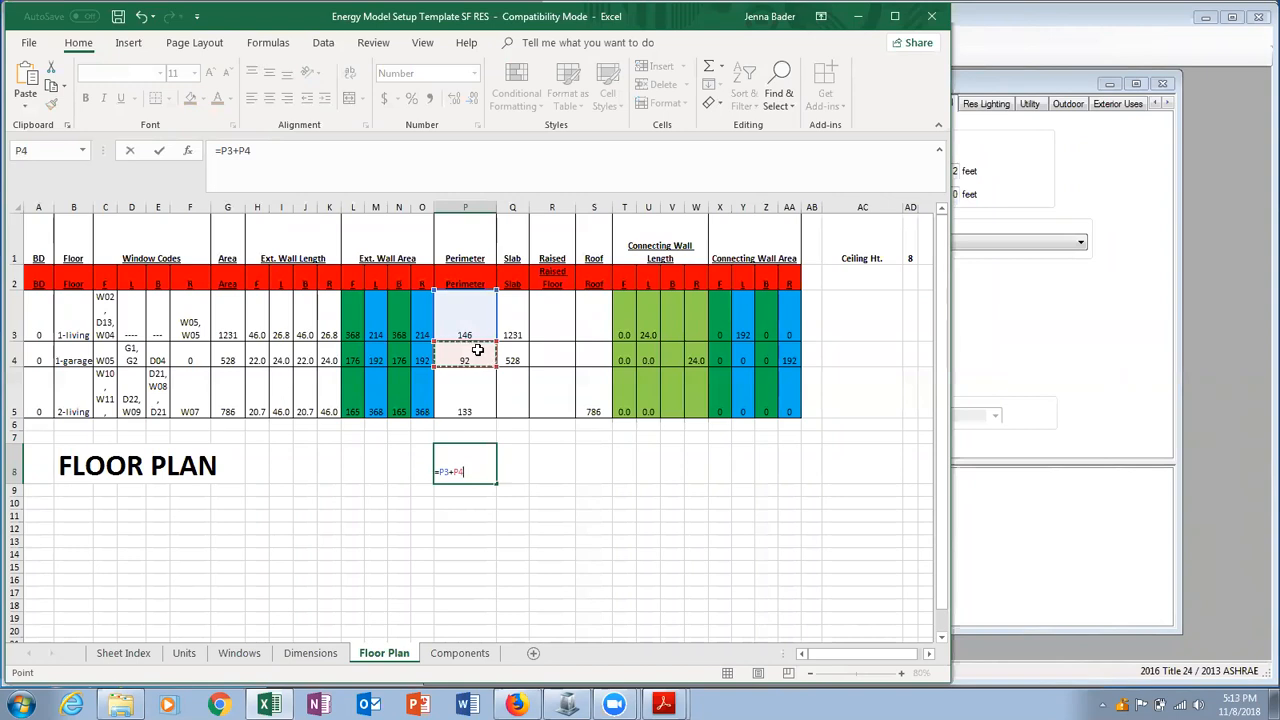
key(Return)
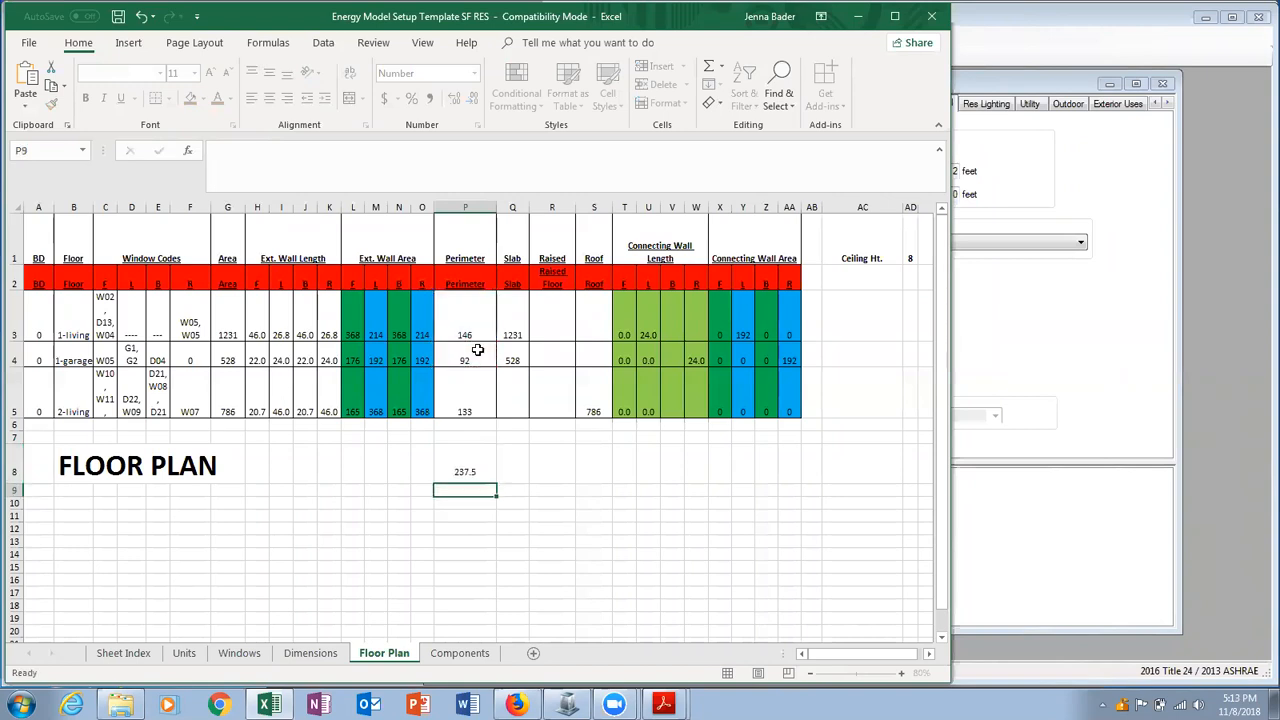
Return to EnergyPro and set the crawlspace exterior perimeter to 237.5 feet.
click(1045, 357)
click(955, 195)
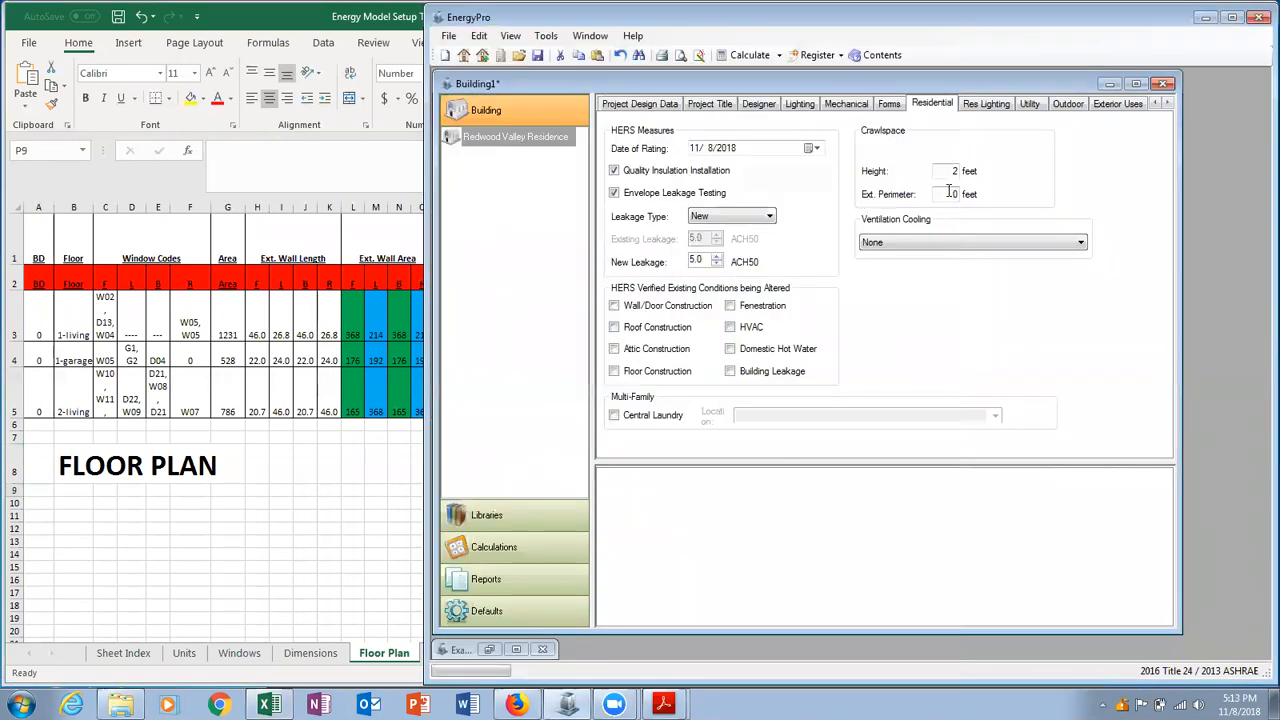
text(237.5)
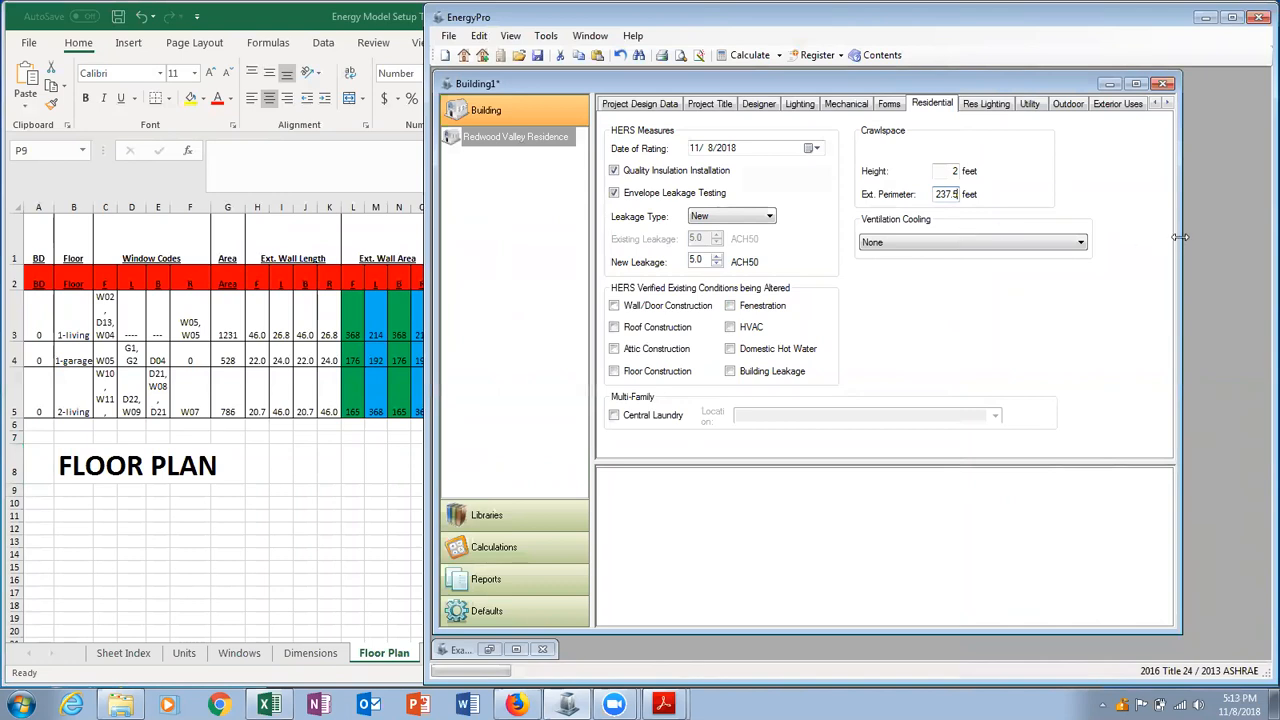
Widen the building window, review the photovoltaic settings, and return to the project design data.
drag(1180, 237, 1268, 237)
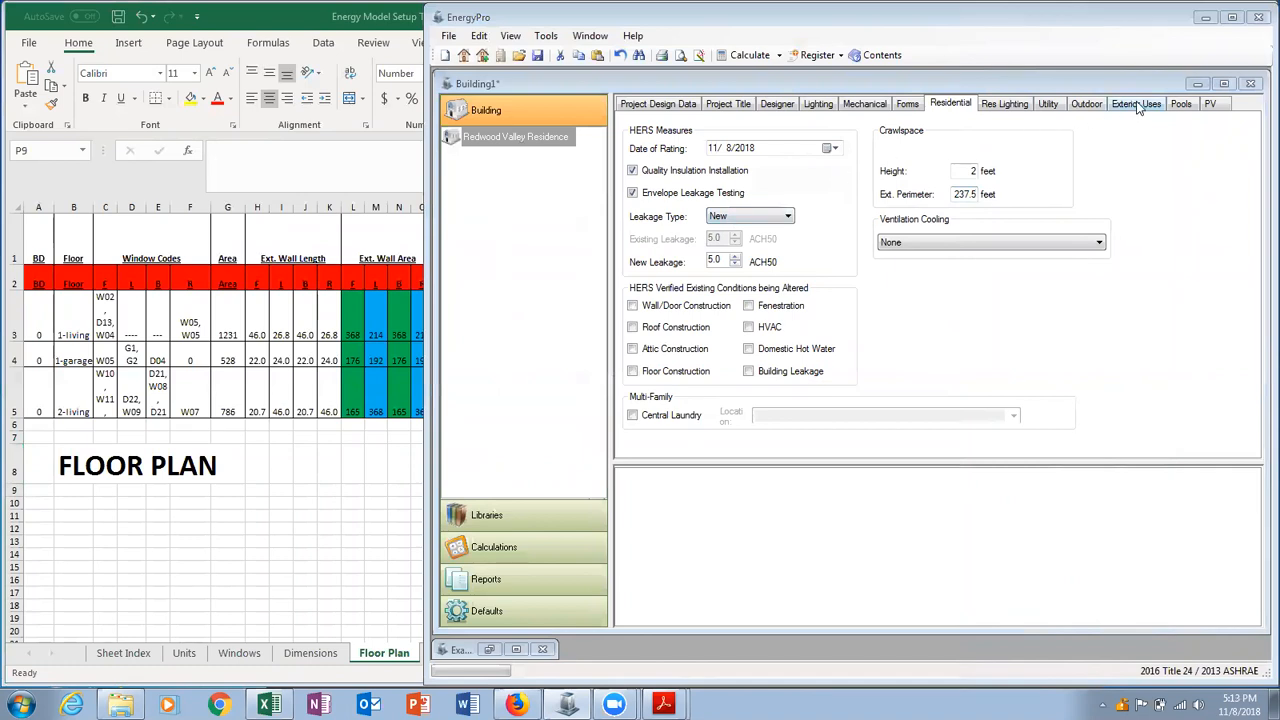
click(1210, 105)
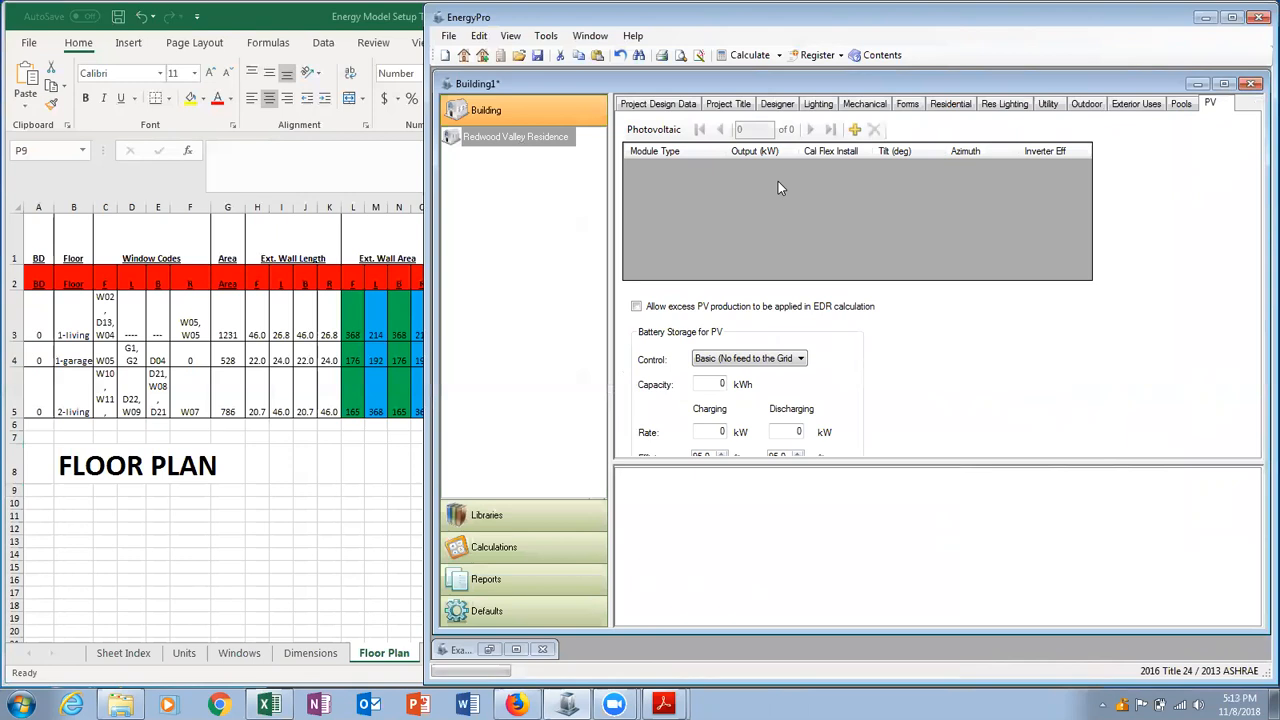
click(674, 108)
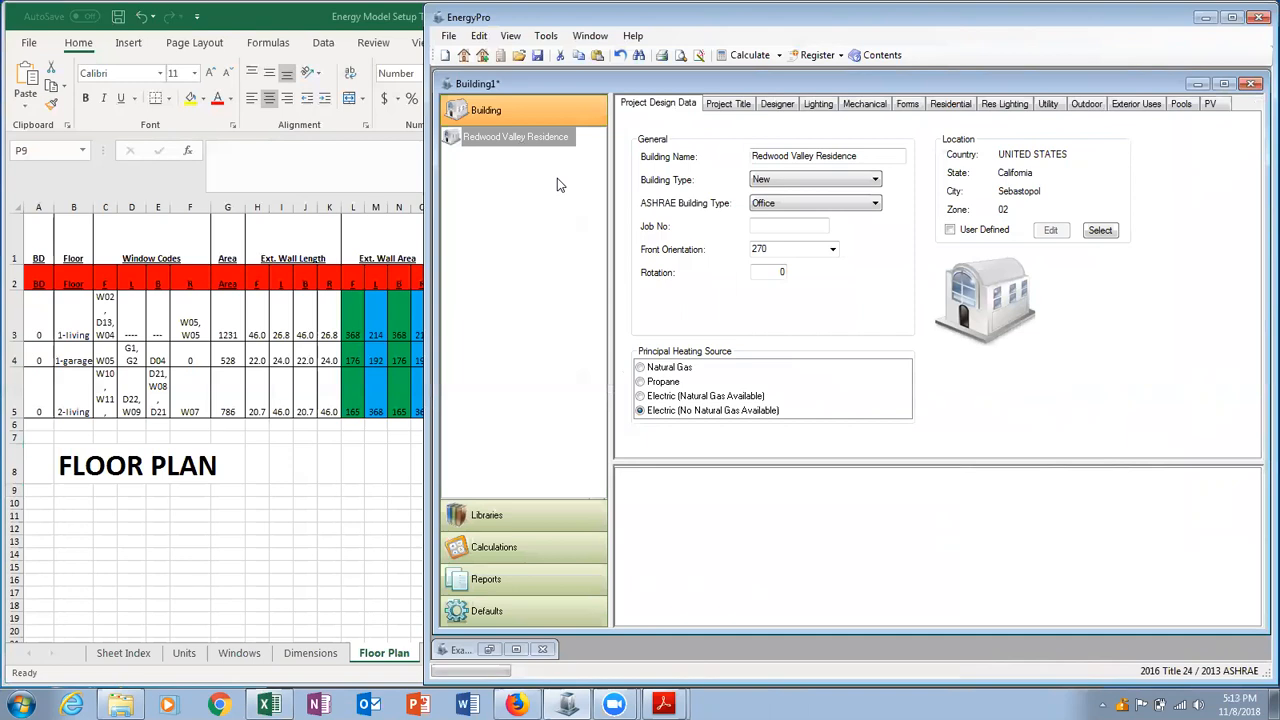
Add a plant under the Redwood Valley Residence building and open its settings.
click(539, 140)
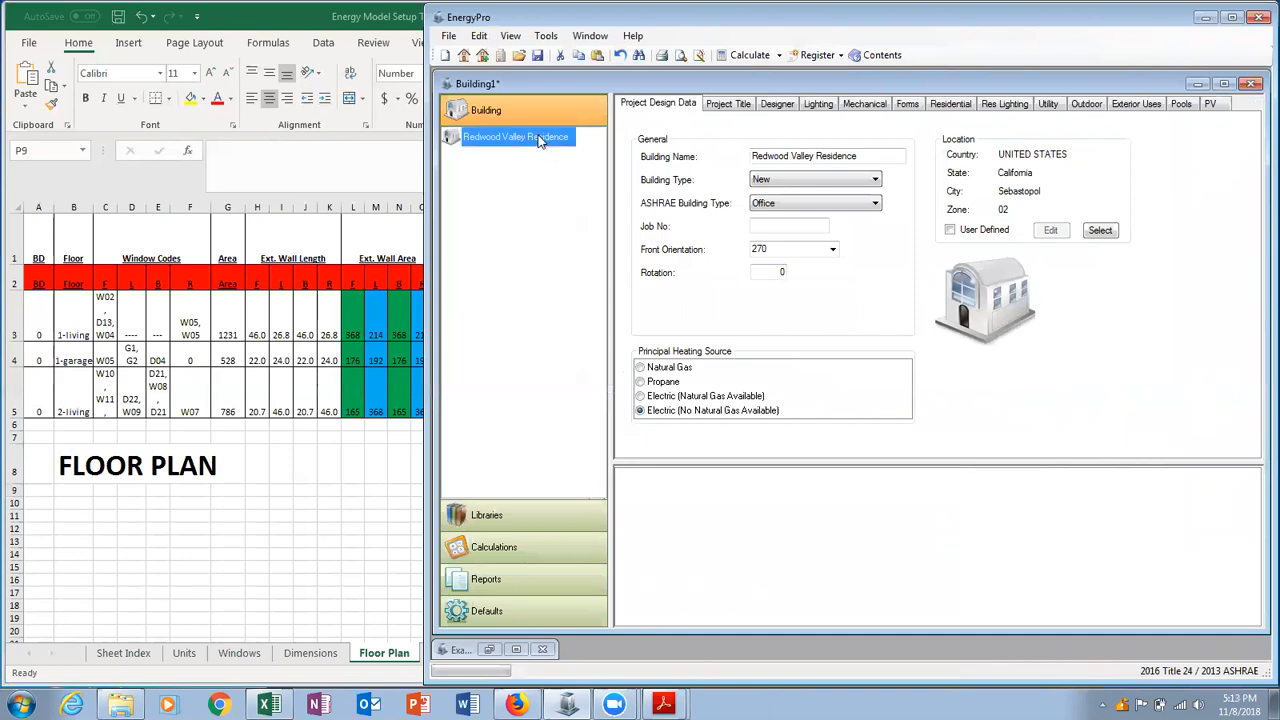
click(622, 57)
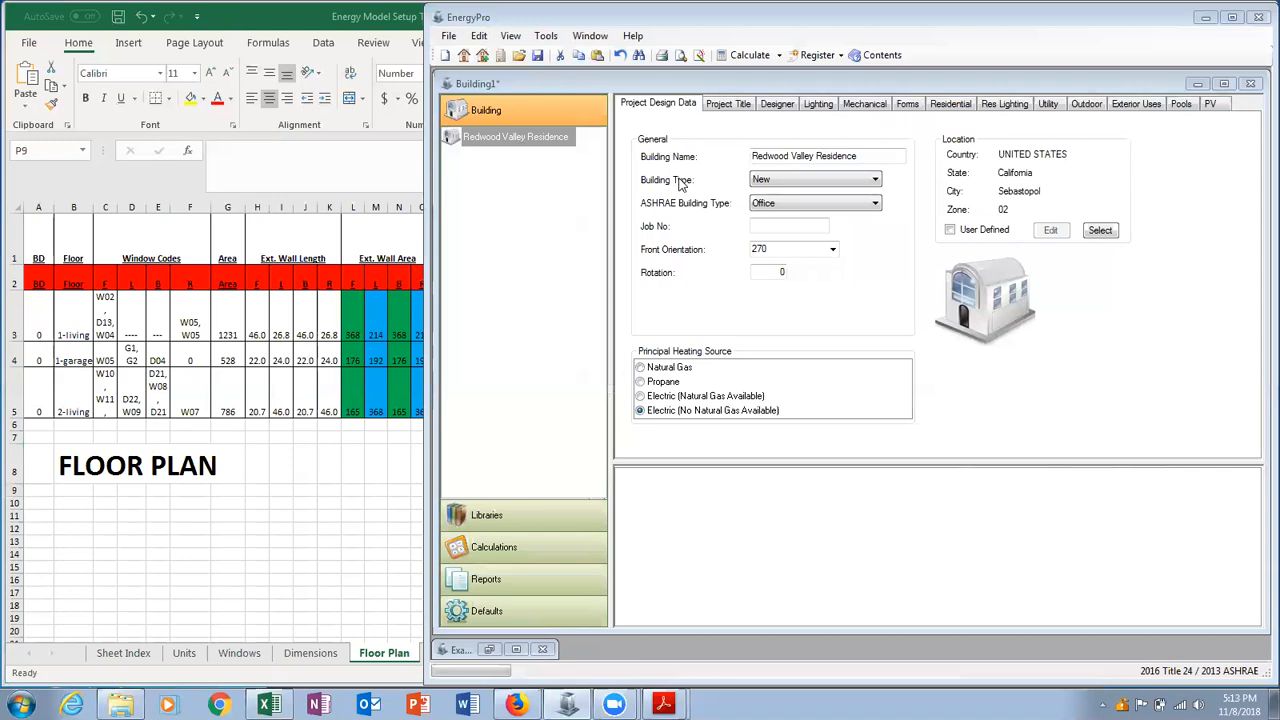
click(532, 142)
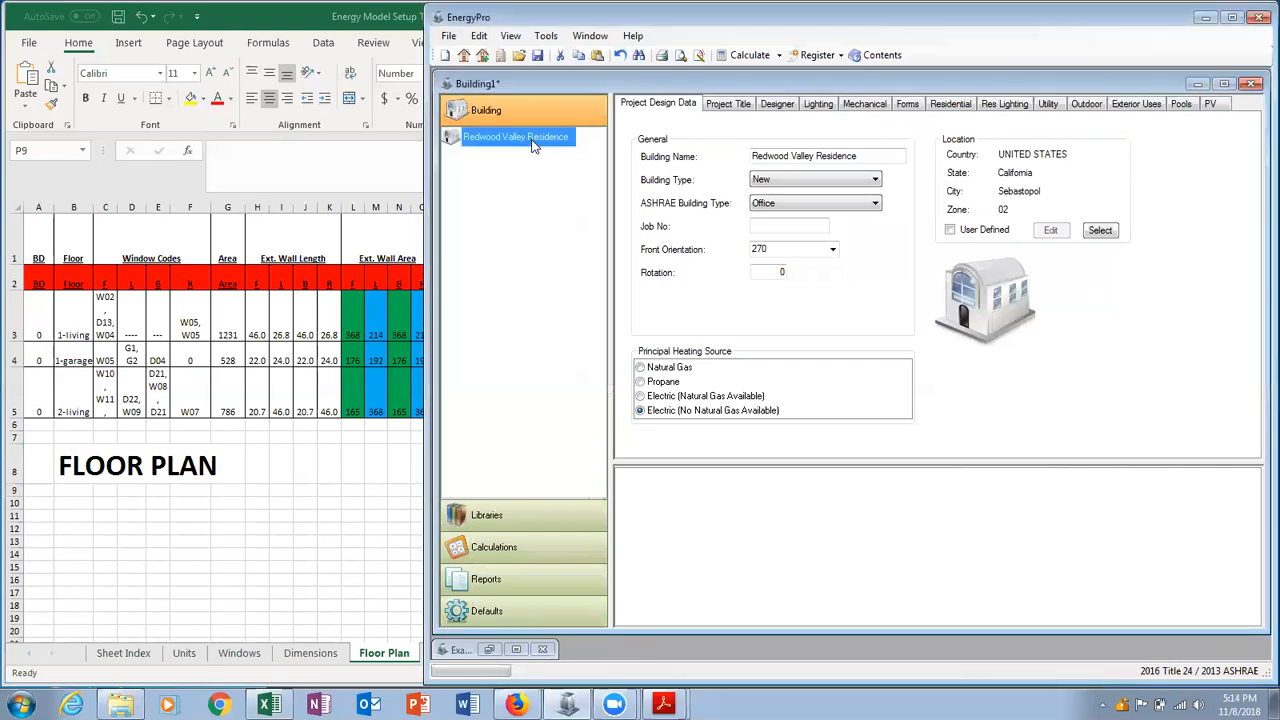
right_click(532, 145)
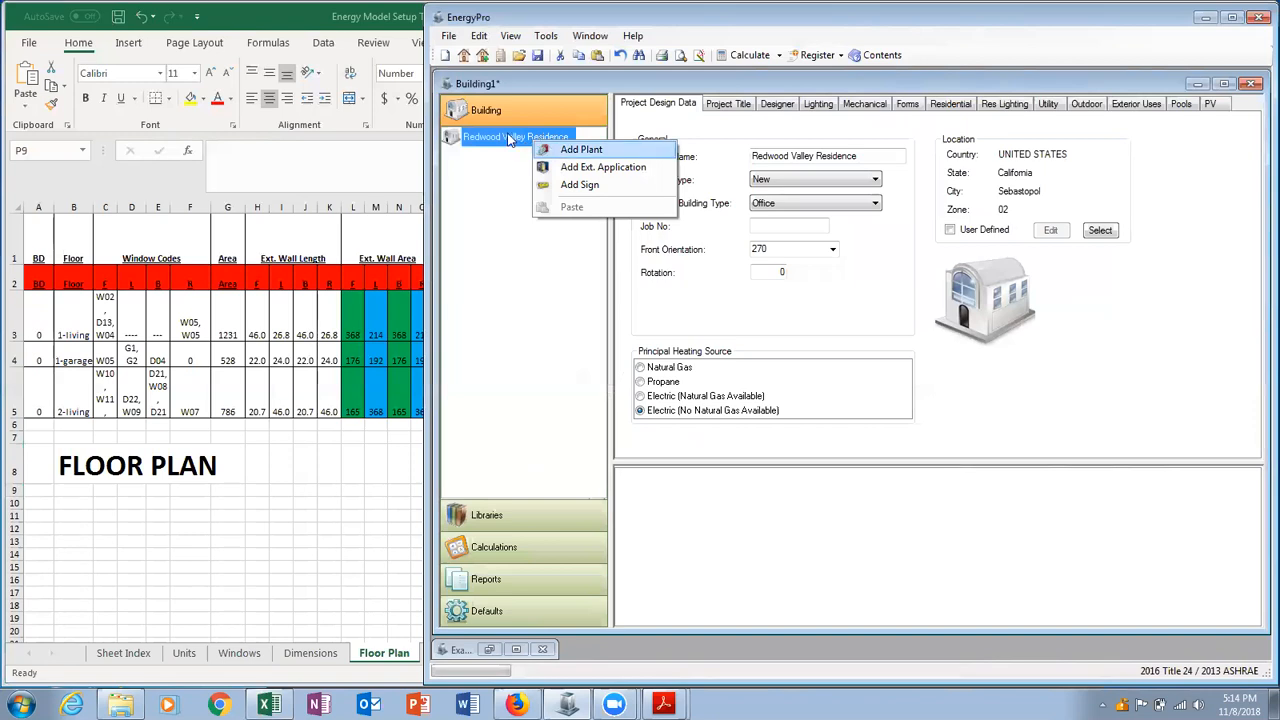
right_click(511, 138)
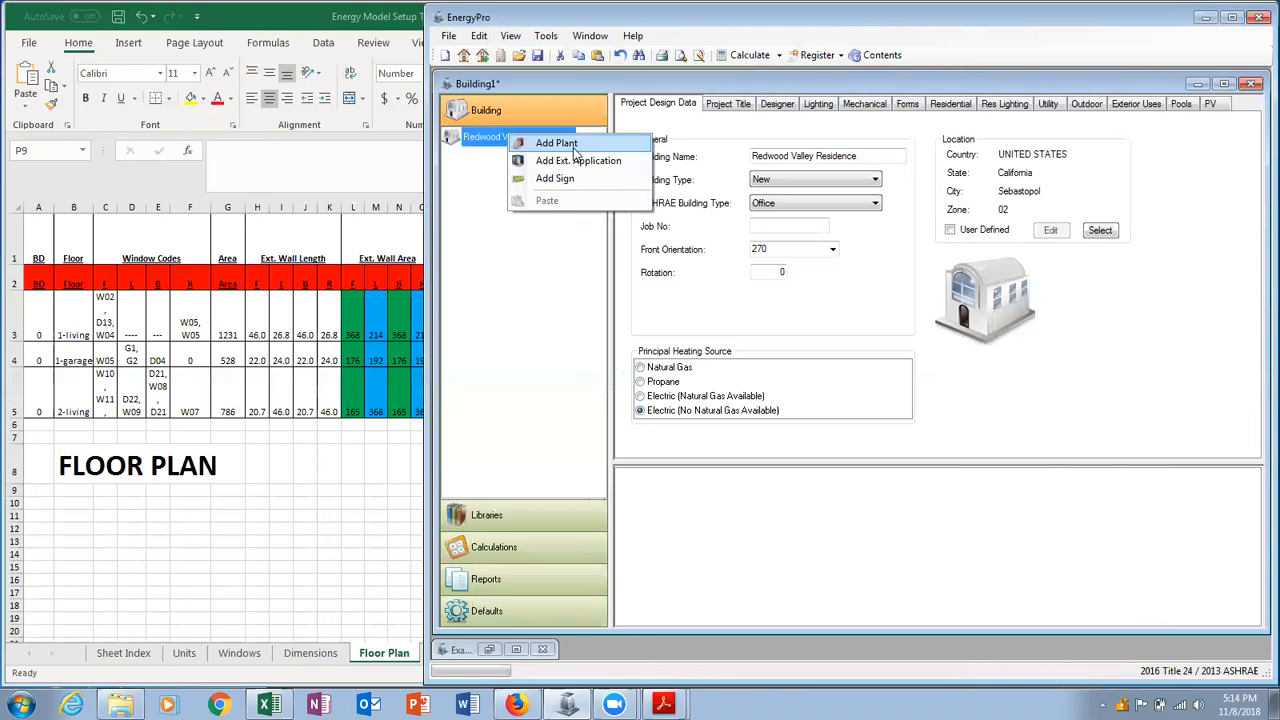
click(577, 147)
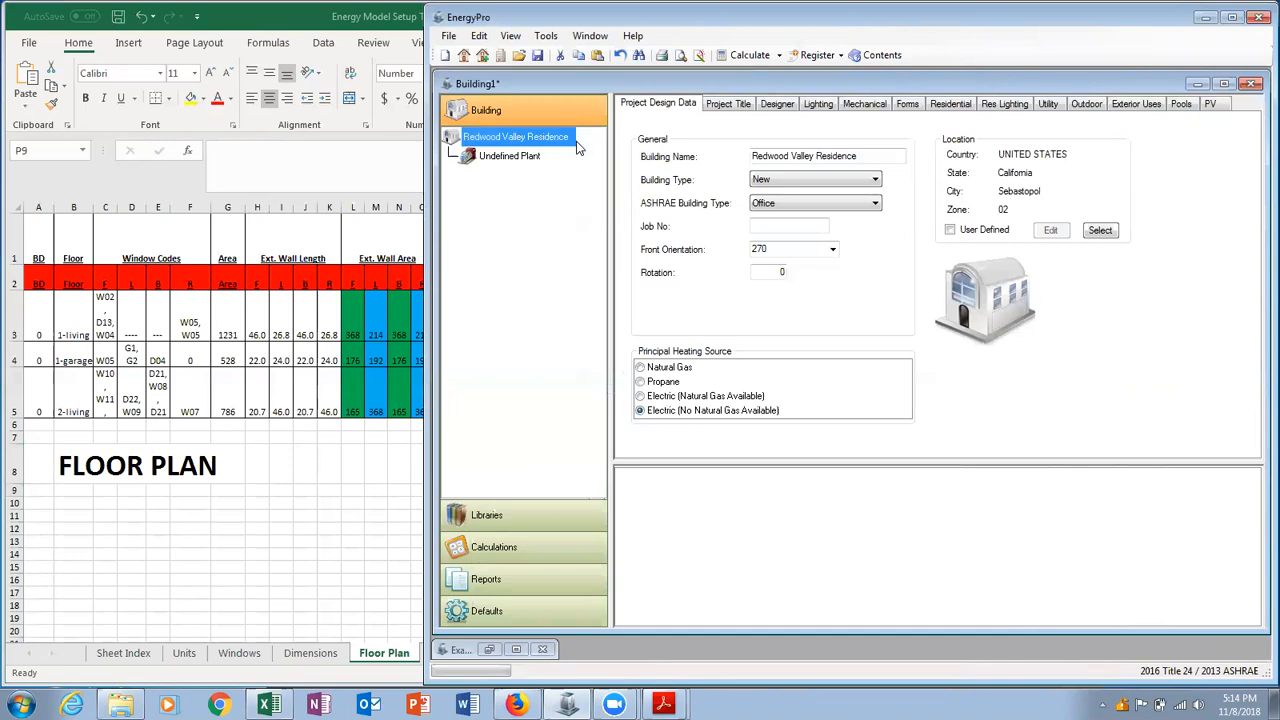
click(516, 158)
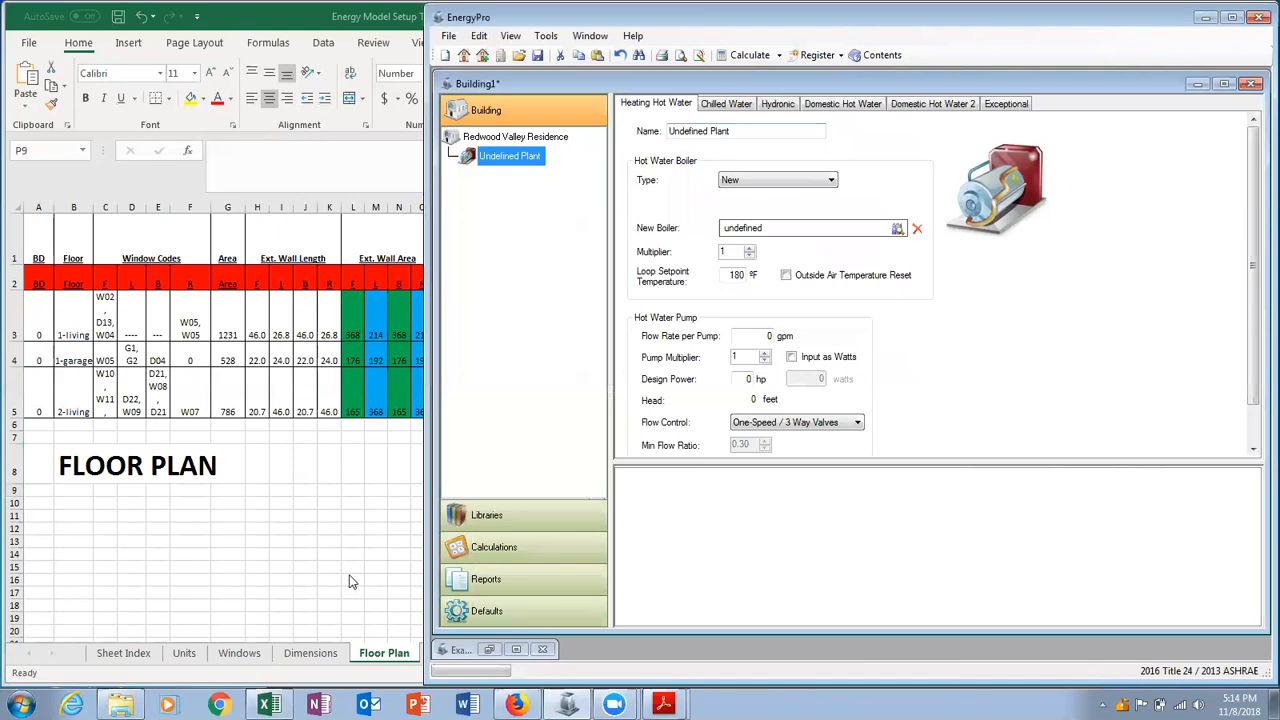
Switch to the Excel setup workbook and look up the water heater description in the Components sheet.
click(418, 610)
click(455, 653)
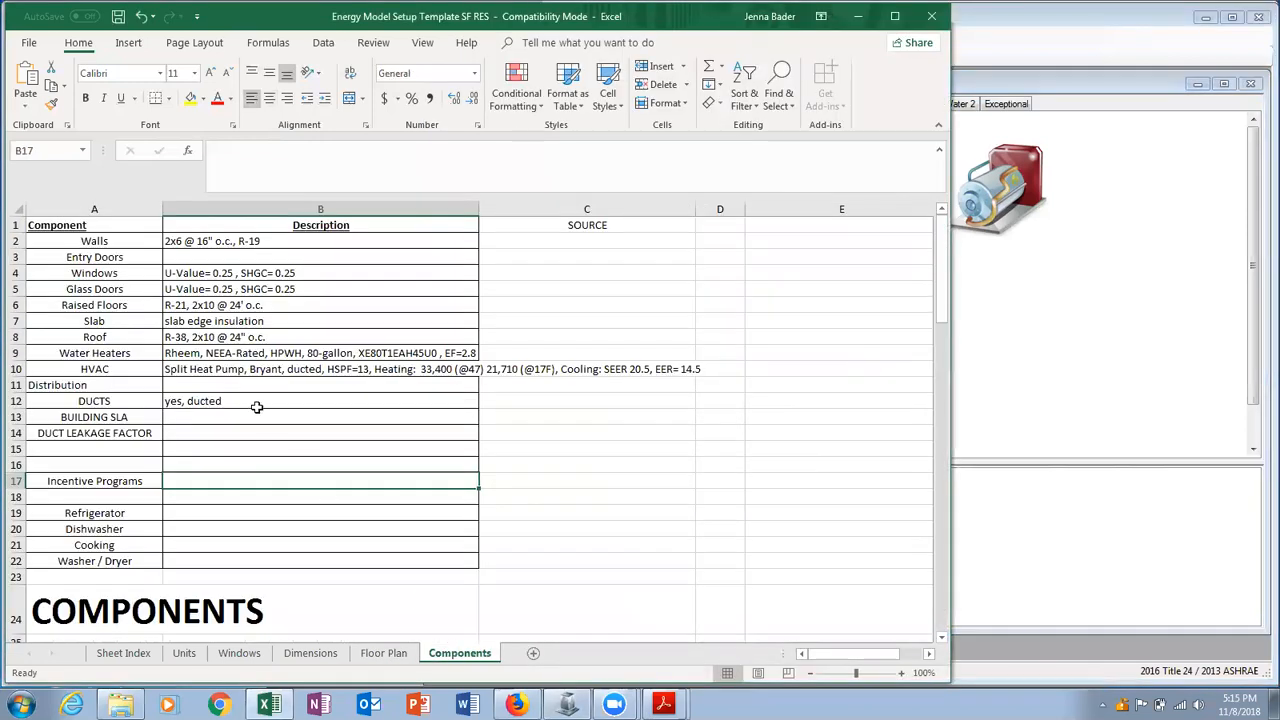
click(206, 355)
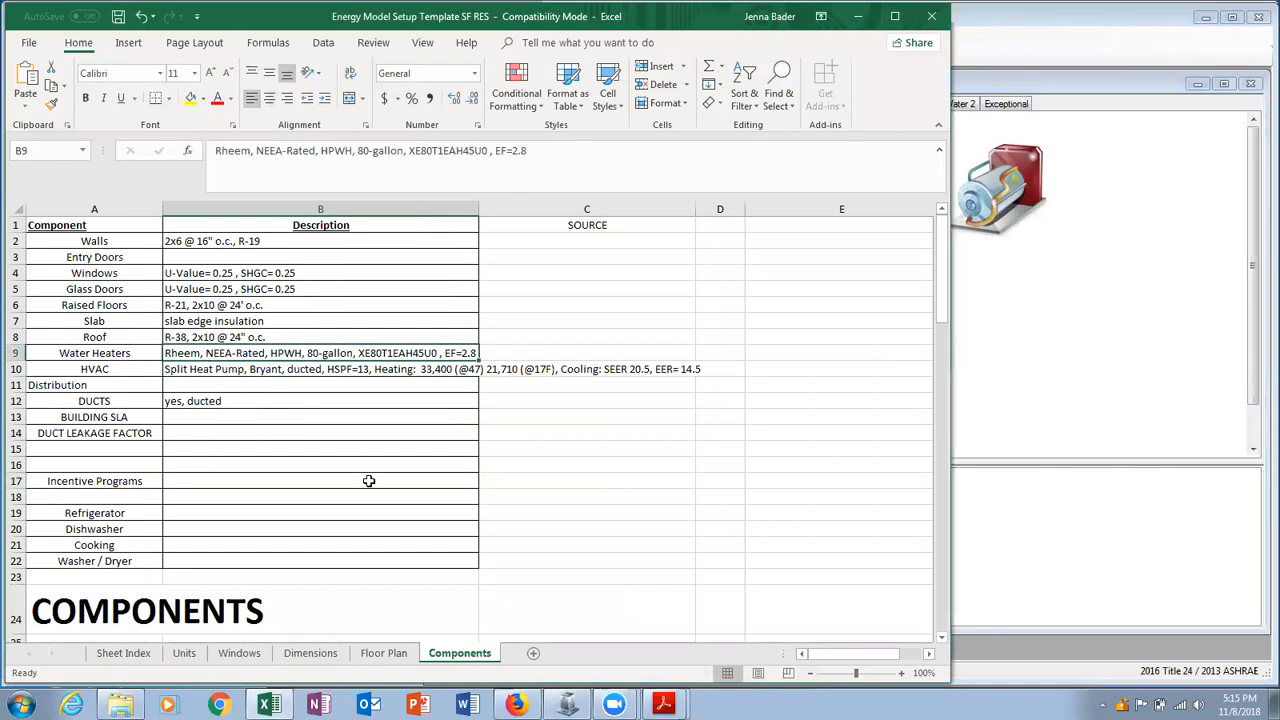
Return to EnergyPro and rename the undefined plant as DHW.
click(989, 425)
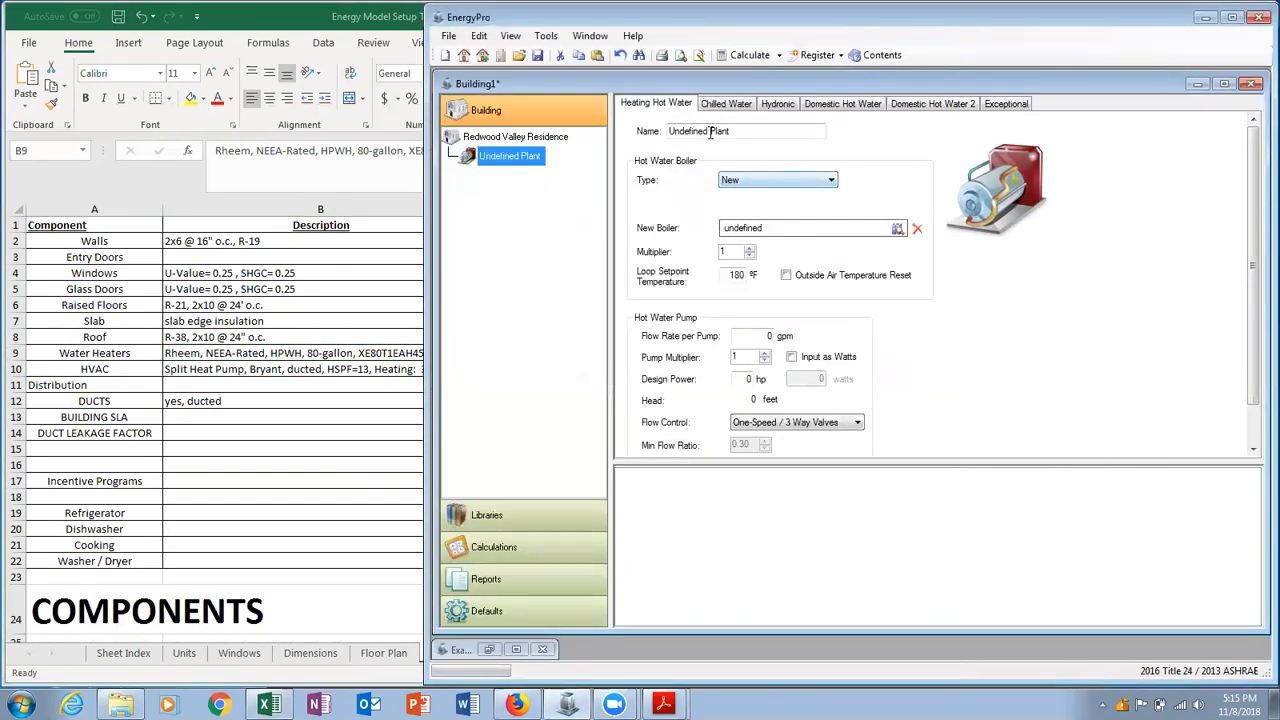
drag(734, 132, 652, 138)
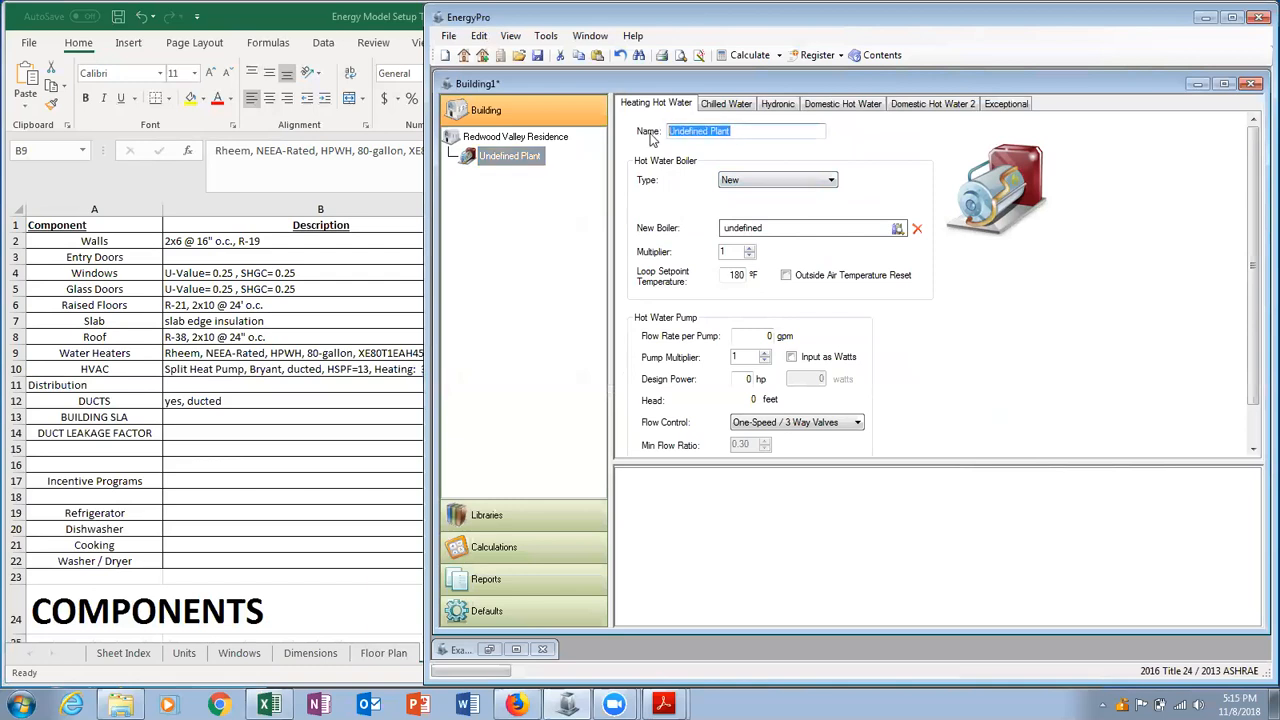
text(Dh)
key(BackSpace)
text(H)
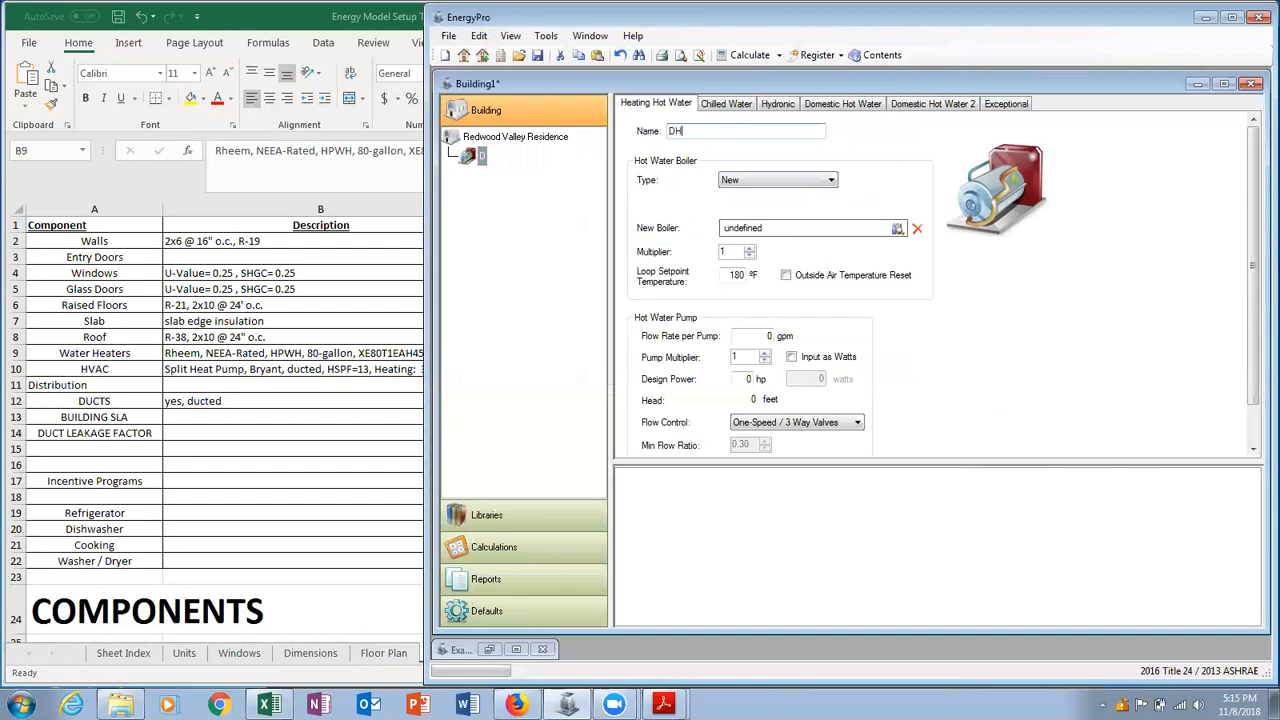
text(W)
Open the DHW plant's domestic hot water settings and check the boiler type options, keeping New.
click(838, 106)
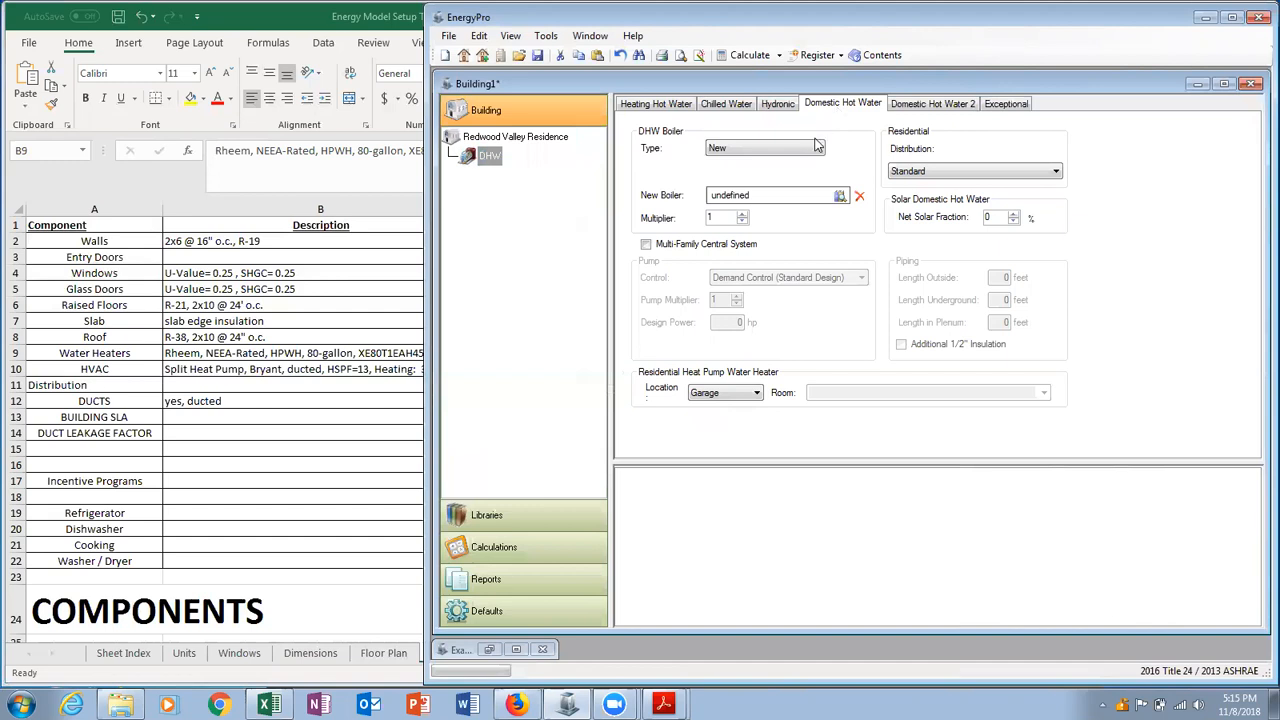
click(817, 150)
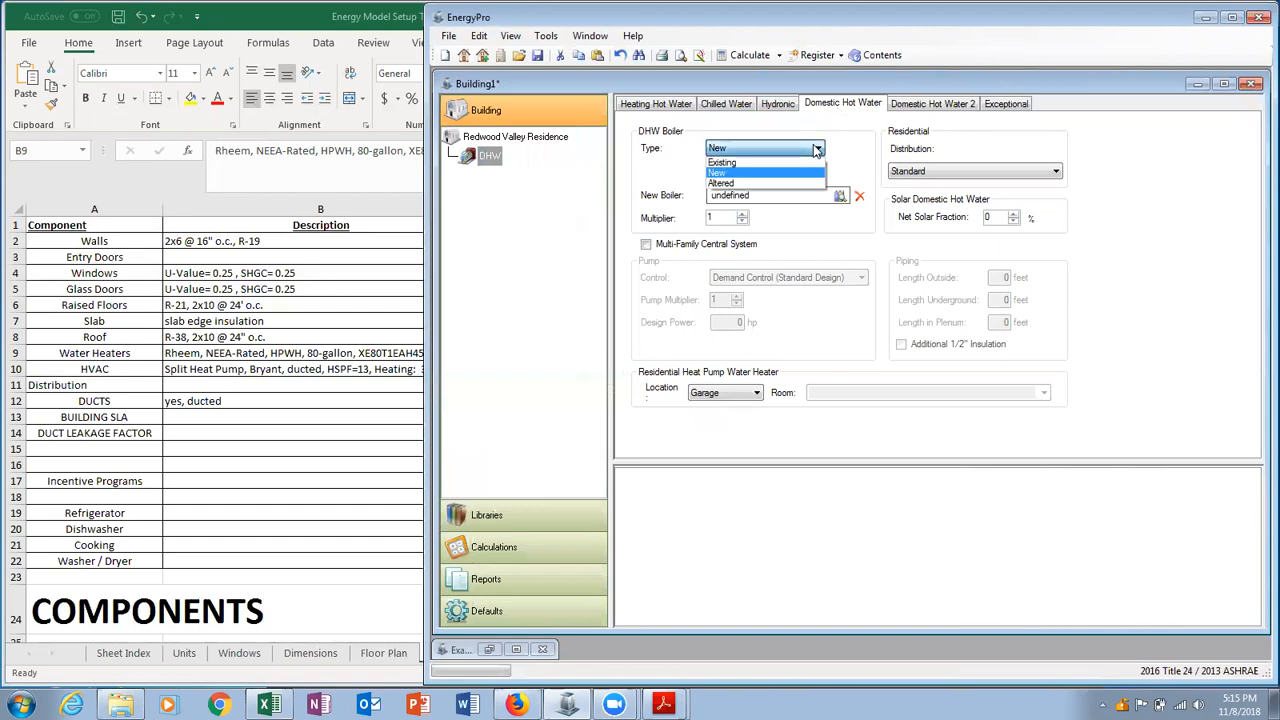
click(817, 150)
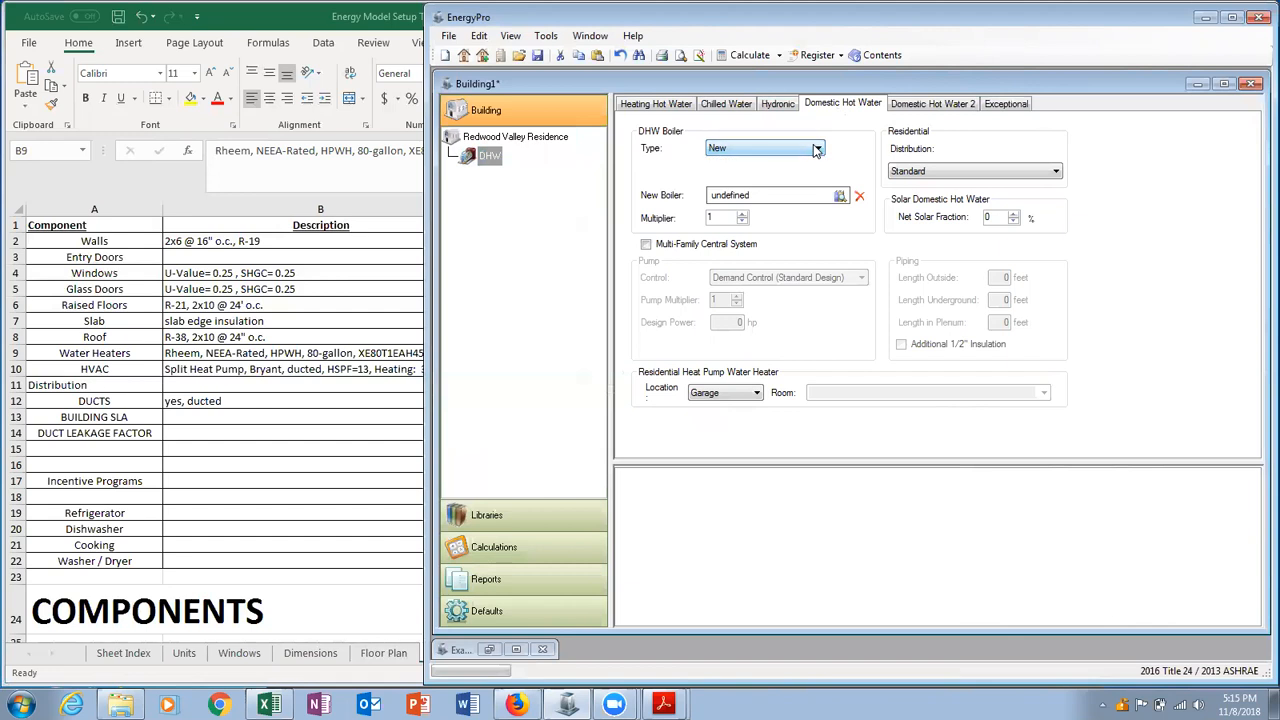
Open the DHW plant's new boiler library, check the water heater description in the Excel workbook, and return to EnergyPro.
click(836, 198)
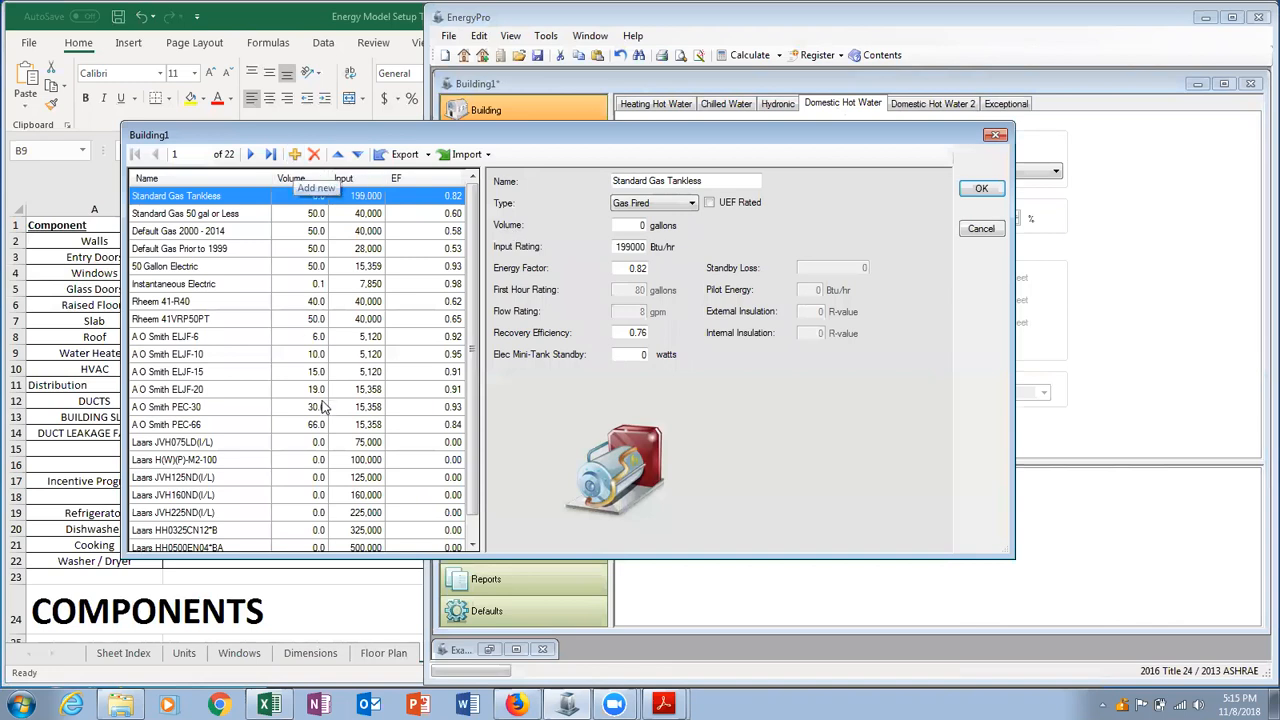
scroll(472, 325, down, 1)
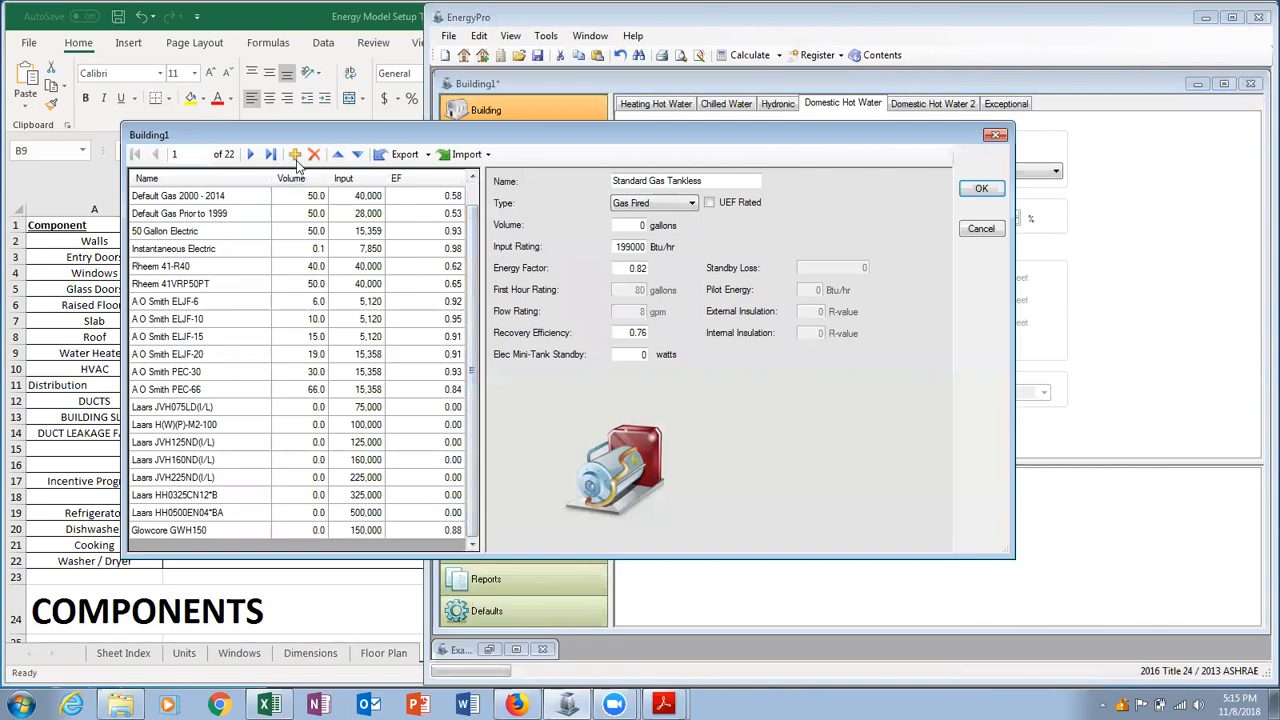
drag(309, 134, 563, 91)
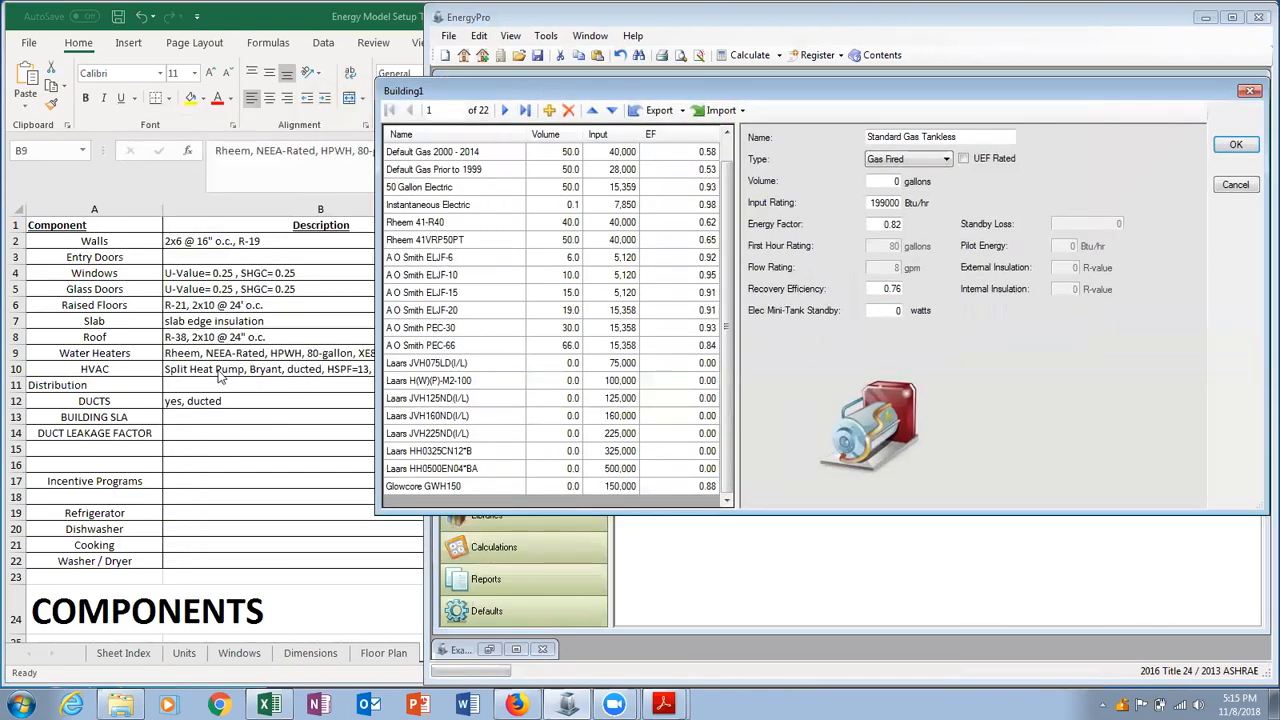
click(206, 355)
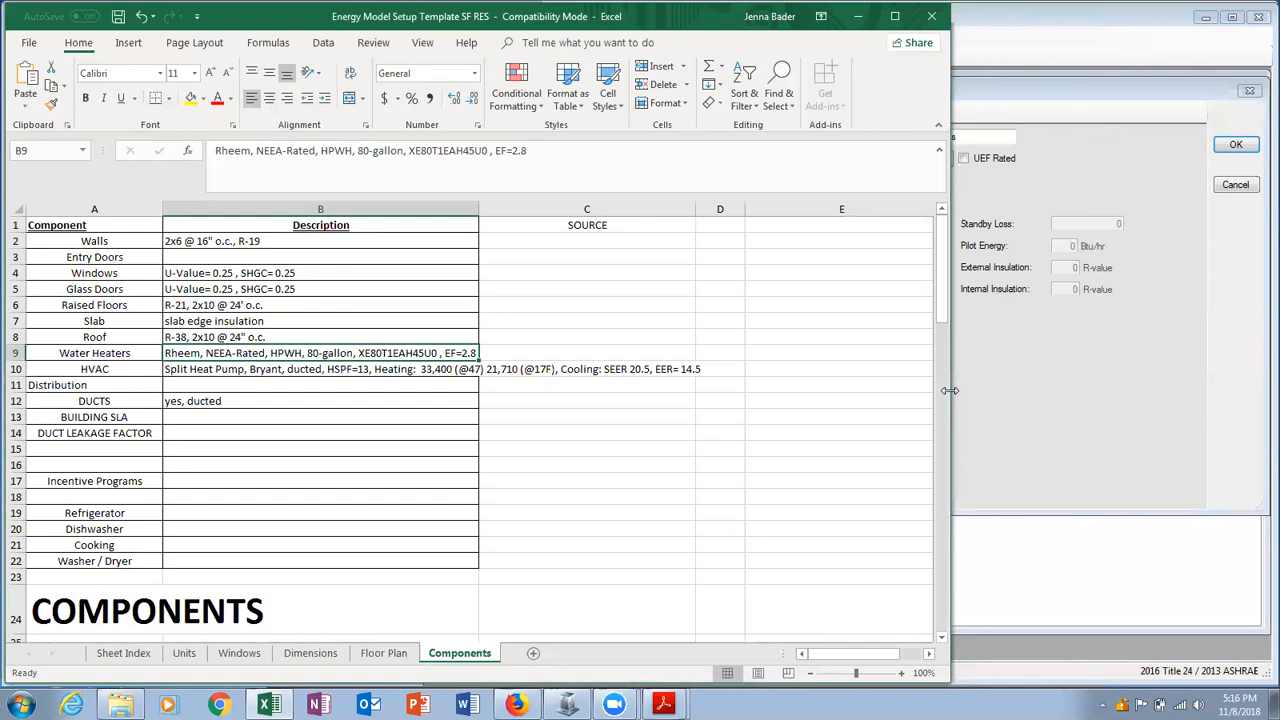
drag(949, 391, 725, 391)
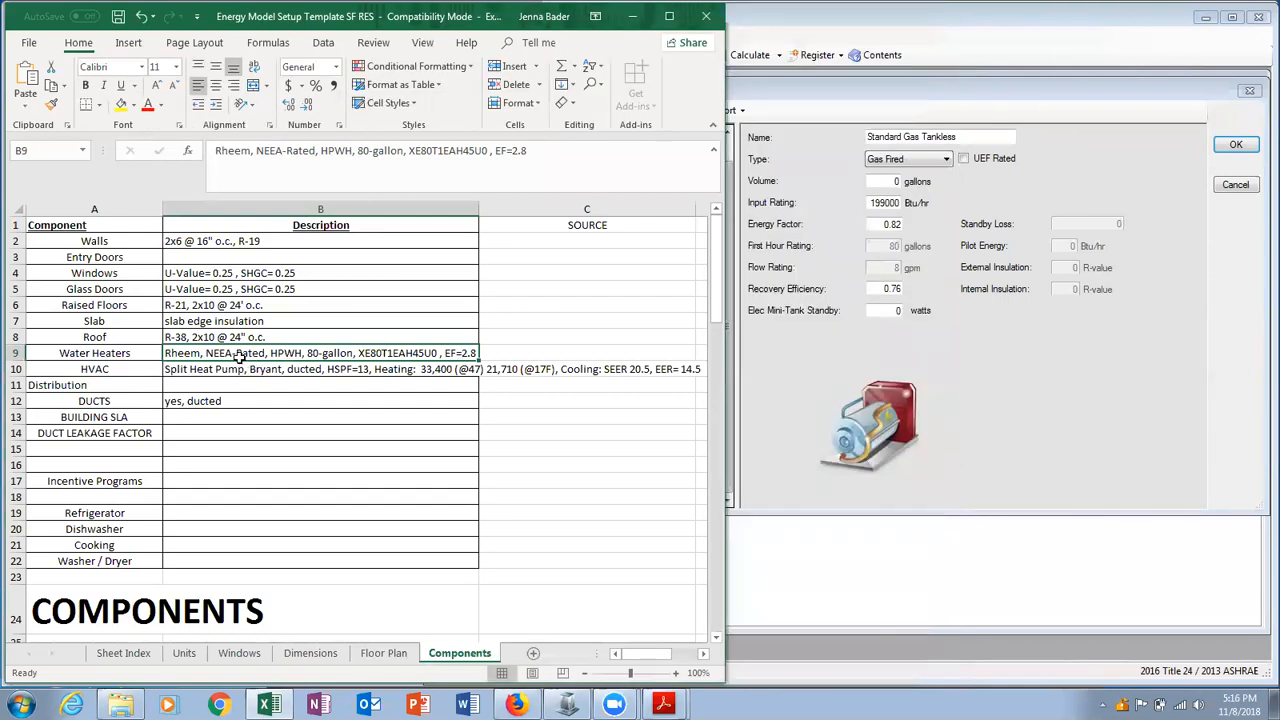
click(967, 455)
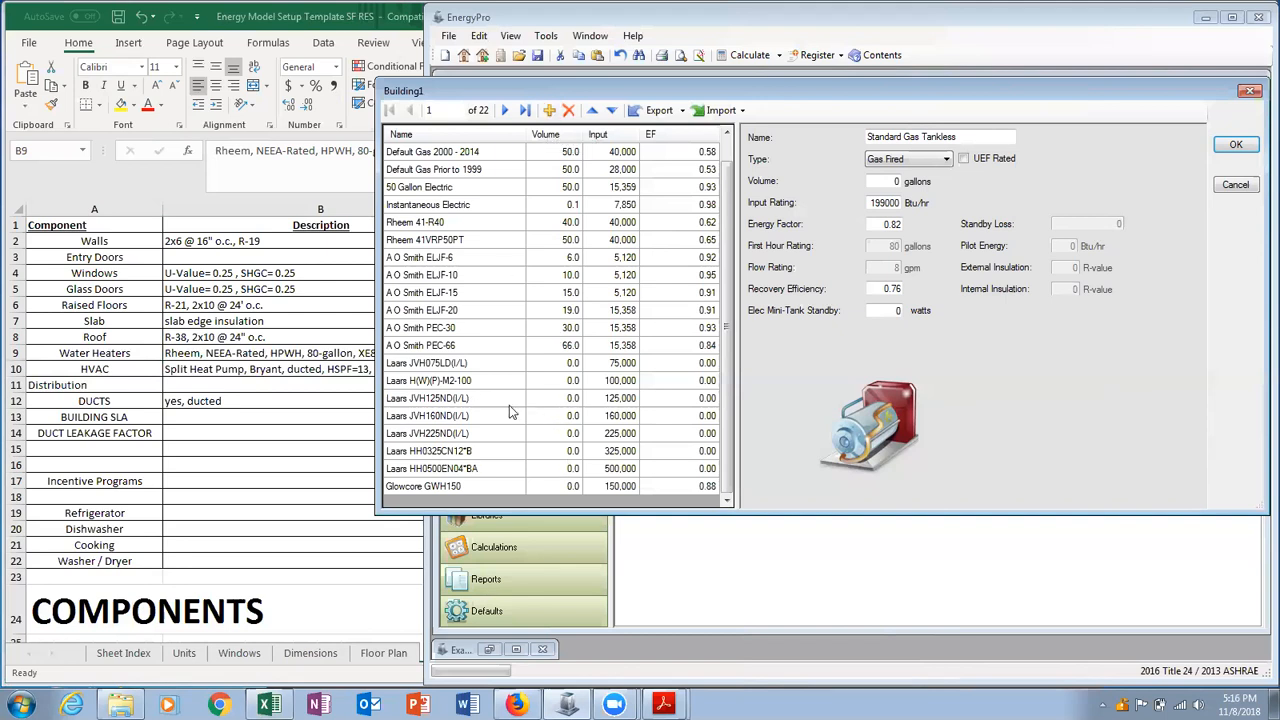
Add a new entry to the boiler library and clear its copied name.
click(549, 112)
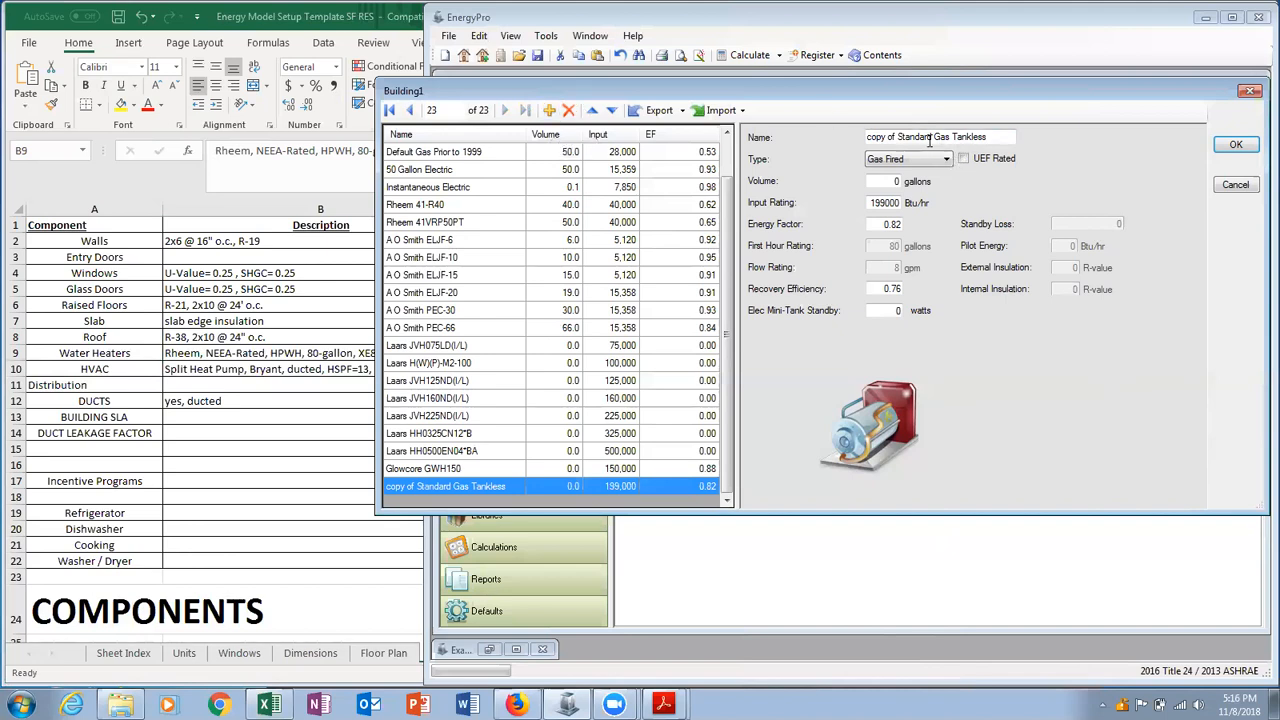
drag(1004, 137, 867, 140)
key(BackSpace)
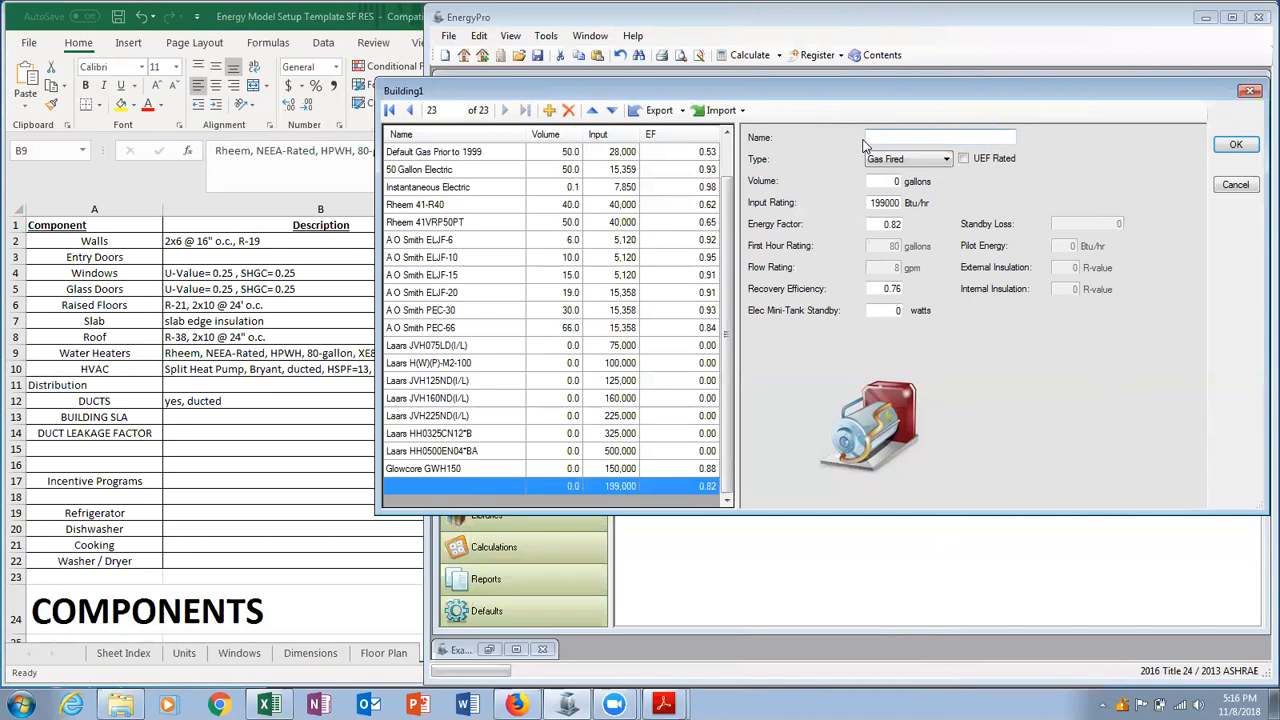
Open the heat pump water heater import list and sort it by UEF, highest first.
click(739, 114)
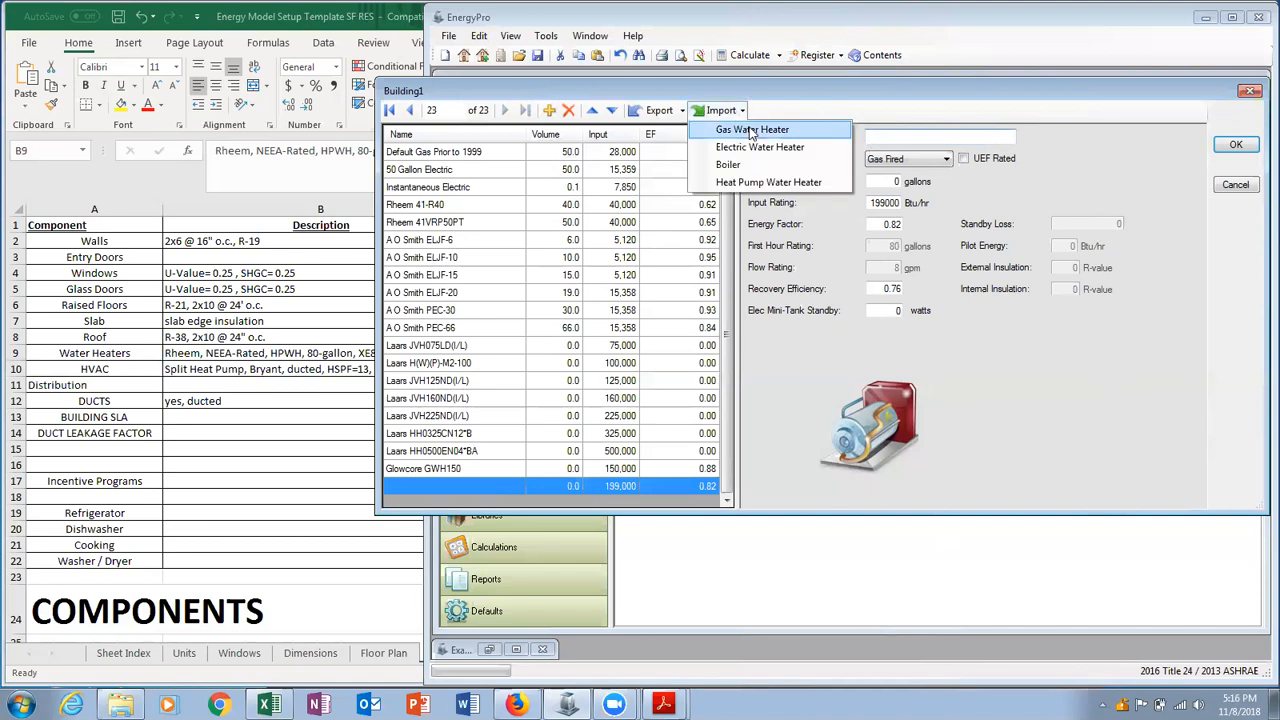
click(816, 183)
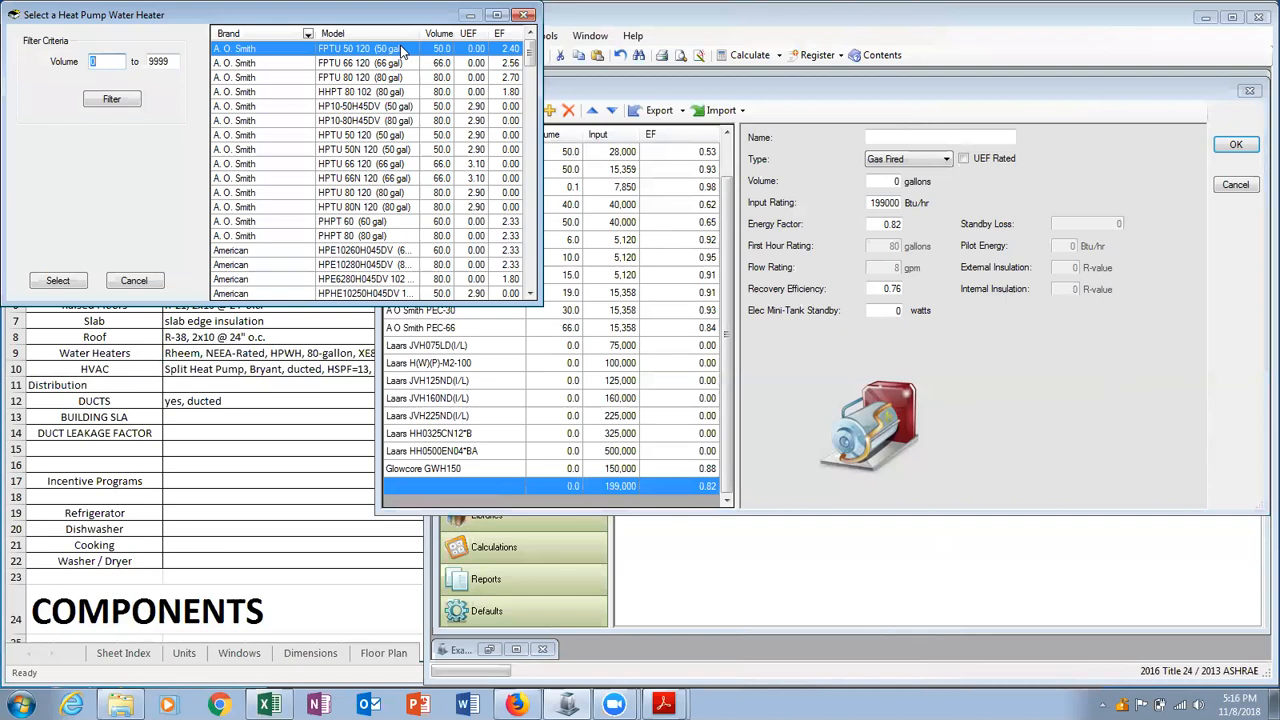
drag(319, 18, 710, 100)
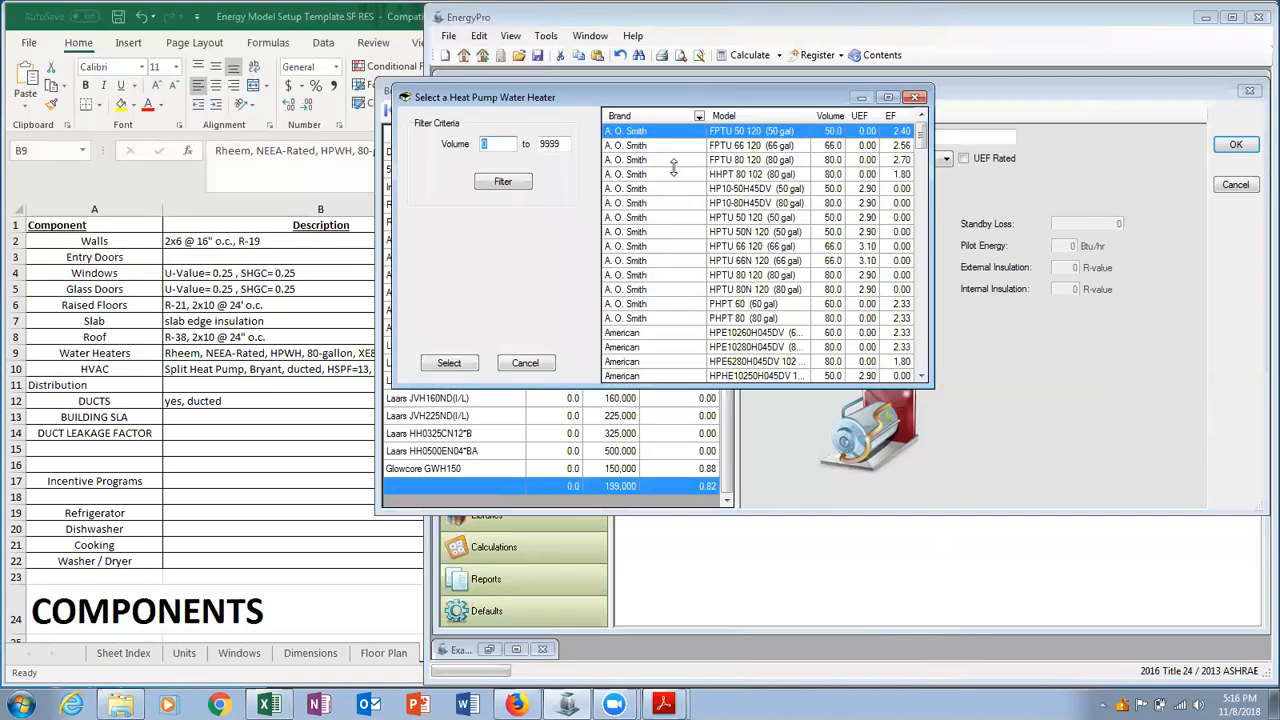
click(866, 118)
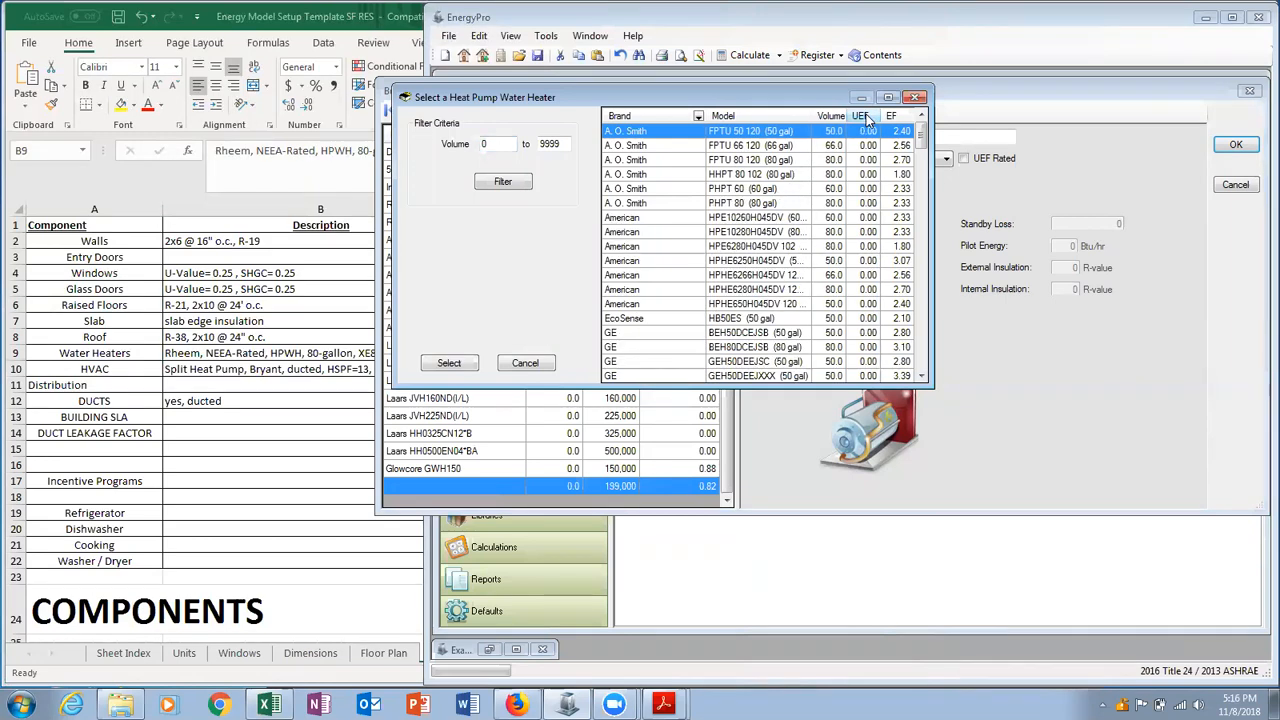
click(866, 118)
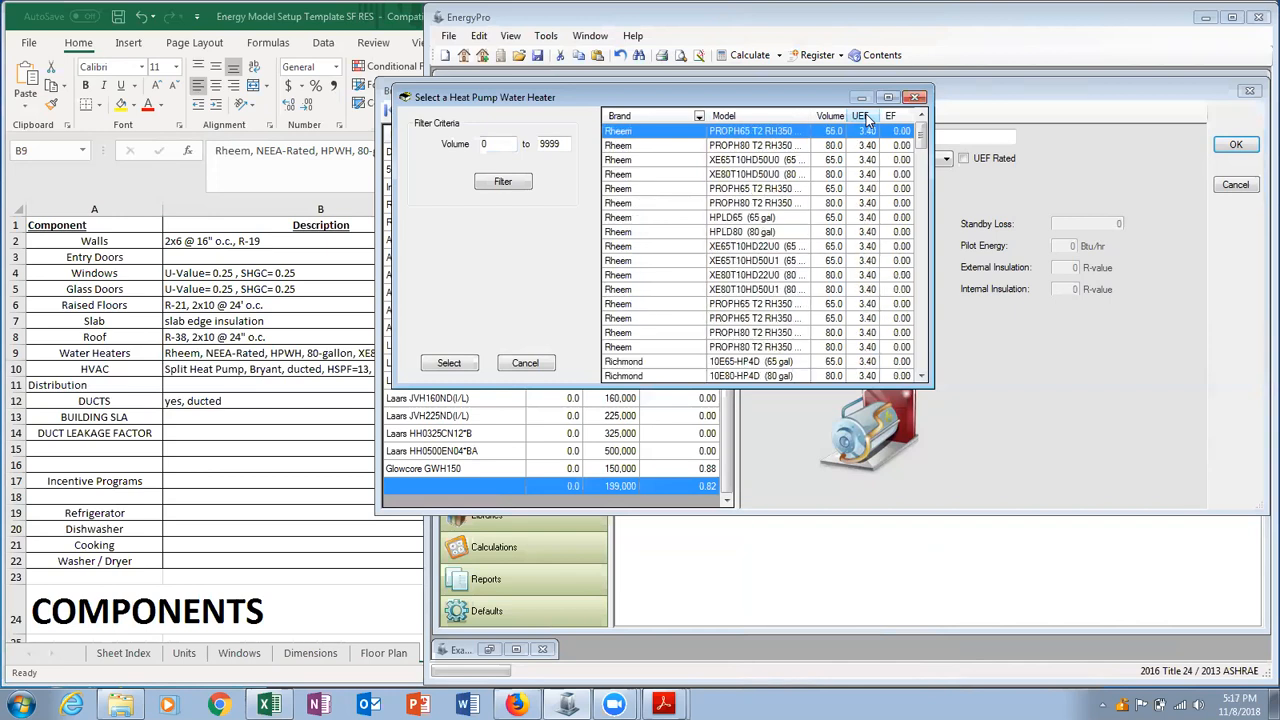
Recheck the water heater in the Excel workbook, and import the Rheem XE80T10HD50U0 (80 gal) as the DHW plant's new boiler.
click(319, 297)
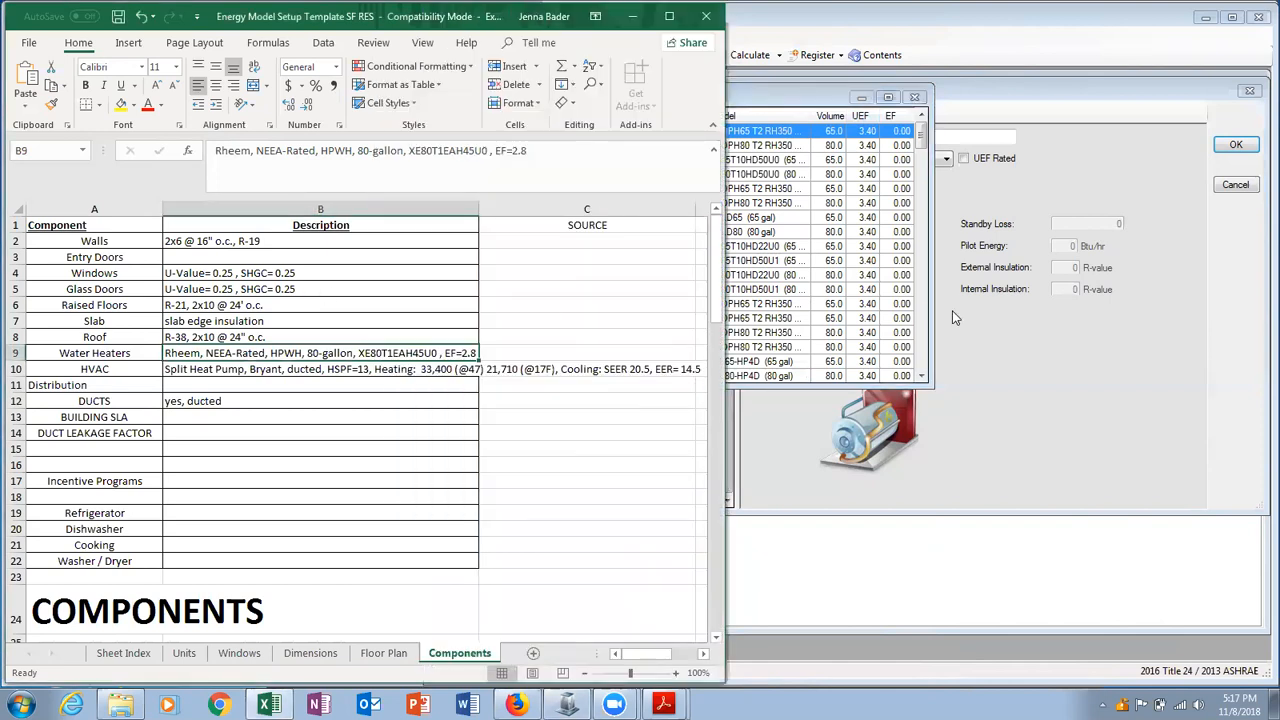
click(878, 290)
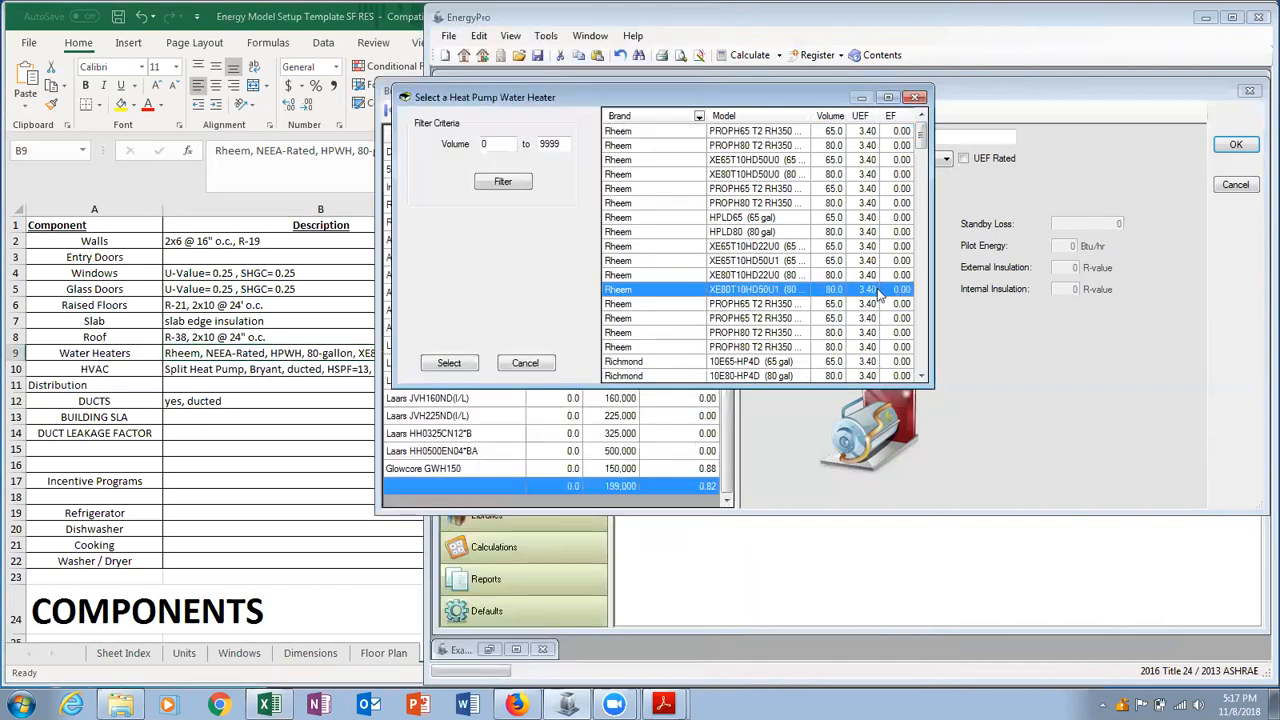
click(790, 176)
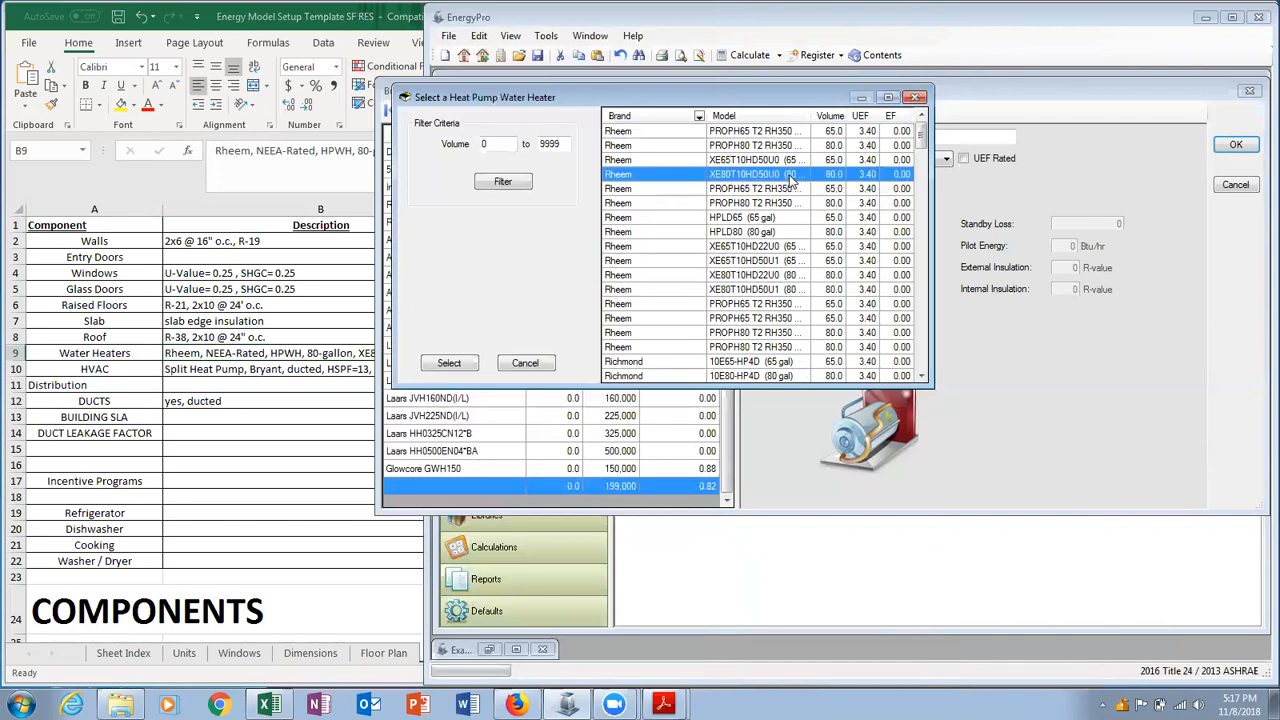
click(462, 363)
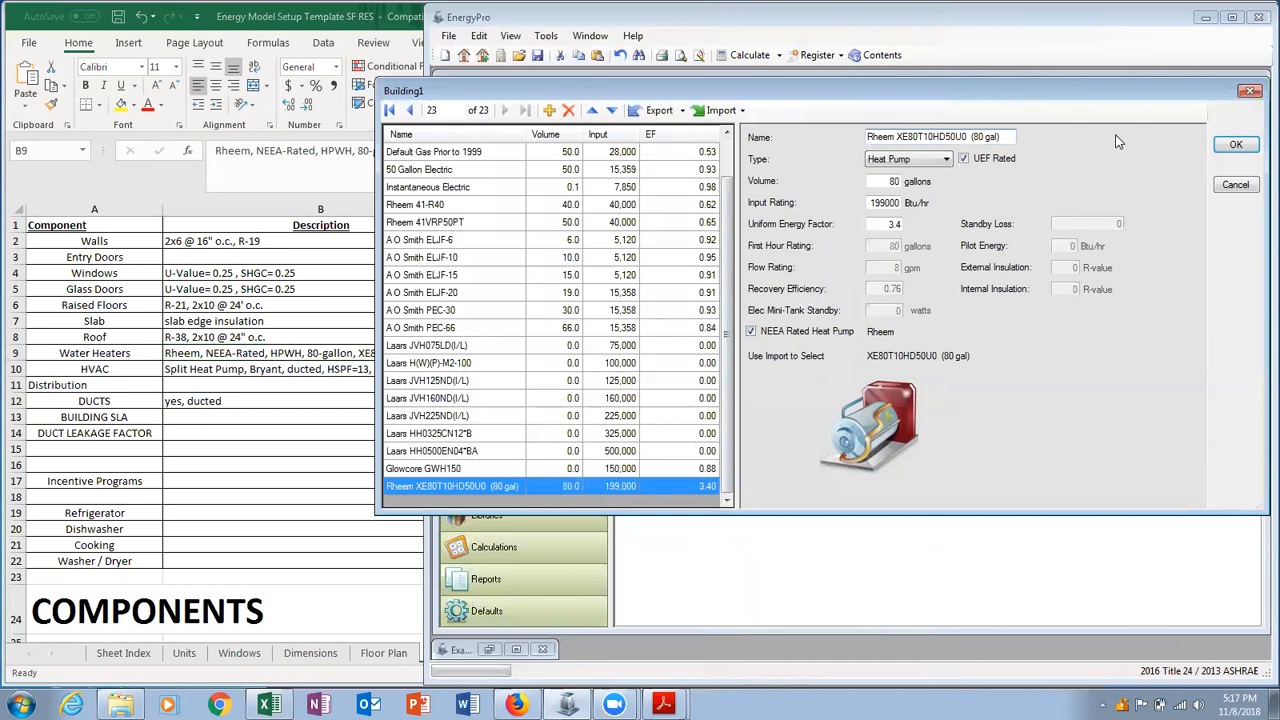
drag(1056, 91, 909, 105)
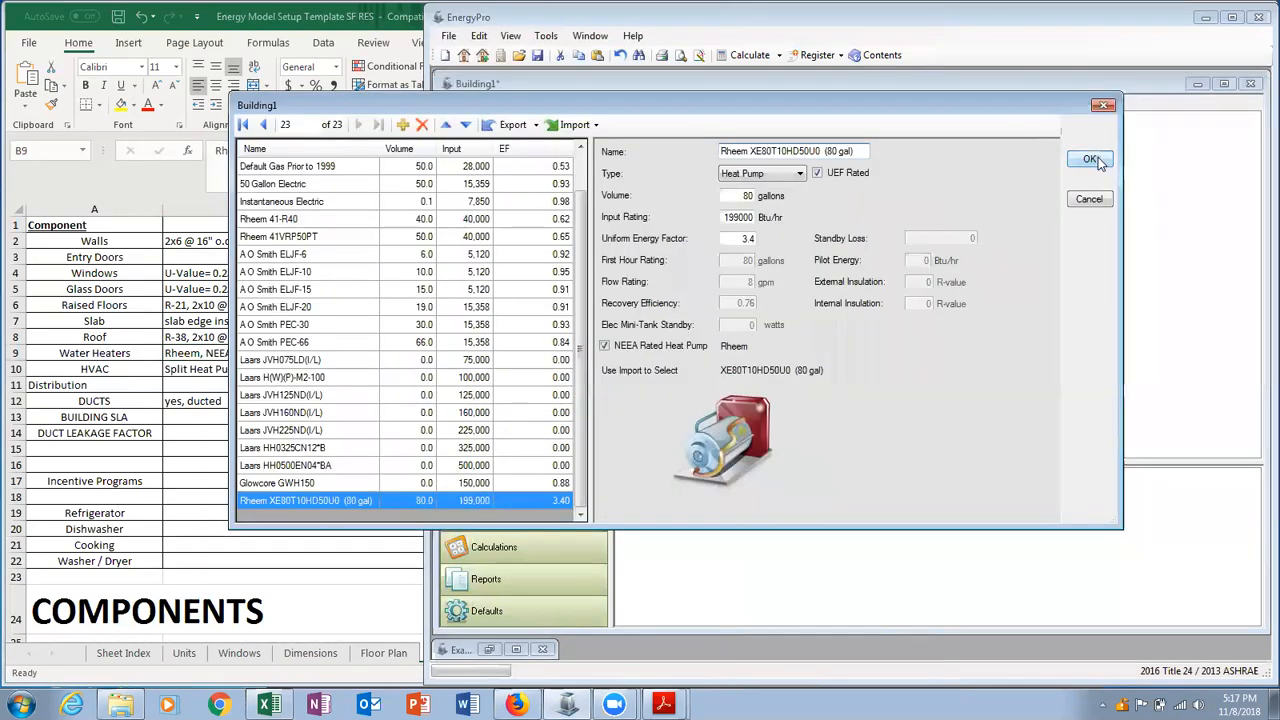
click(1097, 158)
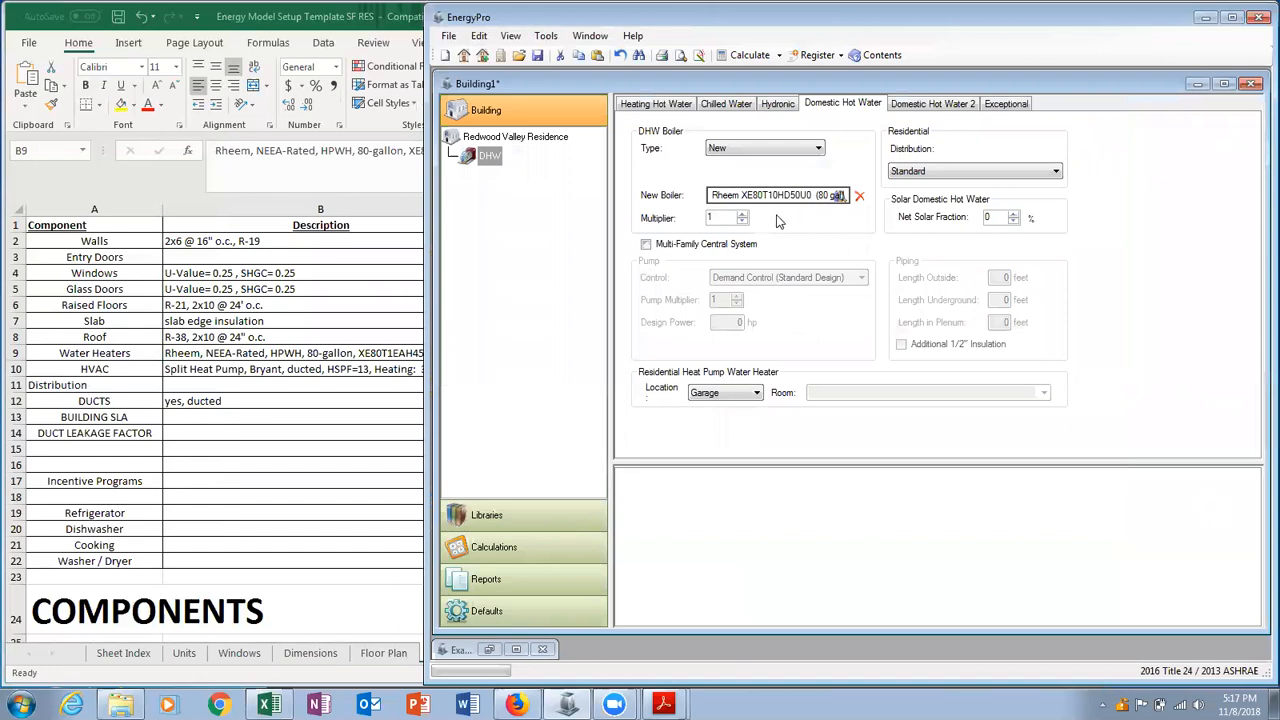
Keep the boiler multiplier at 1 and the location as Garage, and set the residential distribution to All Pipes Ins (HERS).
click(742, 215)
click(742, 215)
click(742, 221)
click(757, 394)
click(757, 398)
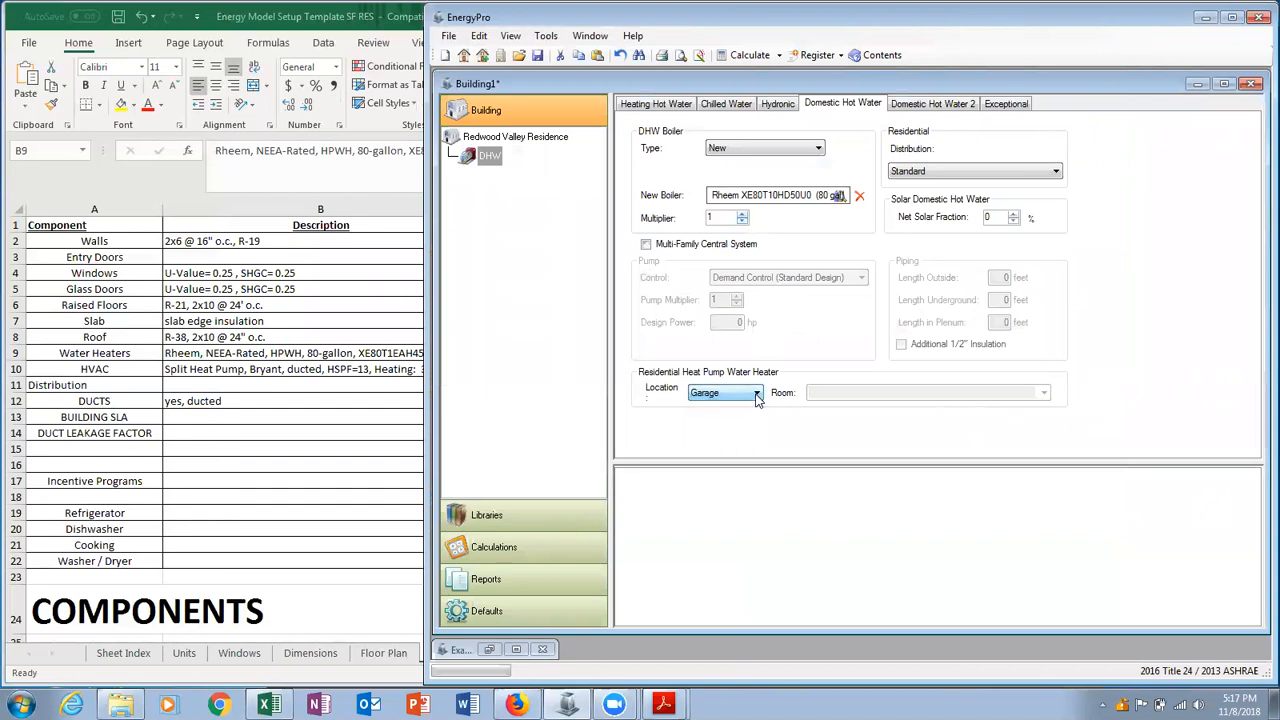
click(952, 170)
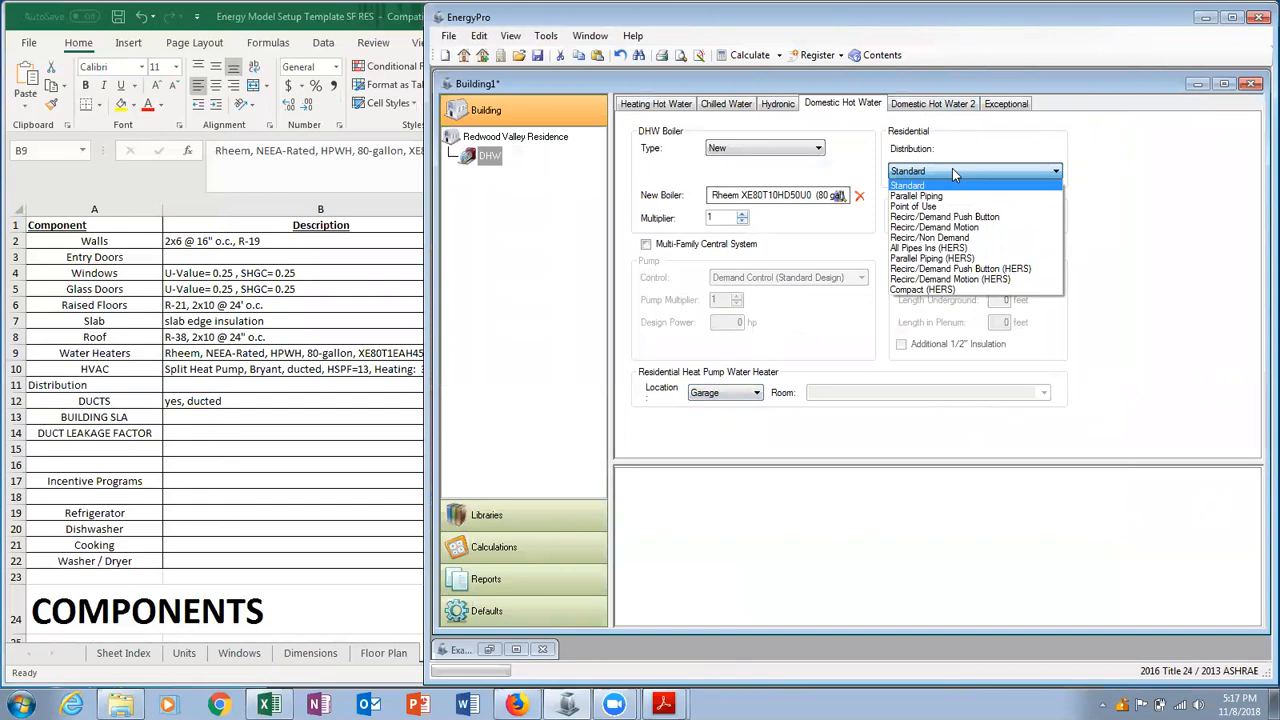
click(991, 253)
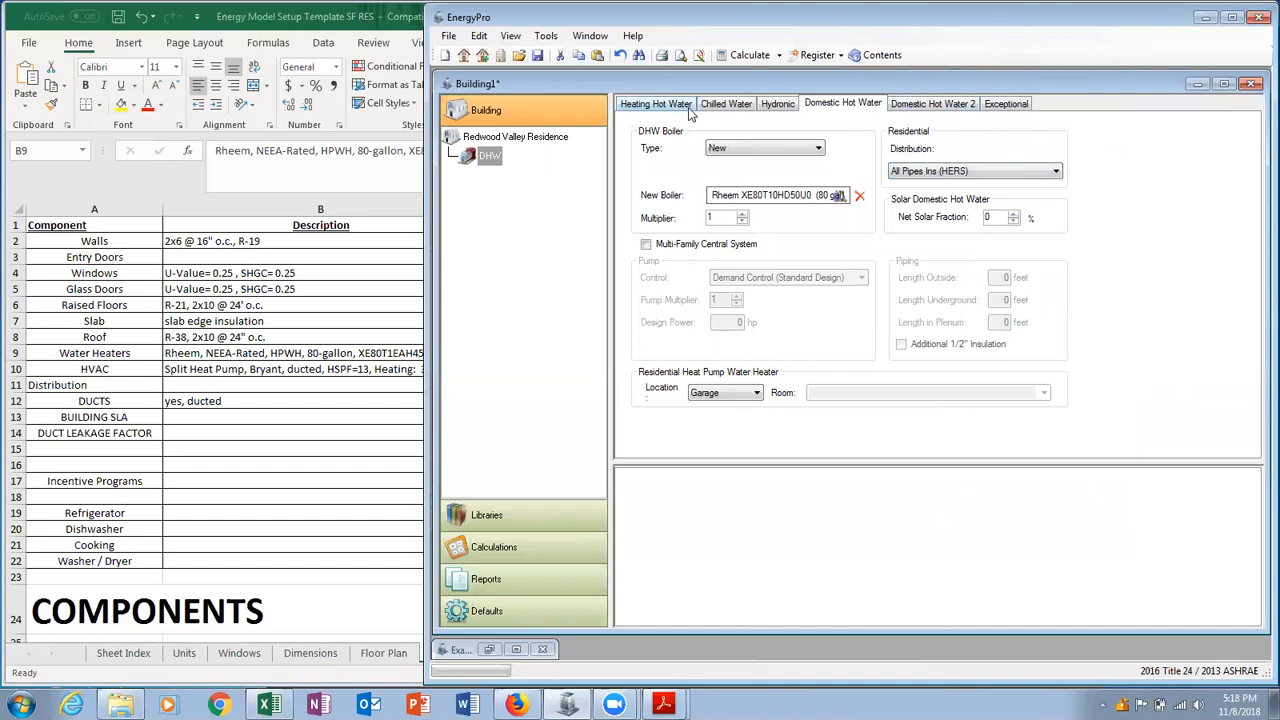
Add a system under the DHW plant and name it HVAC.
click(636, 108)
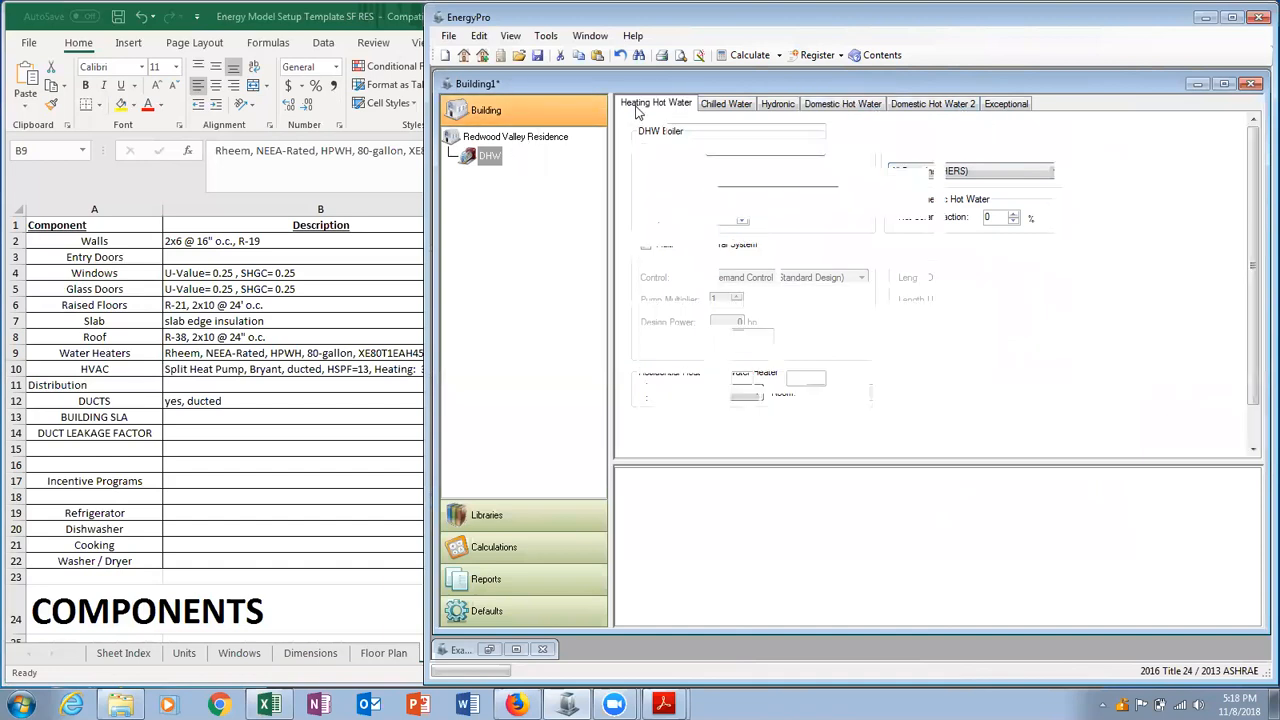
right_click(500, 158)
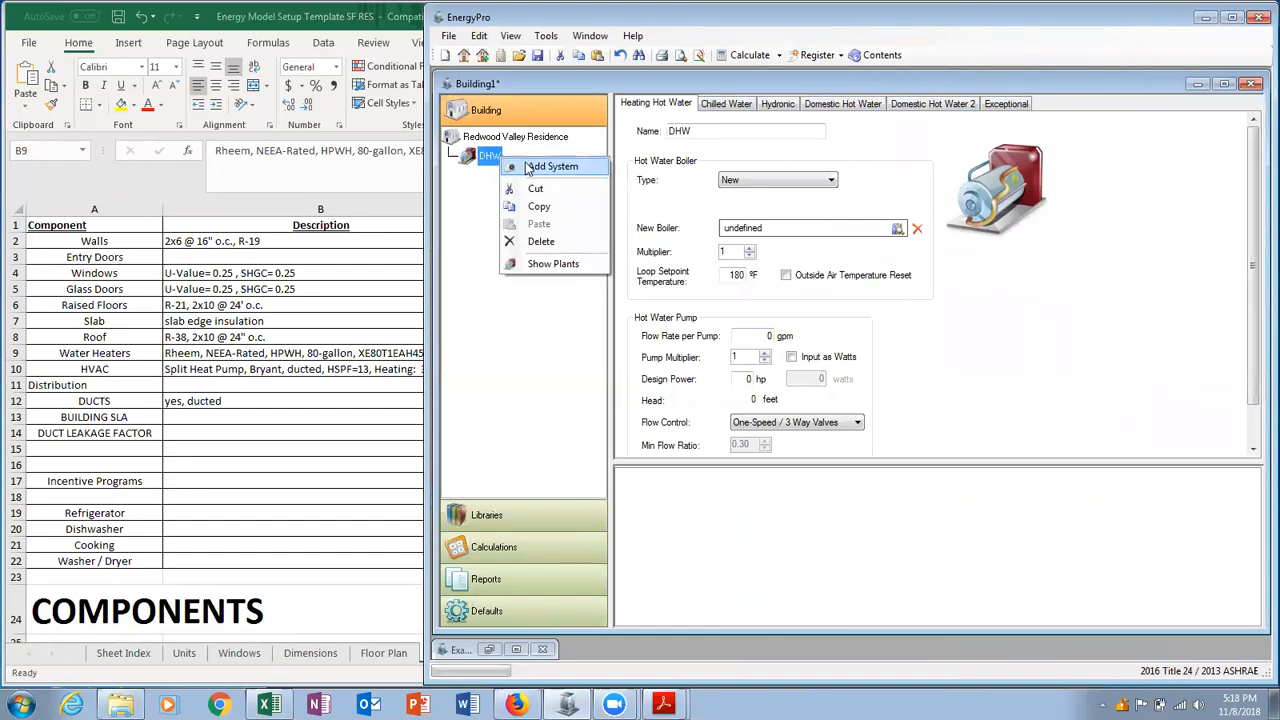
click(528, 167)
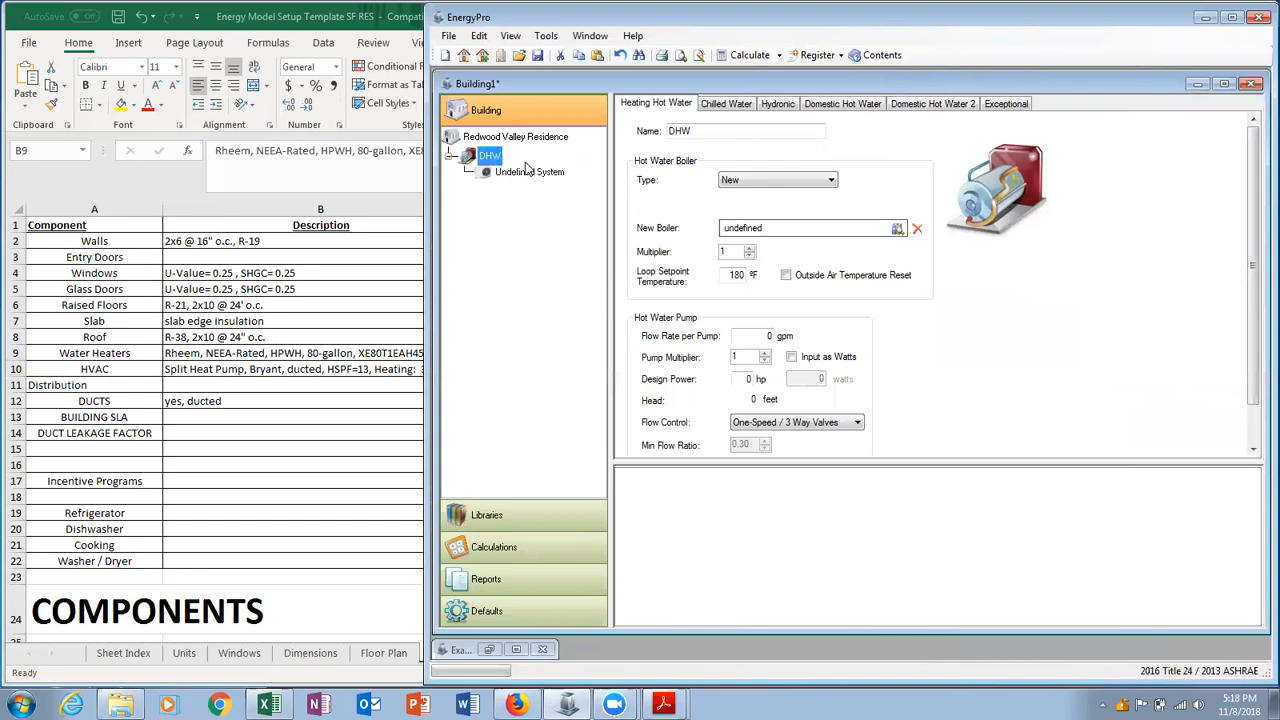
click(522, 172)
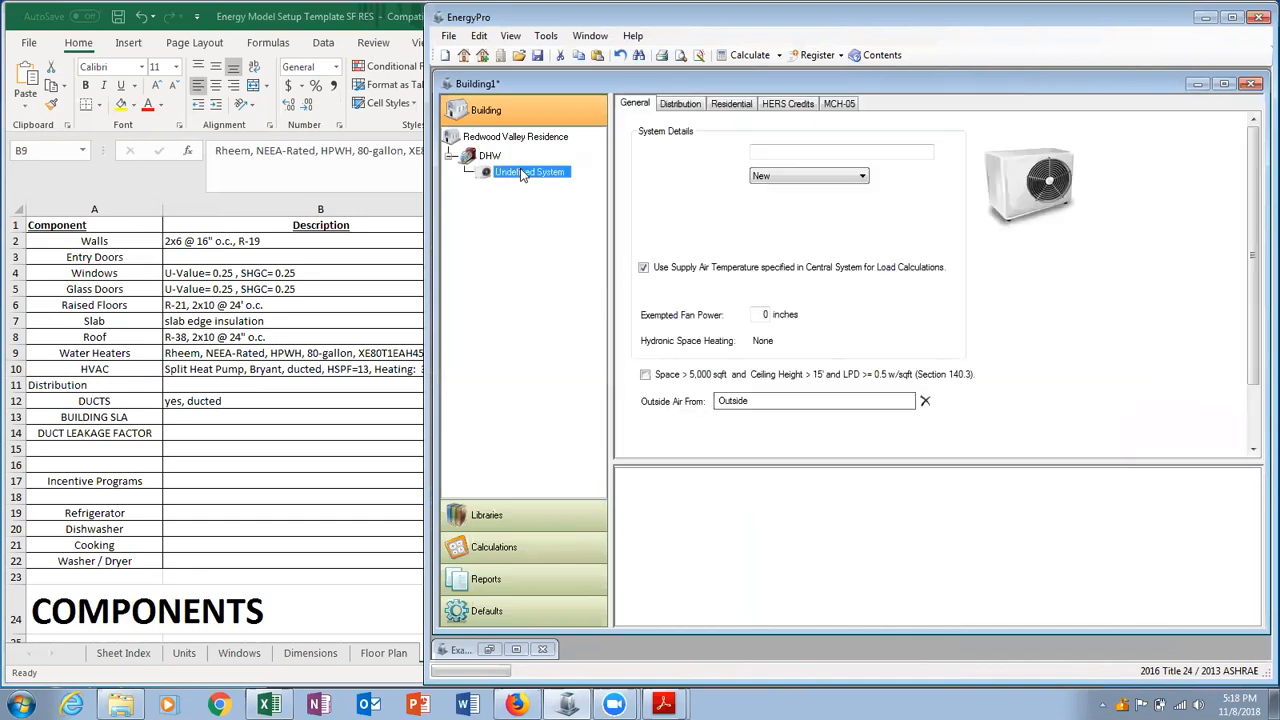
drag(851, 151, 672, 155)
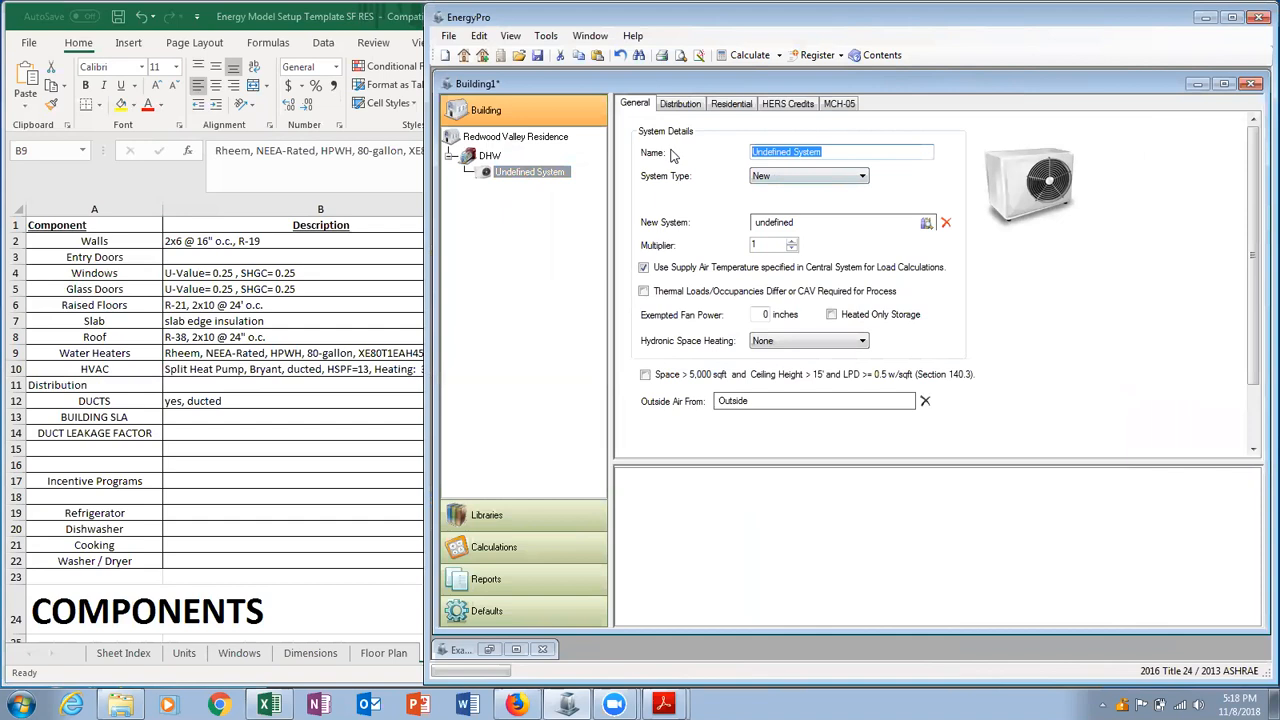
text(HVAC)
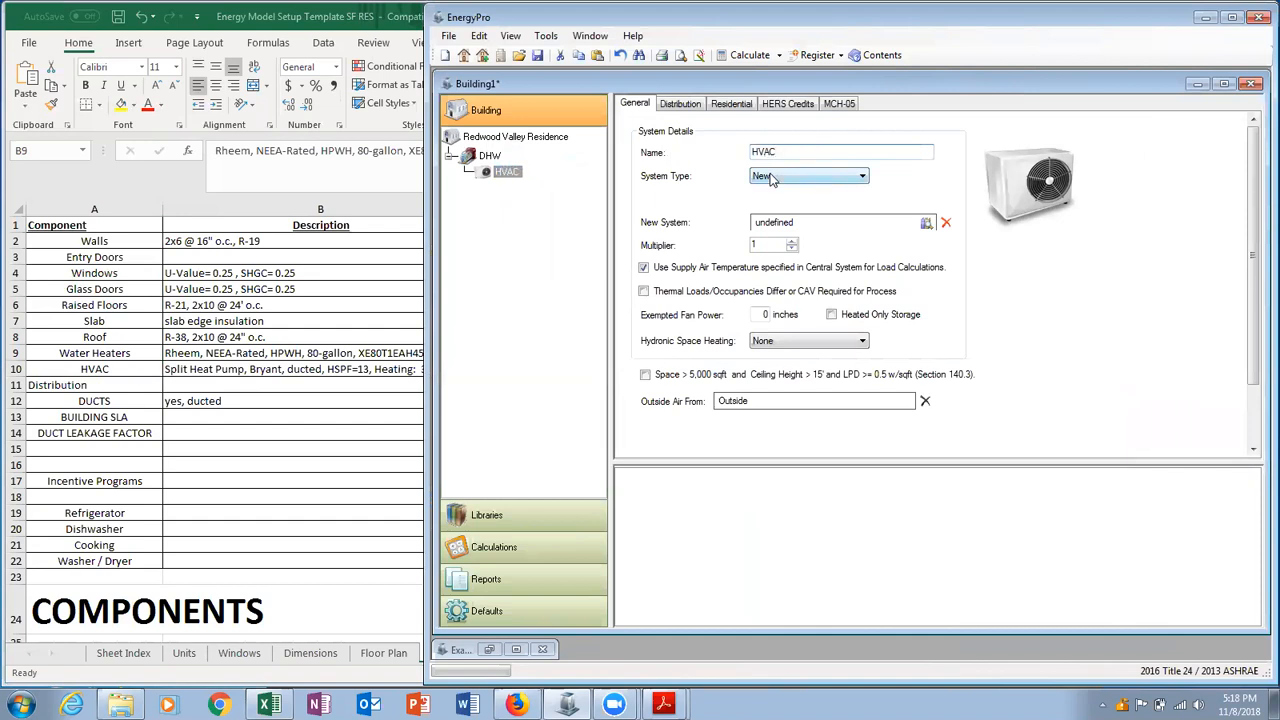
Open the HVAC system's equipment library, and wrap the HVAC description in cell B10 of the Excel workbook so both are readable together.
click(854, 227)
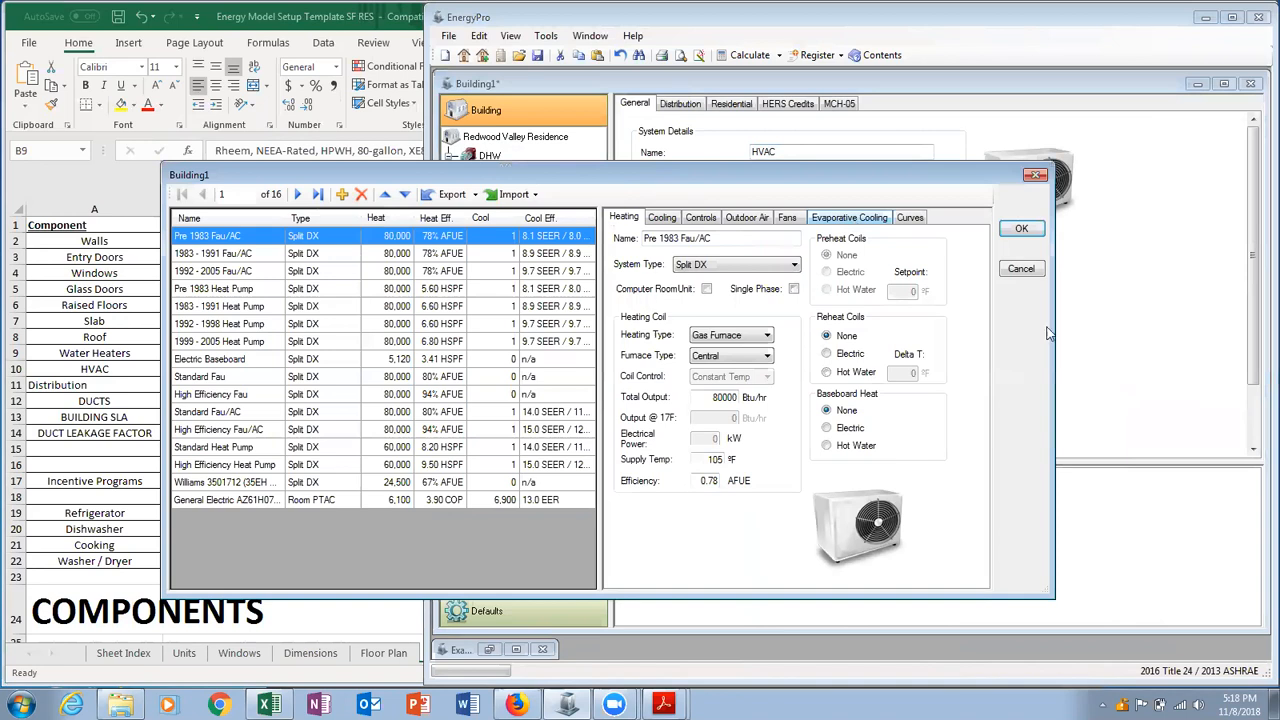
drag(552, 176, 772, 114)
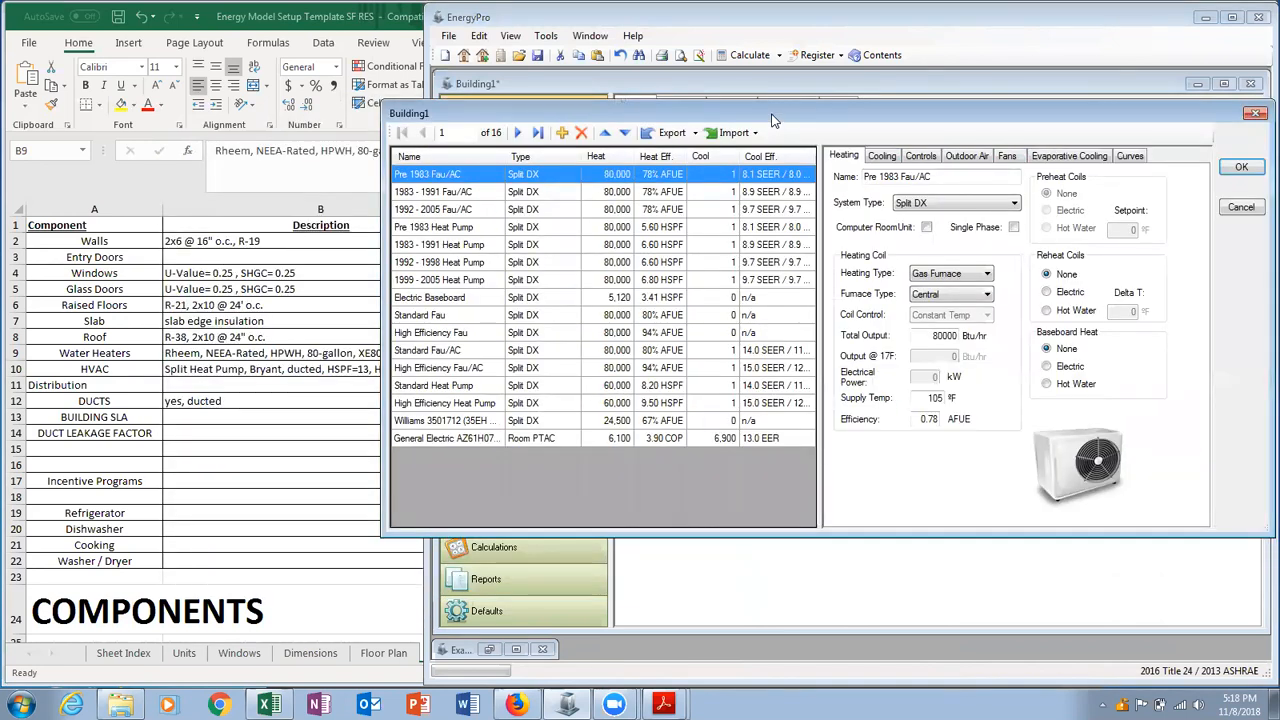
click(223, 371)
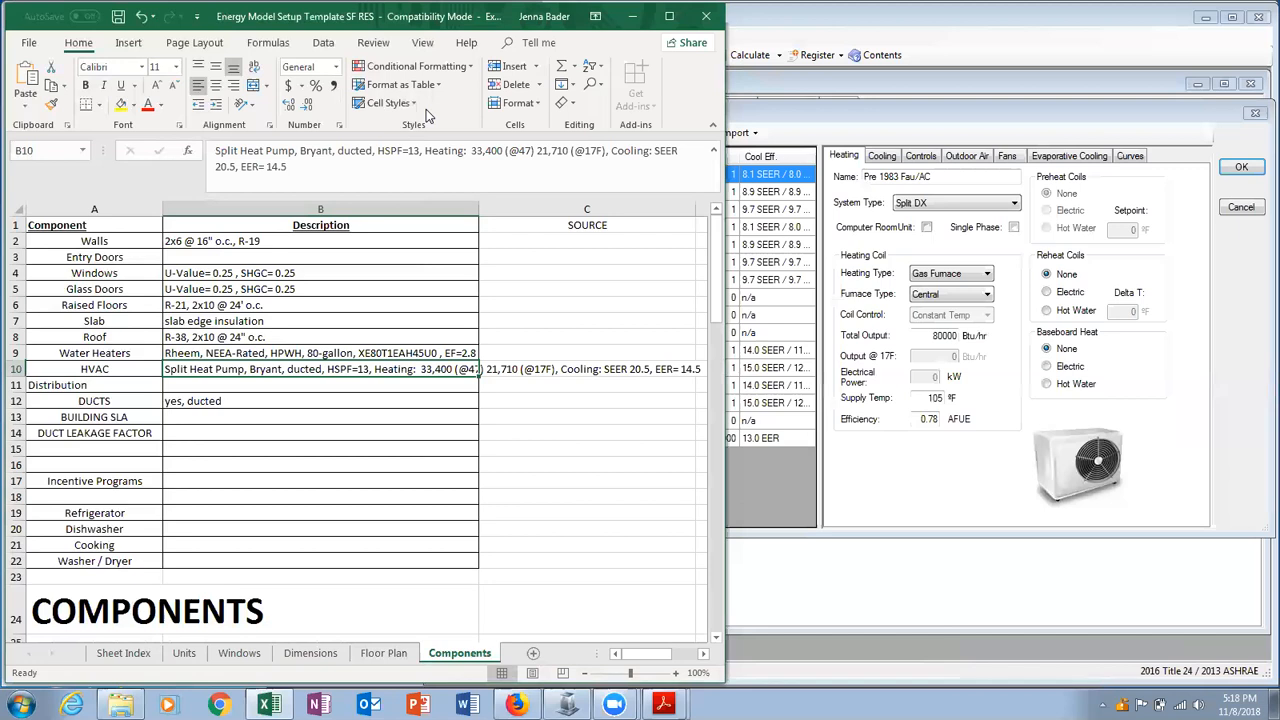
click(253, 67)
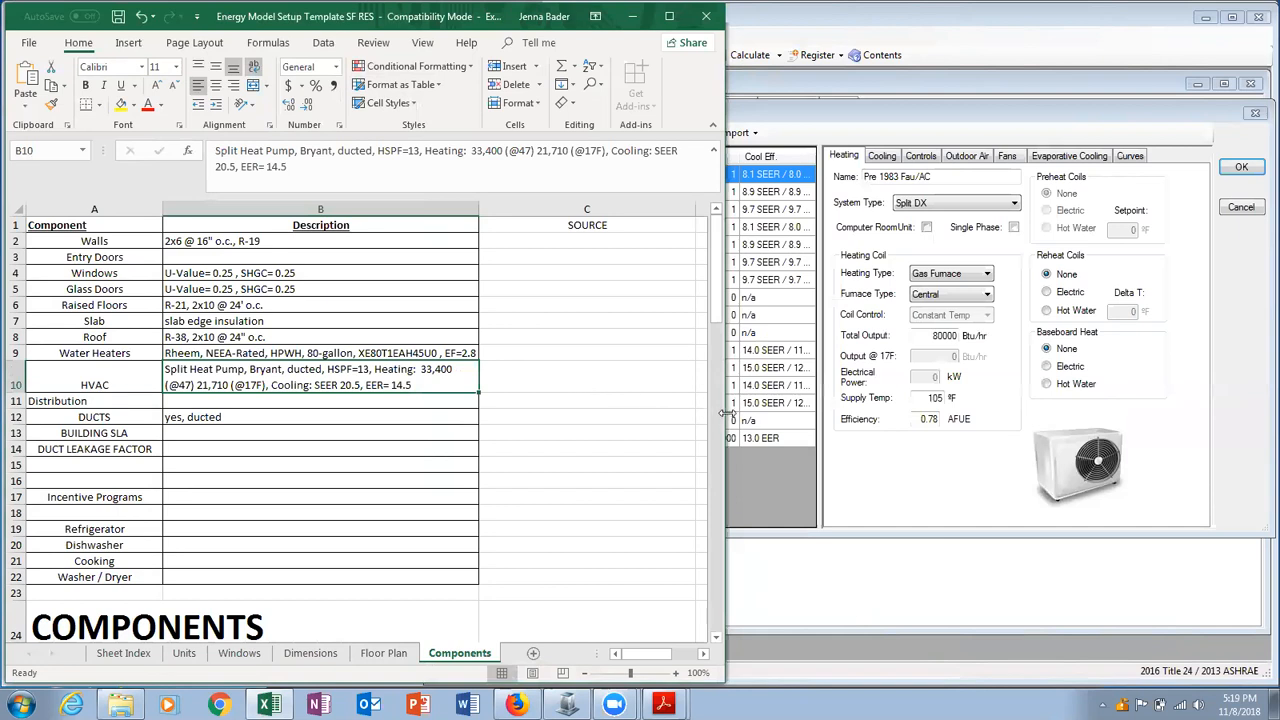
drag(727, 412, 377, 410)
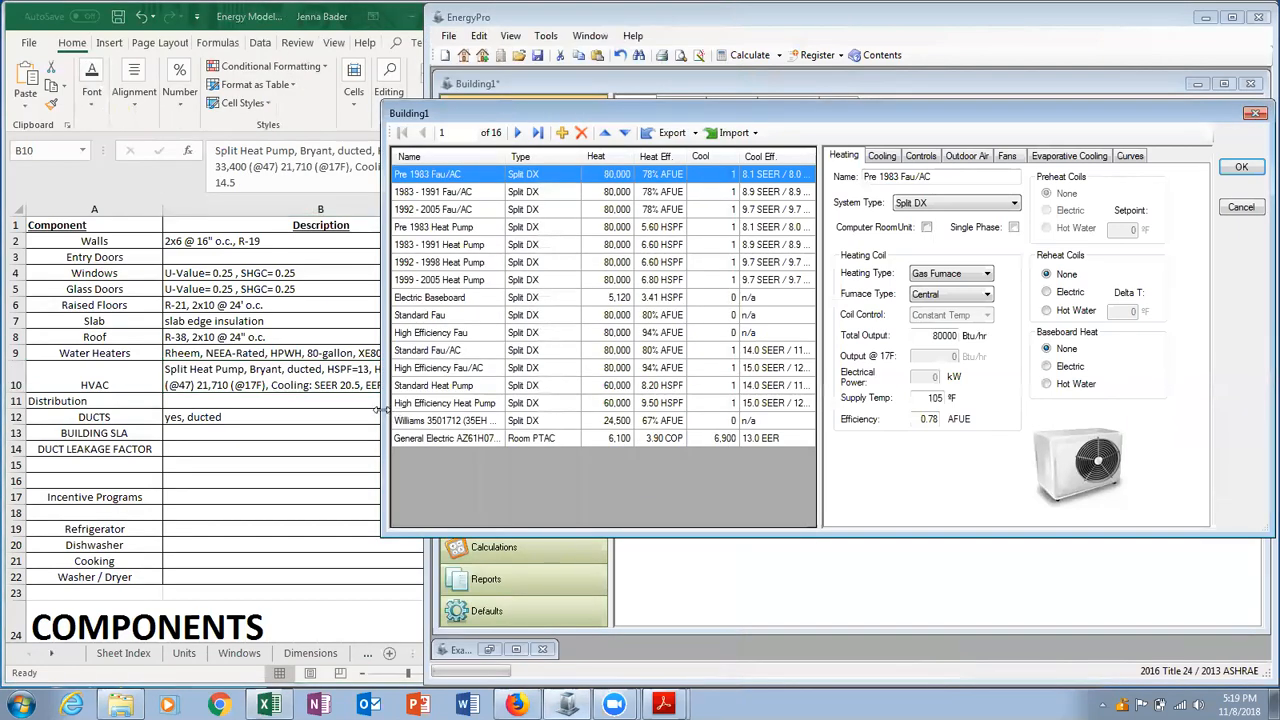
drag(377, 410, 439, 411)
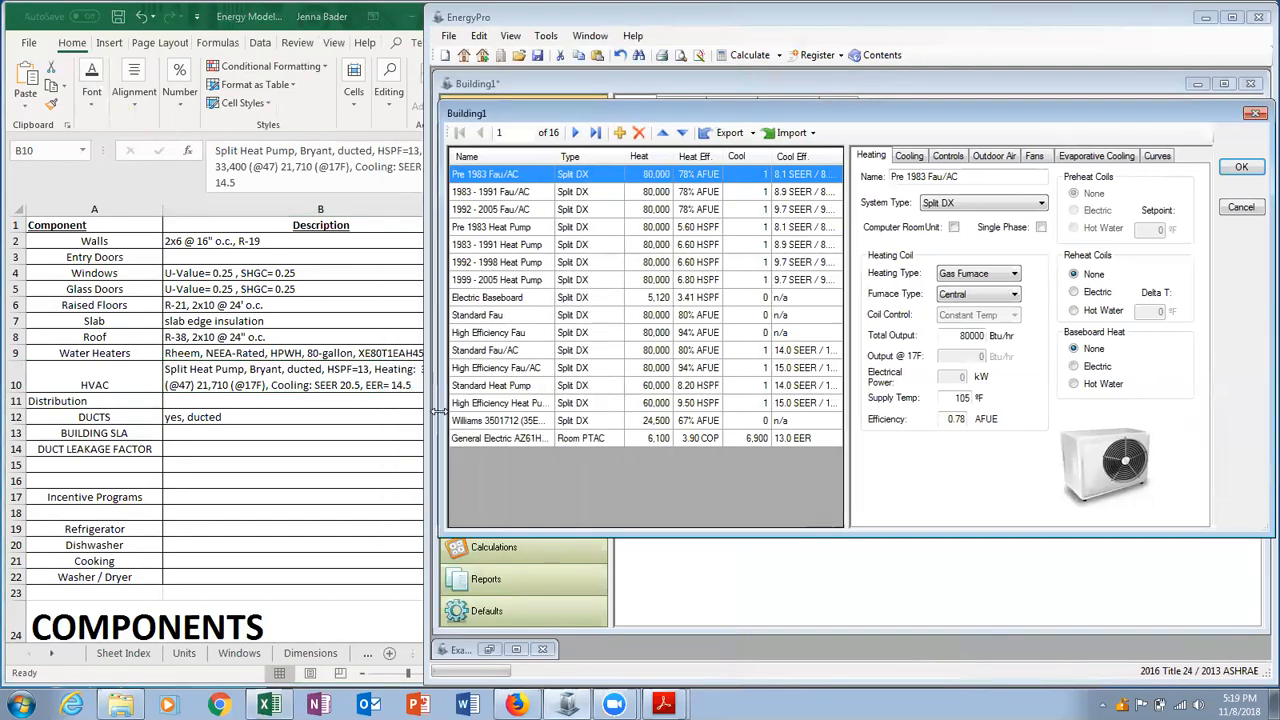
Add a new entry to the HVAC equipment library, and start a heat pump import for it with the brand limited to Bryant.
click(620, 133)
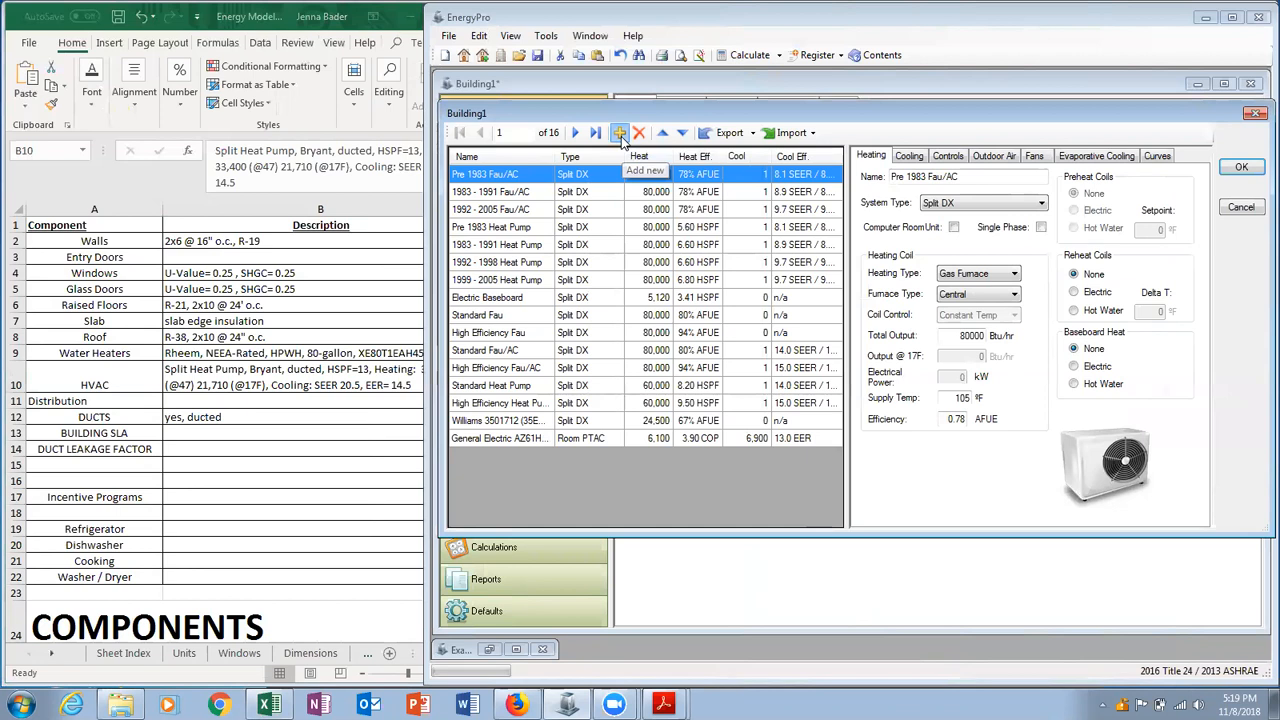
click(790, 136)
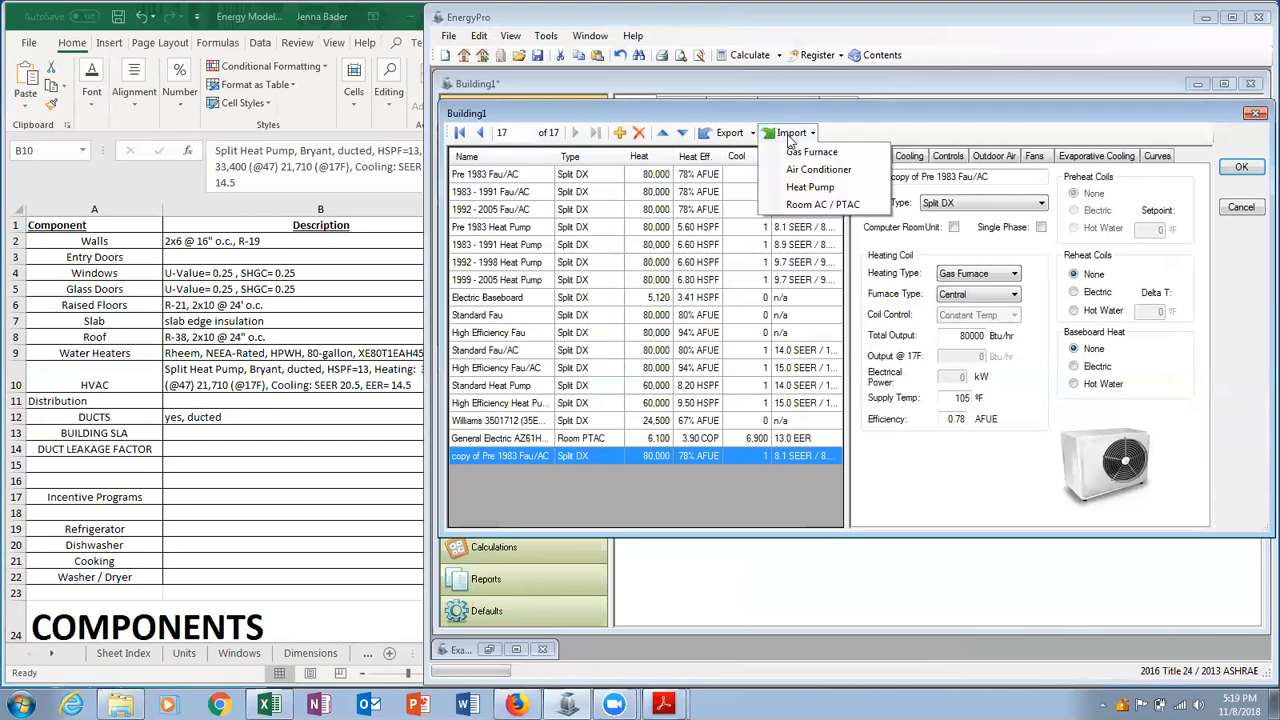
click(814, 190)
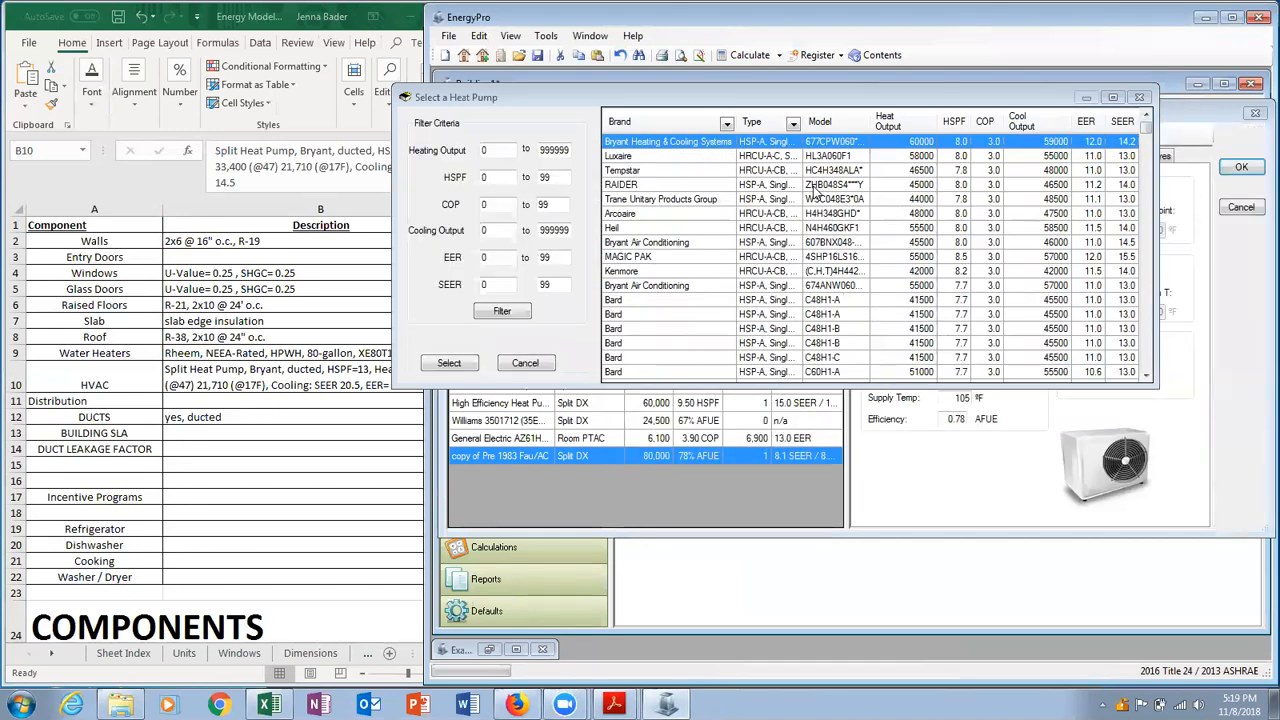
click(727, 125)
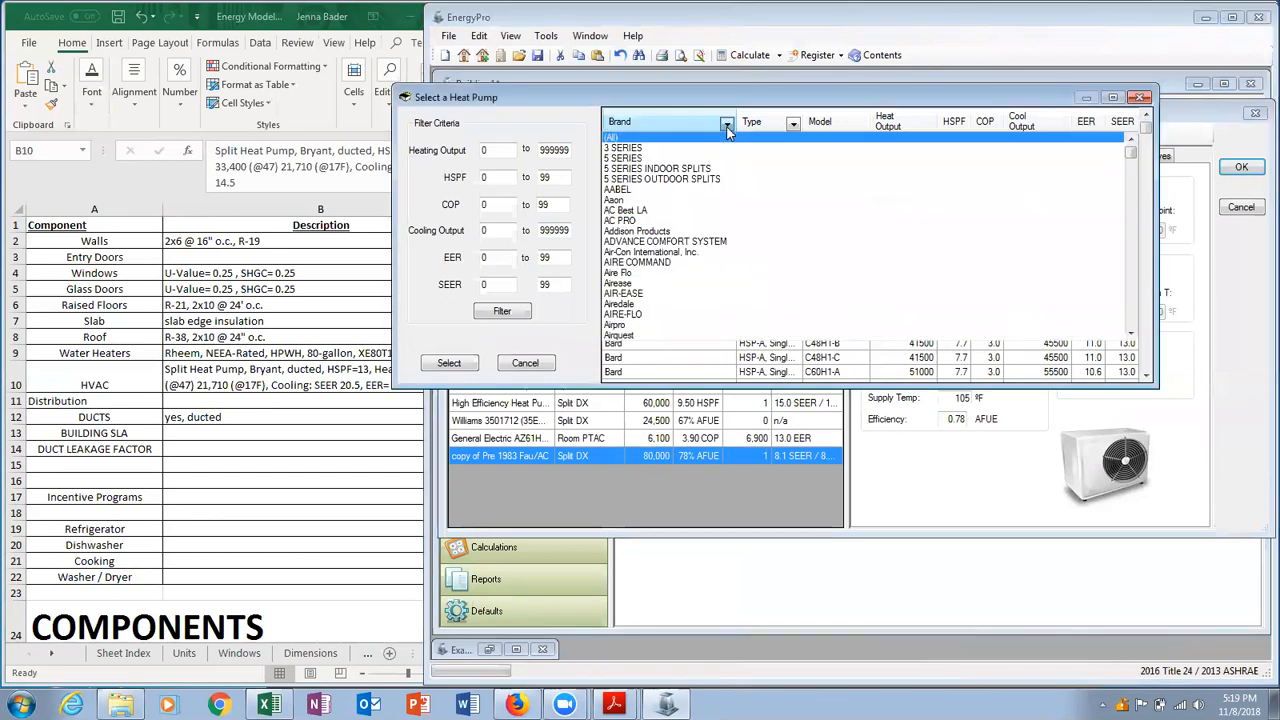
scroll(730, 160, down, 7)
scroll(731, 165, down, 10)
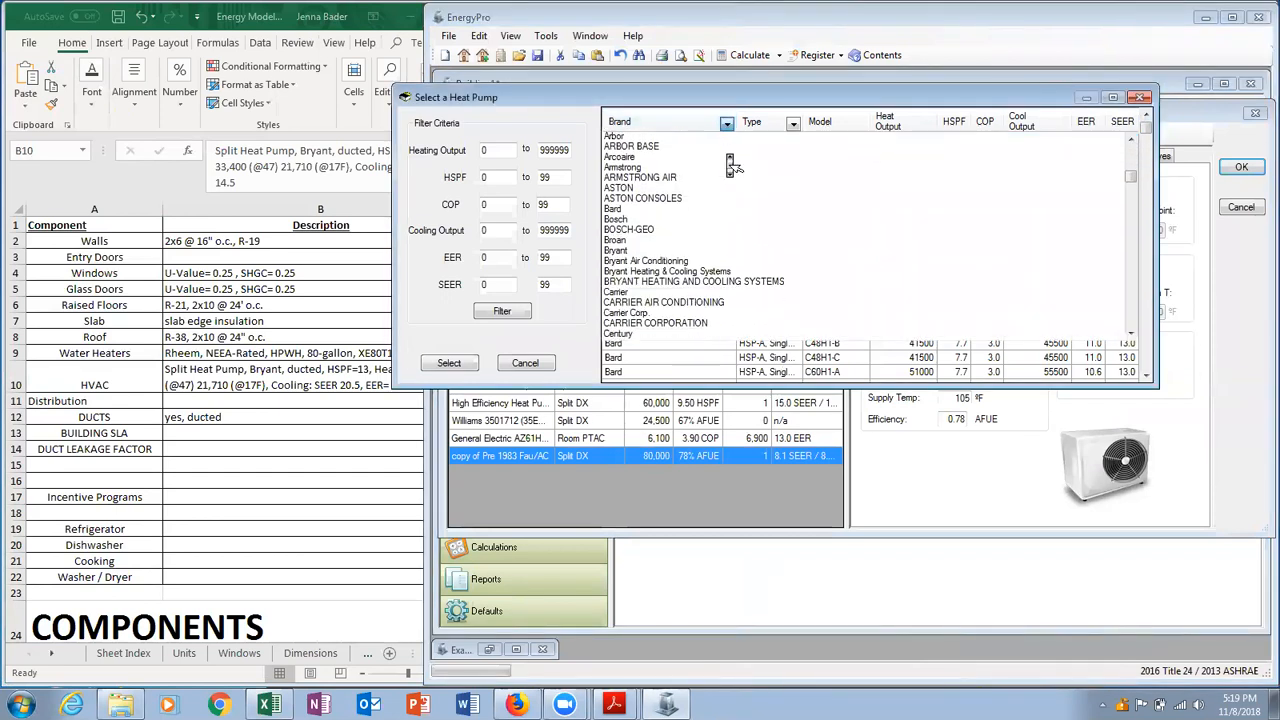
click(617, 168)
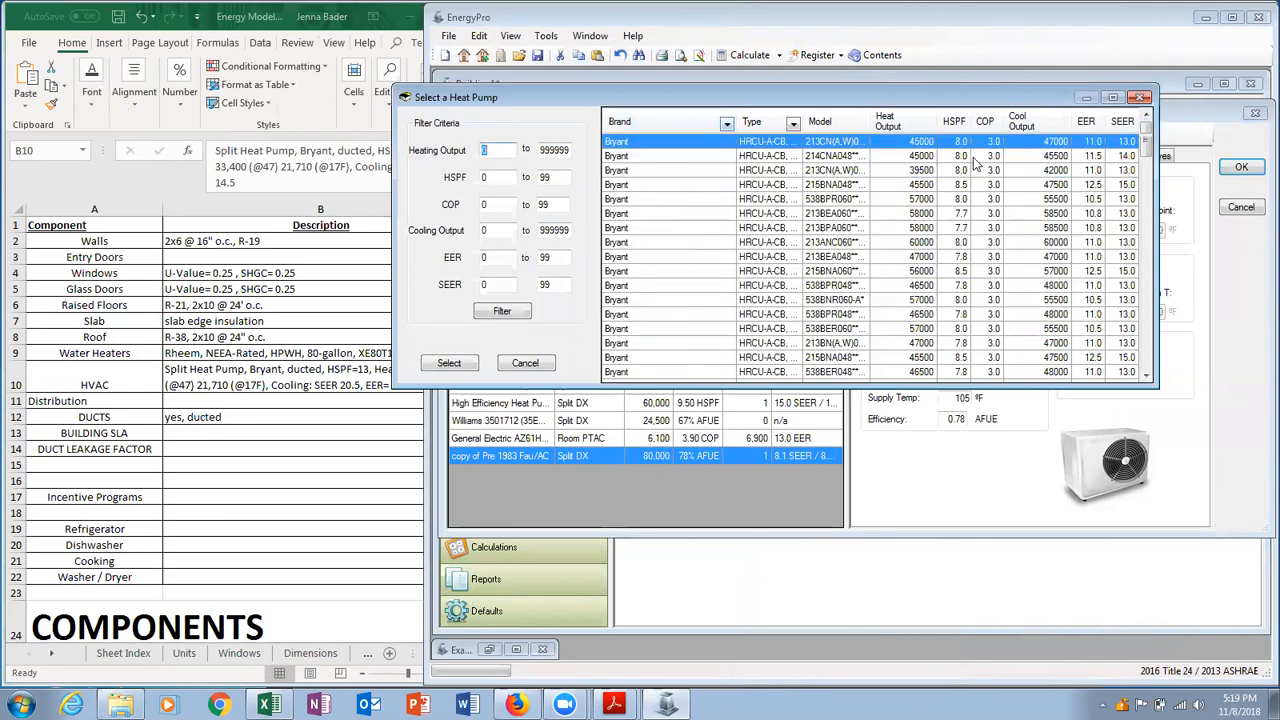
Sort the Bryant heat pumps by highest HSPF, compare them with the workbook's HVAC description, and import the 215BNA042 with 36800 heat output.
click(955, 122)
click(960, 128)
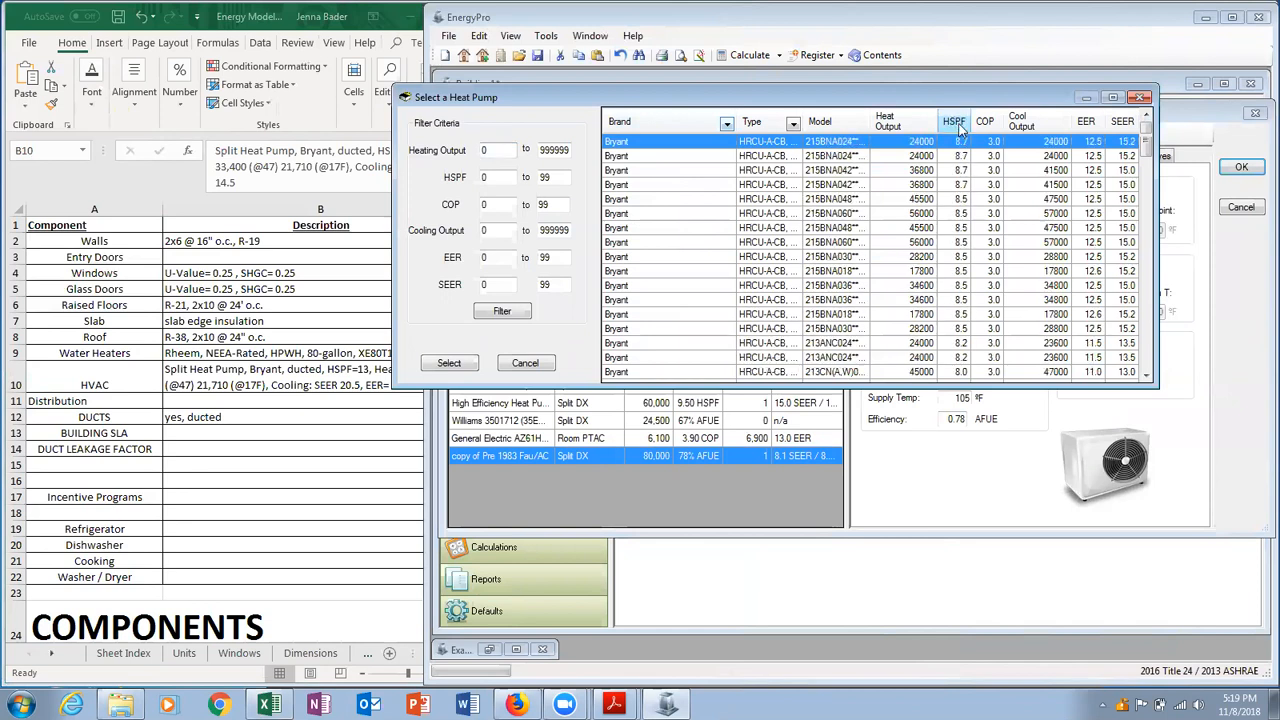
drag(990, 103, 1015, 218)
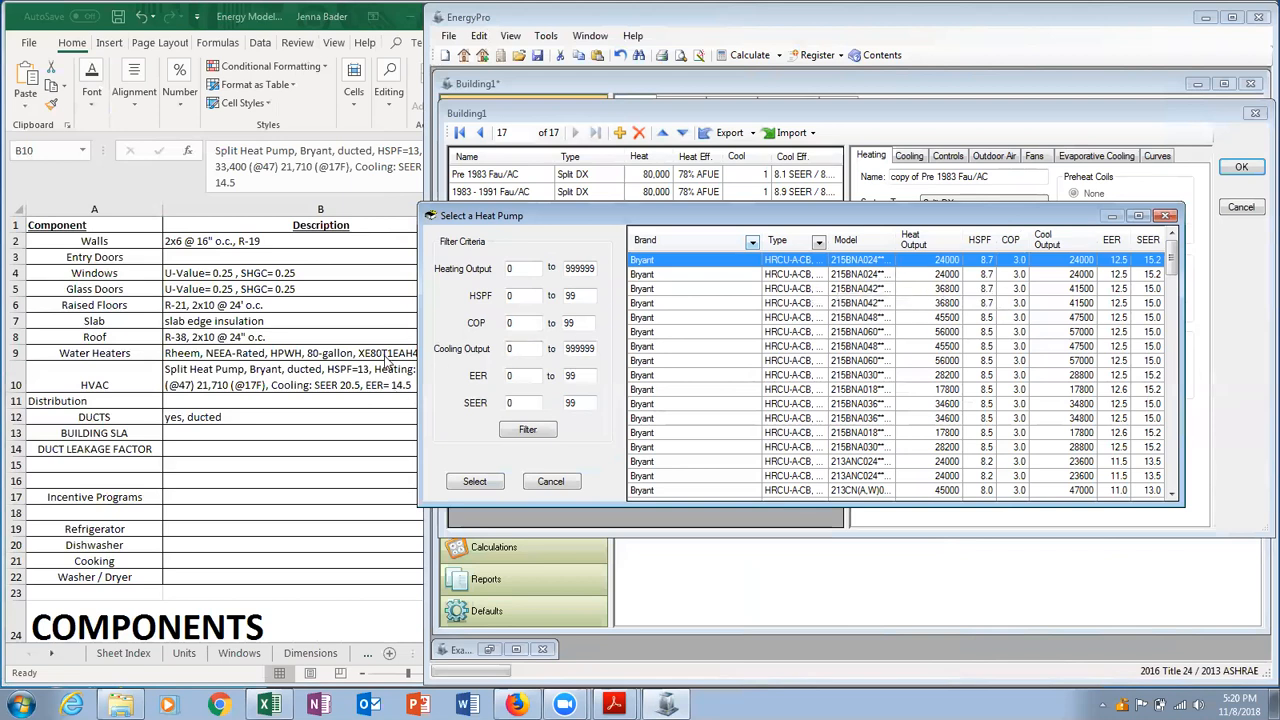
click(385, 360)
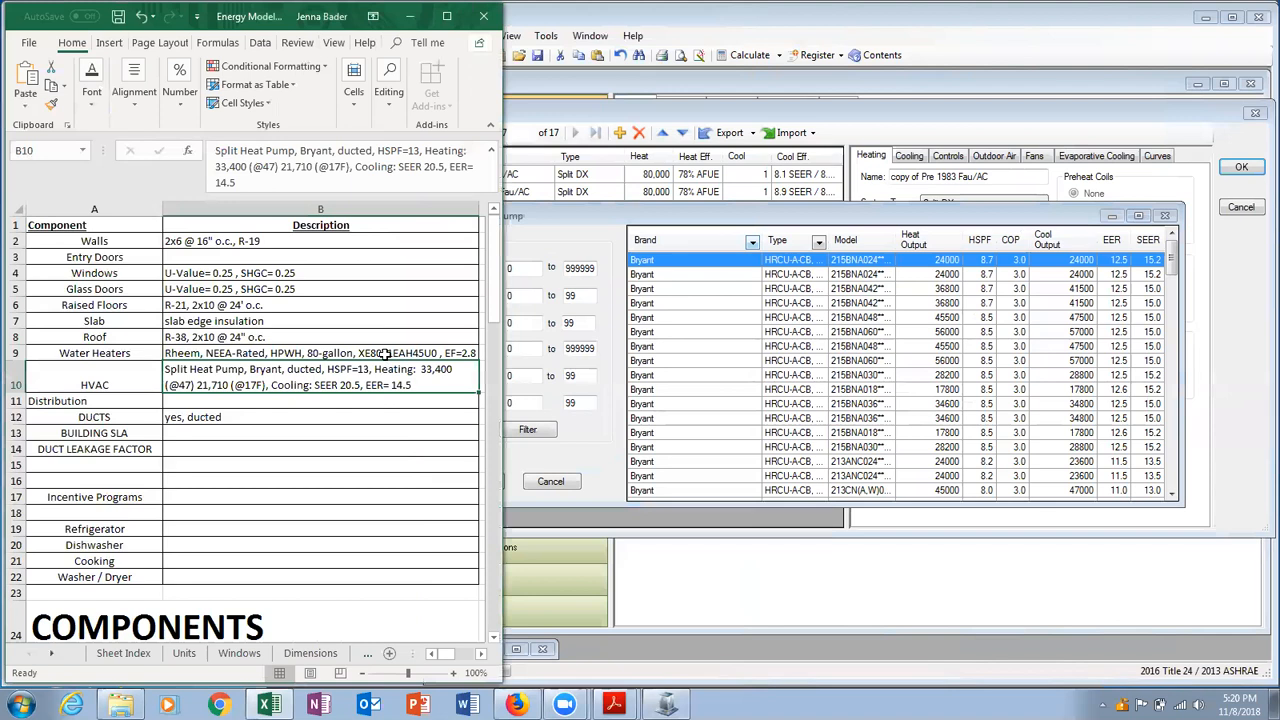
click(952, 304)
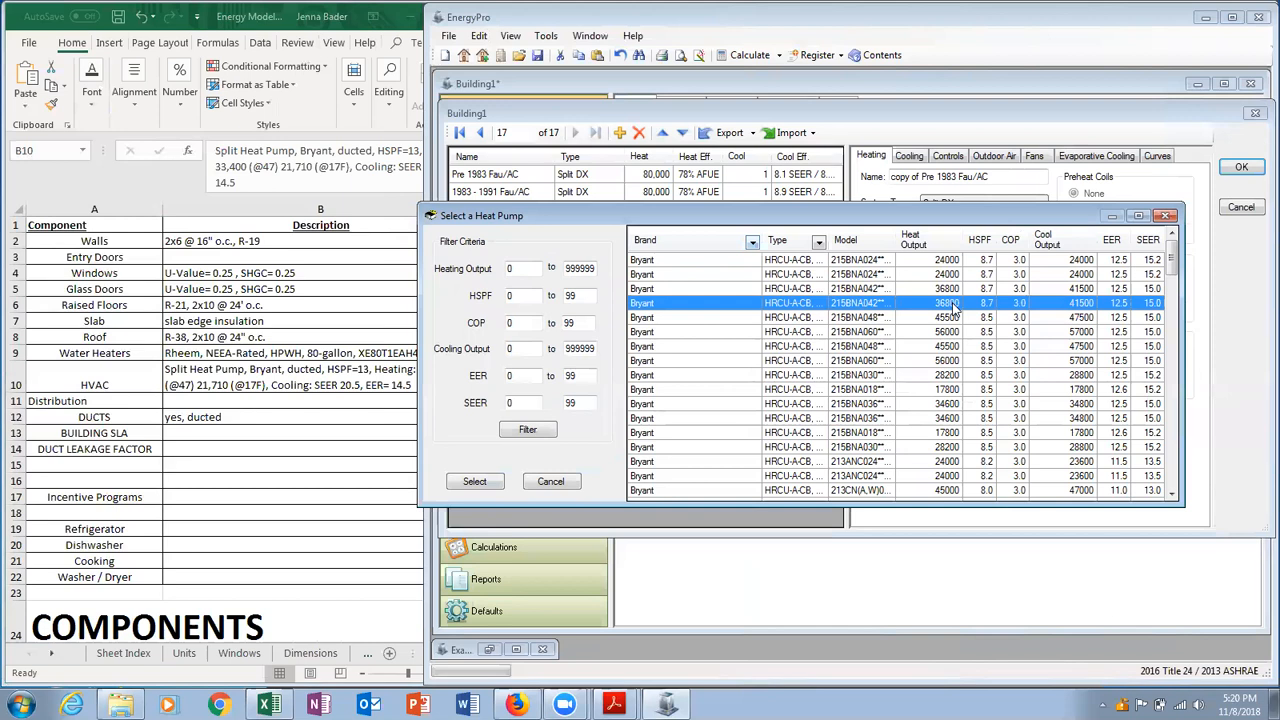
click(488, 483)
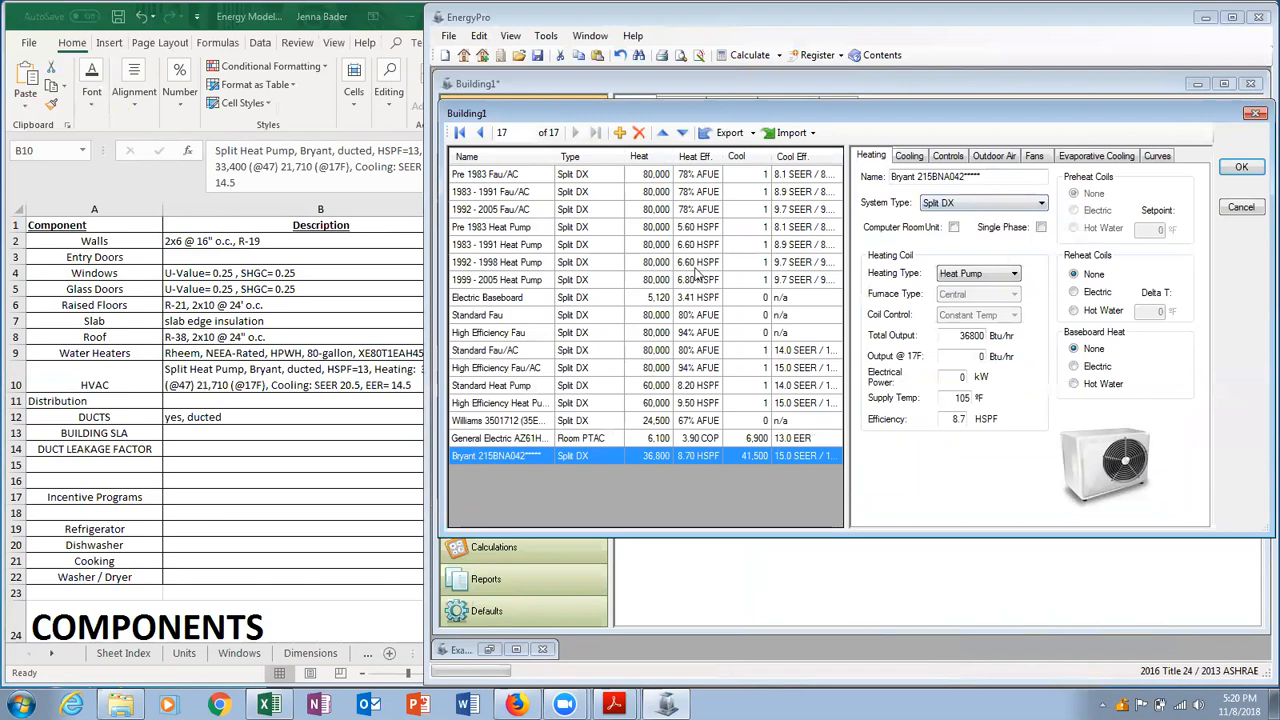
Keep the imported heat pump's system type as Split DX and rename it "Bryant, HSPF 13".
click(957, 203)
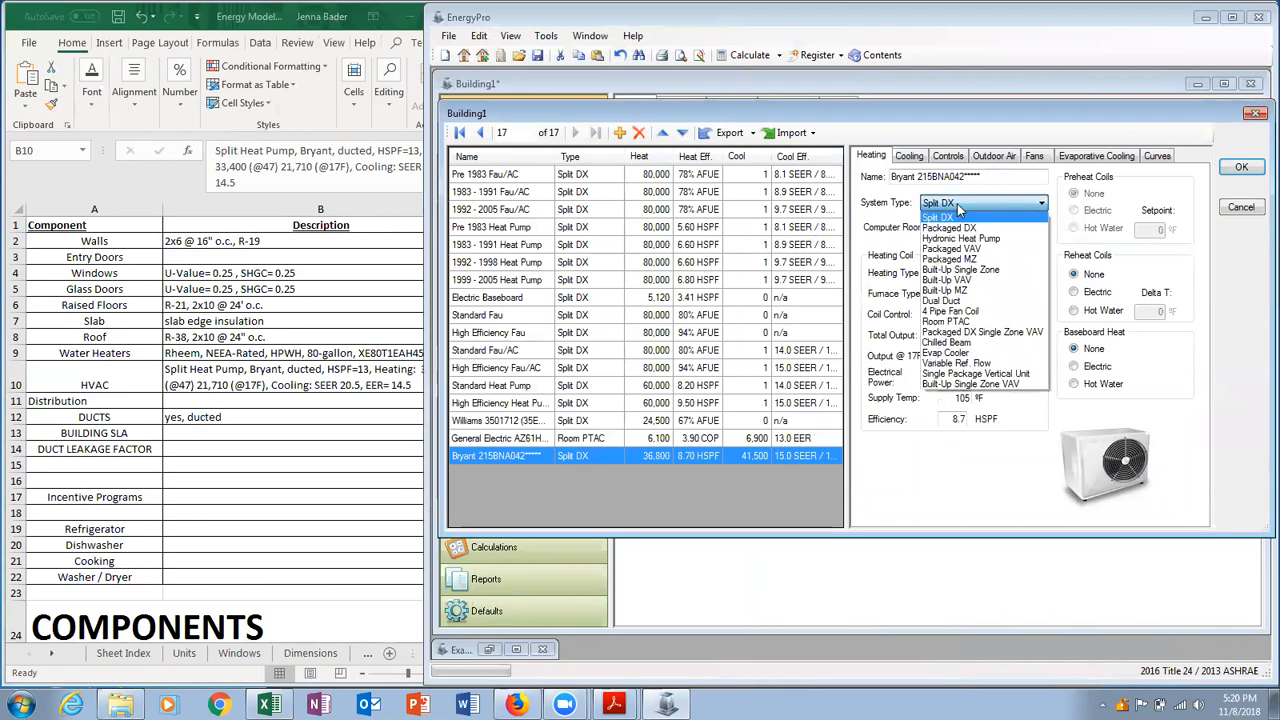
click(957, 203)
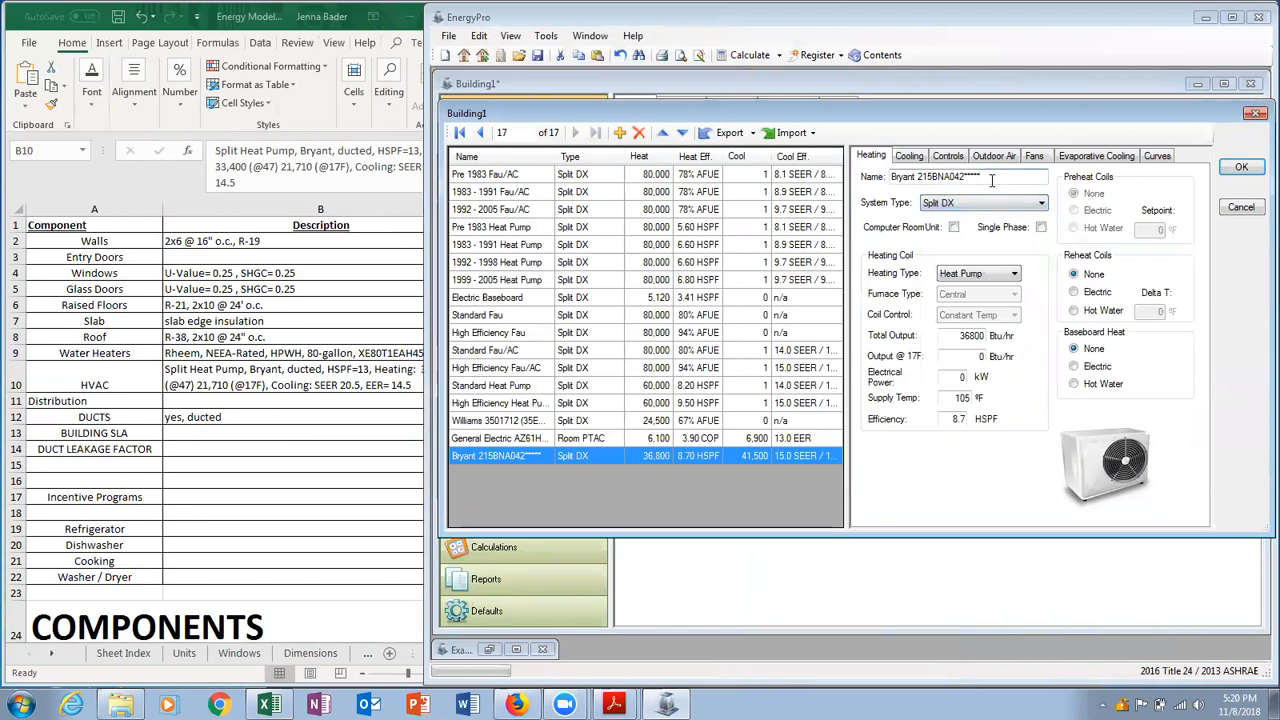
key(BackSpace)
key(BackSpace)
key(BackSpace)
key(BackSpace)
key(BackSpace)
key(BackSpace)
key(BackSpace)
key(BackSpace)
key(BackSpace)
key(BackSpace)
key(BackSpace)
key(BackSpace)
key(BackSpace)
key(BackSpace)
key(BackSpace)
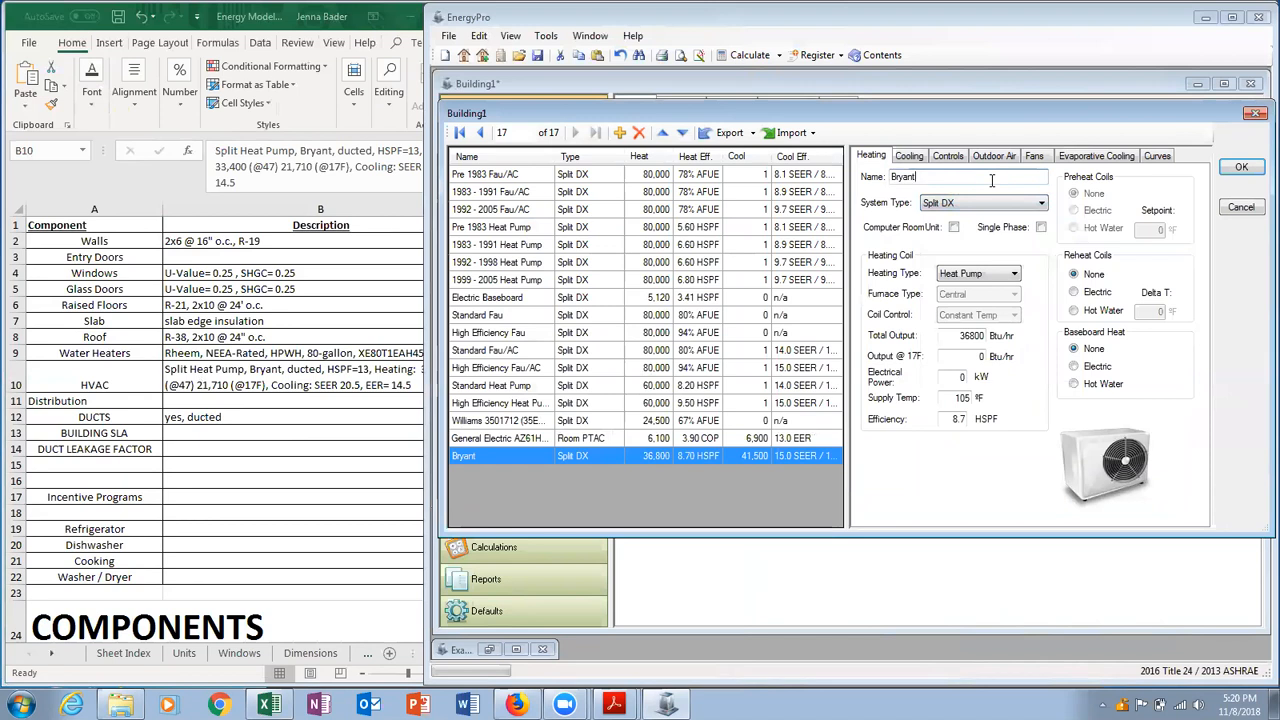
text(, HSPF 13)
Keep the heating type as Heat Pump, and set the heating coil's total output to 33400 Btu/hr as given in the workbook.
click(1013, 274)
click(985, 324)
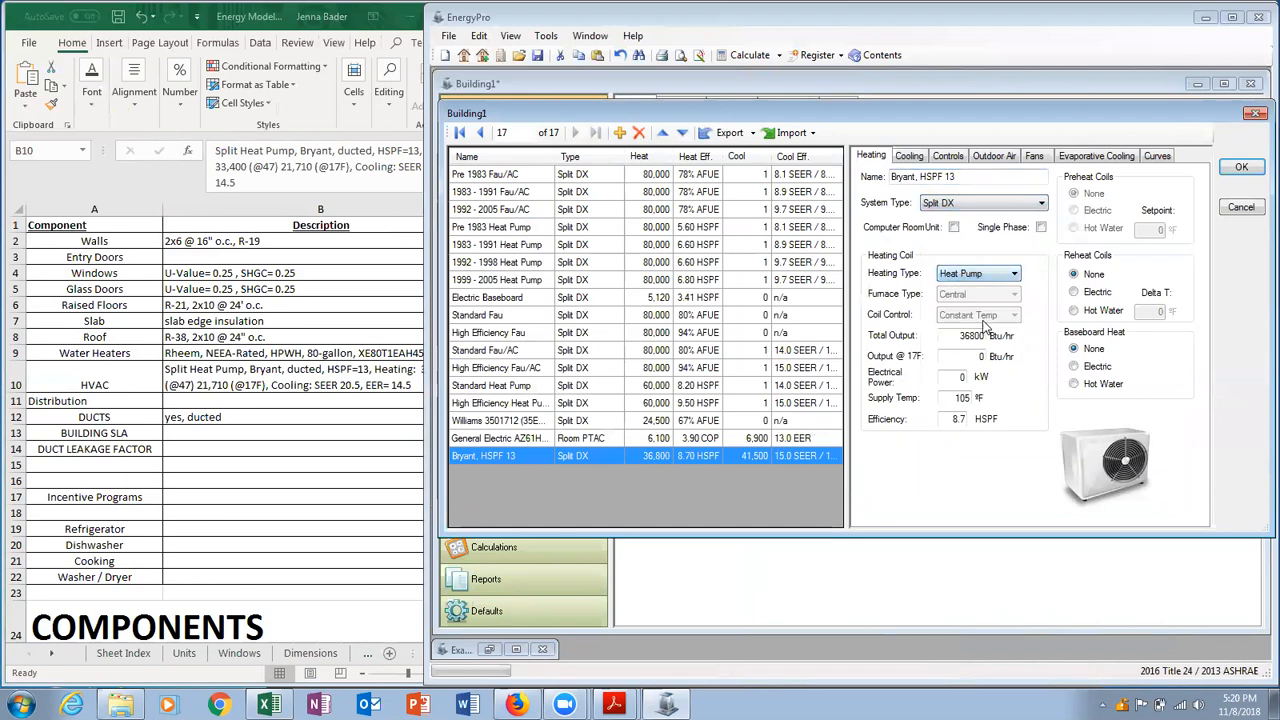
double_click(968, 336)
click(360, 338)
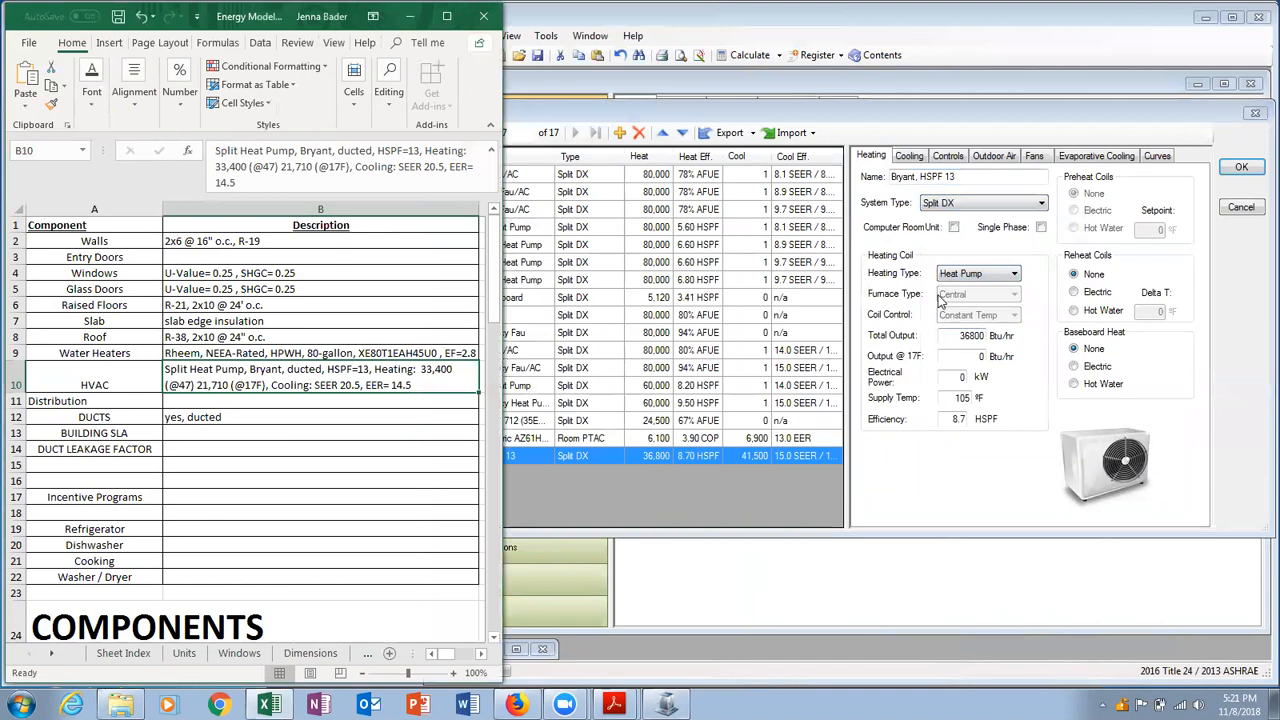
click(958, 338)
double_click(958, 338)
text(33400)
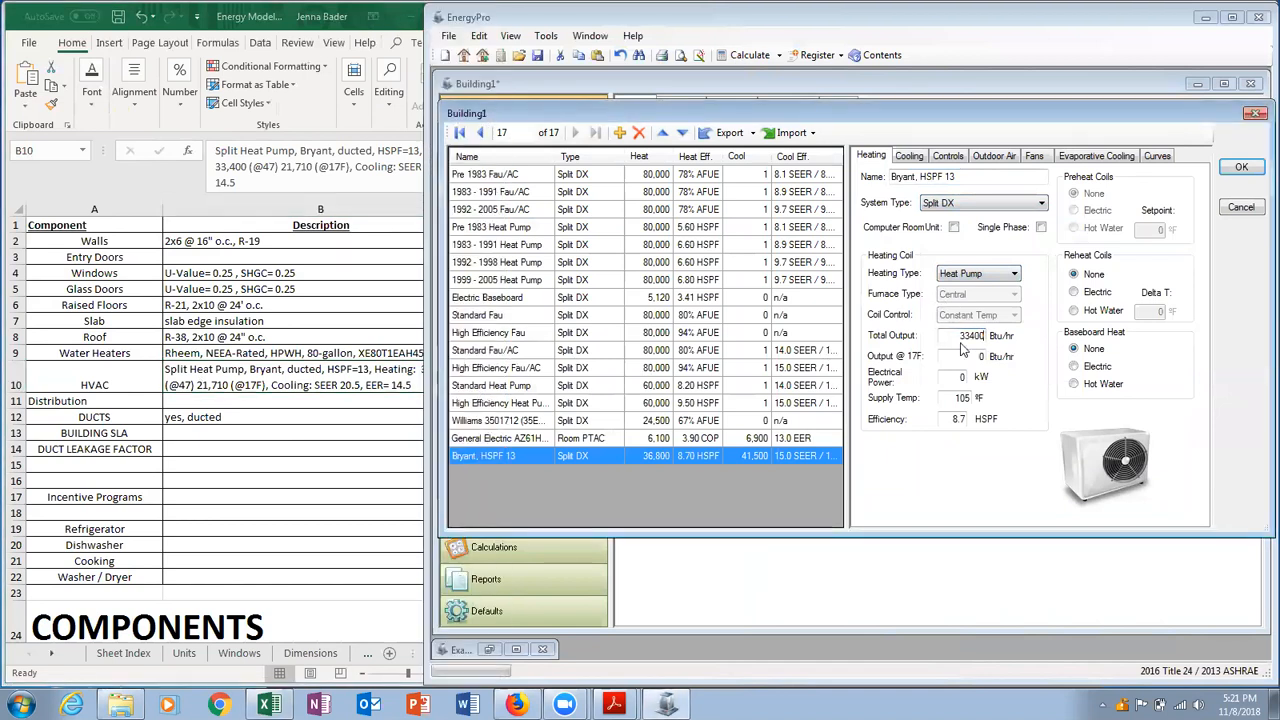
Recheck the workbook's heating data, and set the heating output at 17F to 21710 Btu/hr and the efficiency to 13 HSPF.
click(340, 368)
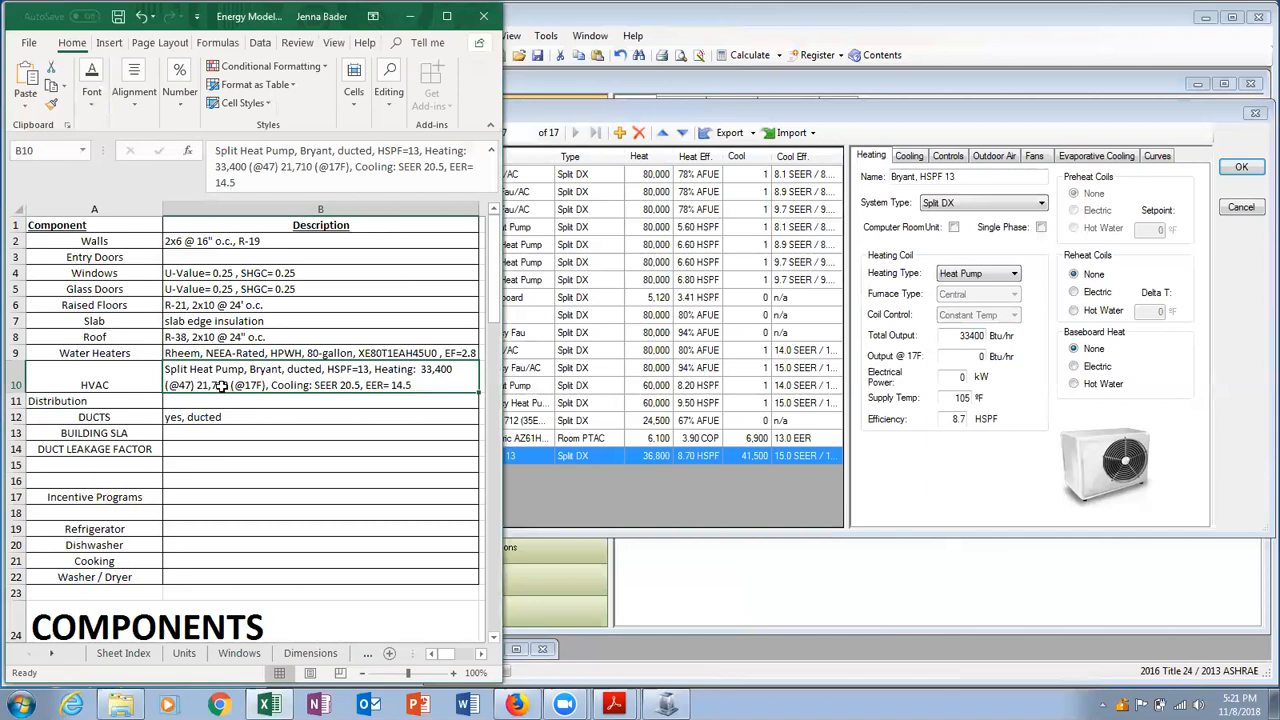
click(248, 405)
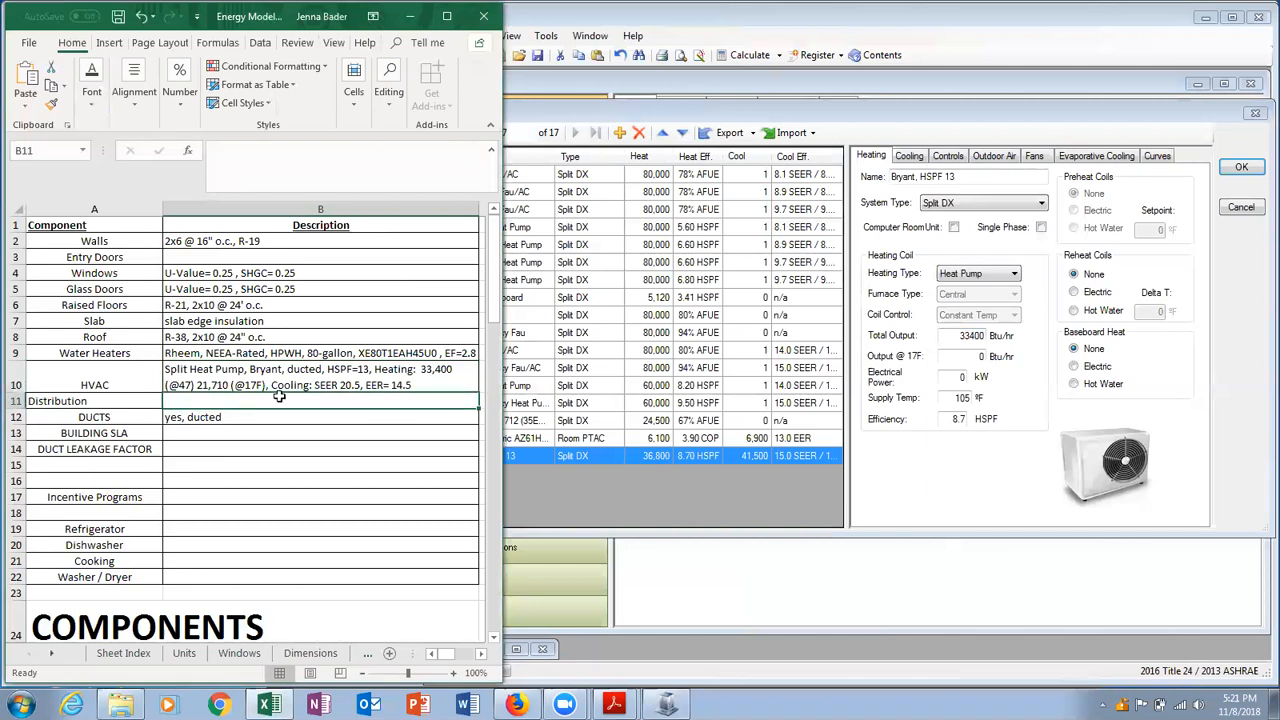
click(977, 357)
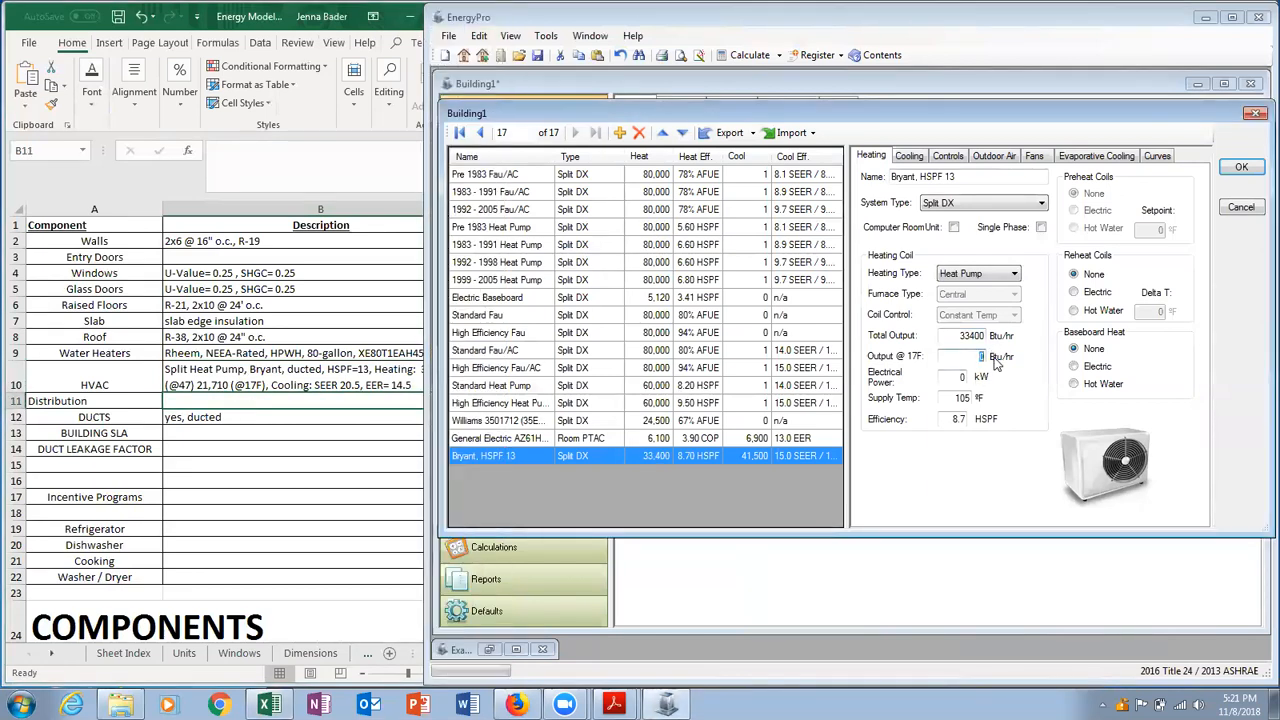
text(21710)
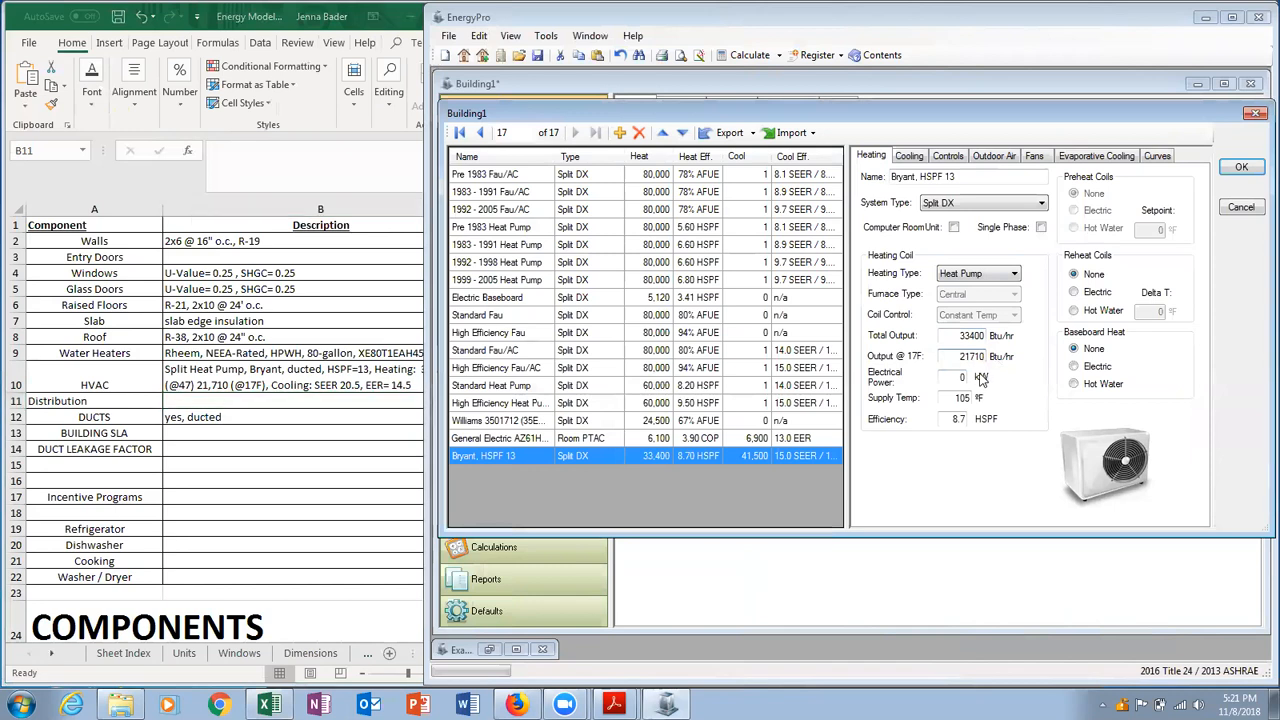
click(955, 419)
text(13)
Set the cooling coil's output to 33400 Btu/hr and its sensible output to 15000 Btu/hr.
click(907, 155)
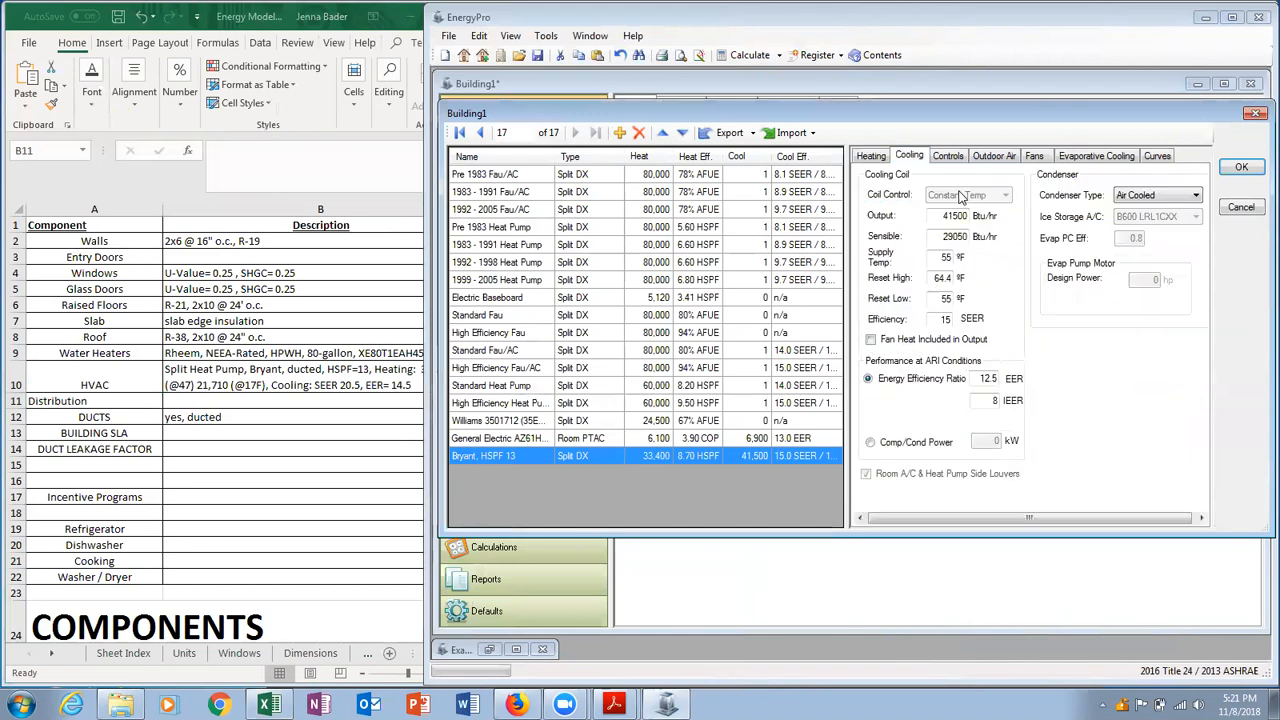
click(241, 363)
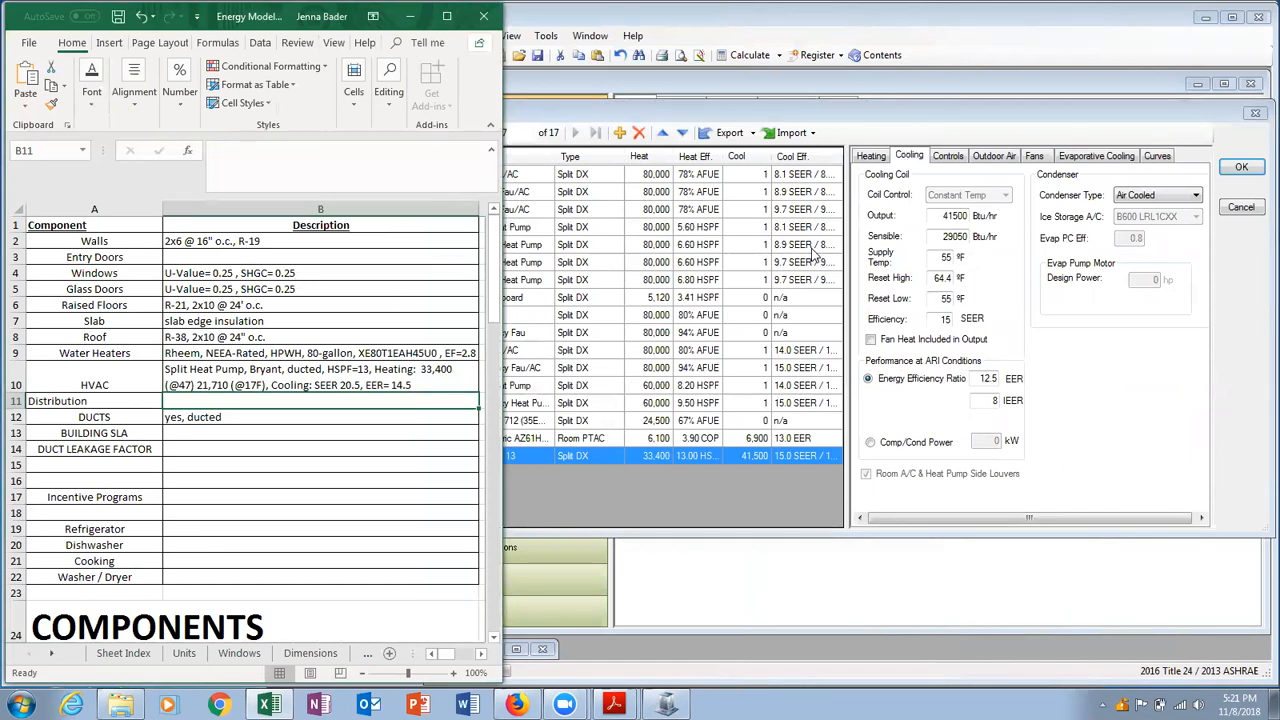
click(944, 215)
double_click(944, 215)
text(33400)
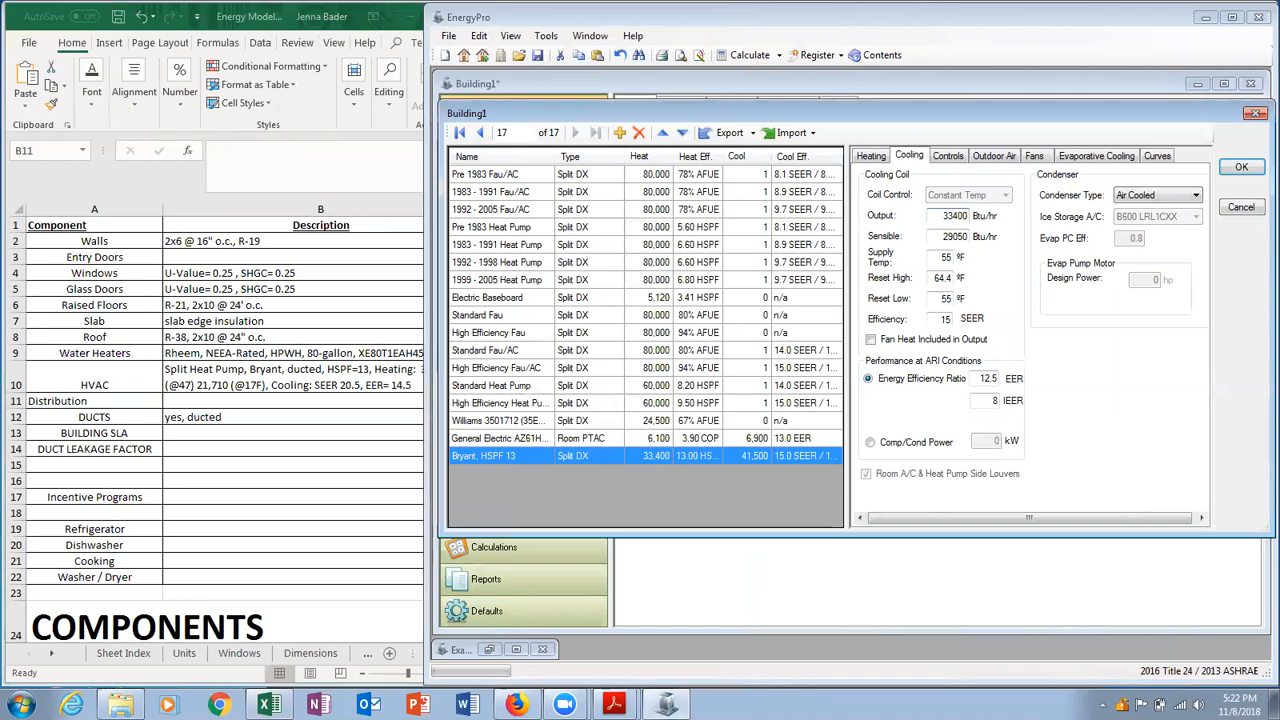
click(942, 237)
drag(942, 237, 1004, 244)
text(15000)
Using the workbook's cooling data, set the cooling efficiency to 20.5 SEER and the energy efficiency ratio to 14.5 EER, and clear the IEER.
click(336, 380)
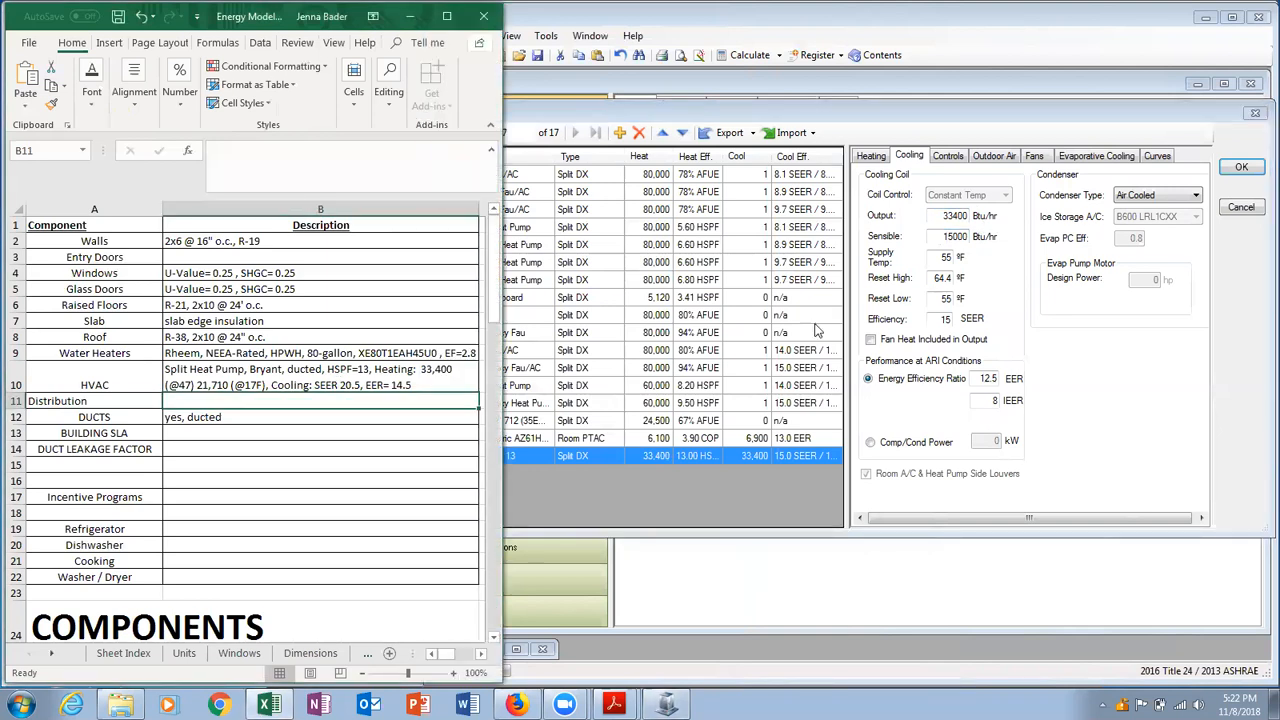
click(940, 320)
text(20.5)
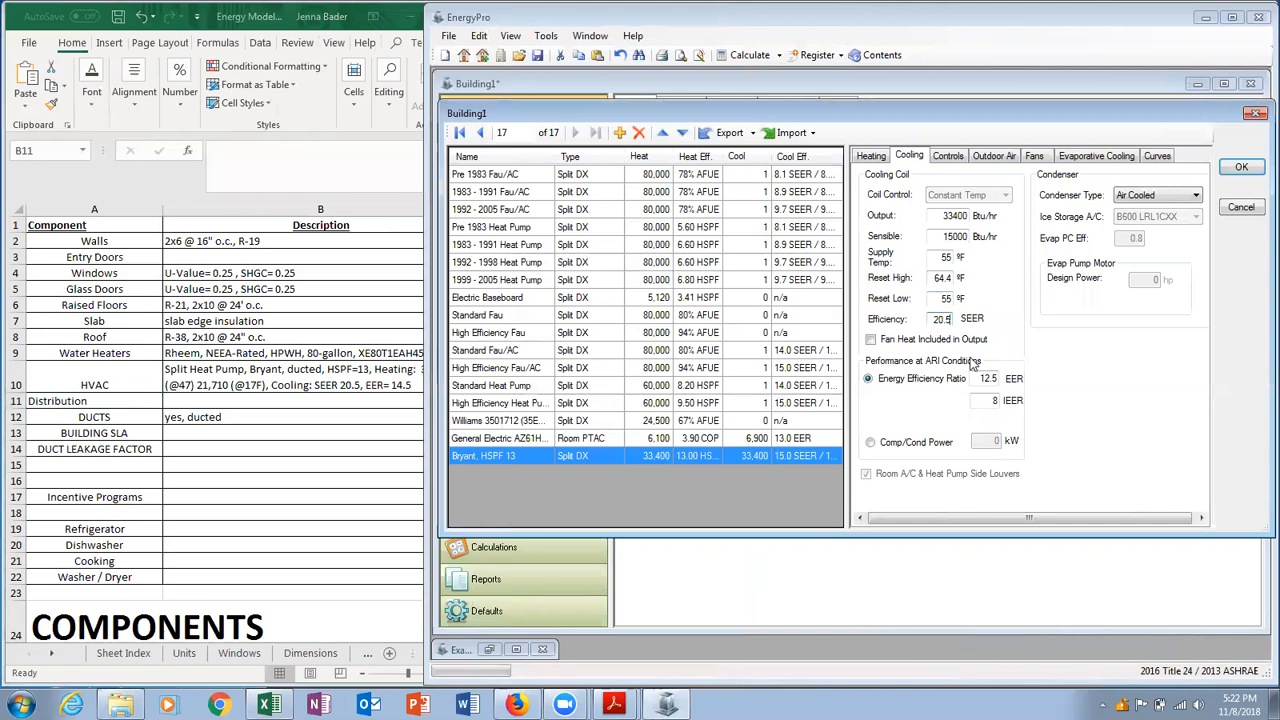
drag(976, 379, 1111, 387)
text(14.5)
key(Tab)
key(BackSpace)
Set the heat pump's fan operation to Intermittent.
click(945, 158)
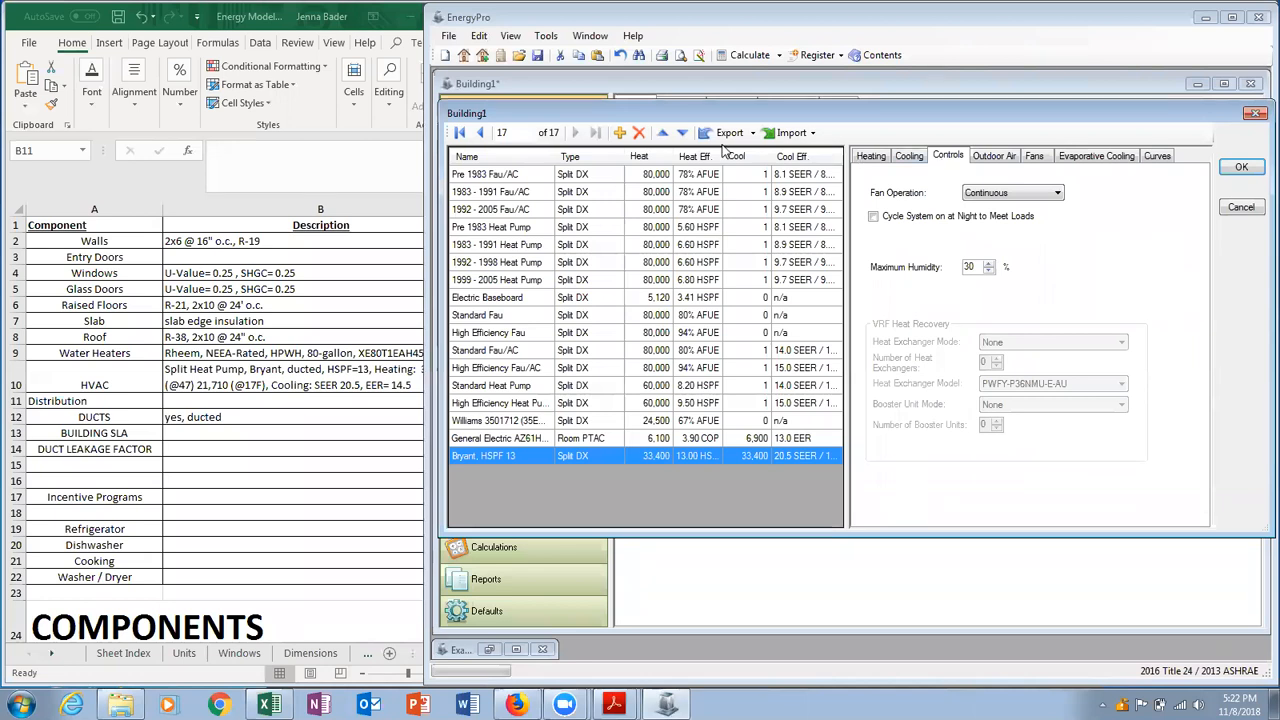
click(968, 199)
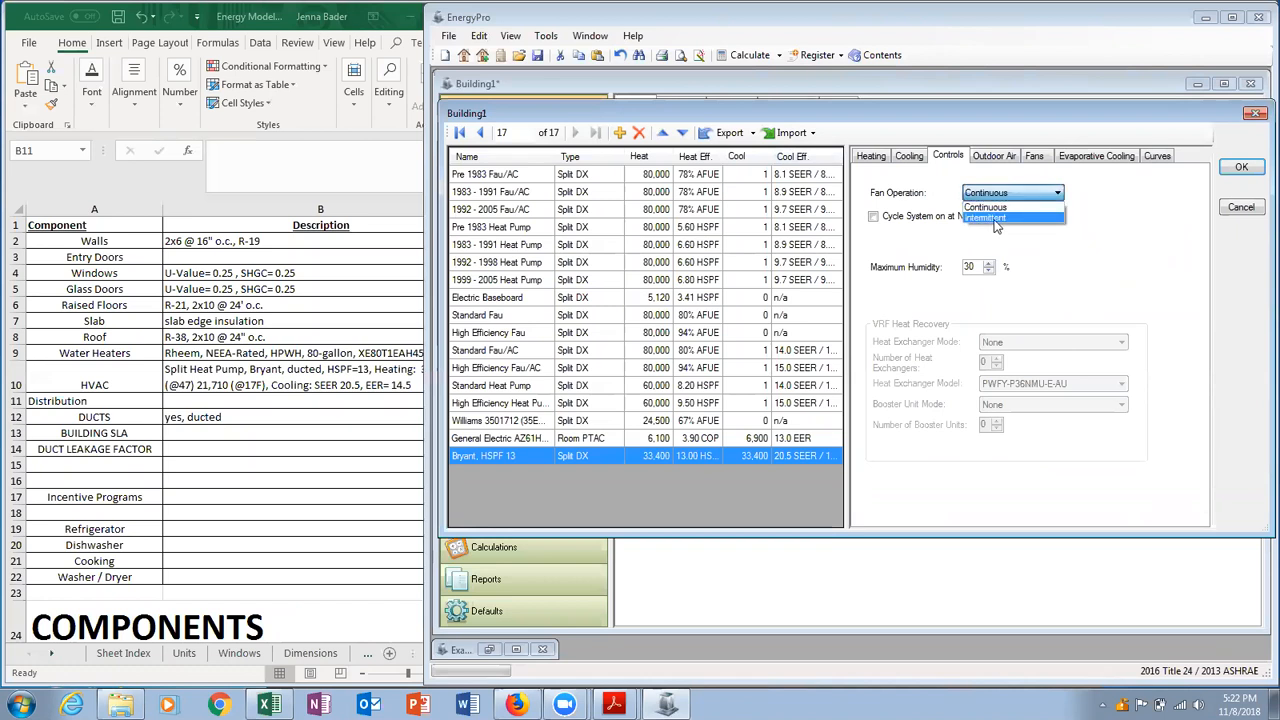
click(995, 218)
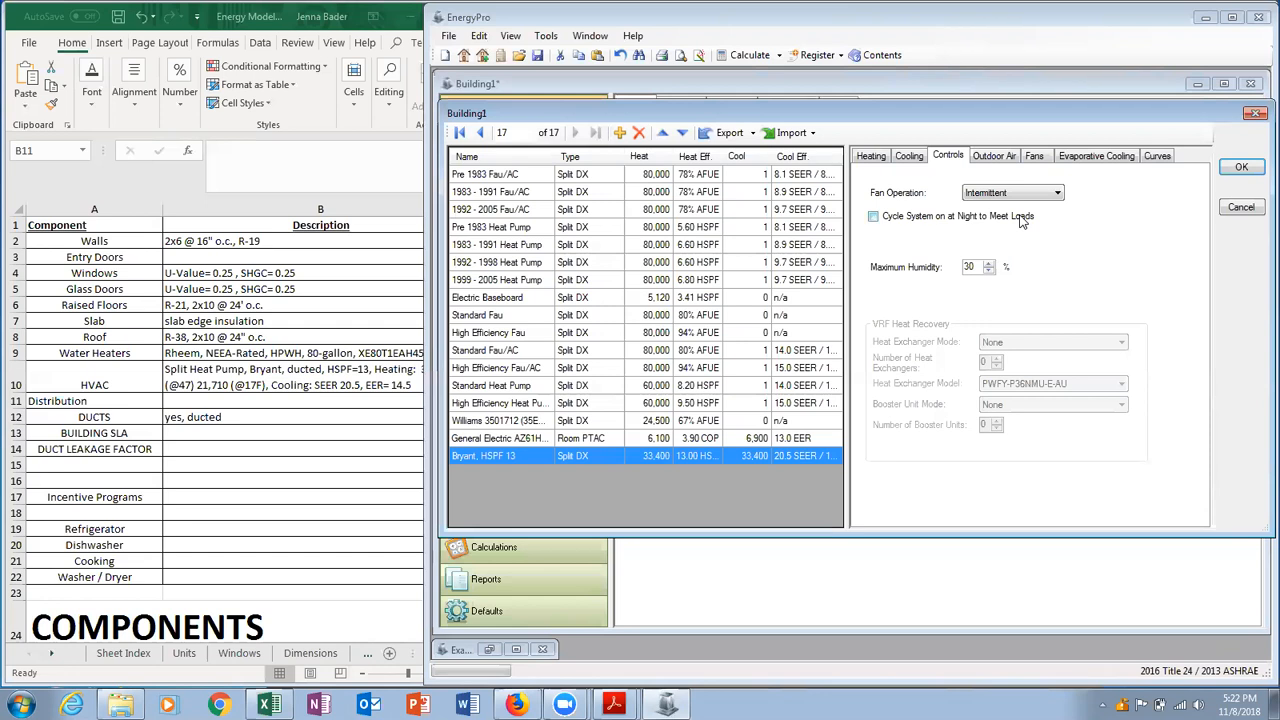
Review the outdoor air, fan, evaporative cooling, curve and heating settings, and accept Bryant, HSPF 13 as the HVAC's new system.
click(1005, 156)
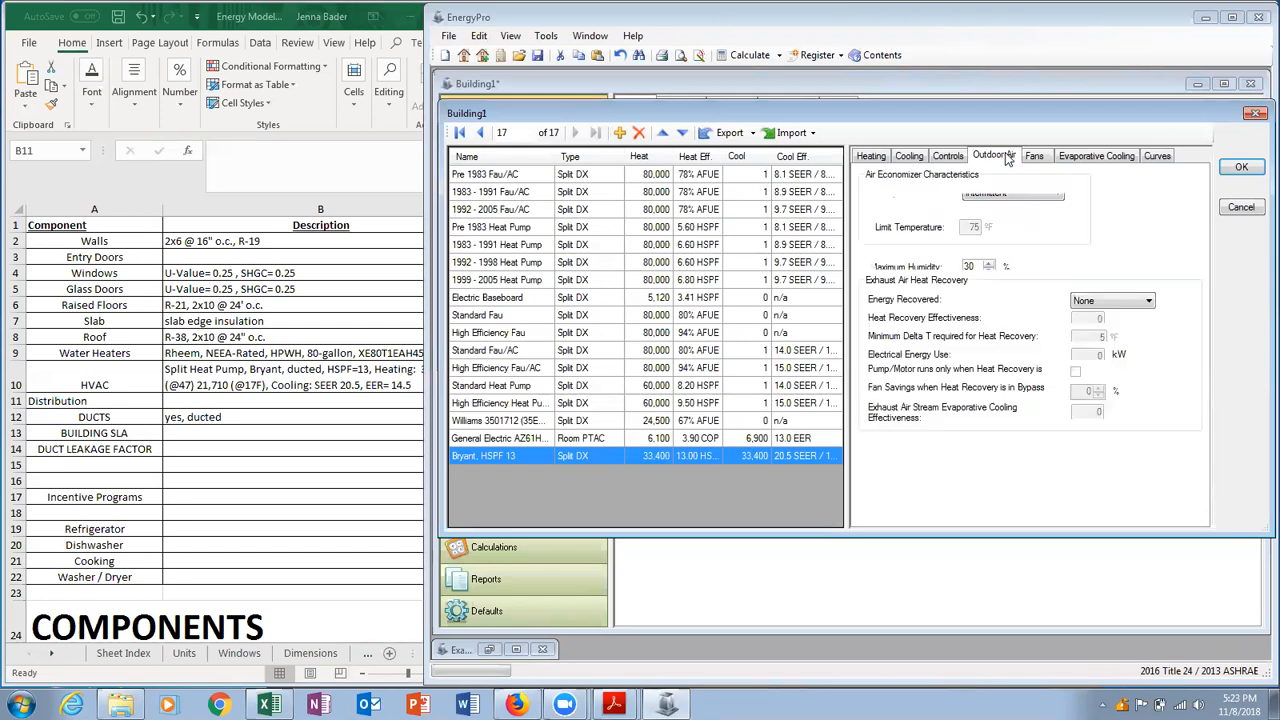
click(1036, 157)
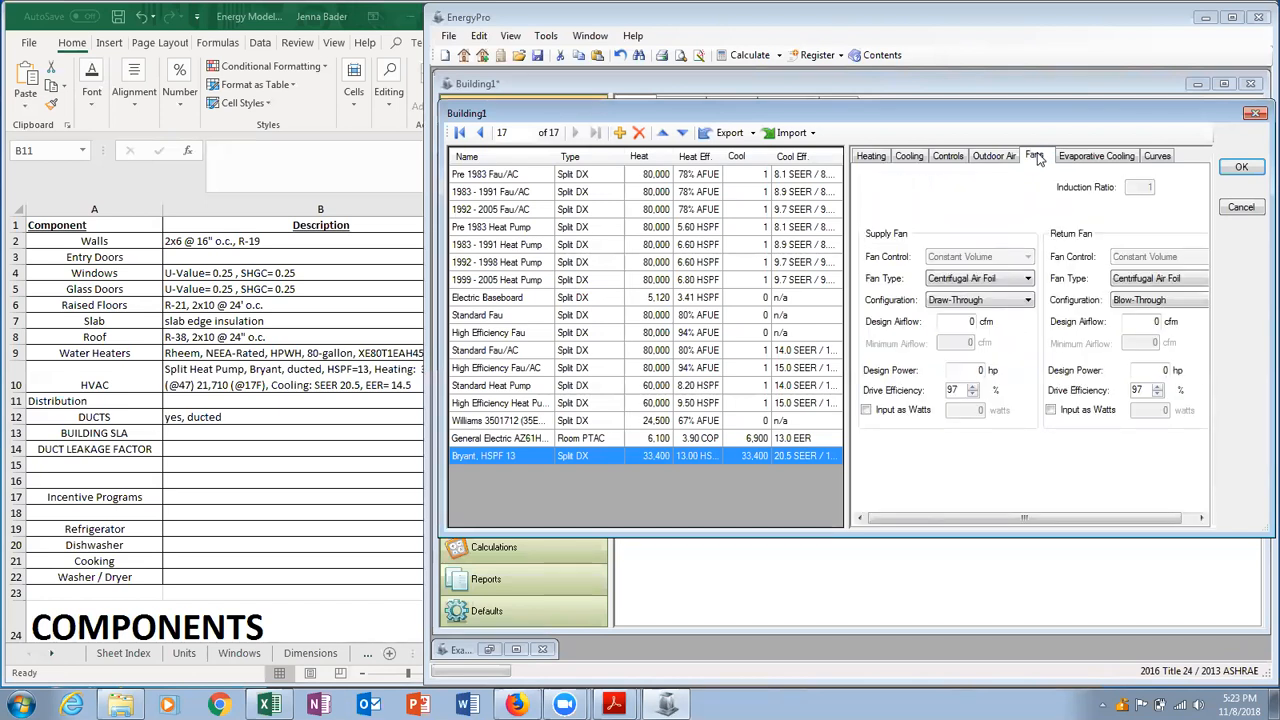
click(1066, 157)
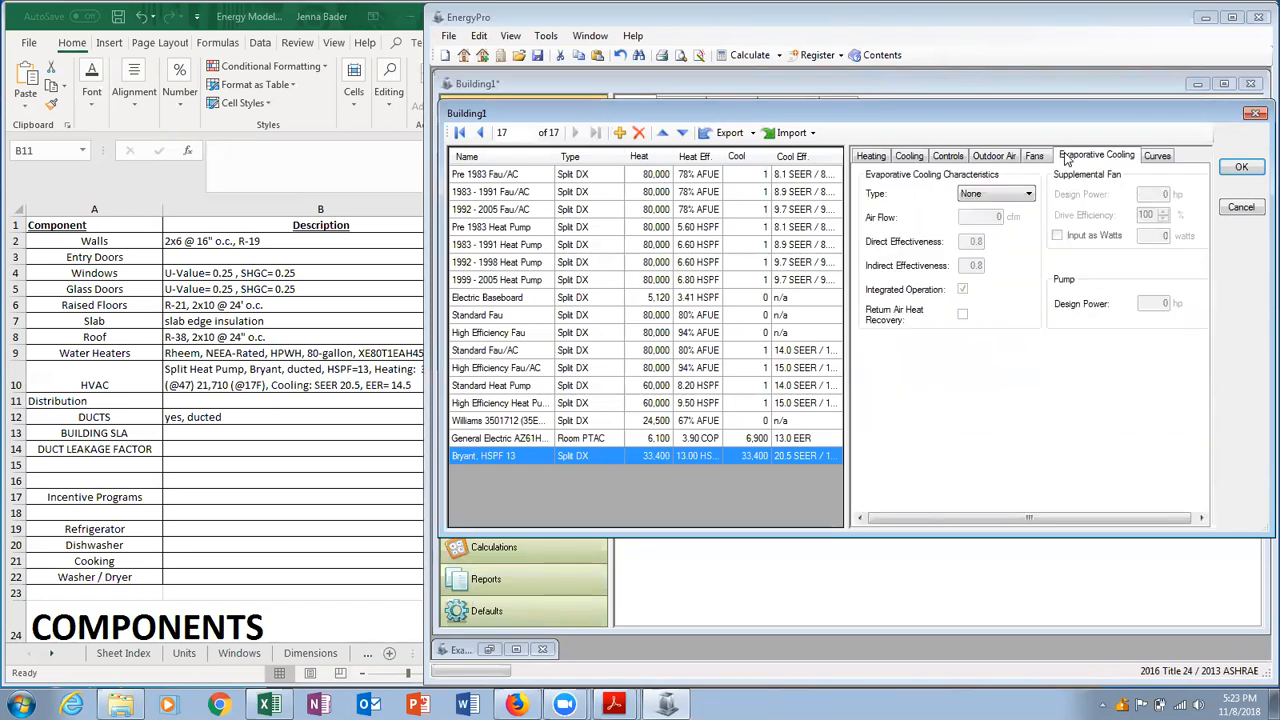
click(1157, 158)
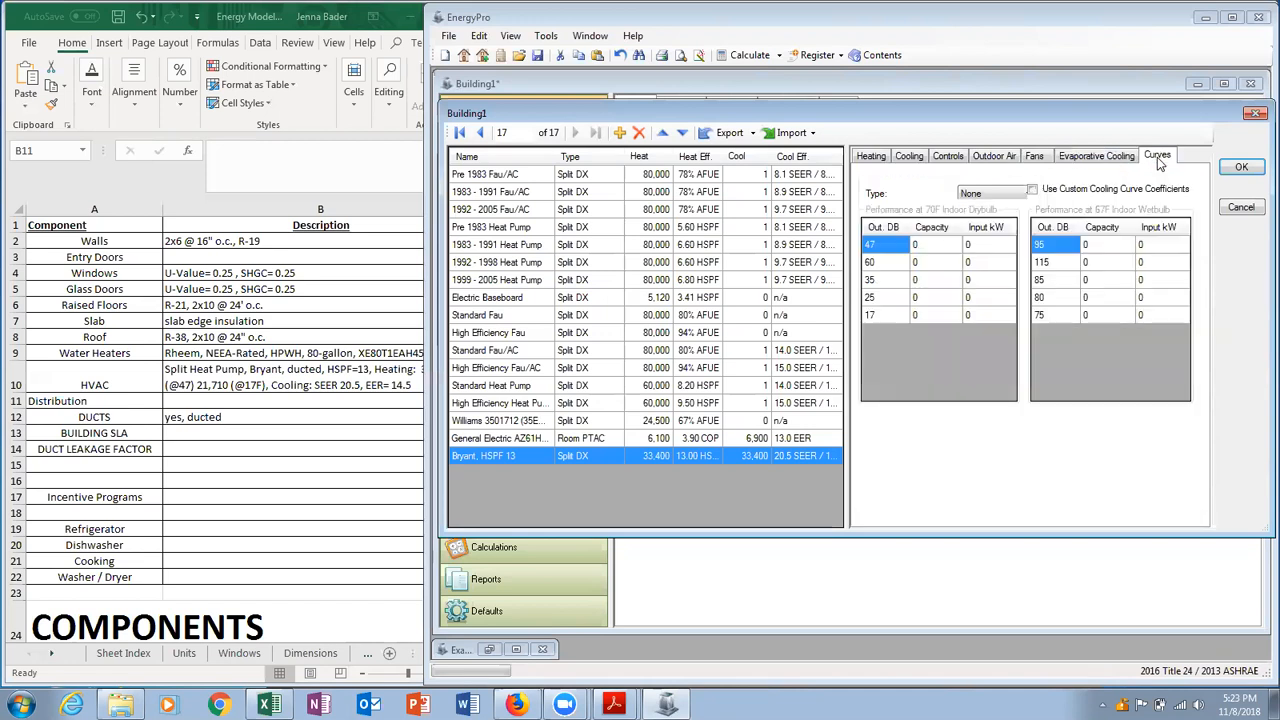
click(867, 162)
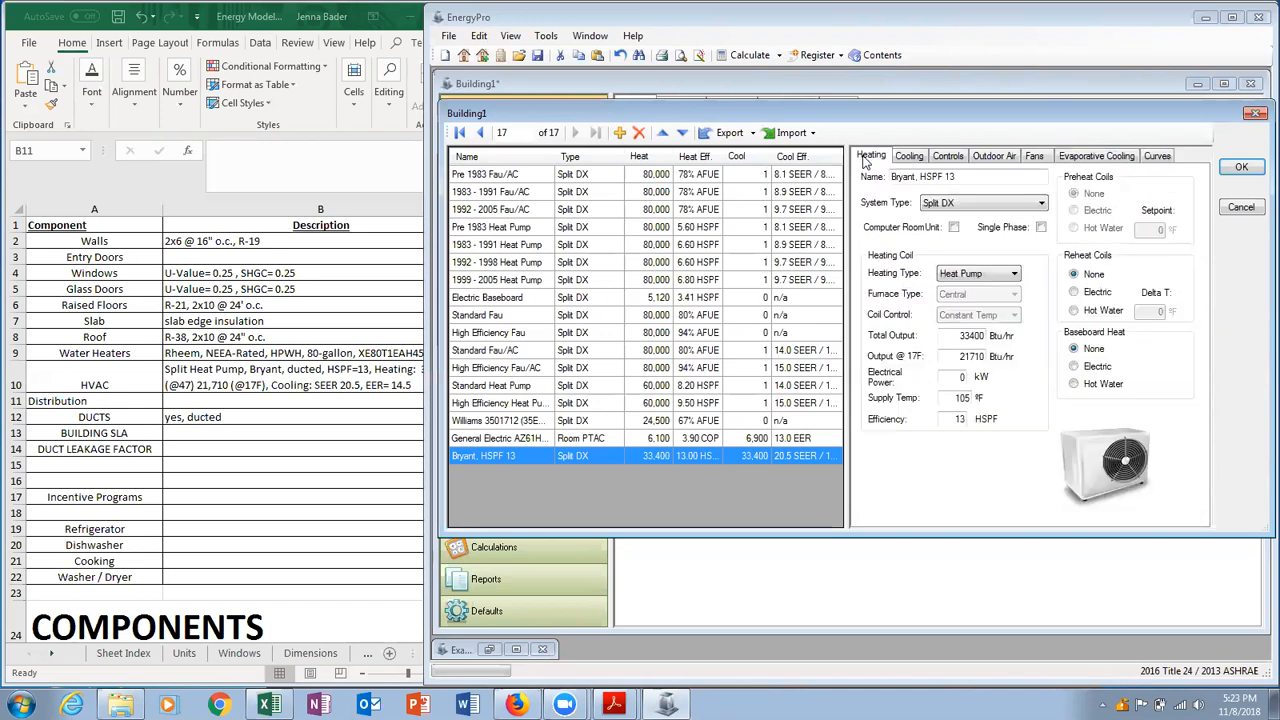
click(1240, 169)
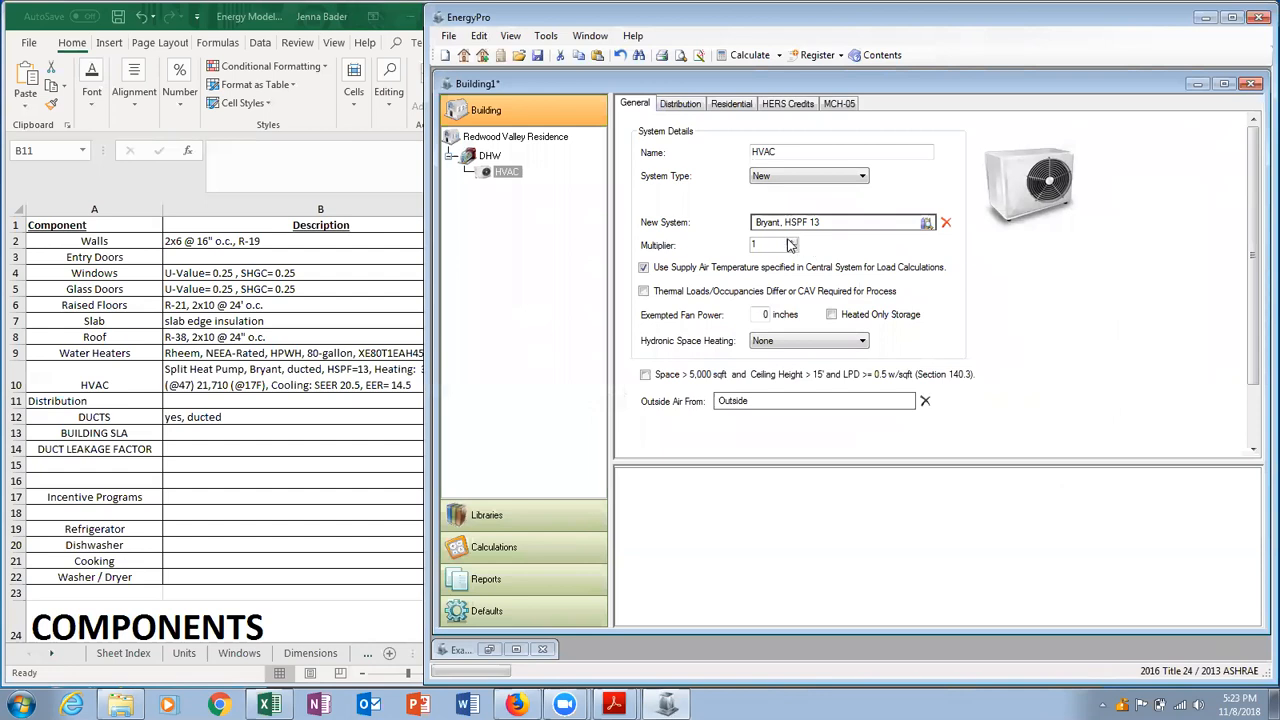
Set the HVAC's duct distribution type to New.
click(683, 105)
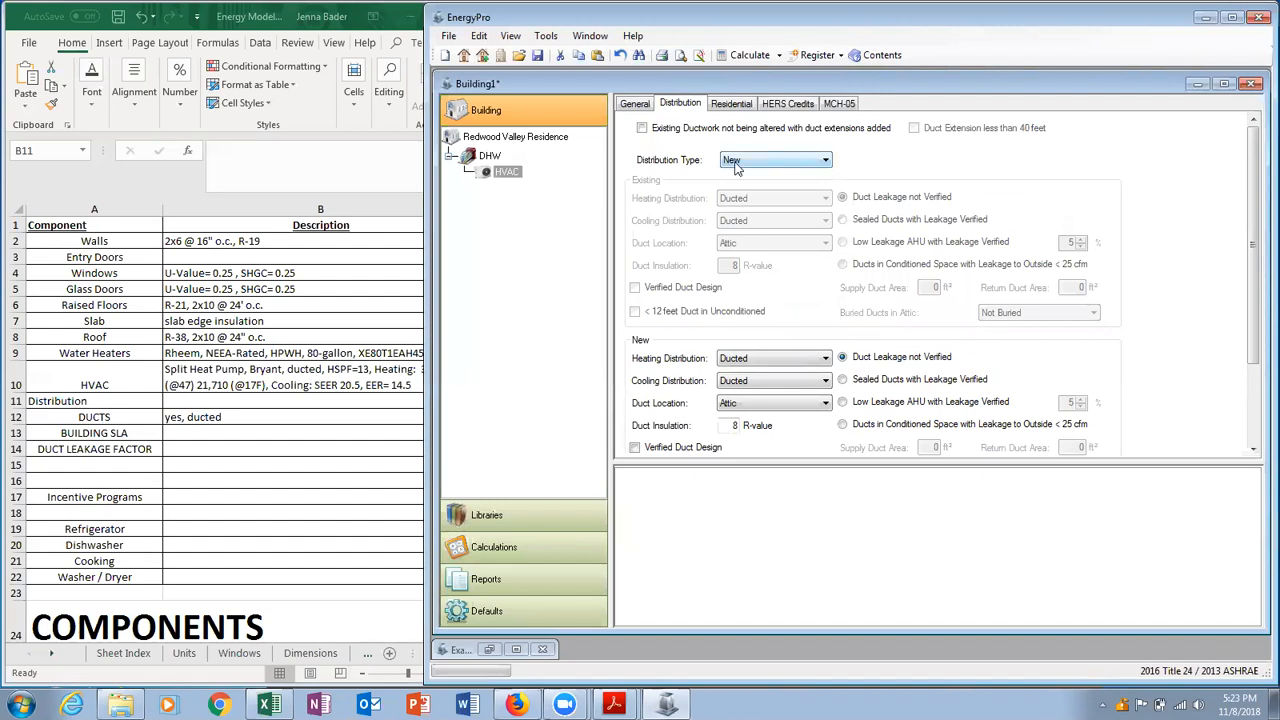
scroll(735, 168, down, 1)
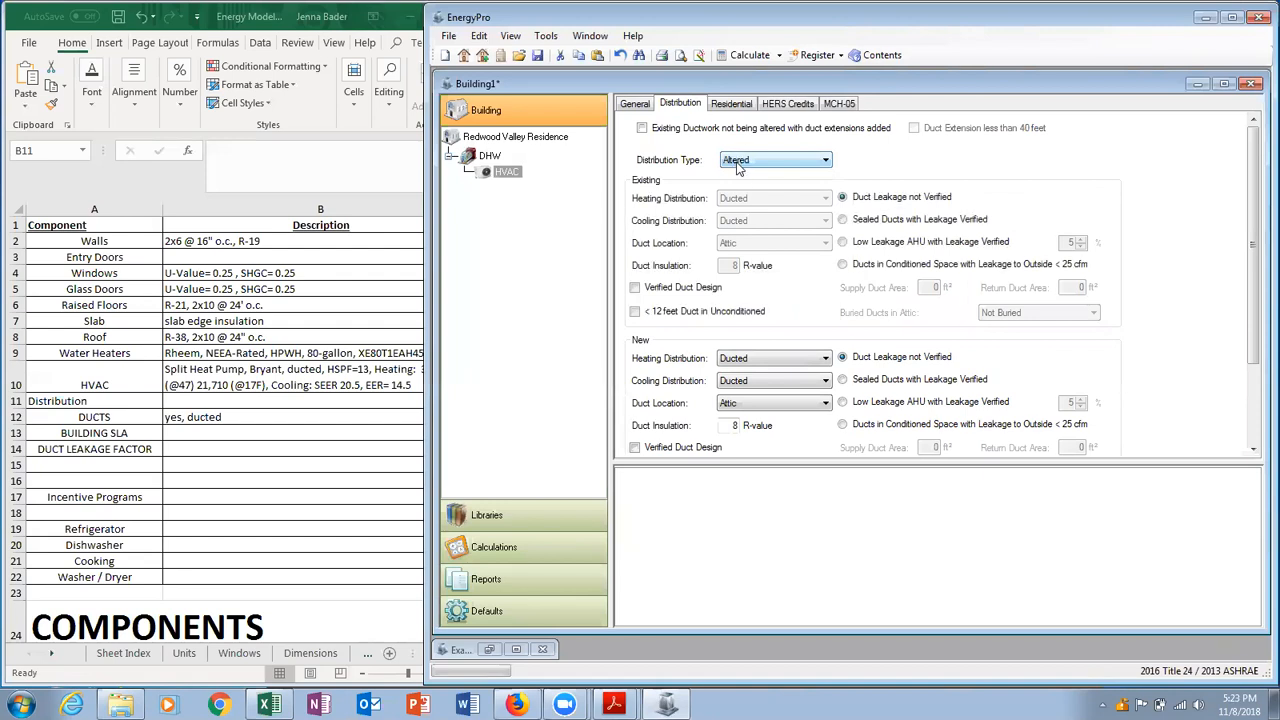
click(735, 170)
click(735, 185)
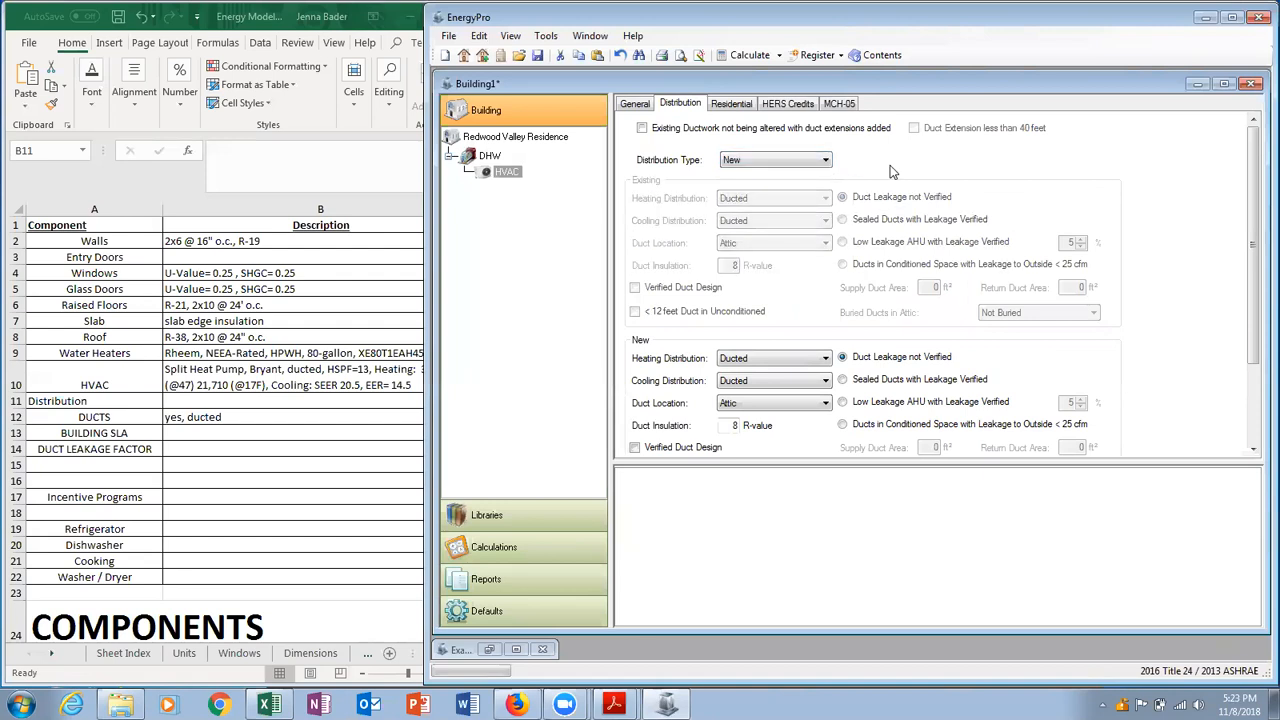
scroll(893, 172, down, 1)
click(824, 162)
click(800, 185)
Keep the new heating and cooling distribution Ducted, with the Attic as the duct location.
click(756, 360)
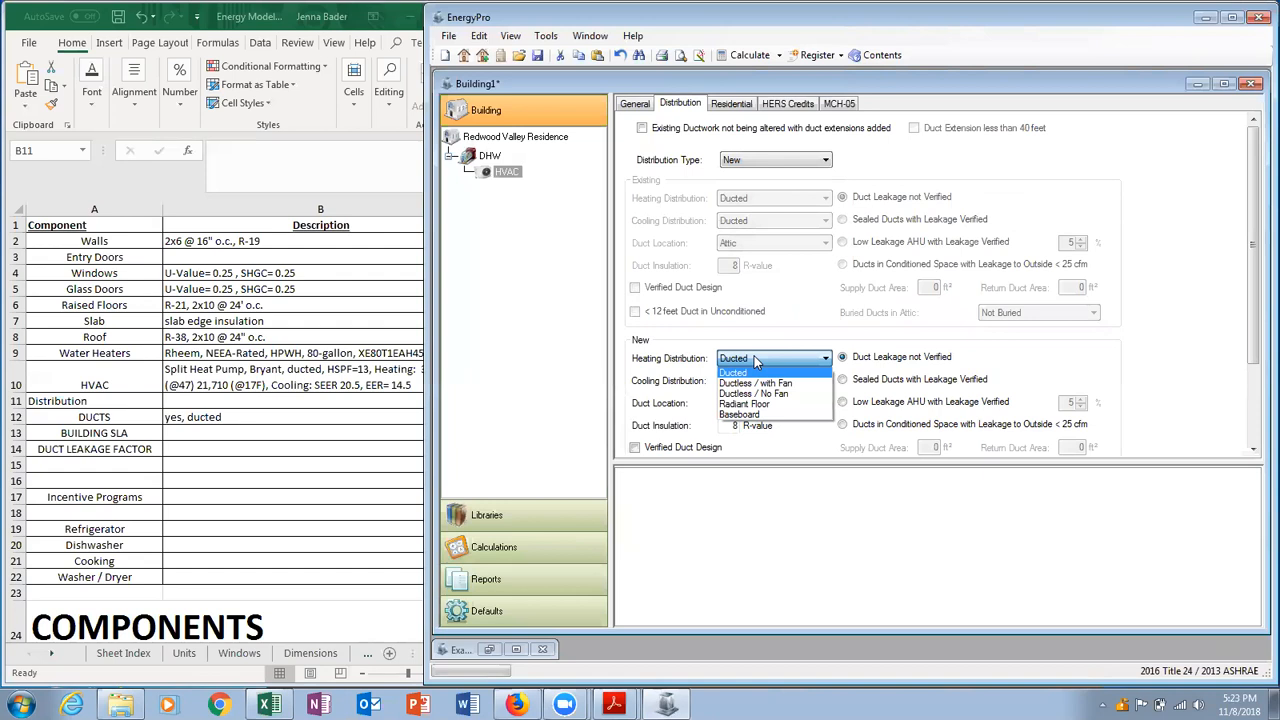
click(755, 361)
click(757, 381)
click(757, 381)
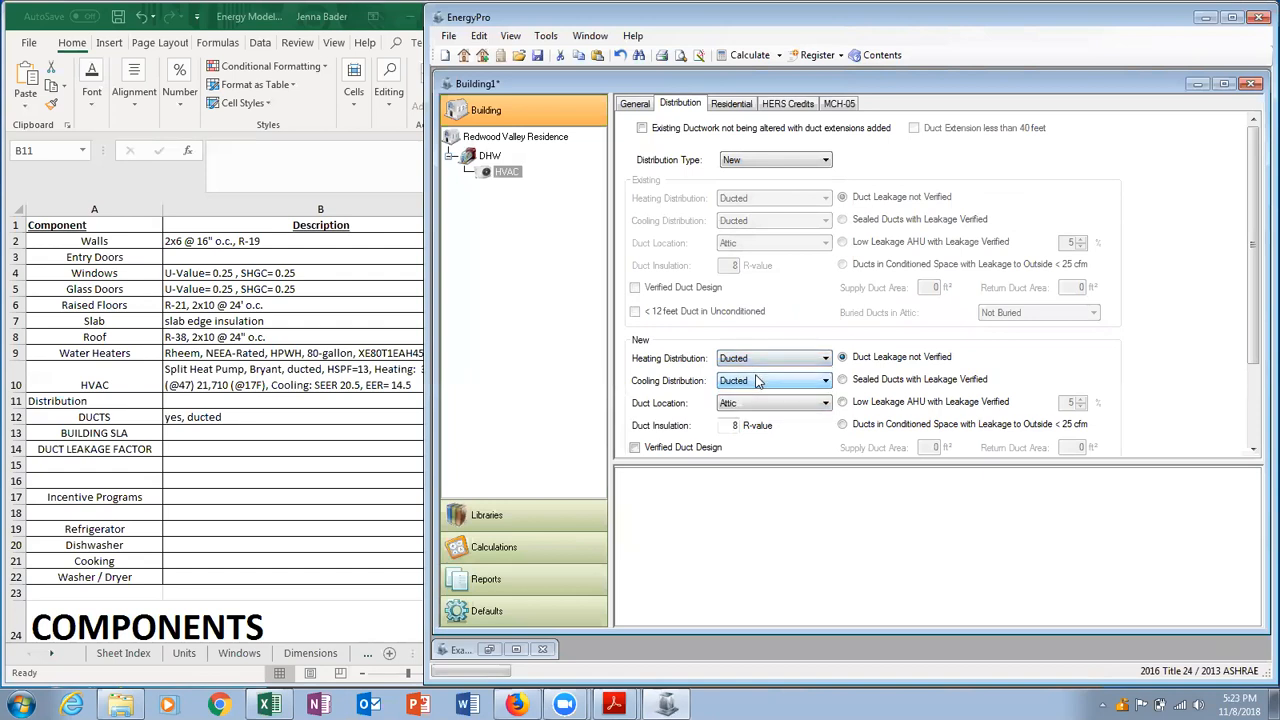
click(767, 404)
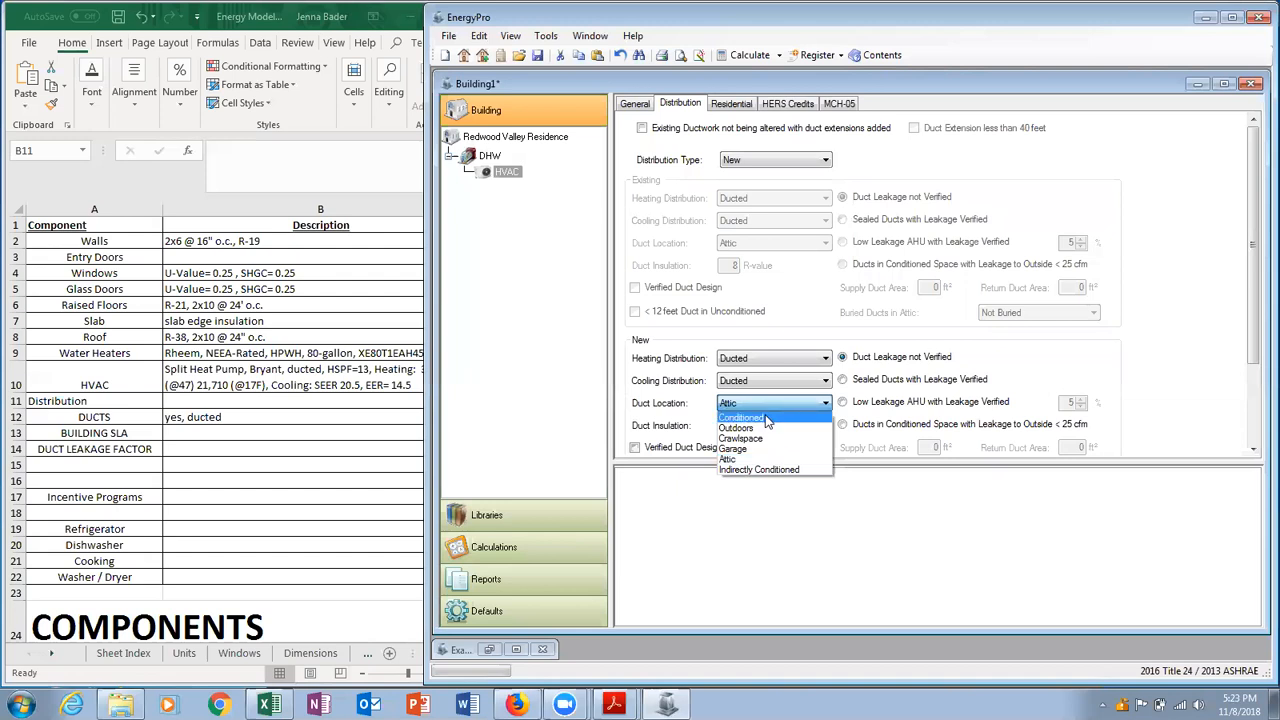
click(761, 458)
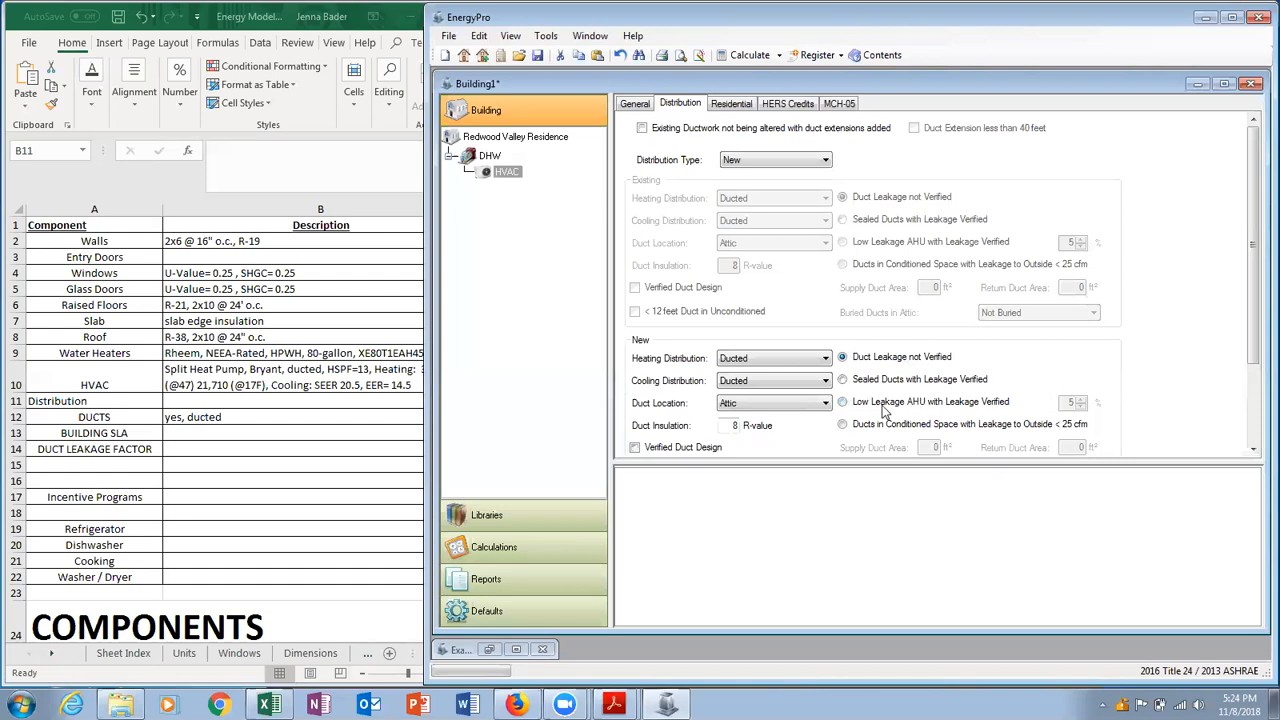
Set the new ductwork's leakage option to Sealed Ducts with Leakage Verified and review the remaining distribution settings.
click(843, 425)
click(903, 384)
click(904, 404)
click(903, 426)
click(910, 380)
drag(1250, 330, 1257, 410)
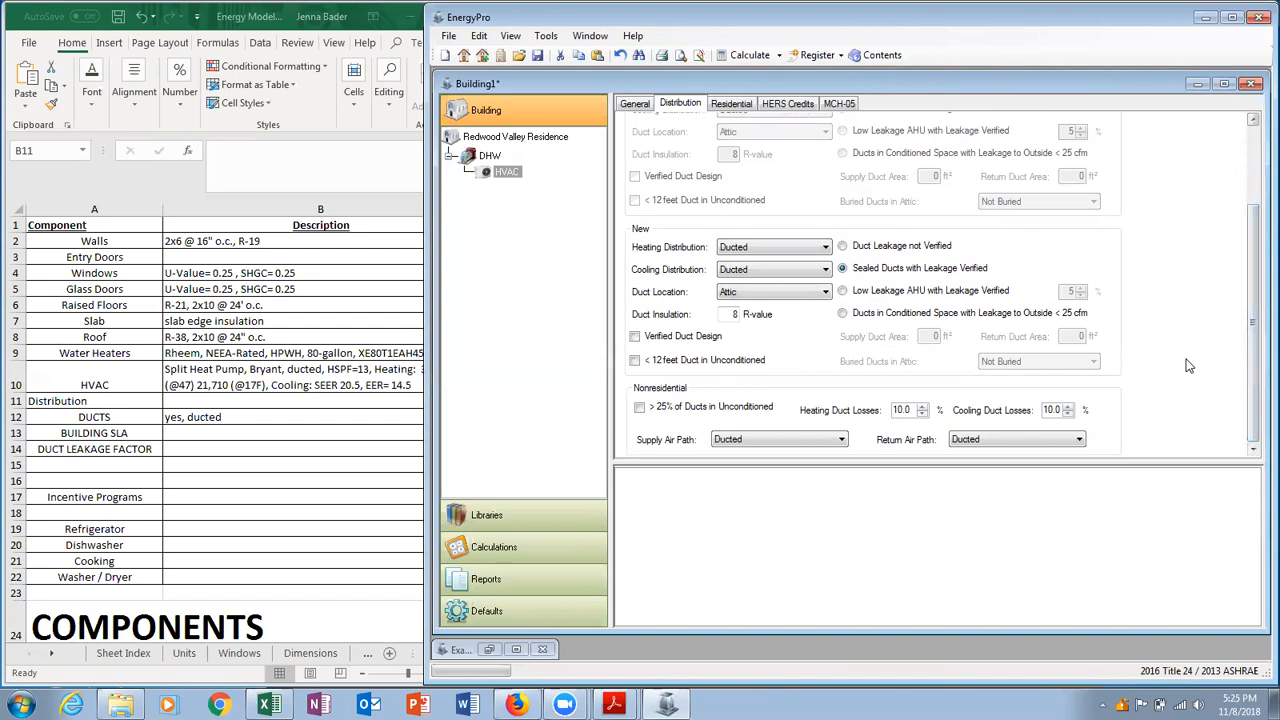
drag(1252, 322, 1256, 240)
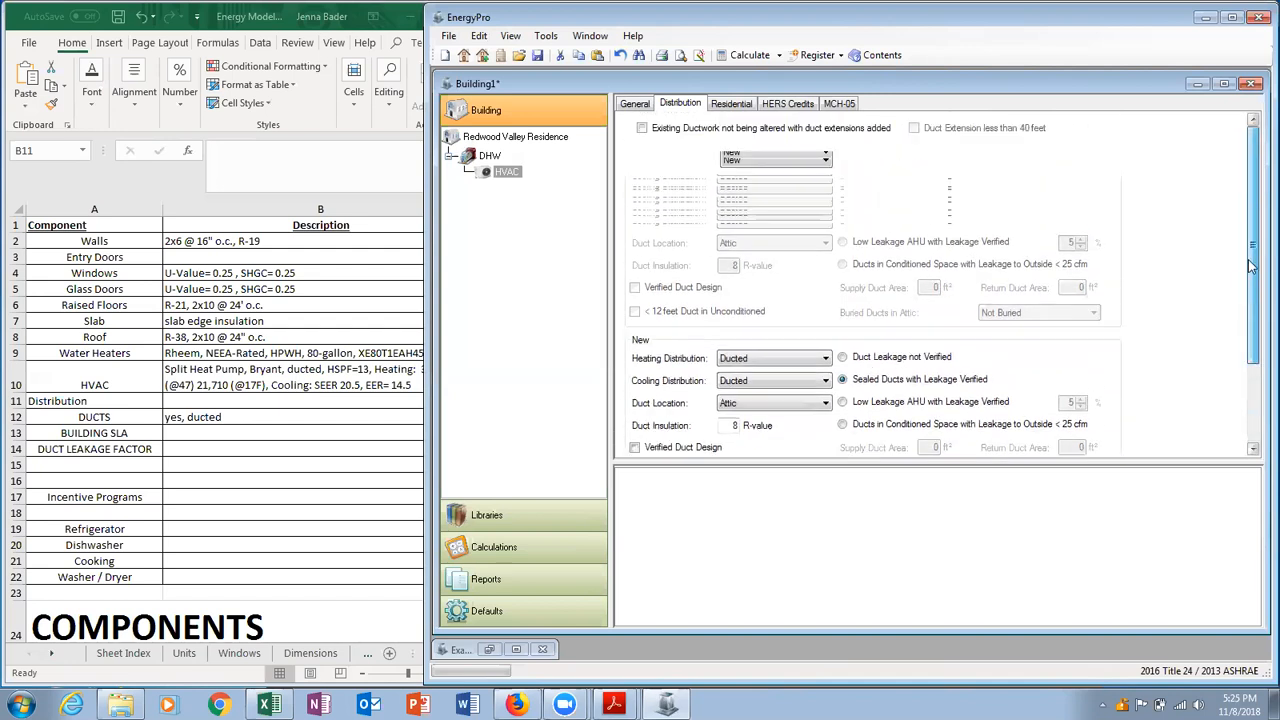
Review the HVAC's residential settings and HERS credits, and return to its general system details.
click(730, 106)
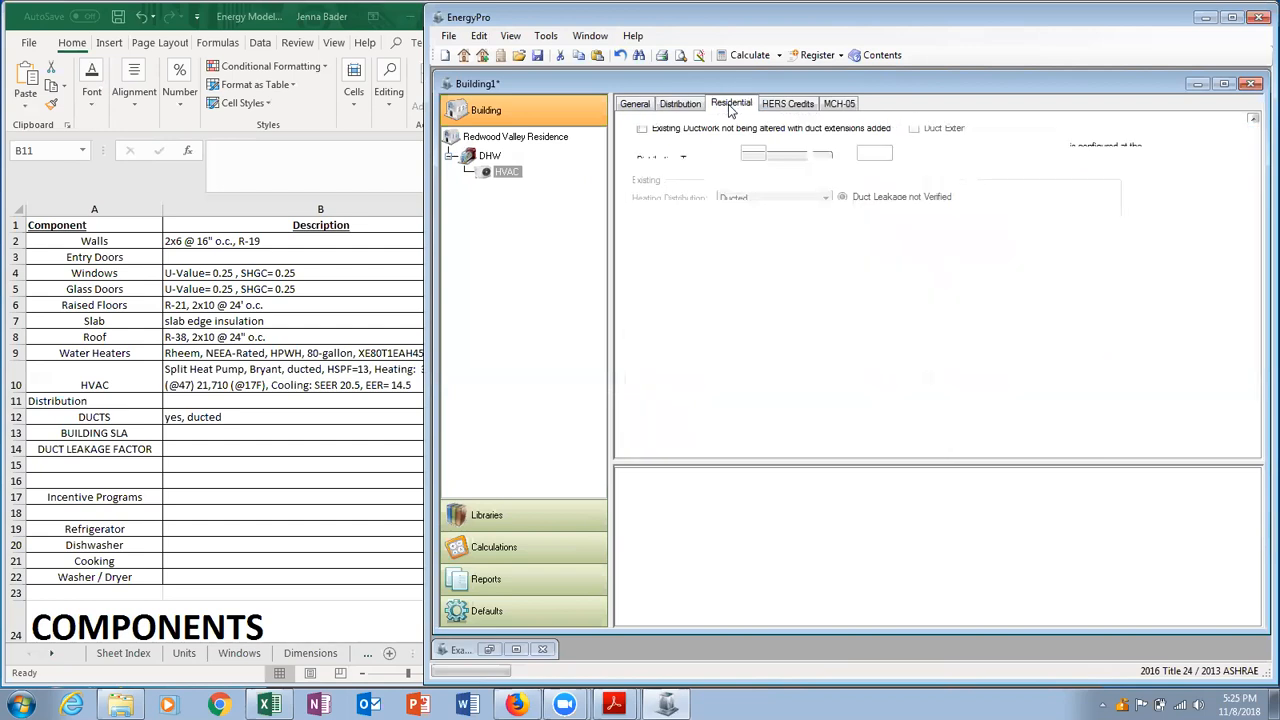
click(787, 105)
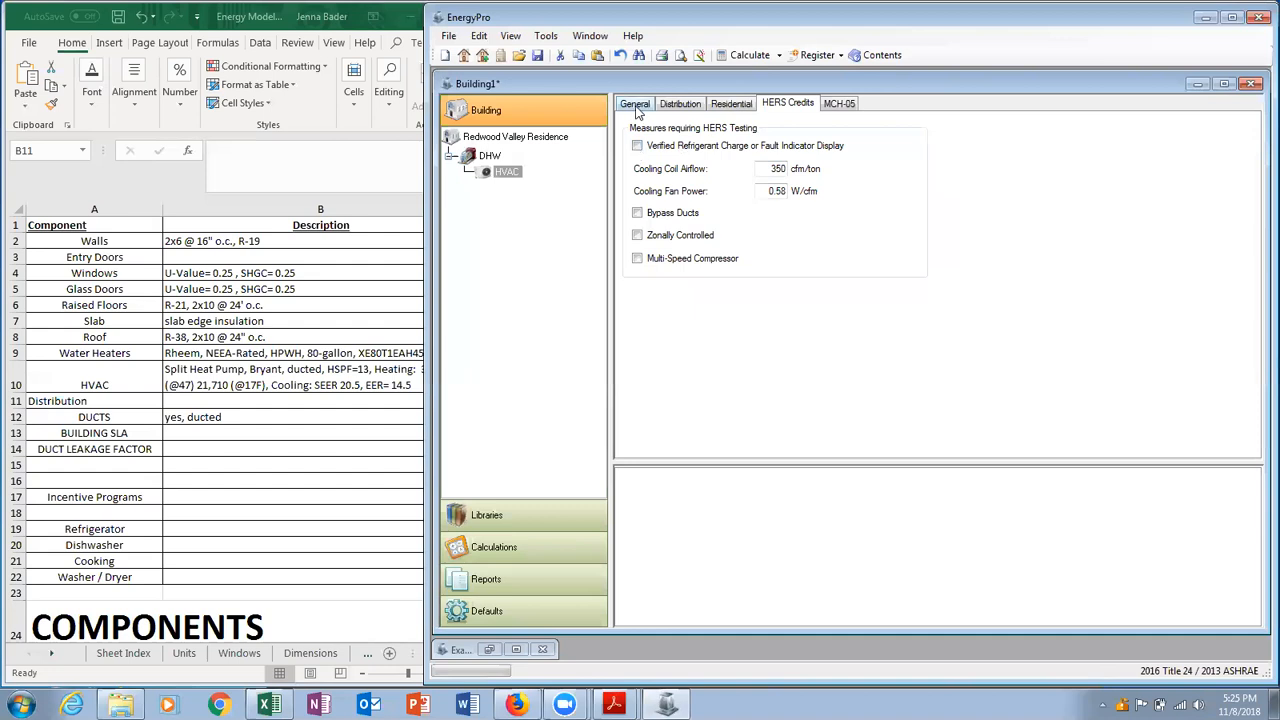
click(635, 106)
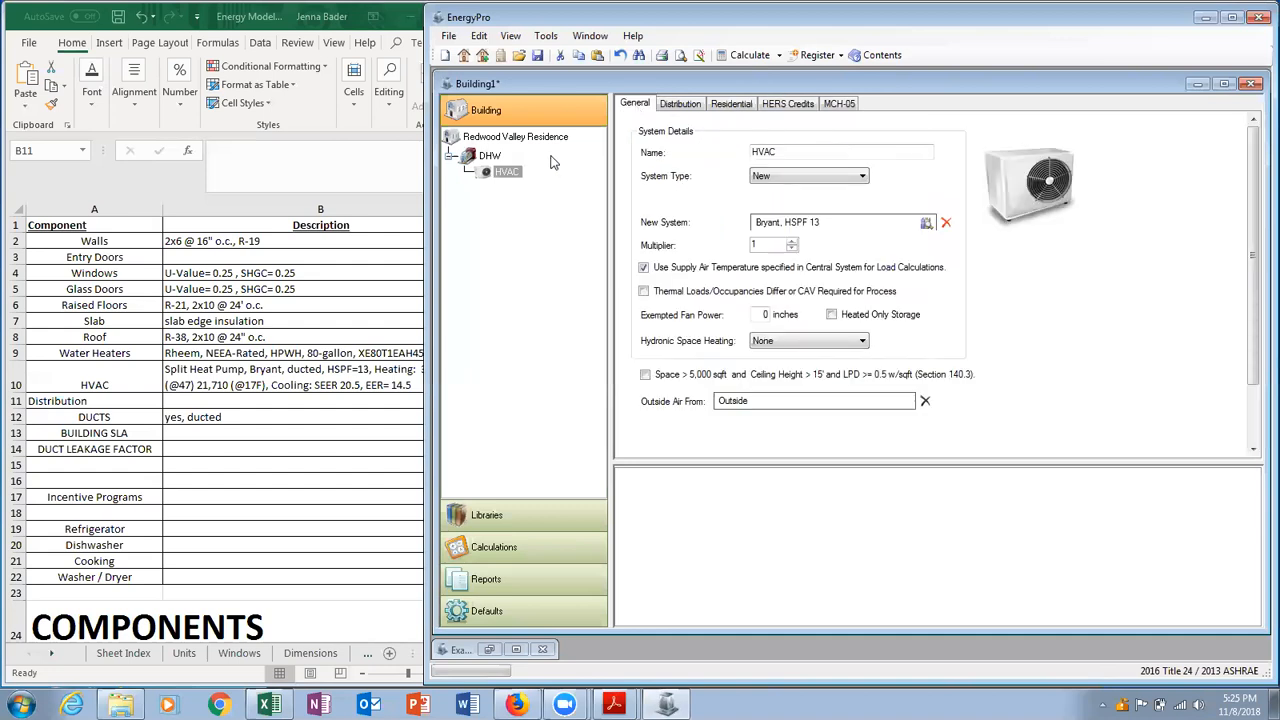
Switch to the Excel setup workbook, show the Floor Plan sheet and widen the window to reveal its wall, slab and roof columns.
click(505, 176)
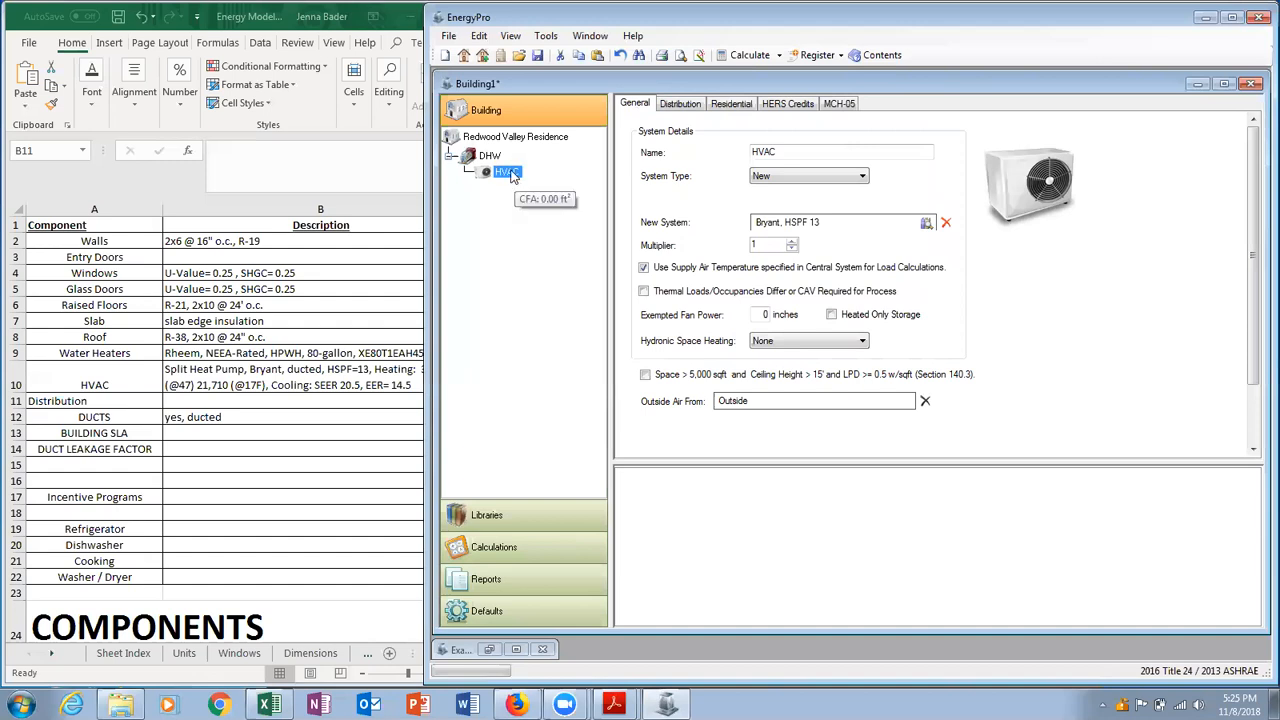
right_click(512, 175)
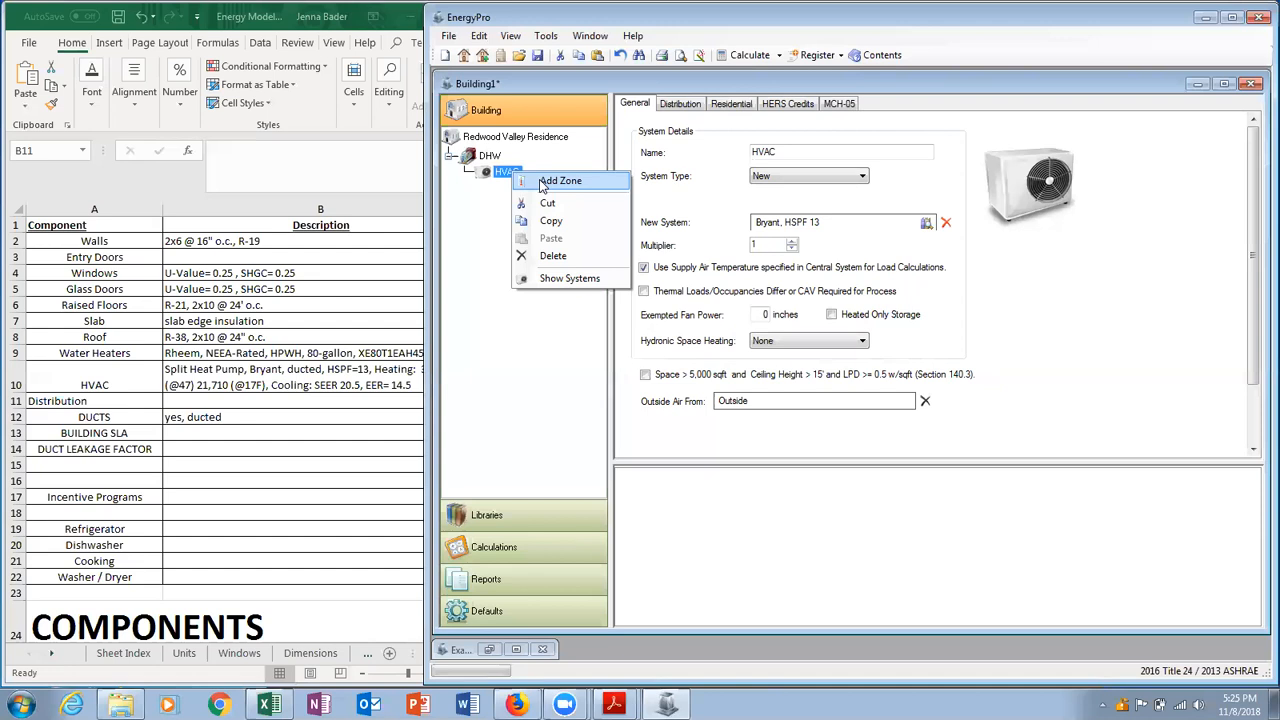
click(320, 467)
click(52, 652)
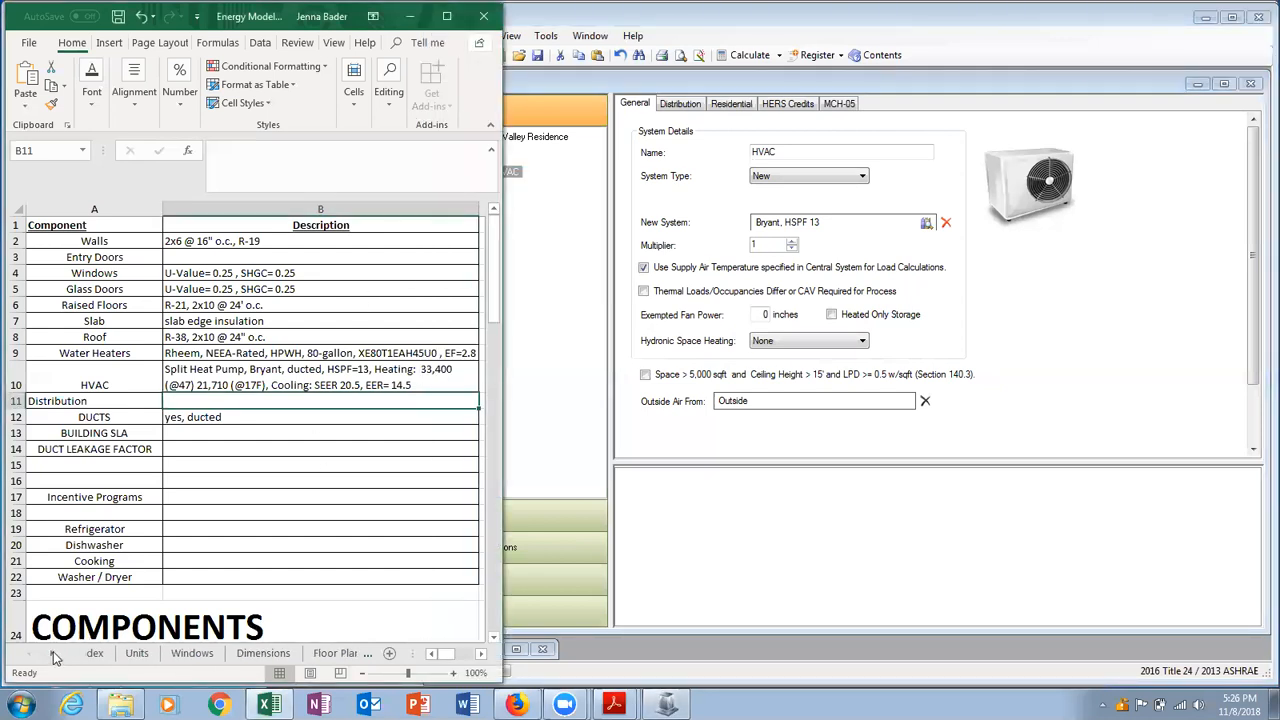
click(290, 653)
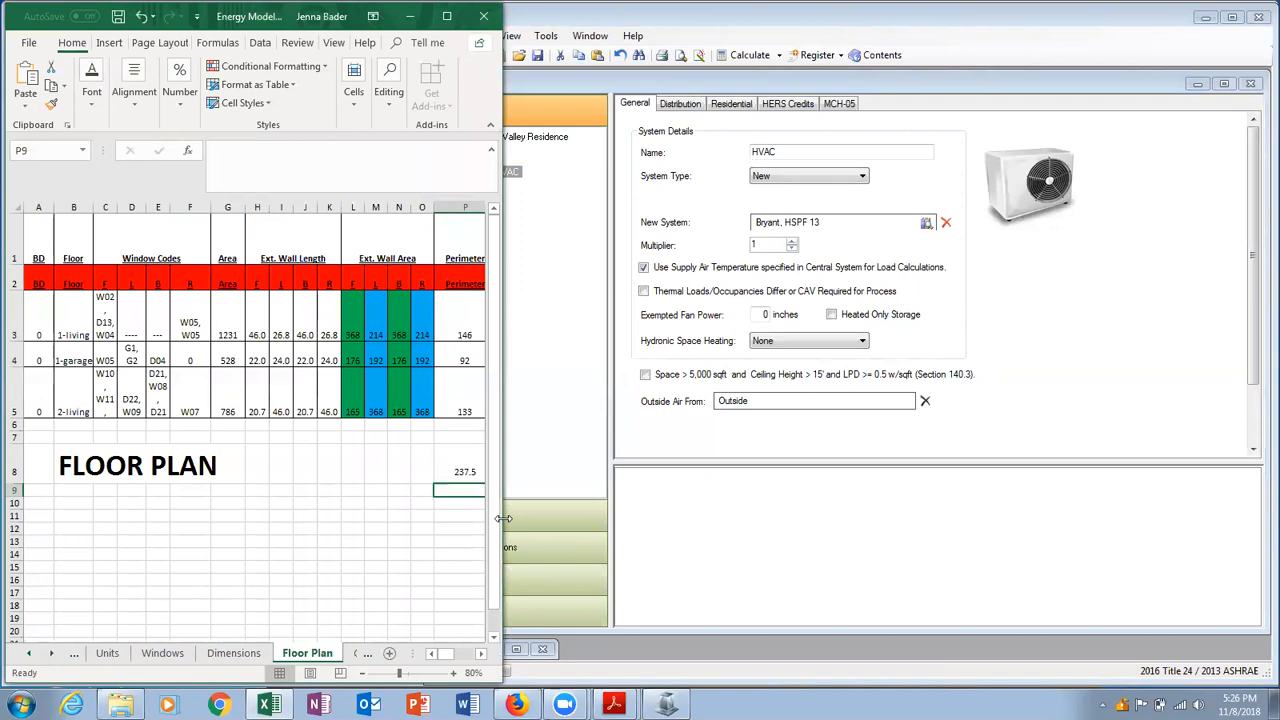
drag(503, 518, 847, 518)
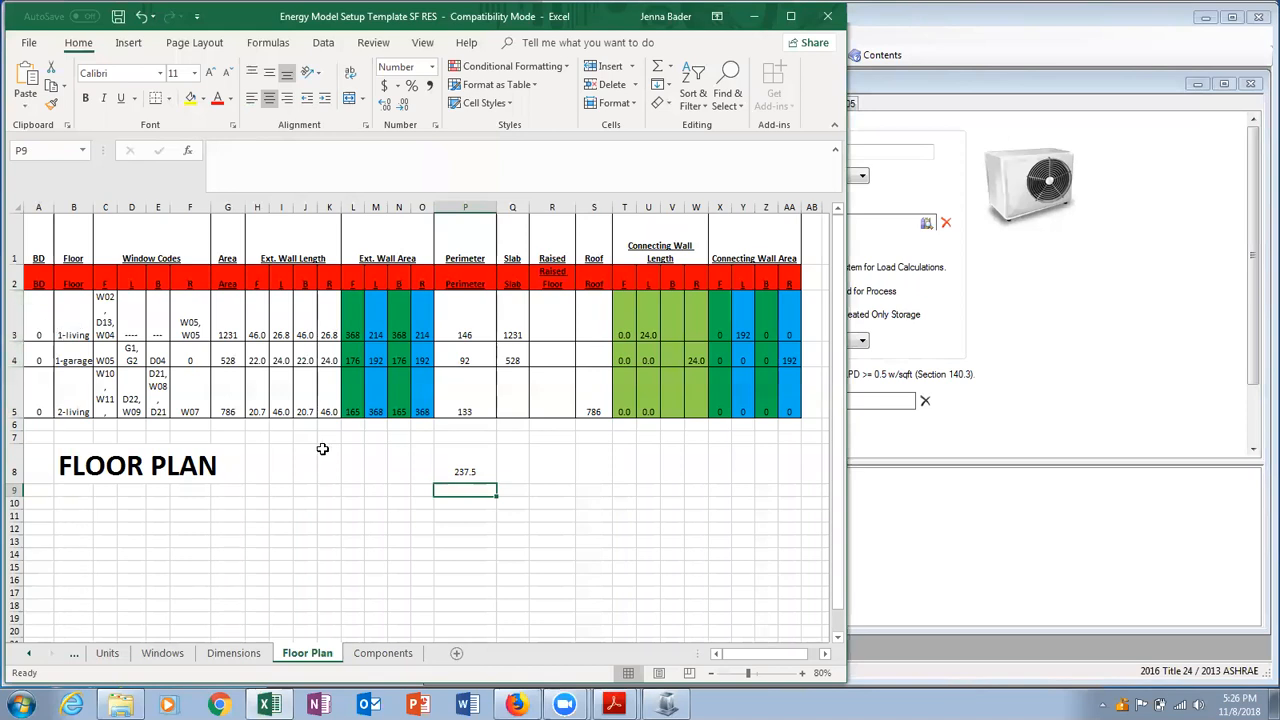
Back in EnergyPro, add a zone under the HVAC system and name it Floor 1-Living.
click(1029, 420)
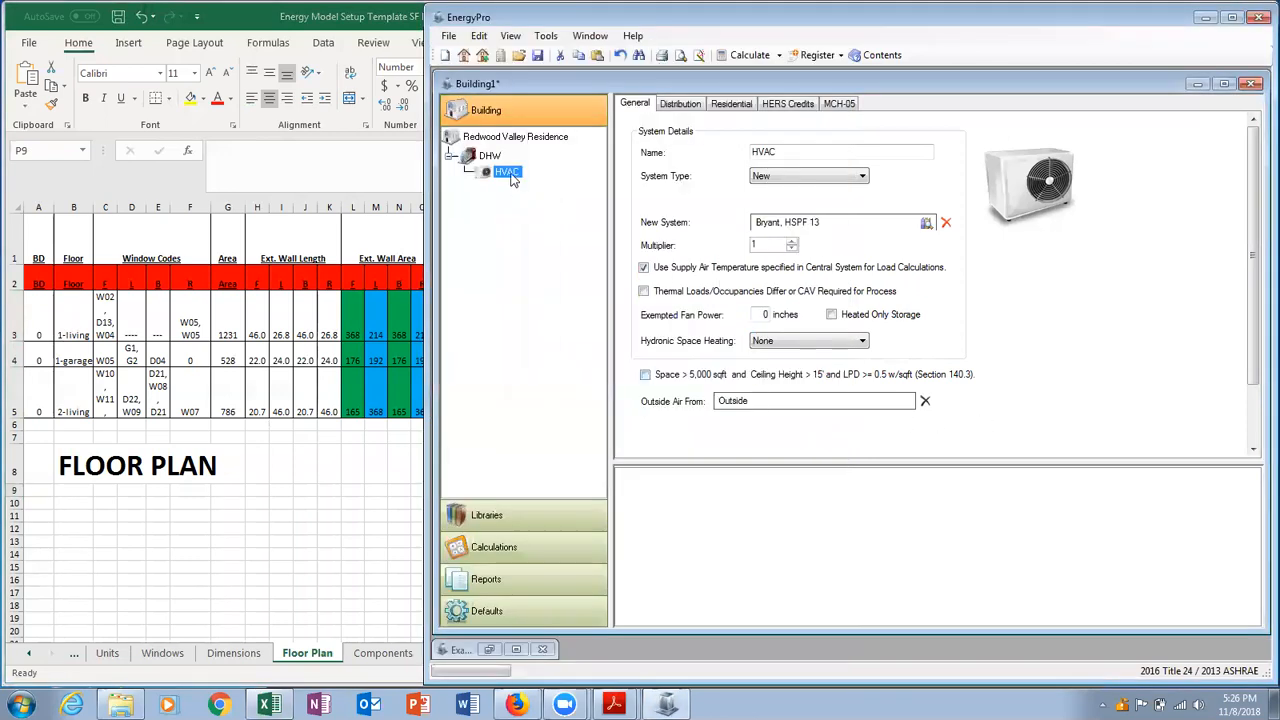
right_click(512, 179)
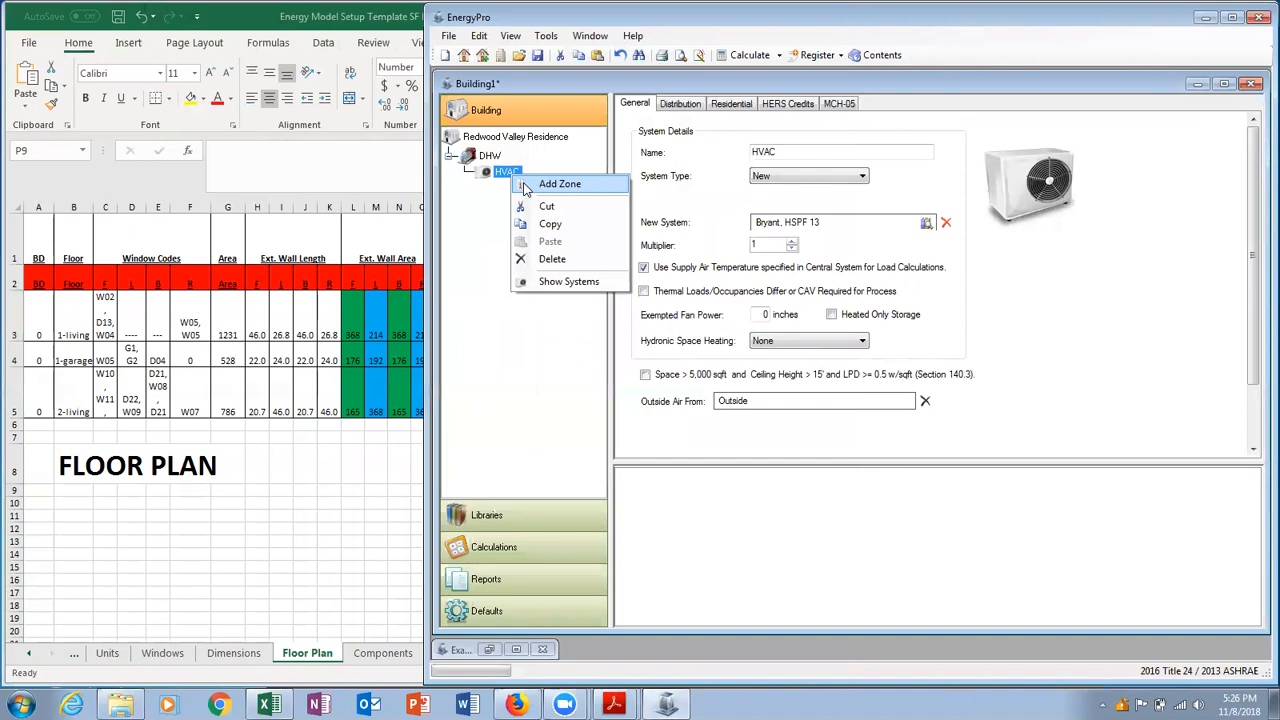
click(526, 186)
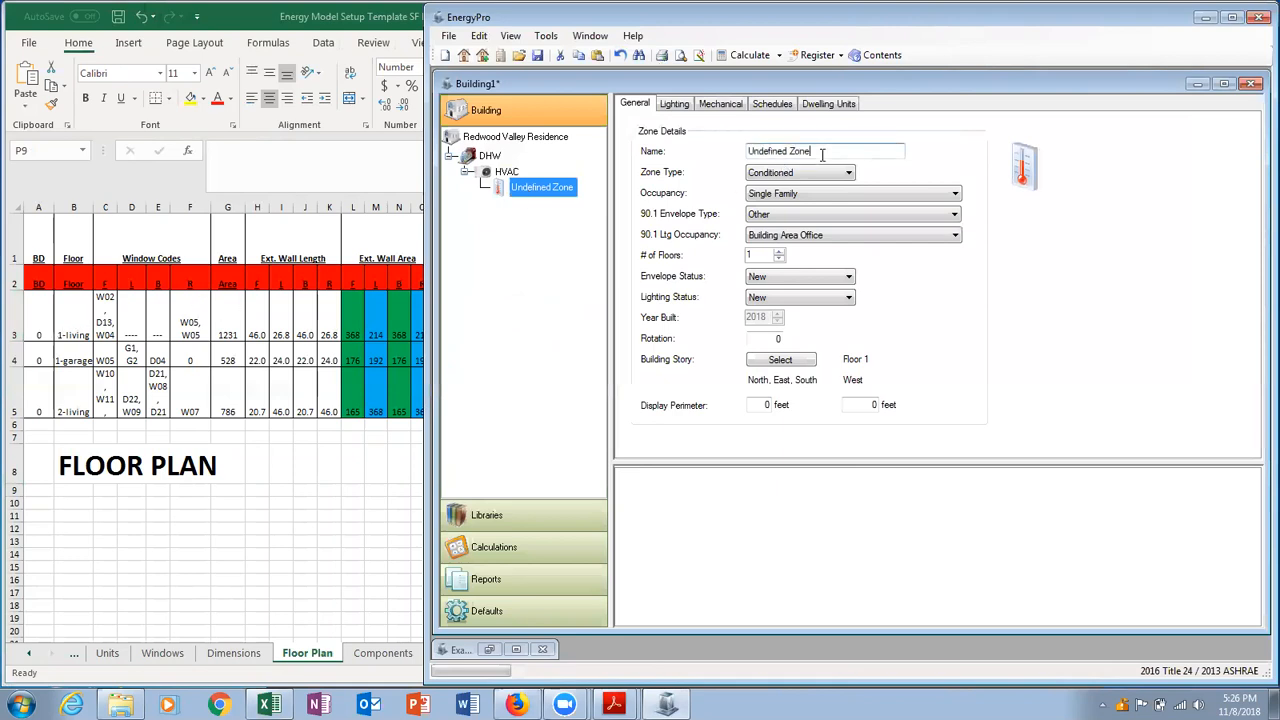
drag(893, 150, 716, 158)
text(Floo)
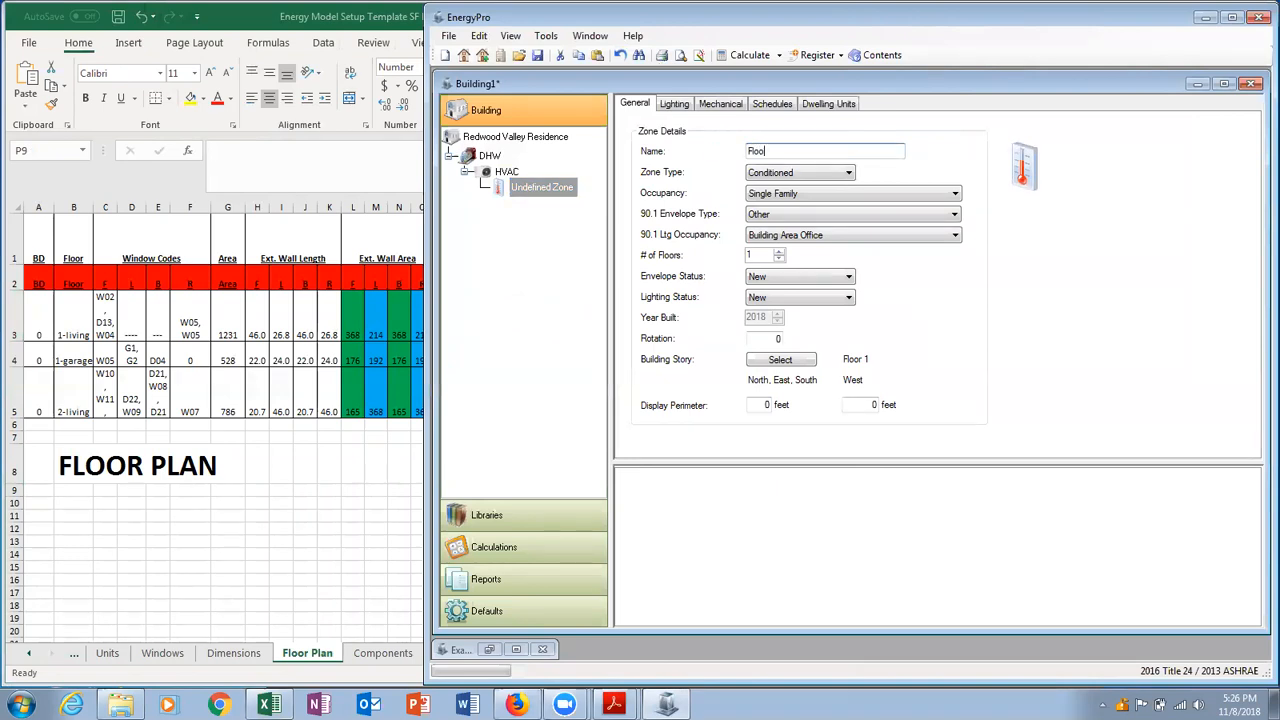
text(r 1-Living)
key(Tab)
Check the building story's ceiling height against the workbook's Floor Plan sheet and accept Floor 1 as the zone's story.
click(796, 364)
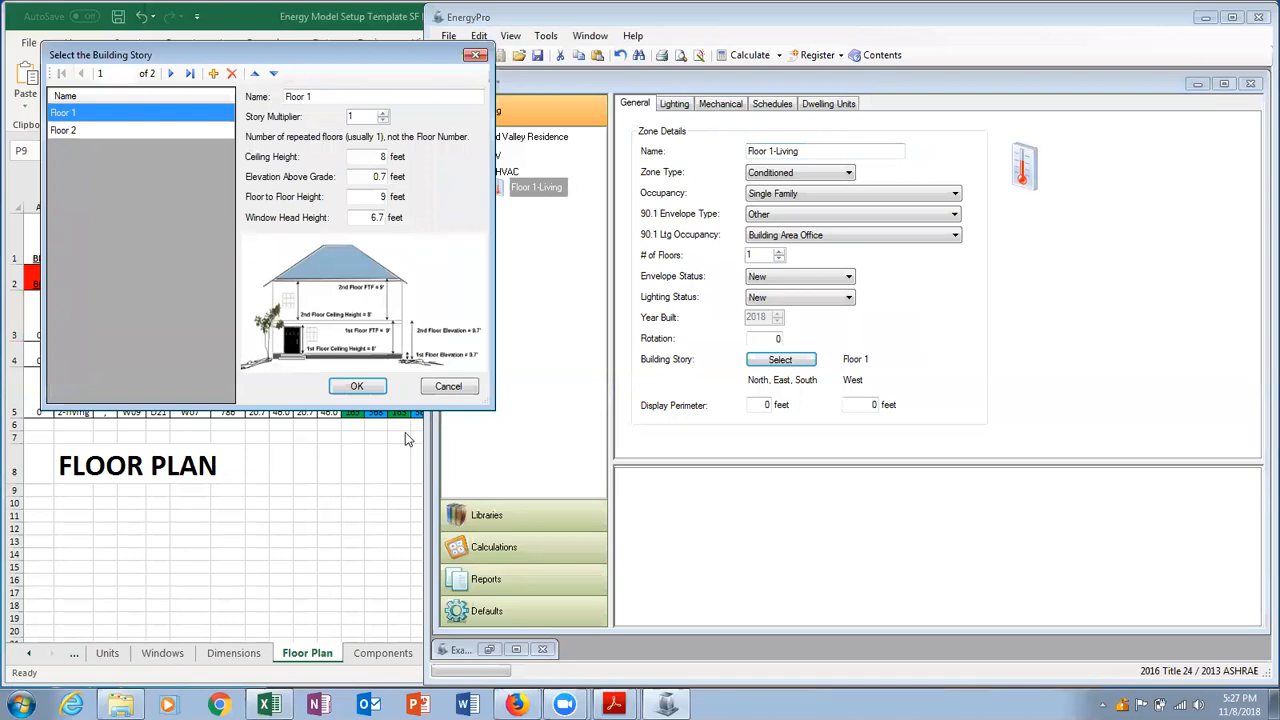
key(alt+Tab)
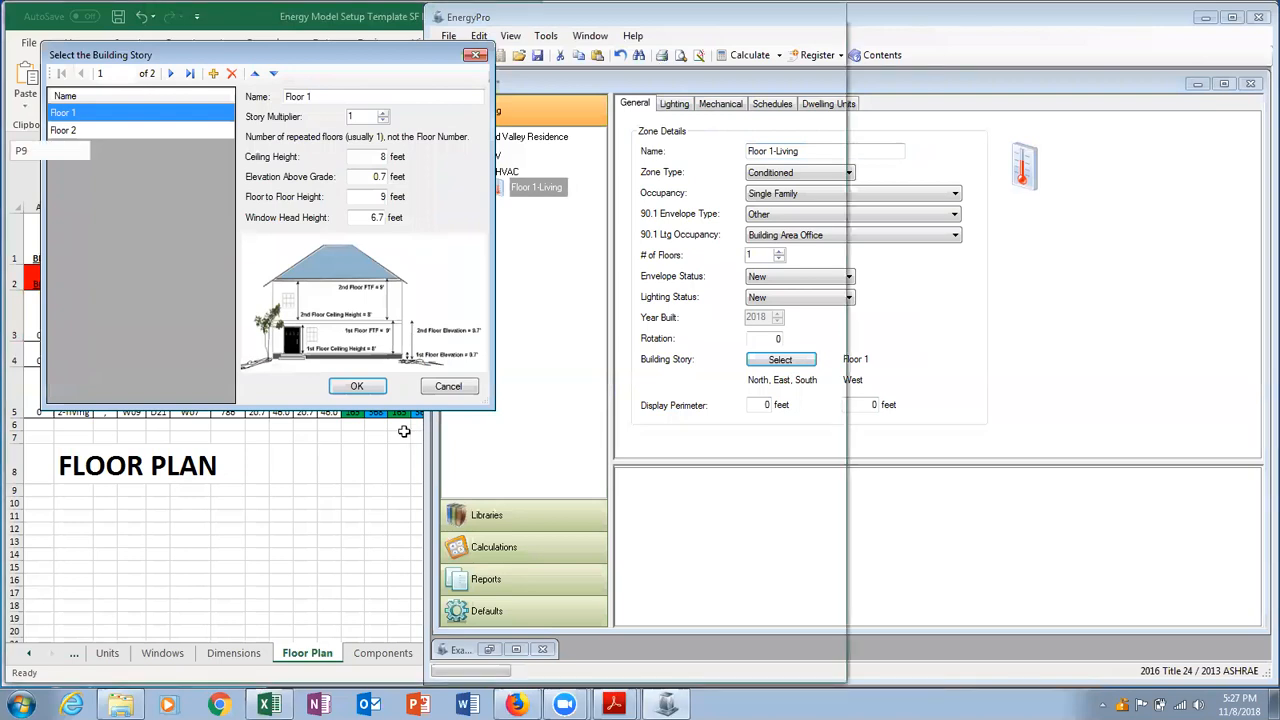
scroll(403, 431, right, 3)
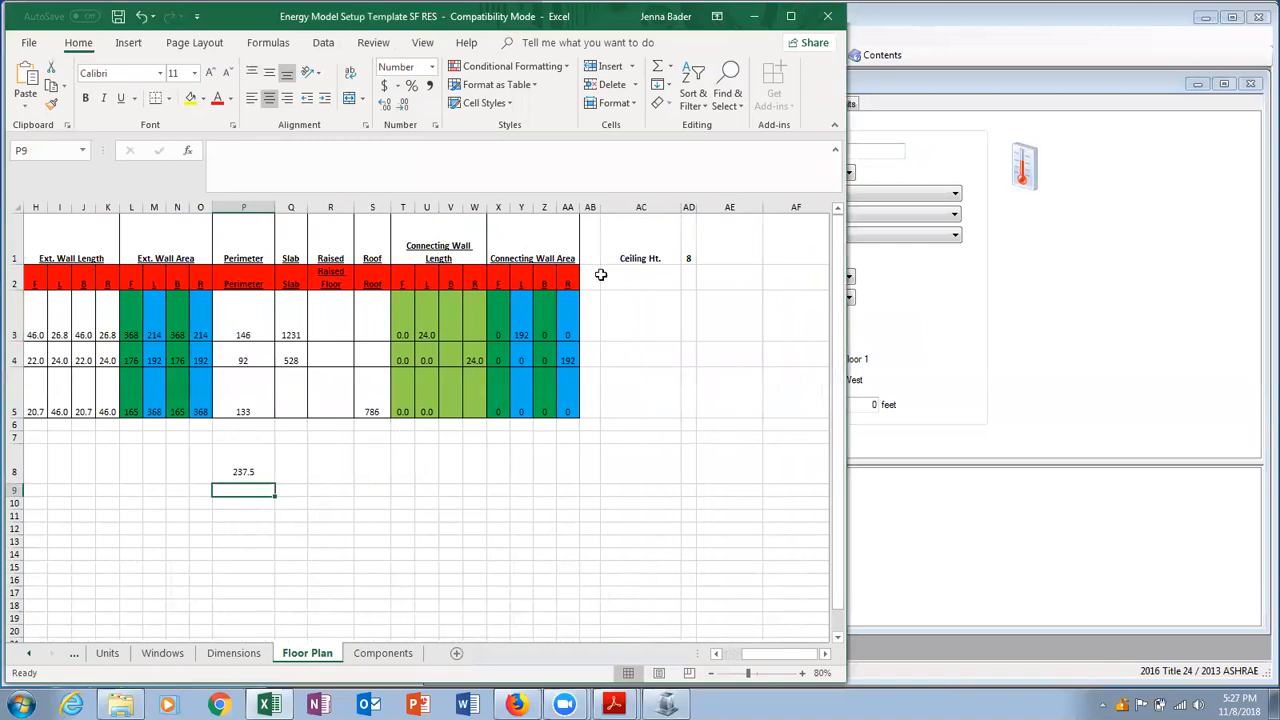
click(694, 248)
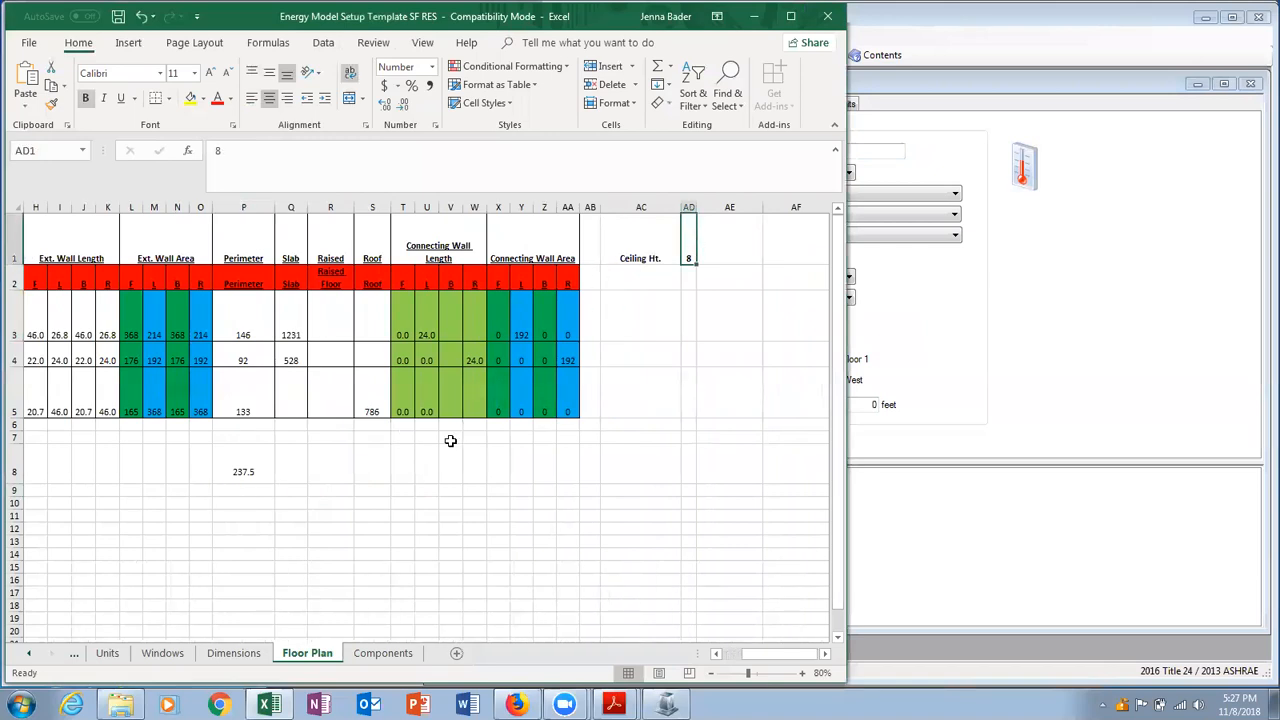
scroll(330, 541, left, 3)
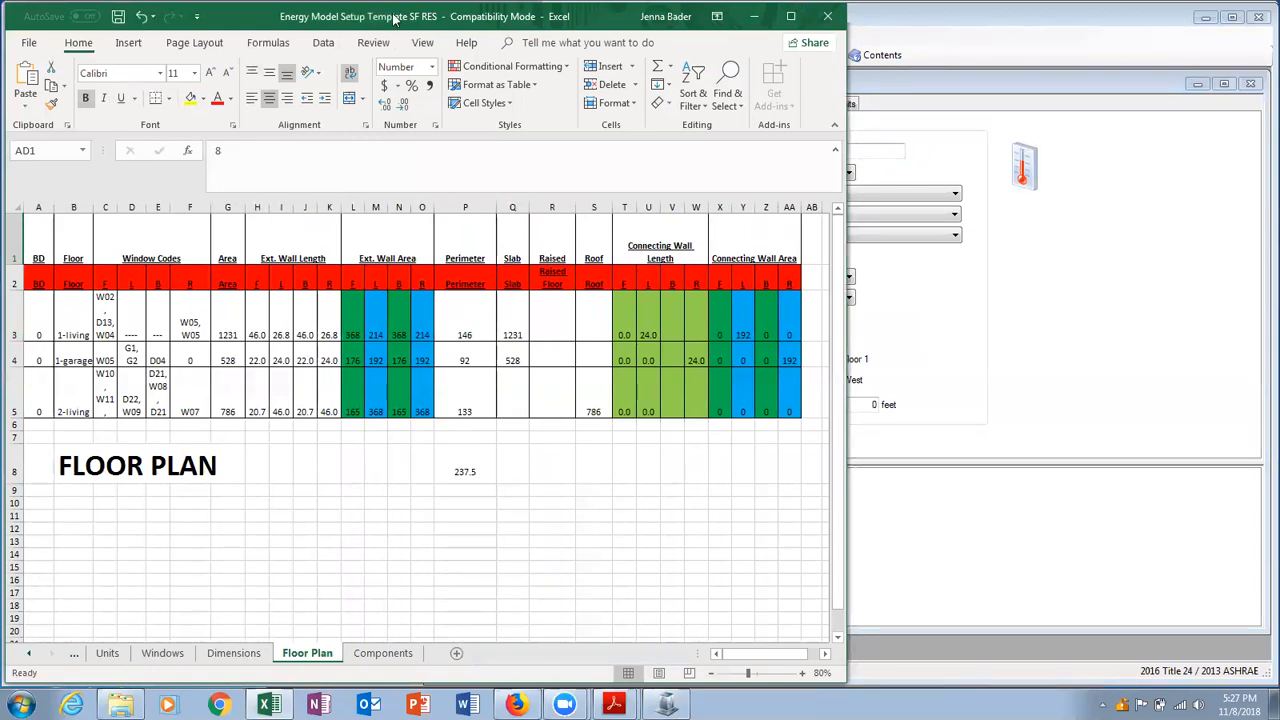
drag(393, 20, 394, 165)
click(345, 59)
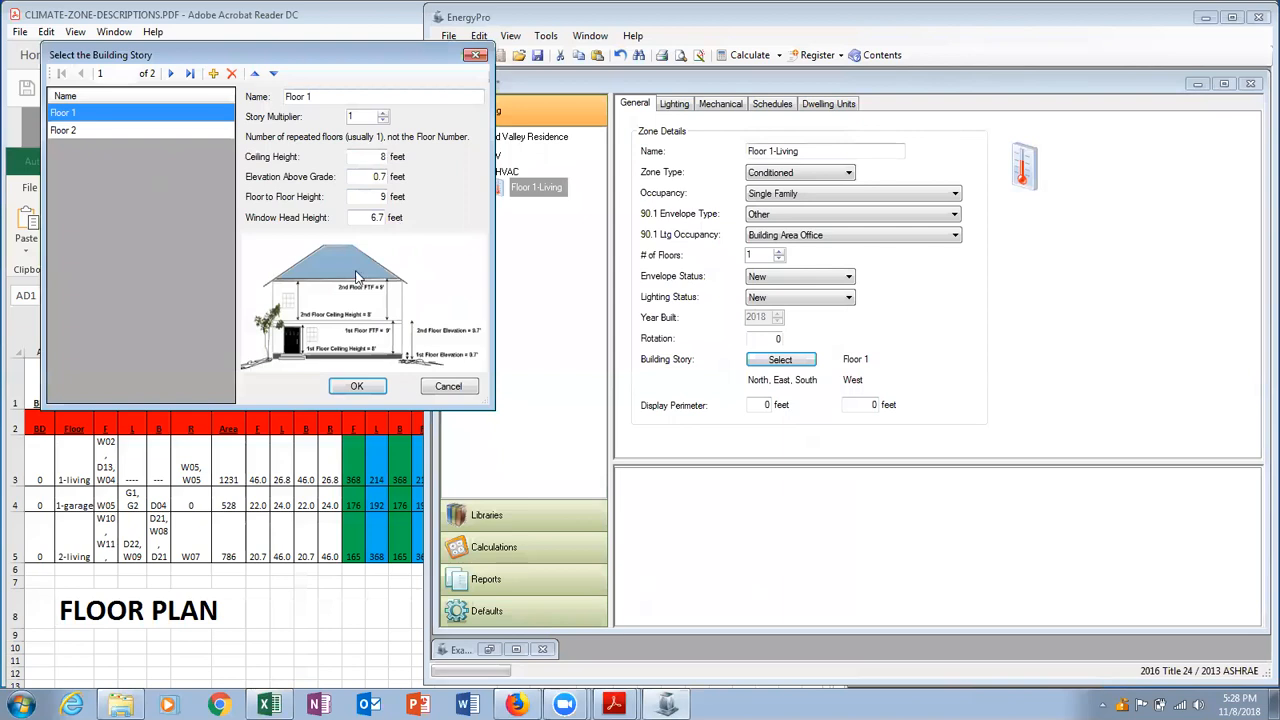
click(358, 387)
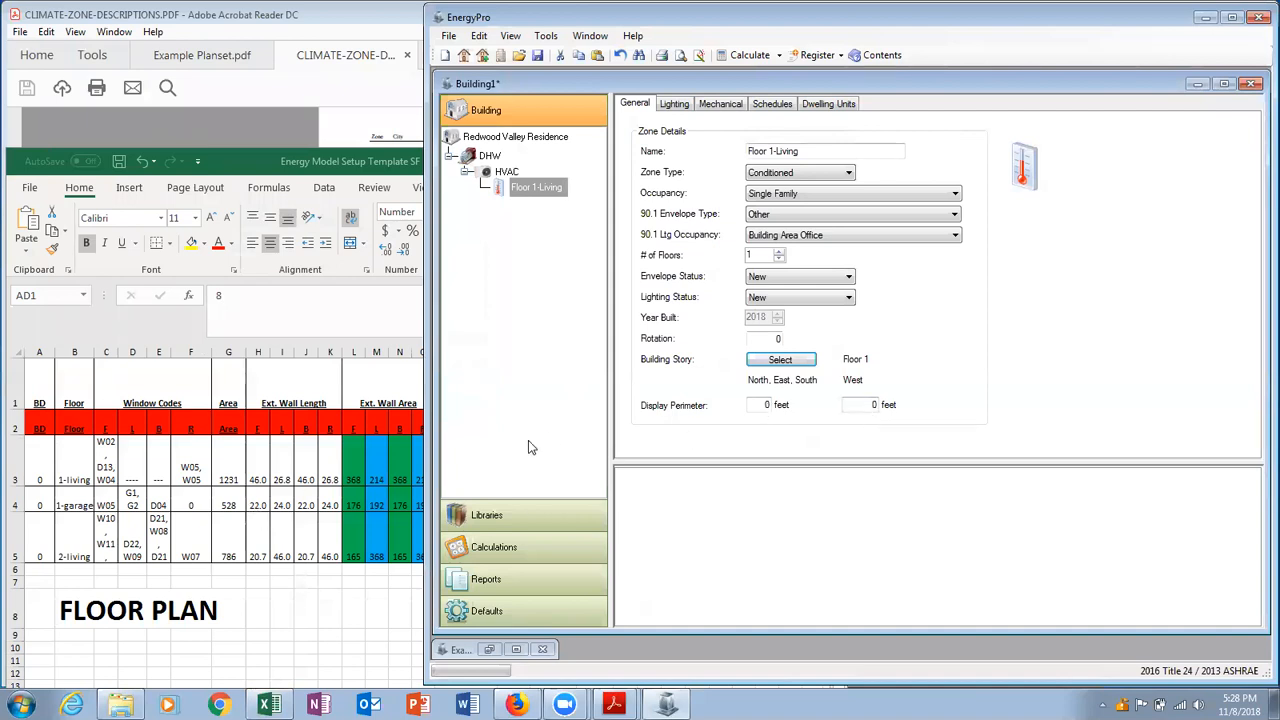
Look up the home's orientation on the workbook's Units sheet and return to the Floor Plan sheet.
click(261, 618)
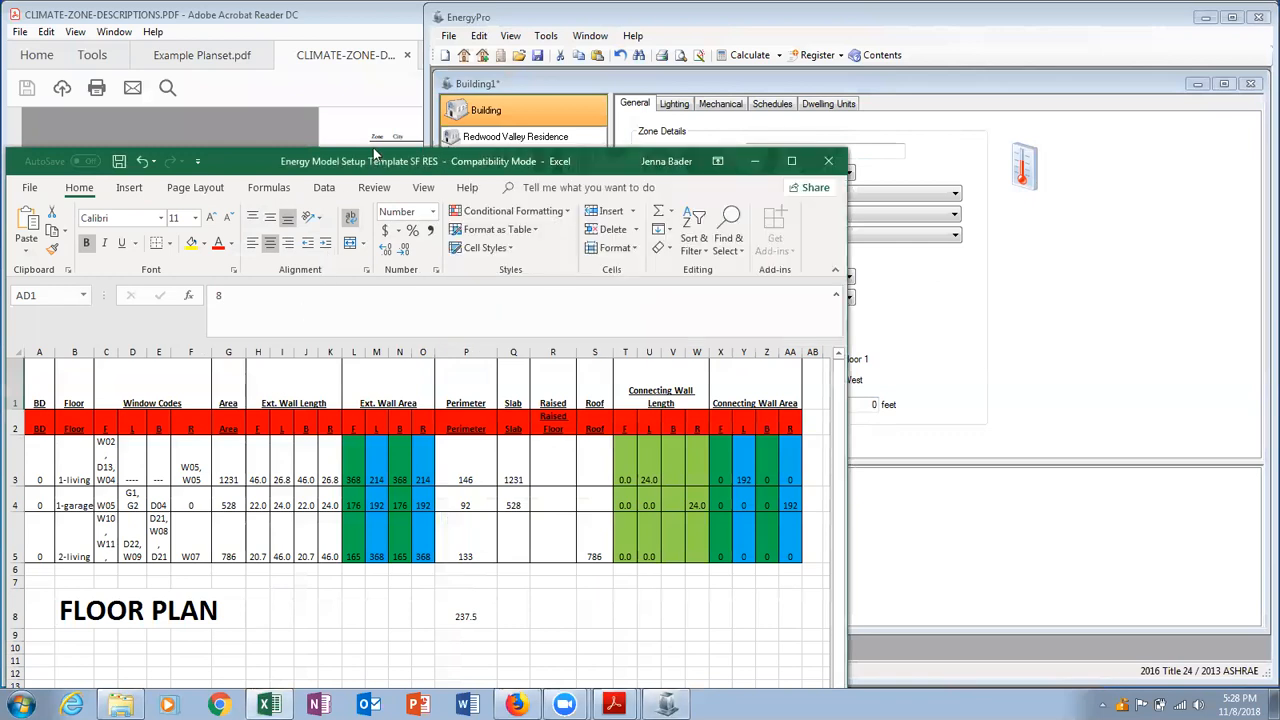
drag(385, 157, 386, 18)
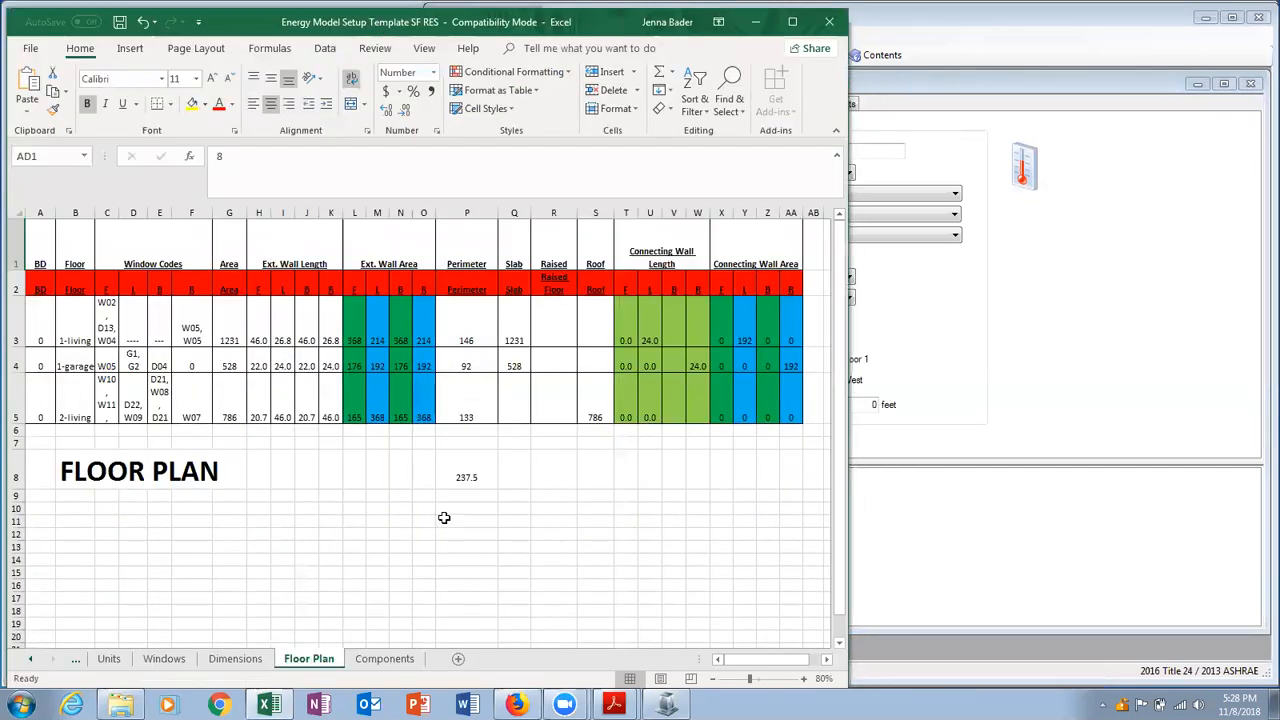
click(174, 662)
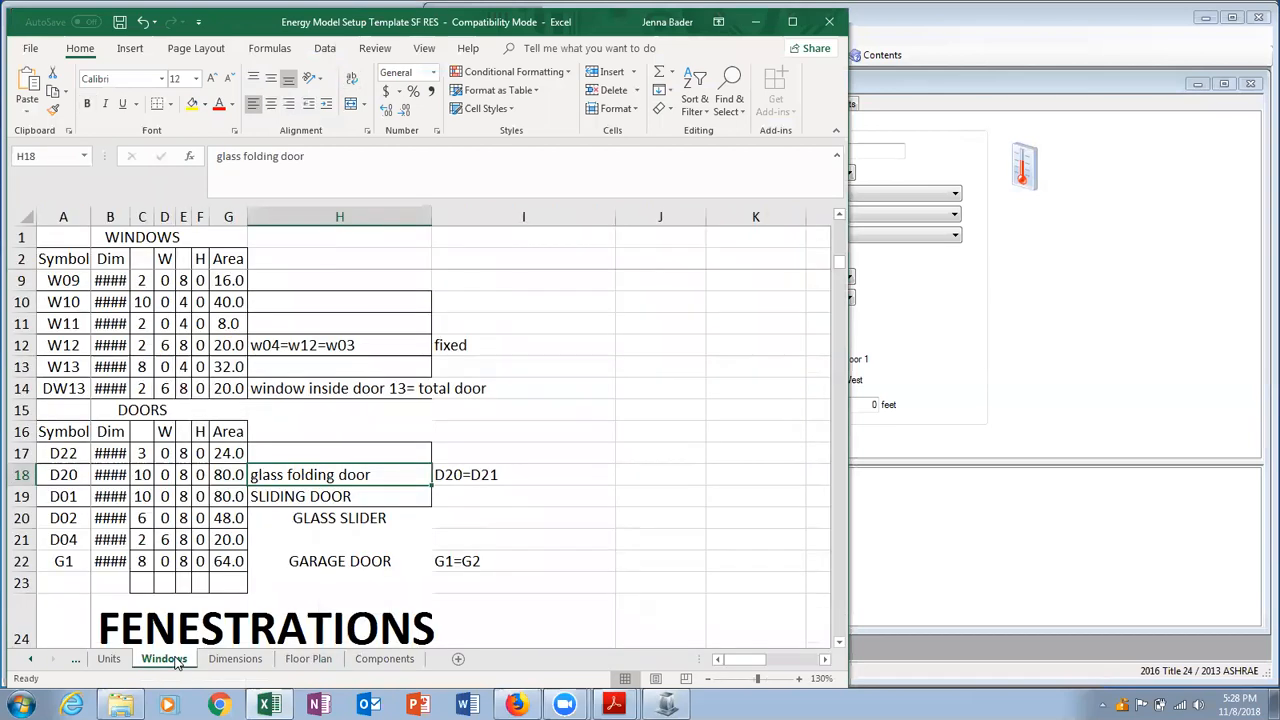
click(112, 659)
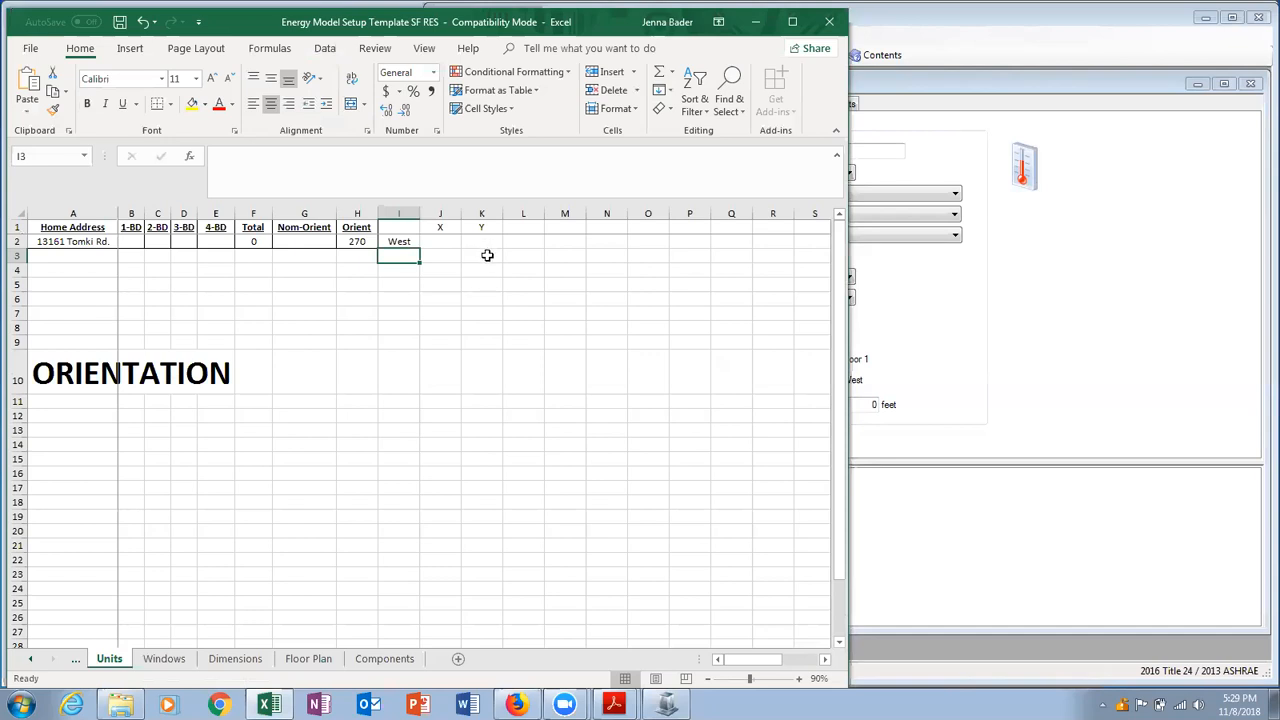
click(310, 659)
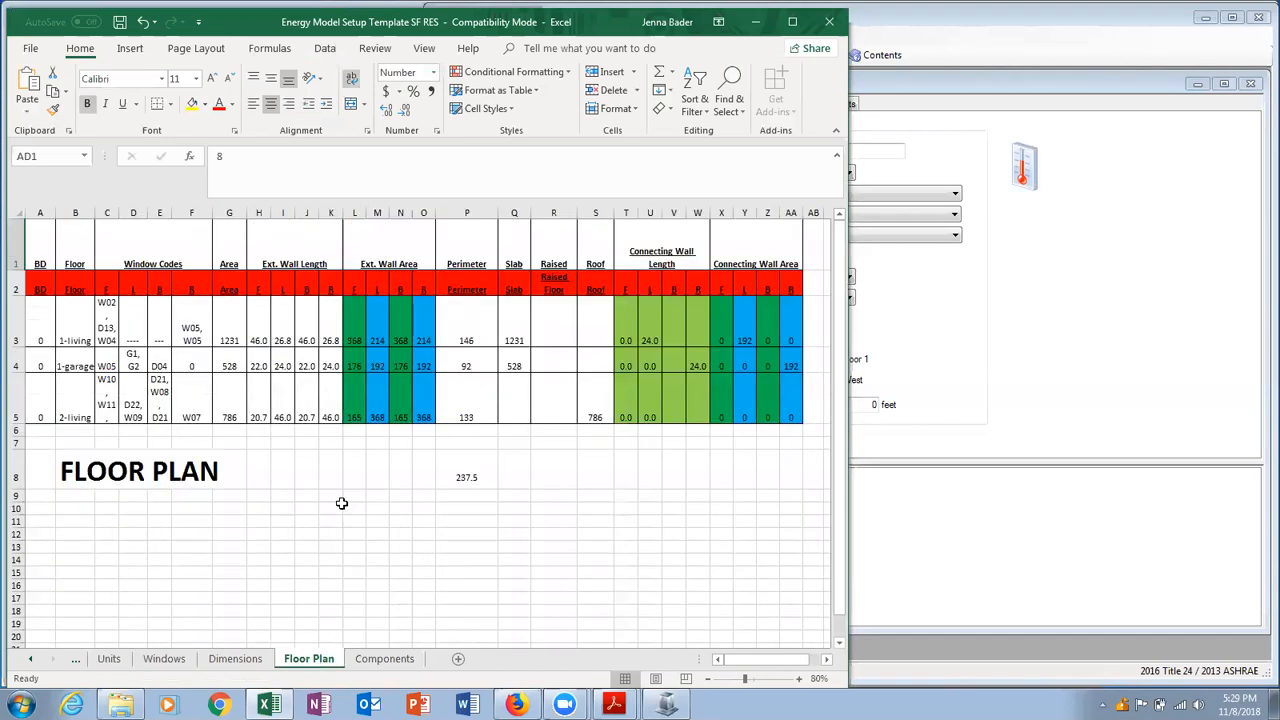
Label cells H9 to K9 on the Floor Plan sheet West, North, East and South, beneath the exterior wall length columns.
click(258, 494)
text(West)
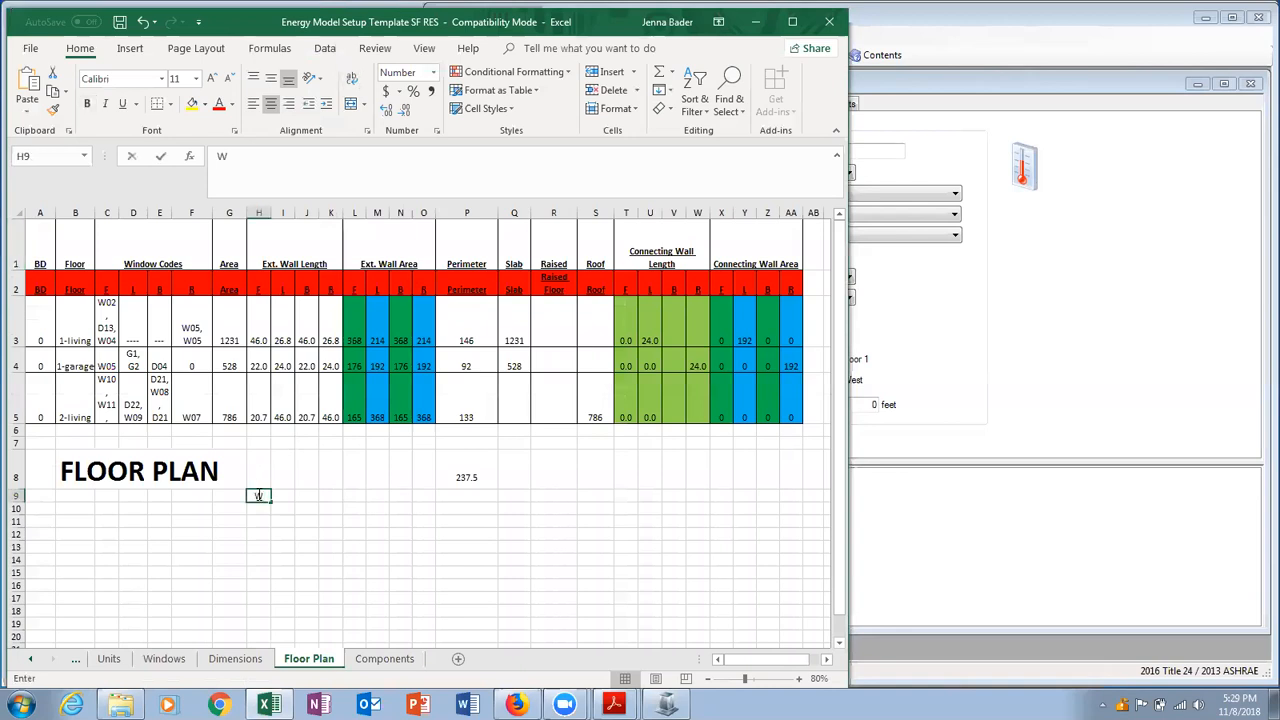
click(305, 496)
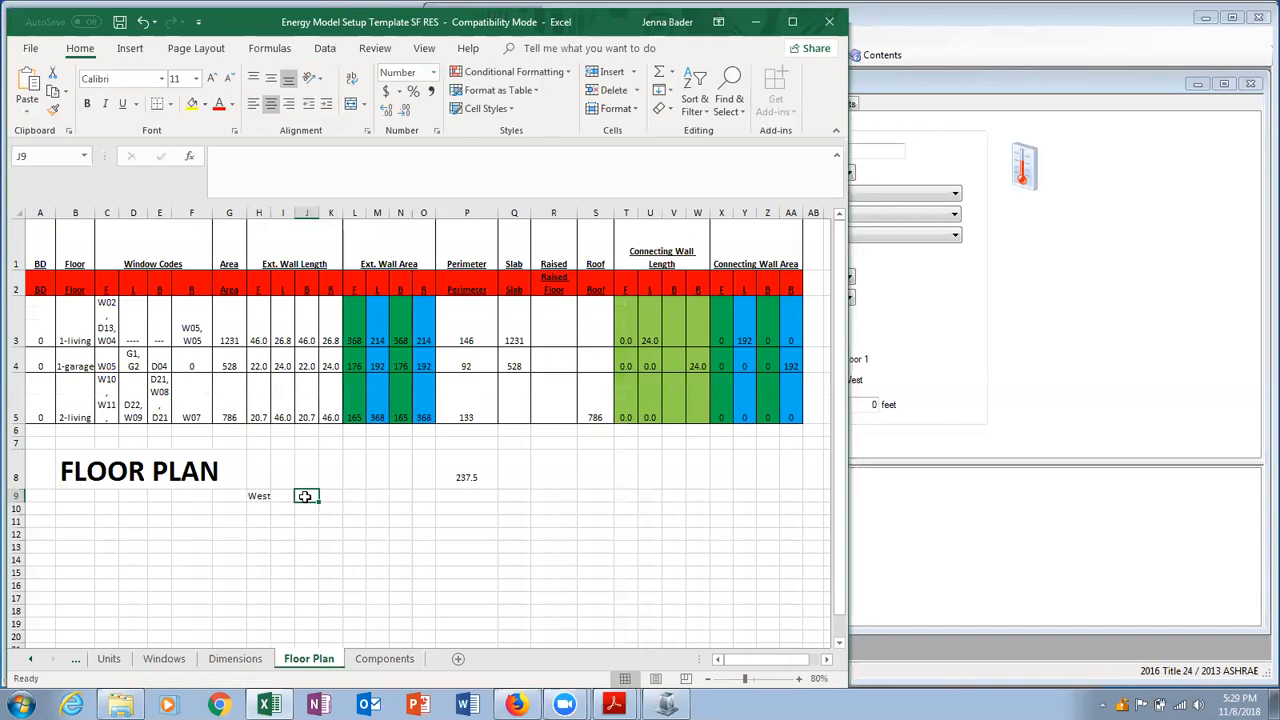
text(East)
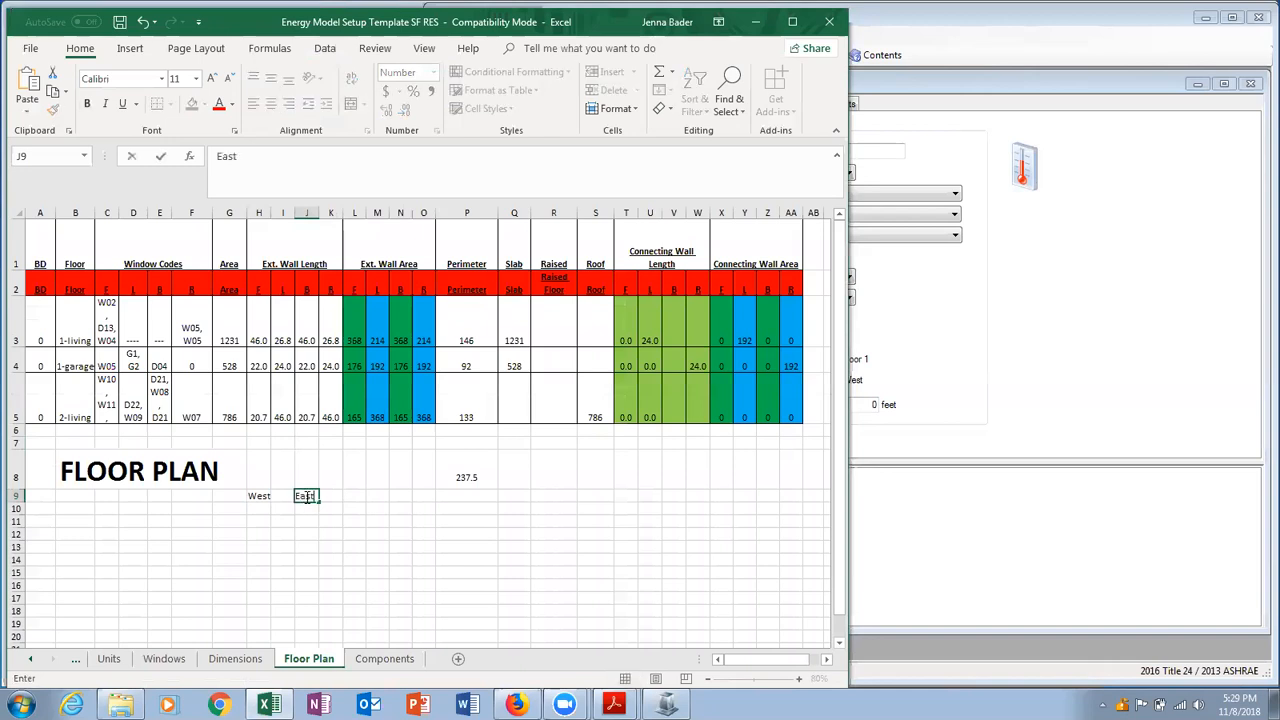
click(288, 496)
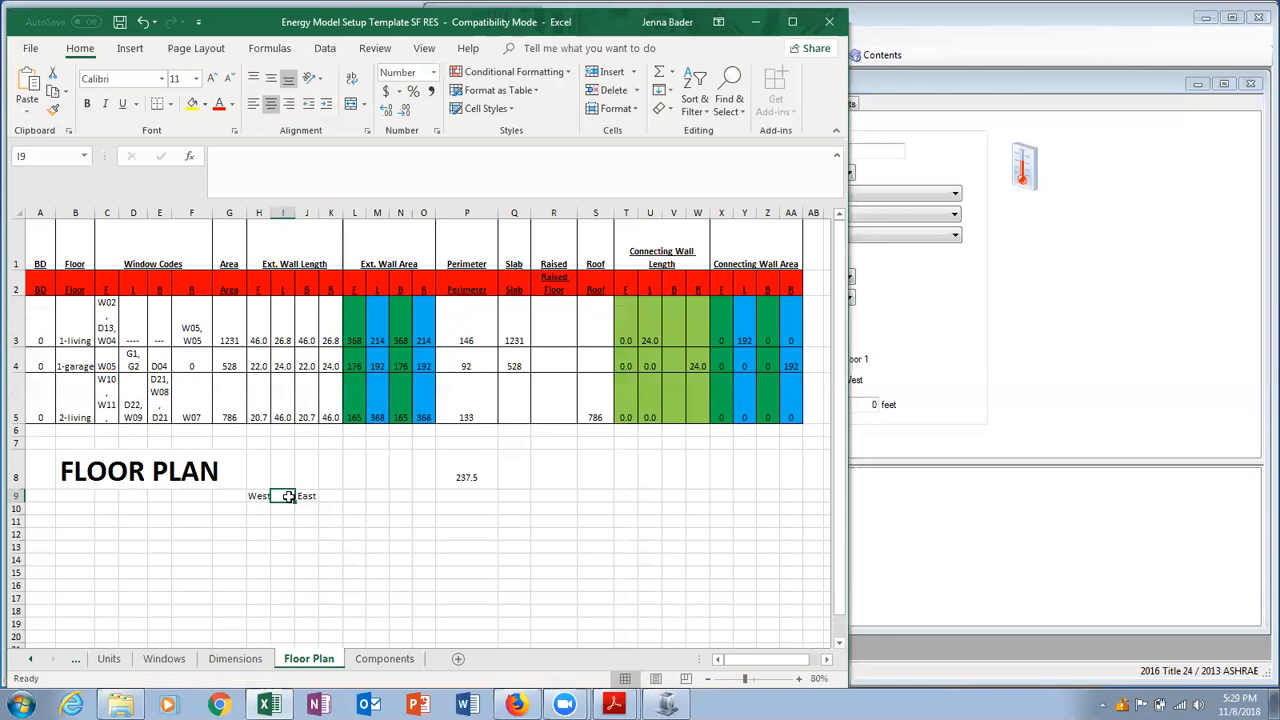
text(North)
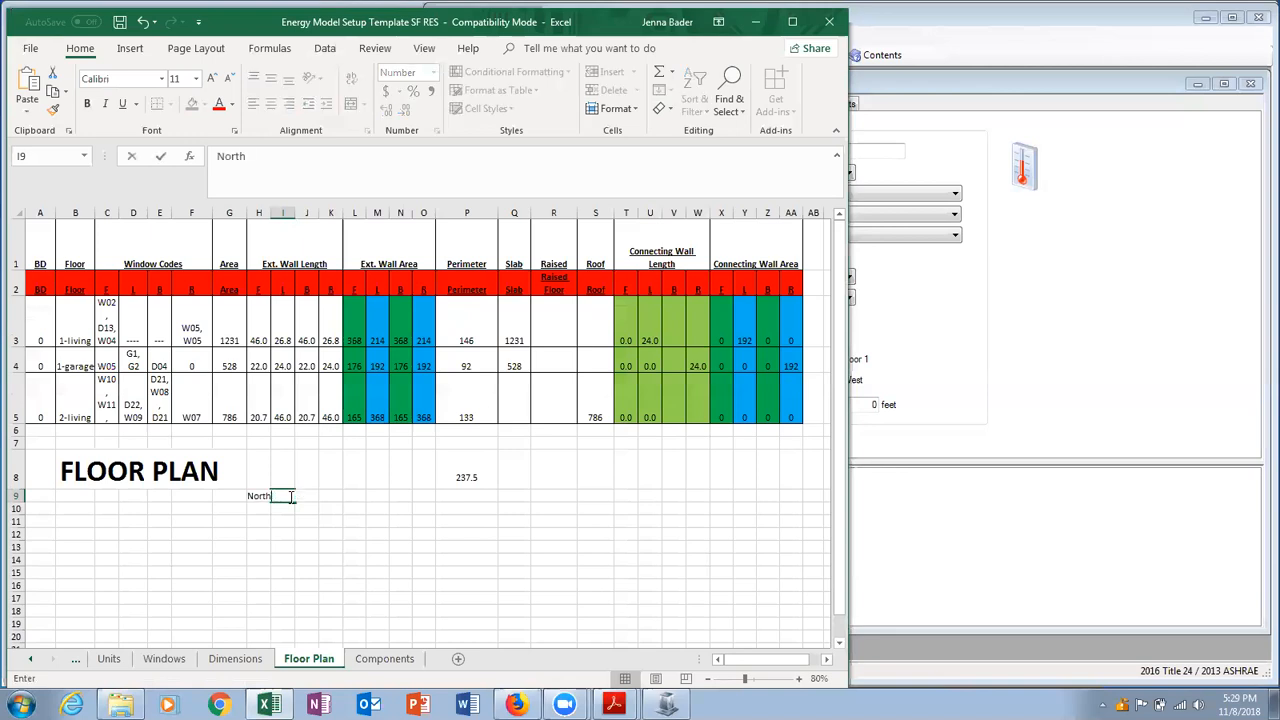
key(Return)
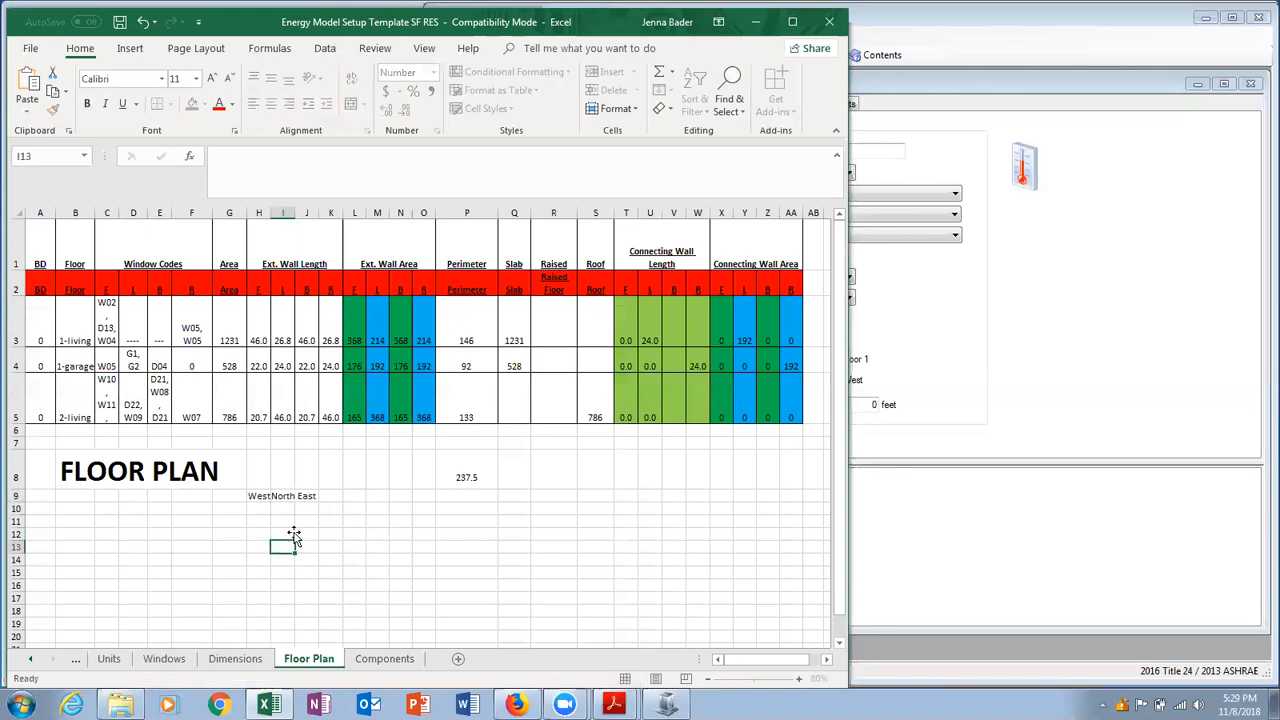
click(336, 494)
text(South)
click(346, 536)
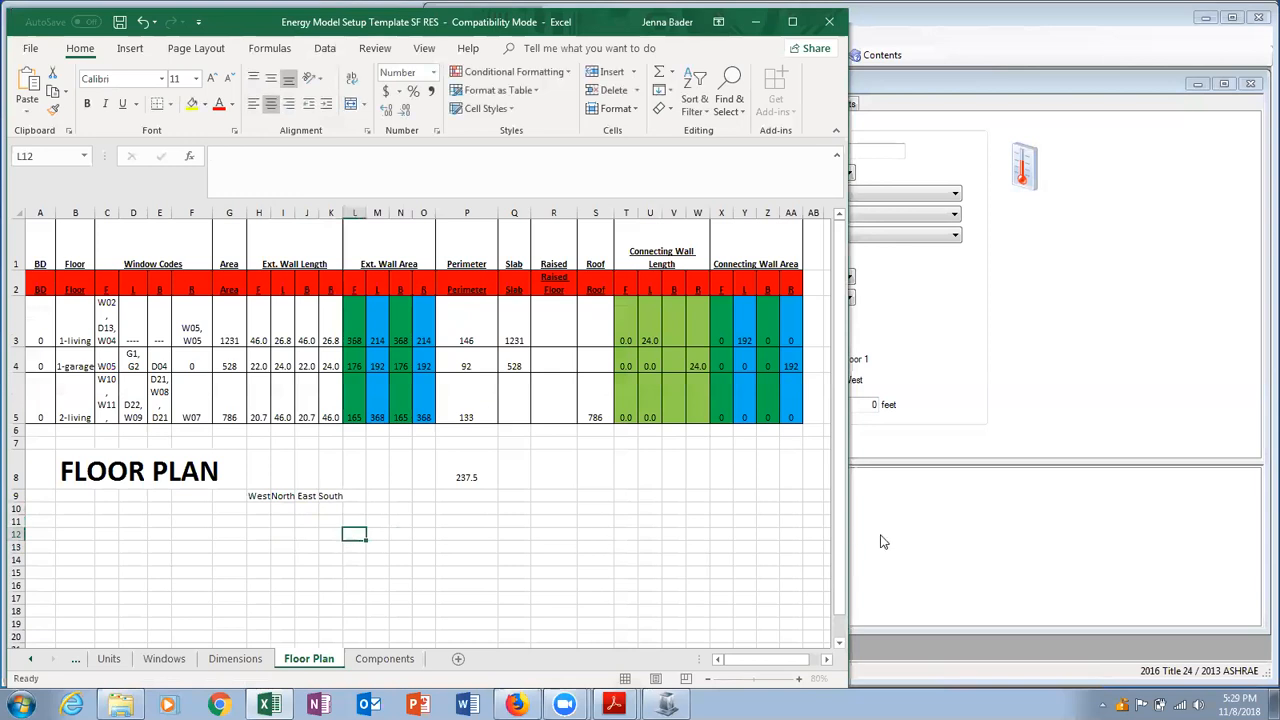
In EnergyPro, set the Floor 1-Living zone's West display perimeter to 46 feet.
click(612, 704)
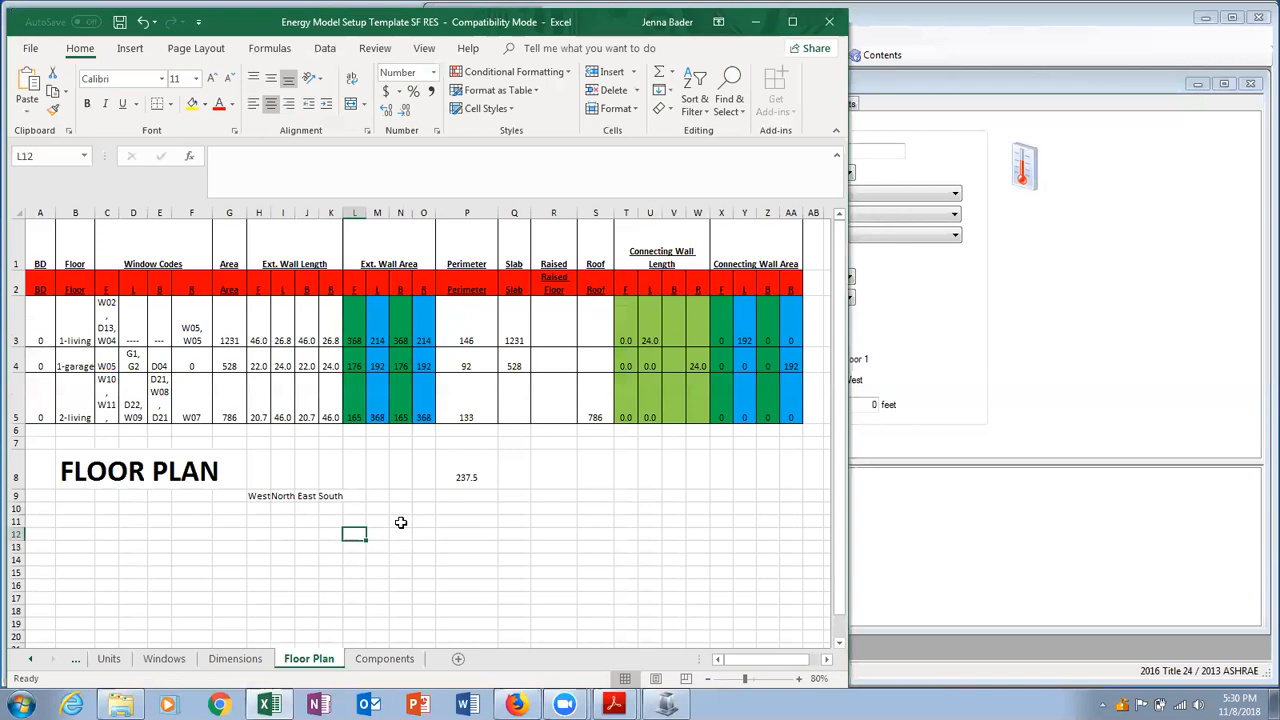
click(900, 500)
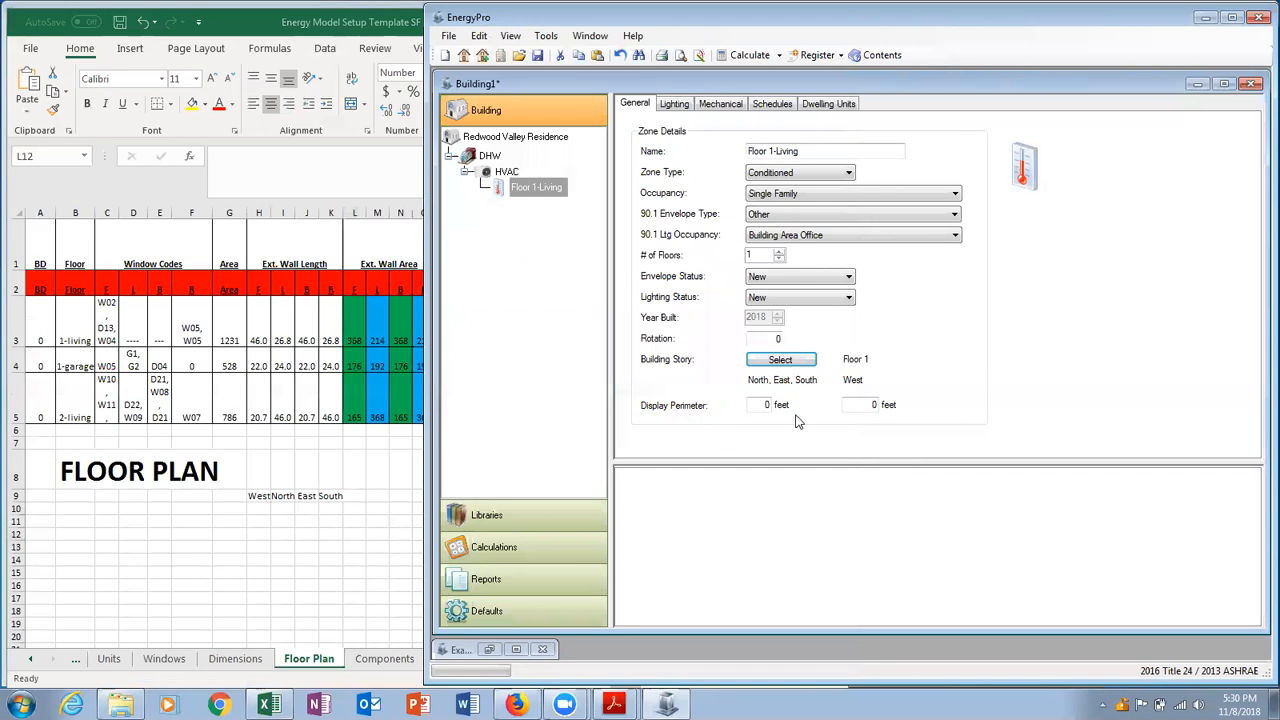
click(851, 407)
text(46)
In cell P10 of the workbook's Floor Plan sheet, subtract the 1-living front wall length H3 from the perimeter P3.
click(392, 473)
click(447, 508)
text(=)
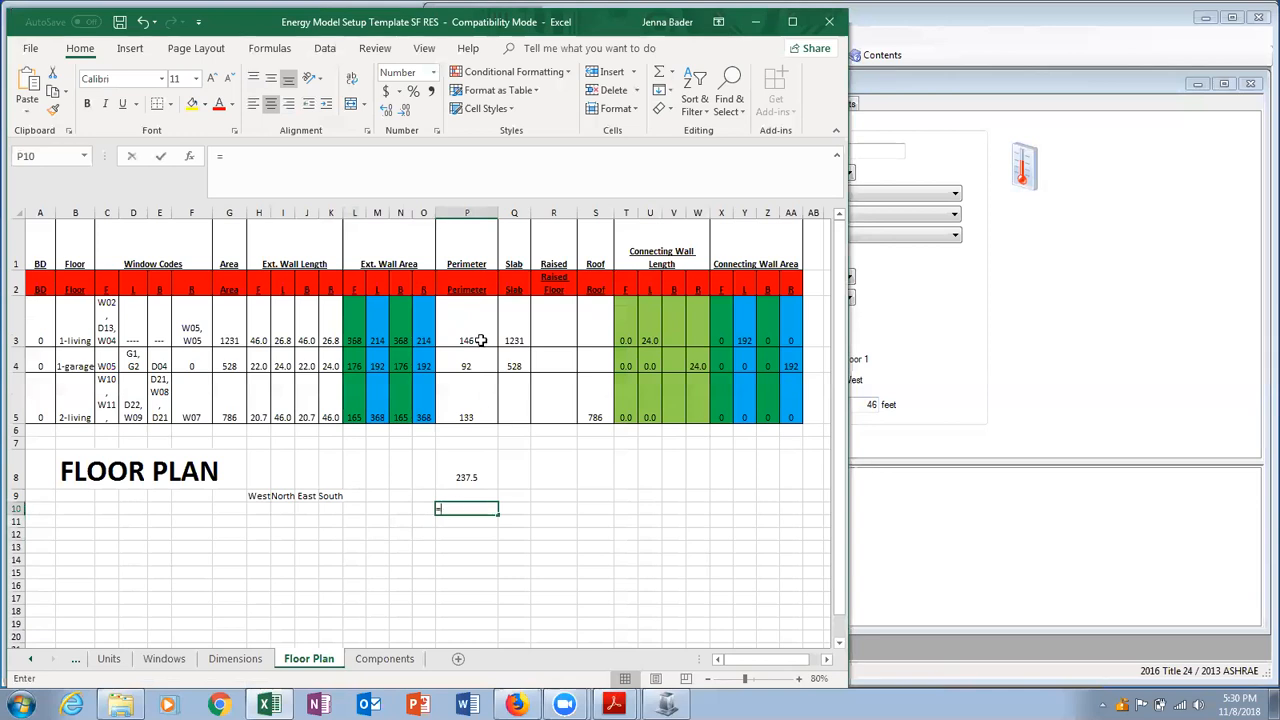
click(480, 341)
text(-)
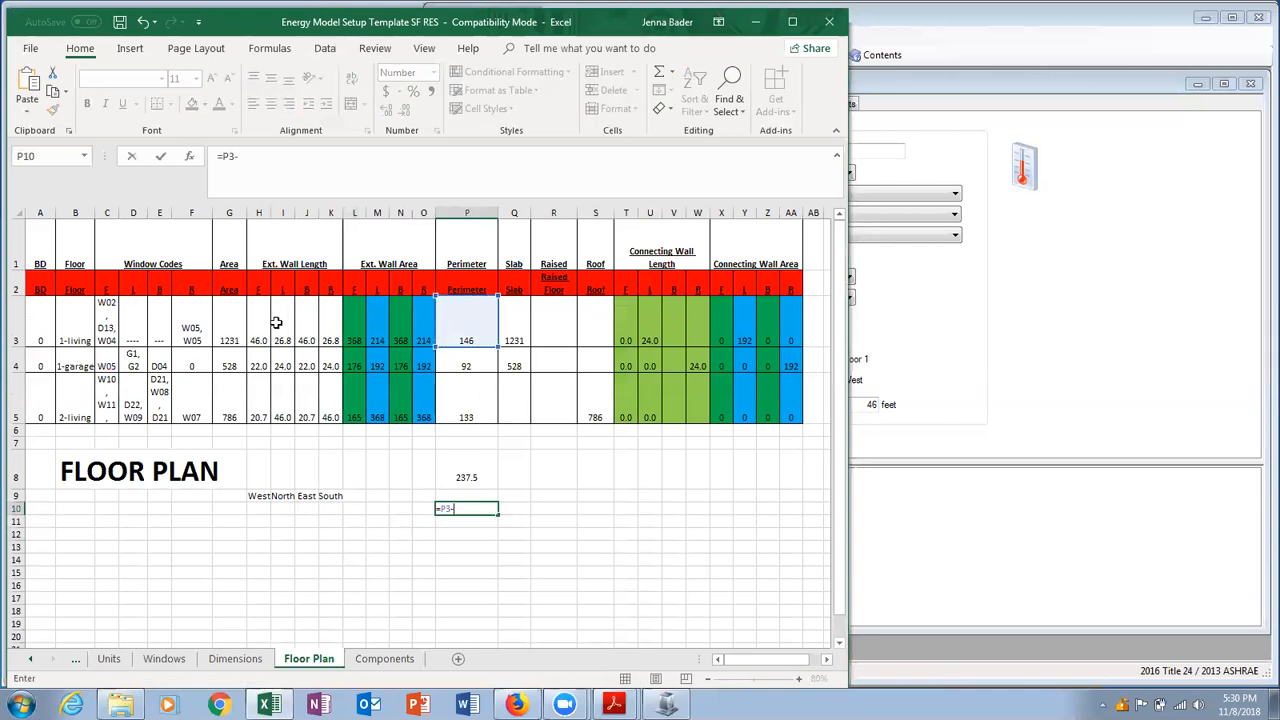
click(262, 322)
key(Return)
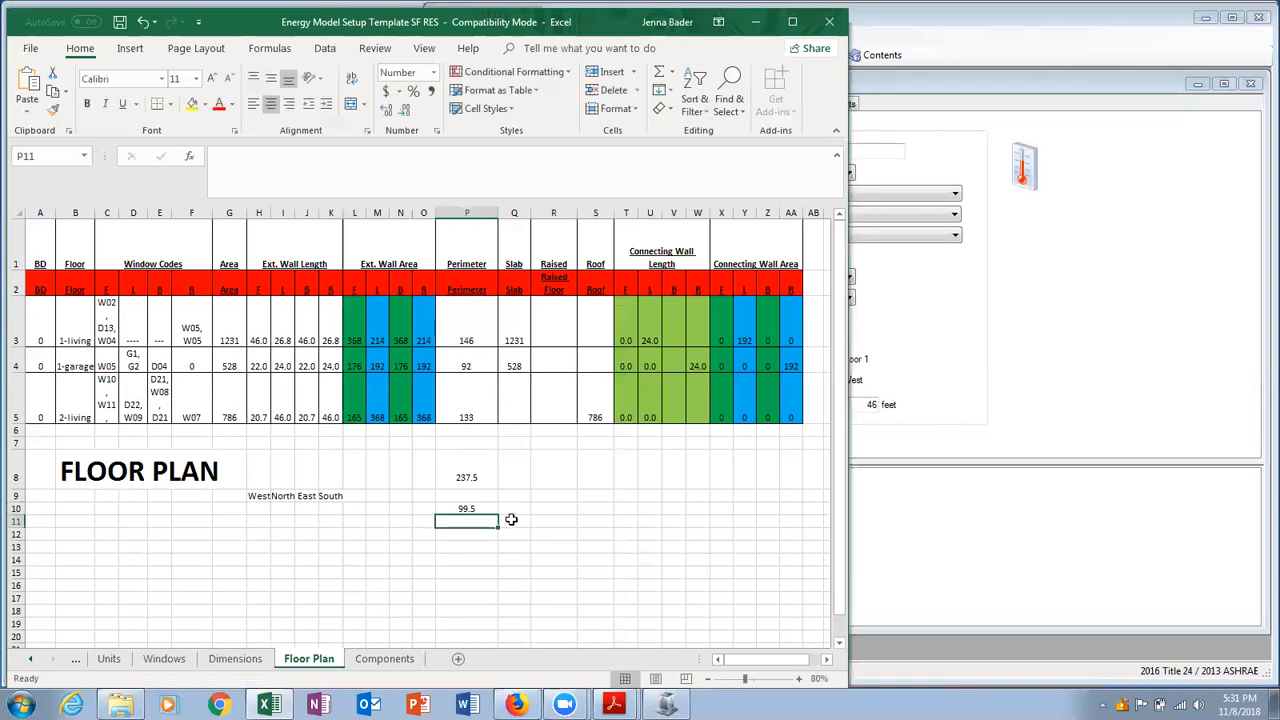
Back in EnergyPro, set the zone's North, East, South display perimeter to 99.5 feet.
click(976, 414)
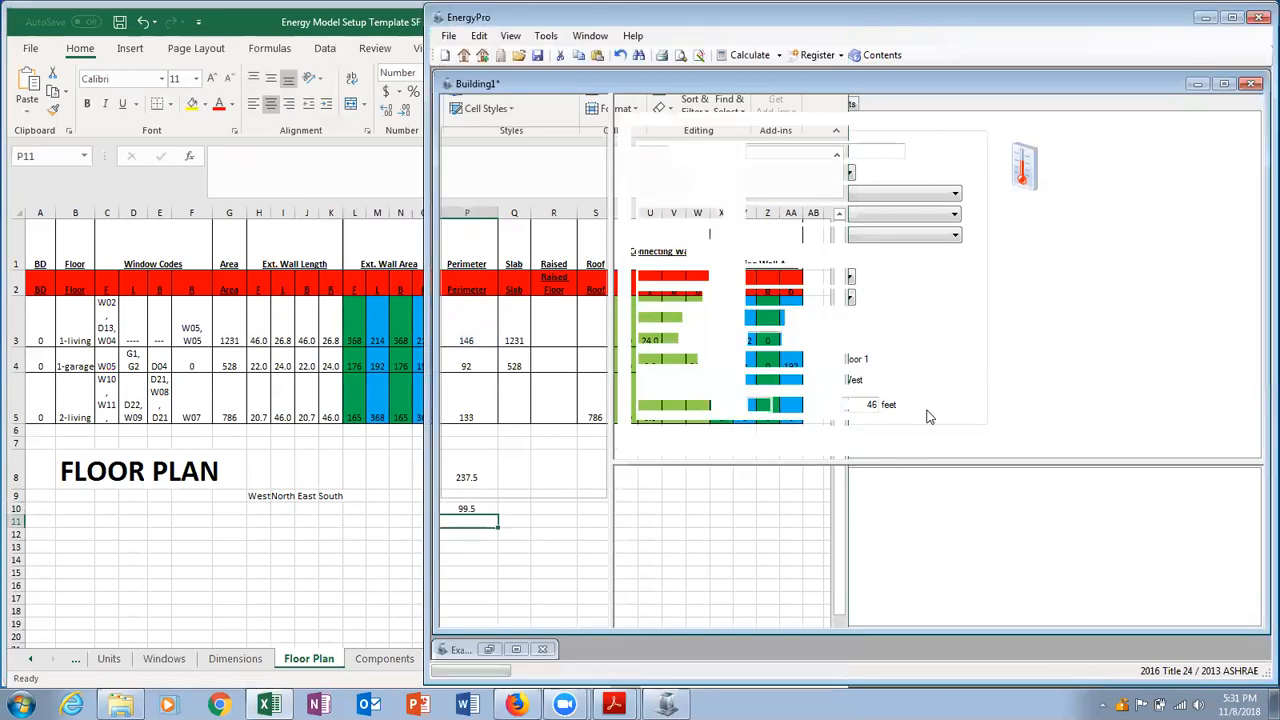
click(742, 408)
text(99)
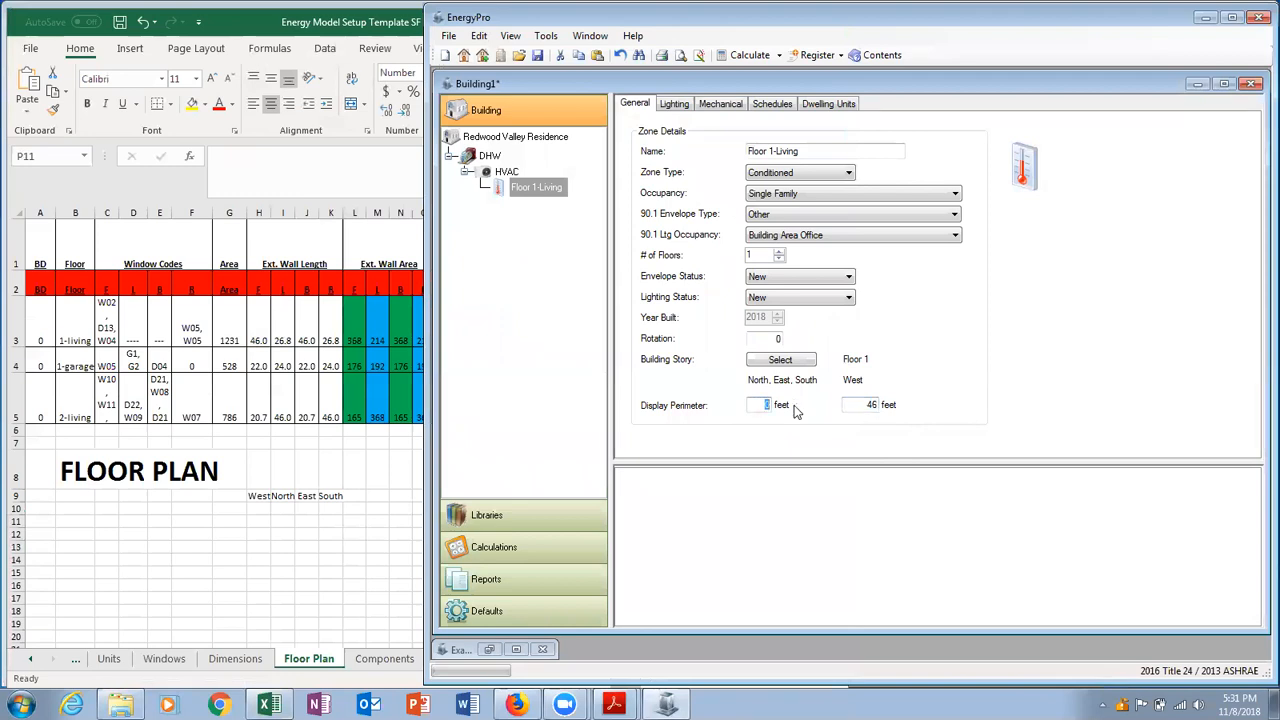
text(.5)
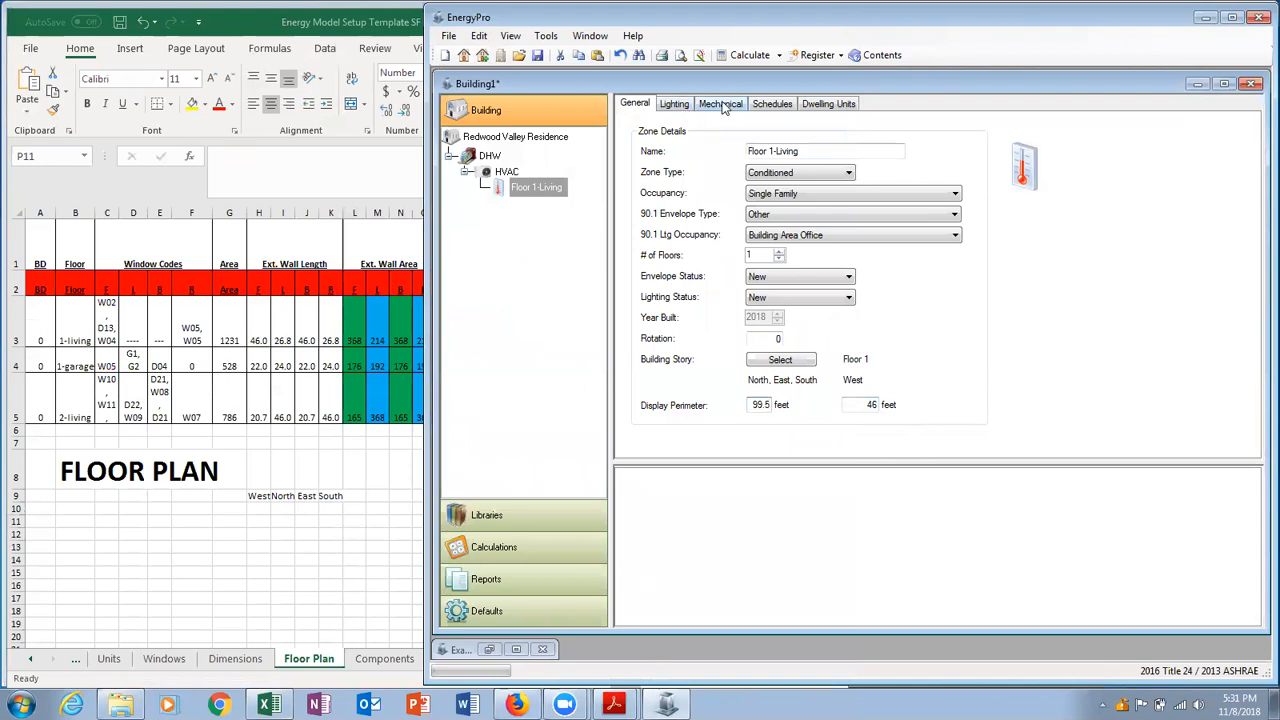
In the zone's dwelling unit data, set the floor area per unit to 1231 ft² from the Floor Plan sheet and bedrooms per unit to 0.
click(680, 105)
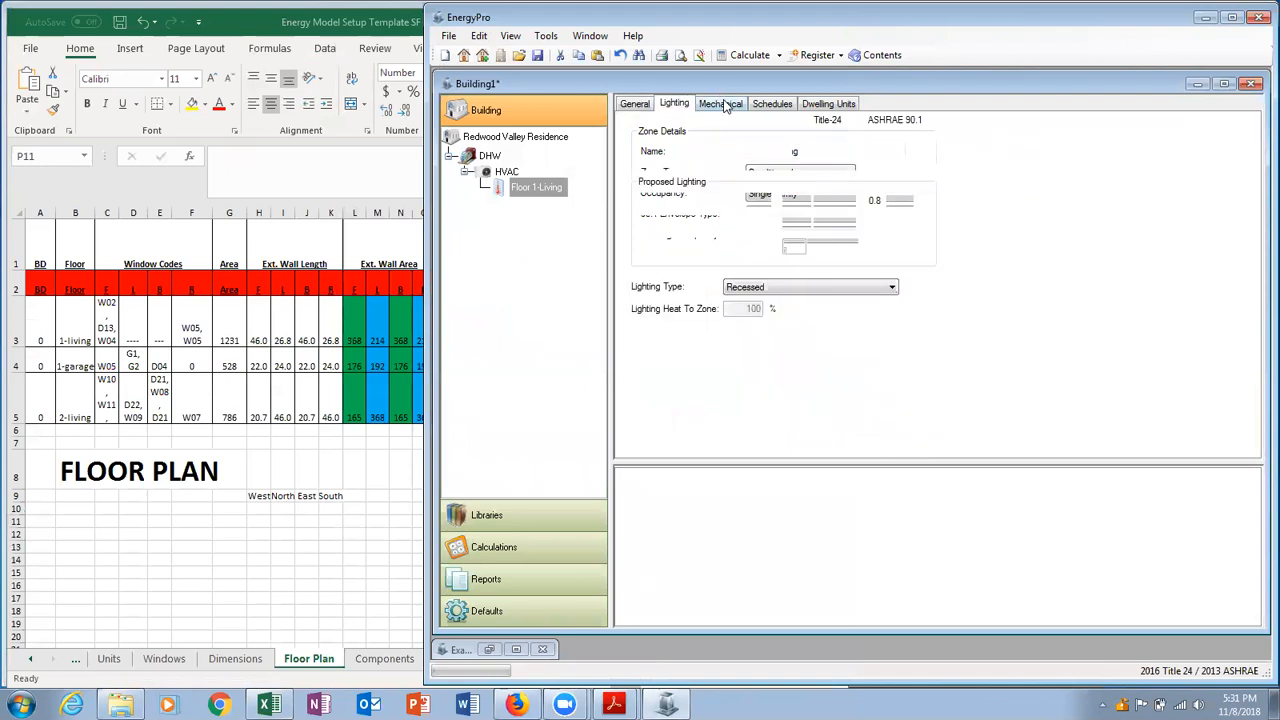
click(721, 103)
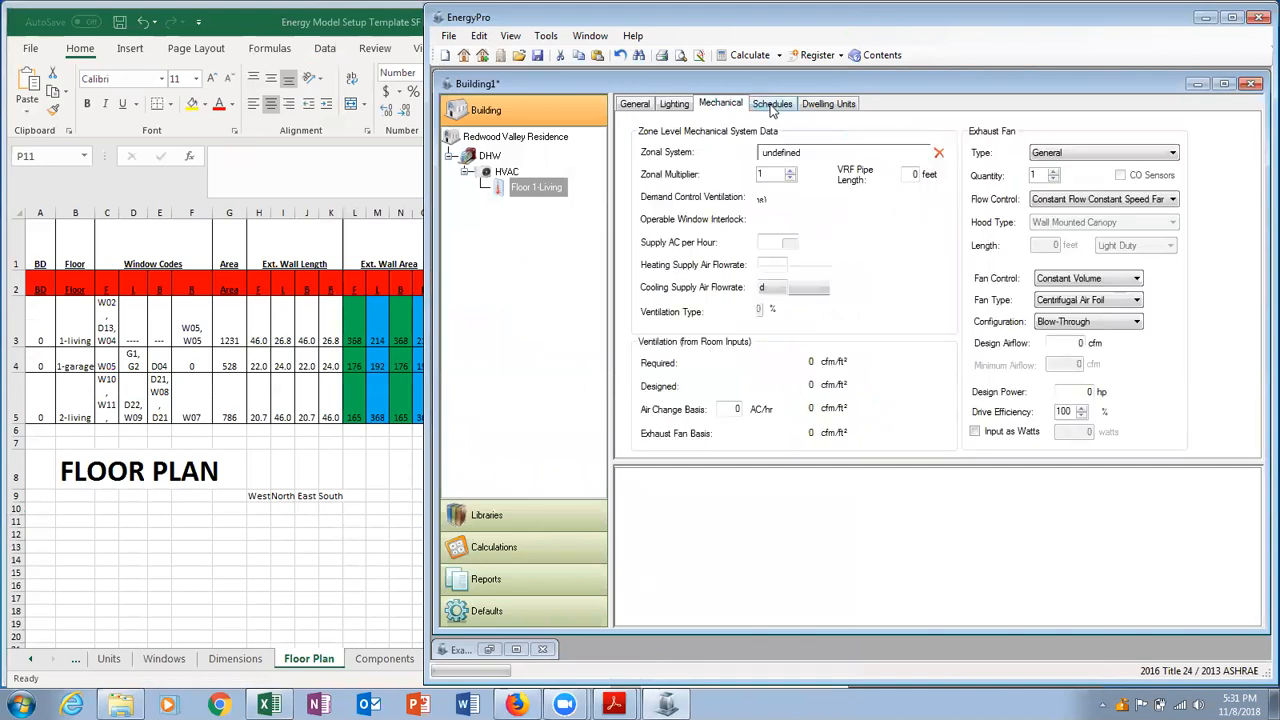
click(771, 104)
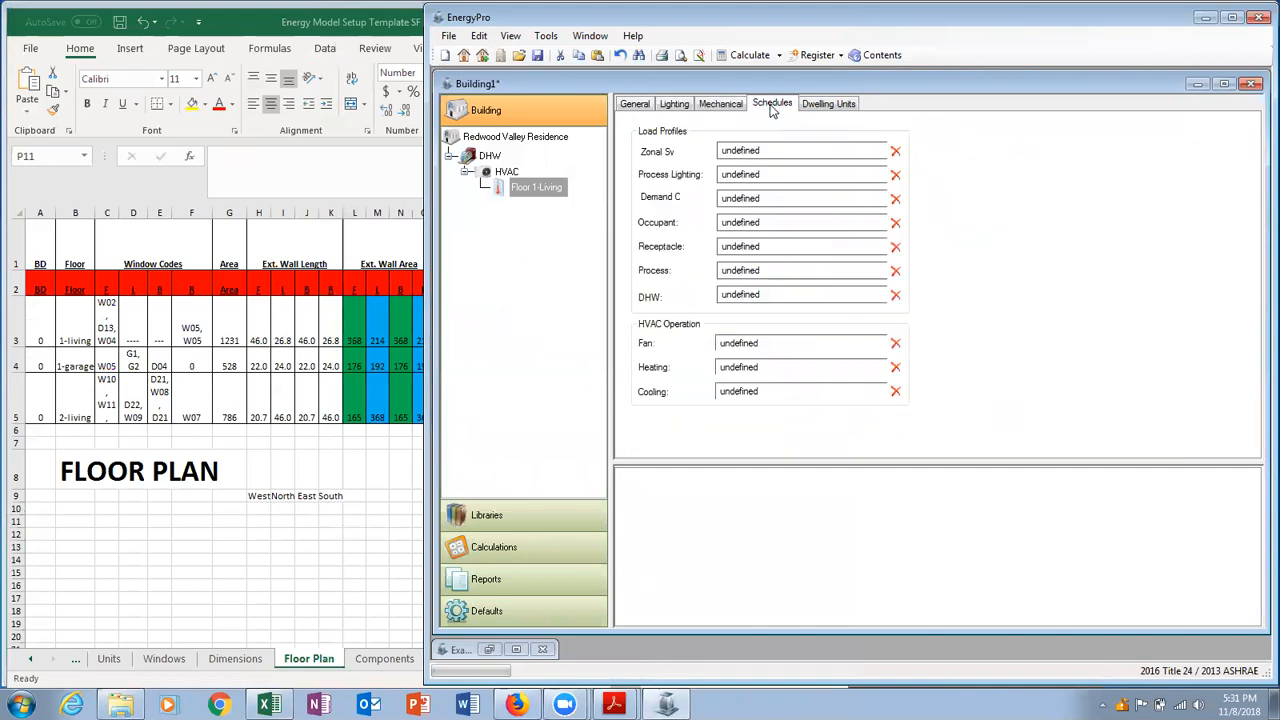
click(824, 104)
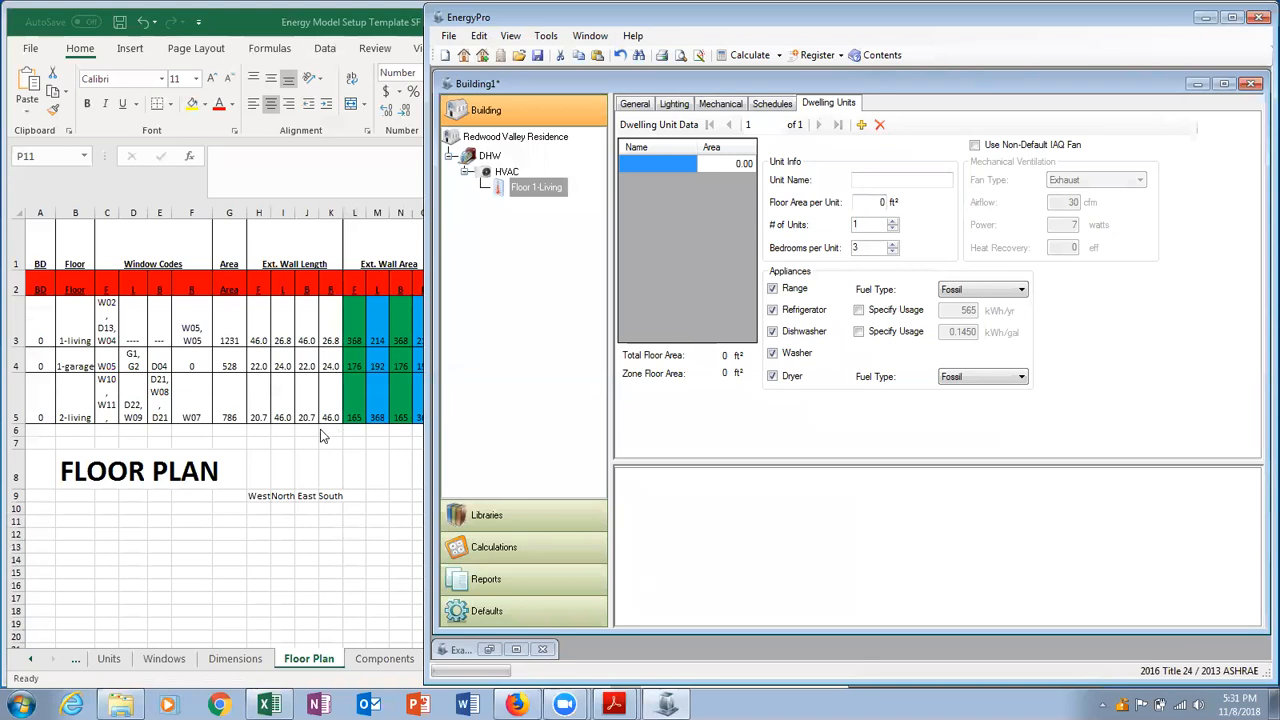
click(240, 330)
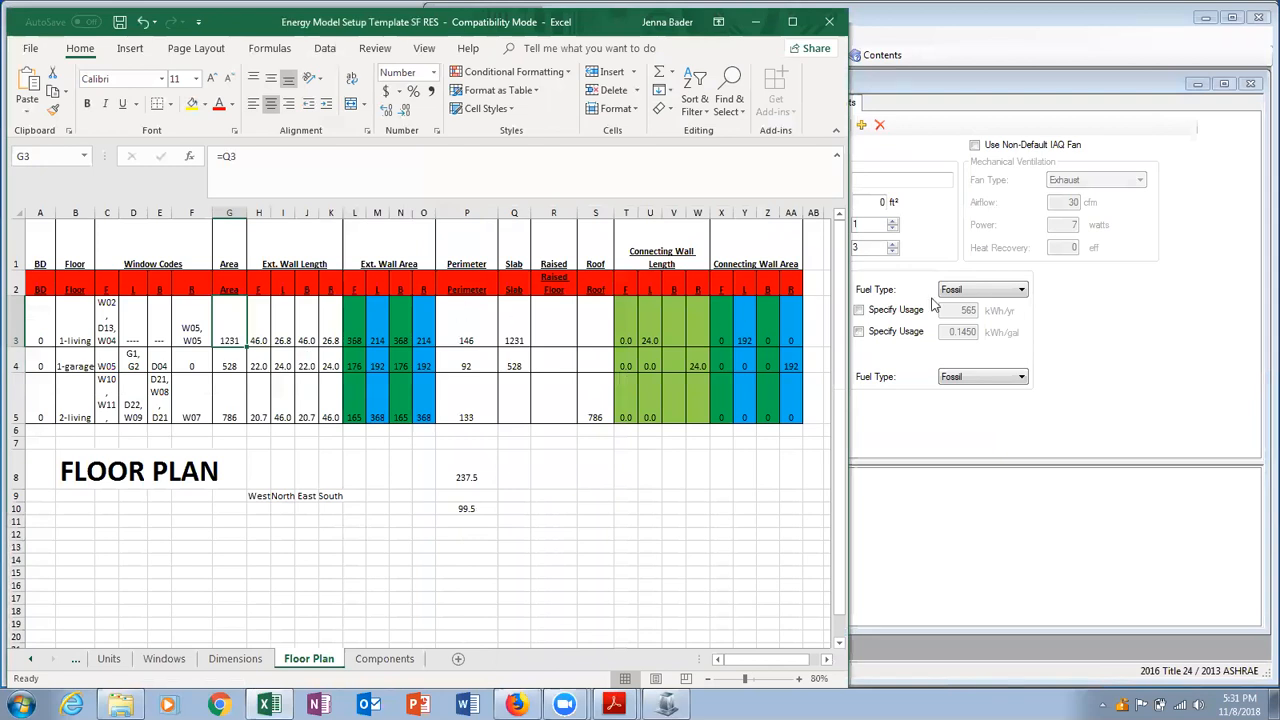
click(1086, 306)
drag(869, 203, 900, 208)
text(1231)
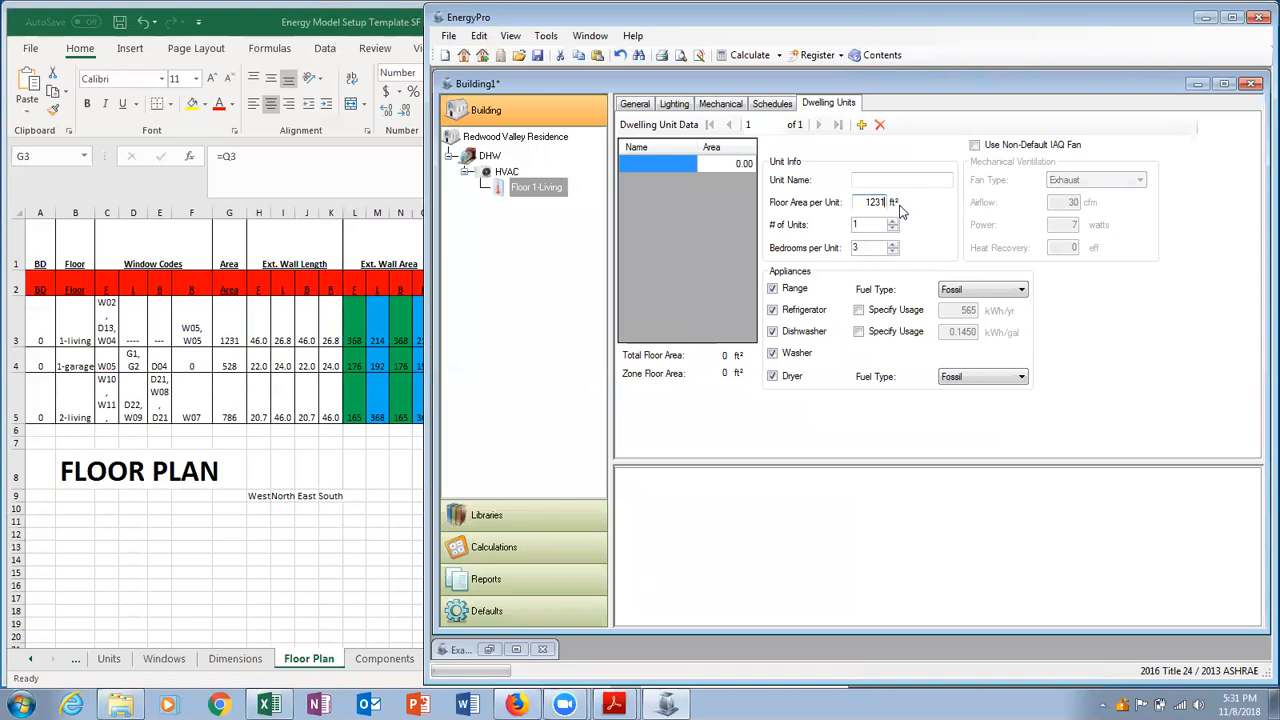
click(893, 252)
click(893, 252)
click(893, 252)
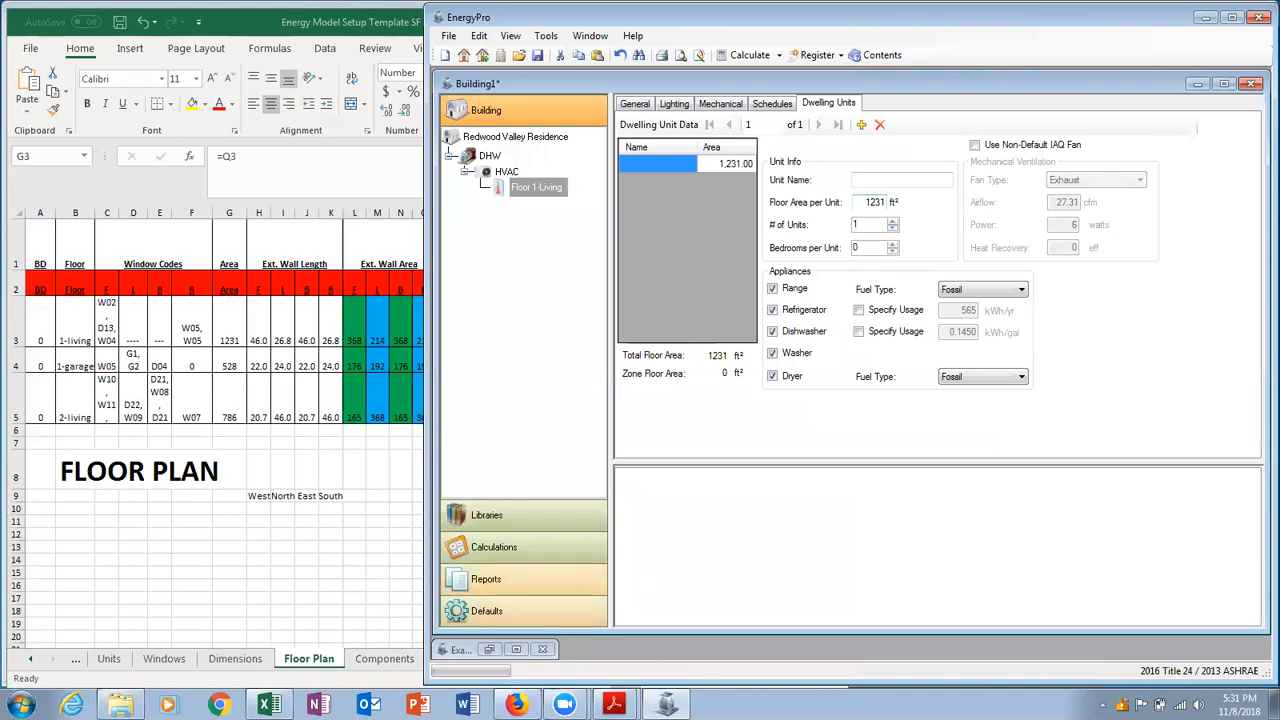
Switch to Example Planset.pdf in Acrobat Reader and look up the first-floor electrical plan on page 13.
mouse_move(614, 705)
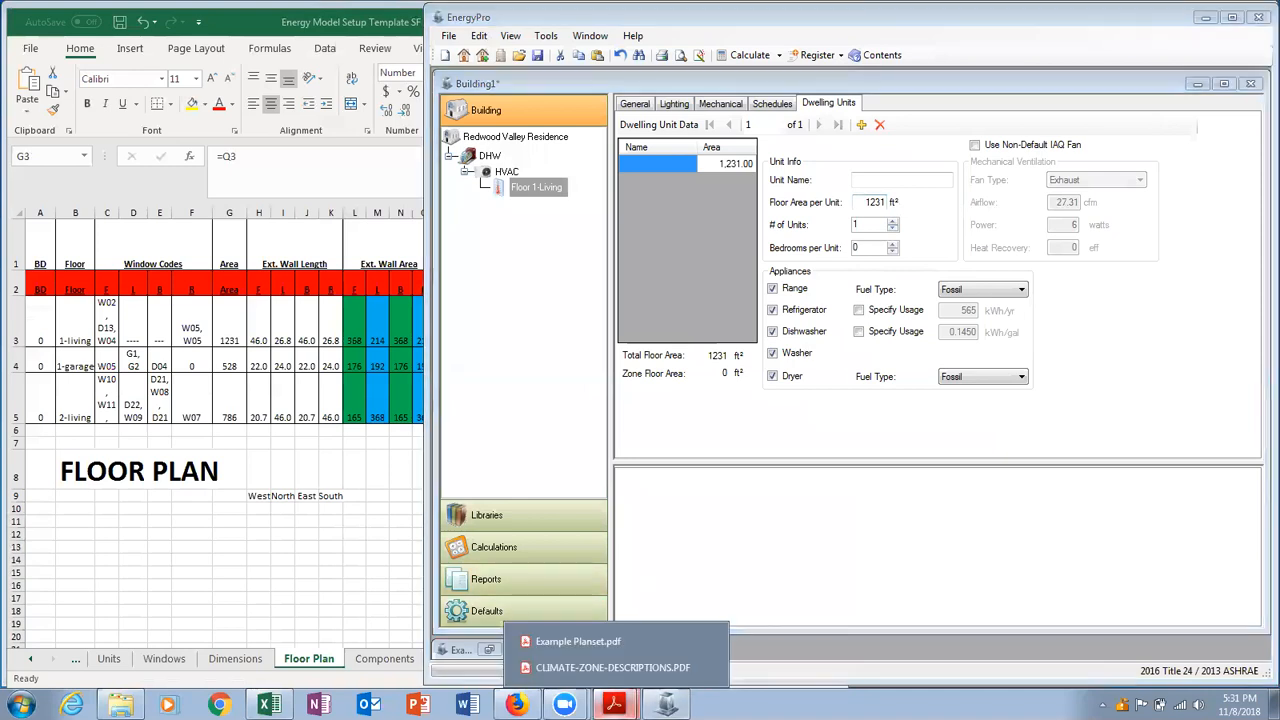
click(581, 639)
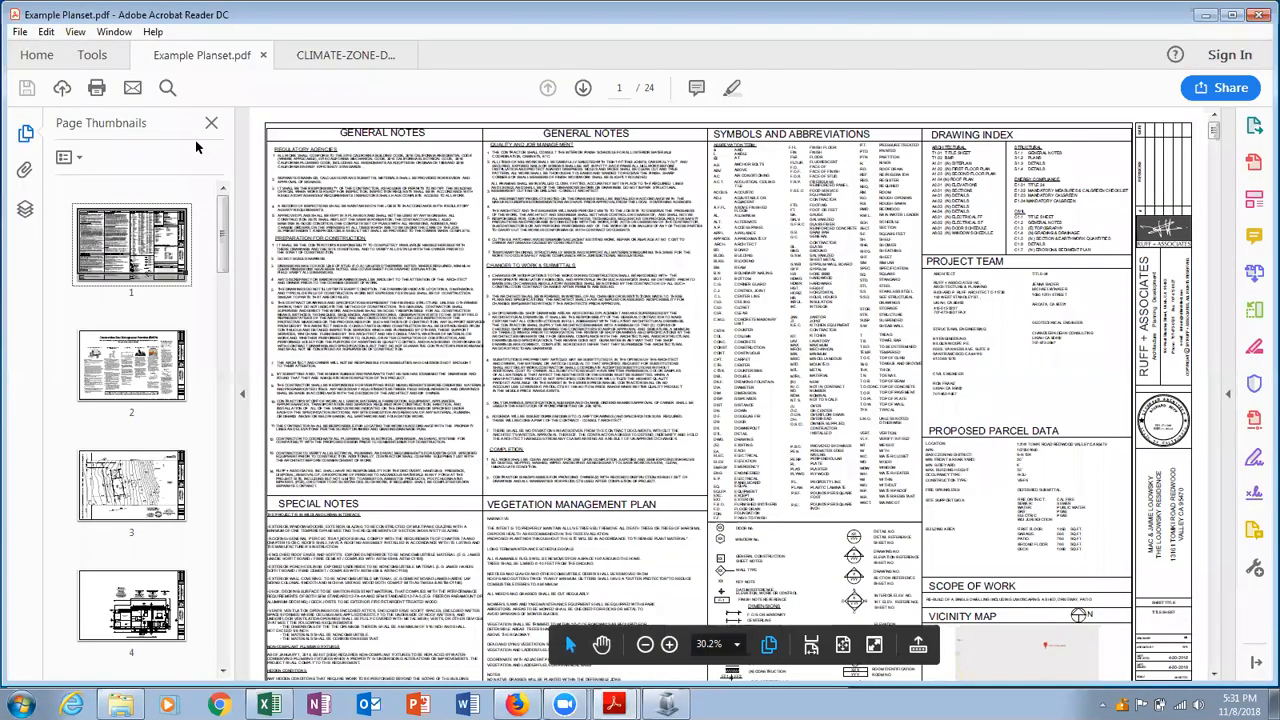
scroll(226, 240, down, 5)
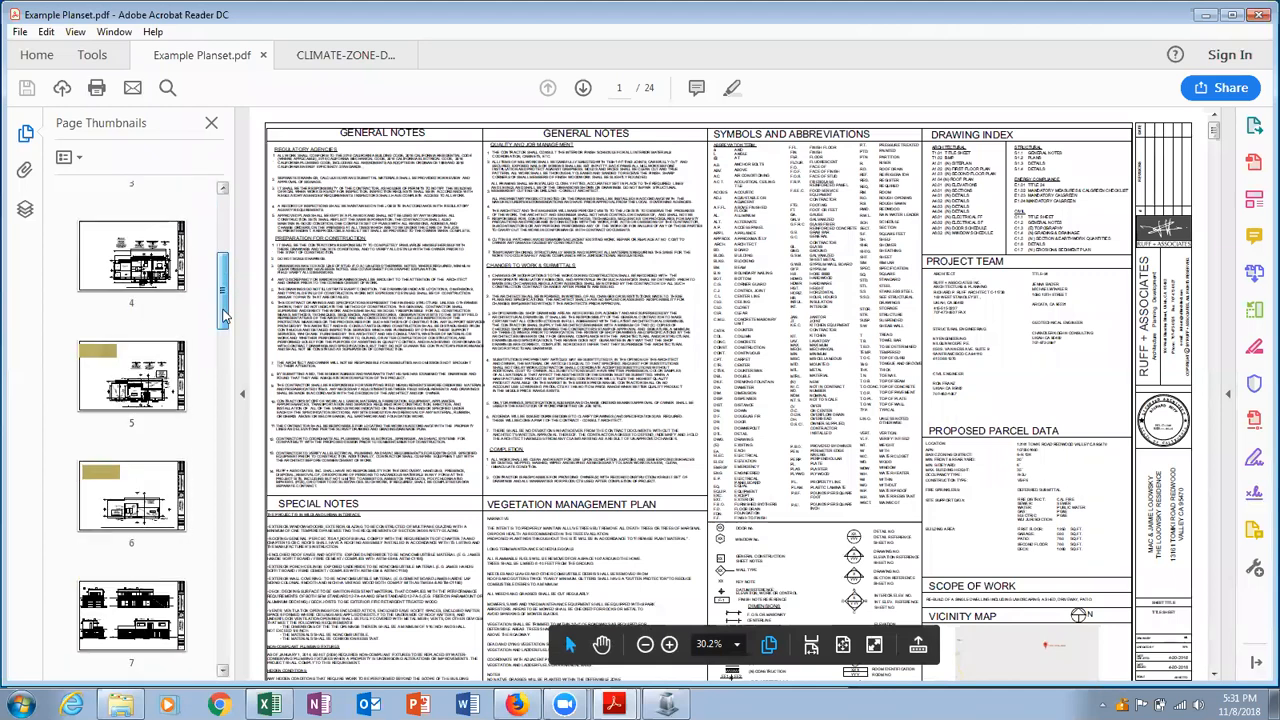
scroll(222, 330, down, 6)
drag(226, 345, 223, 430)
click(165, 410)
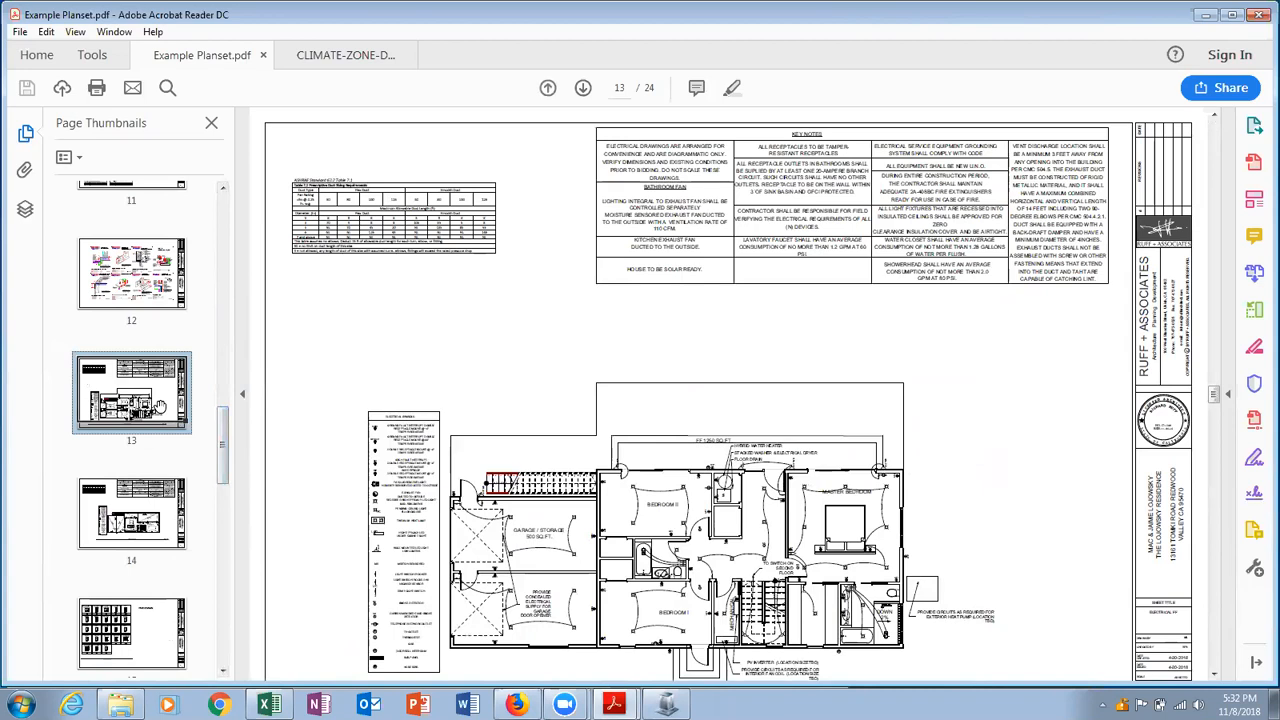
View the second-floor plan on page 5 of the plan set, followed by the first-floor plan on page 4.
drag(224, 423, 222, 292)
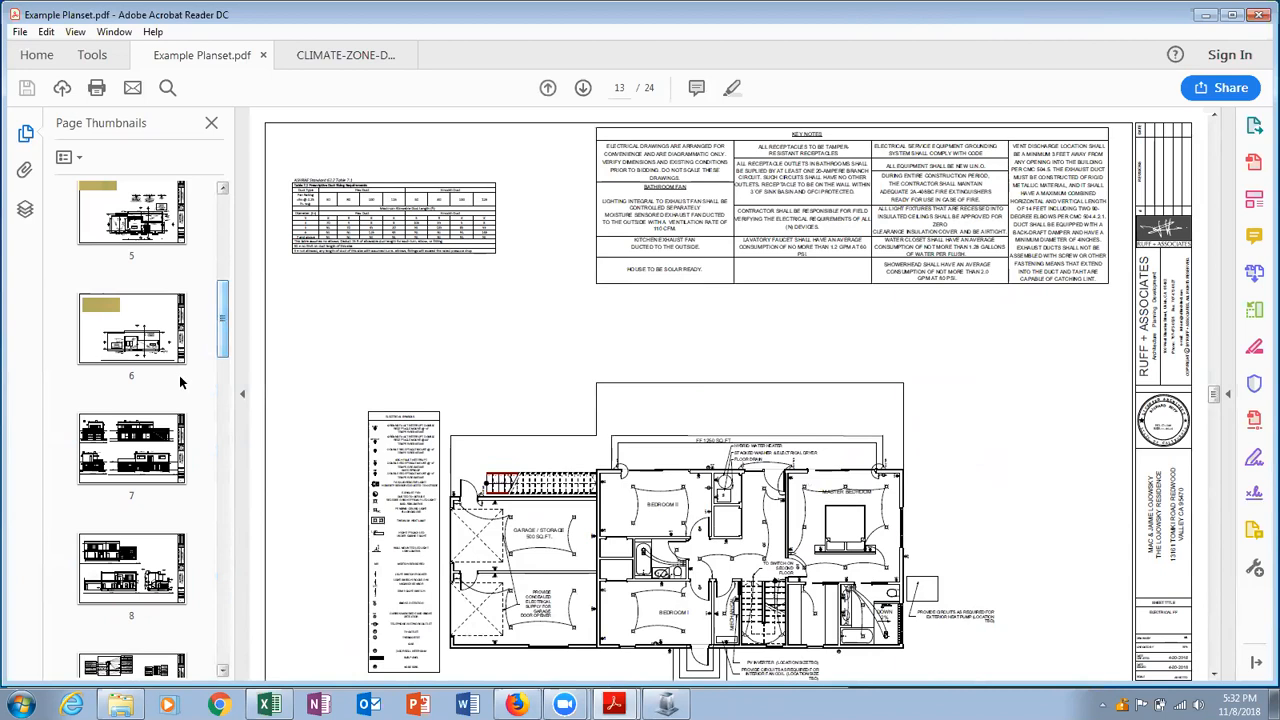
click(148, 433)
click(141, 218)
drag(146, 241, 149, 247)
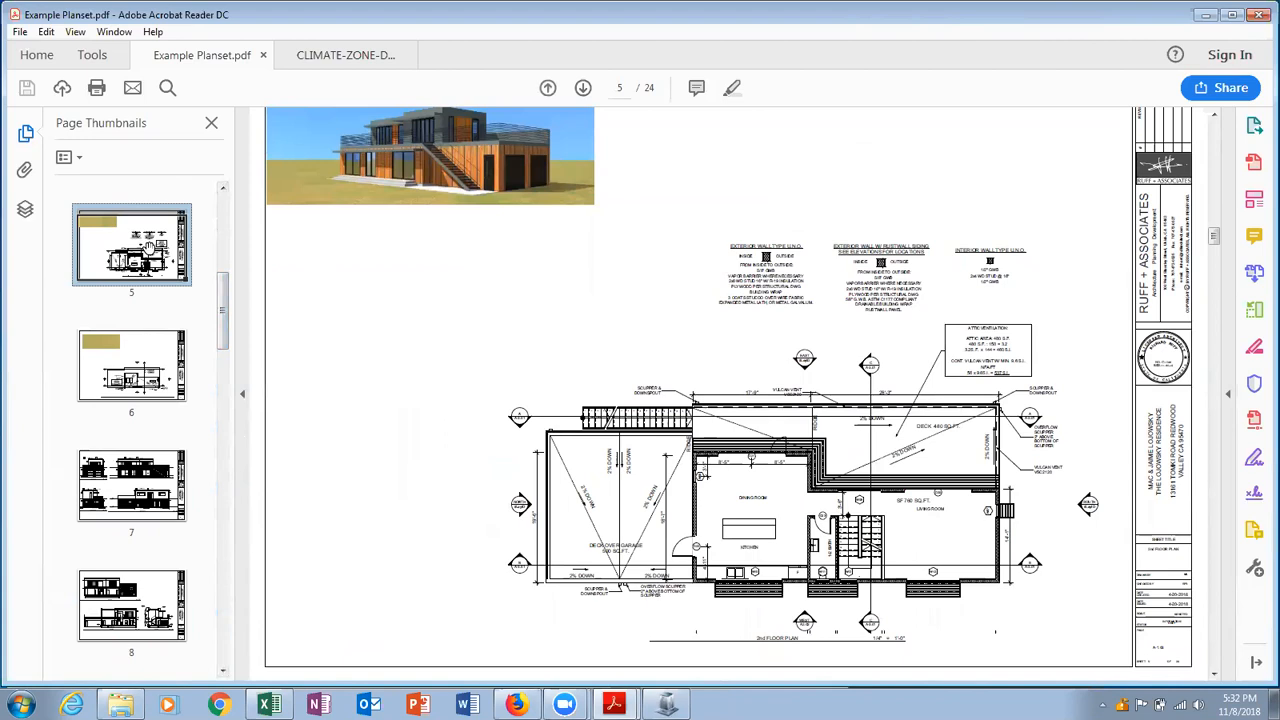
scroll(148, 246, up, 1)
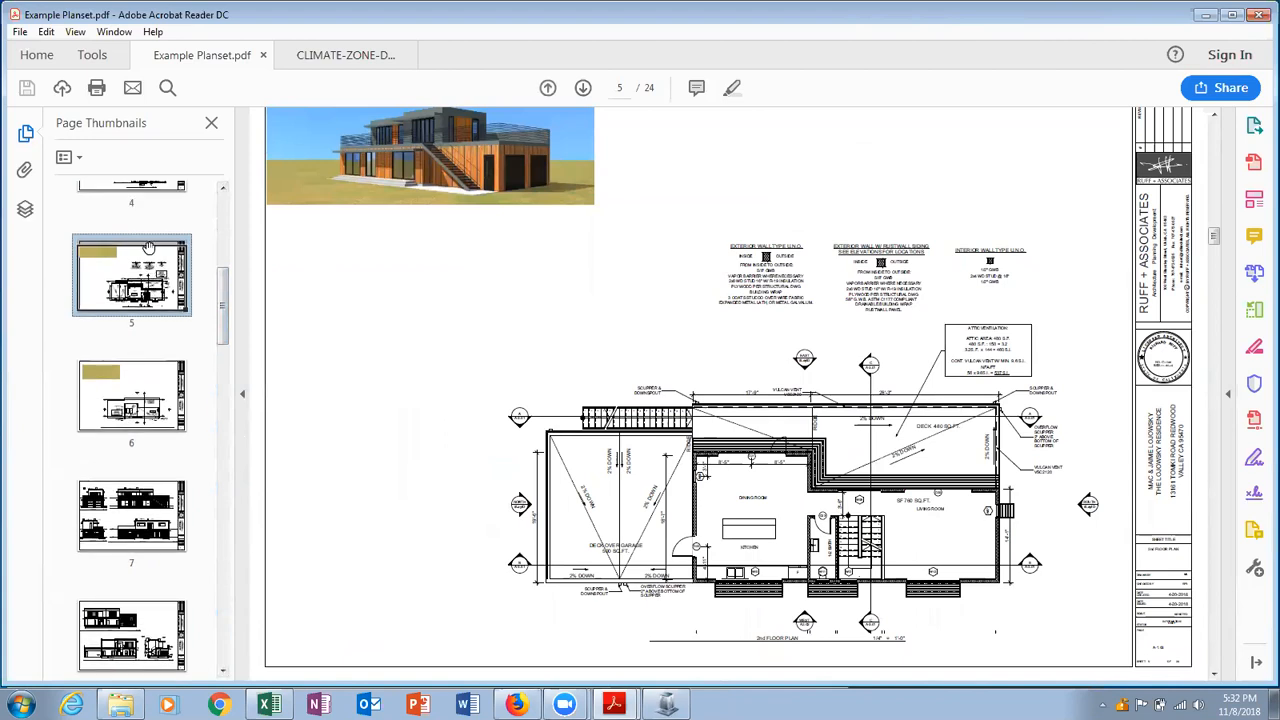
scroll(148, 246, up, 3)
click(148, 246)
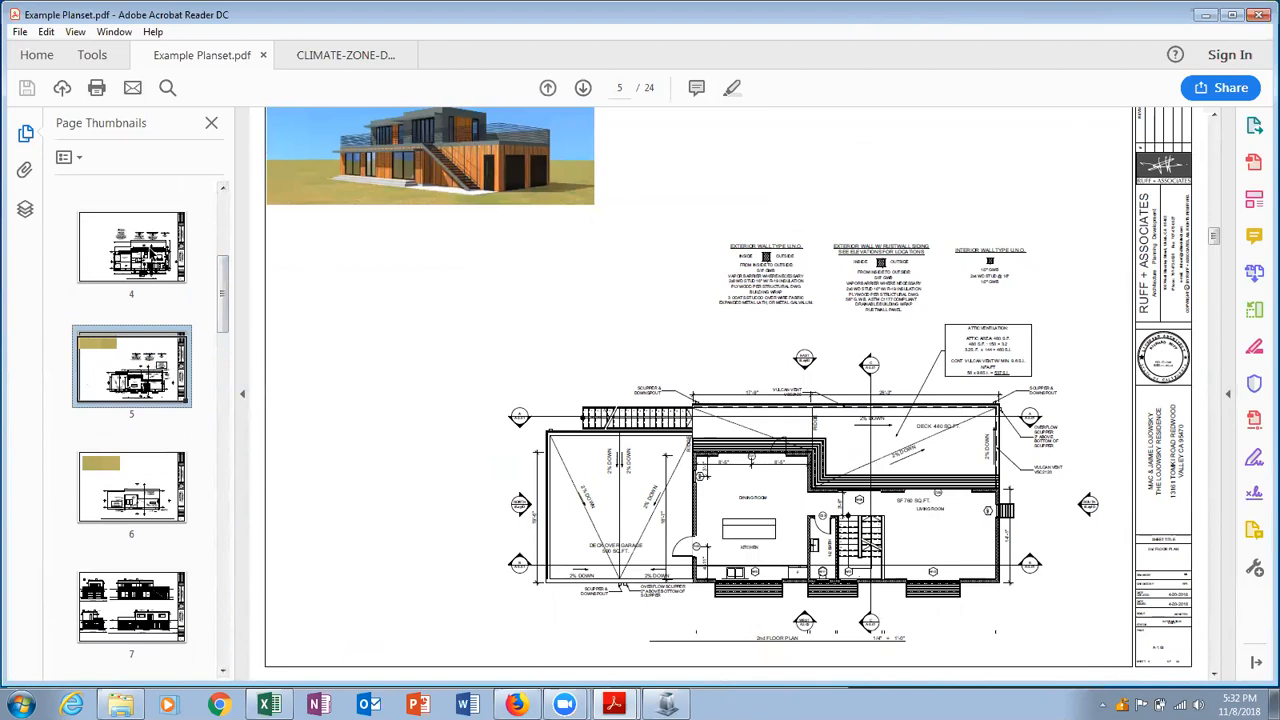
scroll(700, 400, down, 2)
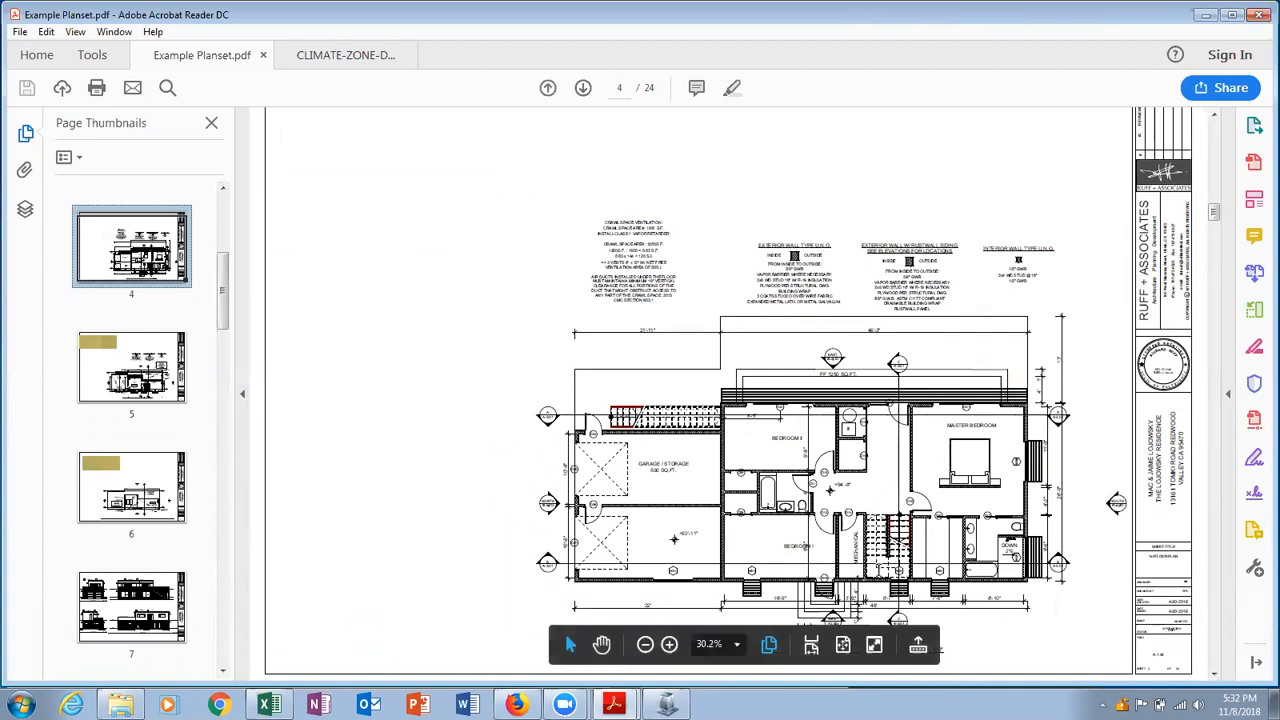
Examine the bedrooms and laundry area on the first-floor plan up close, and return to the dwelling unit data in EnergyPro.
click(669, 644)
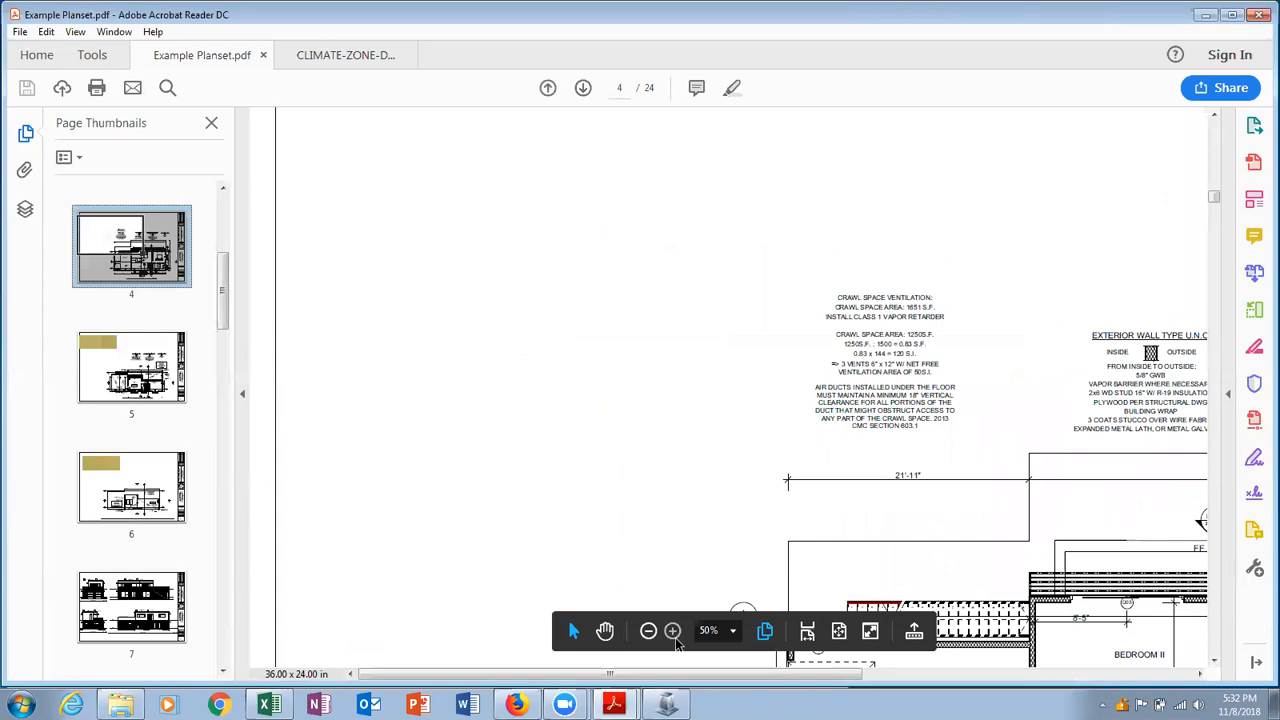
click(673, 633)
scroll(710, 470, down, 2)
scroll(711, 473, down, 1)
click(603, 633)
drag(575, 414, 345, 247)
drag(785, 438, 422, 150)
drag(740, 396, 619, 339)
drag(688, 364, 566, 325)
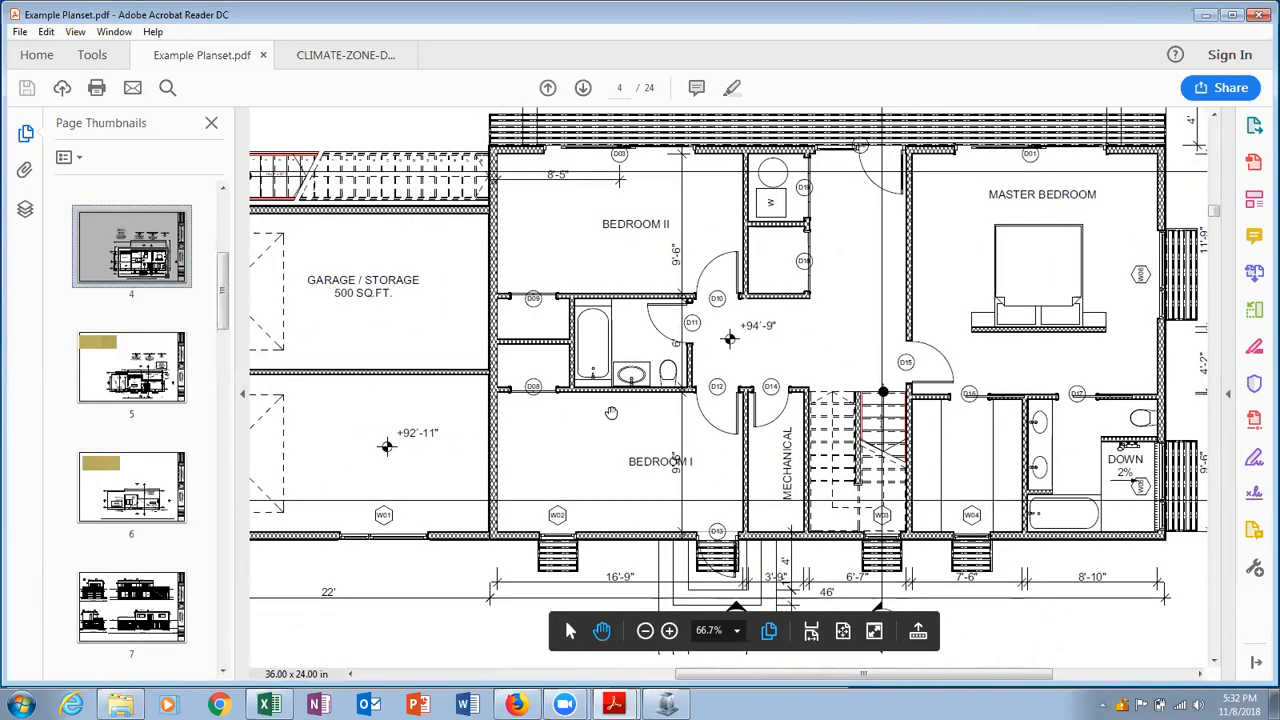
scroll(670, 502, down, 3)
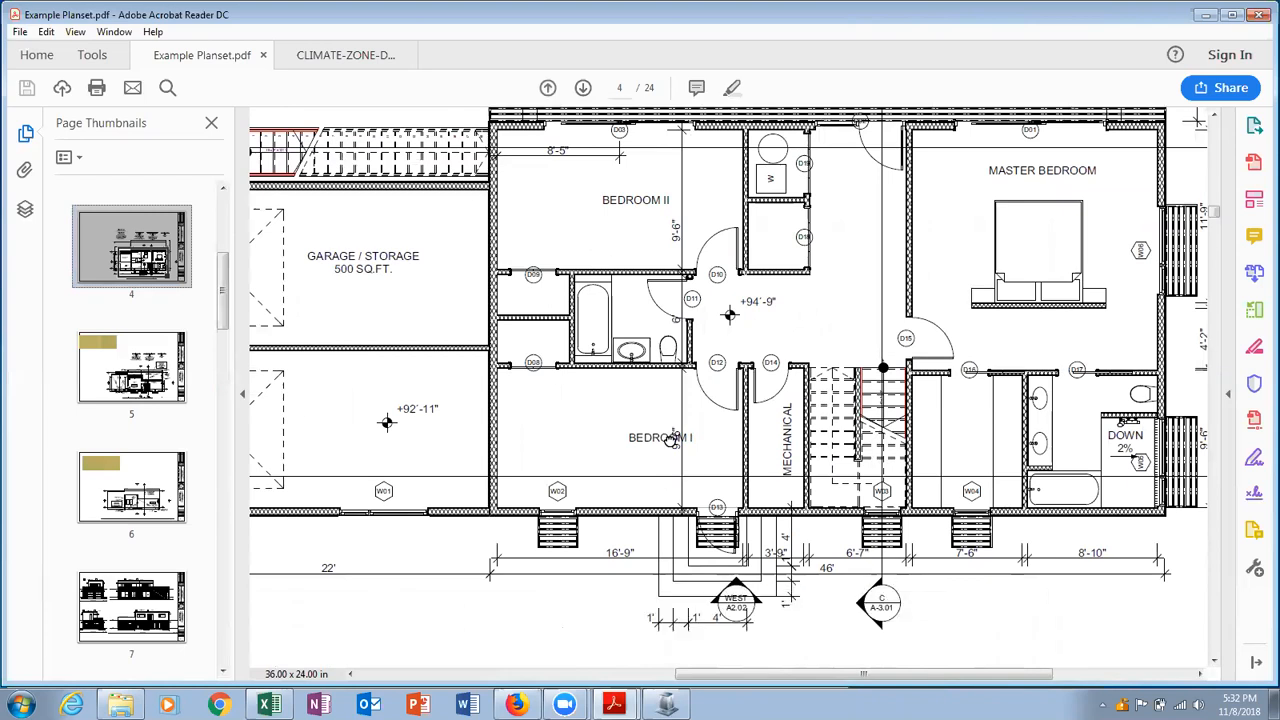
click(666, 704)
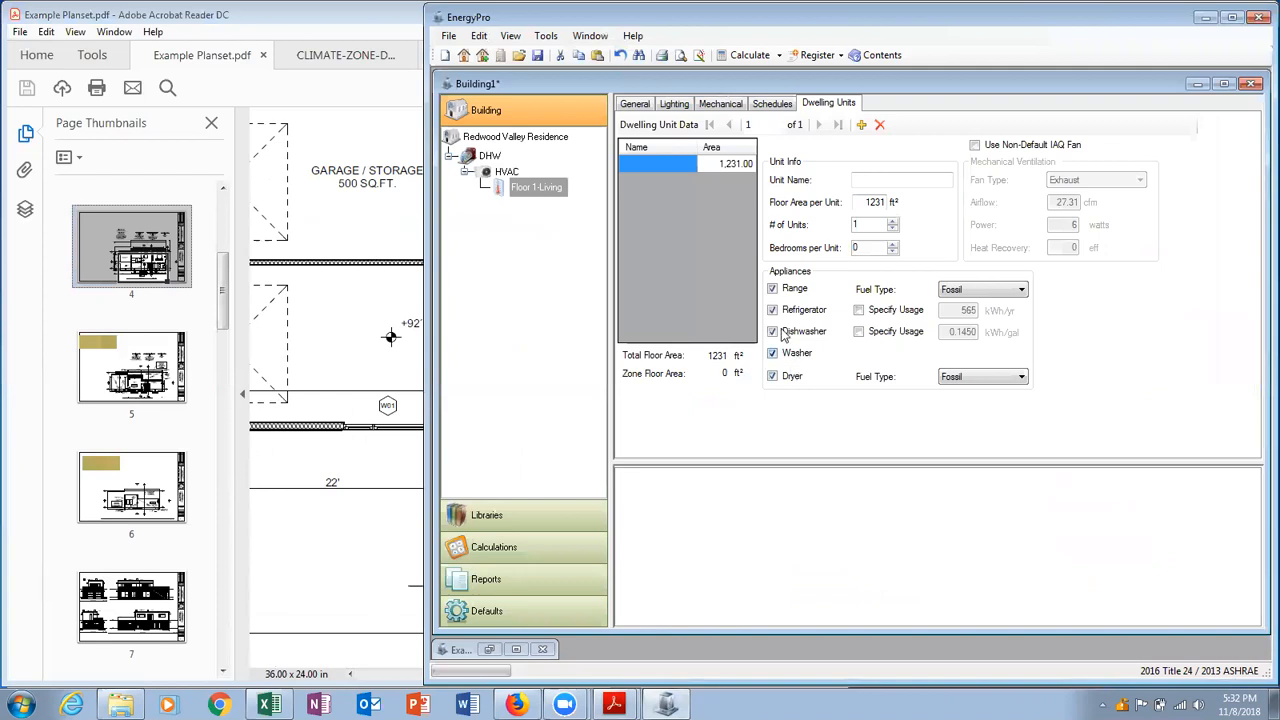
Set bedrooms per unit to 3 and turn off the range, refrigerator, dishwasher, washer and dryer in the dwelling unit data.
click(893, 244)
click(893, 244)
click(893, 244)
click(772, 288)
click(772, 310)
click(772, 331)
click(772, 353)
click(772, 376)
Check the laundry area on the first-floor plan in Acrobat Reader, and turn the washer and dryer back on in EnergyPro.
click(321, 312)
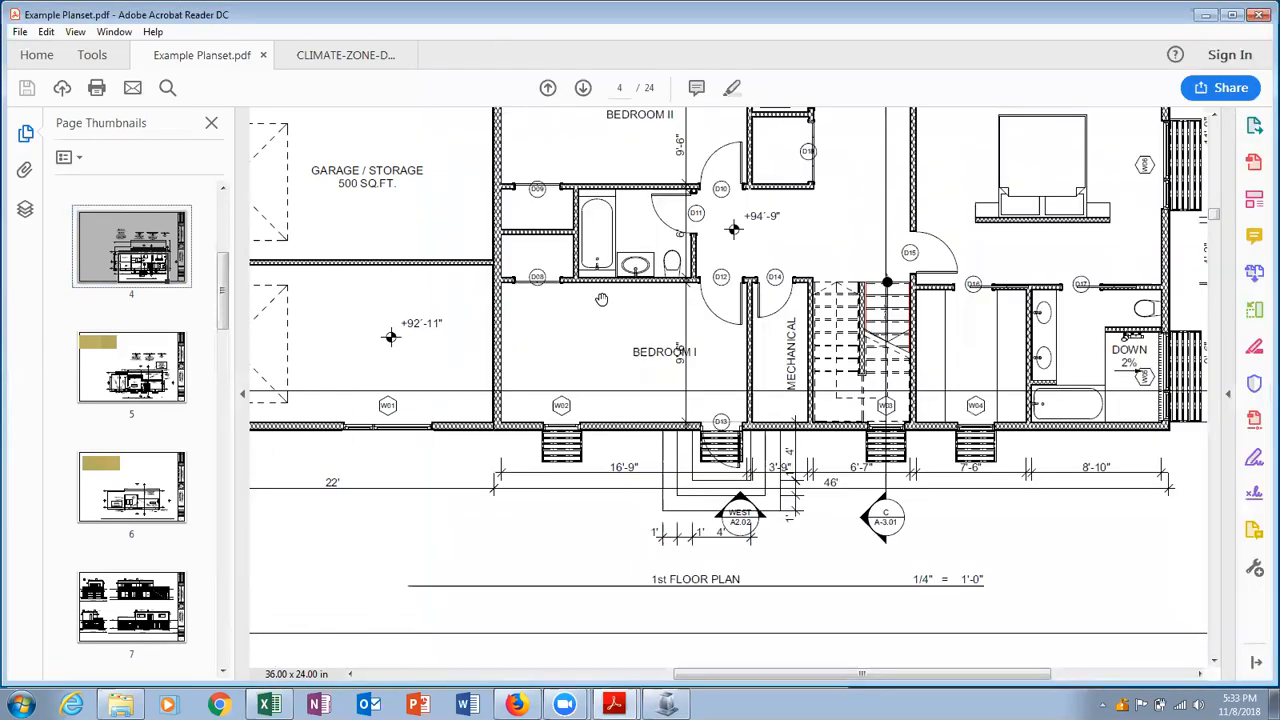
drag(603, 299, 571, 400)
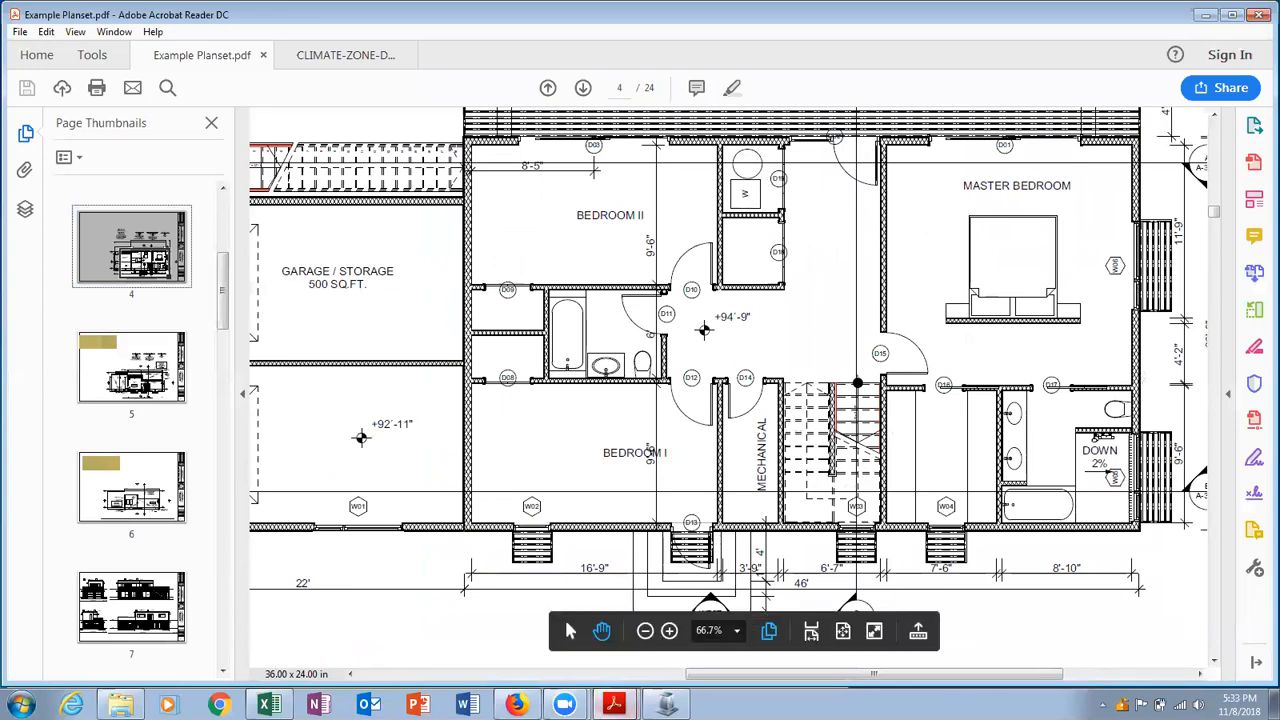
click(665, 704)
click(772, 353)
click(773, 376)
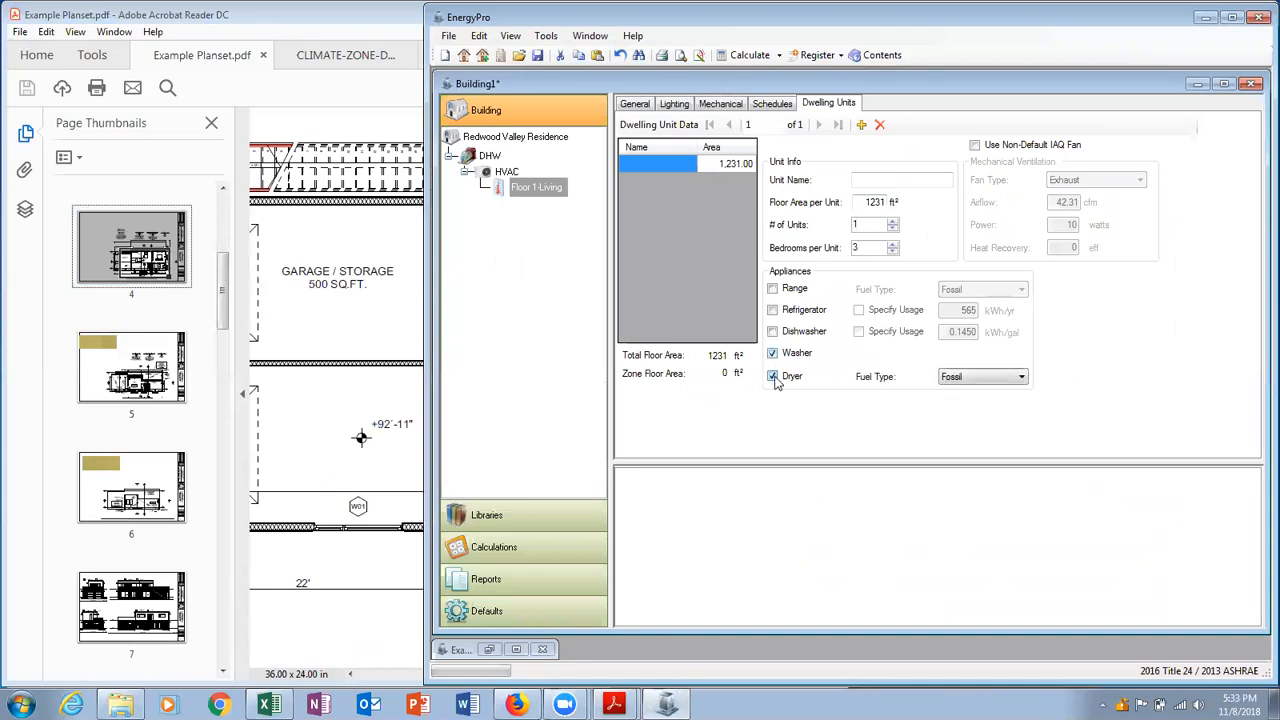
Return to the zone's general details and add a room under the Floor 1-Living zone.
click(644, 106)
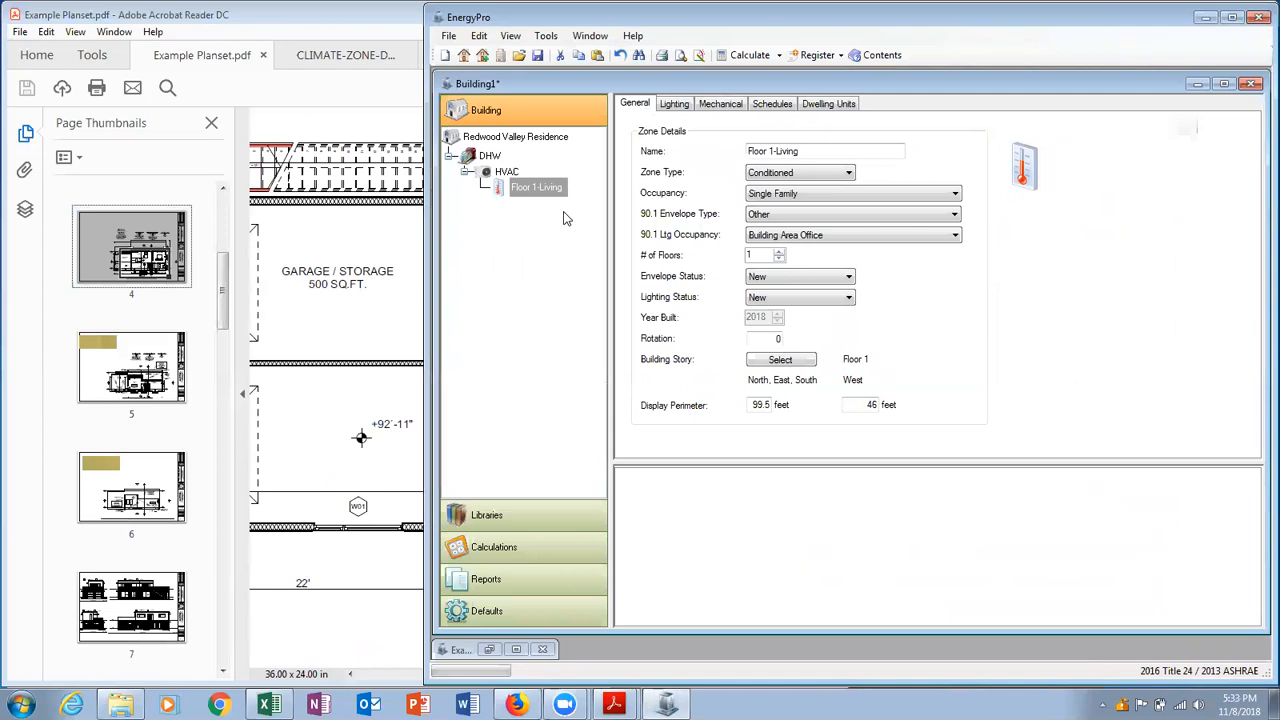
right_click(555, 195)
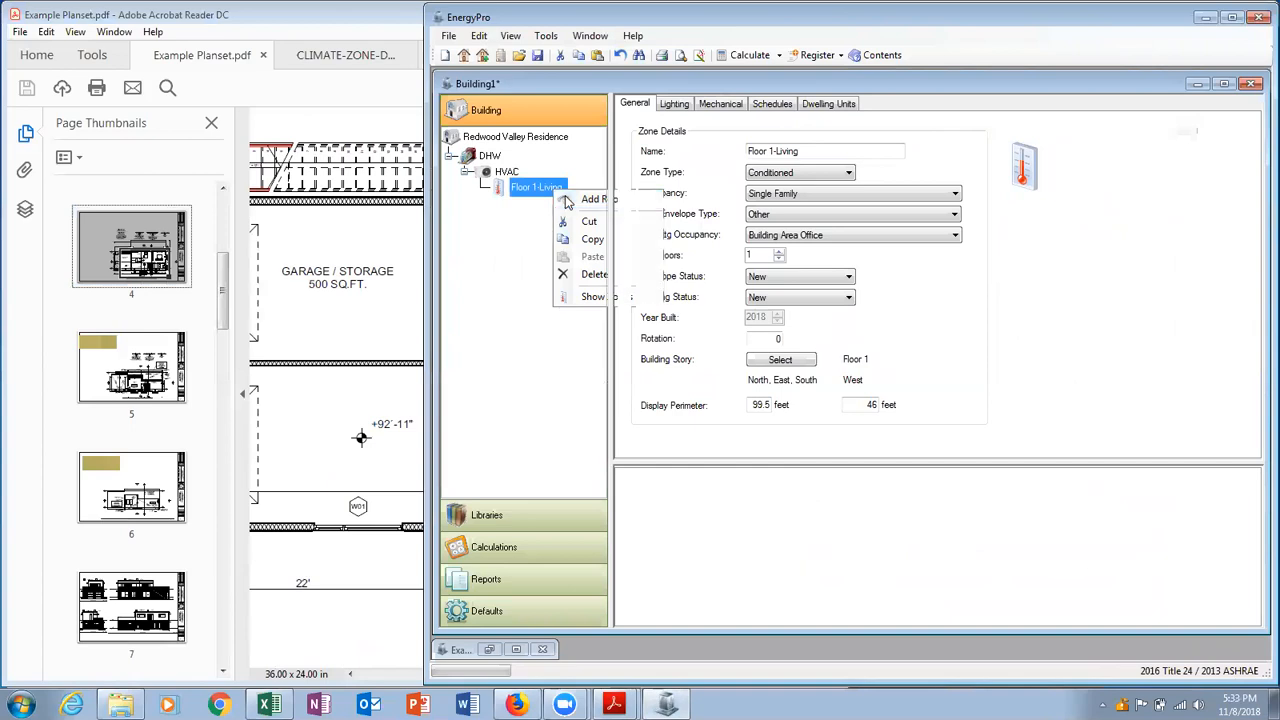
click(568, 201)
click(564, 207)
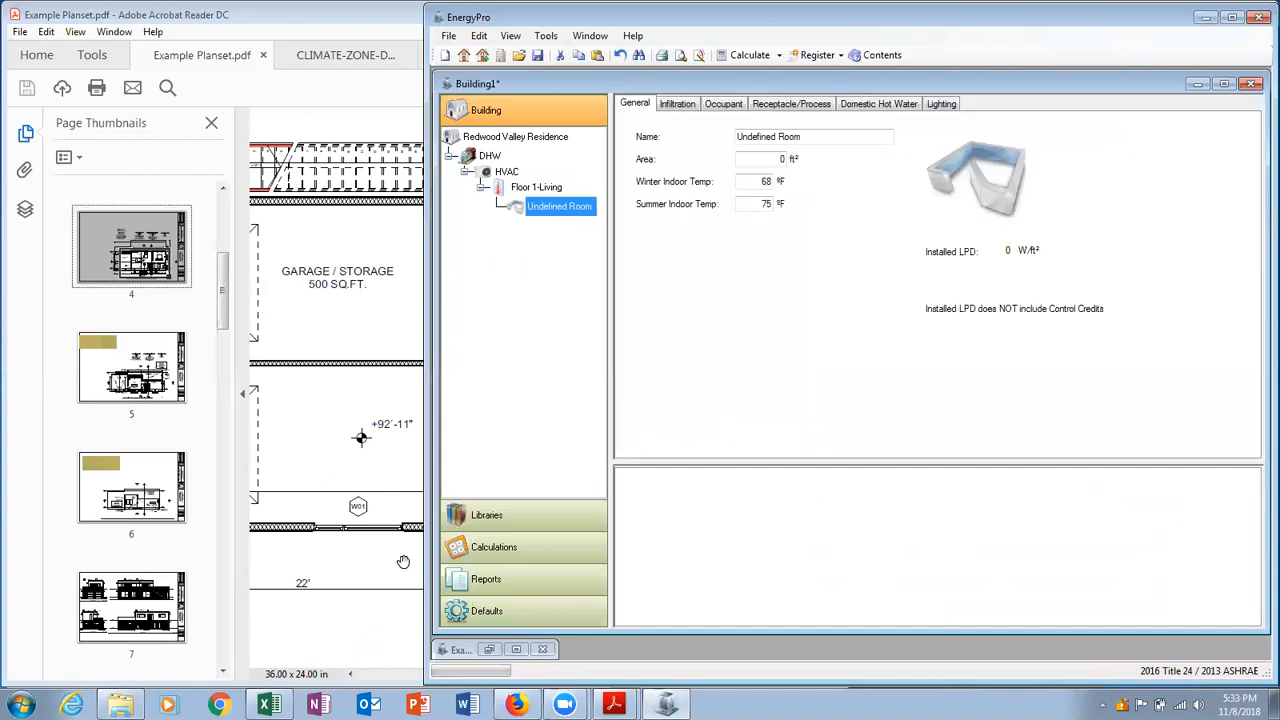
Set the new room's area to 1231 ft² from the Excel Floor Plan sheet and name the room Floor 1-Living.
click(269, 705)
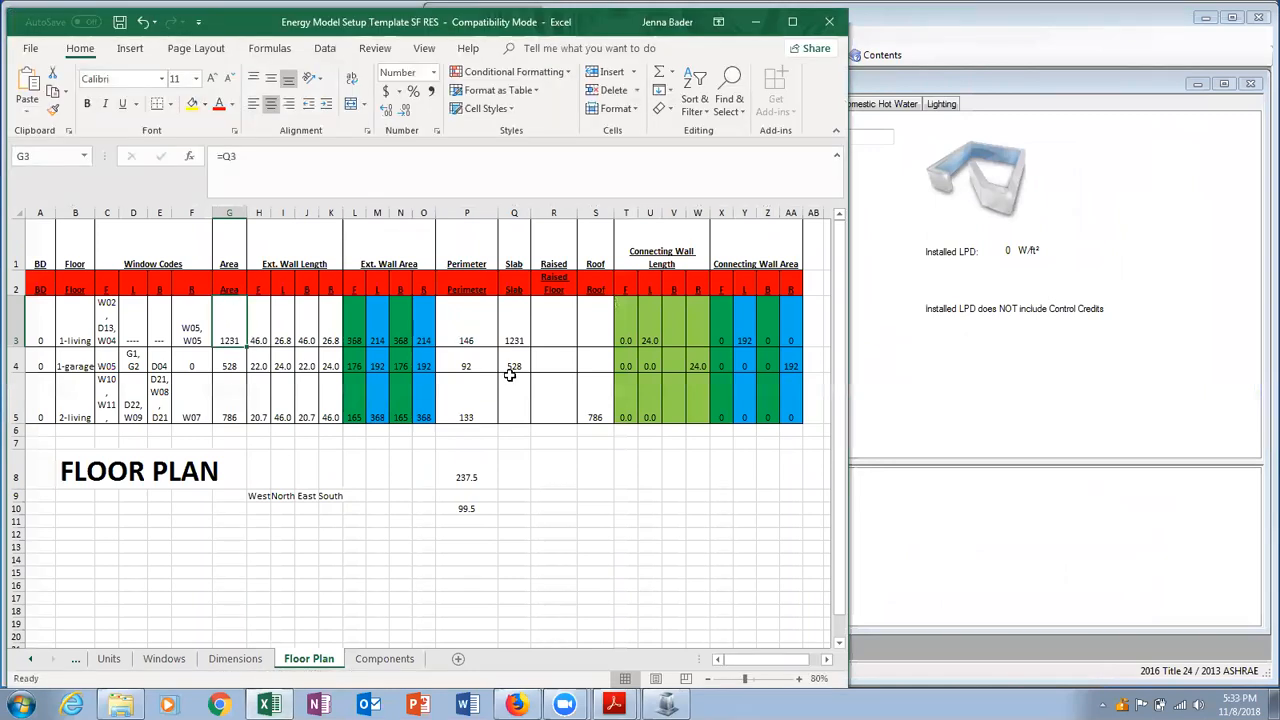
click(950, 367)
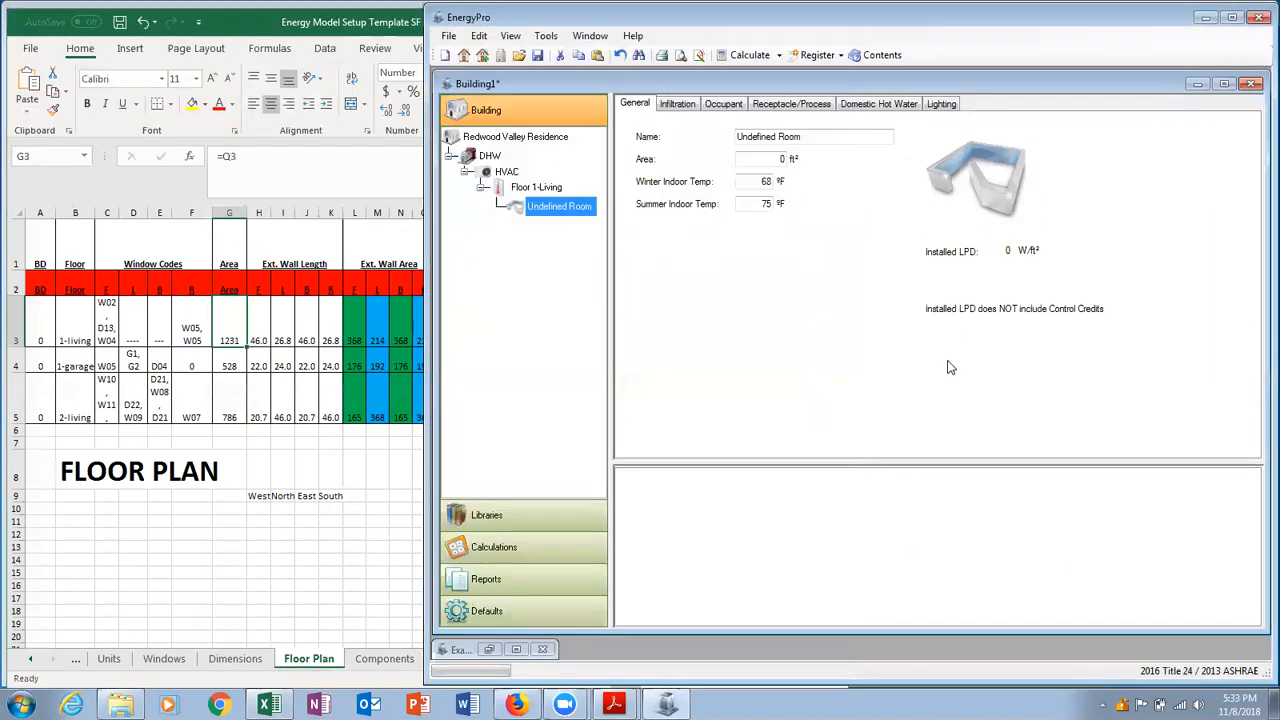
click(766, 159)
text(1231)
key(Return)
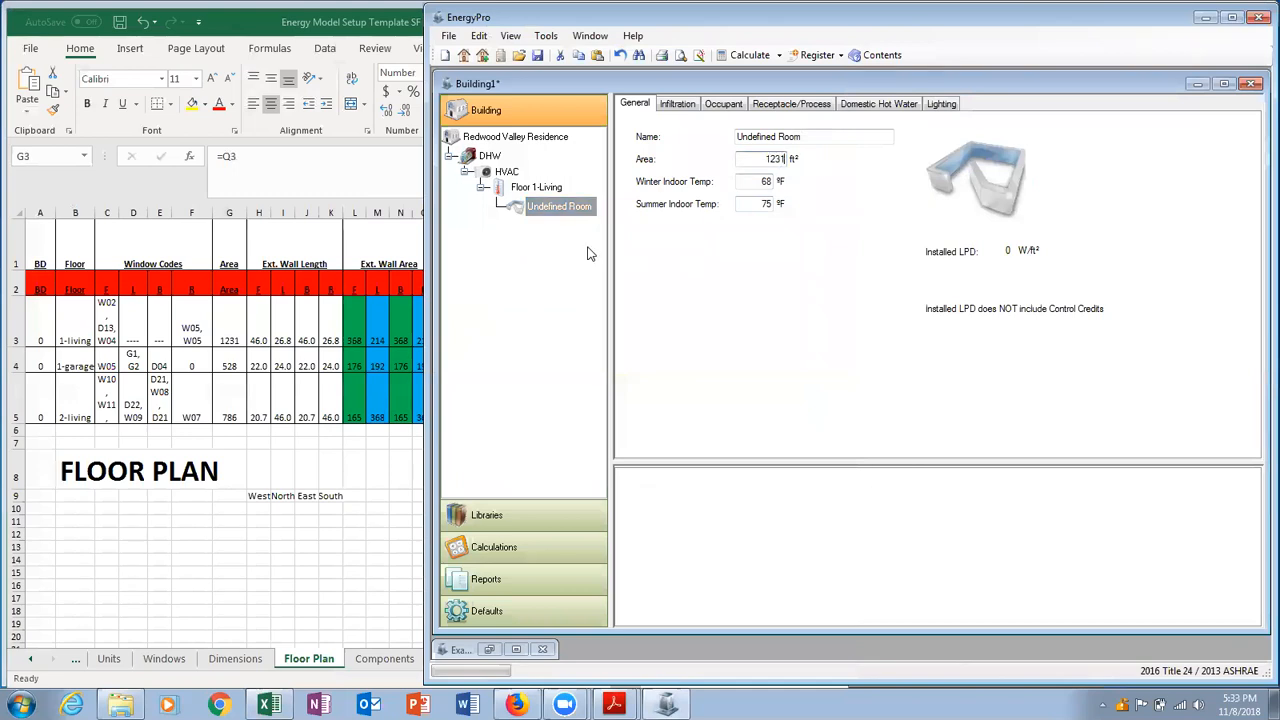
click(800, 136)
drag(805, 136, 686, 152)
text(Floor)
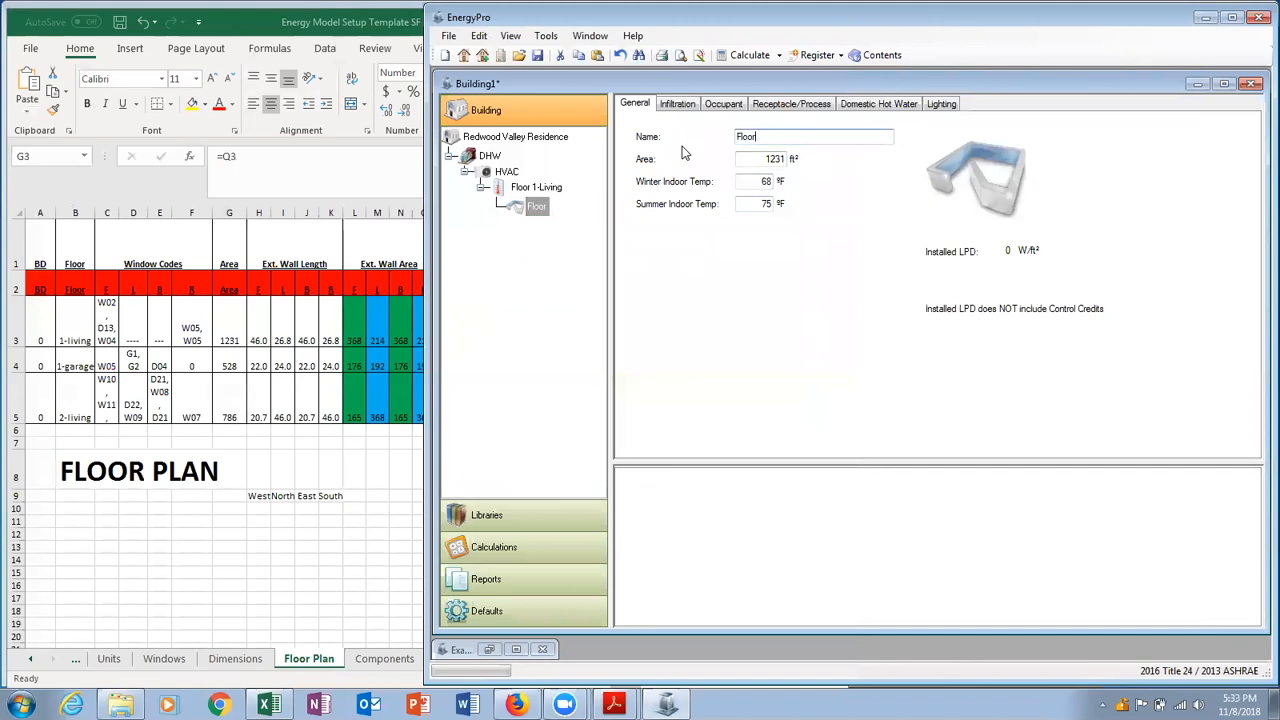
text( 1-Living)
Rename the Floor 1-Living zone to Floor 1-Sleeping.
click(536, 189)
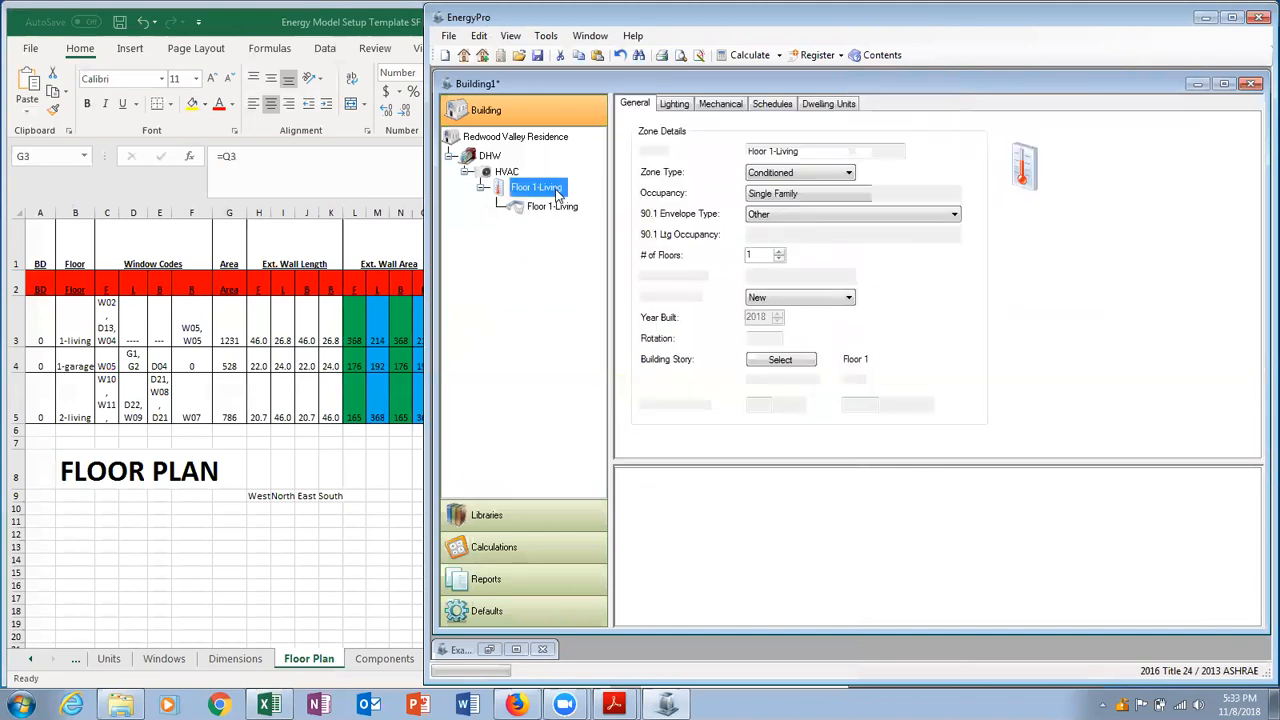
click(804, 152)
key(BackSpace)
key(BackSpace)
key(BackSpace)
key(BackSpace)
key(BackSpace)
key(BackSpace)
text(Sleeping)
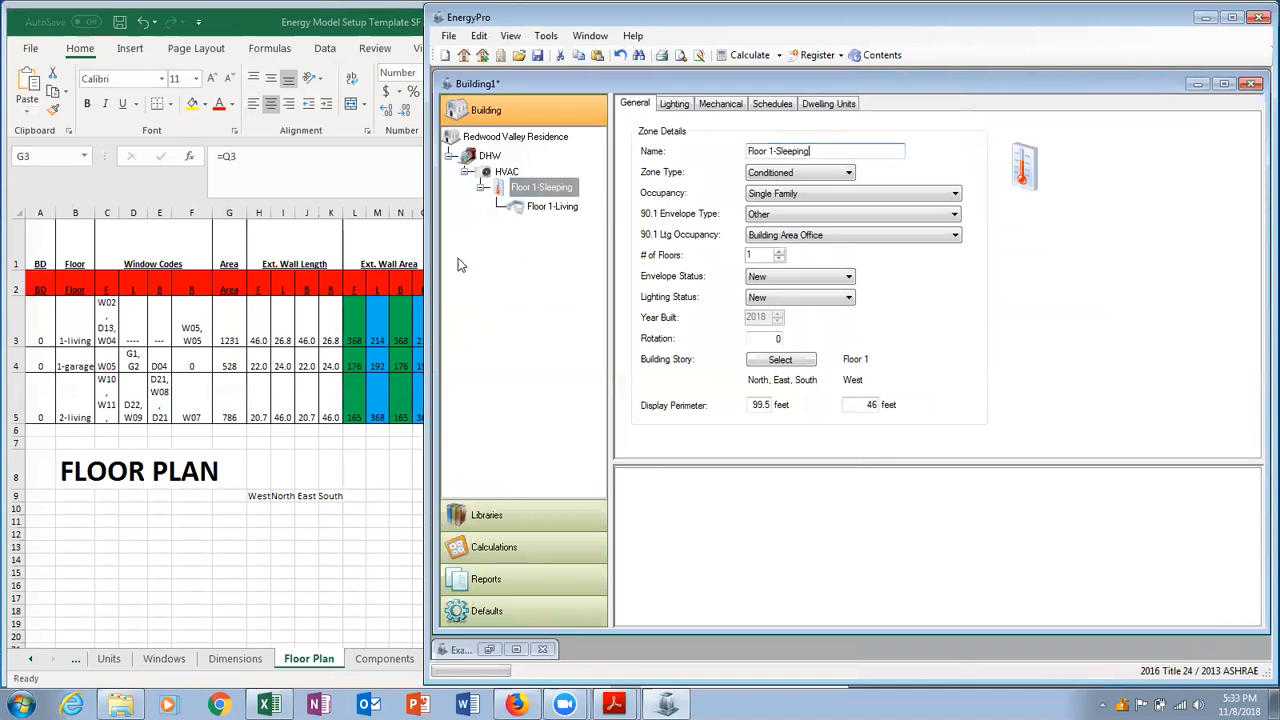
Rename the room under the zone to Floor 1-Sleeping.
click(550, 207)
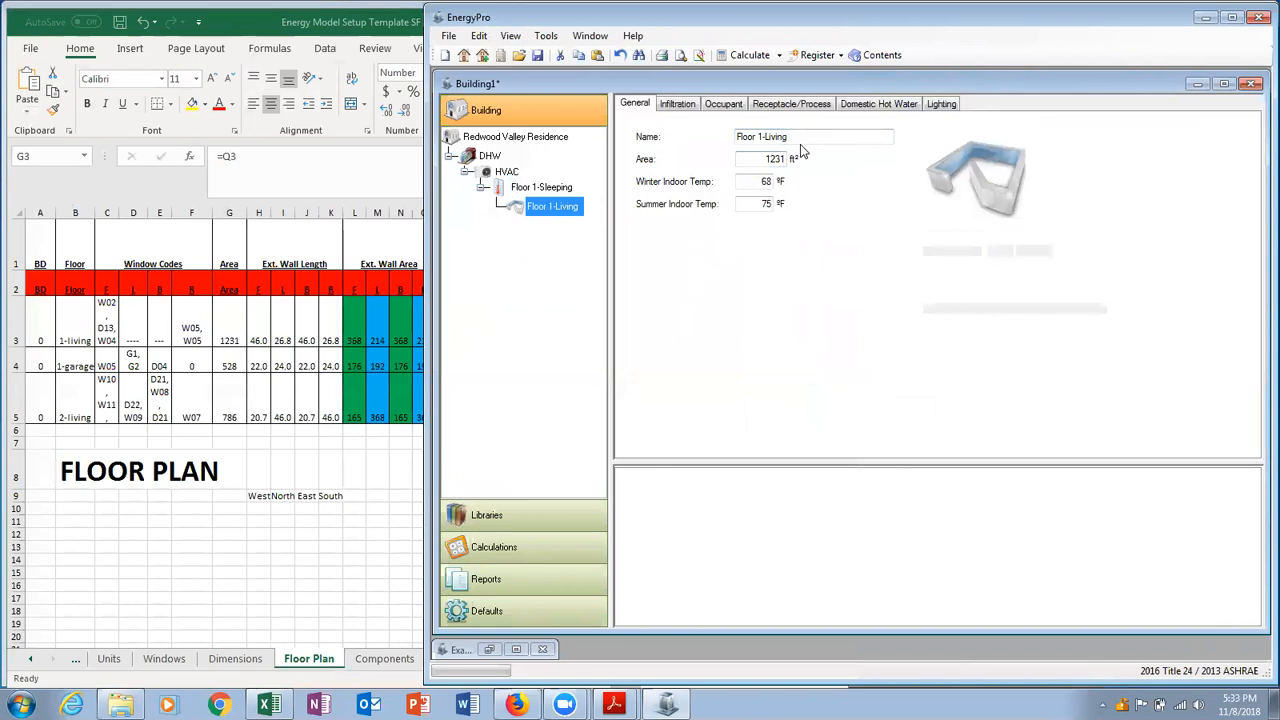
click(803, 140)
key(BackSpace)
key(BackSpace)
key(BackSpace)
key(BackSpace)
key(BackSpace)
key(BackSpace)
text(Sleeping)
click(567, 207)
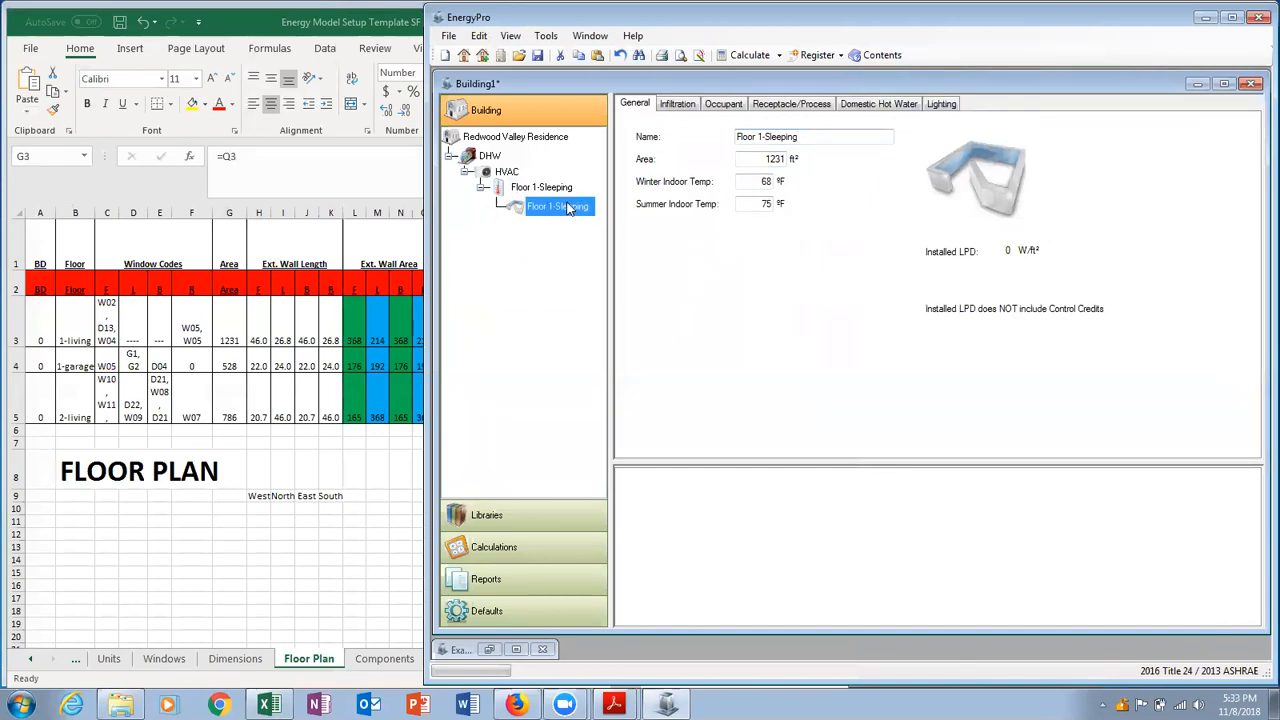
Review the room's infiltration, occupant, receptacle/process, domestic hot water and lighting settings.
click(677, 104)
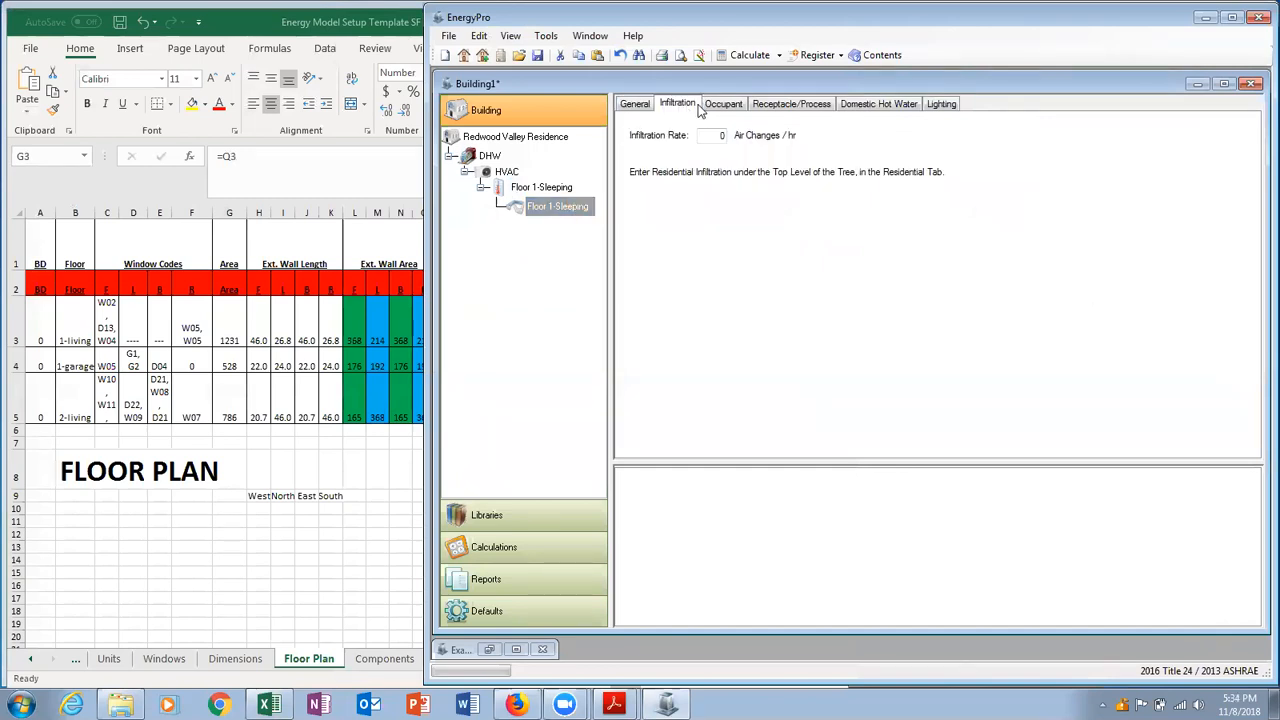
click(720, 104)
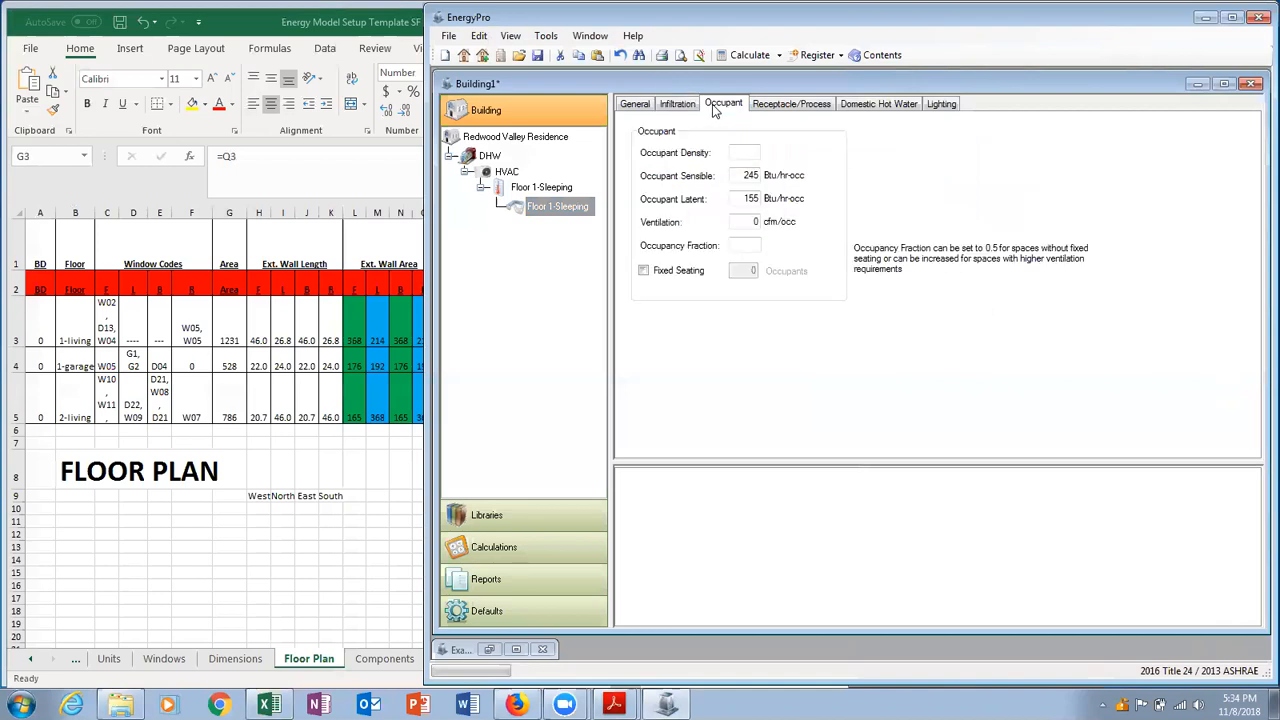
click(784, 112)
click(864, 108)
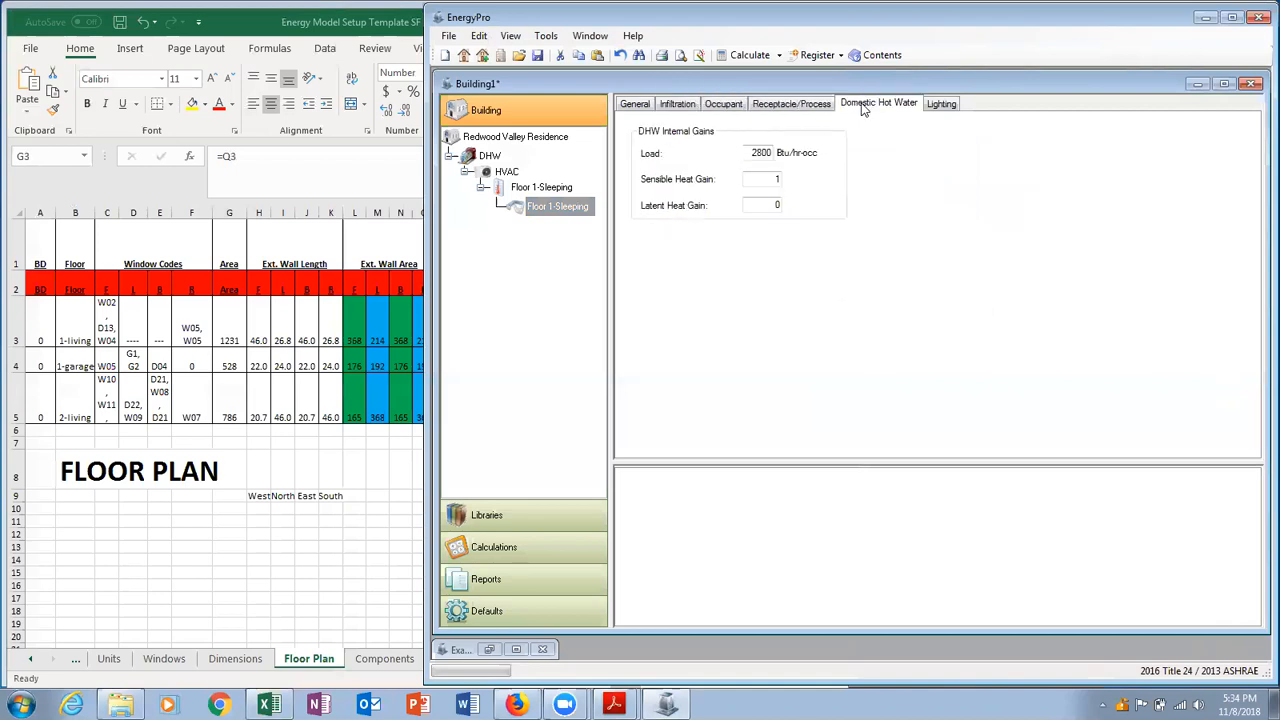
click(933, 105)
click(645, 103)
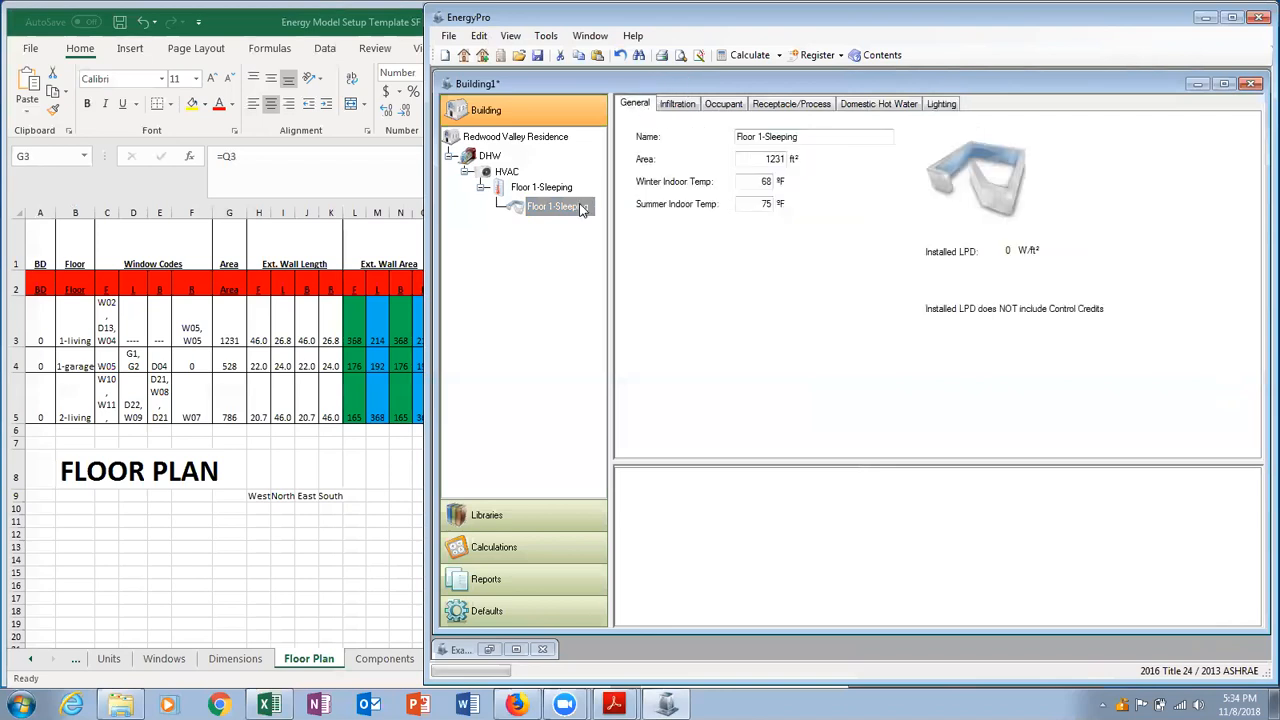
Add four exterior walls to the Floor 1-Sleeping room.
right_click(582, 208)
mouse_move(603, 219)
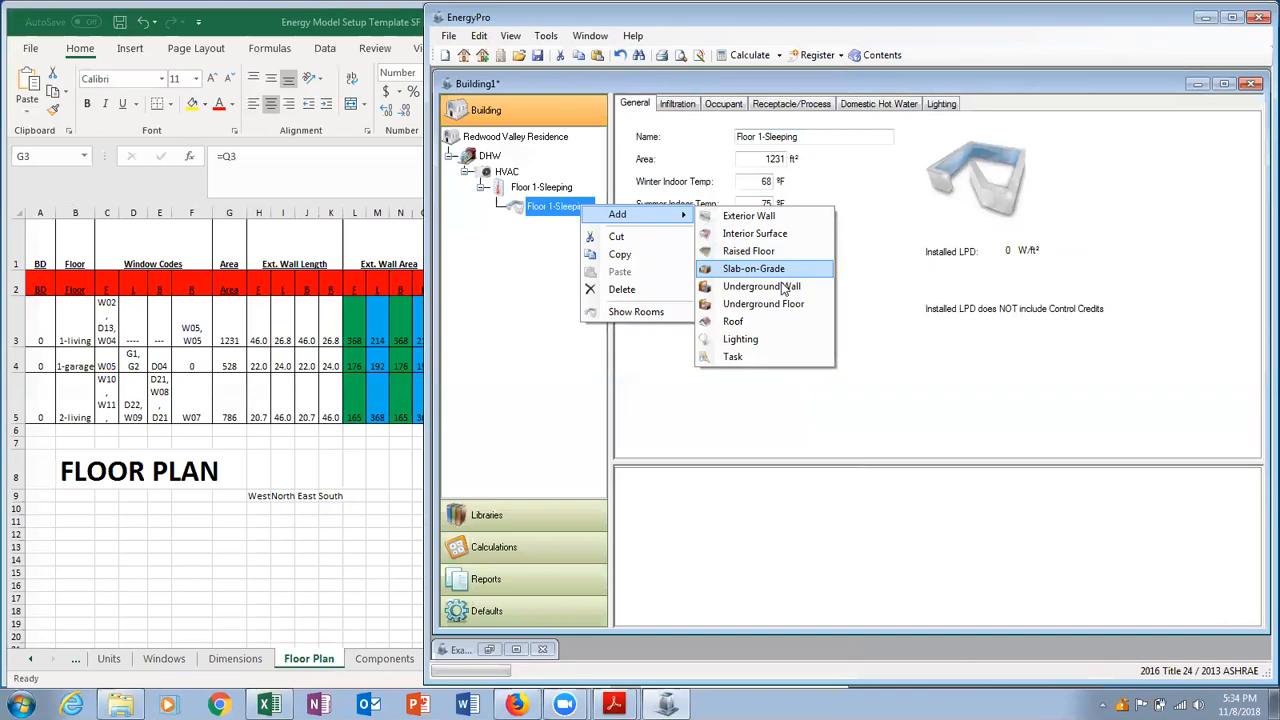
click(770, 217)
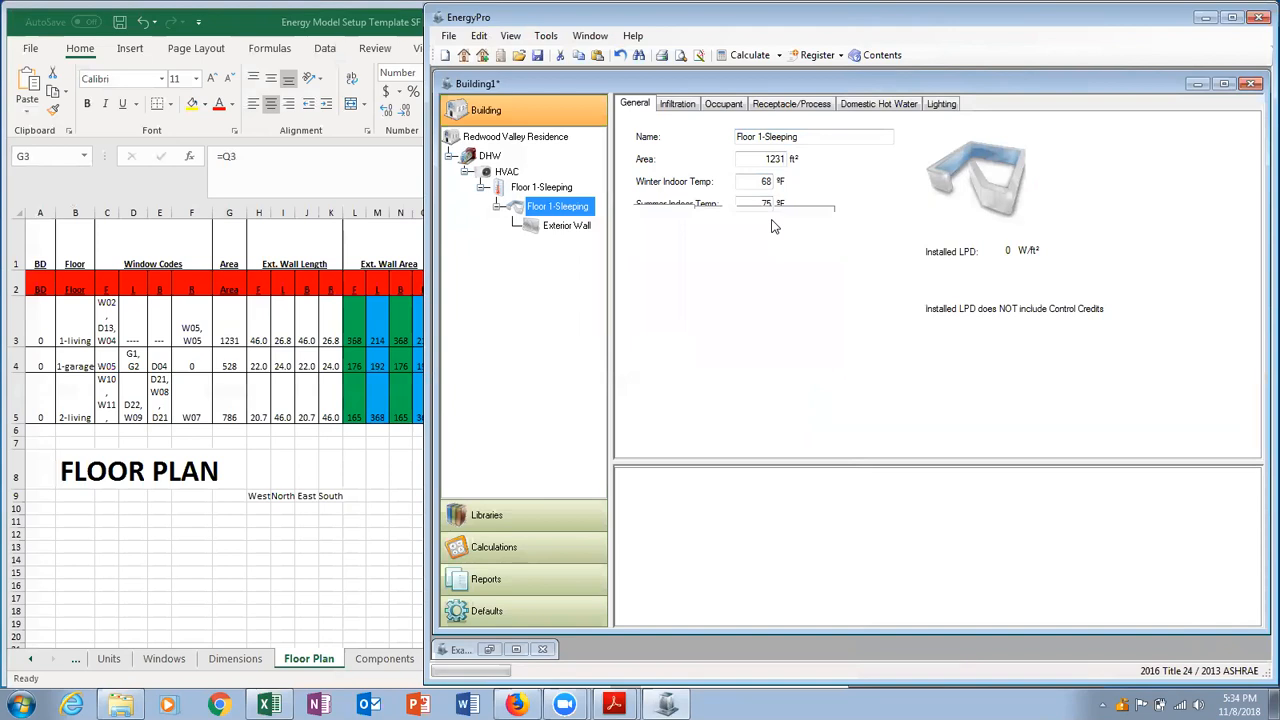
click(577, 234)
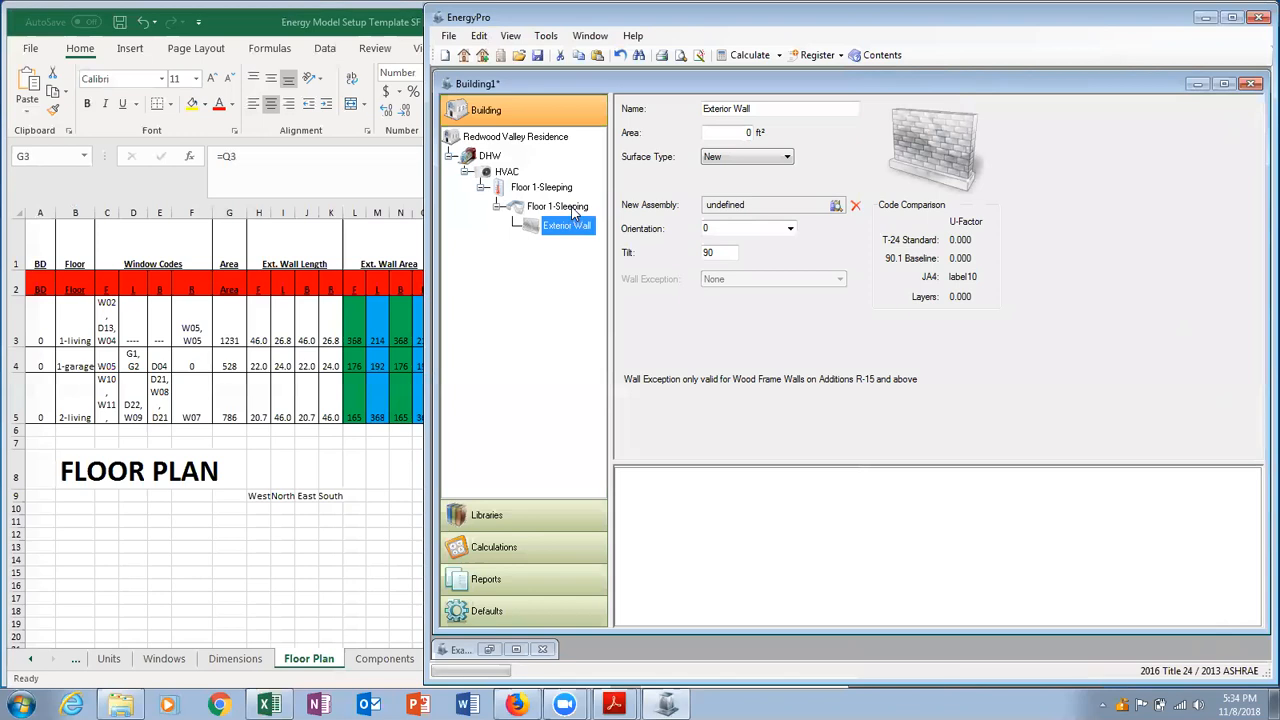
click(574, 210)
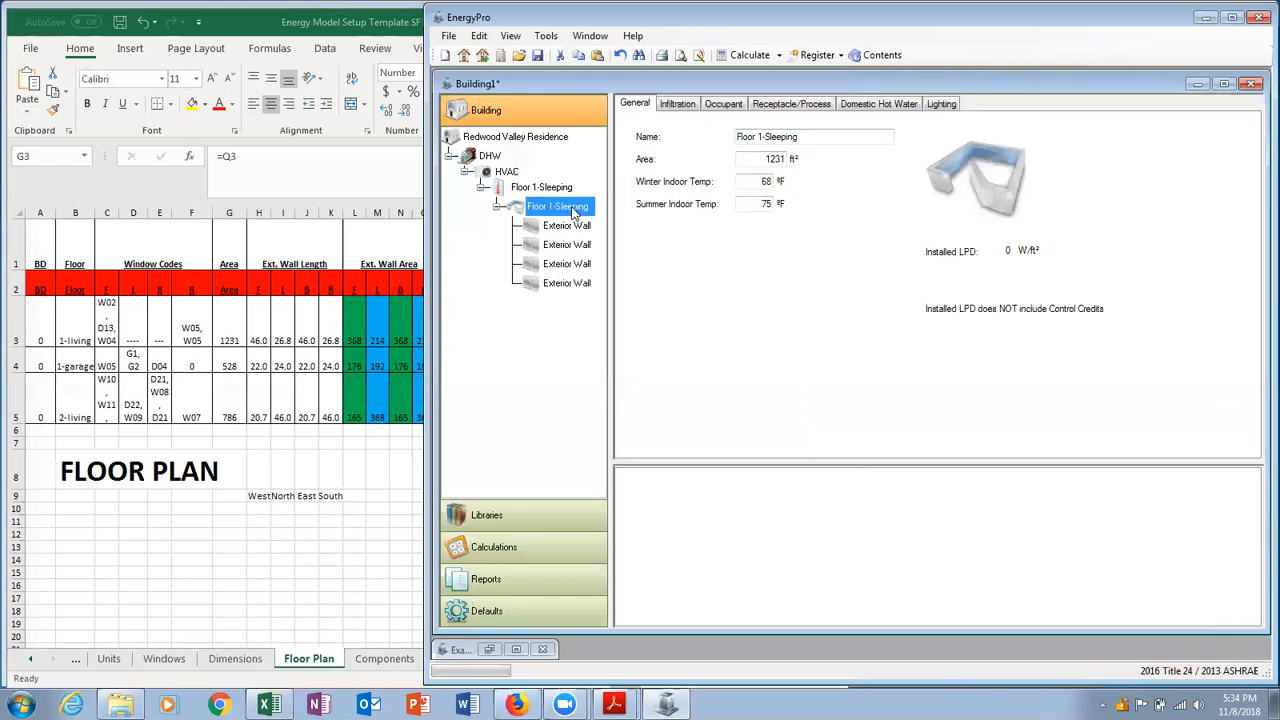
Select the first exterior wall, and look up the 1-living row's exterior wall areas and window codes on the Excel Floor Plan sheet.
click(567, 227)
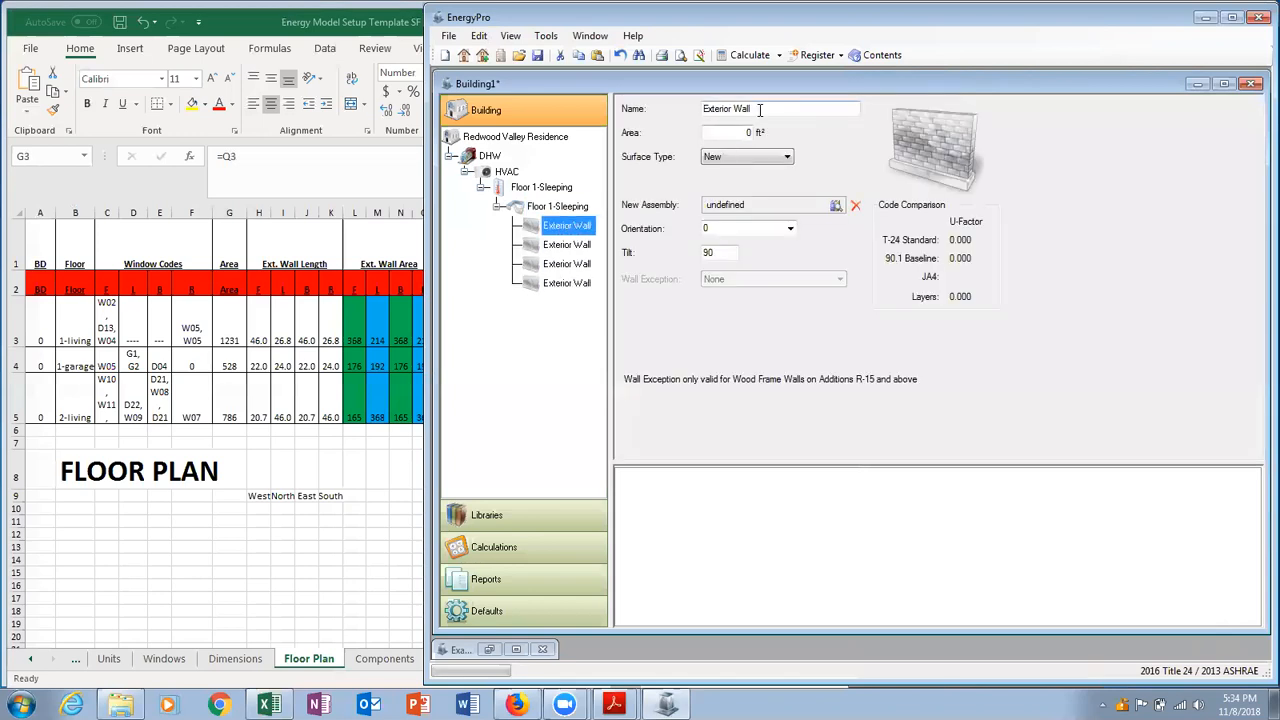
click(338, 343)
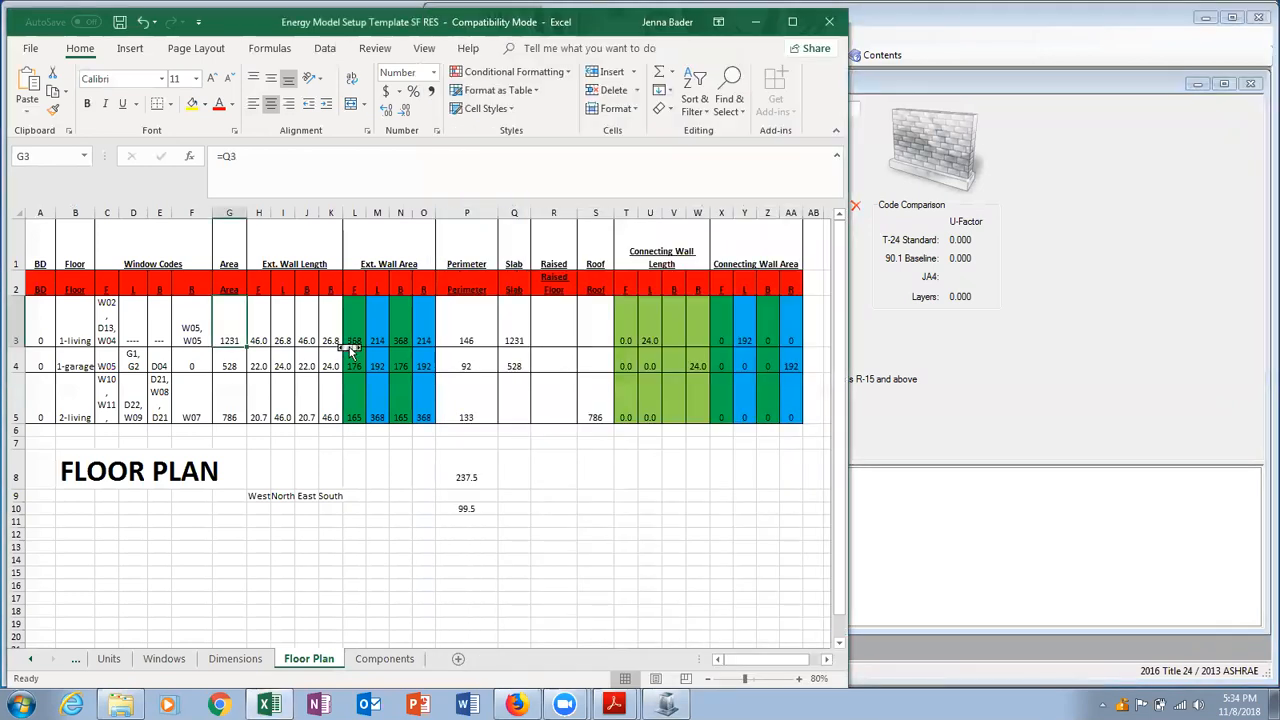
scroll(338, 343, right, 3)
scroll(338, 343, left, 1)
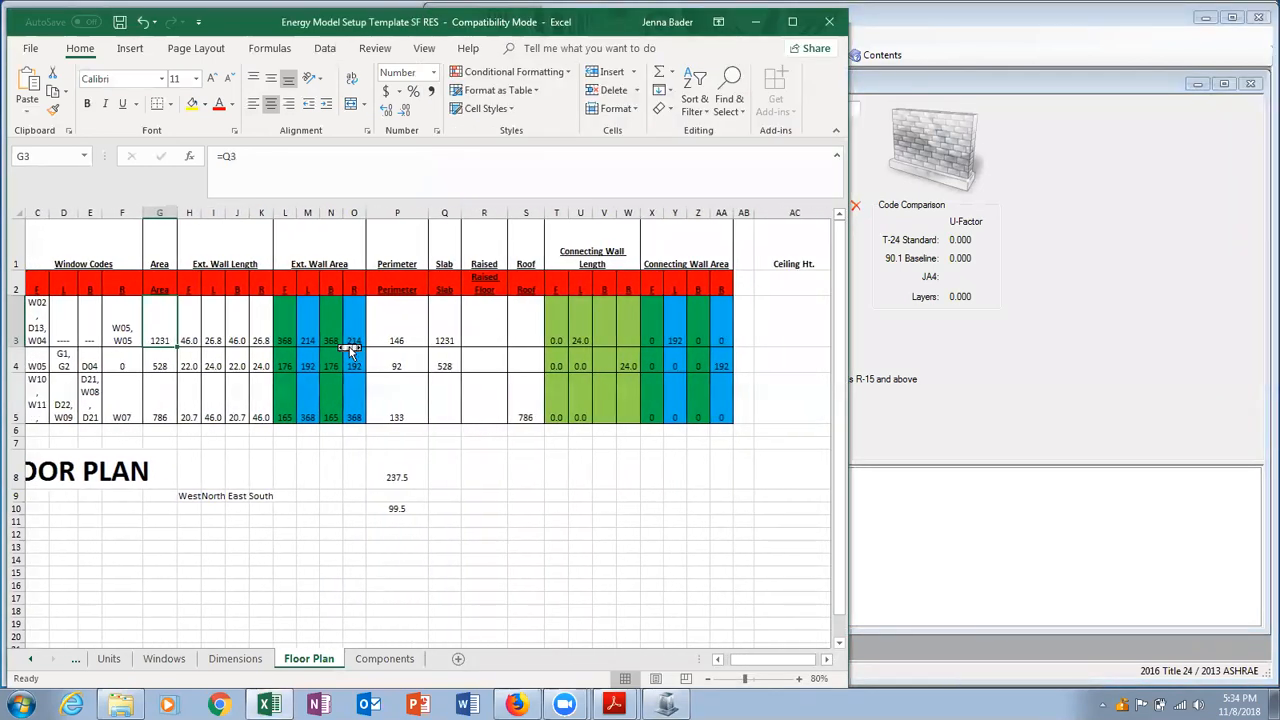
click(287, 314)
scroll(288, 313, left, 2)
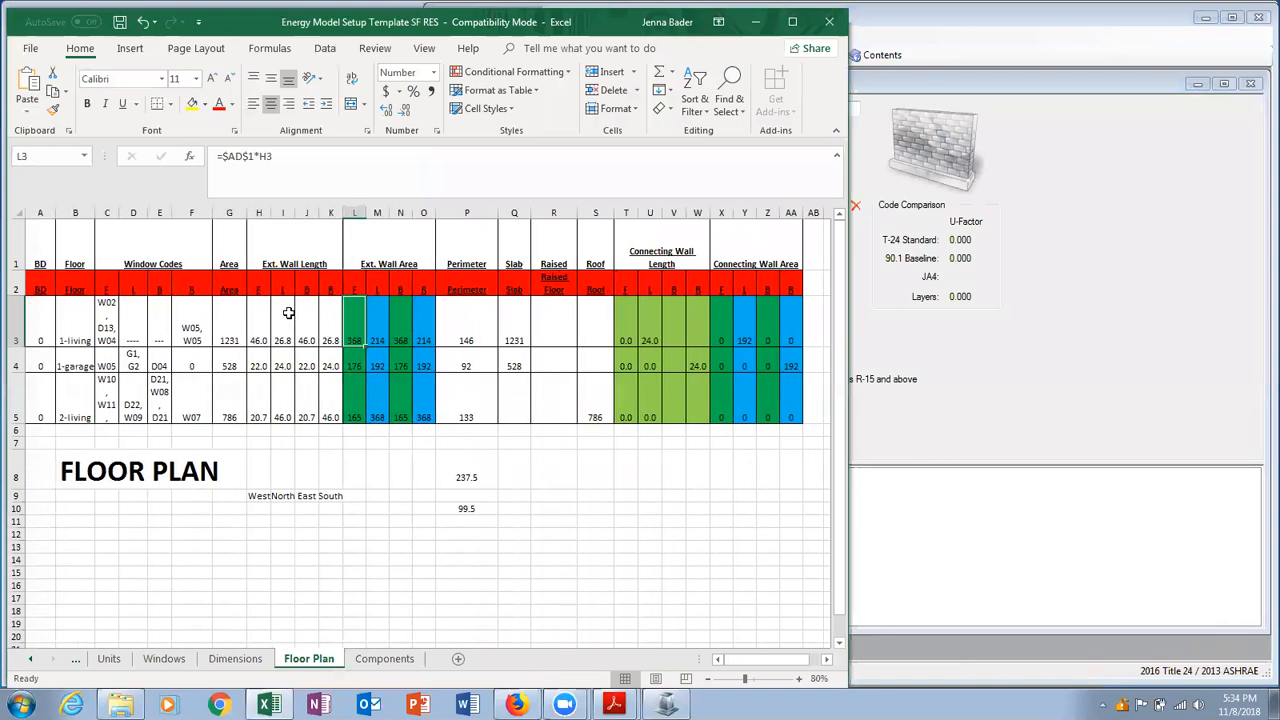
click(383, 320)
click(400, 322)
click(424, 325)
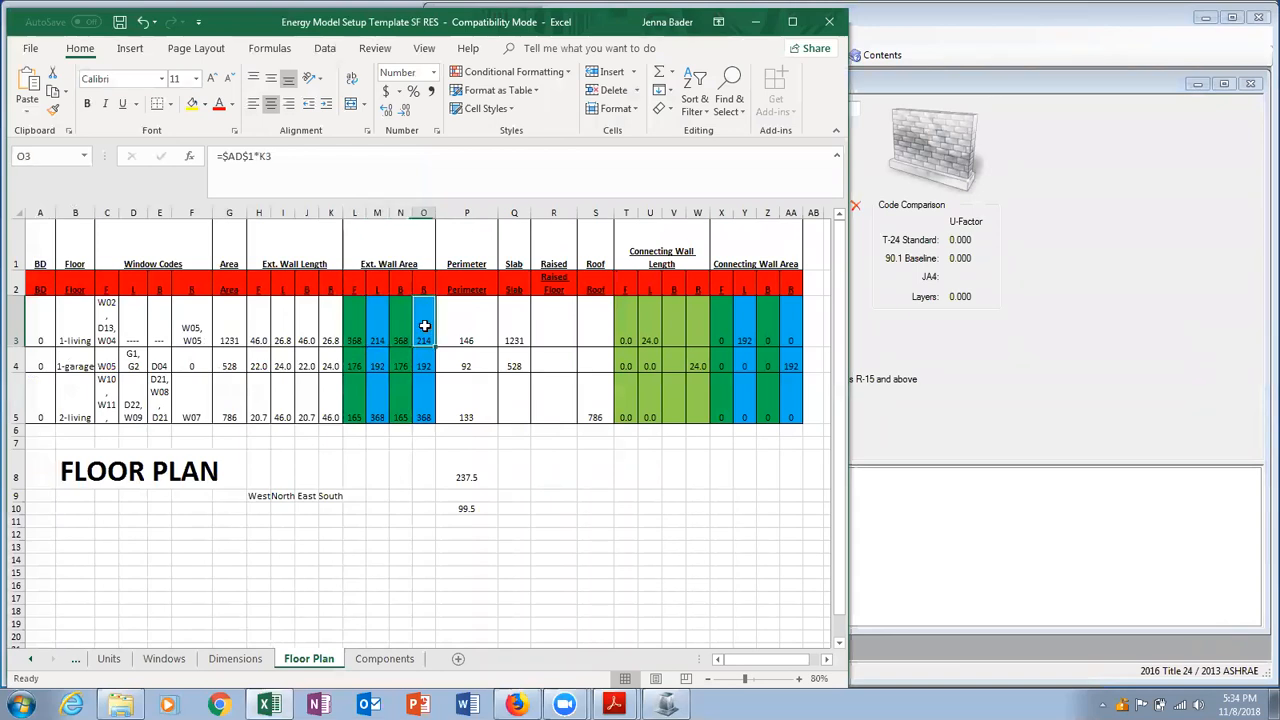
click(107, 325)
click(135, 325)
click(158, 325)
click(188, 327)
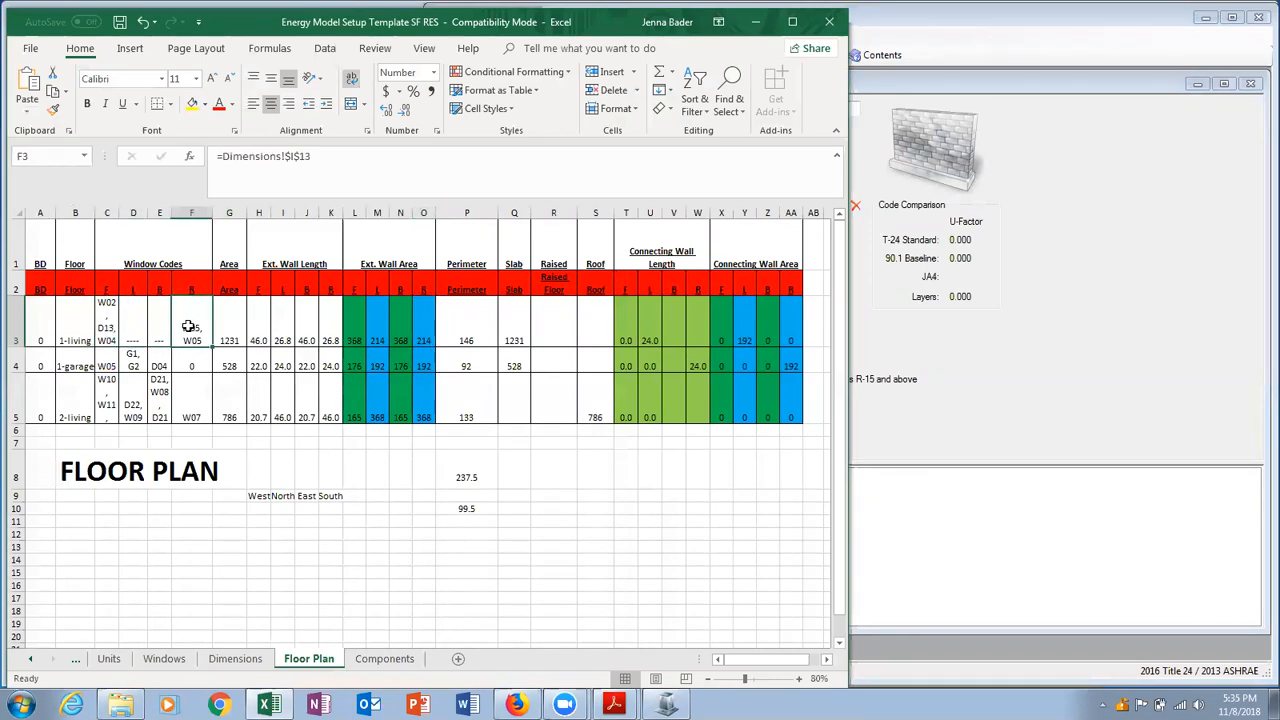
Back in EnergyPro, name the first exterior wall "F: W02, D13, W04" and set its area to 368 ft².
click(895, 429)
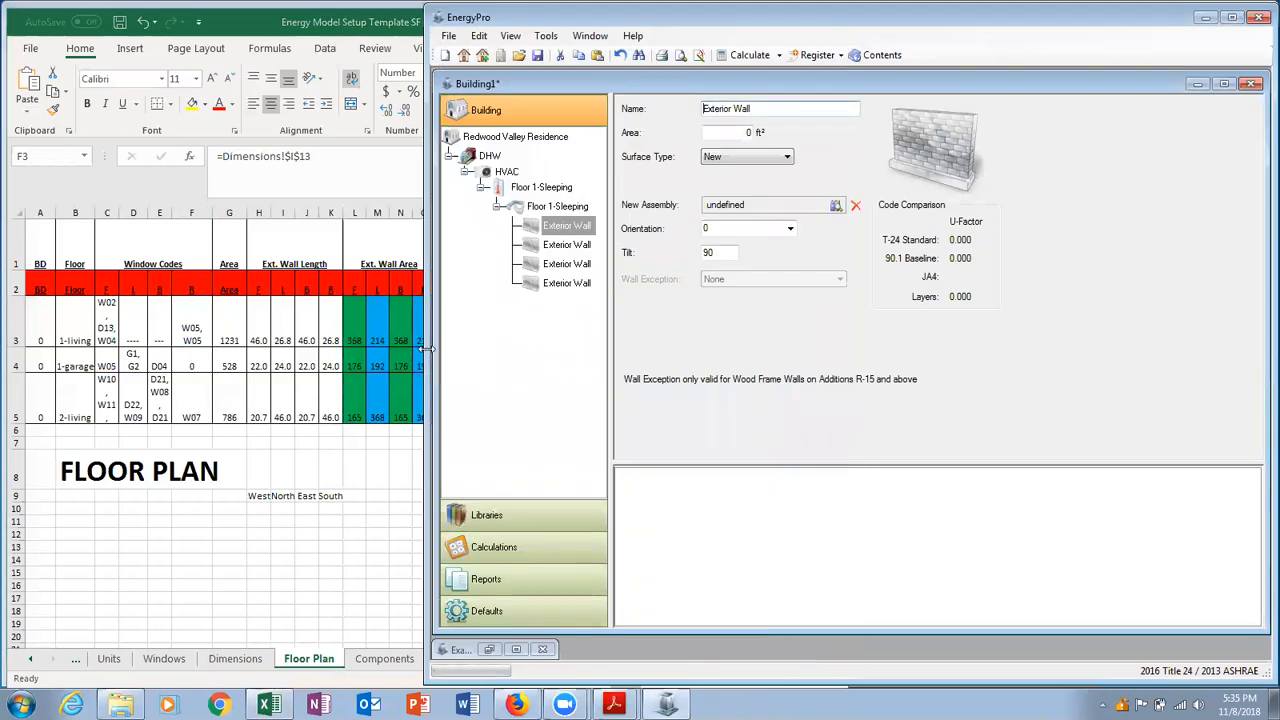
drag(426, 348, 444, 345)
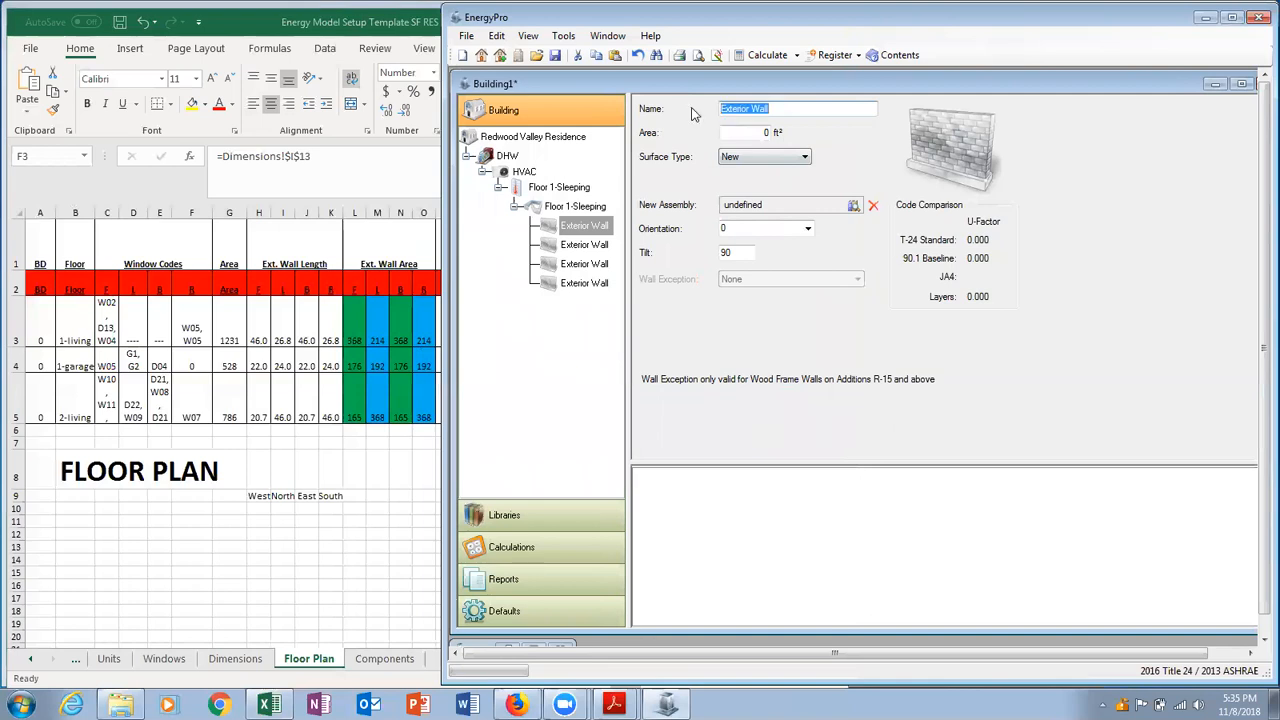
text(F: W02)
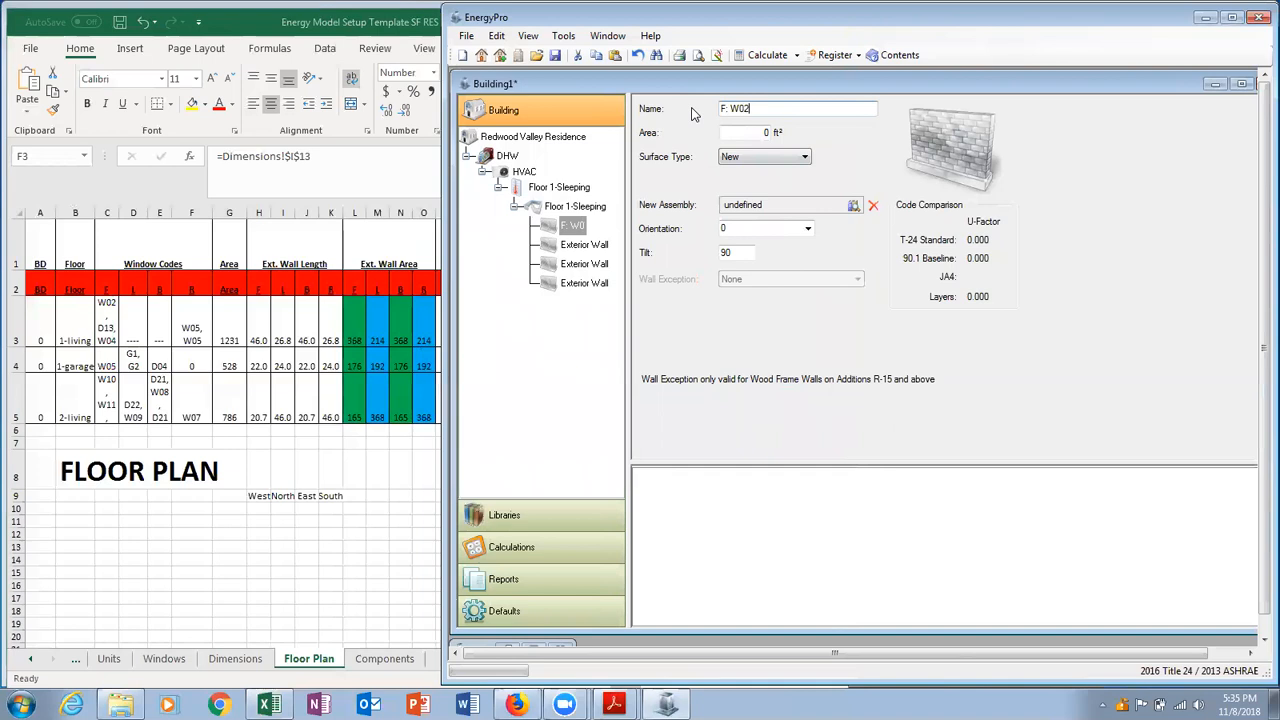
text(, D13, W04)
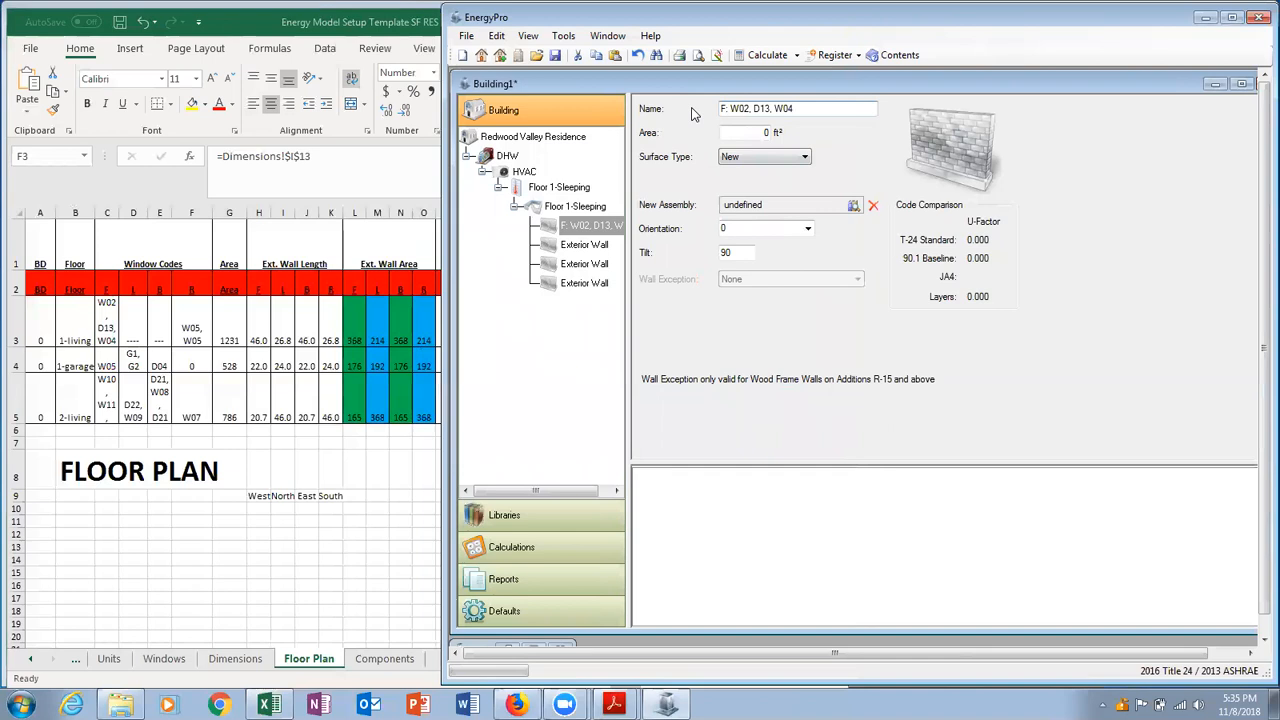
click(762, 132)
text(368)
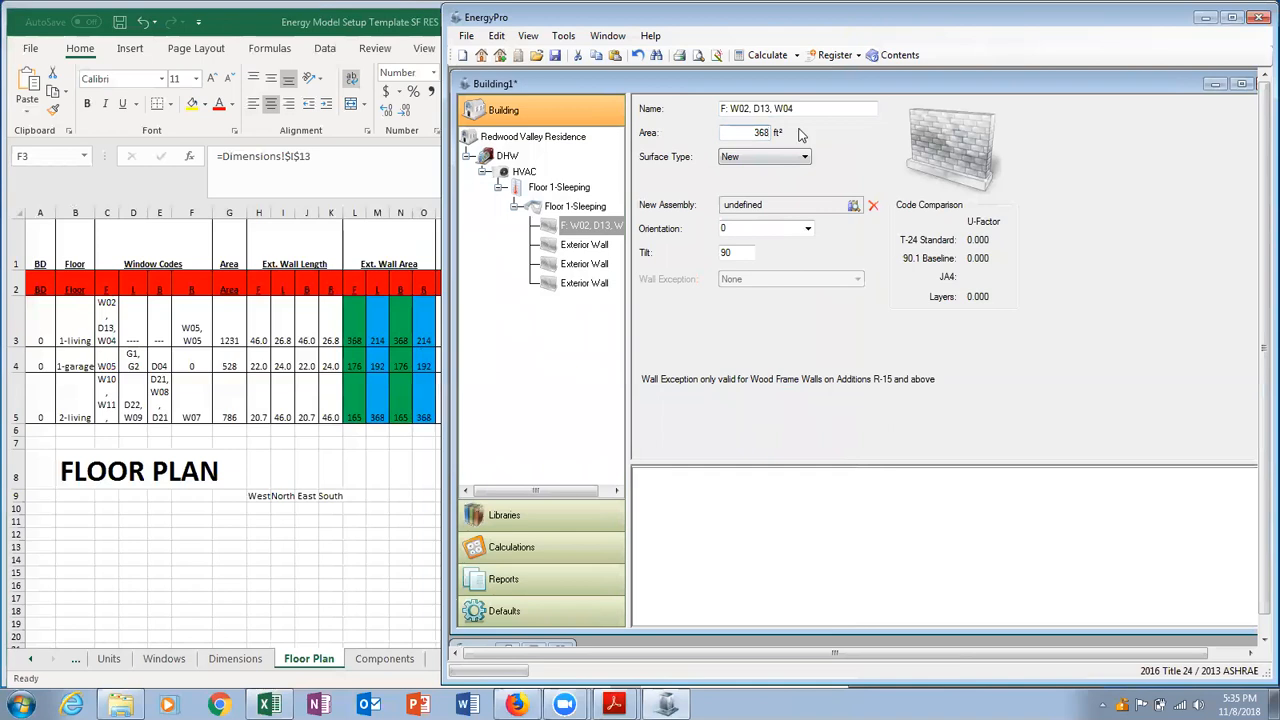
Look up the wall construction on the Excel Components sheet and add a new assembly to the first wall's assembly list in EnergyPro.
click(801, 202)
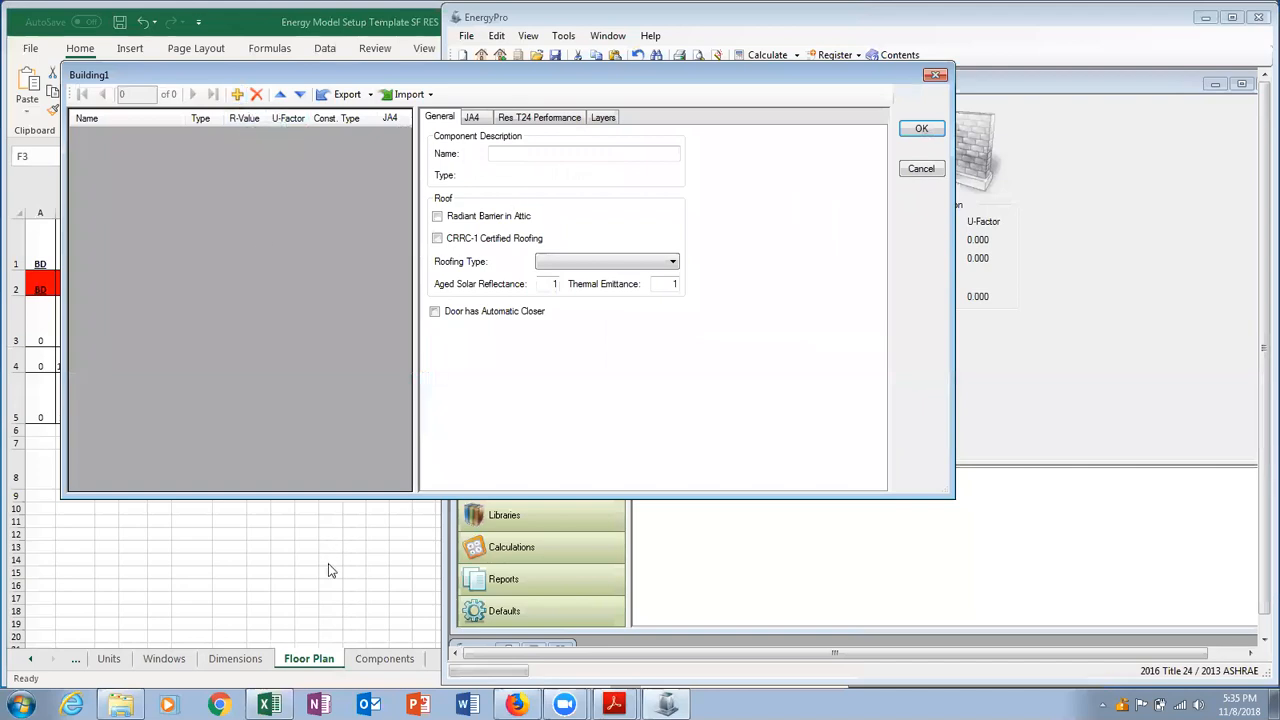
click(376, 662)
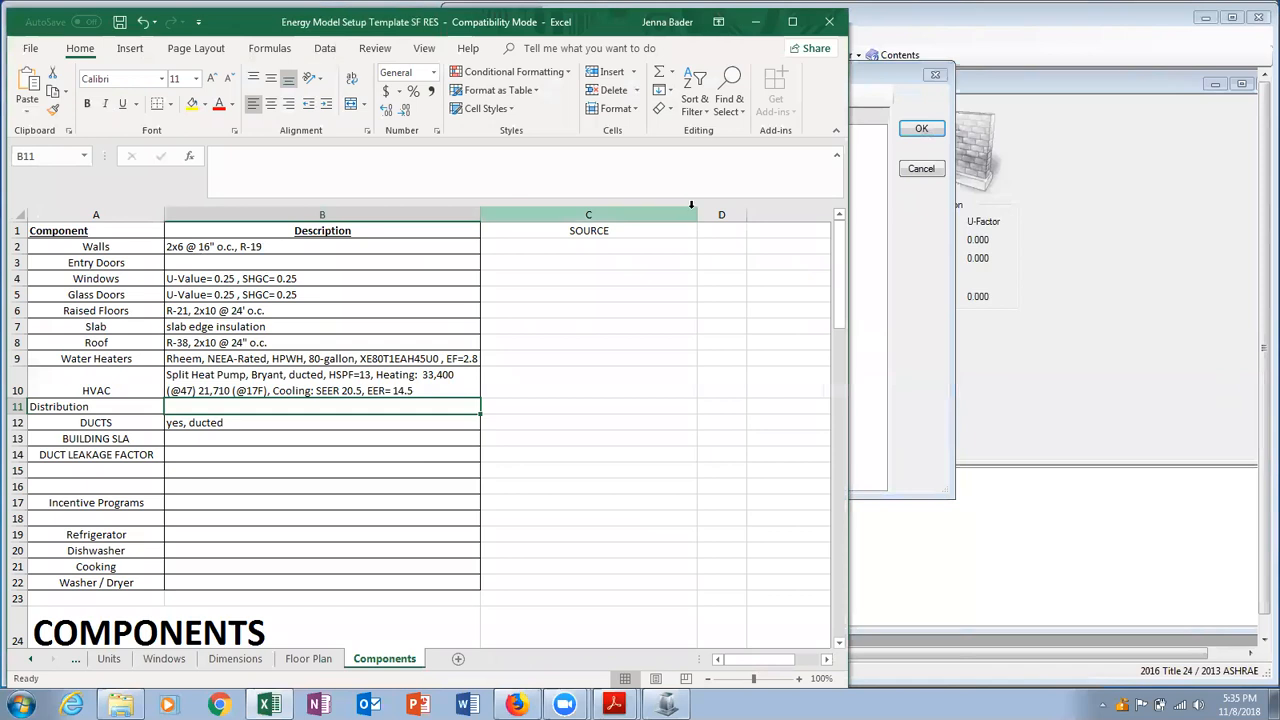
click(910, 250)
drag(589, 72, 886, 162)
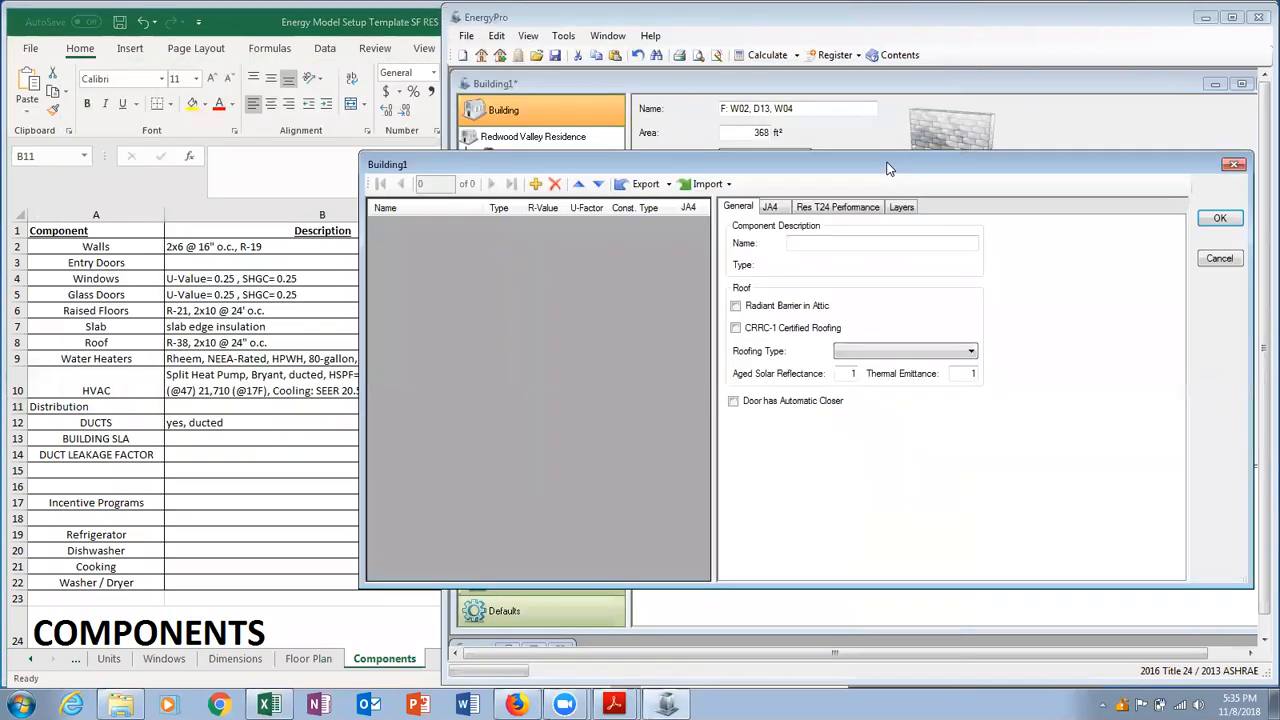
click(536, 185)
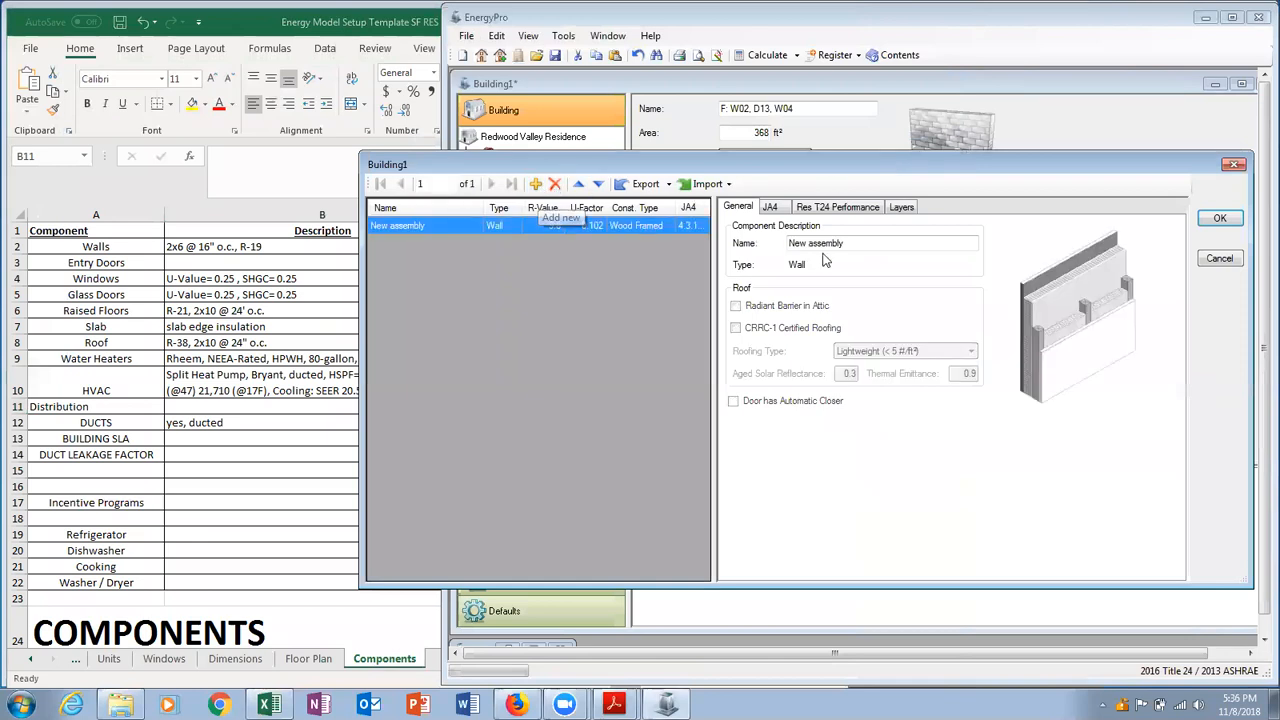
Clear the new assembly's name and import the JA4 wood-framed wall 2x6 @ 16 in. O.C. with R 19 insulation.
drag(850, 244, 791, 258)
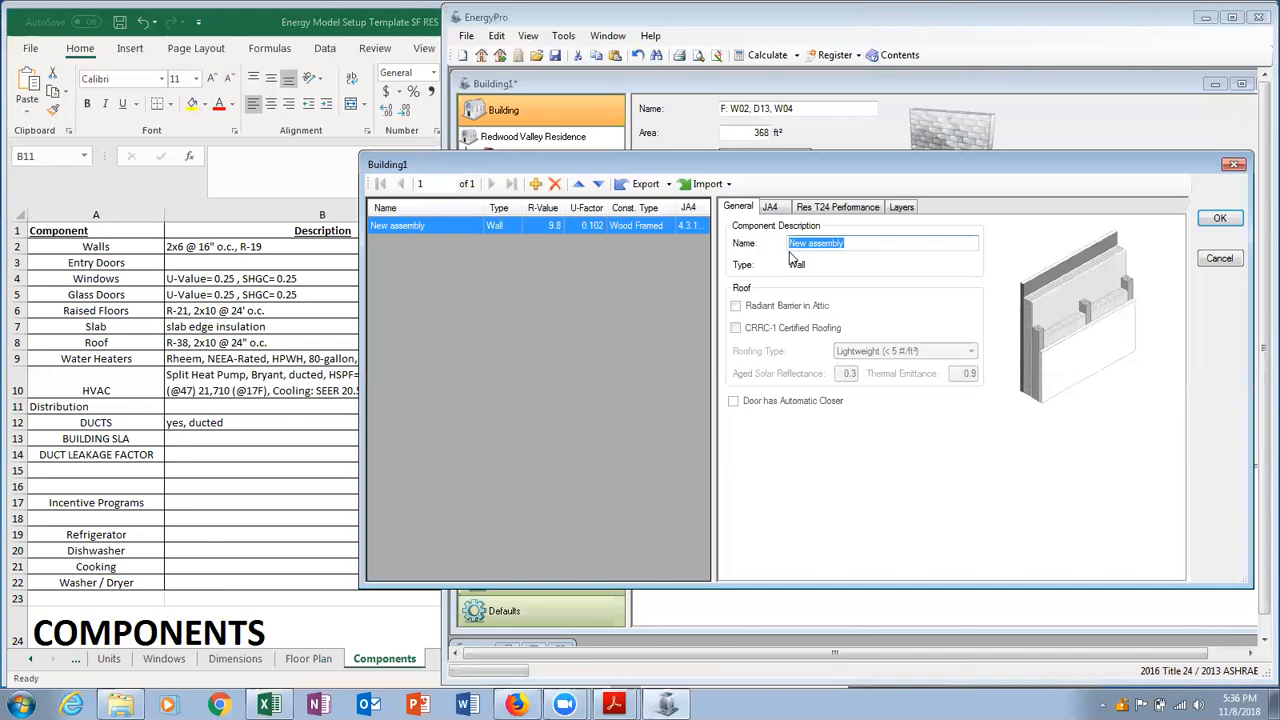
key(BackSpace)
click(707, 184)
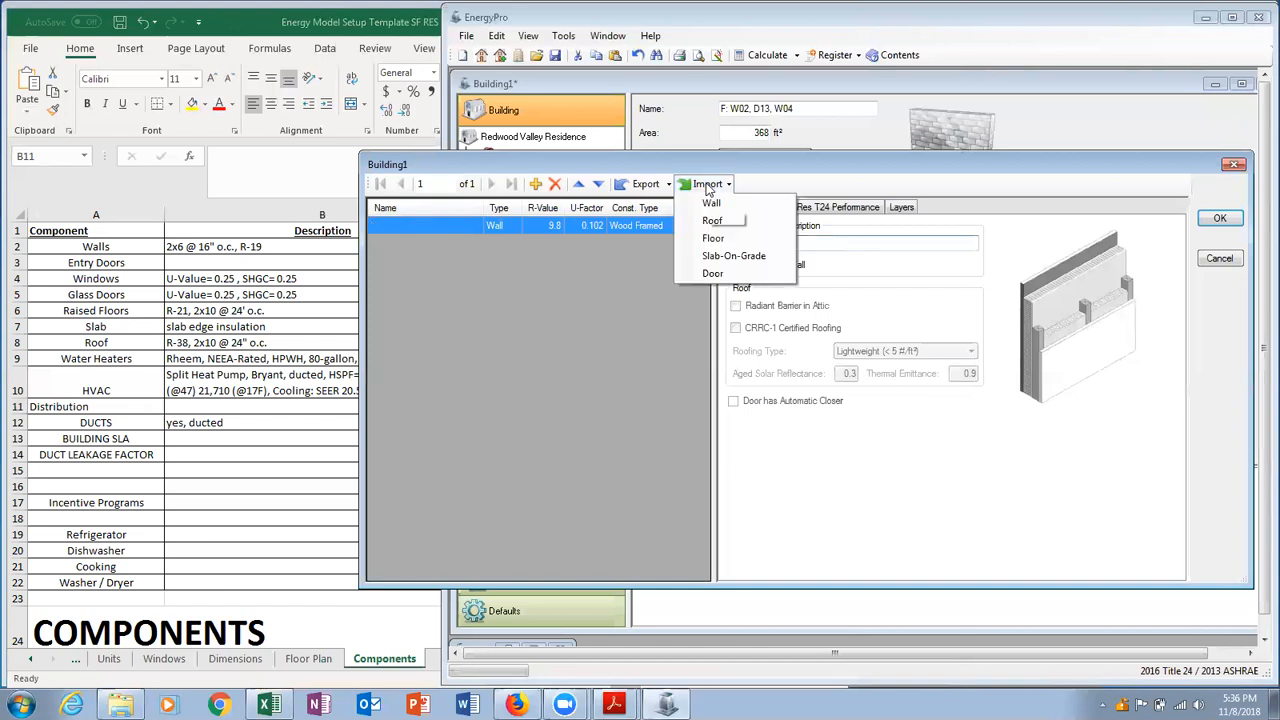
click(735, 204)
drag(416, 107, 754, 133)
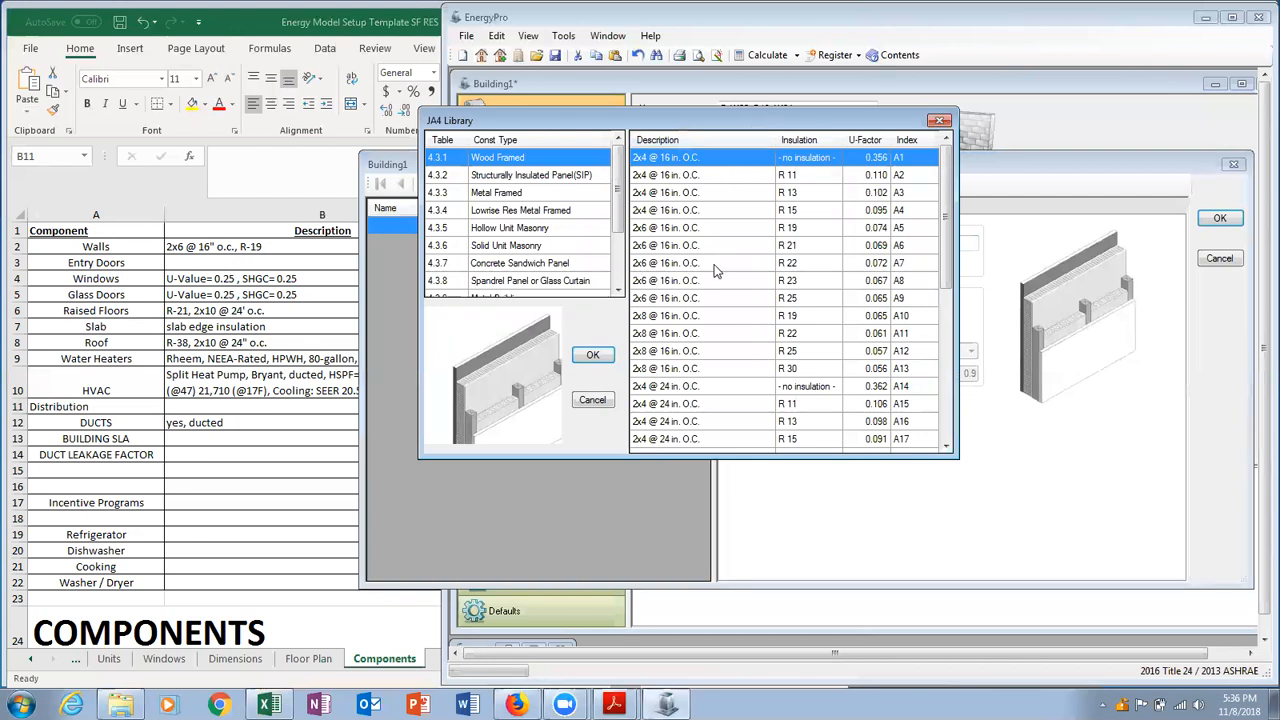
click(716, 229)
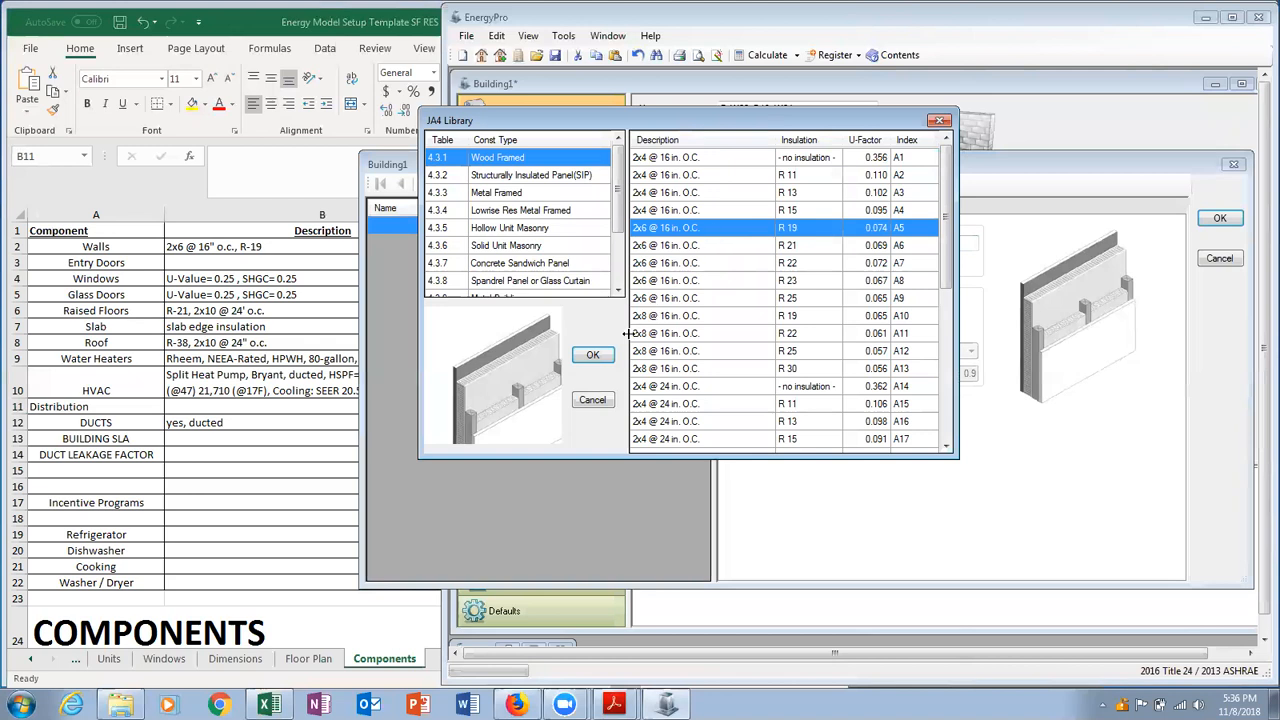
click(594, 357)
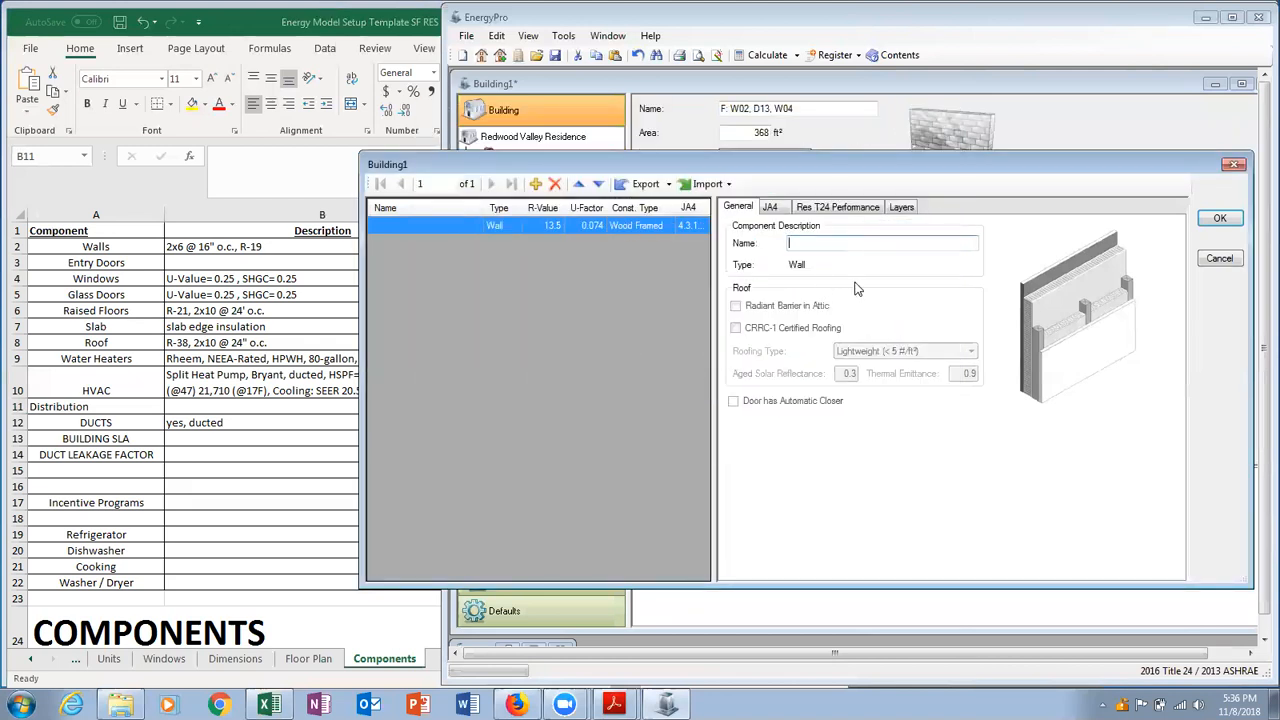
Name the new wall assembly "2x6@16" o.c. R-19".
text(2x6)
text(@16" o)
text(.c.)
text( R1)
text(19)
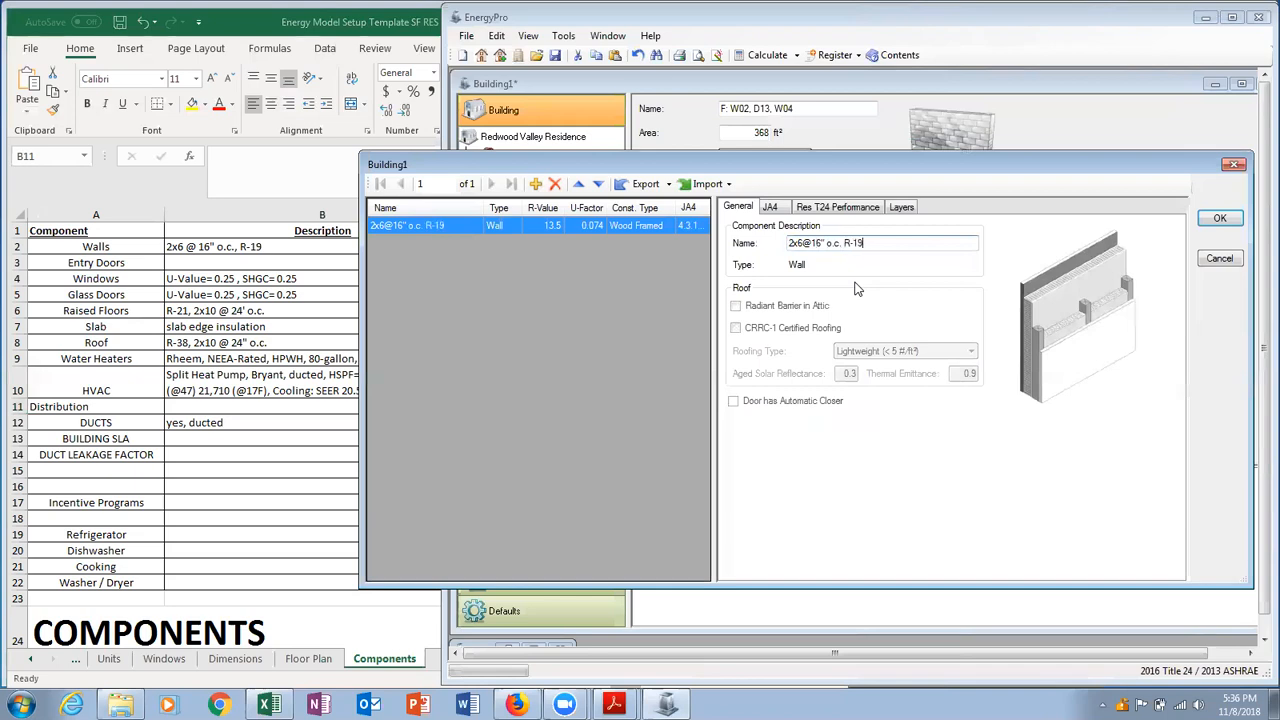
Review the assembly's JA4, residential Title 24 performance and layer properties, and assign it to the first exterior wall.
click(778, 208)
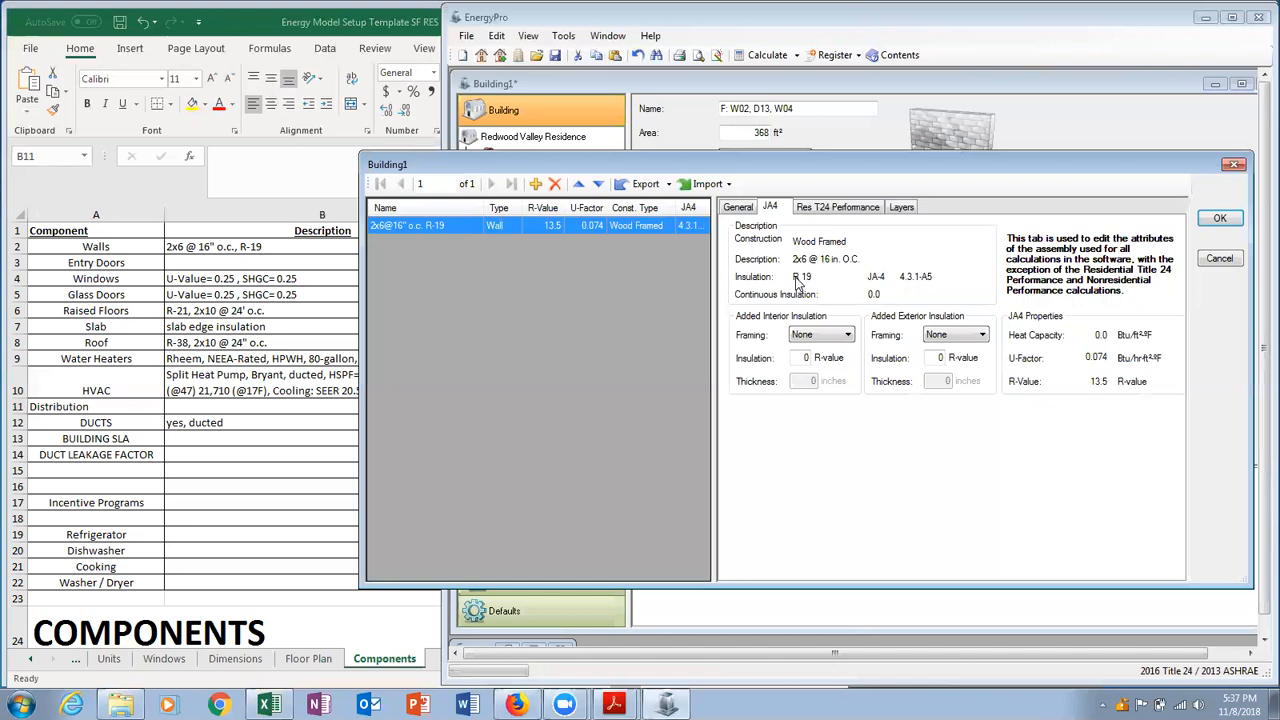
click(938, 359)
click(853, 208)
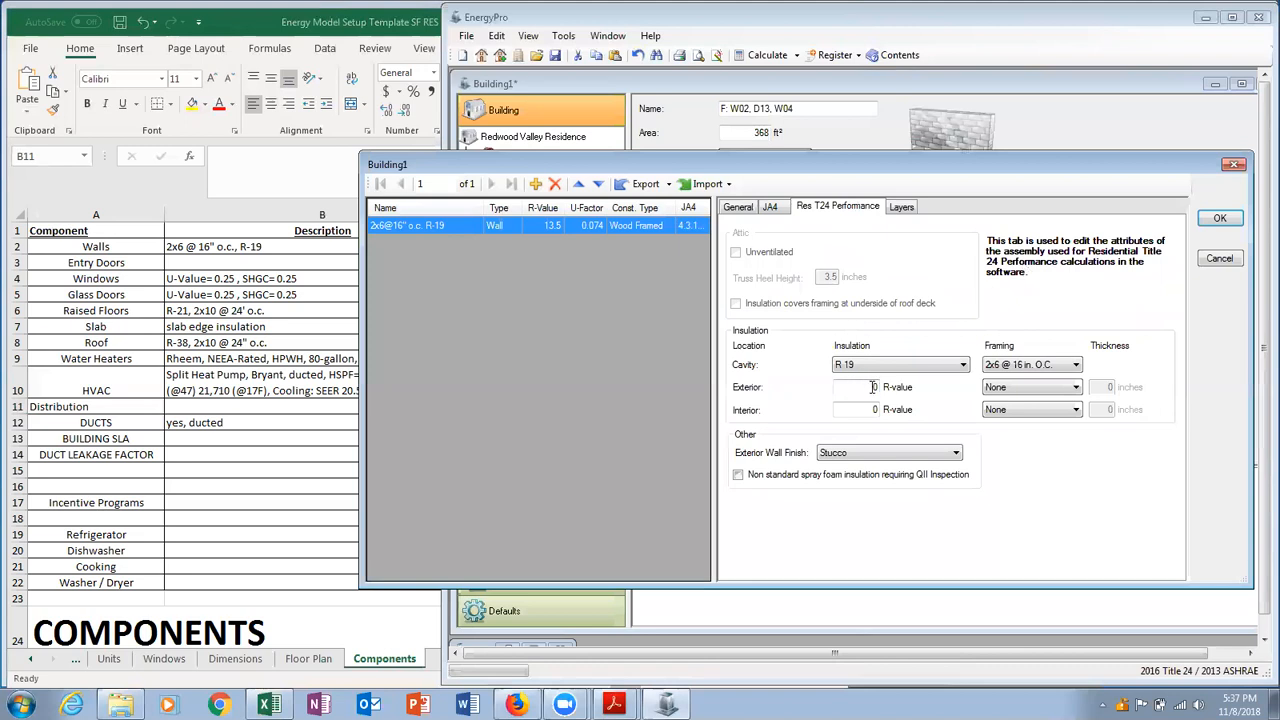
click(771, 207)
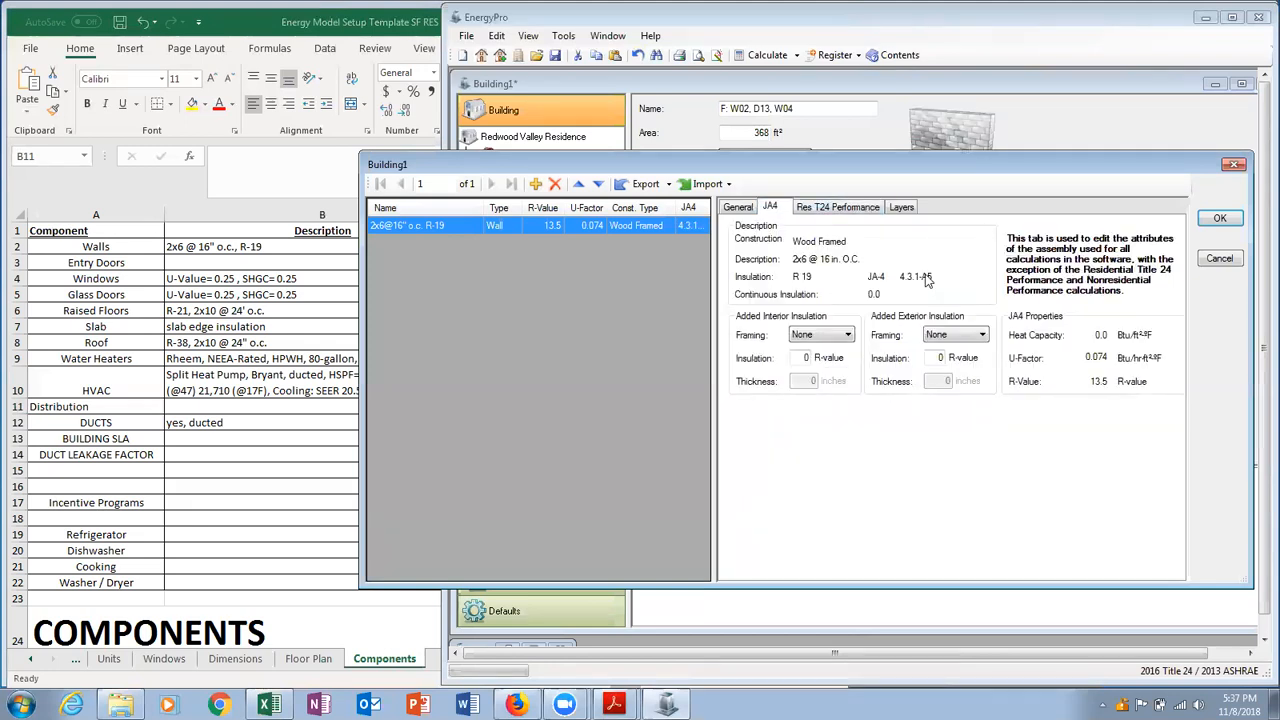
click(739, 207)
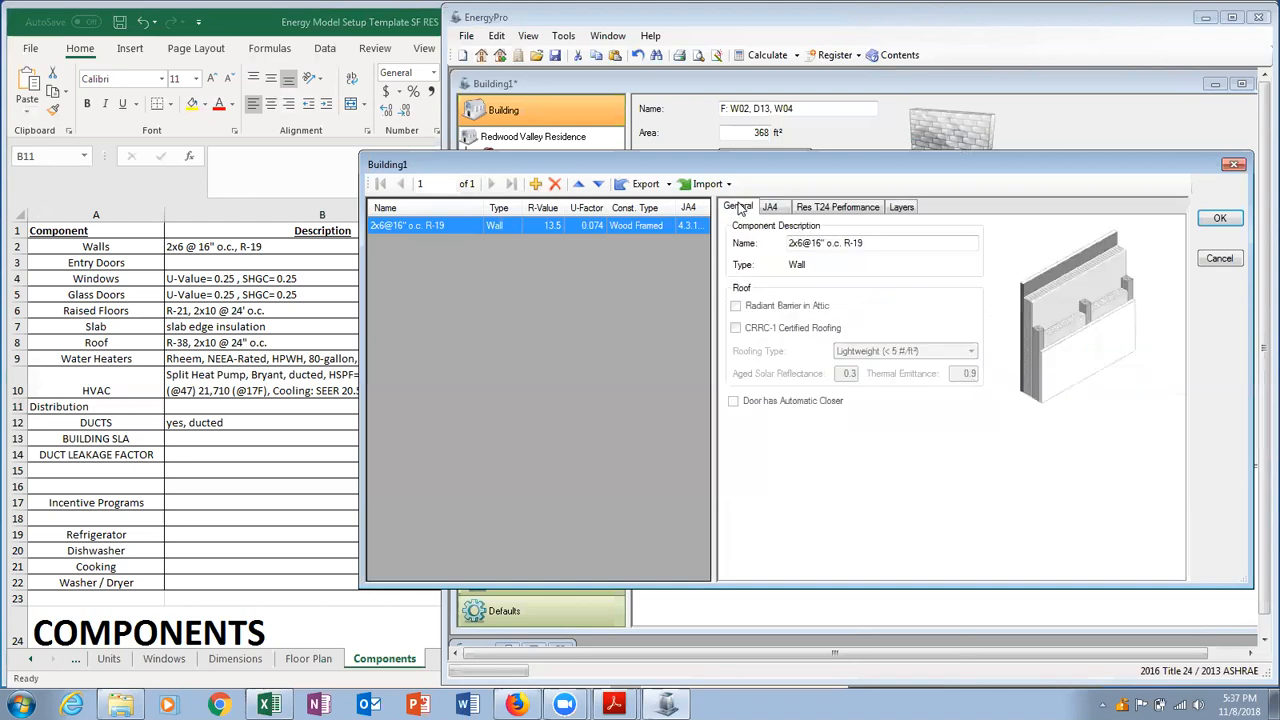
click(900, 207)
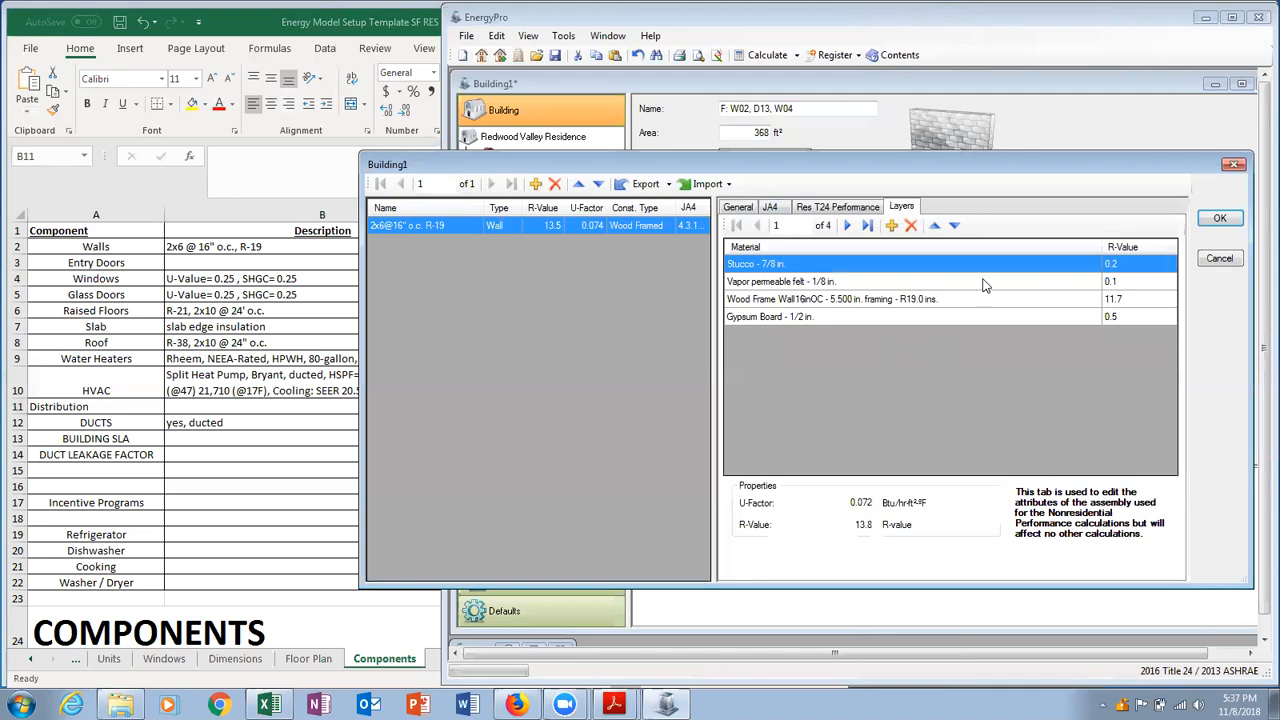
click(748, 207)
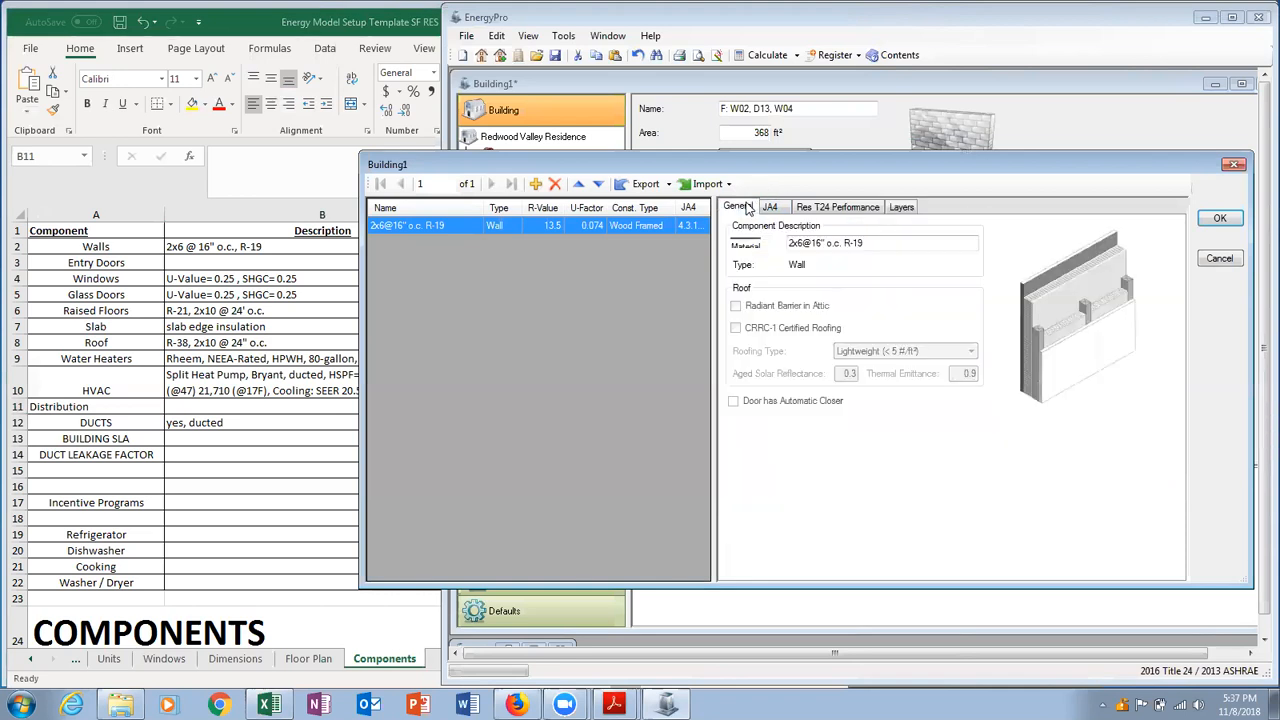
click(1213, 222)
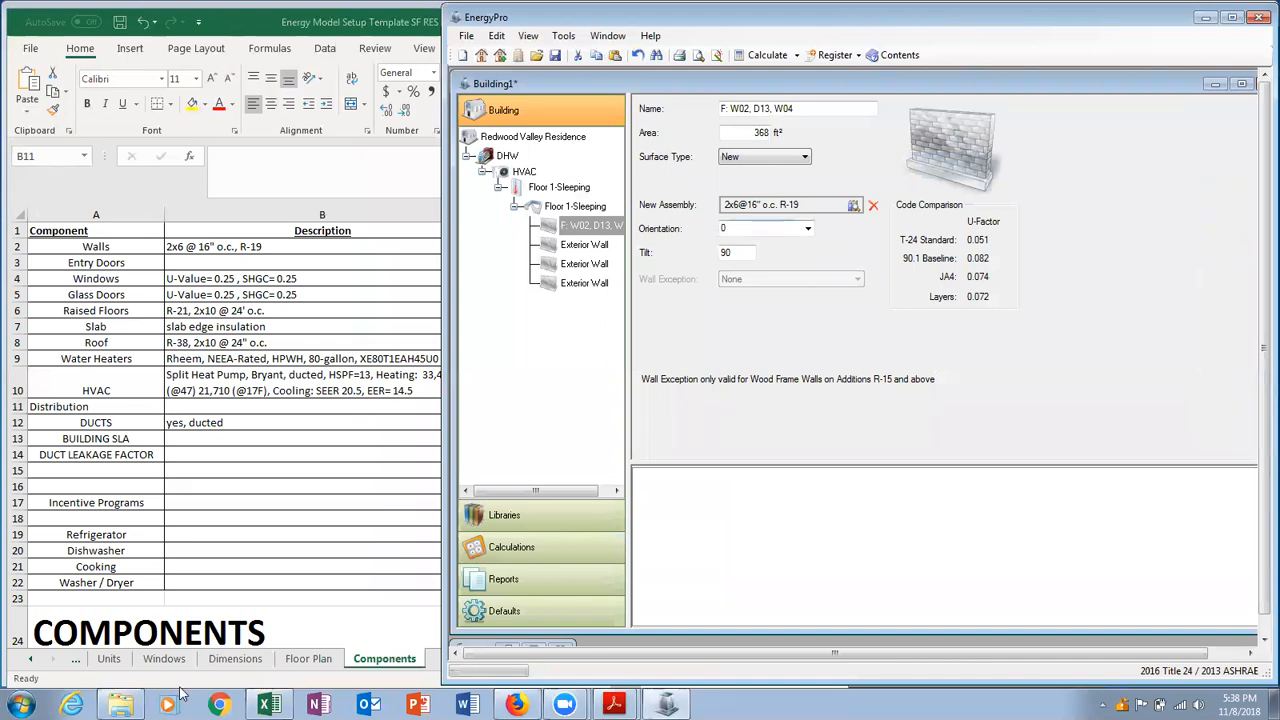
Switch to the Excel workbook and look up the home's orientation on the Units sheet.
click(292, 665)
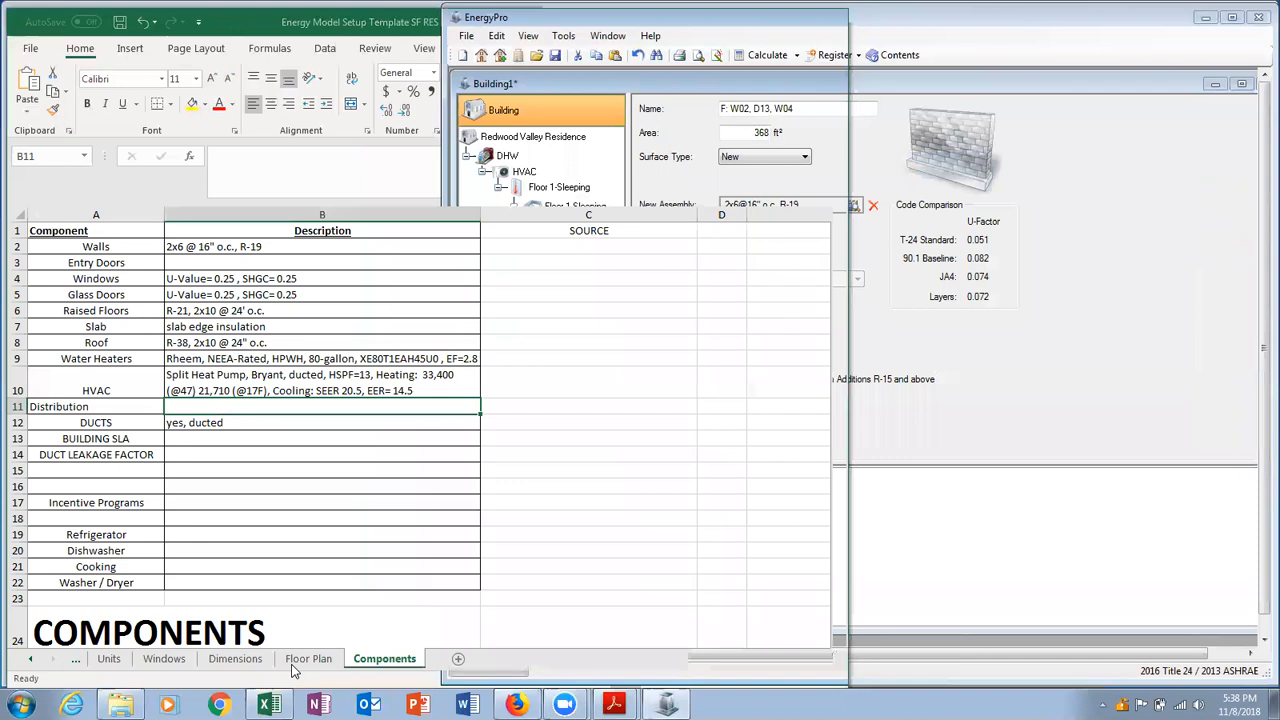
click(300, 662)
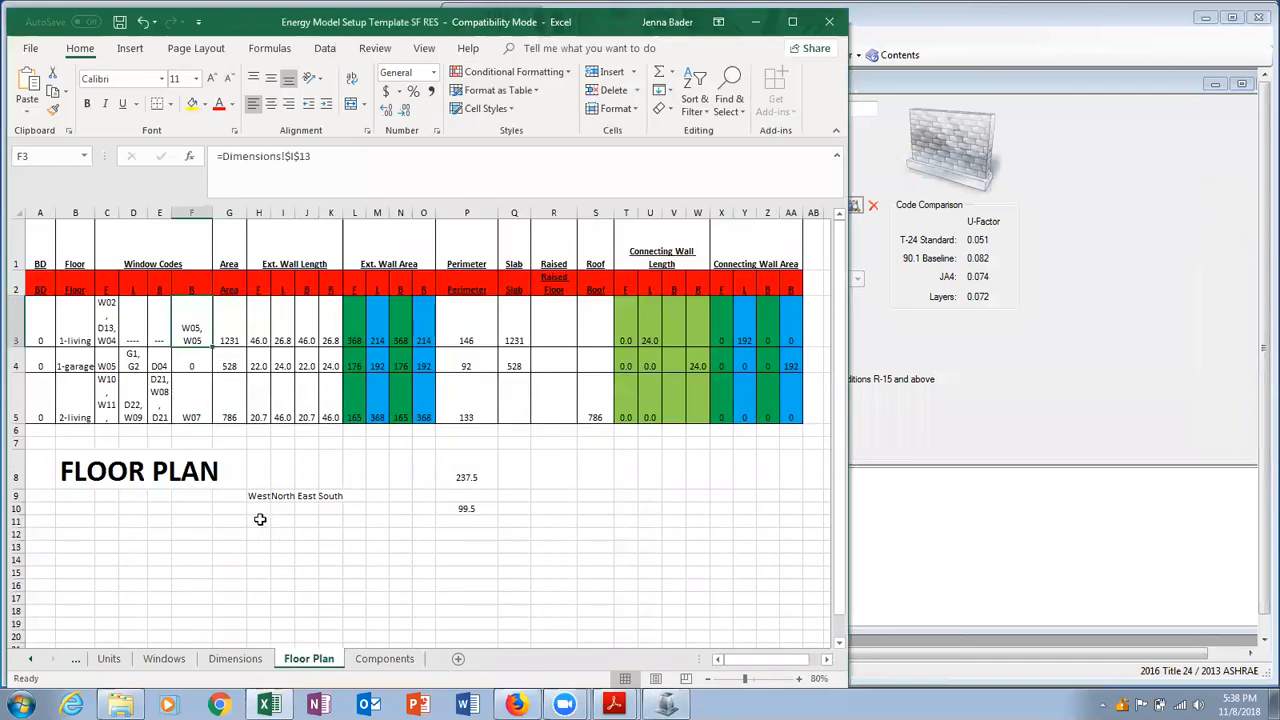
click(112, 668)
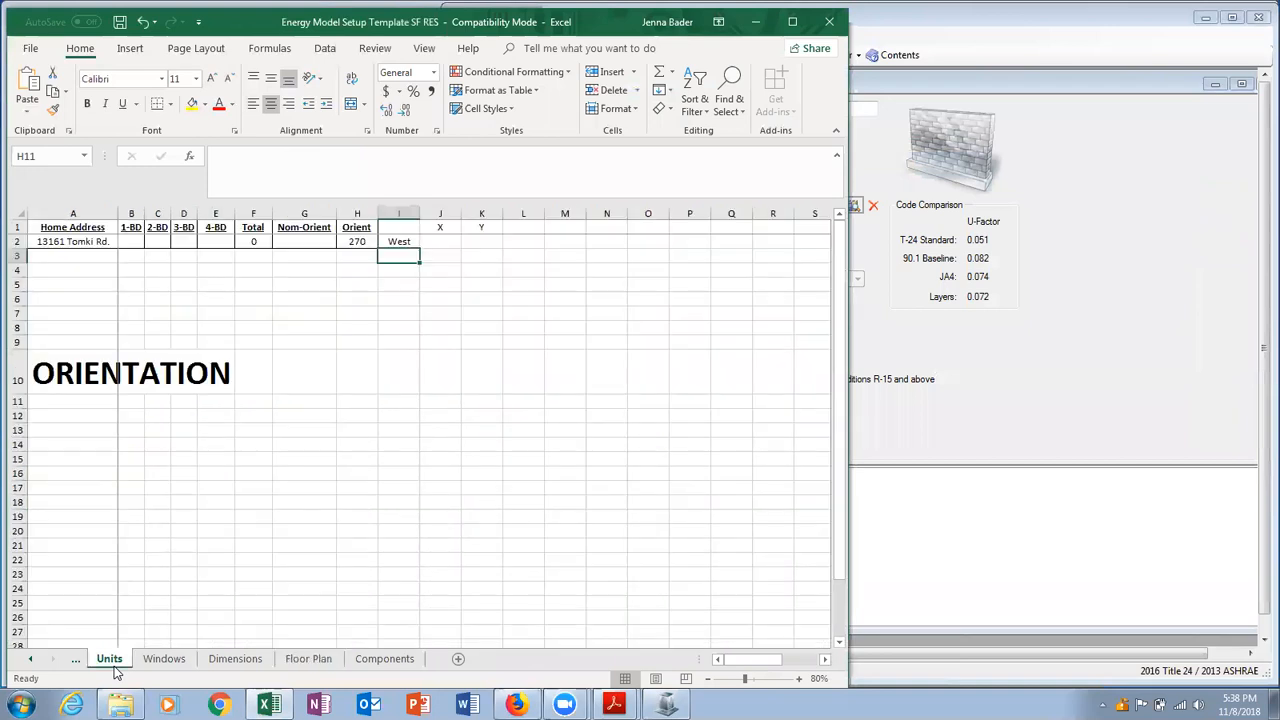
On the Floor Plan sheet, enter orientations 270, 0, 90 and 180 in row 11 under West, North, East and South, widening column H.
click(294, 664)
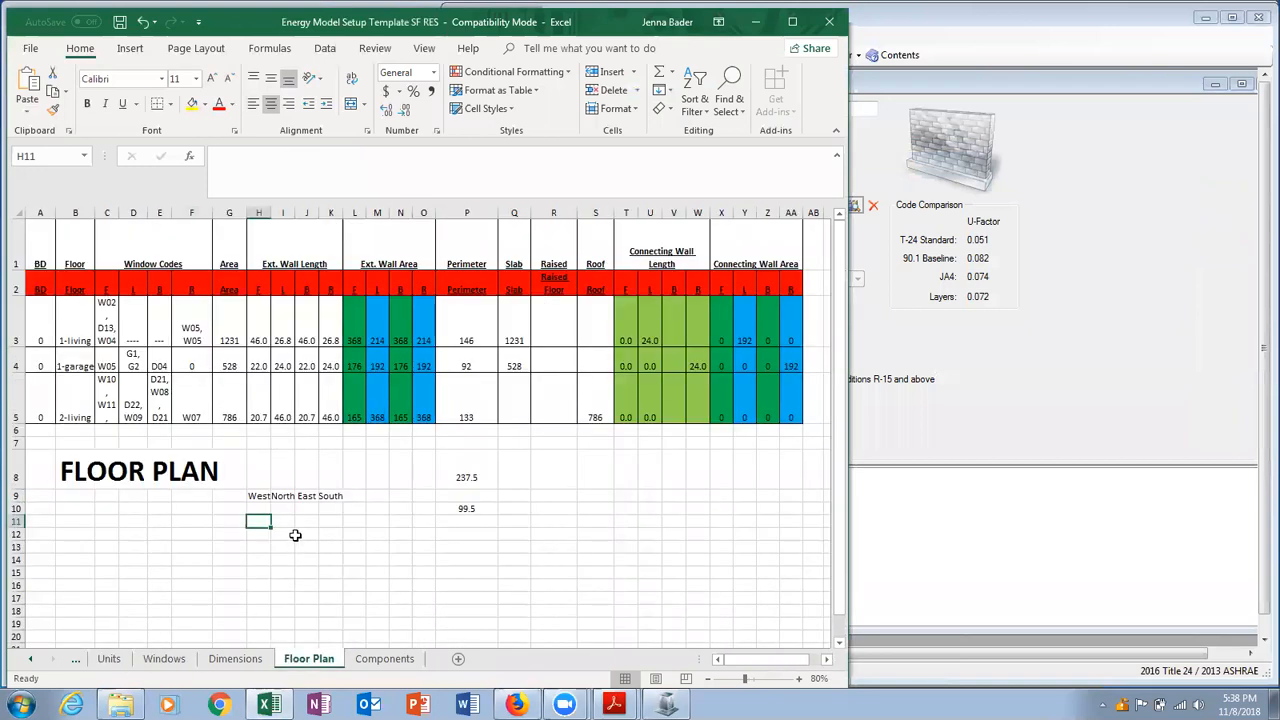
text(270)
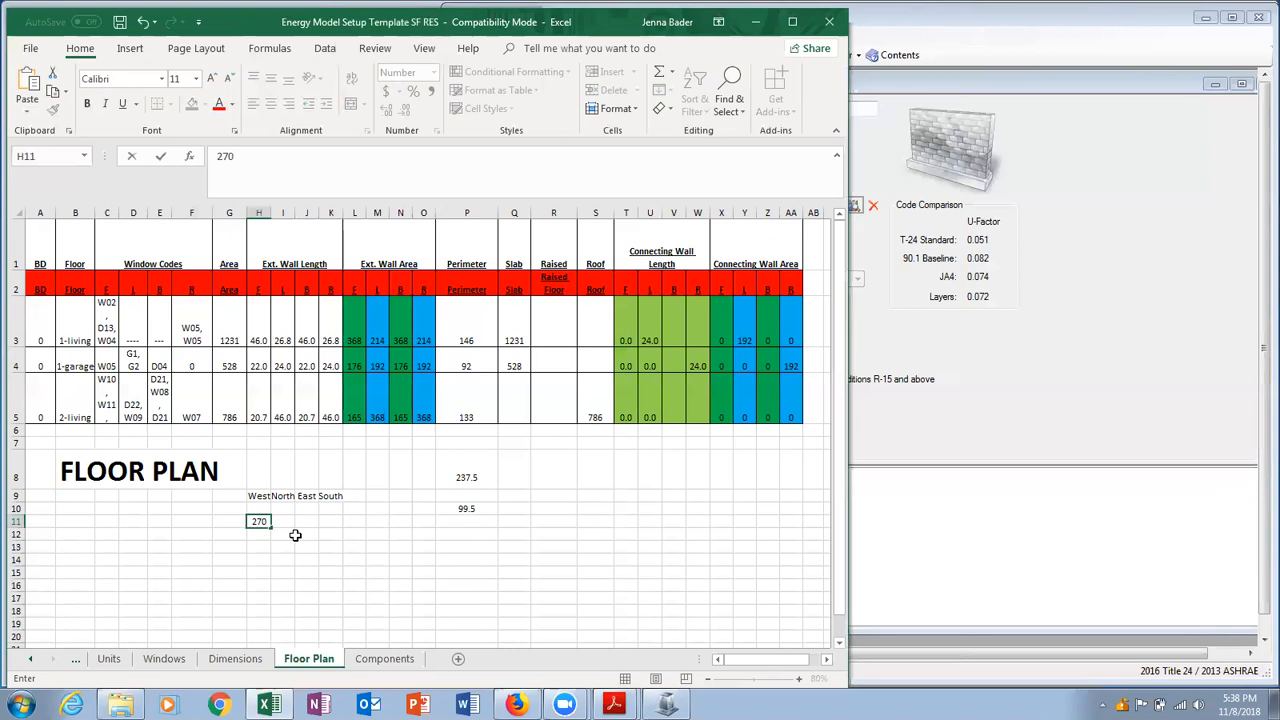
click(285, 522)
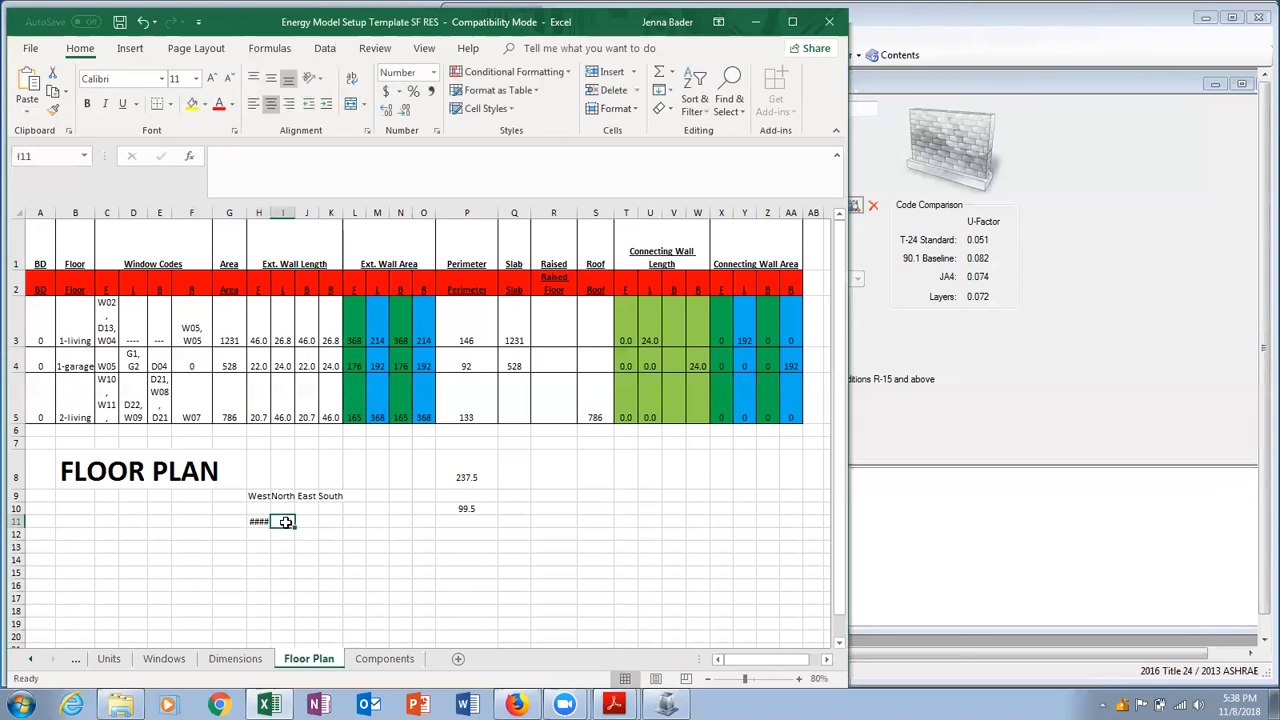
drag(268, 216, 276, 216)
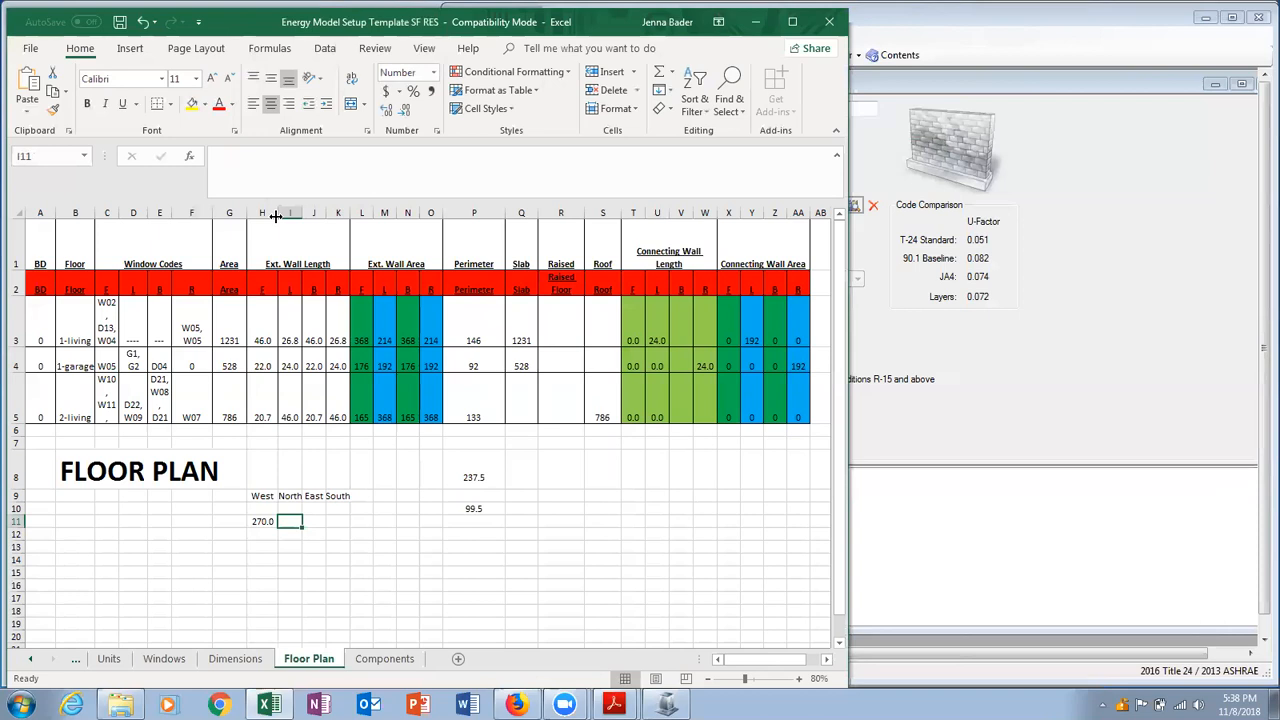
text(0)
click(345, 508)
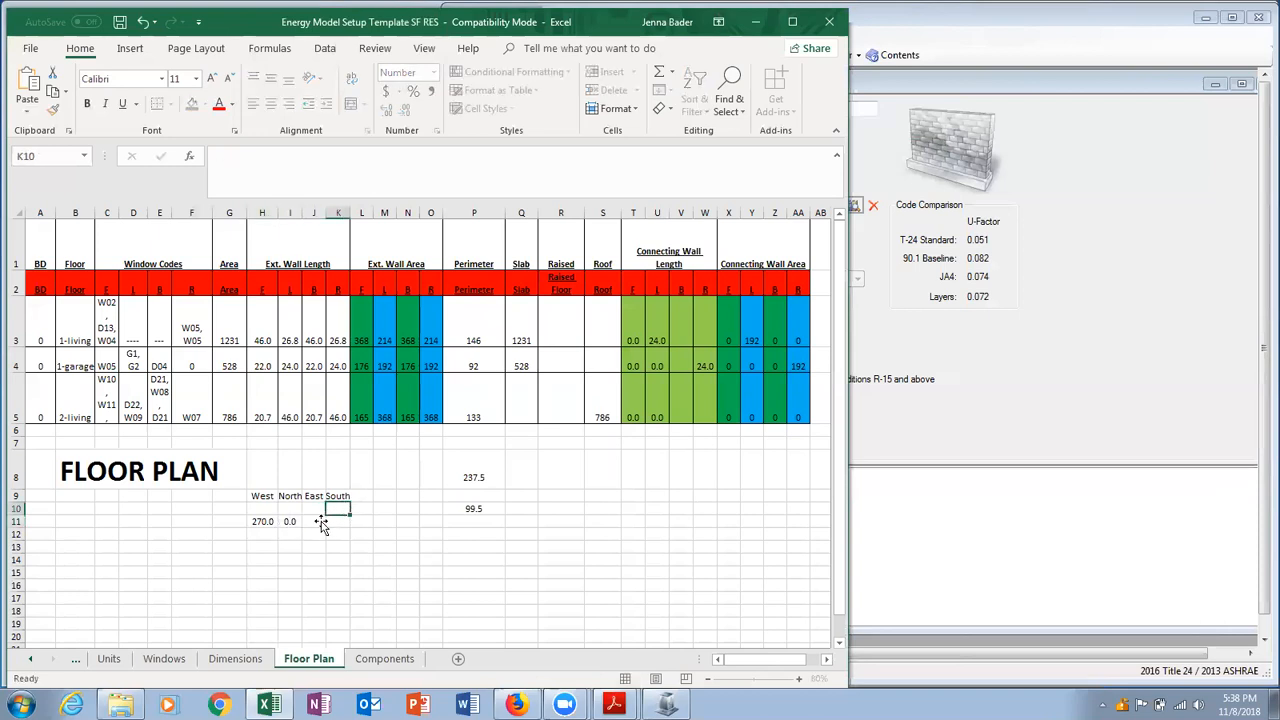
click(316, 521)
text(9)
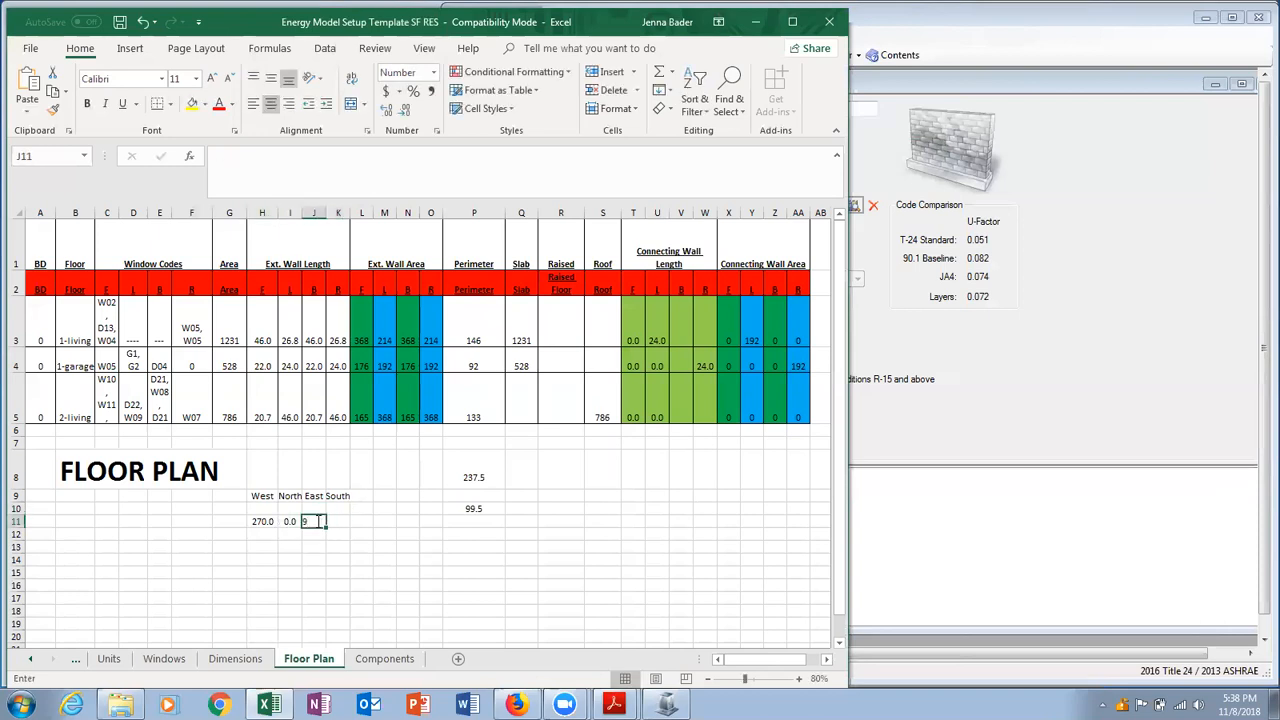
text(0)
click(340, 521)
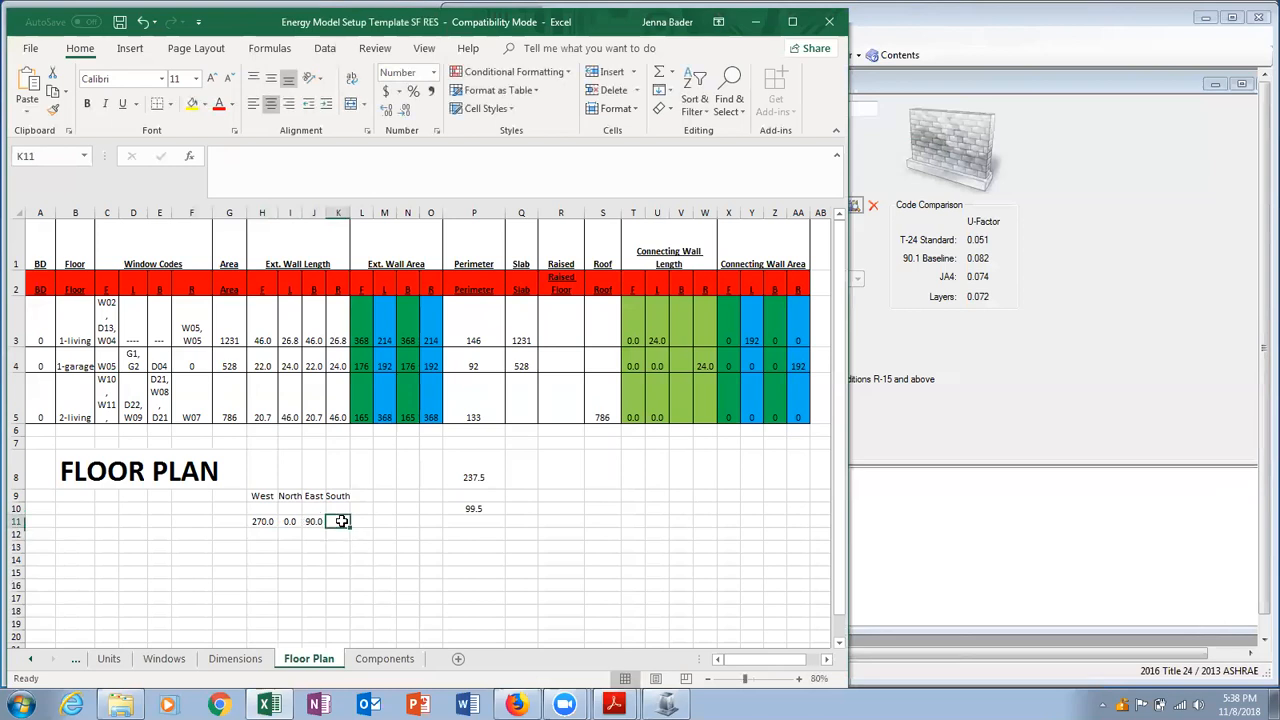
text(180)
Widen column K slightly and format the row 11 orientation values to show no decimal places.
click(355, 562)
drag(350, 214, 352, 216)
drag(268, 518, 367, 527)
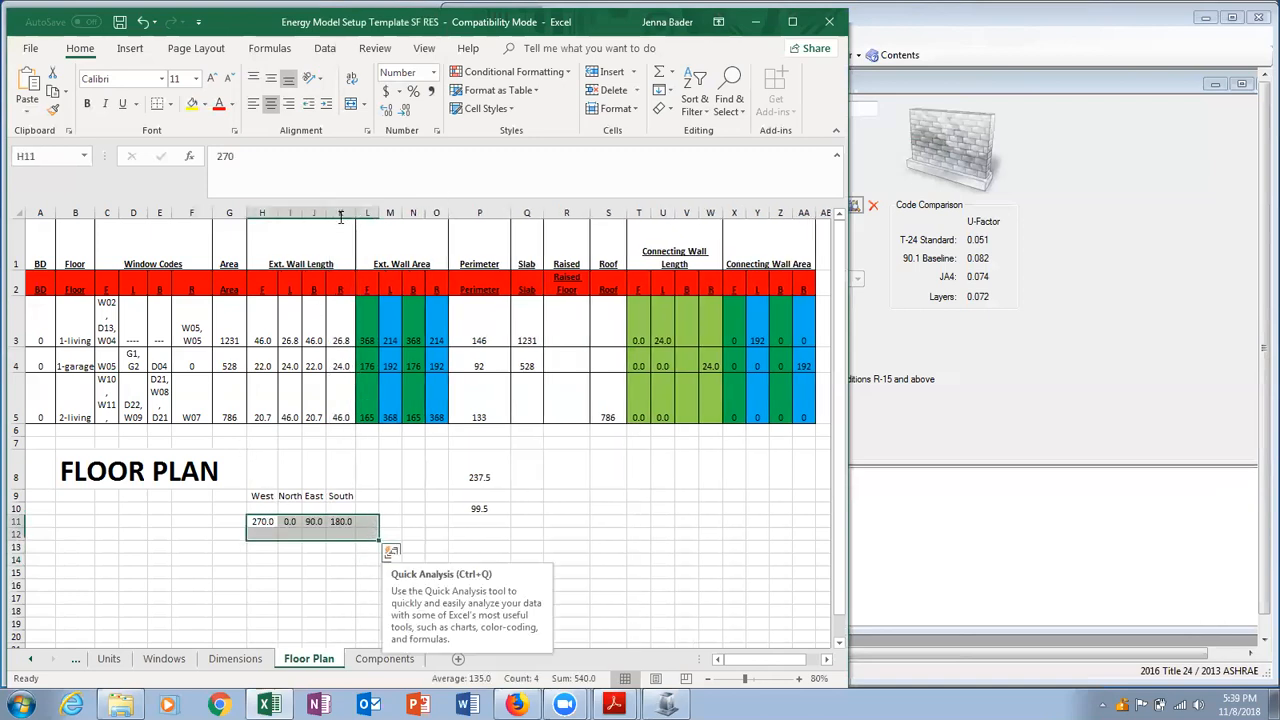
click(406, 112)
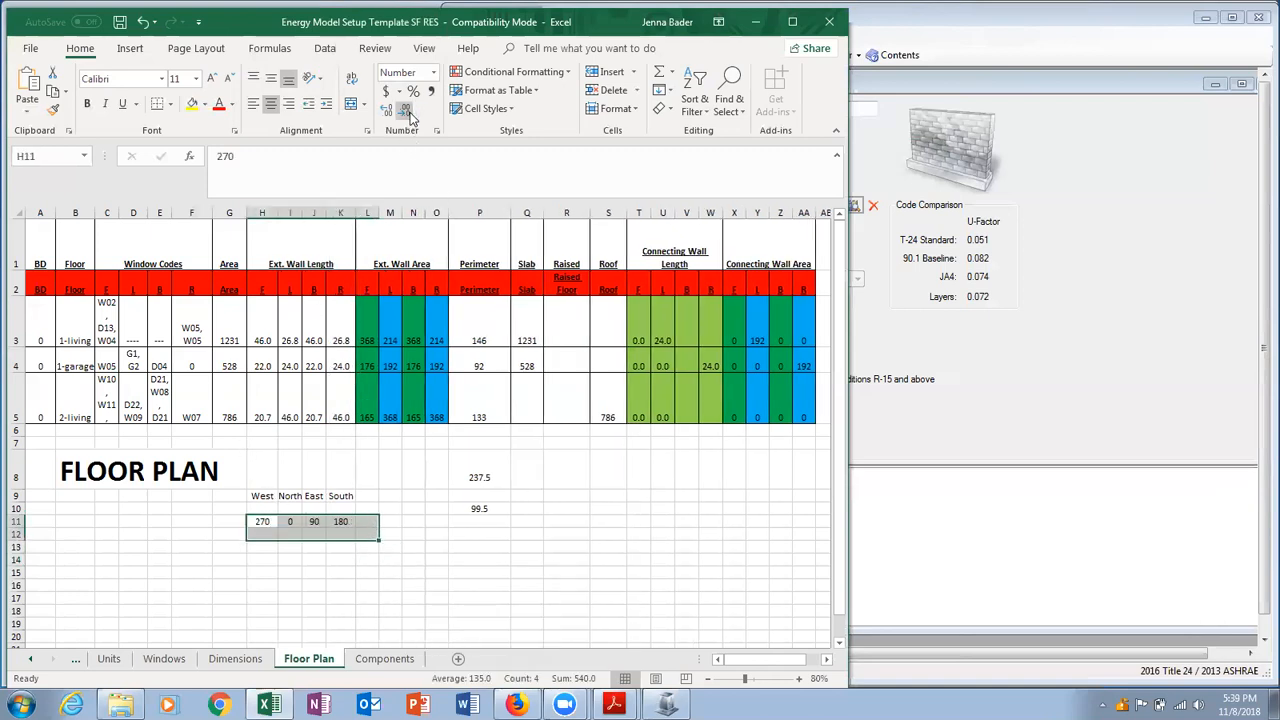
click(390, 521)
Back in EnergyPro, set the first exterior wall's orientation to 270.
click(986, 464)
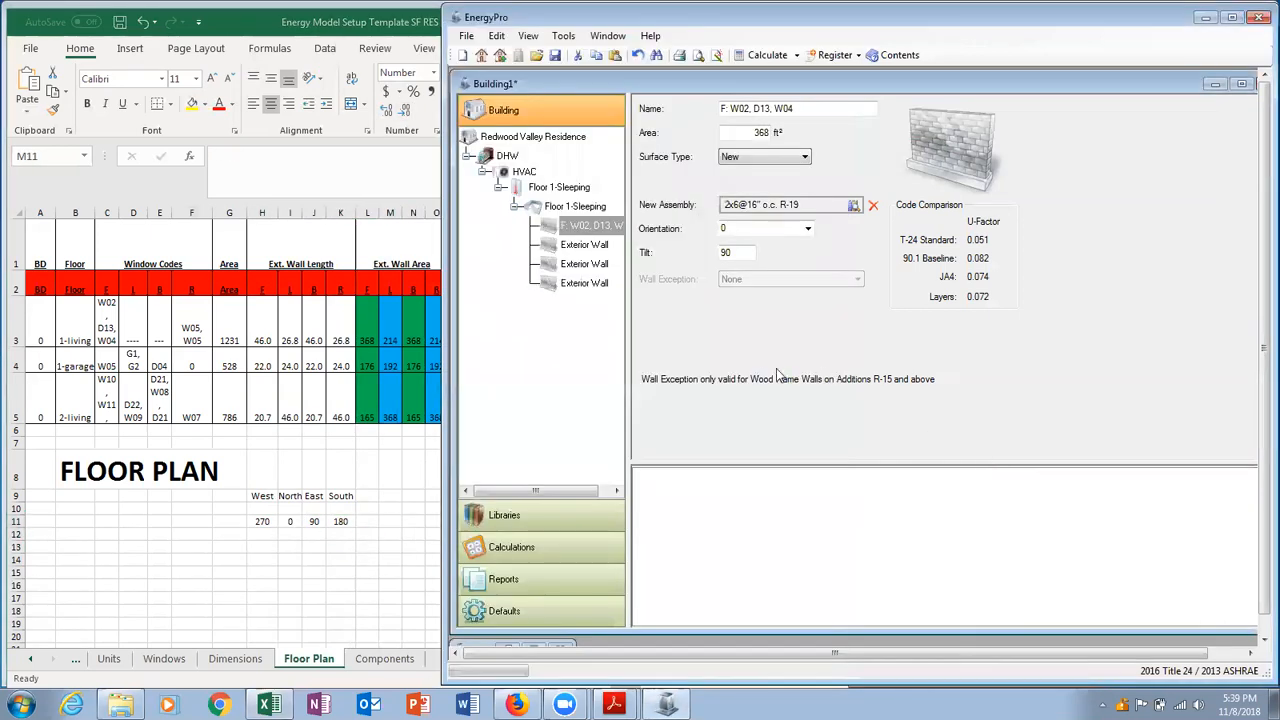
click(755, 231)
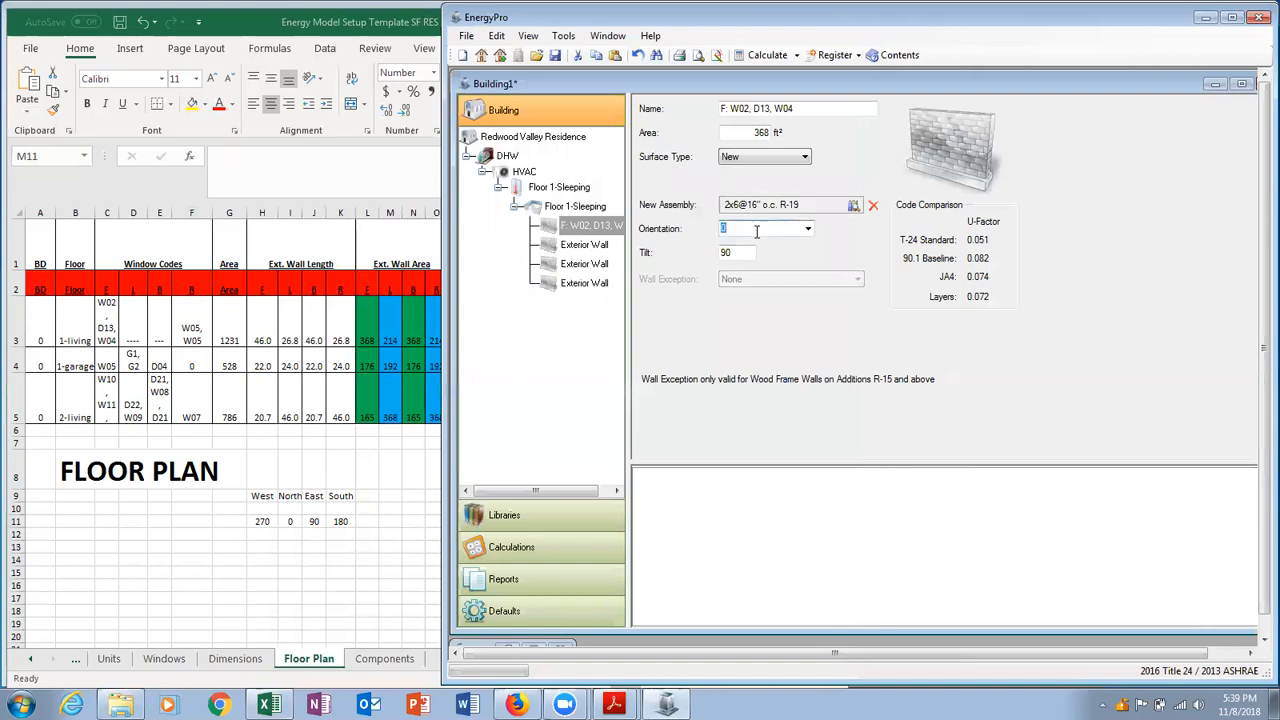
text(270)
Name the second exterior wall "L: ---" and set its area to 214 ft².
click(585, 244)
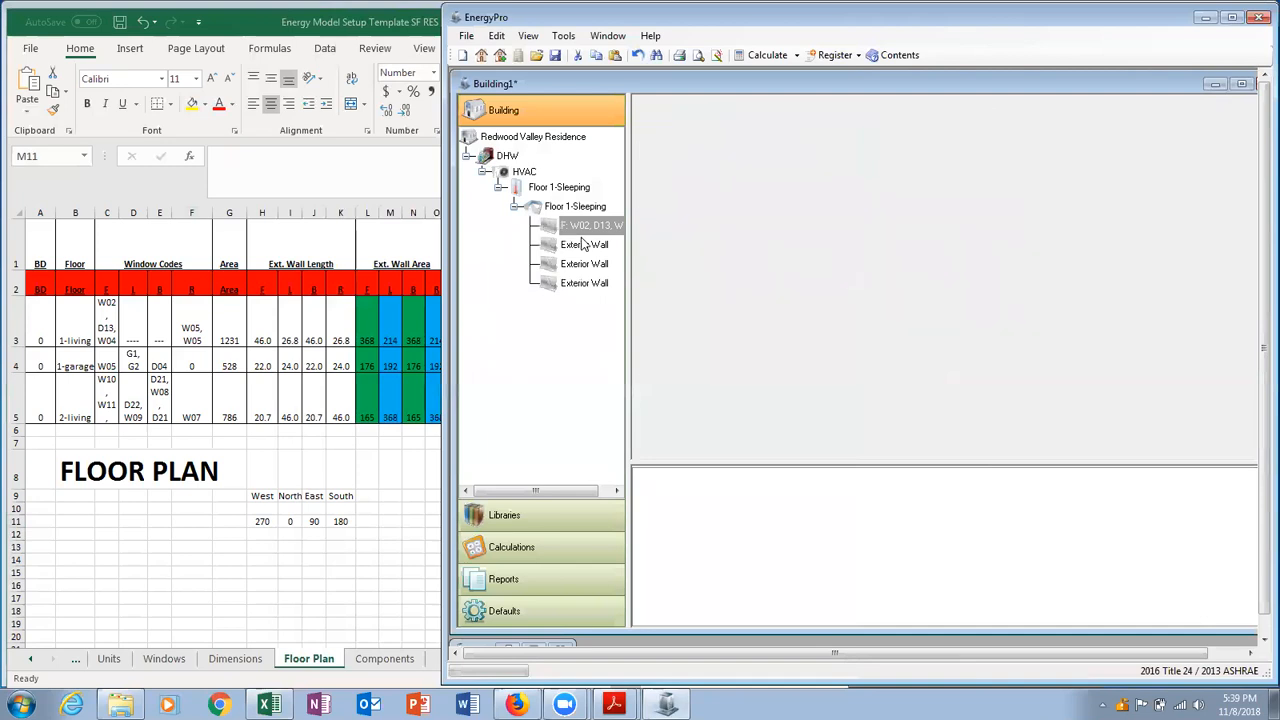
drag(772, 110, 692, 109)
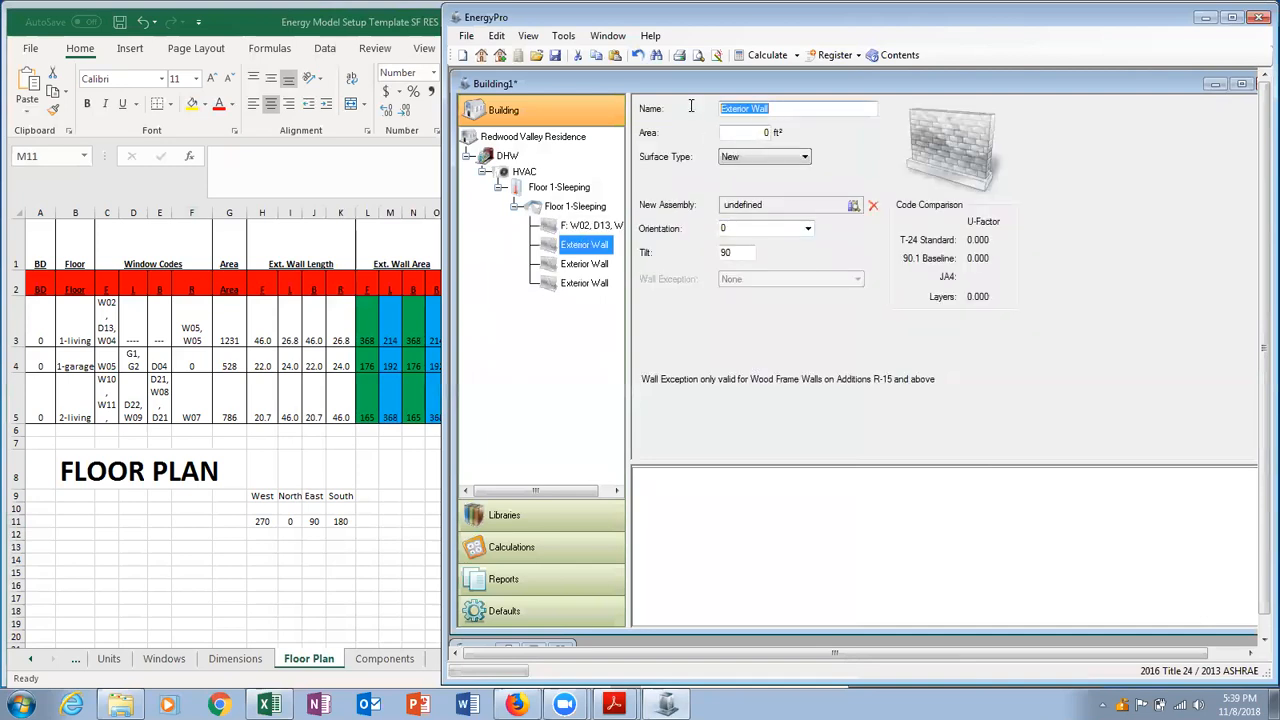
text(L:)
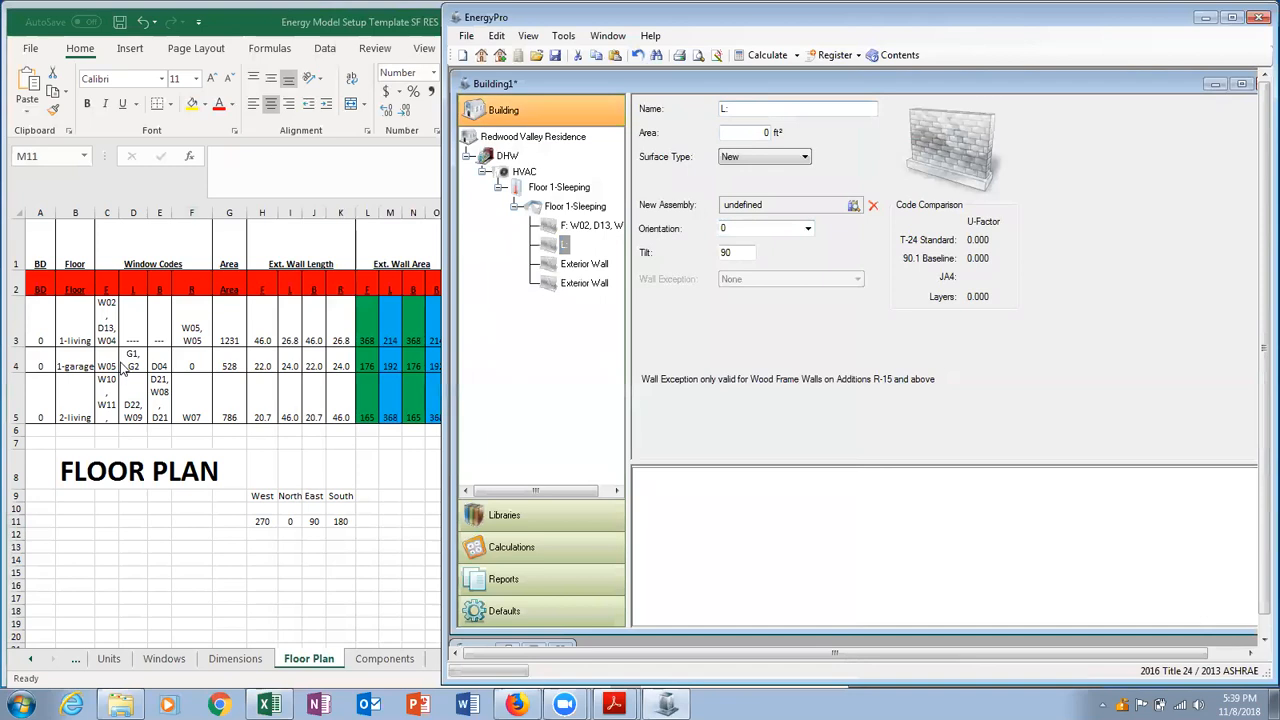
text(---)
click(760, 133)
text(214)
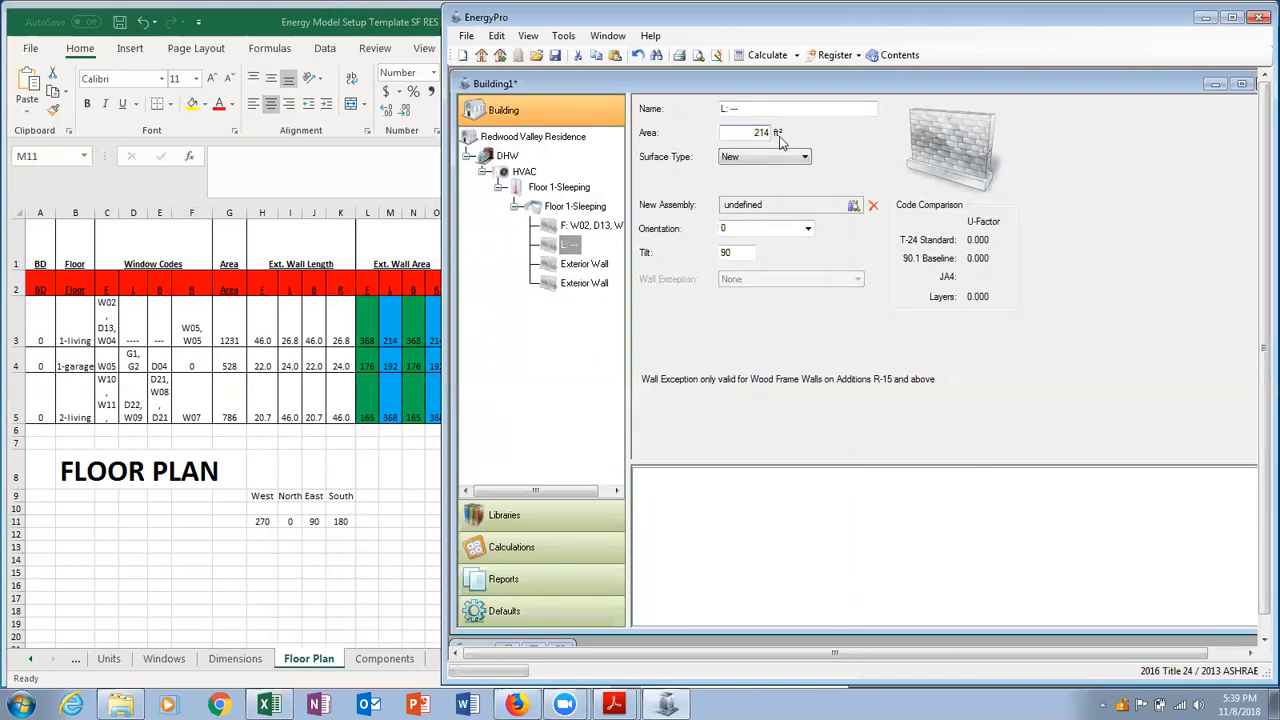
Assign the 2x6@16" o.c. R-19 assembly to the "L: ---" wall and set its orientation to 0.
click(801, 210)
click(851, 206)
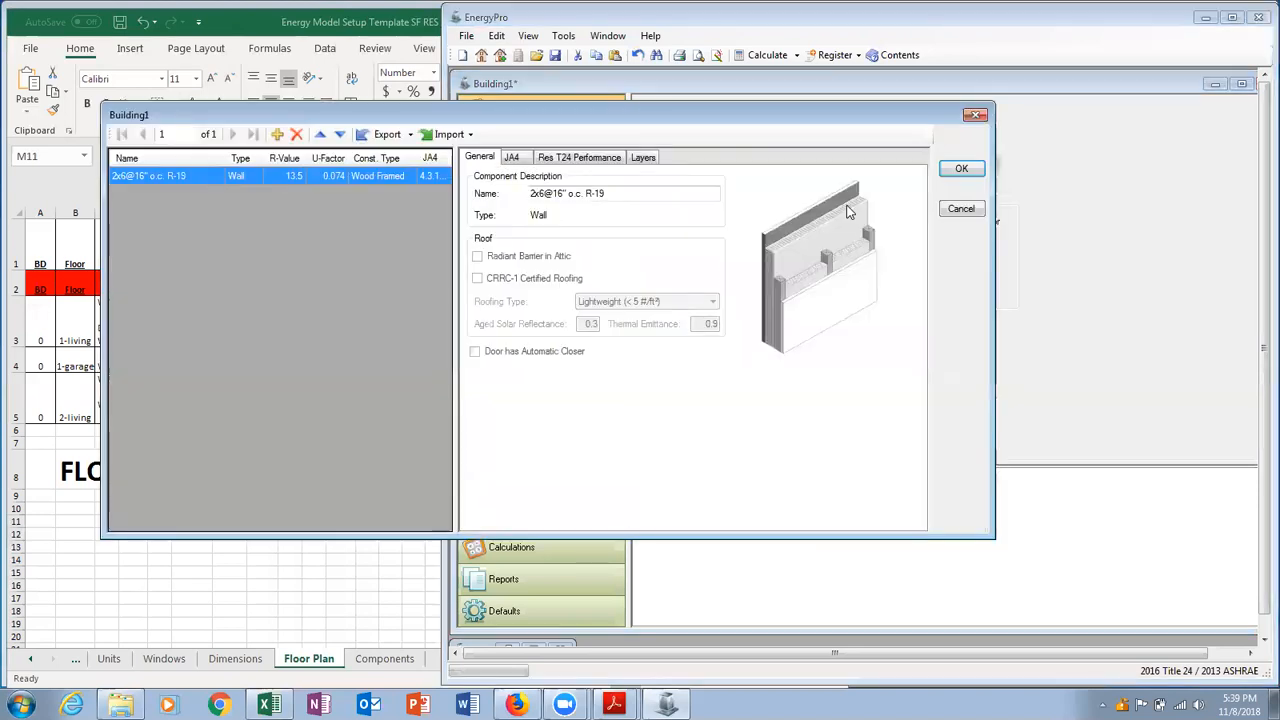
click(958, 169)
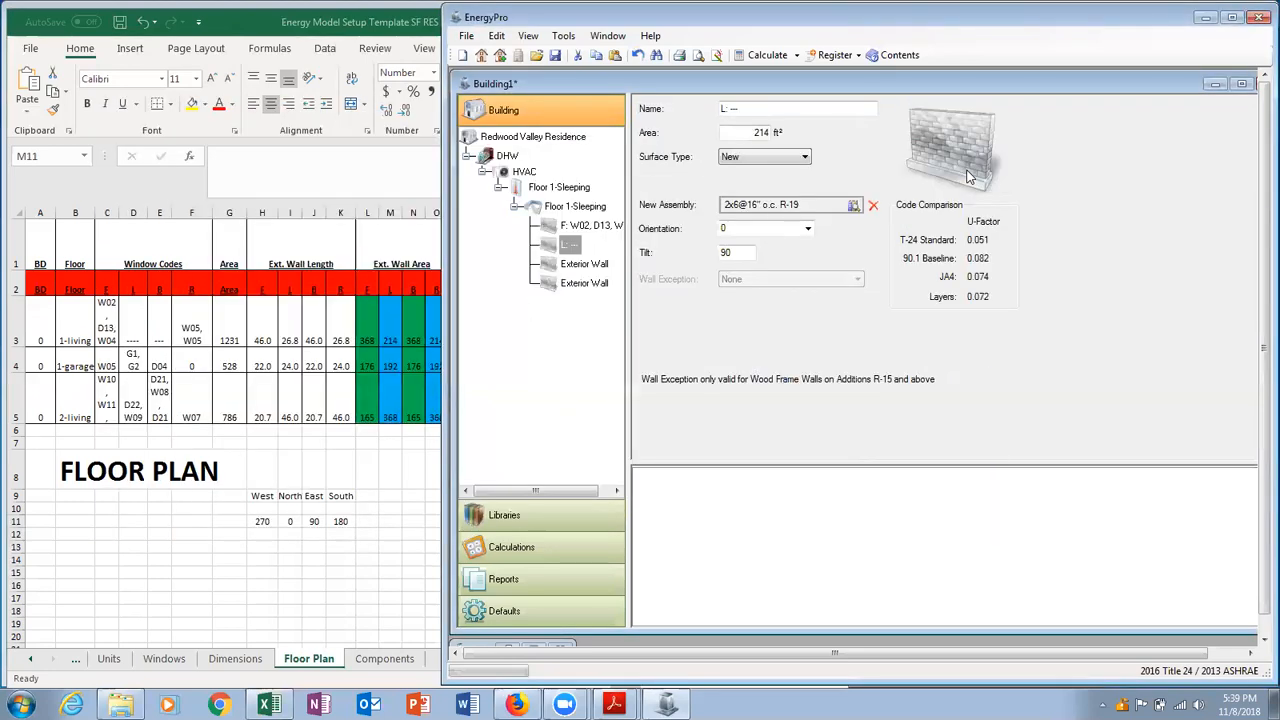
click(780, 229)
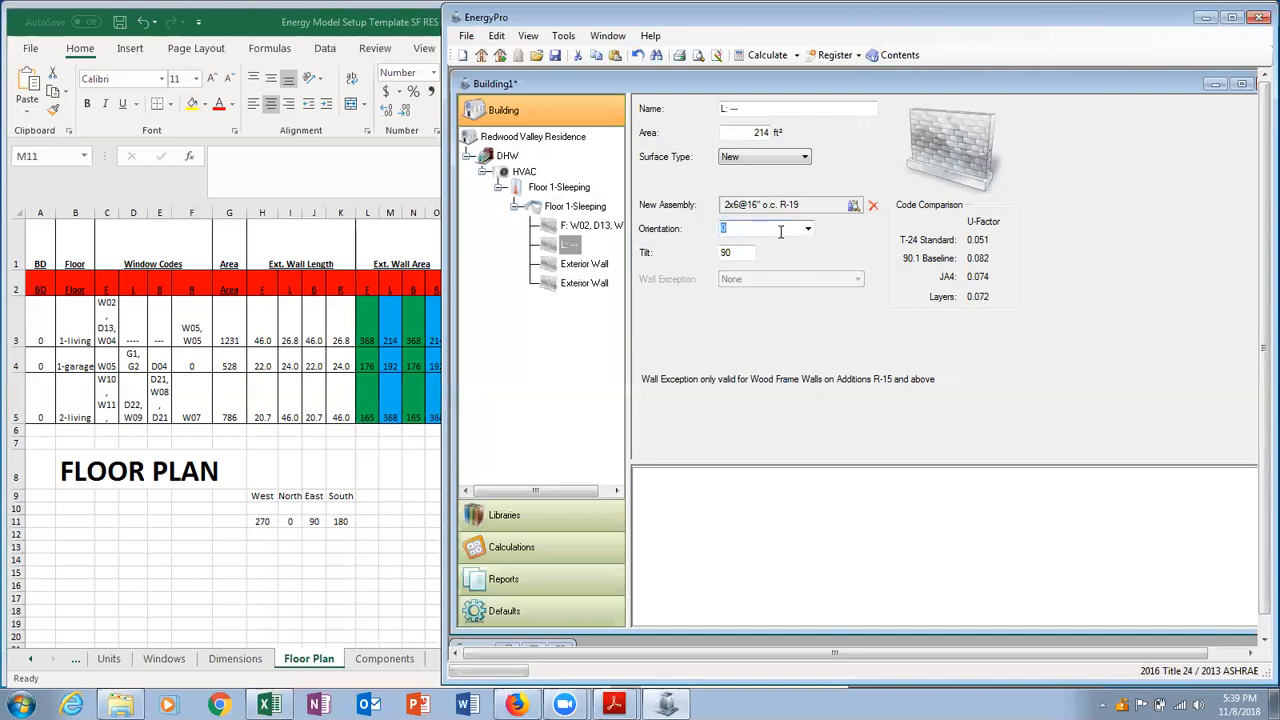
text(0)
Name the third exterior wall "B: ---" and set its area to 368 ft².
click(586, 264)
drag(790, 108, 685, 112)
text(:)
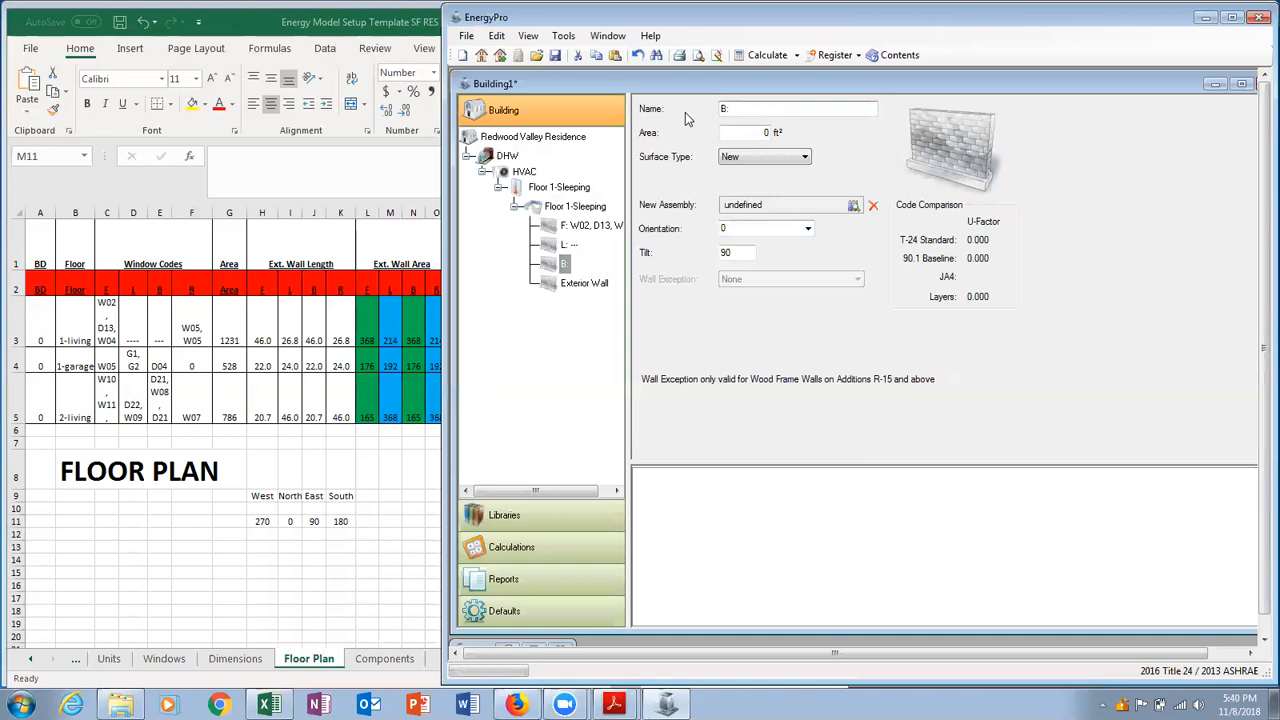
text( --)
click(757, 134)
text(368)
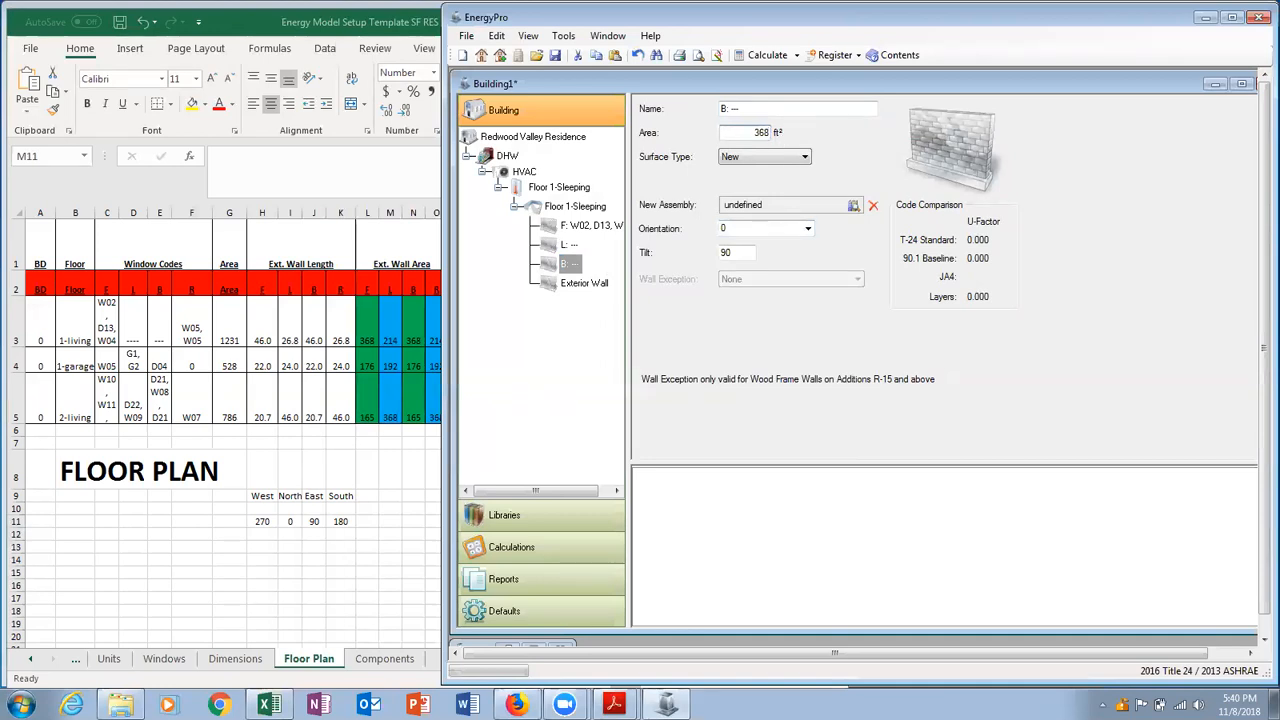
Assign the 2x6@16" o.c. R-19 assembly to the "B: ---" wall and open its orientation for editing.
double_click(782, 206)
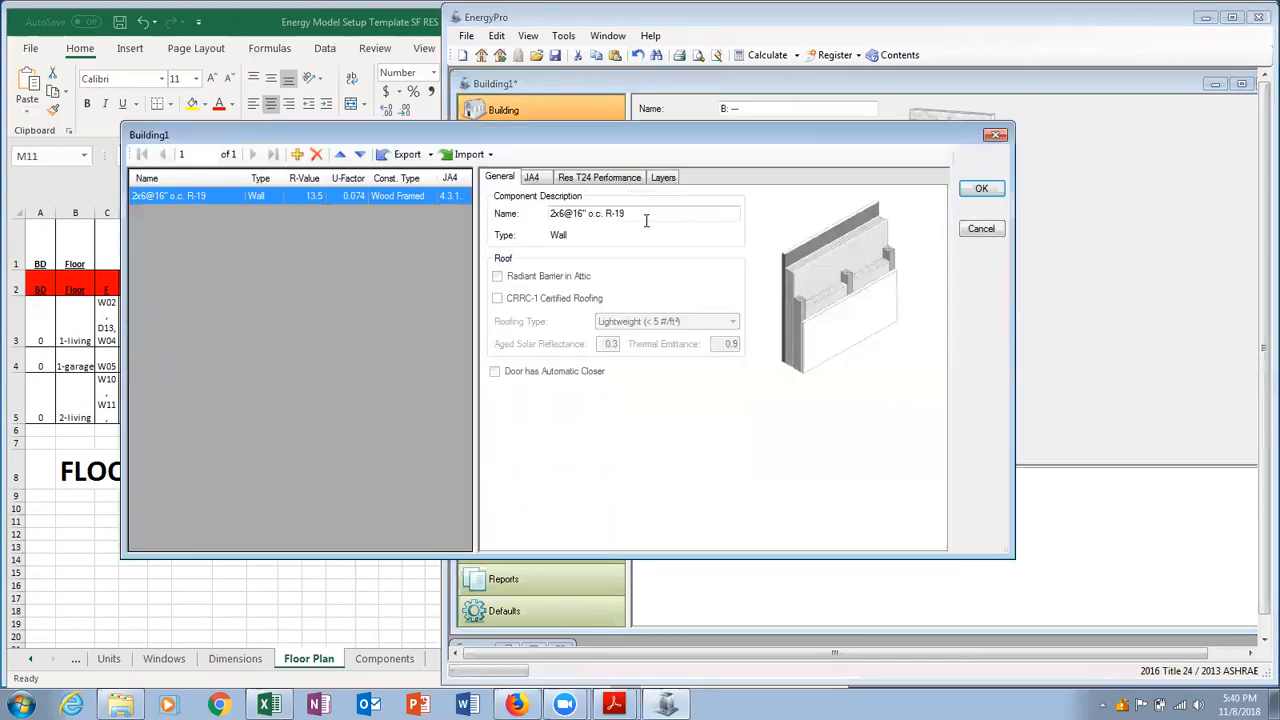
click(982, 189)
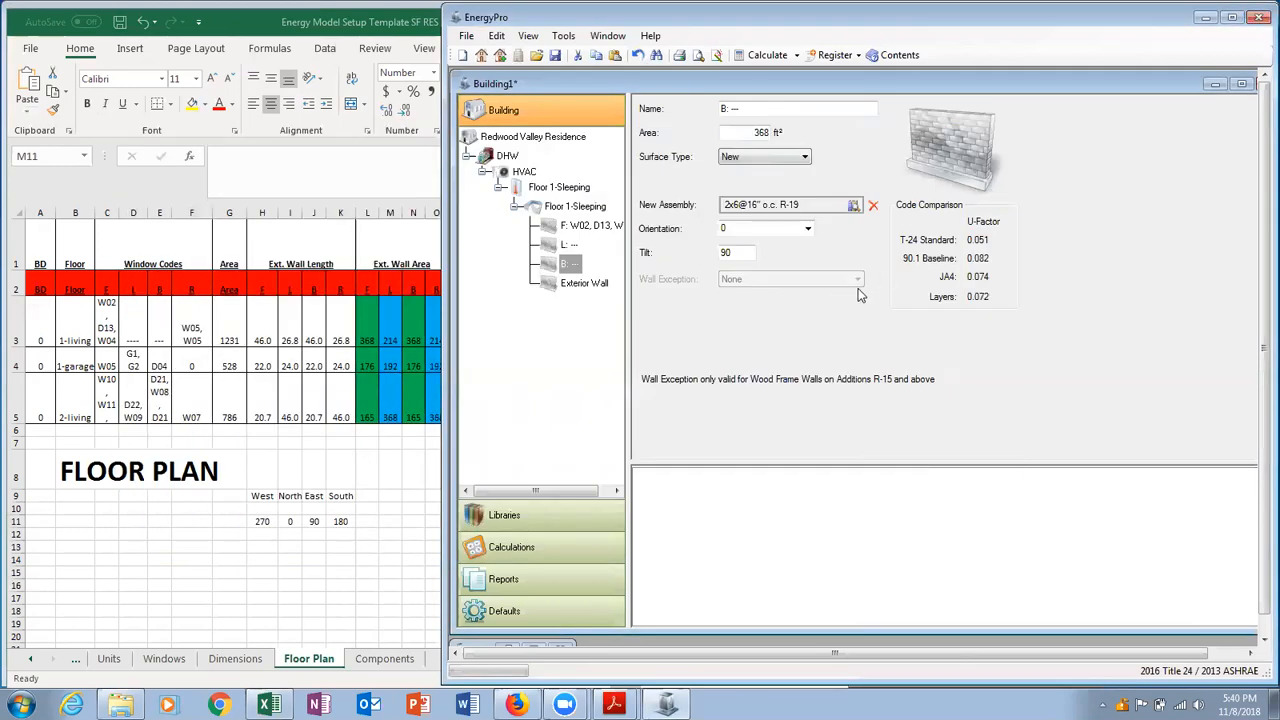
click(766, 228)
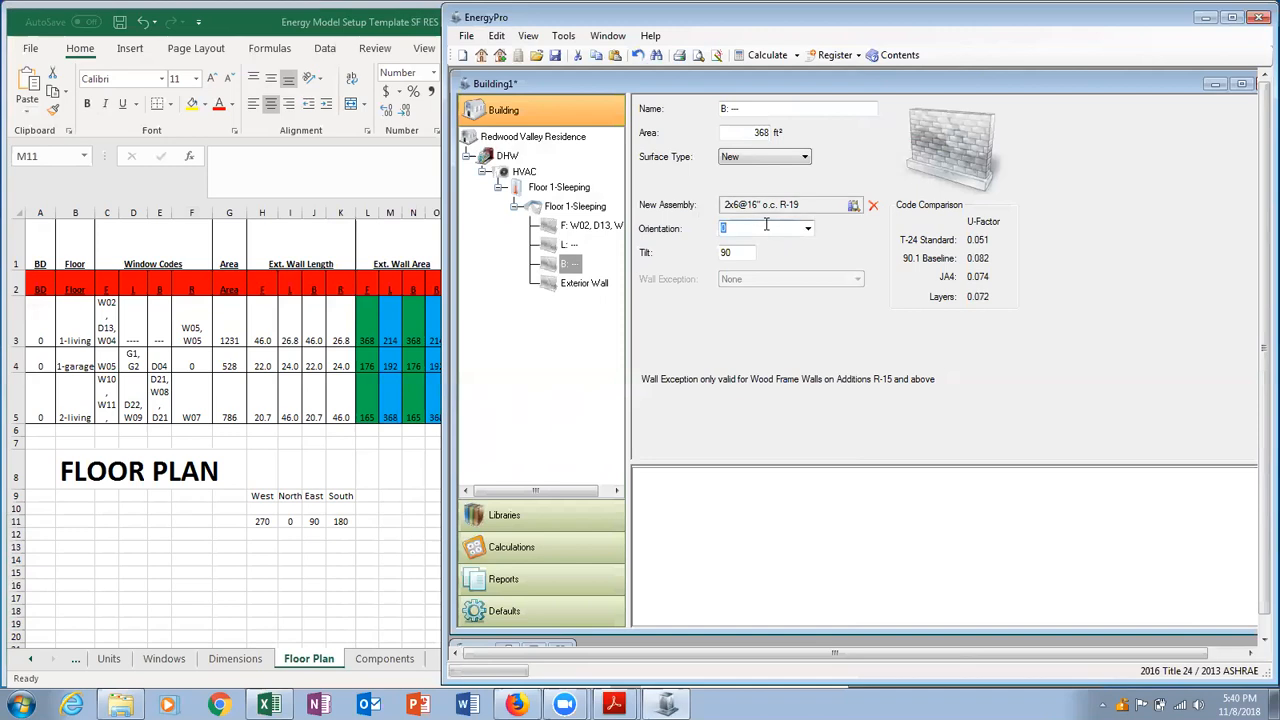
Name the fourth exterior wall "R: W05, W05" and set its area to 214 ft².
click(576, 292)
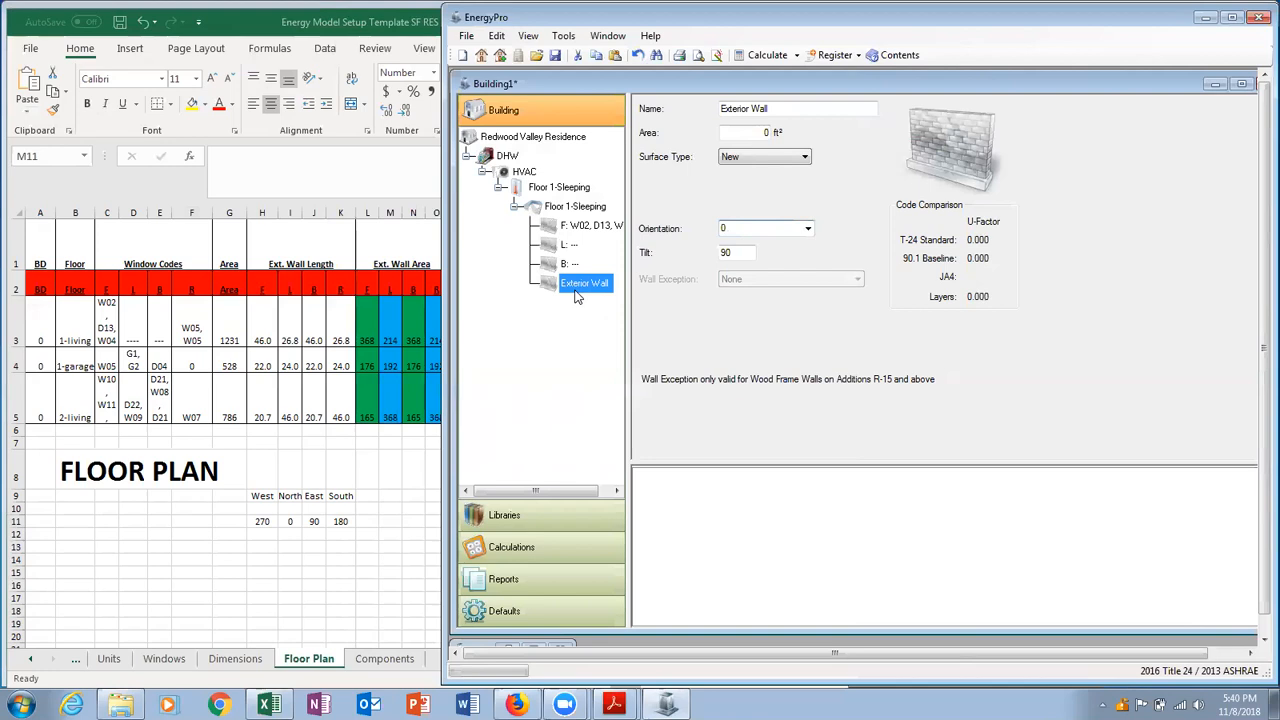
text(R:)
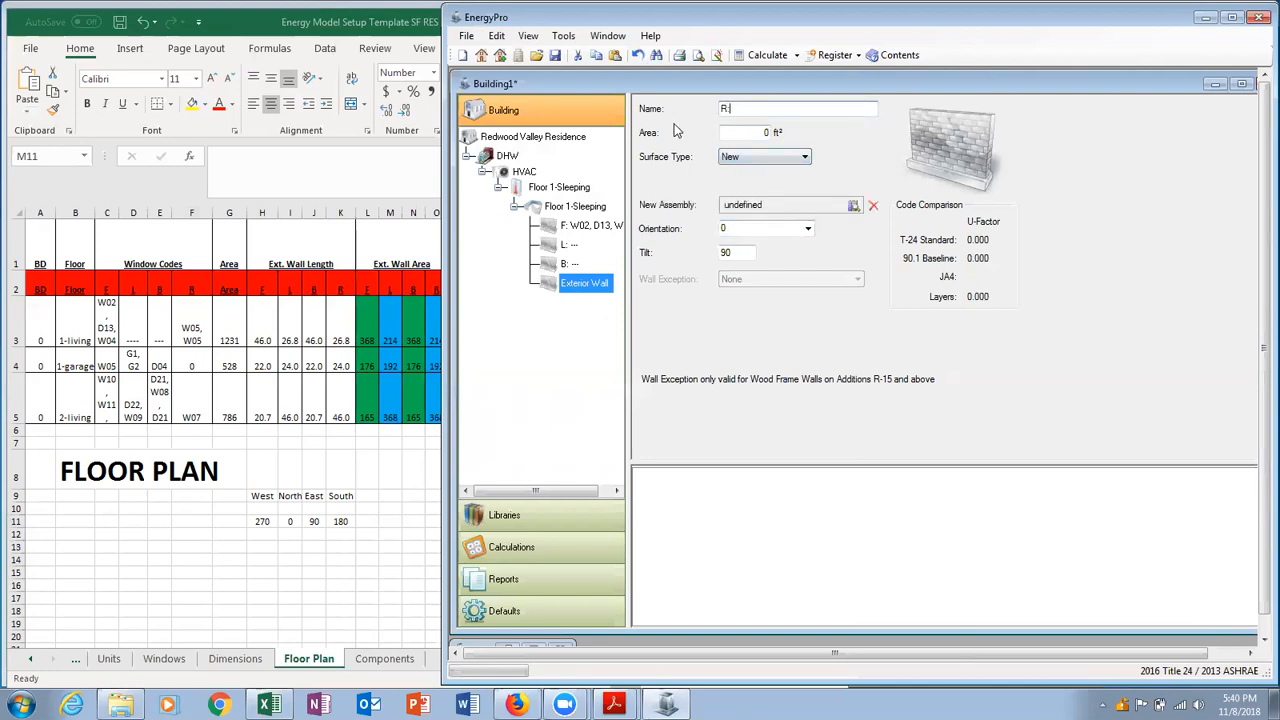
text( W05, W05)
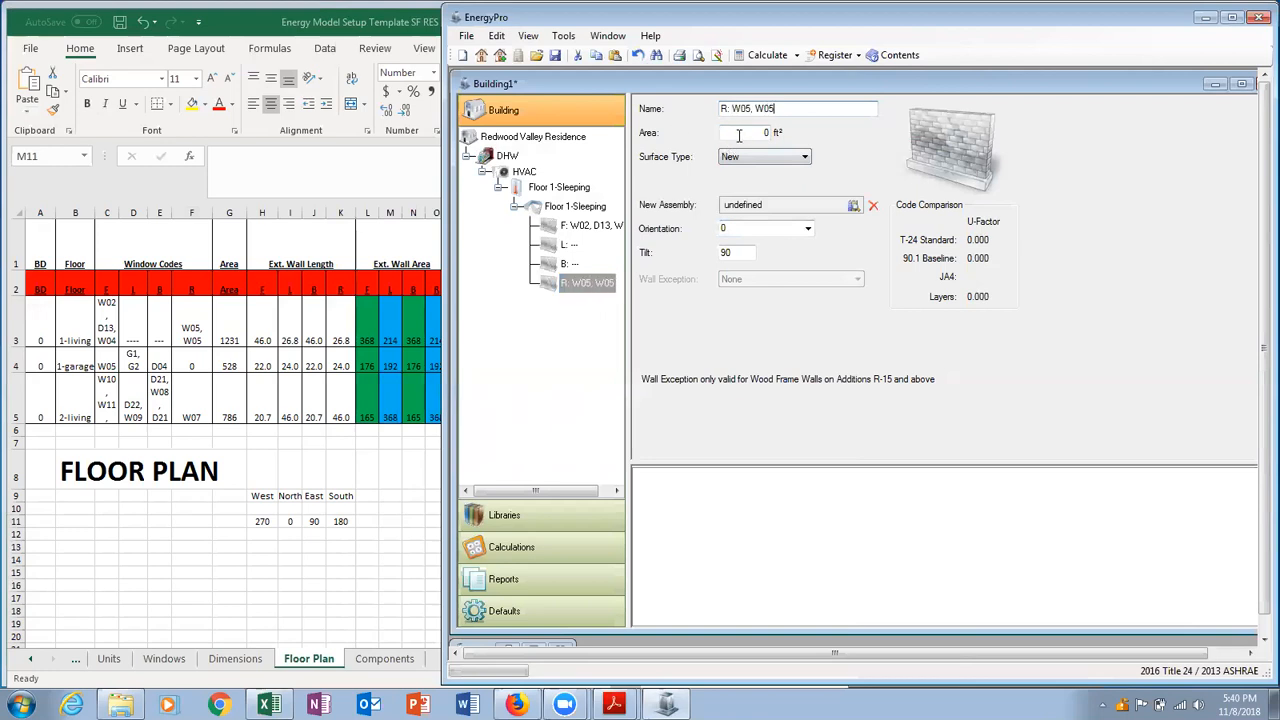
click(770, 133)
drag(440, 200, 458, 200)
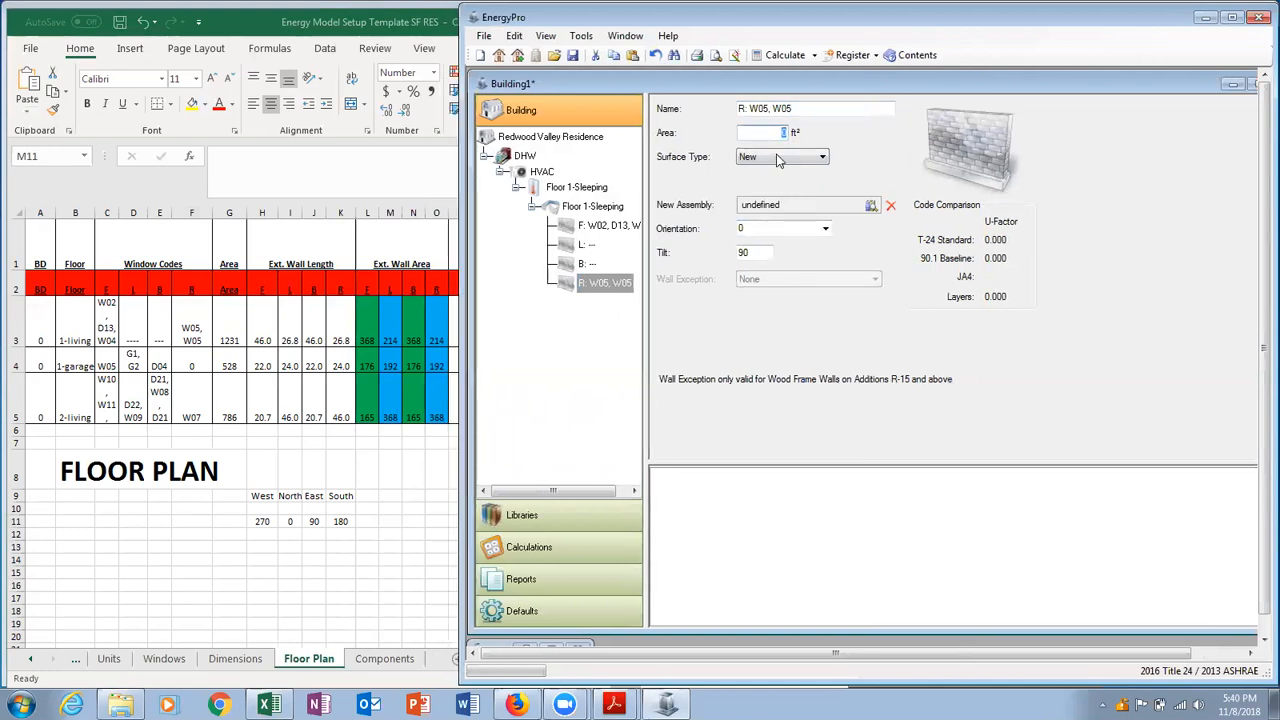
text(214)
Assign the 2x6@16" o.c. R-19 assembly to the "R: W05, W05" wall and set its orientation to 180.
click(846, 199)
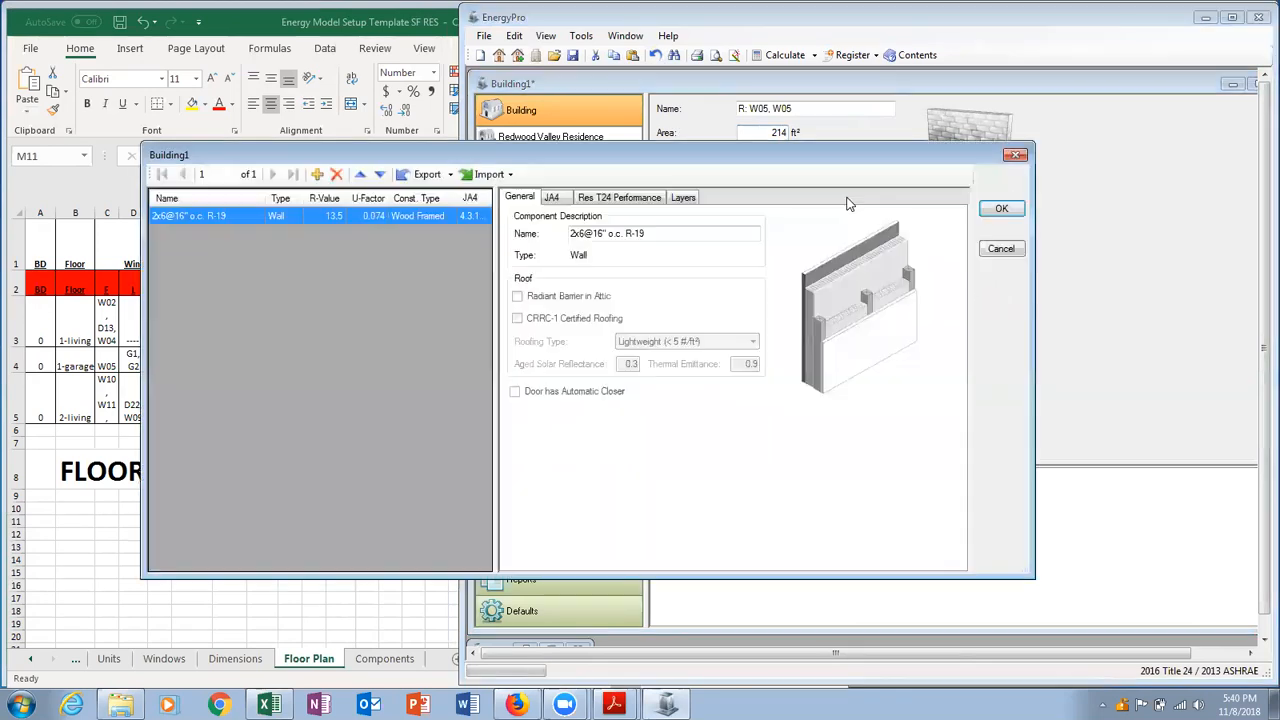
click(1000, 209)
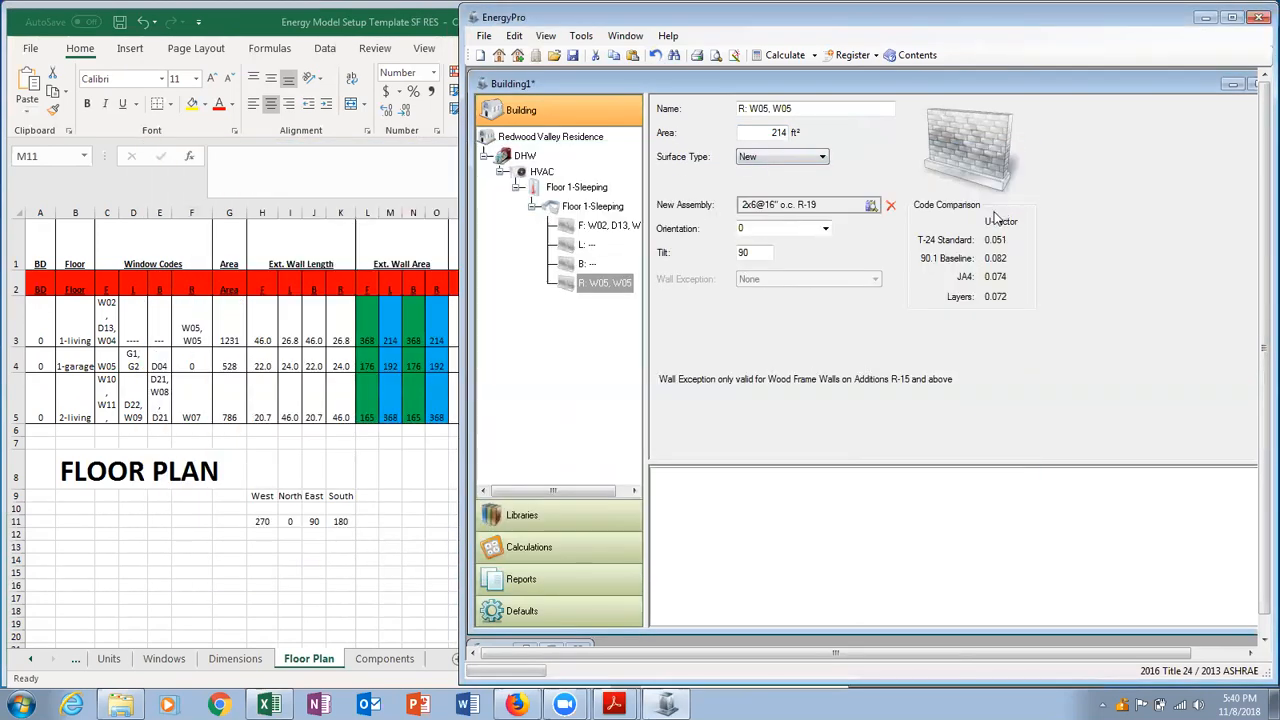
click(803, 230)
text(180)
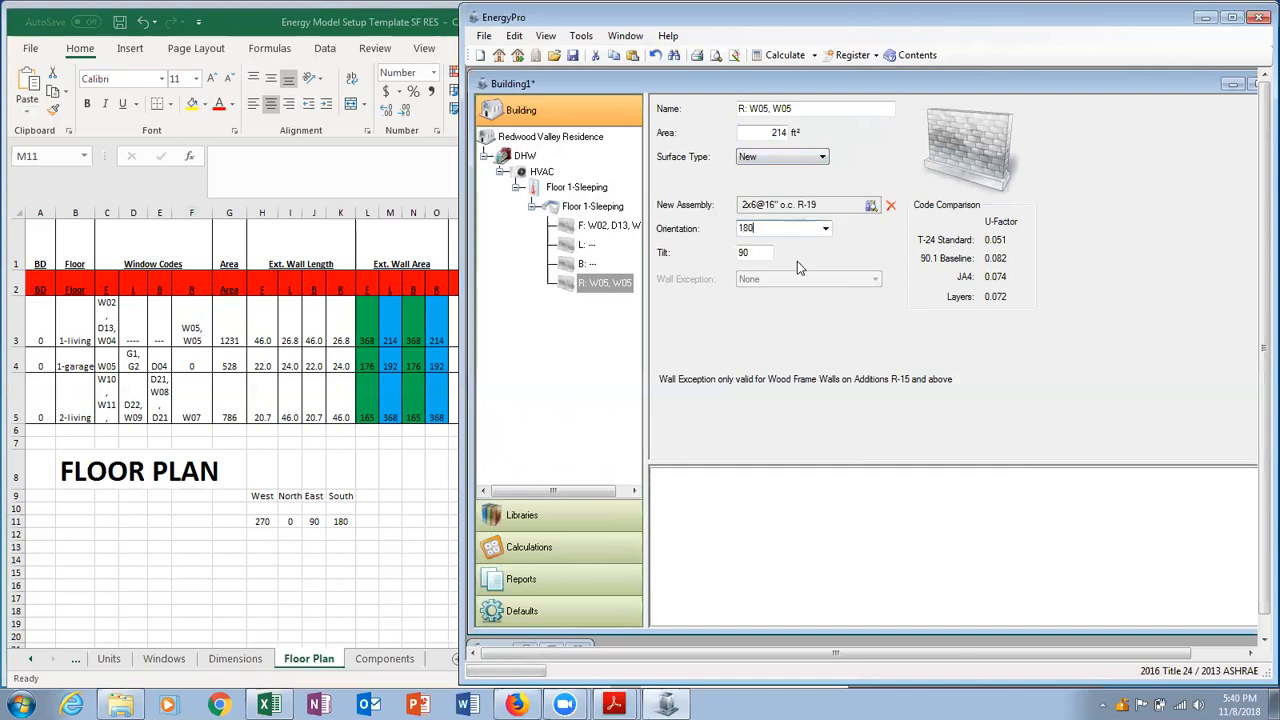
Save the building as "Example SF Home from scratch 2016 Energy Pro" in the Workshop folder on Removable Disk (E:).
click(572, 56)
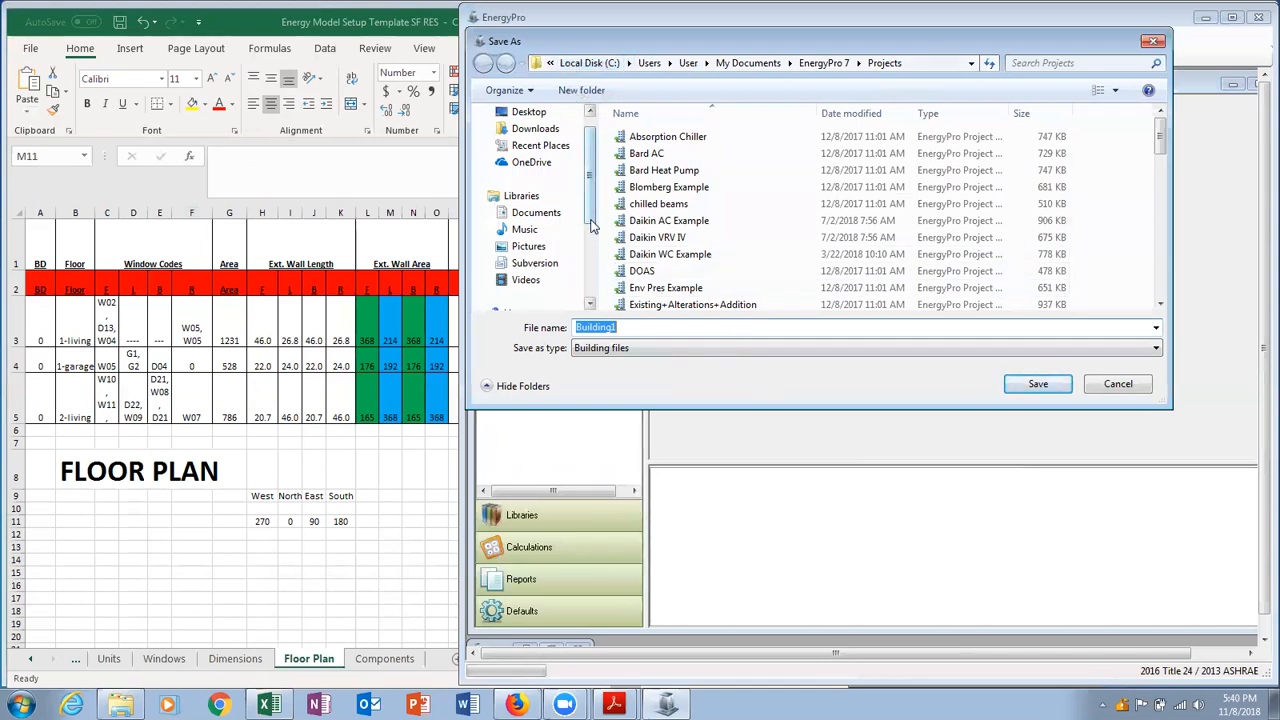
scroll(585, 270, down, 2)
click(575, 279)
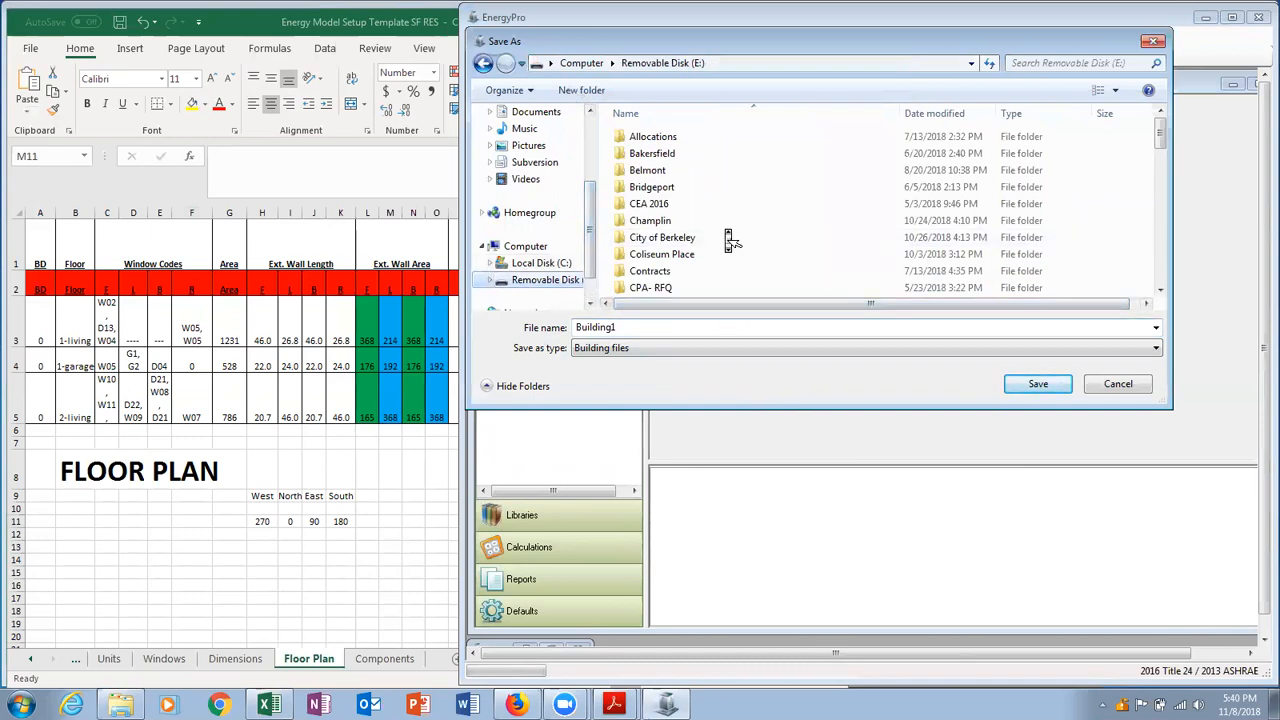
scroll(727, 237, down, 10)
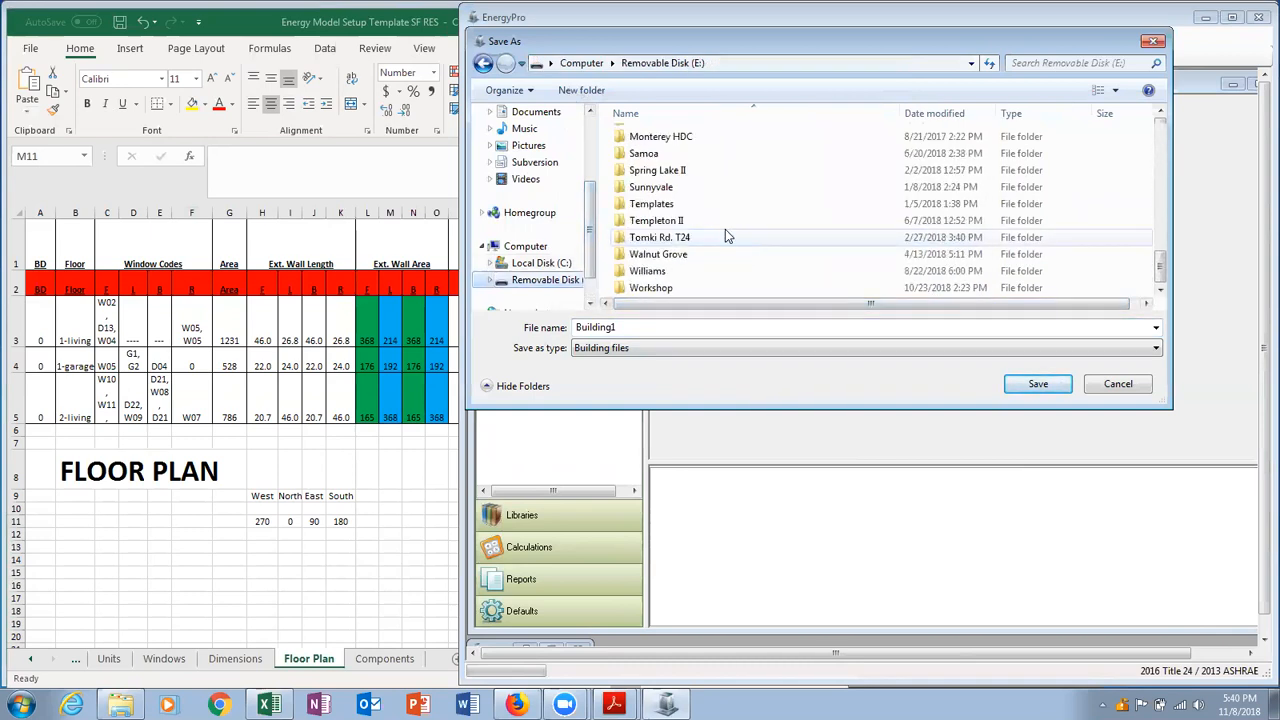
double_click(658, 289)
double_click(657, 327)
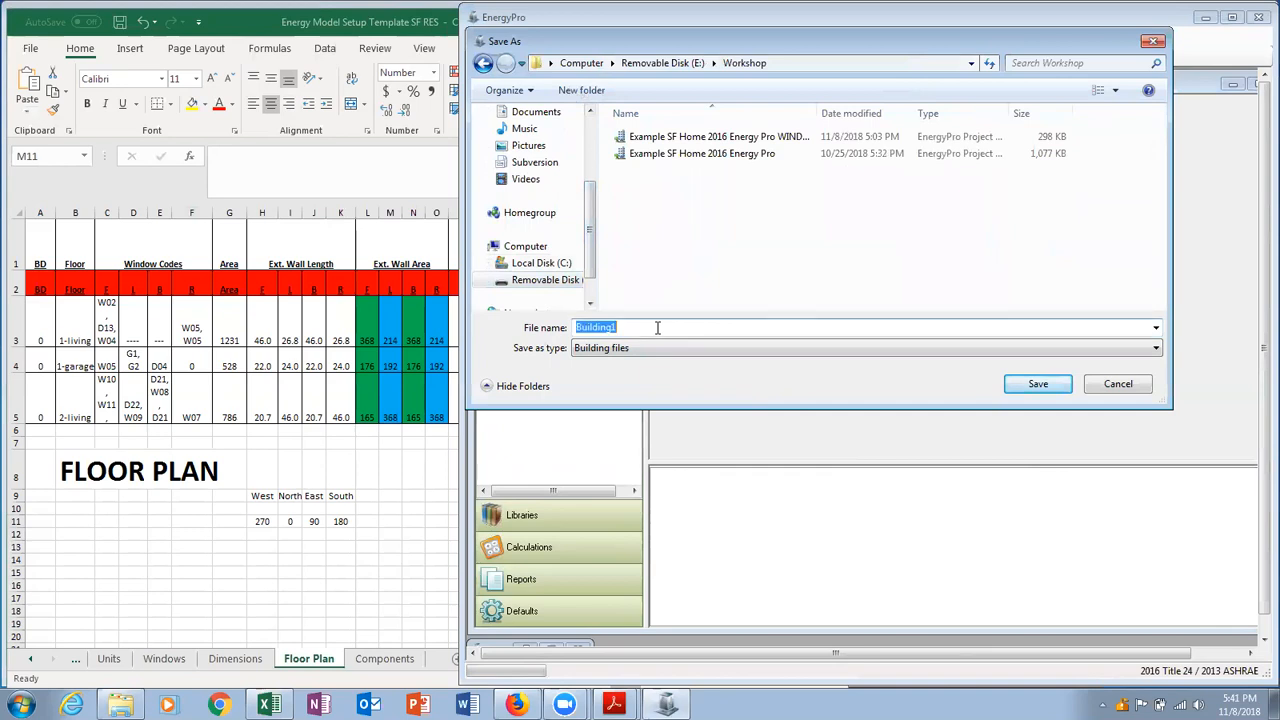
text(Exa)
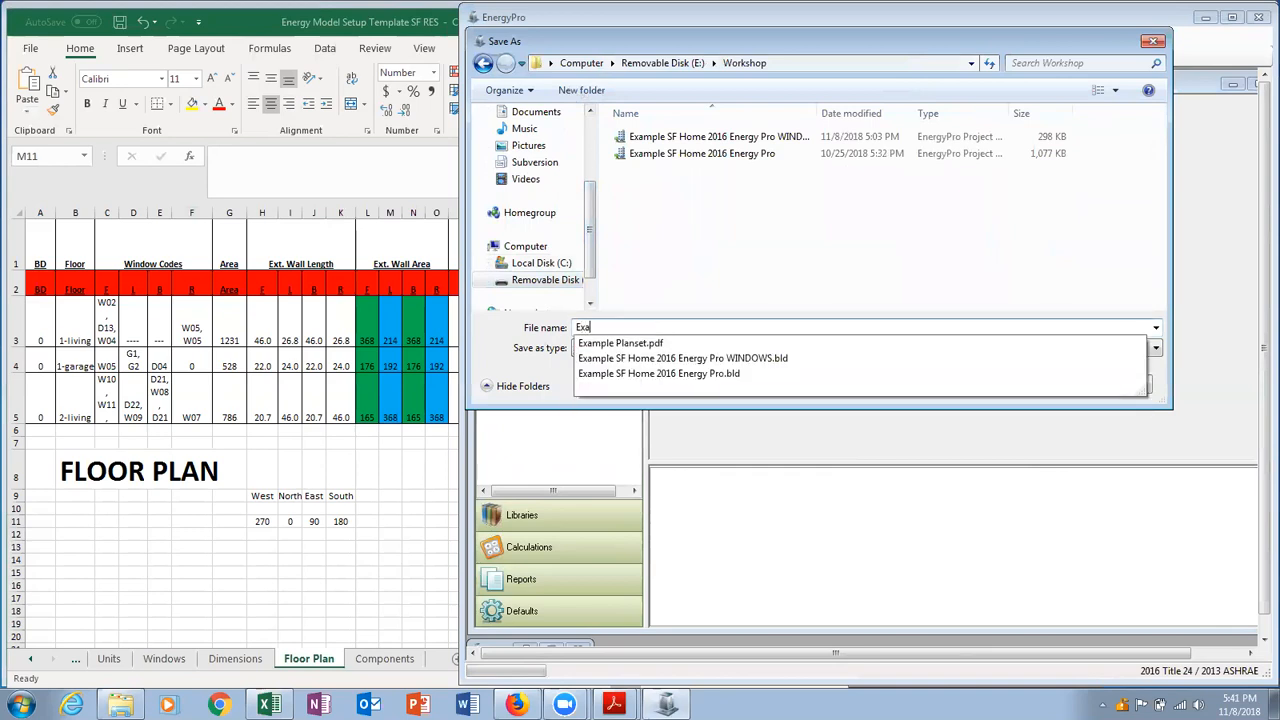
text(mple SF Home)
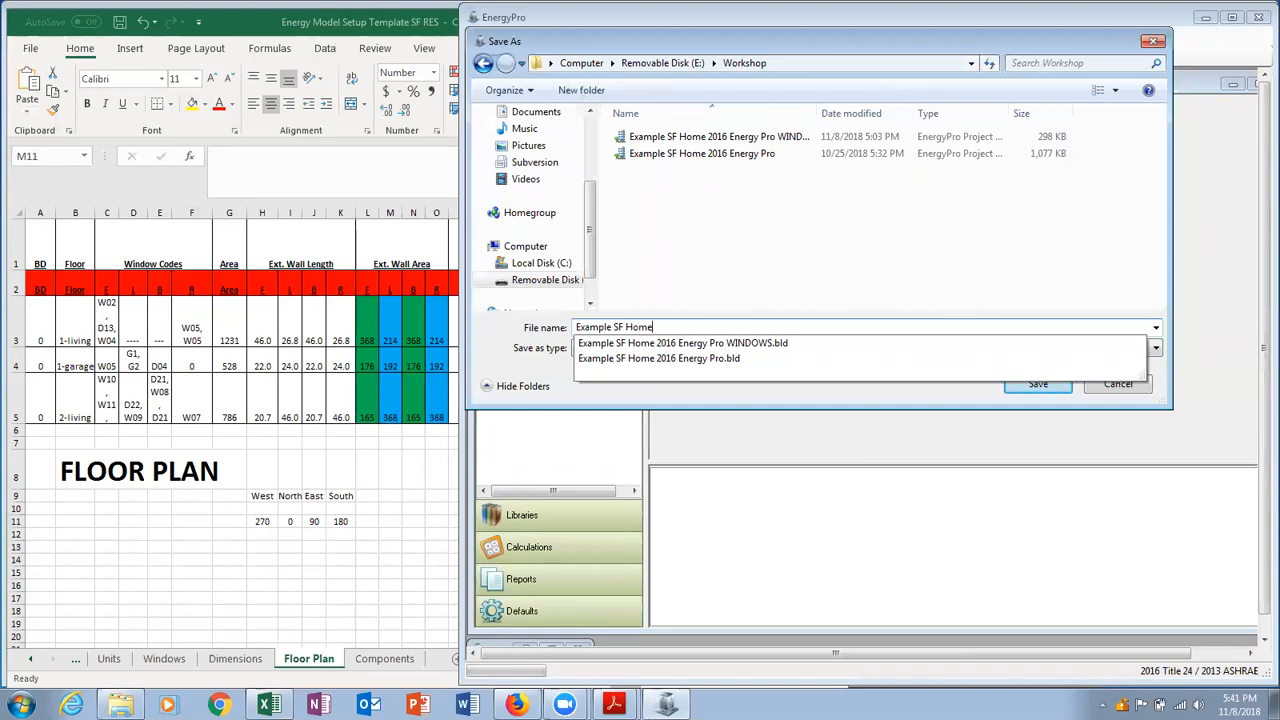
text( from scr)
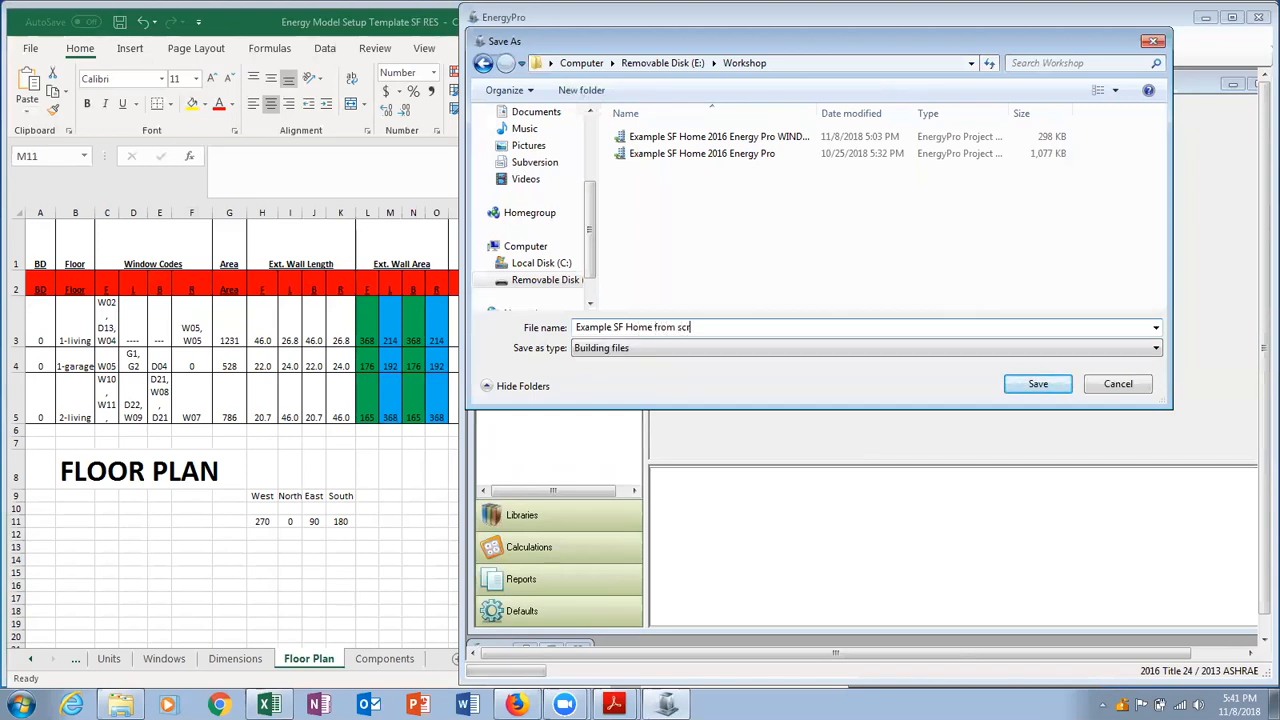
text(atch 2016 Energy Pro)
click(1035, 386)
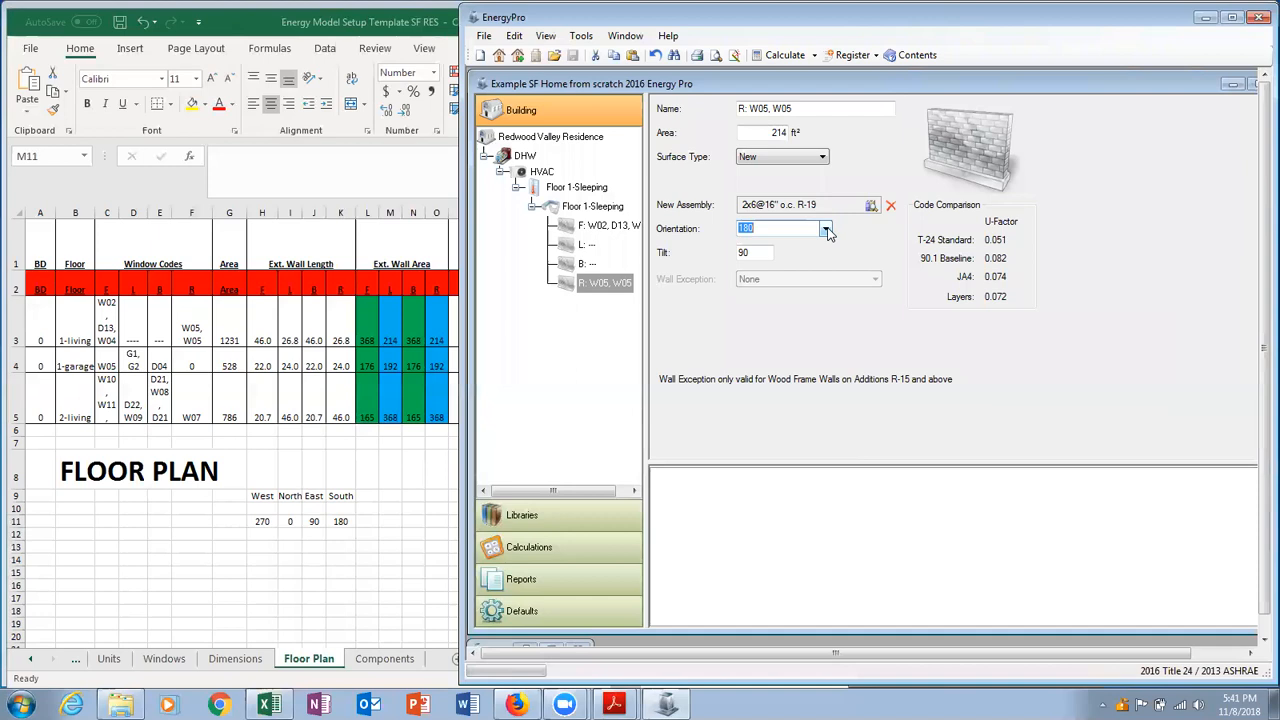
Try the preset North orientation on the "R: W05, W05" wall and set it back to 180.
click(825, 229)
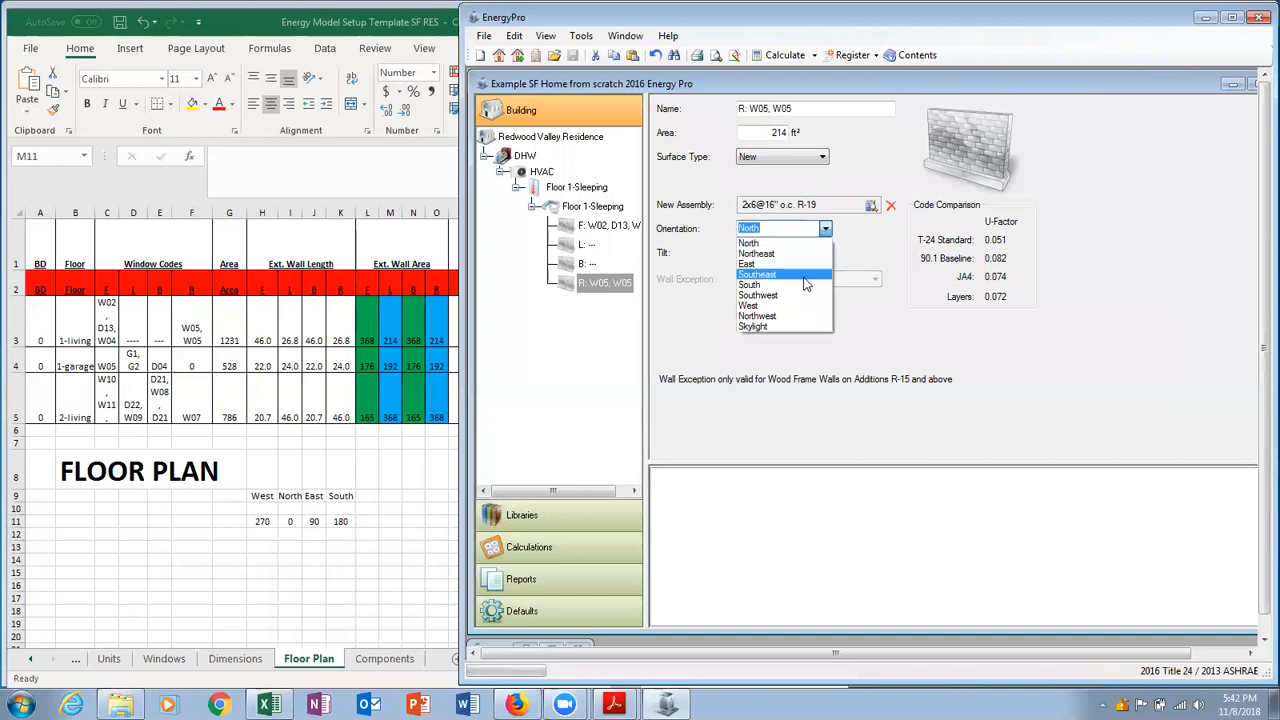
click(810, 243)
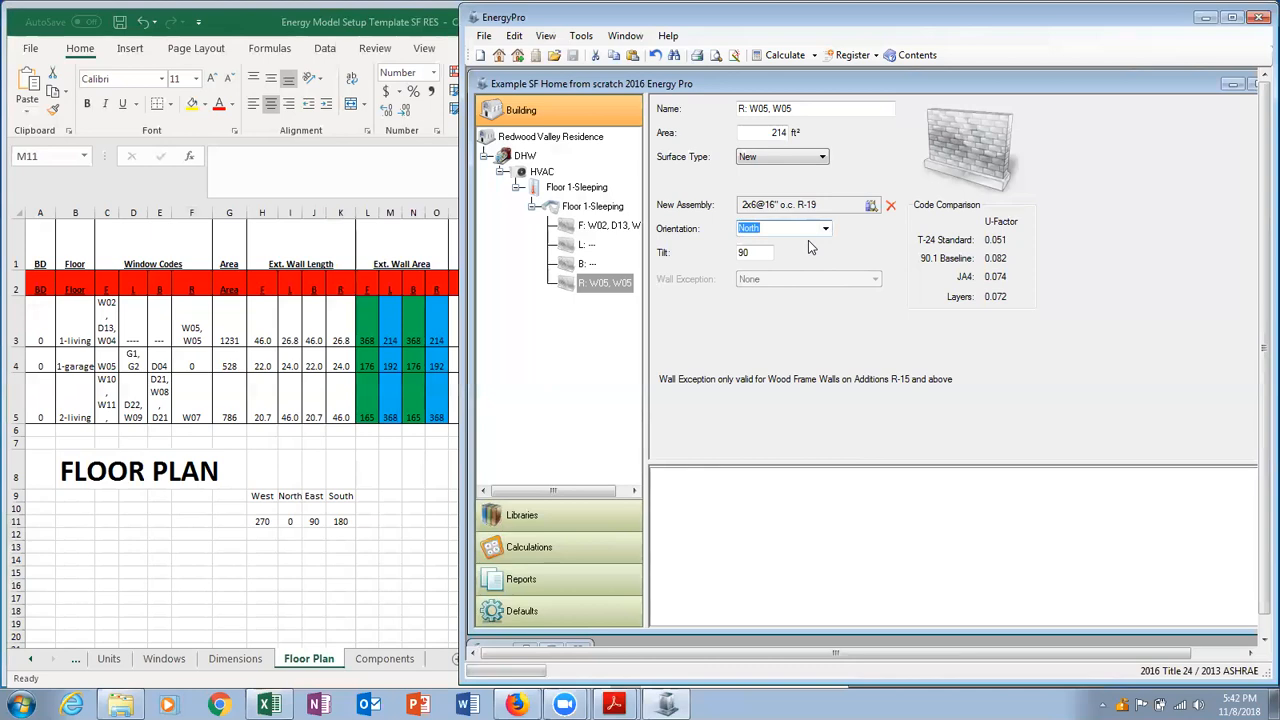
click(811, 229)
double_click(811, 229)
text(180)
Enlarge the EnergyPro window, narrow the from-scratch project window inside it, and widen its building tree to show full wall names.
drag(461, 400, 153, 402)
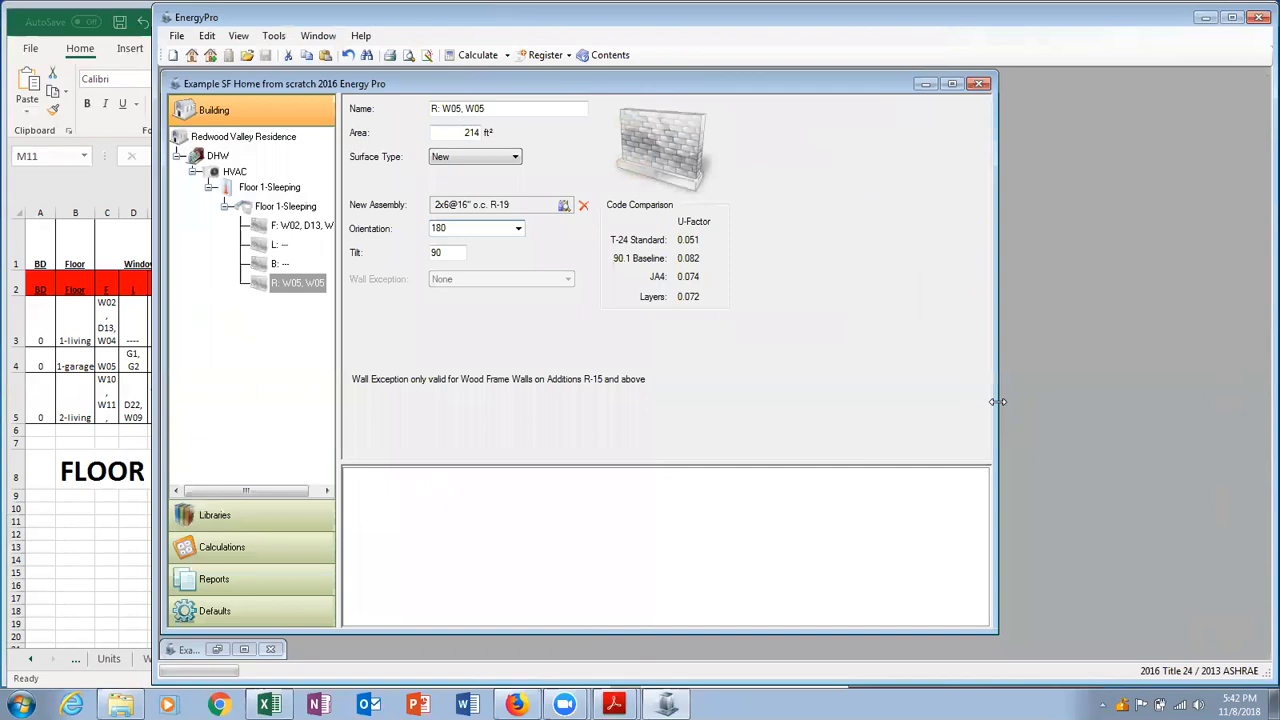
drag(997, 401, 745, 401)
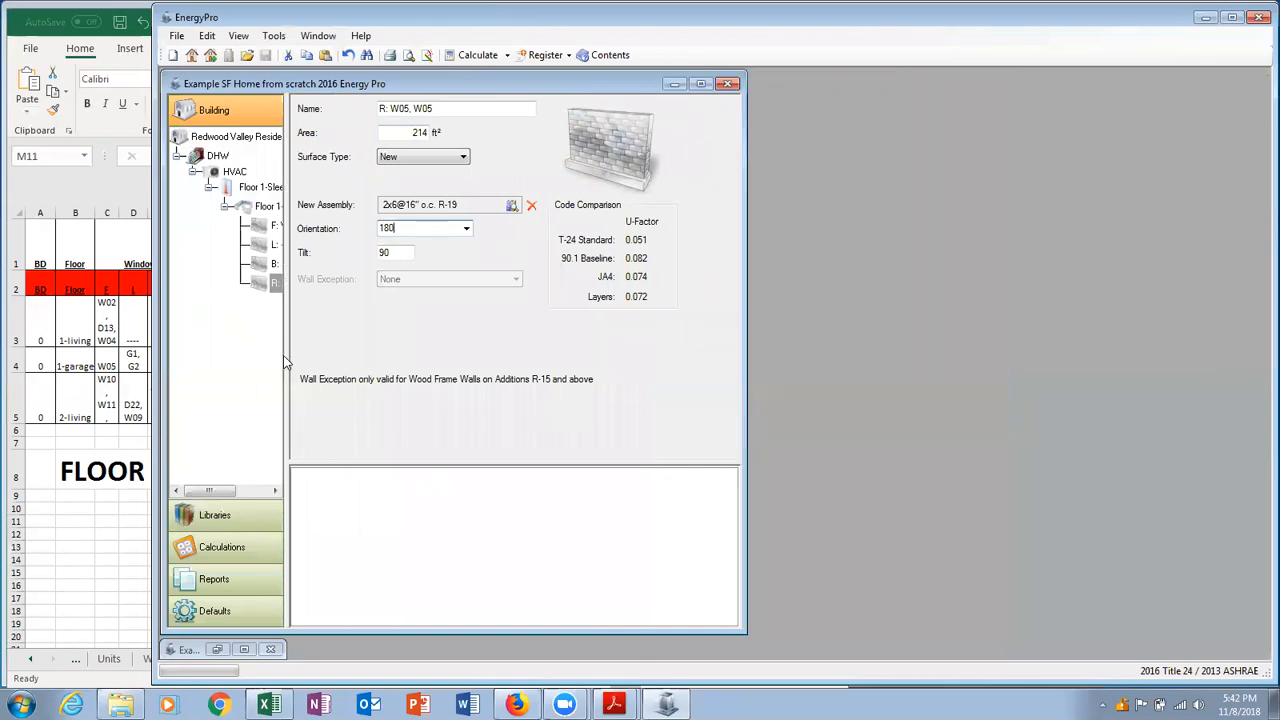
drag(287, 354, 366, 357)
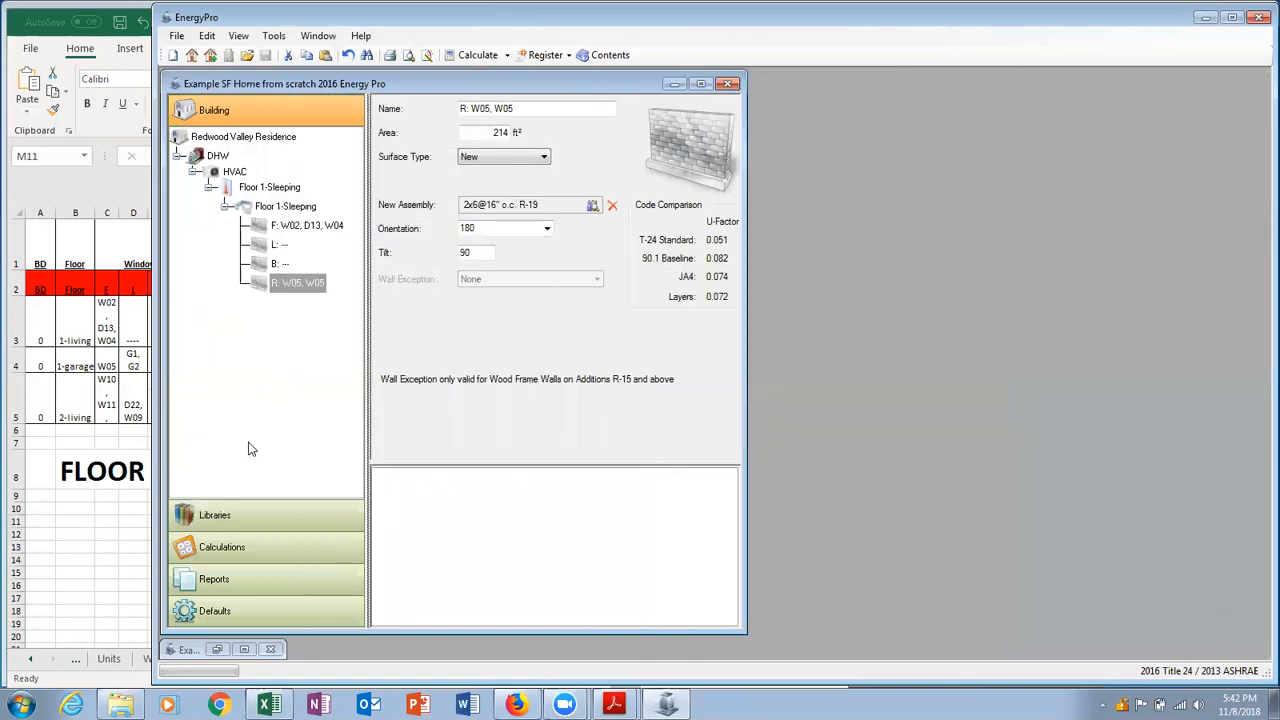
Restore the "Example SF Home 2016 Energy Pro WINDOWS" project as a floating window and arrange it beside the from-scratch project with its tree readable.
click(240, 651)
click(242, 650)
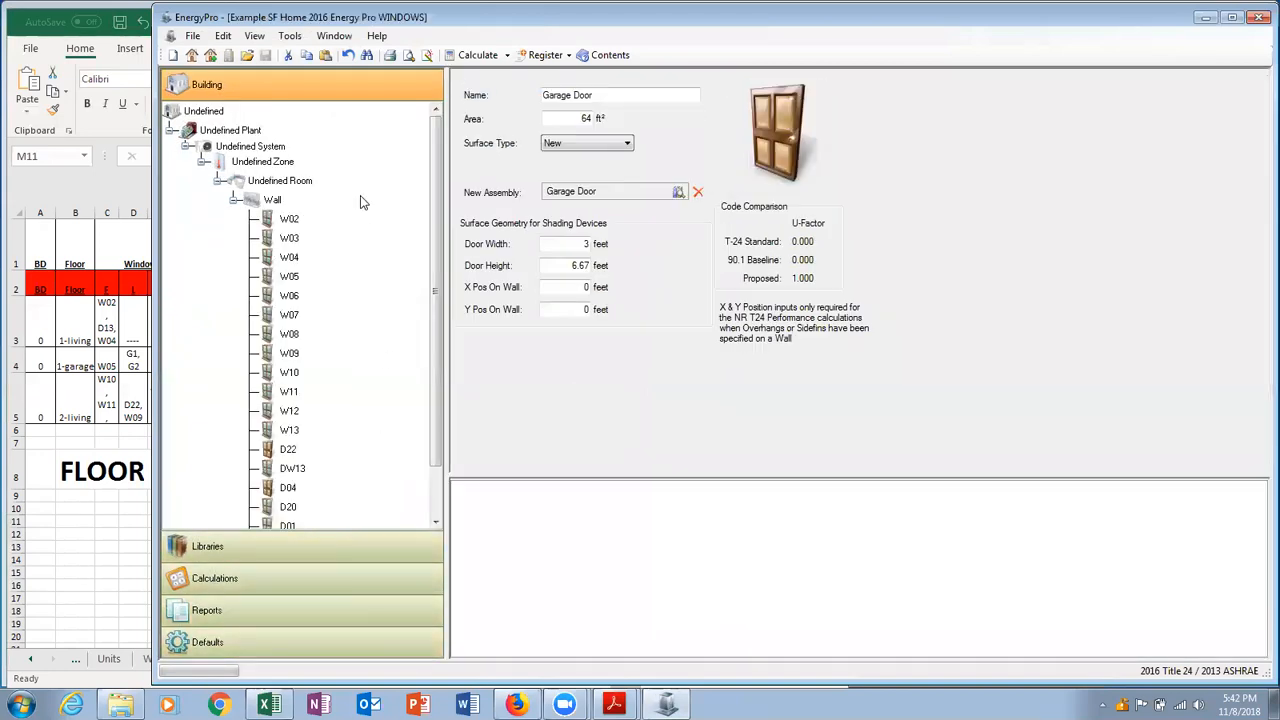
click(1245, 36)
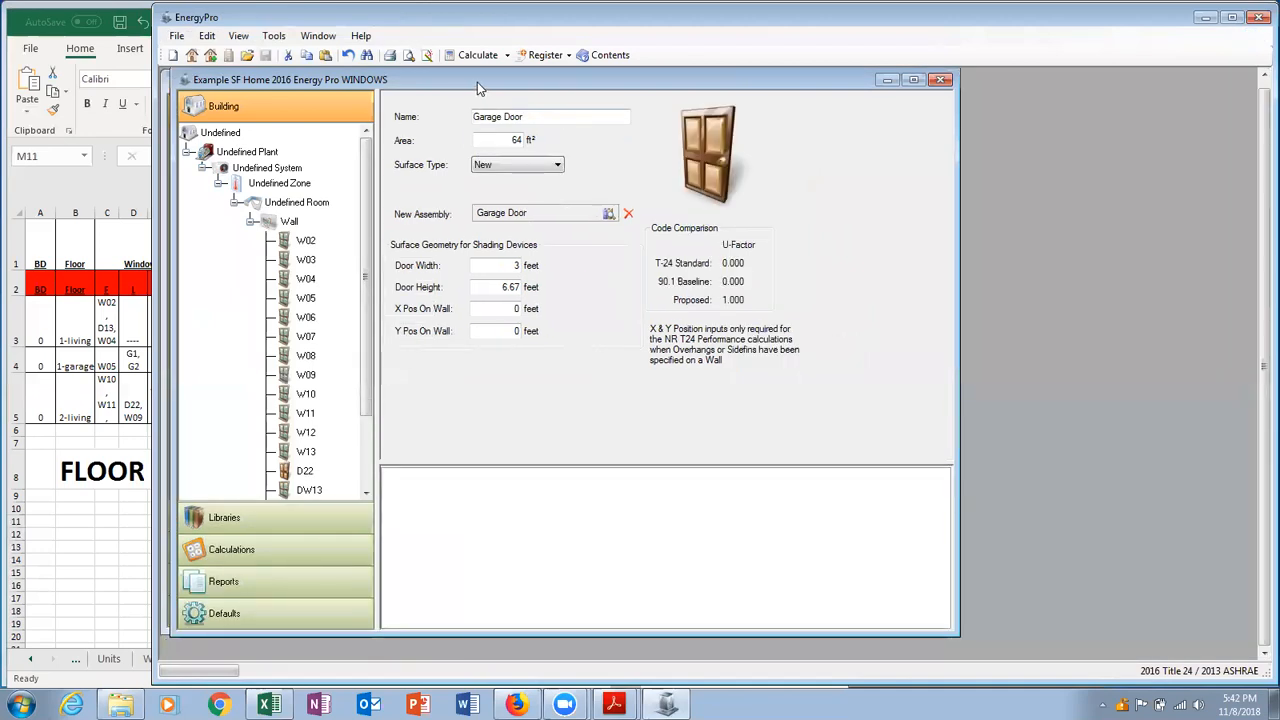
drag(477, 82, 787, 82)
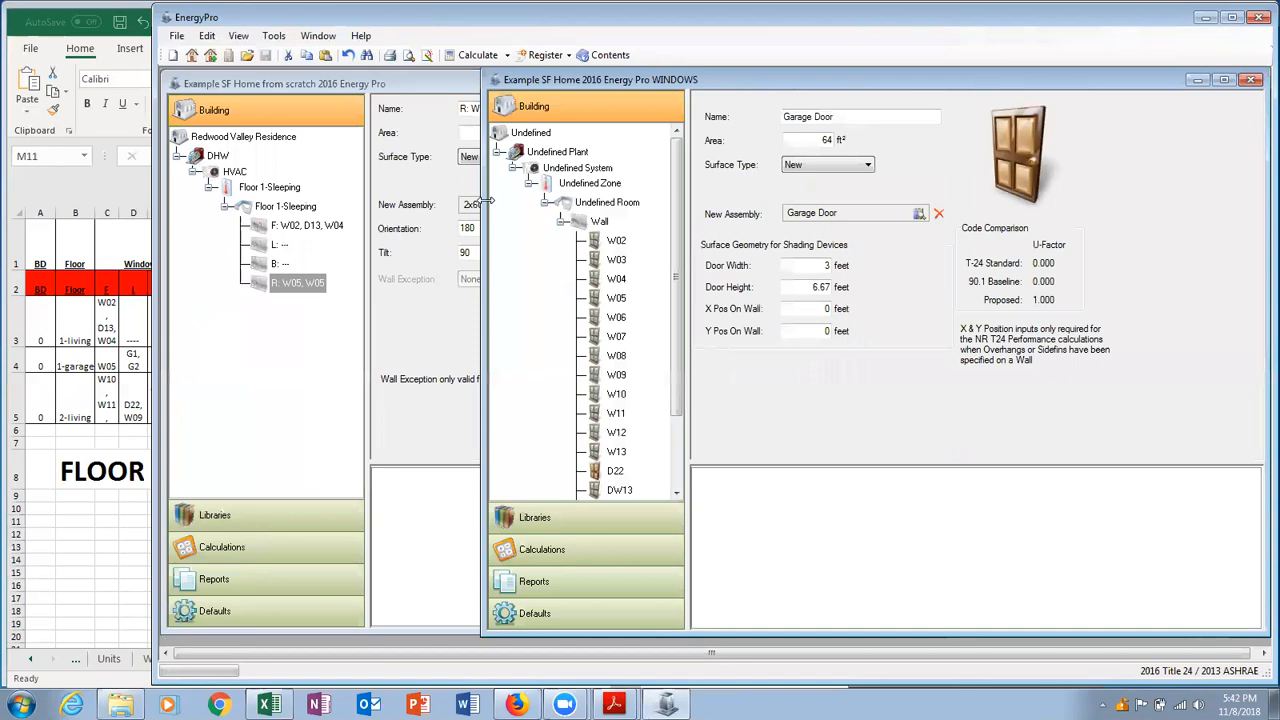
drag(484, 202, 788, 220)
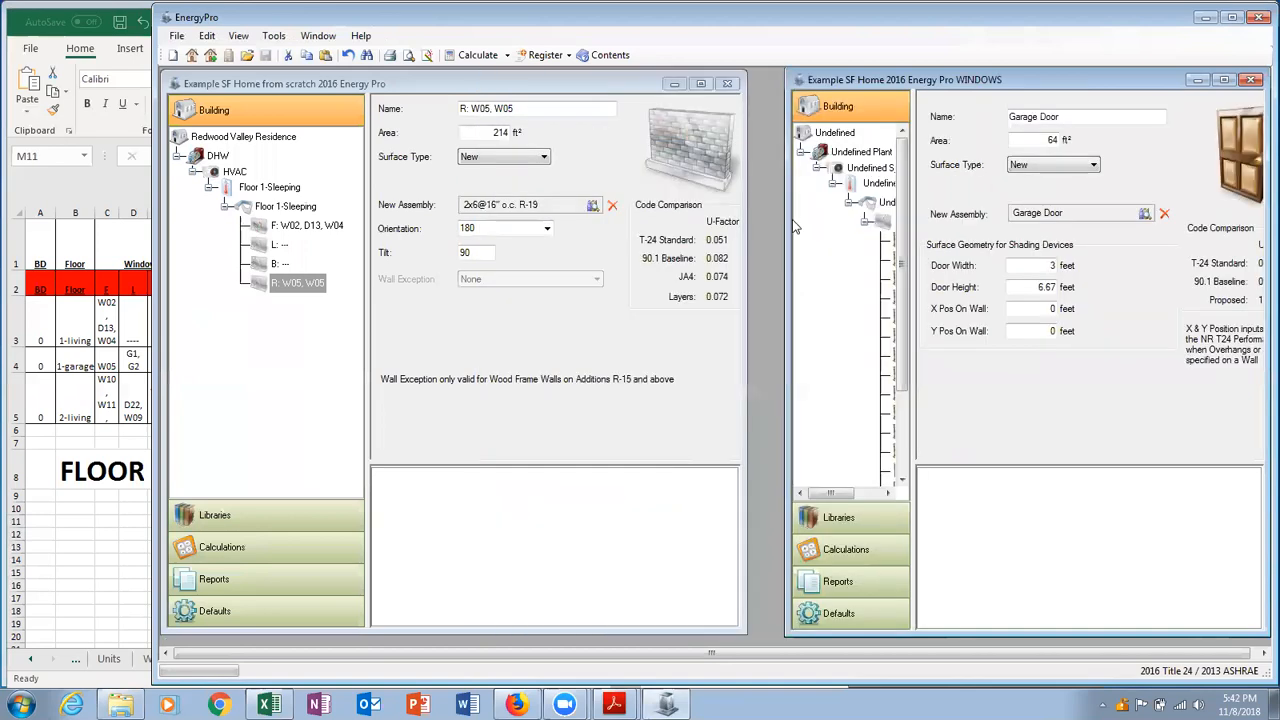
drag(917, 268, 1000, 268)
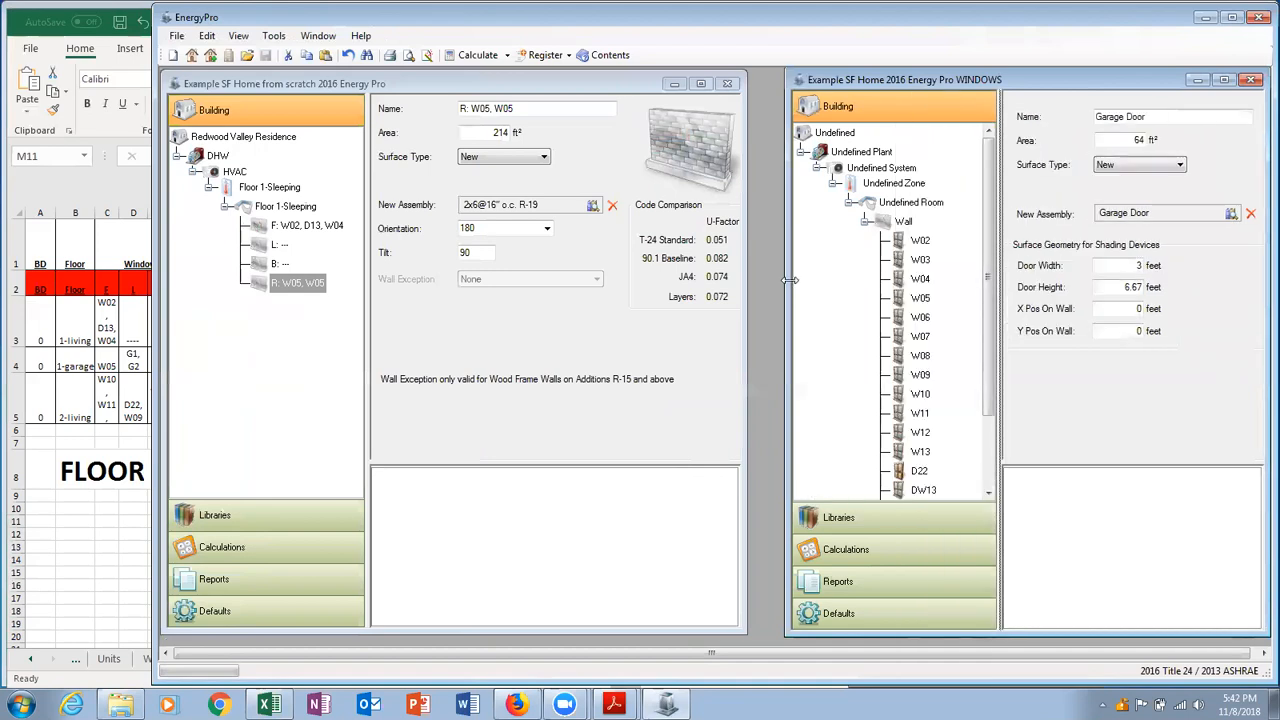
drag(789, 281, 759, 286)
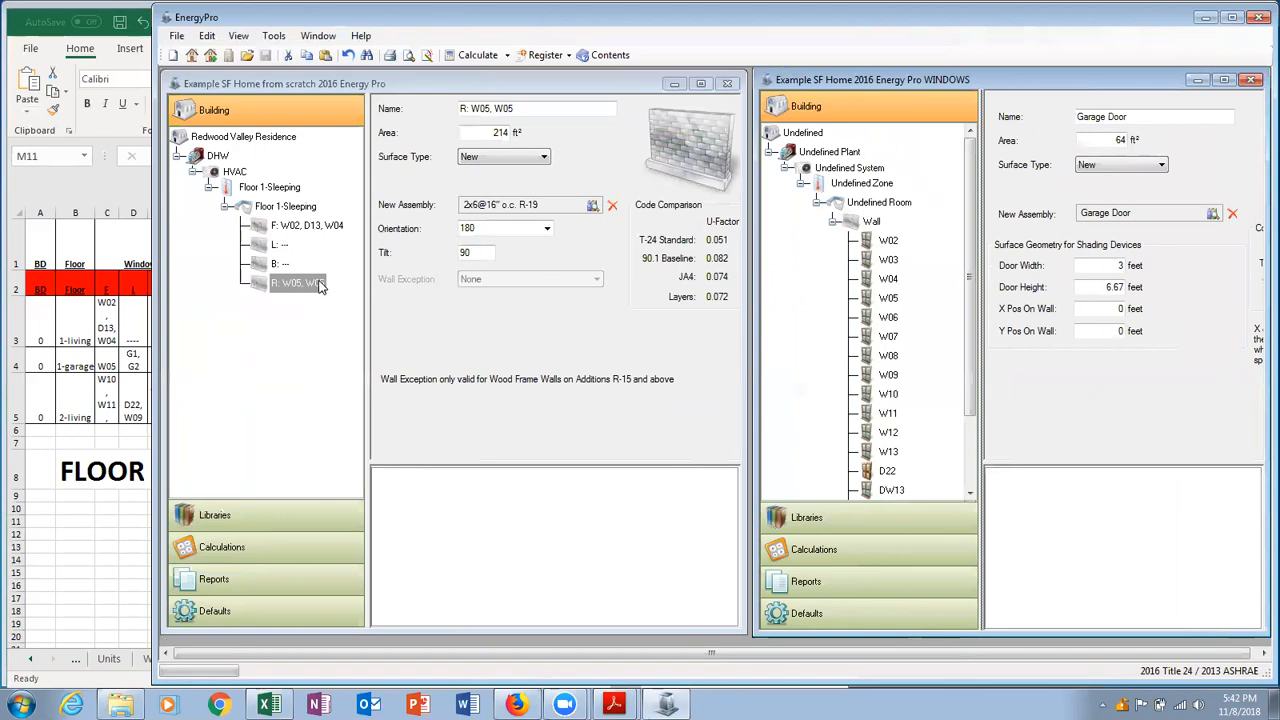
Copy window W05 from the WINDOWS project and paste it twice under the "R: W05, W05" wall in the from-scratch project.
click(889, 298)
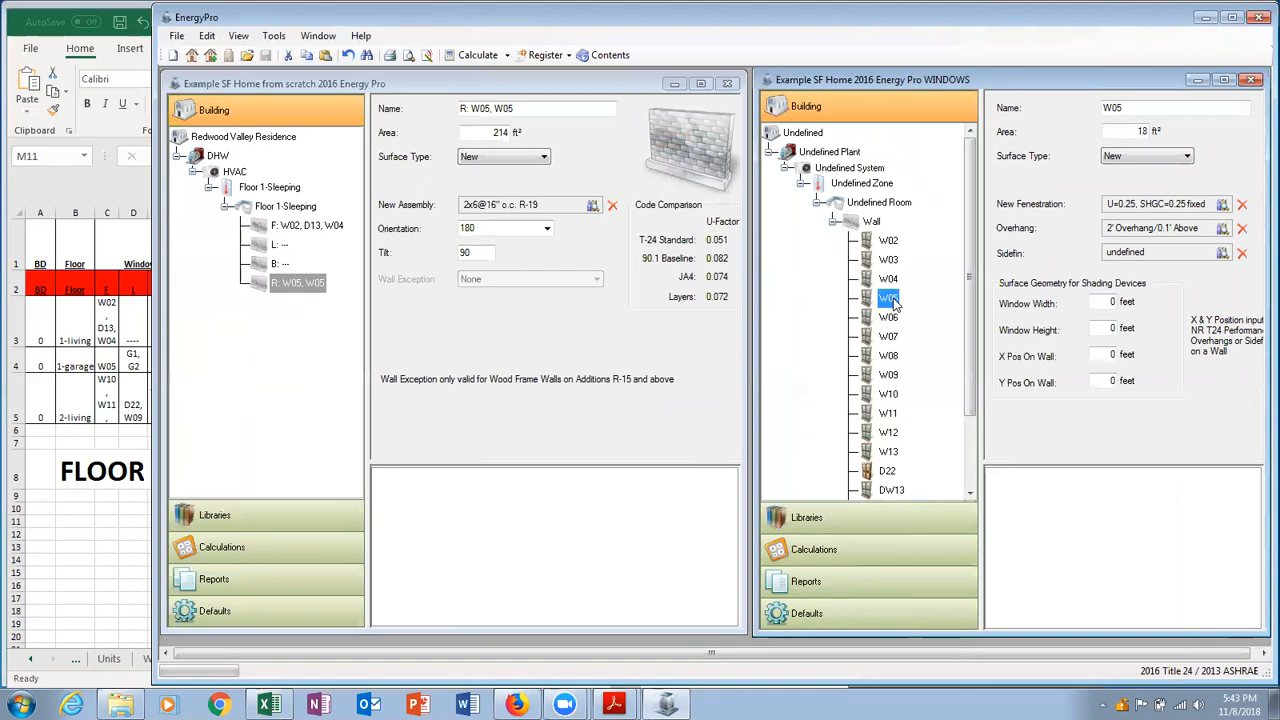
click(300, 286)
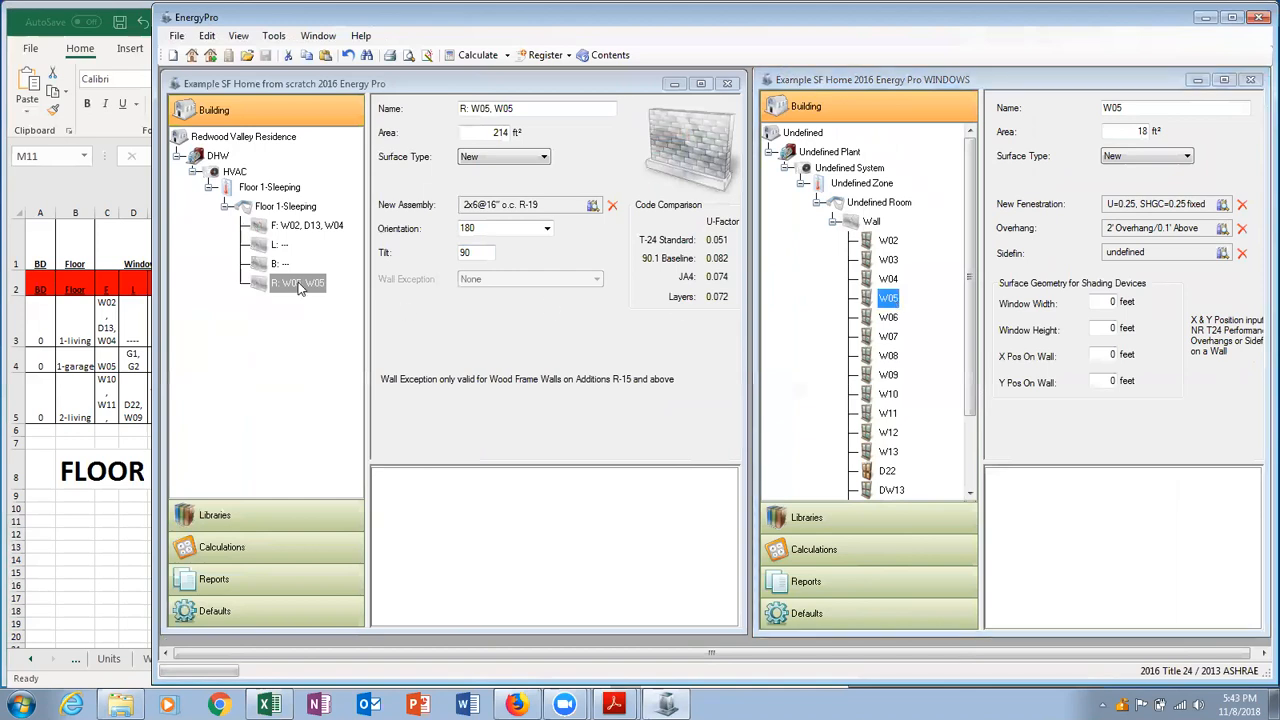
key(ctrl+v)
key(ctrl+v)
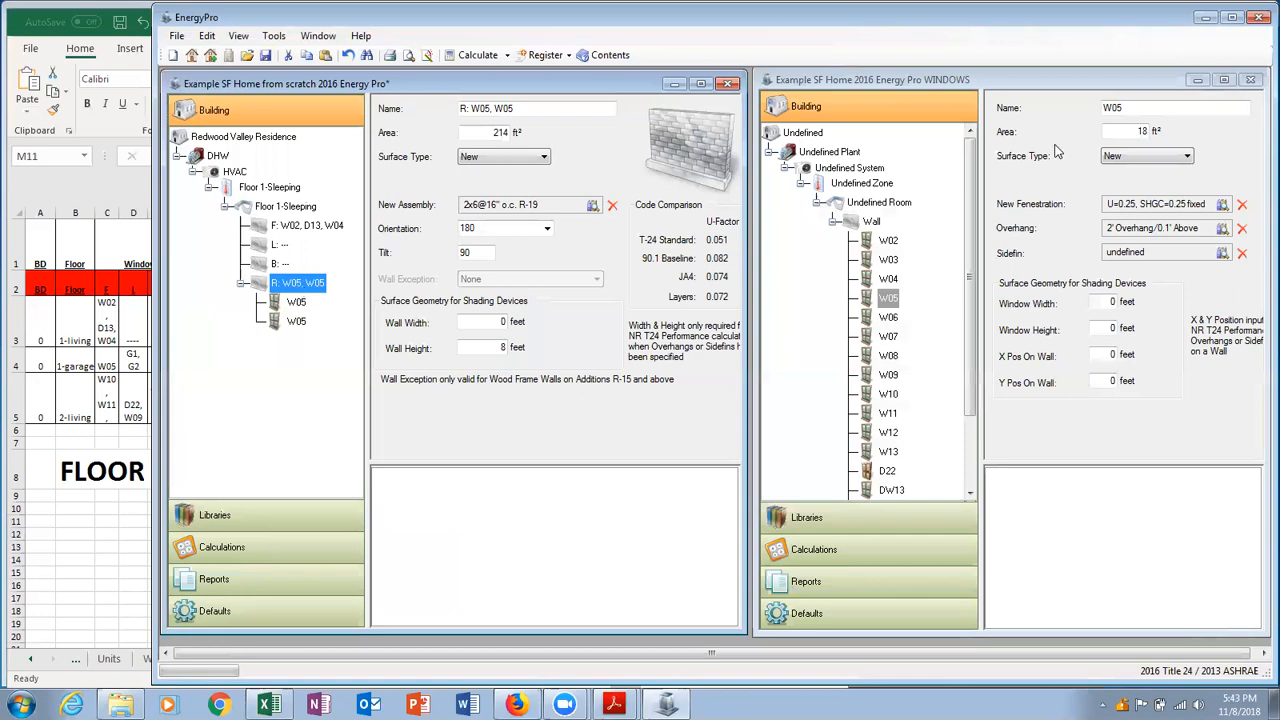
Maximize the WINDOWS project and view the options for adding windows and doors to its Wall.
click(1227, 81)
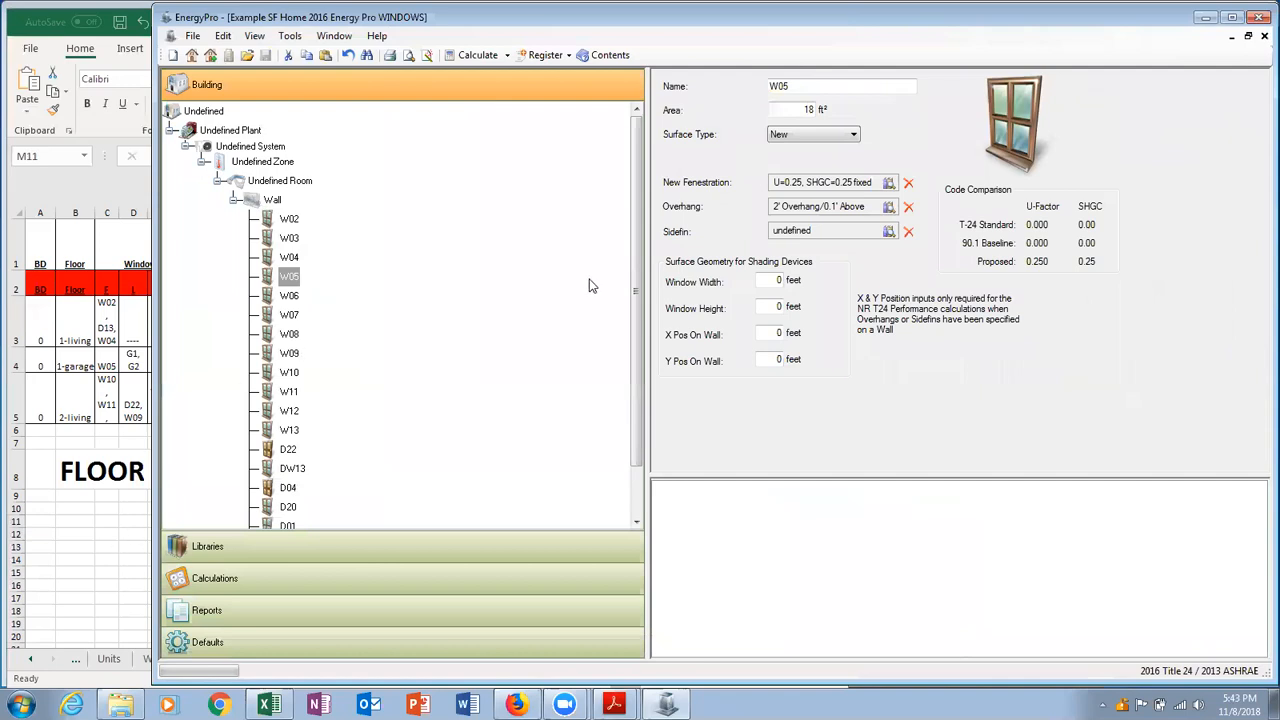
click(272, 201)
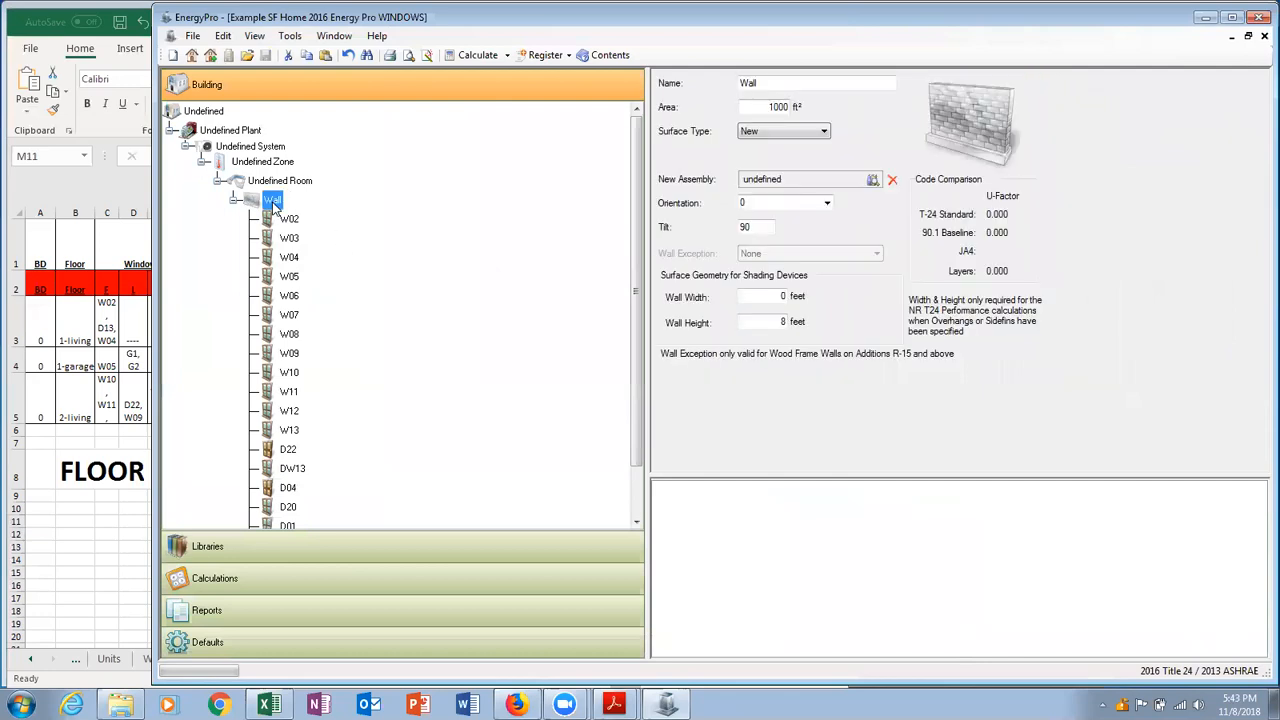
right_click(274, 204)
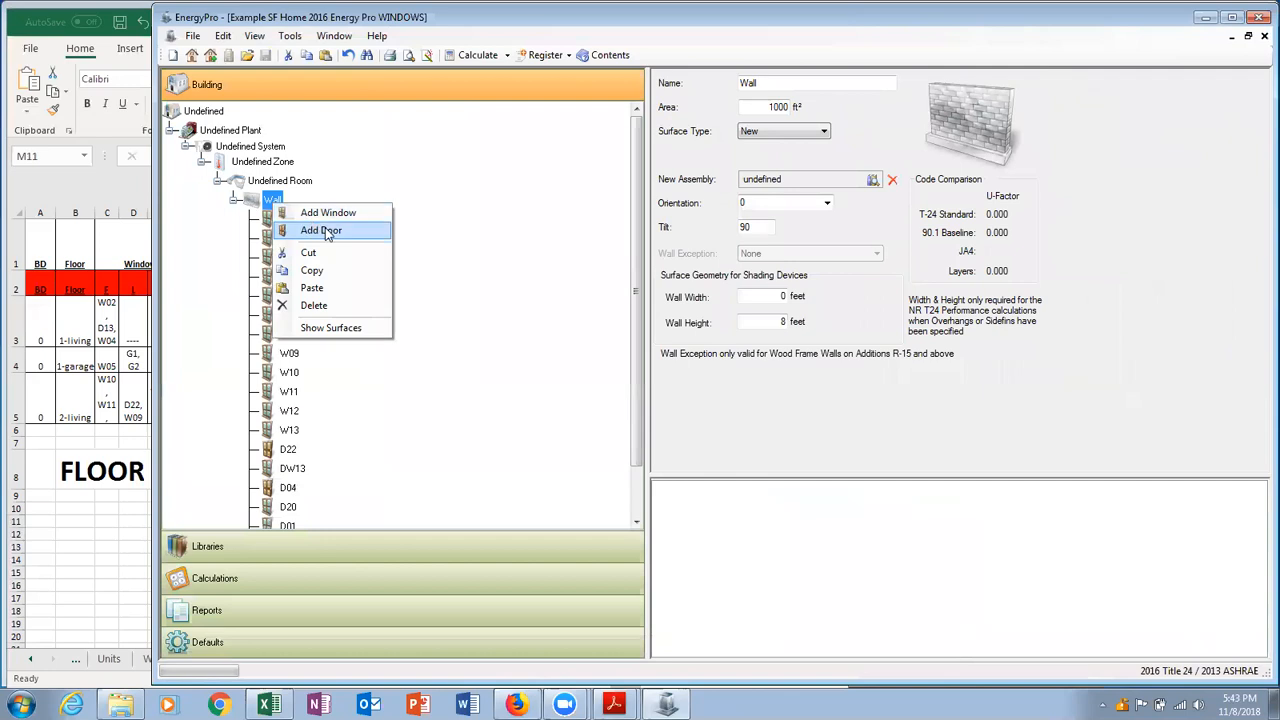
click(431, 217)
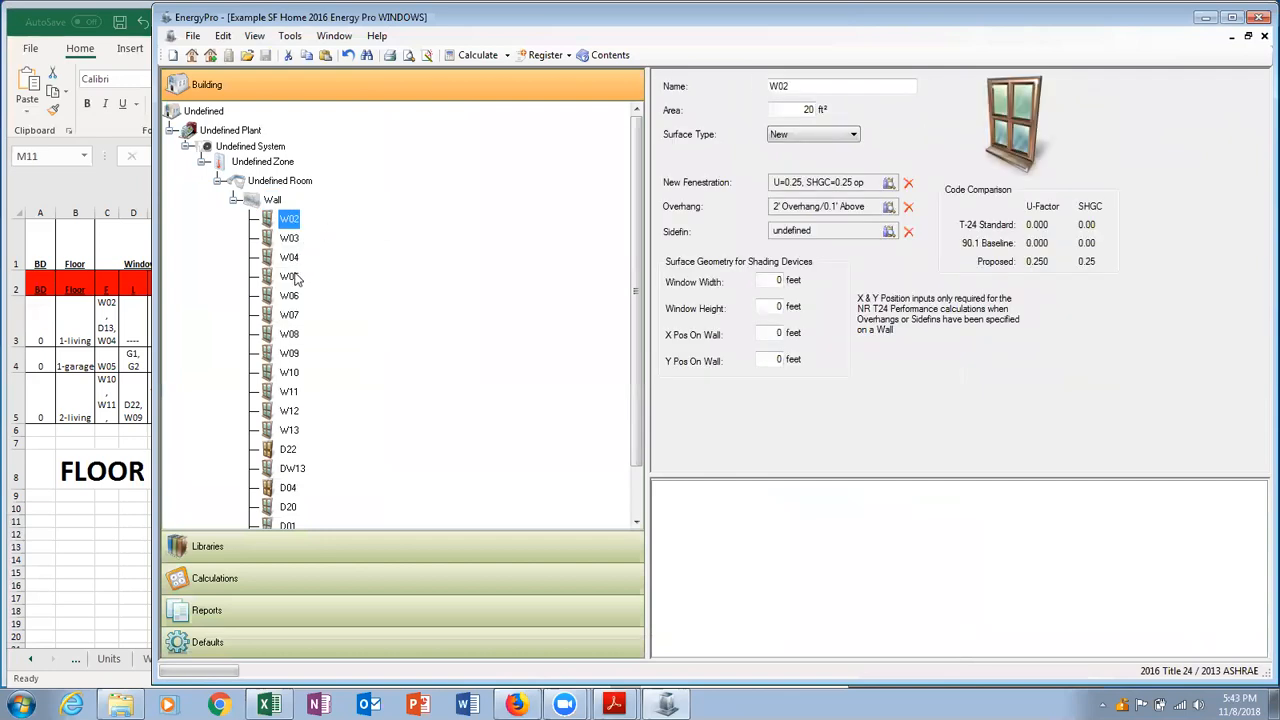
Compare window W05's area with its W05 row on the Windows sheet in Excel, including the fixed note, and return to EnergyPro.
click(292, 277)
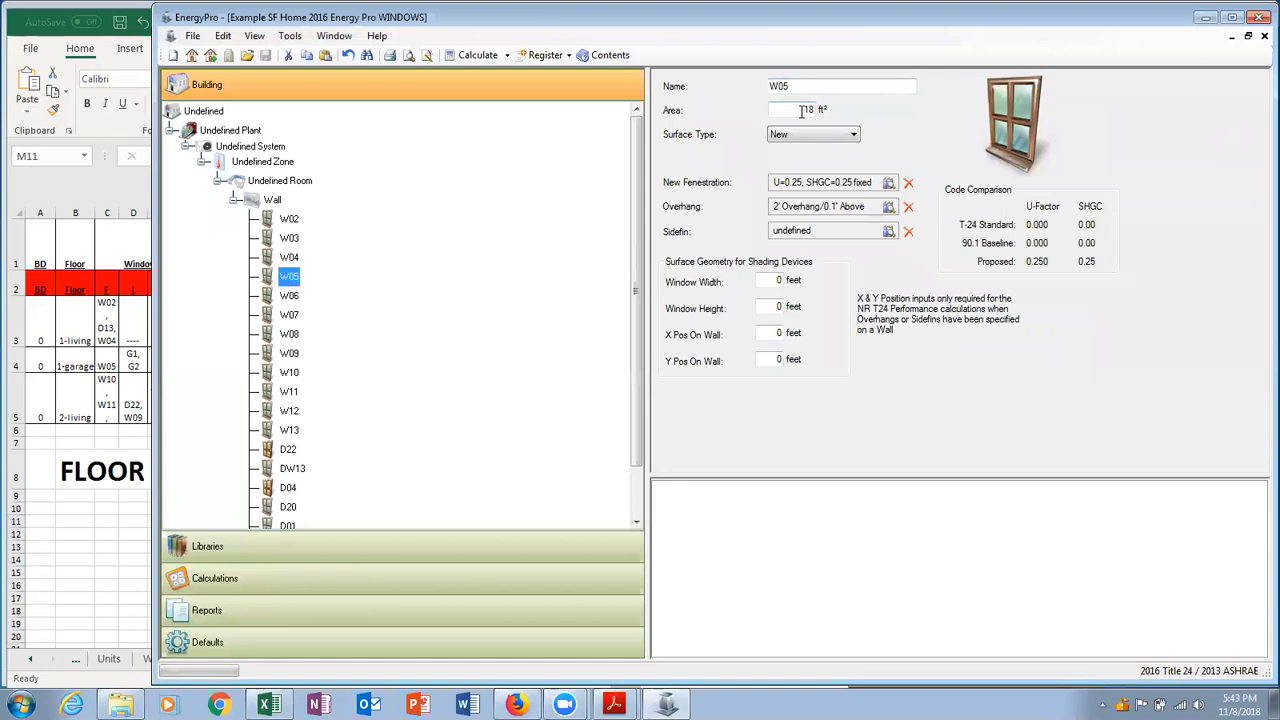
click(800, 109)
click(126, 557)
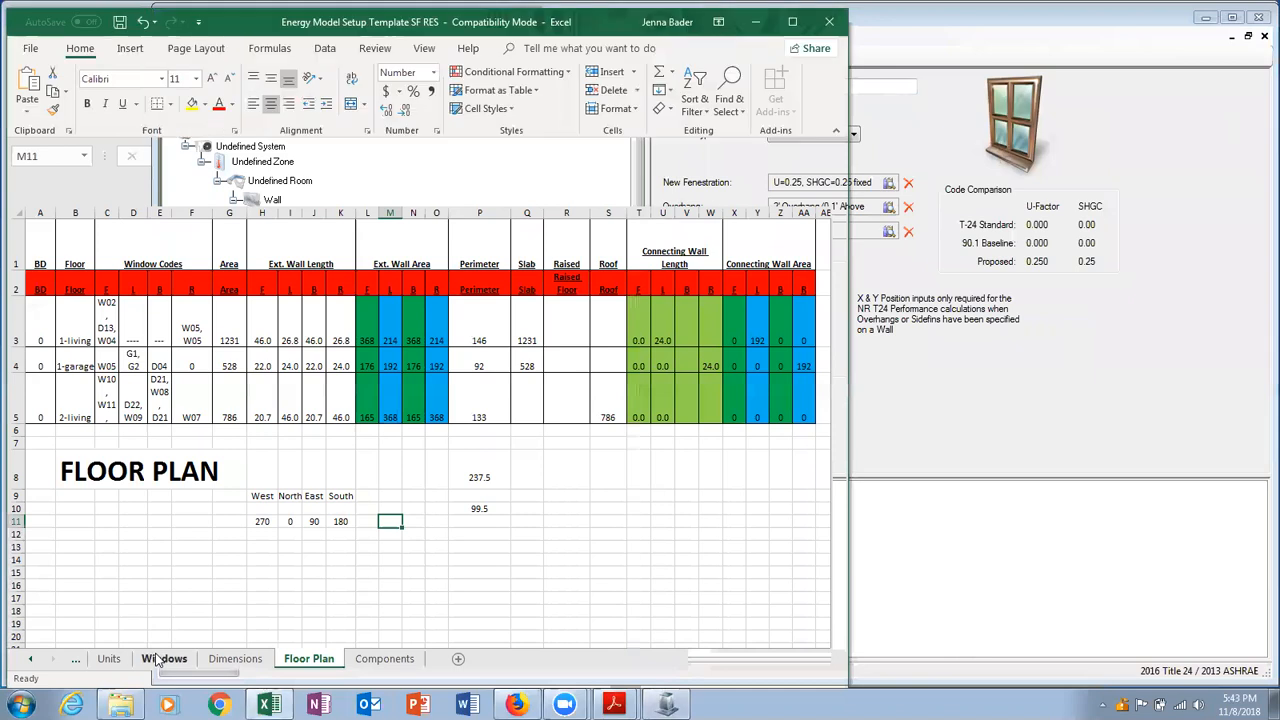
click(161, 659)
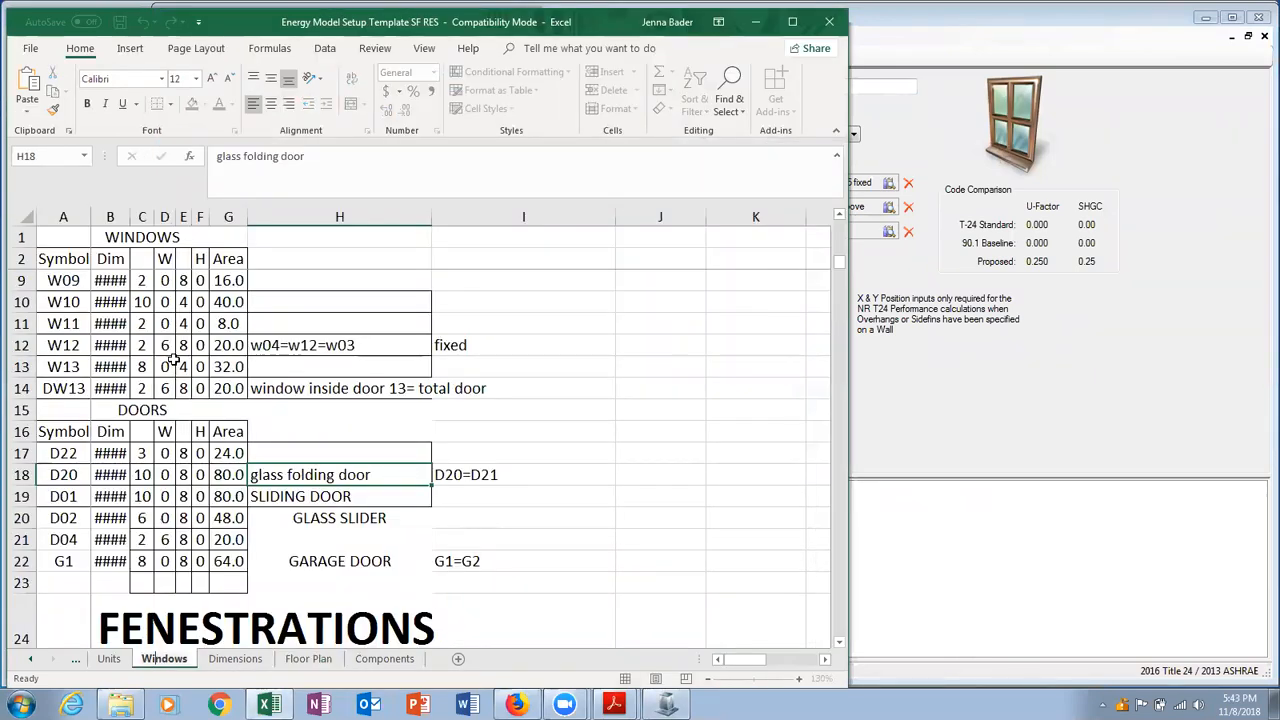
drag(838, 264, 838, 242)
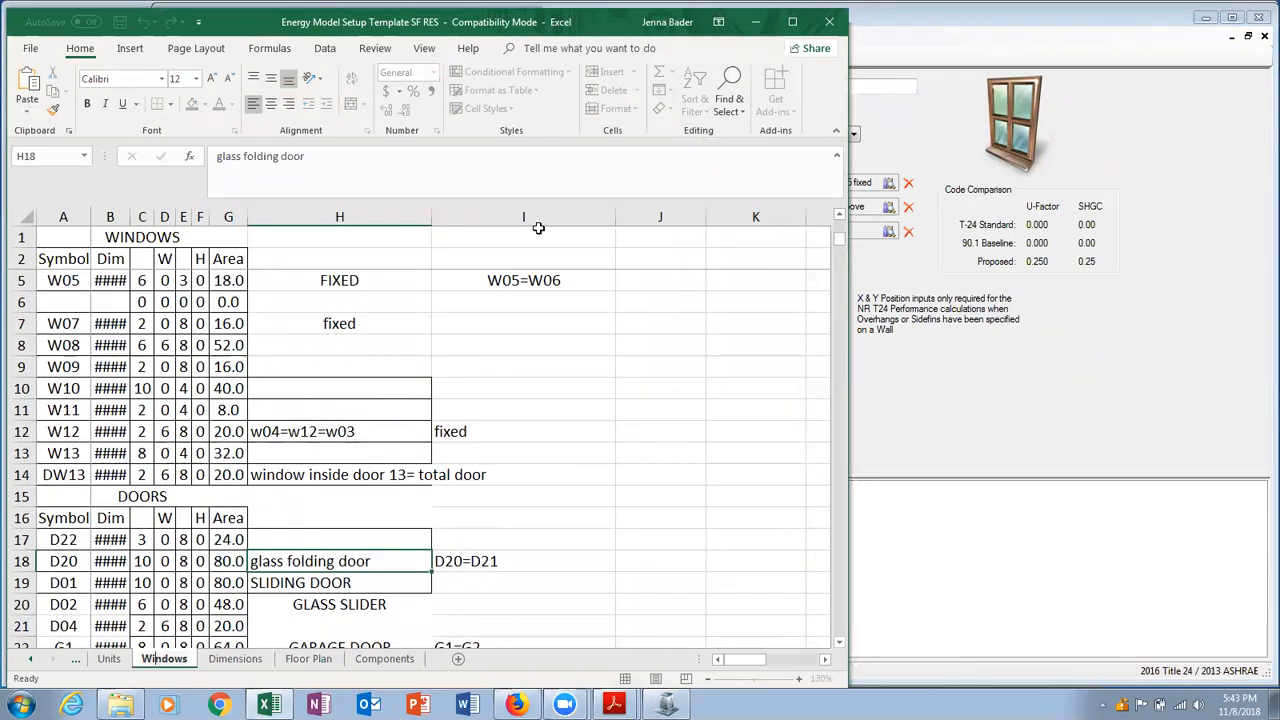
click(238, 283)
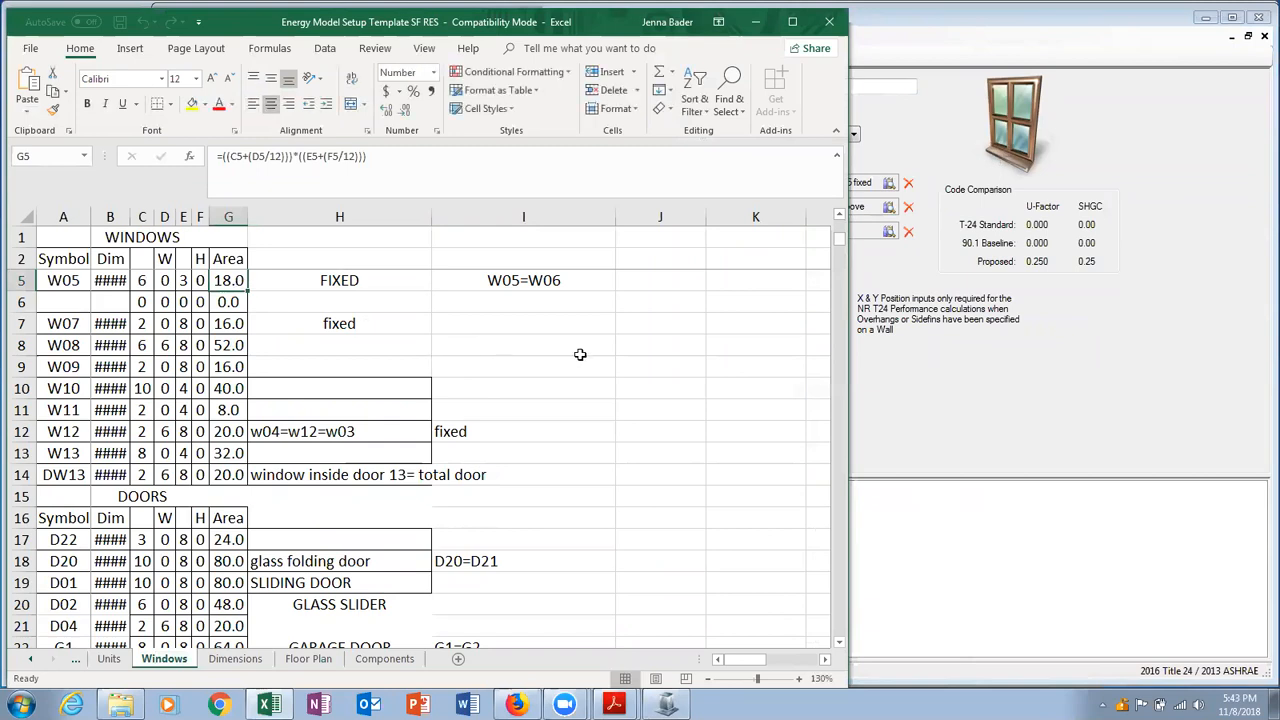
click(417, 289)
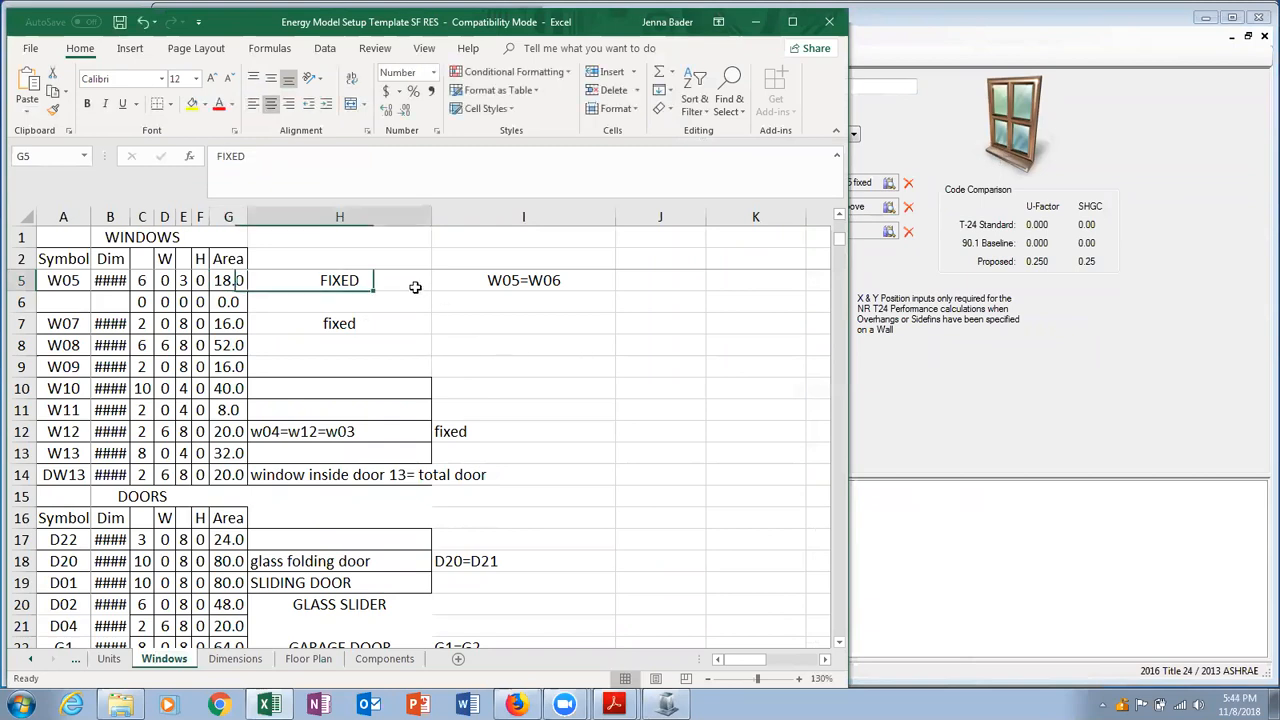
click(581, 349)
click(922, 345)
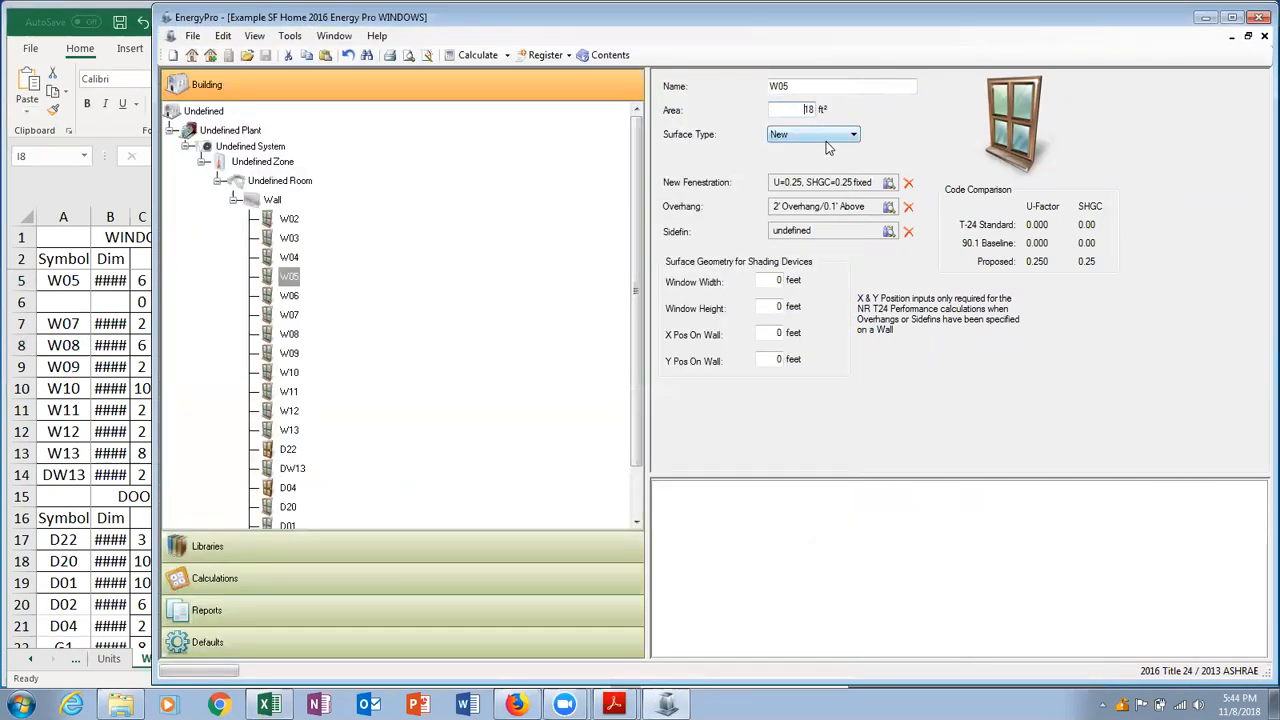
Review the product type, fenestration type, frame type and operable settings of W05's "U=0.25, SHGC=0.25 fixed" fenestration.
double_click(866, 184)
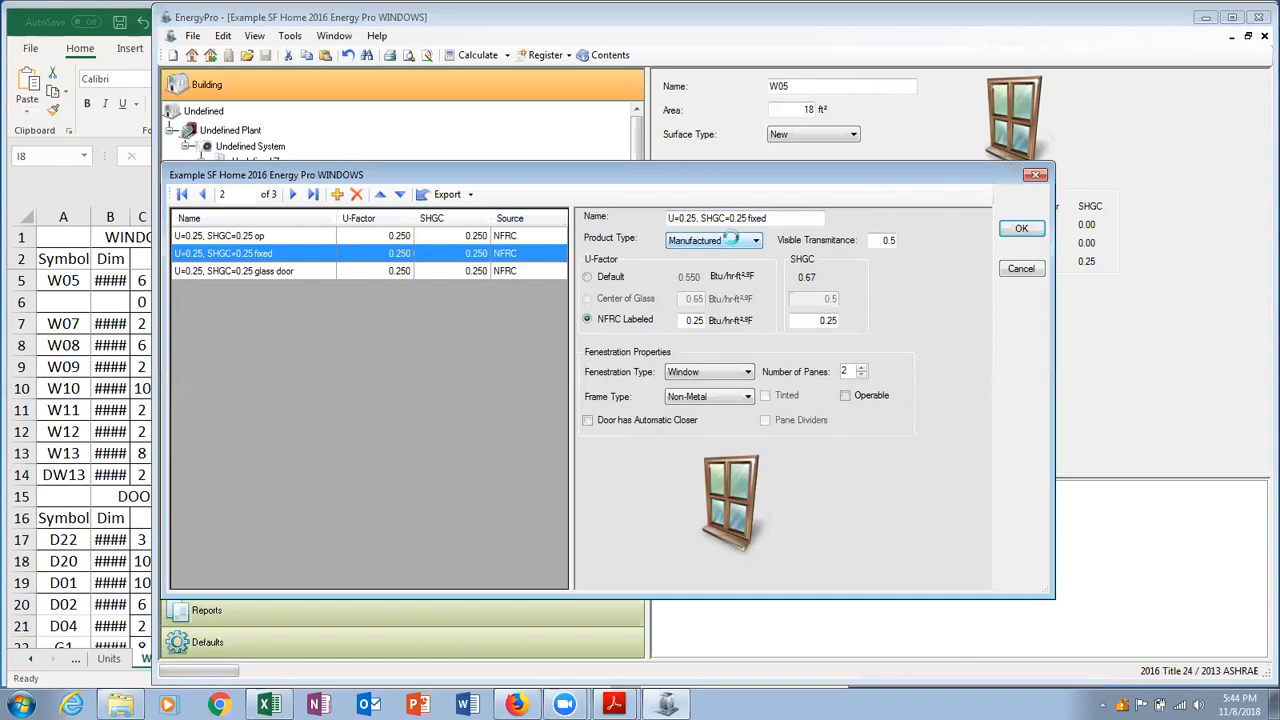
click(734, 241)
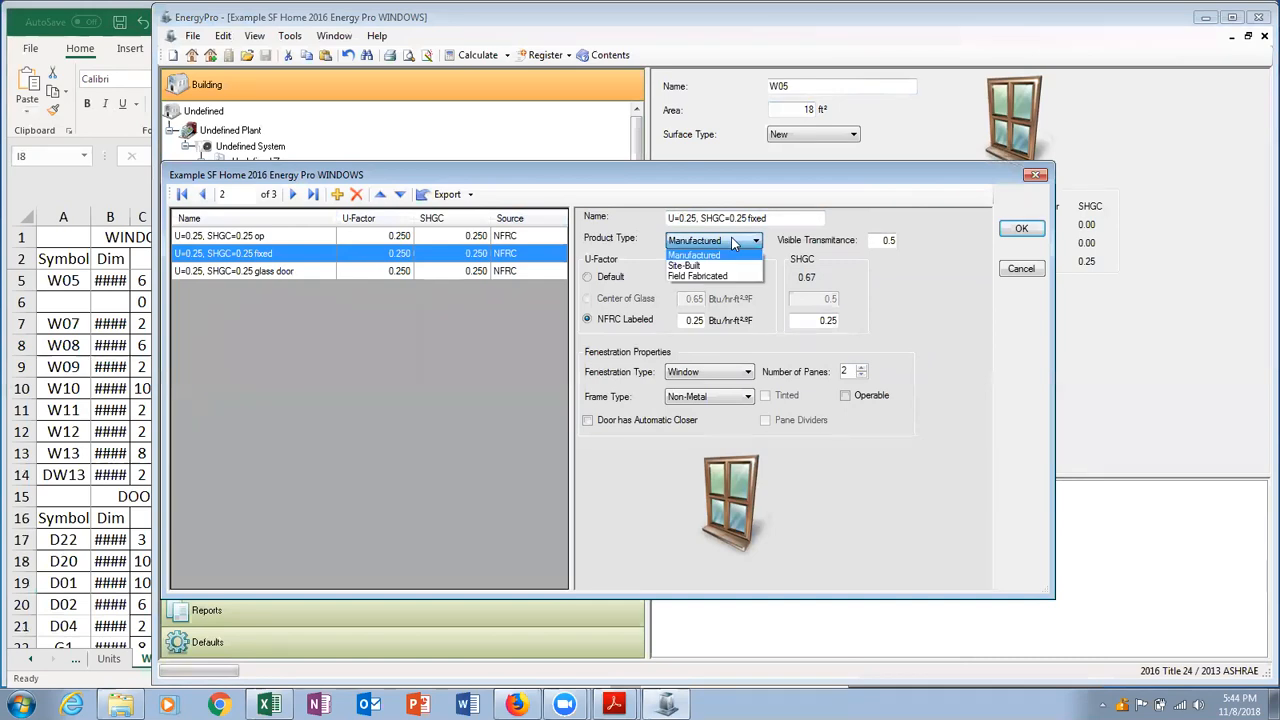
click(733, 243)
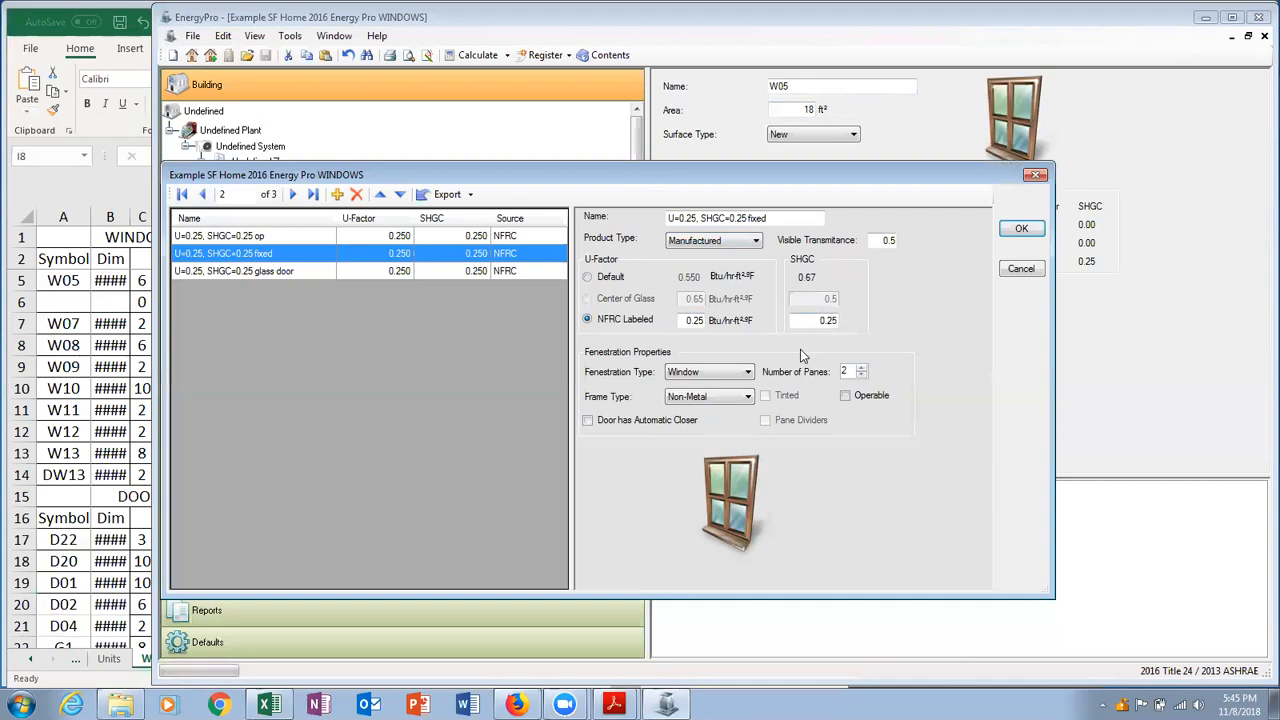
click(747, 374)
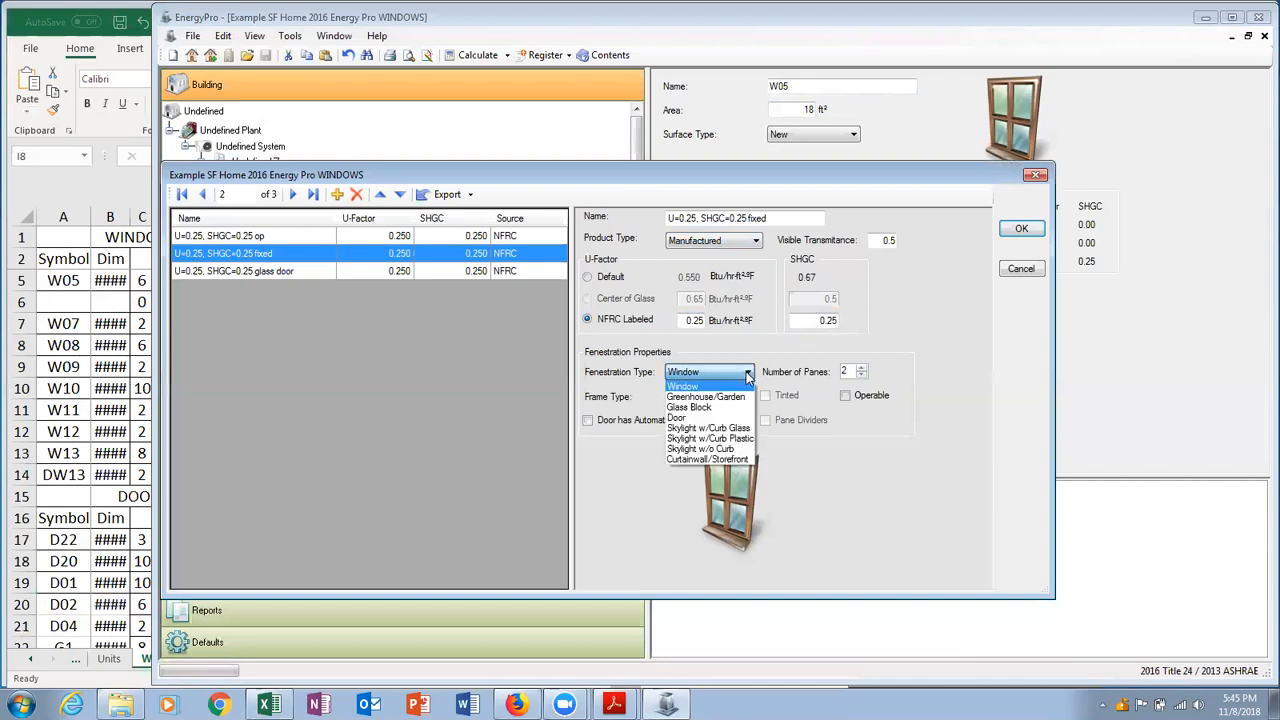
click(747, 374)
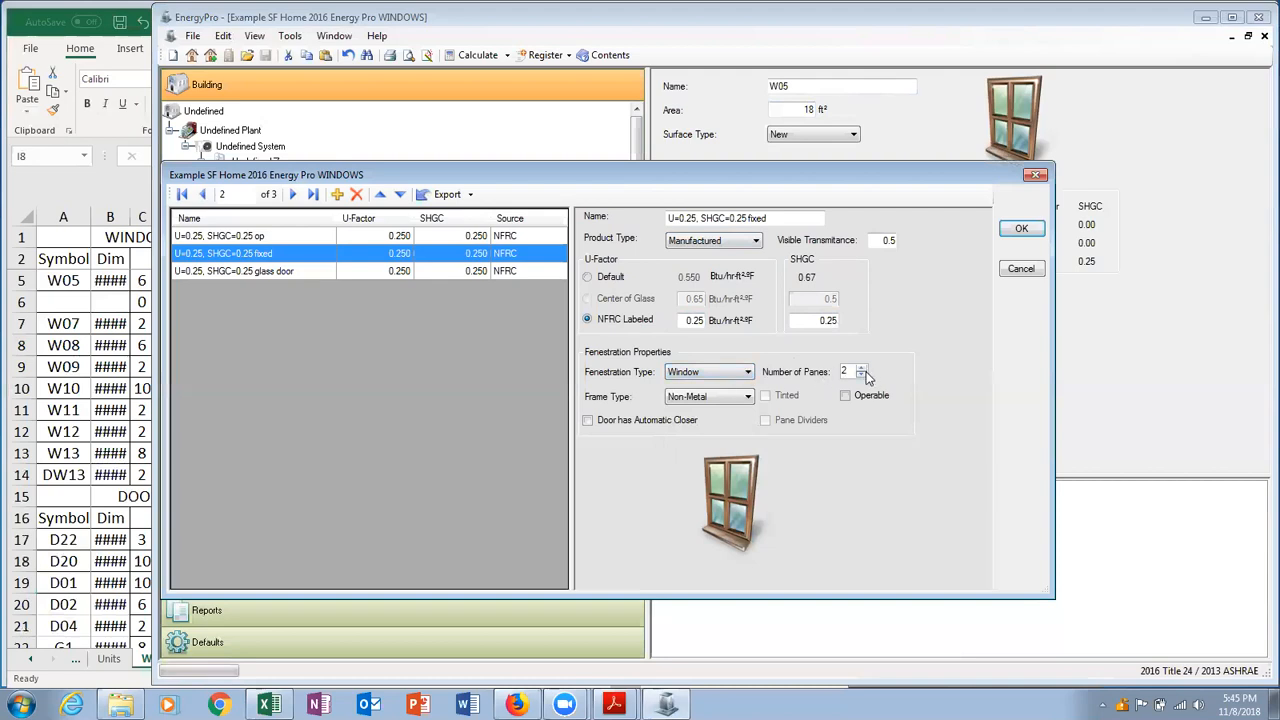
click(748, 397)
click(748, 398)
click(846, 396)
Examine the operable setting and fenestration type of the "U=0.25, SHGC=0.25 op" and "U=0.25, SHGC=0.25 glass door" entries.
click(305, 238)
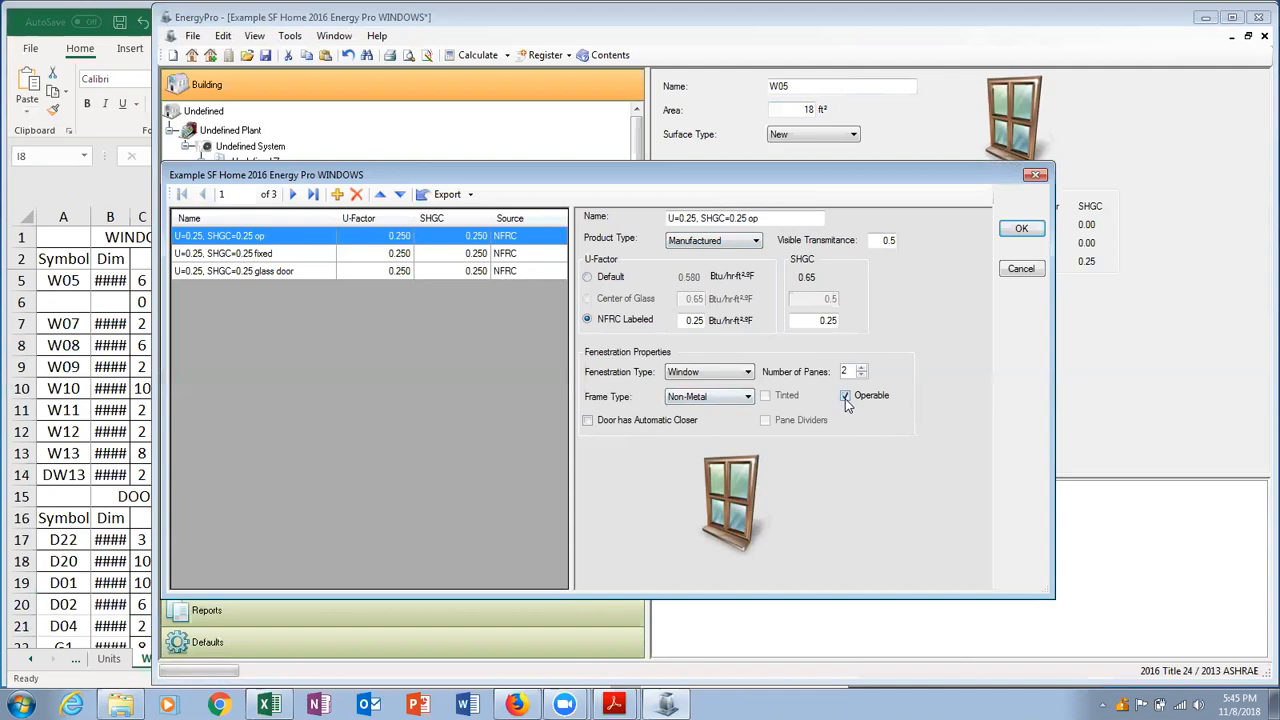
click(437, 270)
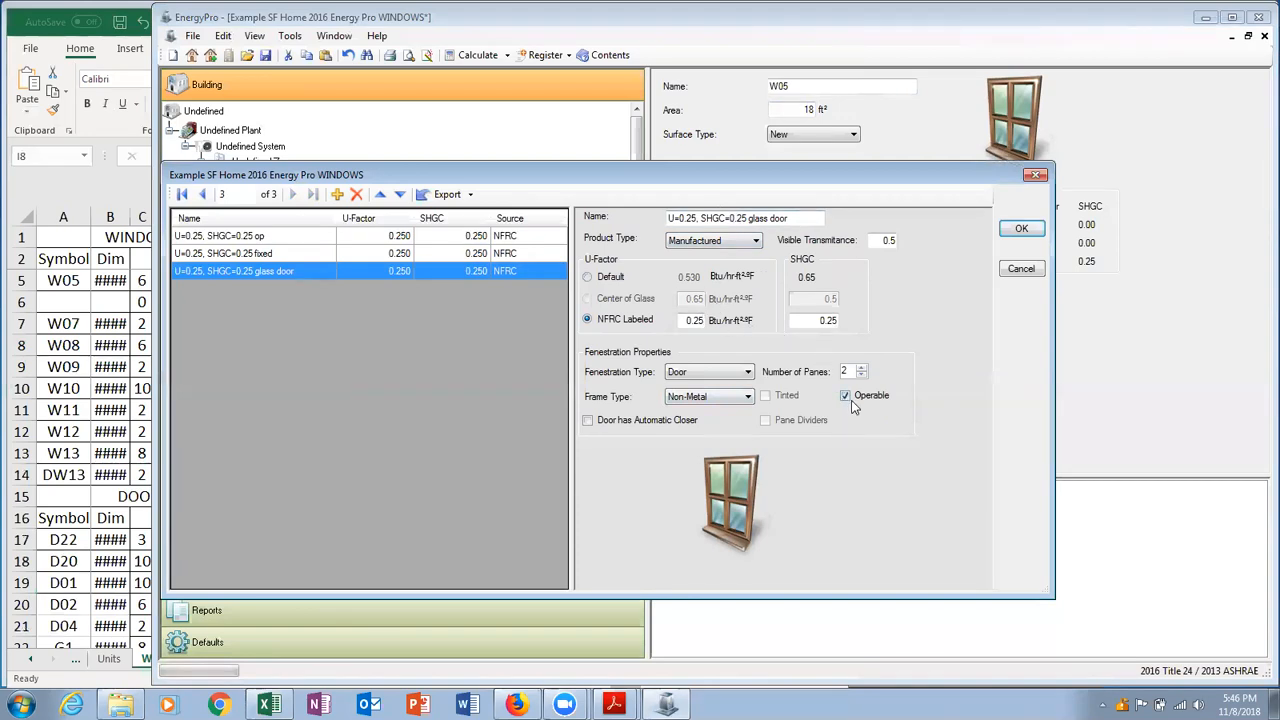
click(725, 373)
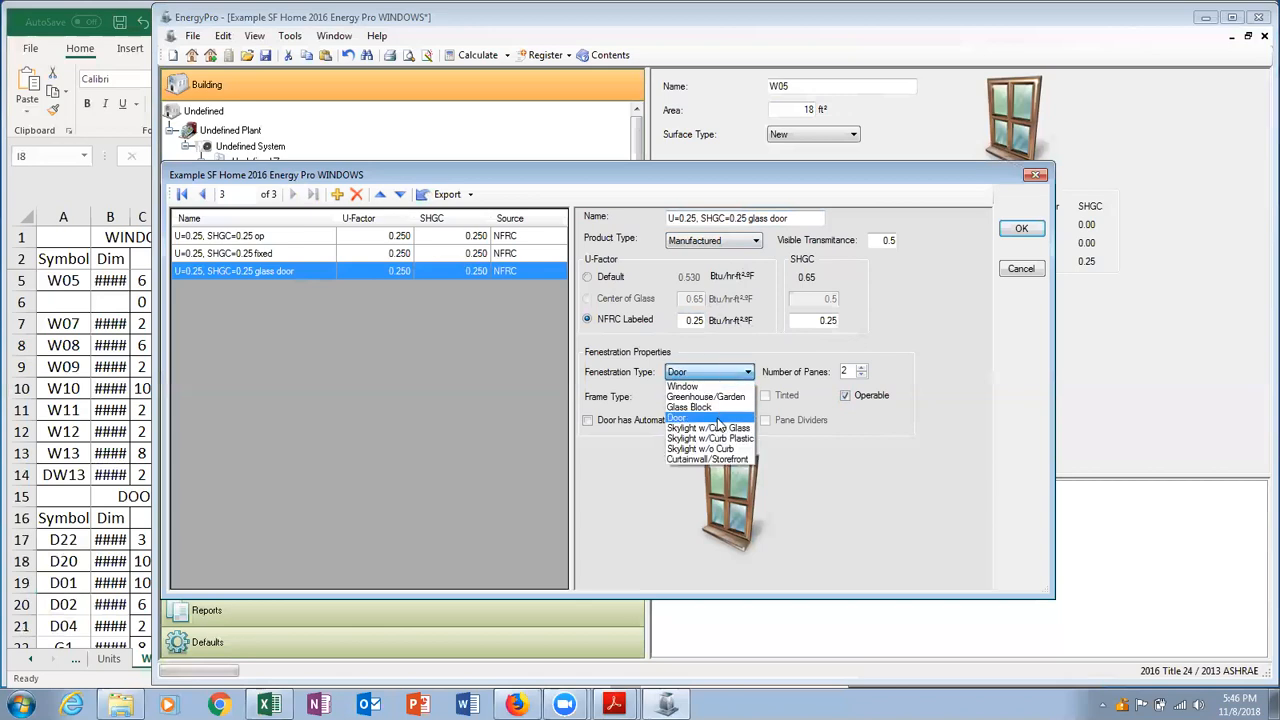
click(716, 418)
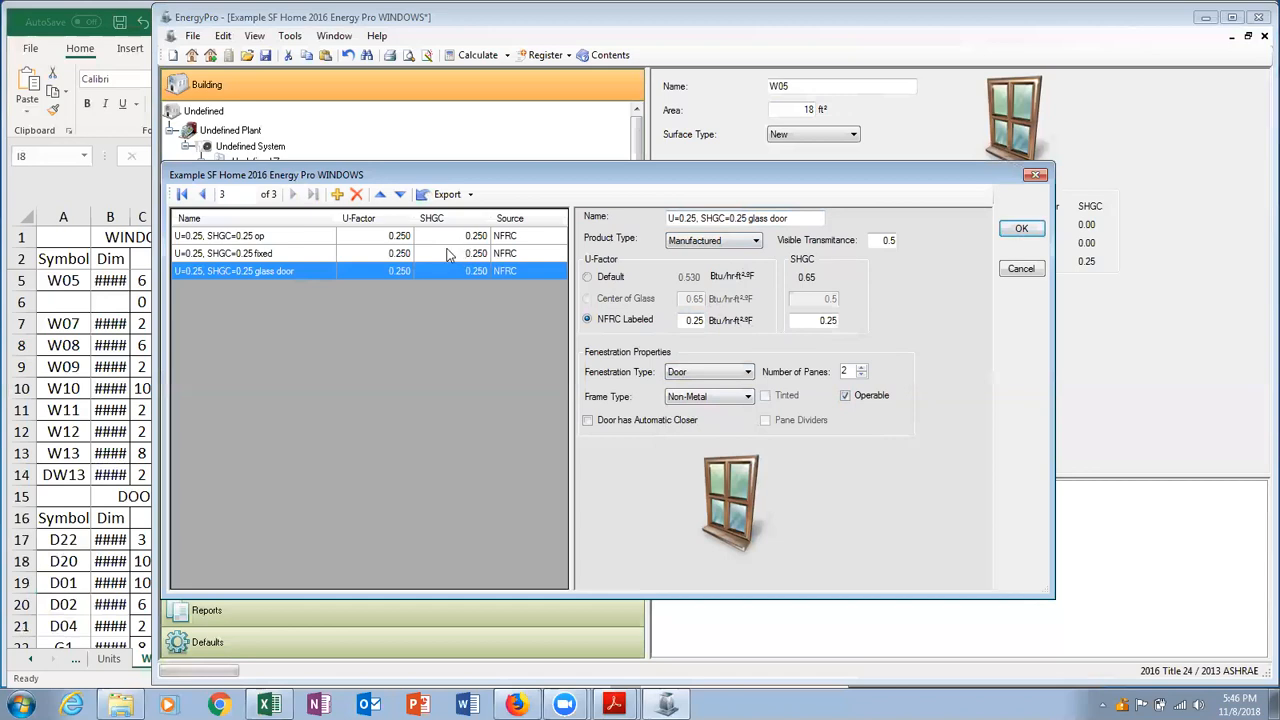
Glance at the Windows sheet in Excel, return to EnergyPro and assign the "U=0.25, SHGC=0.25 fixed" fenestration to W05.
click(140, 297)
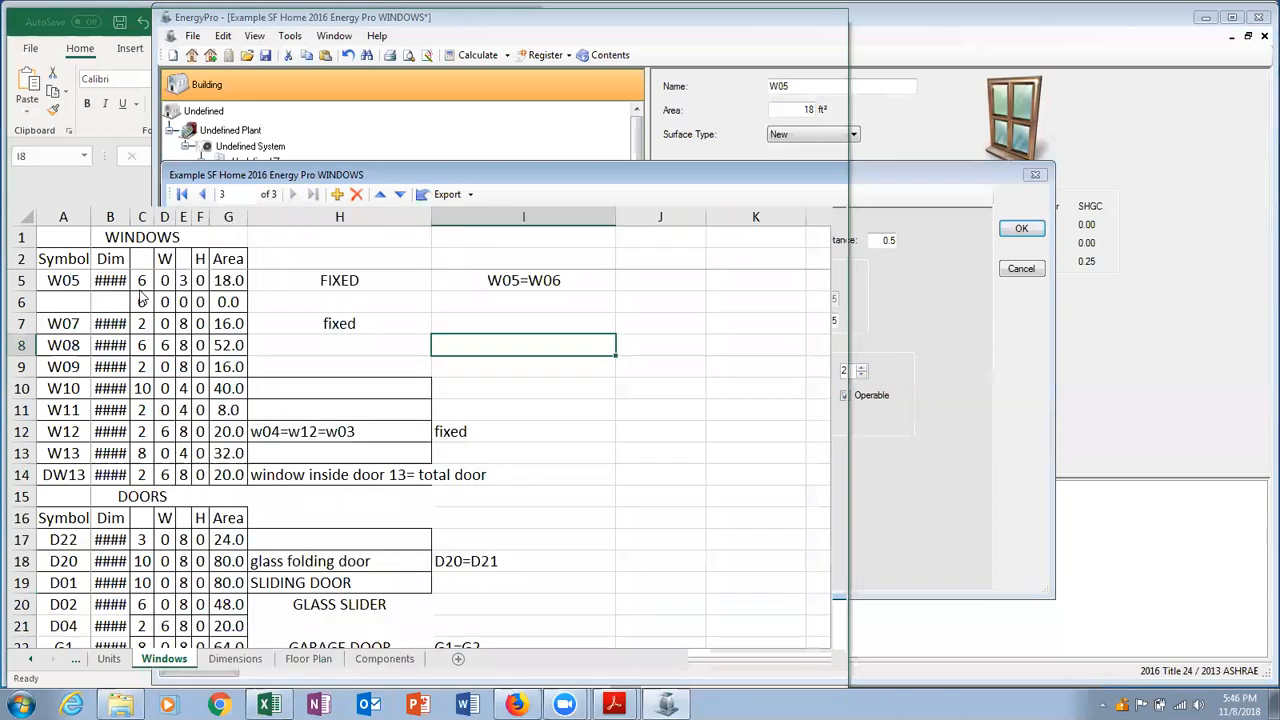
click(891, 432)
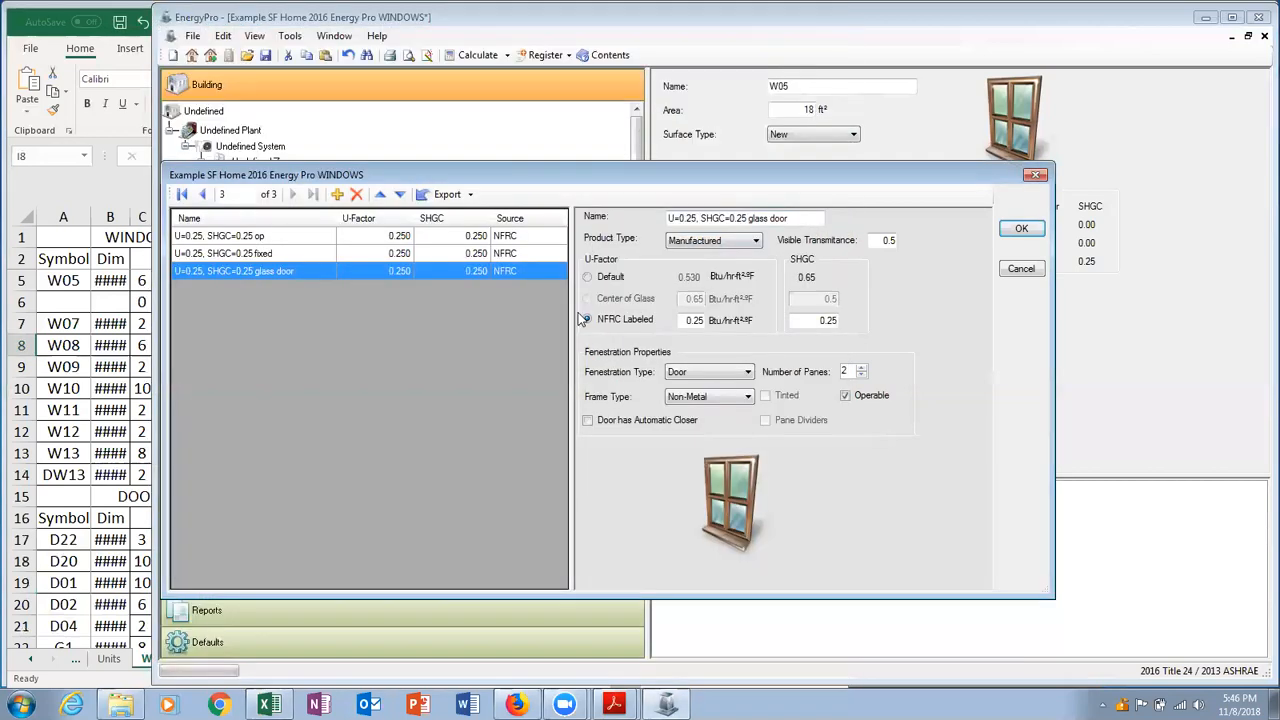
key(Up)
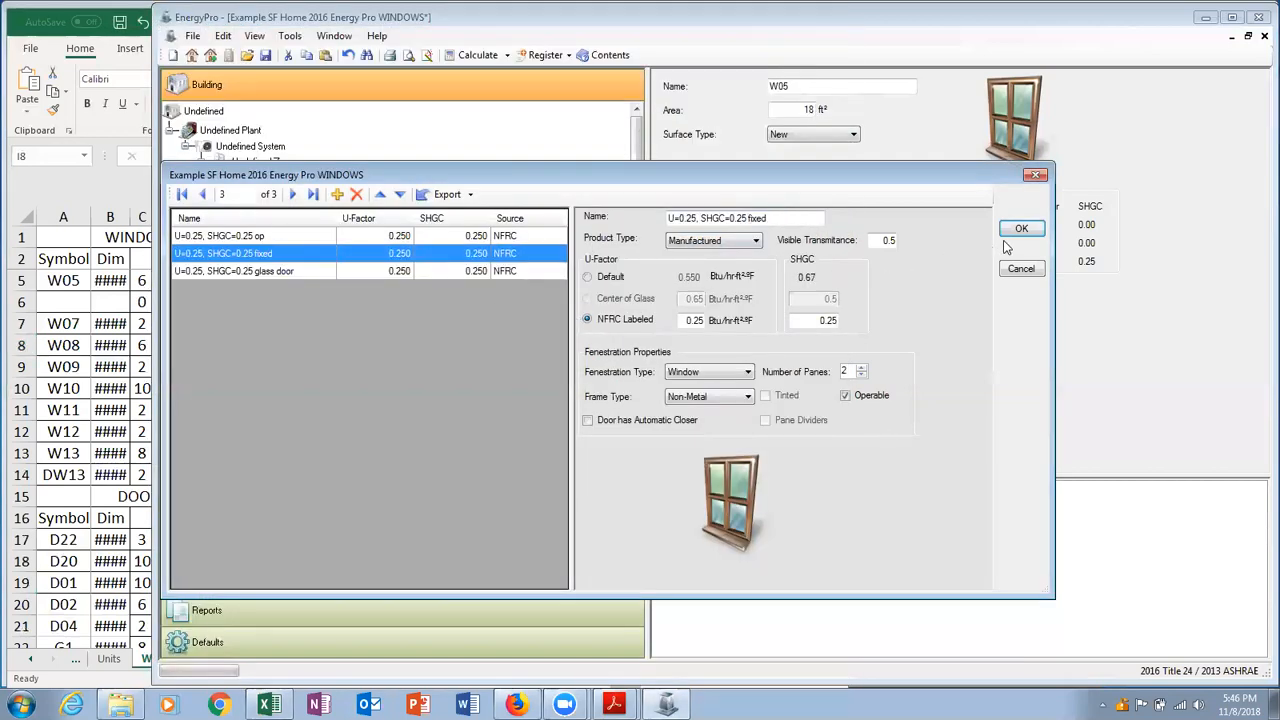
click(1021, 228)
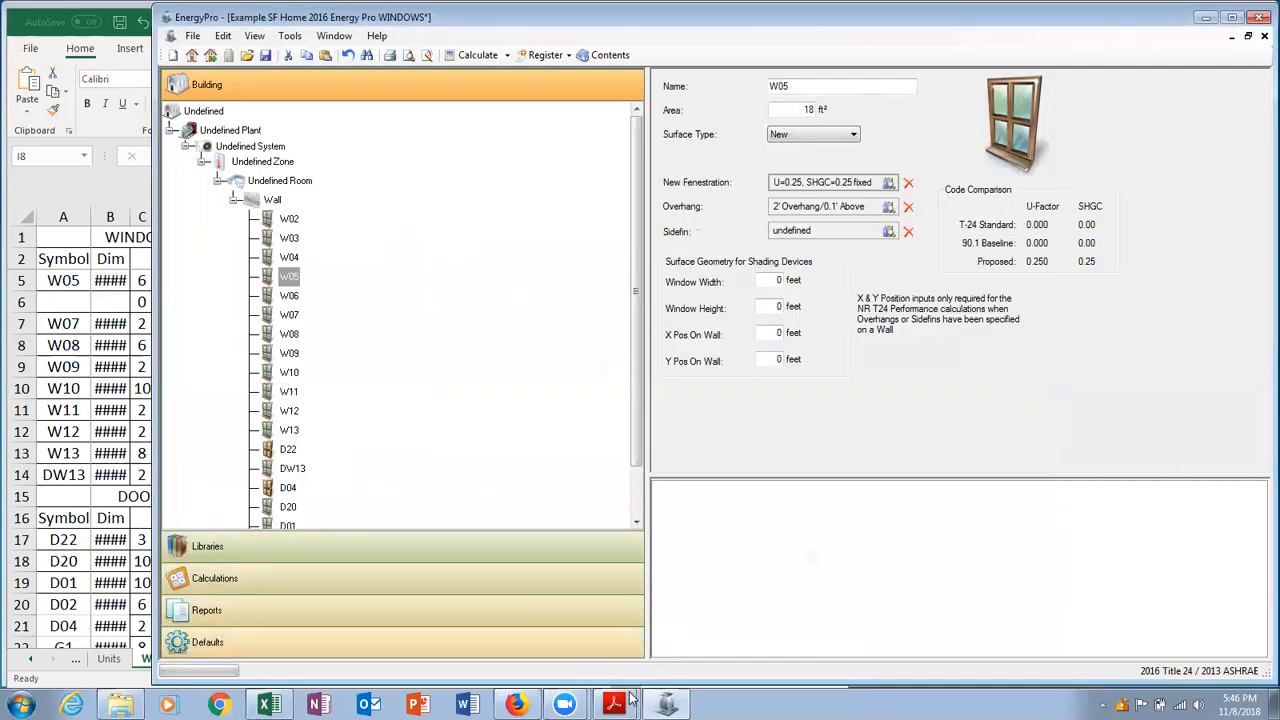
Bring up the list of open PDF documents in Adobe Acrobat.
mouse_move(614, 704)
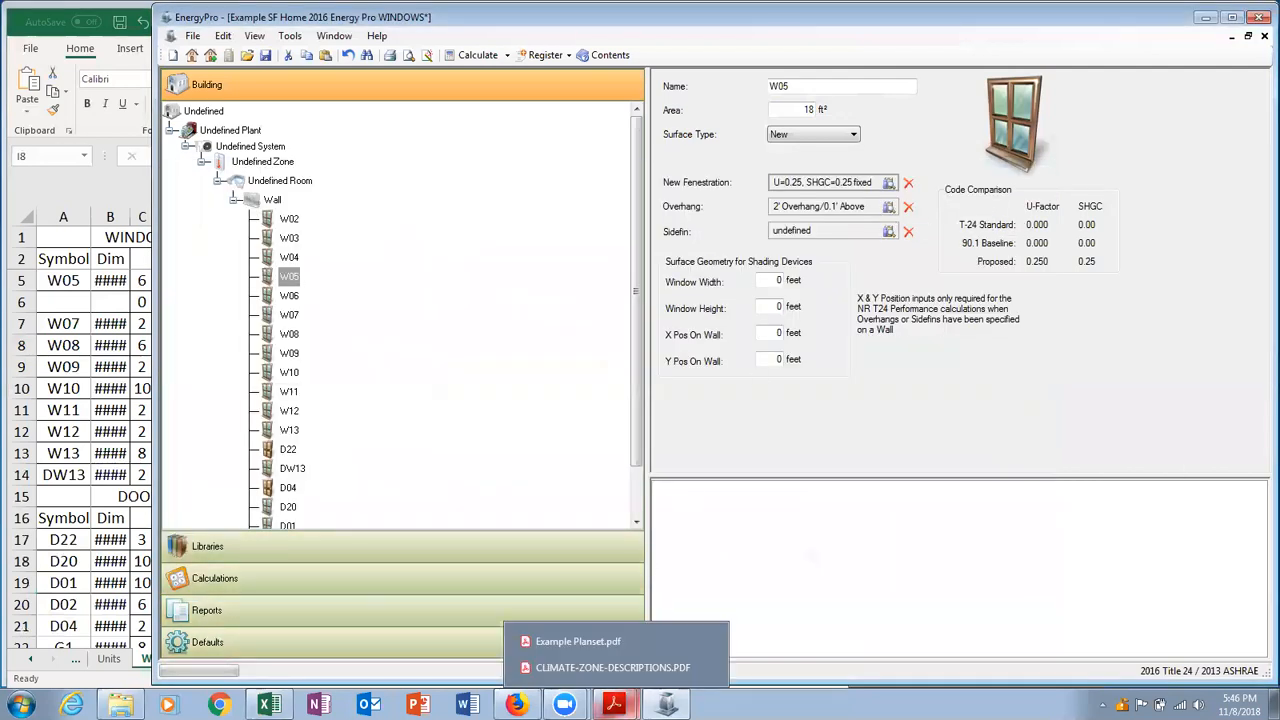
Switch to Example Planset.pdf in Acrobat Reader and examine the roof overhangs on the page 7 east elevation.
click(595, 645)
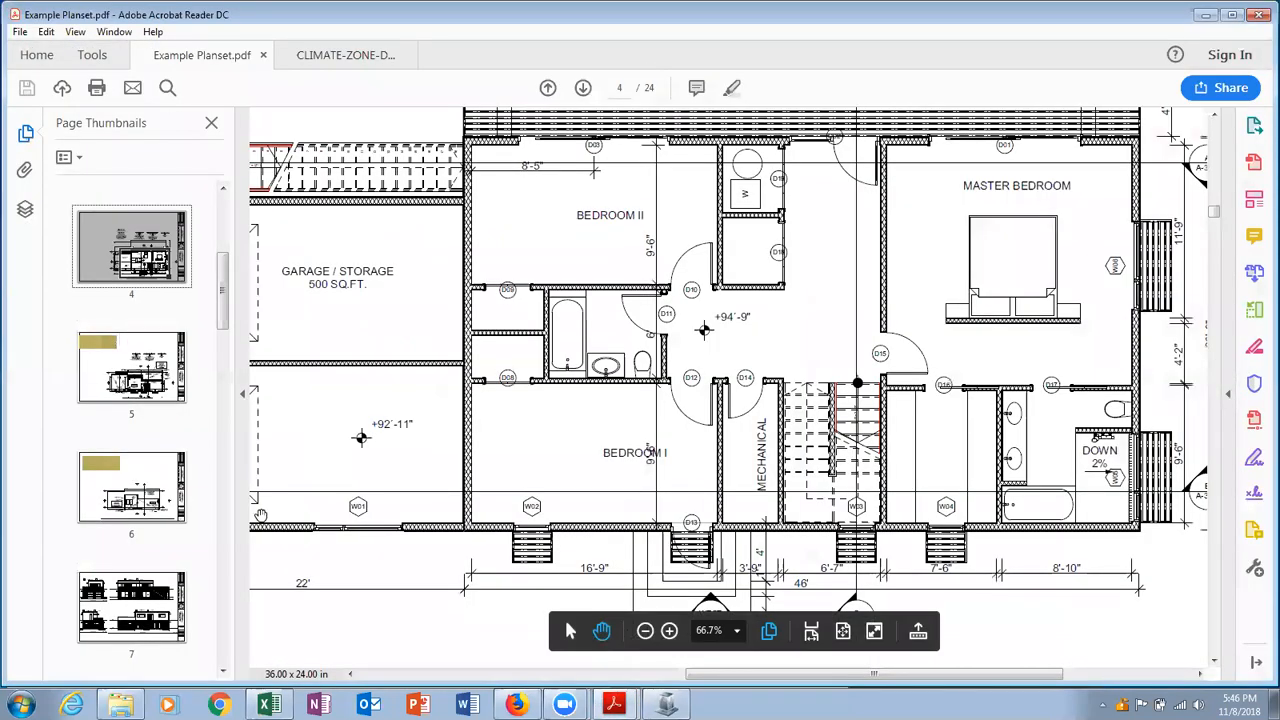
click(147, 517)
drag(150, 485, 156, 513)
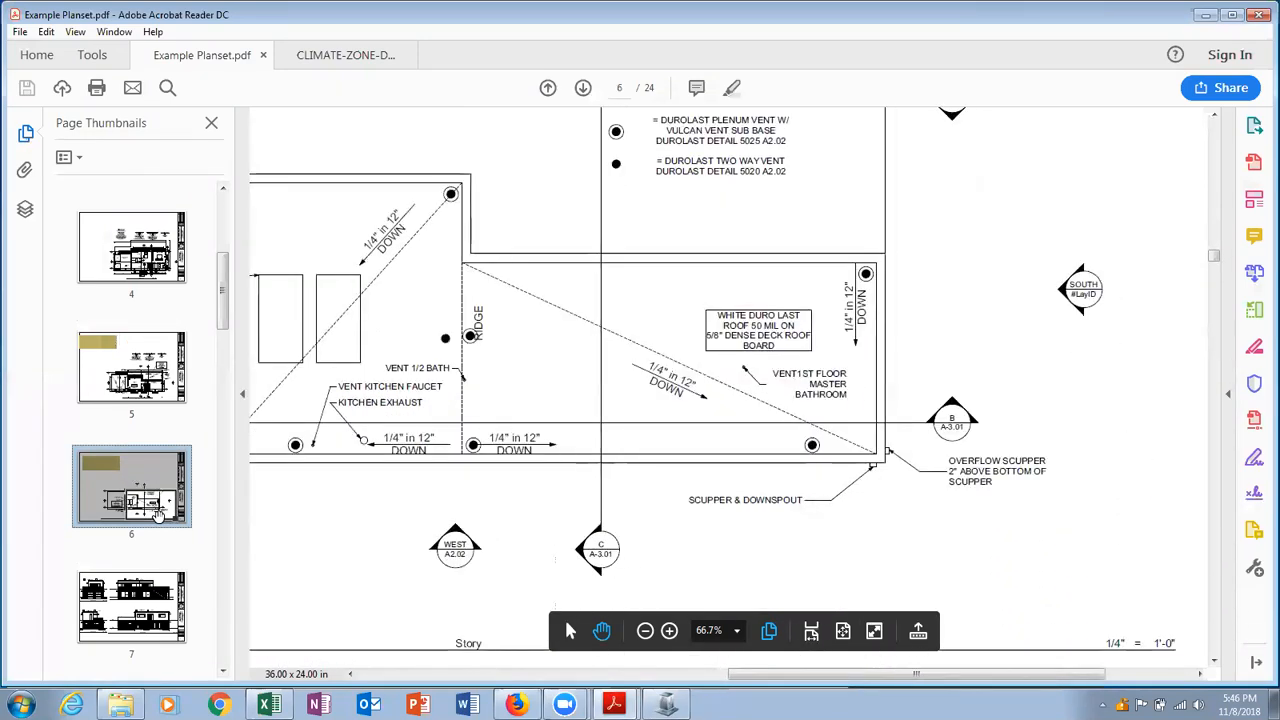
click(146, 592)
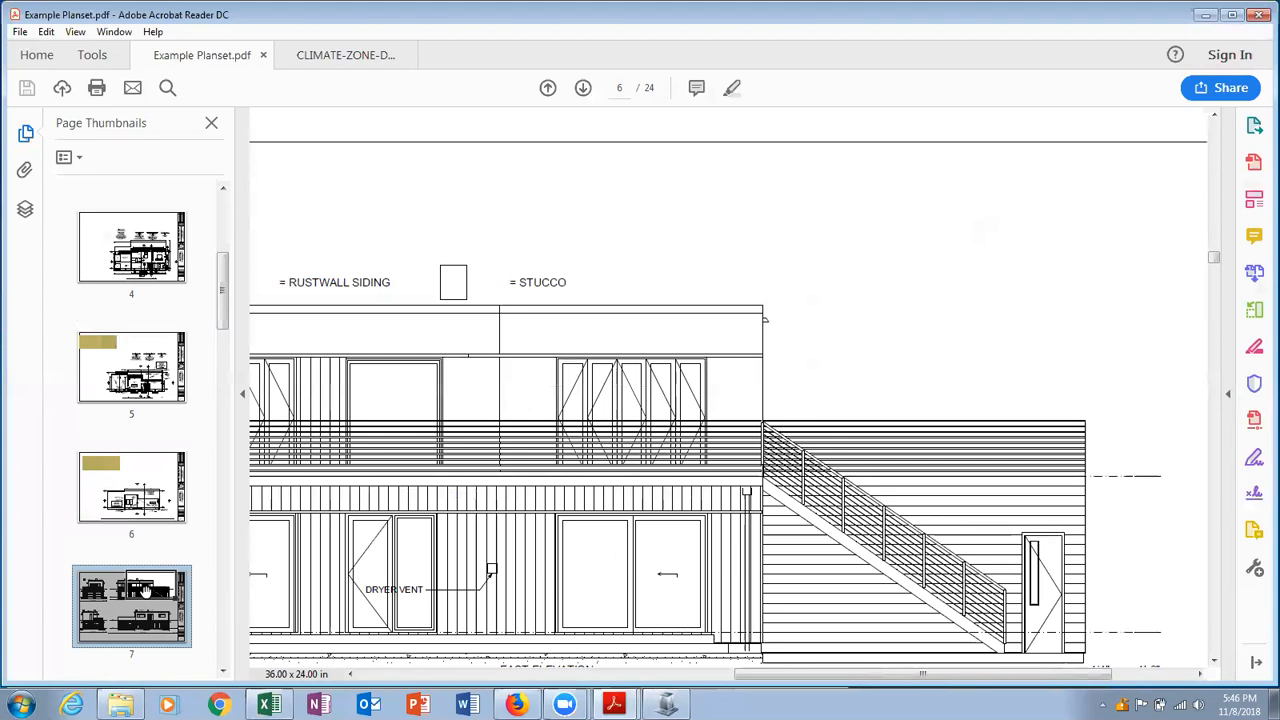
drag(146, 592, 129, 592)
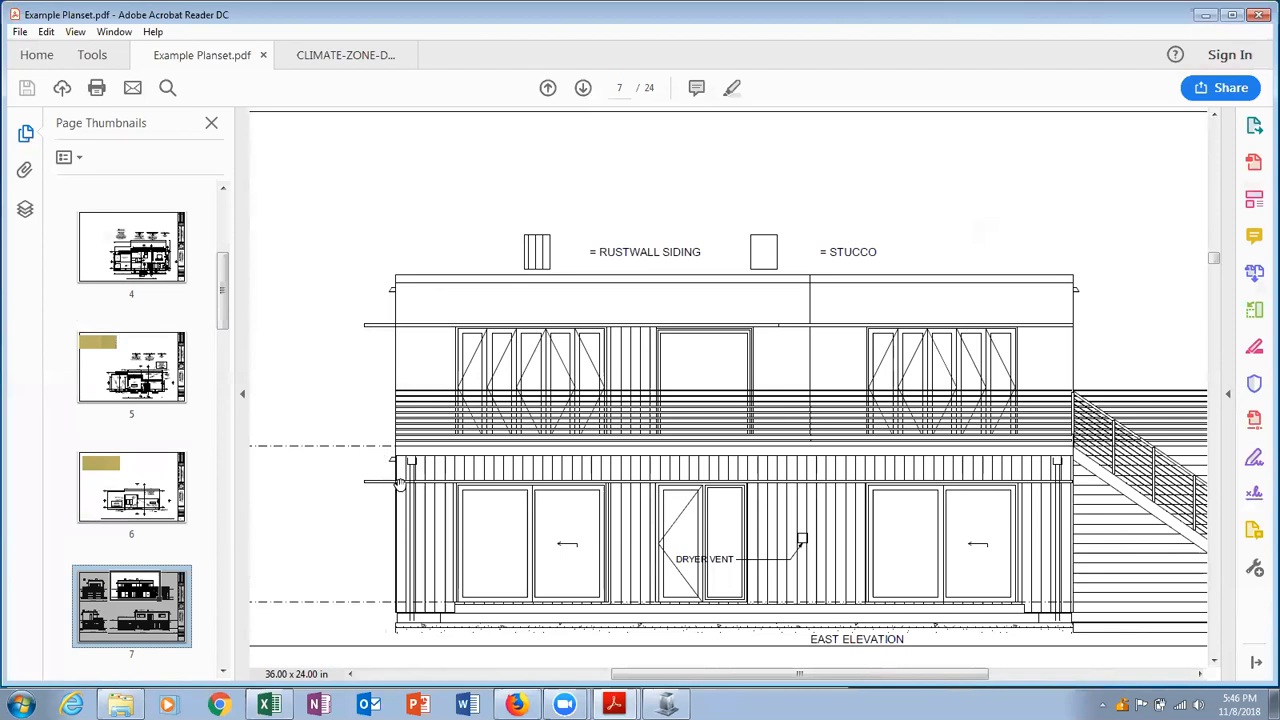
drag(613, 500, 585, 396)
mouse_move(906, 569)
mouse_down()
mouse_move(829, 531)
mouse_move(757, 520)
mouse_up()
drag(513, 496, 704, 507)
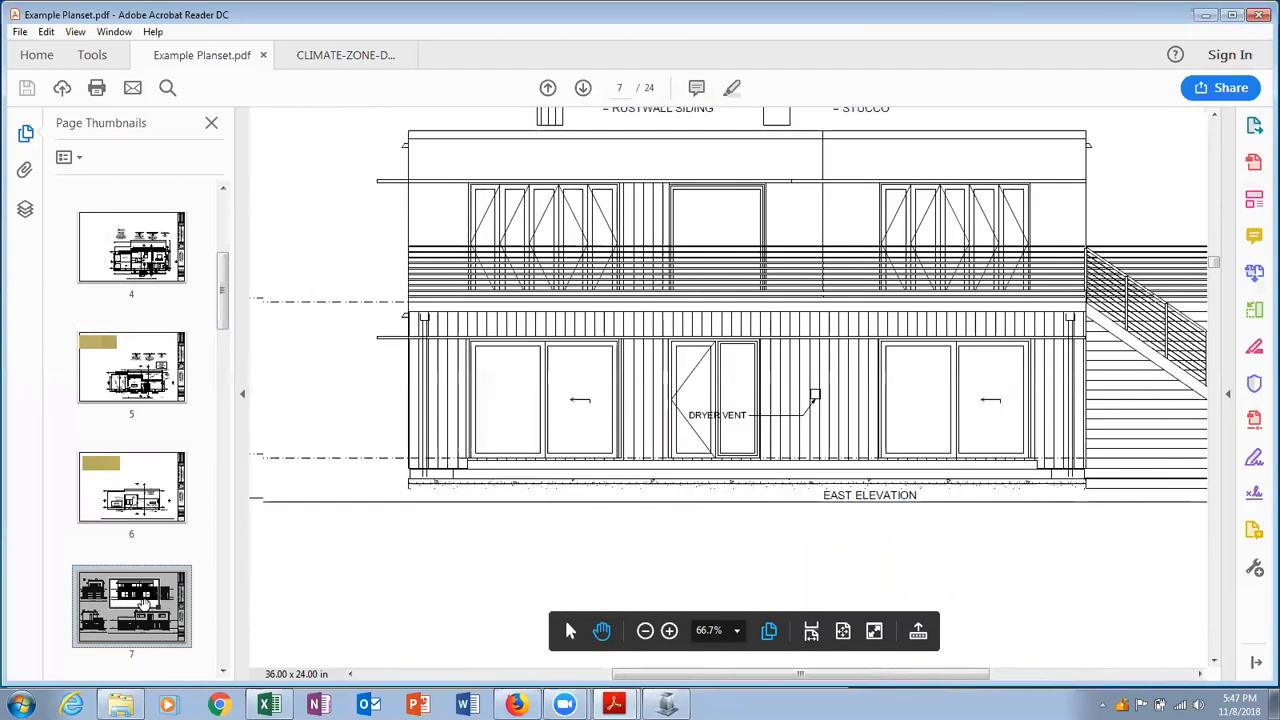
Examine the overhangs in Section AA on page 8 of the plan set.
click(223, 671)
click(223, 671)
click(223, 671)
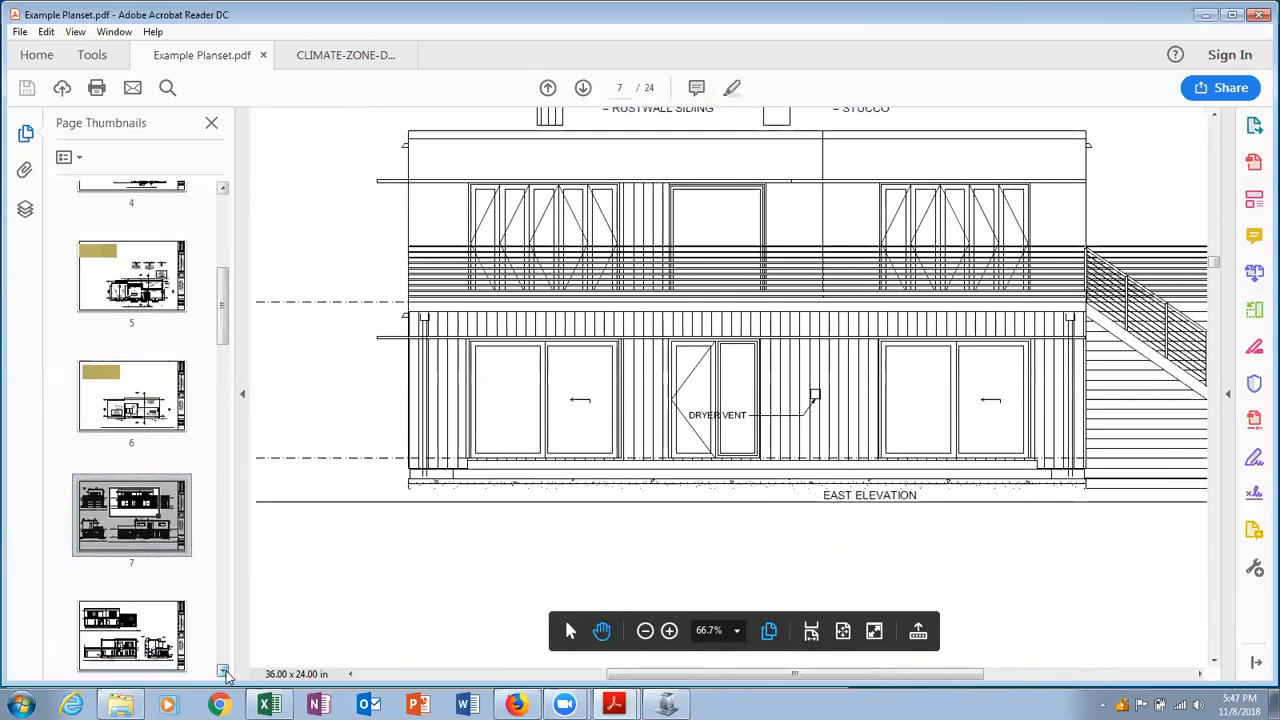
click(134, 604)
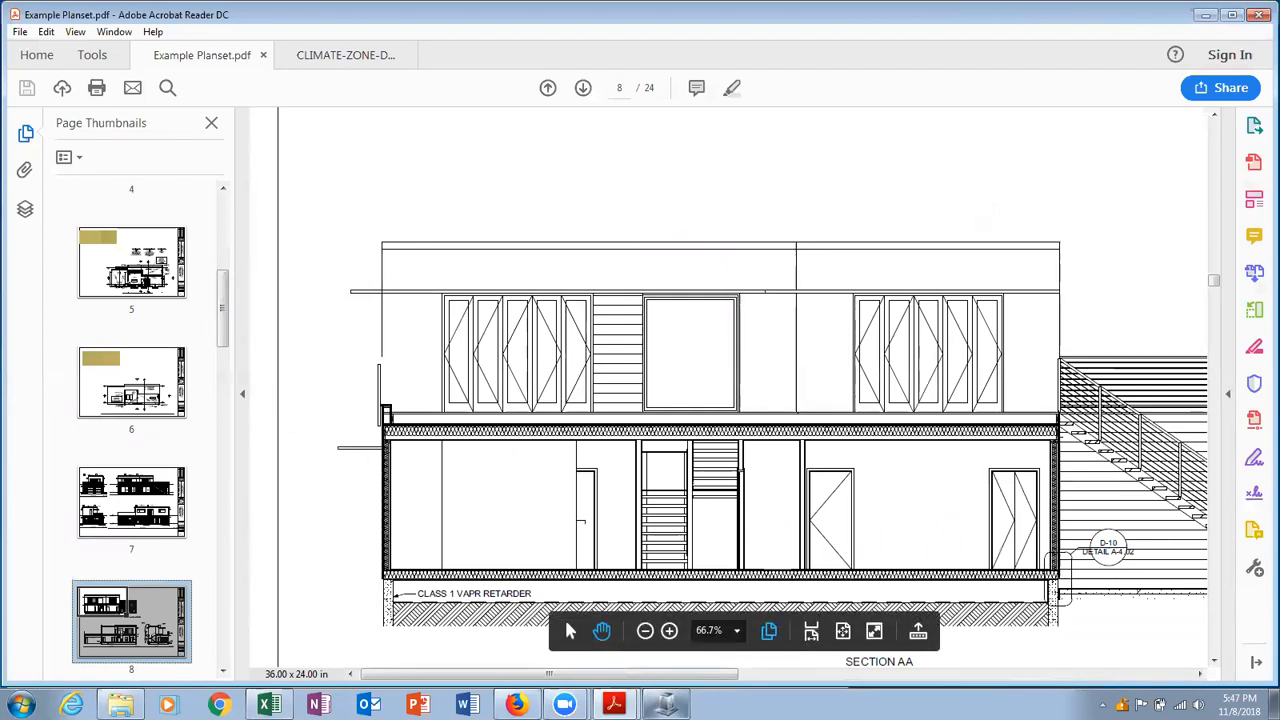
Switch back to EnergyPro and review the overhang and sidefin library entries for window W05.
click(665, 704)
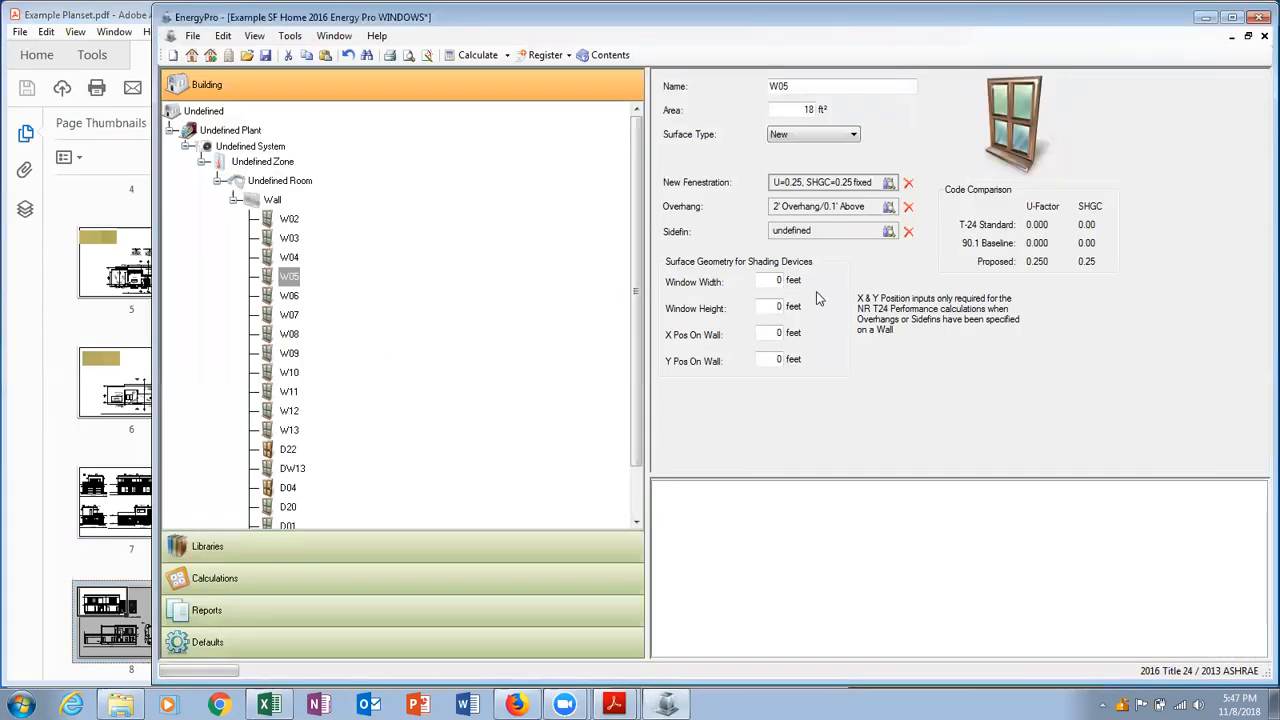
double_click(792, 214)
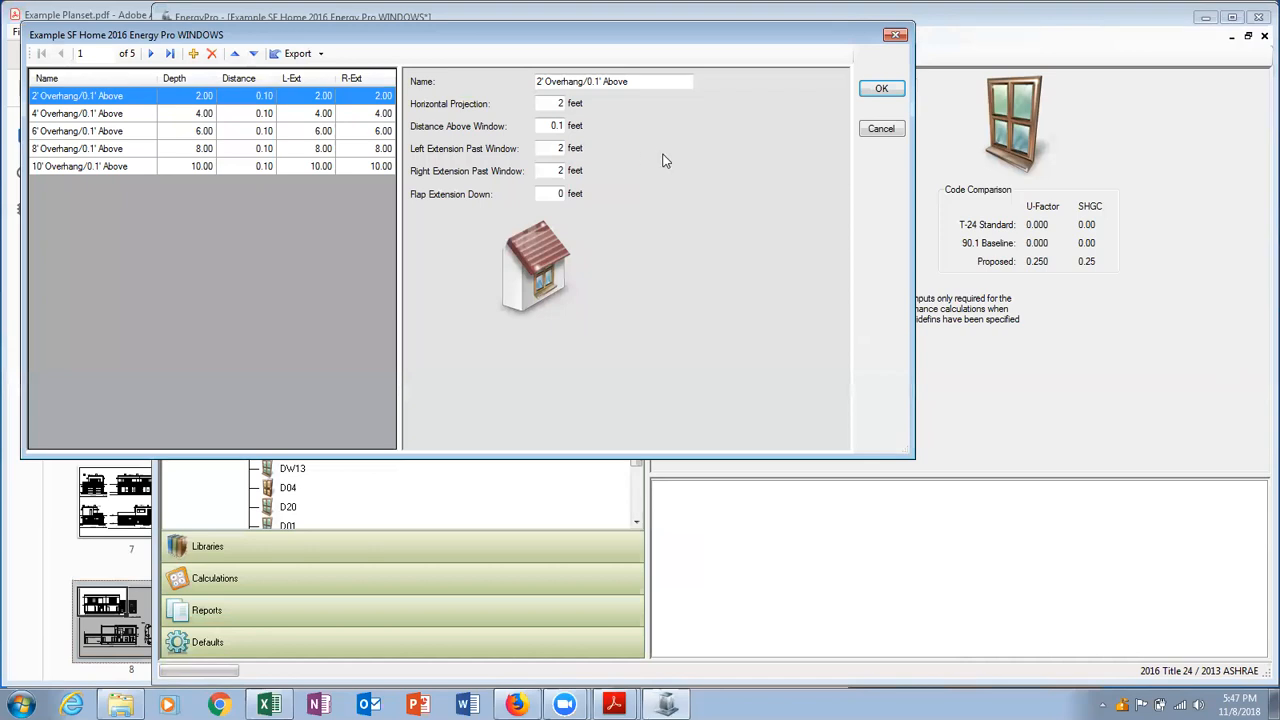
click(879, 91)
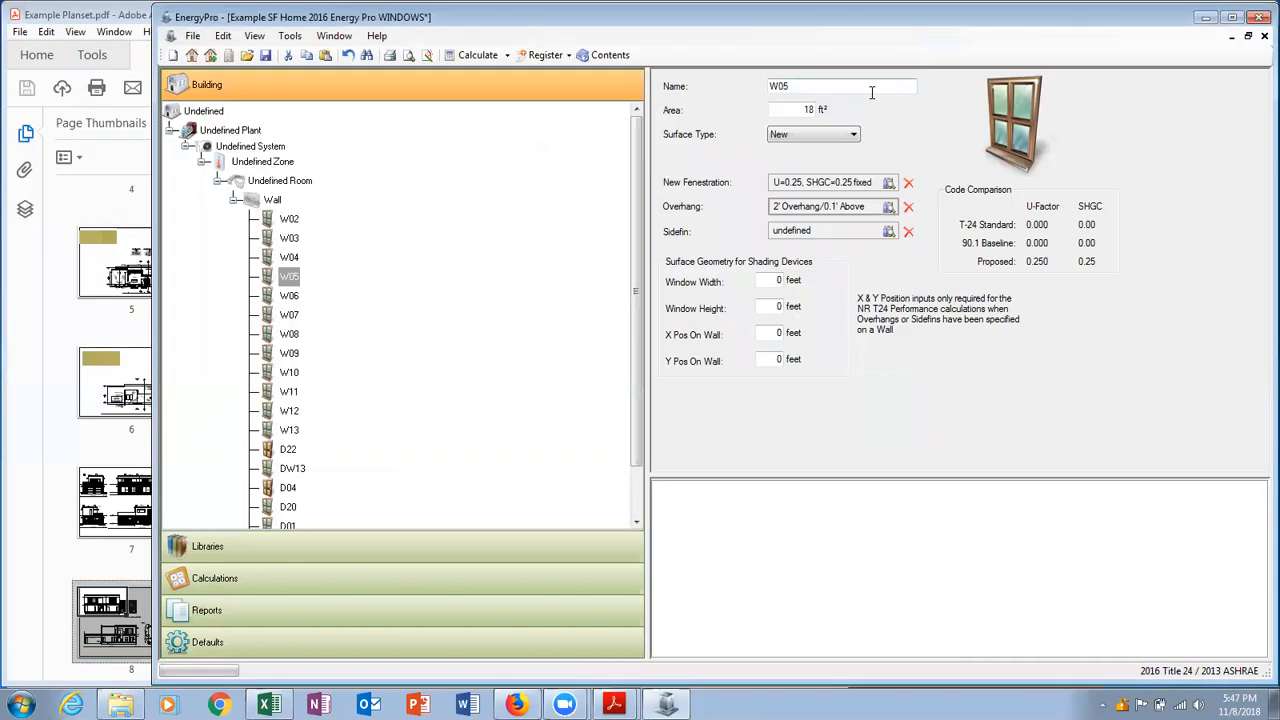
double_click(843, 231)
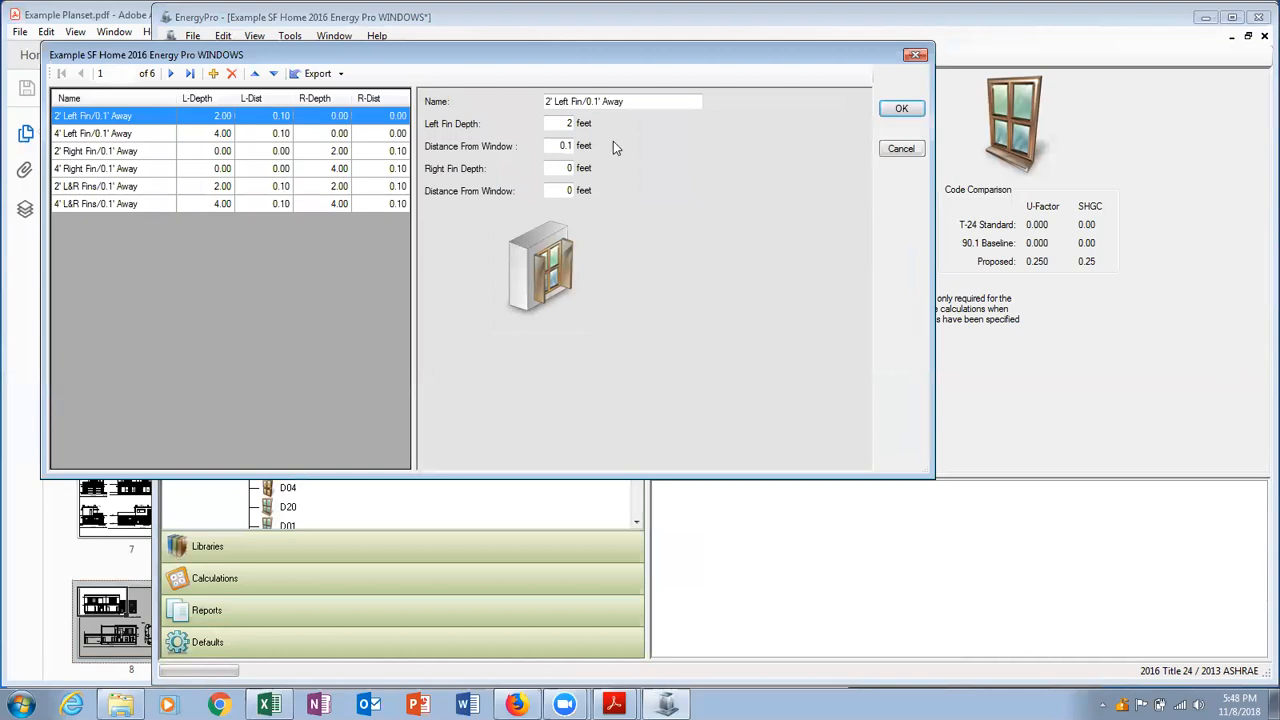
click(901, 148)
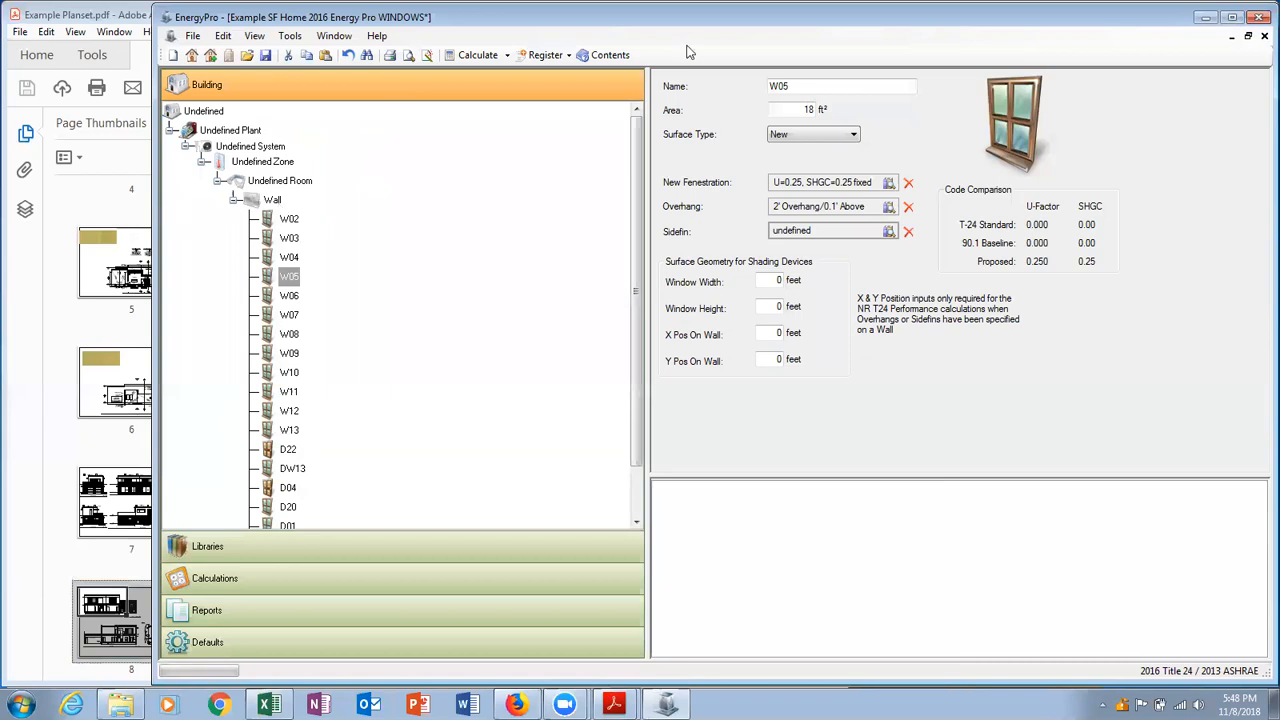
Show both projects side by side and copy window W02 from the WINDOWS project into the "F: W02, D13, W04" wall.
click(1249, 37)
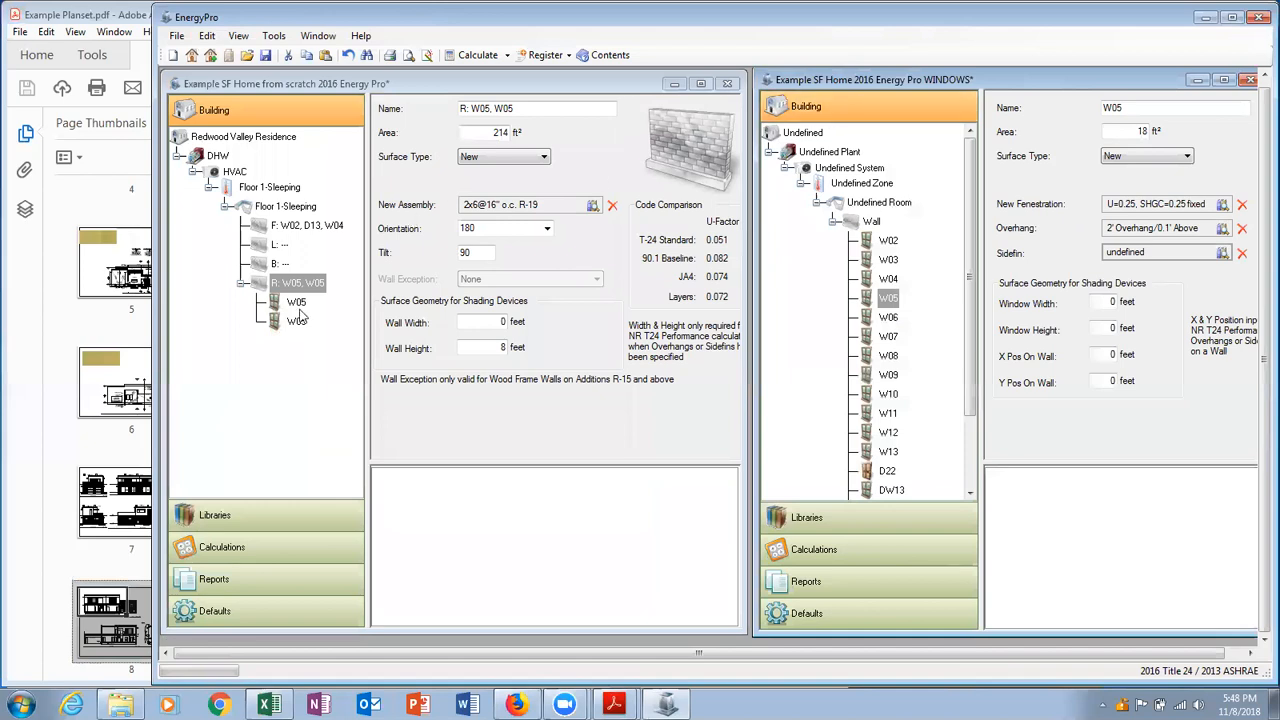
click(310, 230)
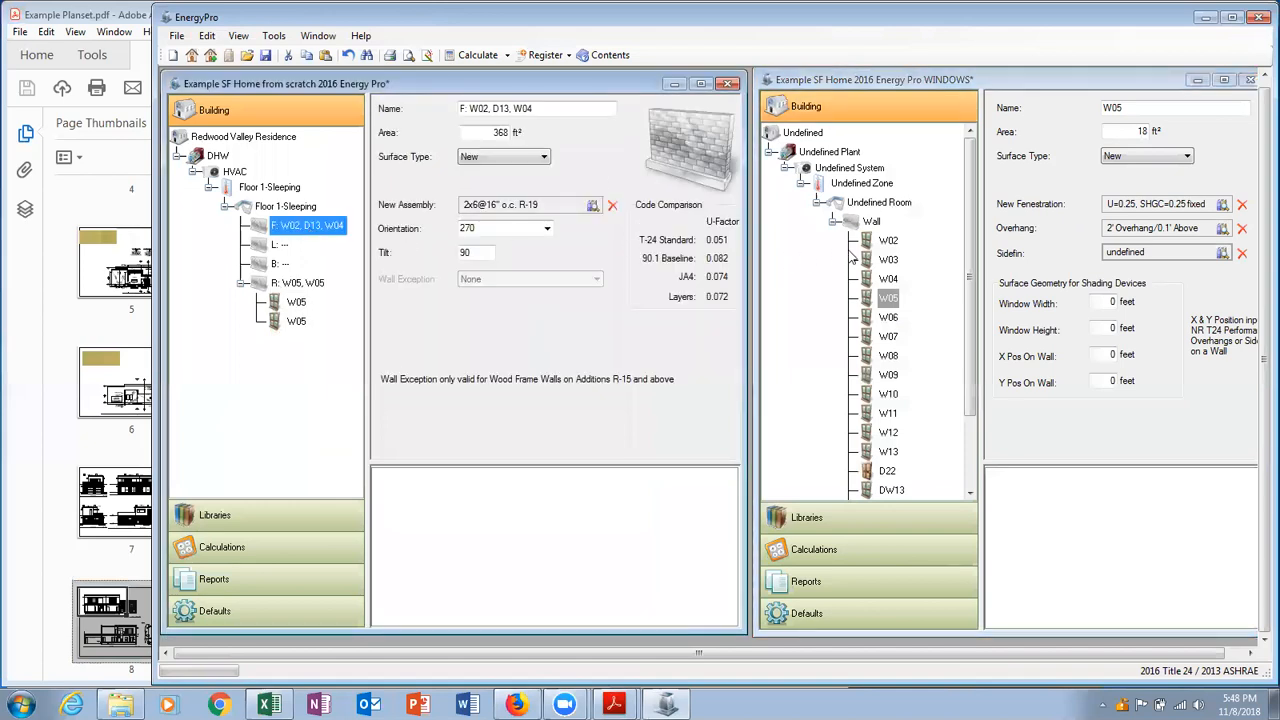
click(889, 241)
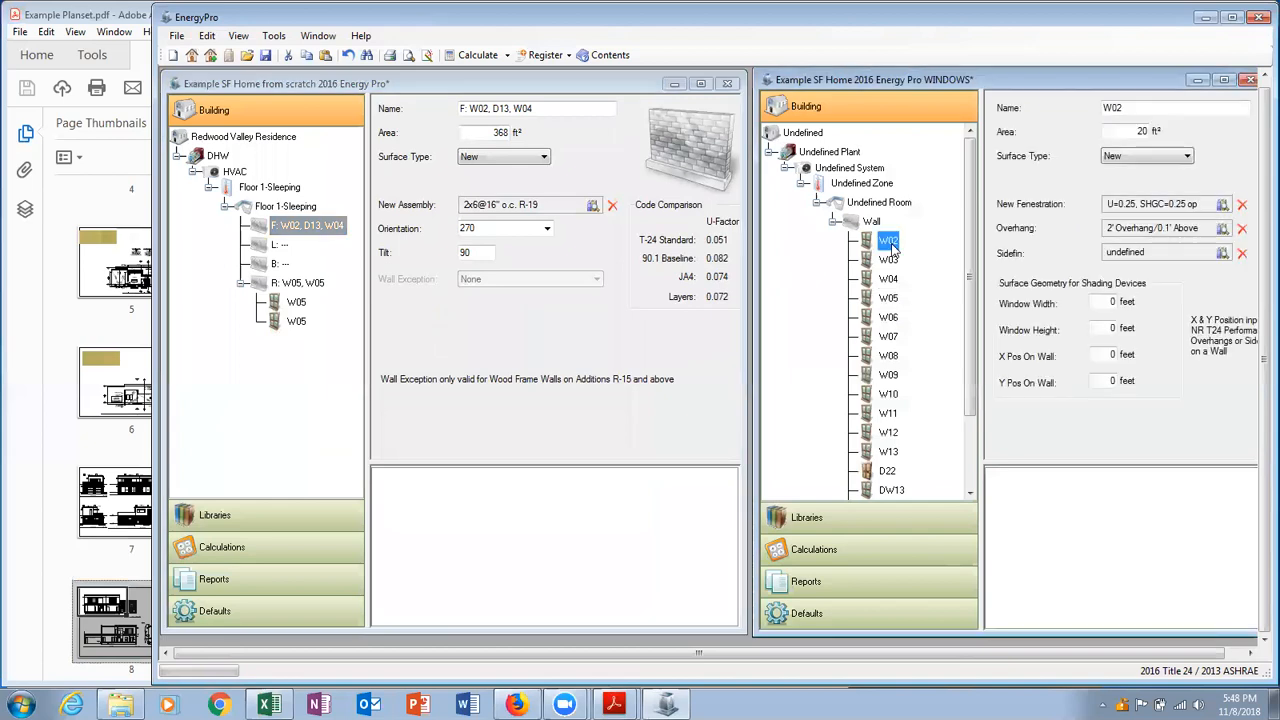
click(310, 228)
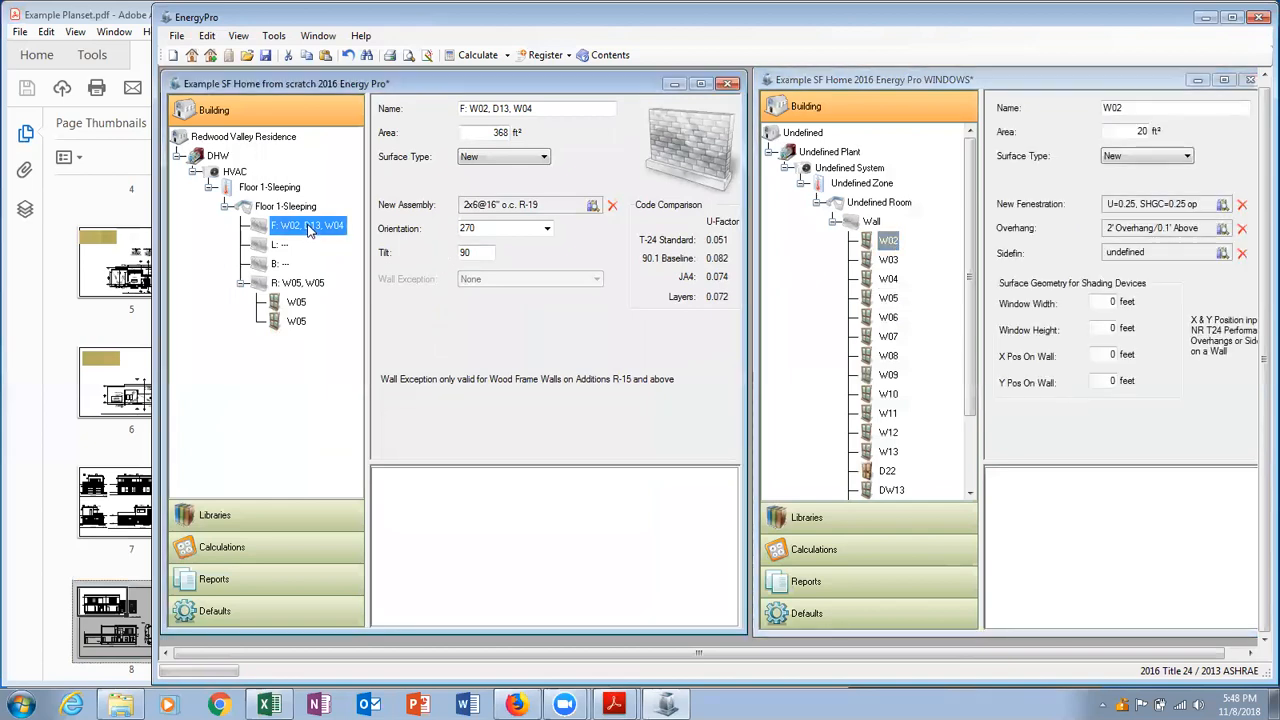
key(ctrl+v)
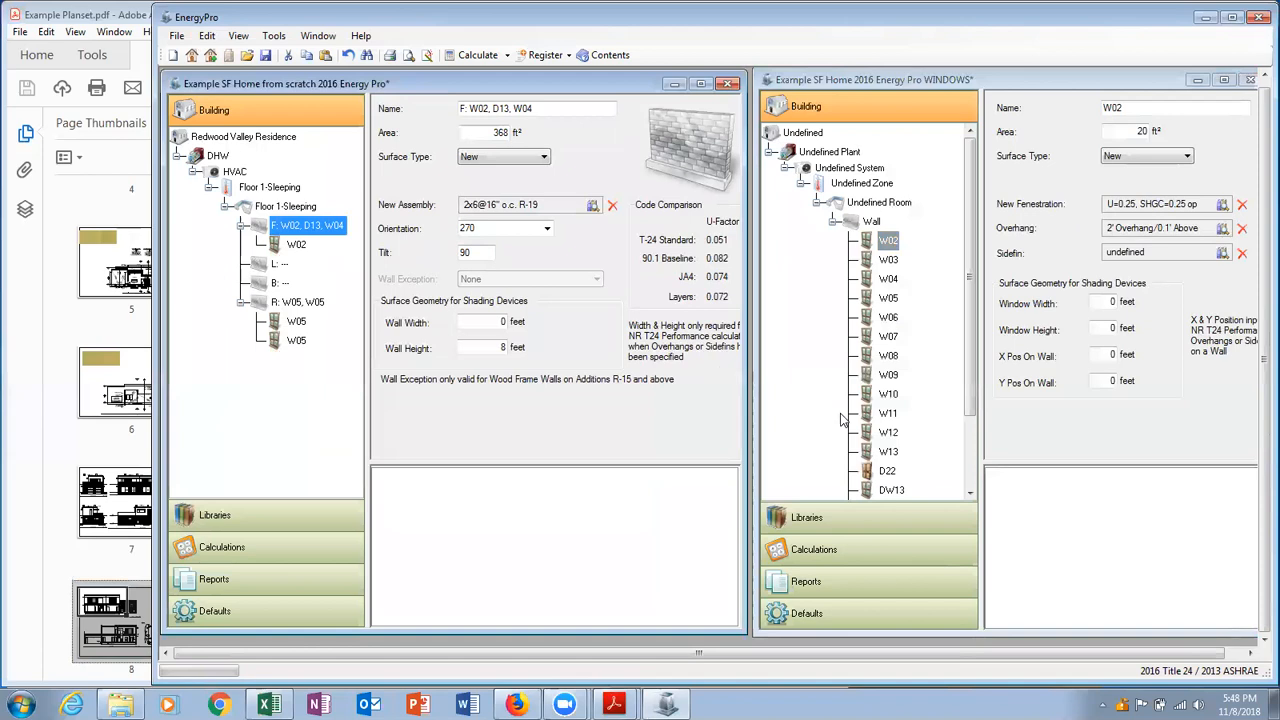
Look up door 13 in the Excel Windows sheet, then copy DW13 from the WINDOWS project into the "F: W02, D13, W04" wall.
scroll(843, 420, down, 2)
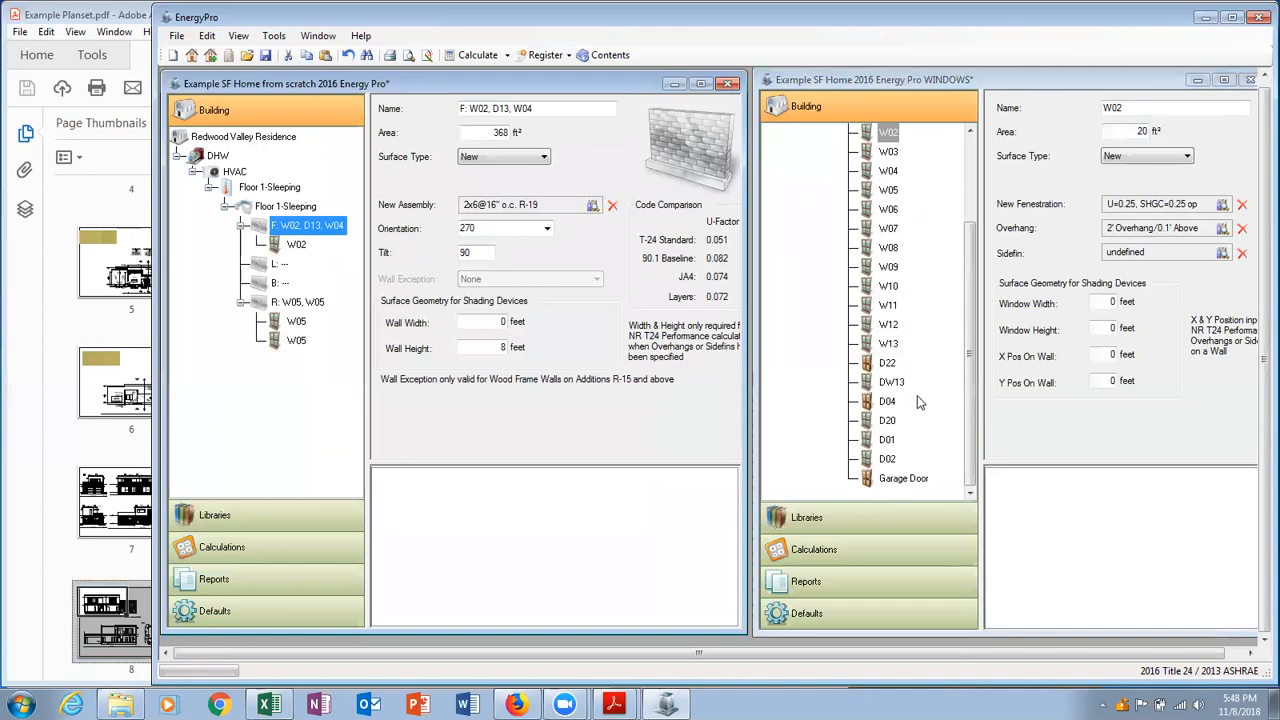
scroll(920, 402, up, 2)
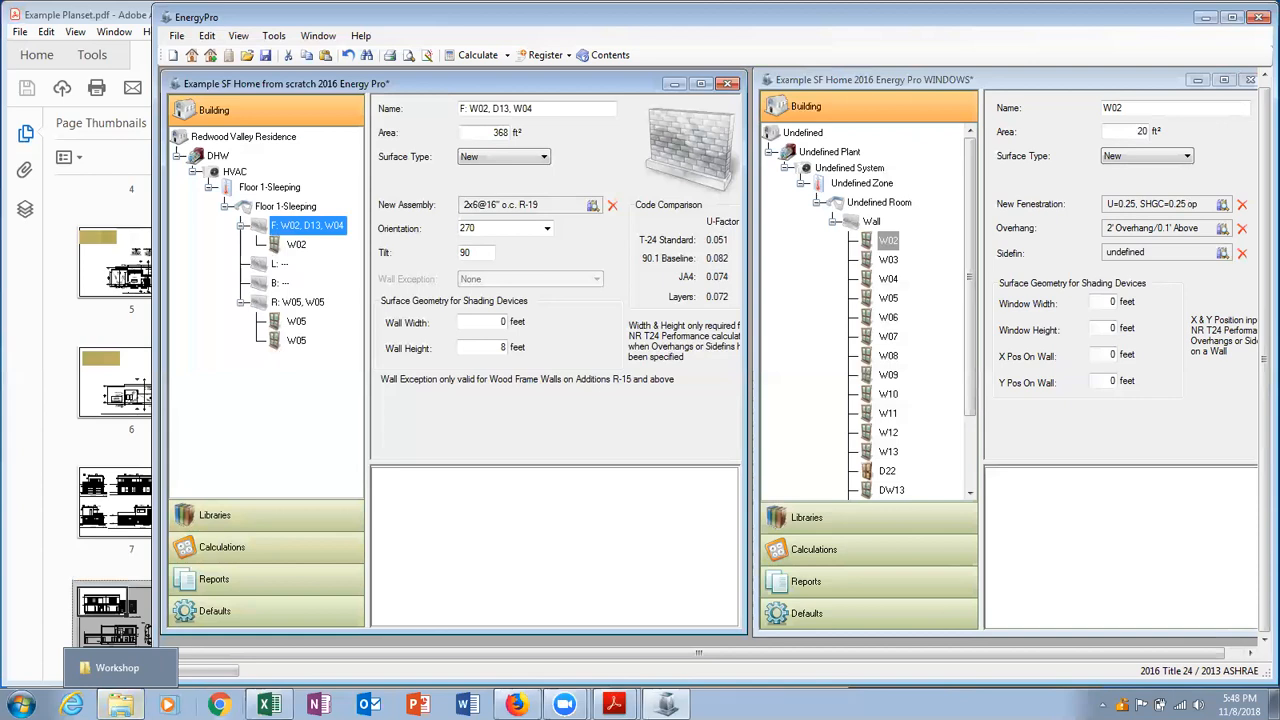
click(268, 705)
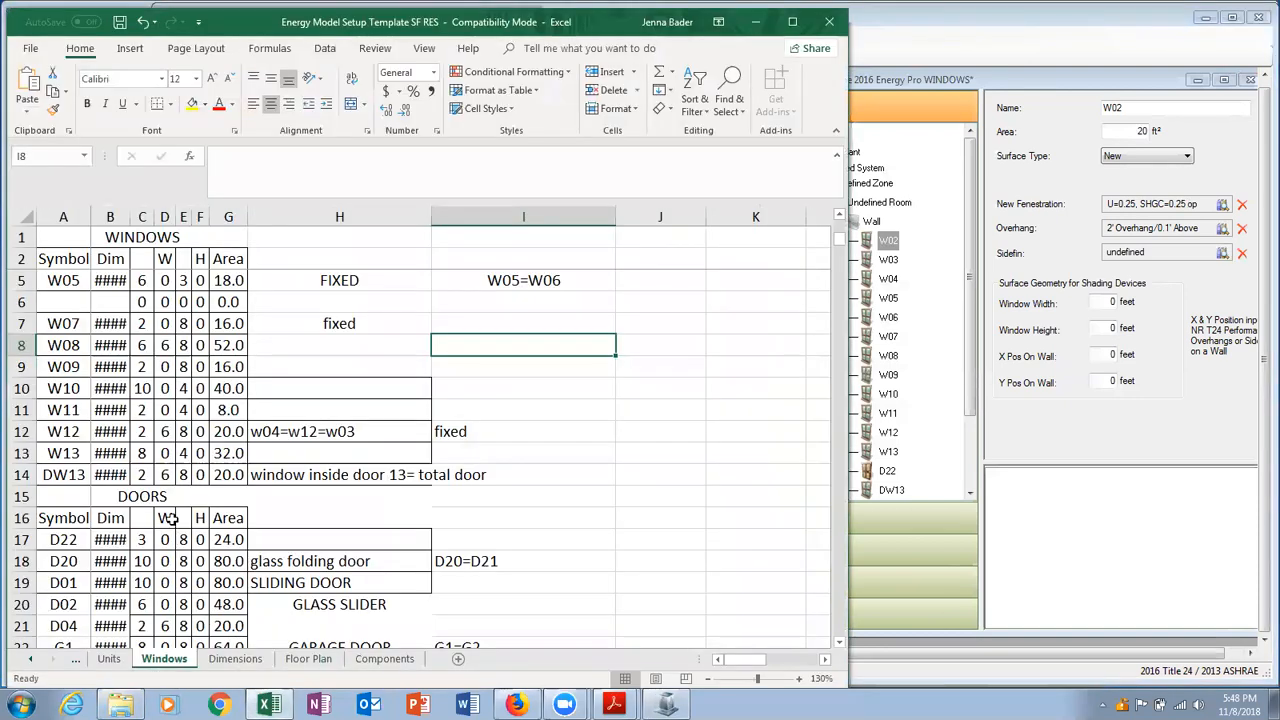
scroll(170, 518, down, 1)
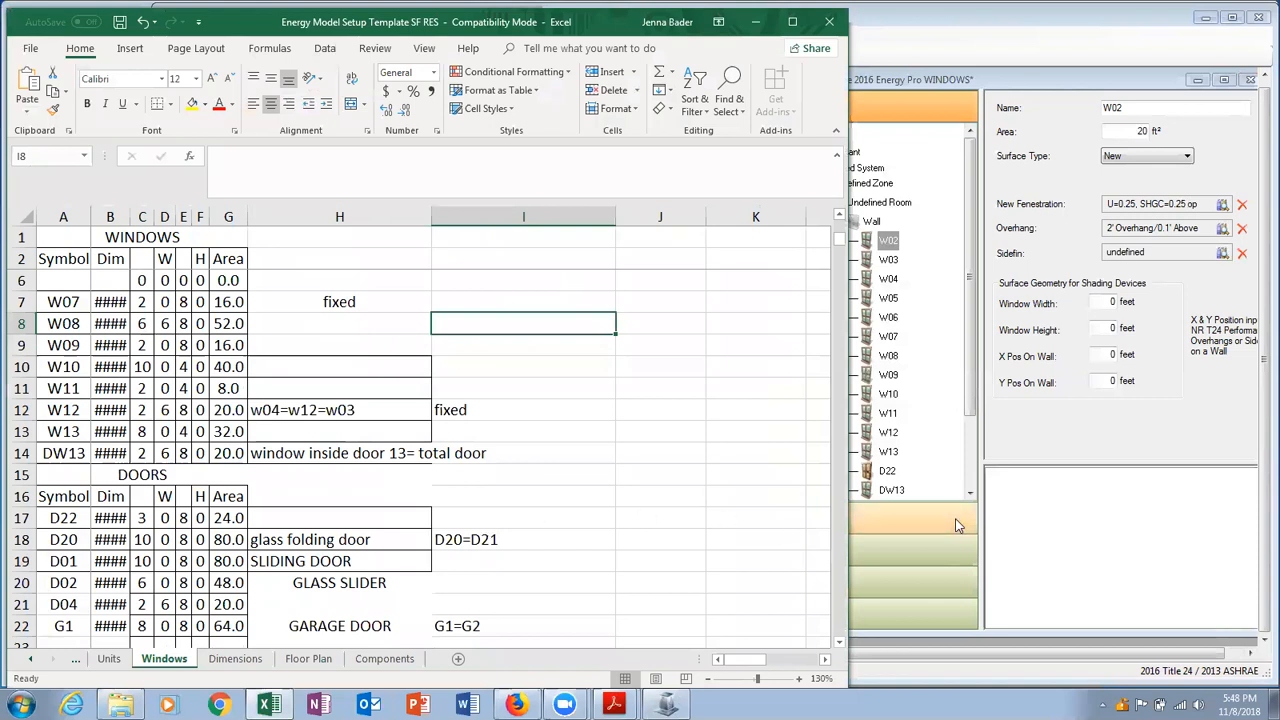
click(1093, 487)
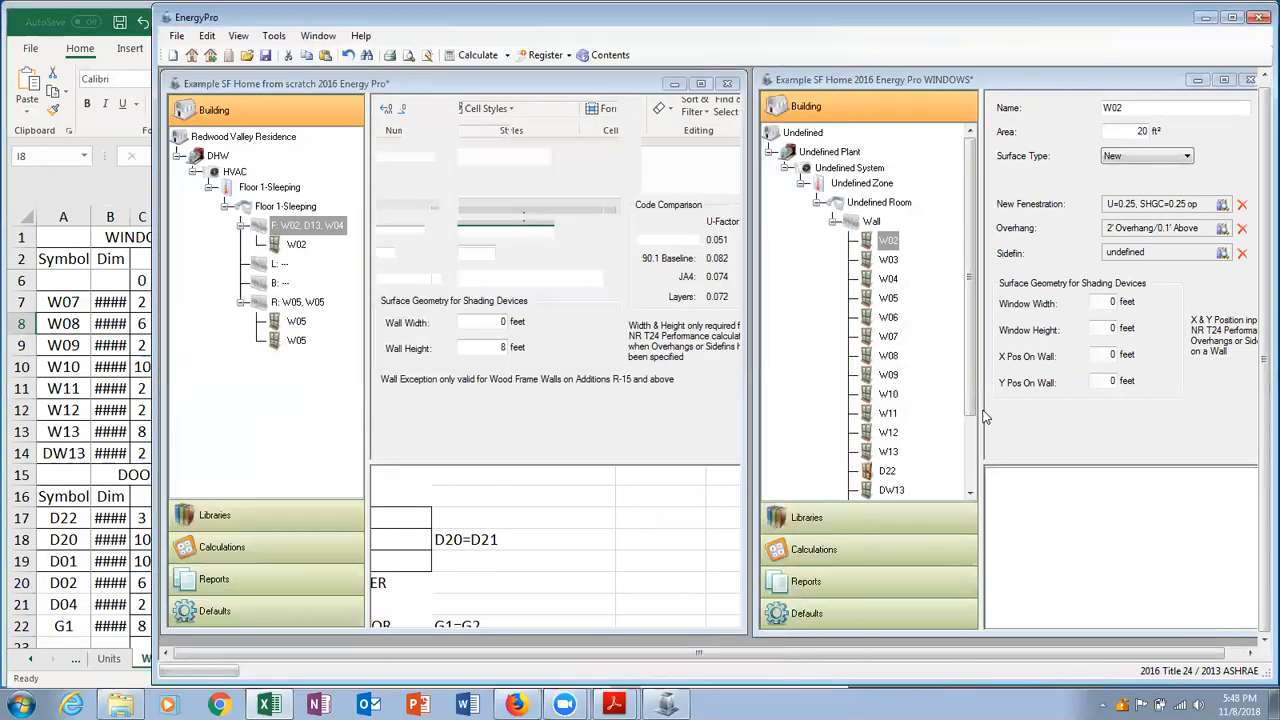
click(892, 490)
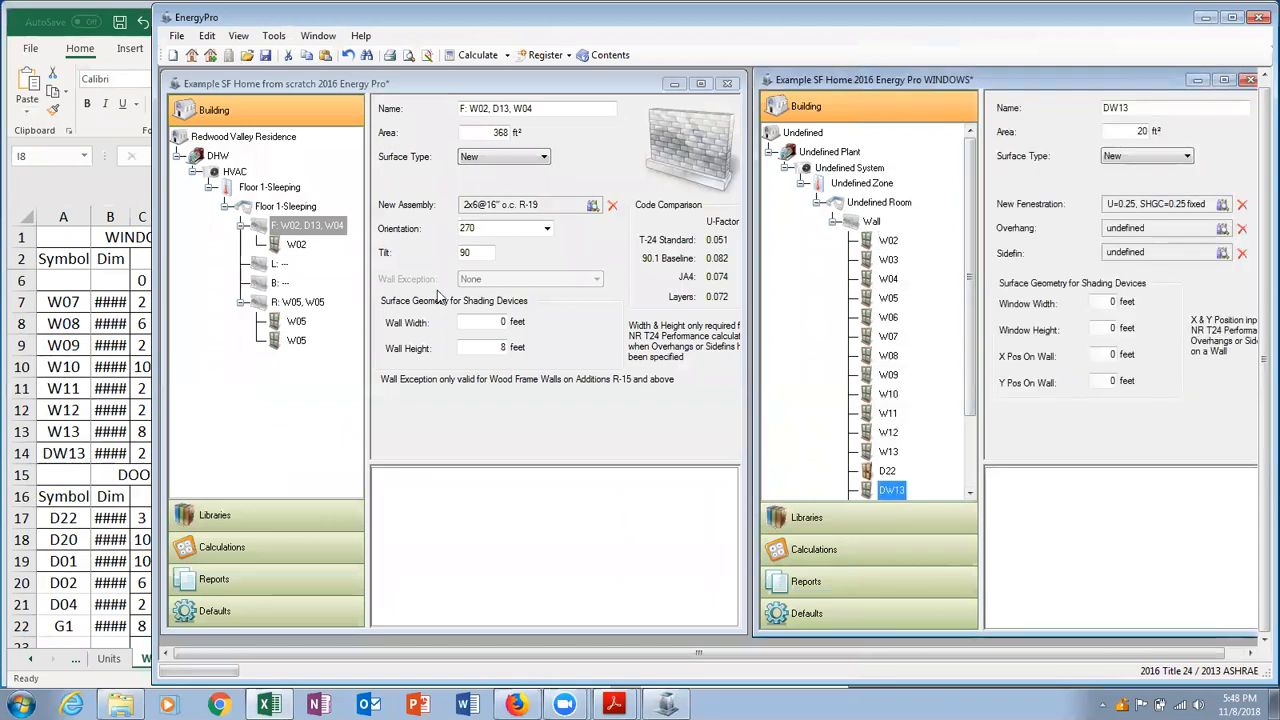
click(312, 230)
key(ctrl+v)
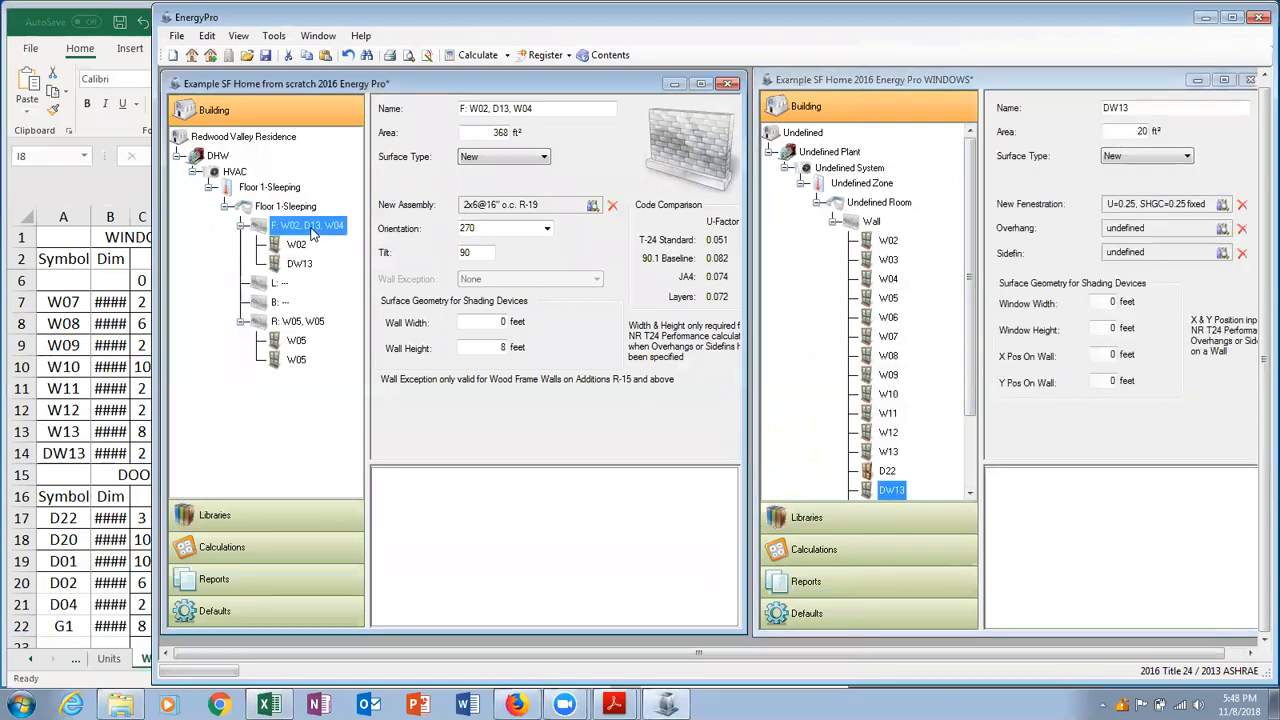
Copy window W04 from the WINDOWS project into the "F: W02, D13, W04" wall of the from-scratch project.
click(888, 279)
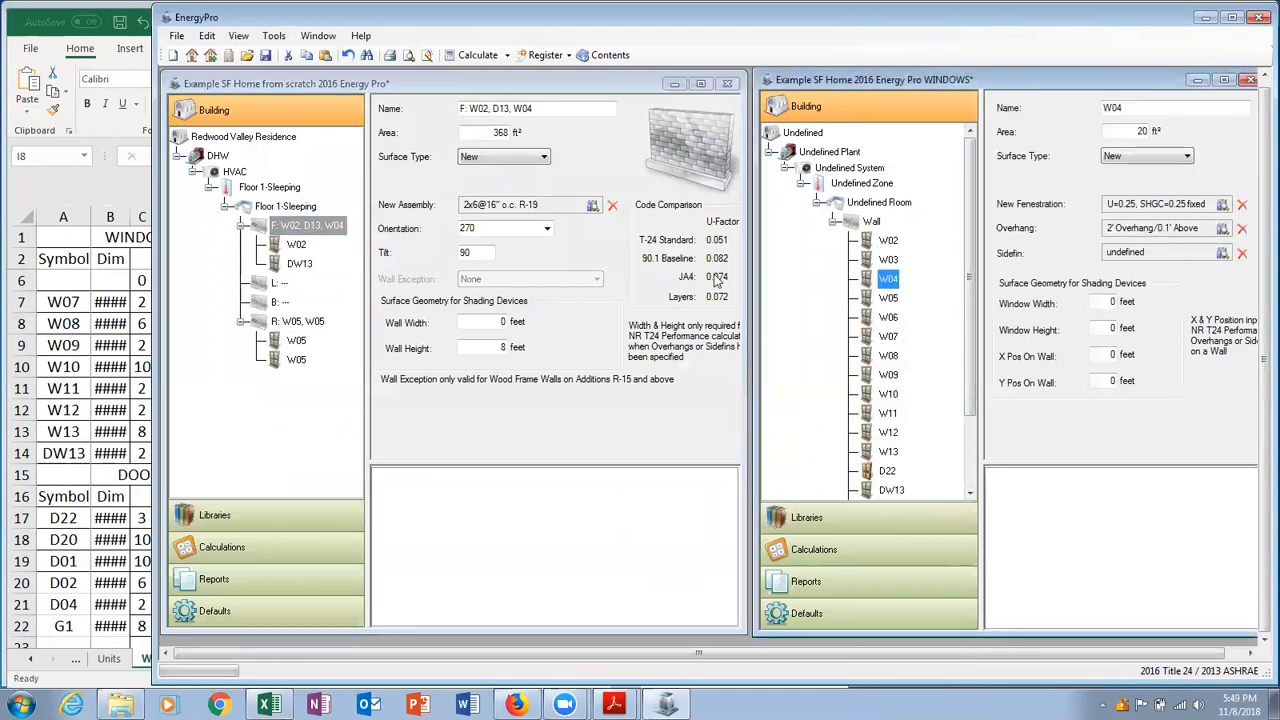
click(333, 228)
key(ctrl+v)
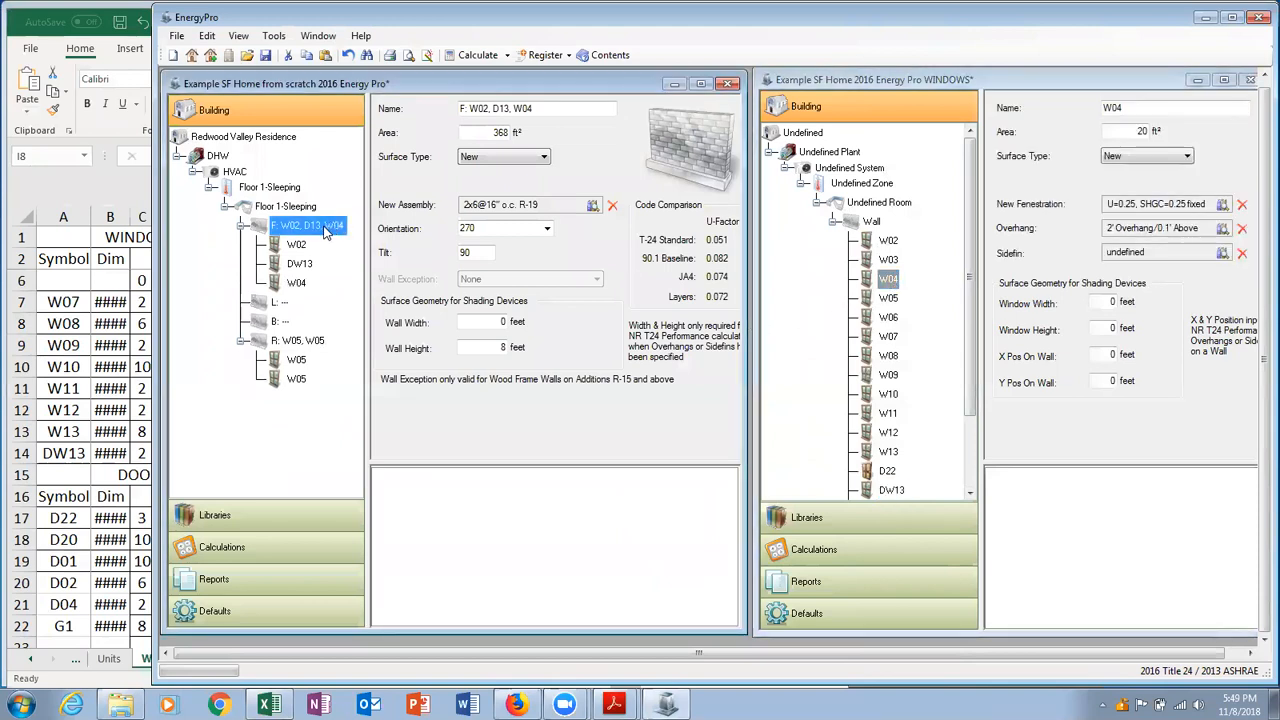
Review the properties of the front and right walls and the windows placed in them in the from-scratch project.
click(300, 245)
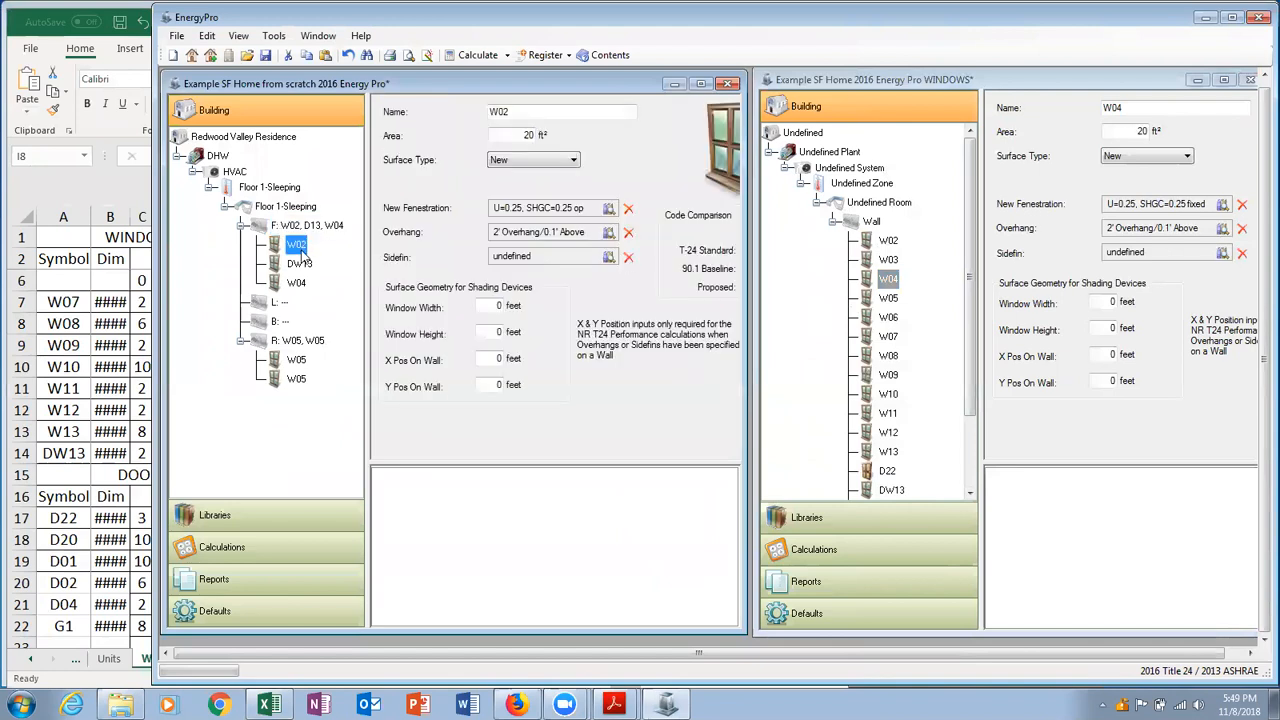
click(303, 264)
click(297, 283)
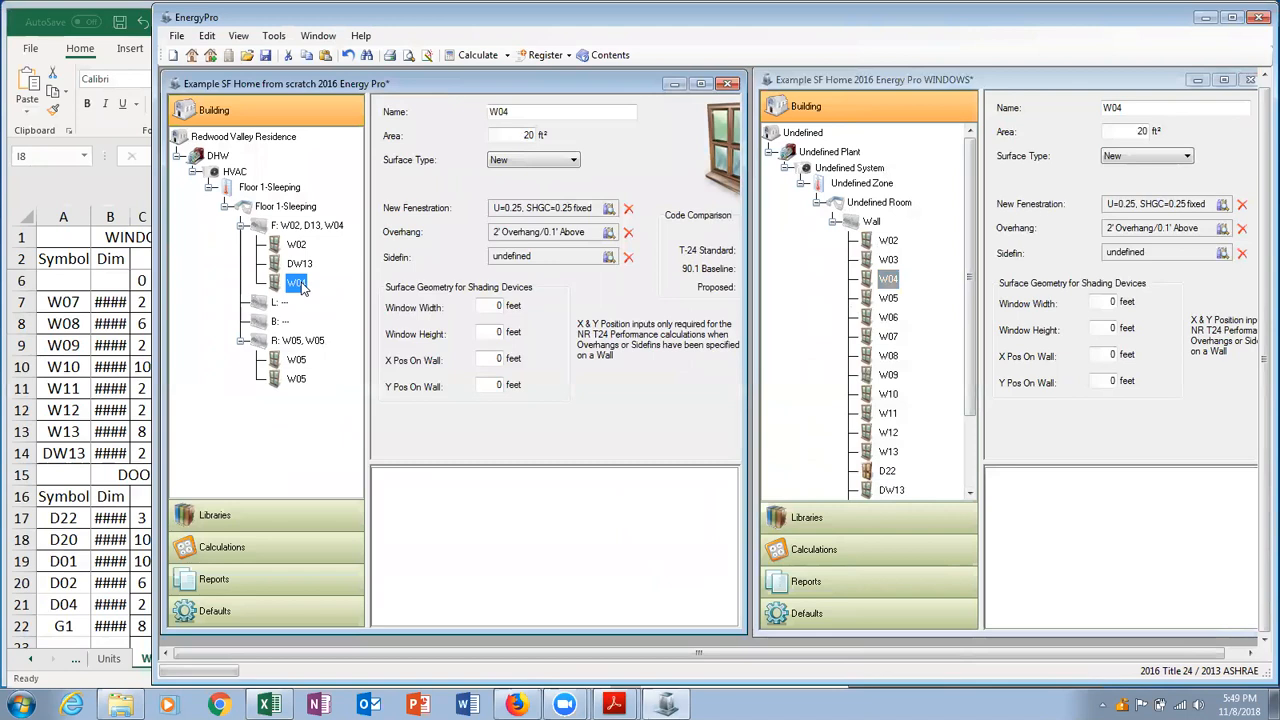
click(305, 227)
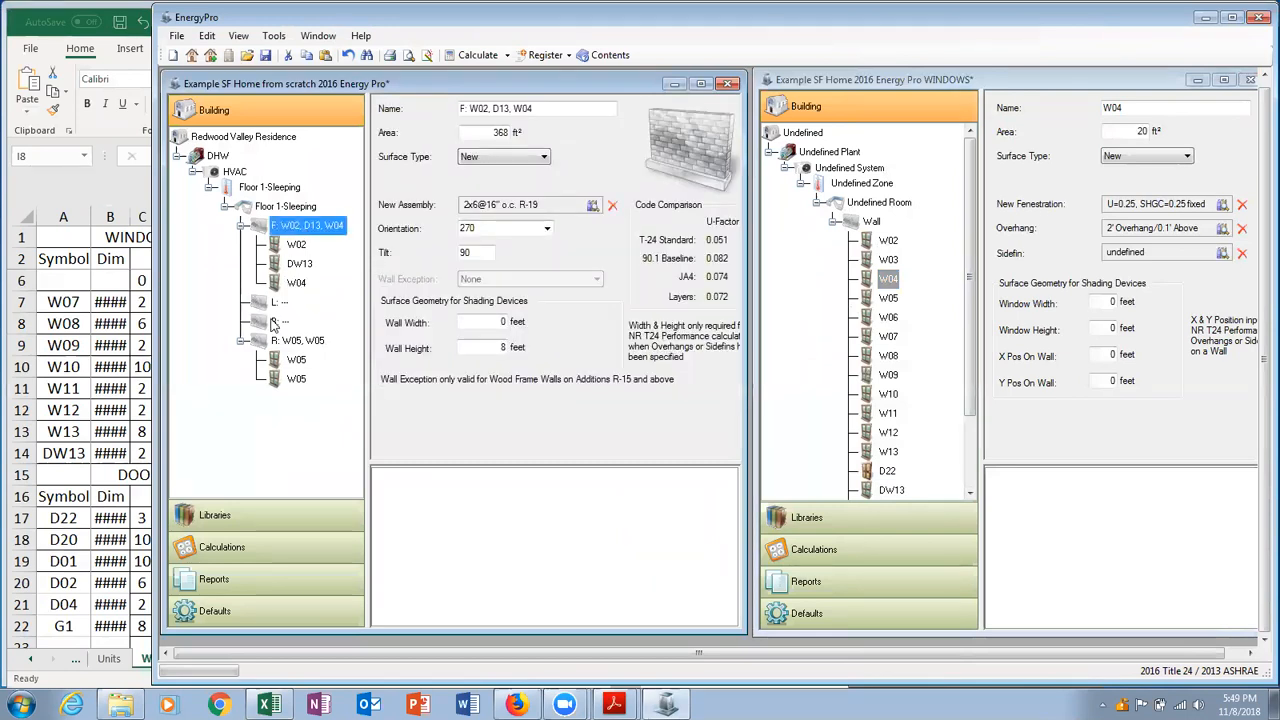
click(296, 341)
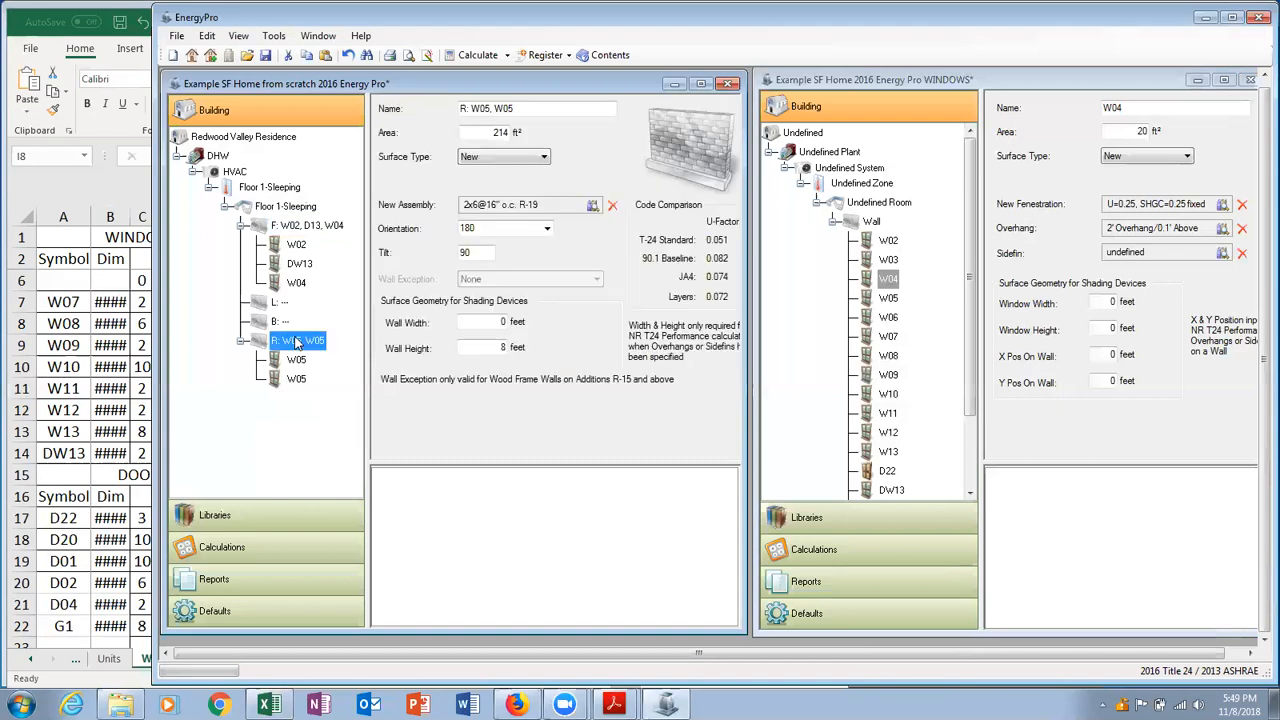
click(297, 362)
click(297, 381)
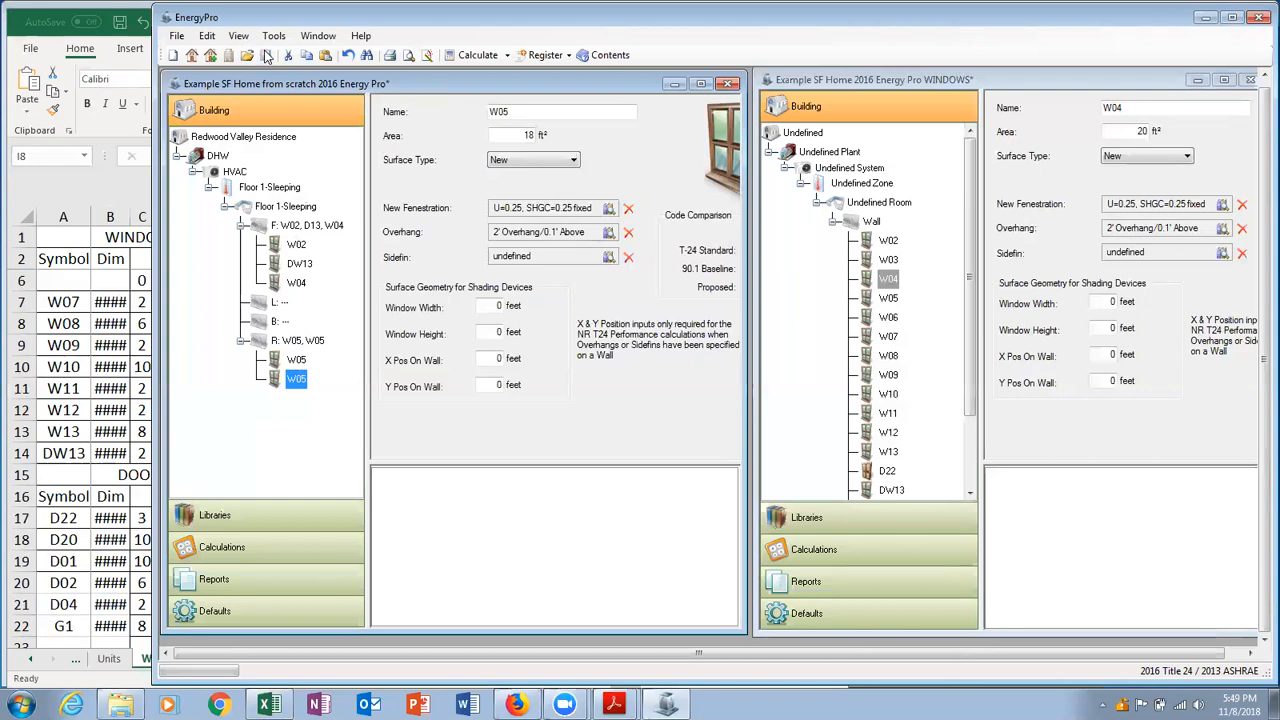
click(285, 206)
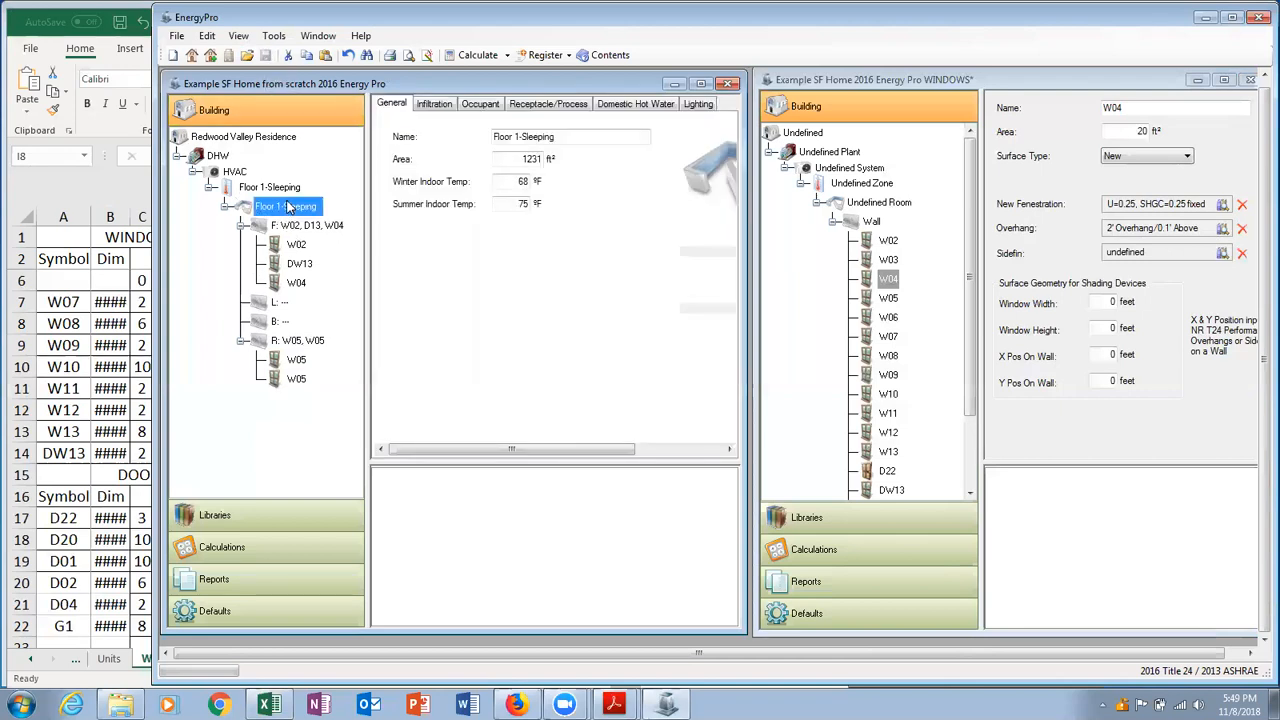
right_click(288, 206)
mouse_move(313, 218)
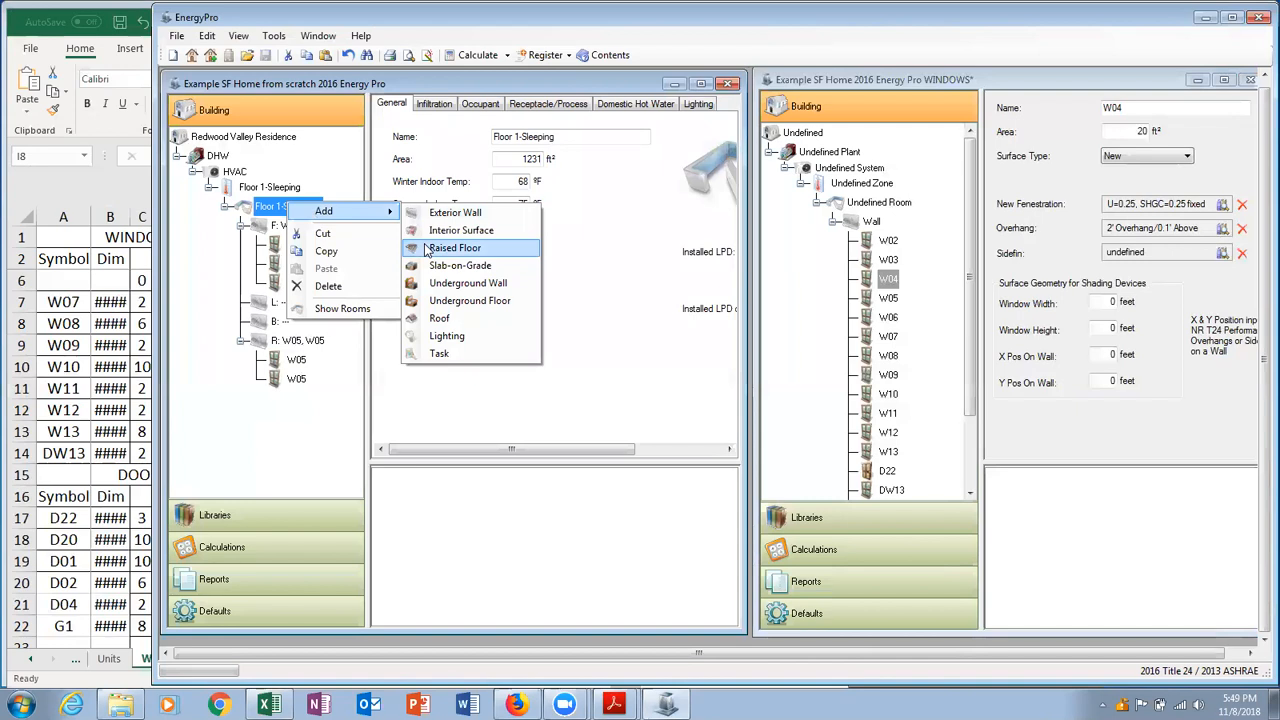
click(612, 308)
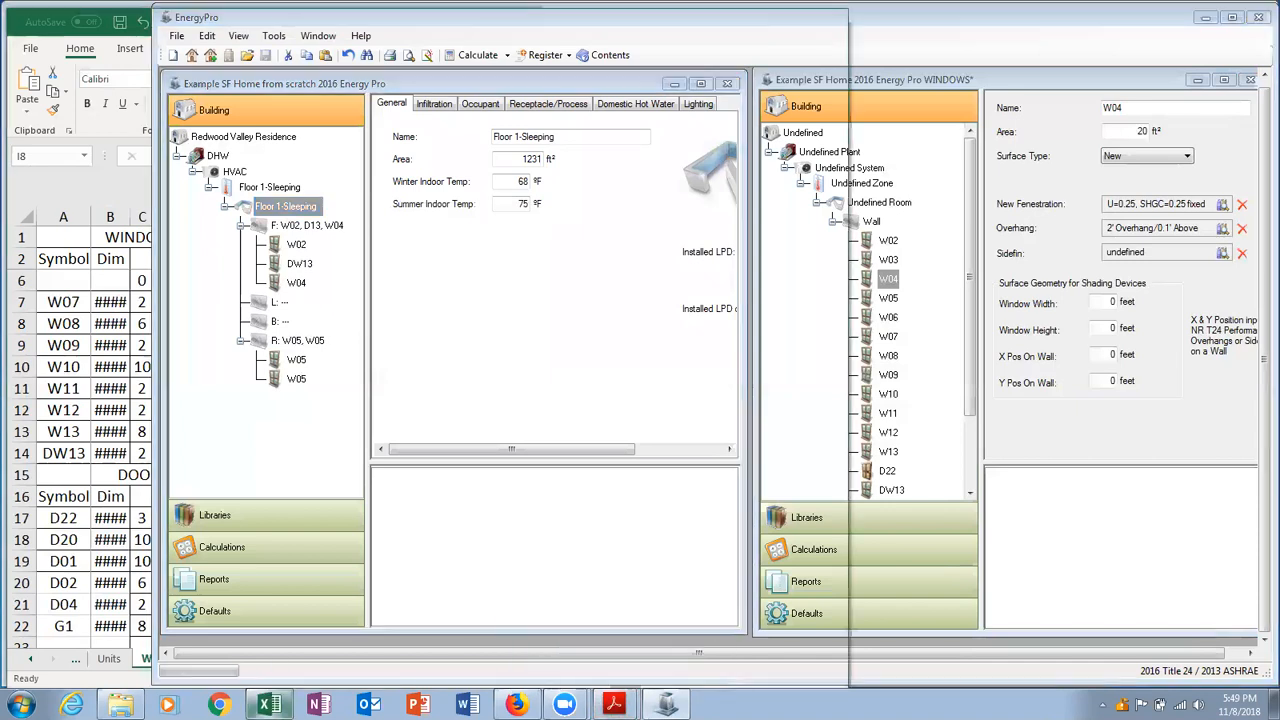
Switch to the Energy Model Setup Template workbook in Excel and open the Floor Plan sheet.
click(272, 702)
click(306, 660)
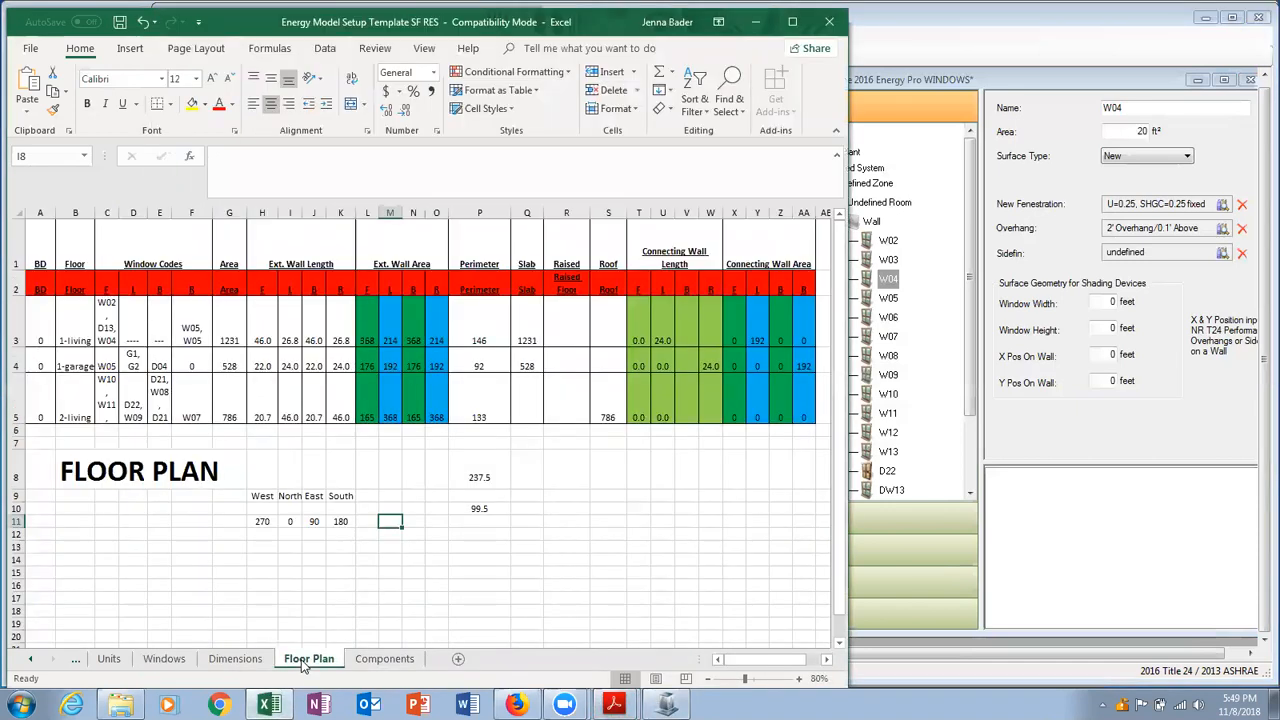
Check the 1-living row's left connecting wall length and connecting wall area in the Floor Plan sheet.
scroll(517, 463, right, 3)
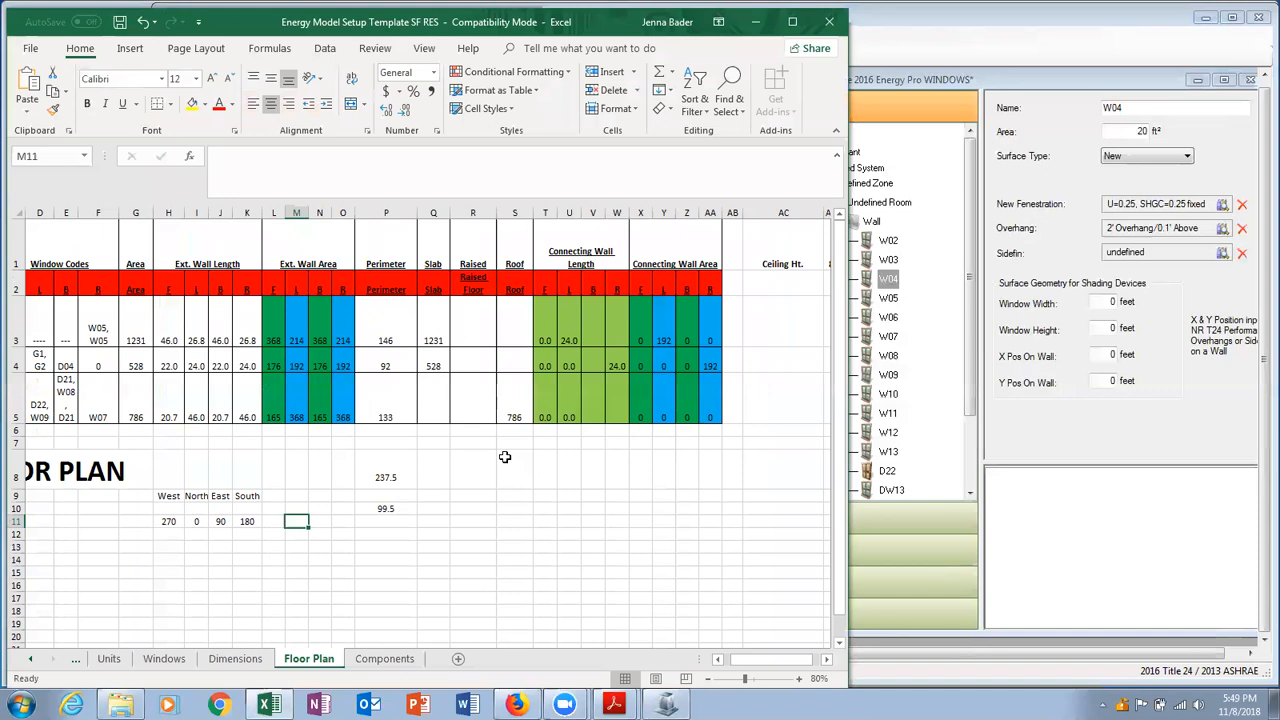
scroll(528, 368, left, 3)
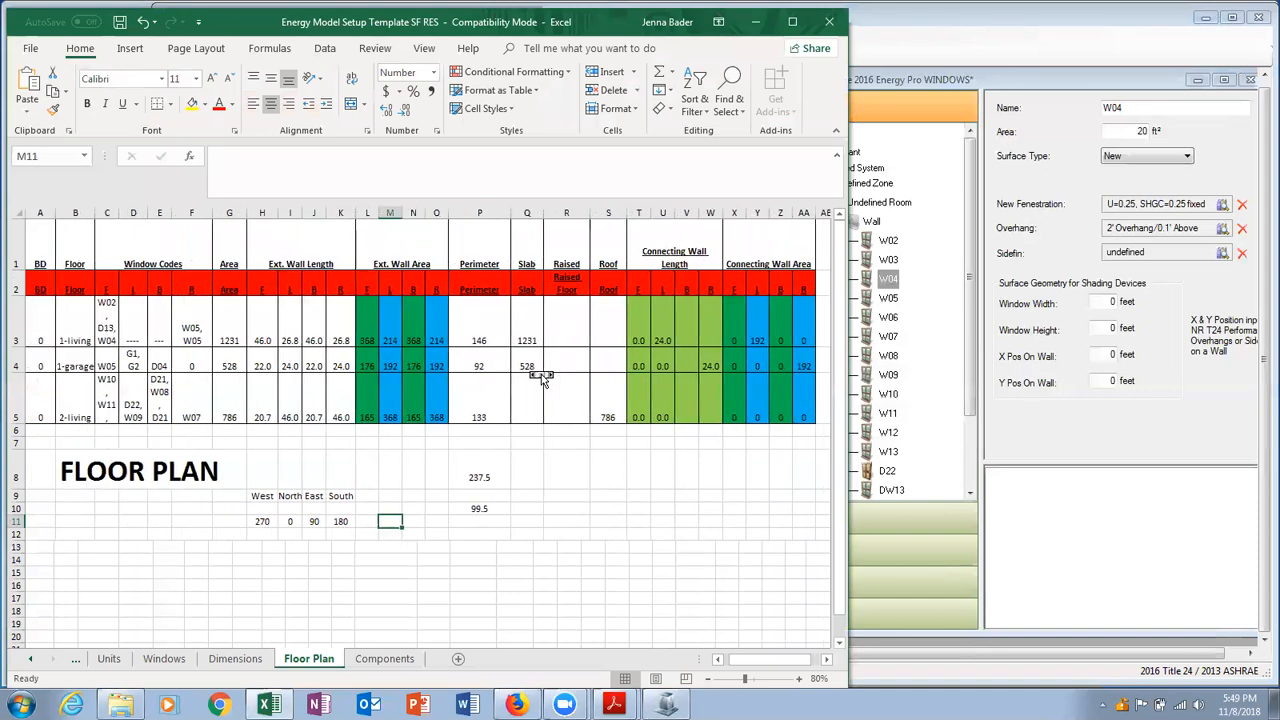
click(661, 331)
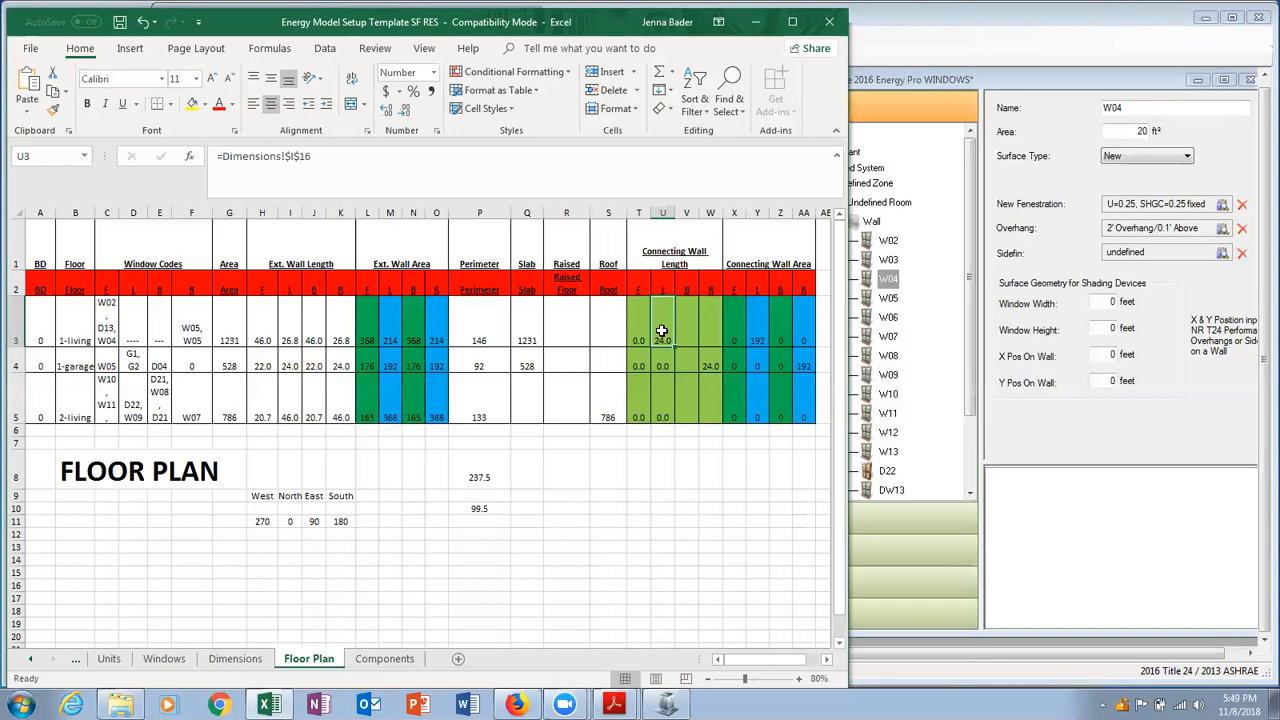
click(754, 328)
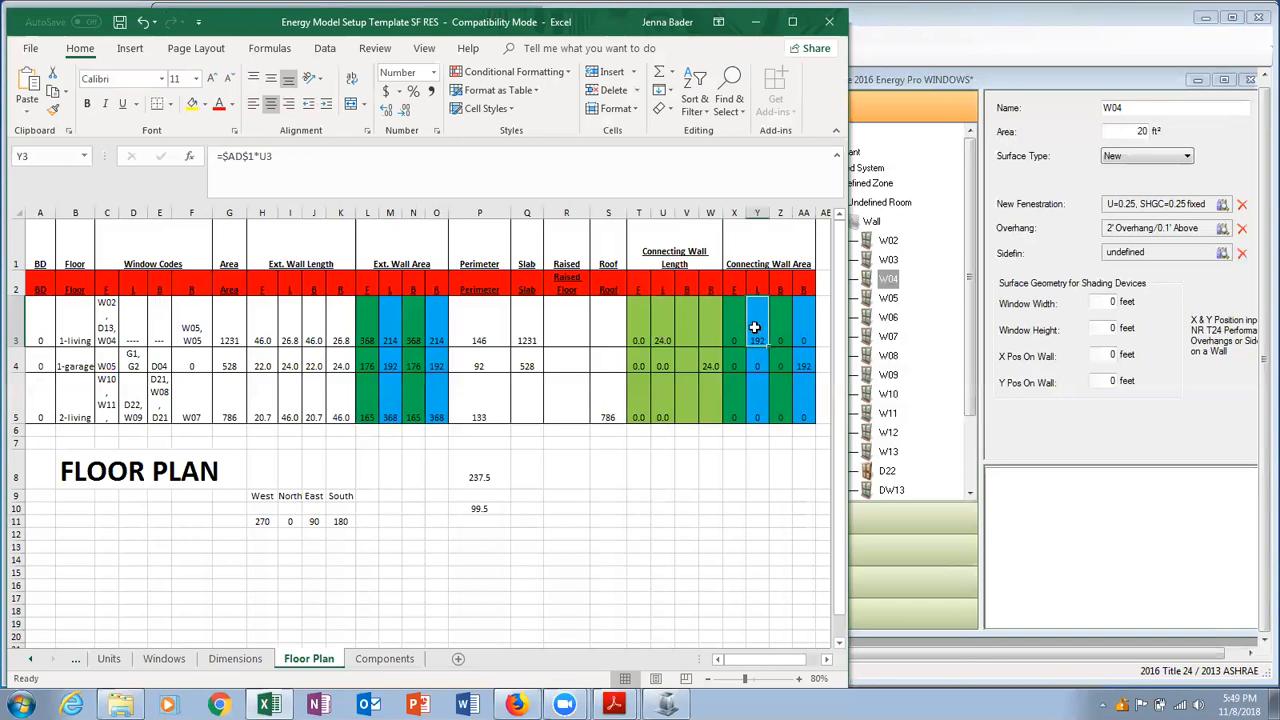
Try highlighting connecting wall area Y3 in yellow and subtracting it from the exterior wall area in M3, then undo both changes.
click(191, 103)
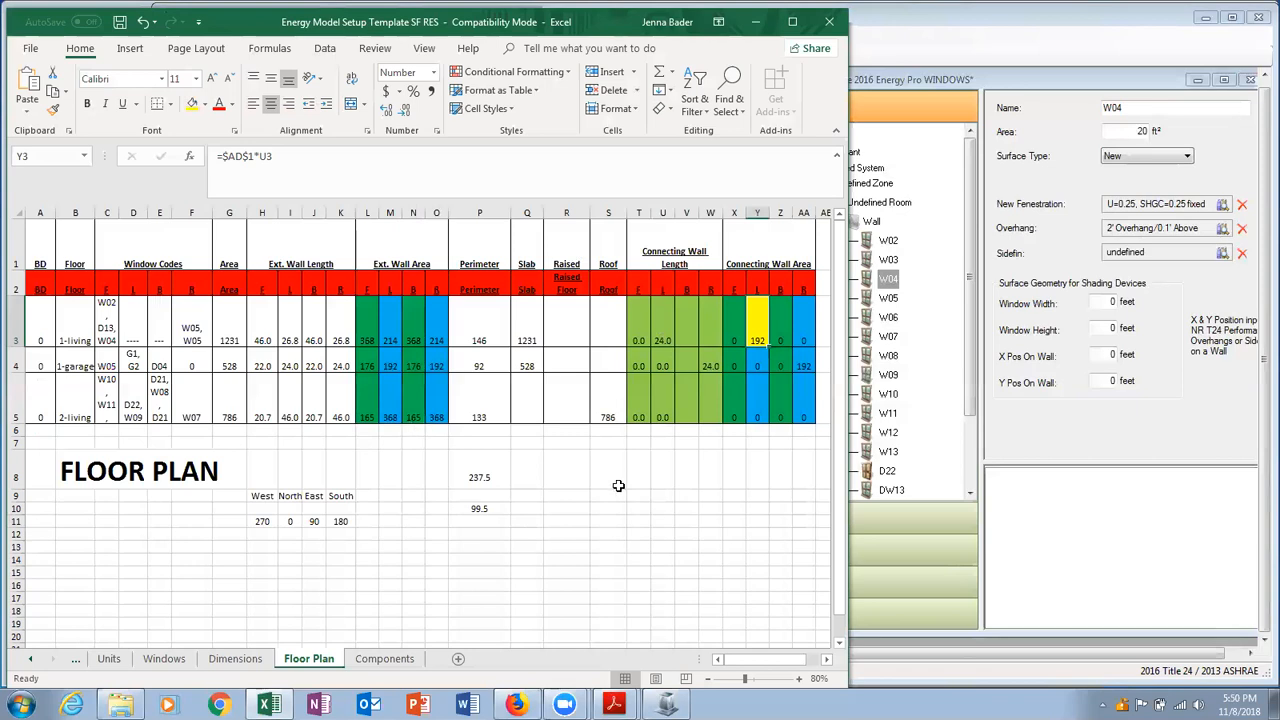
click(389, 335)
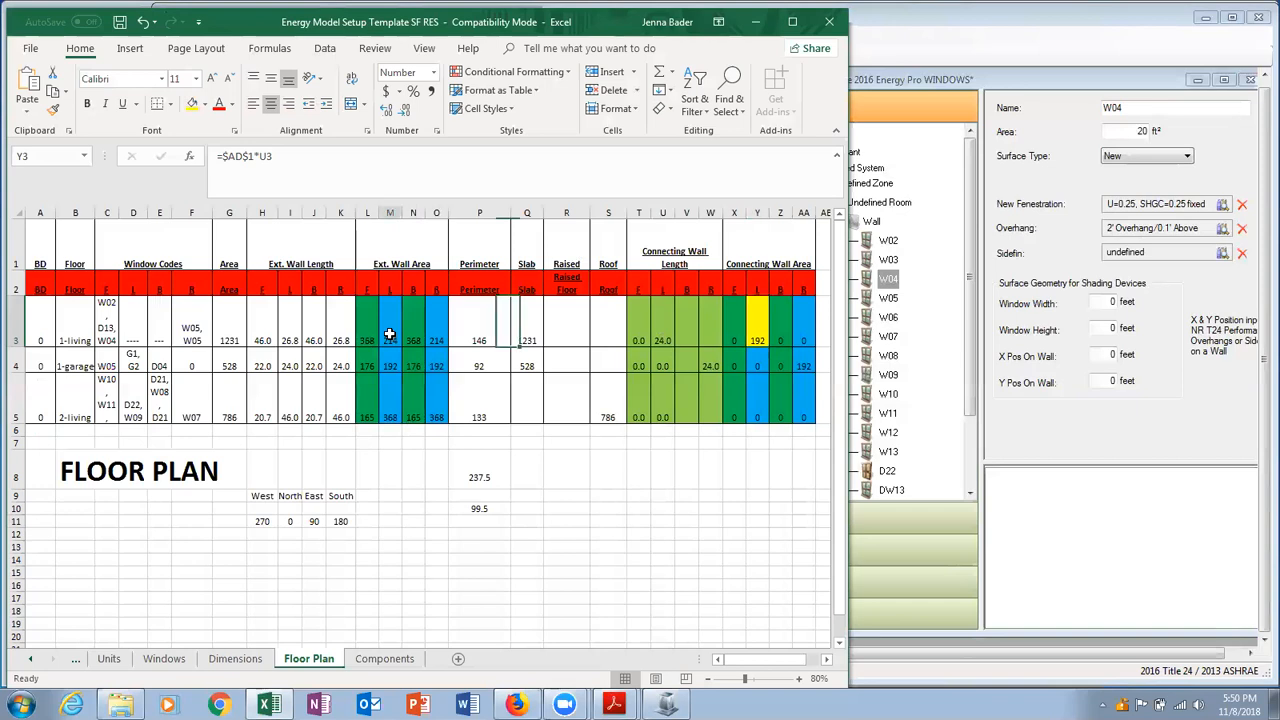
click(397, 160)
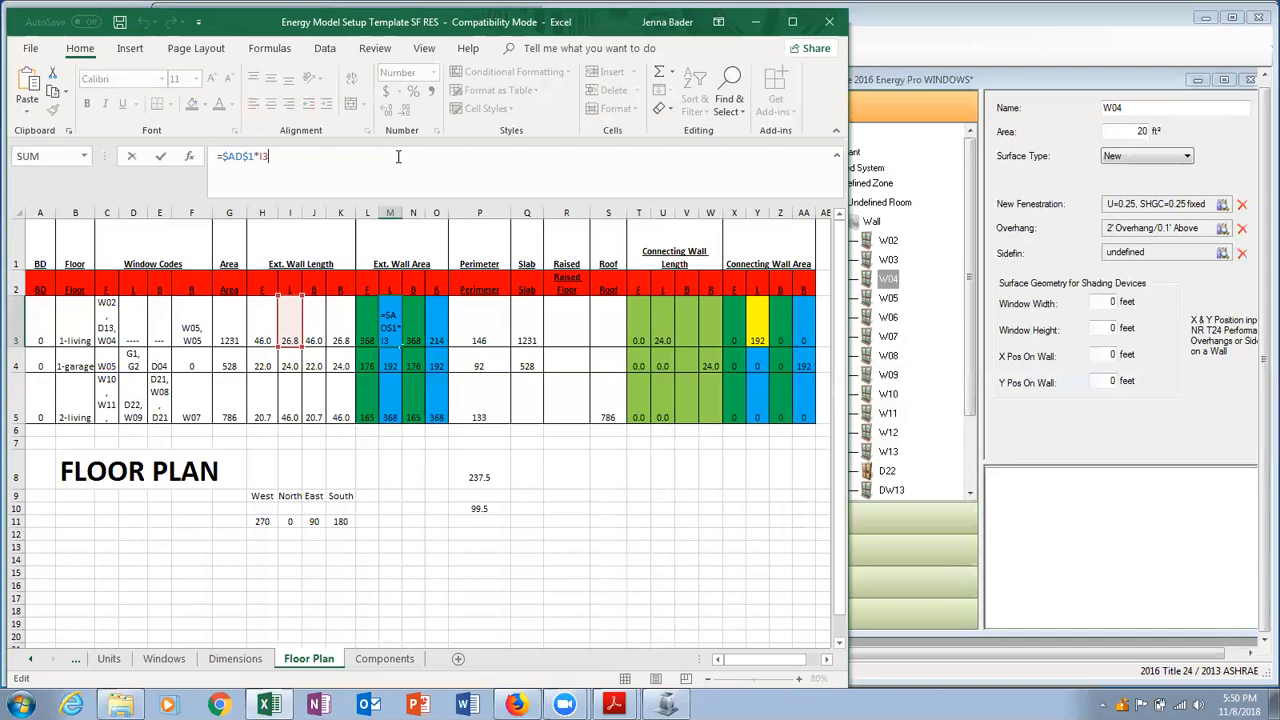
text(-)
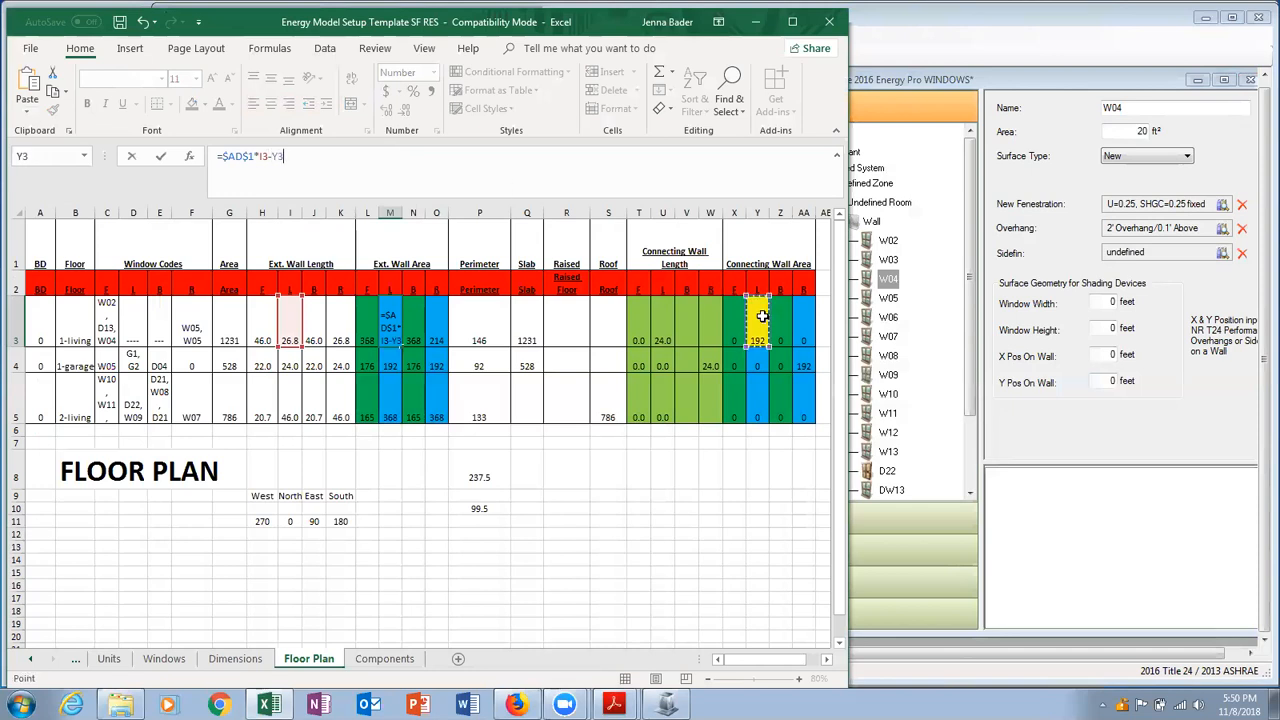
key(BackSpace)
key(Return)
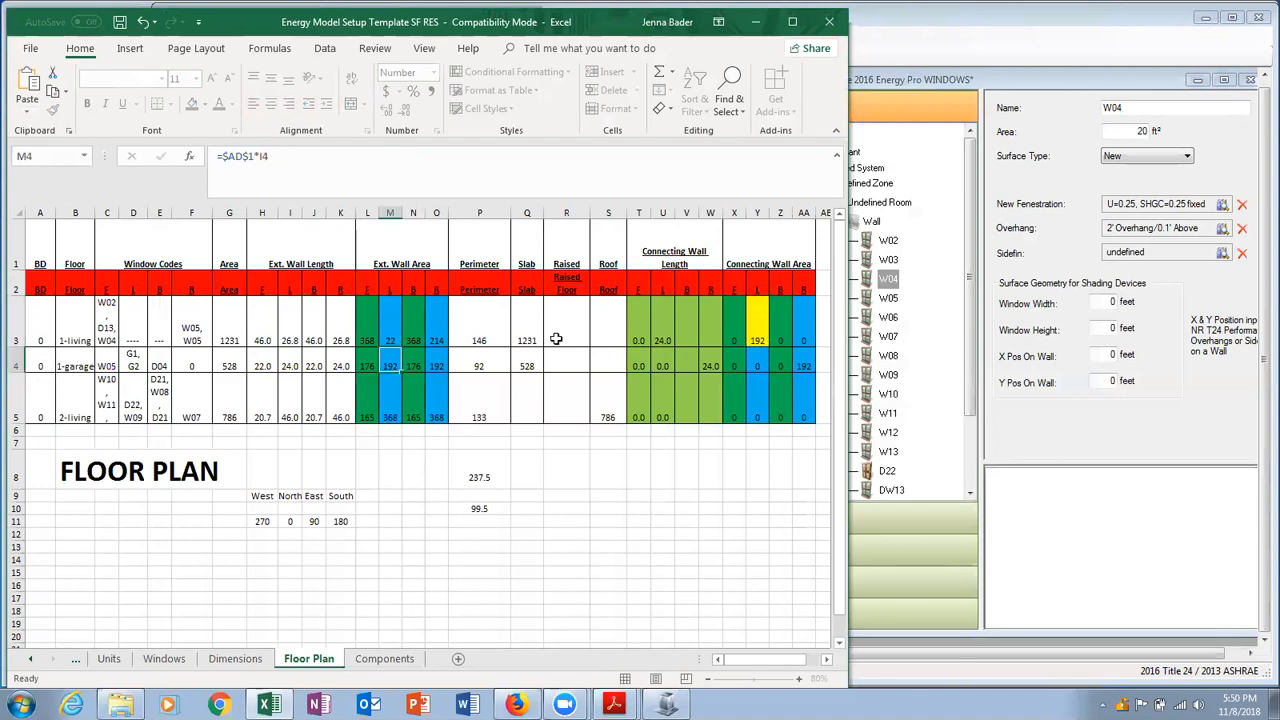
click(392, 324)
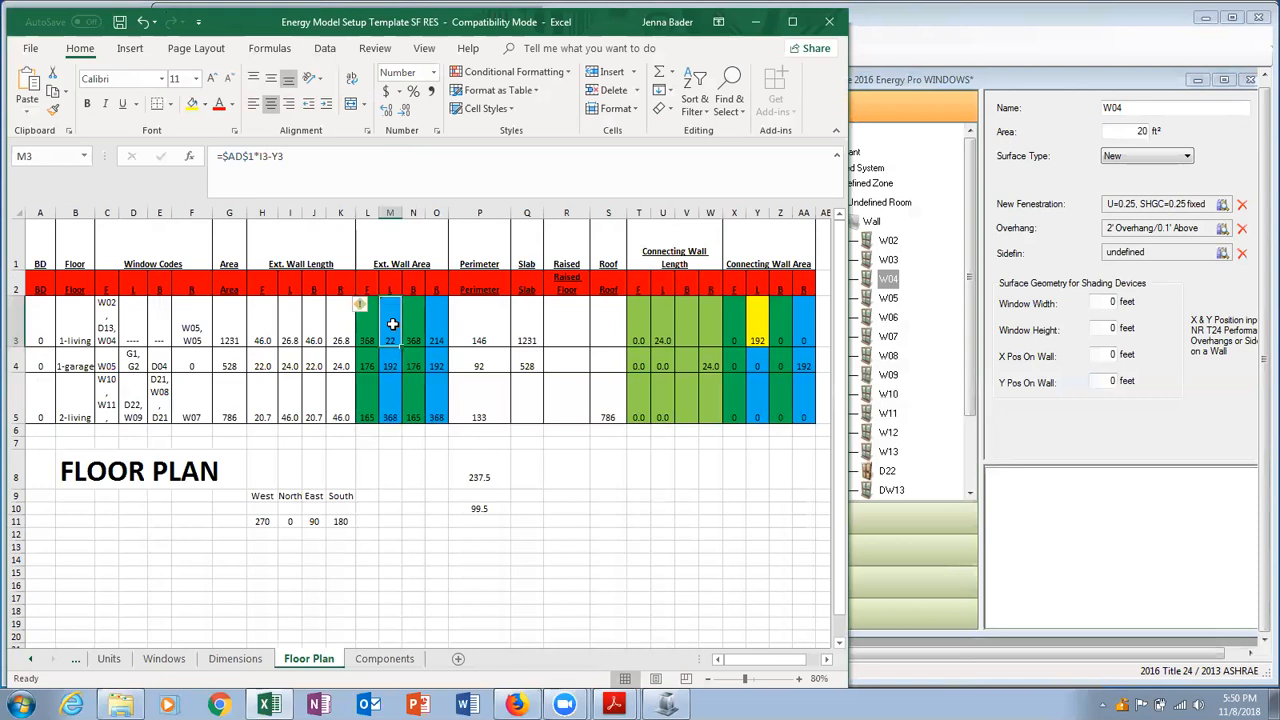
key(ctrl+z)
key(ctrl+z)
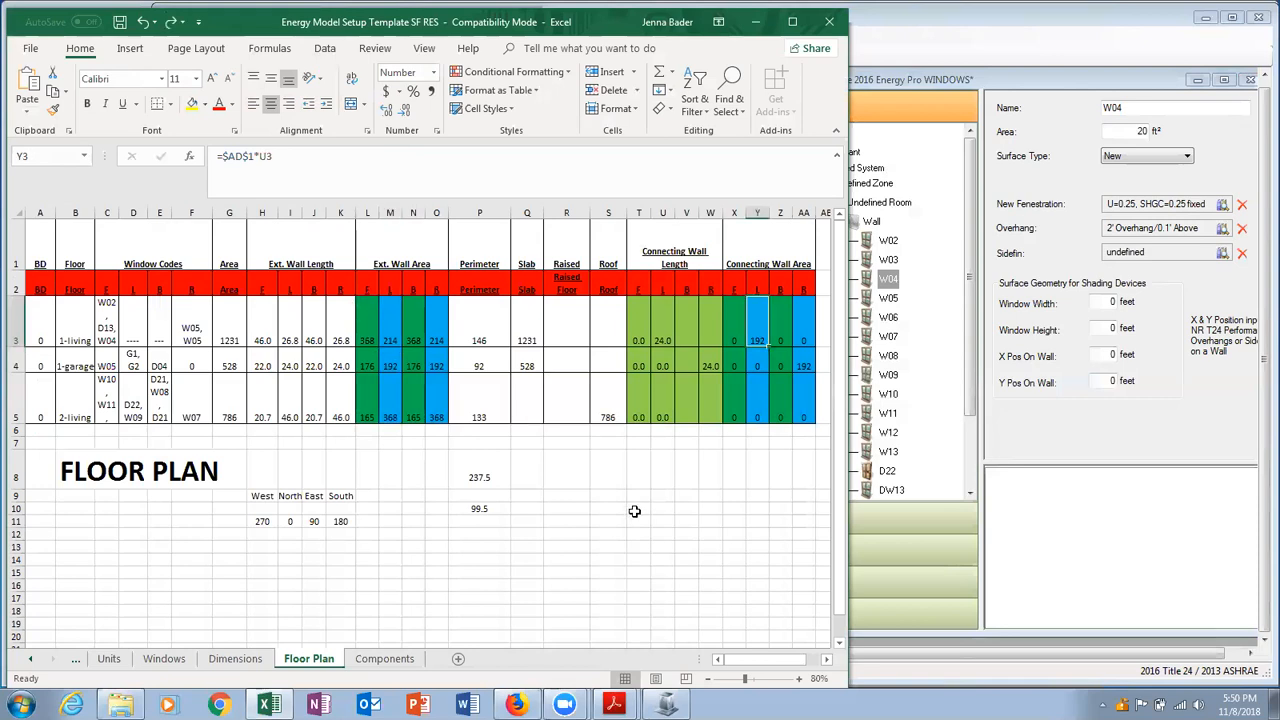
click(634, 511)
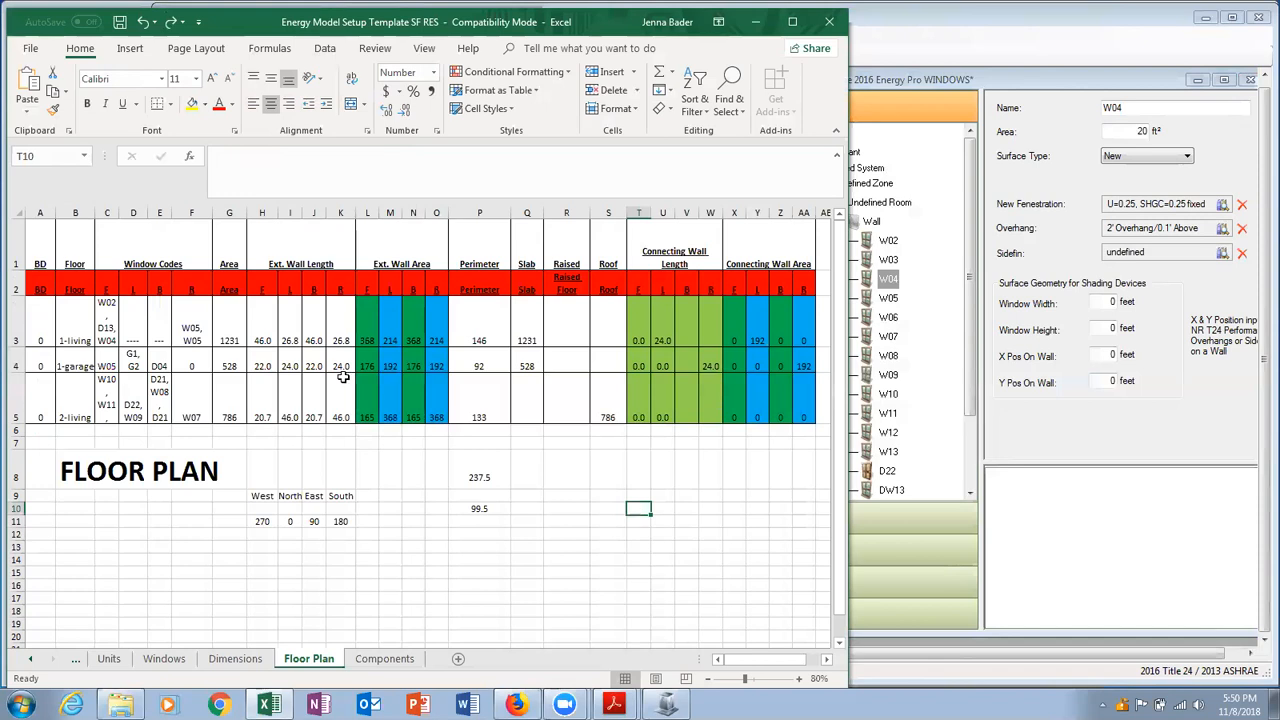
Subtract connecting wall length U3 from the 1-living left exterior wall length, making I3's formula =Dimensions!$G$12-U3.
click(291, 319)
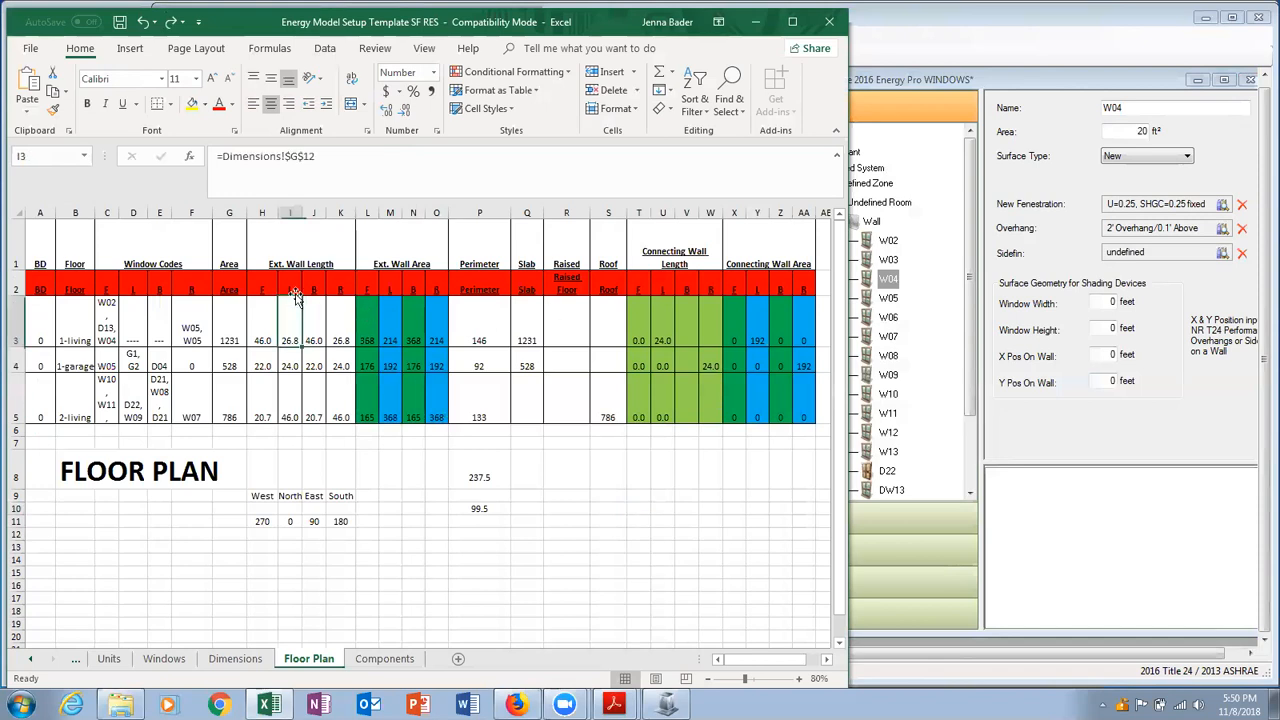
click(350, 168)
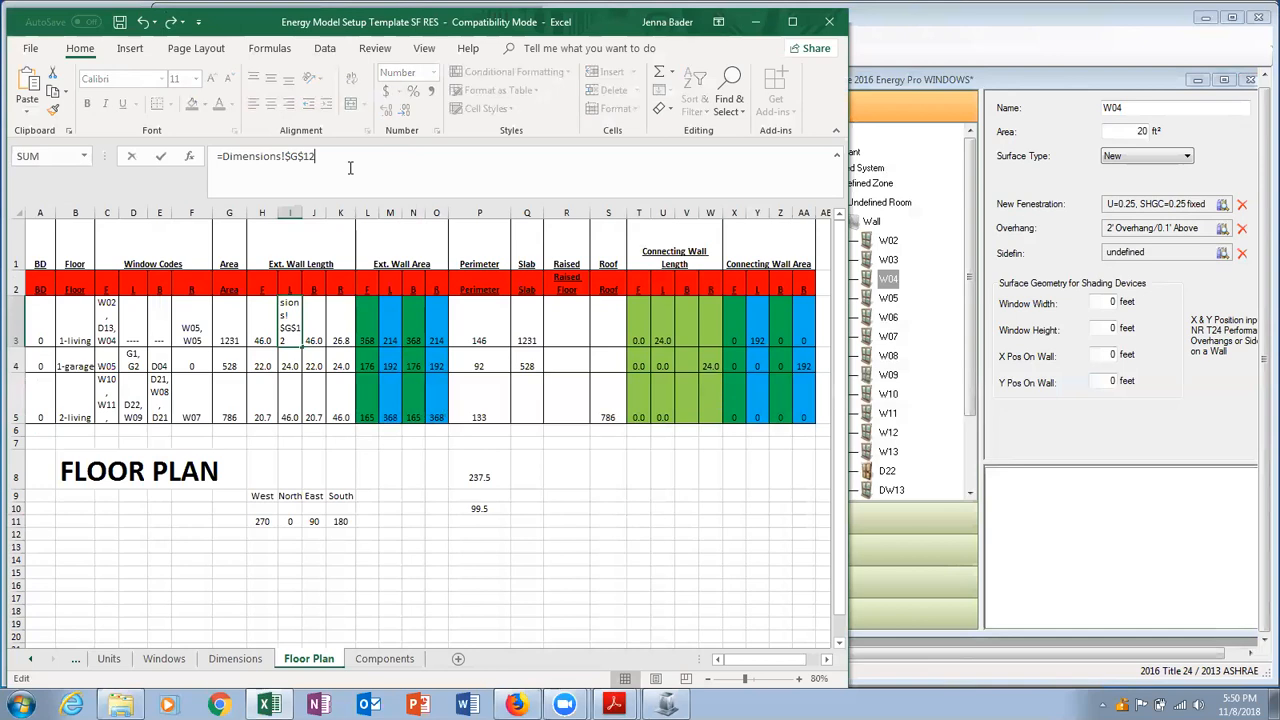
text(-)
click(665, 337)
text(-)
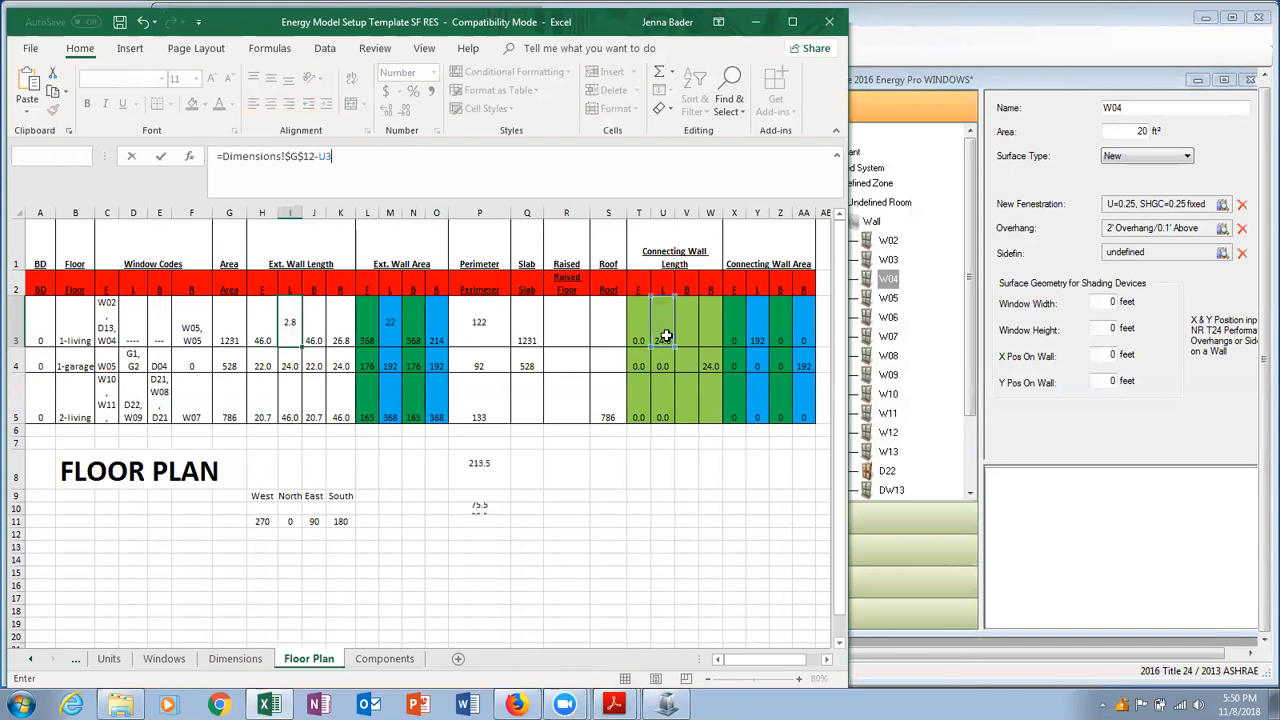
key(Return)
click(293, 311)
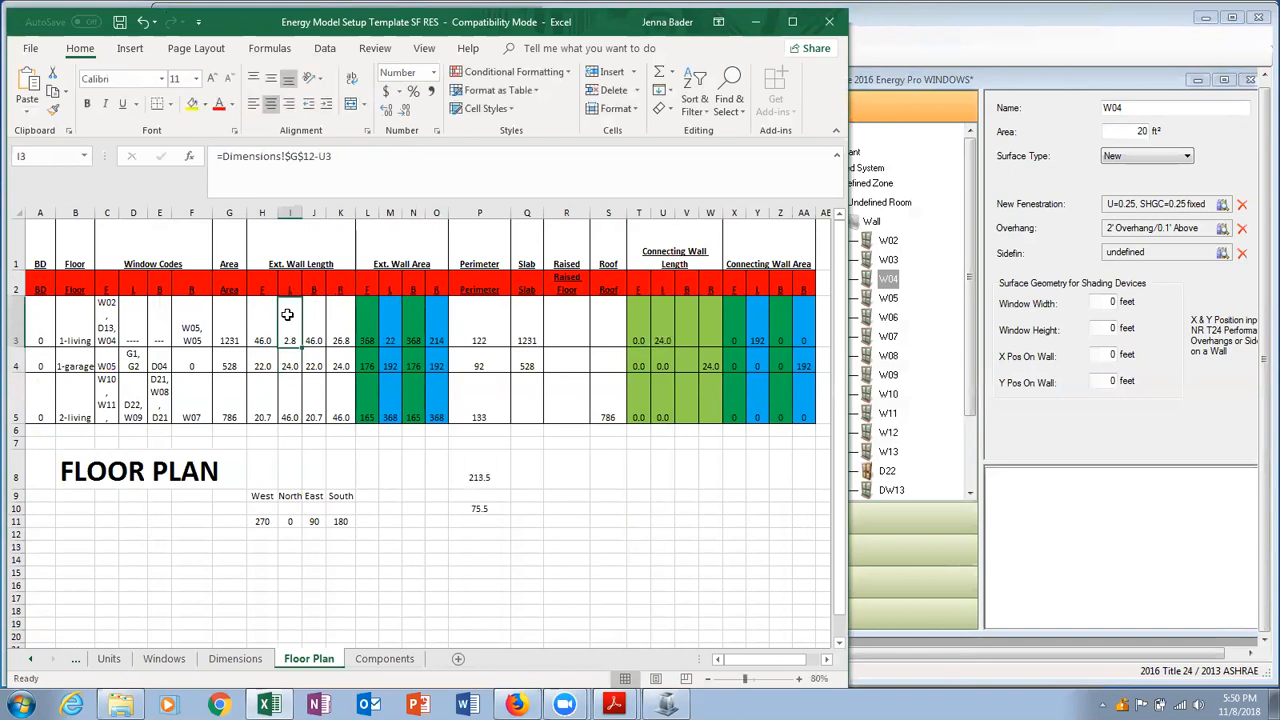
Highlight the 1-living left exterior wall area in M3 and left connecting wall area in Y3 with yellow fill.
click(394, 340)
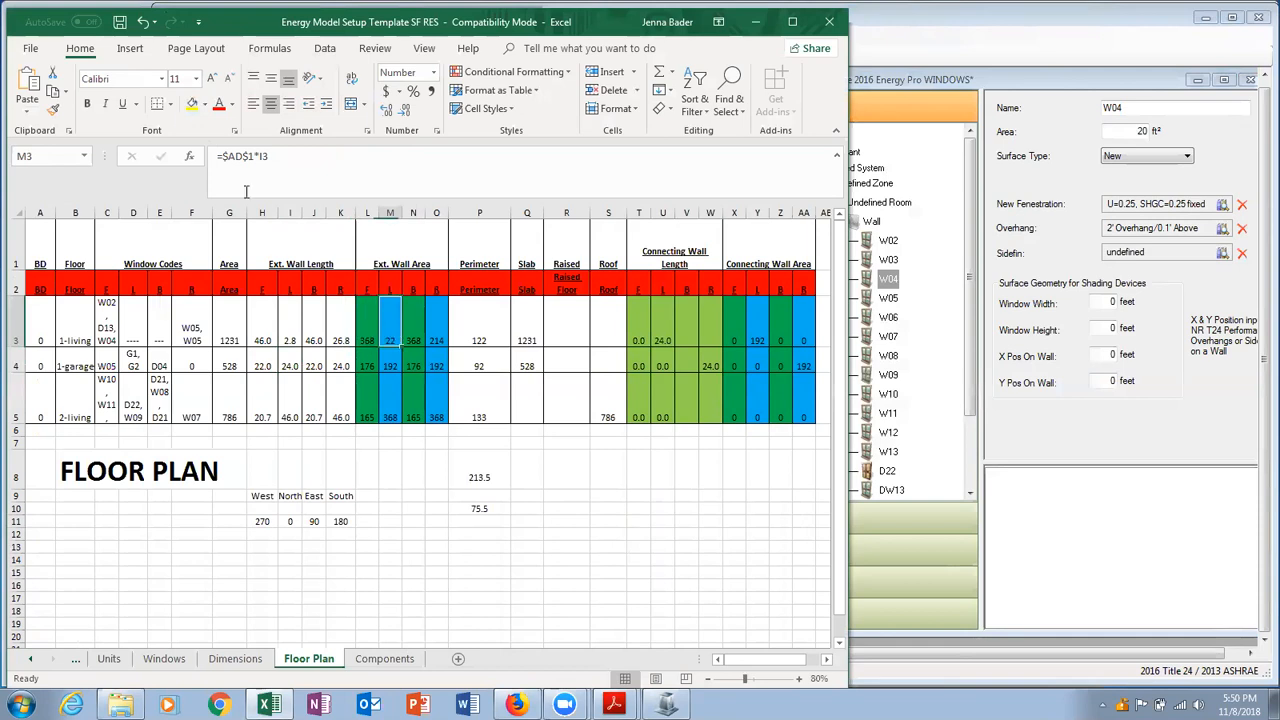
click(192, 103)
click(757, 337)
click(195, 104)
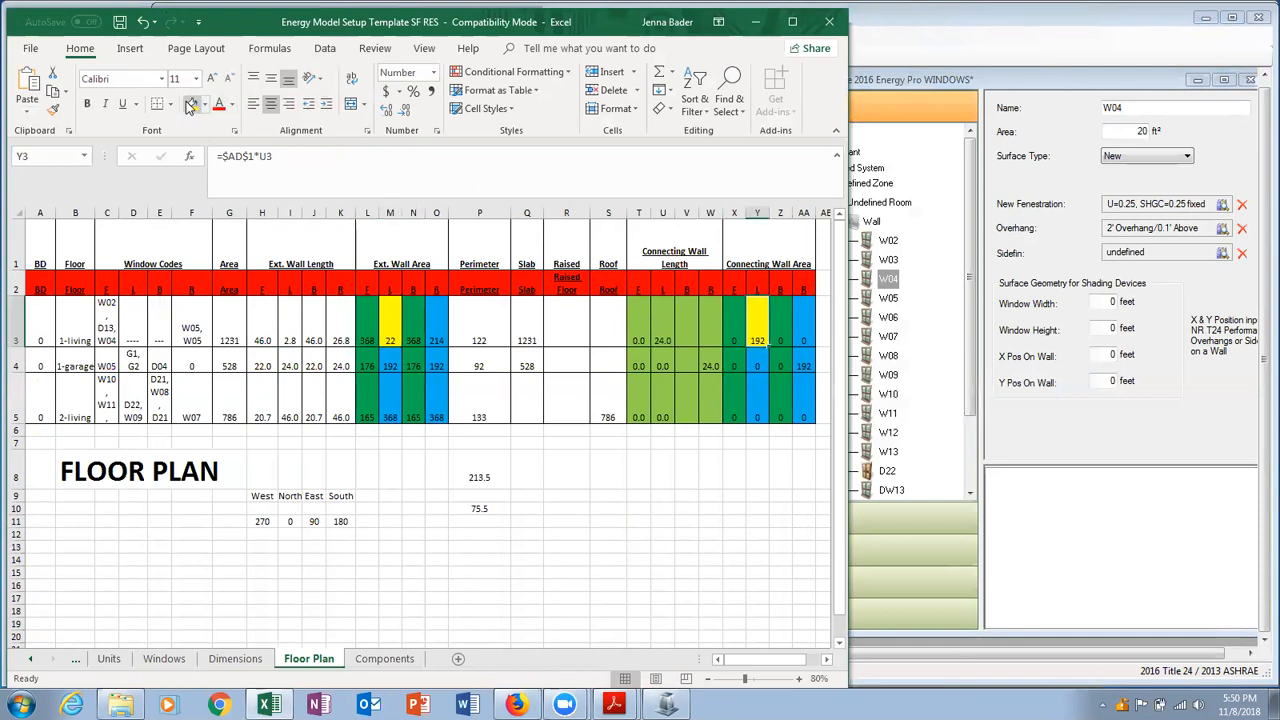
click(612, 517)
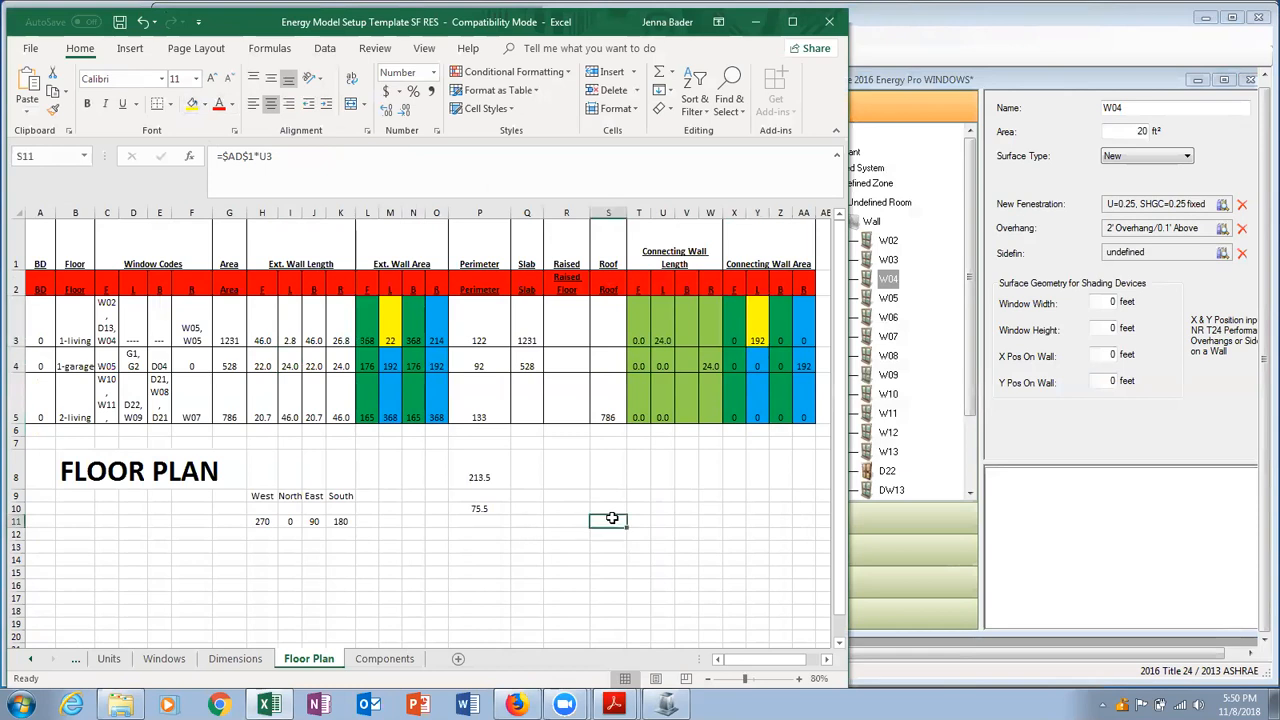
Switch to EnergyPro, place it beside the spreadsheet, and set the left exterior wall's area to 22 ft² in the from-scratch project.
scroll(612, 517, right, 4)
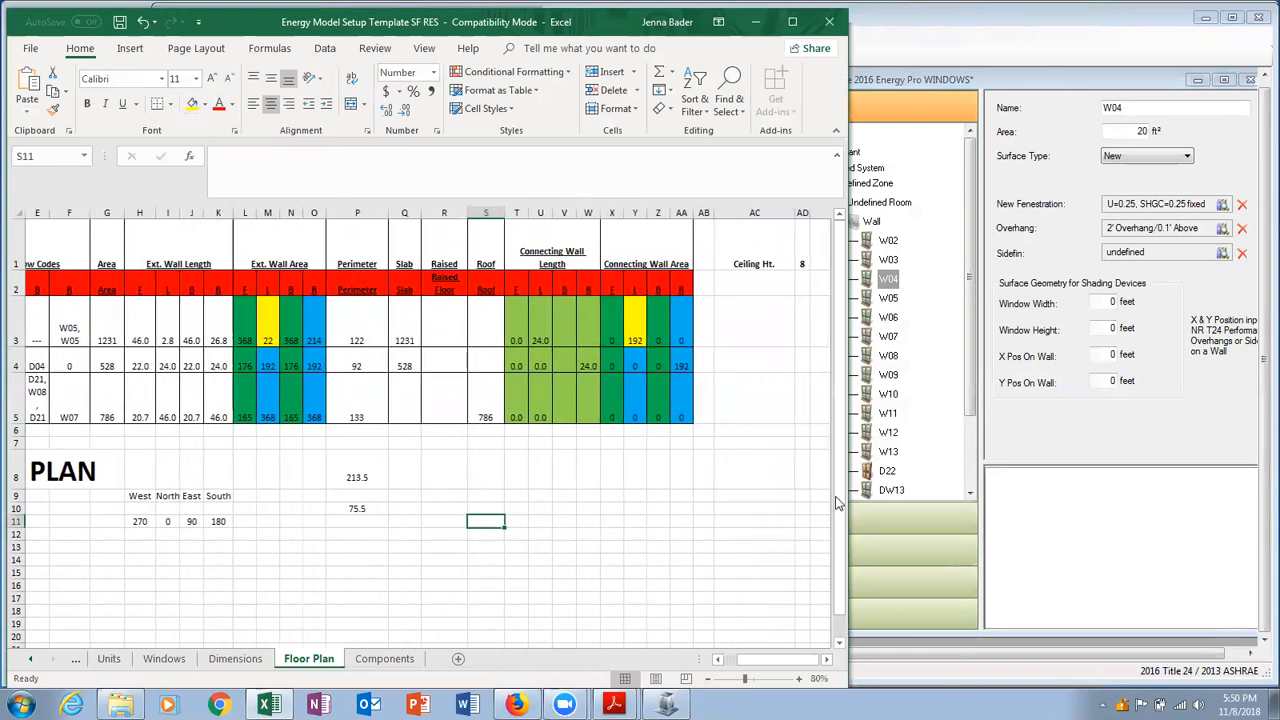
click(1076, 410)
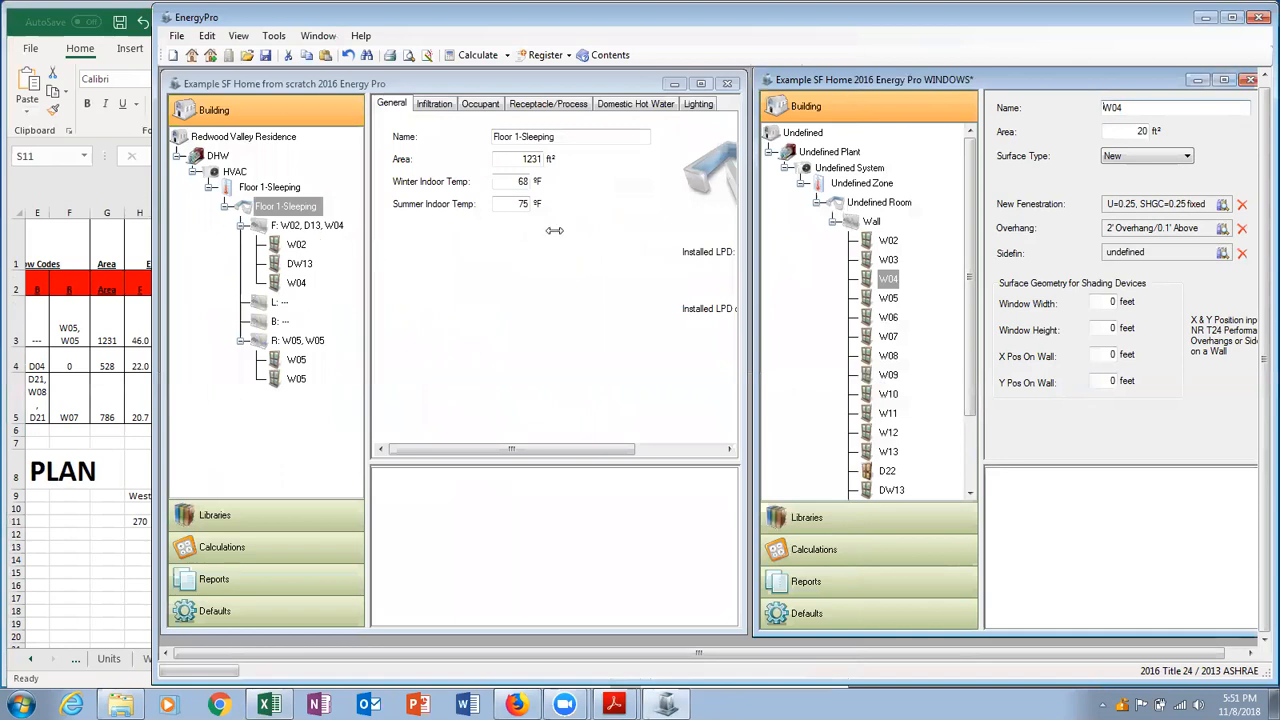
drag(150, 204, 555, 206)
click(679, 304)
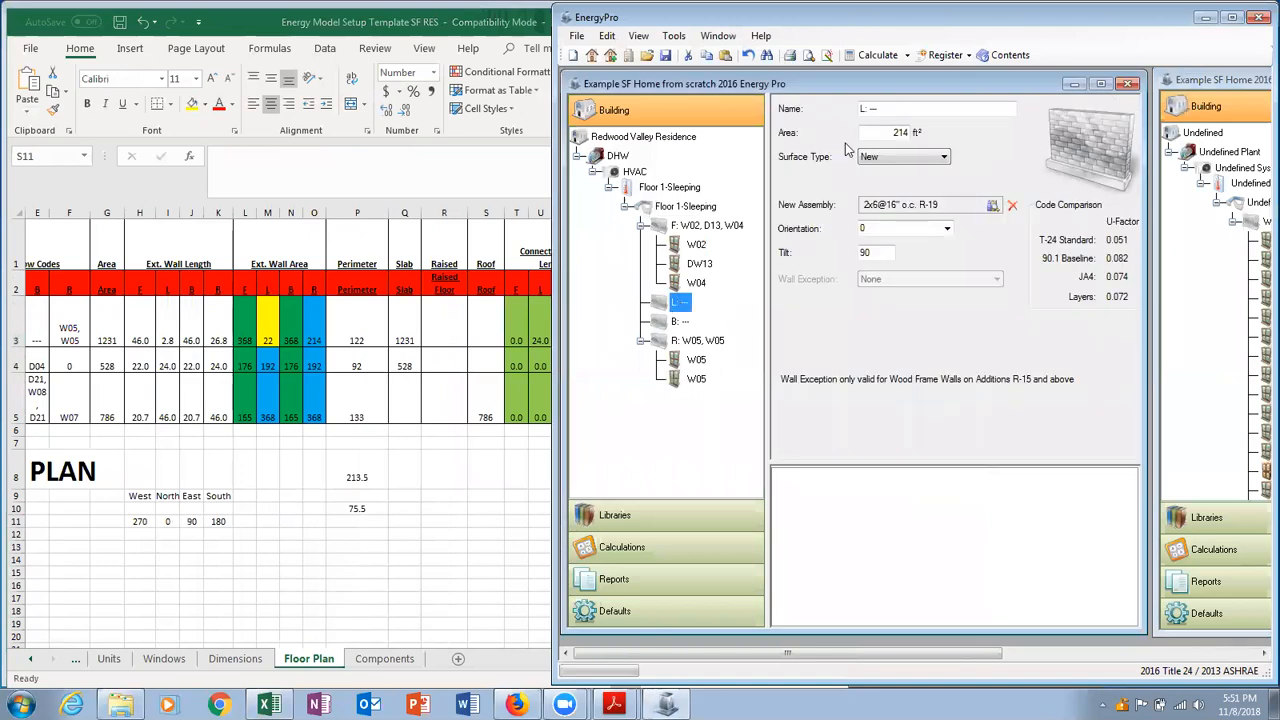
drag(885, 132, 925, 135)
text(22)
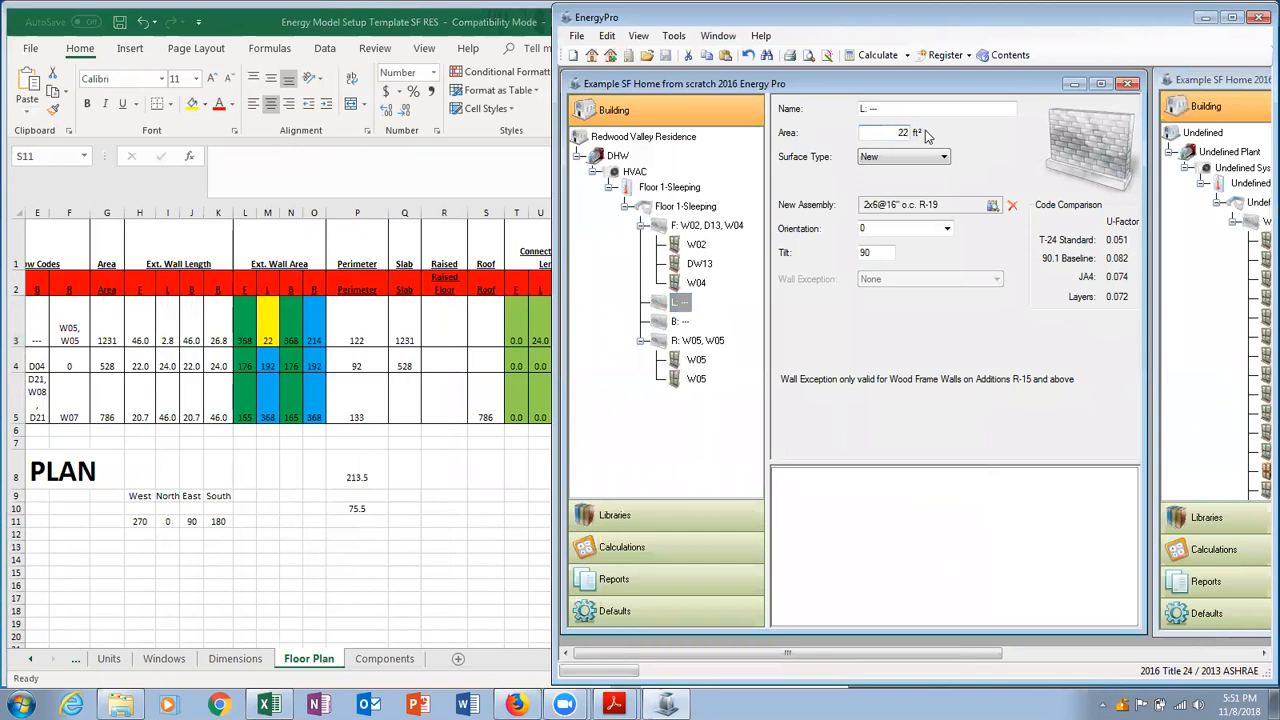
click(687, 470)
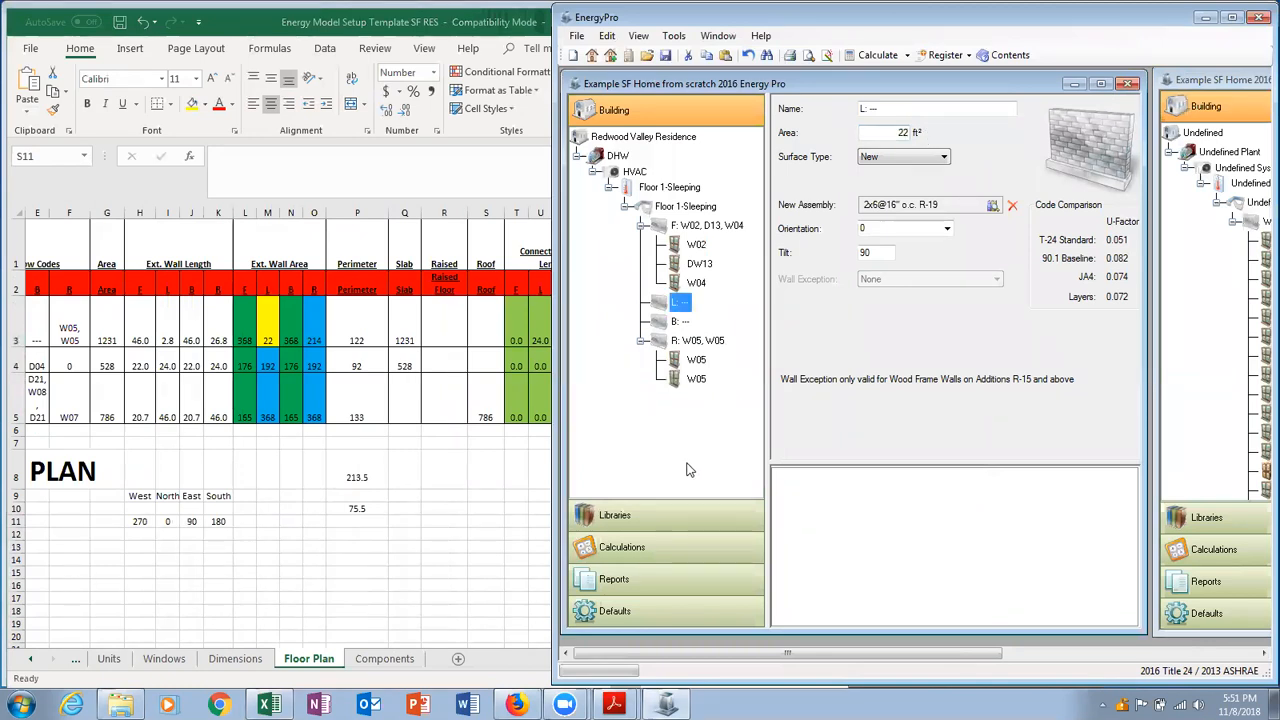
Add an interior surface to the Floor 1-Sleeping room and name it "L int.".
click(680, 207)
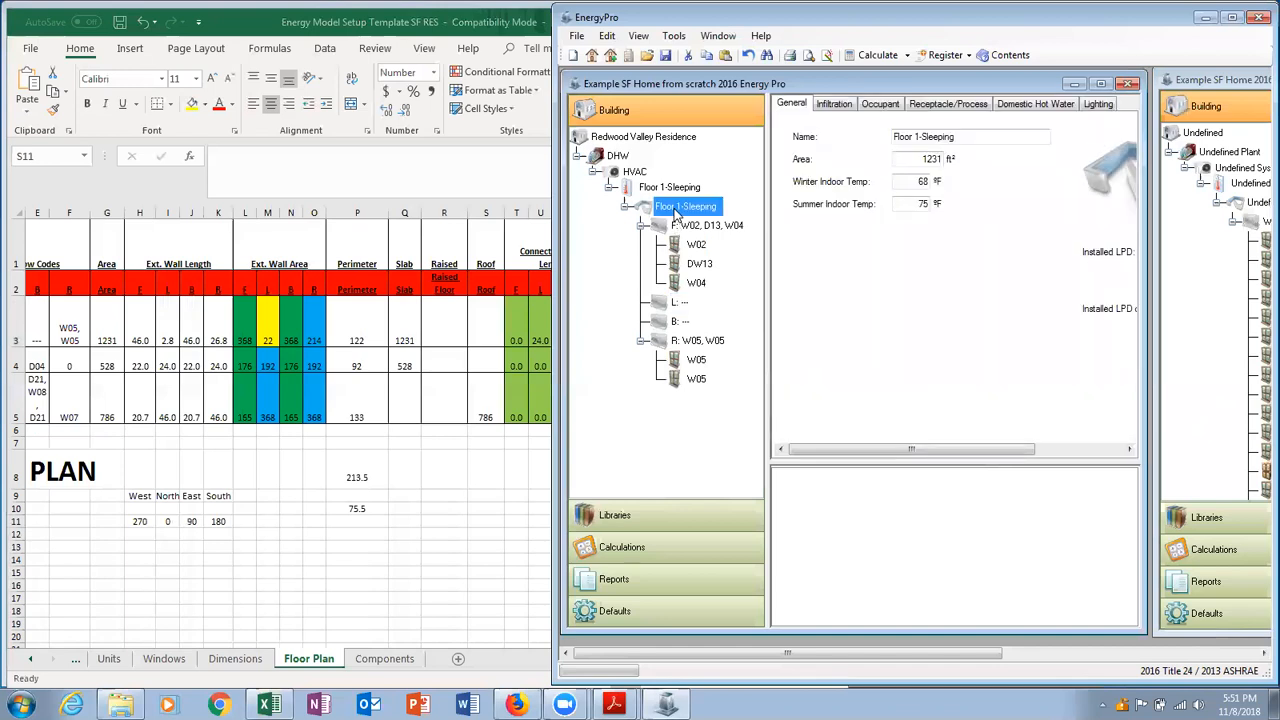
right_click(677, 210)
mouse_move(700, 221)
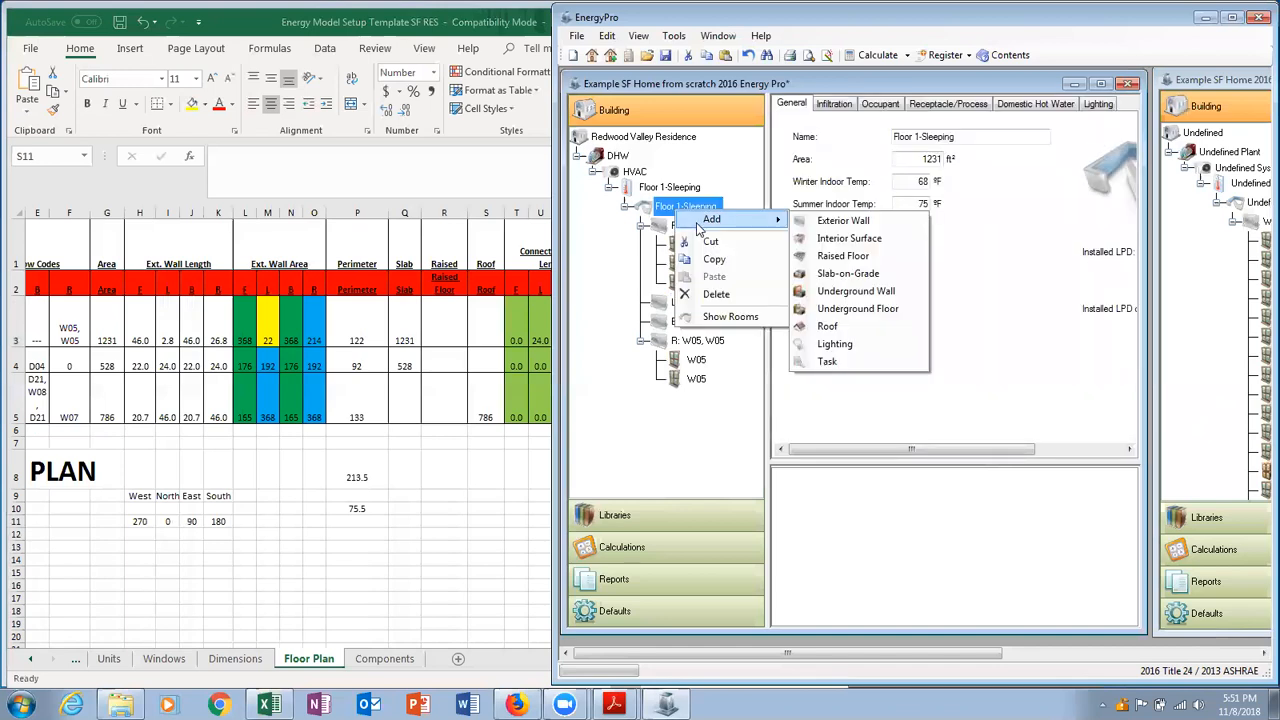
click(848, 238)
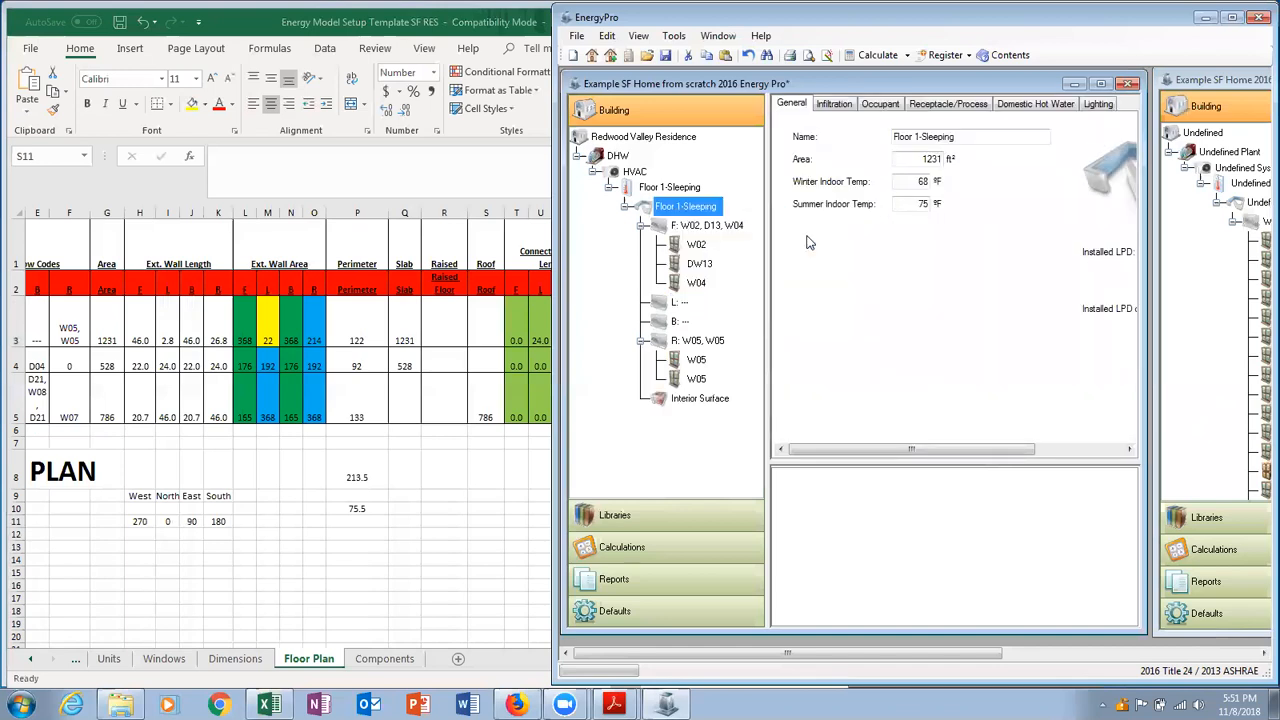
click(705, 398)
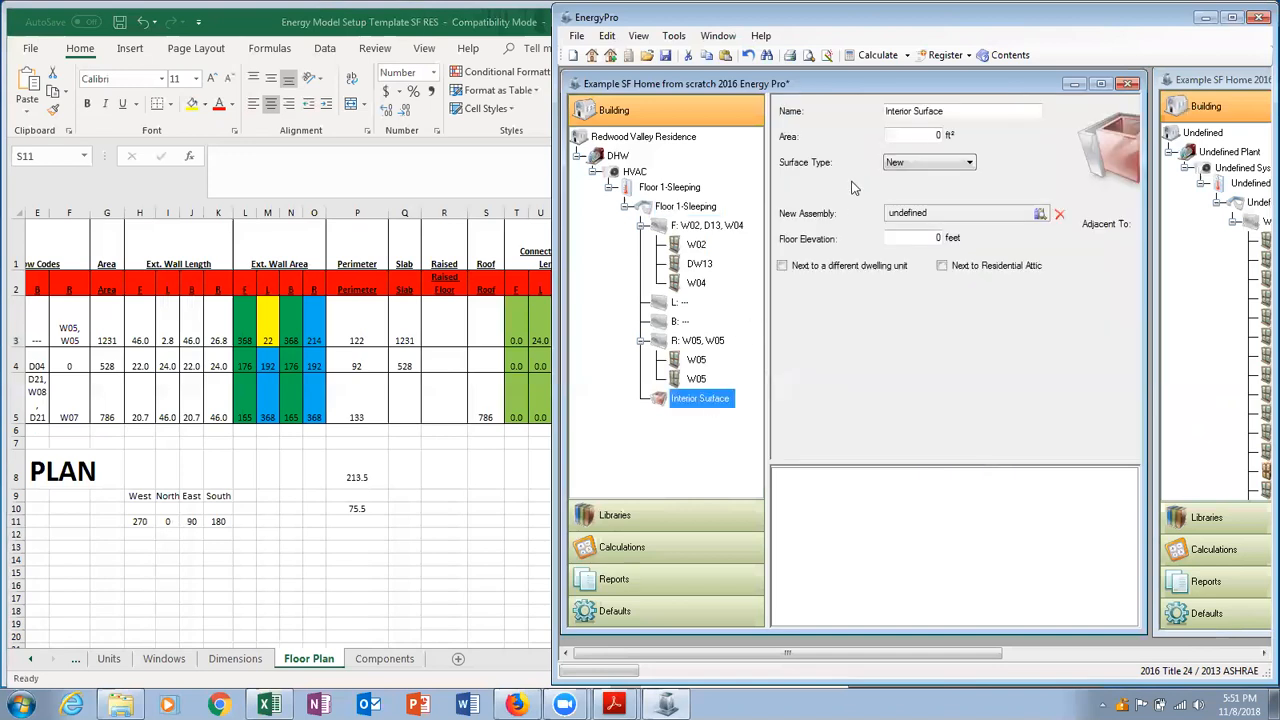
click(949, 117)
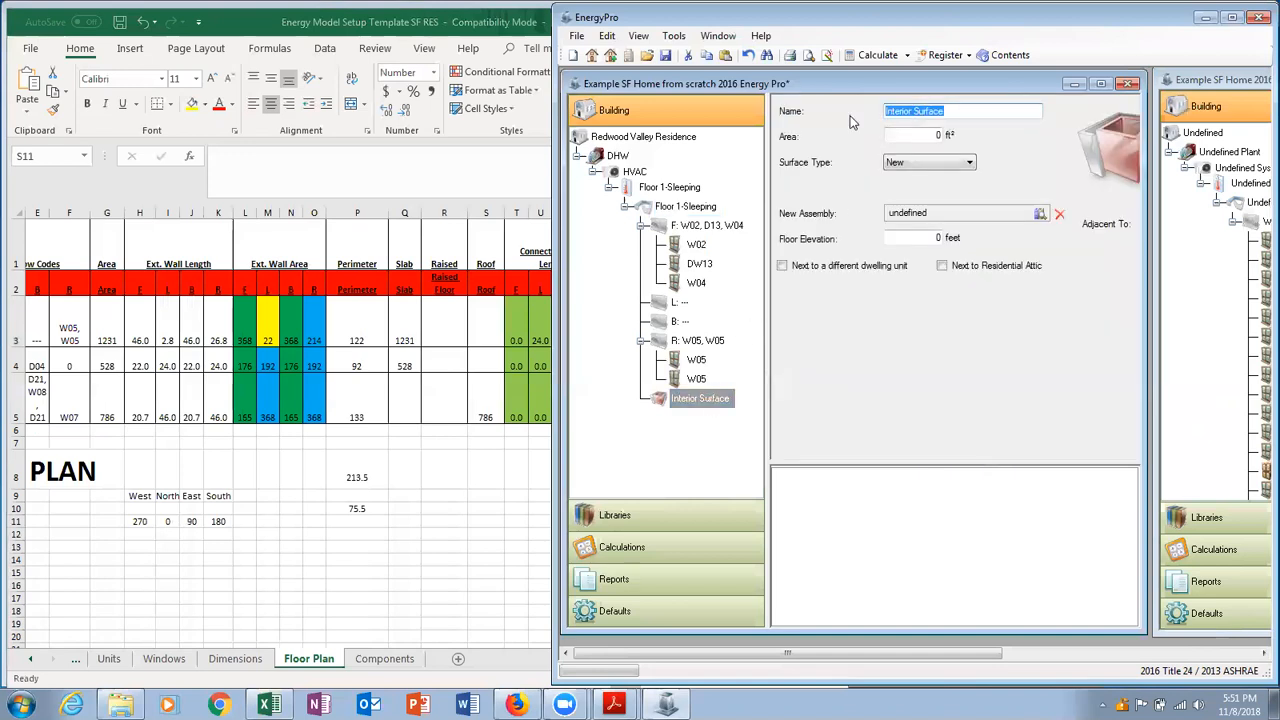
text(L int.)
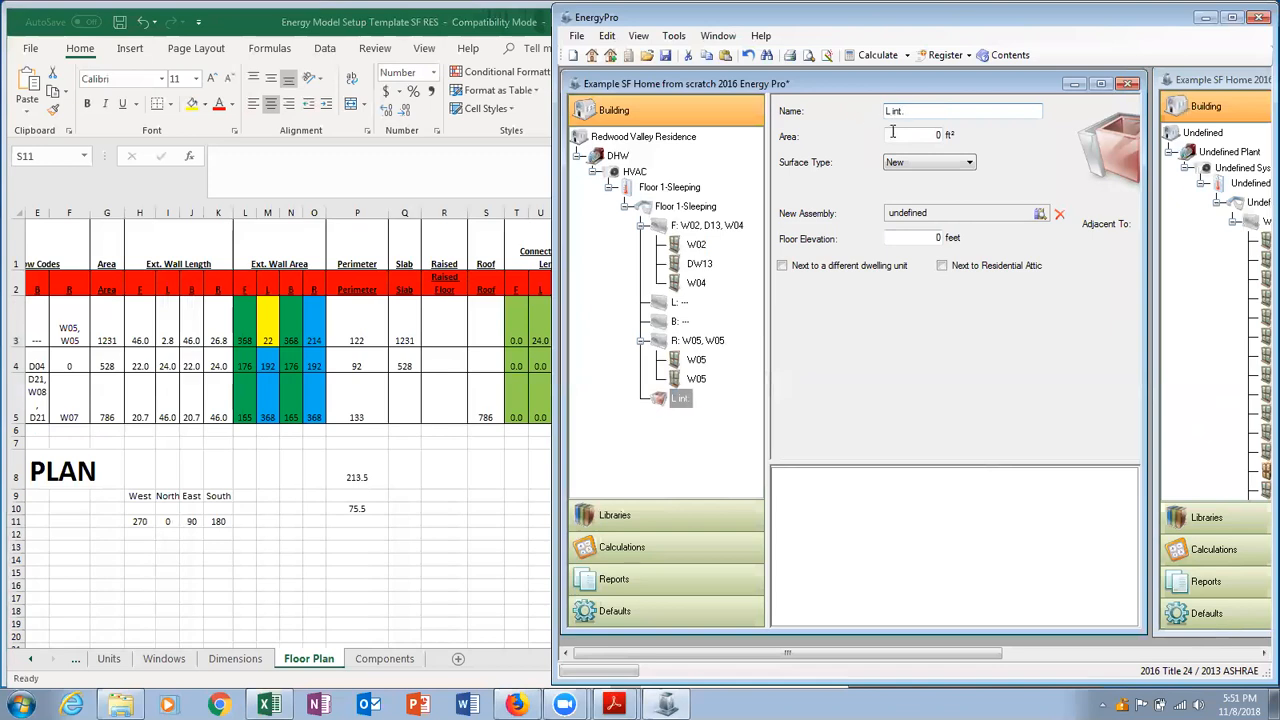
Look up the left connecting wall area in the Excel Floor Plan sheet and set the "L int." surface's area to 192 ft².
click(463, 301)
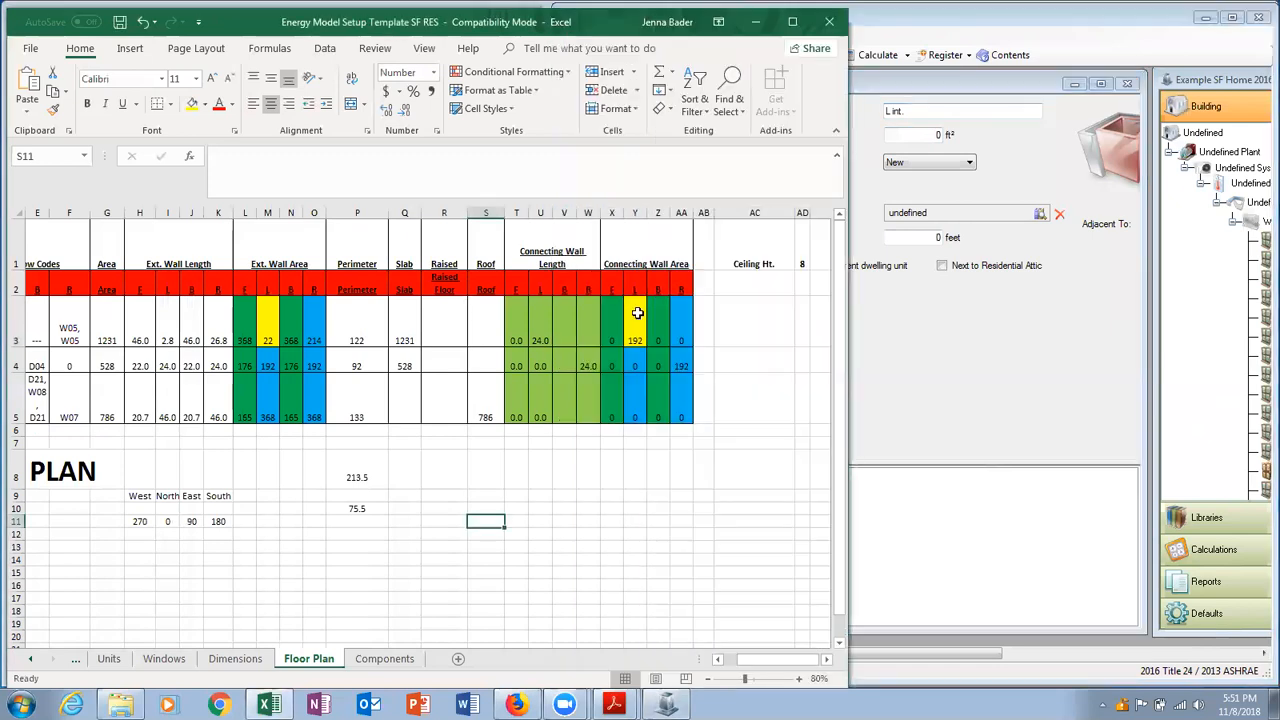
click(636, 313)
click(772, 332)
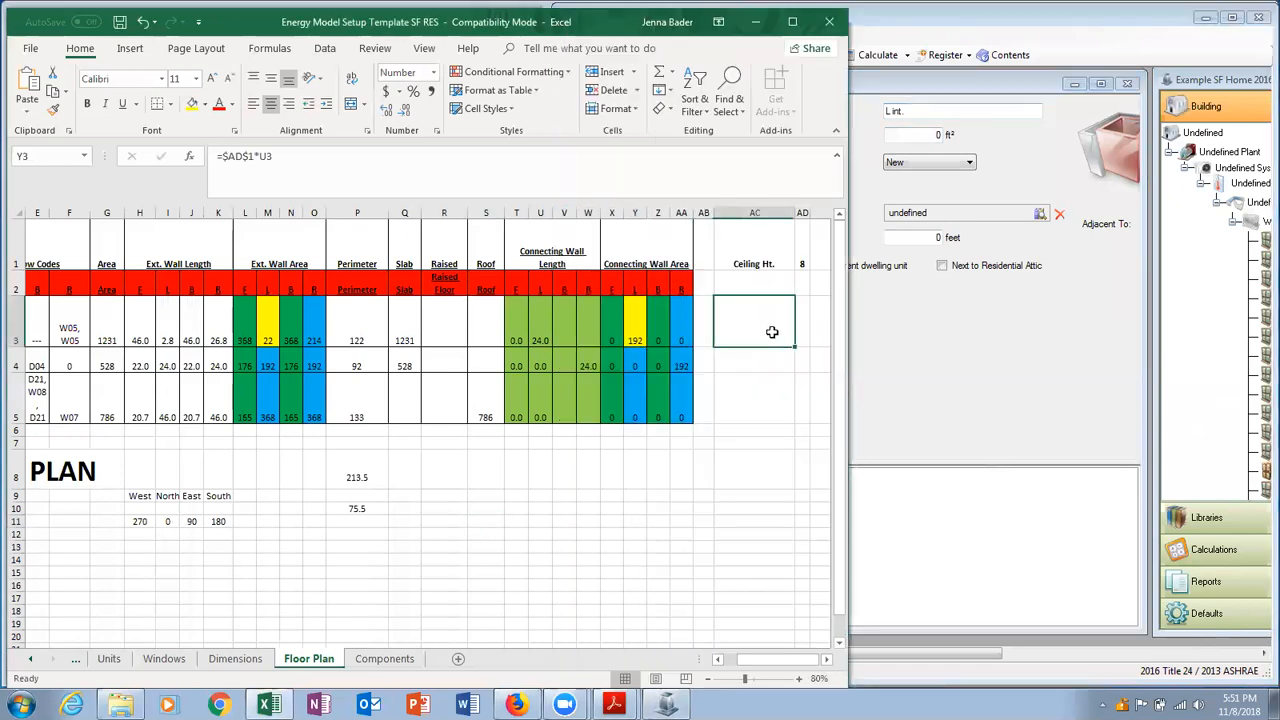
click(957, 314)
text(1)
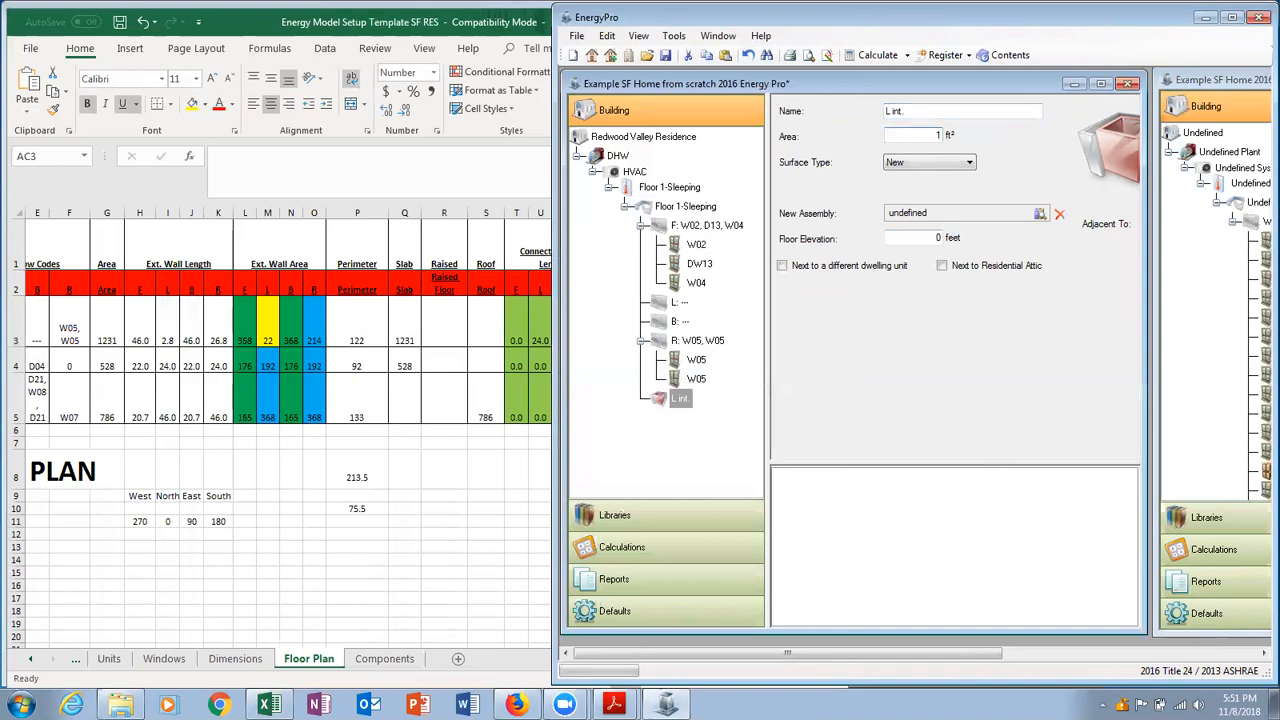
text(92)
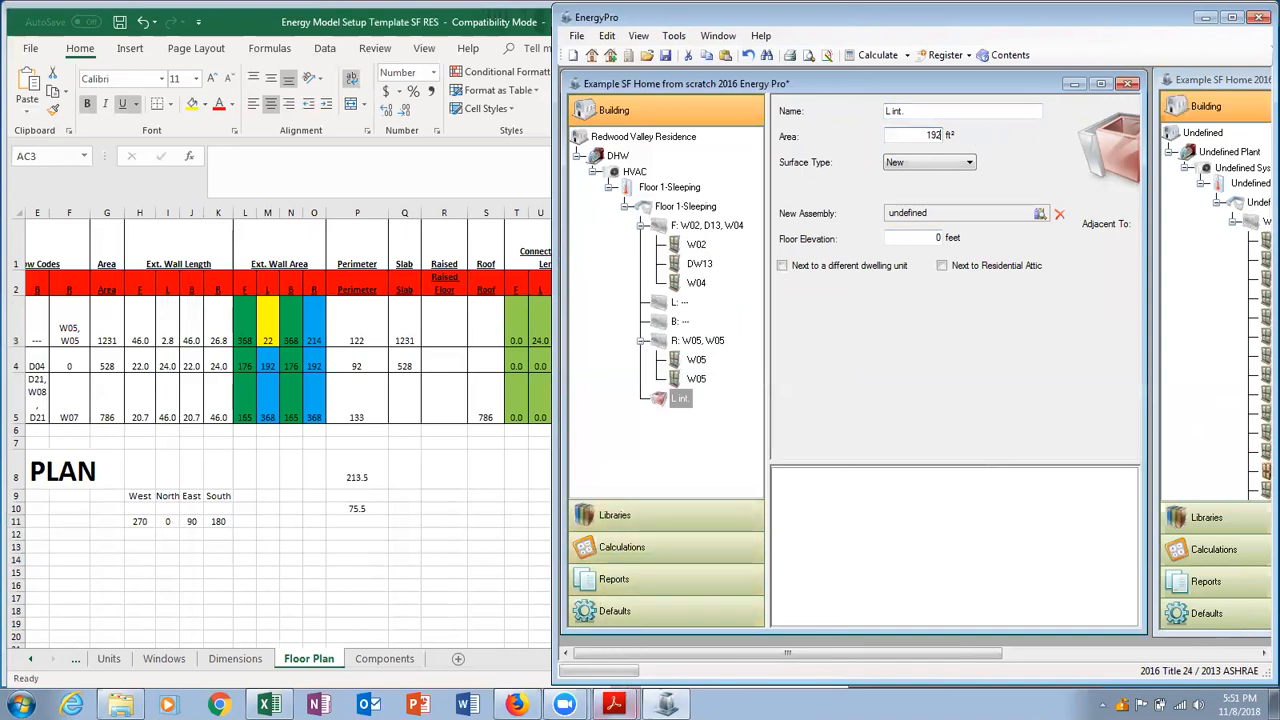
mouse_move(614, 704)
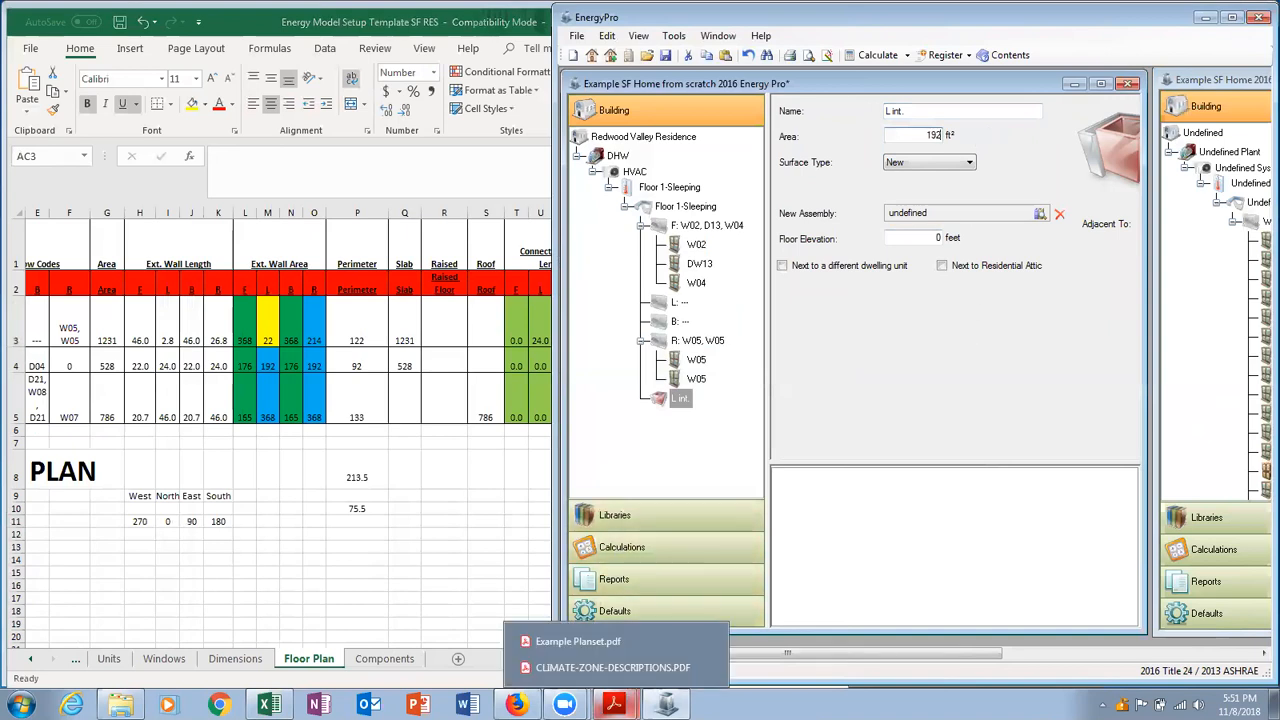
Check the wall beside the garage on page 4 of Example Planset.pdf and rename the EnergyPro interior surface "L int. to GARAGE".
click(577, 641)
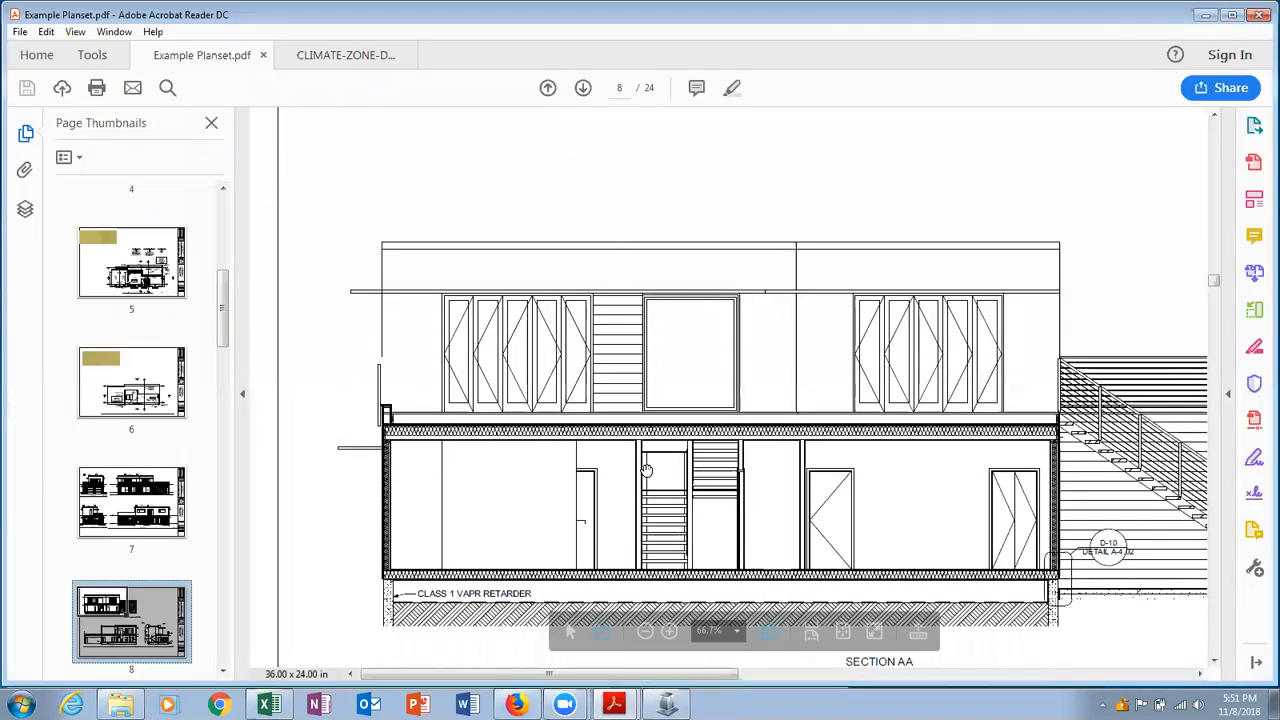
scroll(226, 302, up, 2)
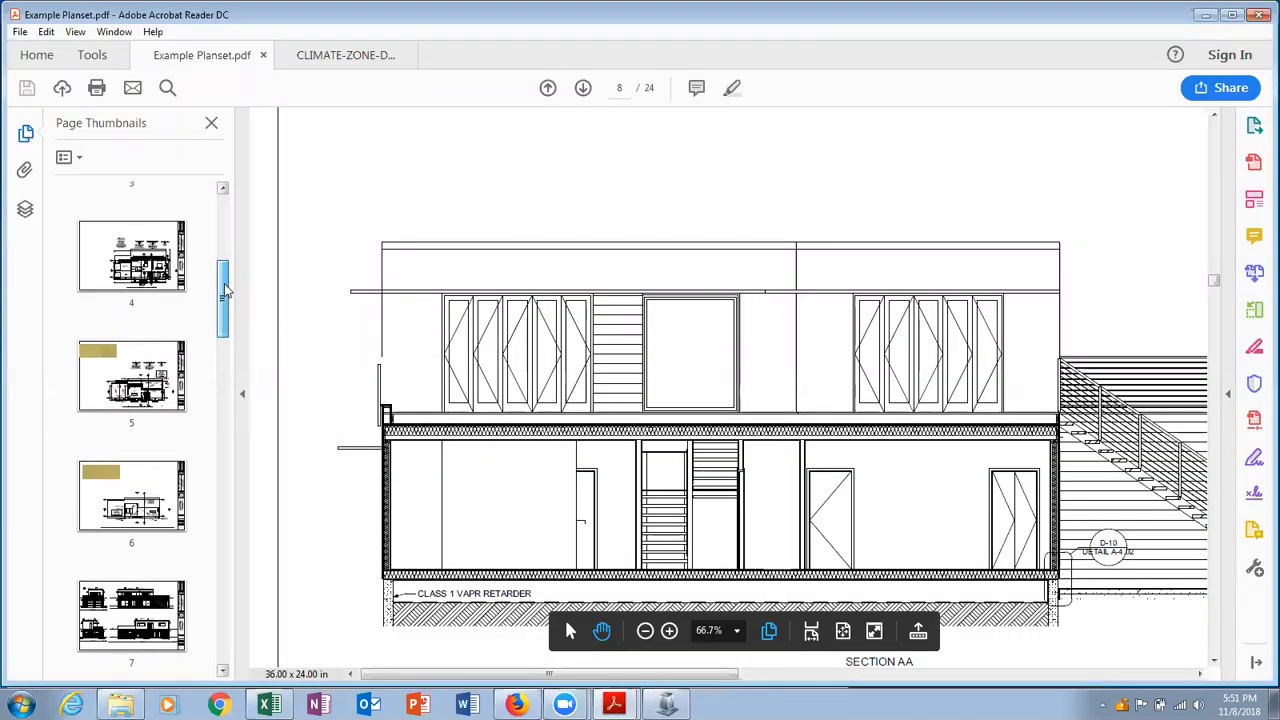
scroll(226, 292, up, 2)
click(118, 382)
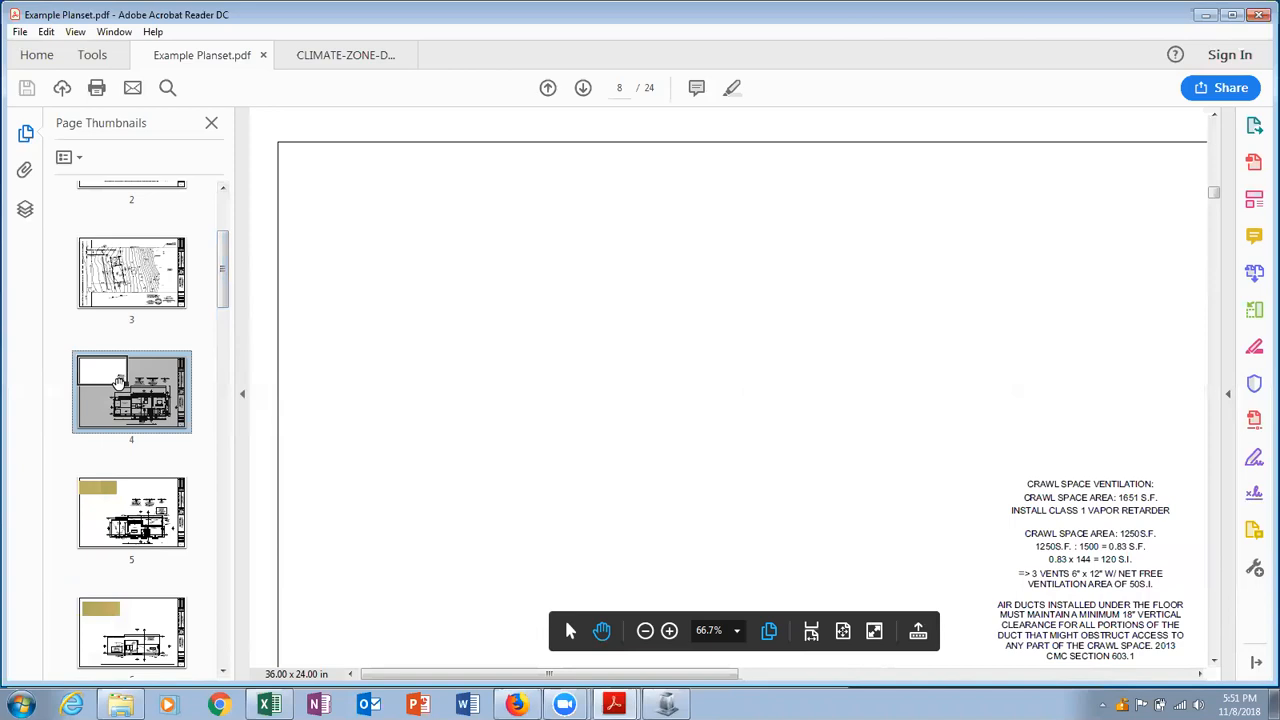
drag(118, 382, 147, 412)
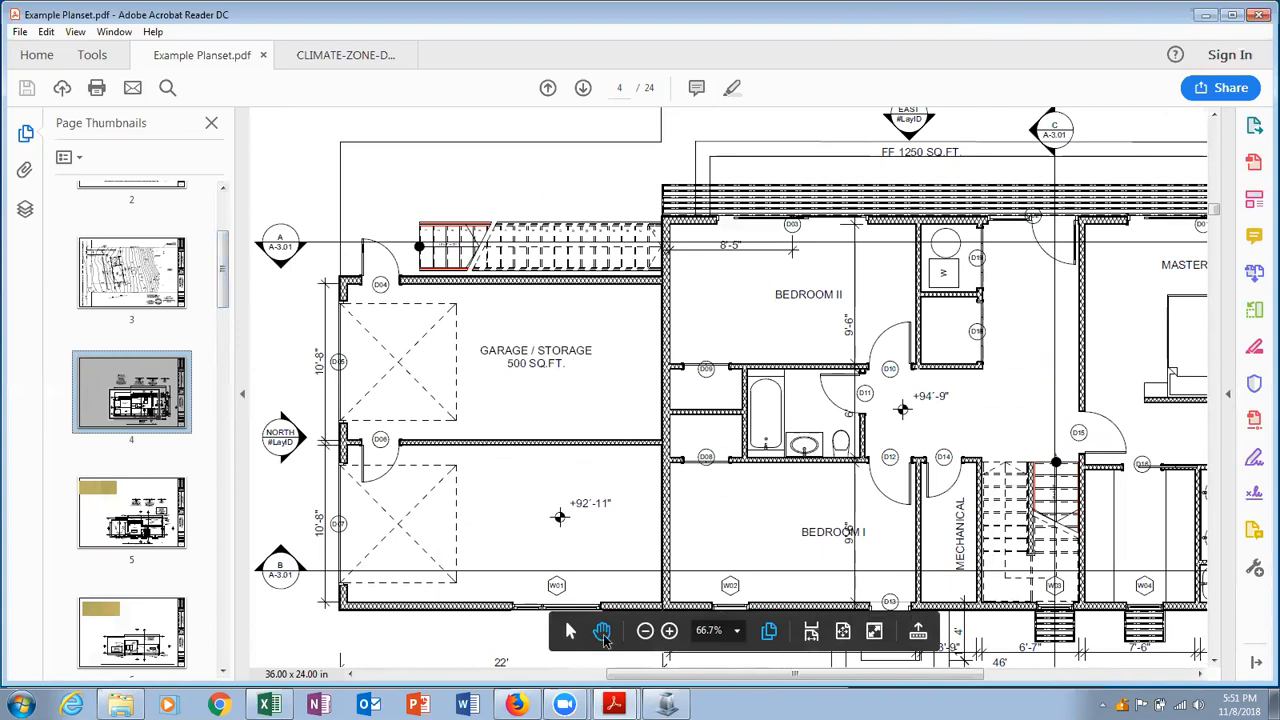
click(664, 704)
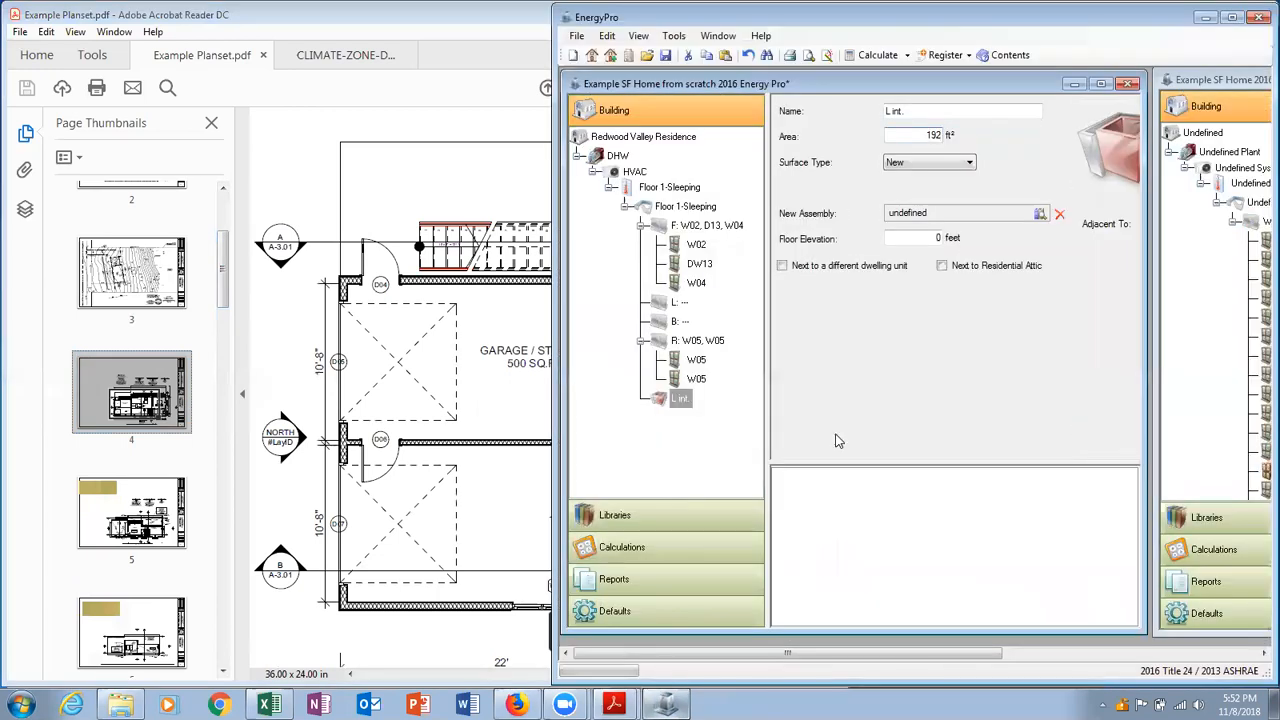
click(927, 113)
text(to GARAGE)
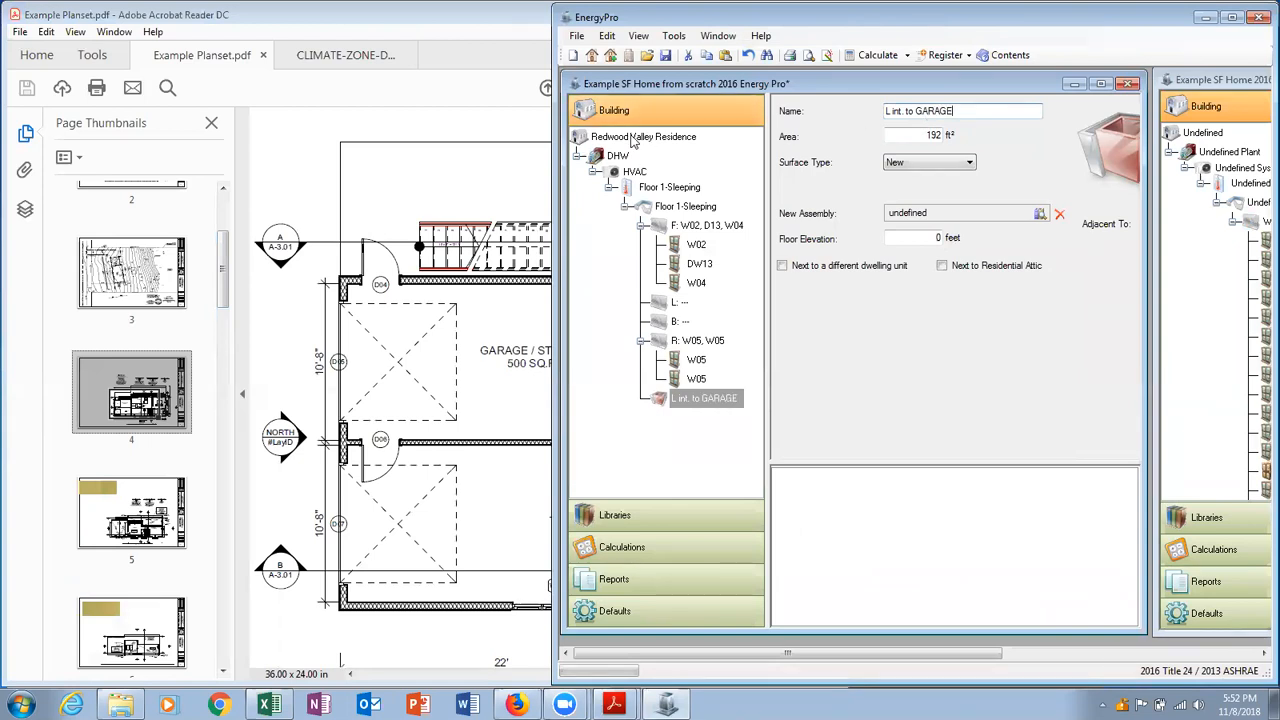
Assign the 2x6@16" o.c. R-19 assembly to the "L int. to GARAGE" surface and set its floor elevation to 0.7 feet.
drag(553, 158, 461, 158)
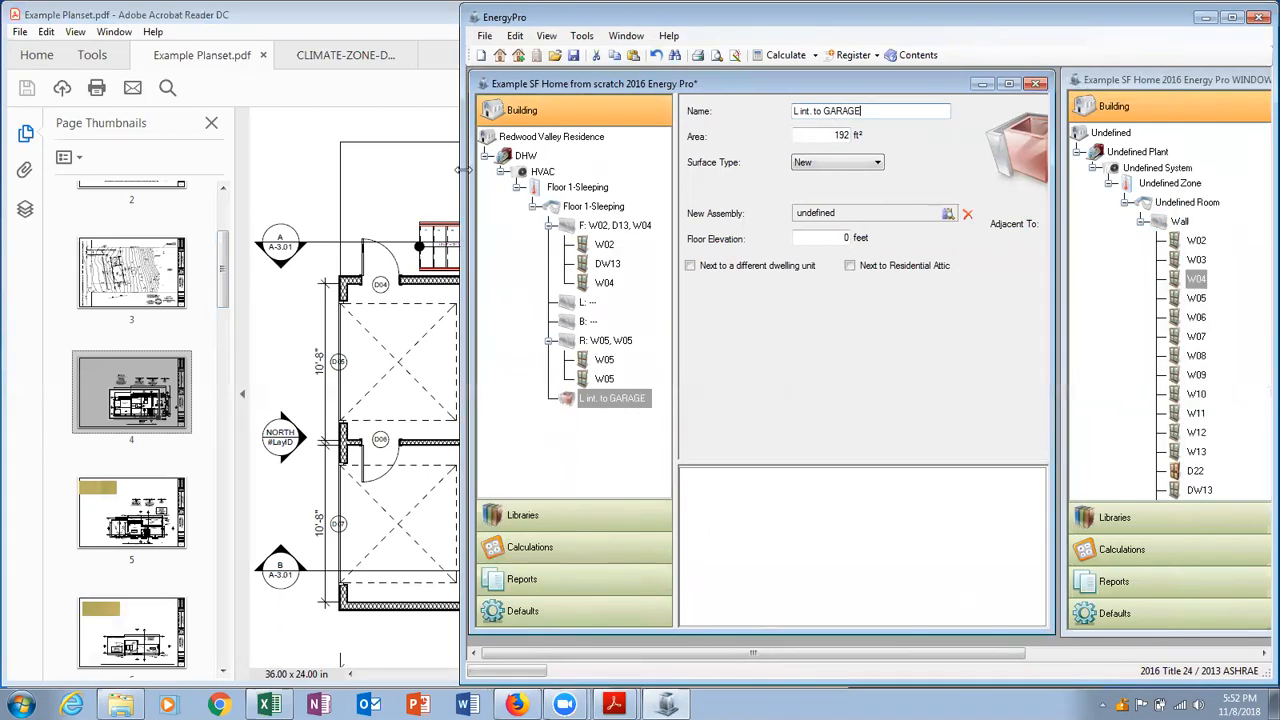
click(947, 213)
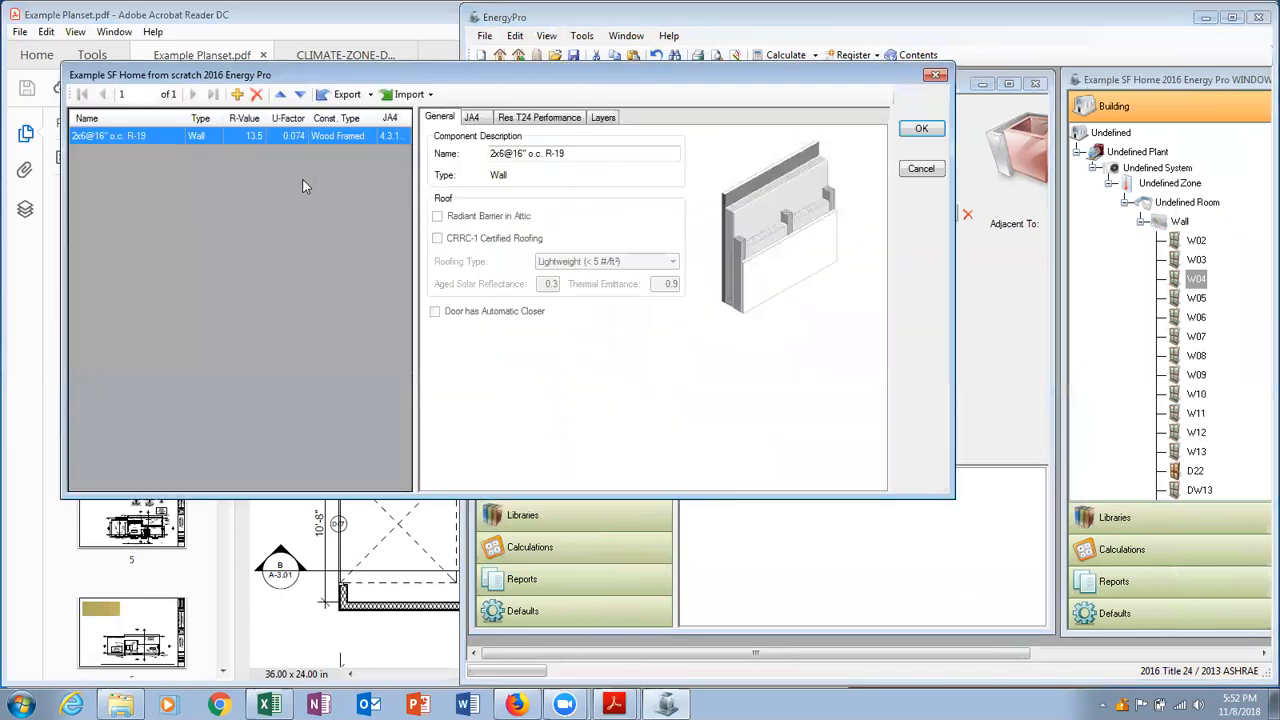
click(922, 130)
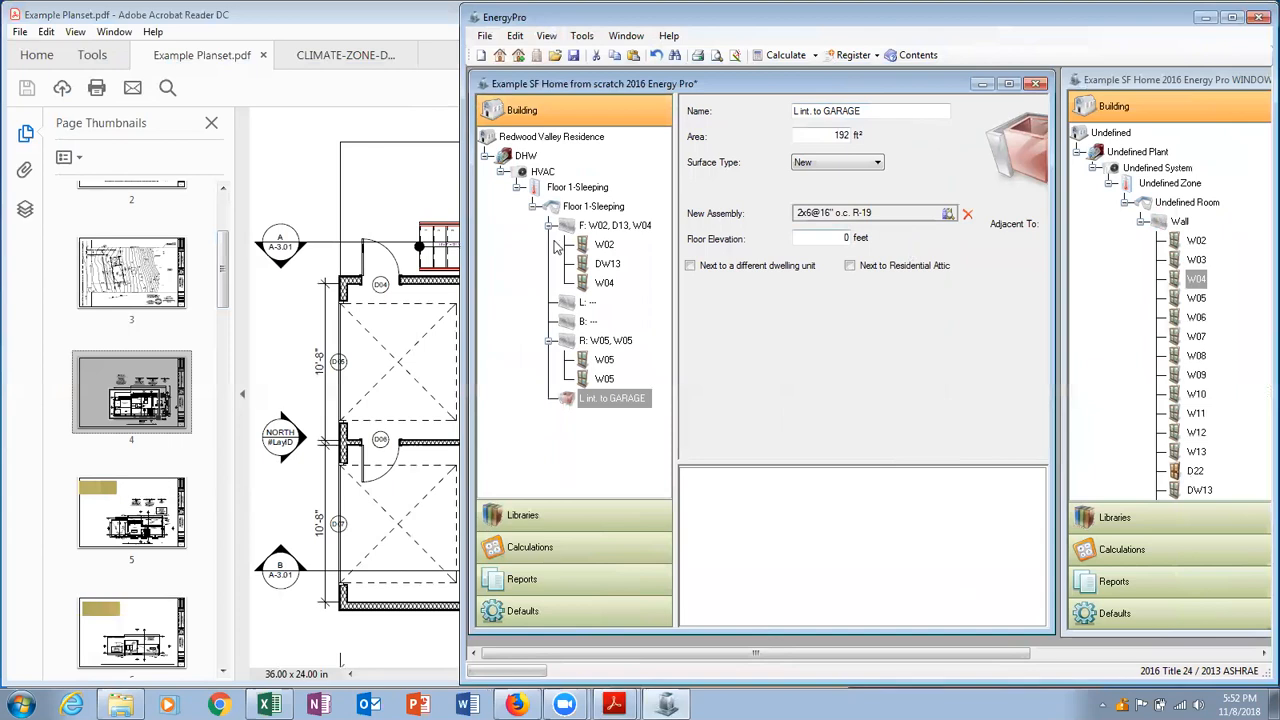
drag(462, 245, 308, 245)
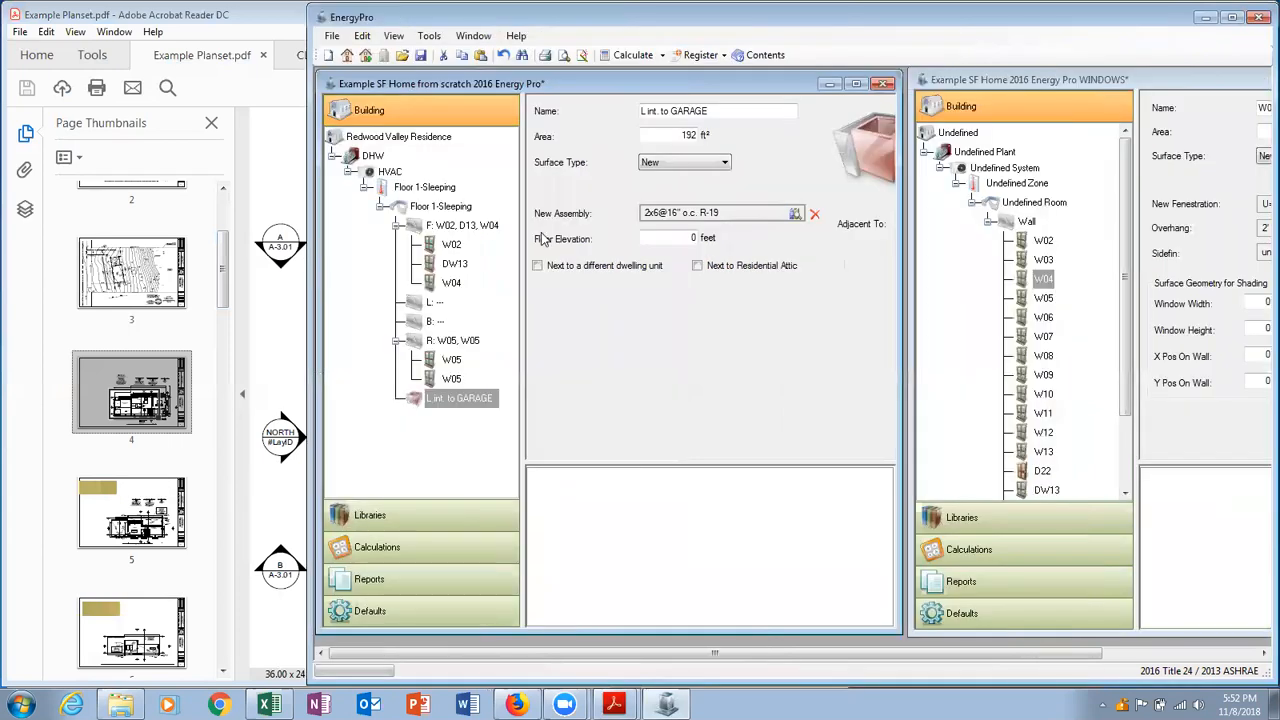
click(693, 237)
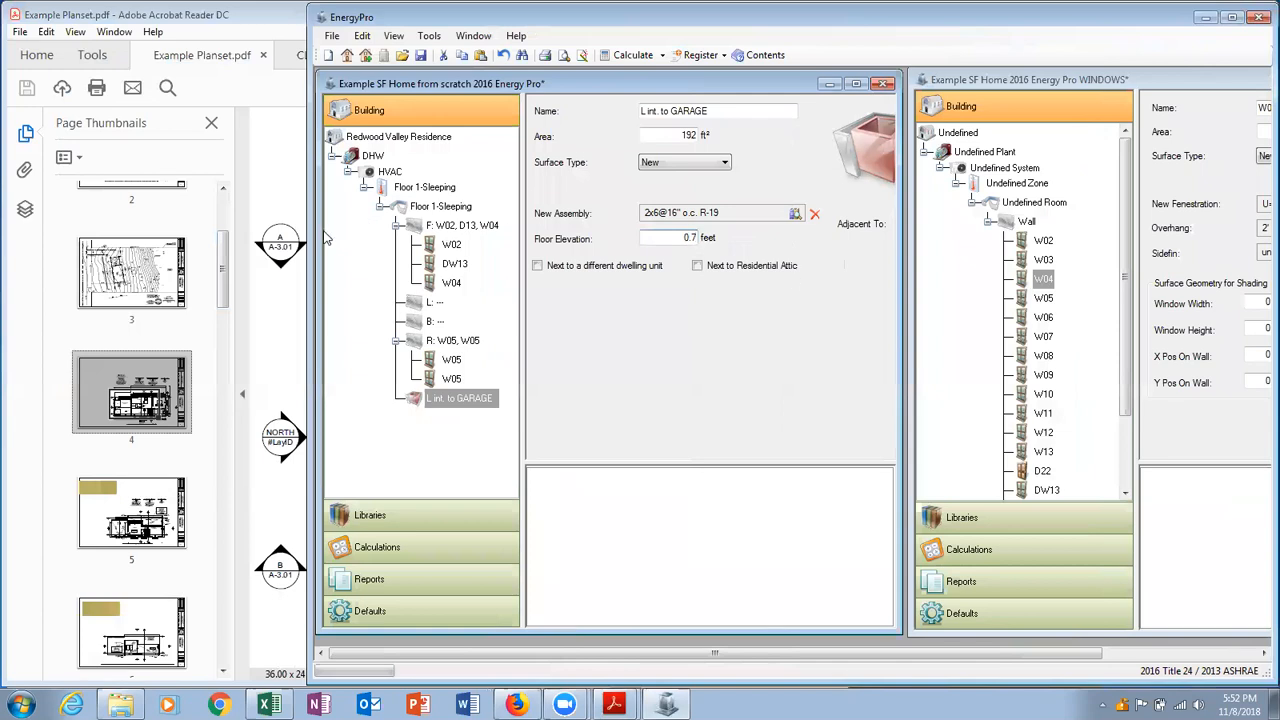
Widen the project window and show the spaces available as adjacent to the "L int. to GARAGE" surface.
drag(312, 237, 176, 252)
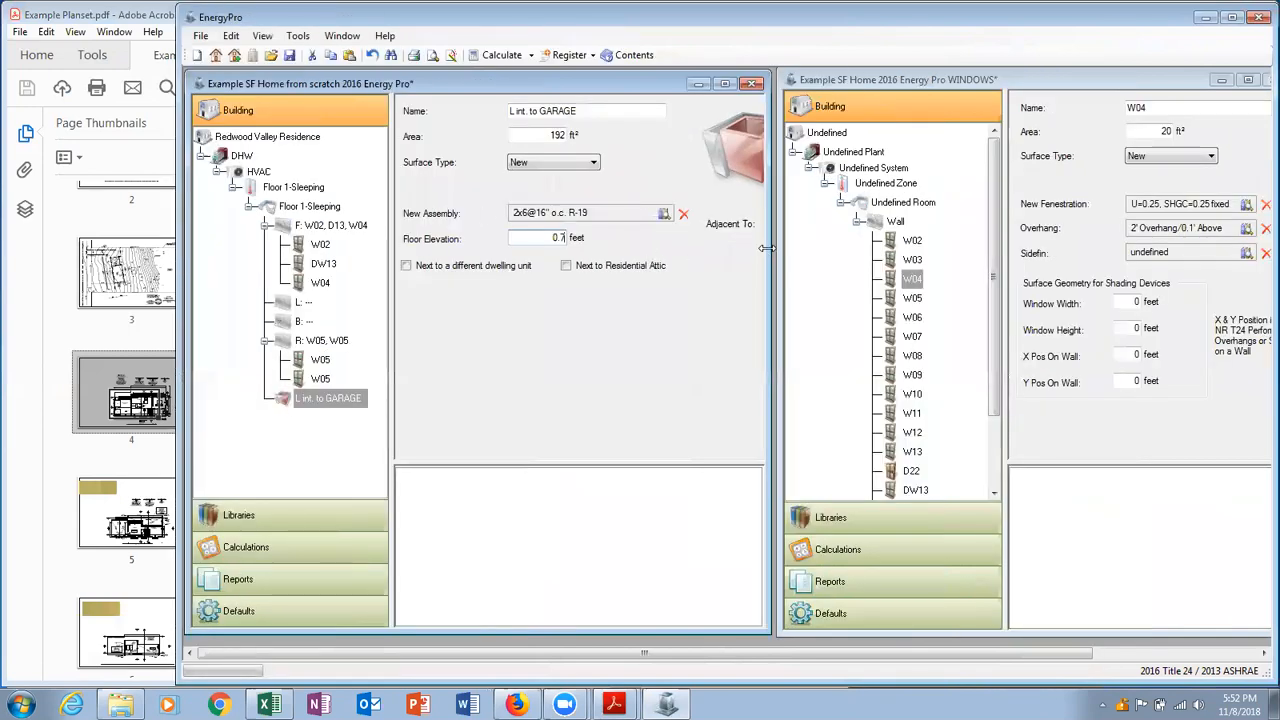
drag(766, 248, 902, 243)
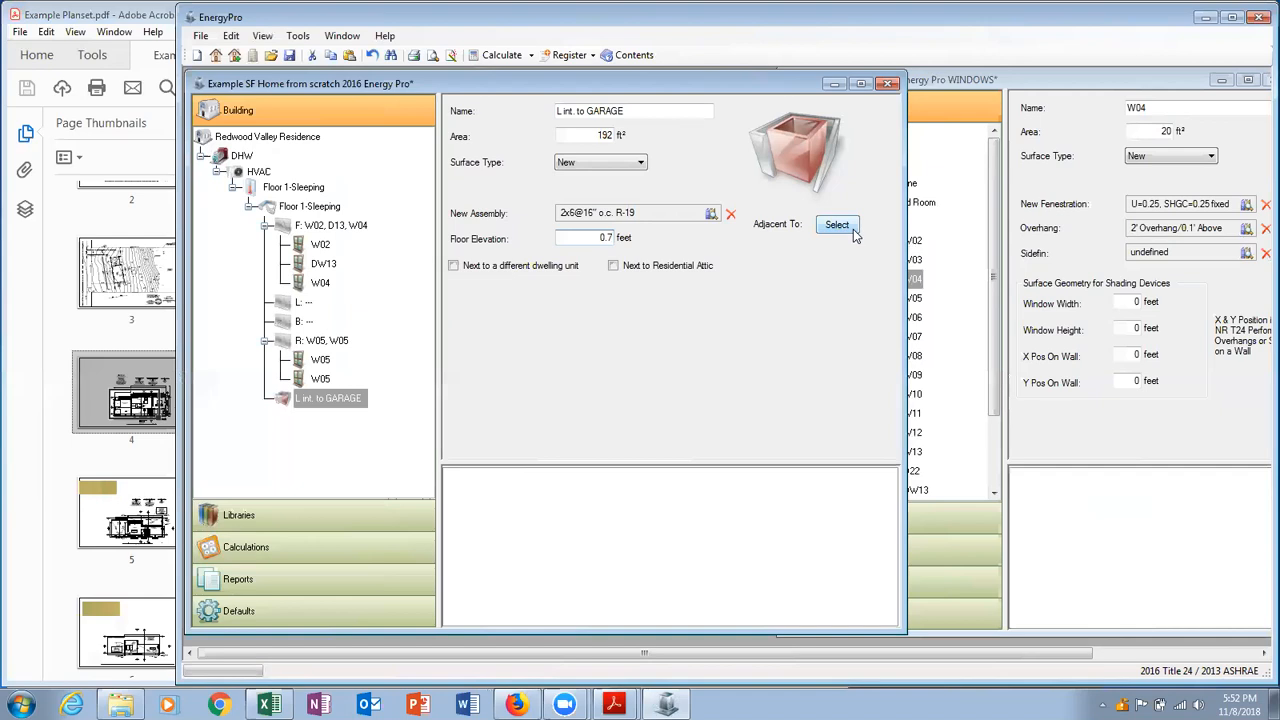
click(837, 225)
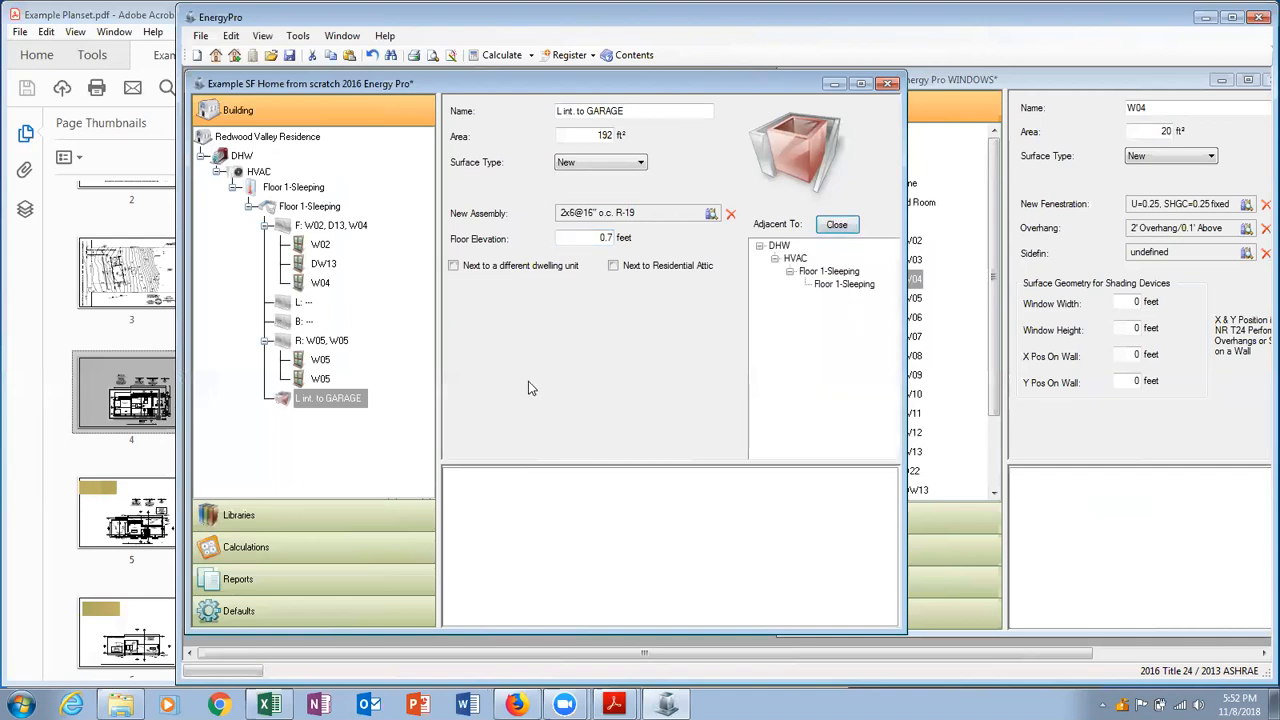
Review the surface types available for the Floor 1-Sleeping room, and examine the page 4 floor plan and page 7 east elevation in Example Planset.pdf.
click(327, 210)
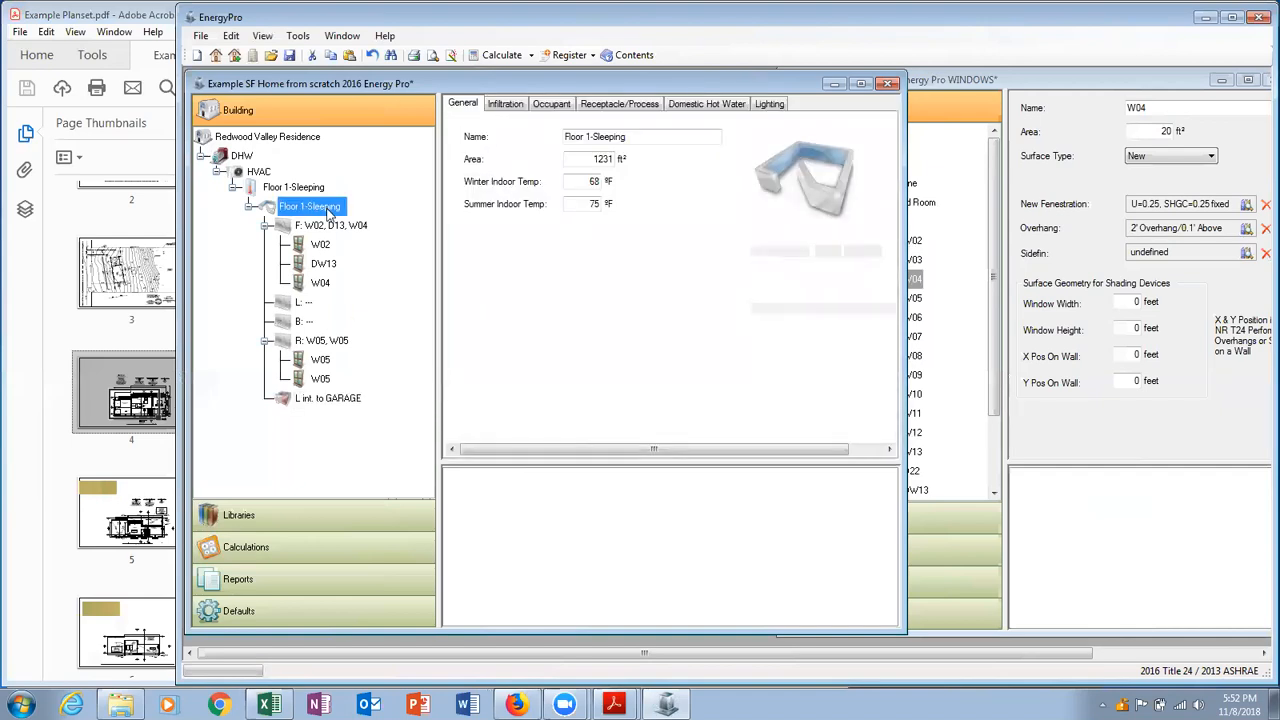
right_click(310, 207)
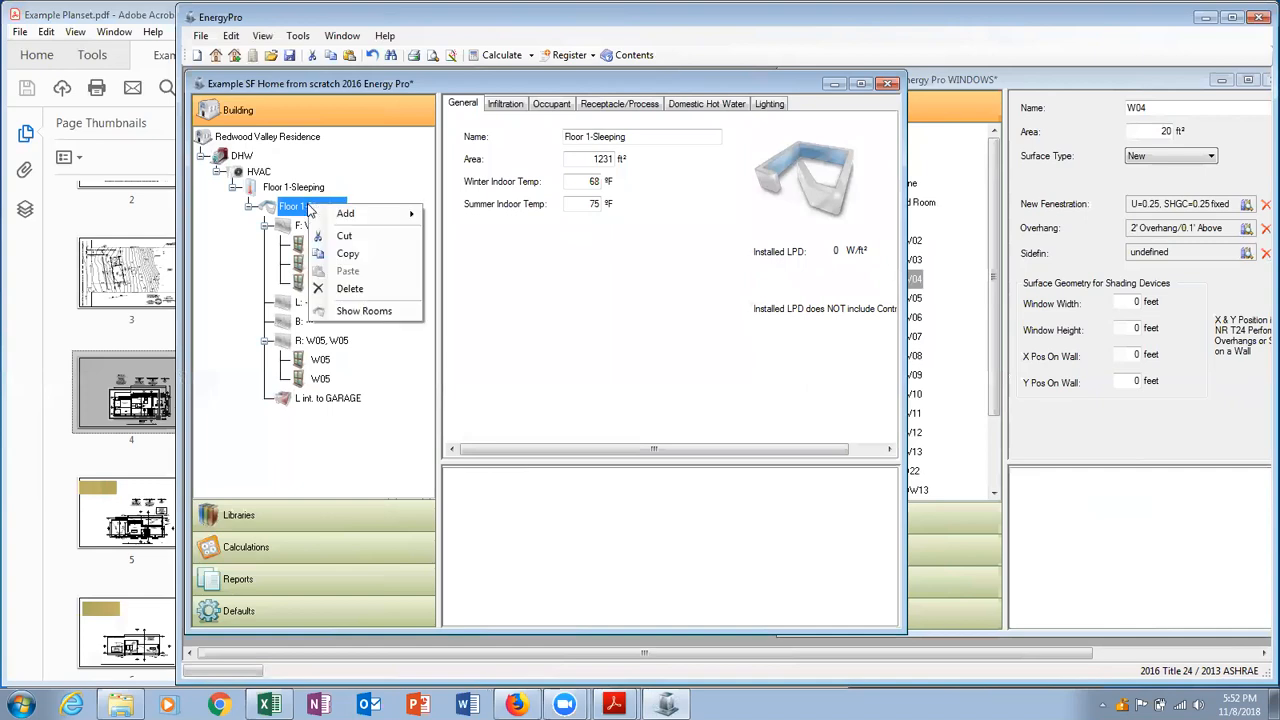
mouse_move(320, 215)
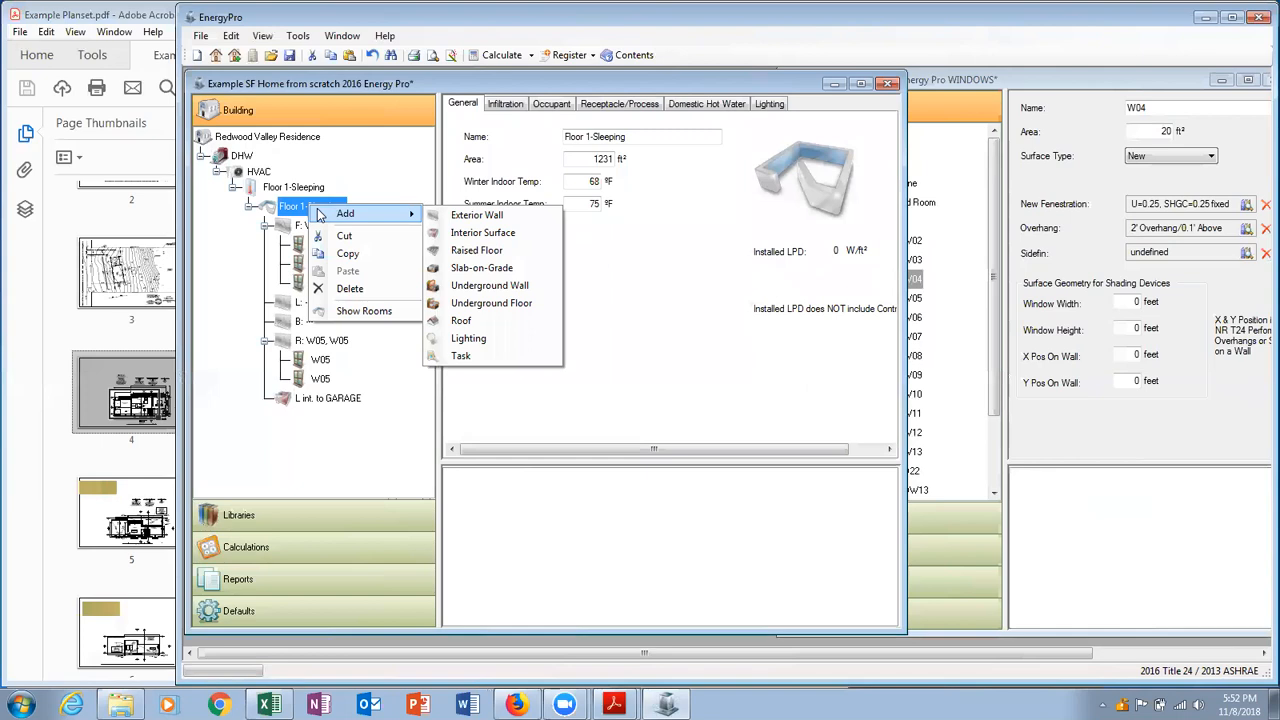
click(614, 704)
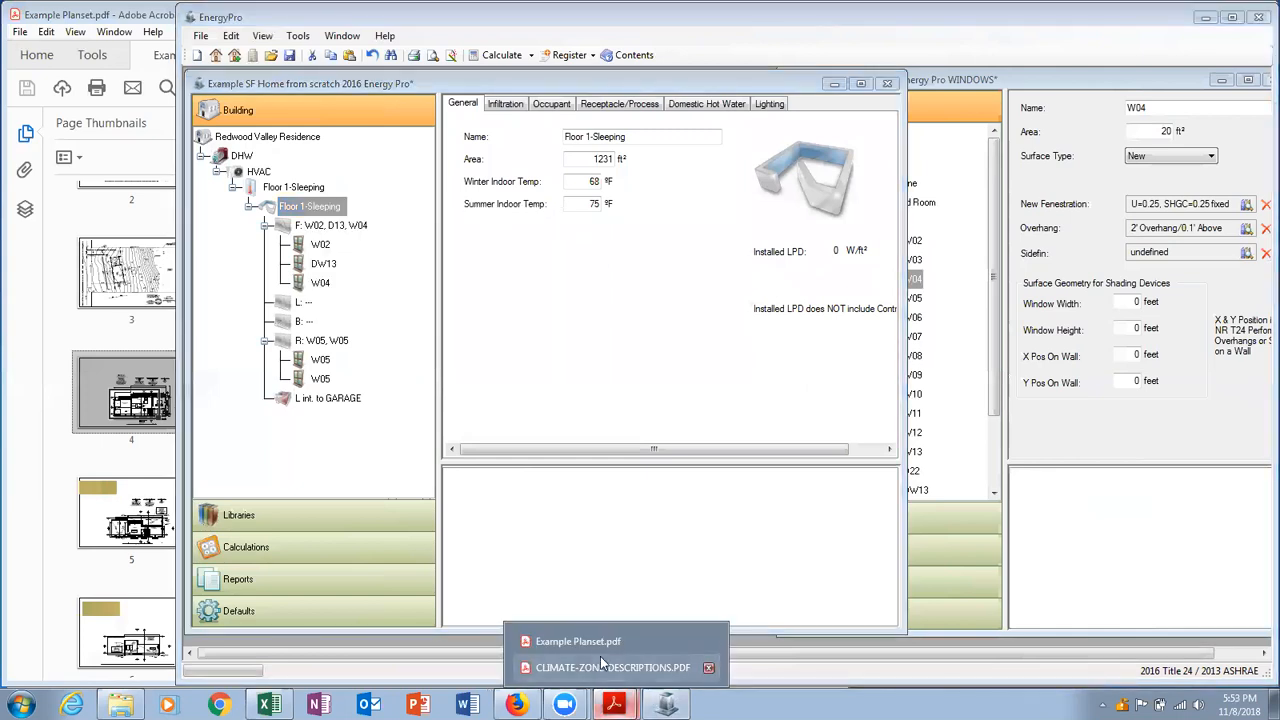
click(578, 641)
drag(727, 440, 582, 426)
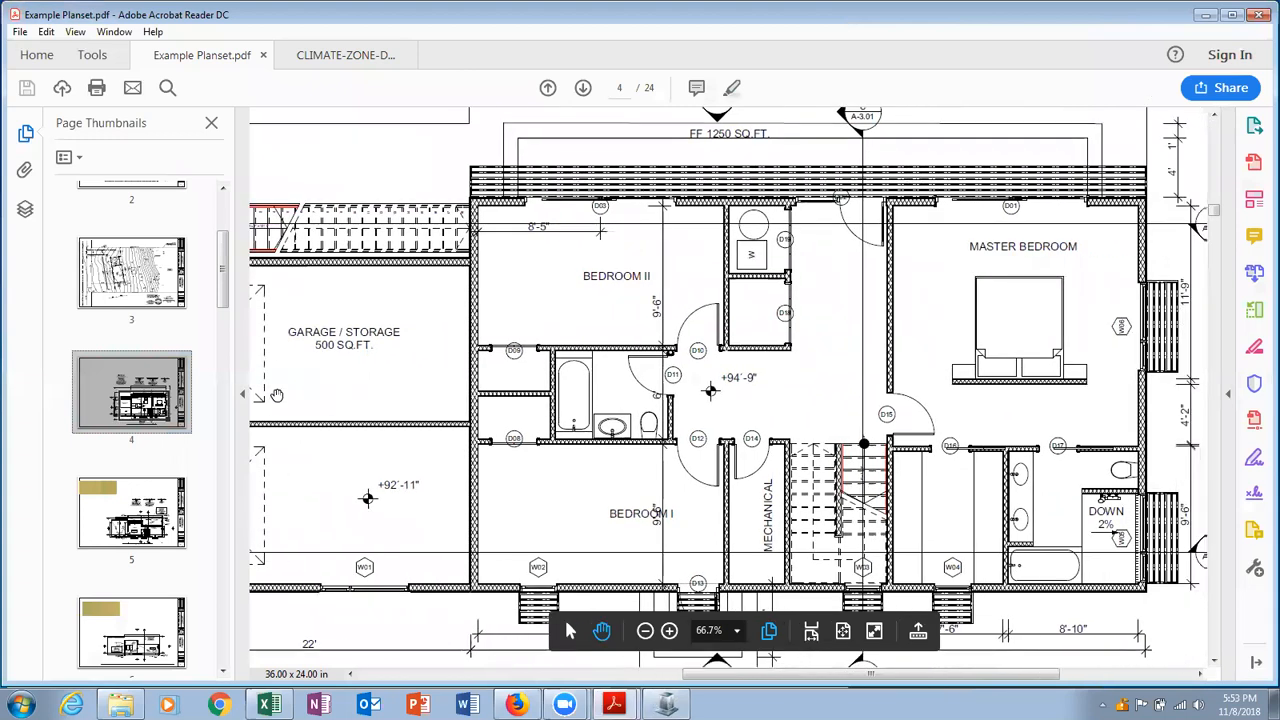
drag(225, 275, 225, 305)
click(175, 540)
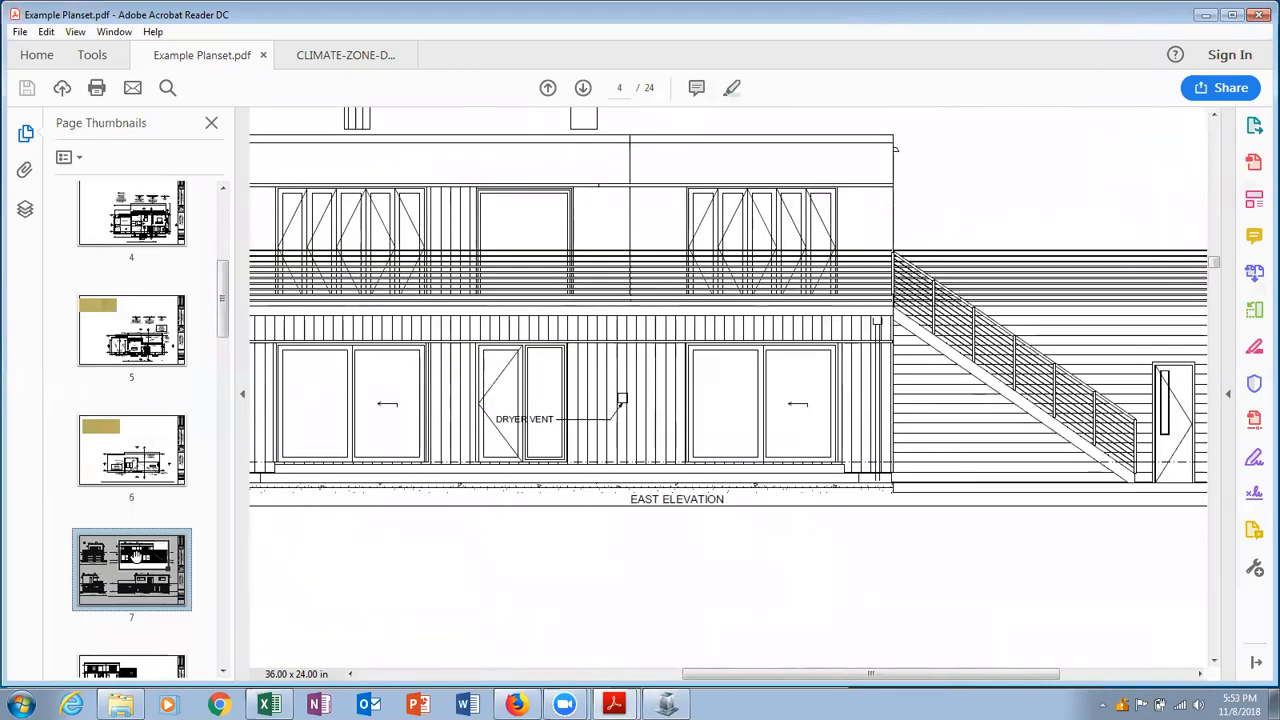
drag(131, 556, 124, 557)
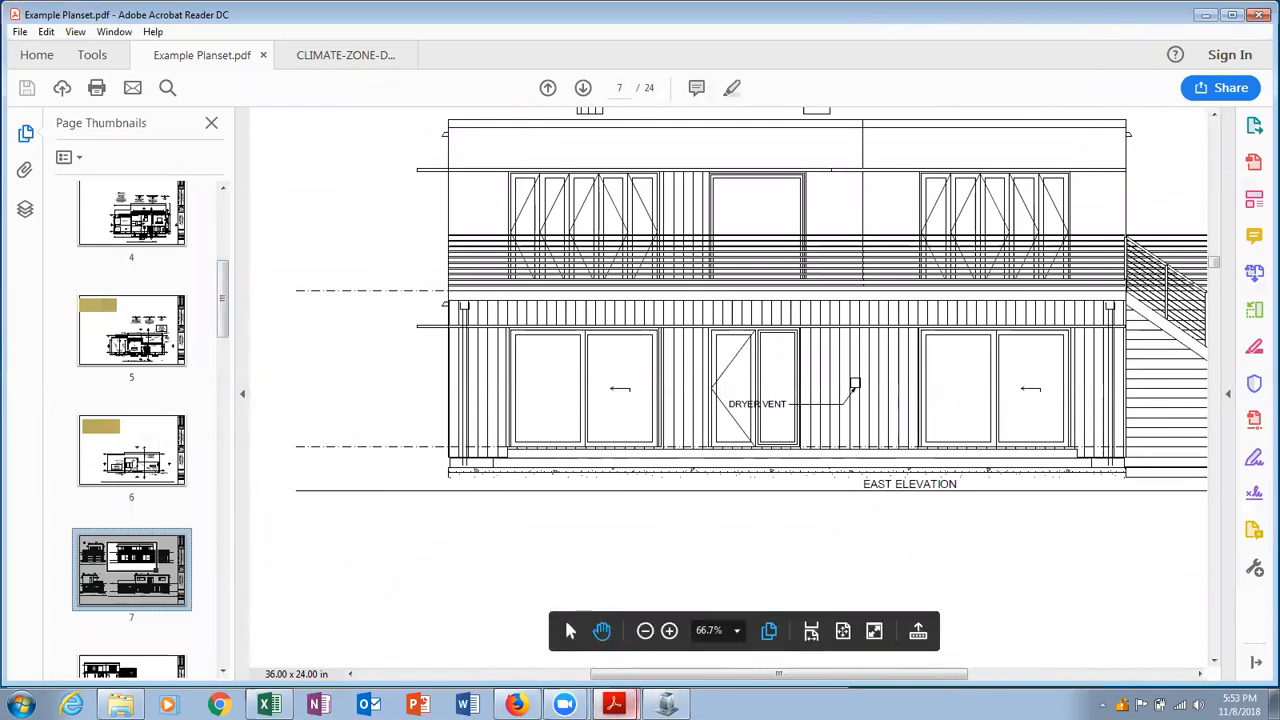
Switch to the Excel template and look up the sleeping floor's slab area in cell Q3 of the Floor Plan sheet.
mouse_move(665, 704)
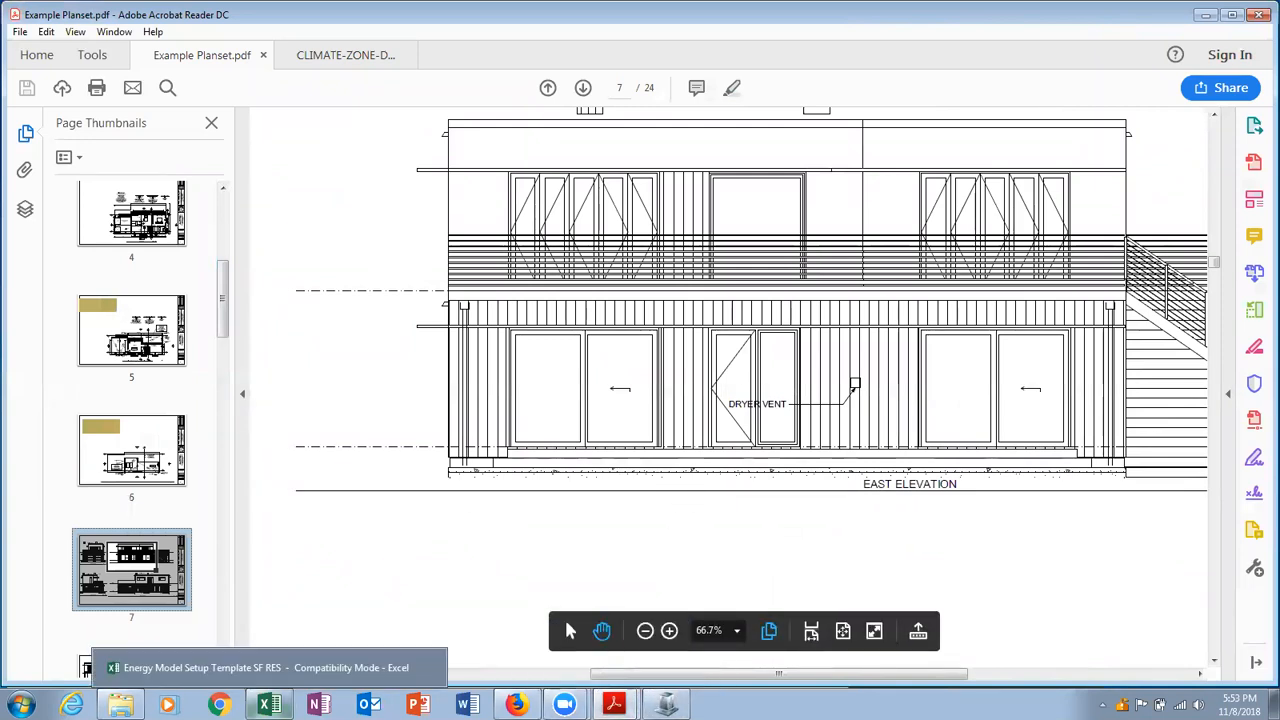
click(455, 672)
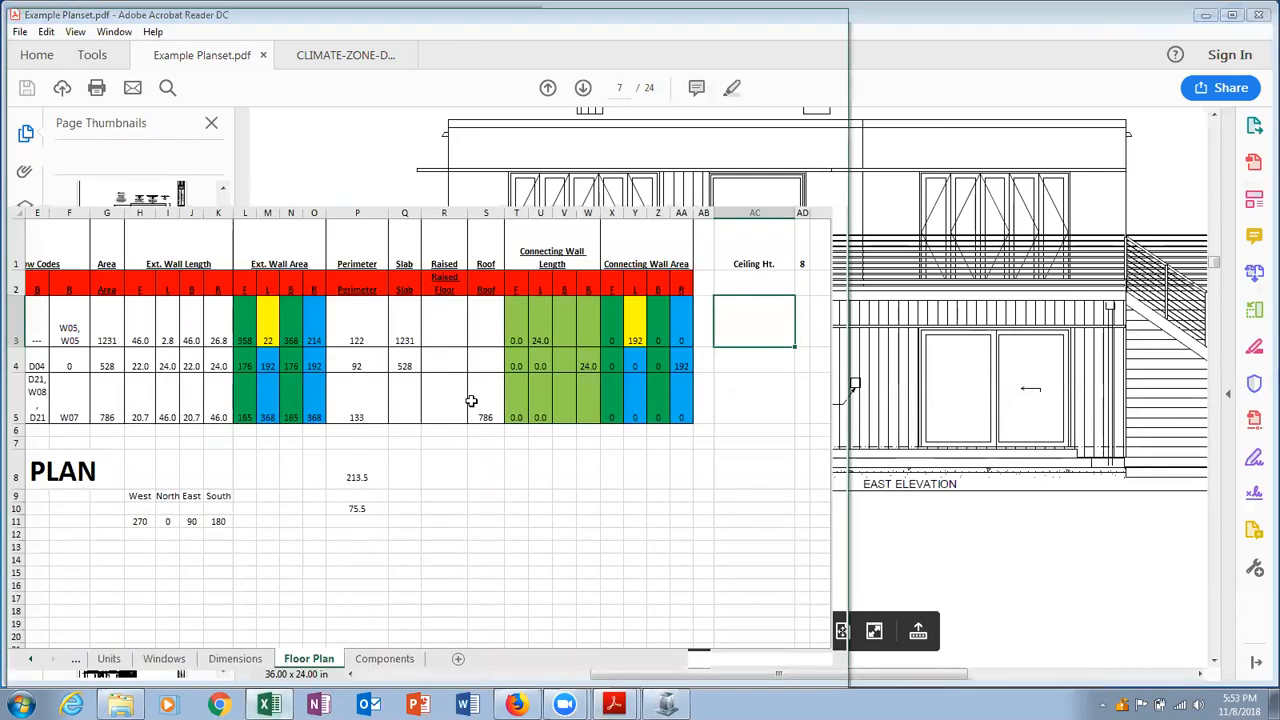
click(409, 329)
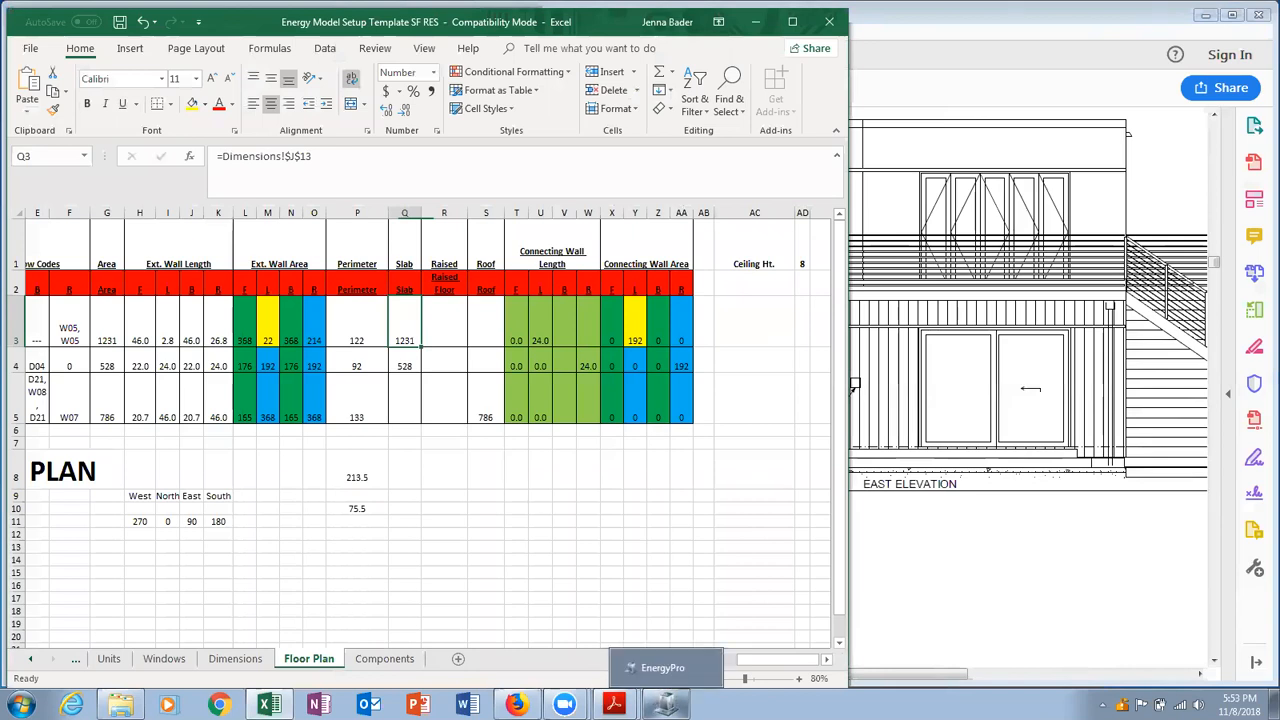
Switch to EnergyPro, add a slab-on-grade surface to the Floor 1-Sleeping room, and set its area to 1231 ft².
click(665, 703)
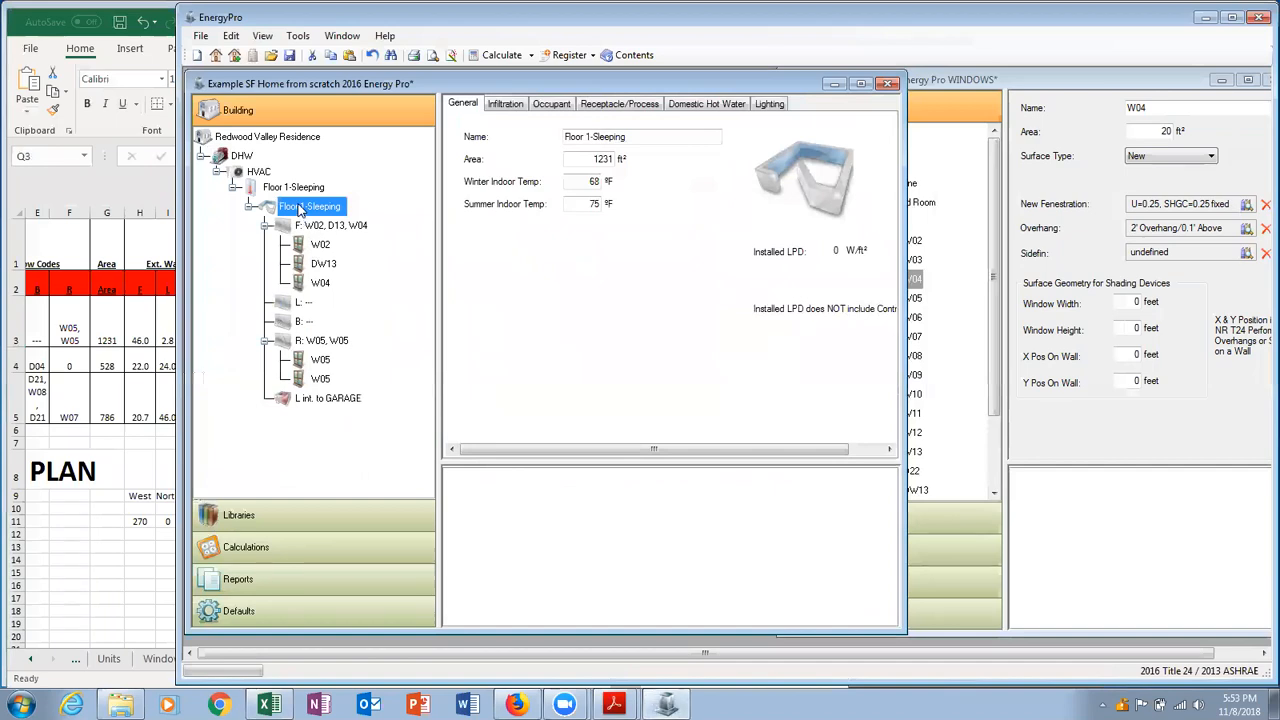
right_click(299, 208)
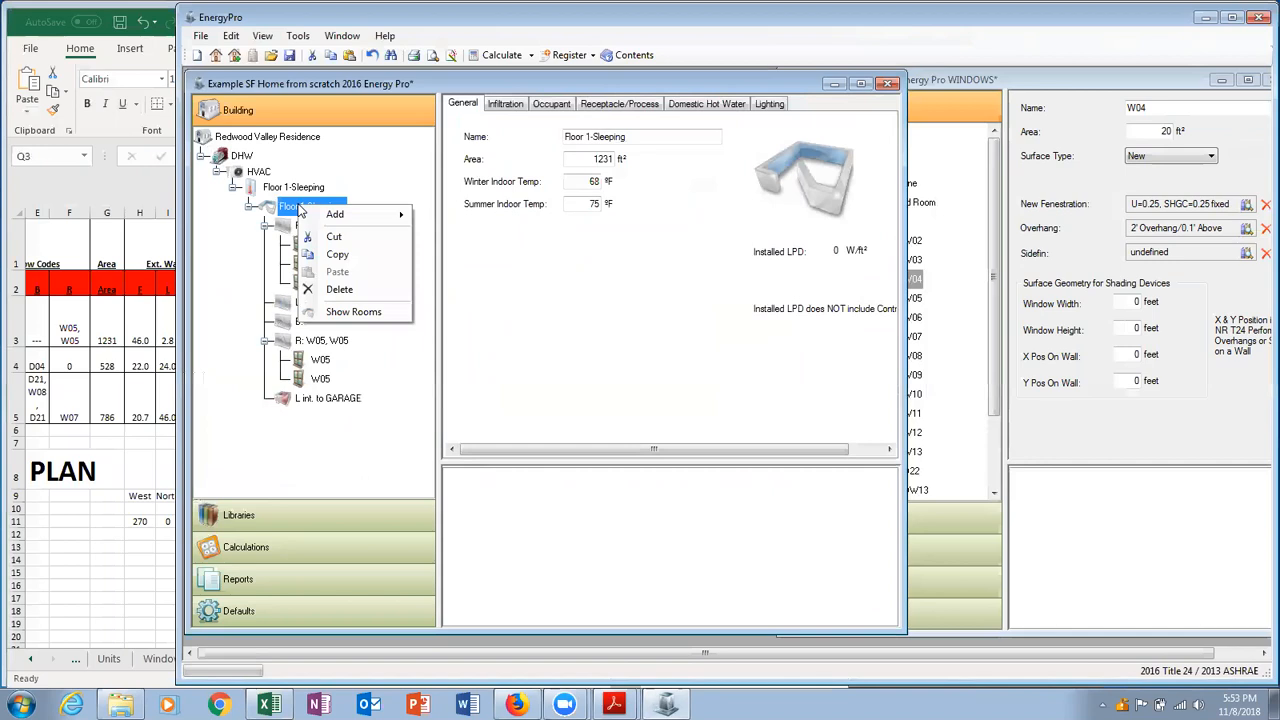
mouse_move(316, 216)
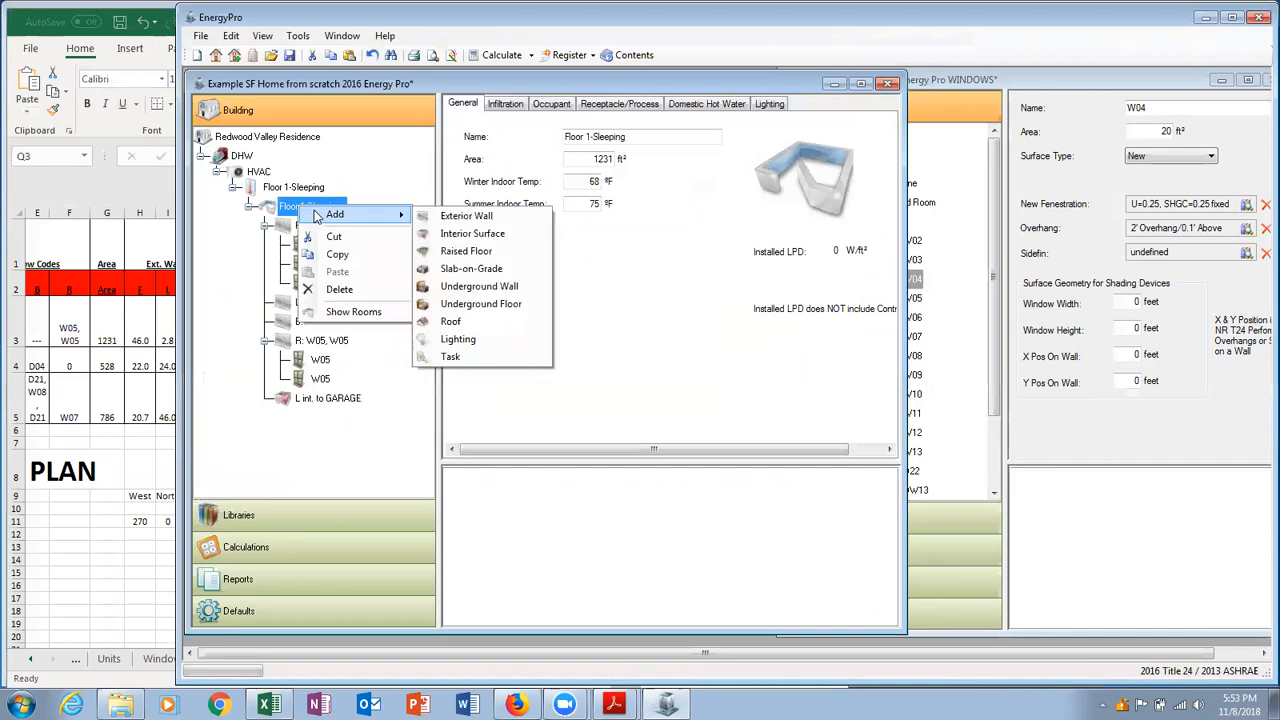
click(468, 269)
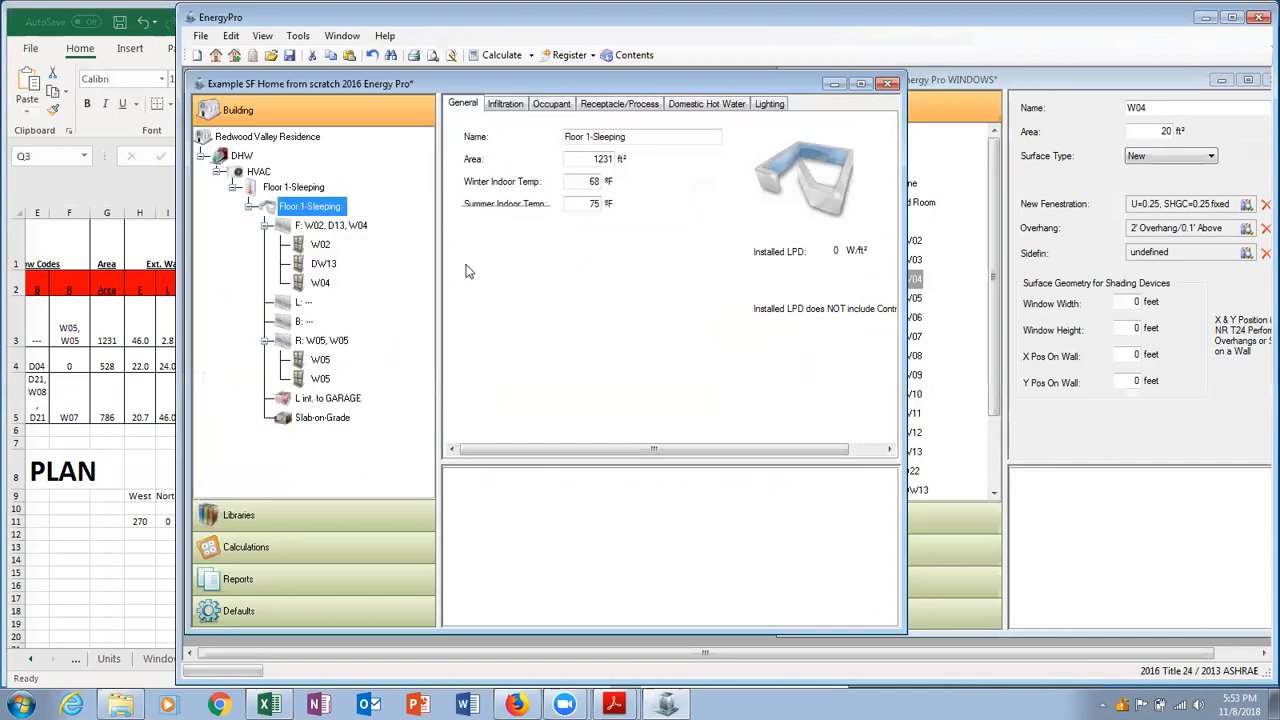
click(342, 418)
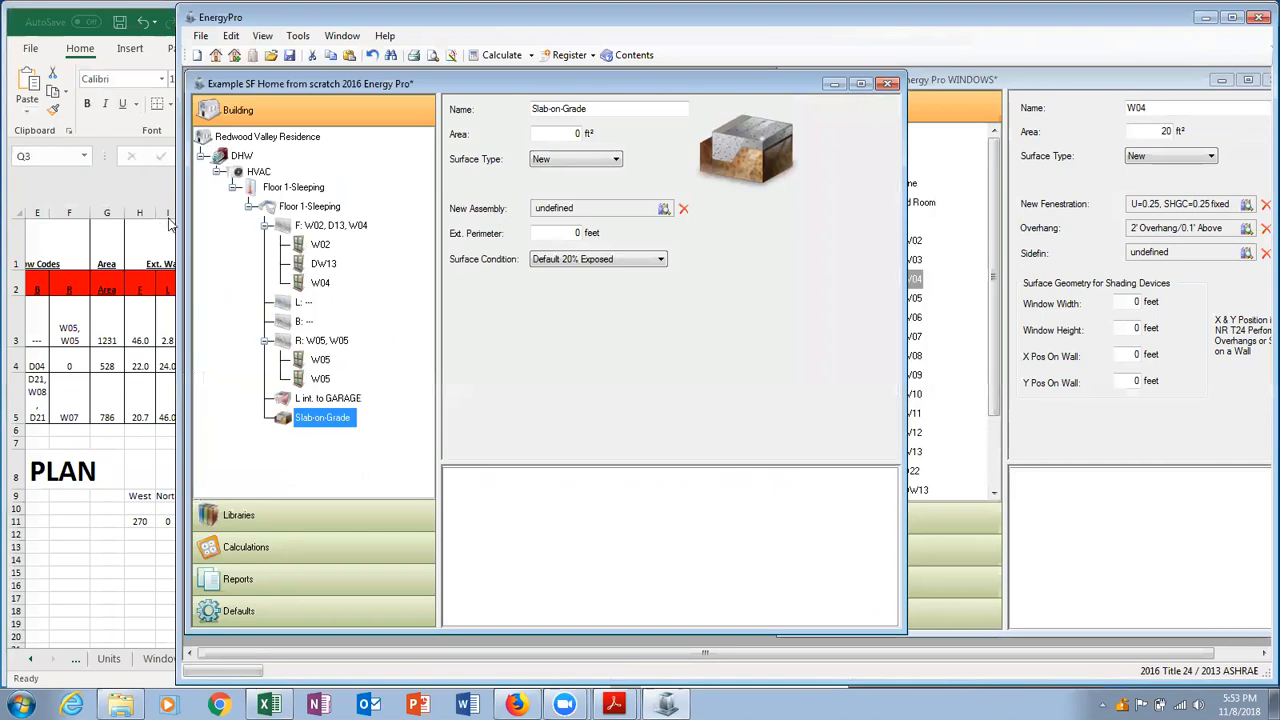
drag(175, 218, 354, 240)
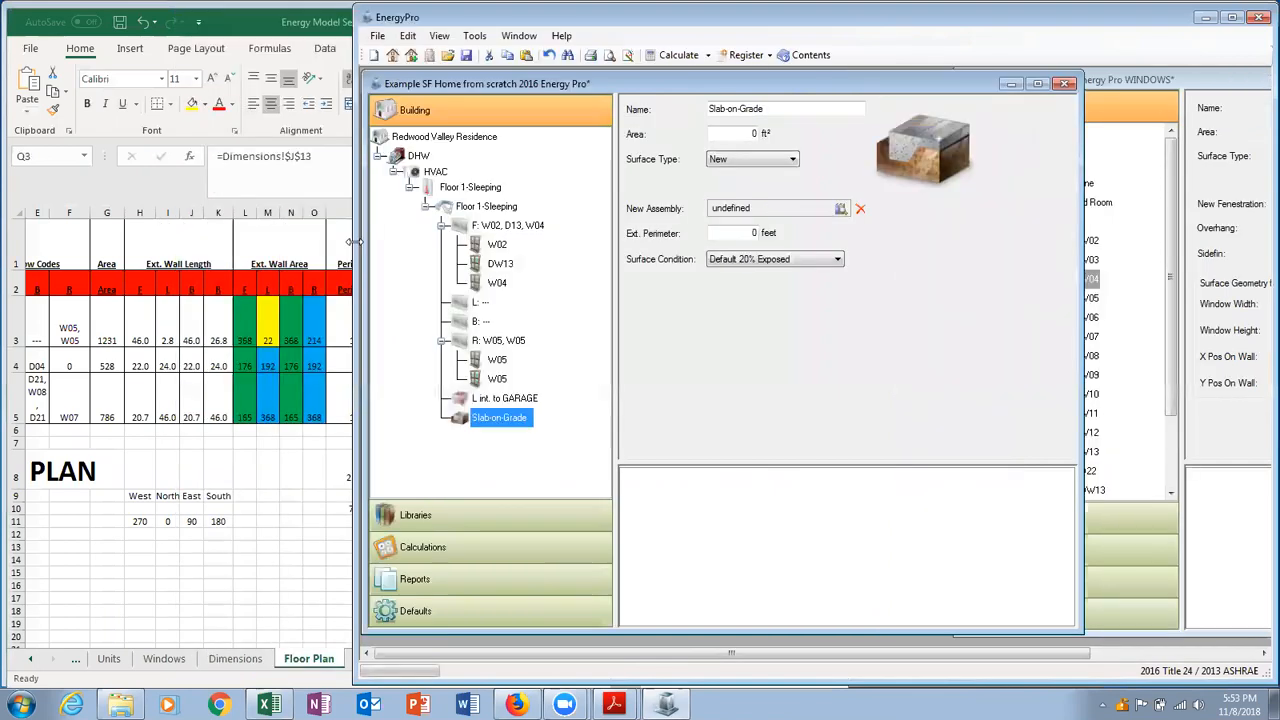
click(714, 138)
text(1231)
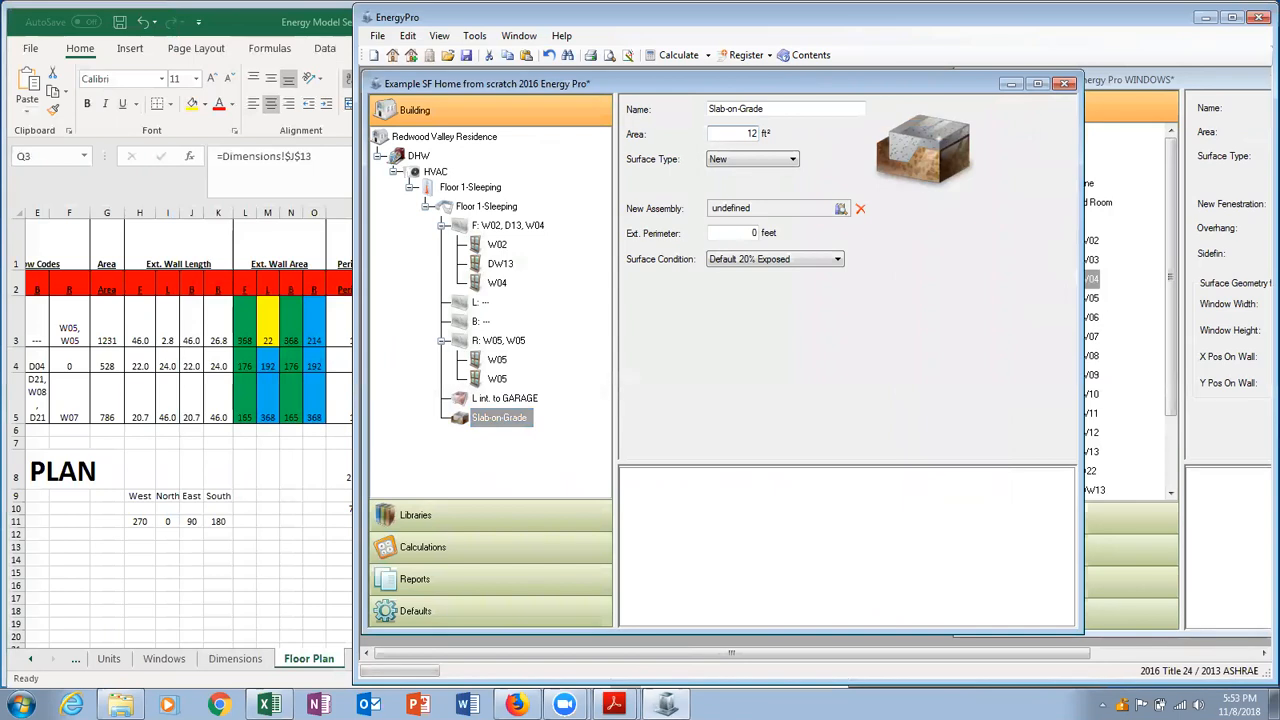
Create a new assembly from the JA4 Library's unheated slab-on-grade entry with no insulation and name it "Slab-on-grade".
double_click(803, 212)
click(257, 114)
click(441, 117)
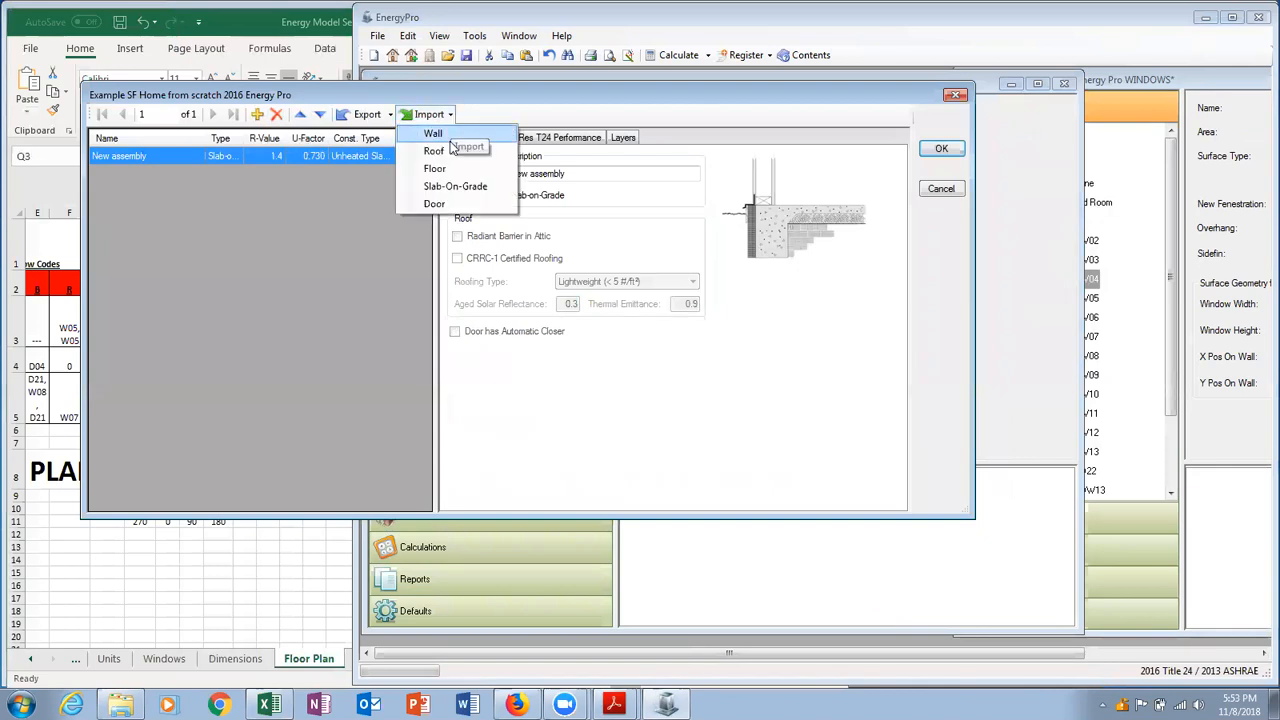
click(456, 188)
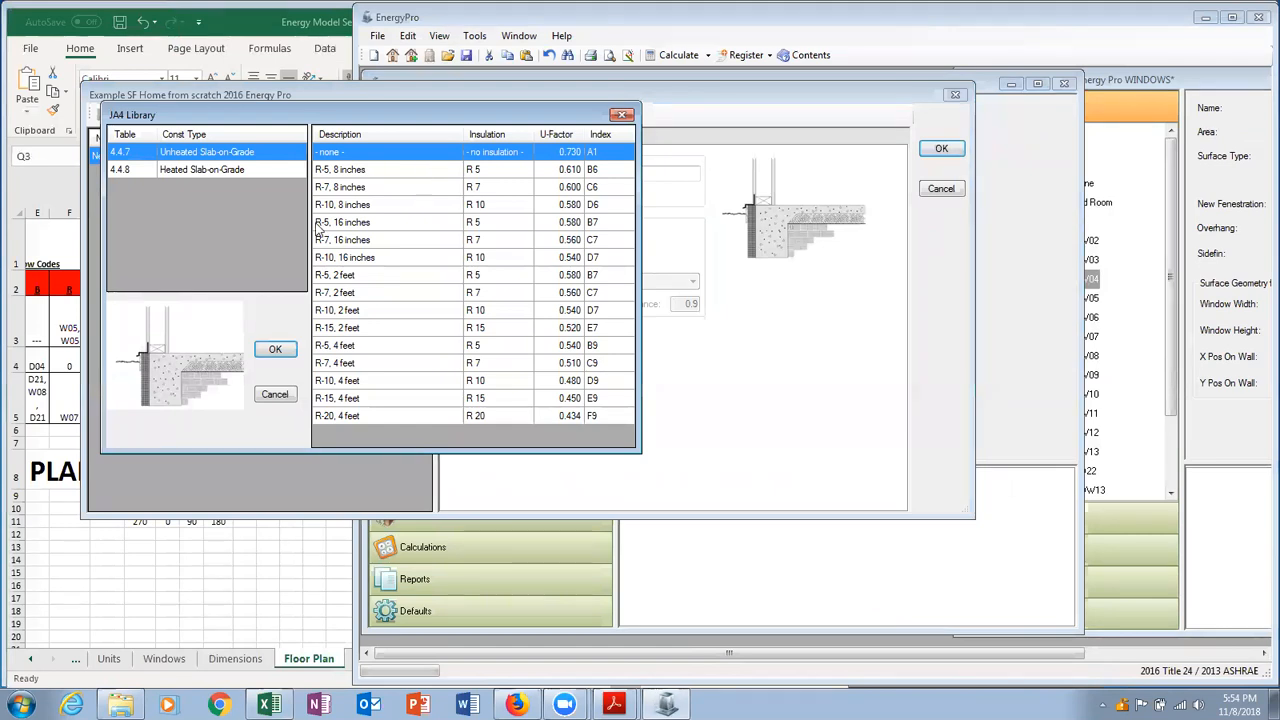
click(273, 349)
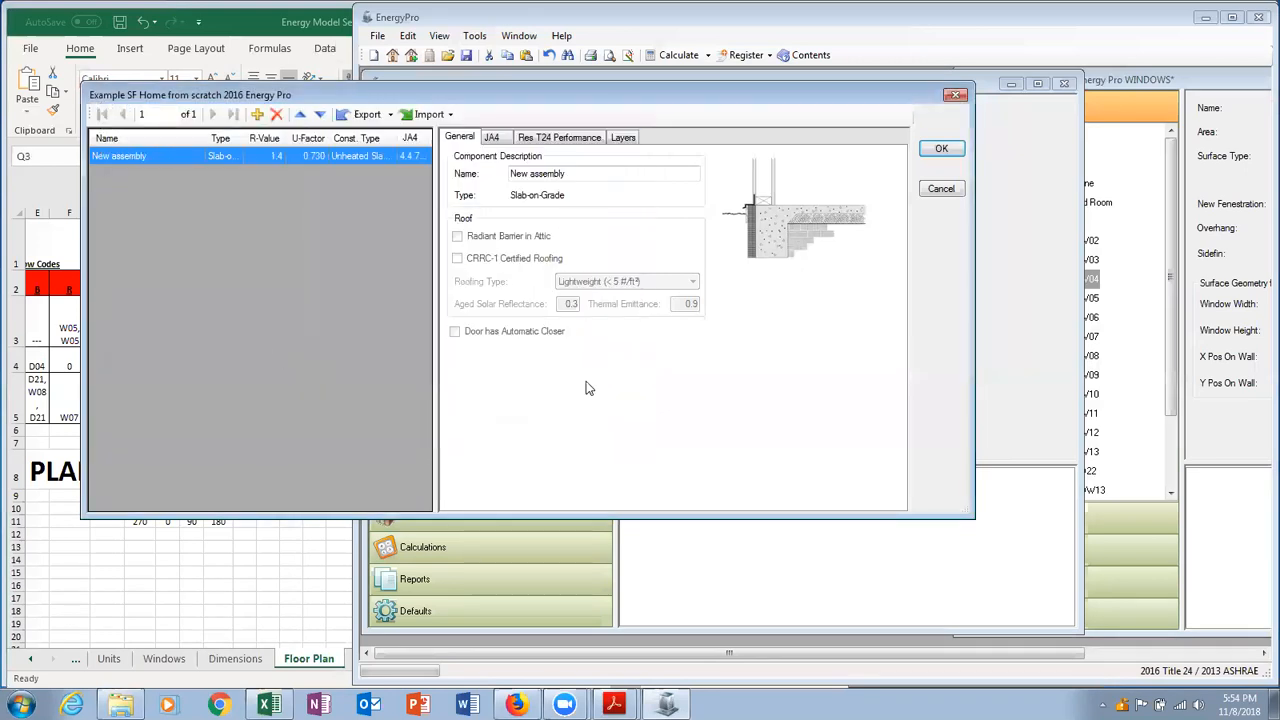
drag(592, 175, 477, 178)
text(Slab-on-grade)
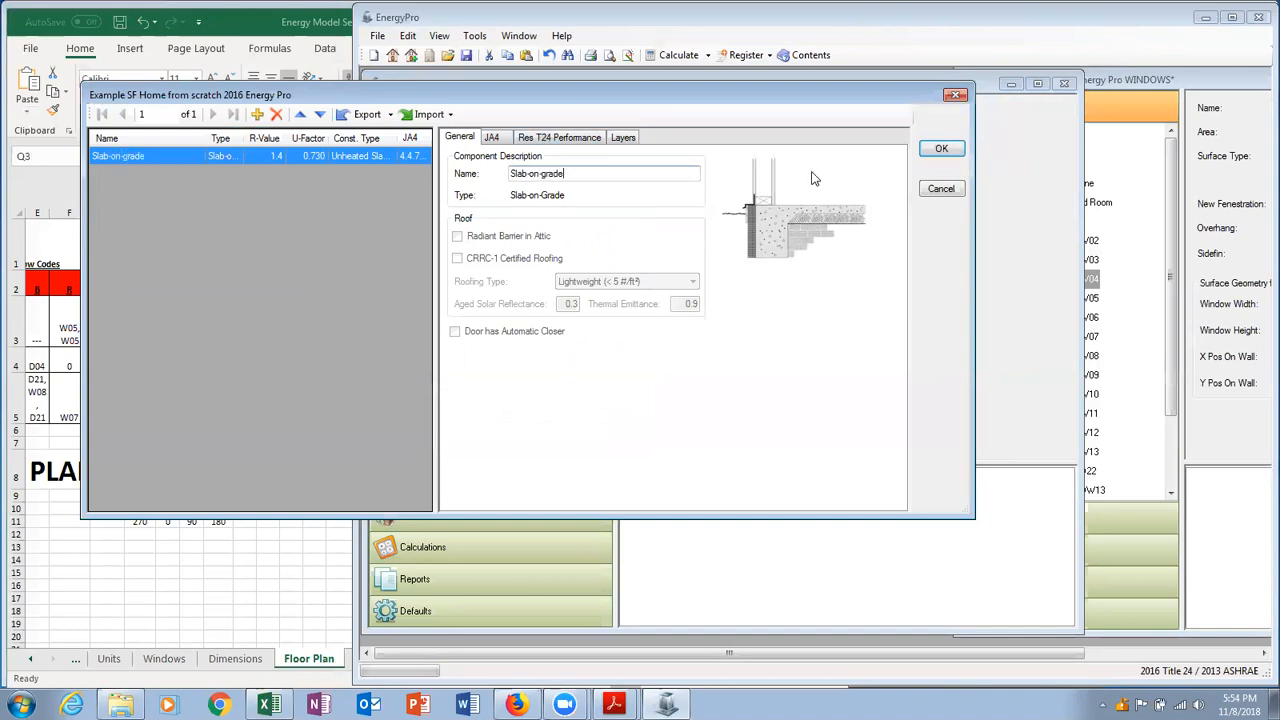
Accept the slab assembly, look up perimeter cell P3 in the Excel Floor Plan sheet, and set the slab's exterior perimeter to 122 feet in EnergyPro.
click(936, 153)
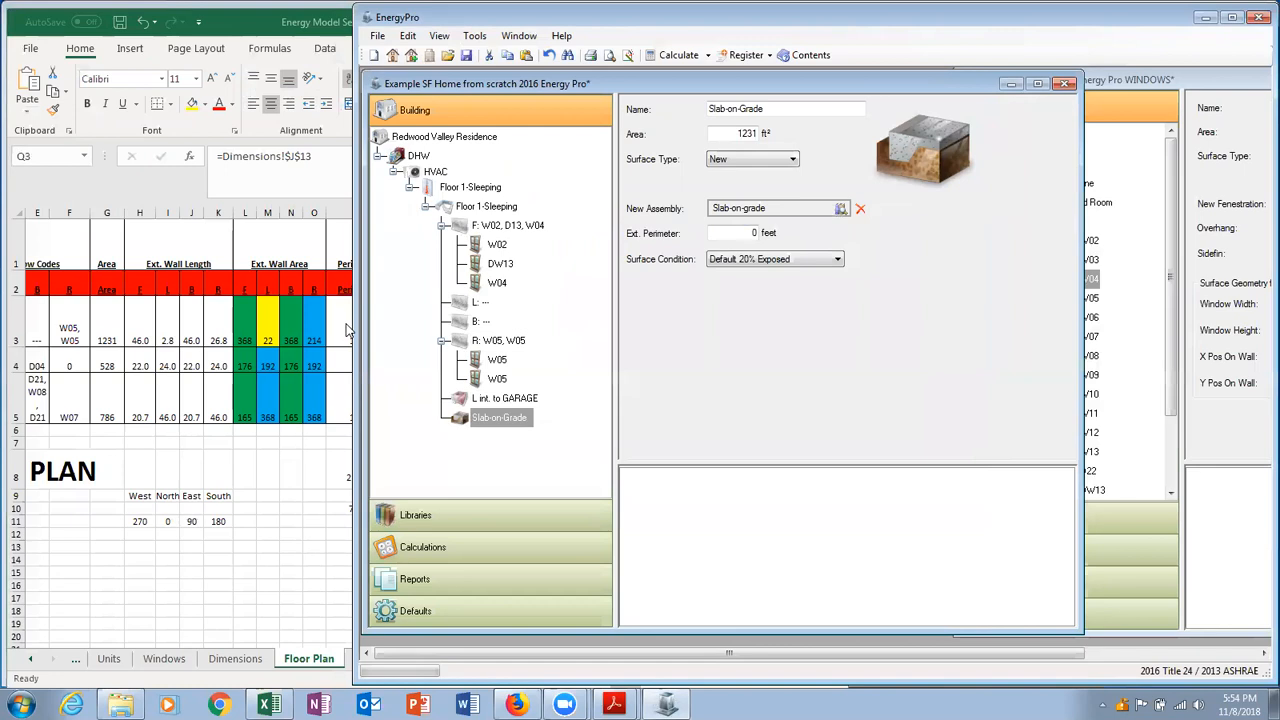
click(344, 322)
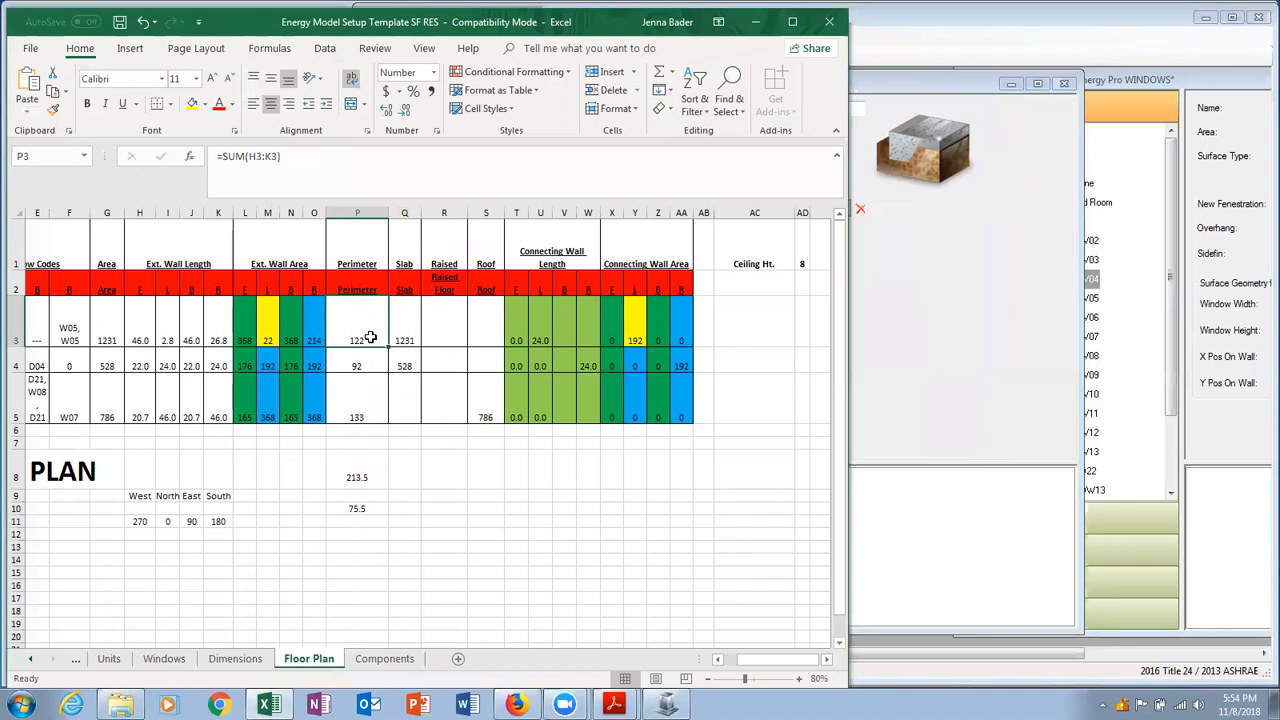
click(173, 315)
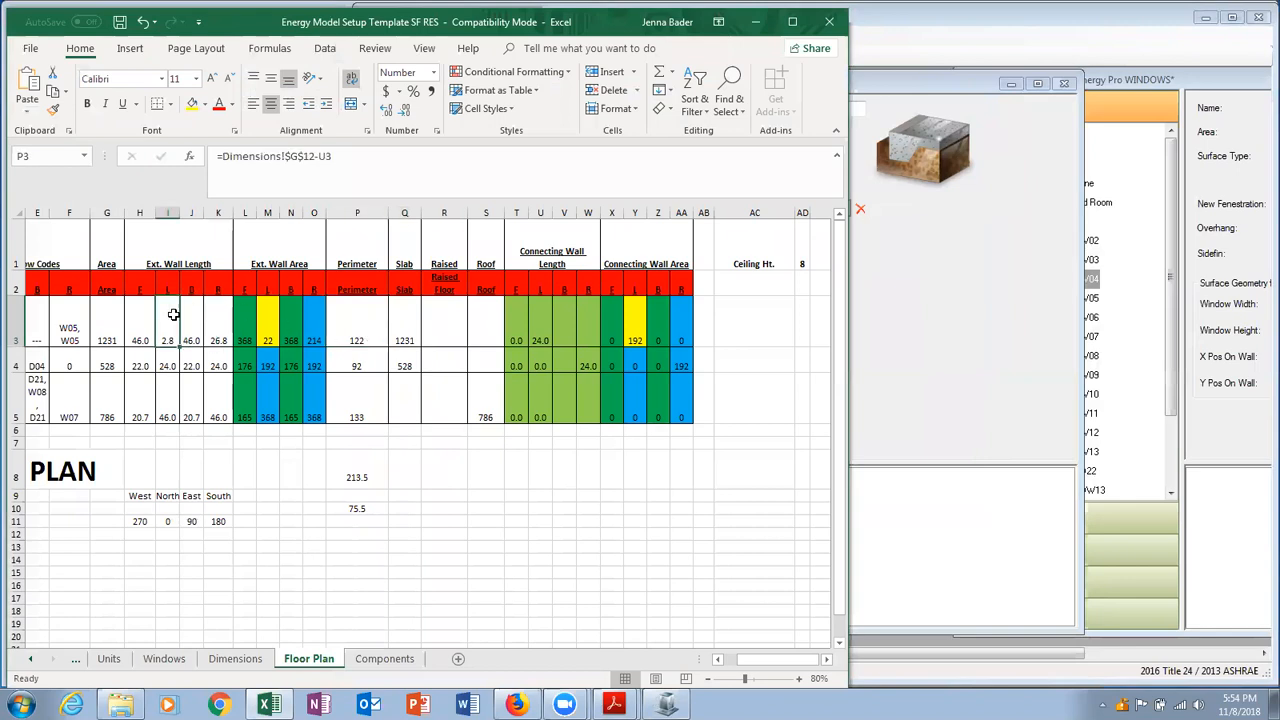
click(364, 327)
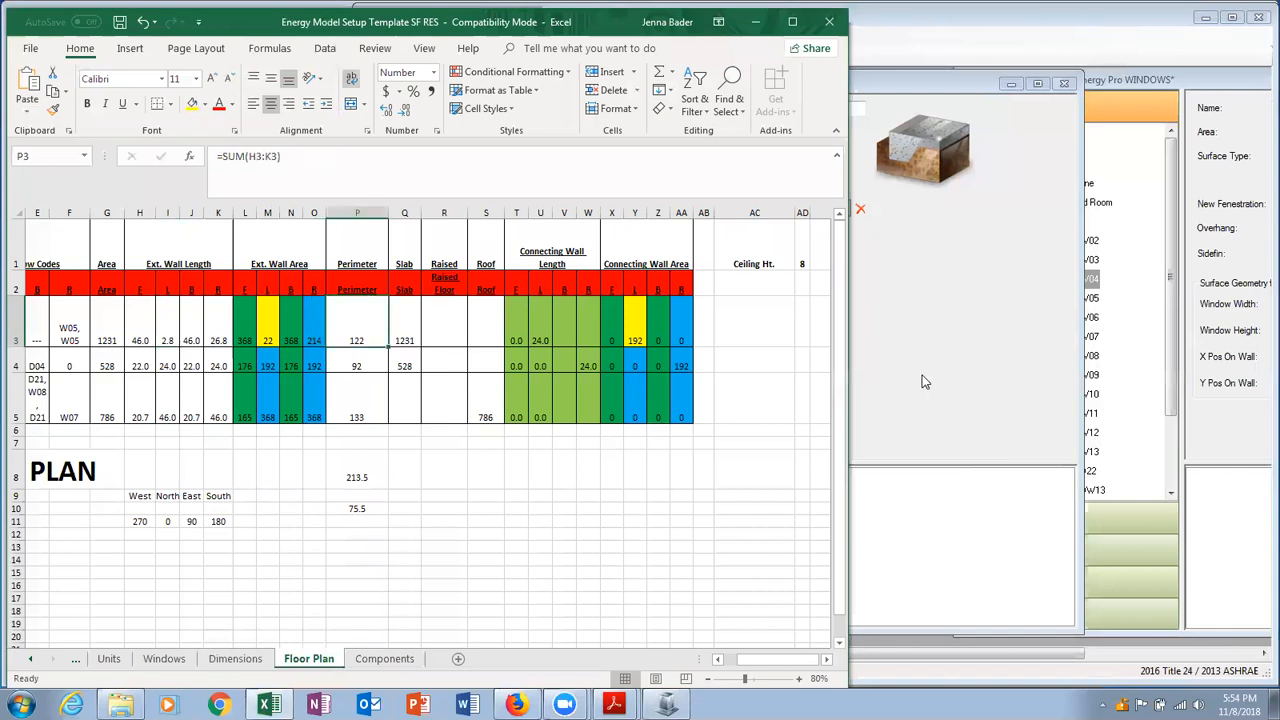
click(950, 388)
click(748, 233)
text(122)
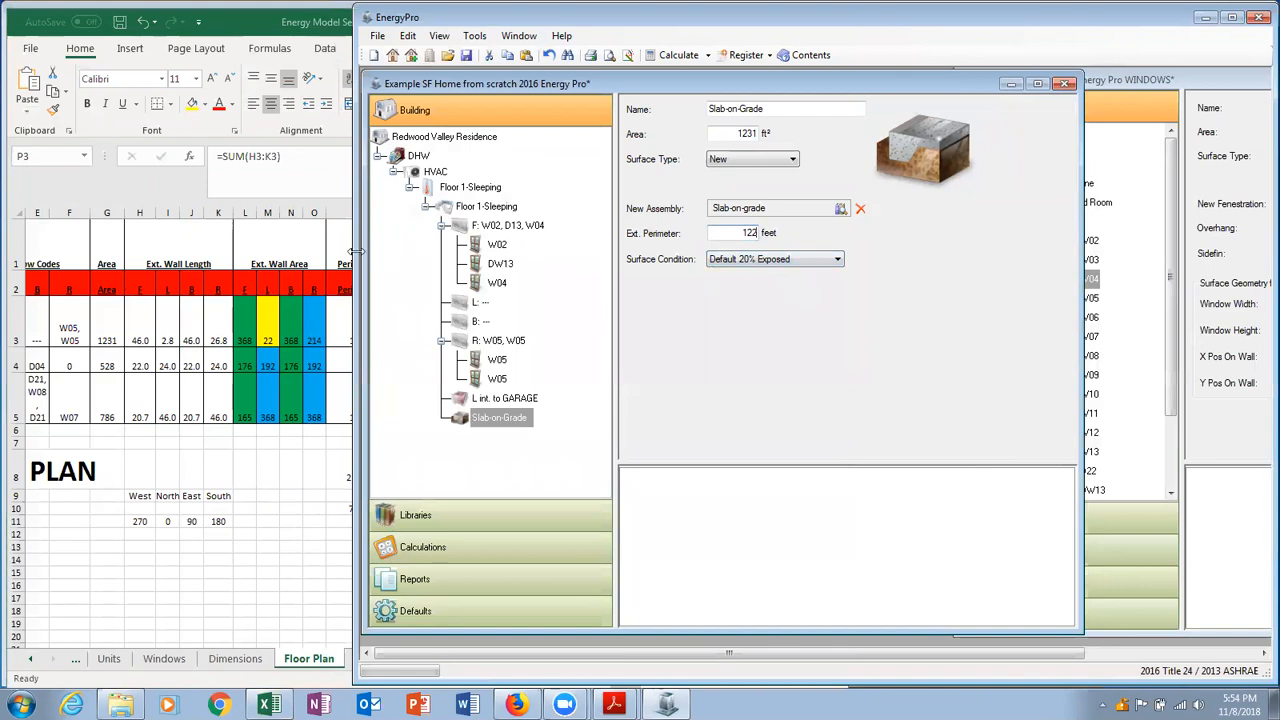
Review the Floor 1-Sleeping zone's general data, switch to Excel, and replace the formula in Floor Plan cell P8 with =P3-H3.
drag(356, 251, 526, 263)
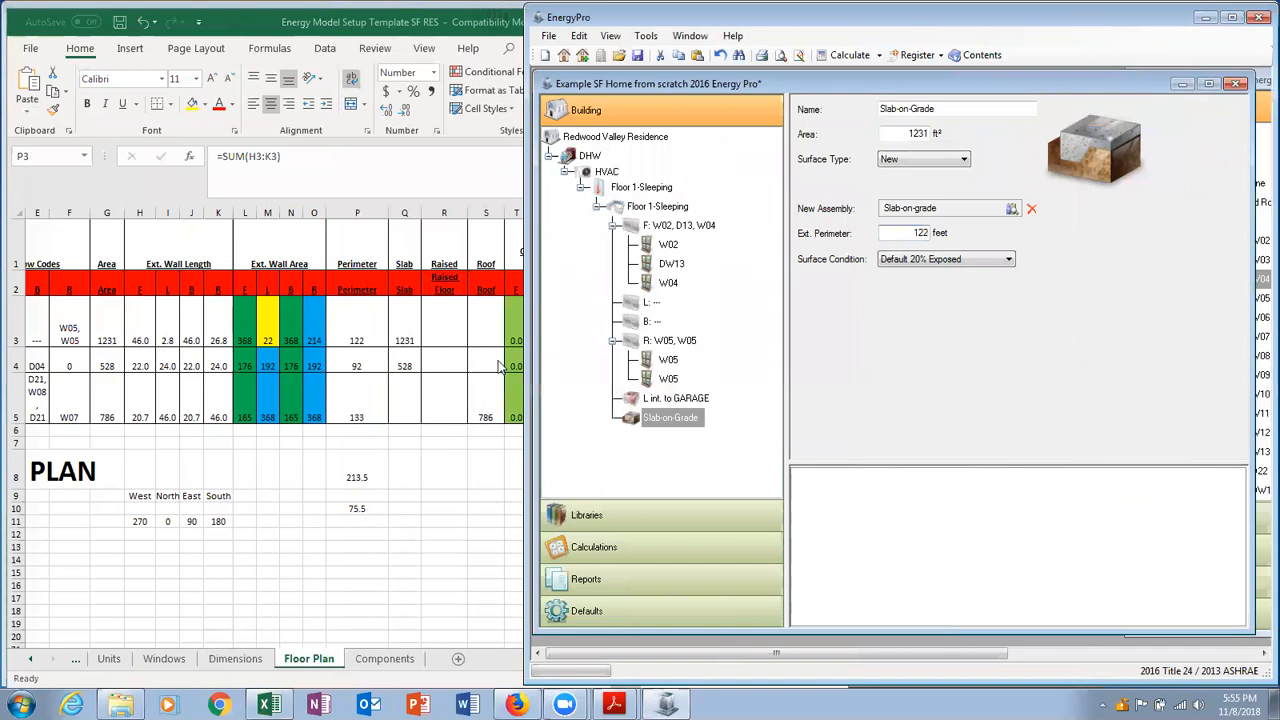
click(657, 190)
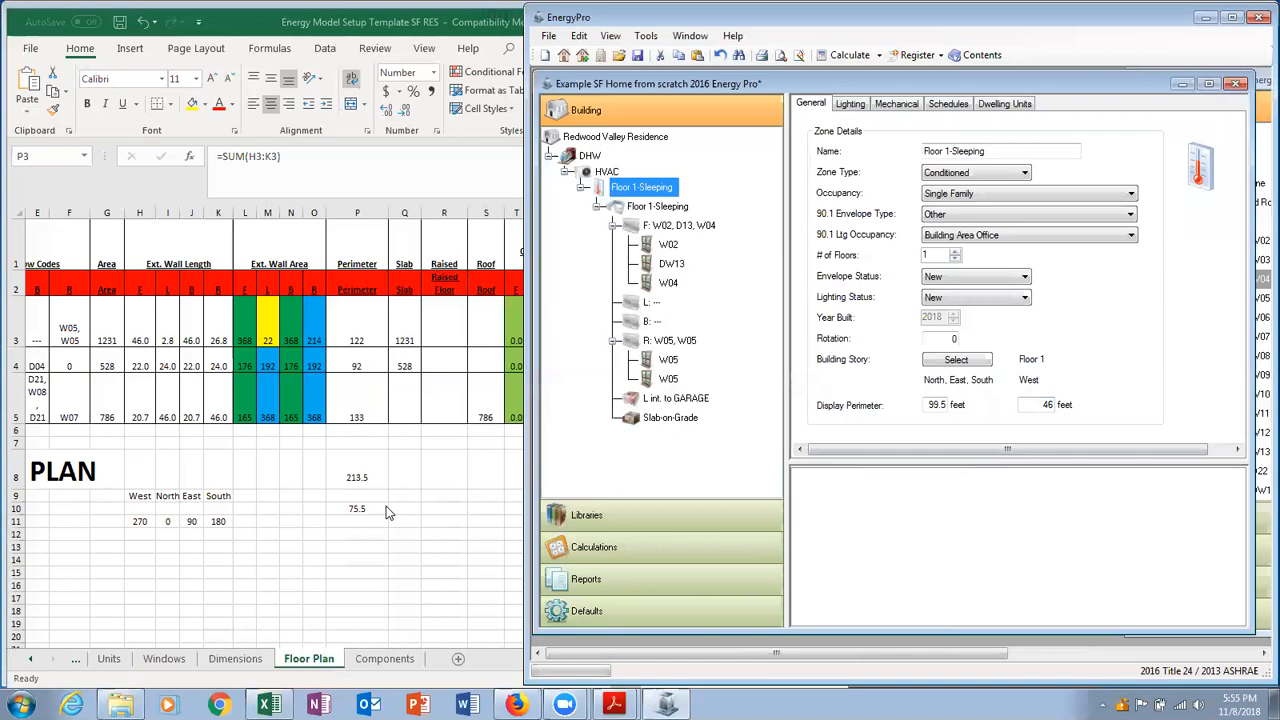
click(362, 477)
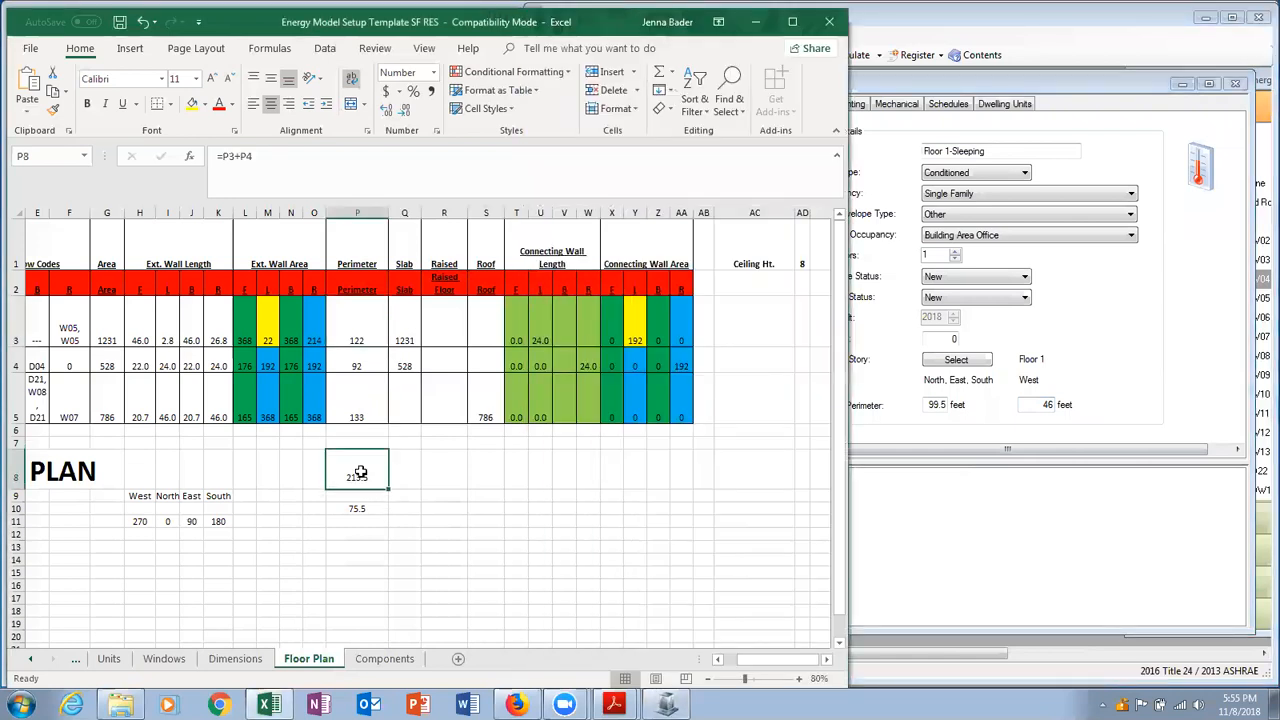
key(Delete)
click(426, 474)
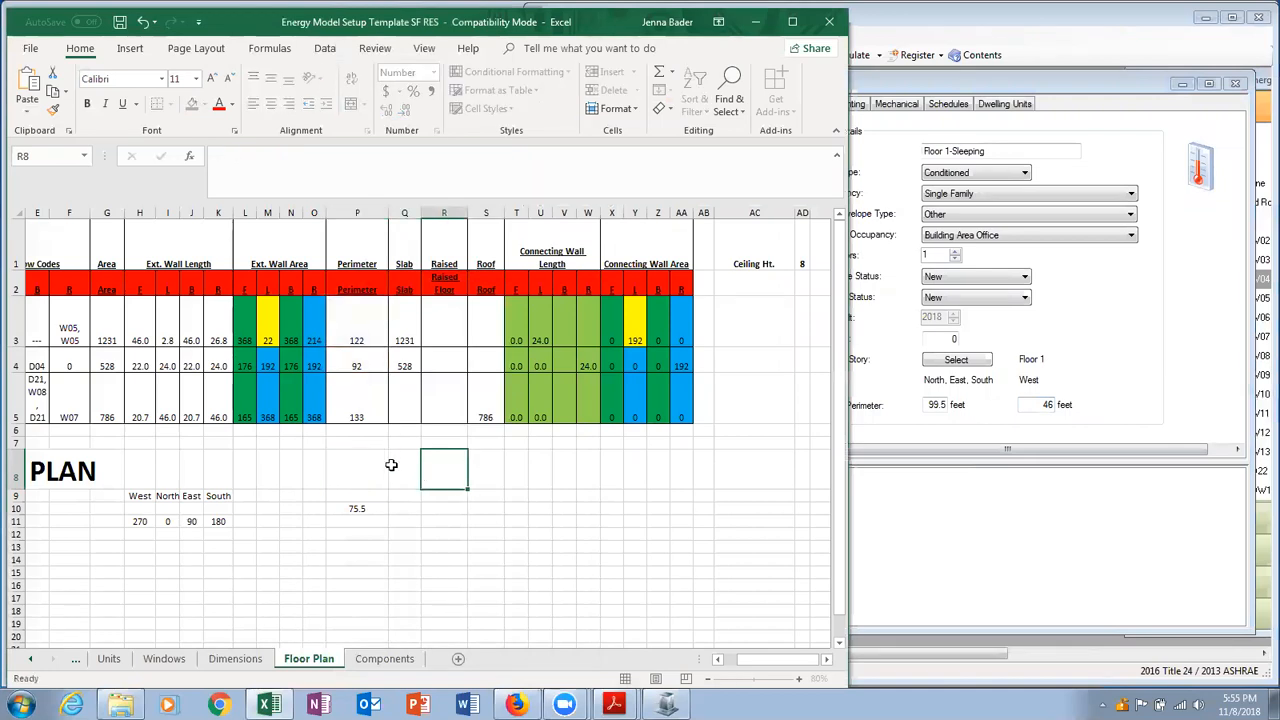
click(375, 467)
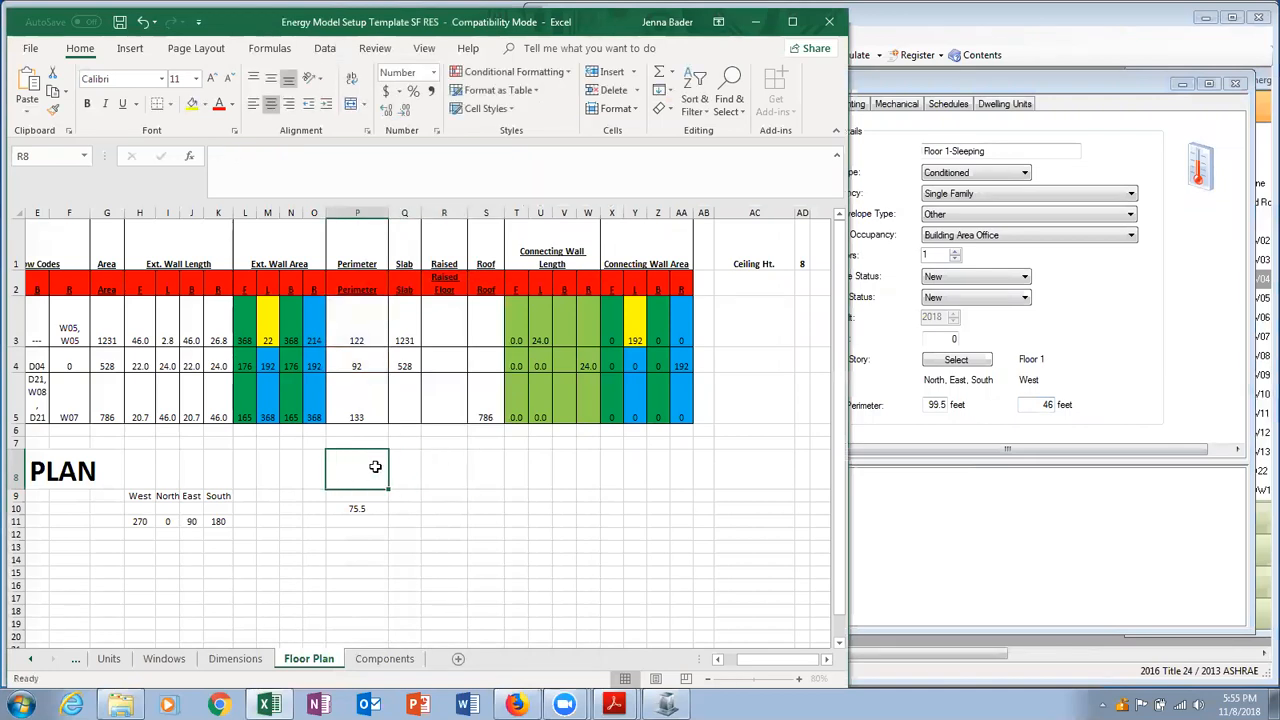
text(=)
click(370, 326)
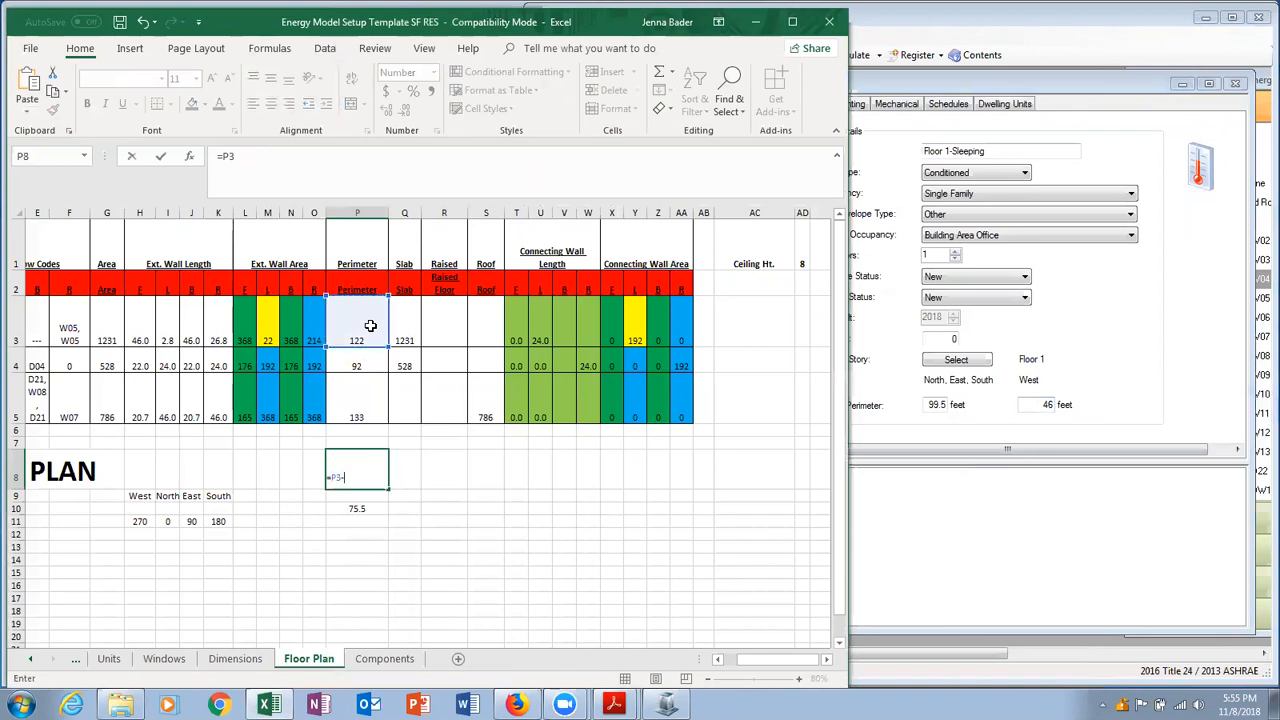
click(143, 333)
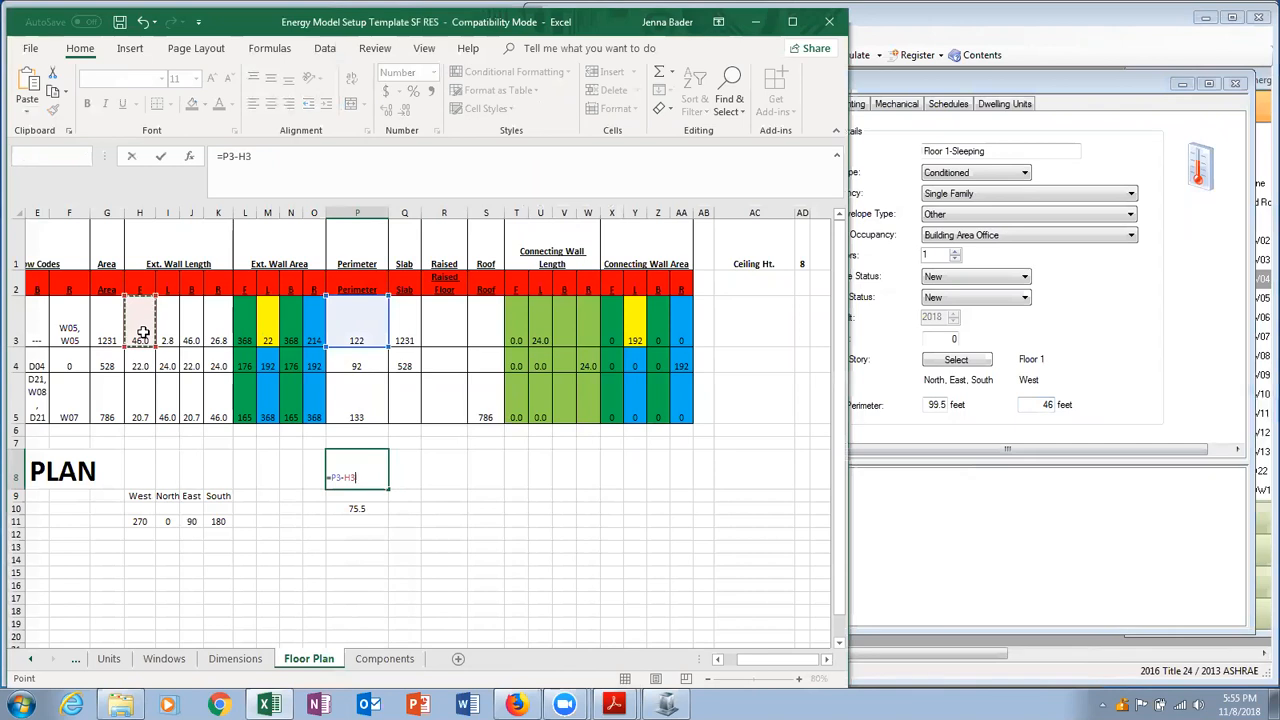
key(Return)
Switch to EnergyPro and set the Floor 1-Sleeping zone's North, East, South display perimeter to 75.5 feet.
click(944, 404)
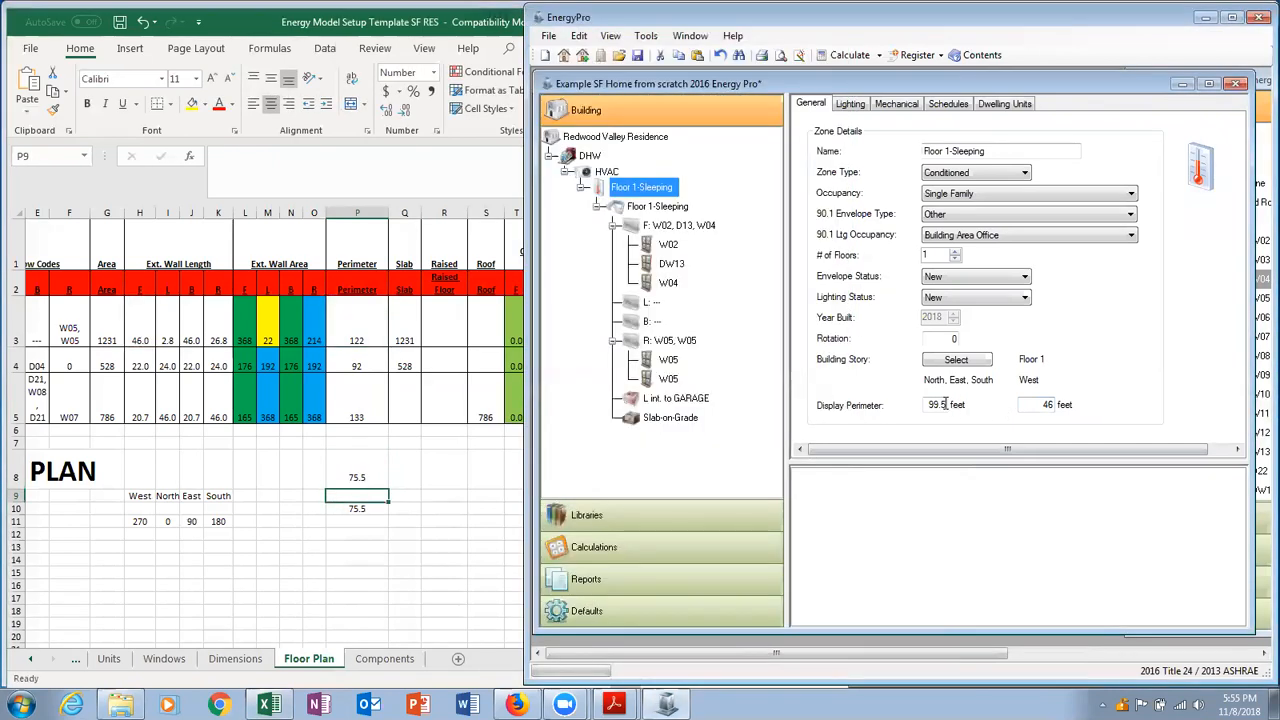
double_click(944, 404)
text(75.5)
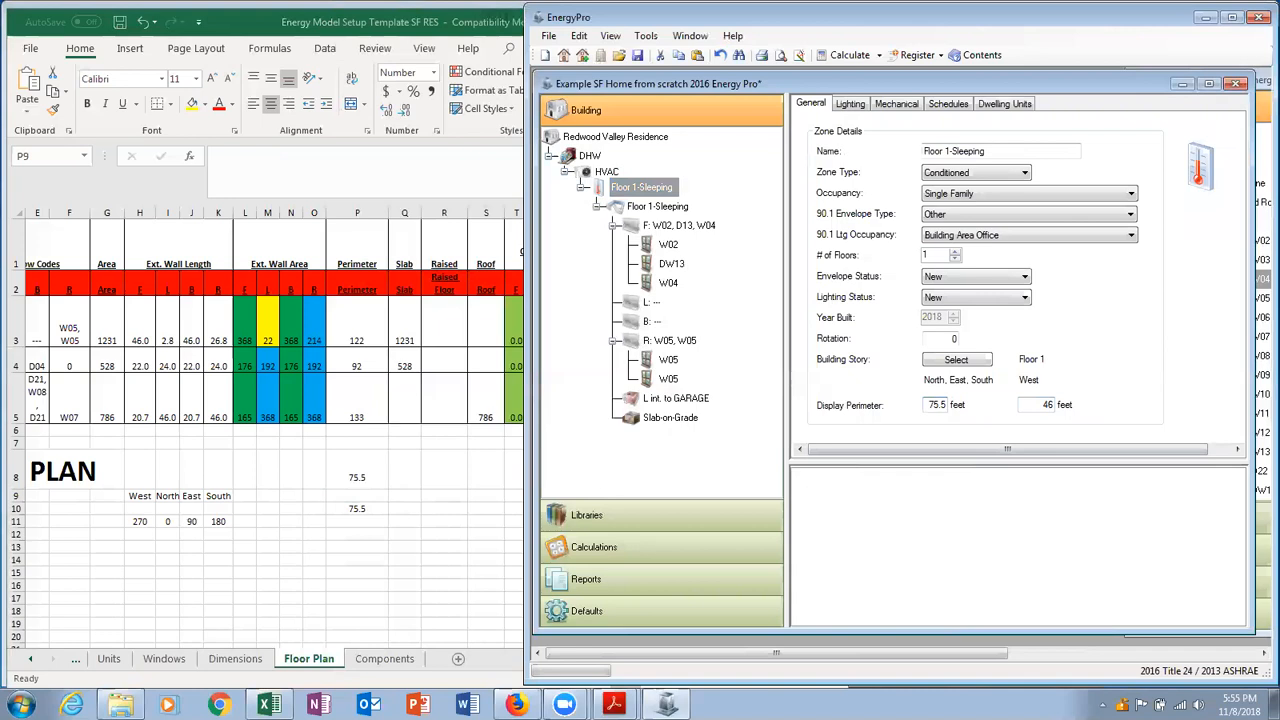
Show the Redwood Valley Residence's residential settings, switch to Excel, and change Floor Plan cell P8 to =P3+P4.
click(620, 136)
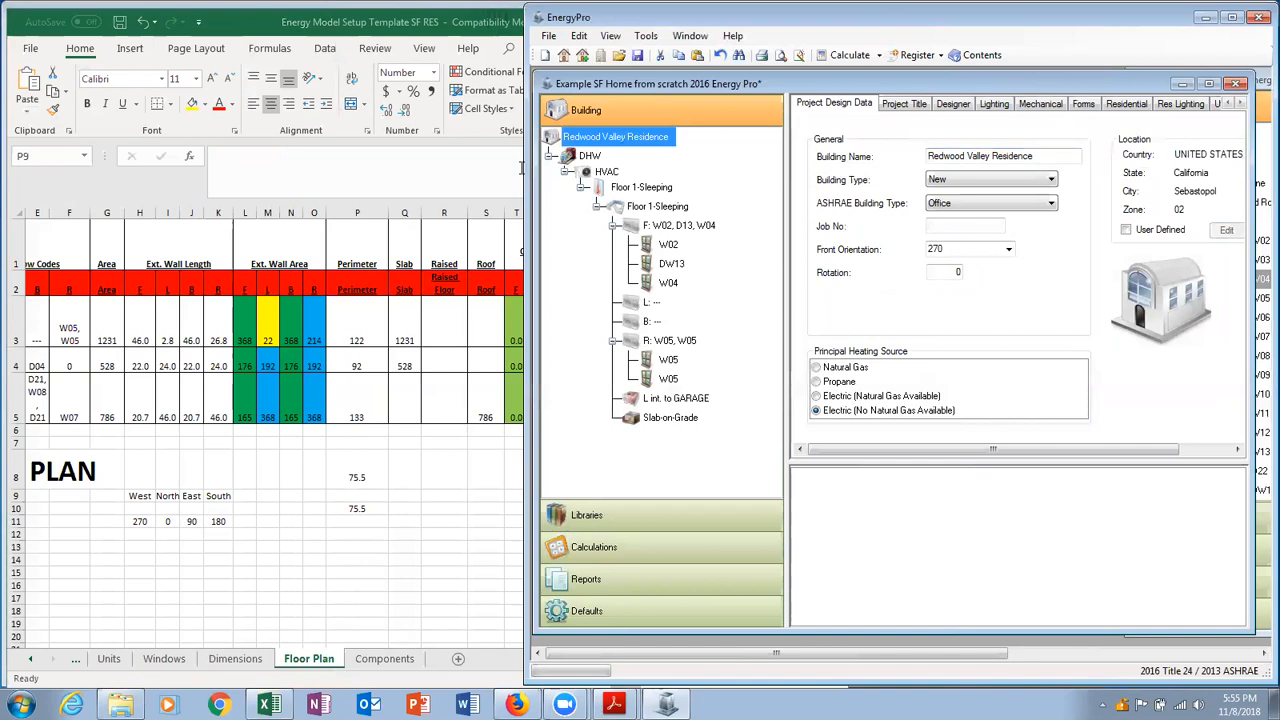
drag(522, 166, 444, 166)
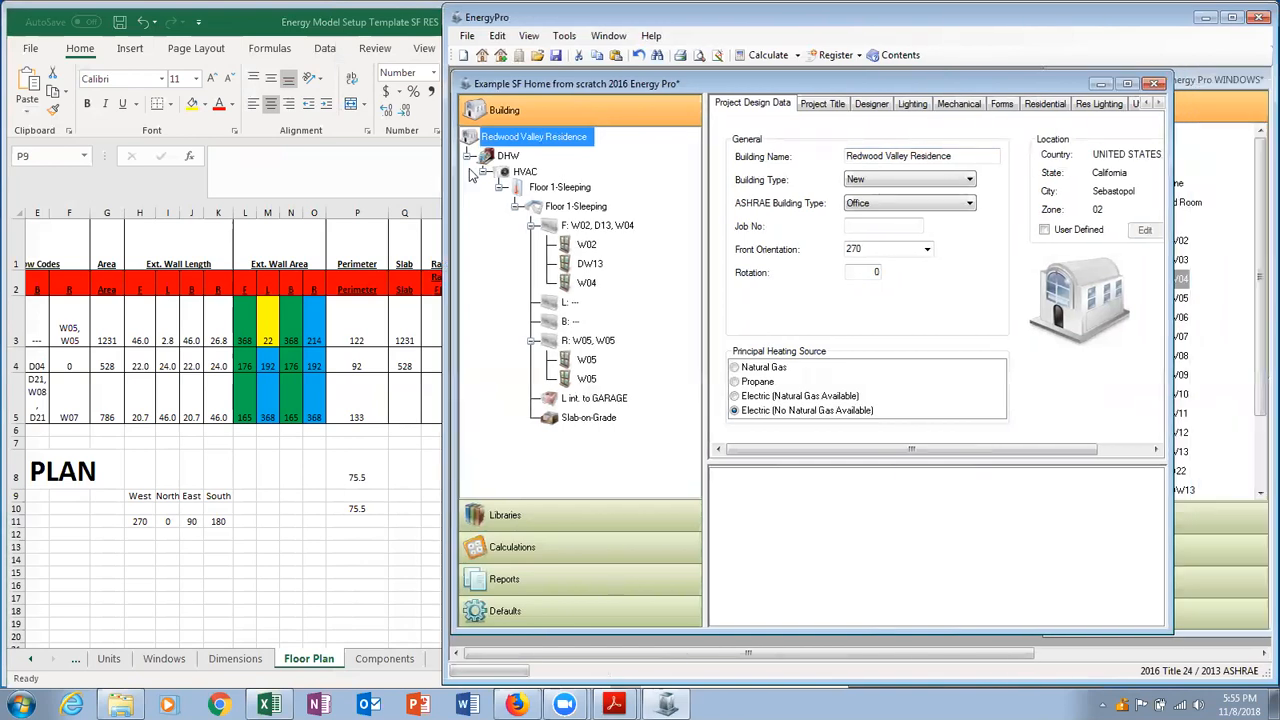
click(1040, 104)
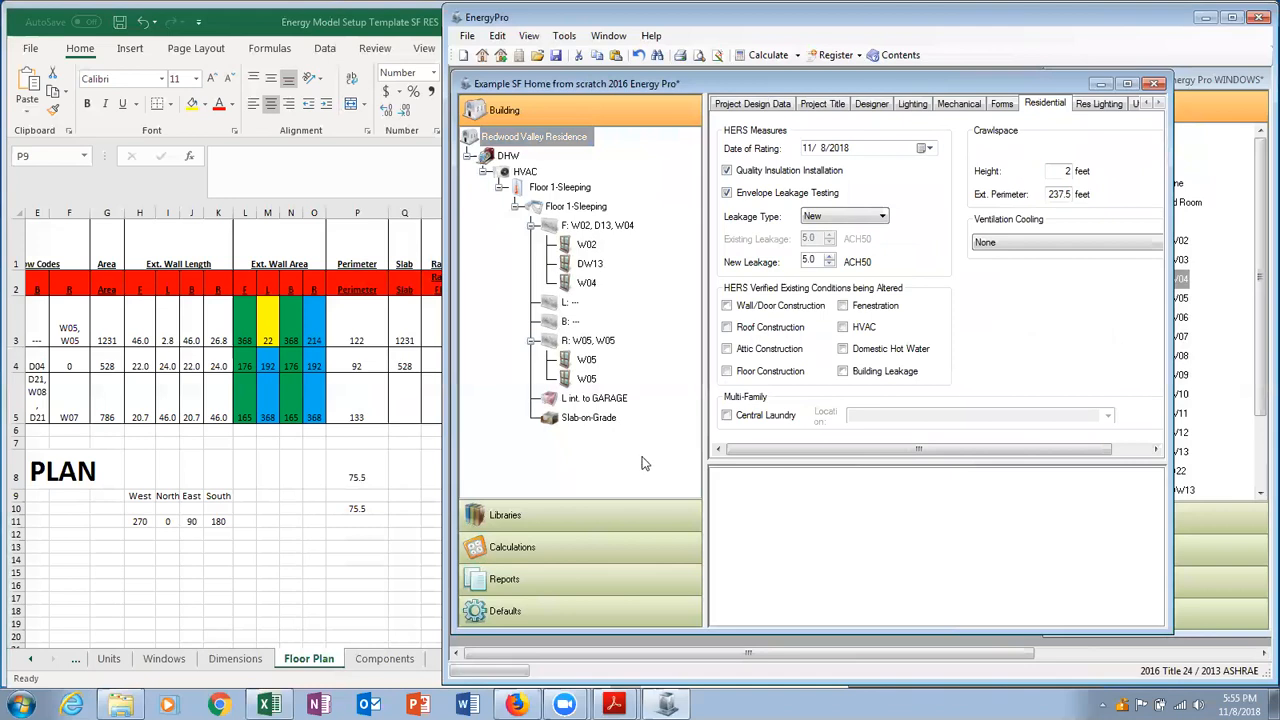
click(384, 466)
text(=)
click(377, 329)
text(+)
click(370, 357)
key(Return)
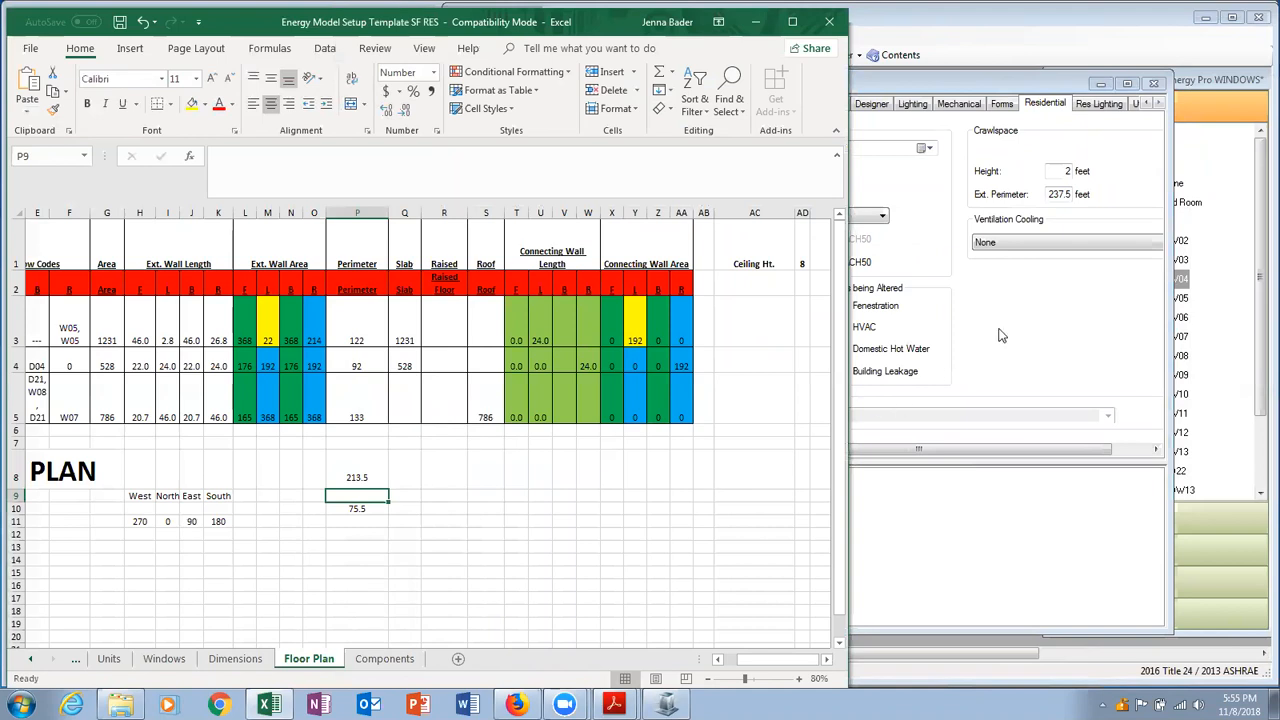
Switch to EnergyPro, set the building's crawlspace exterior perimeter to 213.5 feet, and save the project.
click(1015, 241)
drag(1048, 195, 1109, 197)
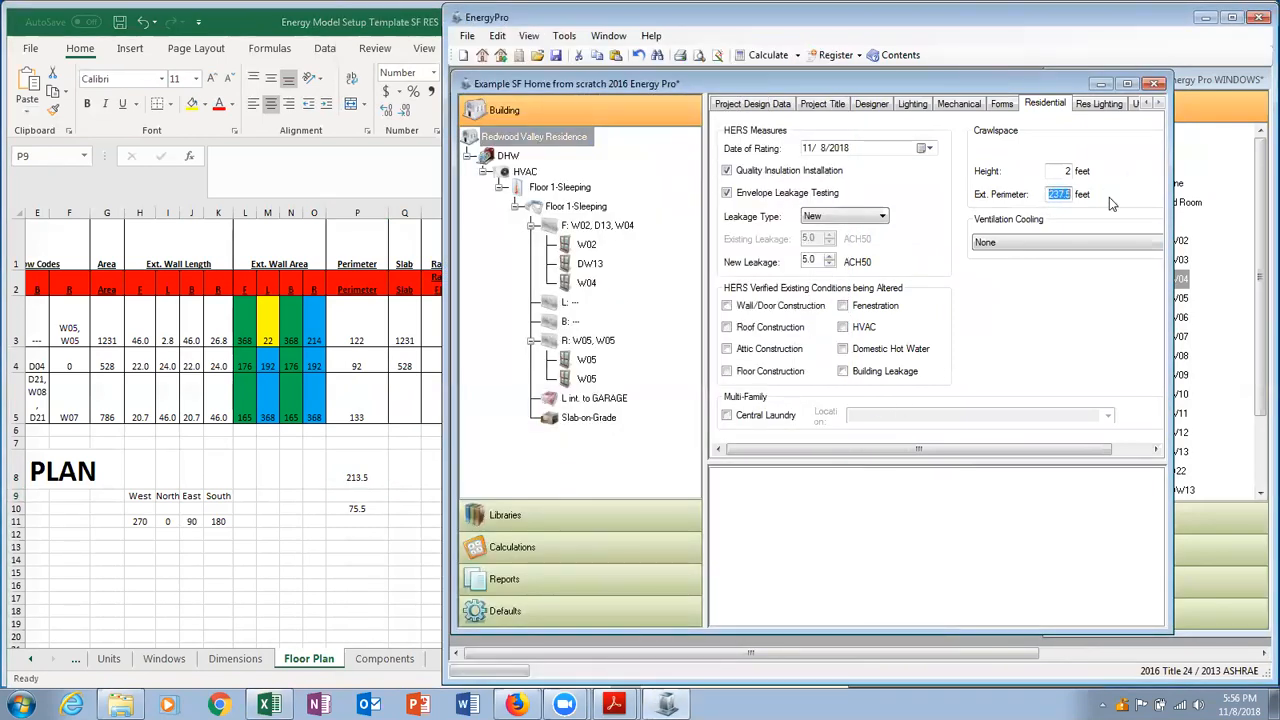
text(213.5)
click(557, 56)
drag(440, 127, 390, 128)
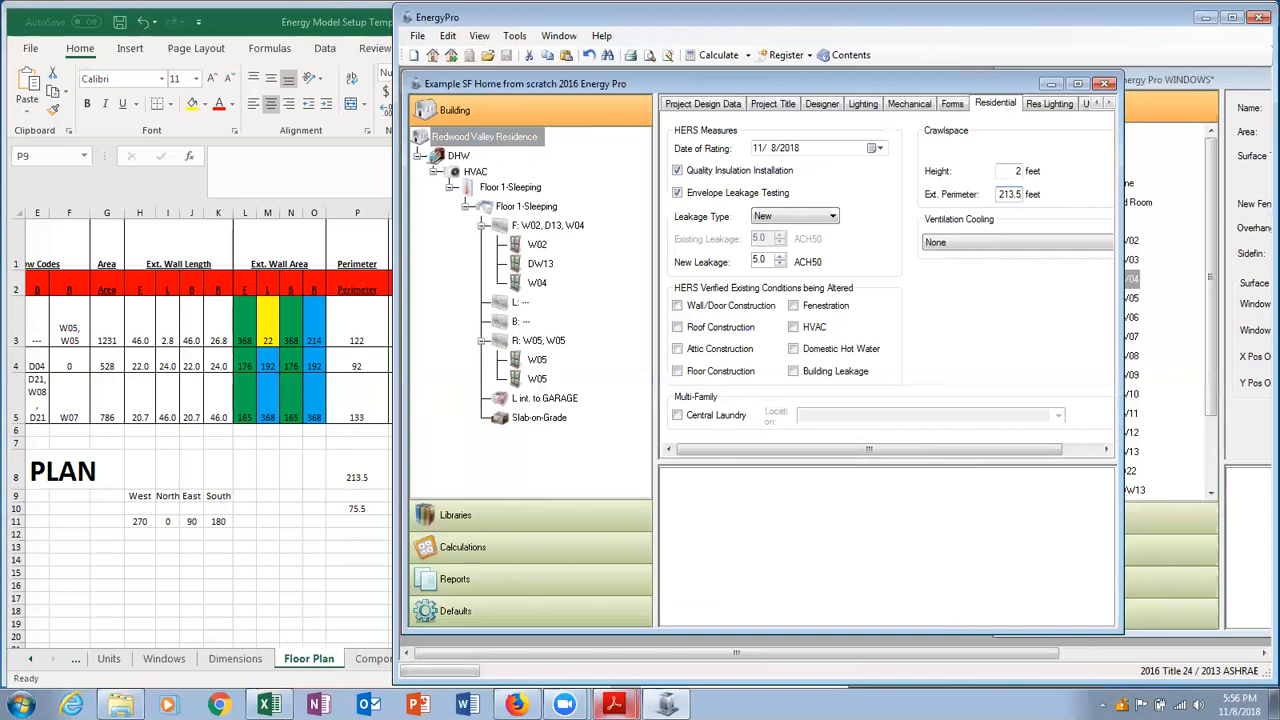
Switch to the Excel template and rename the floor in cell B3 of the Floor Plan sheet as "1-sleeping".
mouse_move(614, 705)
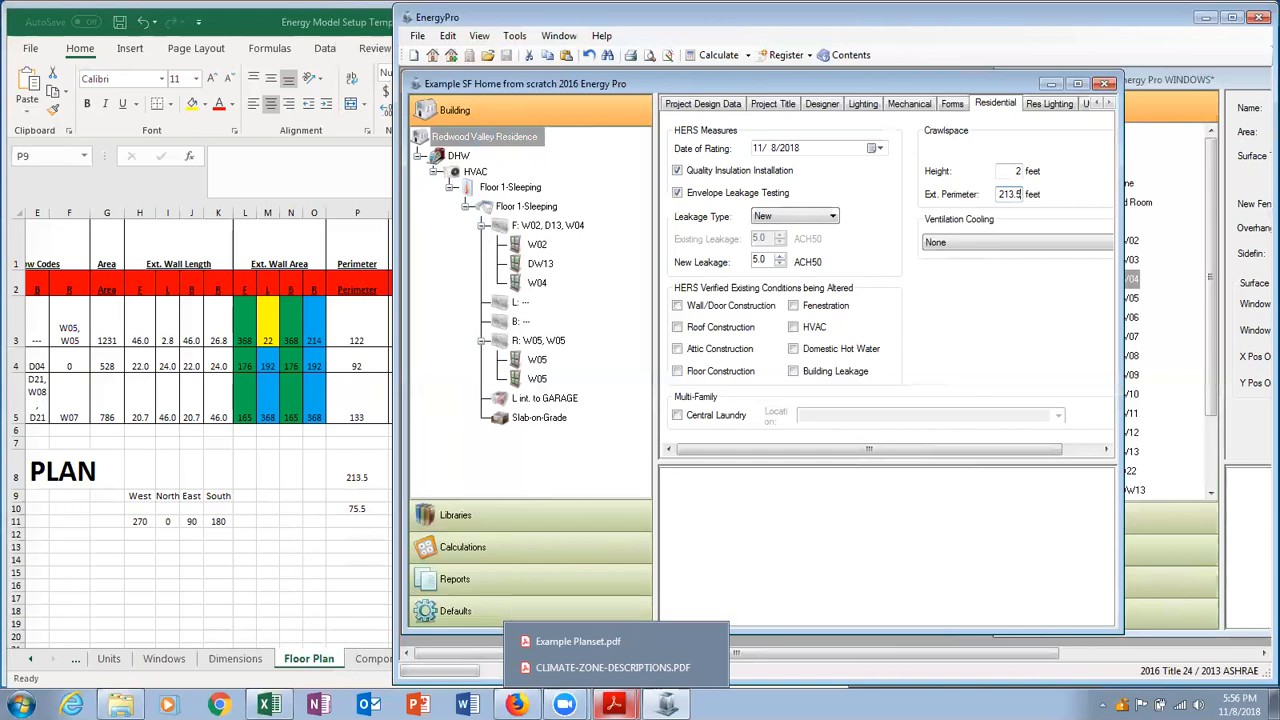
click(278, 490)
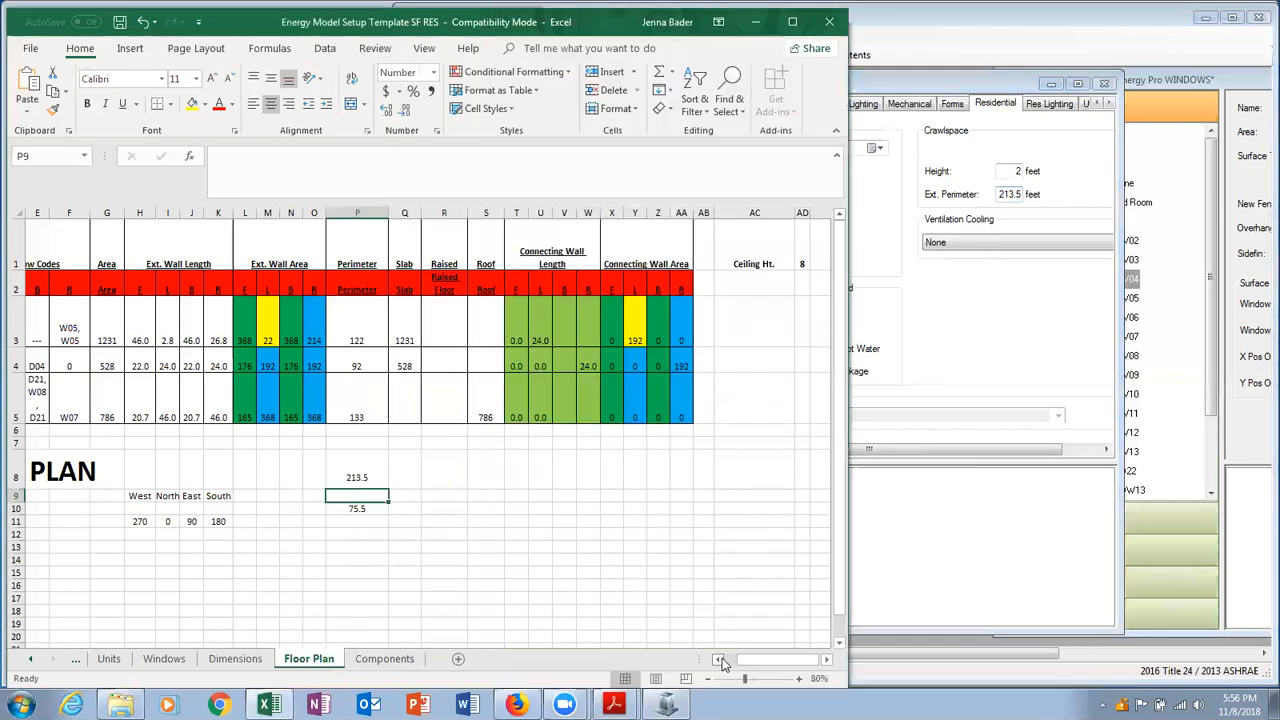
click(738, 662)
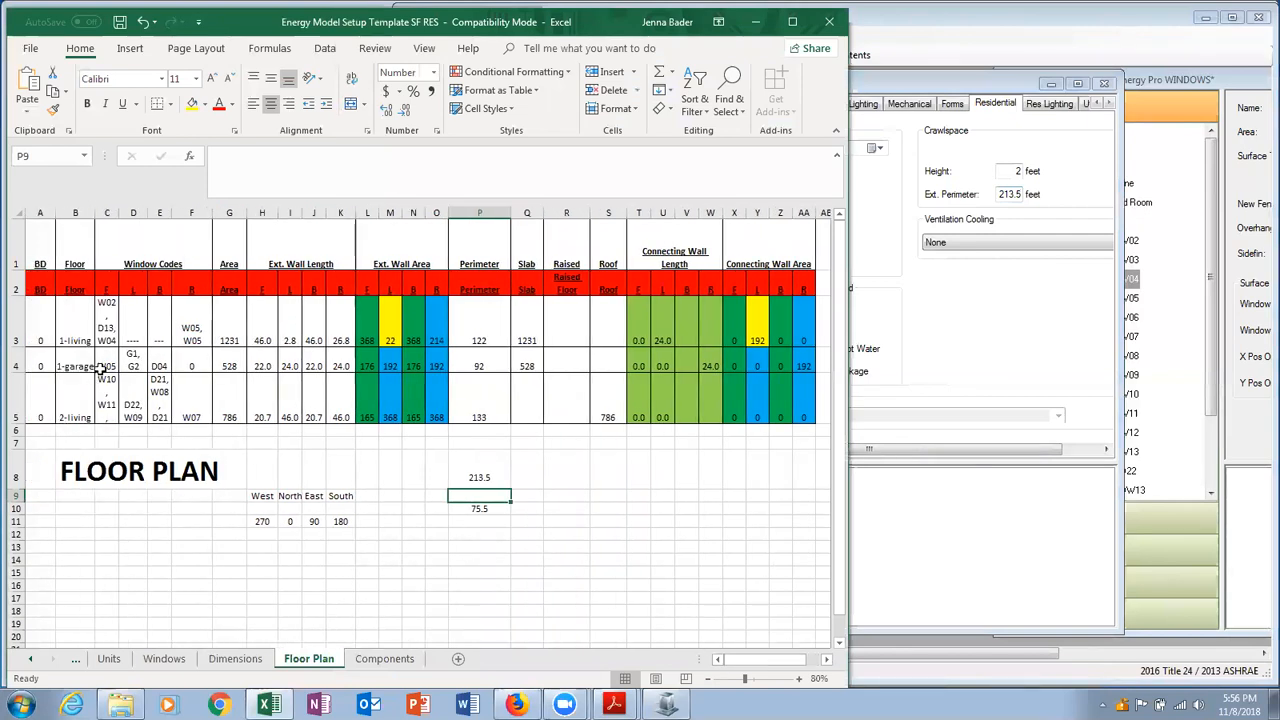
click(15, 341)
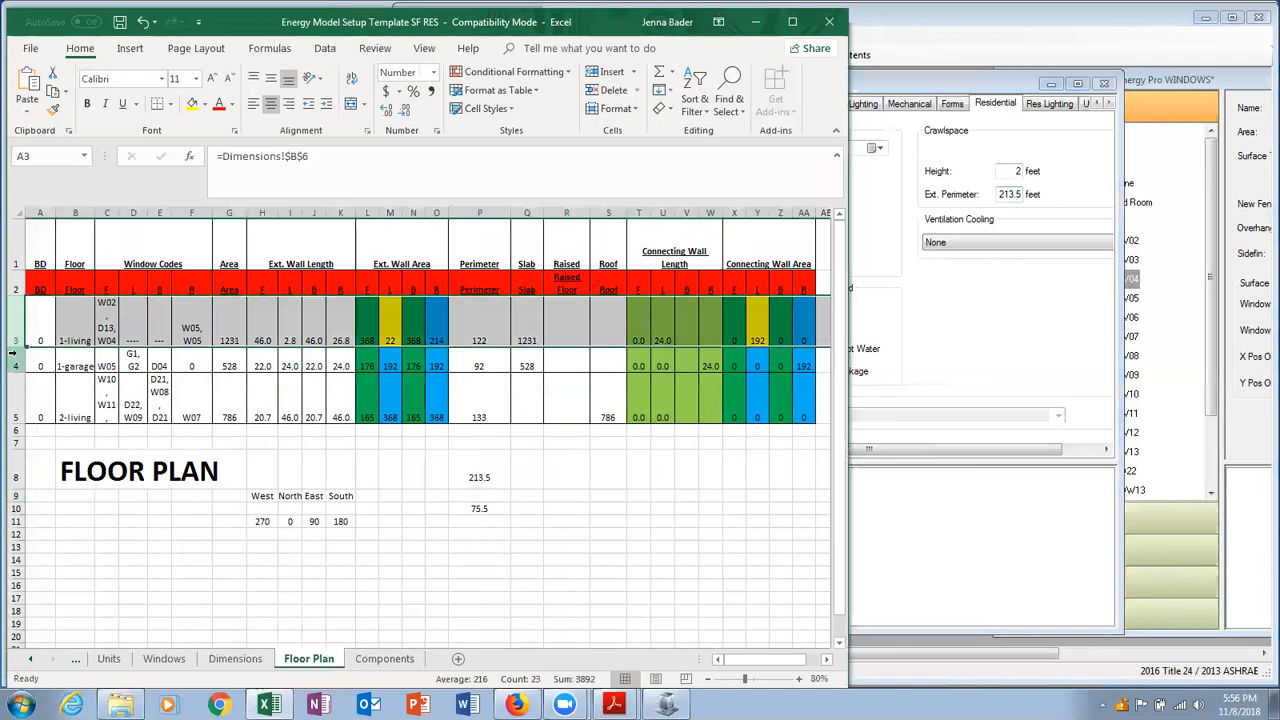
click(69, 323)
click(279, 160)
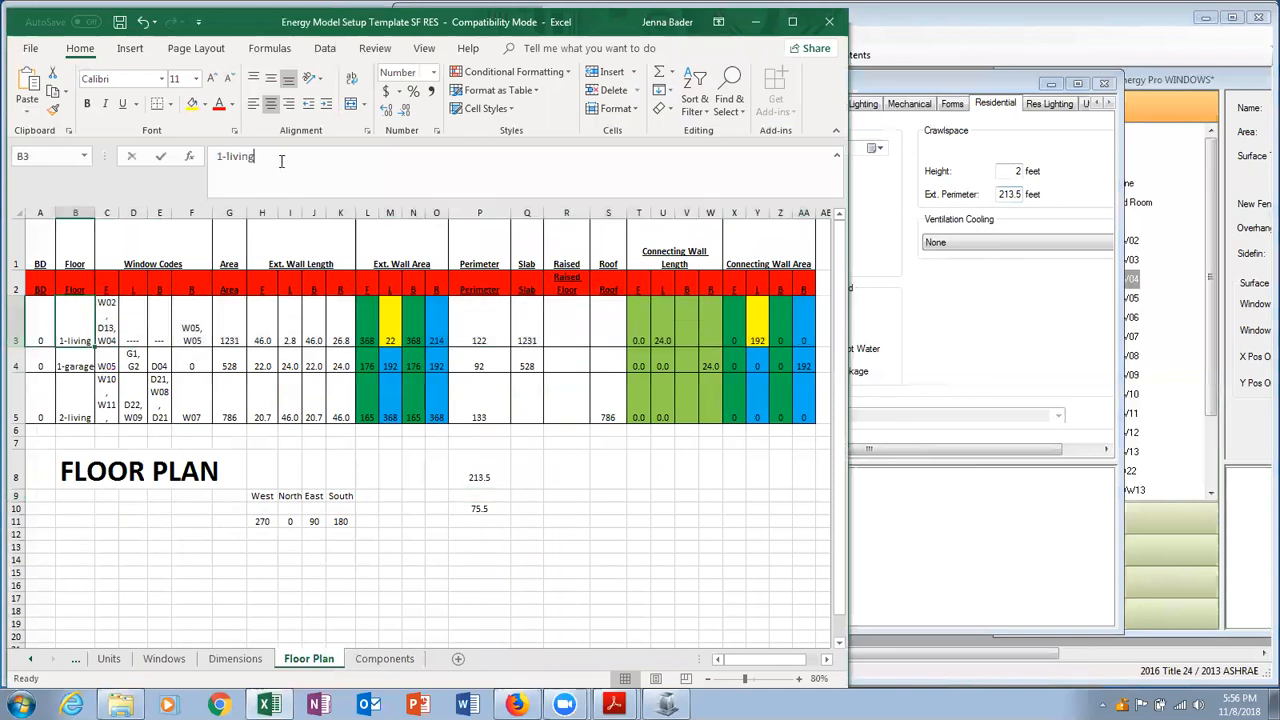
key(BackSpace)
key(BackSpace)
key(BackSpace)
key(BackSpace)
key(BackSpace)
text(sleeping)
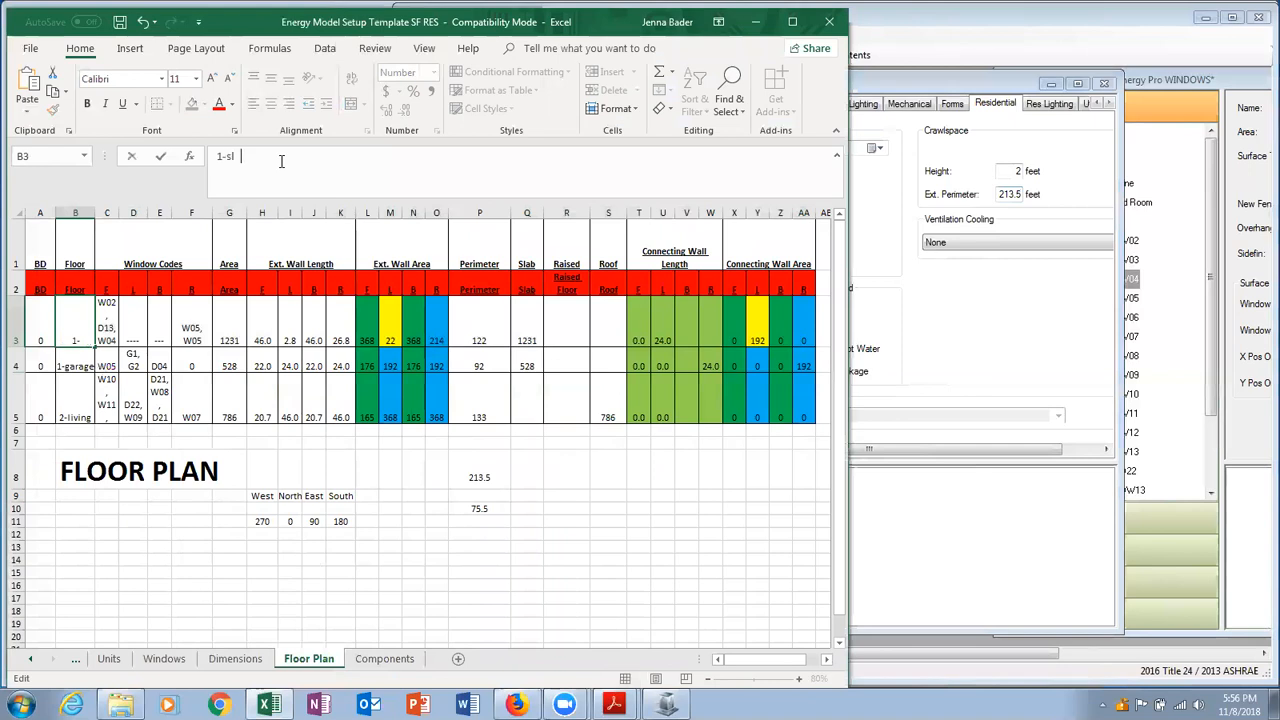
click(237, 456)
Look up the garage row in the Floor Plan sheet, switch to EnergyPro, and add a new zone to the HVAC system.
click(24, 368)
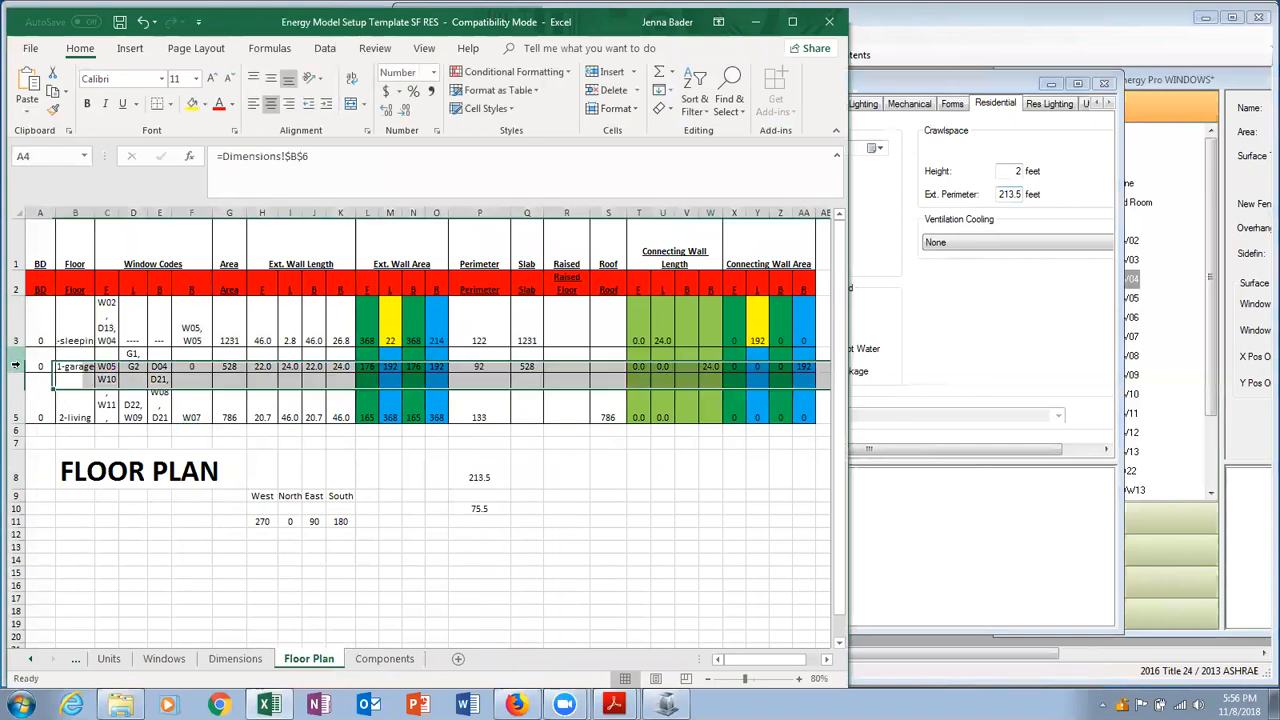
click(936, 360)
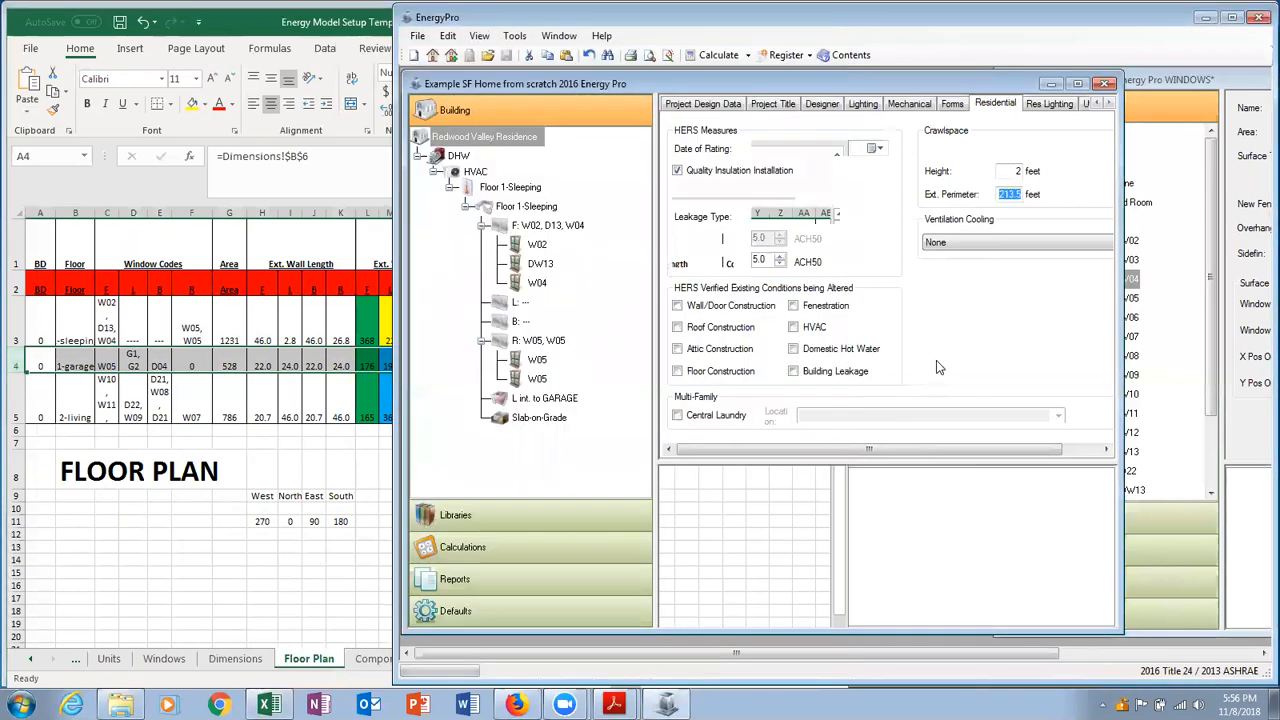
click(510, 187)
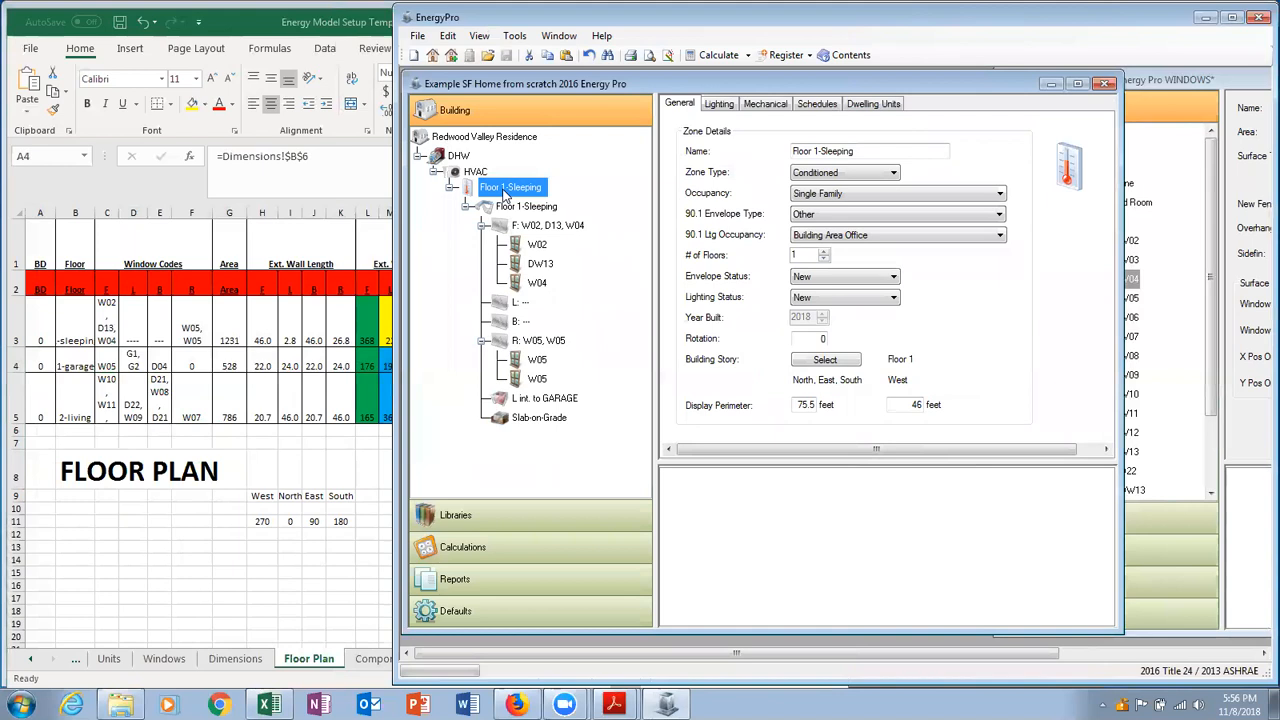
click(477, 171)
right_click(478, 172)
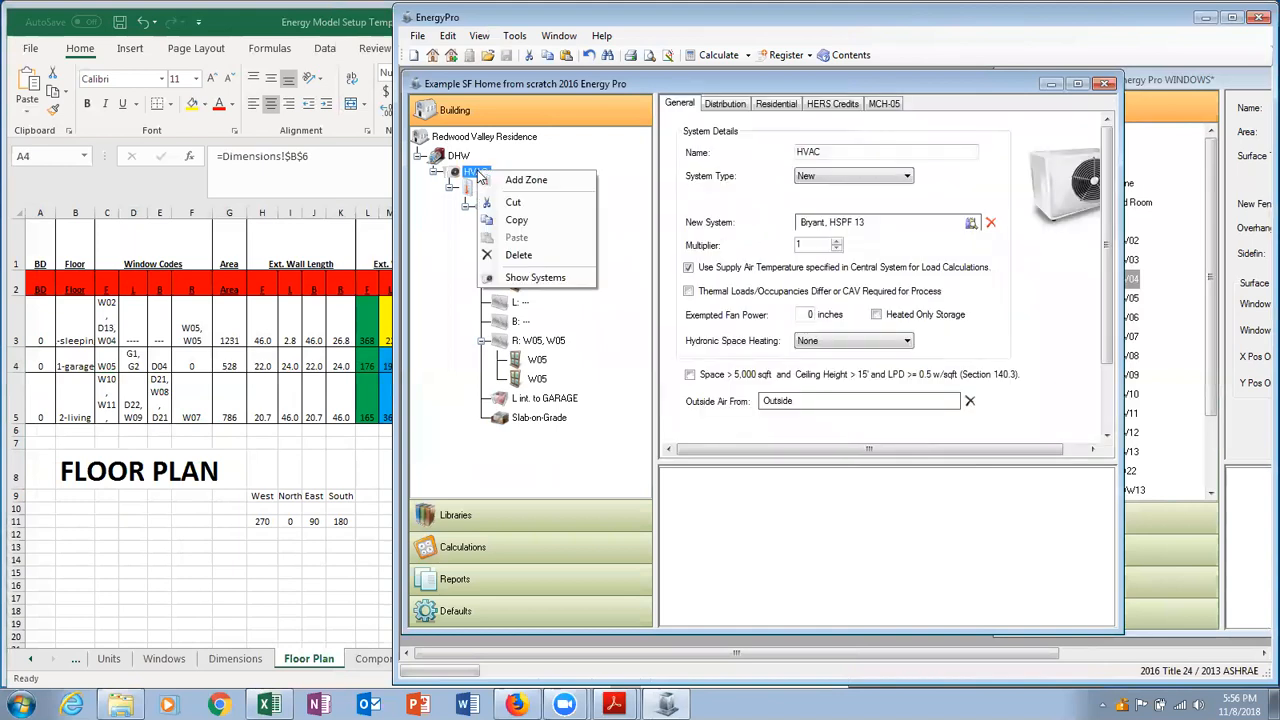
click(500, 181)
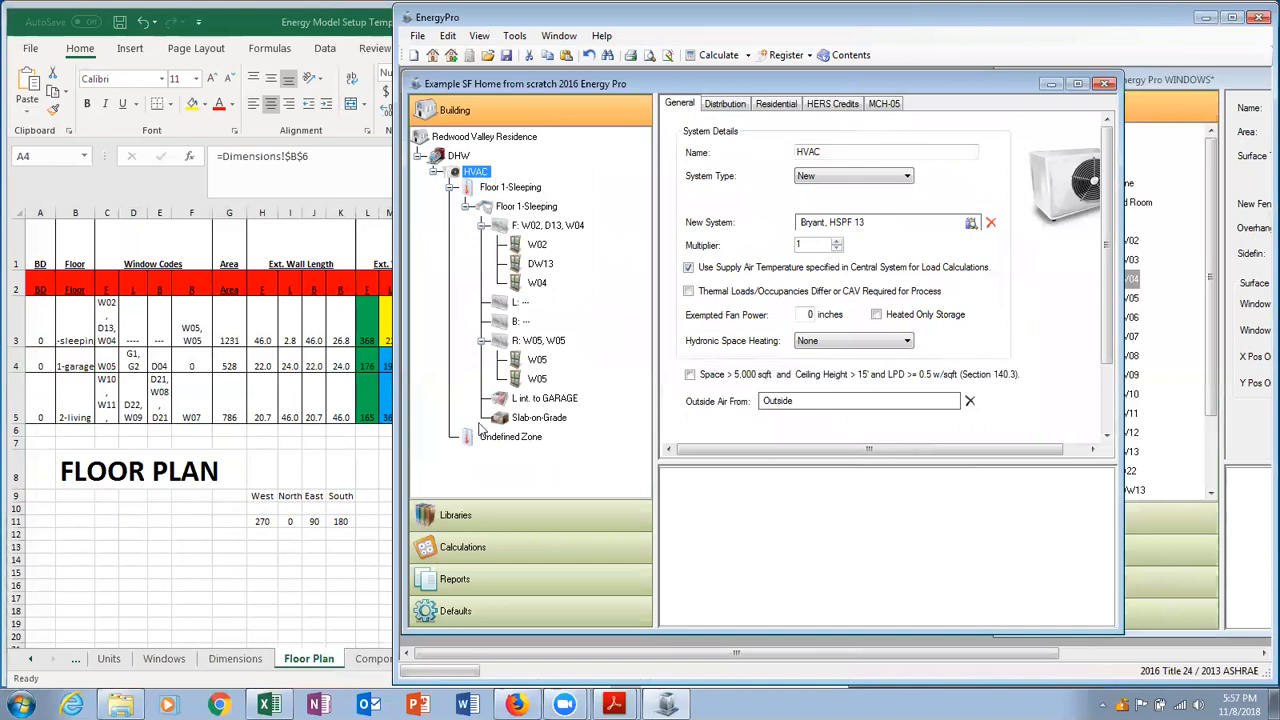
Name the new undefined zone "Floor1- GARAGE", set its zone type to Res Garage, and assign it to building story Floor 1.
click(507, 437)
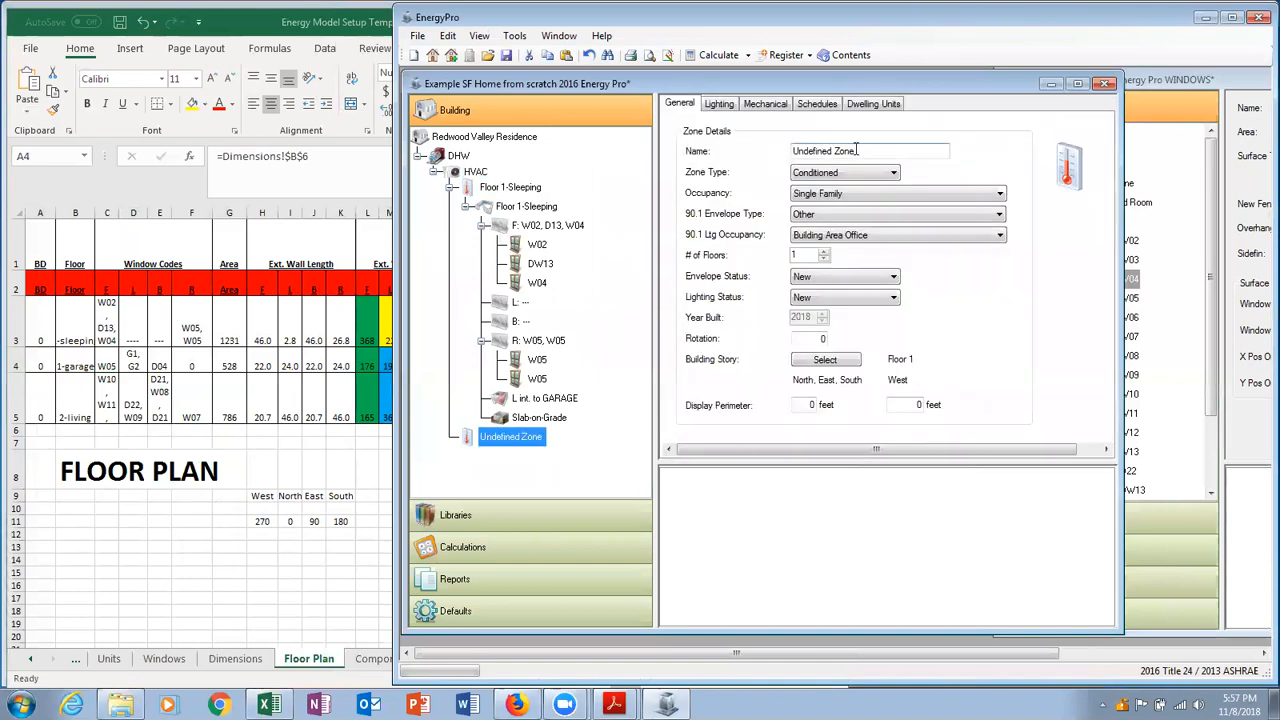
drag(856, 150, 778, 157)
text(Flo)
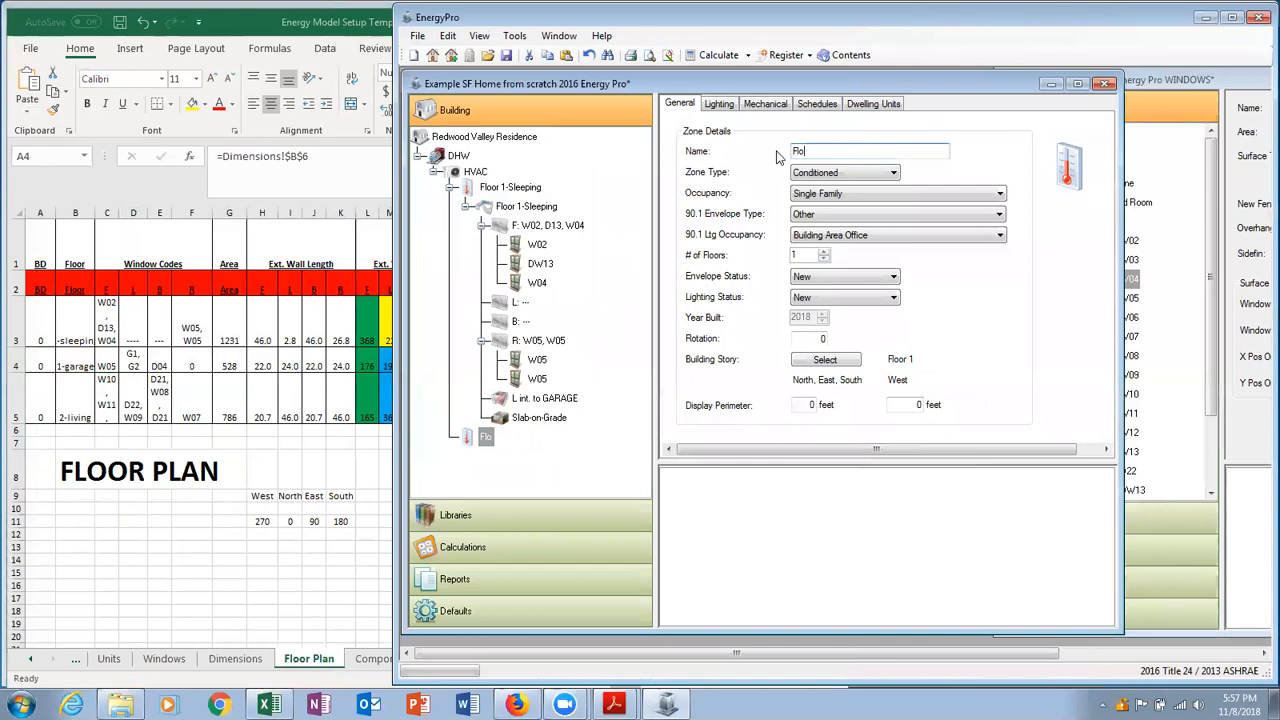
text(or1- GARAGE)
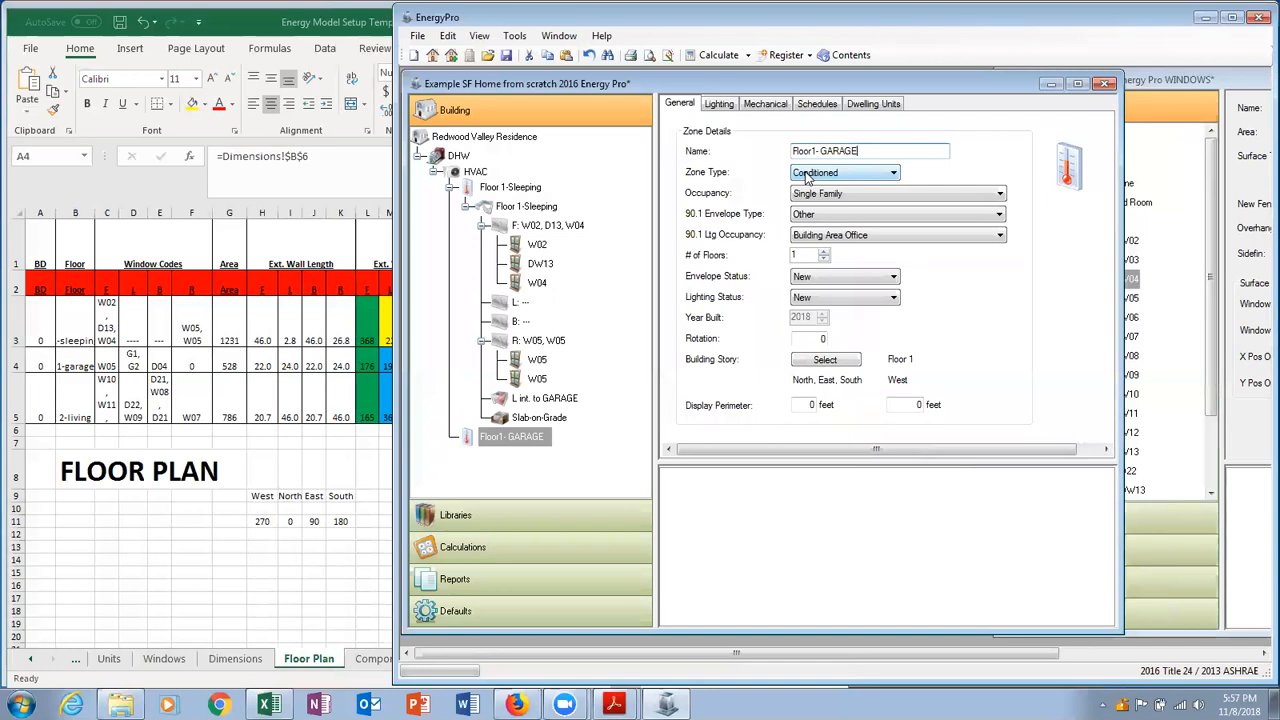
click(807, 178)
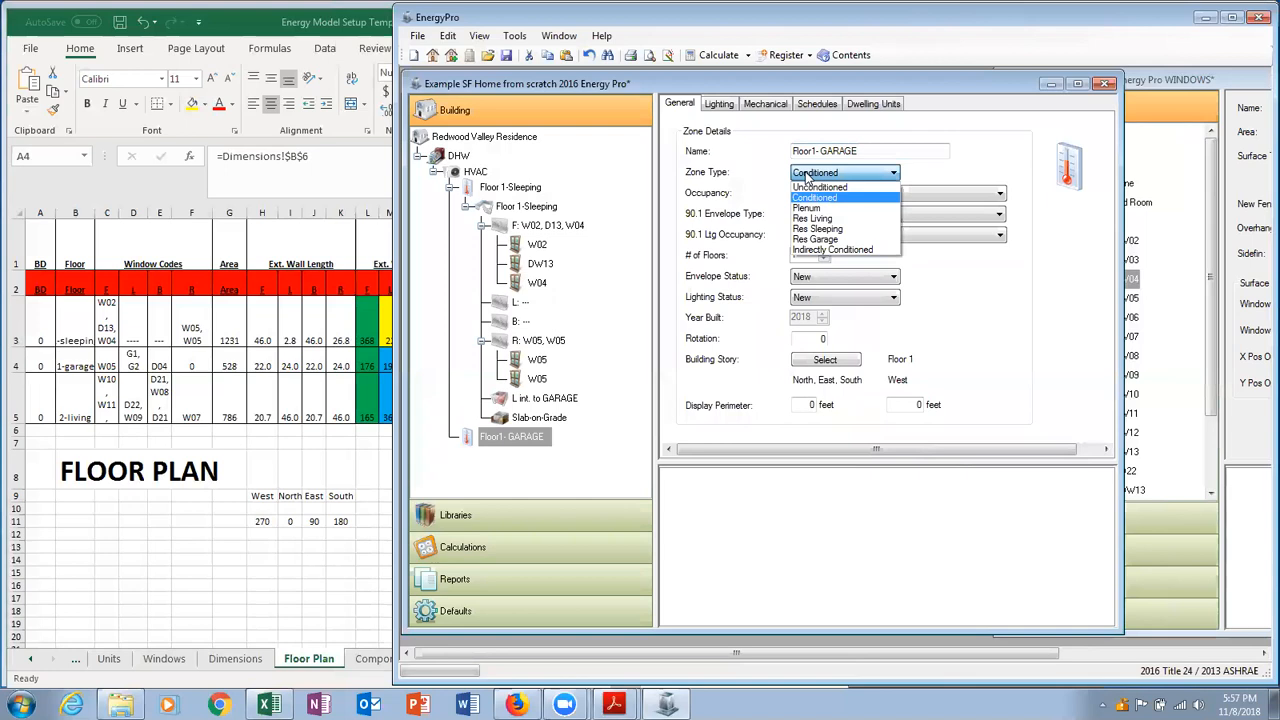
click(843, 241)
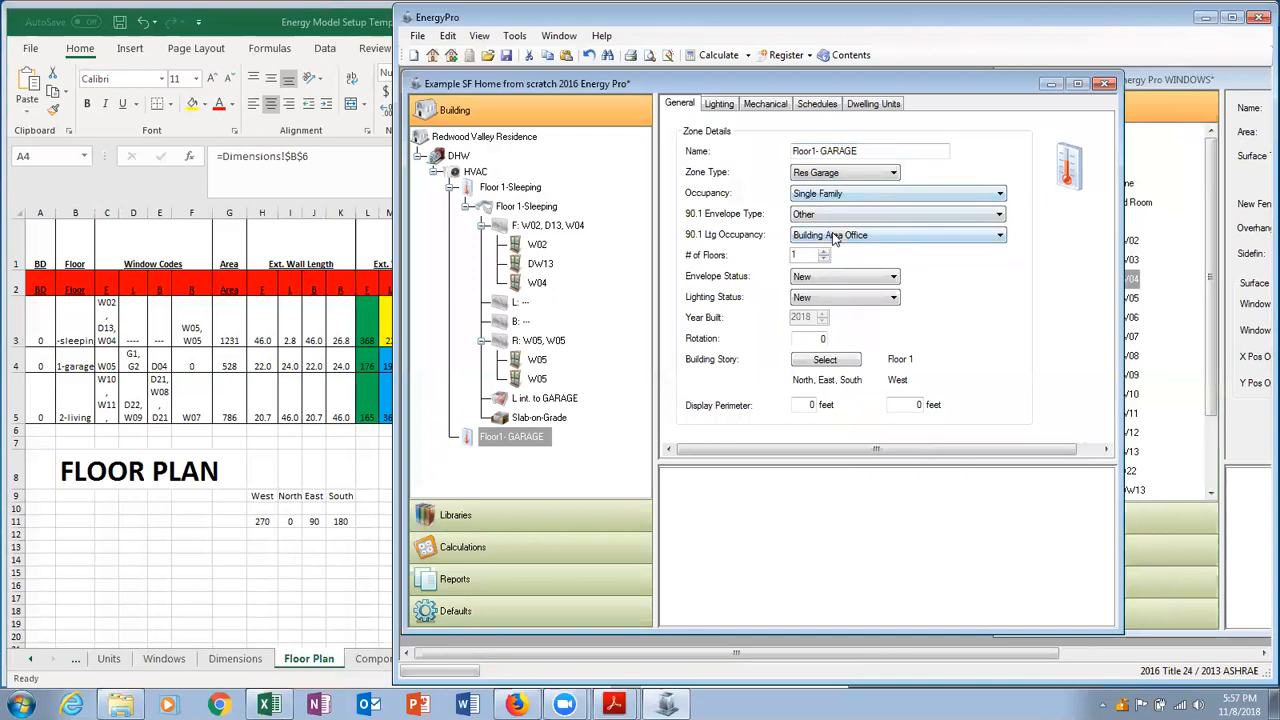
click(826, 361)
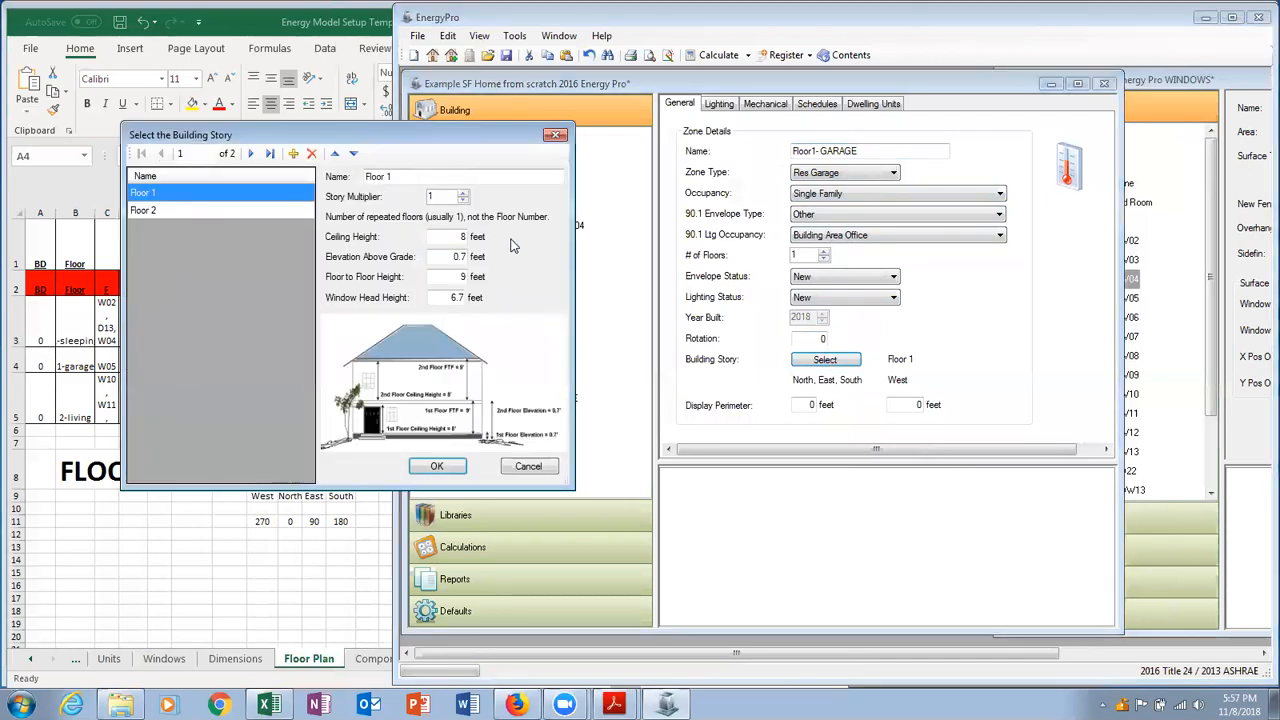
click(438, 468)
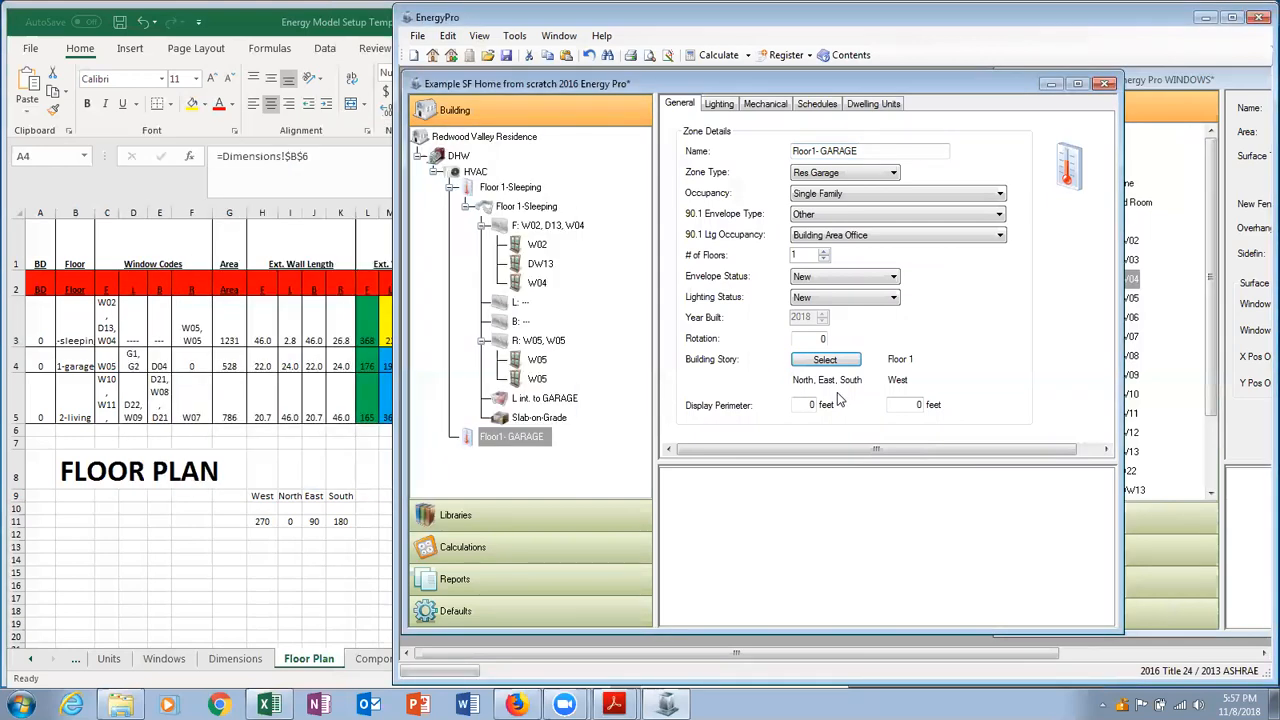
Switch to Example Planset.pdf and examine the garage walls and openings on the page 4 floor plan.
click(268, 468)
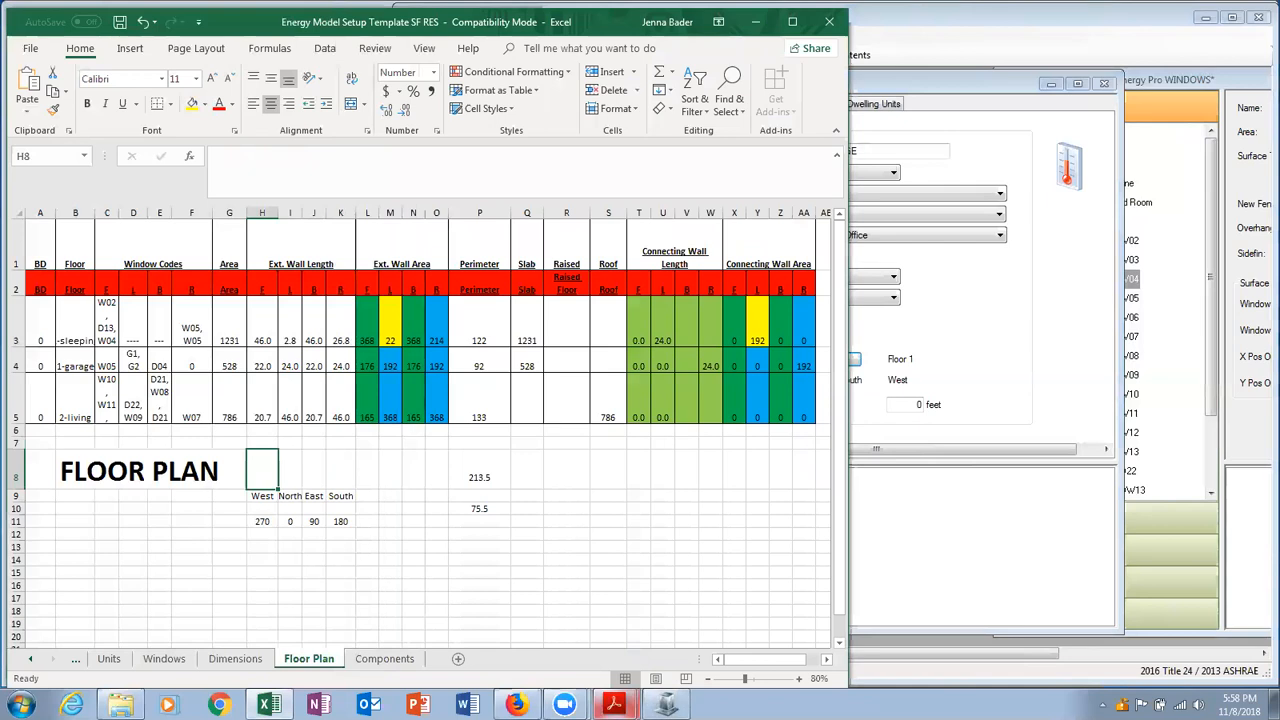
mouse_move(614, 704)
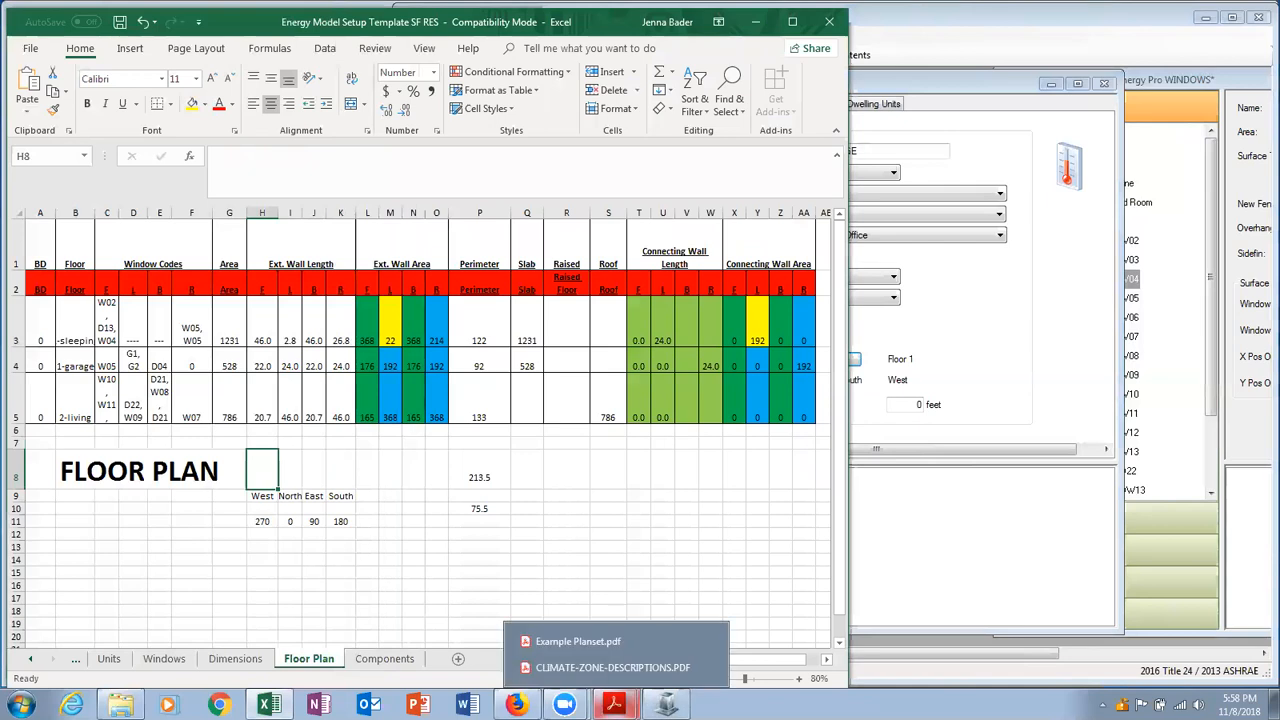
click(603, 640)
drag(227, 304, 221, 301)
click(157, 222)
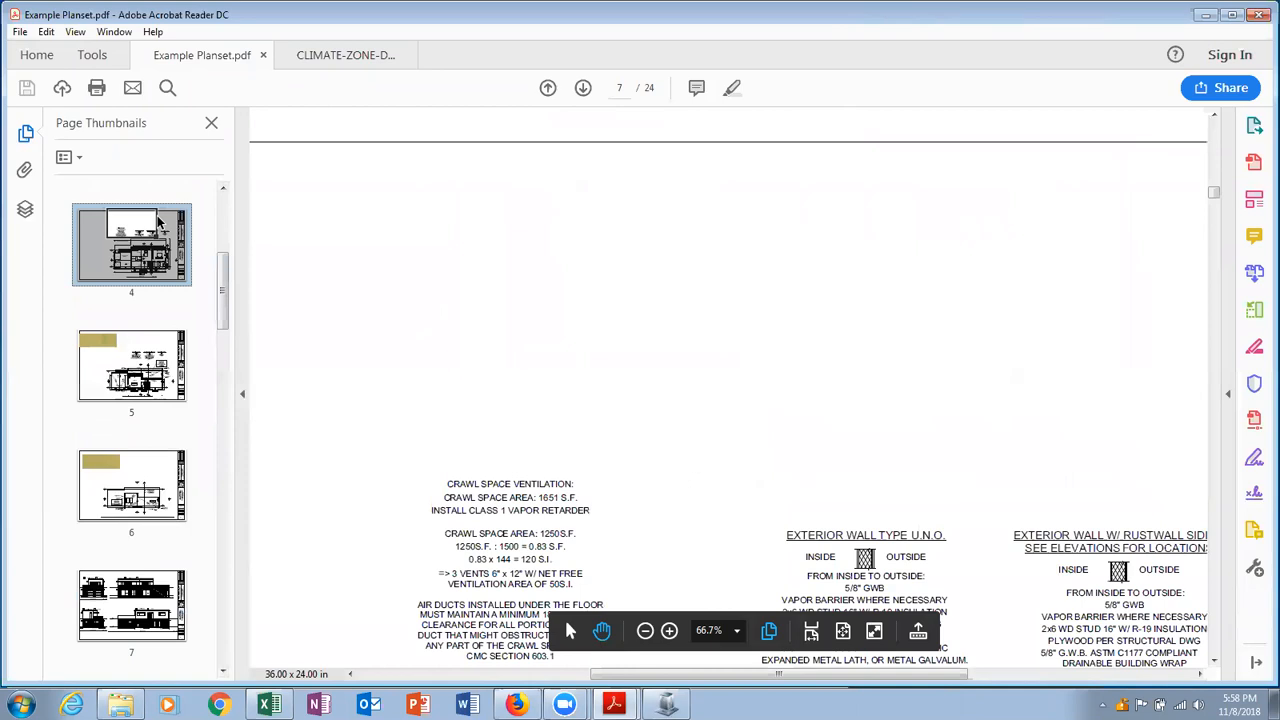
drag(141, 230, 140, 264)
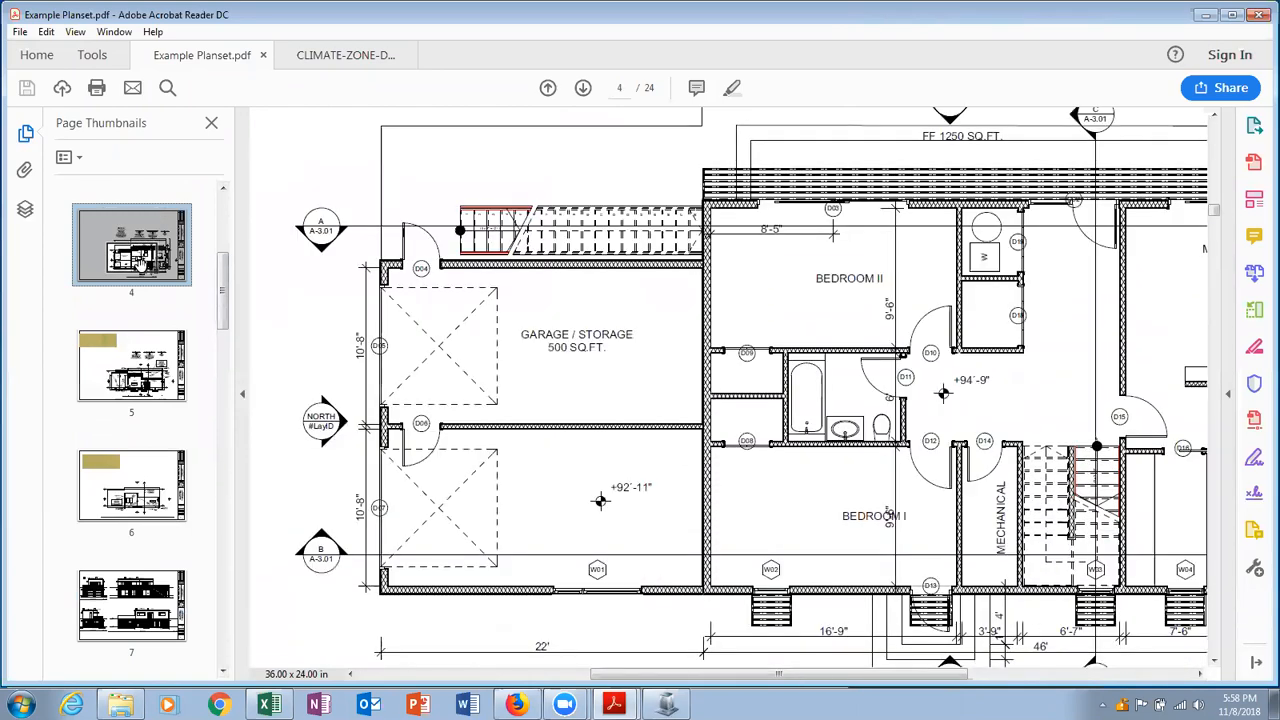
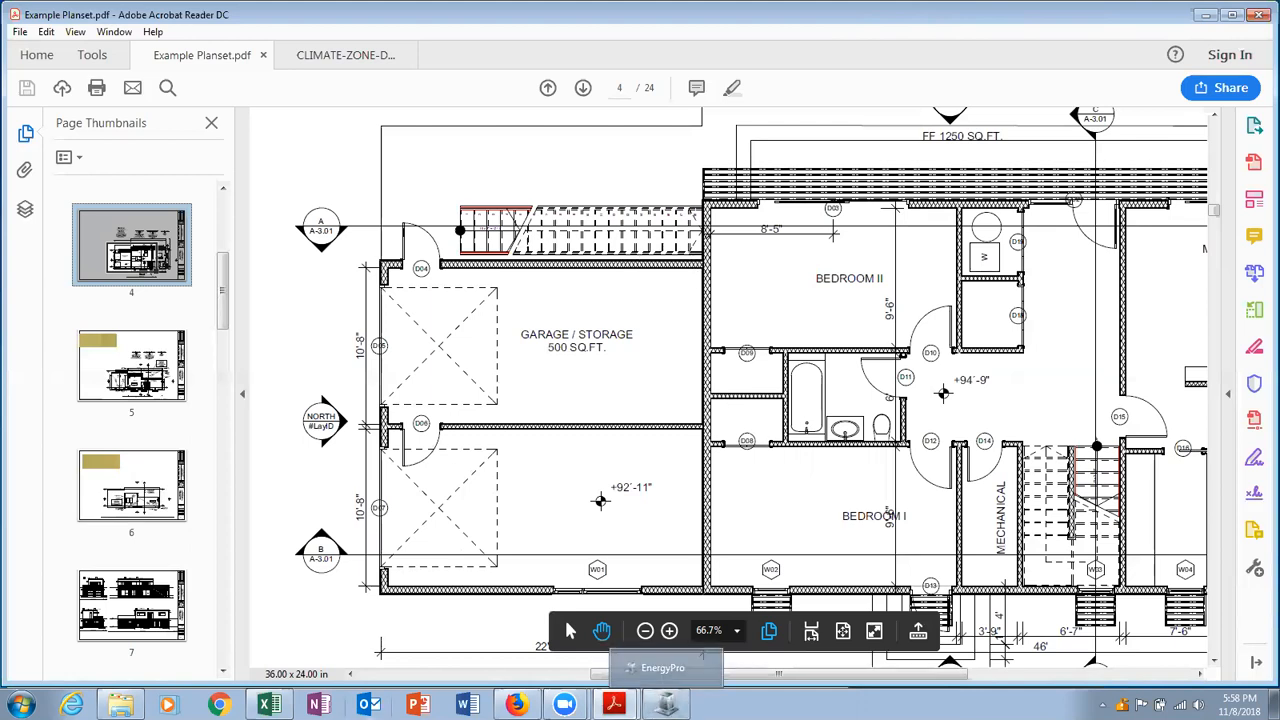
Switch to the Excel template and set the garage's right exterior wall length in Floor Plan cell K4 to 0.
click(268, 704)
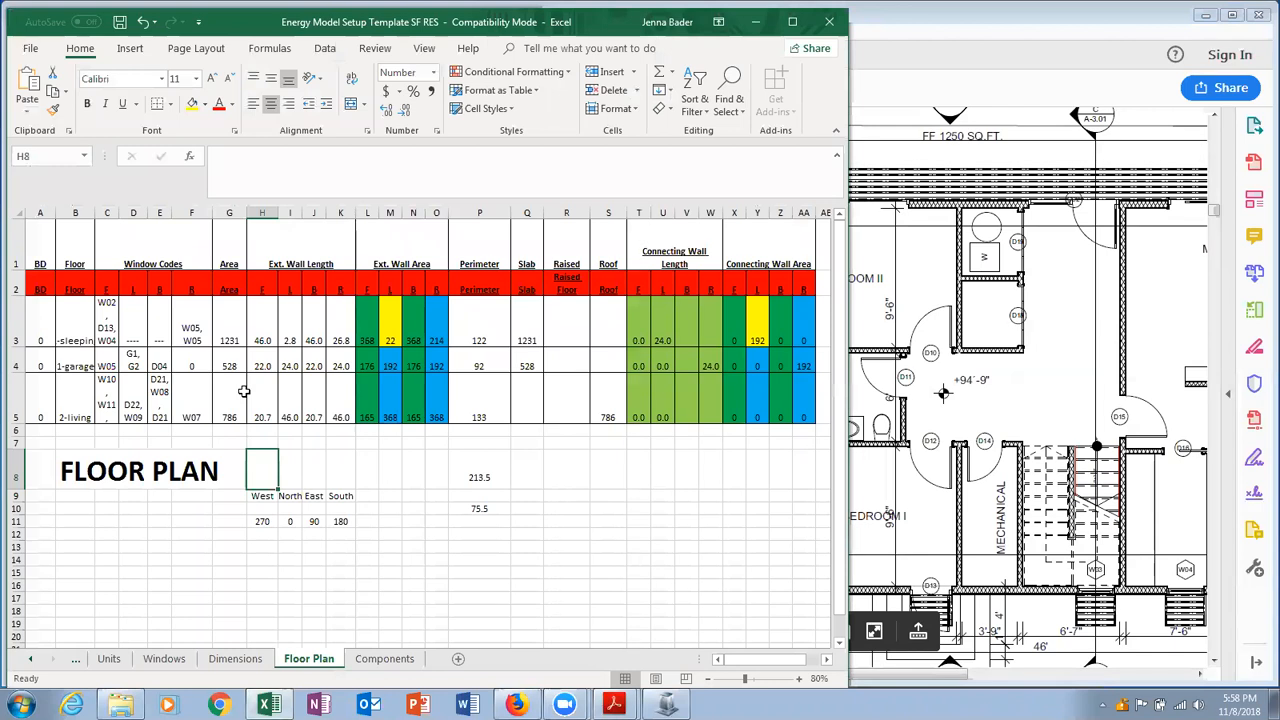
click(346, 362)
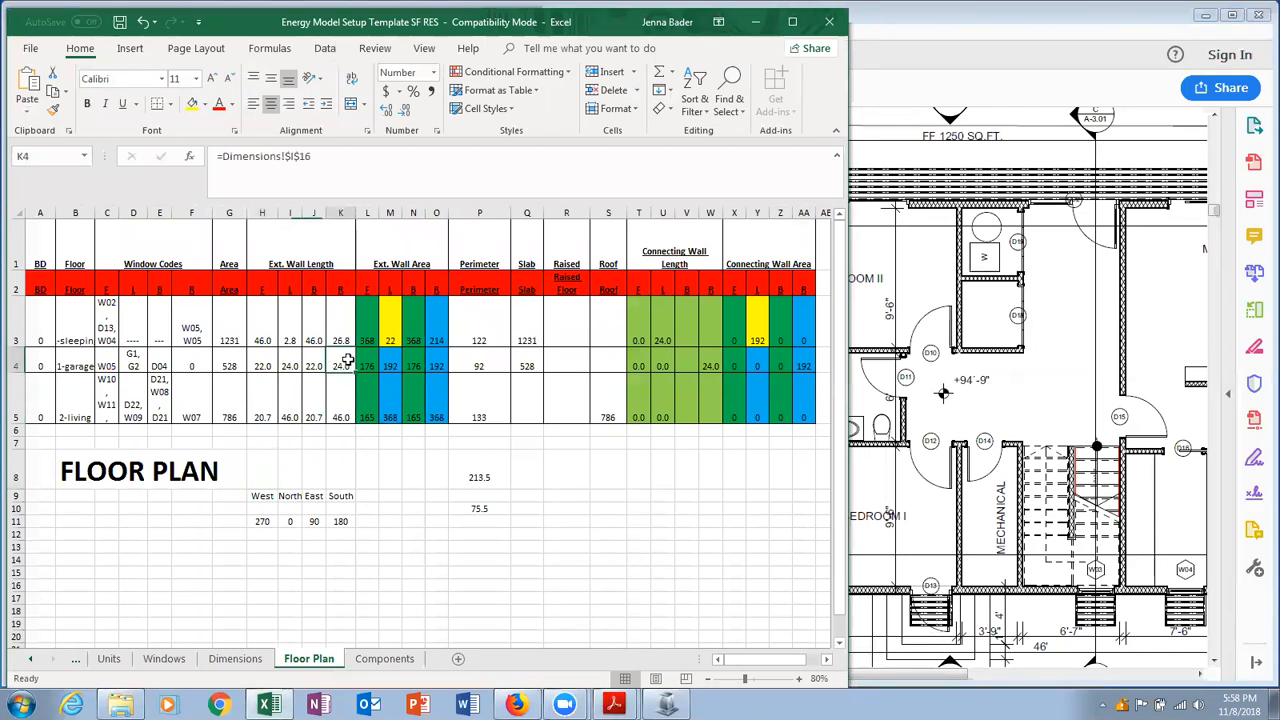
double_click(346, 362)
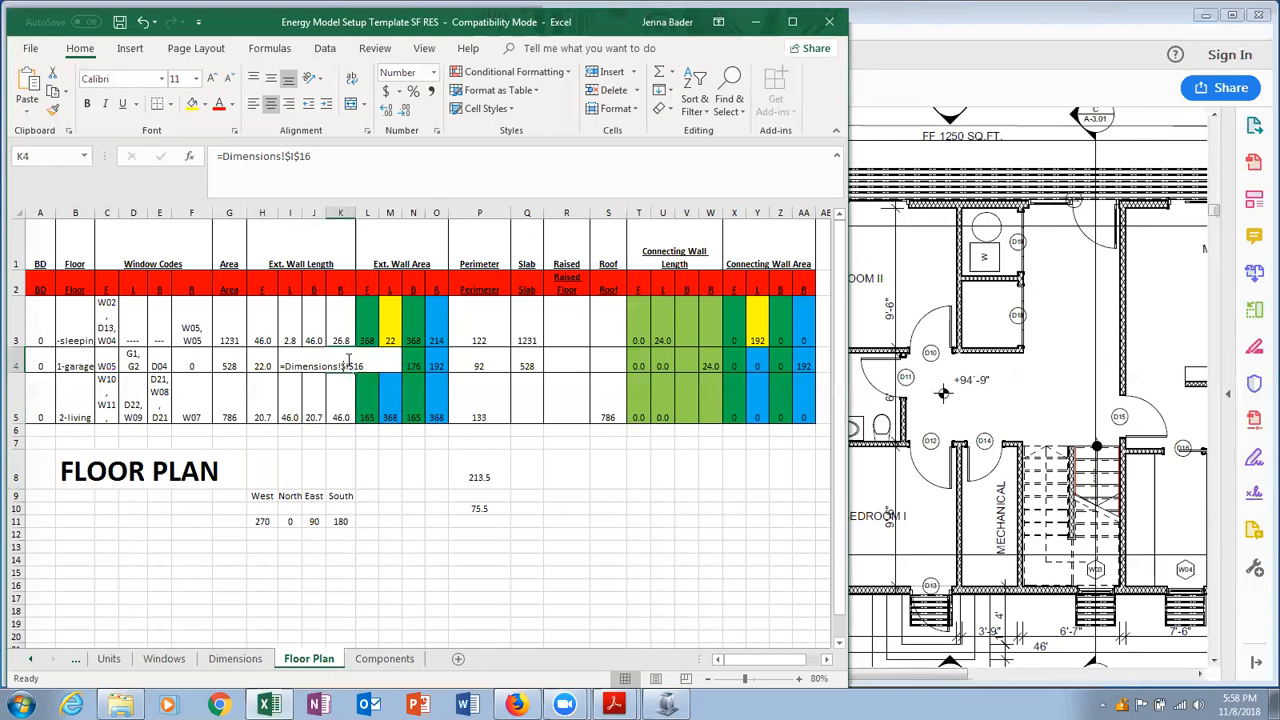
key(Return)
Highlight the garage's right exterior wall area (O4) and right connecting wall area (AA4) in yellow, and save the workbook.
click(430, 362)
click(193, 108)
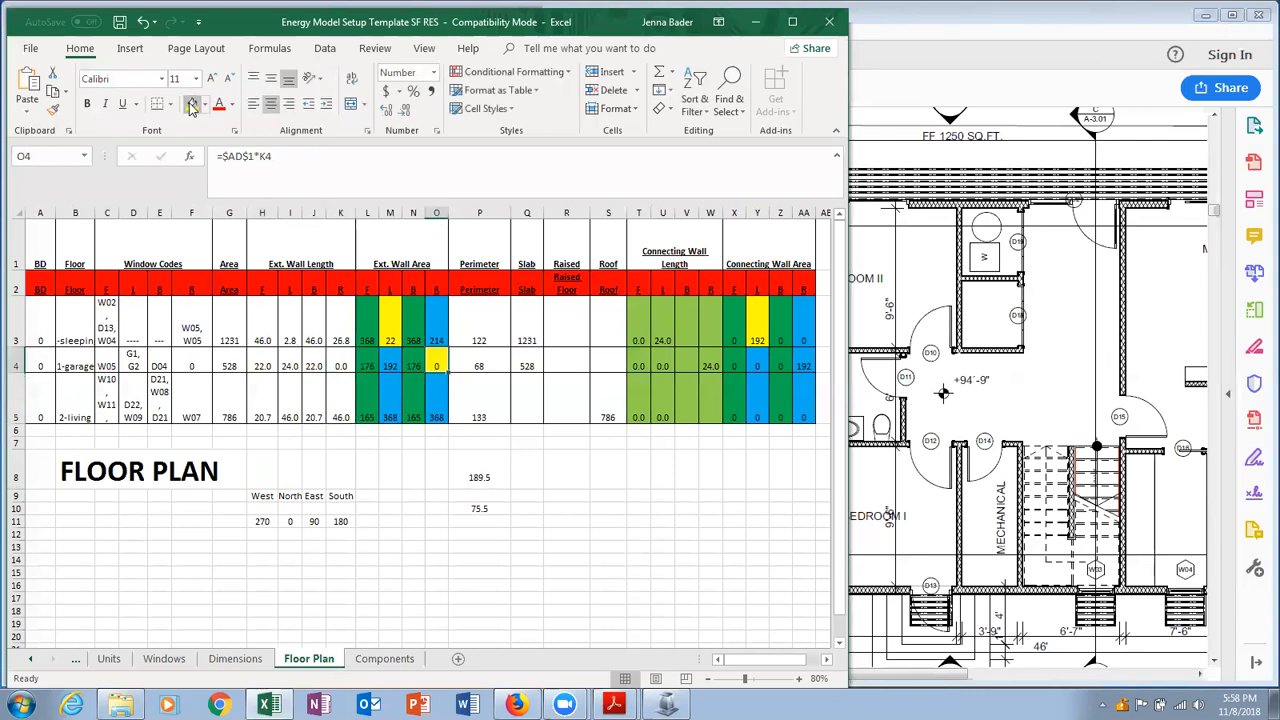
click(797, 365)
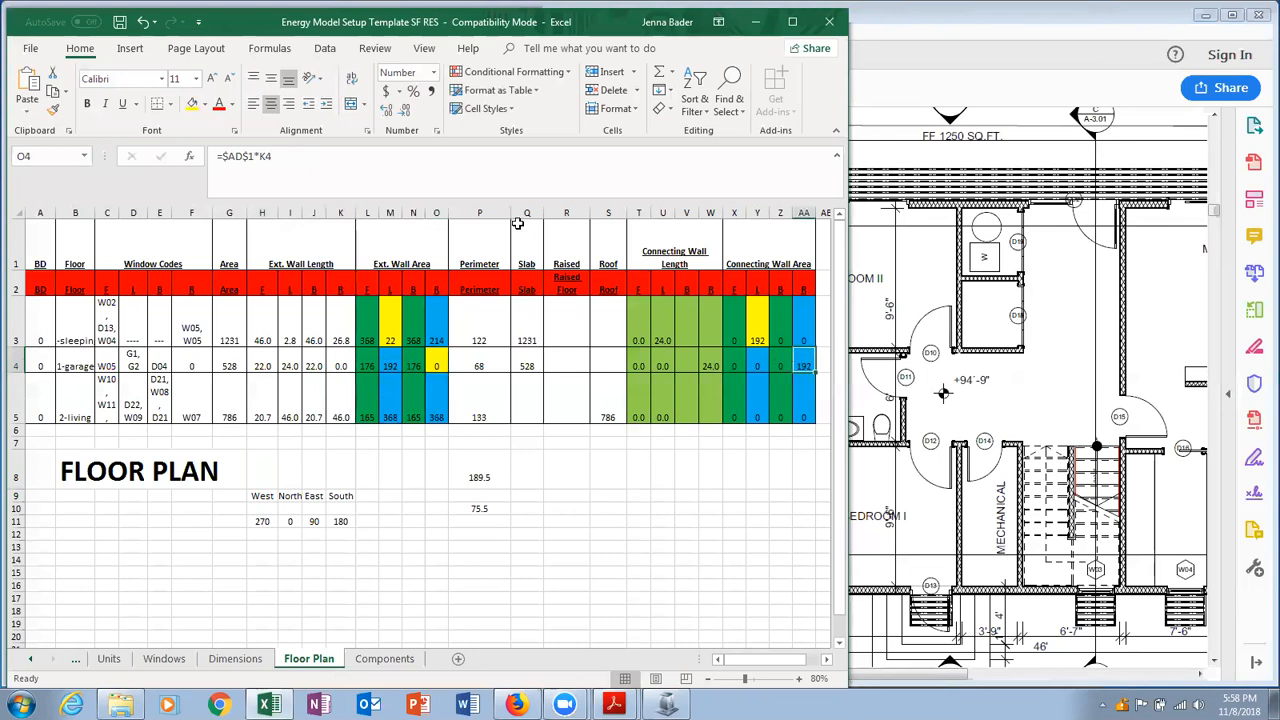
click(193, 108)
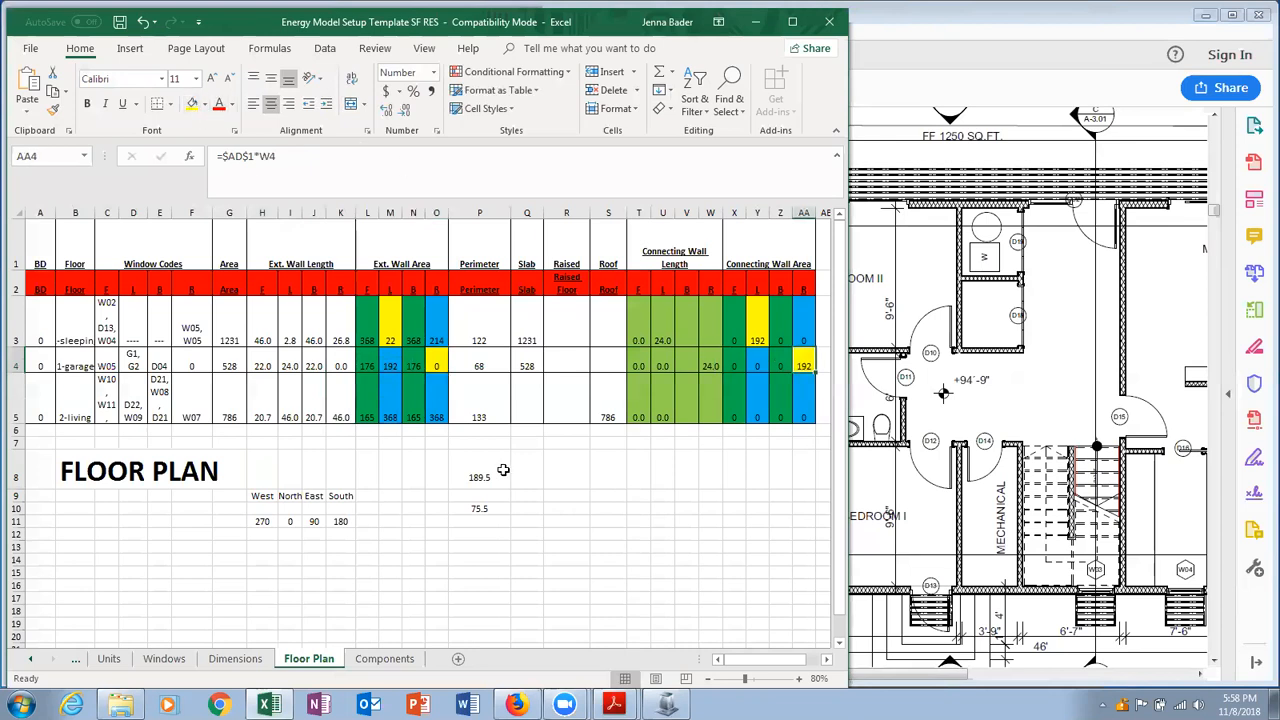
click(636, 484)
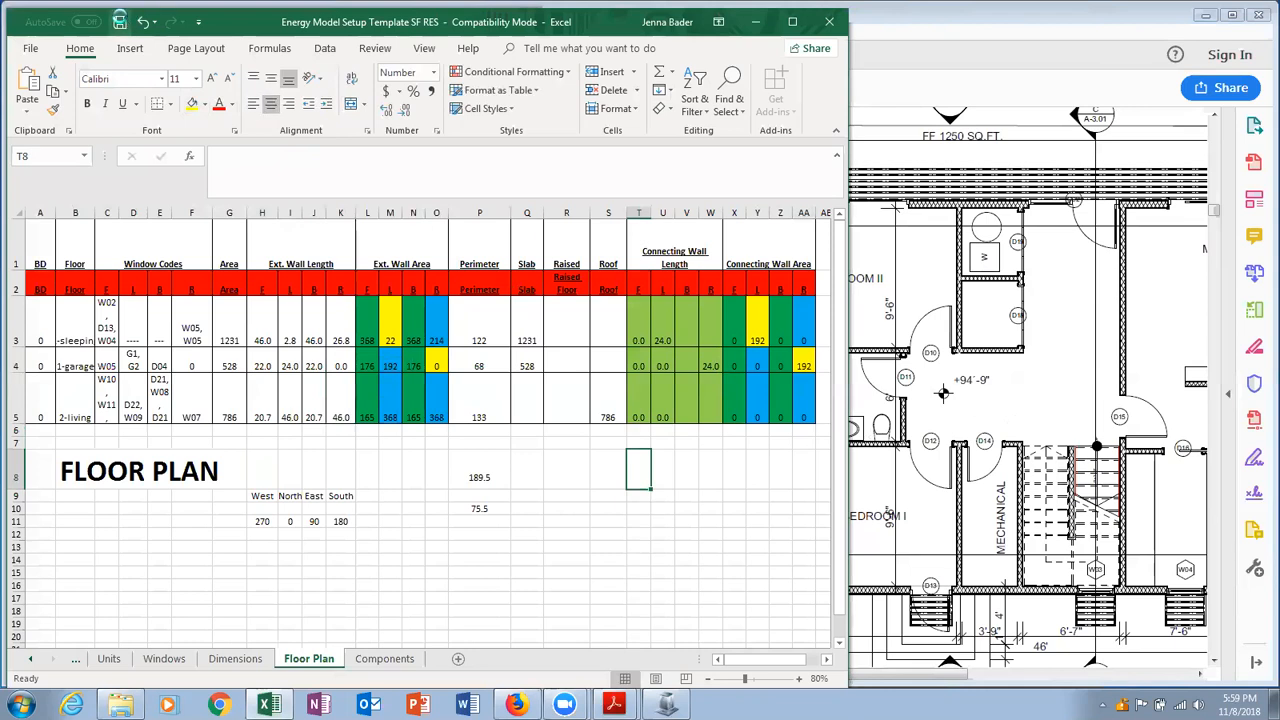
click(119, 21)
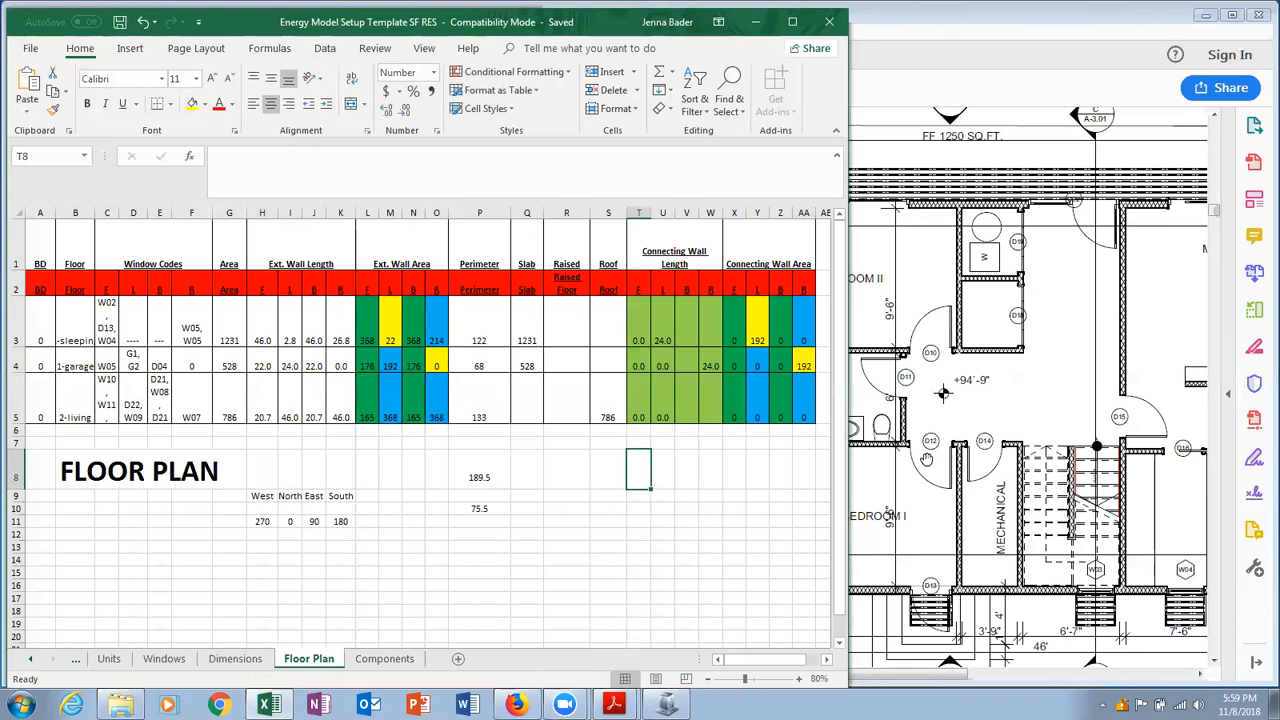
Switch to EnergyPro, narrow its window to reveal more of the worksheet, and set the garage zone's West display perimeter to 22 feet.
click(665, 705)
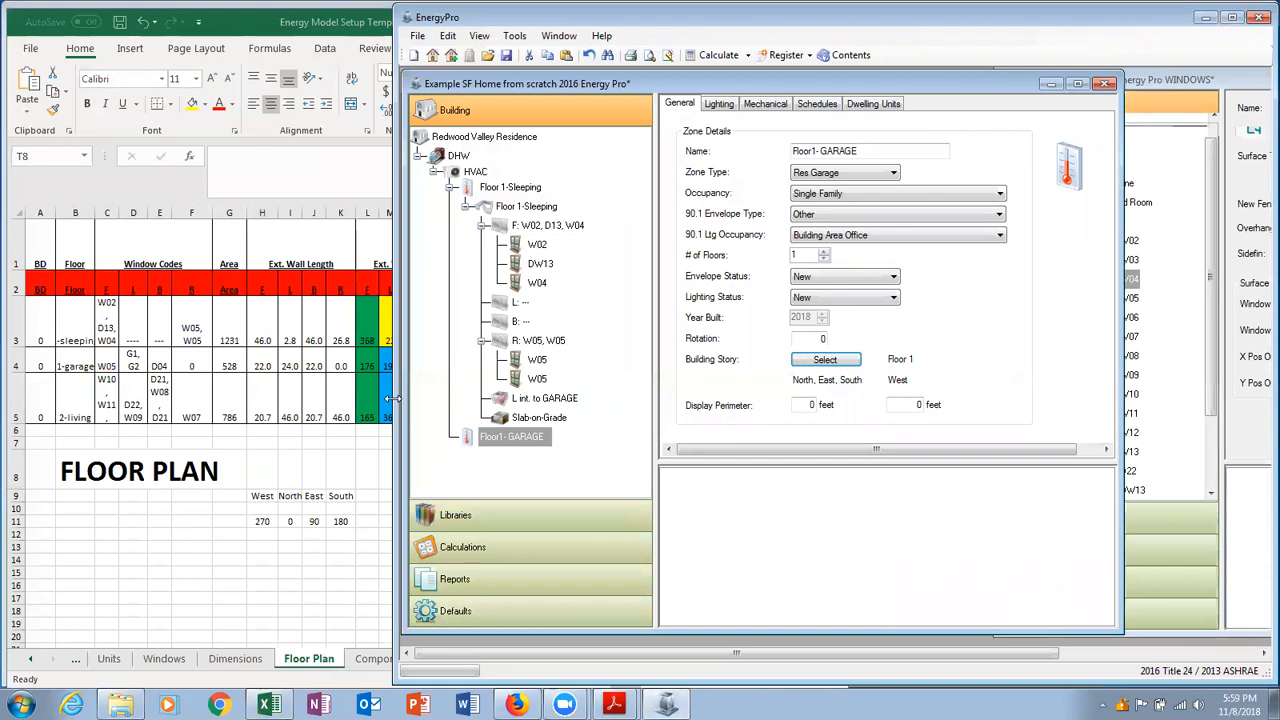
drag(393, 398, 528, 404)
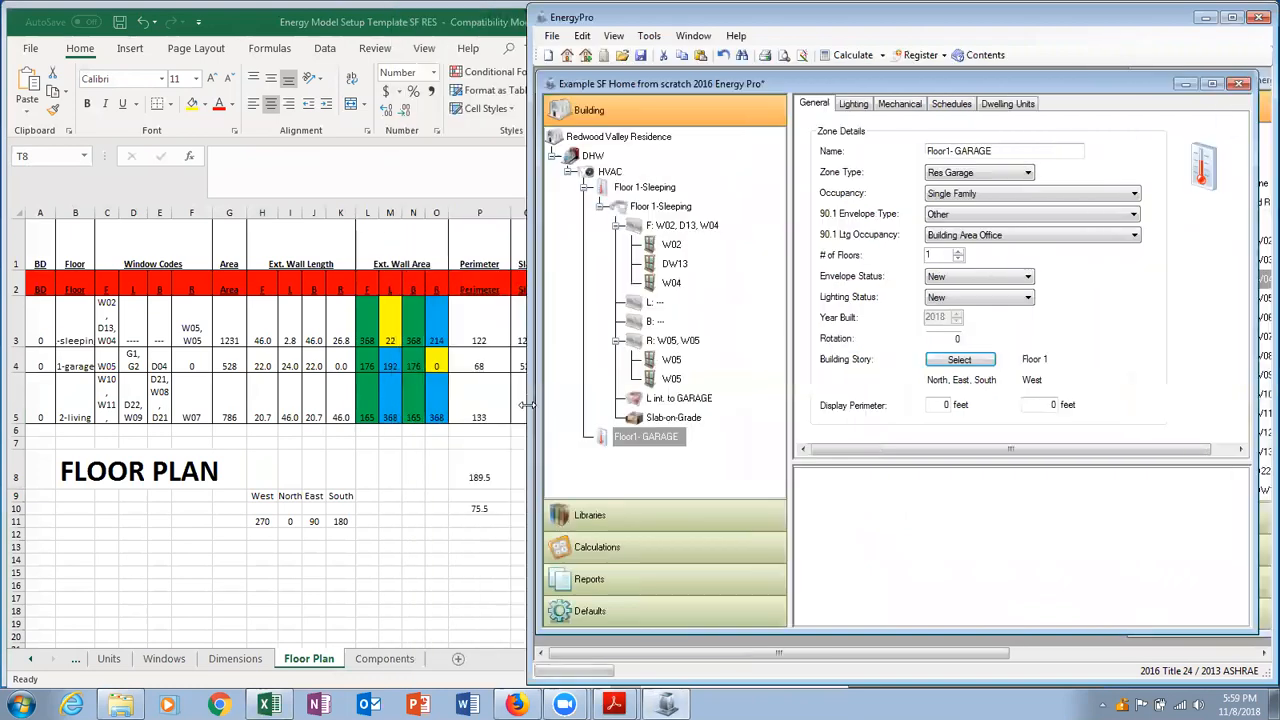
click(665, 440)
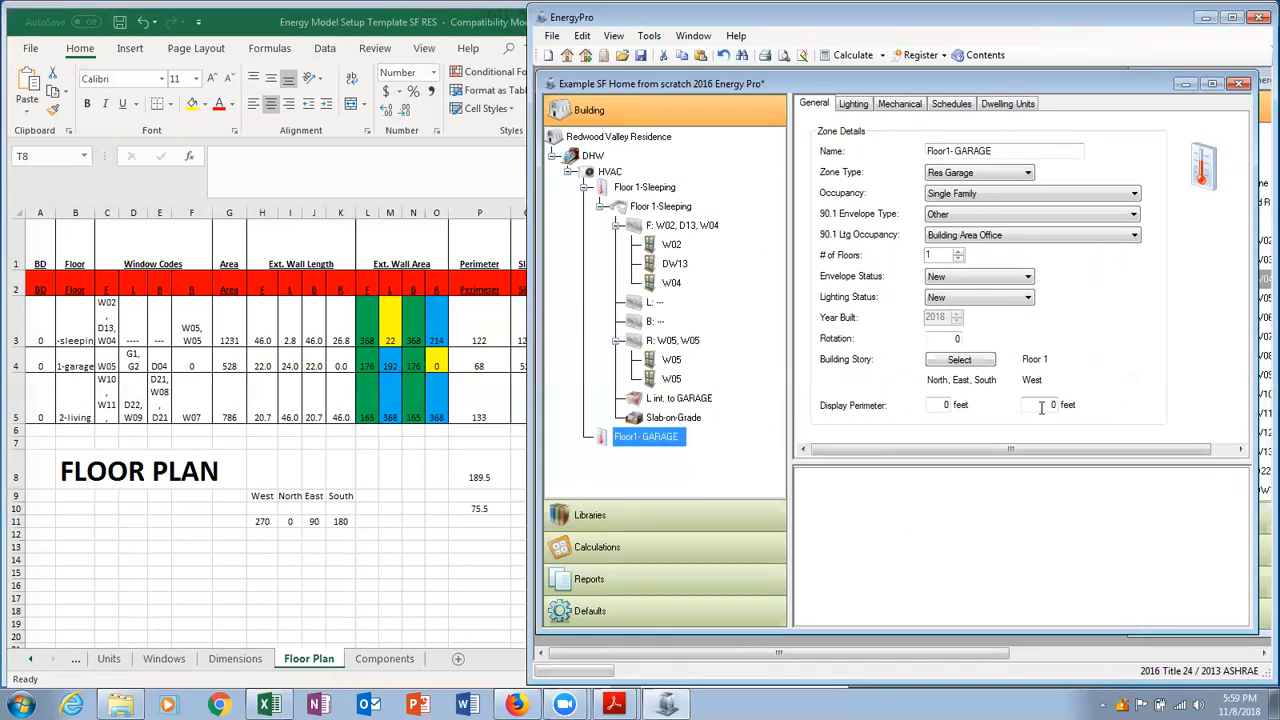
click(1052, 405)
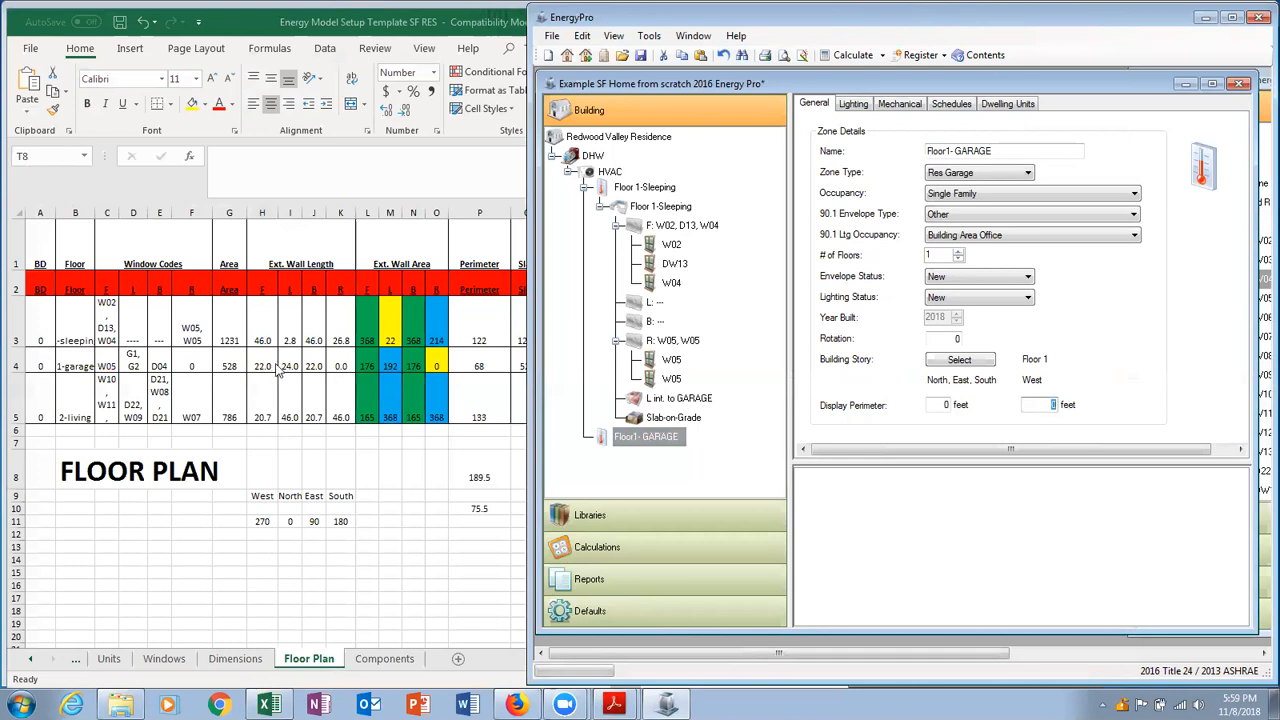
key(alt+Tab)
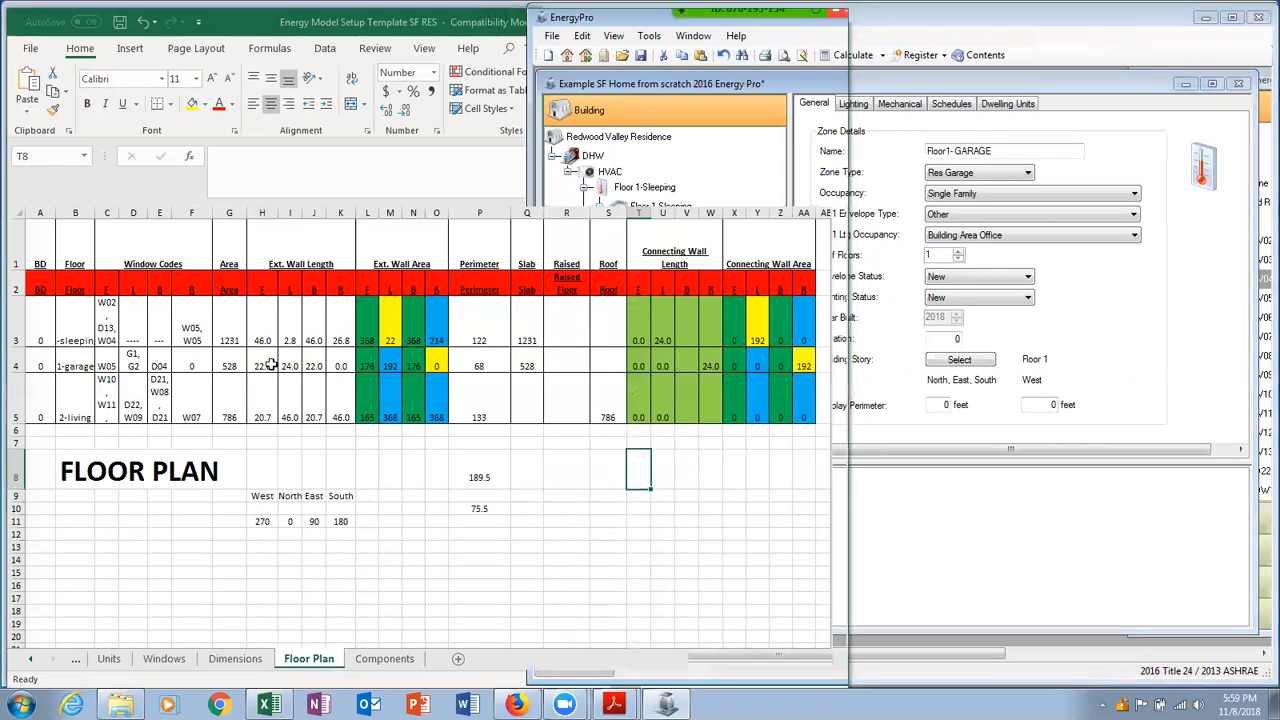
click(265, 365)
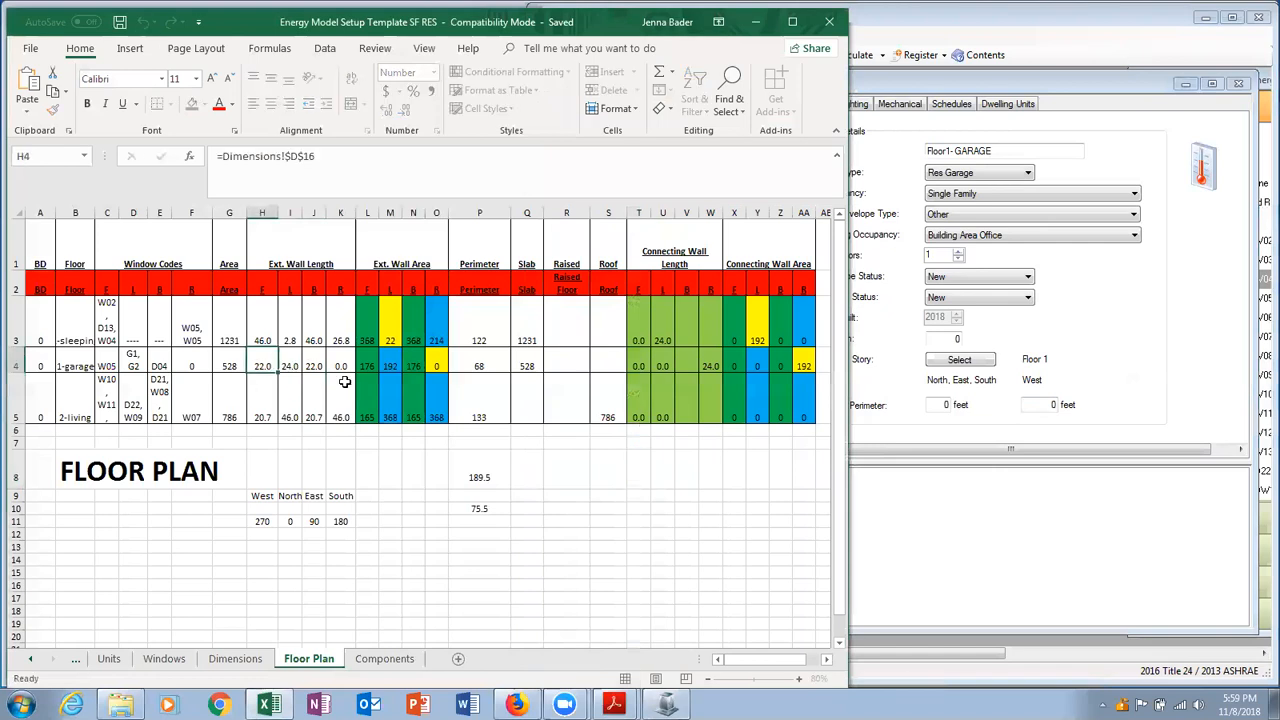
click(1040, 403)
key(BackSpace)
text(22)
Calculate =P4-H4 in Floor Plan cell P12 in Excel, and set the garage zone's North, East, South display perimeter to 46 feet in EnergyPro.
key(alt+Tab)
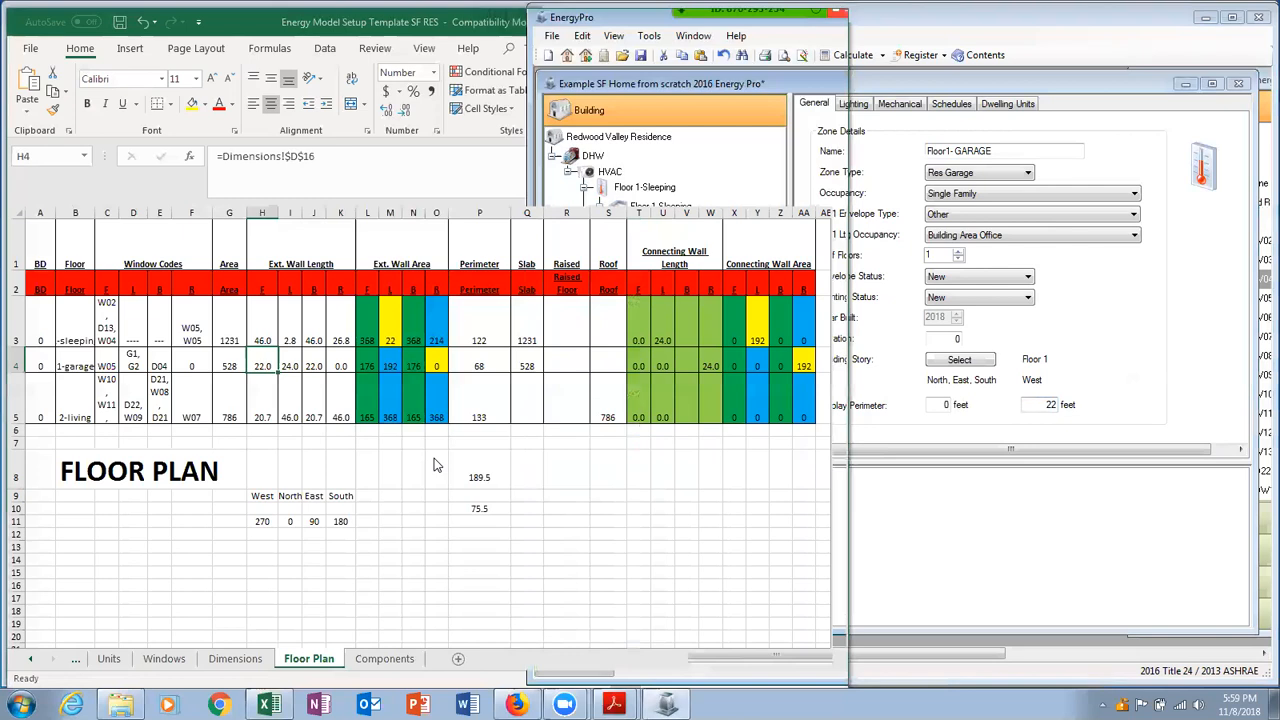
click(487, 530)
text(=)
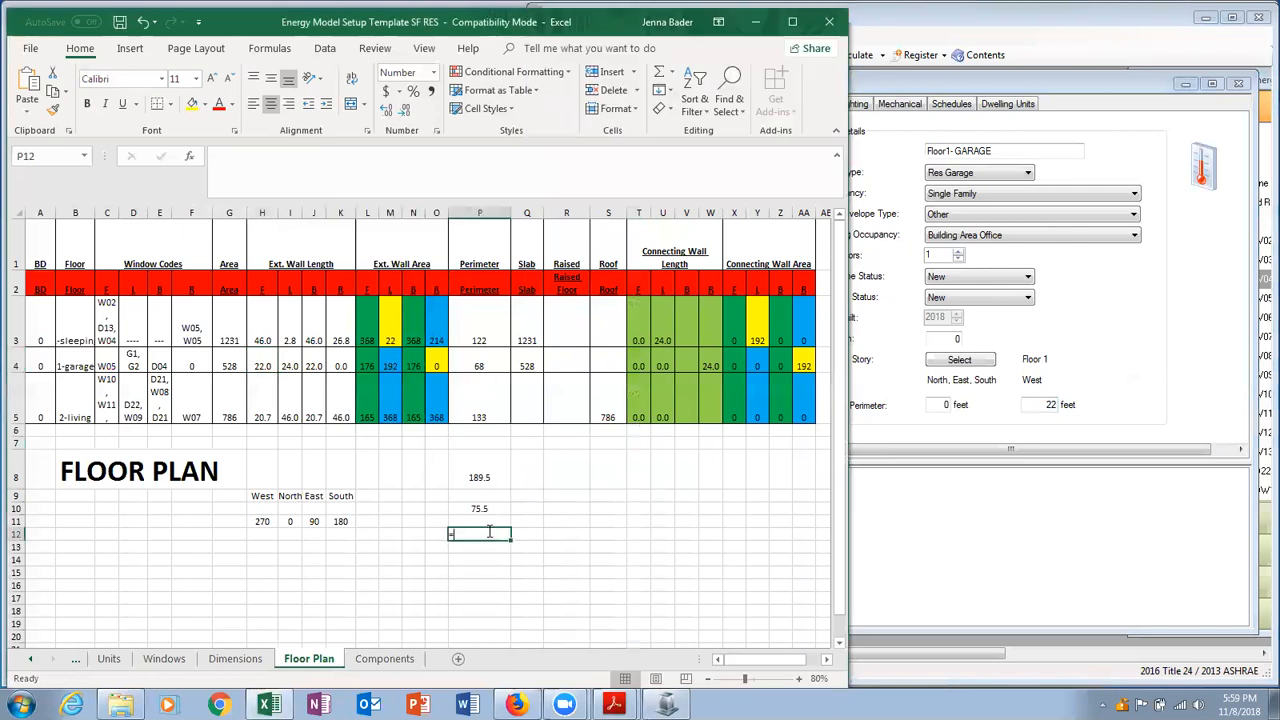
click(484, 366)
text(-)
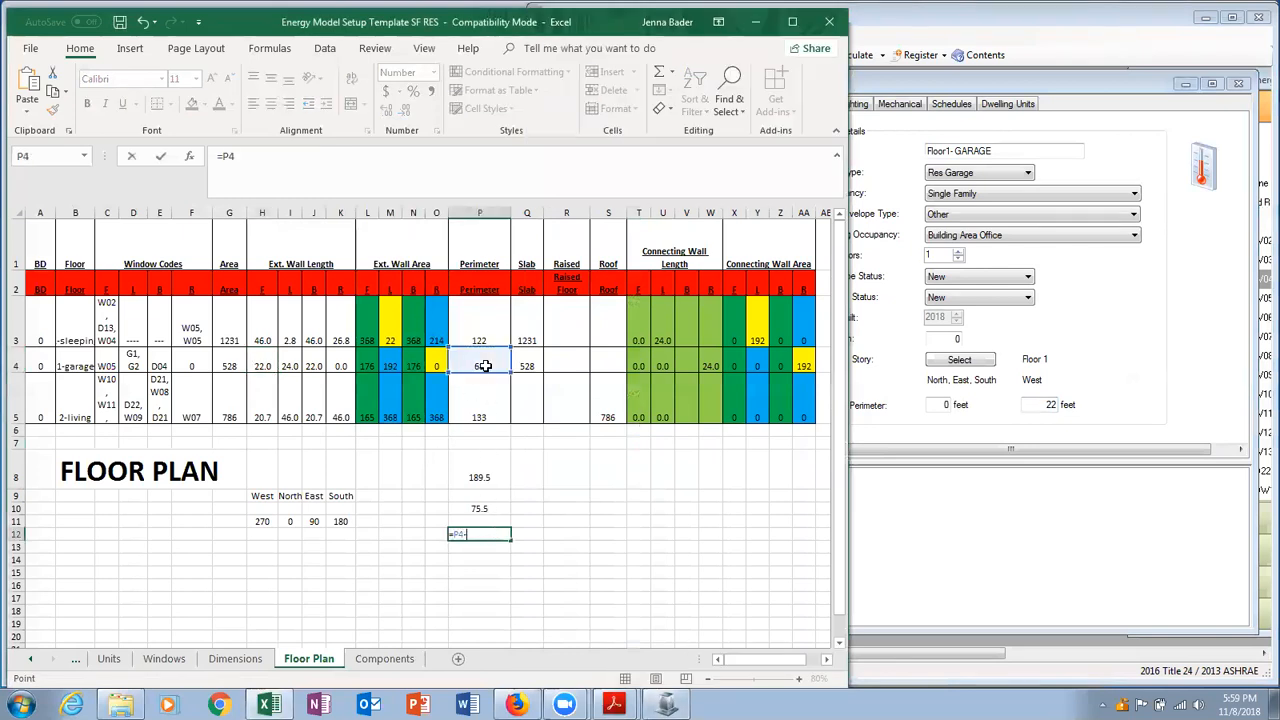
click(263, 362)
key(Return)
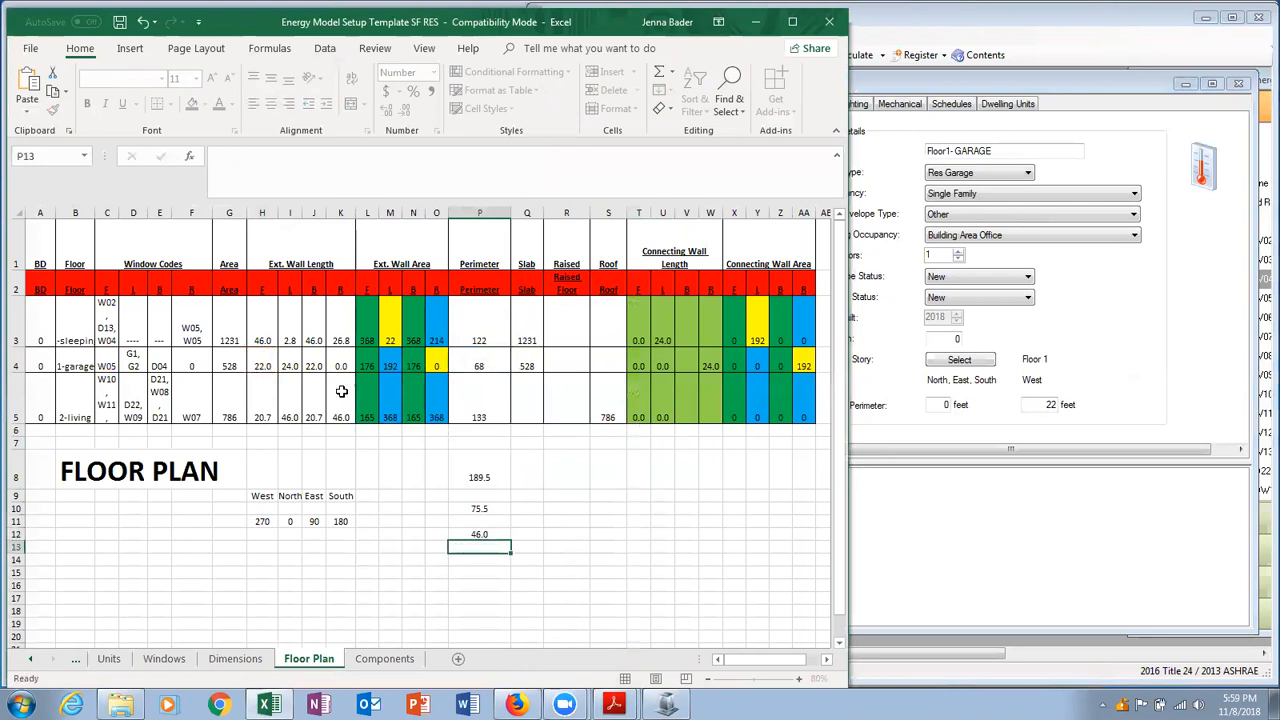
click(937, 405)
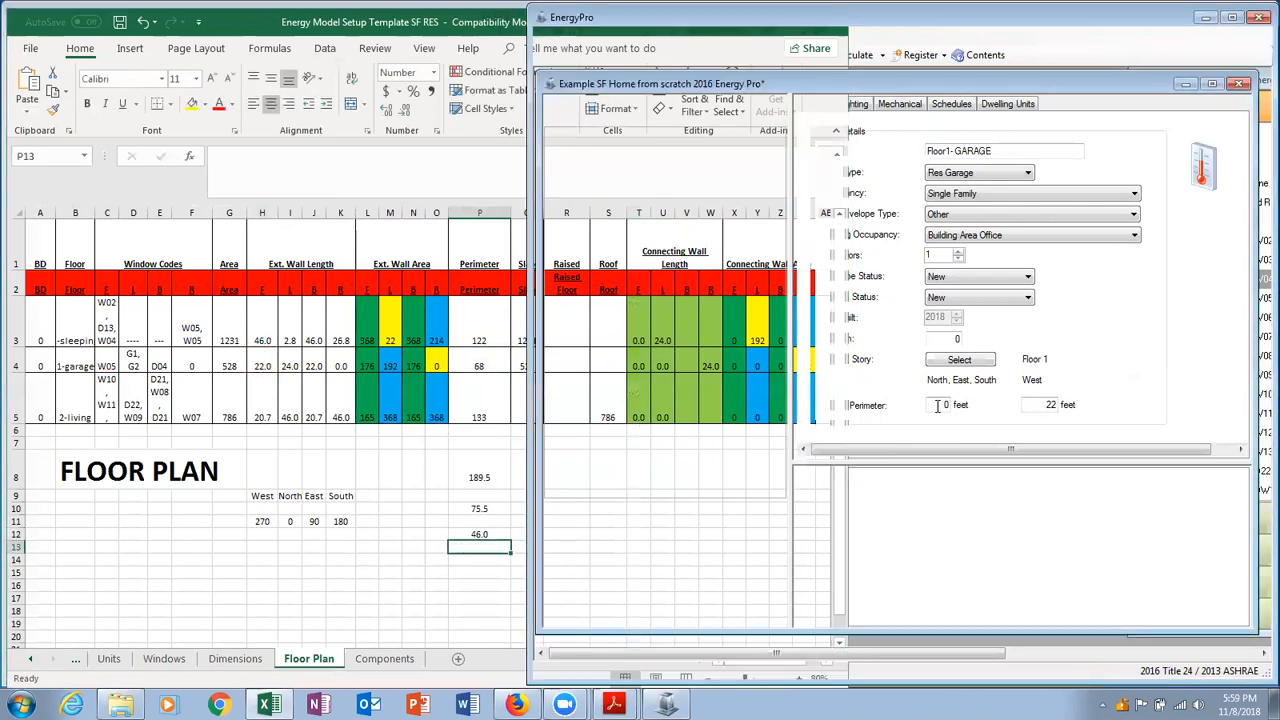
text(46)
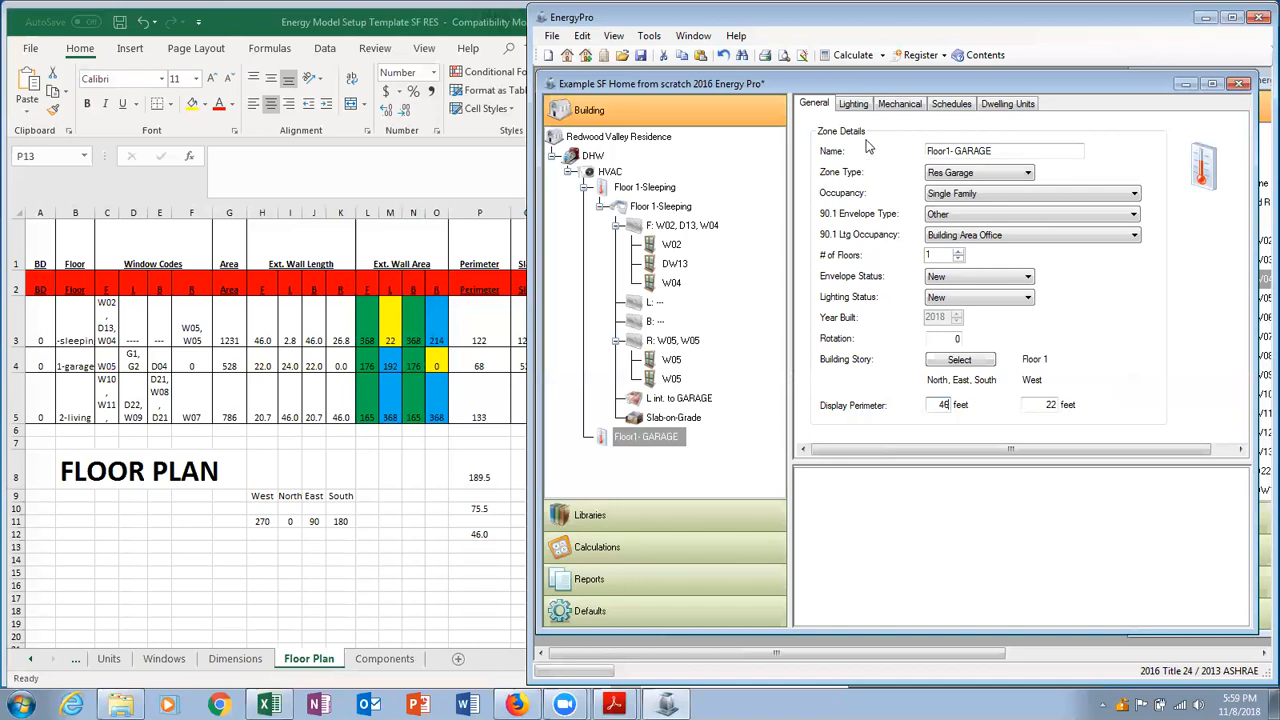
Define the garage zone's dwelling unit with 528 ft² floor area, 0 bedrooms, and no range, refrigerator, dishwasher, washer or dryer.
click(996, 110)
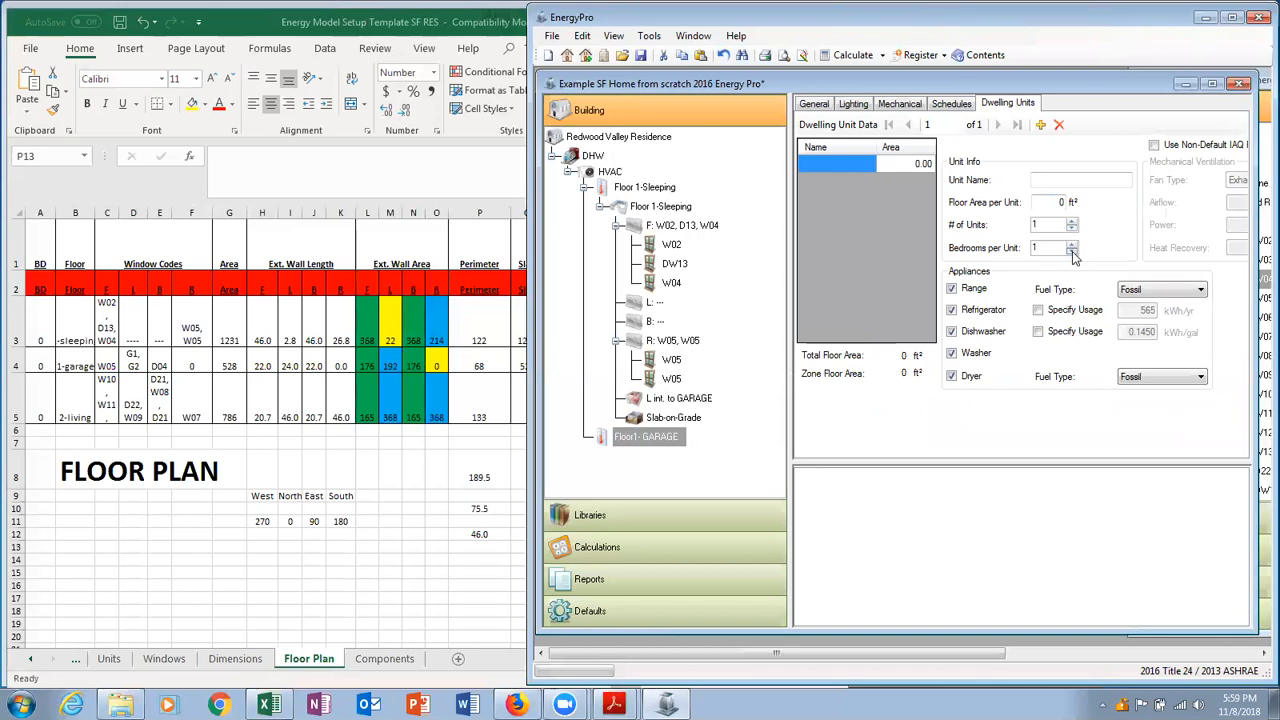
click(951, 288)
click(951, 309)
click(952, 332)
click(952, 377)
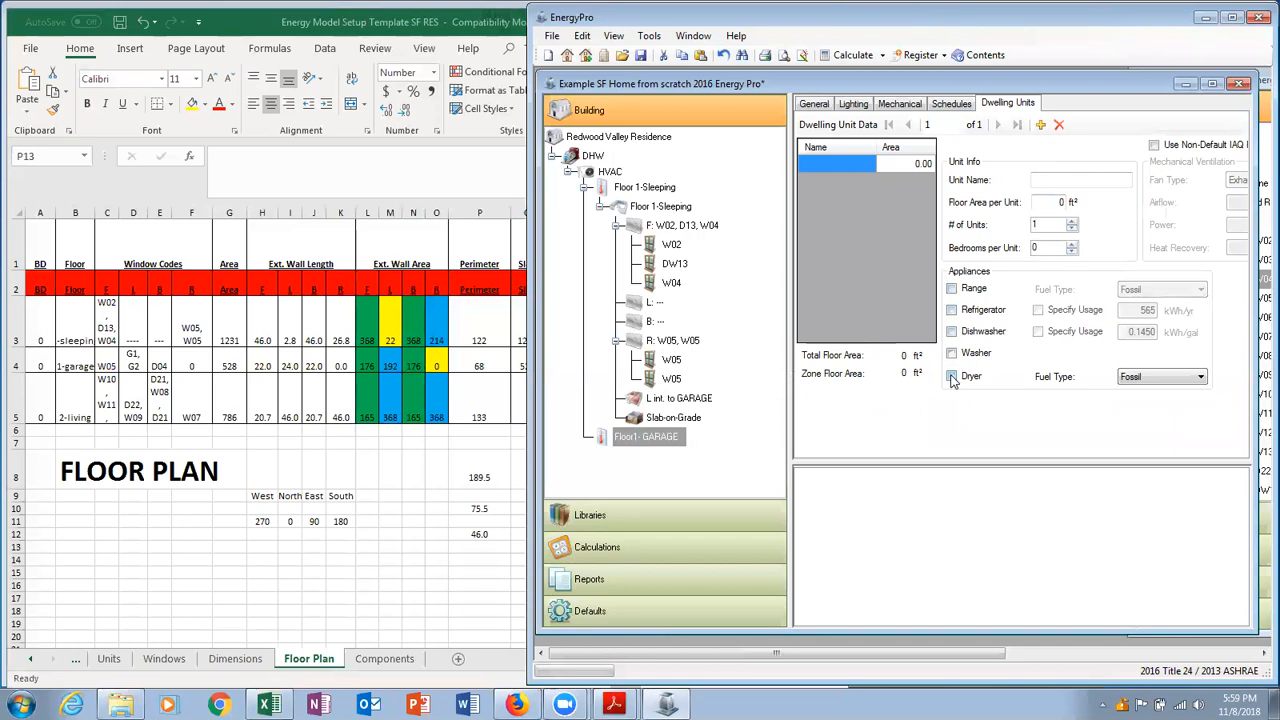
click(1048, 202)
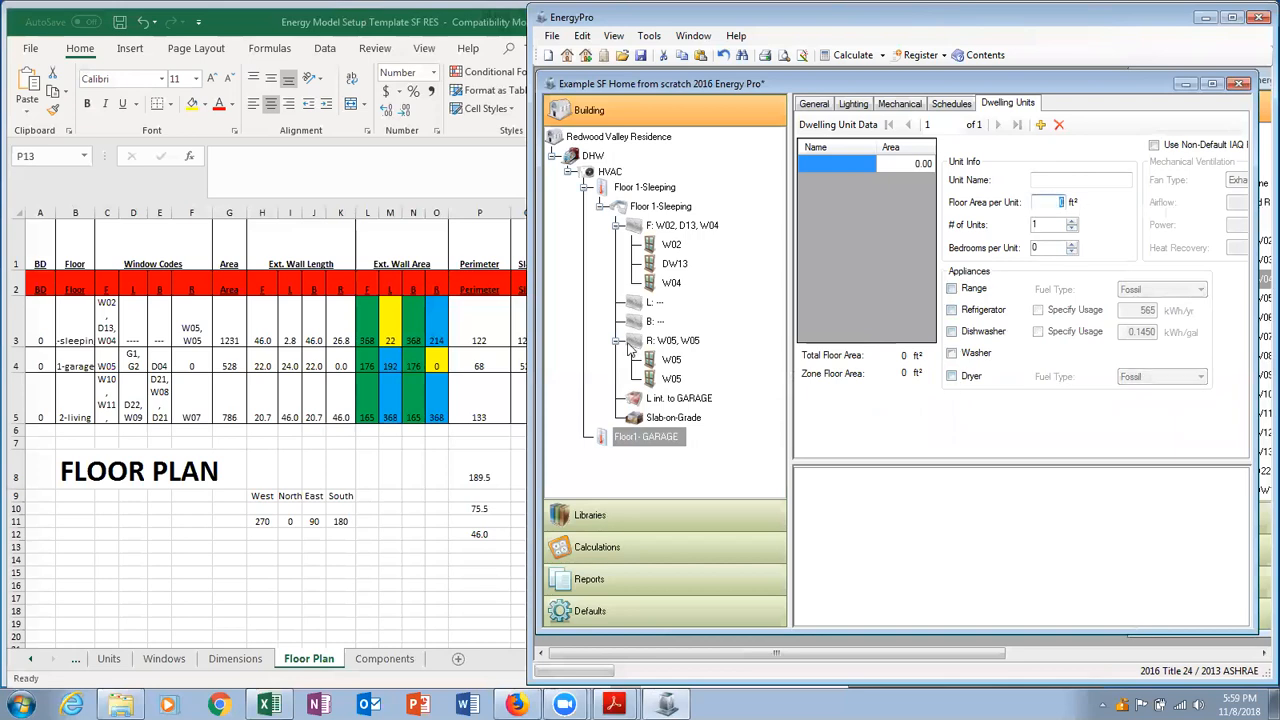
text(528)
click(815, 104)
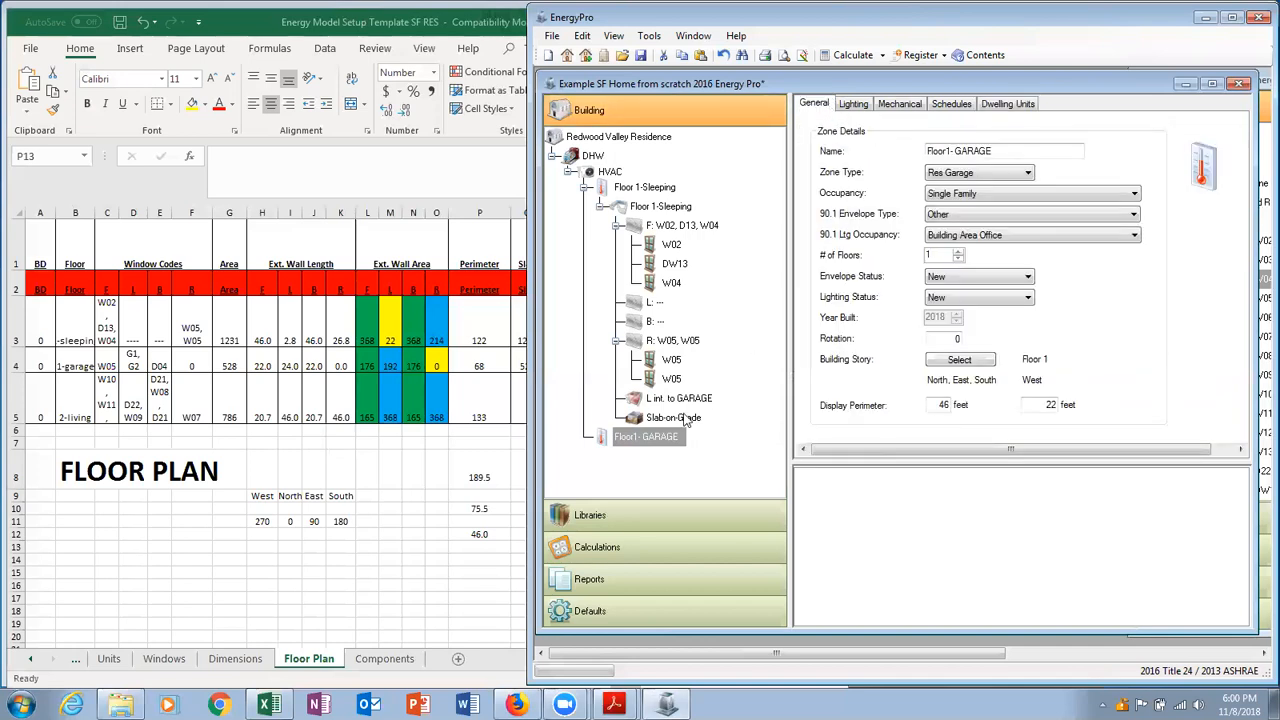
Add a room to the garage zone with an area of 528 ft² and name it "Floor 1- GARAGE".
right_click(658, 445)
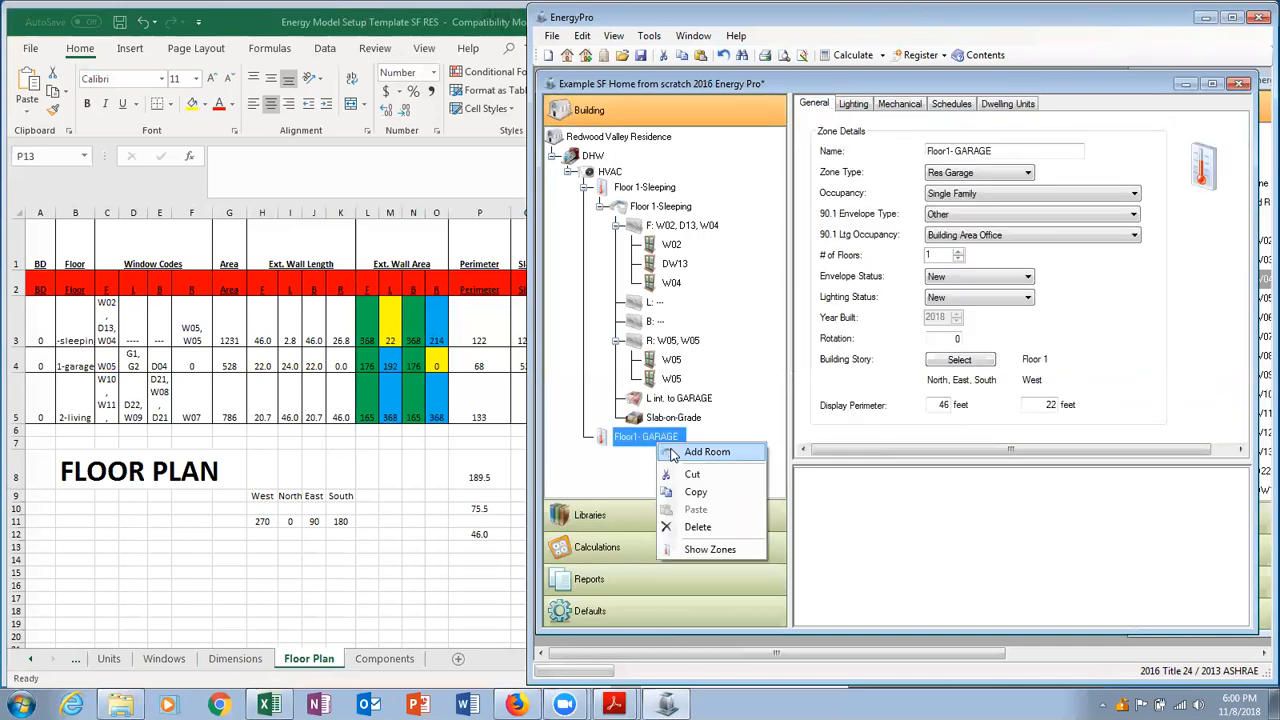
click(690, 452)
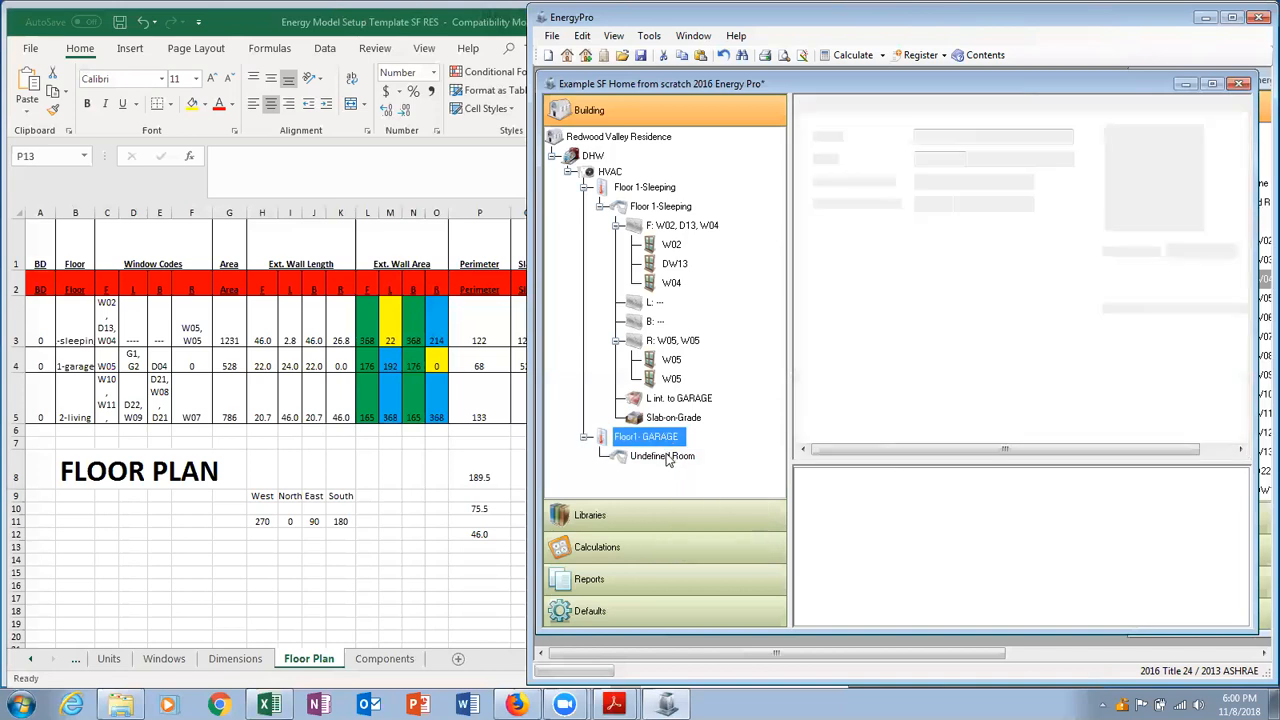
click(953, 161)
text(528)
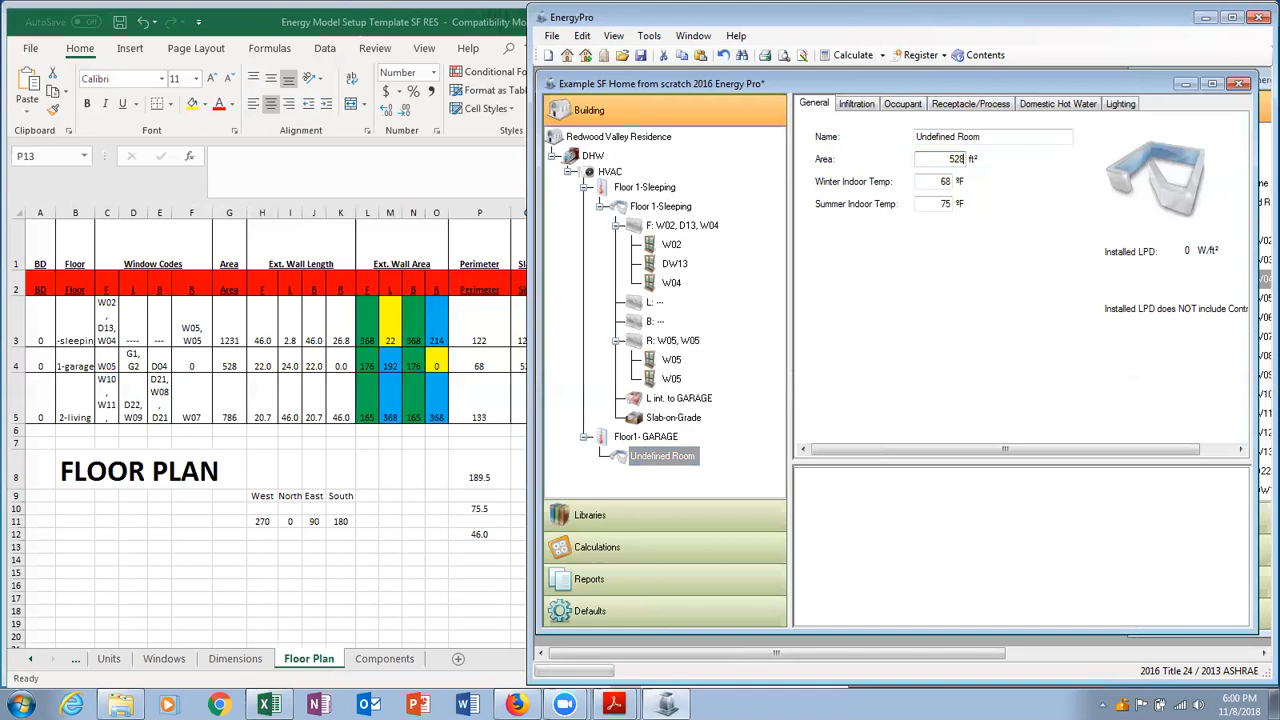
drag(1011, 140, 850, 160)
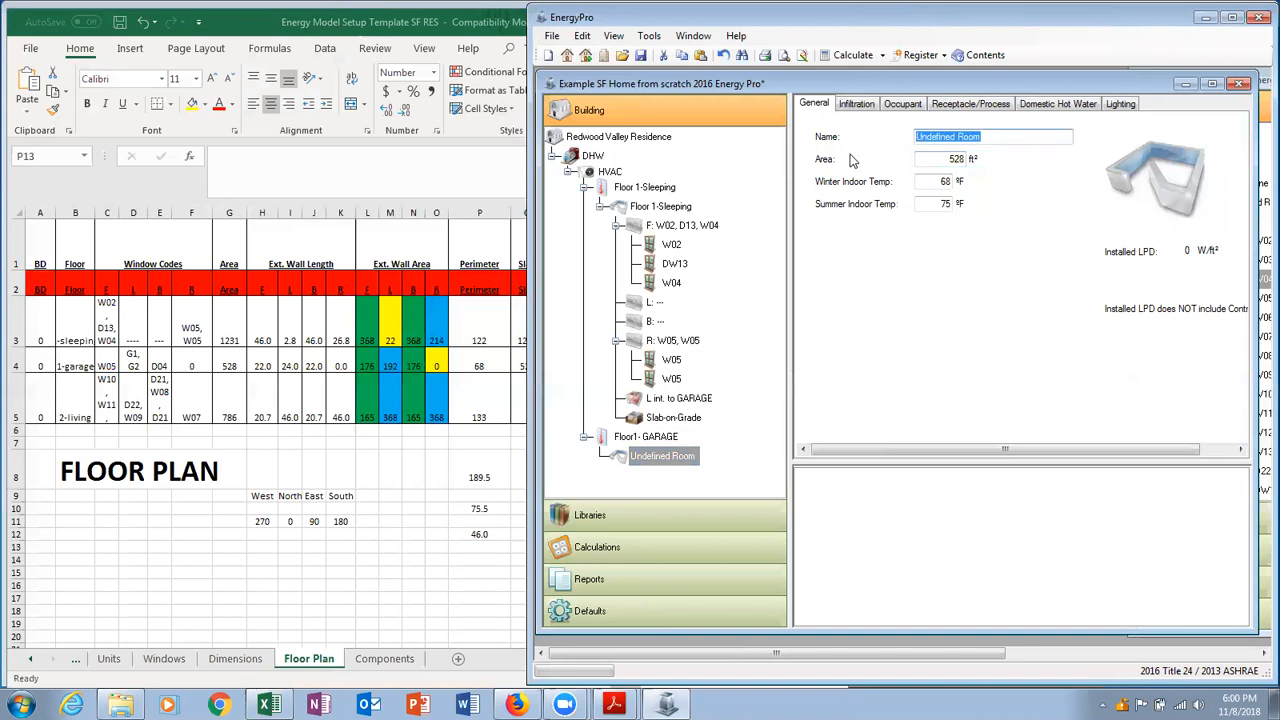
text(Floor 1- GARAGE)
Copy the front, left and back exterior walls from the Floor 1-Sleeping room into the Floor 1- GARAGE room.
right_click(686, 457)
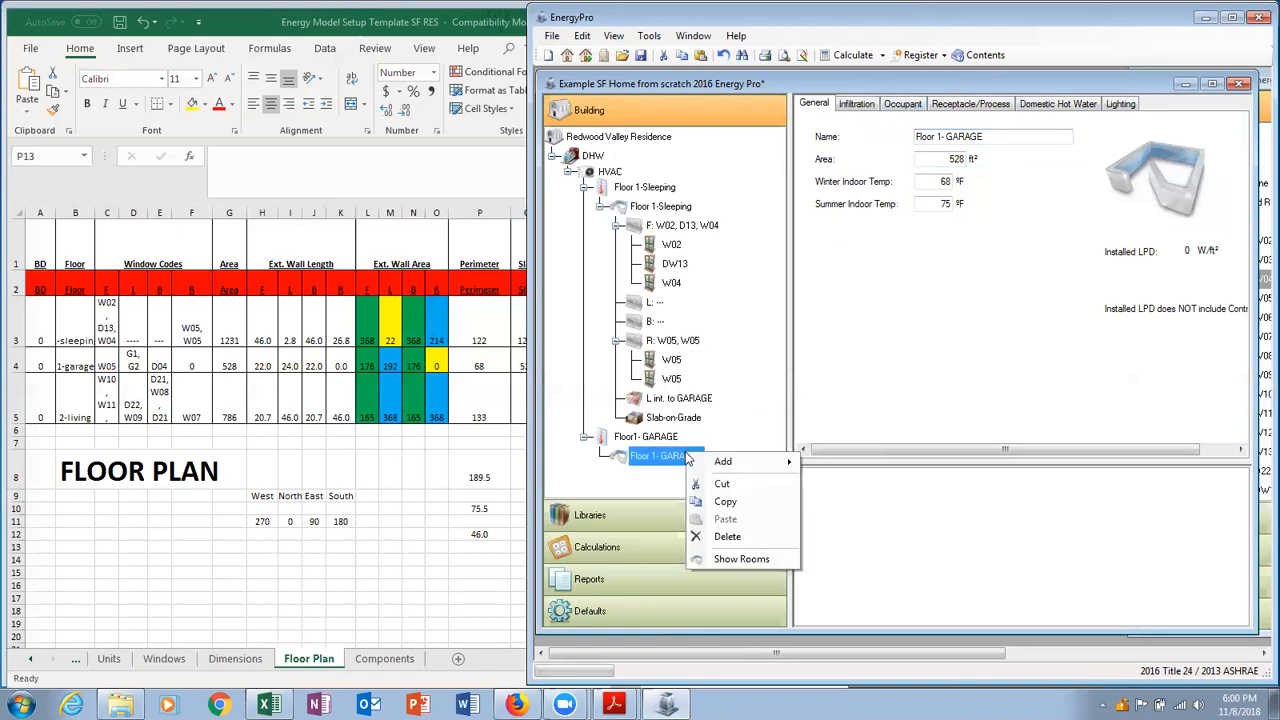
click(741, 390)
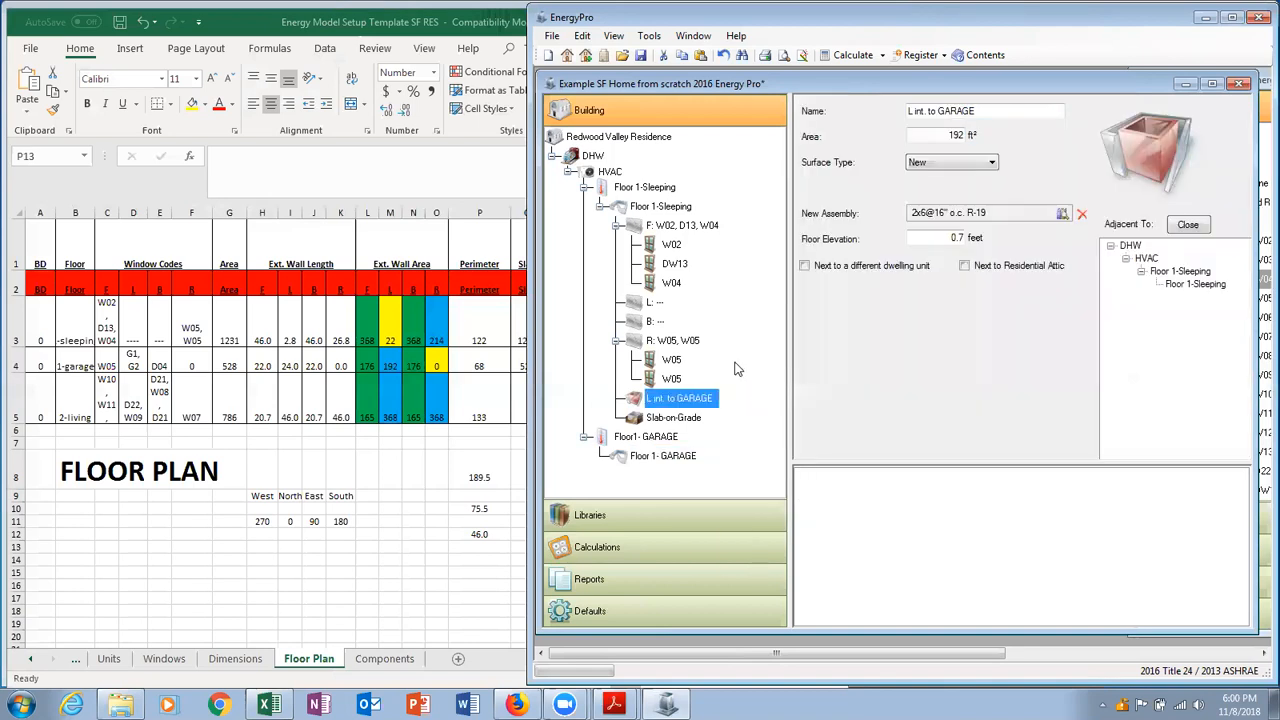
click(697, 230)
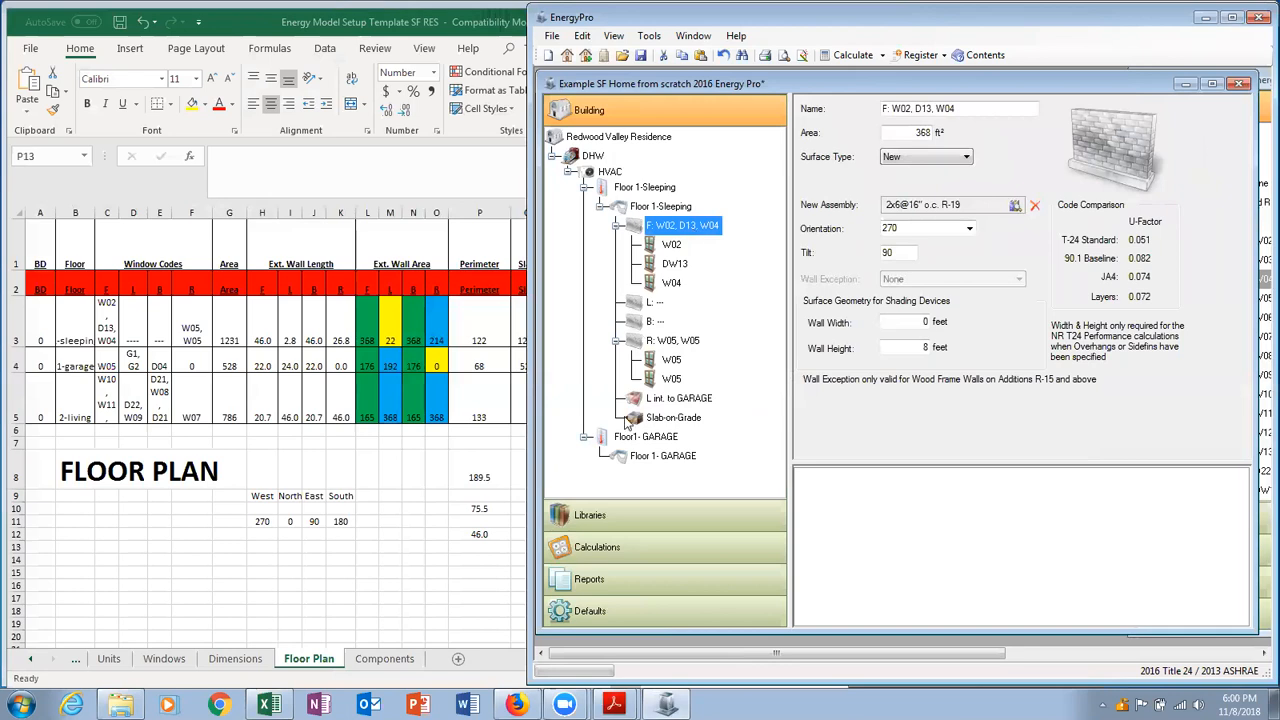
click(640, 459)
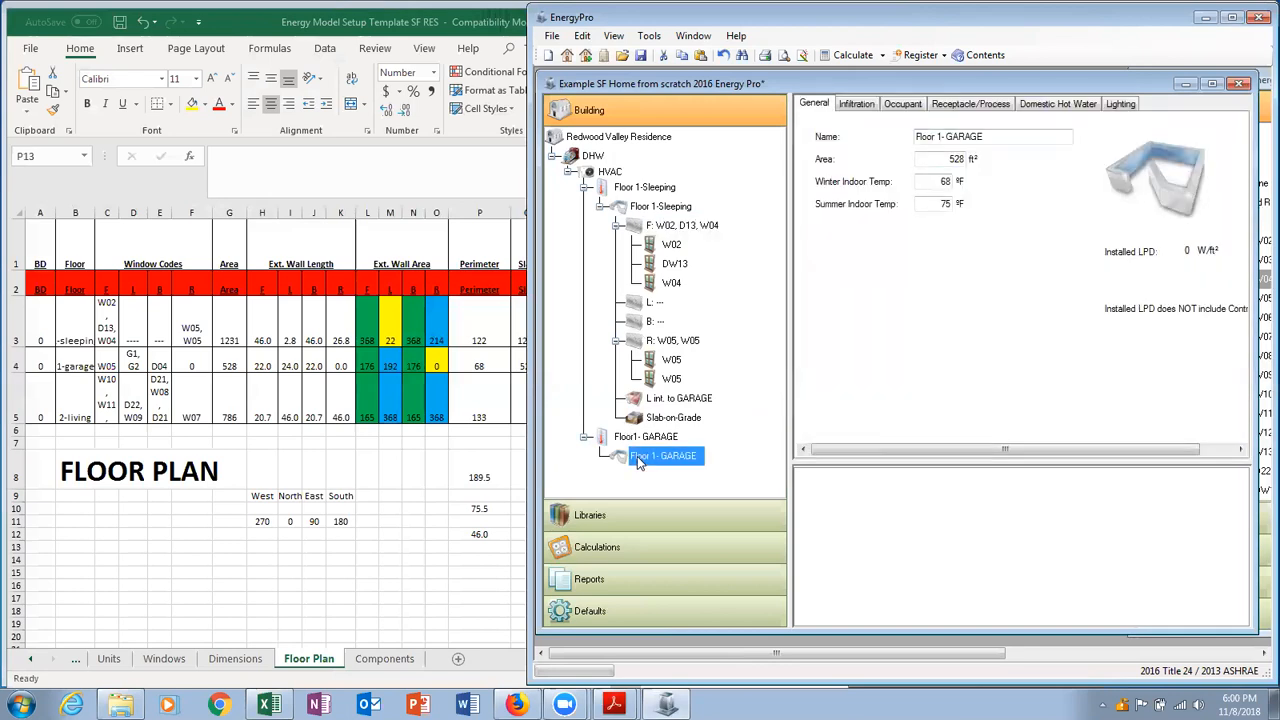
key(ctrl+v)
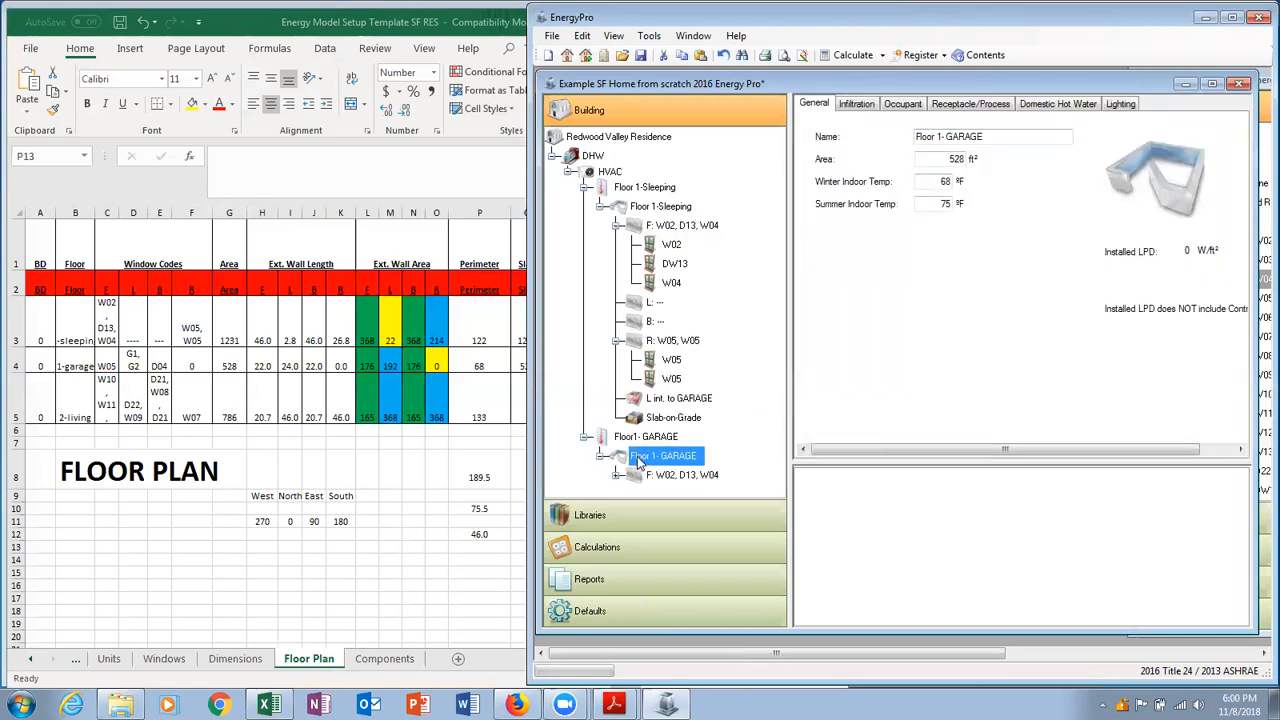
click(651, 303)
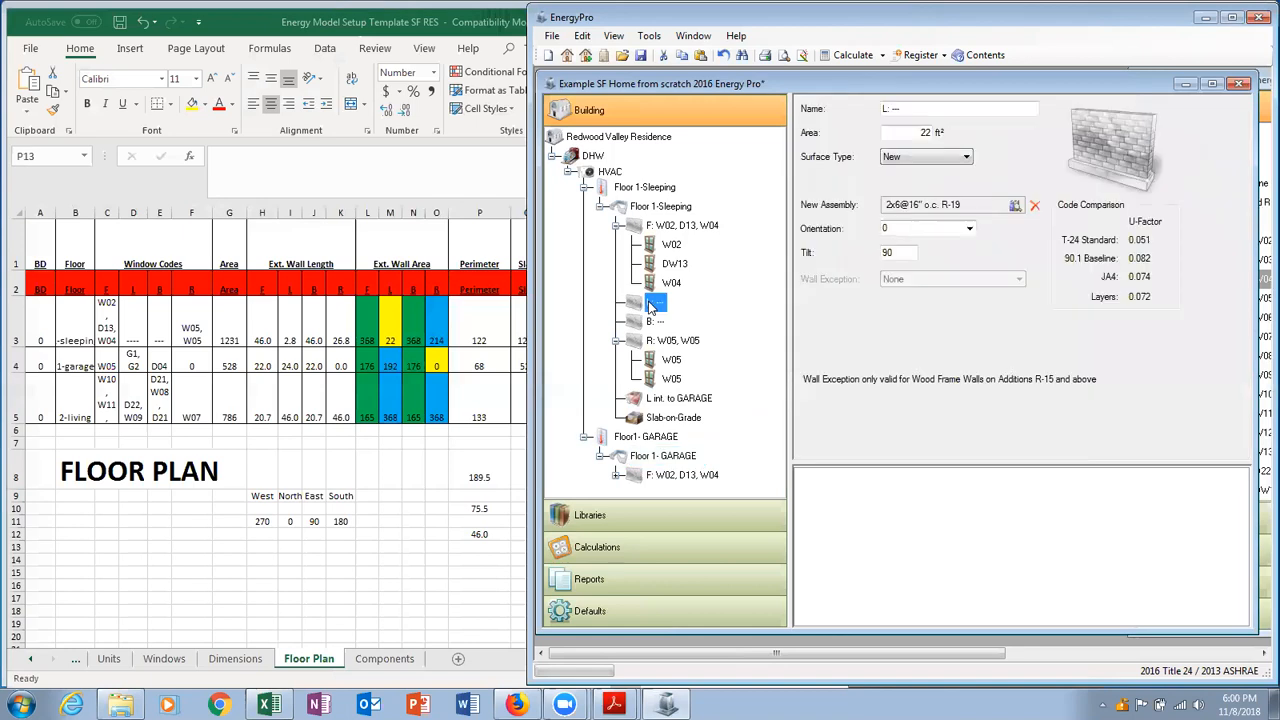
click(663, 456)
key(ctrl+v)
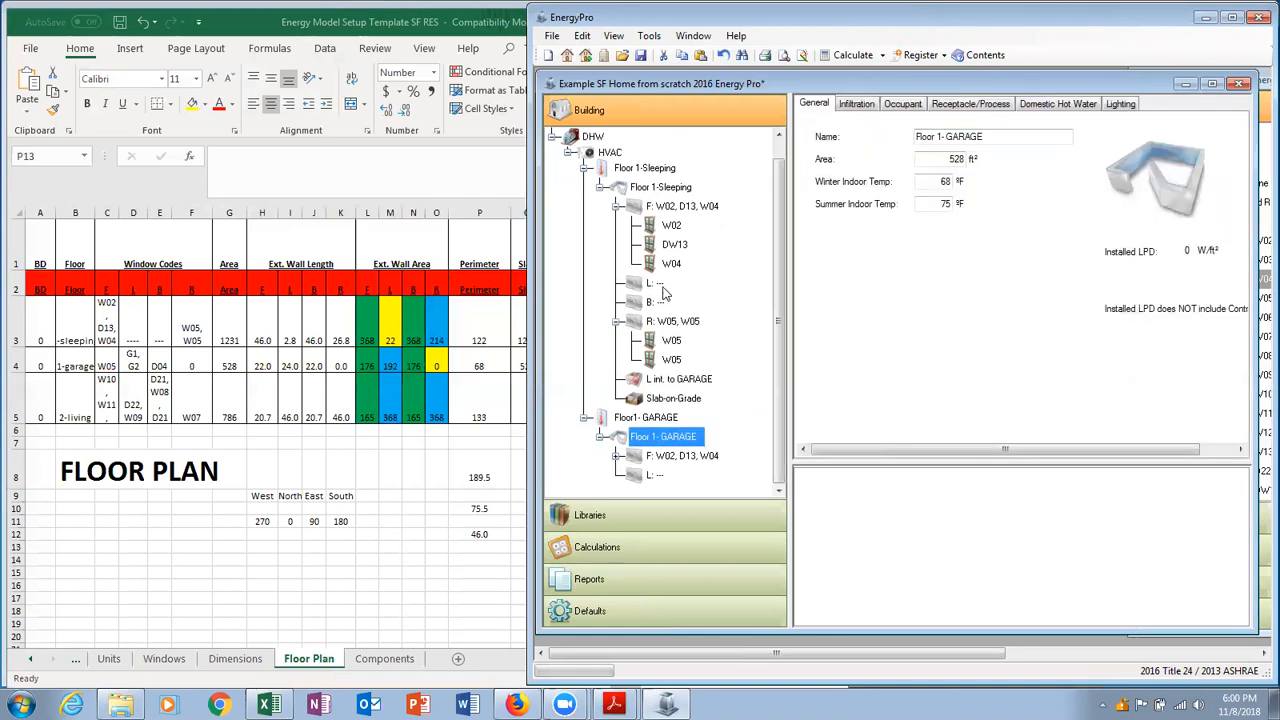
click(653, 303)
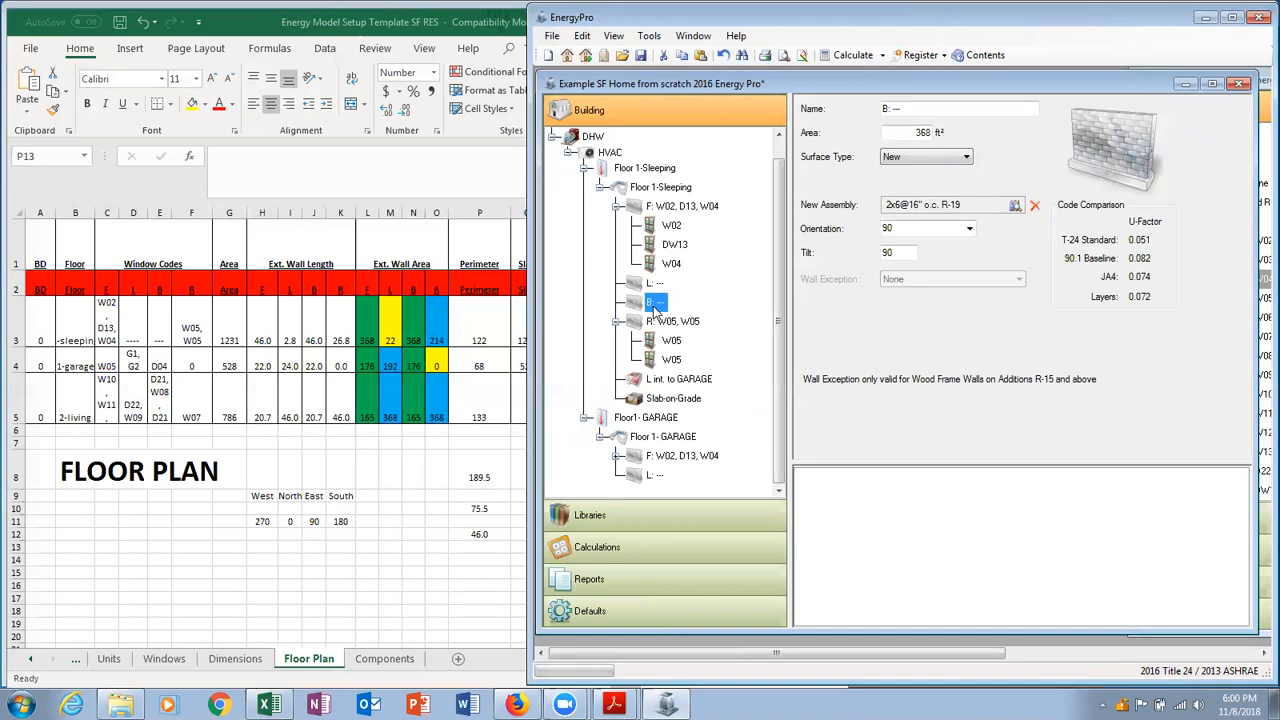
click(660, 437)
key(ctrl+v)
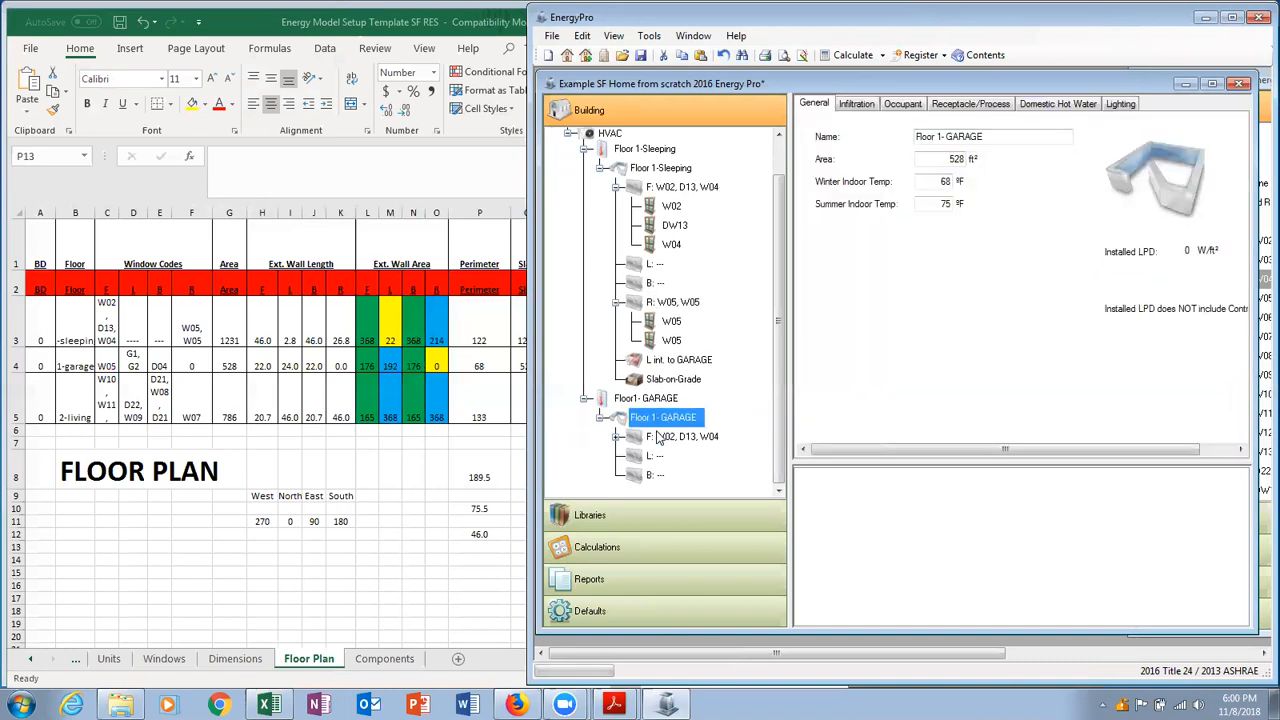
Rename the garage's front wall to "F: W05" and set its area to 176 ft².
click(660, 438)
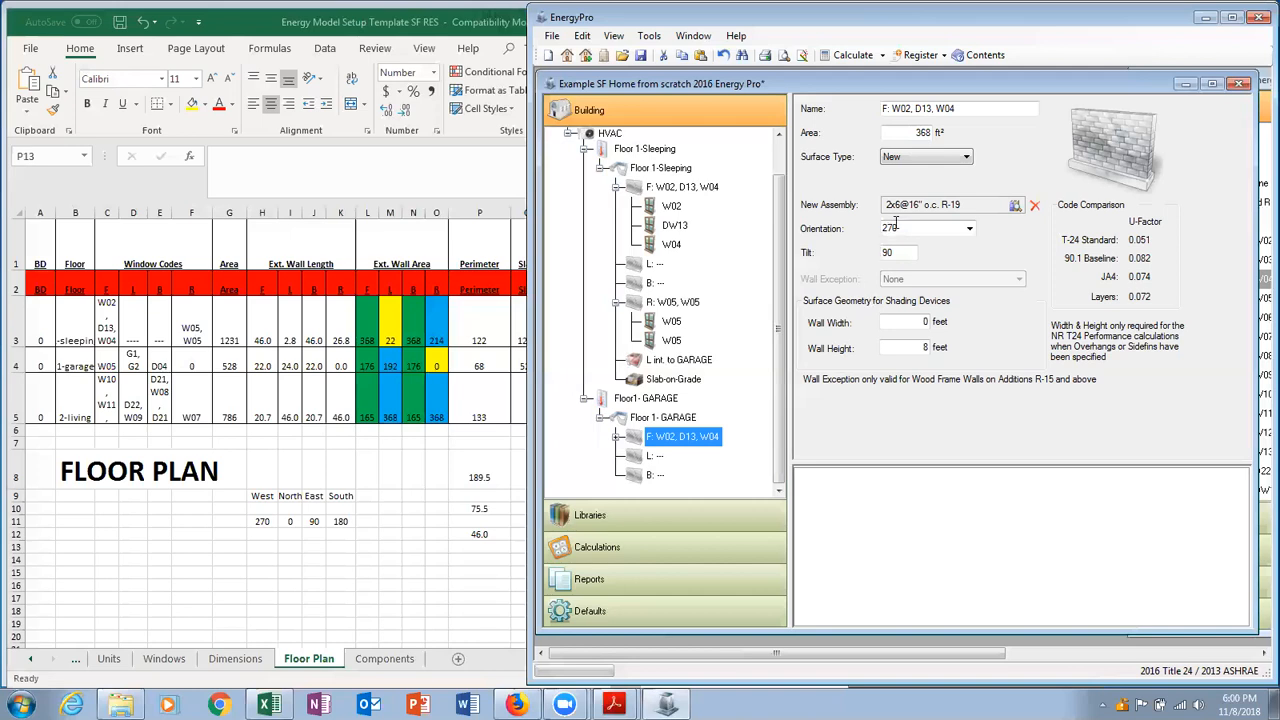
click(968, 110)
key(BackSpace)
key(BackSpace)
key(BackSpace)
key(BackSpace)
key(BackSpace)
key(BackSpace)
key(BackSpace)
key(BackSpace)
key(BackSpace)
key(BackSpace)
key(BackSpace)
key(BackSpace)
key(BackSpace)
key(BackSpace)
key(BackSpace)
key(BackSpace)
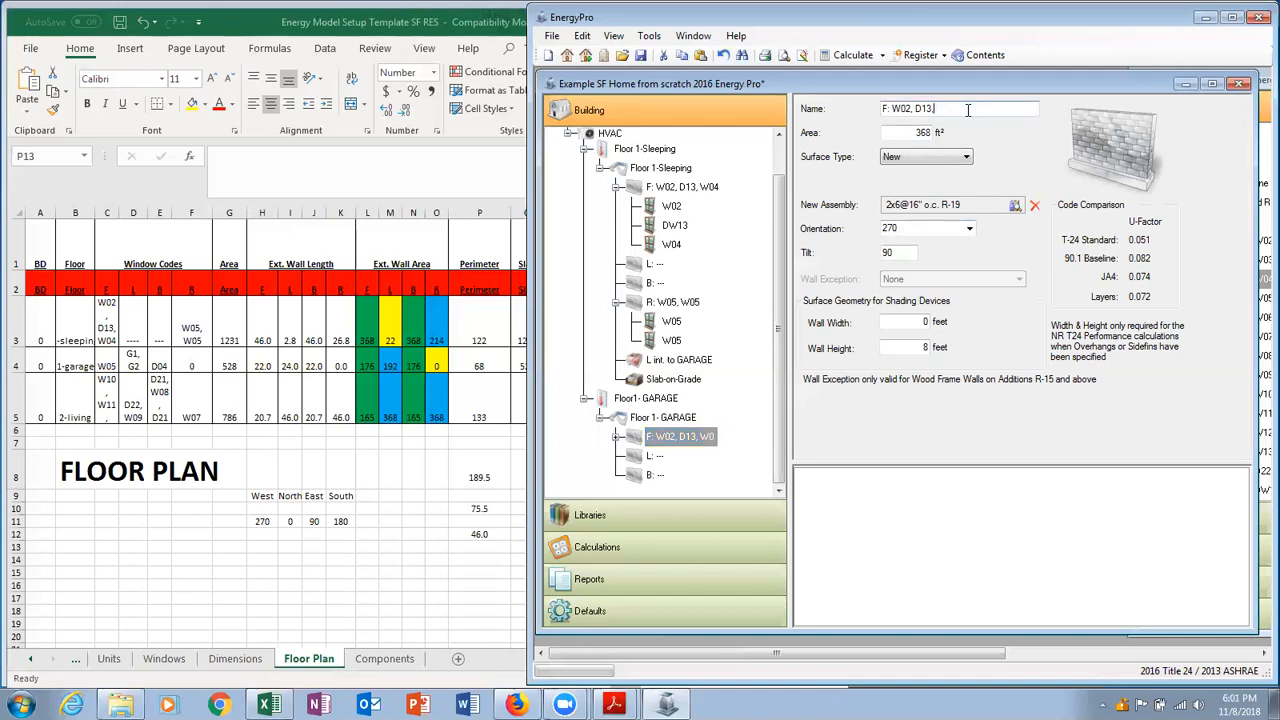
text(F: )
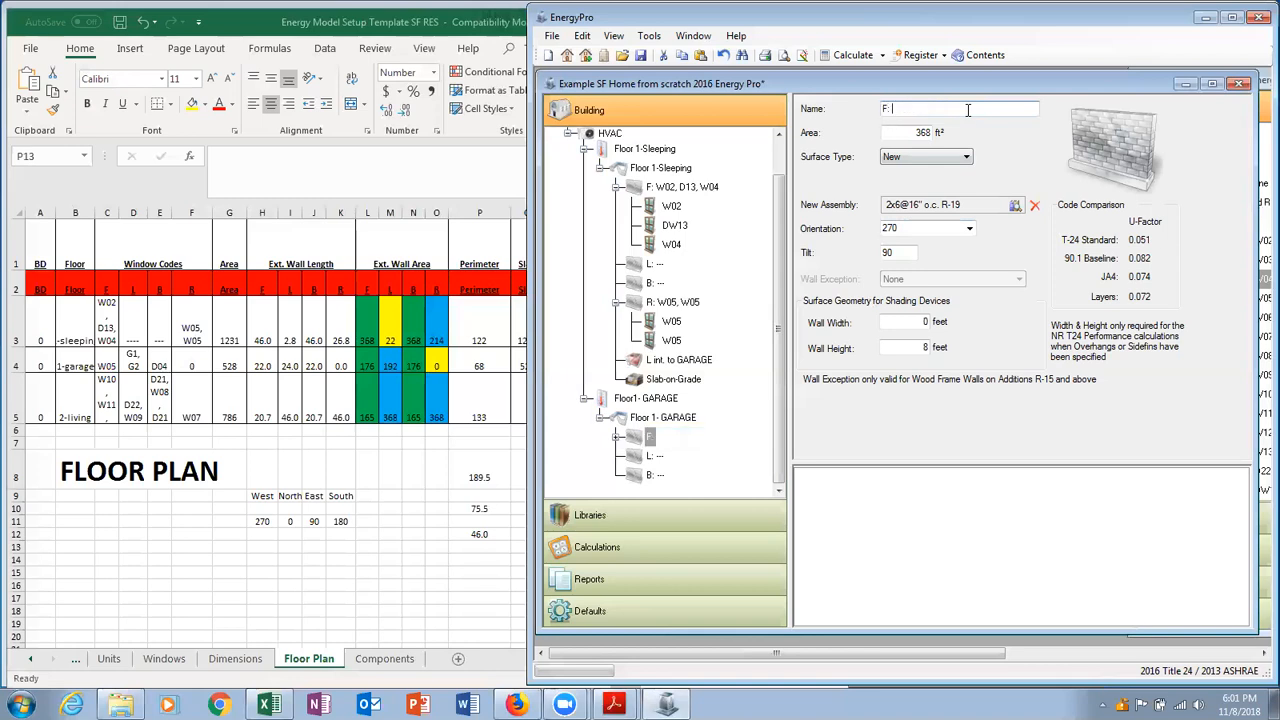
text(W05)
drag(912, 131, 940, 135)
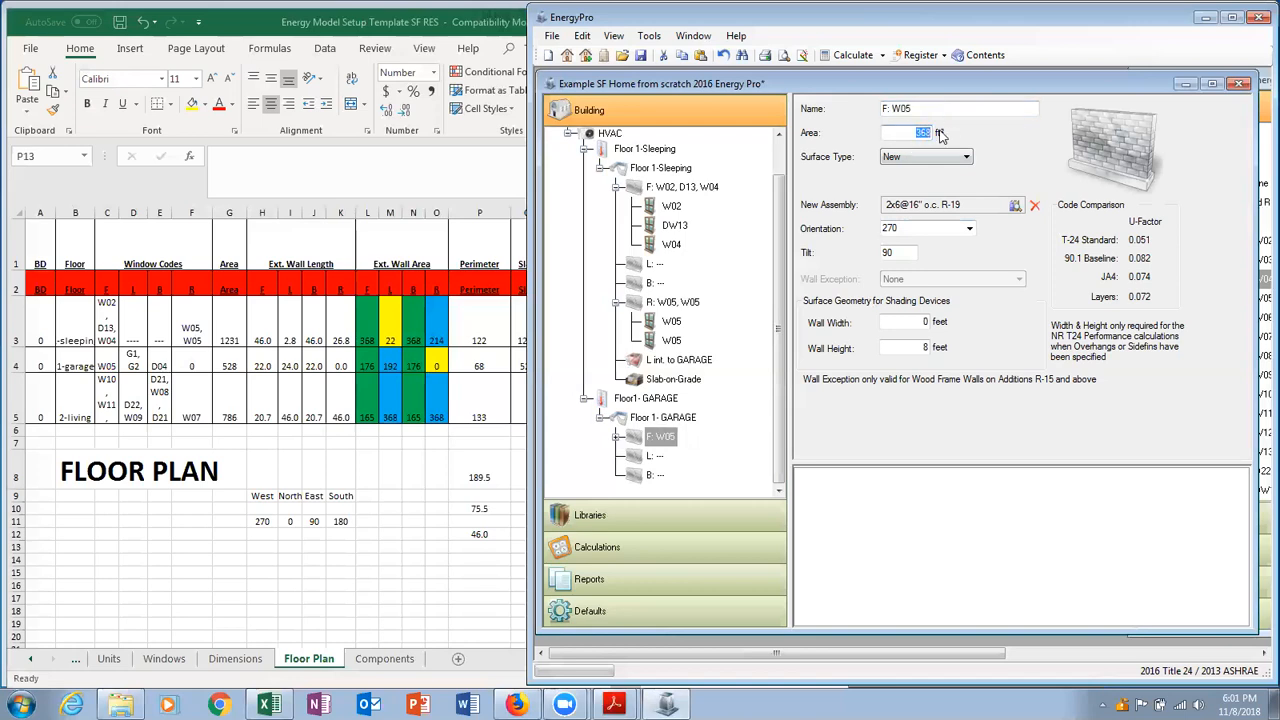
text(176)
Duplicate the front wall's 2x6 assembly and import the wood-framed 2x4 @ 16 in. O.C. no-insulation wall (A1) from the JA4 Library into the copy.
click(980, 210)
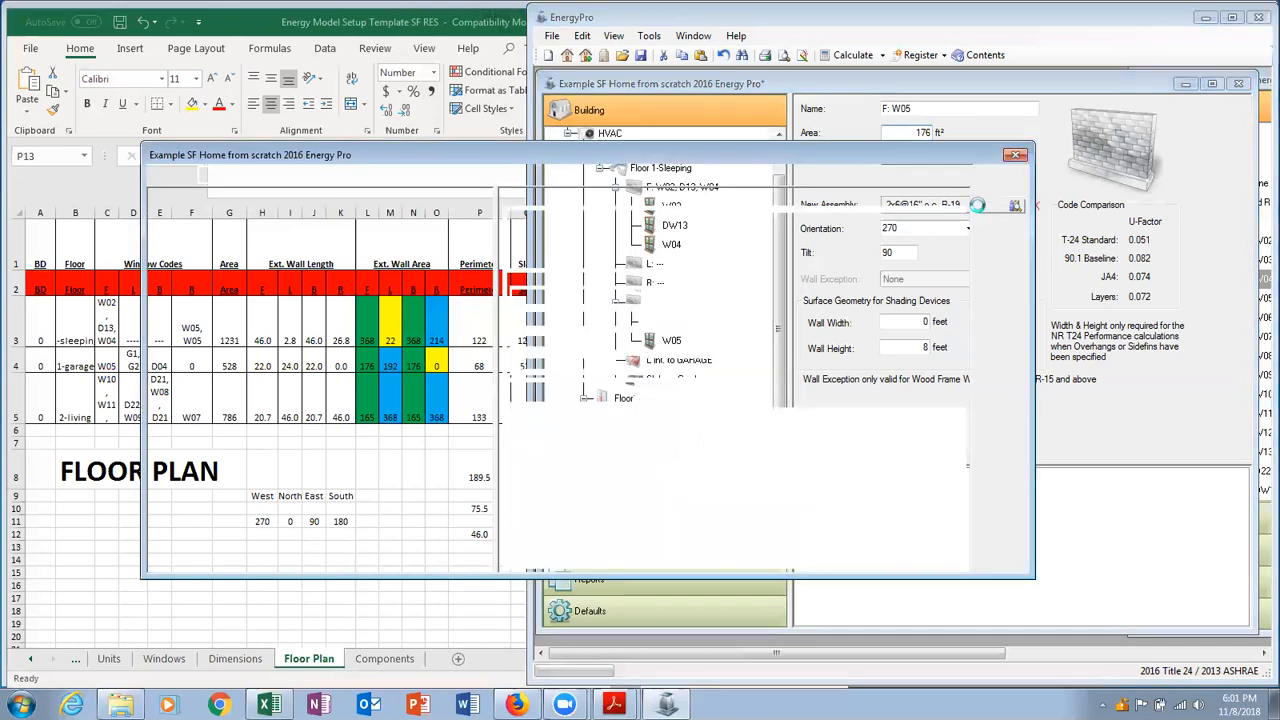
click(316, 175)
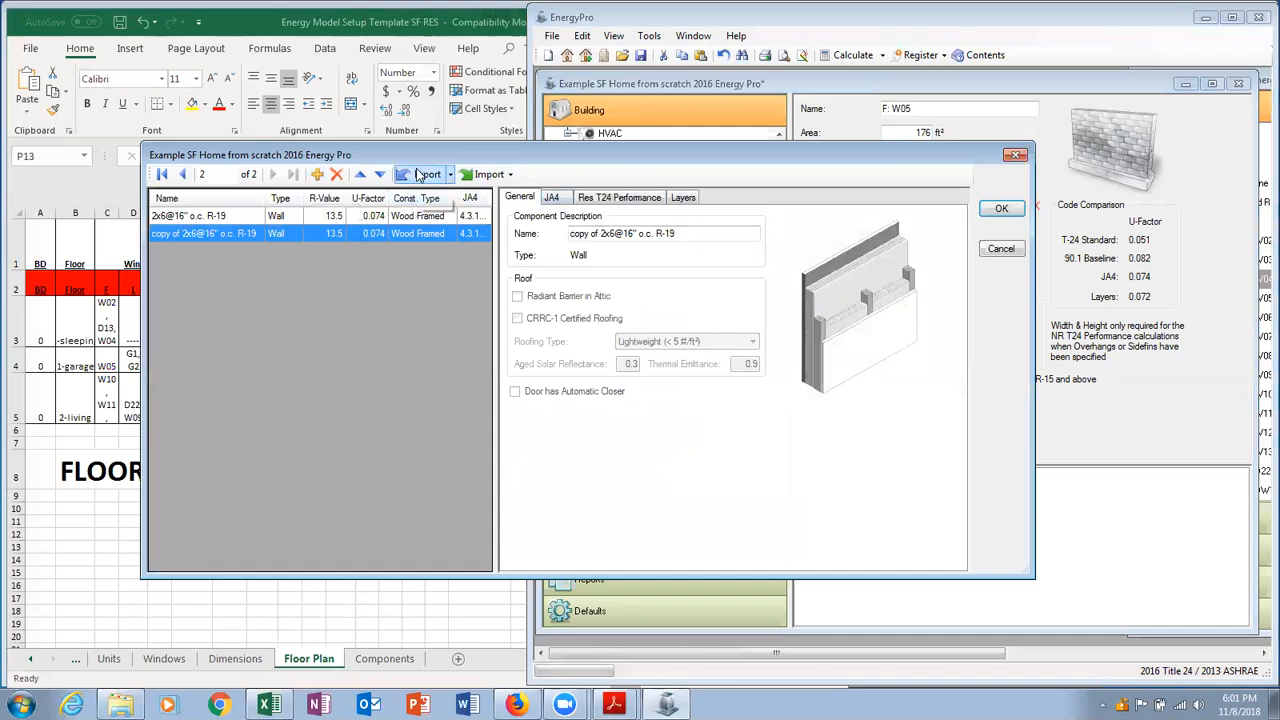
click(466, 175)
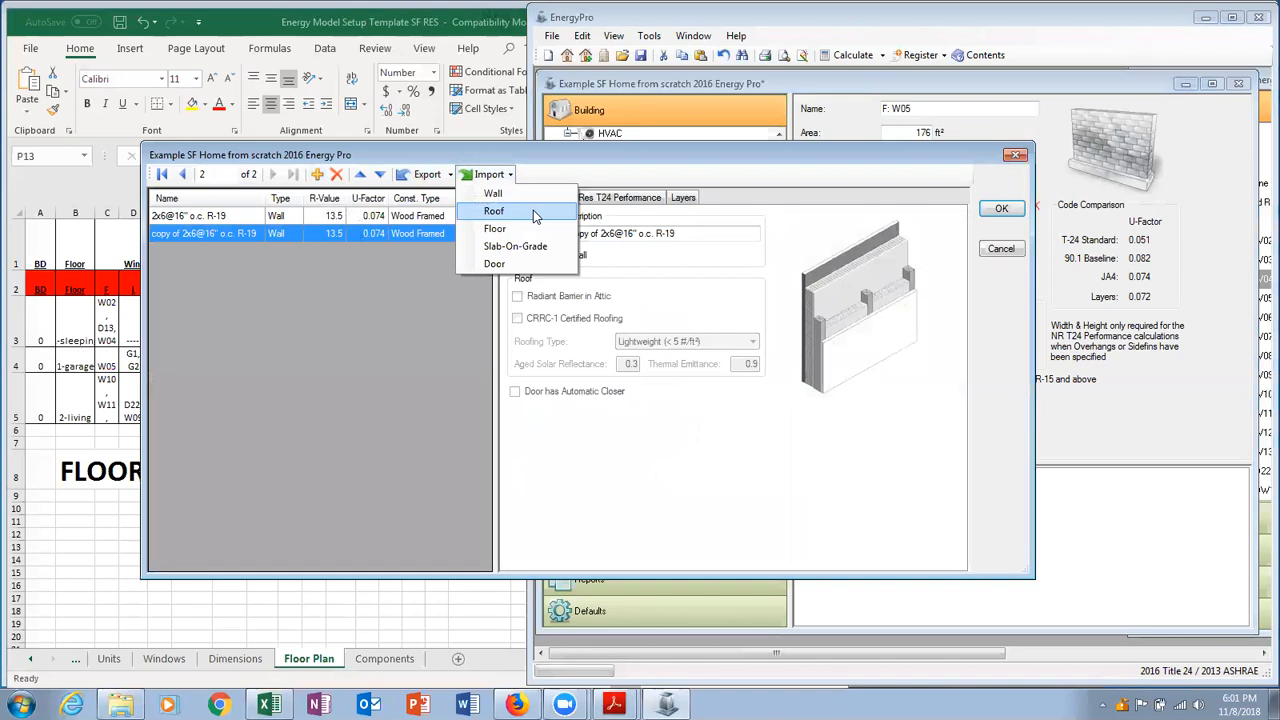
click(495, 193)
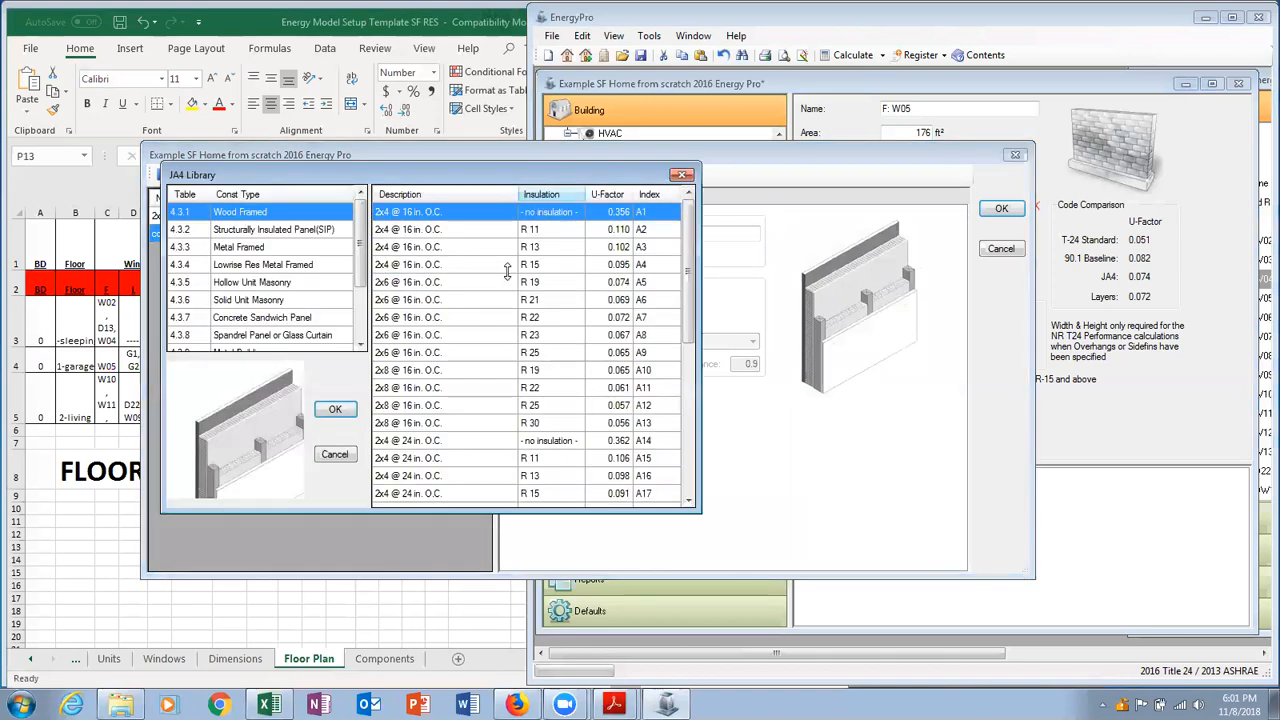
click(461, 229)
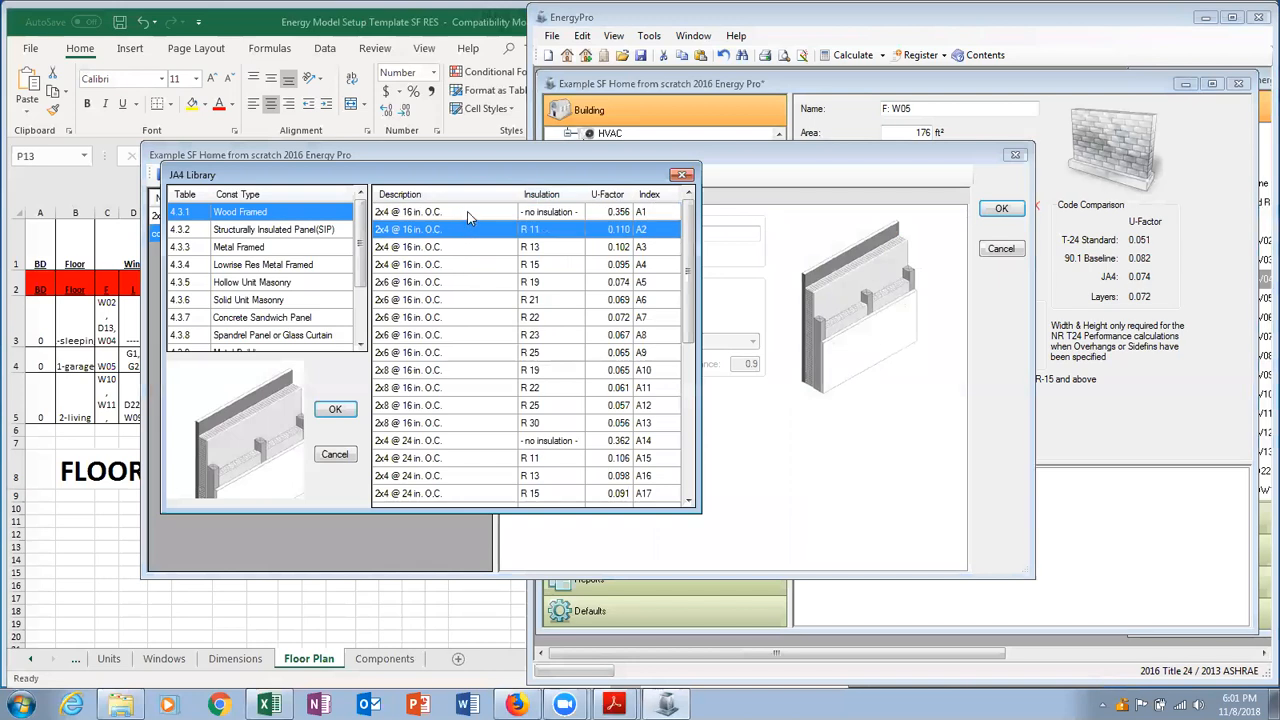
click(470, 214)
click(335, 409)
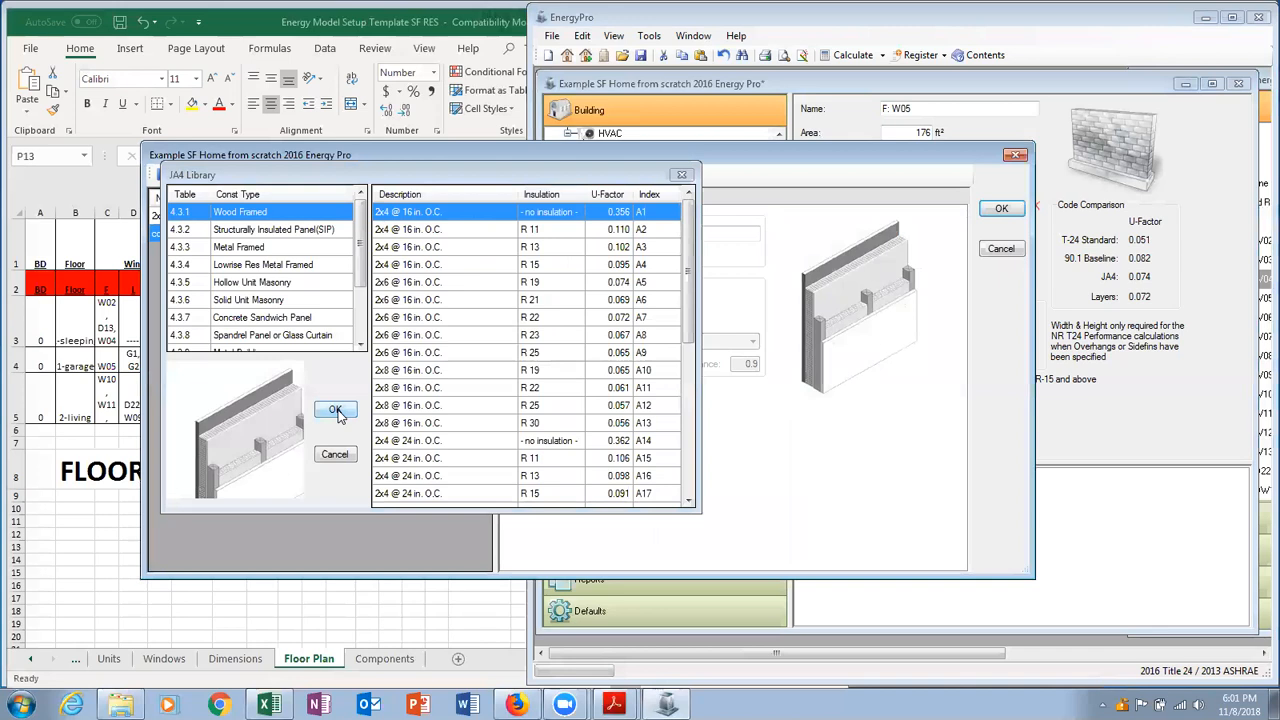
Rename the copied wall assembly to "2x4@16" o.c. R-0 GARAGE" and assign it to the garage's front wall.
click(614, 233)
key(BackSpace)
text(4)
click(600, 233)
key(BackSpace)
key(BackSpace)
key(BackSpace)
key(BackSpace)
key(BackSpace)
key(BackSpace)
key(BackSpace)
click(654, 232)
key(BackSpace)
text(0 GARAGE)
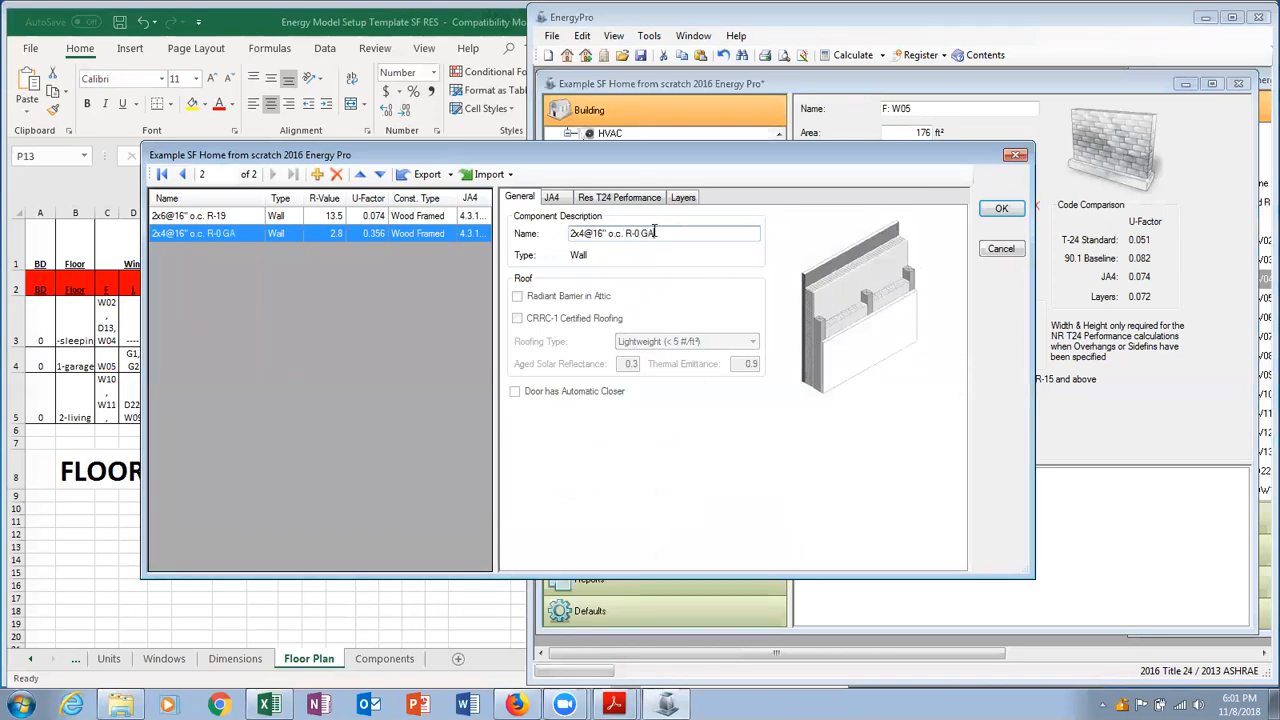
click(1003, 211)
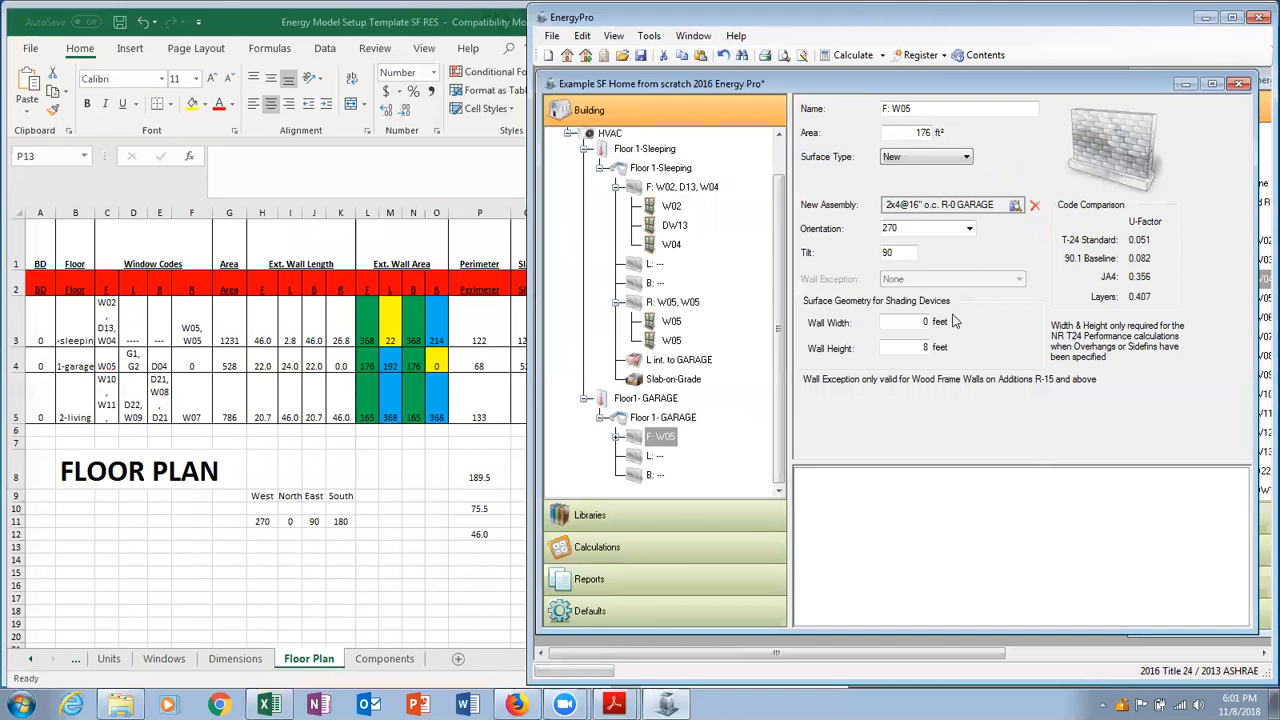
Narrow the project window to reveal the second model, and delete windows W02, DW13 and W04 from the garage's front wall.
click(618, 439)
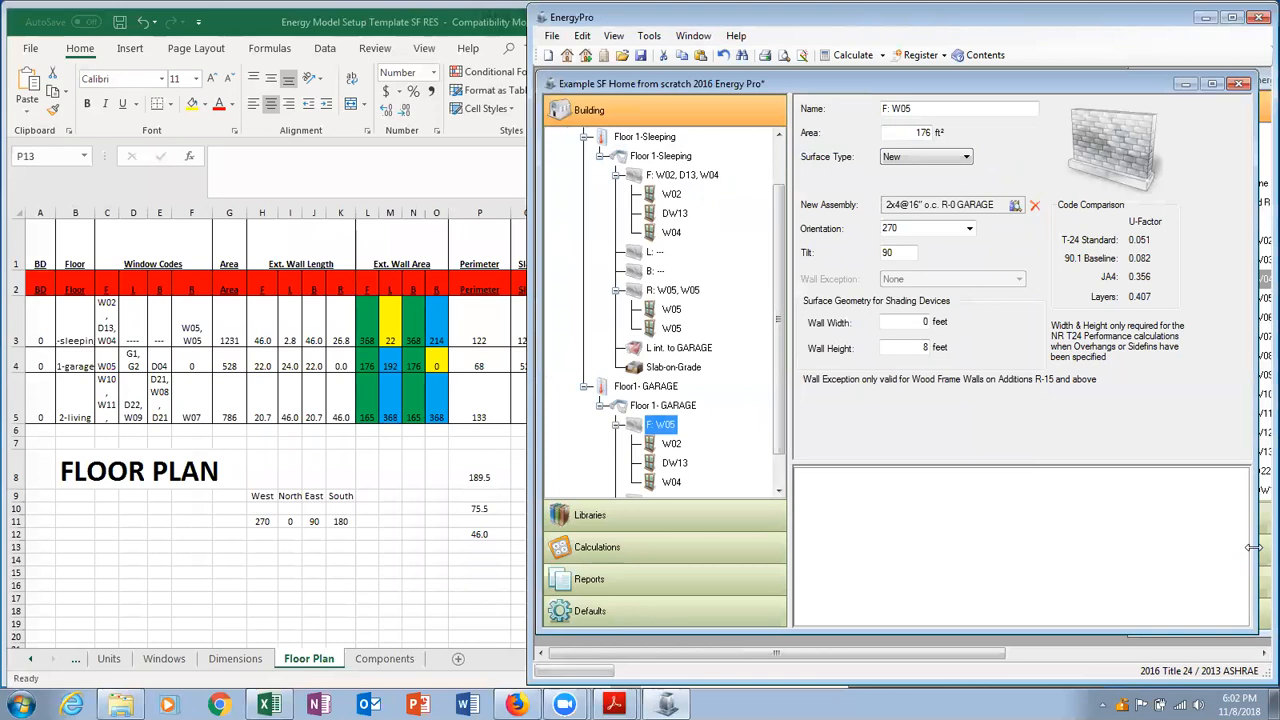
drag(1253, 547, 752, 464)
click(672, 444)
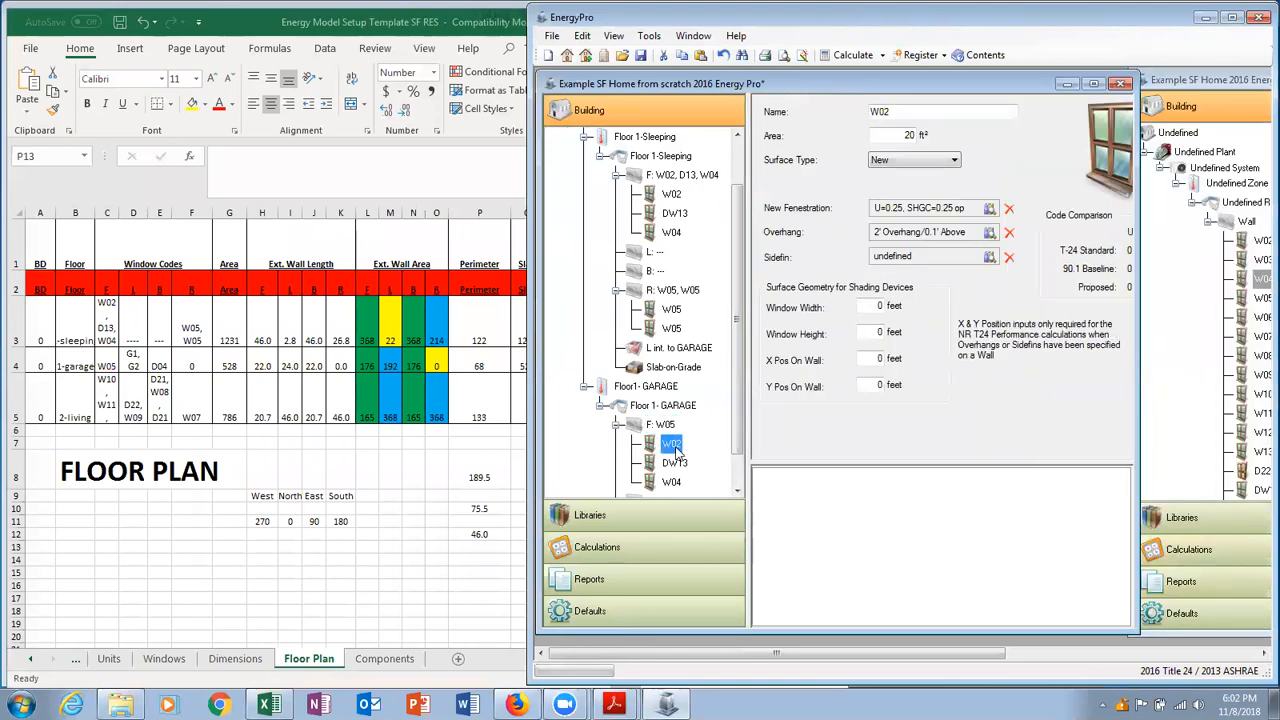
key(Delete)
key(Delete)
key(Delete)
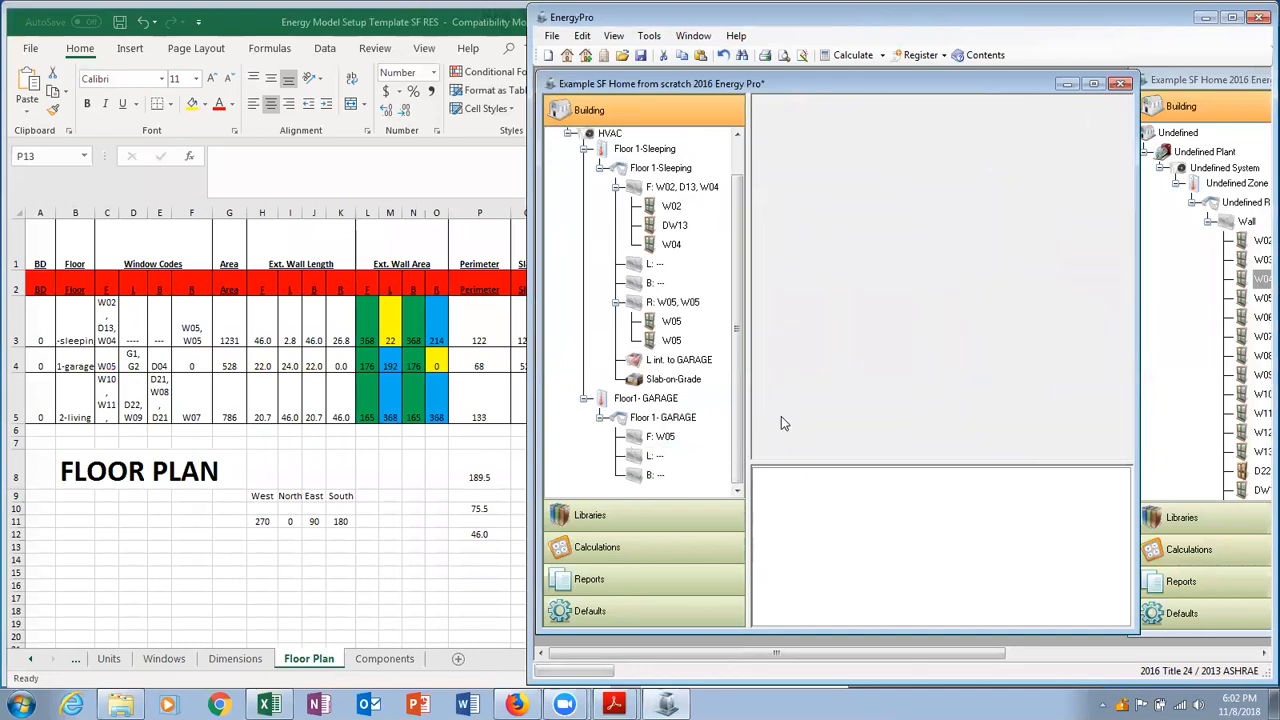
Copy window W05 from the second model into the garage's front wall, and open the garage's left wall for editing.
click(1259, 300)
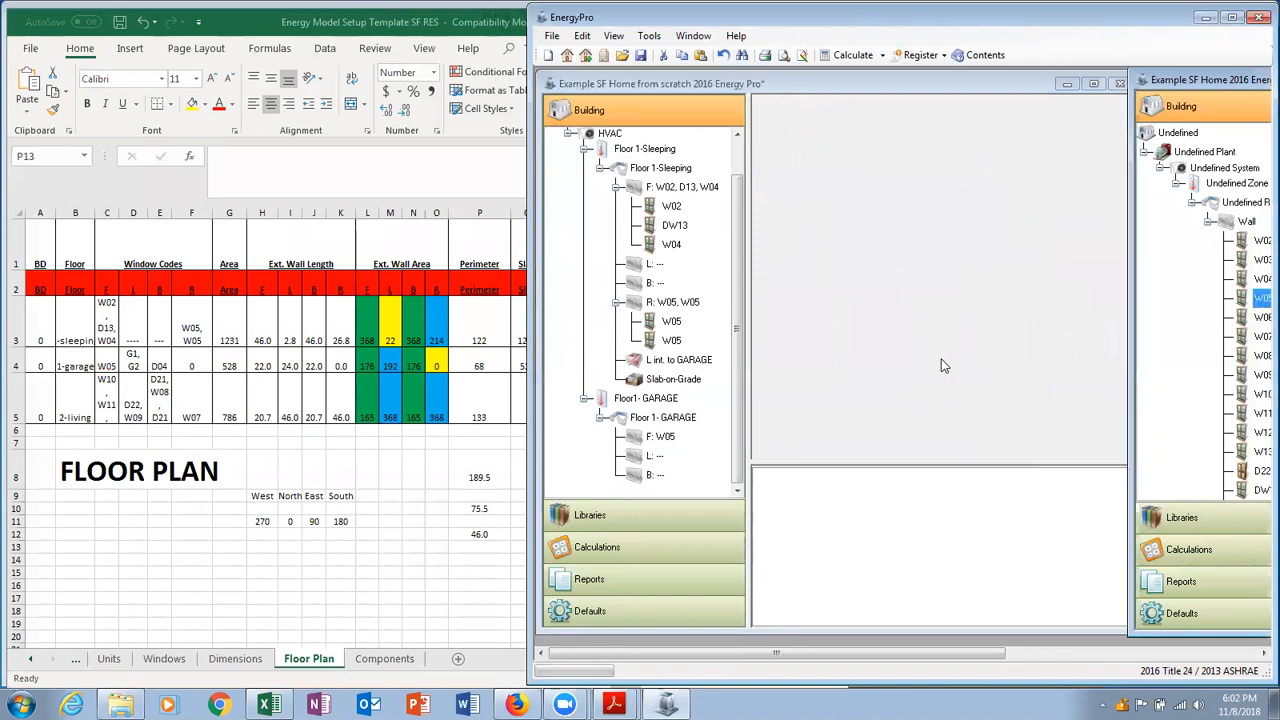
click(660, 437)
key(ctrl+v)
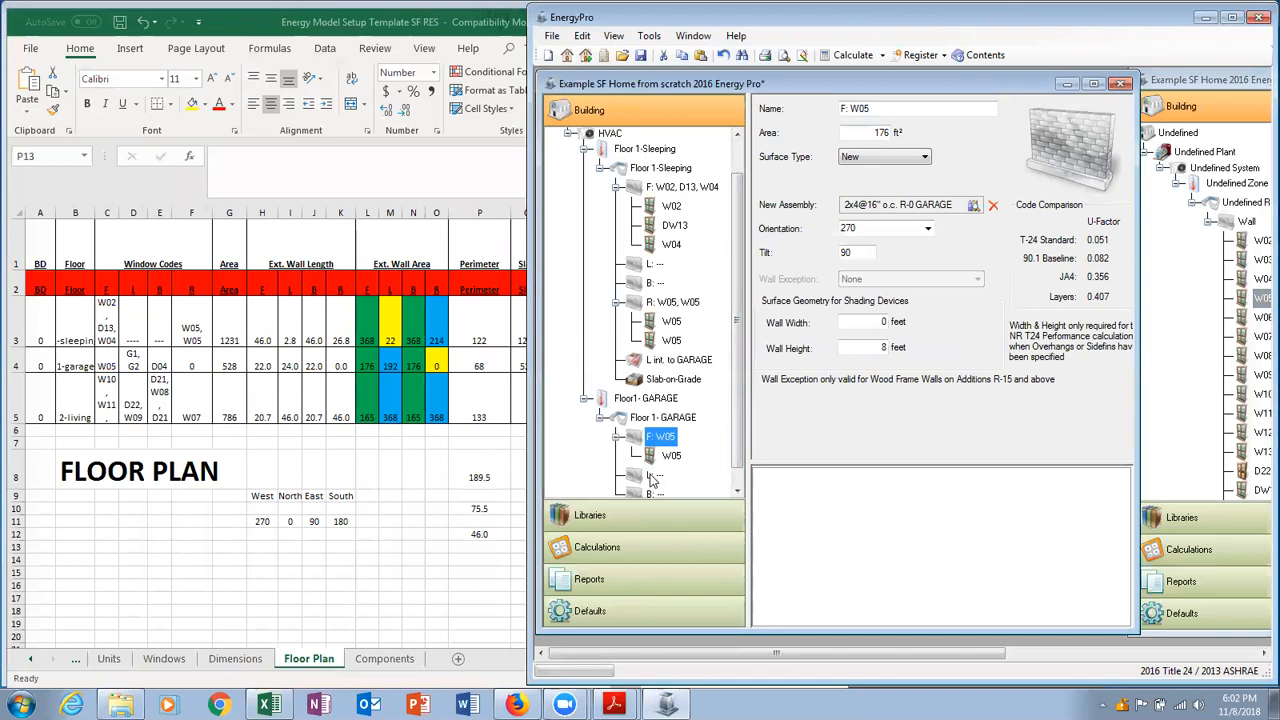
click(652, 476)
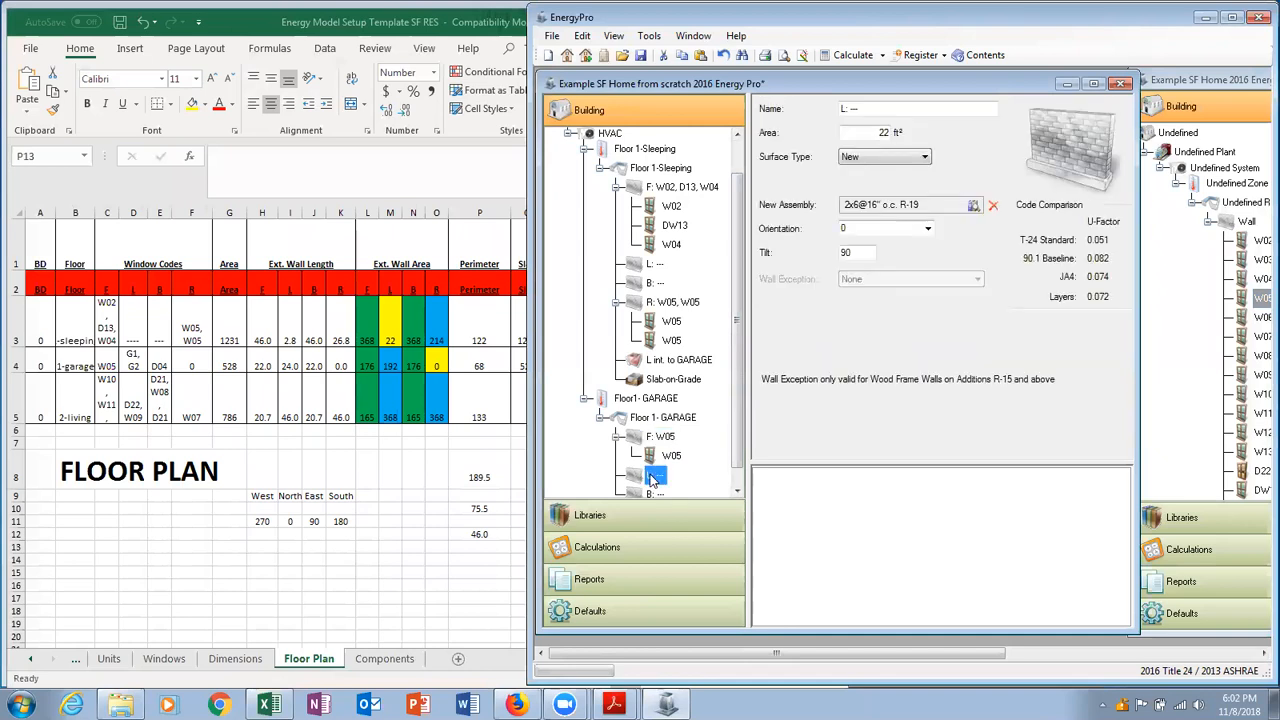
Rename the garage's left wall "L: G1, G2" and set its area to 192 ft².
click(887, 110)
key(BackSpace)
key(BackSpace)
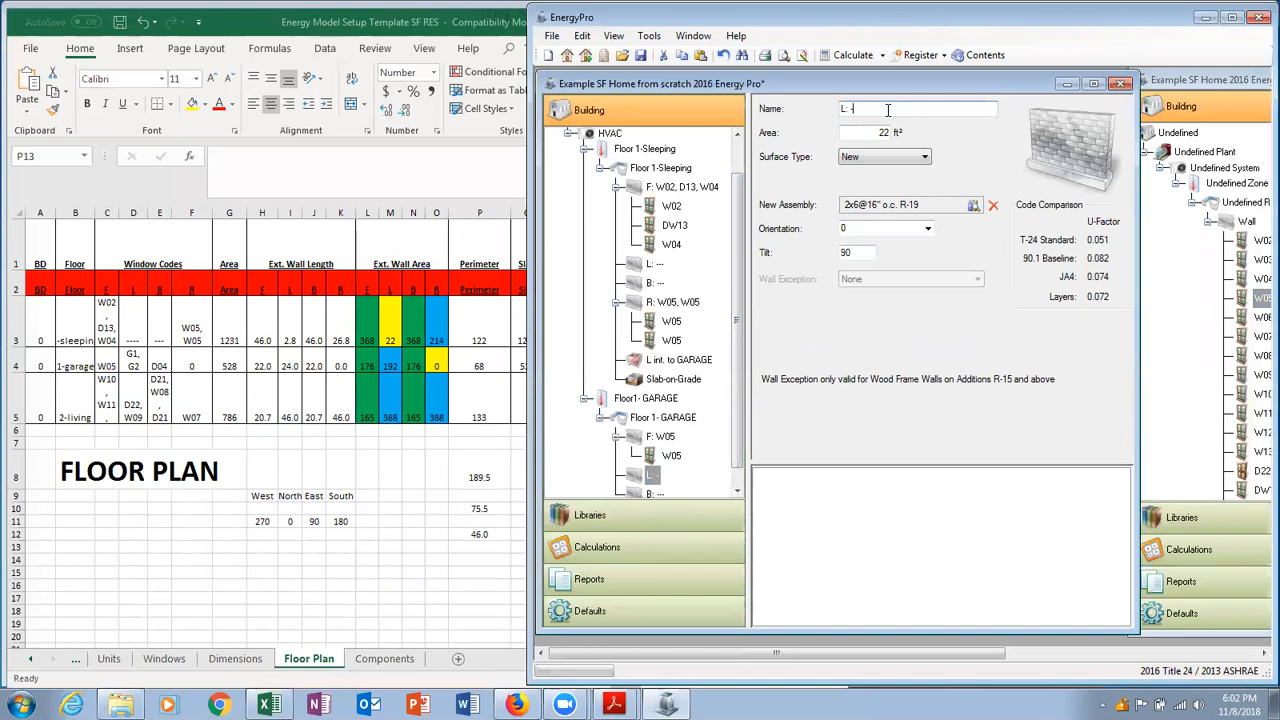
text(G1, G2)
key(Tab)
text(192)
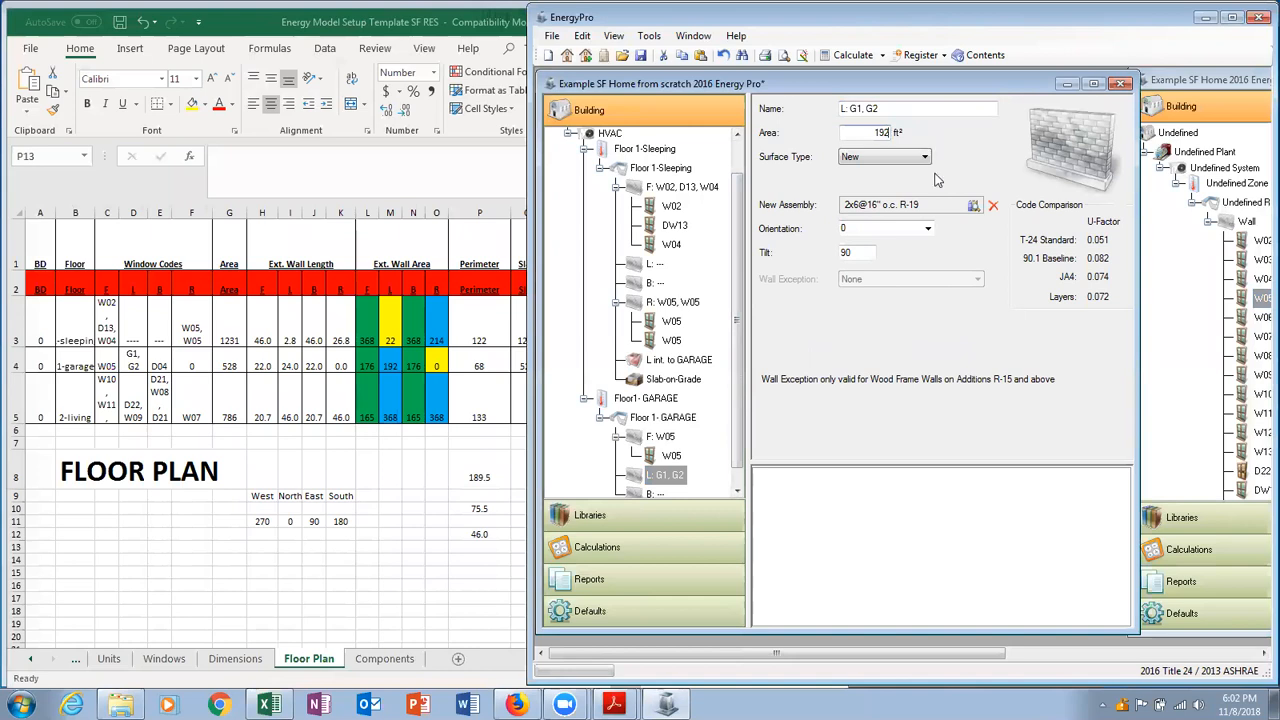
Assign the 2x4@16" o.c. R-0 GARAGE assembly to the garage wall L: G1, G2.
click(972, 205)
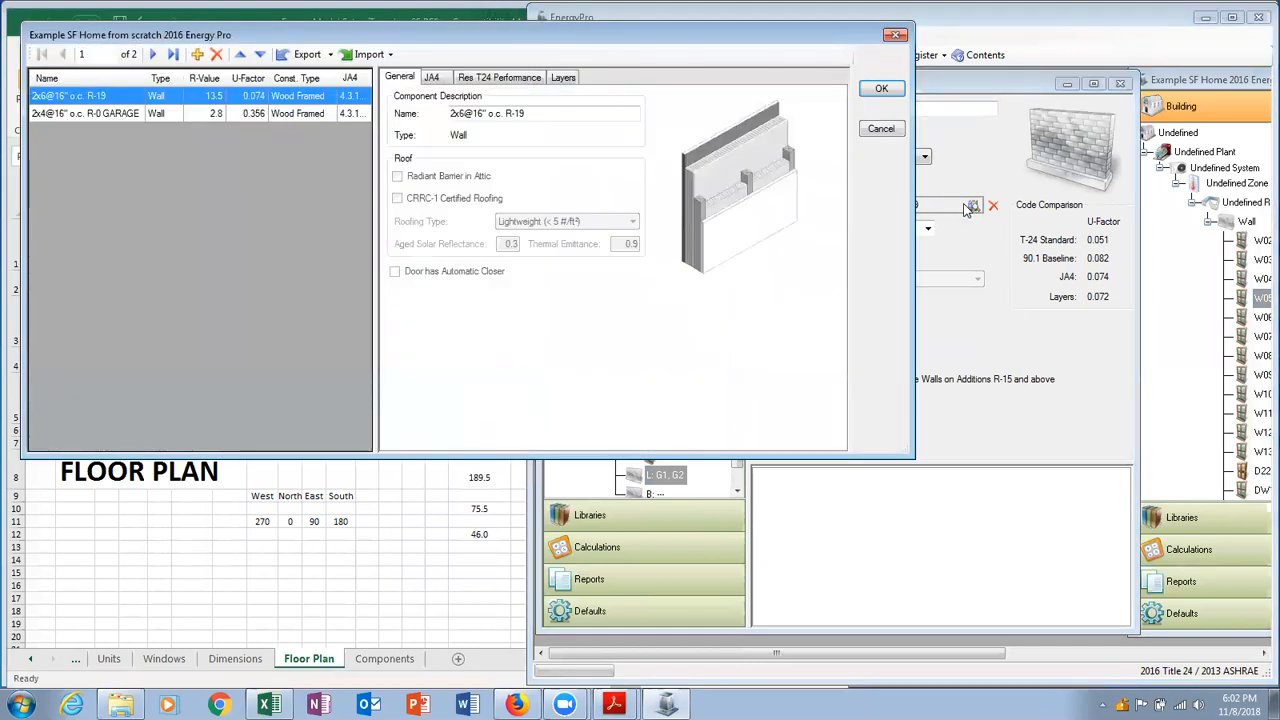
click(292, 114)
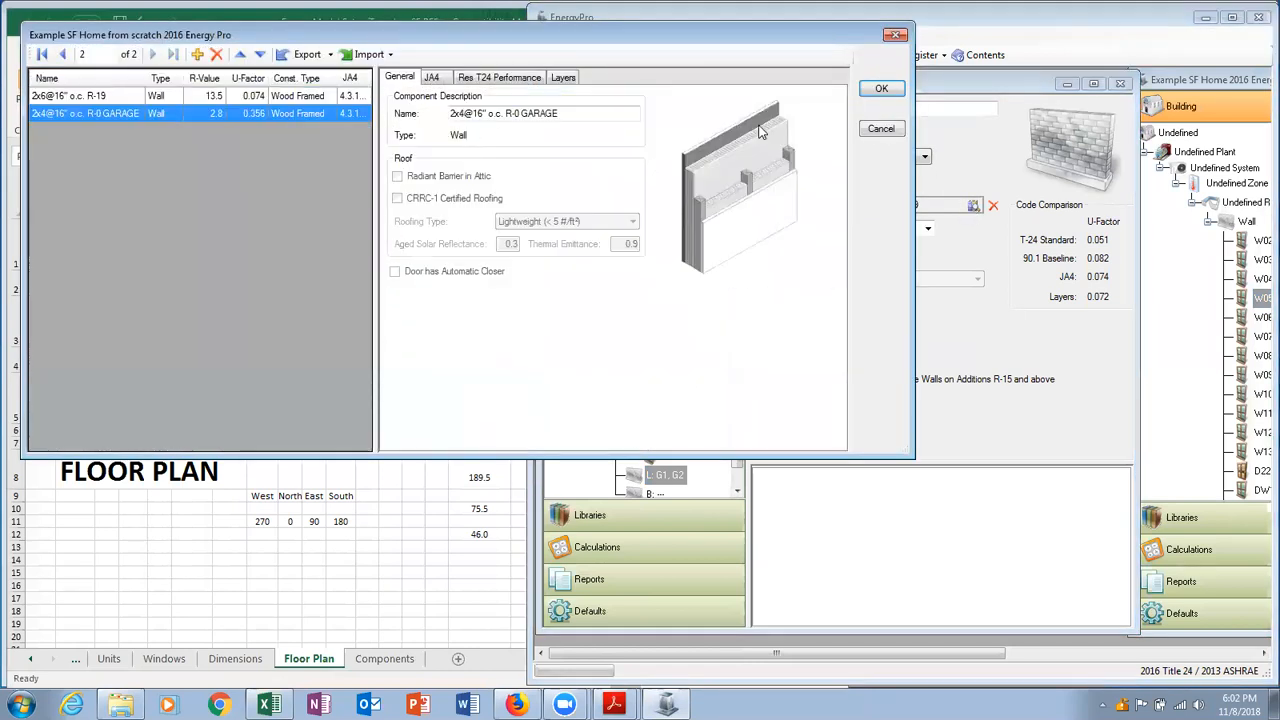
click(891, 89)
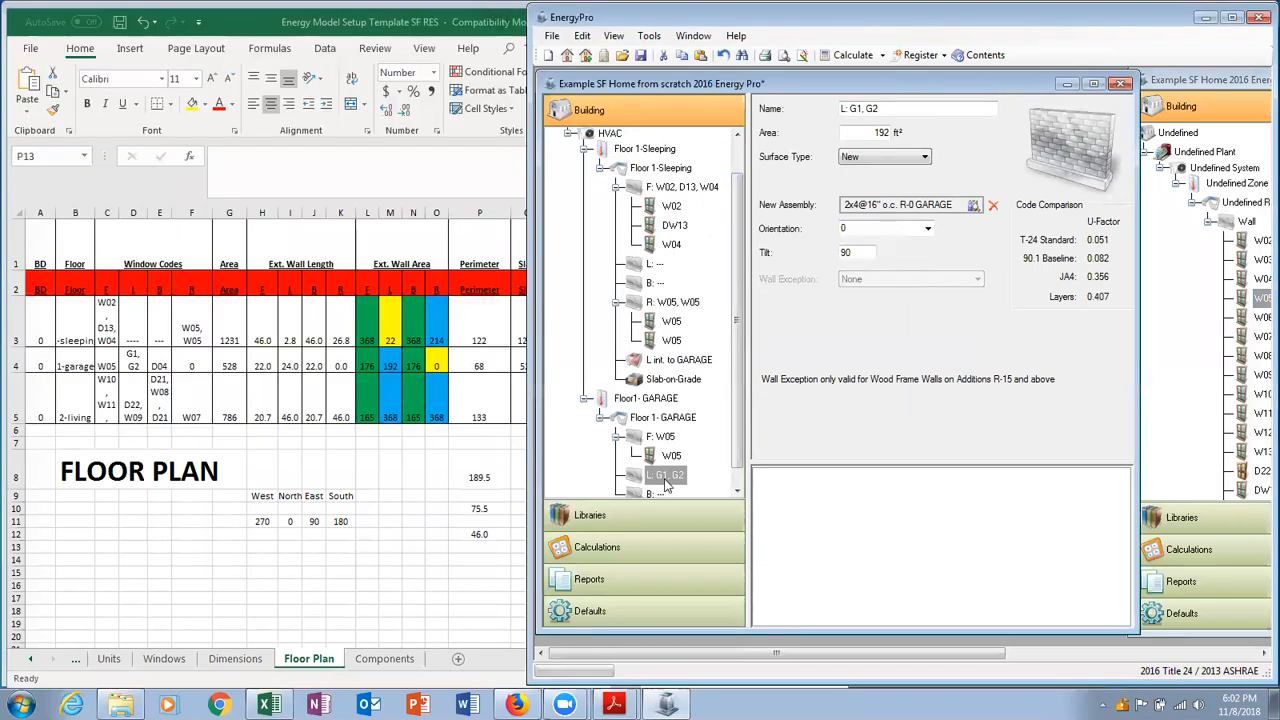
Rename the garage's back wall "B: D04" and set its area to 176 ft².
scroll(667, 485, down, 1)
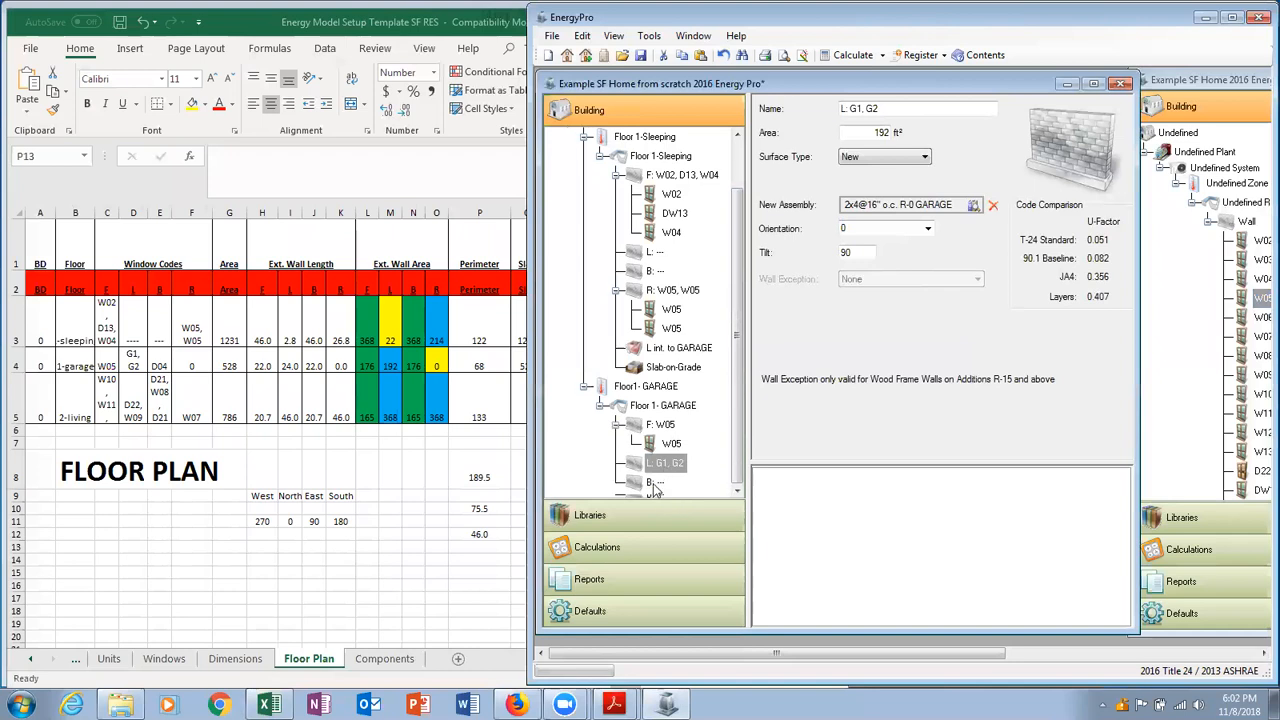
click(656, 484)
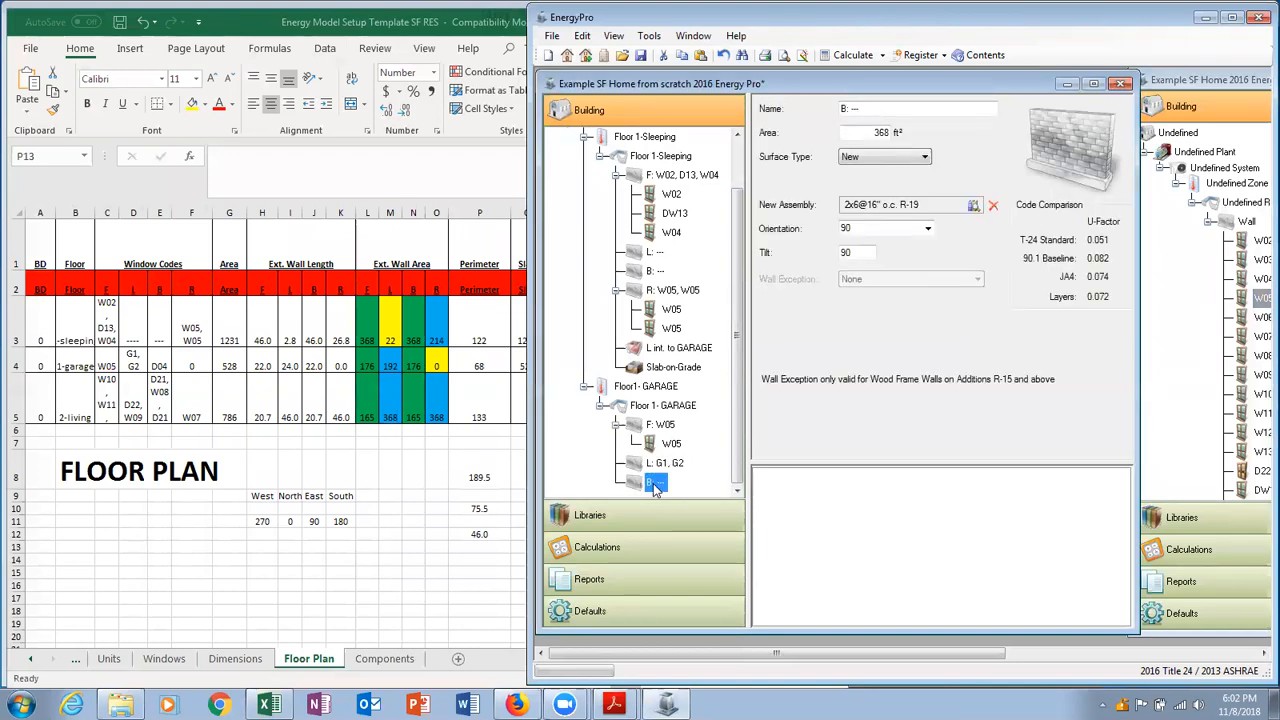
click(893, 108)
key(BackSpace)
key(BackSpace)
text(D04)
drag(870, 132, 897, 134)
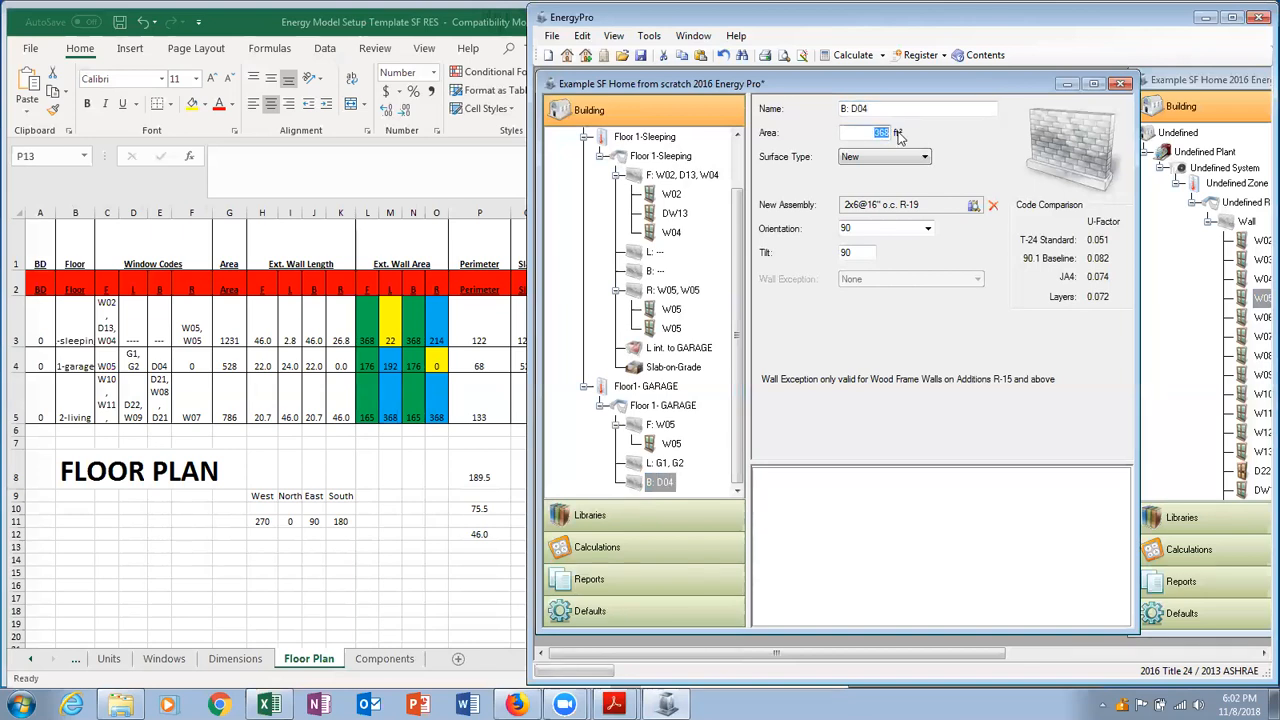
text(176)
Assign the 2x4@16" o.c. R-0 GARAGE assembly to the back wall B: D04 and save the project.
click(915, 204)
click(343, 136)
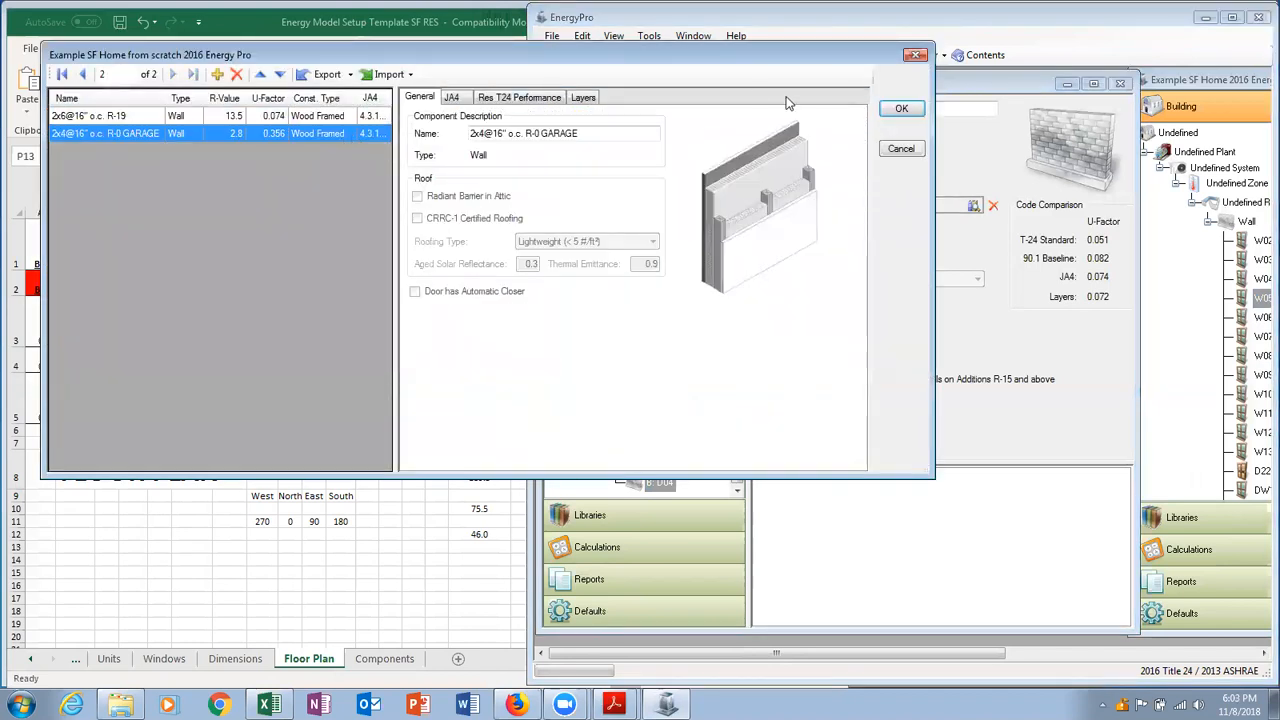
click(901, 109)
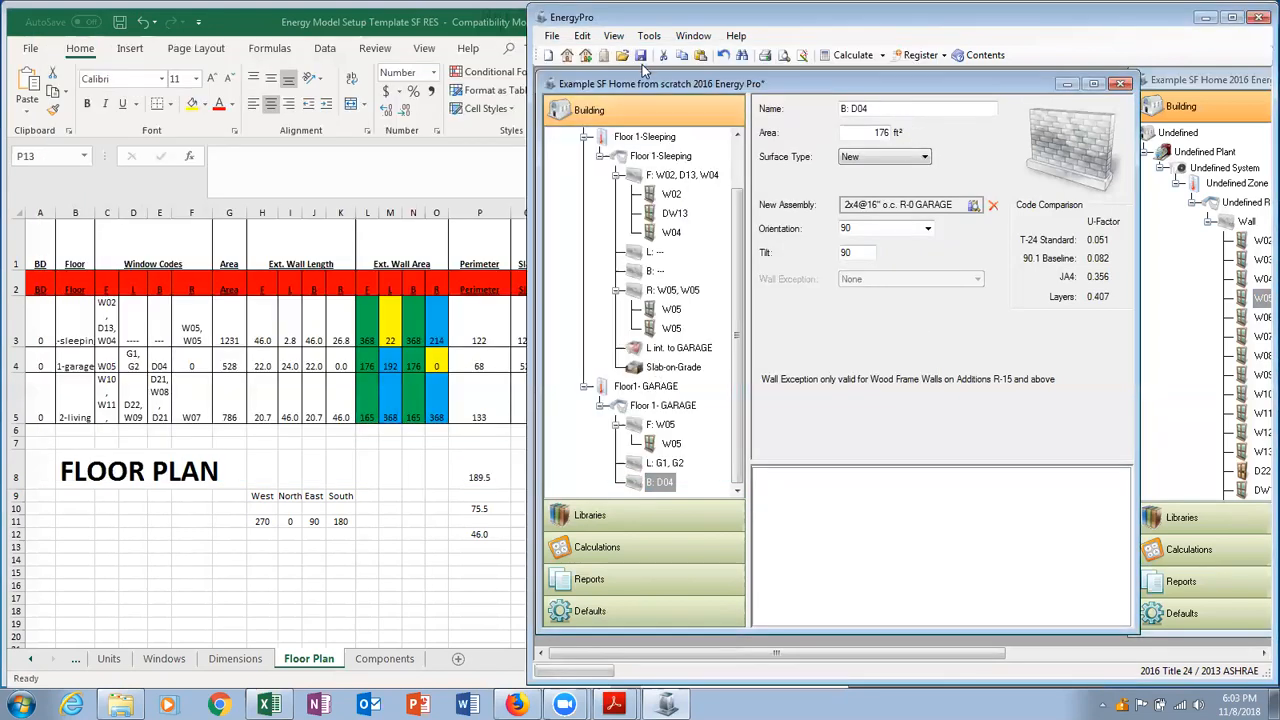
click(642, 57)
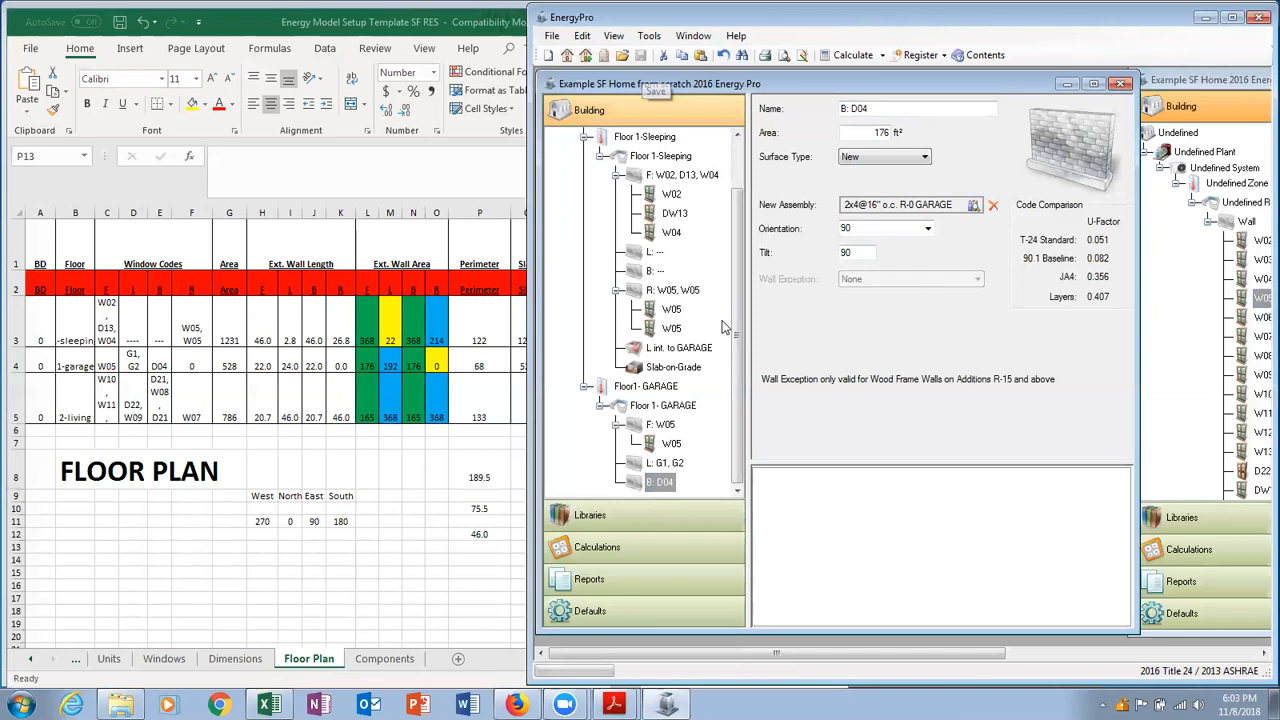
Copy the Garage Door from the second model into the garage's left wall twice.
click(668, 425)
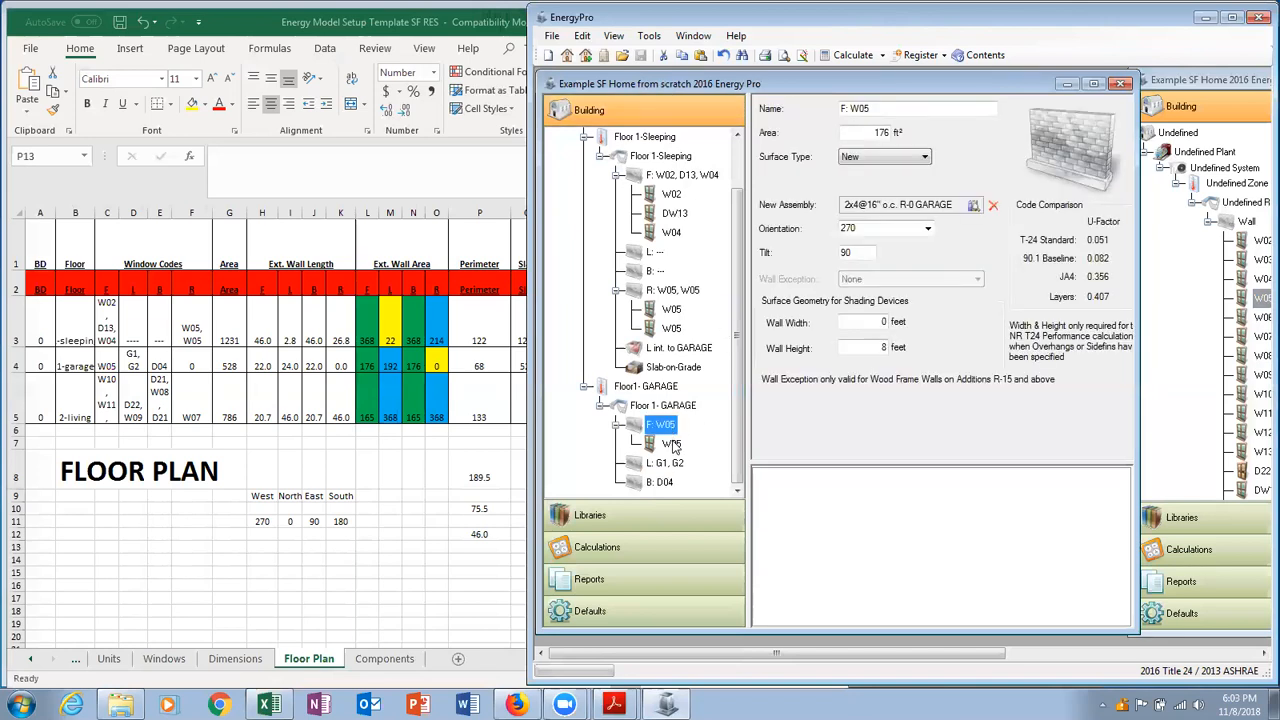
click(673, 446)
click(674, 465)
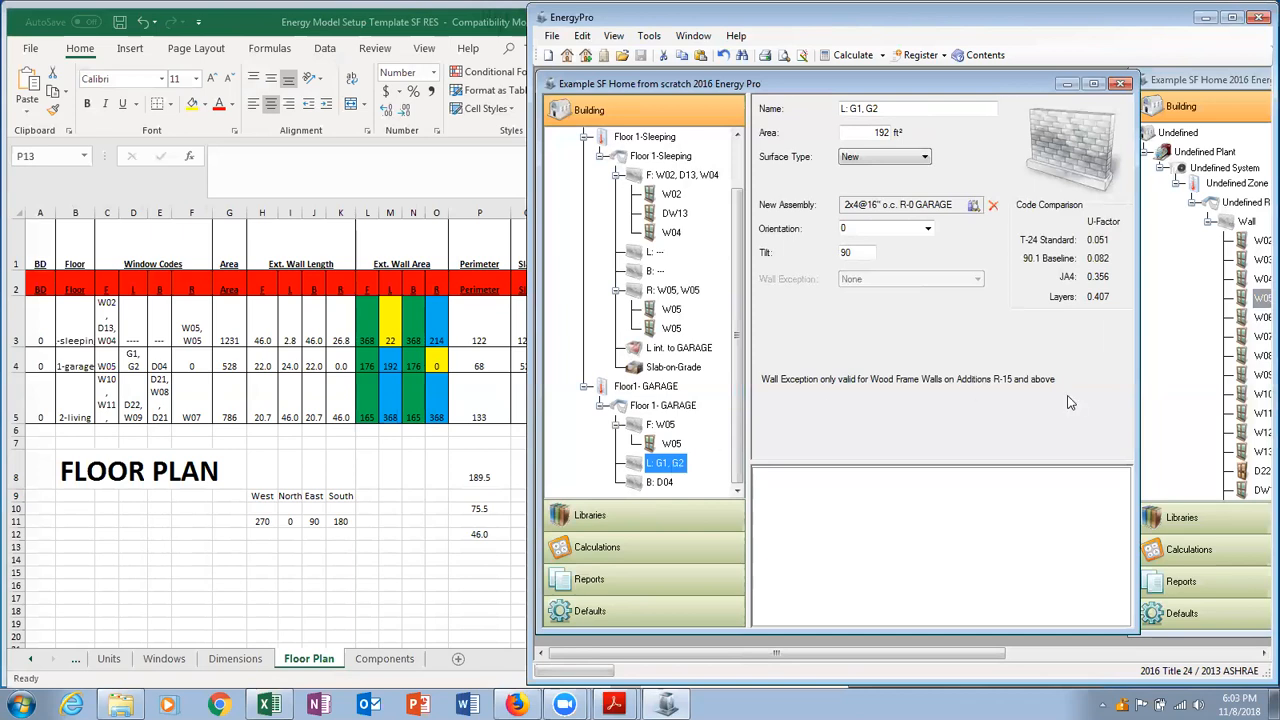
click(1182, 372)
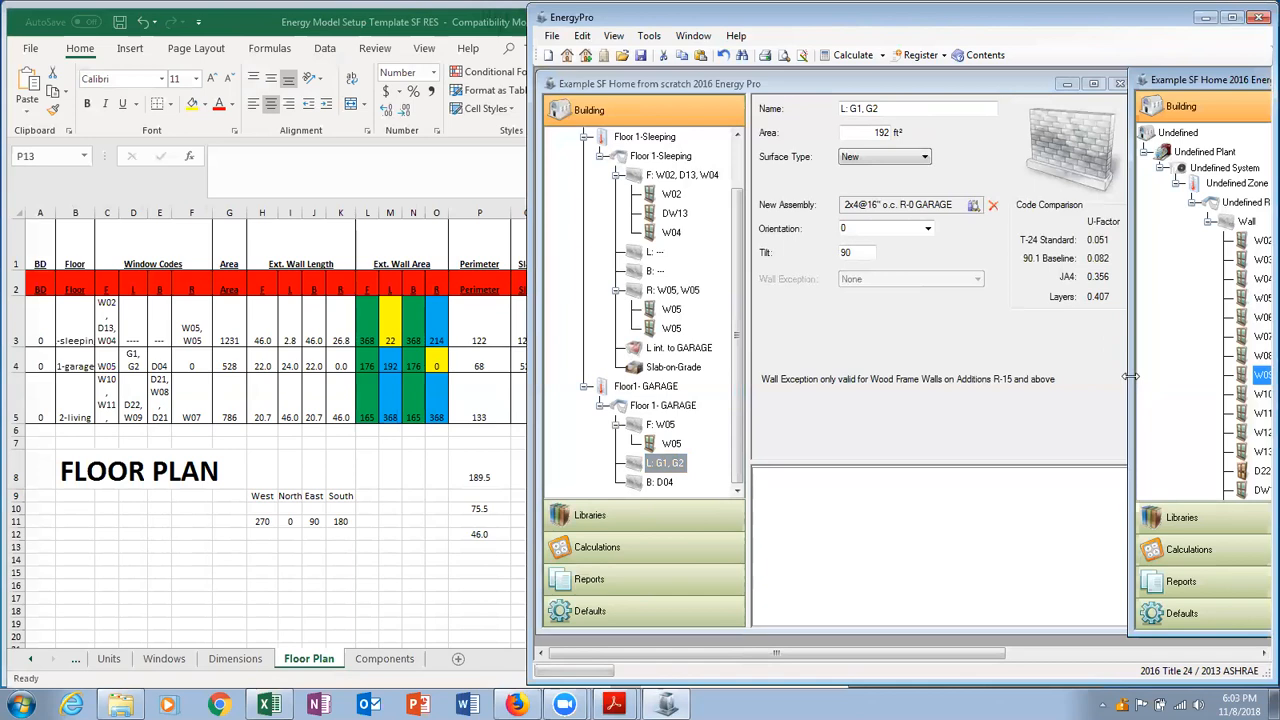
drag(1129, 376, 978, 376)
scroll(1118, 365, down, 2)
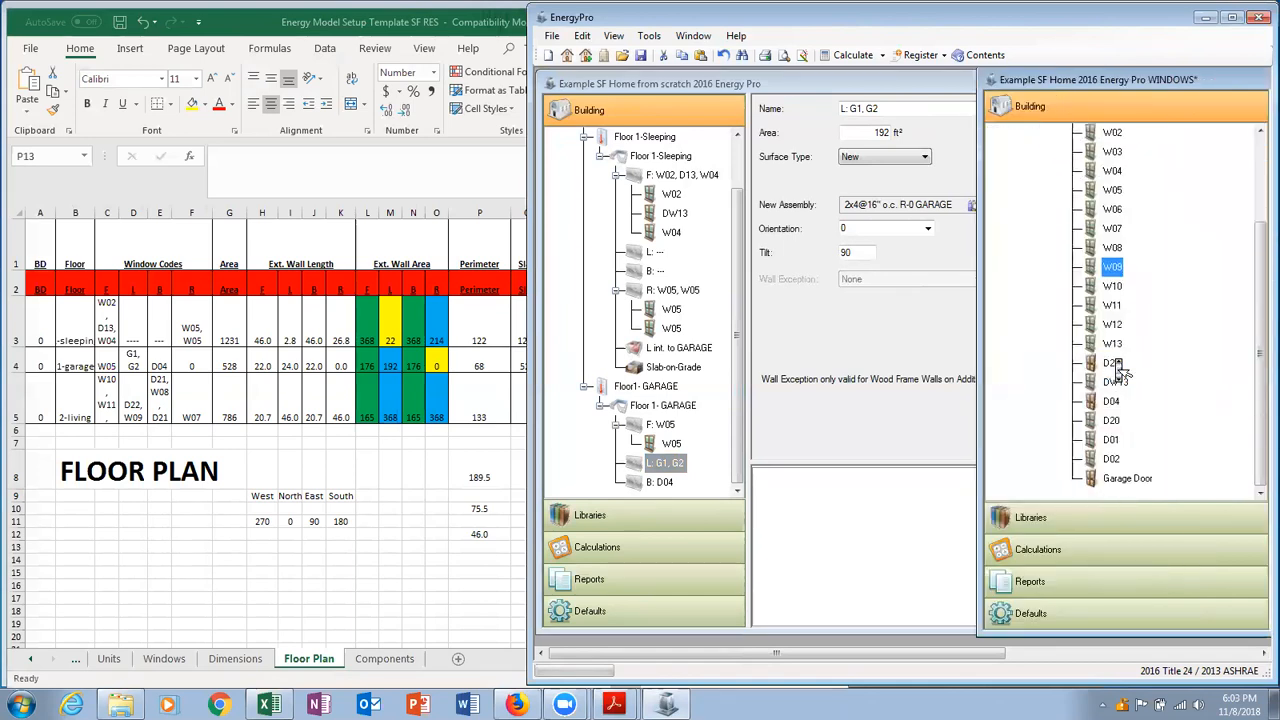
click(1125, 480)
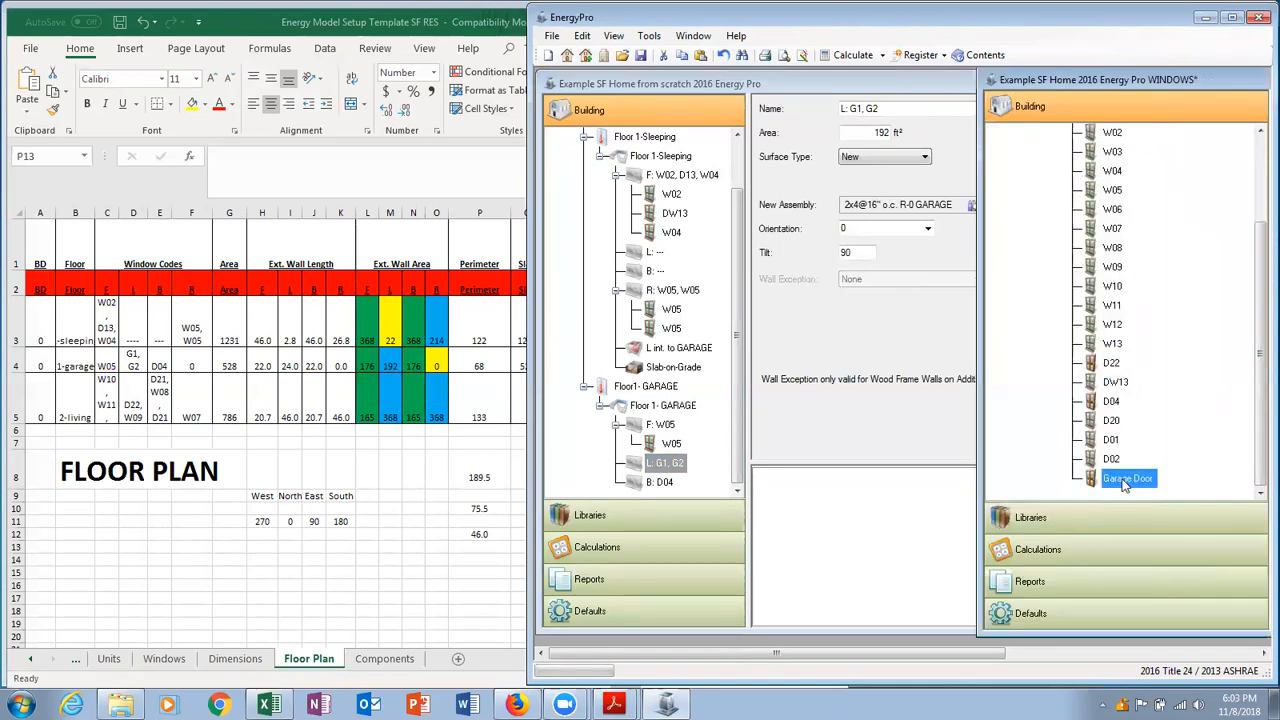
click(672, 465)
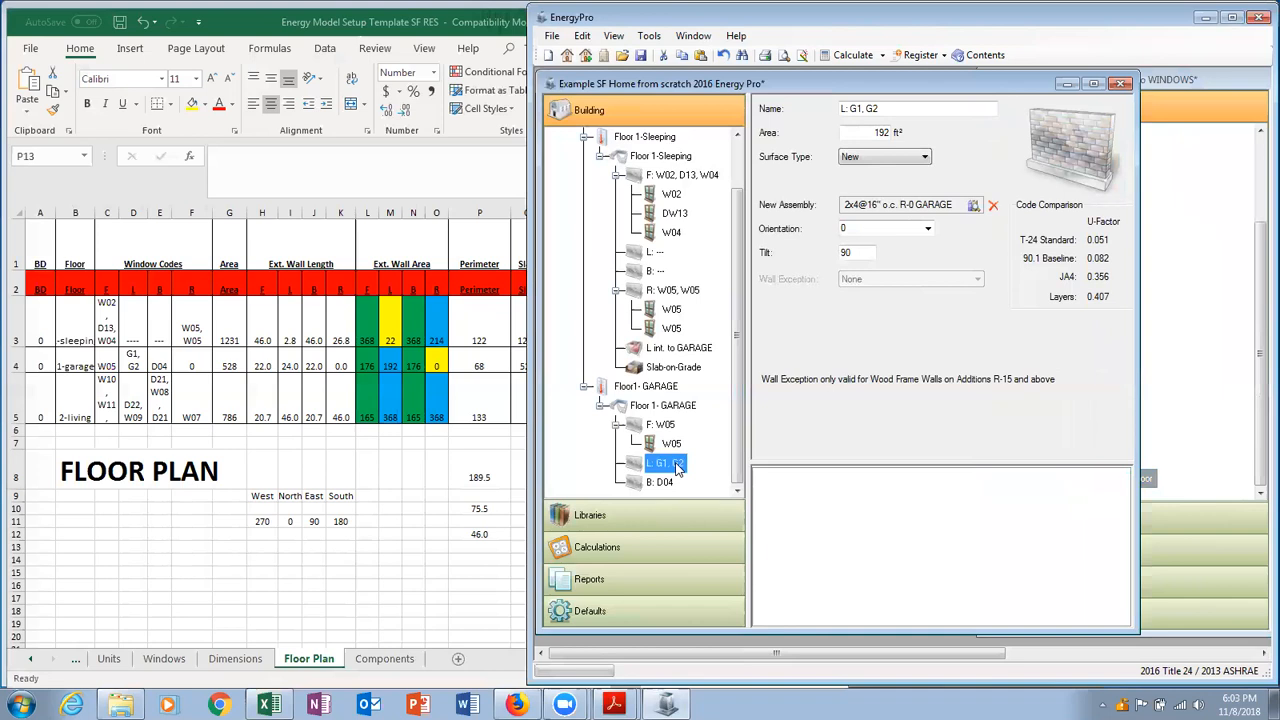
click(1172, 440)
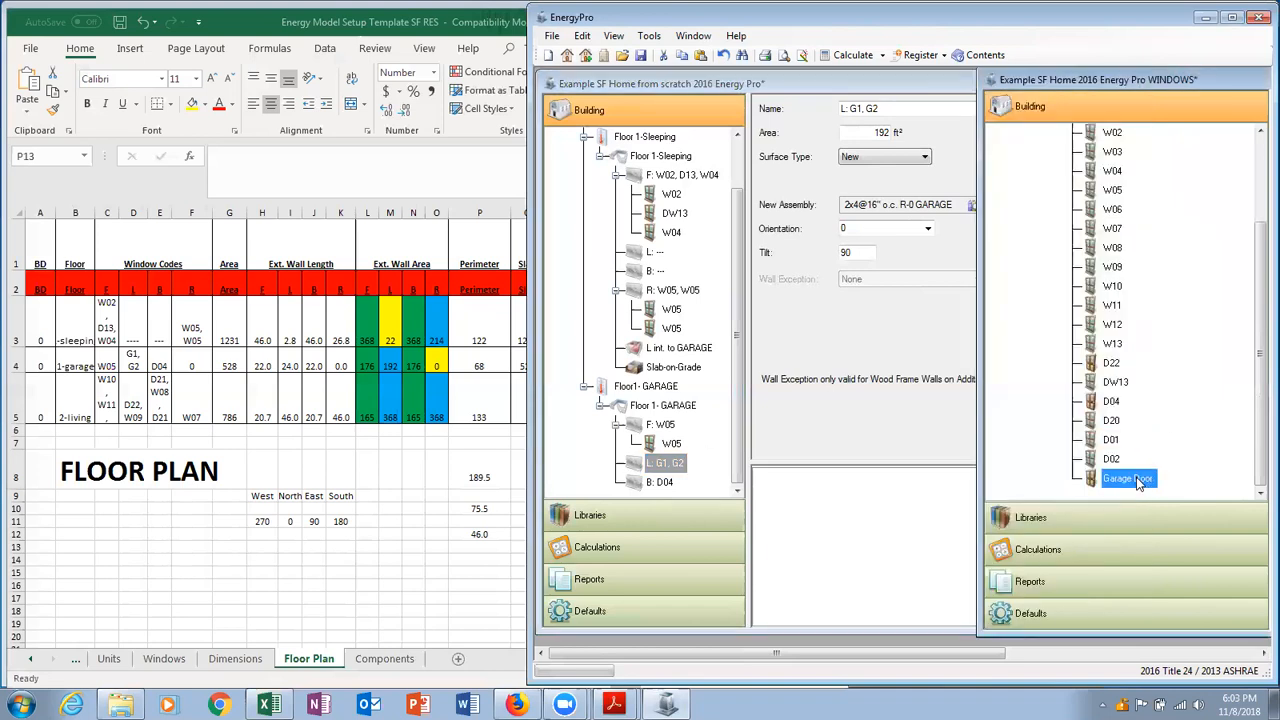
click(662, 463)
double_click(662, 463)
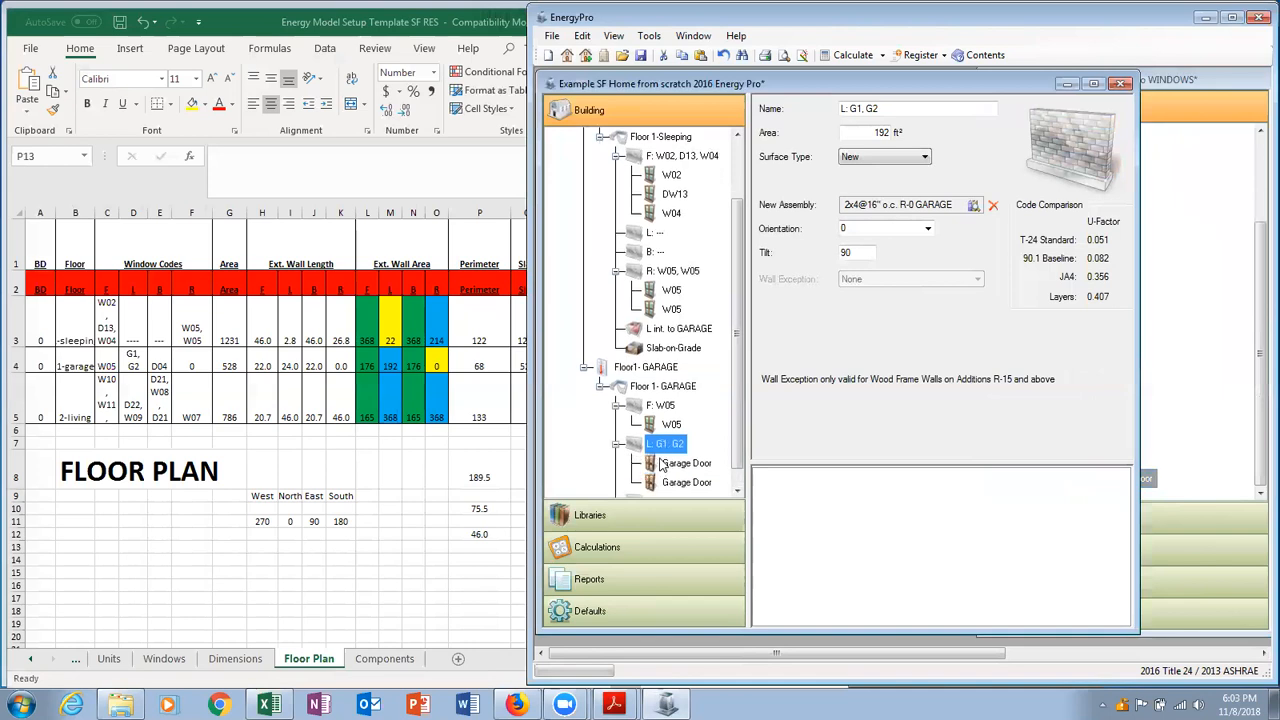
Review the first garage door's assembly and rename that door G1.
click(705, 463)
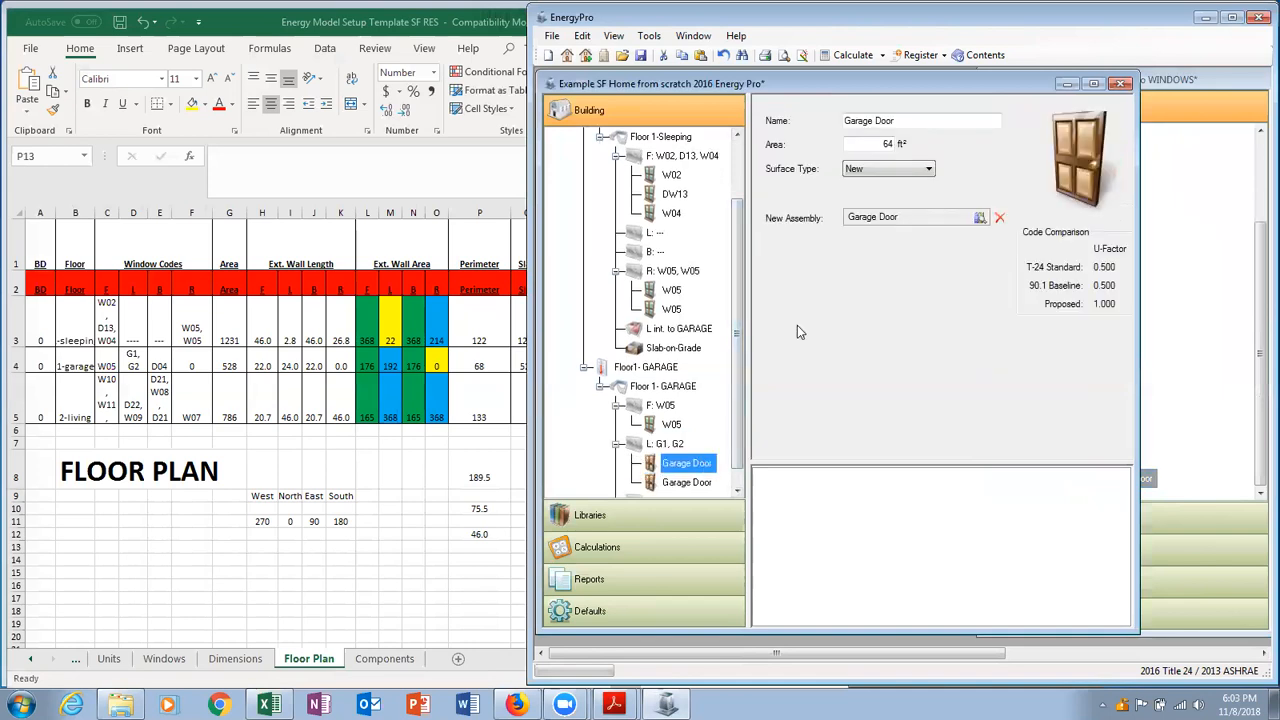
double_click(897, 220)
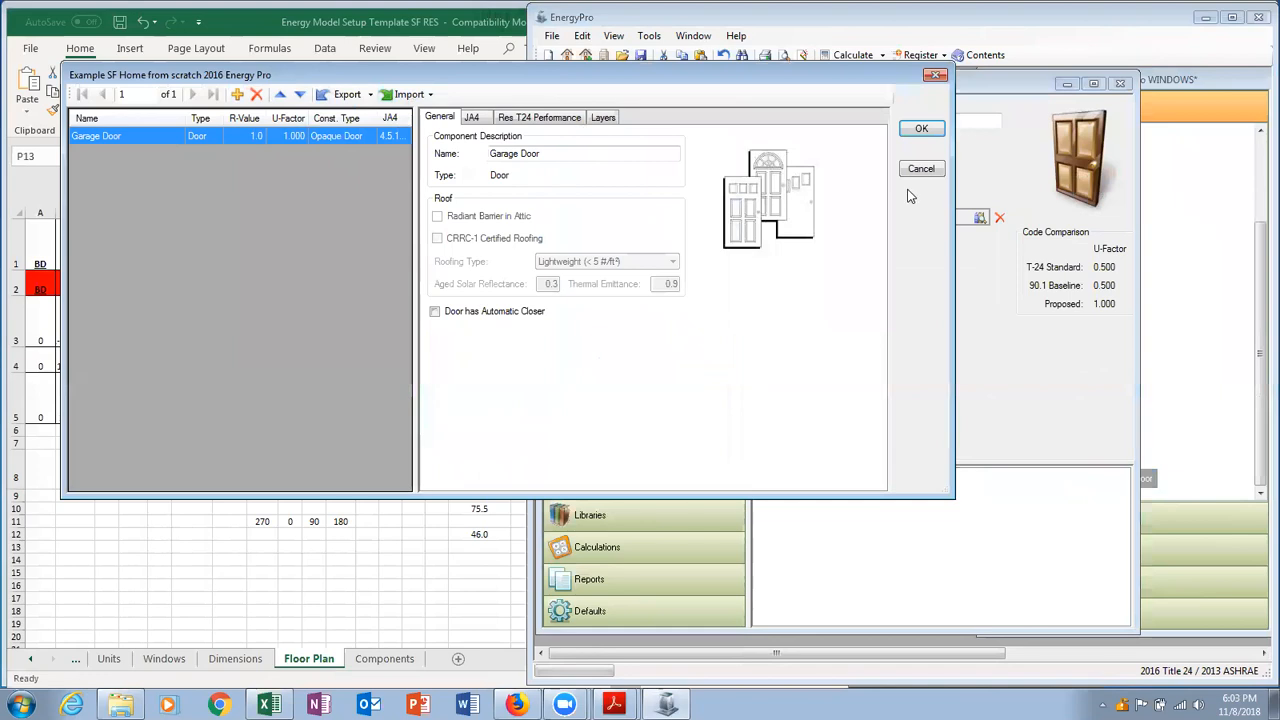
click(928, 130)
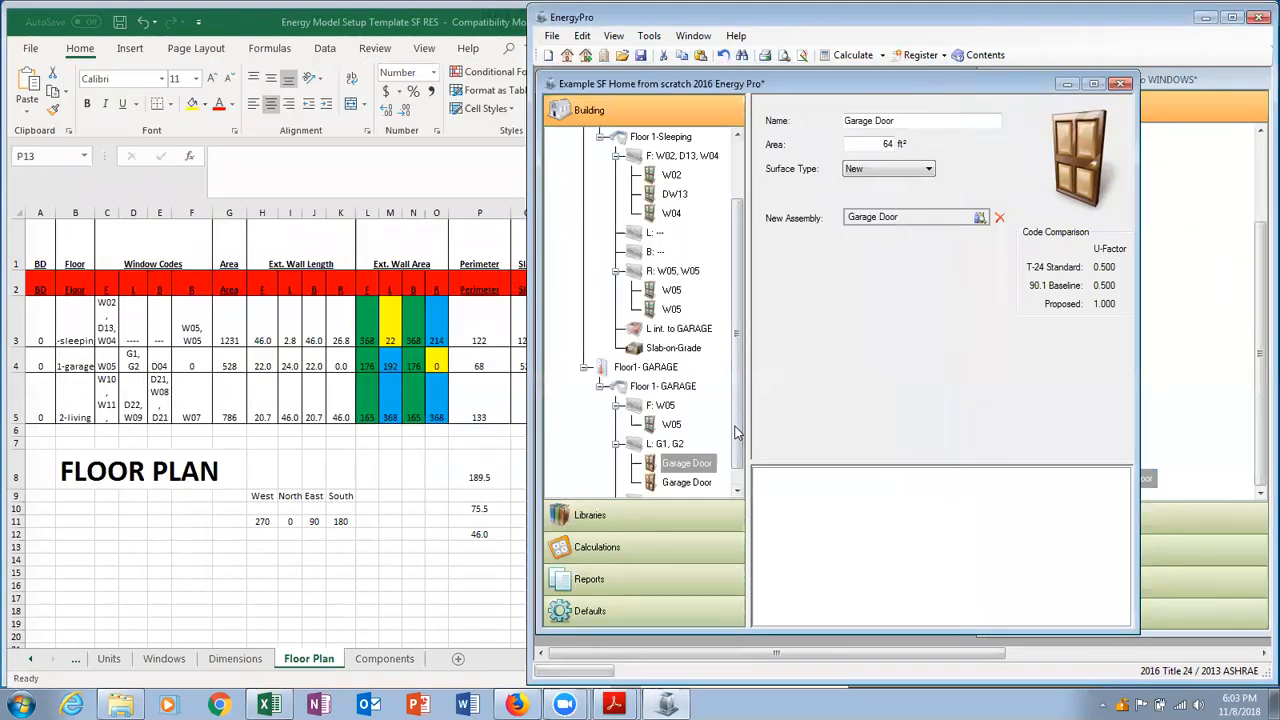
drag(739, 452, 742, 472)
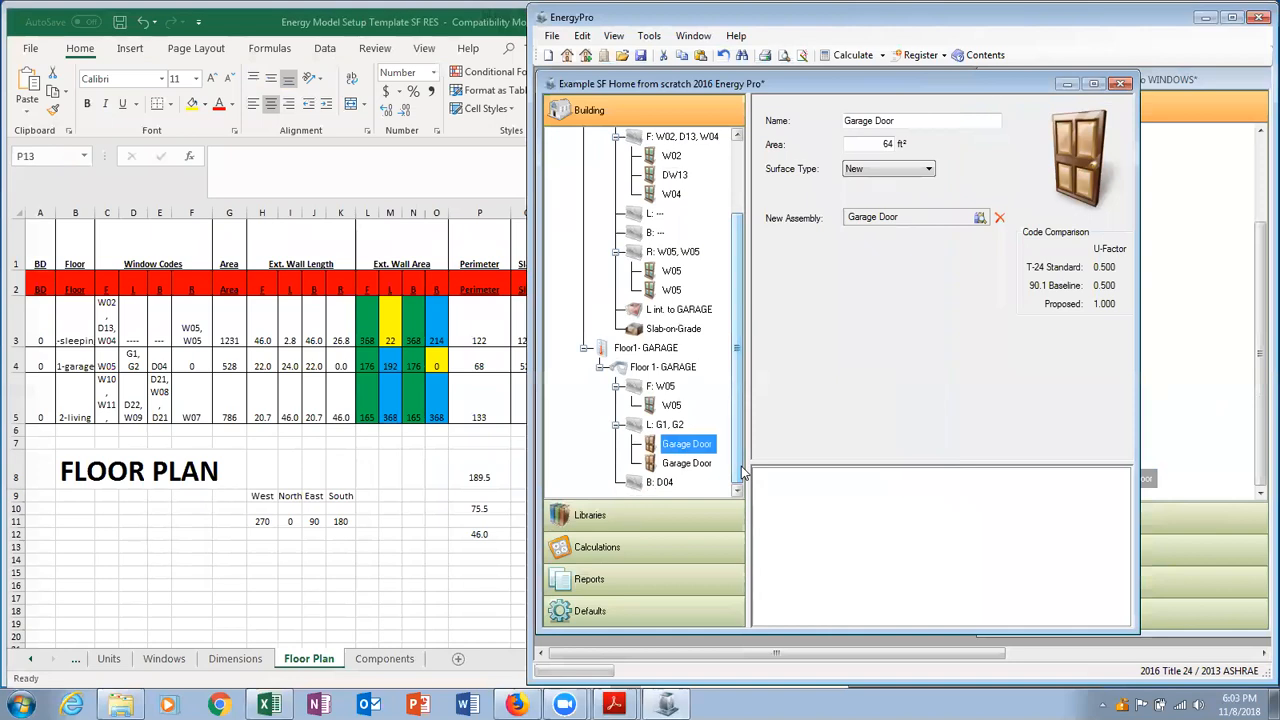
click(902, 120)
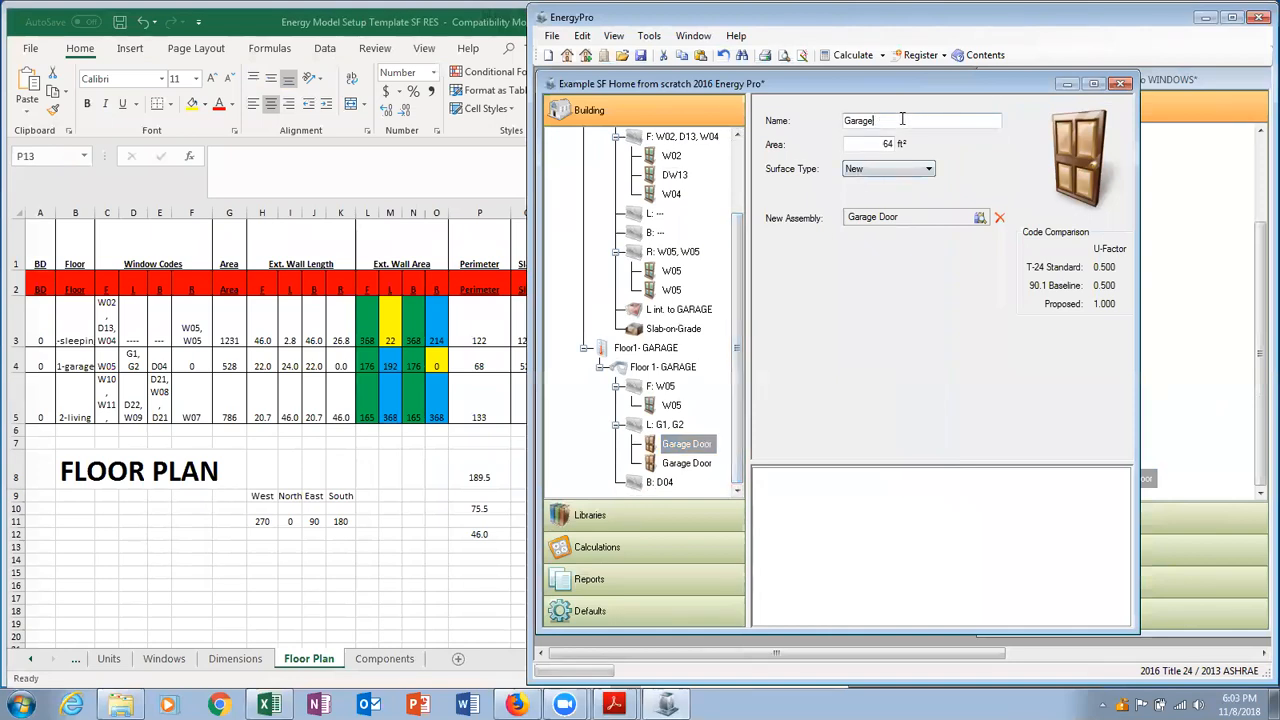
key(BackSpace)
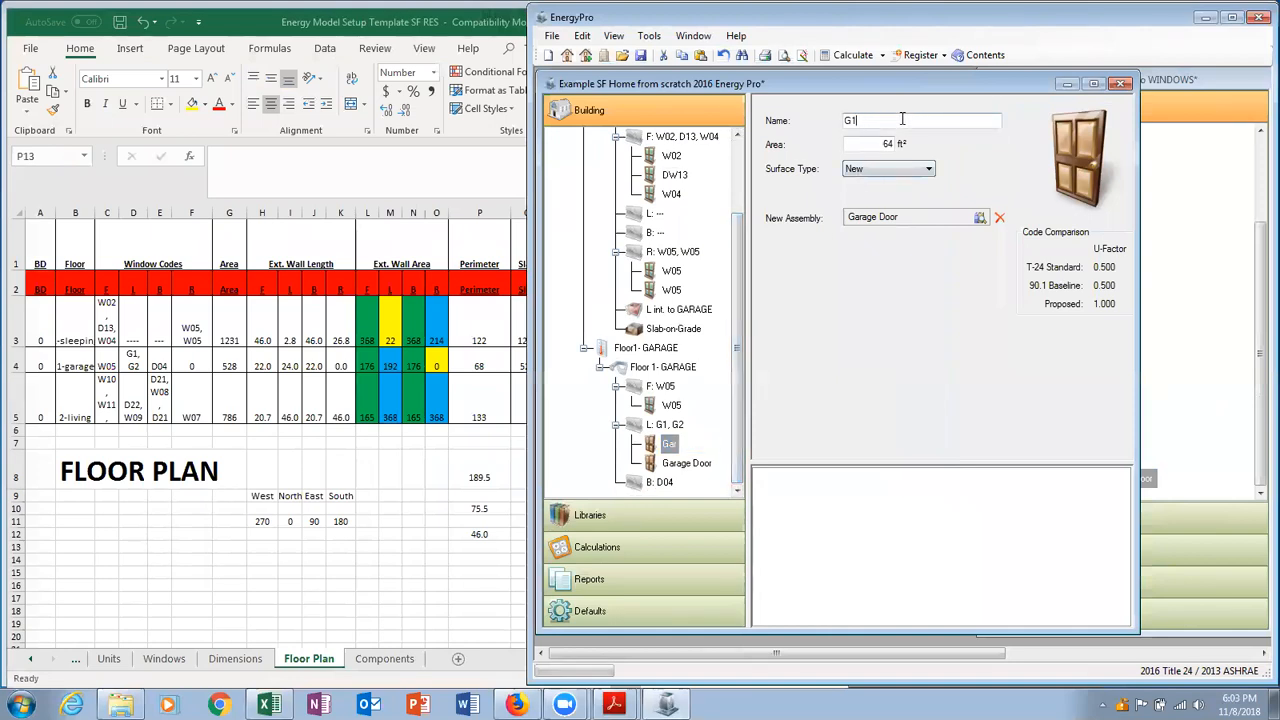
Rename the second garage door in the left wall G2.
click(678, 464)
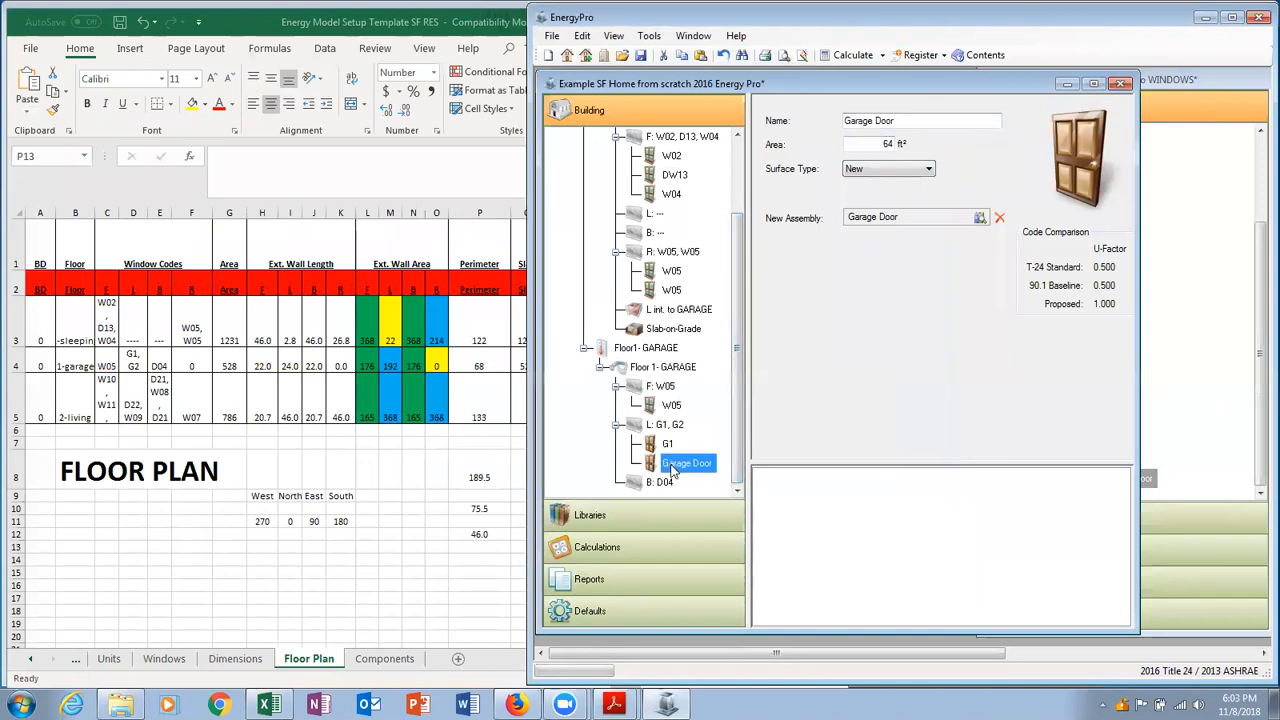
click(903, 120)
key(BackSpace)
key(BackSpace)
key(BackSpace)
key(BackSpace)
key(BackSpace)
key(BackSpace)
key(BackSpace)
key(BackSpace)
key(BackSpace)
key(BackSpace)
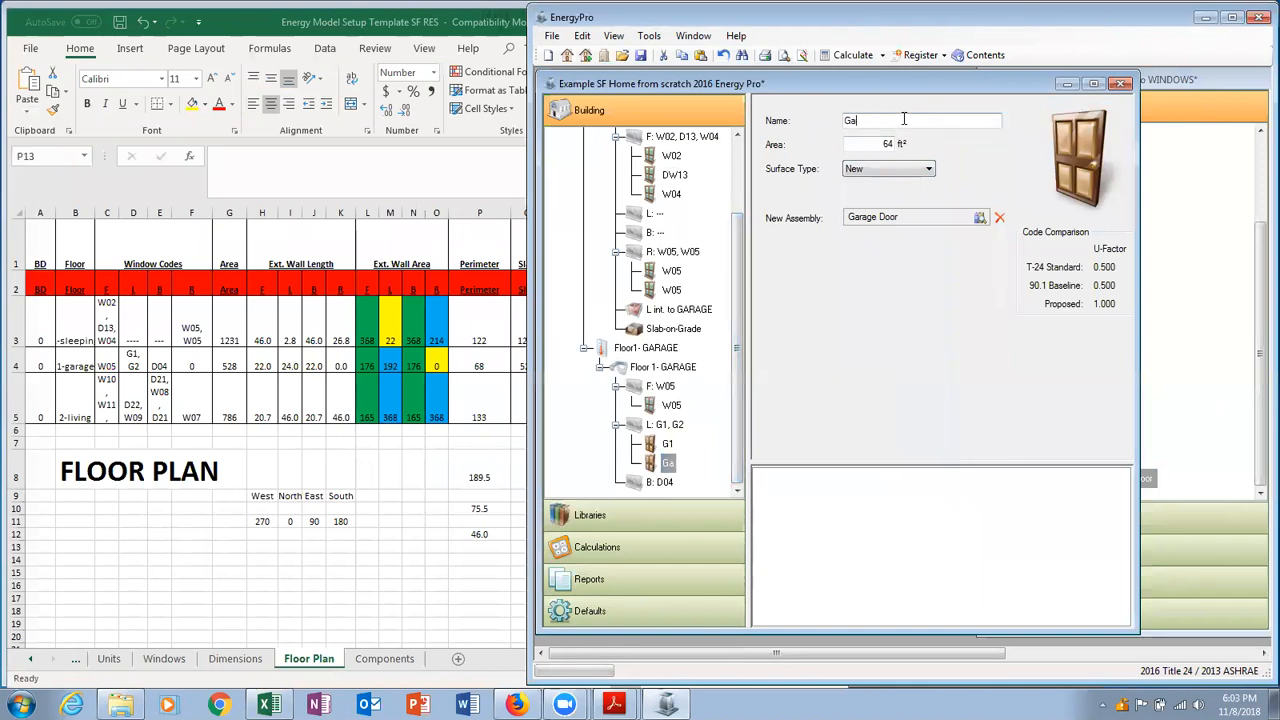
text(2)
Copy door D04 from the second model into the garage's back wall.
drag(738, 387, 737, 480)
click(667, 483)
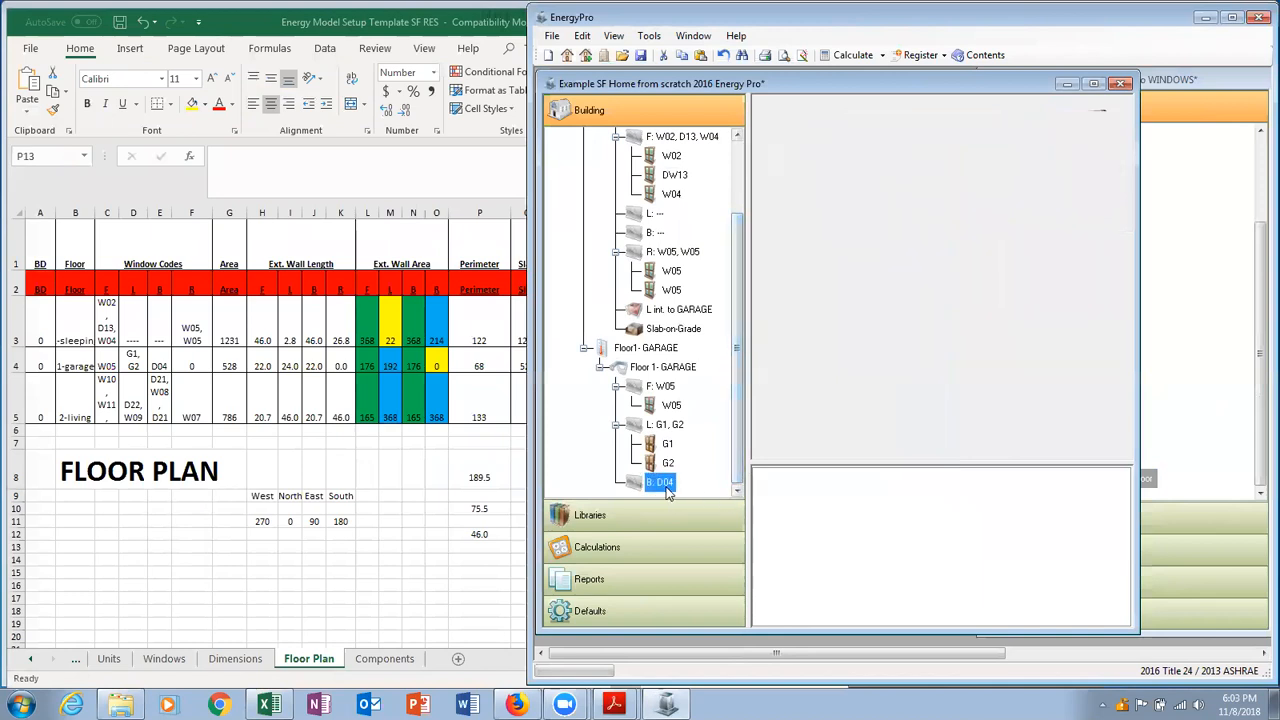
click(1176, 421)
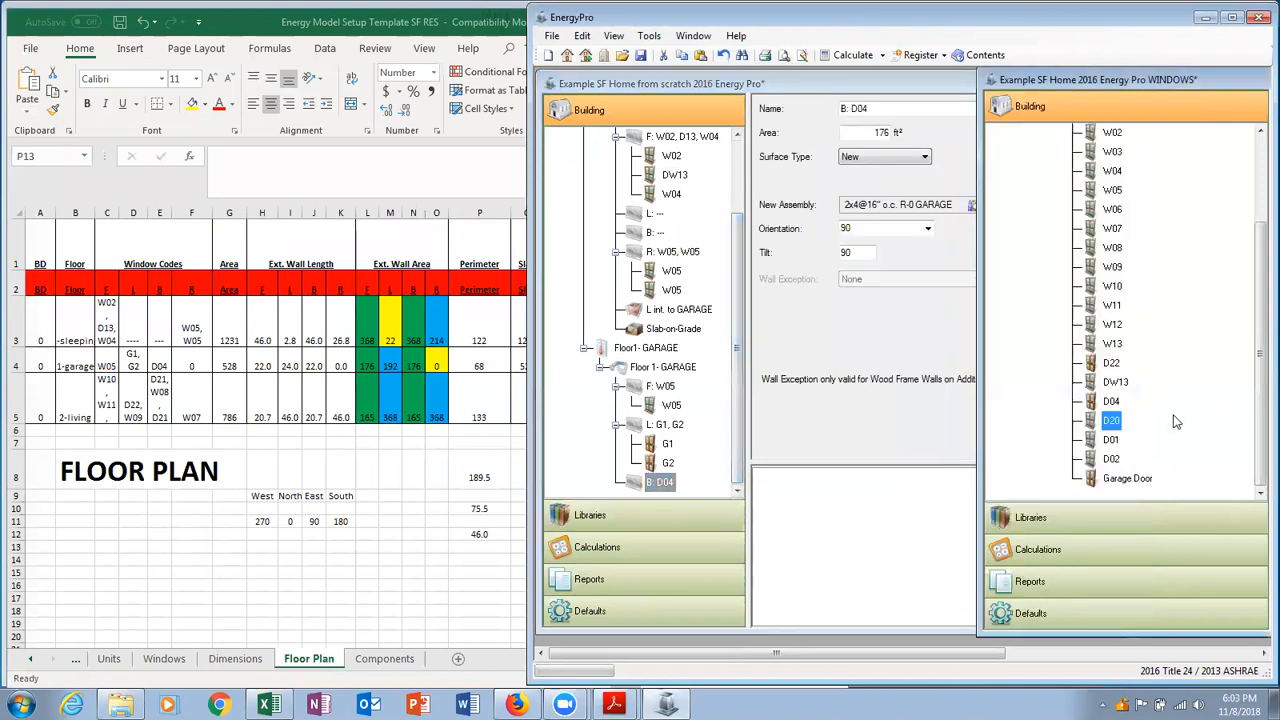
click(1112, 403)
click(659, 484)
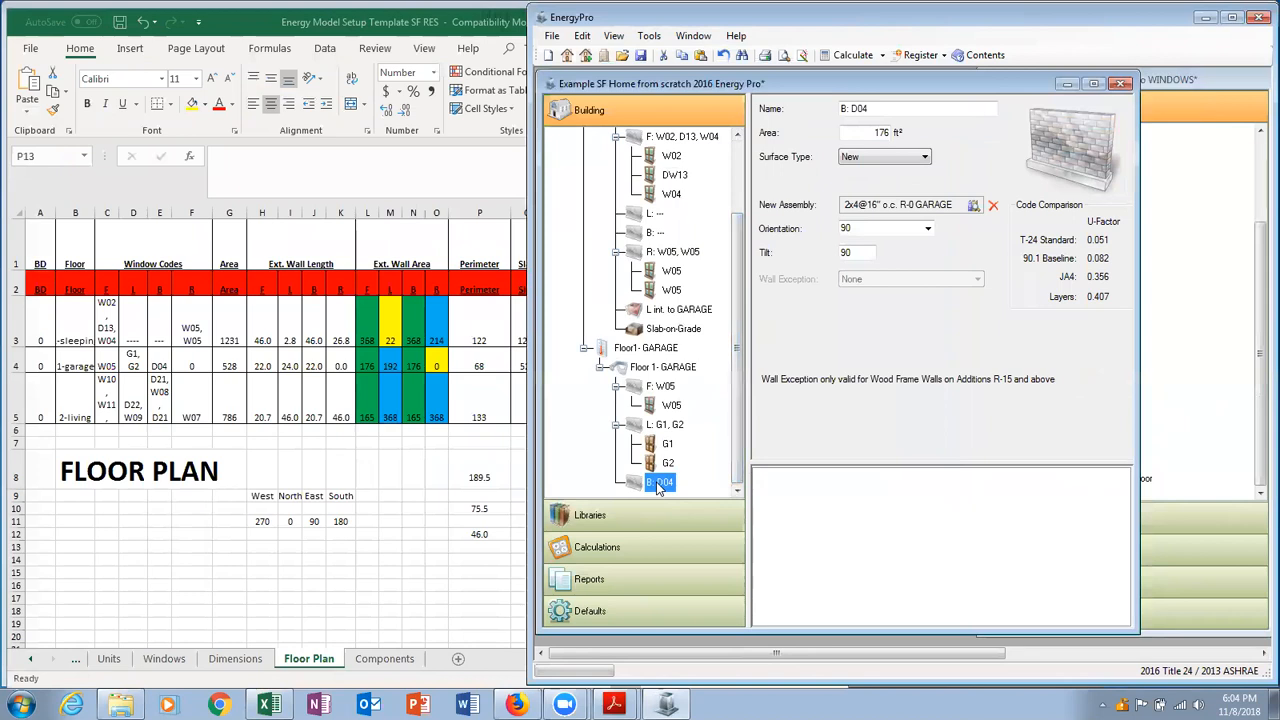
double_click(659, 486)
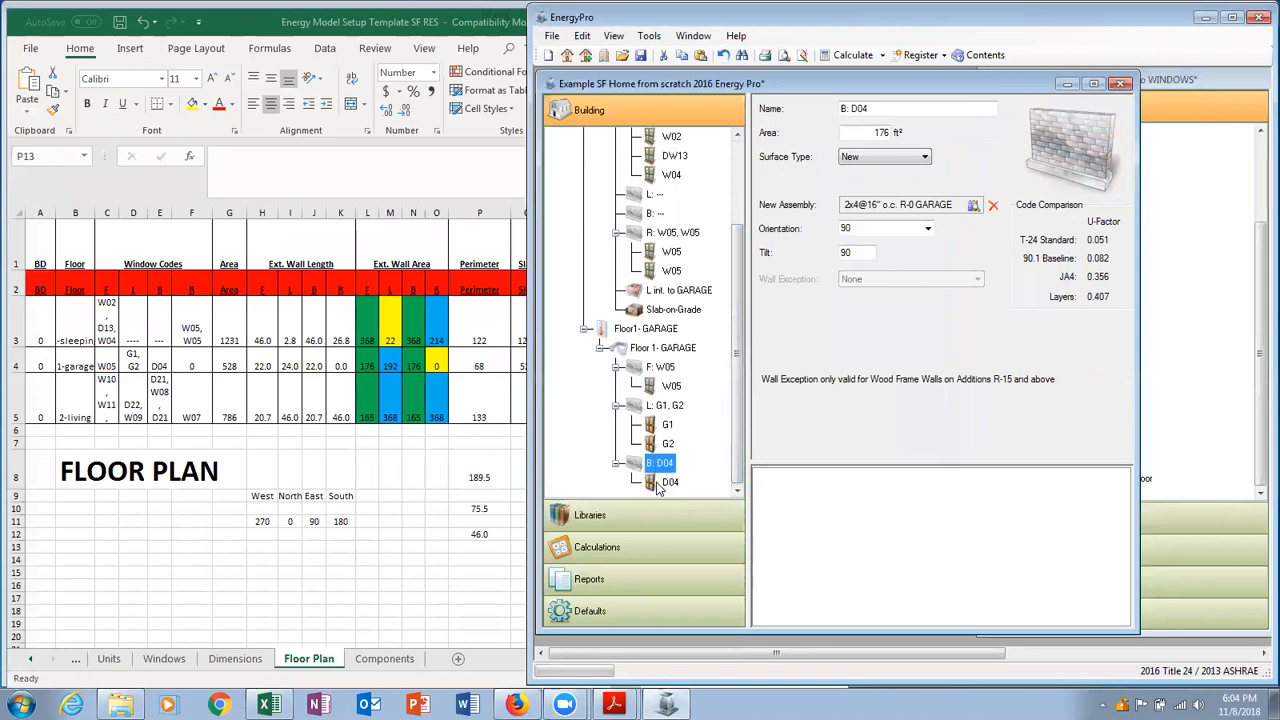
Widen the project window and set the sleeping room's "L int. to GARAGE" wall as adjacent to the Floor 1- GARAGE room.
click(672, 293)
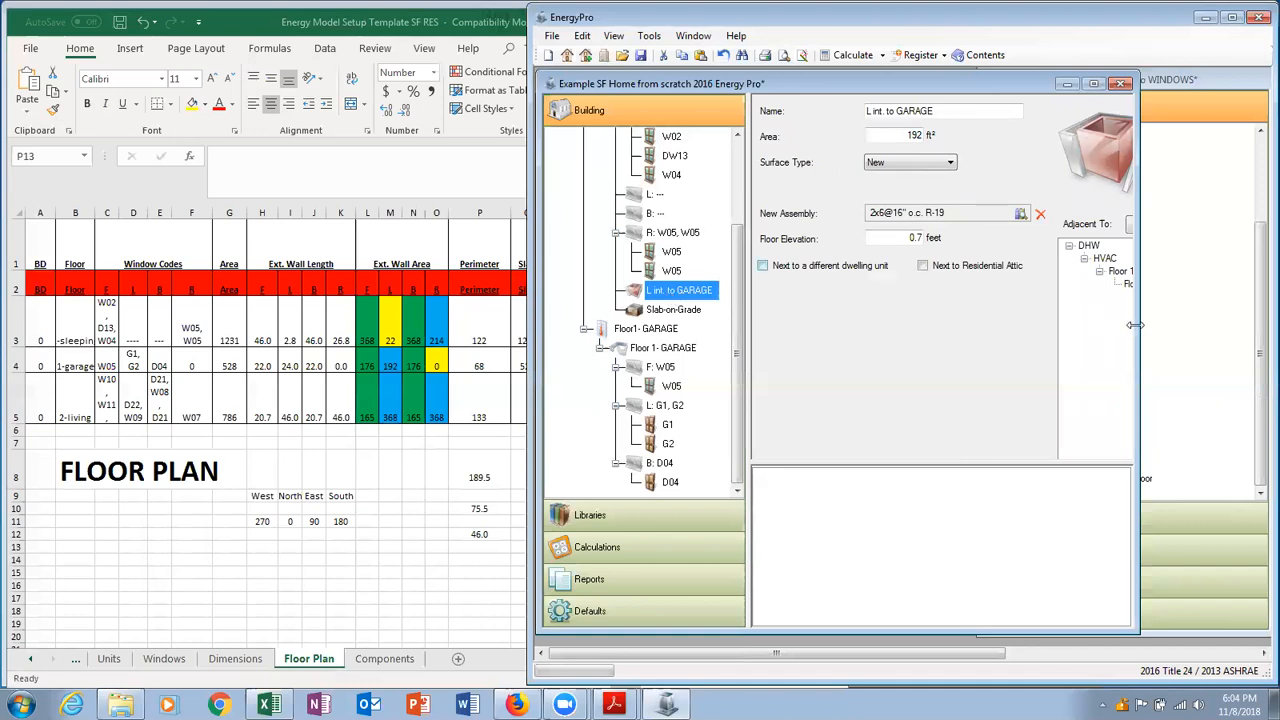
drag(1134, 325, 1235, 322)
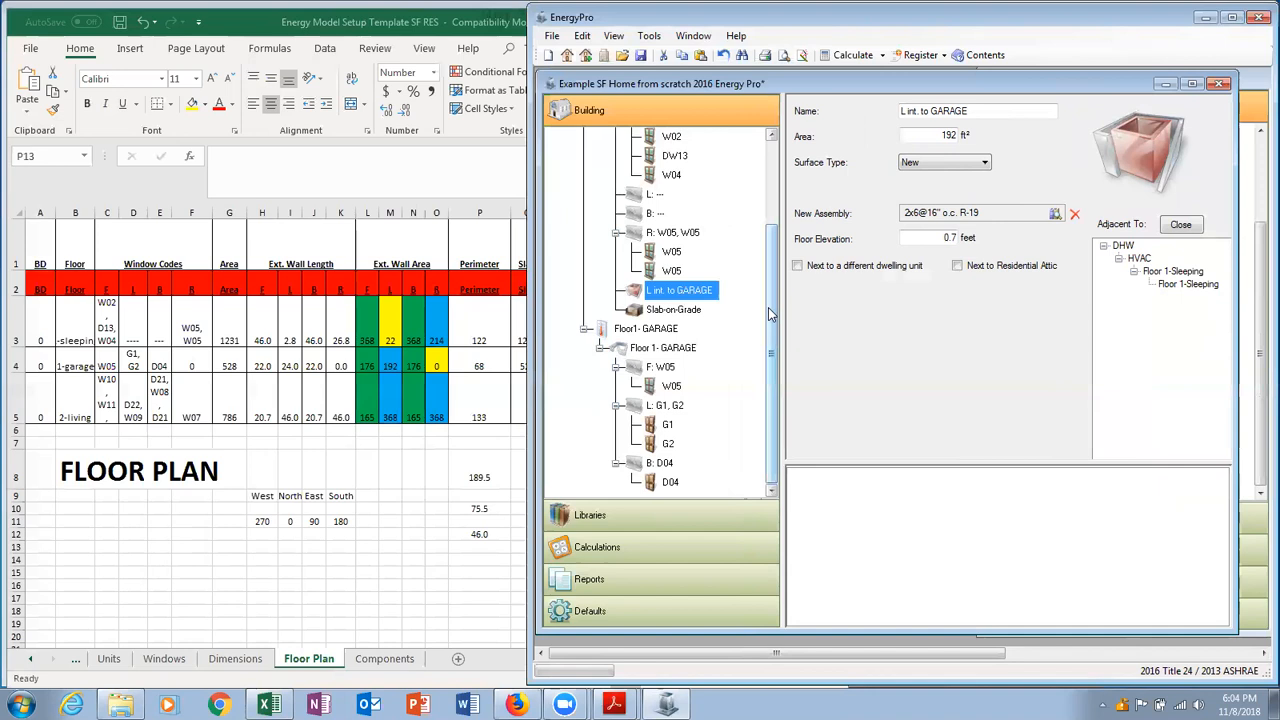
click(1179, 226)
click(1179, 226)
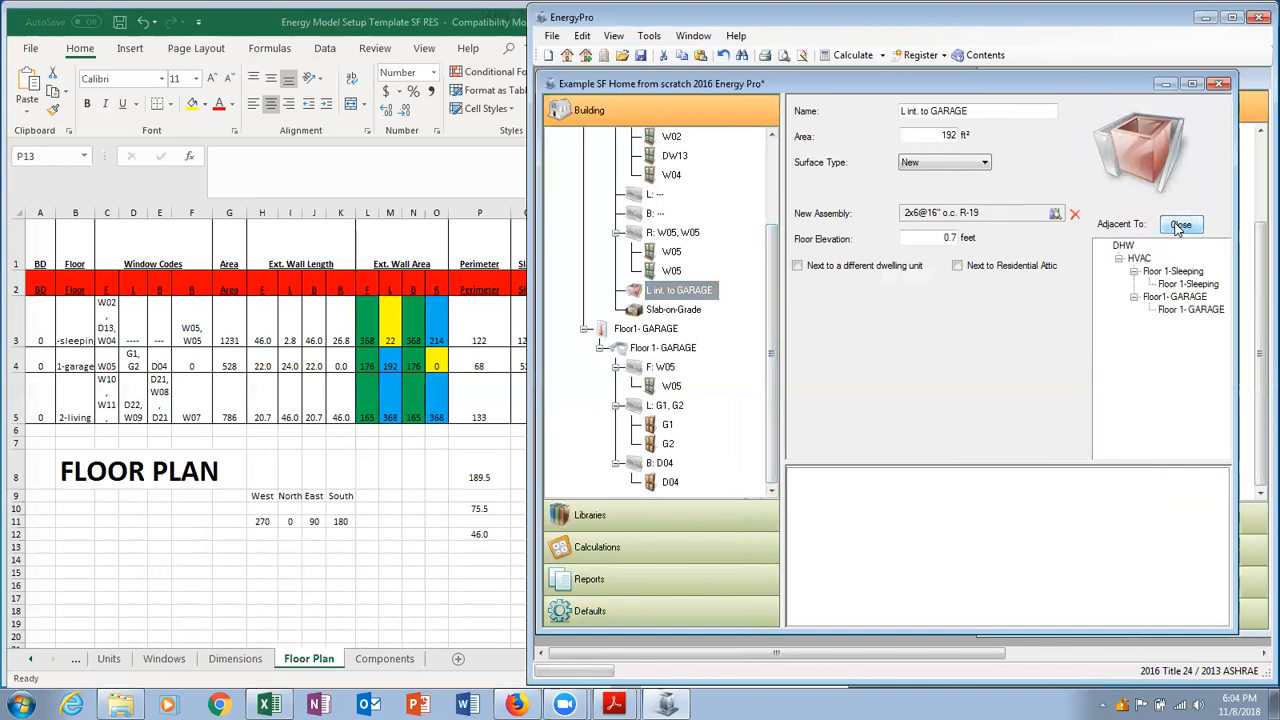
double_click(1195, 310)
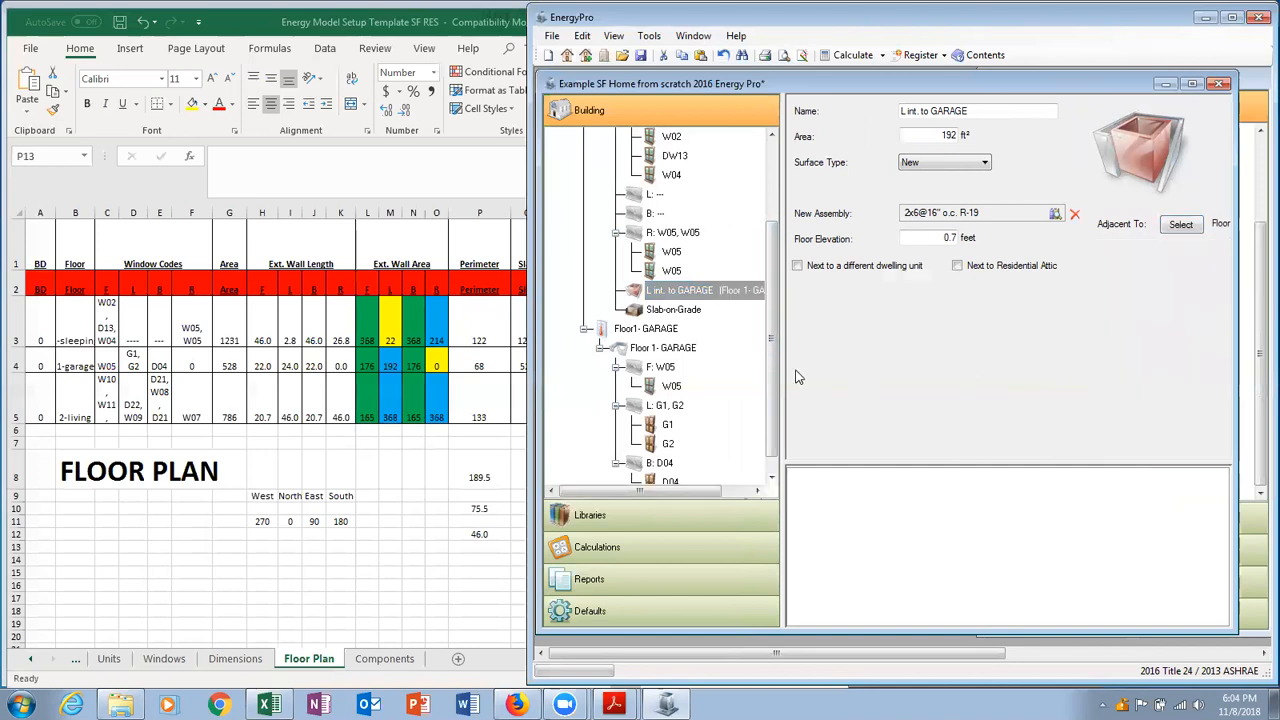
Add a slab-on-grade surface to the Floor 1- GARAGE room and set its area to 528 ft².
drag(777, 386, 777, 415)
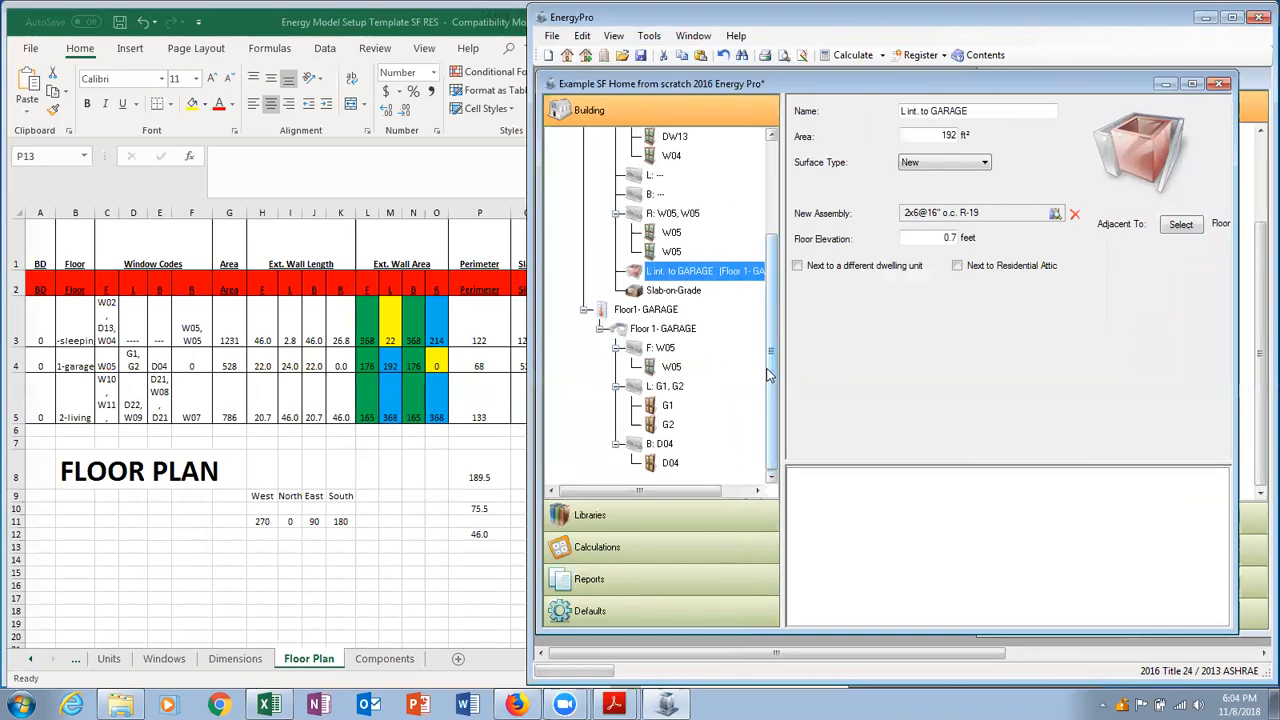
click(676, 332)
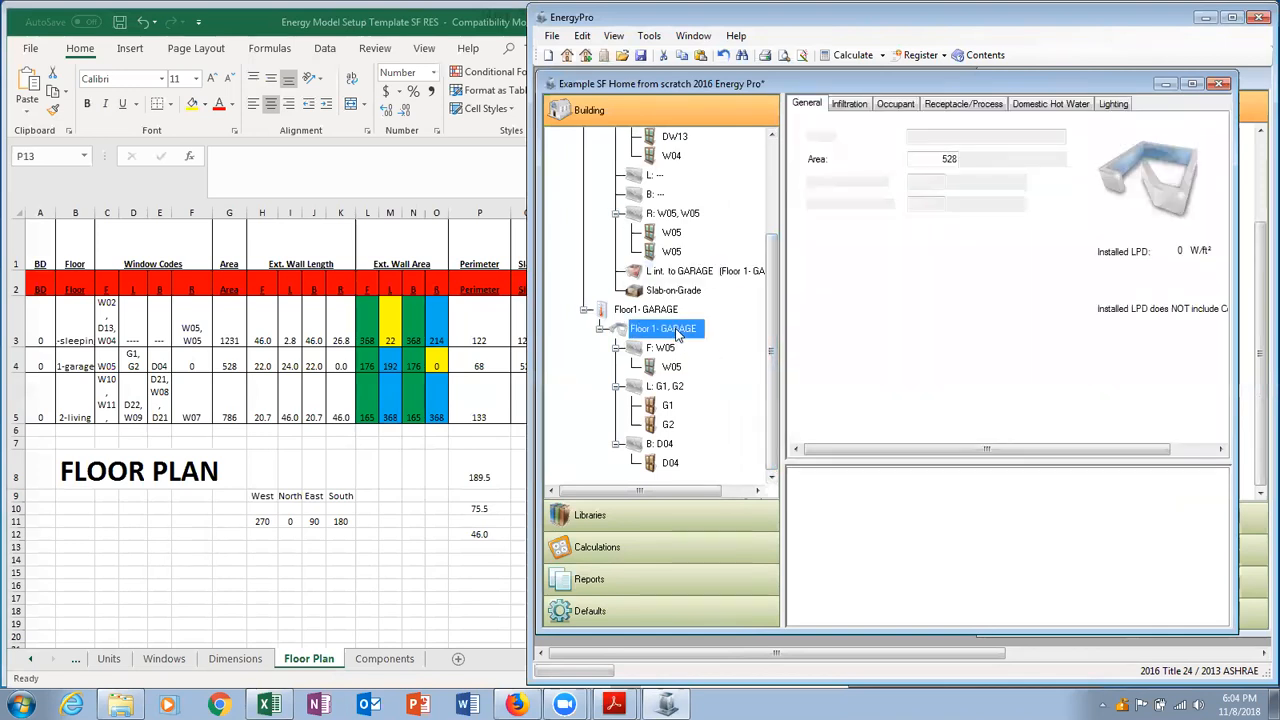
right_click(676, 333)
mouse_move(770, 341)
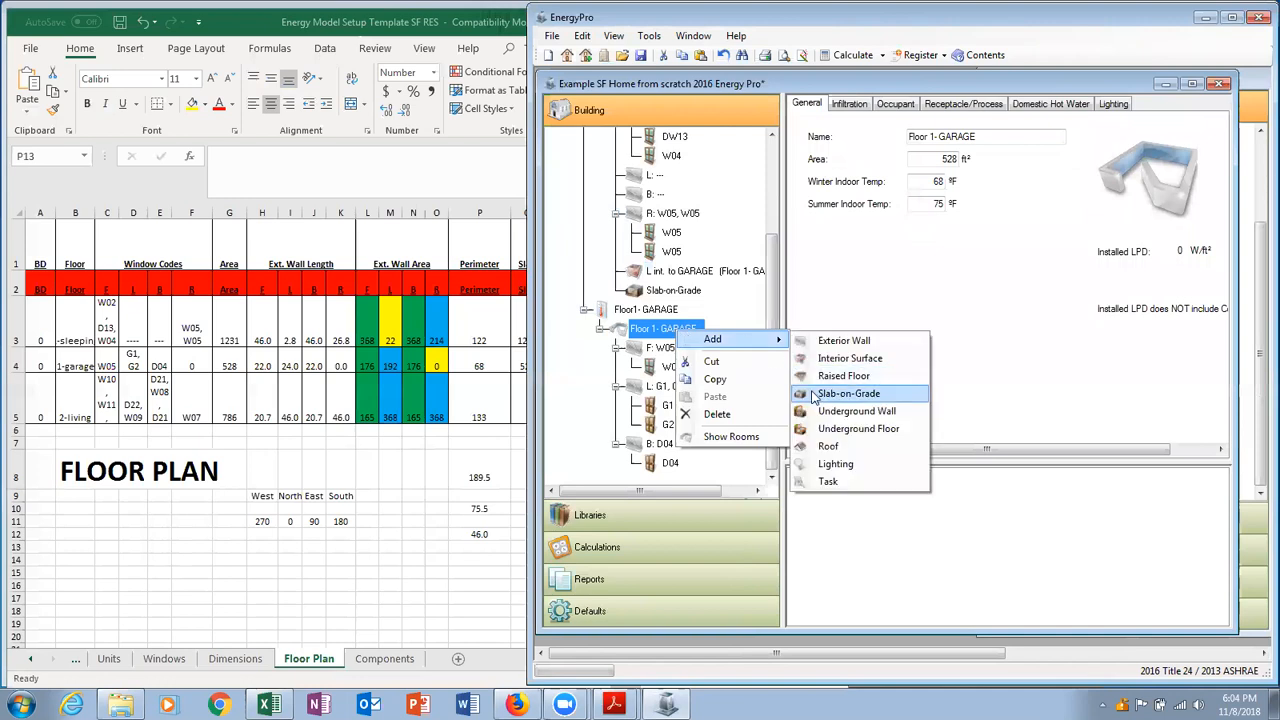
click(814, 394)
click(688, 466)
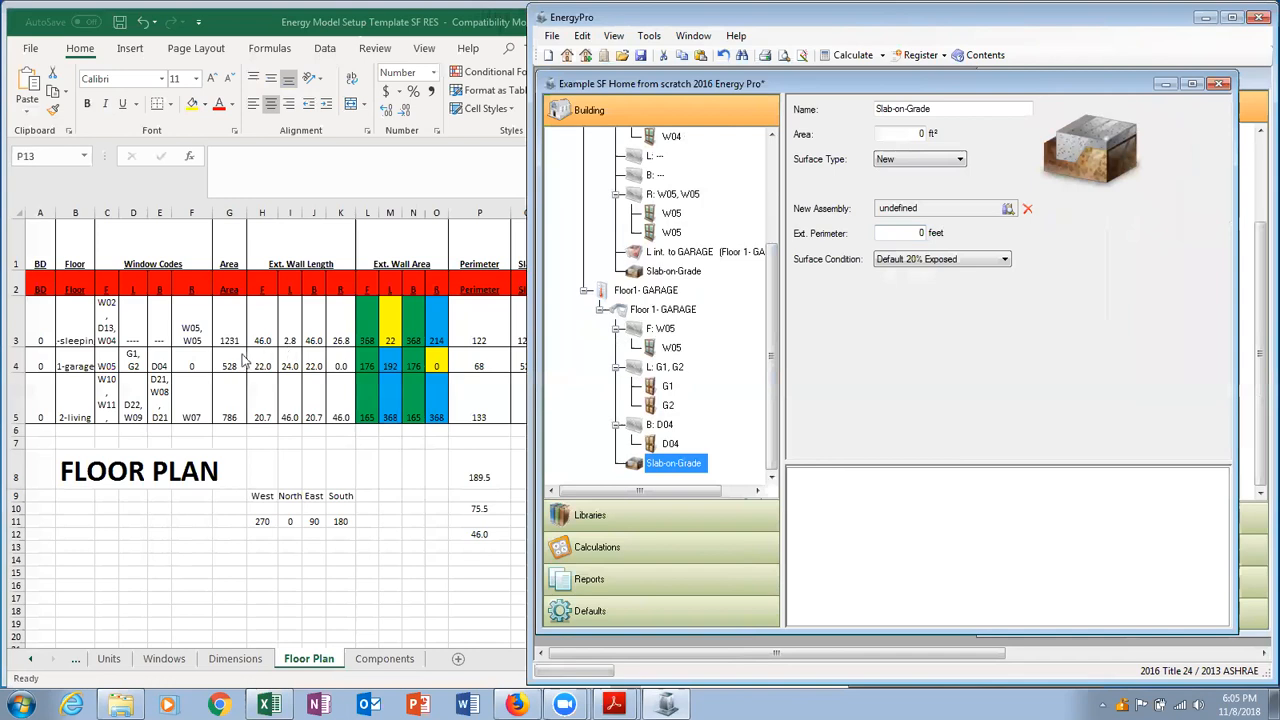
click(905, 133)
text(528)
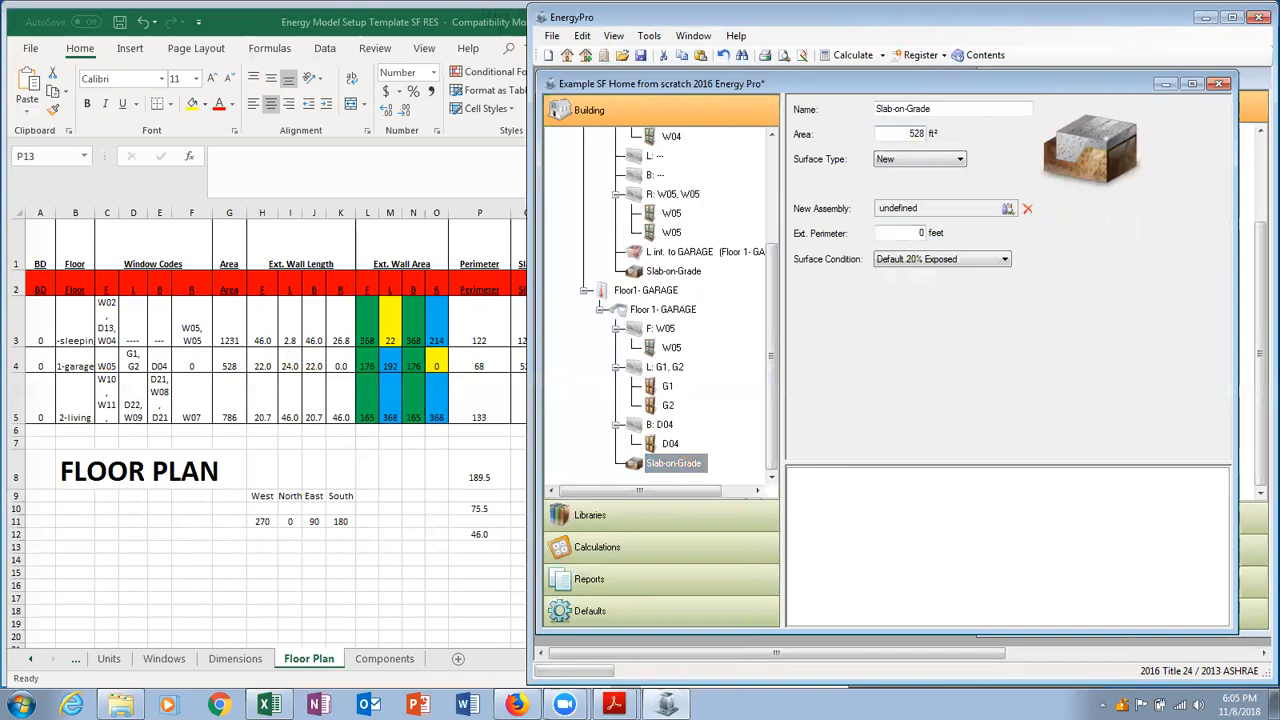
Assign the Slab-on-grade assembly to the garage slab, set its exterior perimeter to 68 feet and save the project.
click(934, 210)
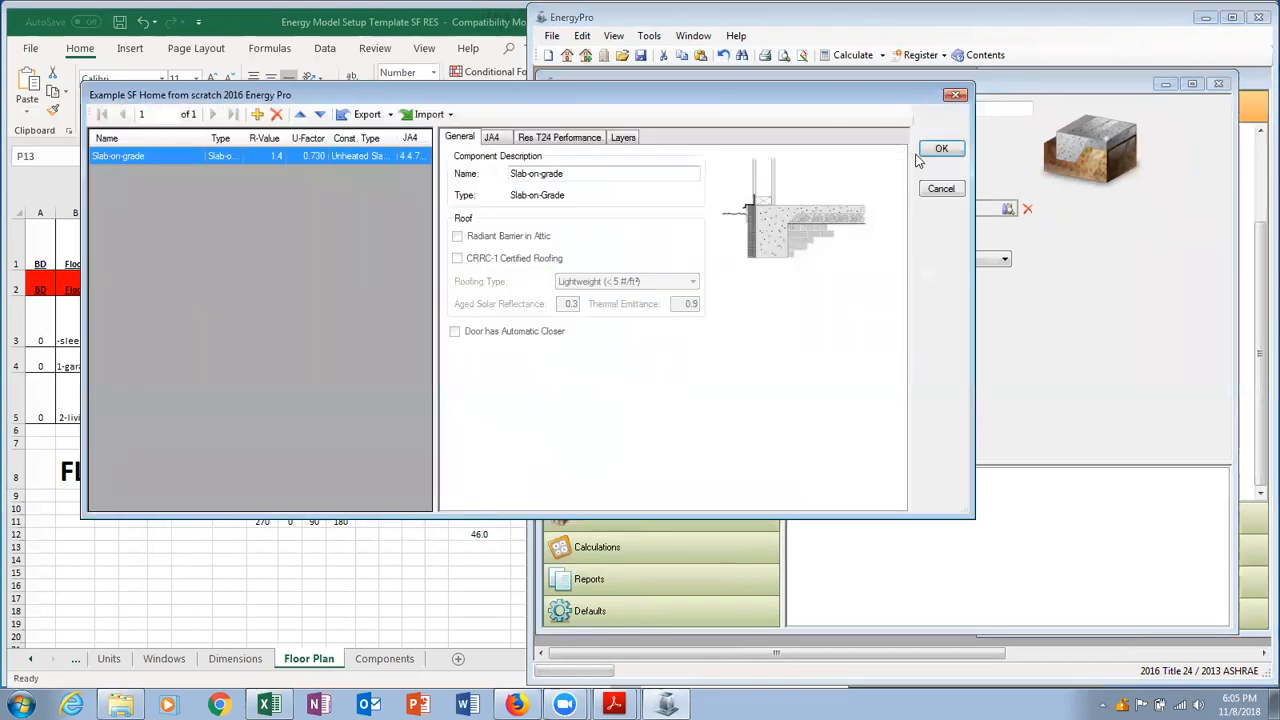
click(939, 149)
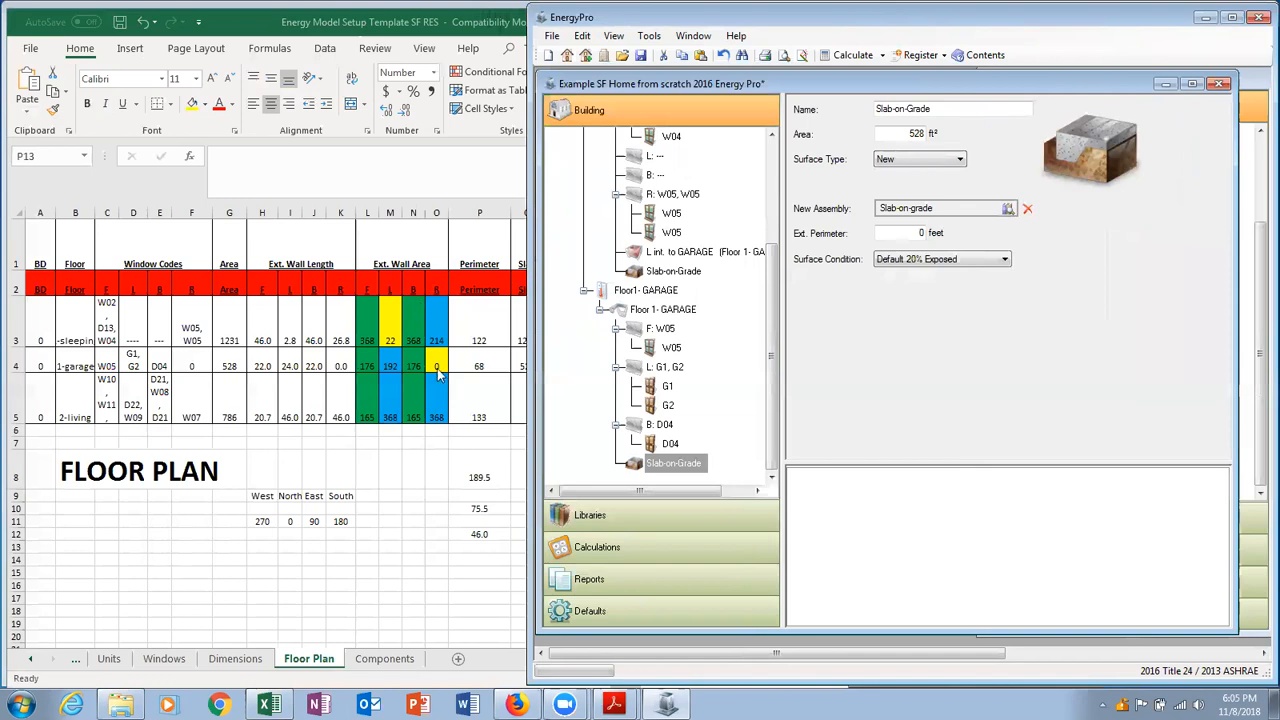
click(900, 232)
text(68)
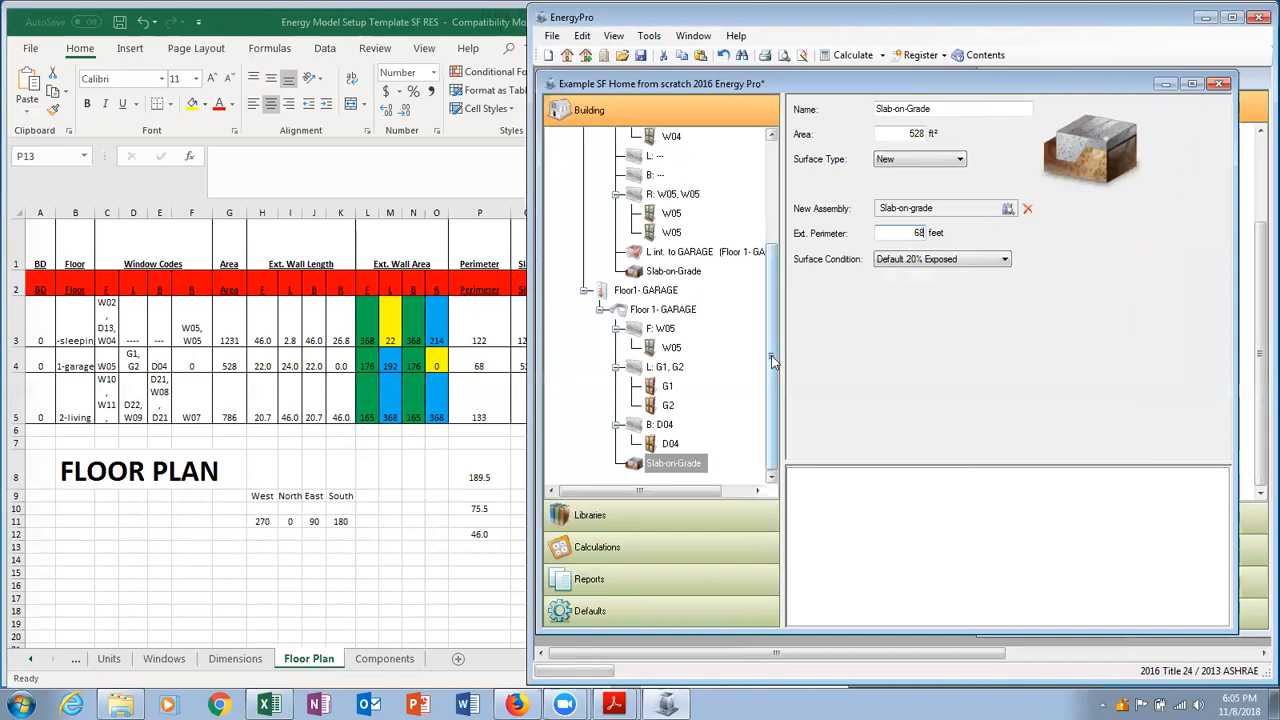
click(730, 289)
click(640, 55)
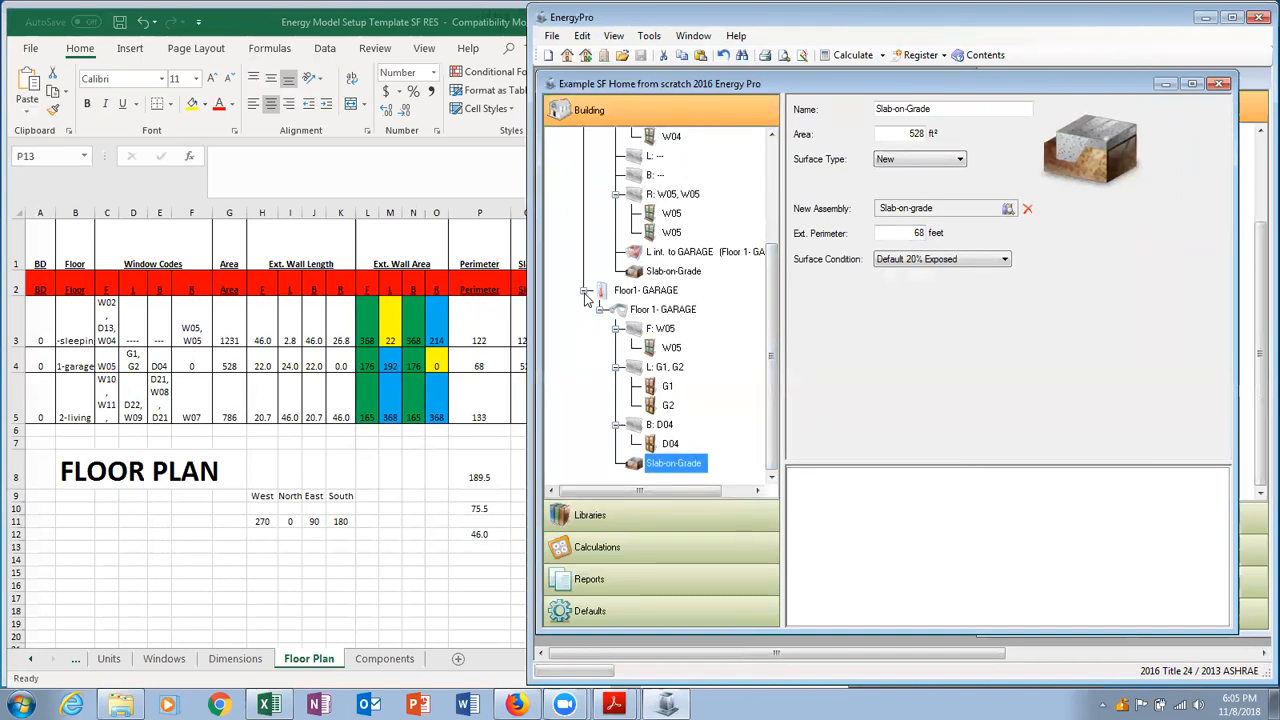
drag(766, 318, 770, 255)
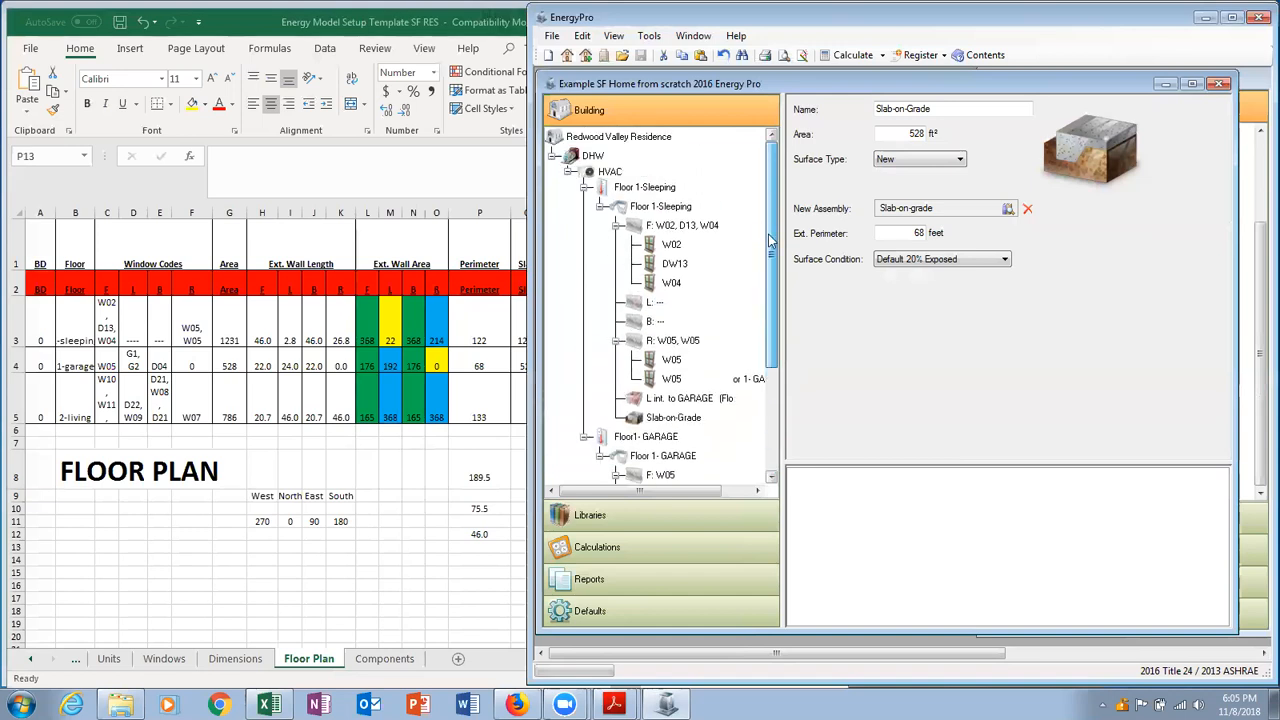
click(610, 173)
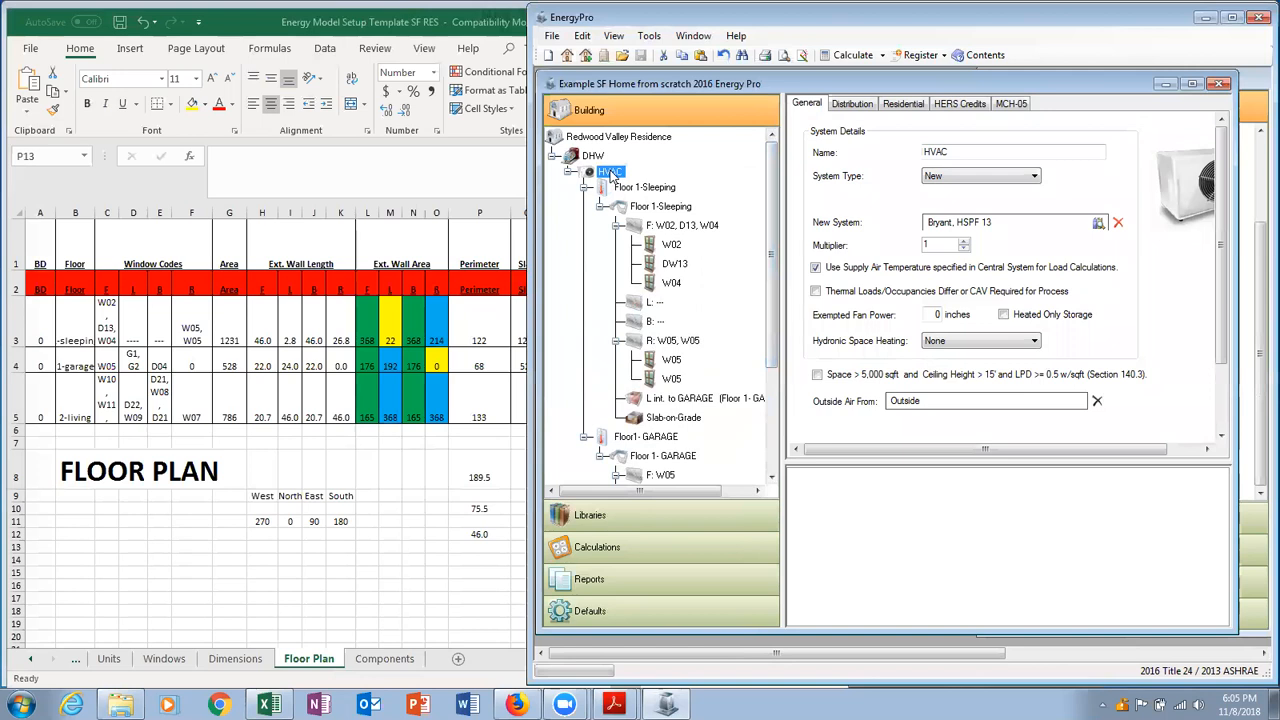
right_click(612, 176)
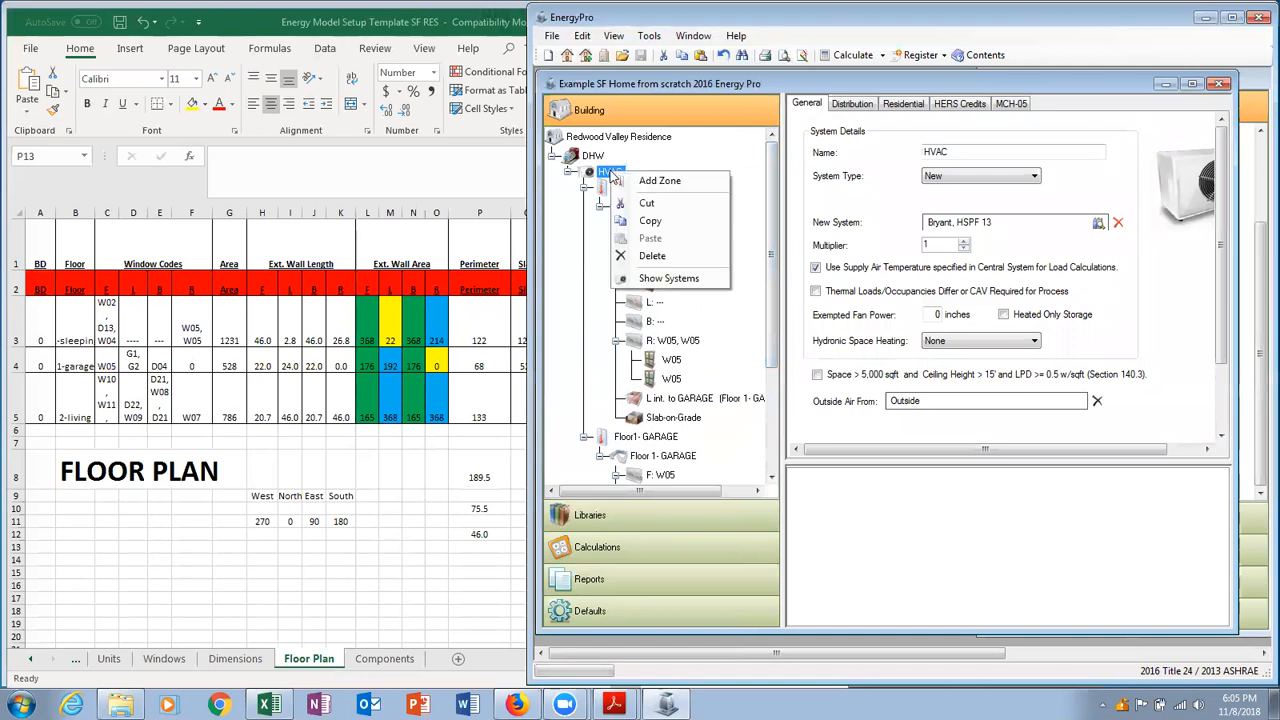
click(645, 157)
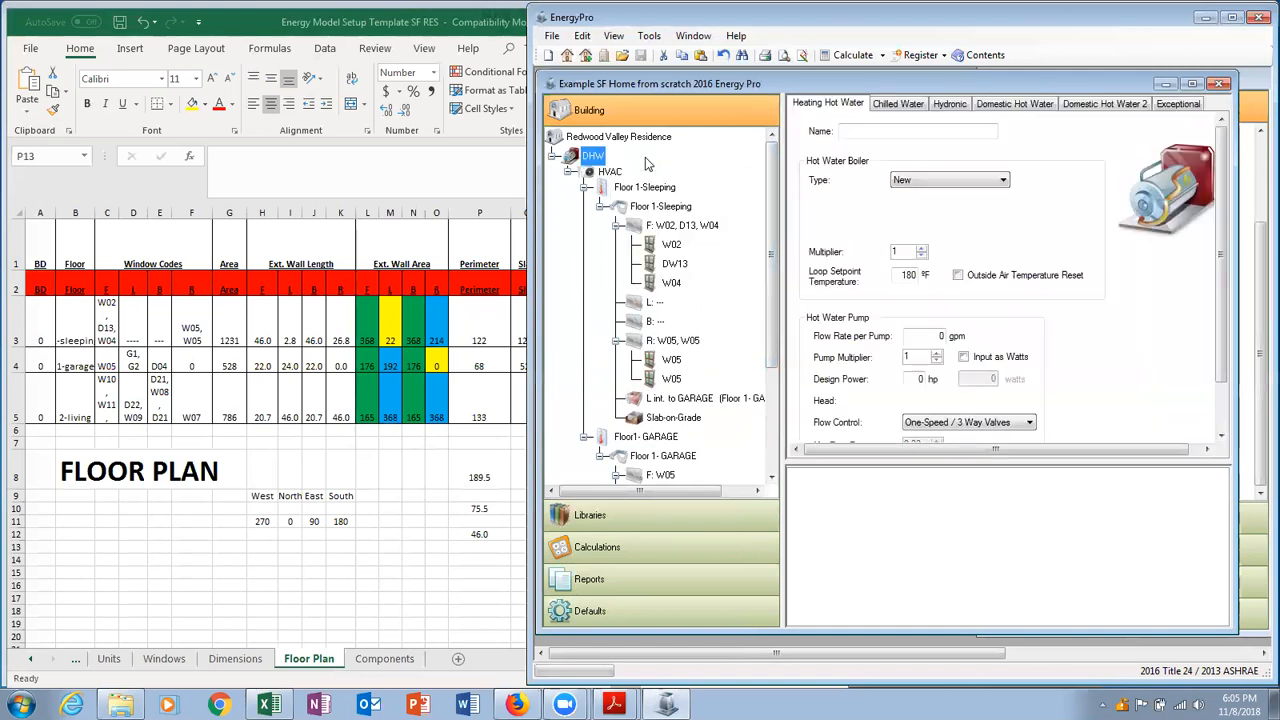
Copy the Floor 1-Sleeping zone and paste the duplicate under the HVAC system.
click(628, 187)
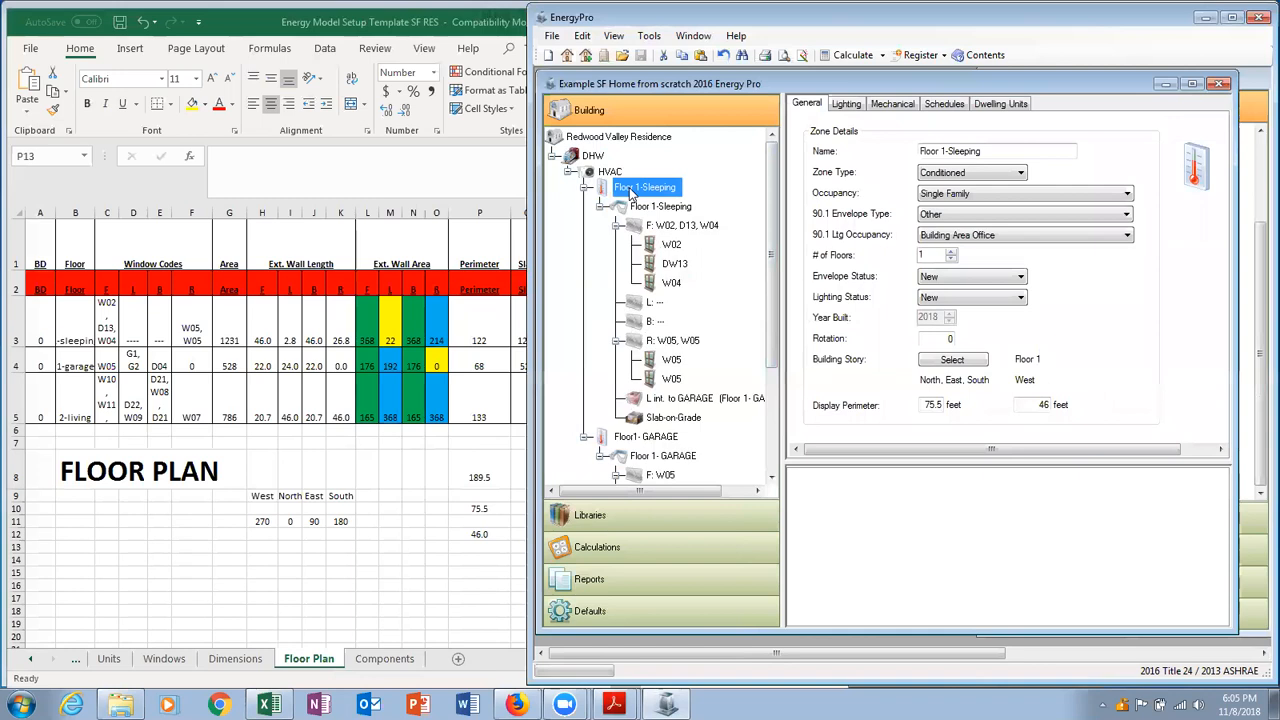
scroll(772, 345, down, 3)
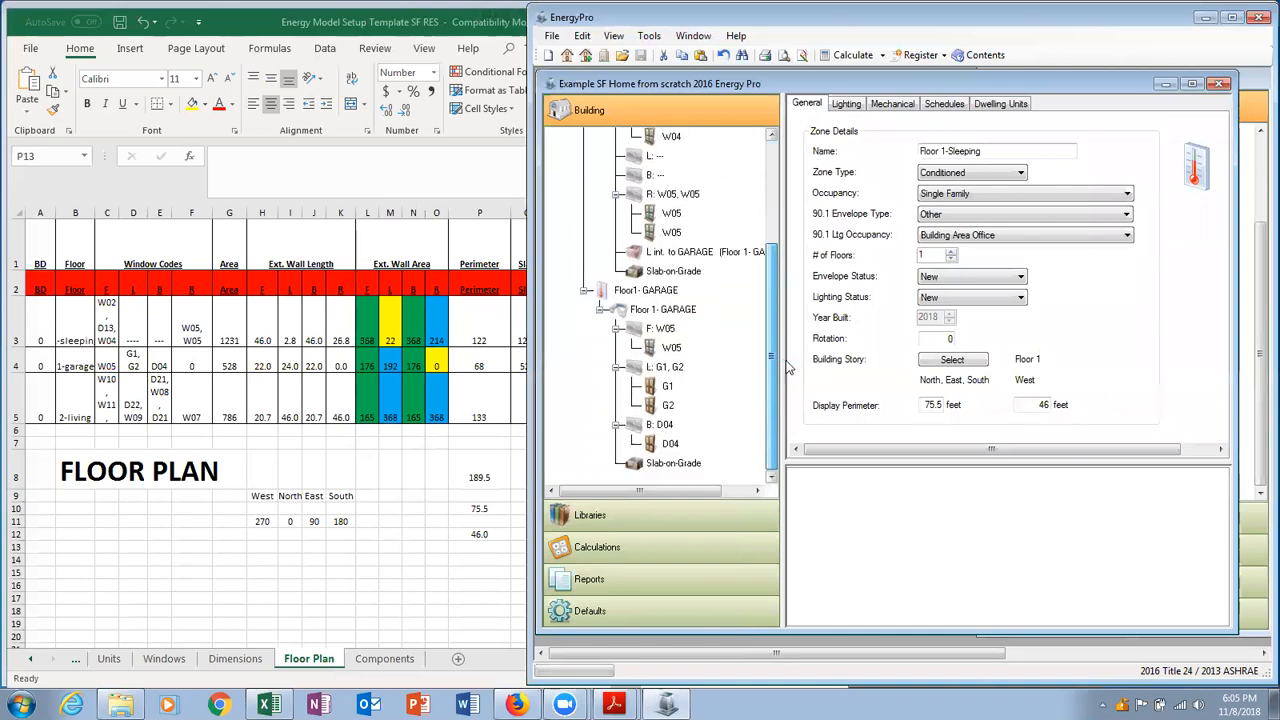
scroll(693, 325, up, 5)
click(613, 172)
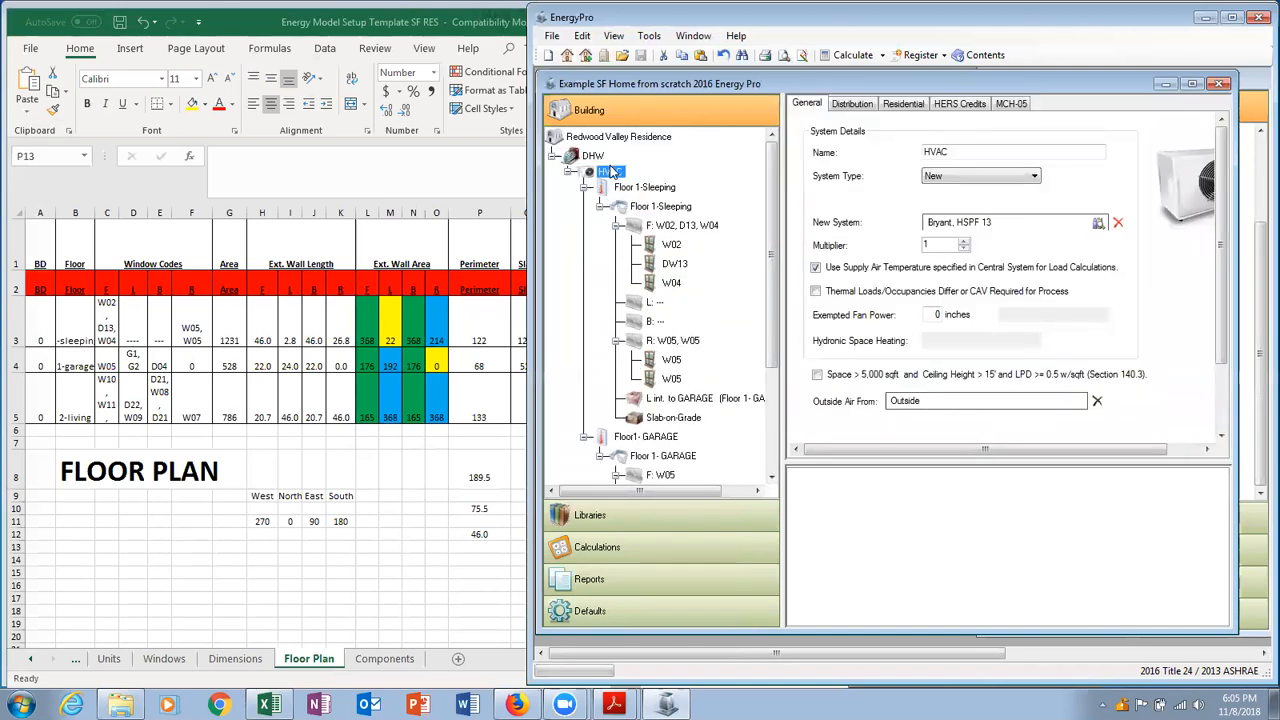
scroll(613, 172, down, 5)
Rename the duplicated sleeping zone below the garage zone as Floor 2- Living.
click(622, 468)
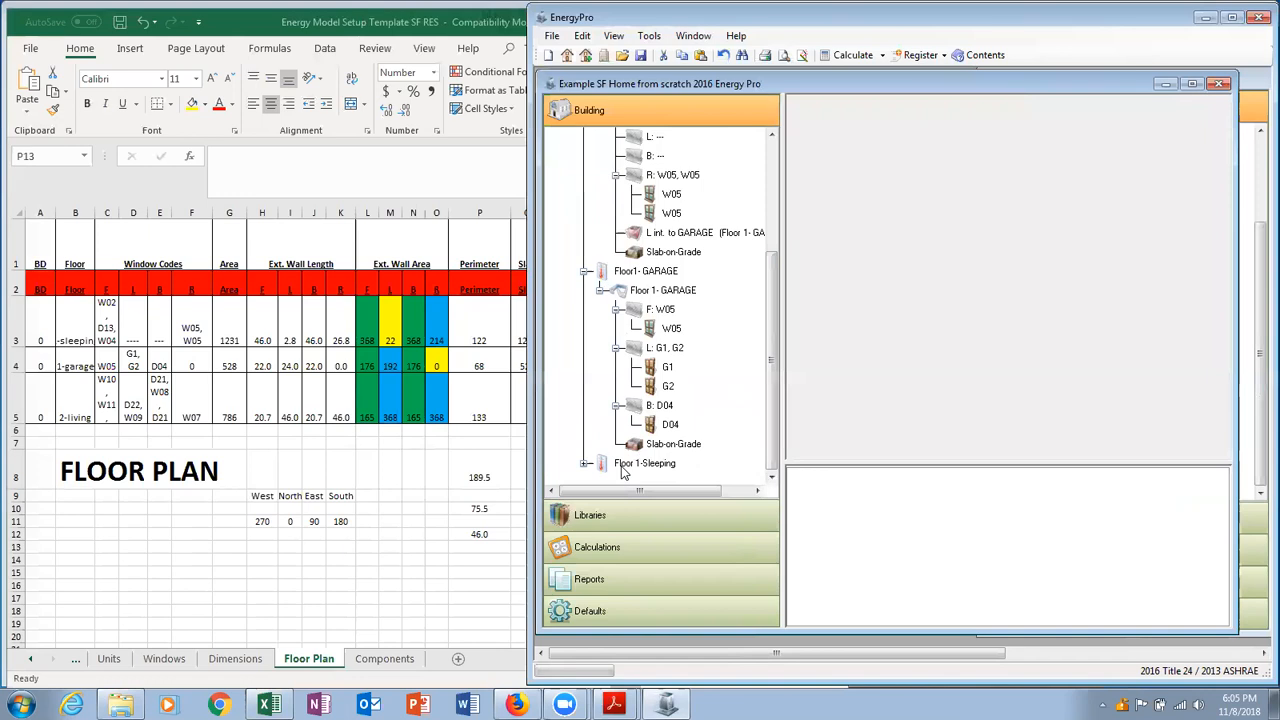
drag(982, 152, 942, 153)
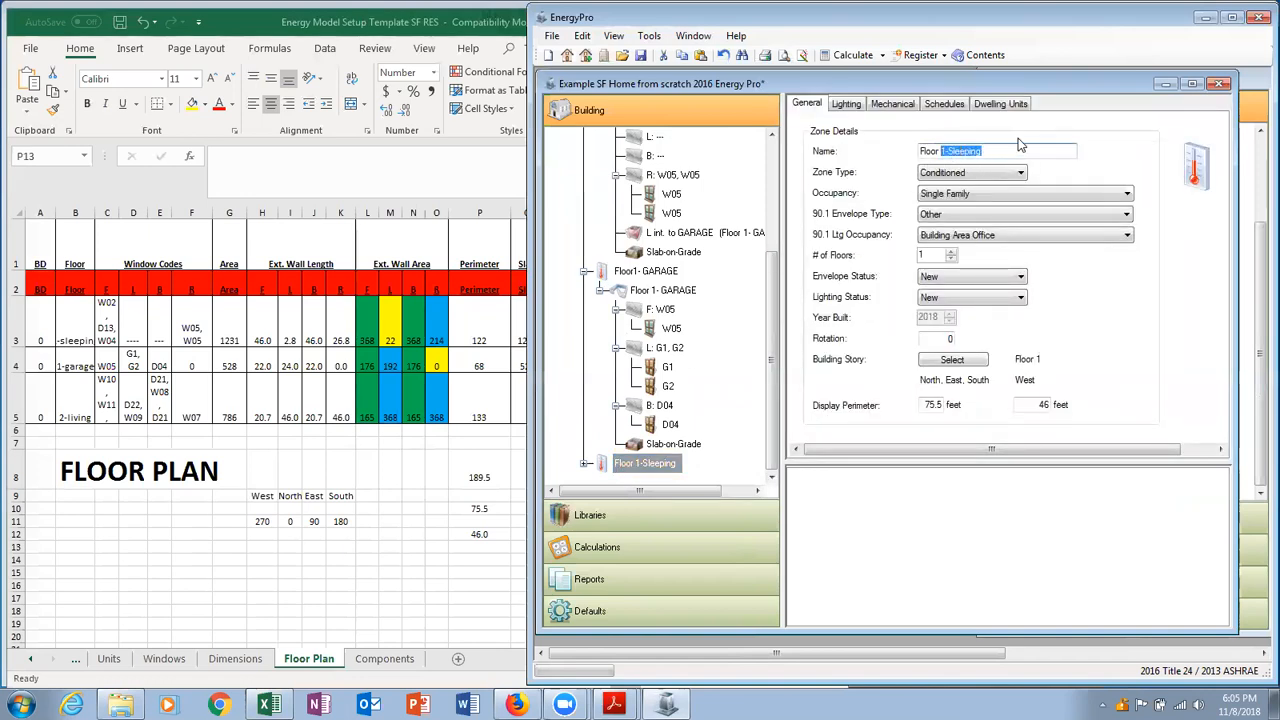
text(2)
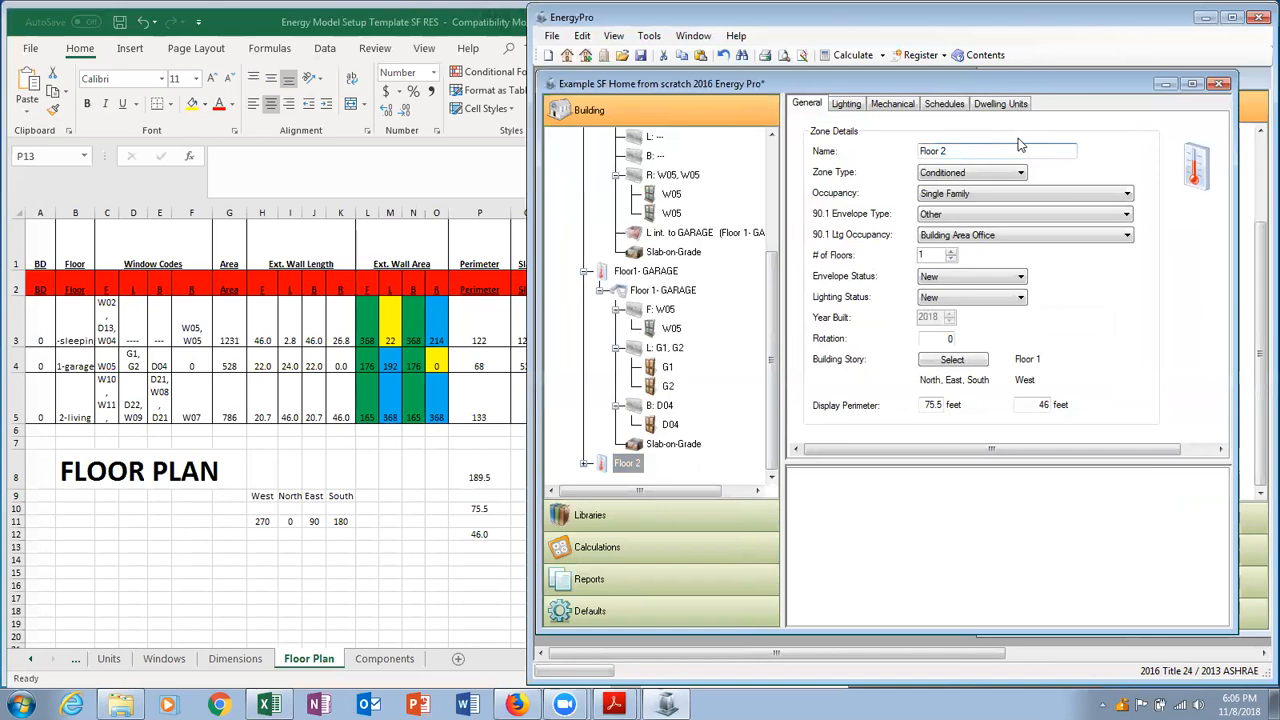
text(- Living)
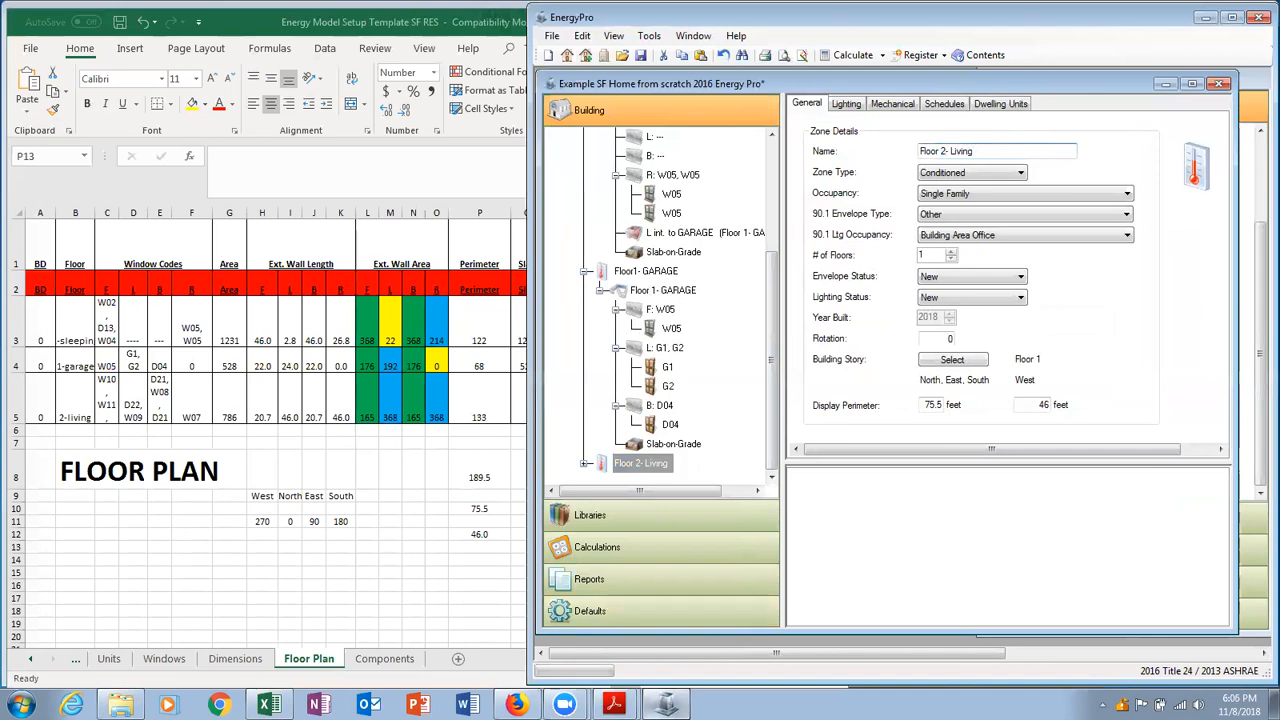
Switch to Example Planset.pdf in Acrobat Reader and examine page 5's exterior rendering, living floor plan and deck areas.
mouse_move(605, 706)
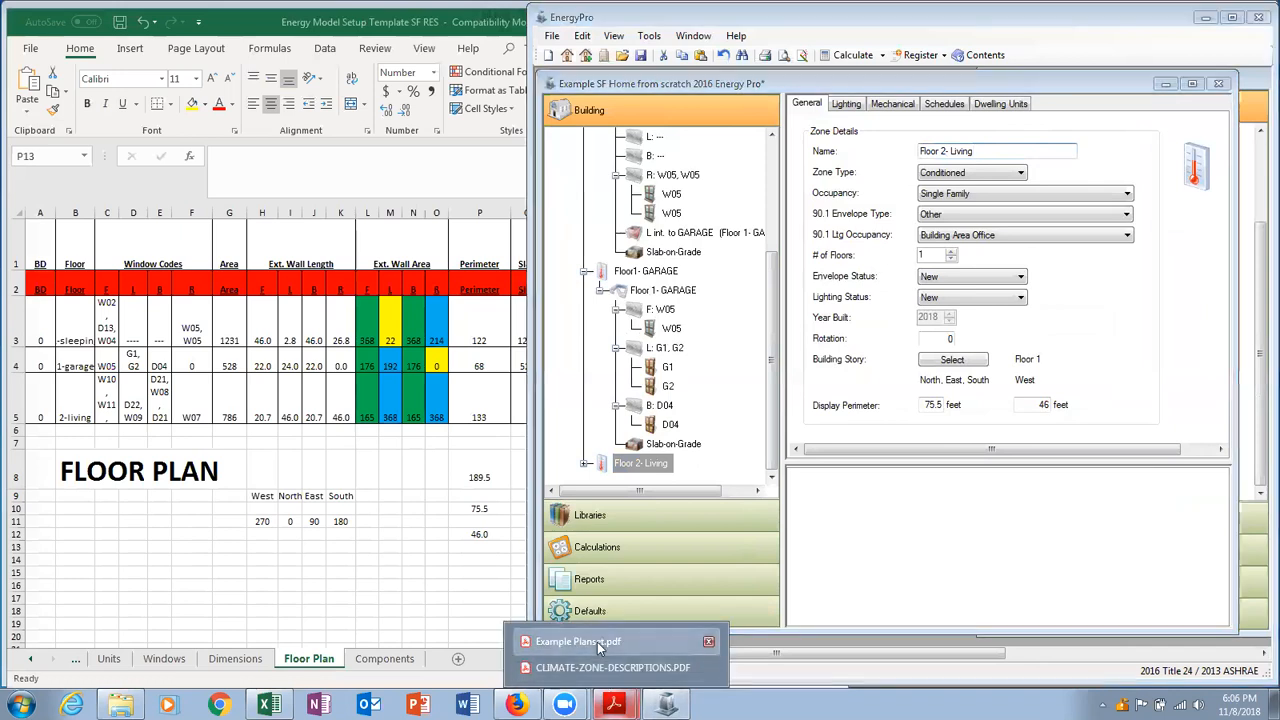
click(600, 645)
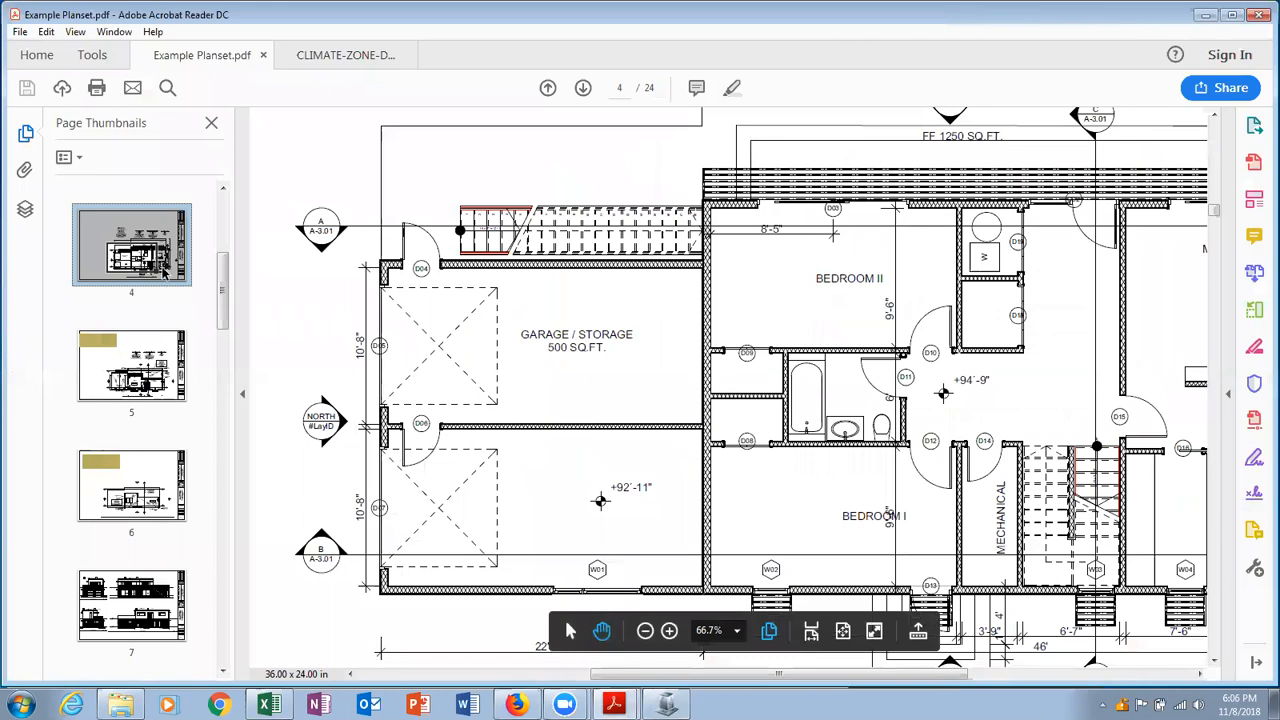
scroll(224, 298, up, 1)
scroll(224, 298, down, 2)
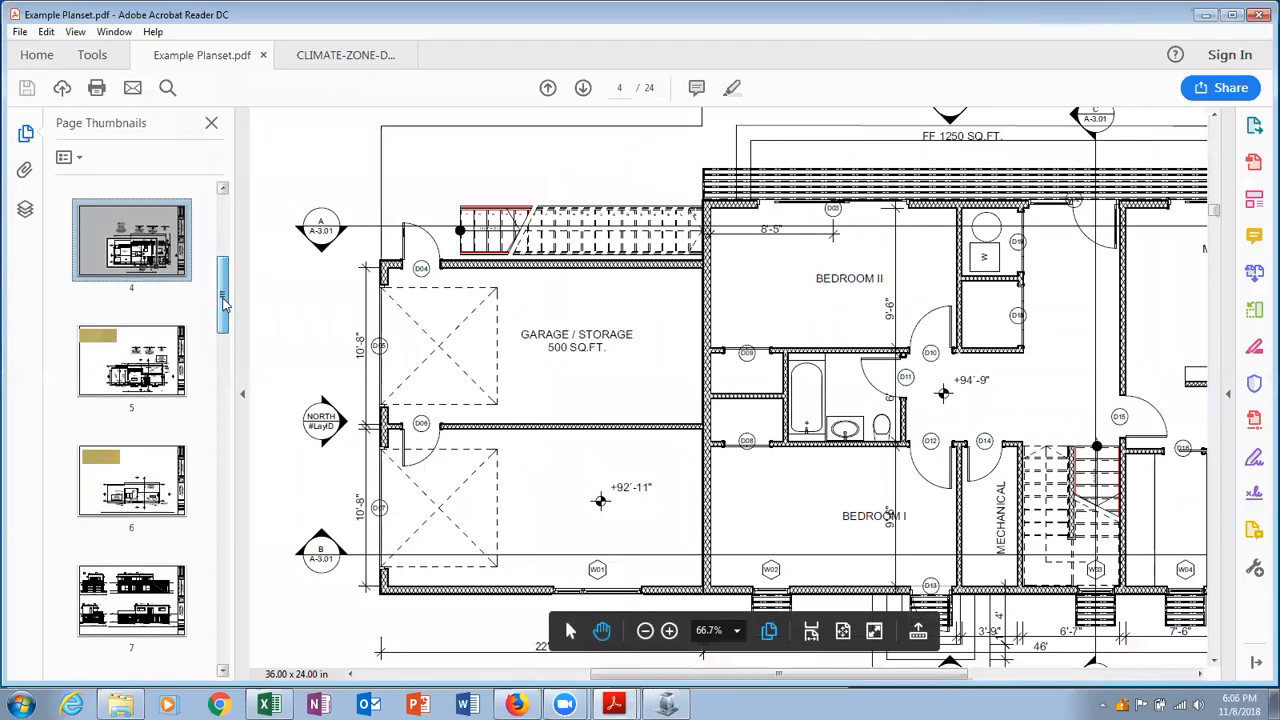
click(136, 313)
drag(136, 313, 112, 313)
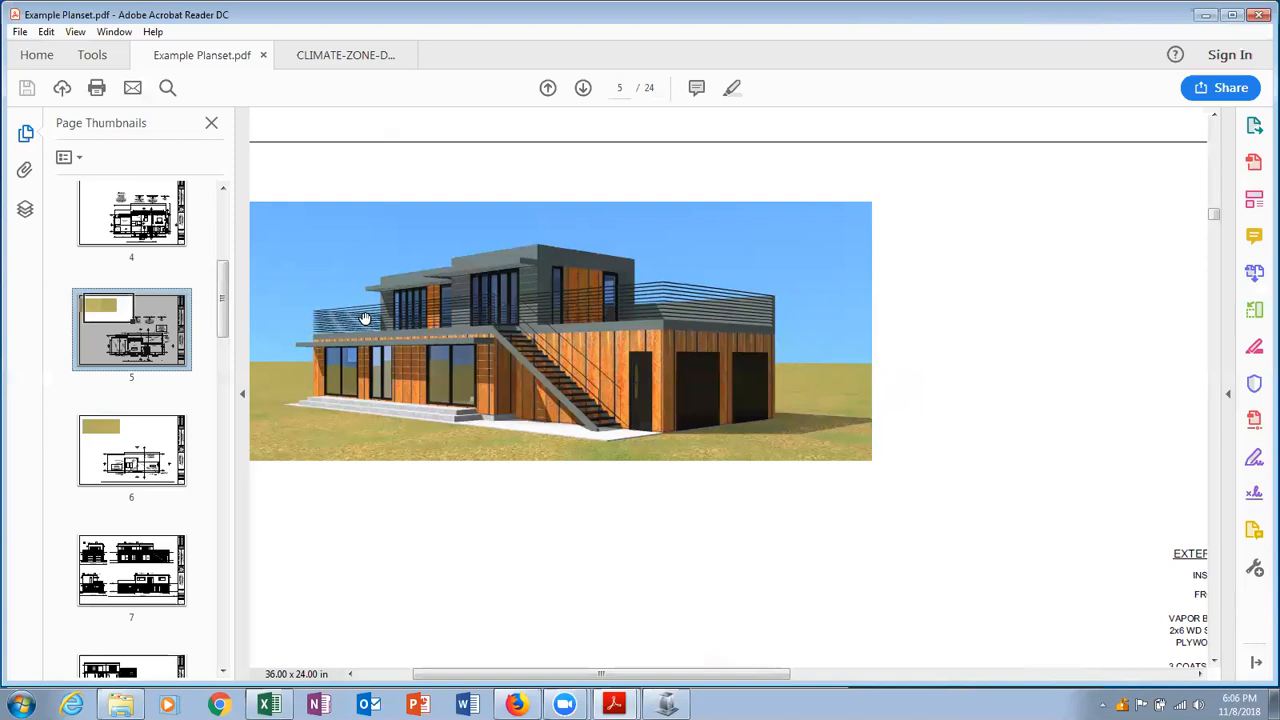
drag(227, 330, 224, 342)
drag(131, 258, 160, 280)
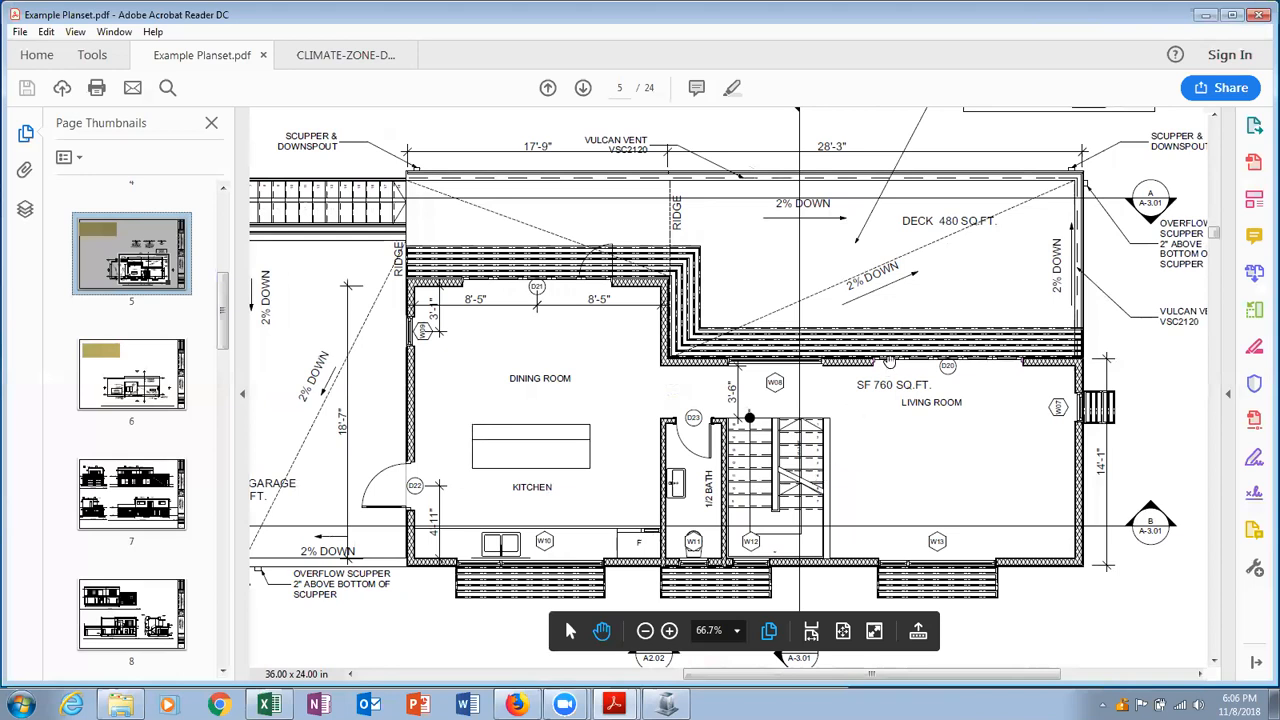
drag(890, 362, 950, 362)
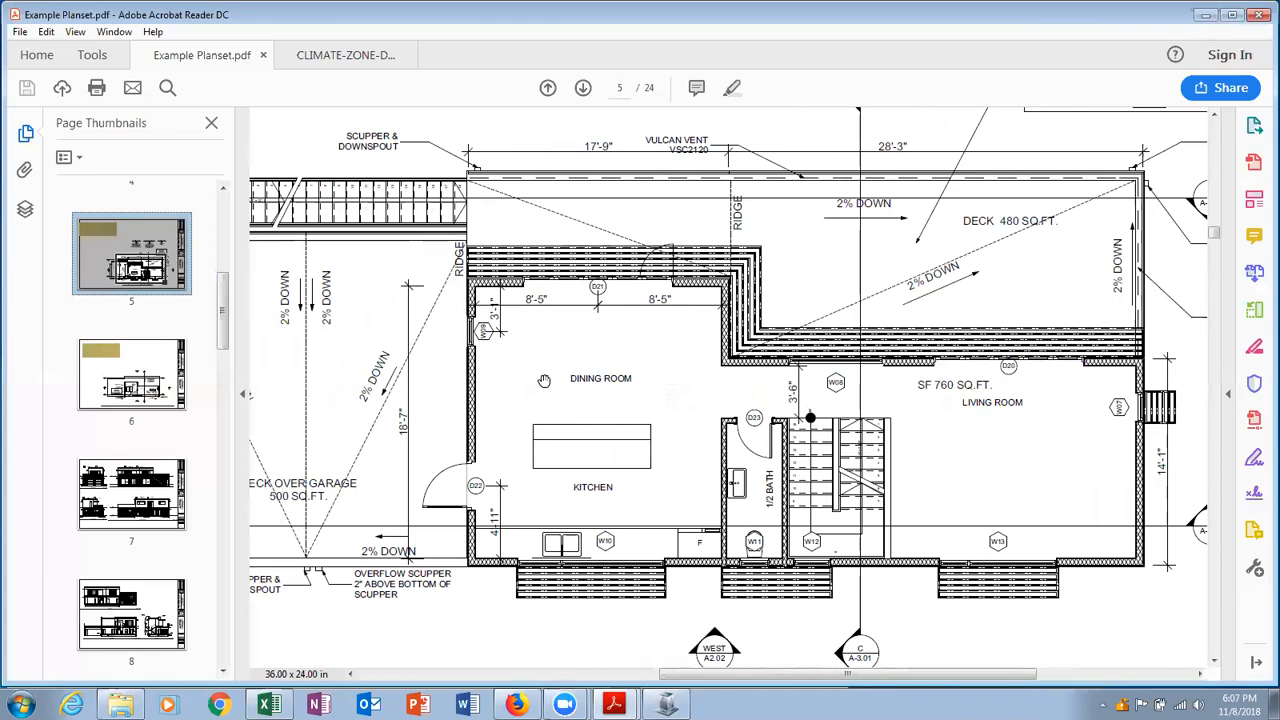
drag(676, 676, 648, 686)
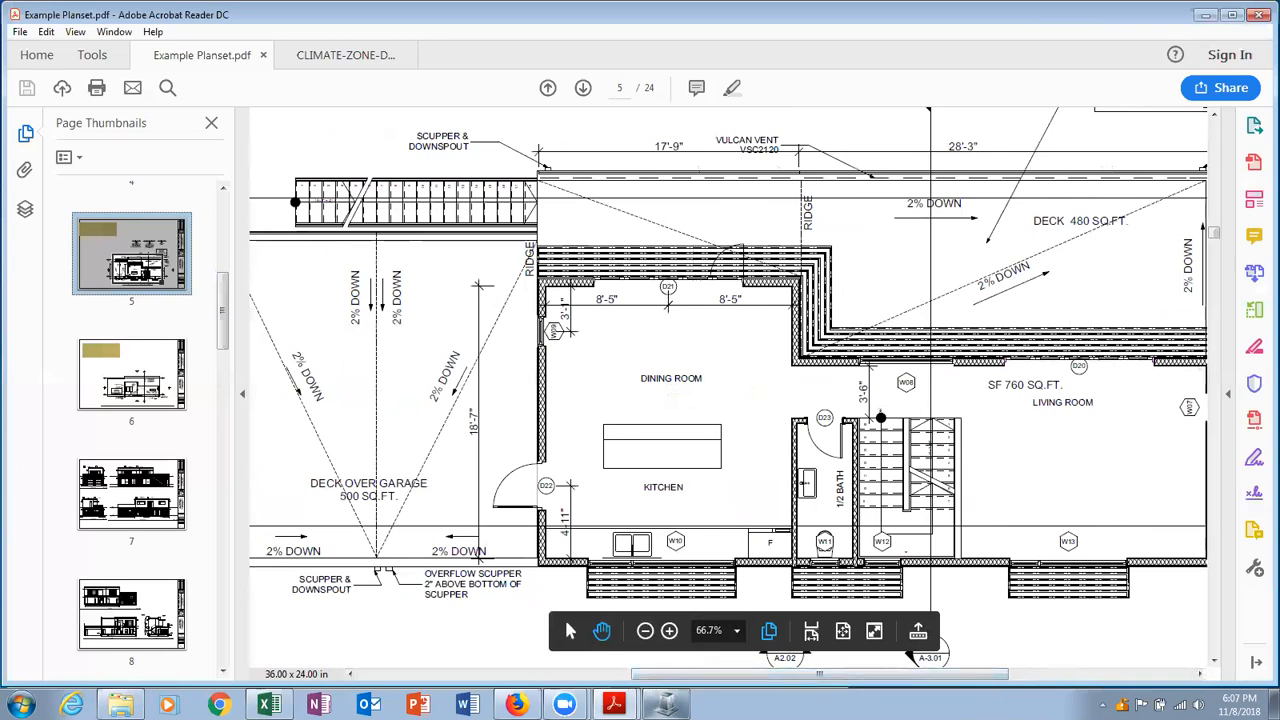
Switch back to EnergyPro and move its window aside so the deck area on the plan stays readable.
mouse_move(666, 706)
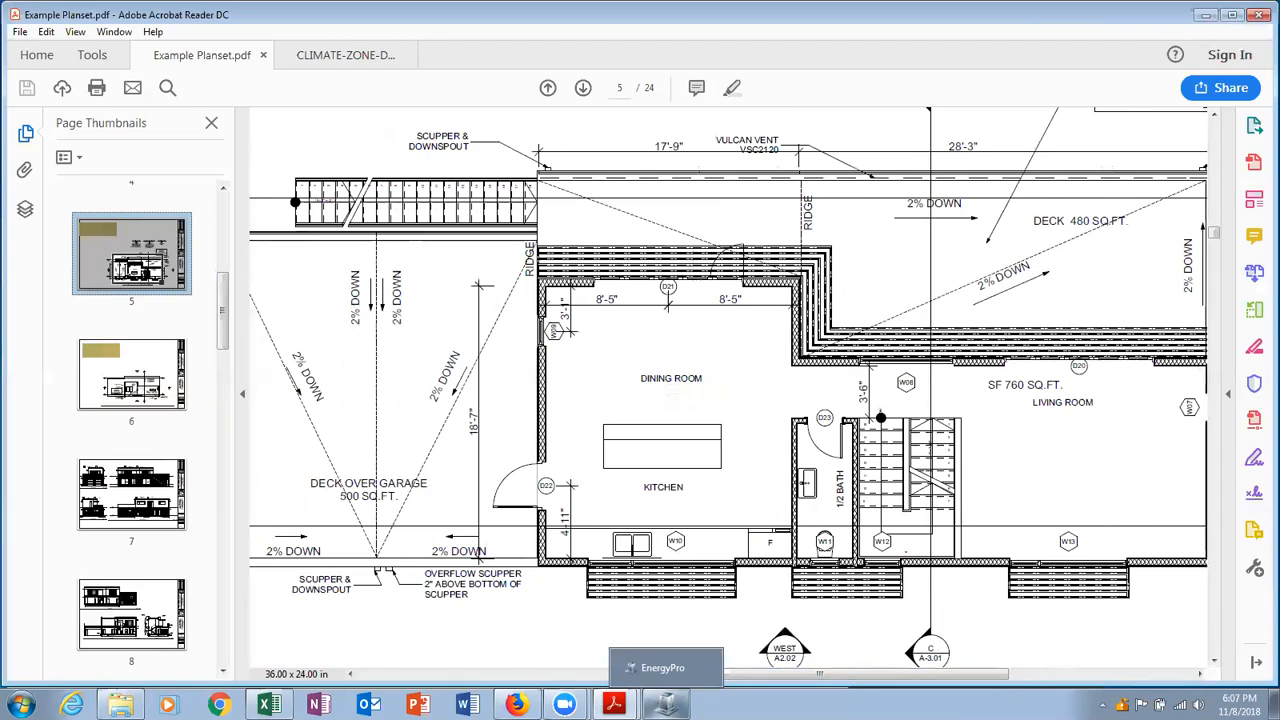
click(666, 706)
drag(770, 316, 768, 216)
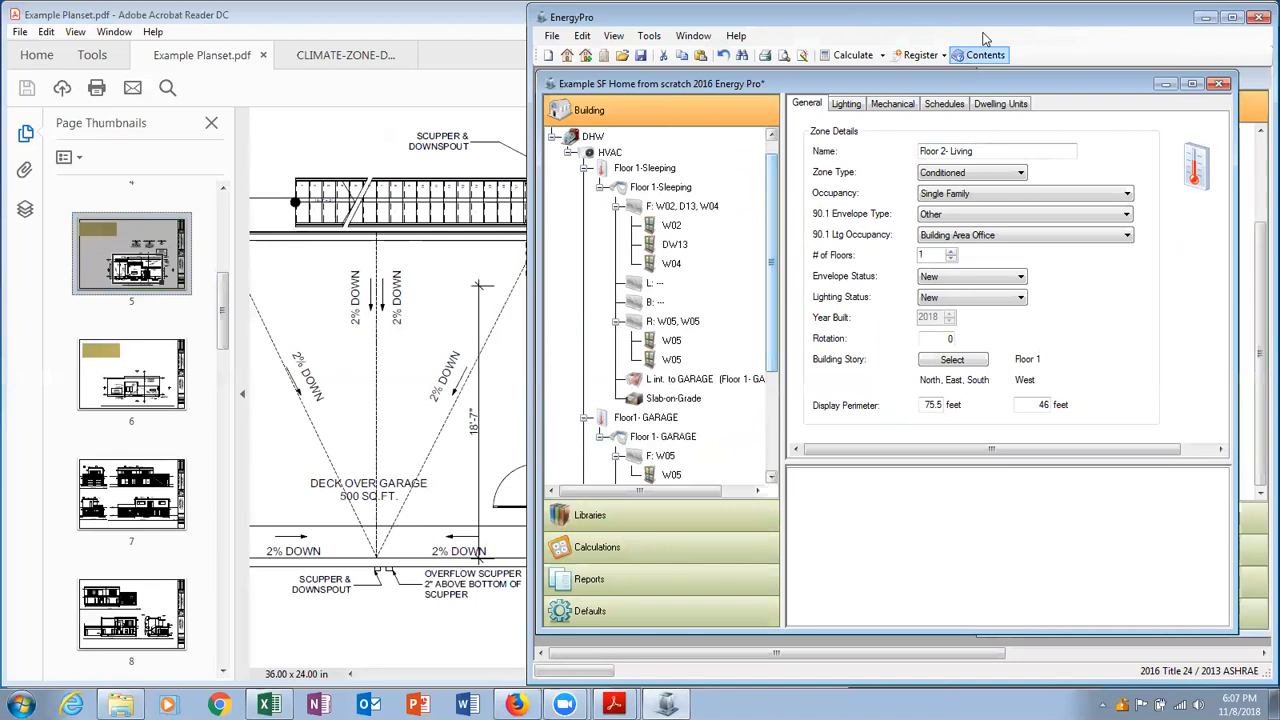
drag(1003, 30, 775, 57)
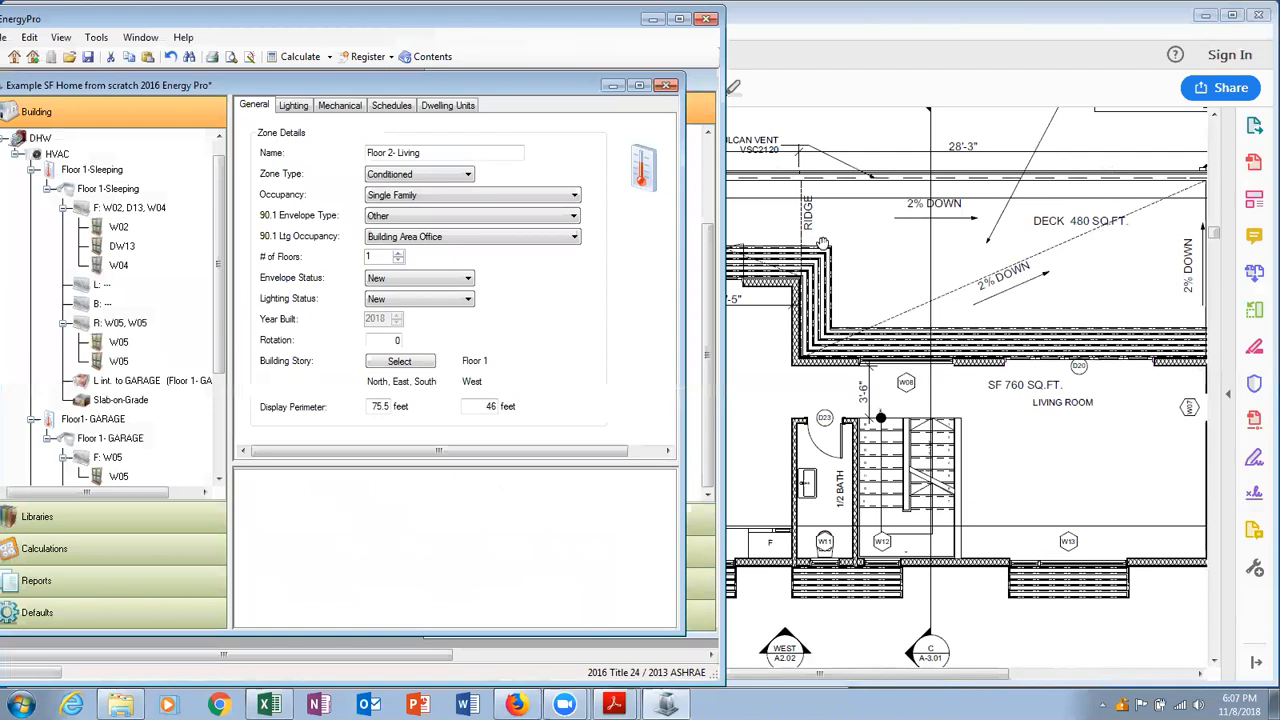
Add a roof surface to the Floor 1-Sleeping room and set its area to 480 ft².
click(108, 189)
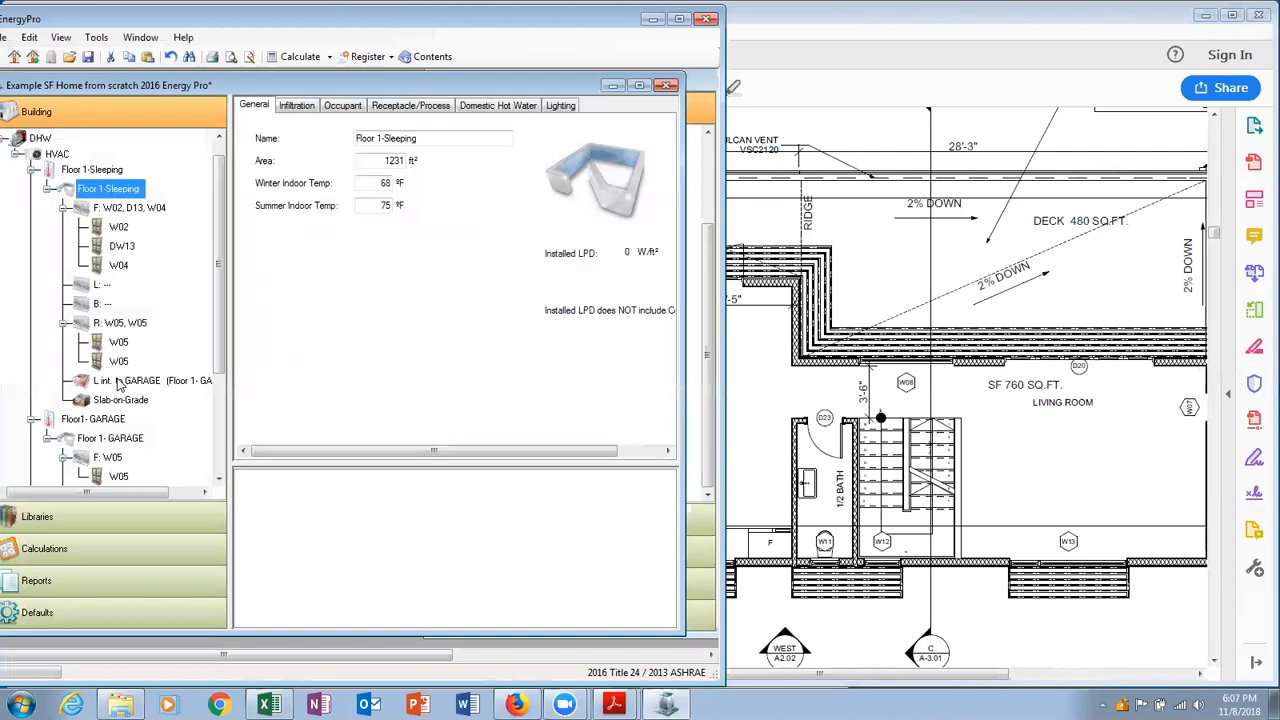
right_click(116, 194)
mouse_move(133, 204)
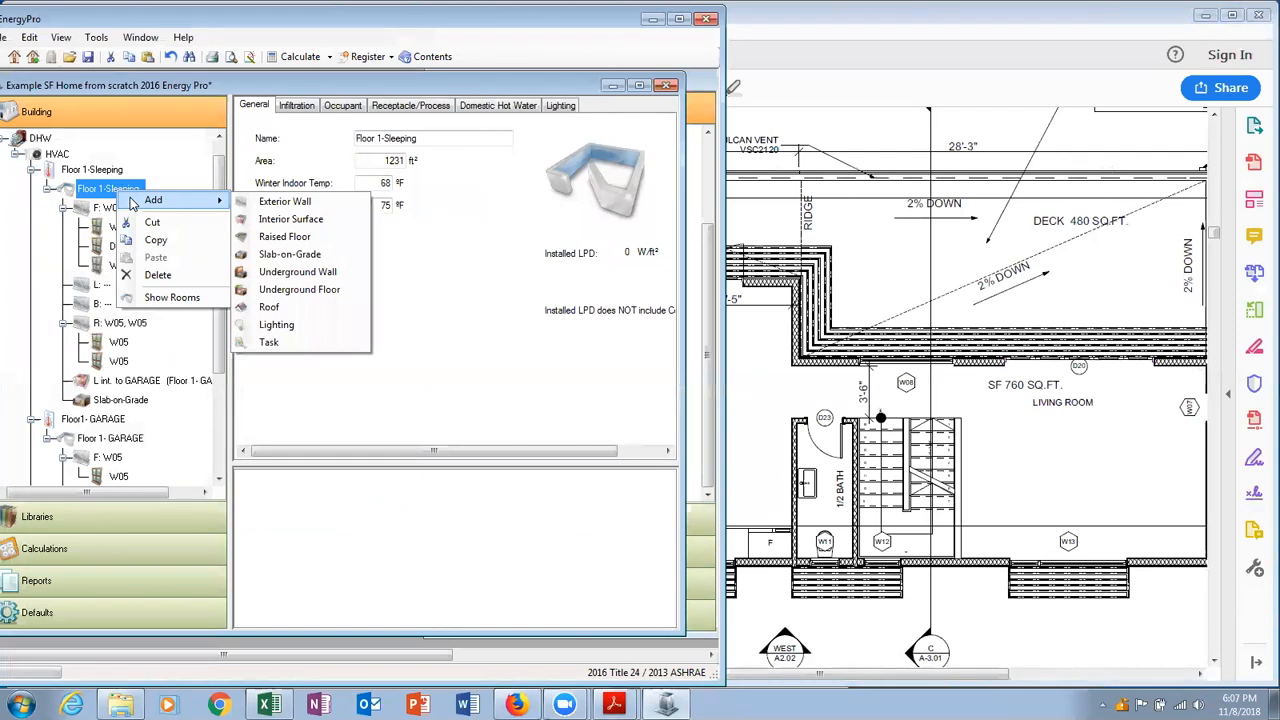
click(300, 308)
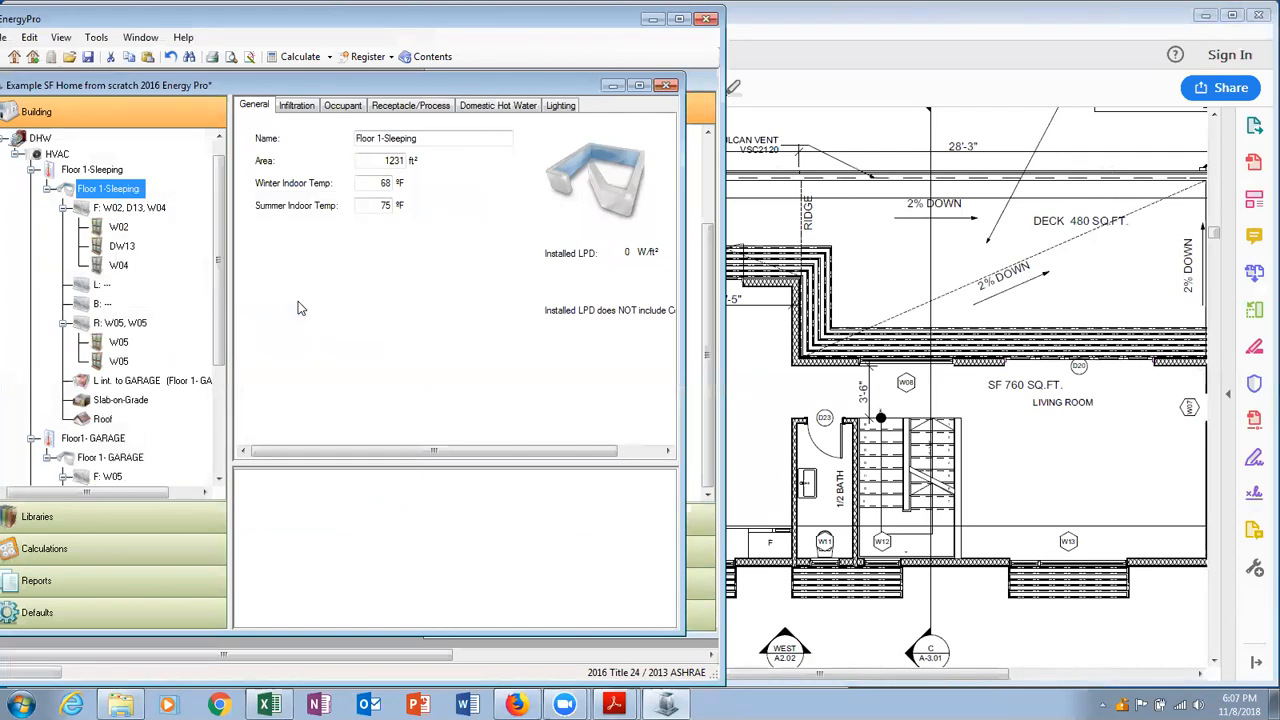
click(104, 420)
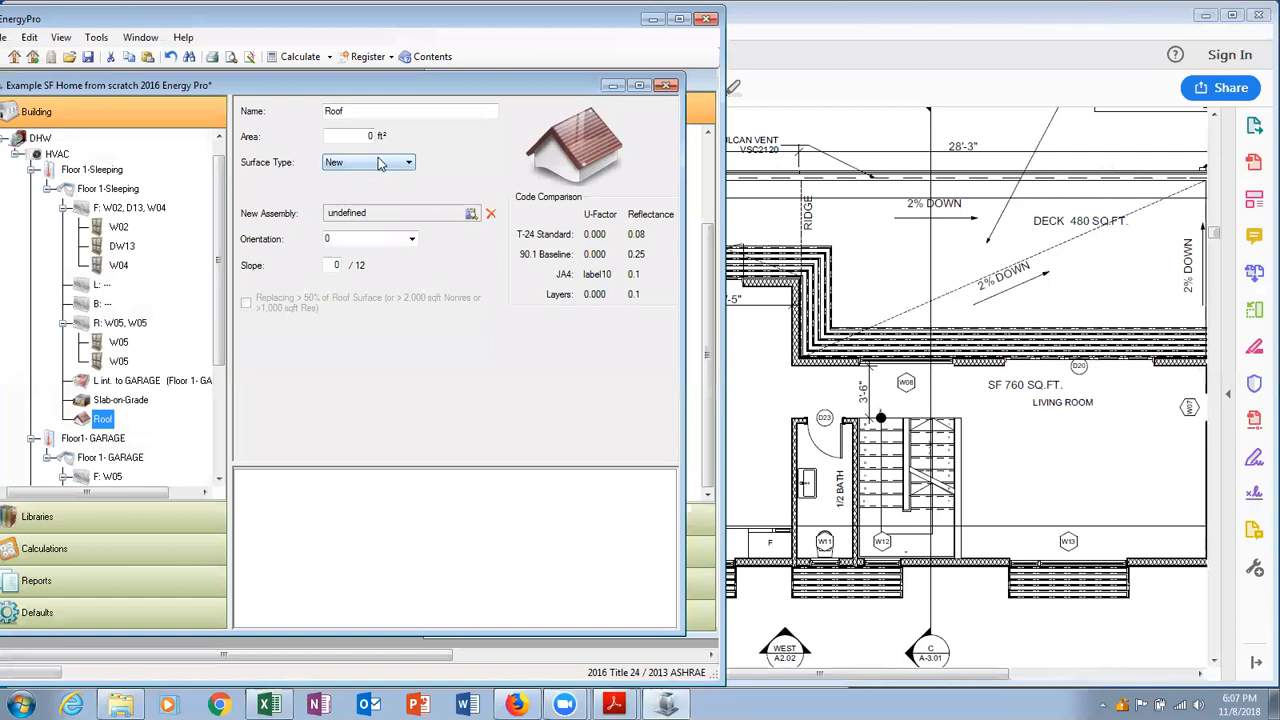
click(370, 136)
text(480)
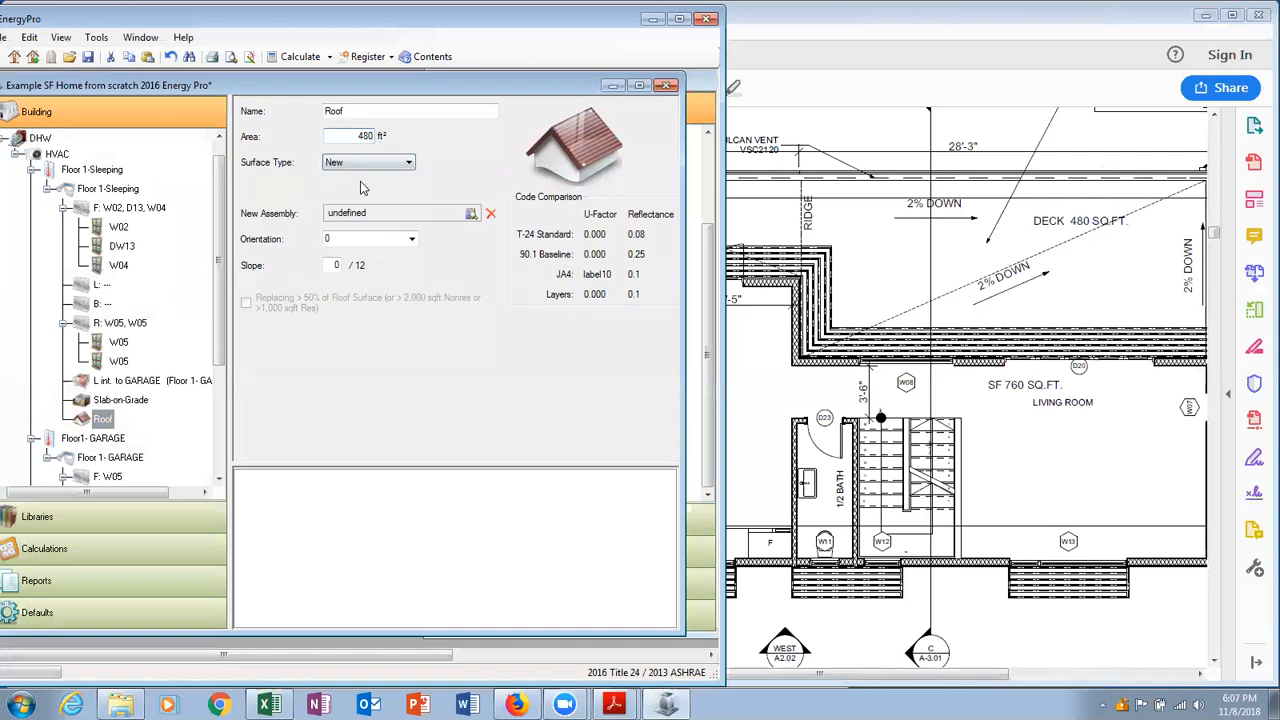
Create a new assembly for the roof from the JA4 roof library's Wood Framed Rafter table, selecting 2x10 @ 16 in. O.C. with R 30.
click(358, 212)
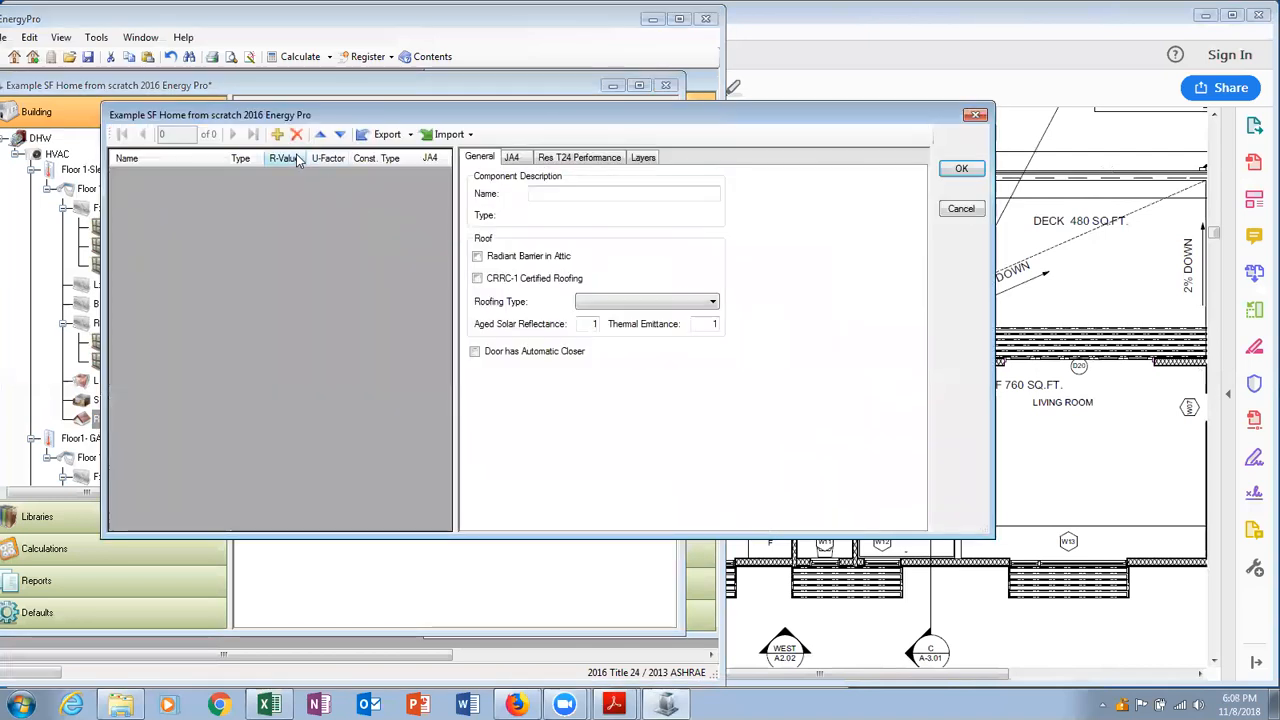
click(277, 134)
click(443, 134)
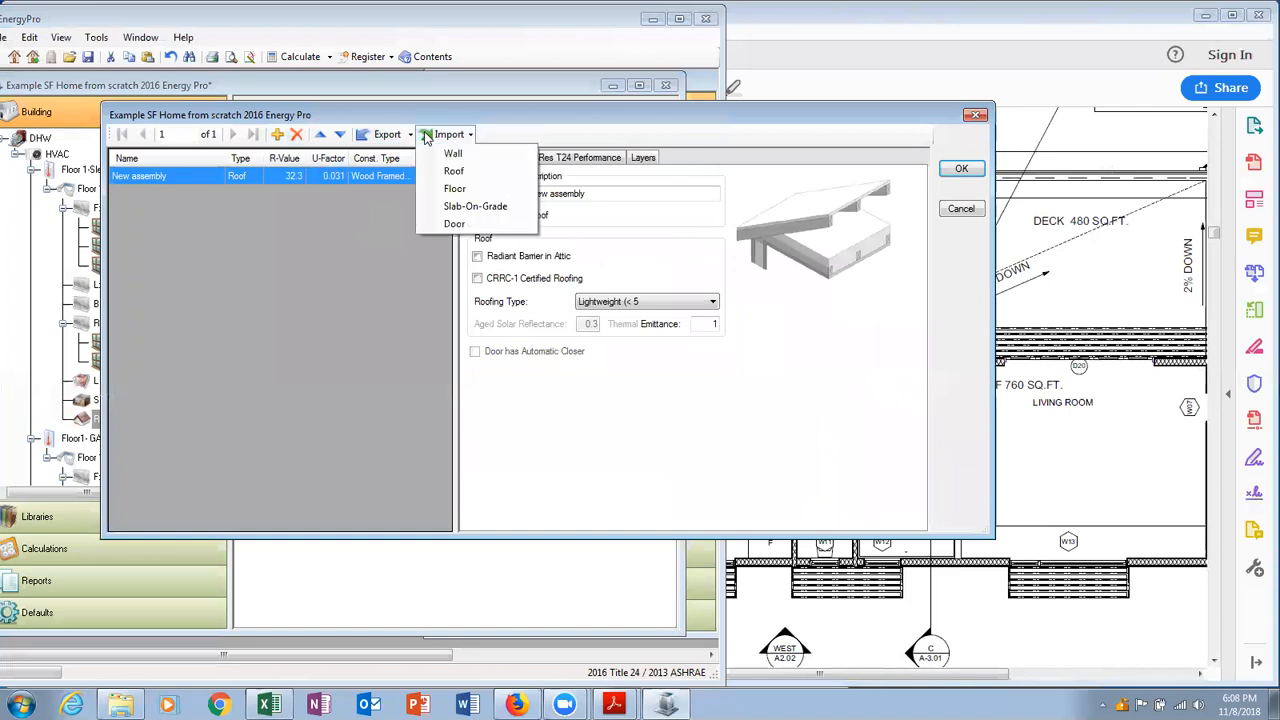
click(446, 172)
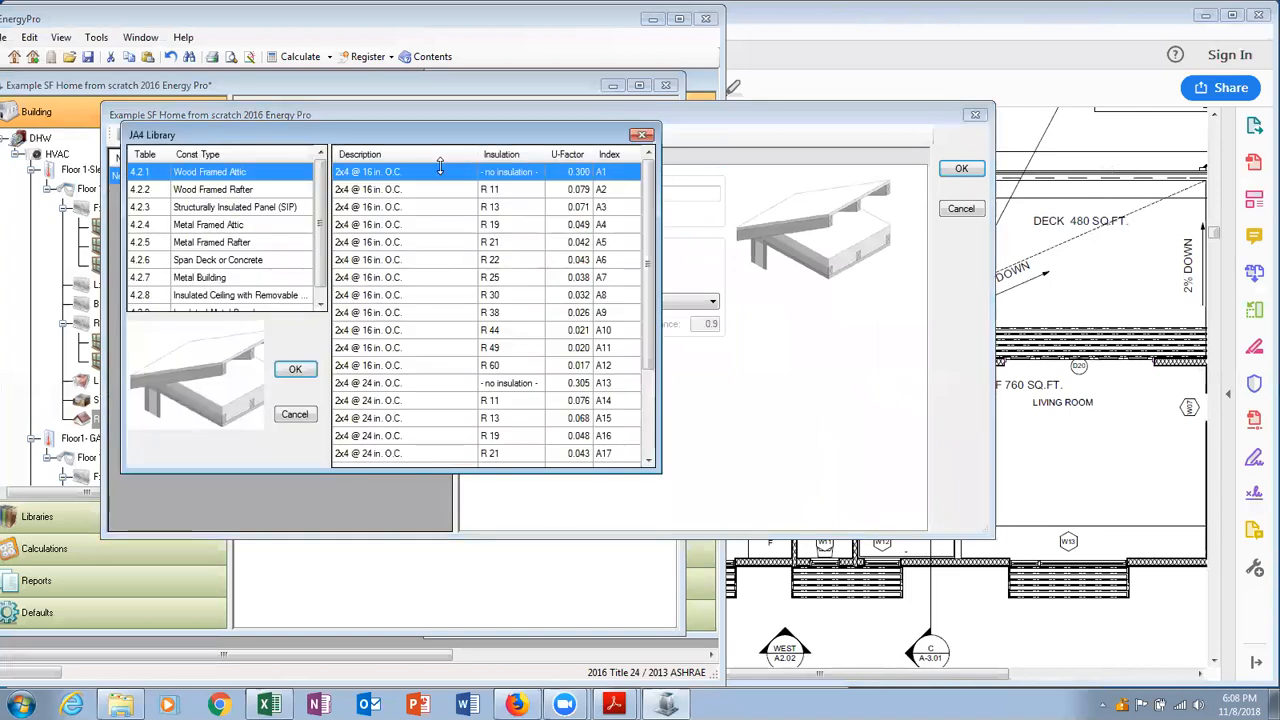
click(220, 196)
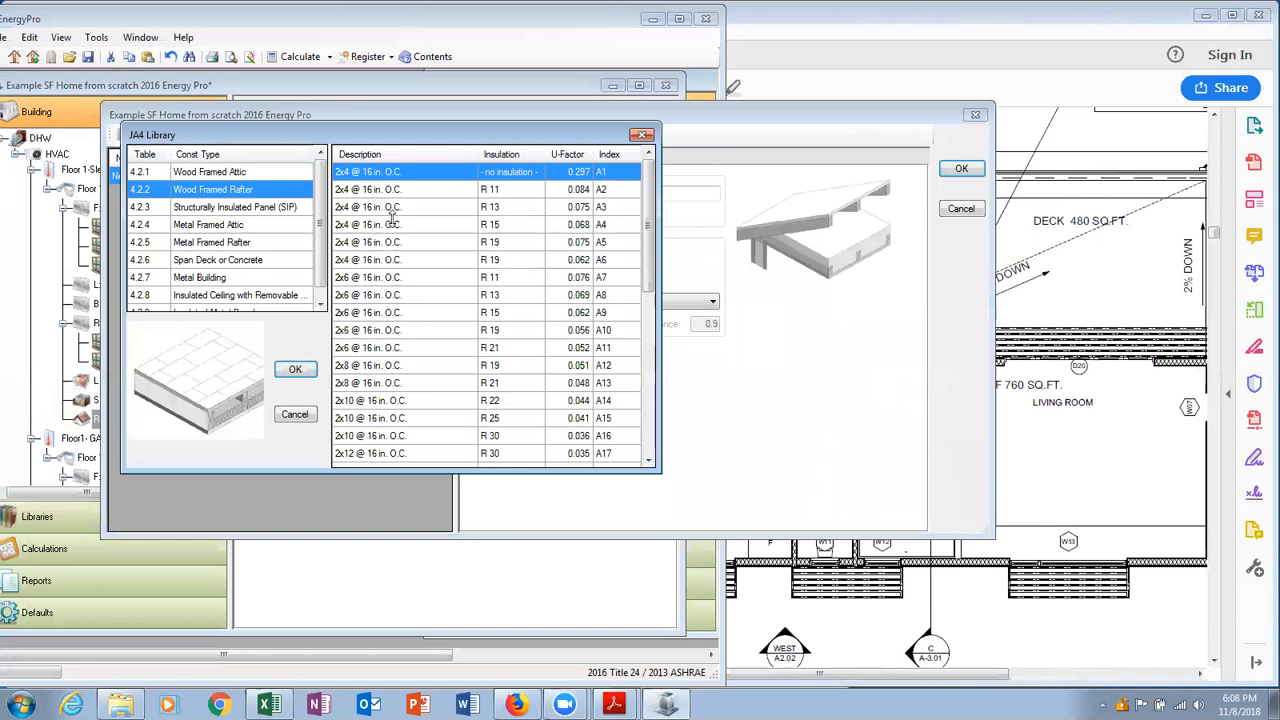
scroll(392, 218, down, 2)
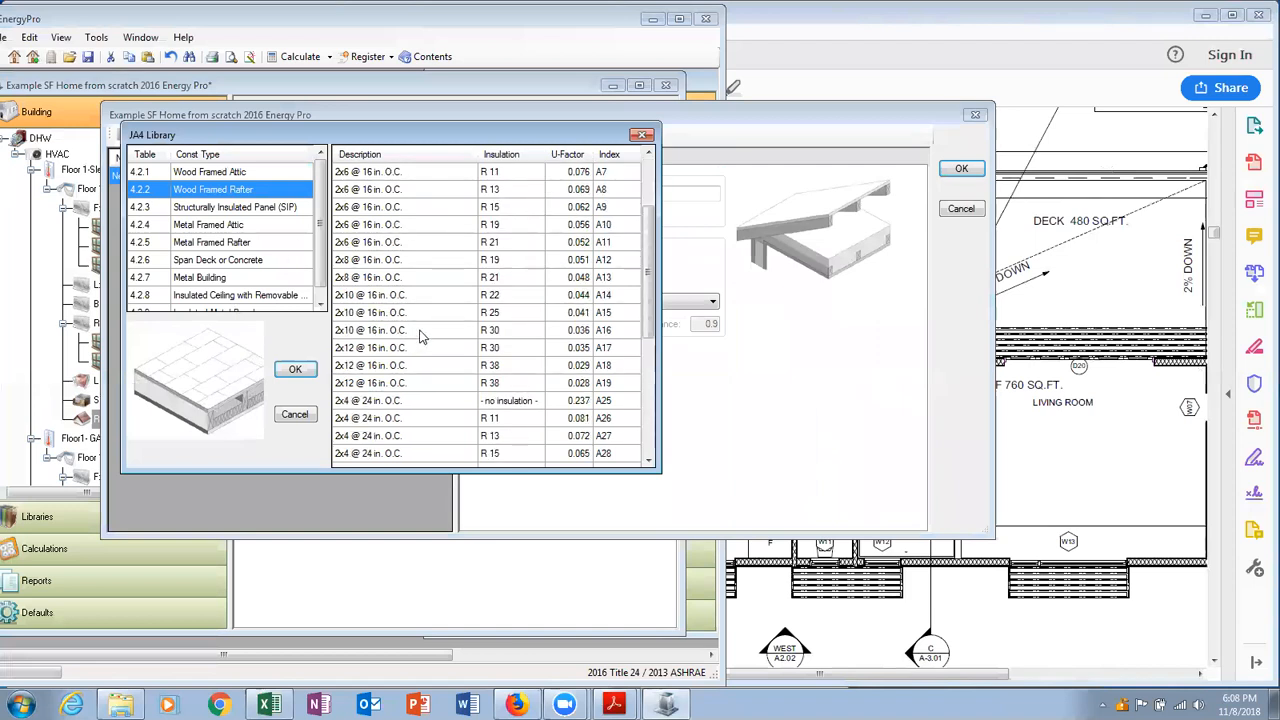
click(420, 332)
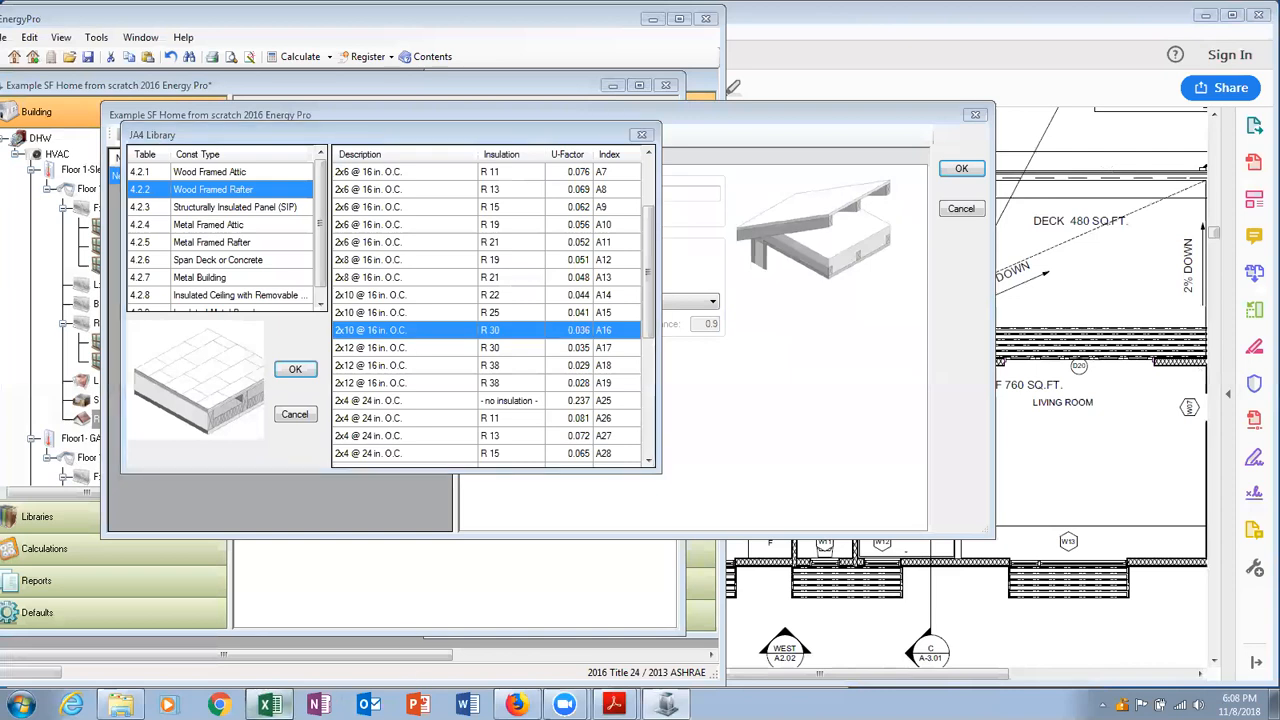
Switch to the Excel setup template and look up the roof construction on the Components sheet.
click(268, 705)
click(380, 659)
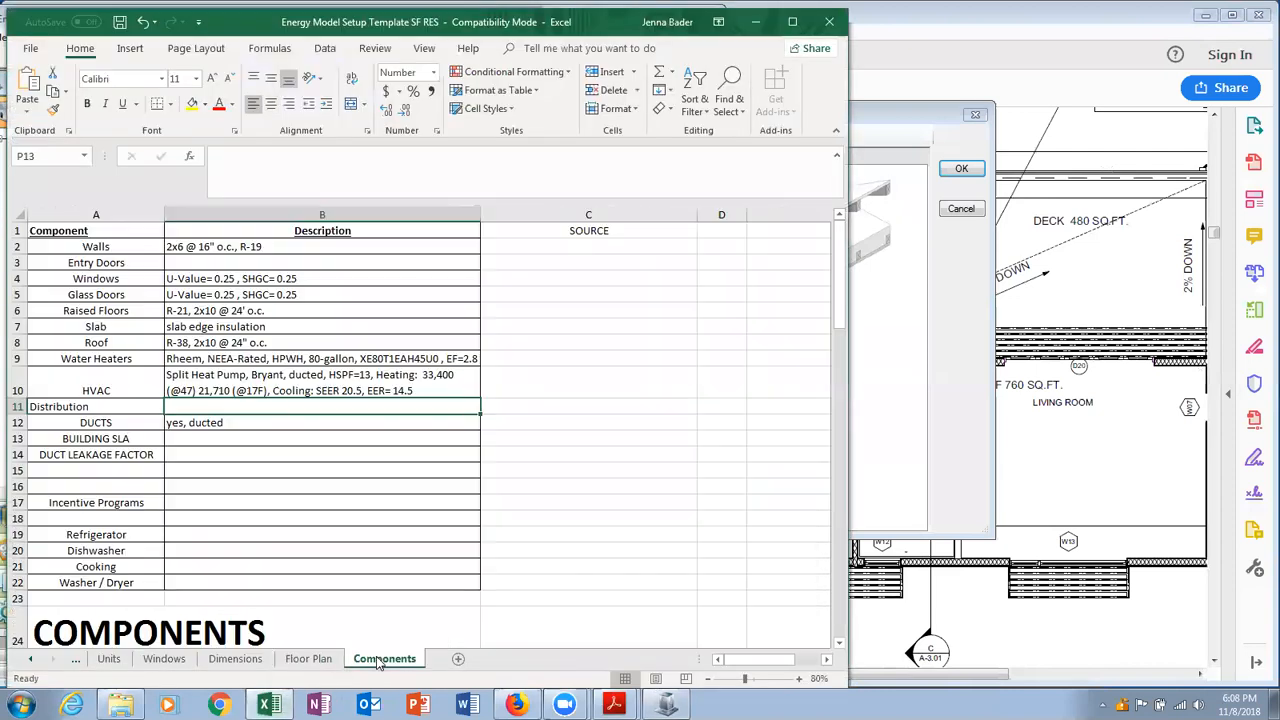
click(180, 344)
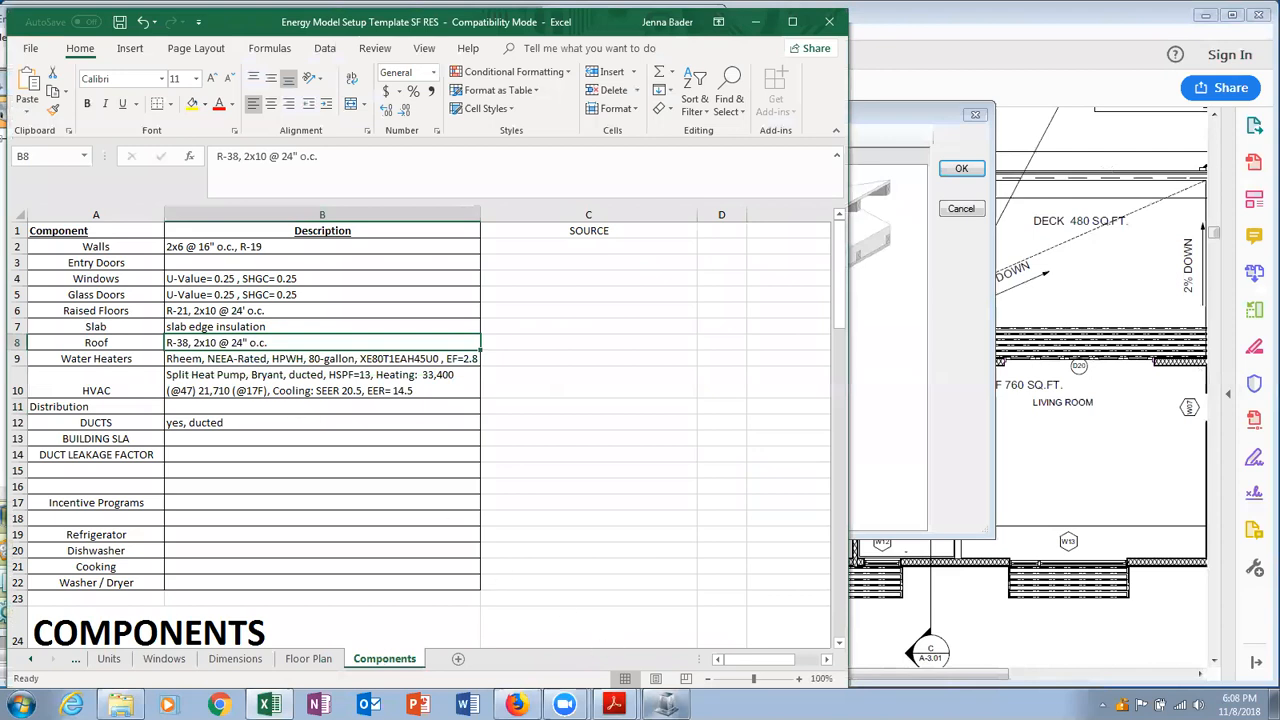
Switch back to EnergyPro and import the wood framed rafter 2x12 @ 24 in. O.C. with R 38, index A43, into the assembly.
mouse_move(666, 705)
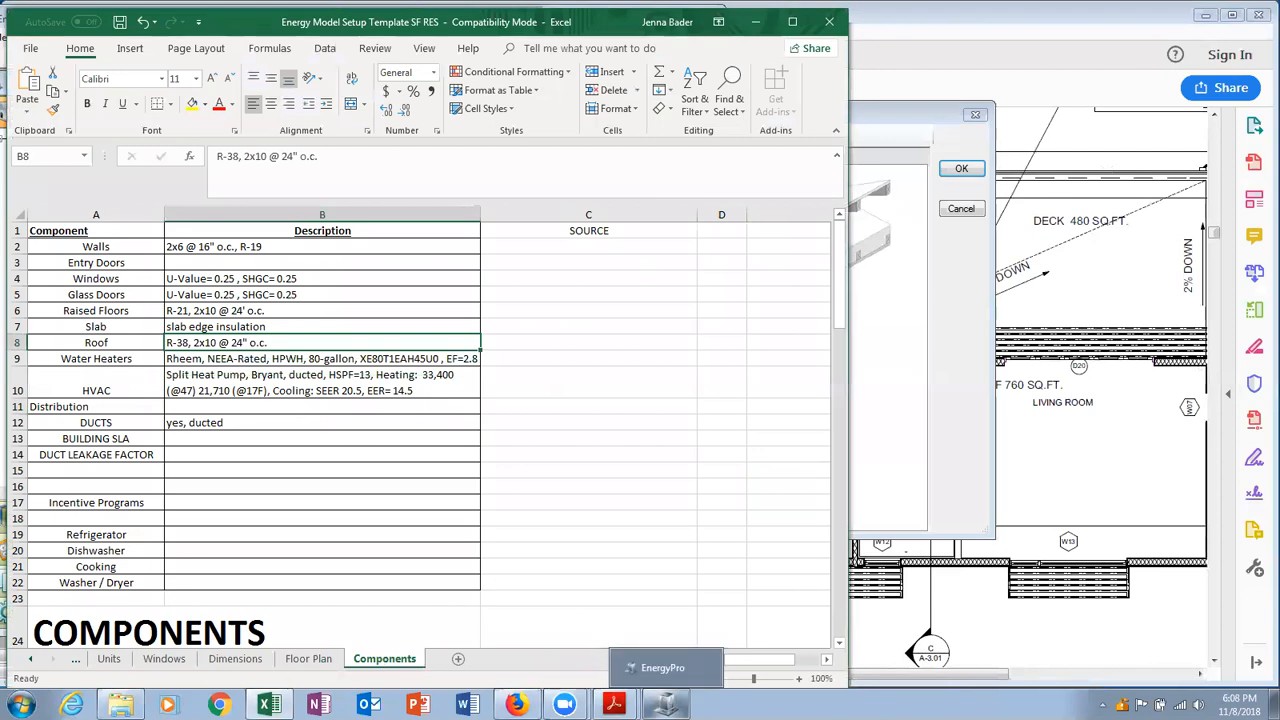
click(666, 705)
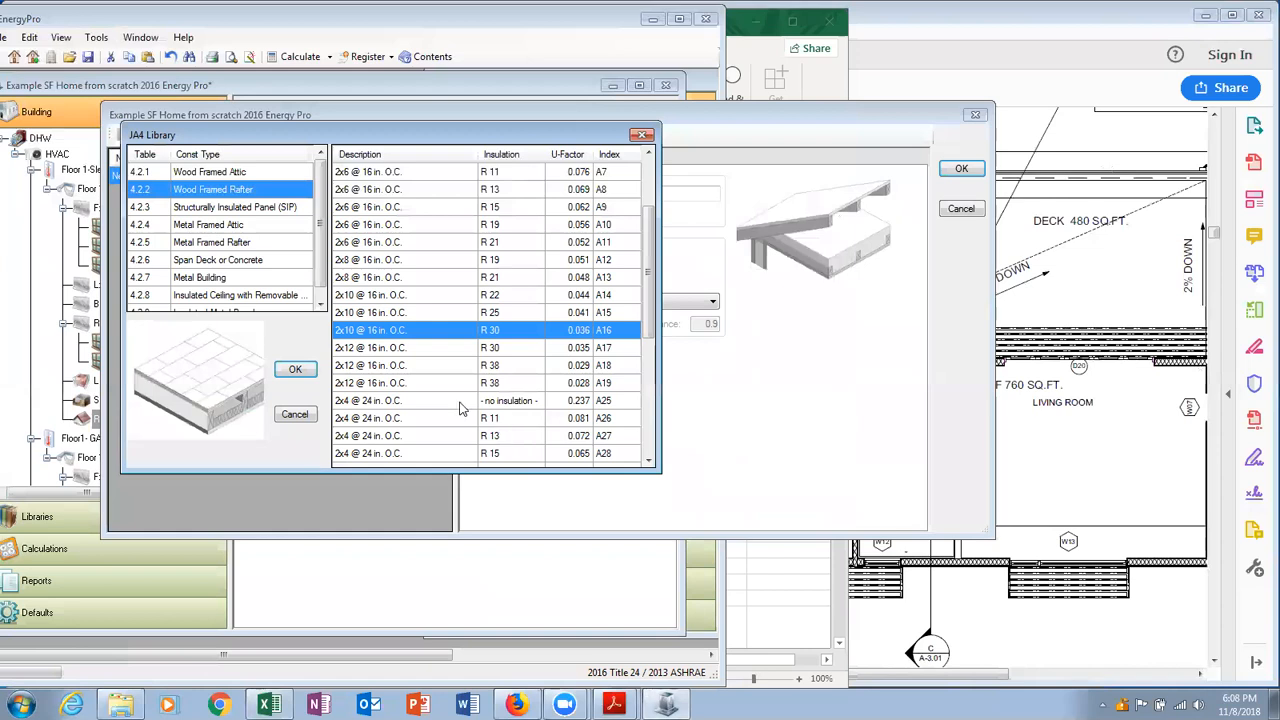
scroll(440, 393, down, 4)
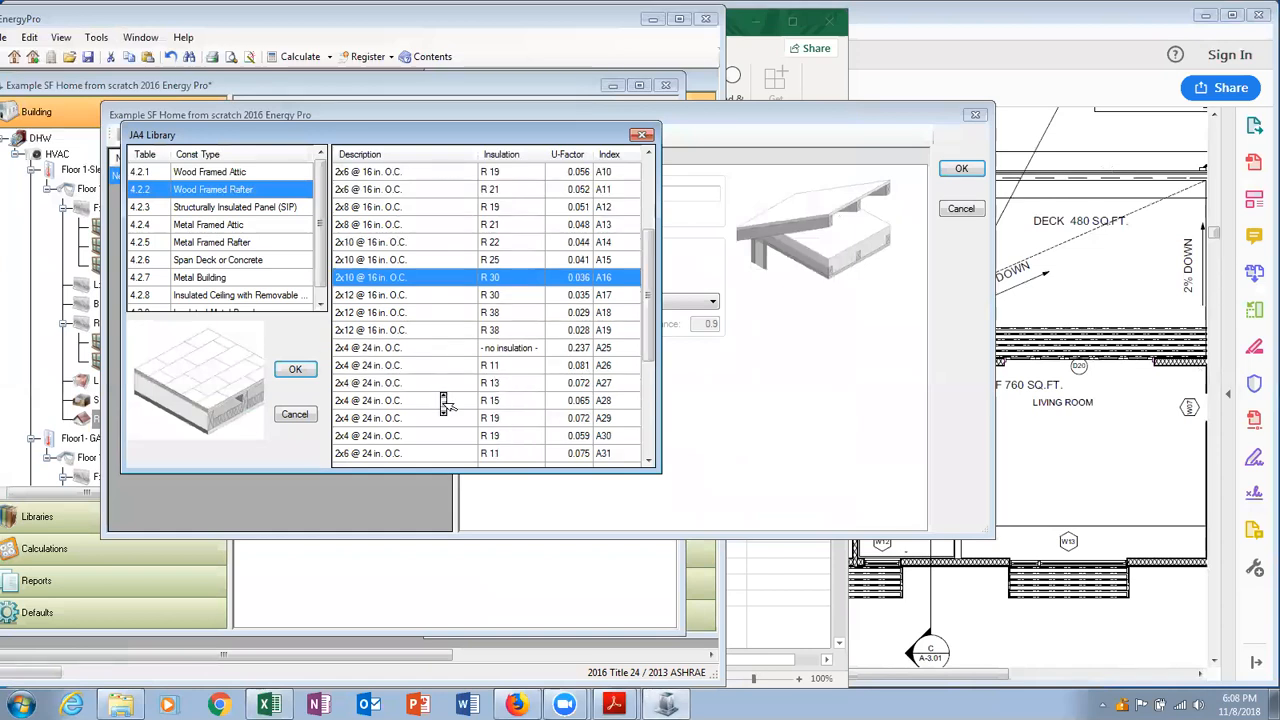
scroll(444, 403, down, 3)
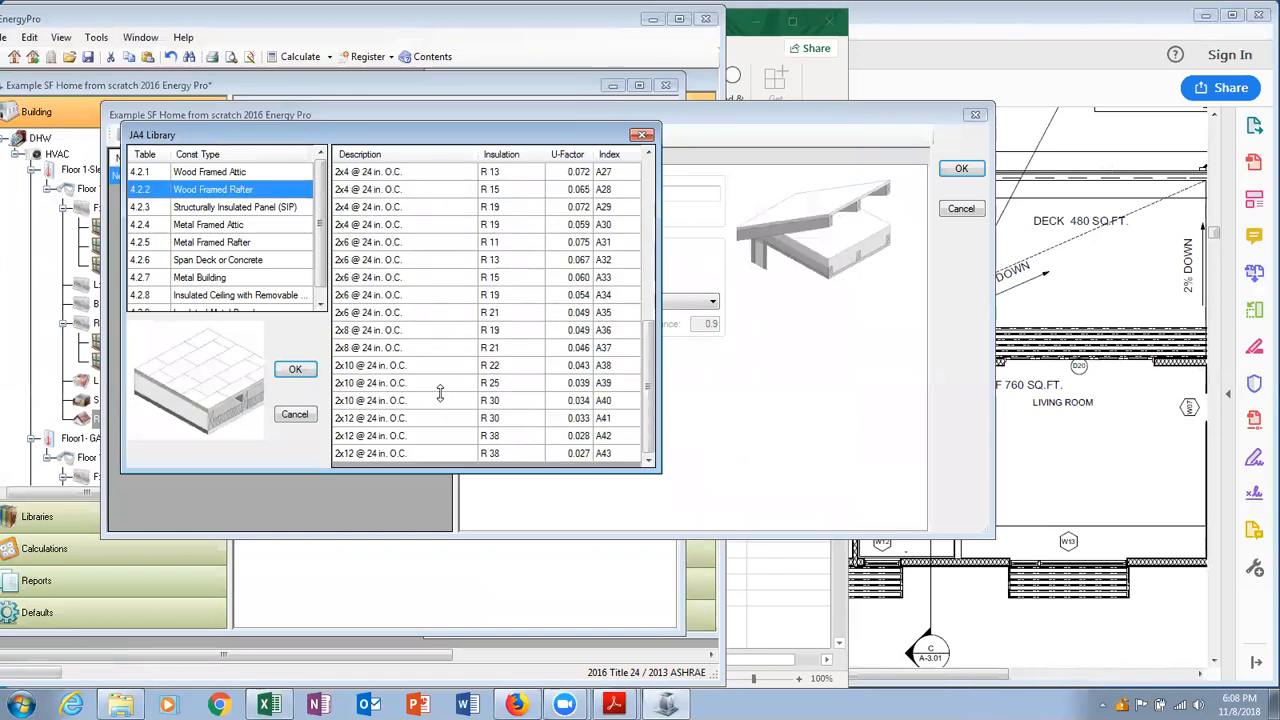
click(432, 402)
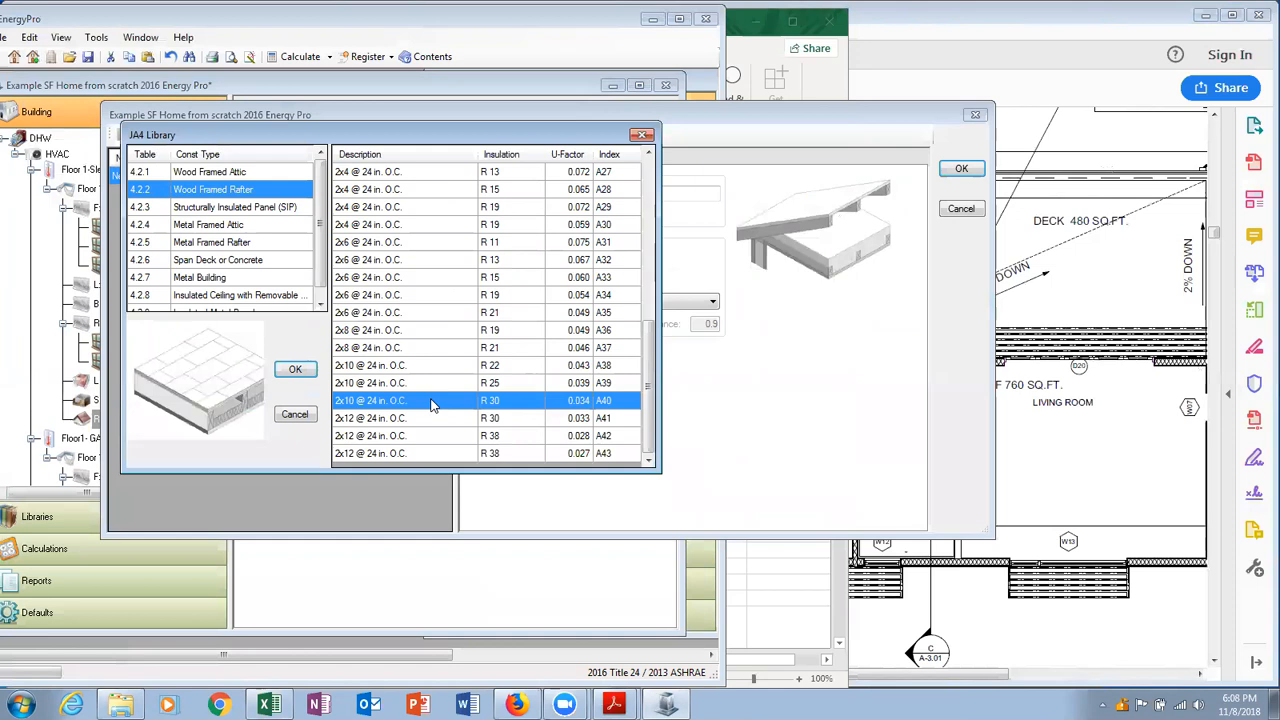
click(432, 453)
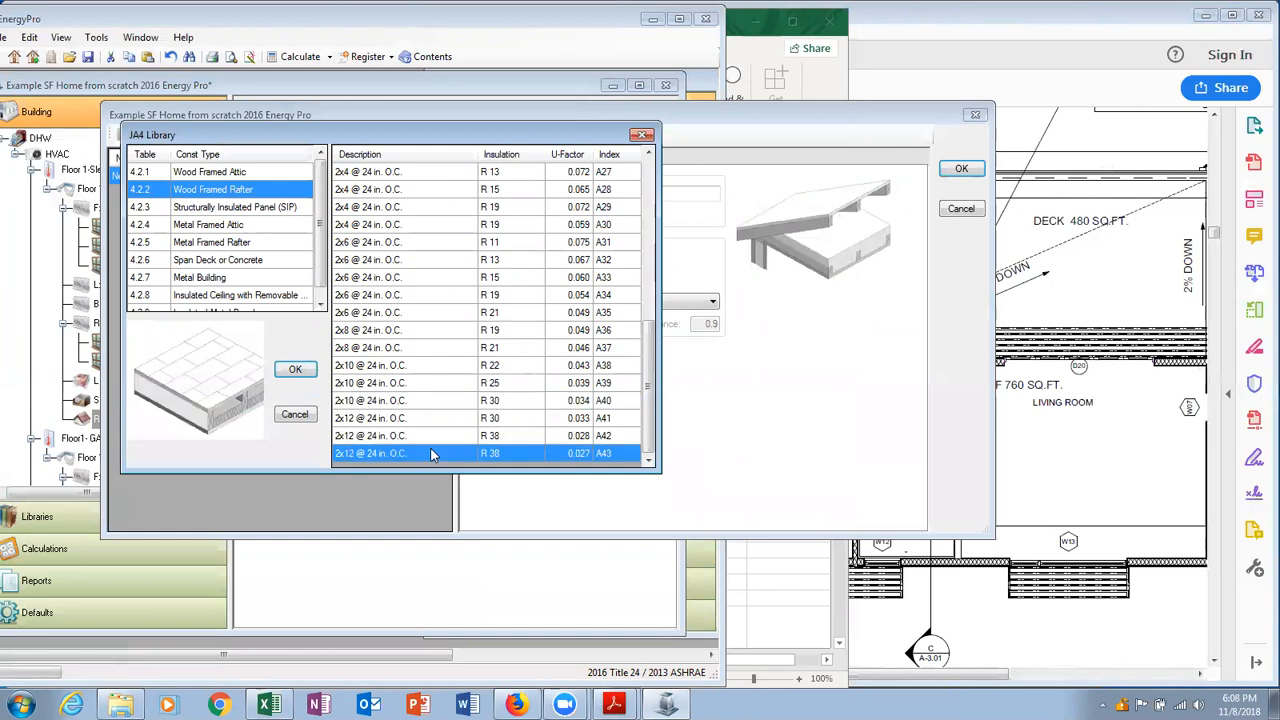
click(297, 370)
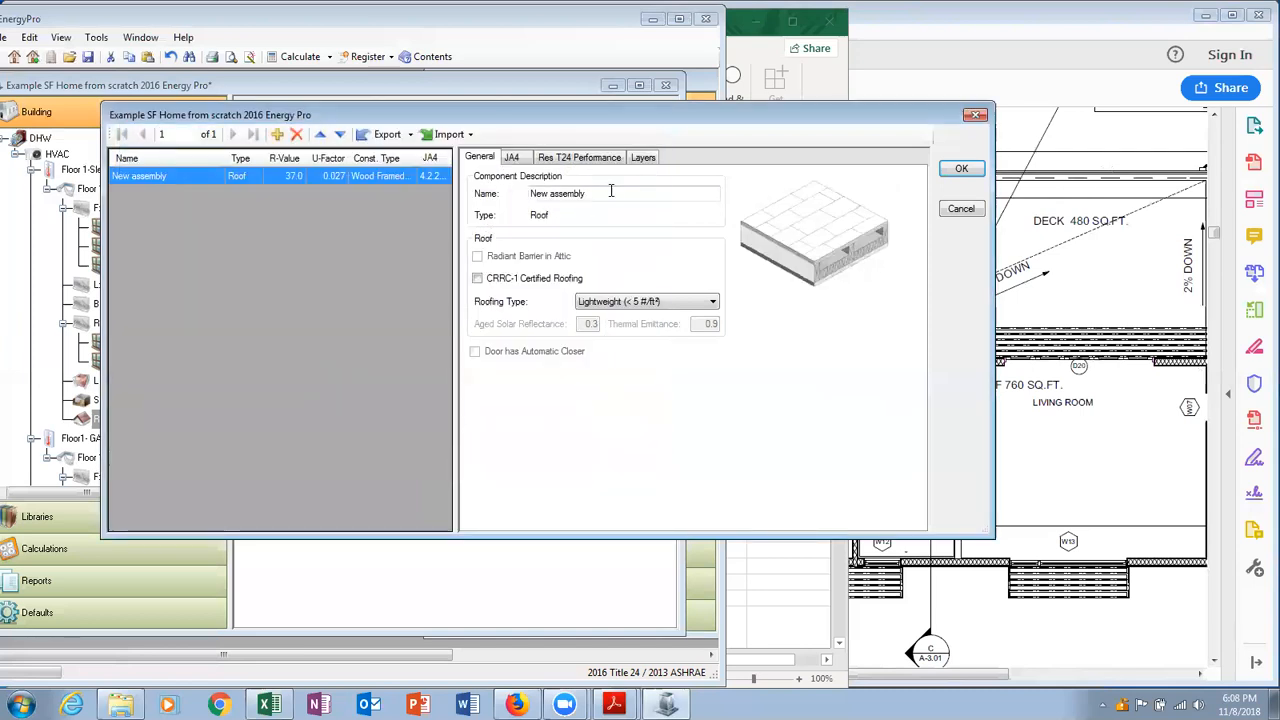
drag(604, 196, 536, 198)
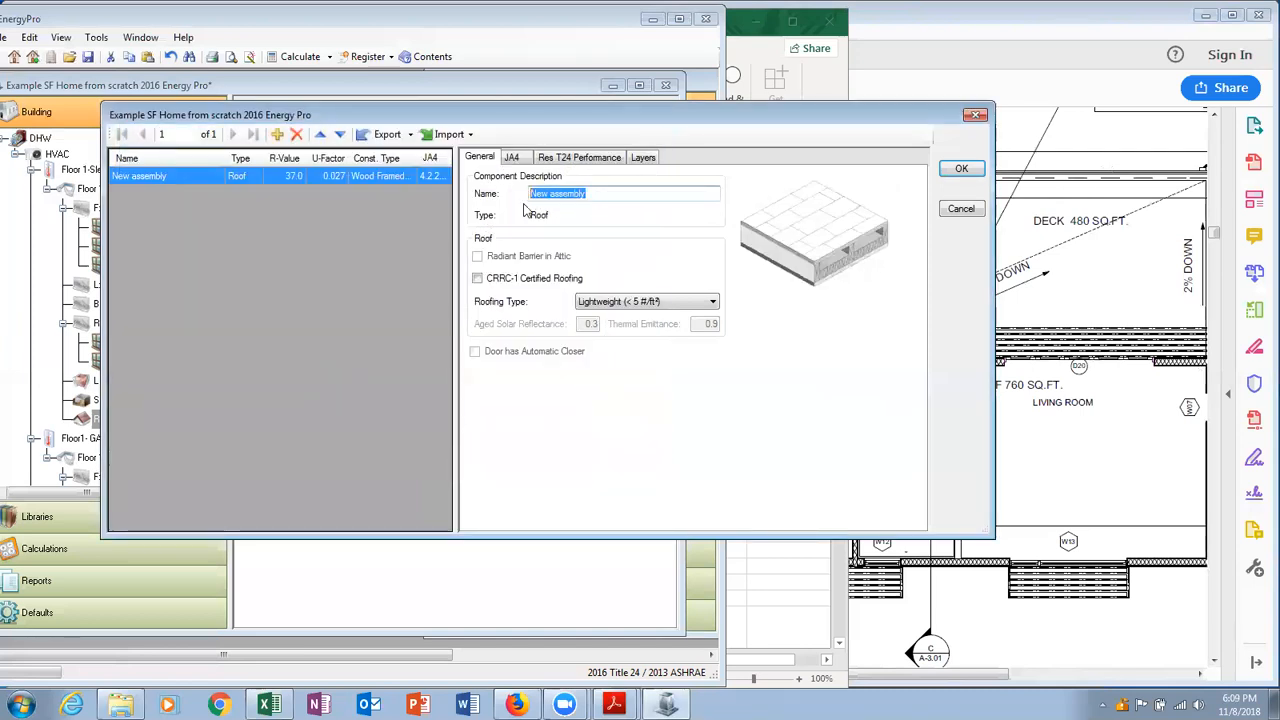
text(R-38)
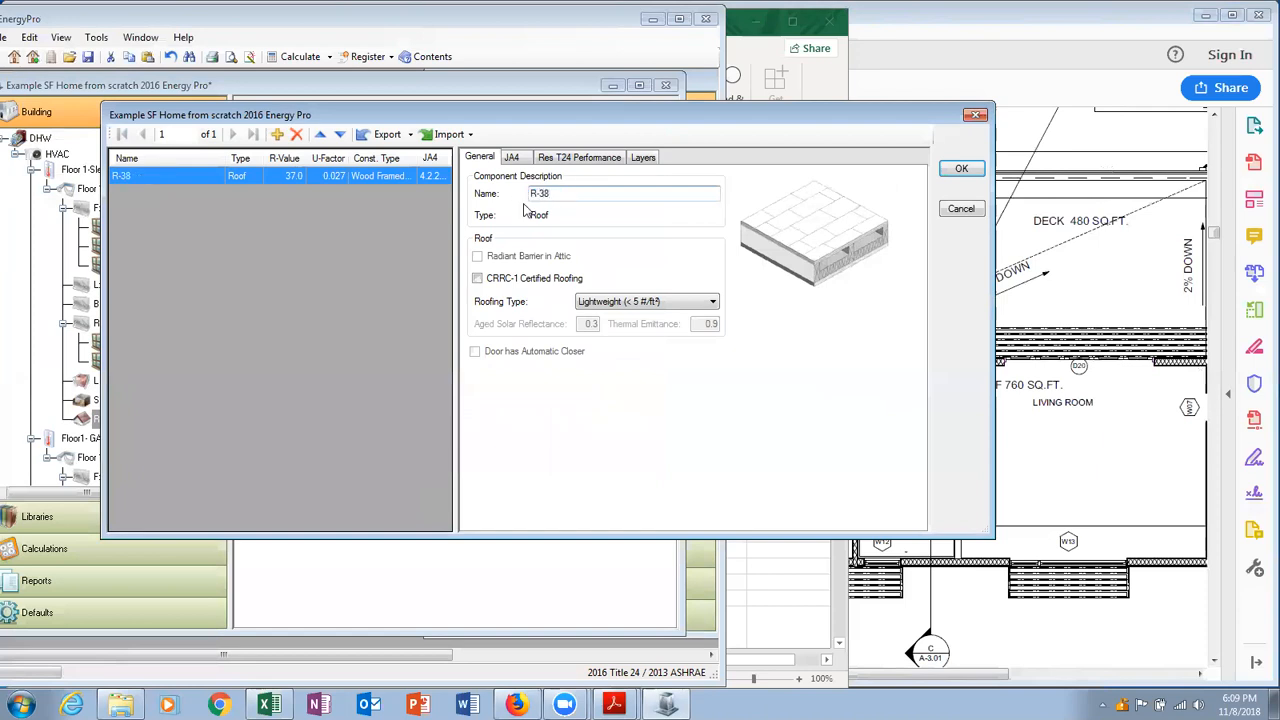
click(532, 193)
text(2x12 24)
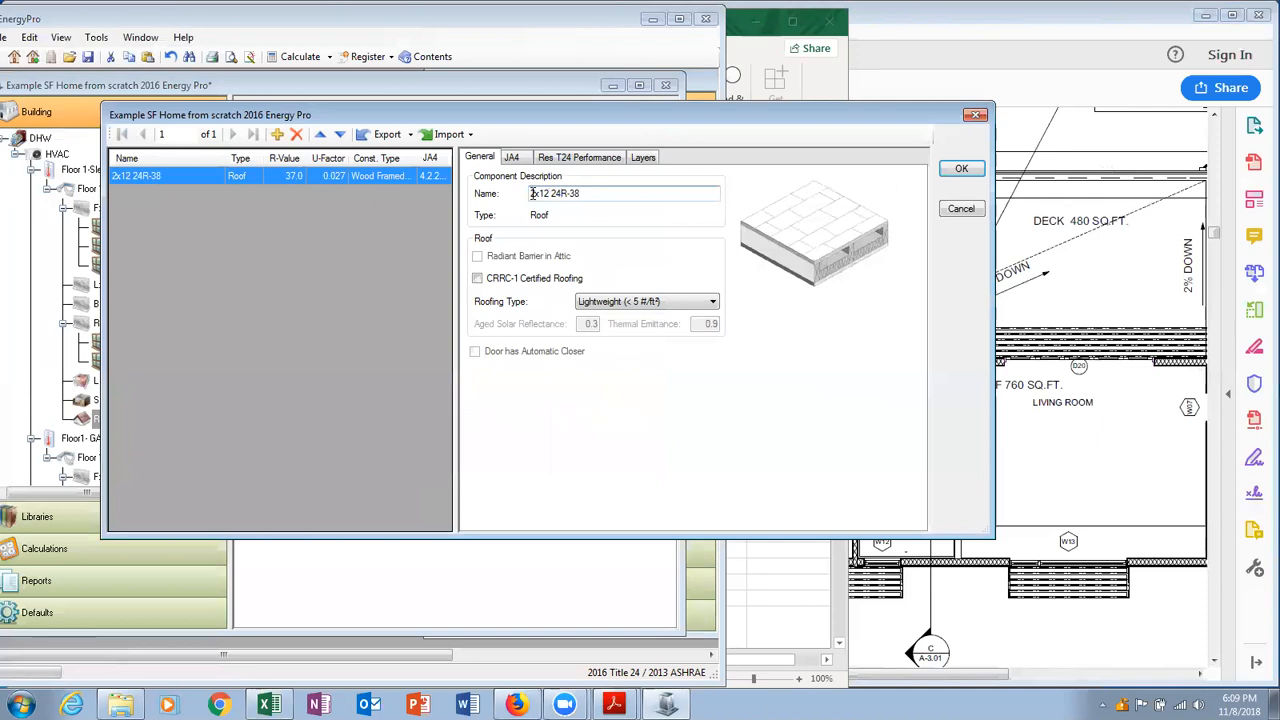
text("o.c.)
click(550, 193)
text(@)
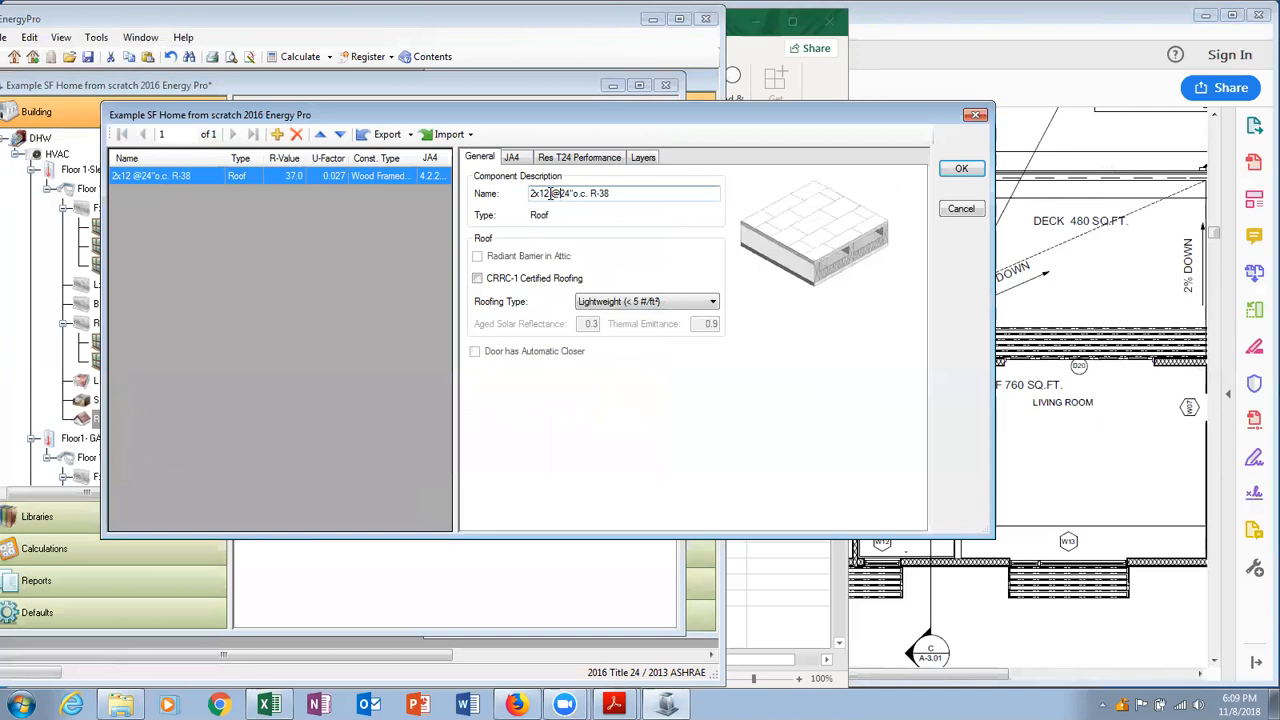
click(665, 198)
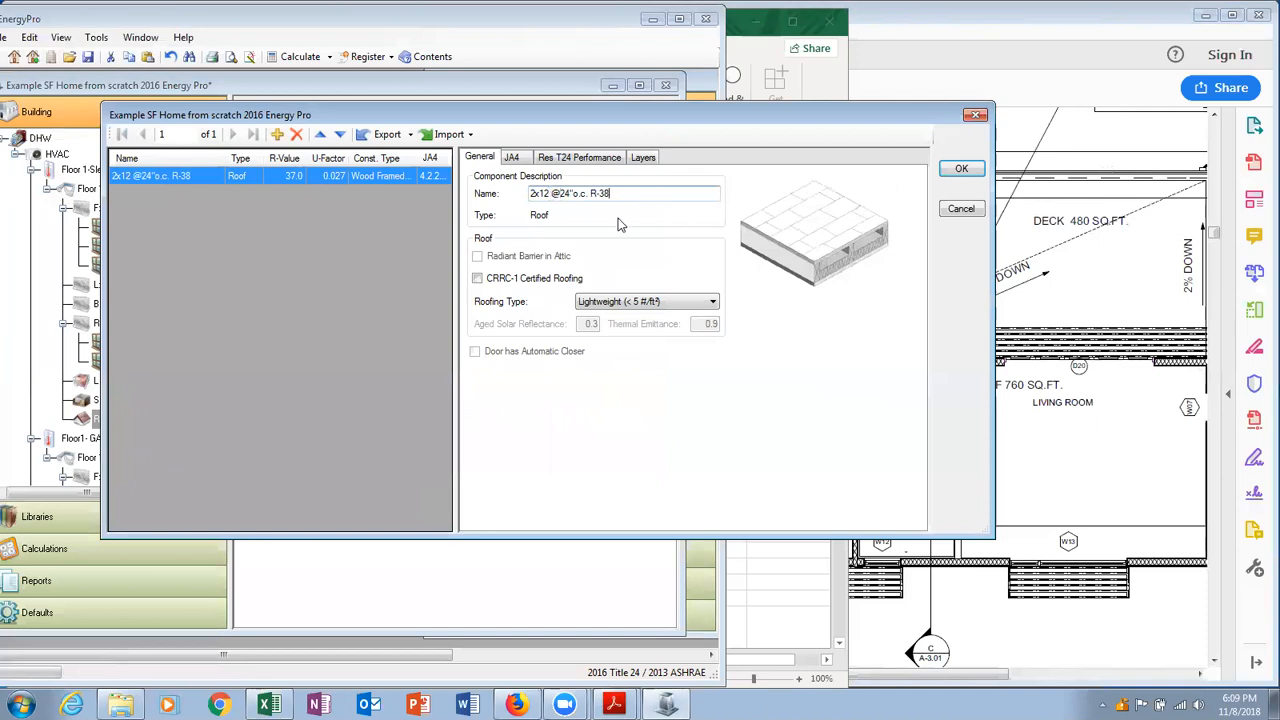
Mark the assembly as CRRC-1 Certified Roofing, assign it to the roof and set the roof's orientation to 270.
click(477, 280)
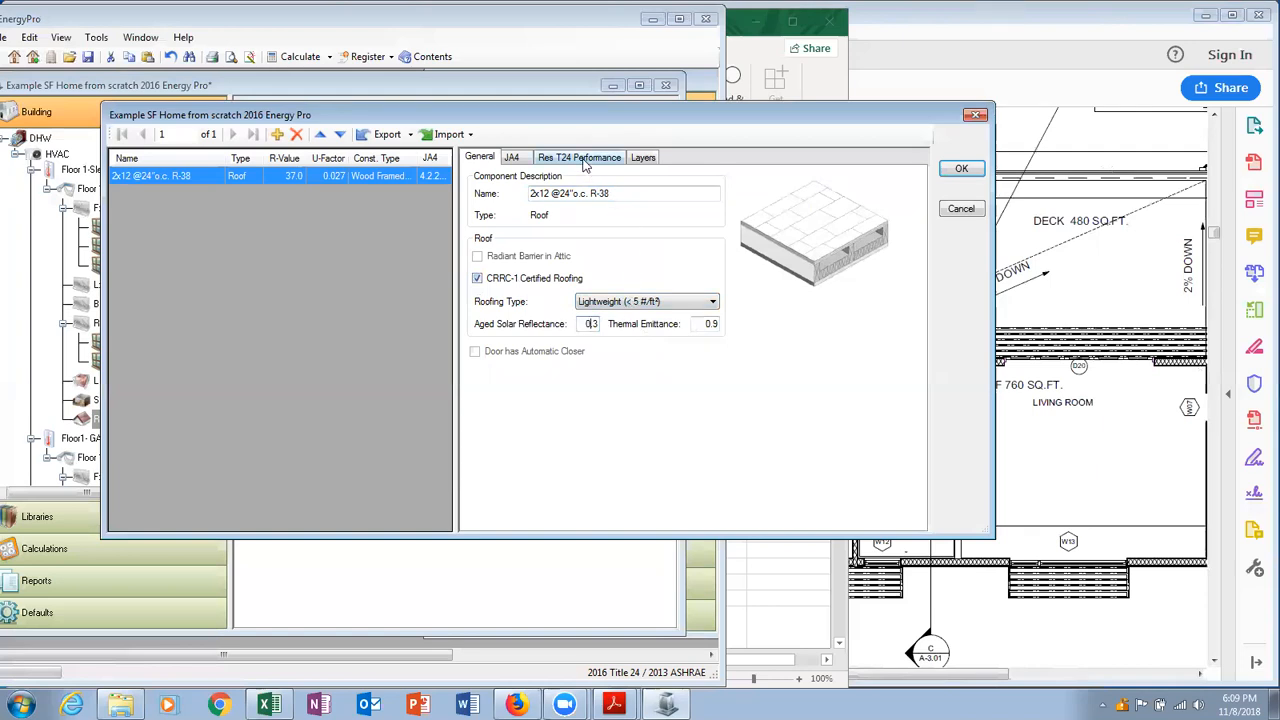
click(970, 171)
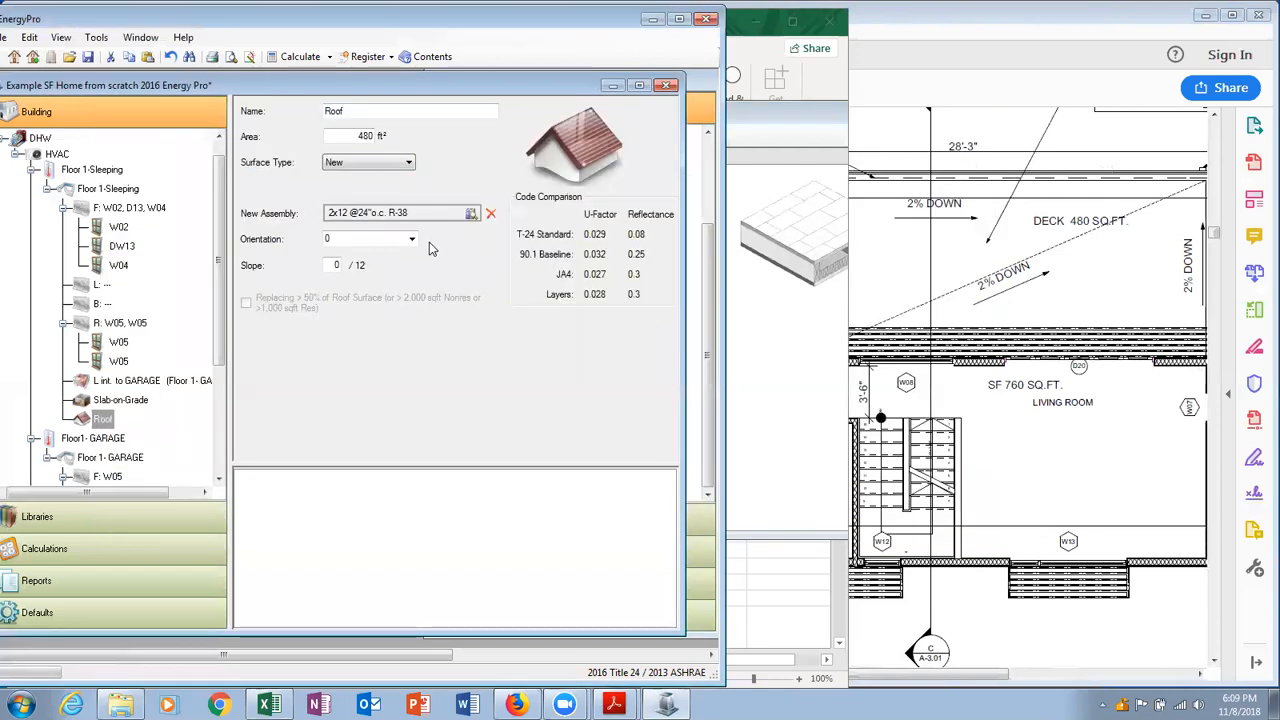
double_click(336, 238)
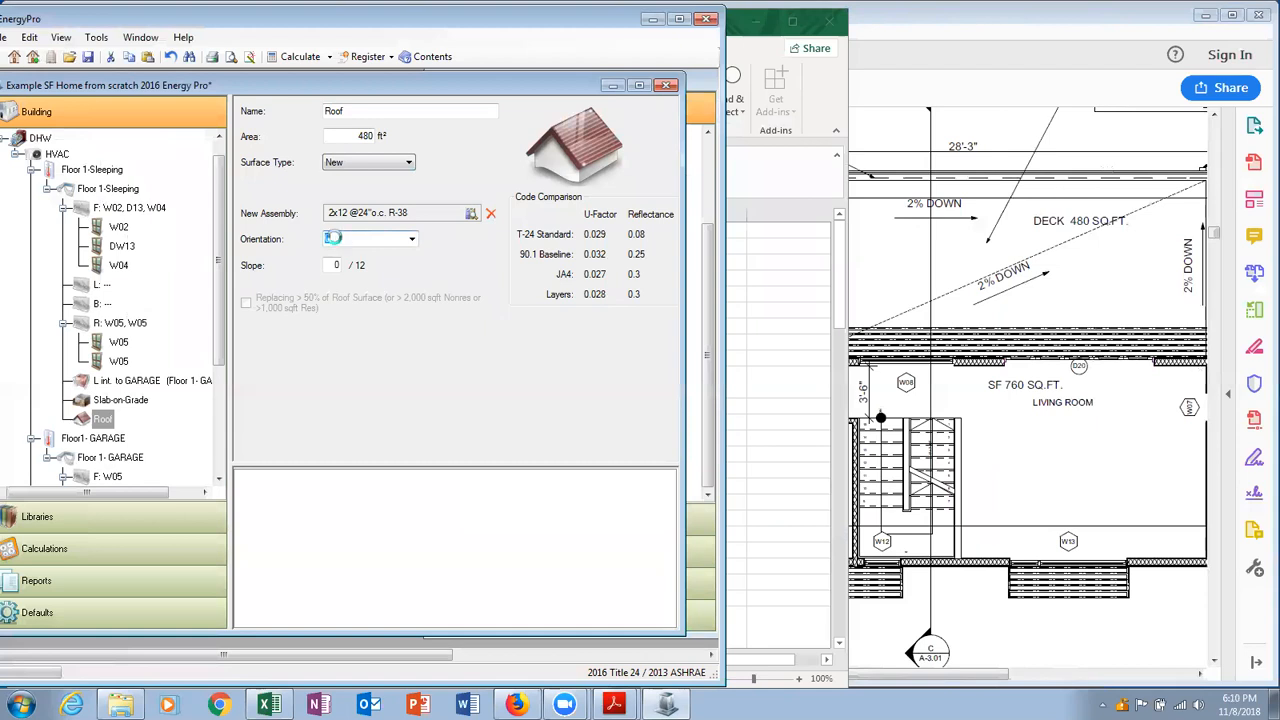
text(270)
Check the Floor 1-Sleeping room's area, then switch to the Floor Plan sheet of the Excel setup template.
drag(215, 228, 217, 241)
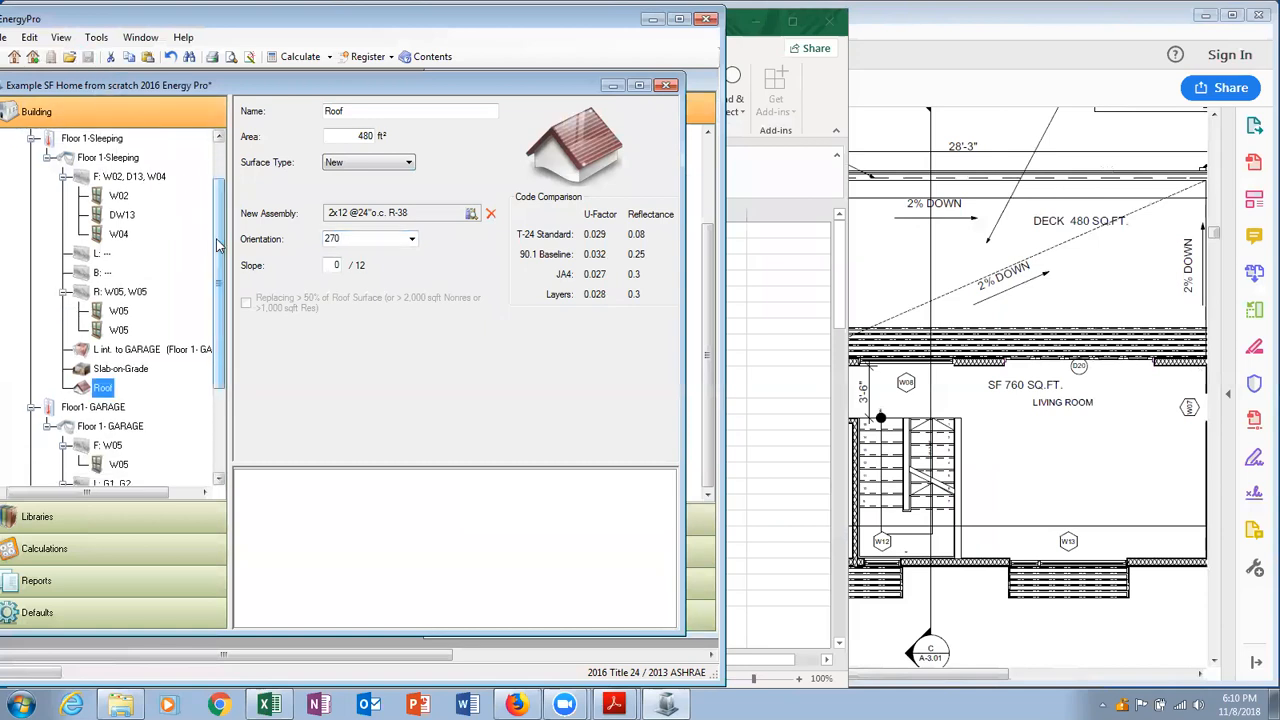
click(106, 162)
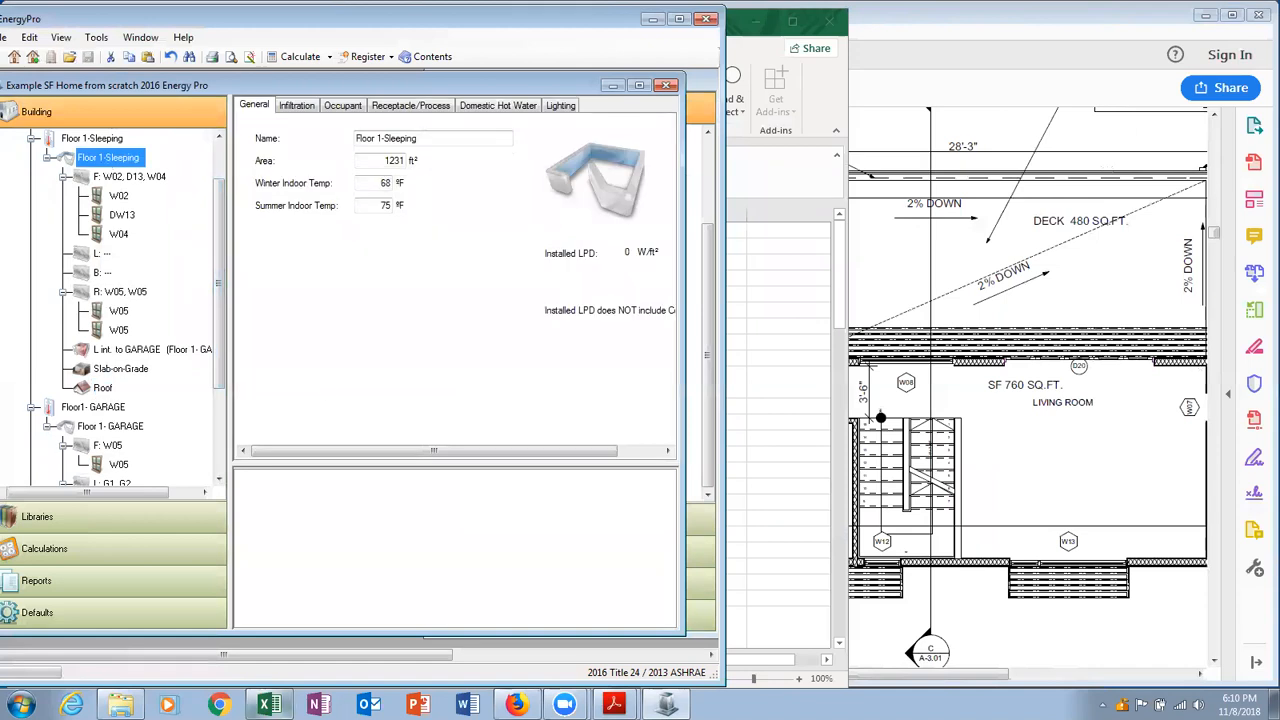
click(268, 705)
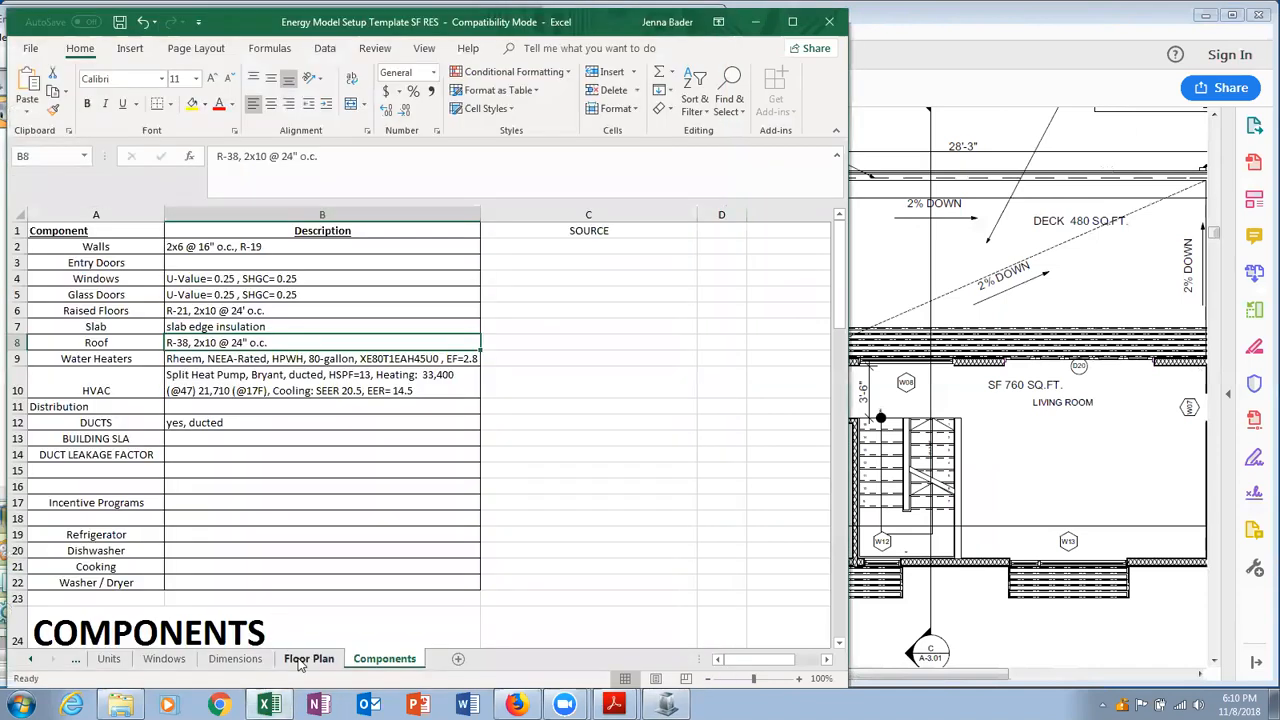
click(300, 659)
scroll(335, 435, right, 3)
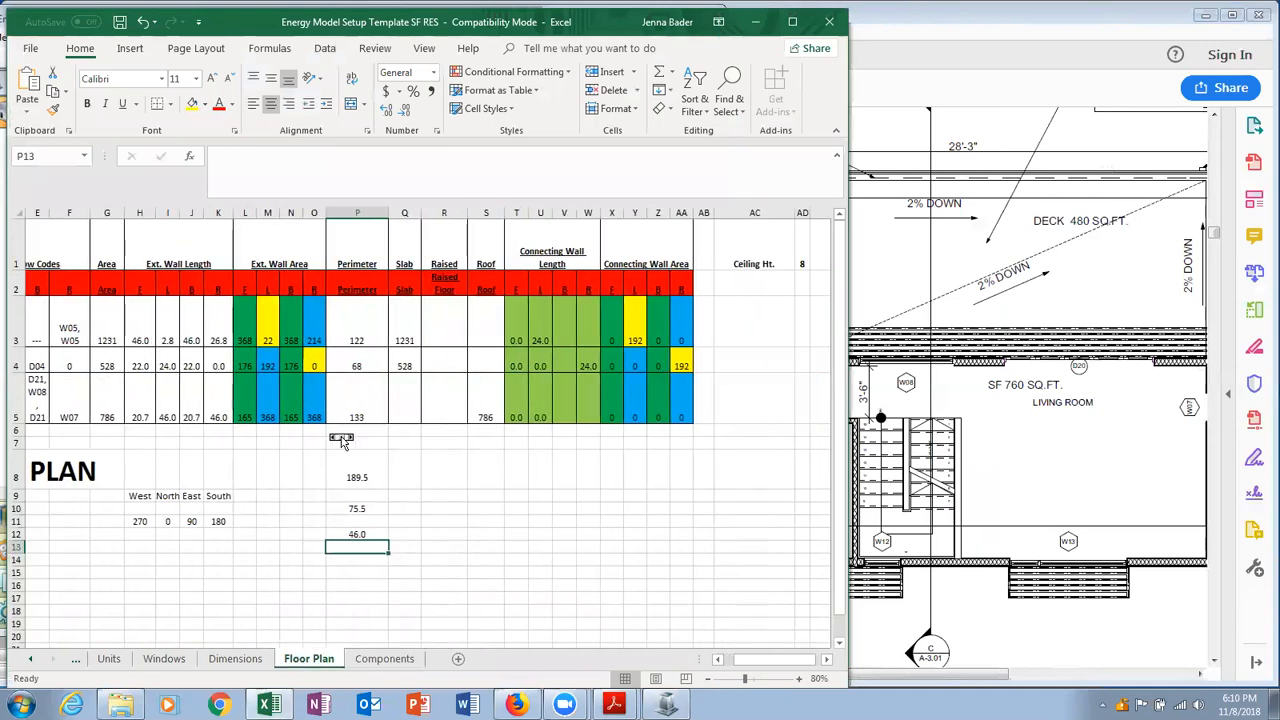
Calculate the sleeping floor area minus the deck in cell AC3 with the formula =1231-480.
click(744, 332)
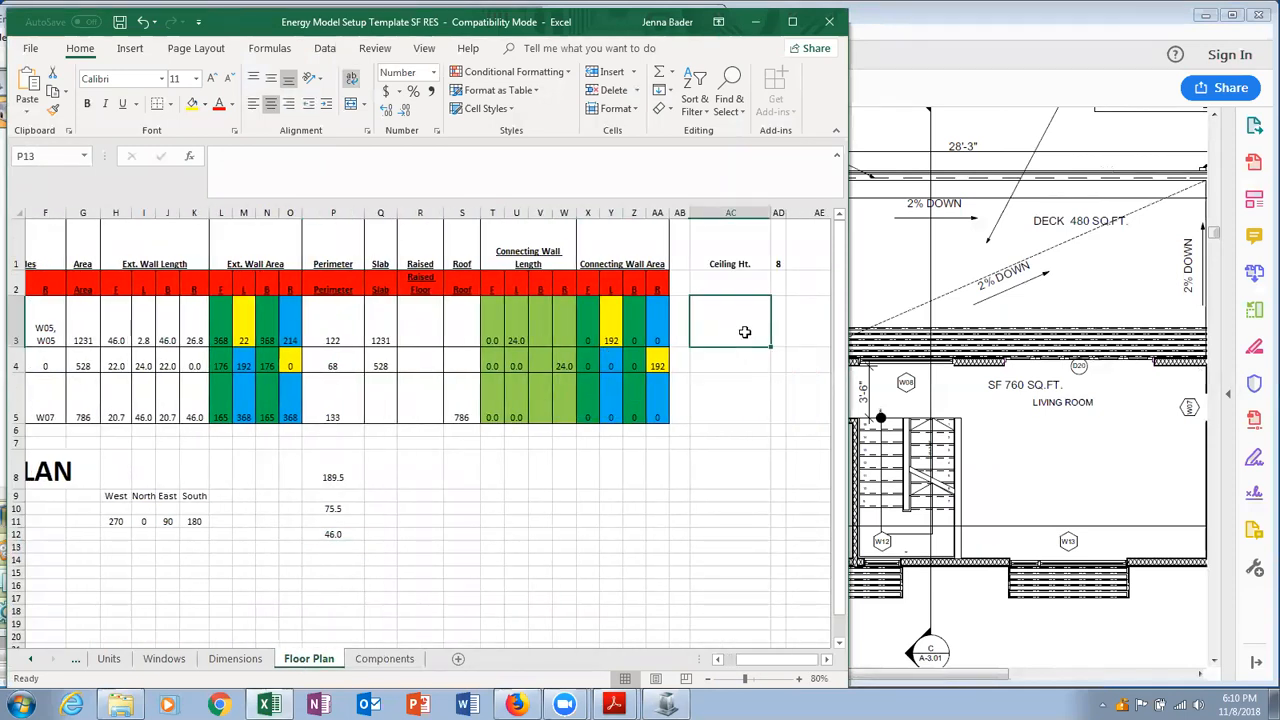
key(ctrl+b)
key(ctrl+u)
text(1231)
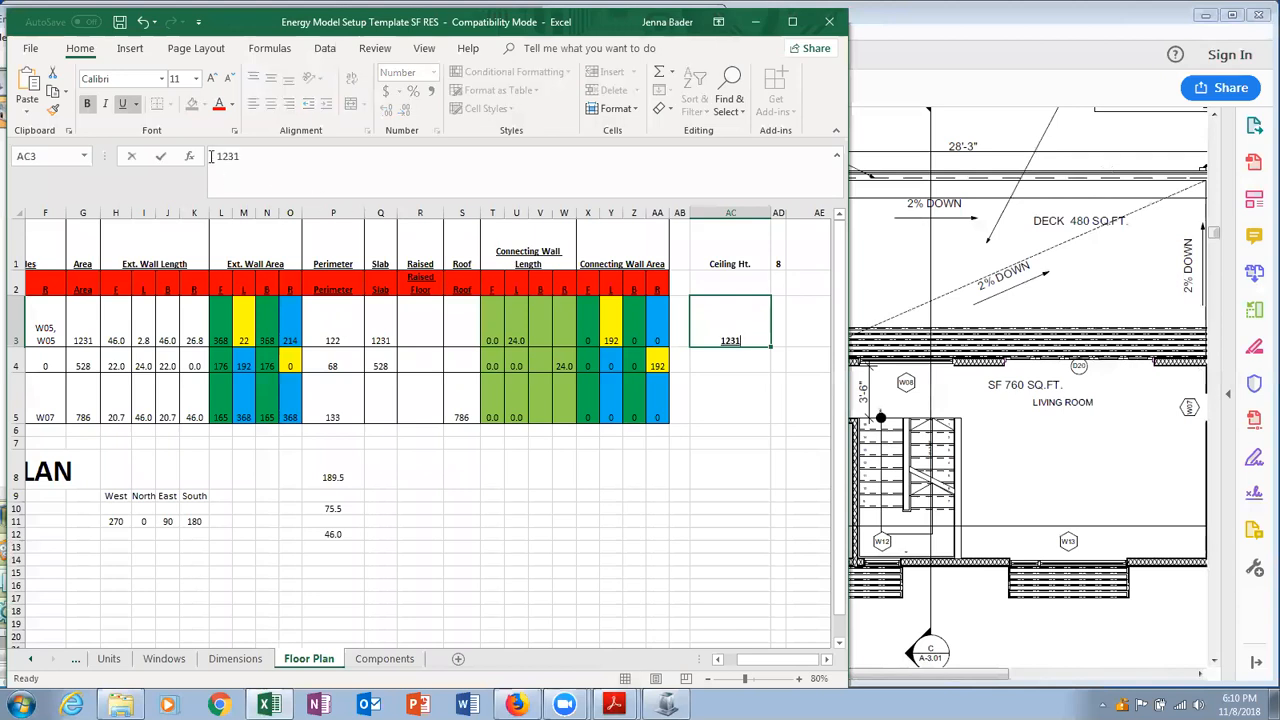
click(216, 156)
text(-)
key(BackSpace)
text(=1231)
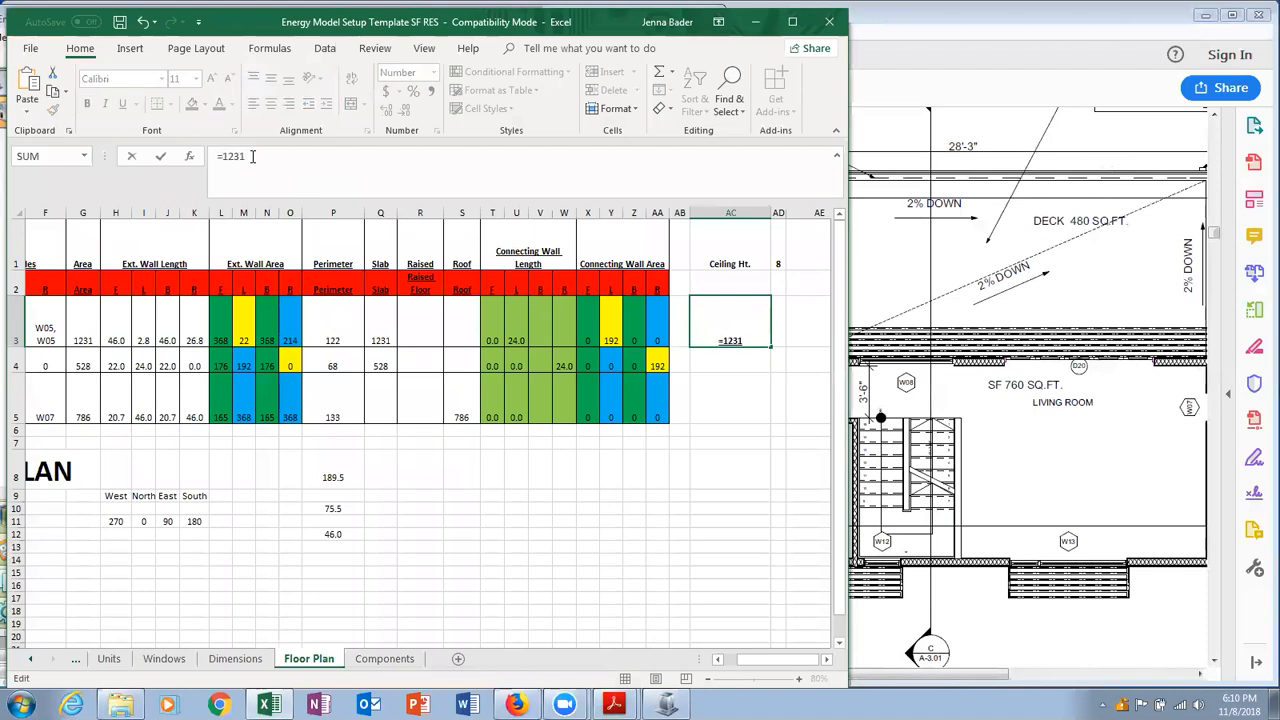
text(-480)
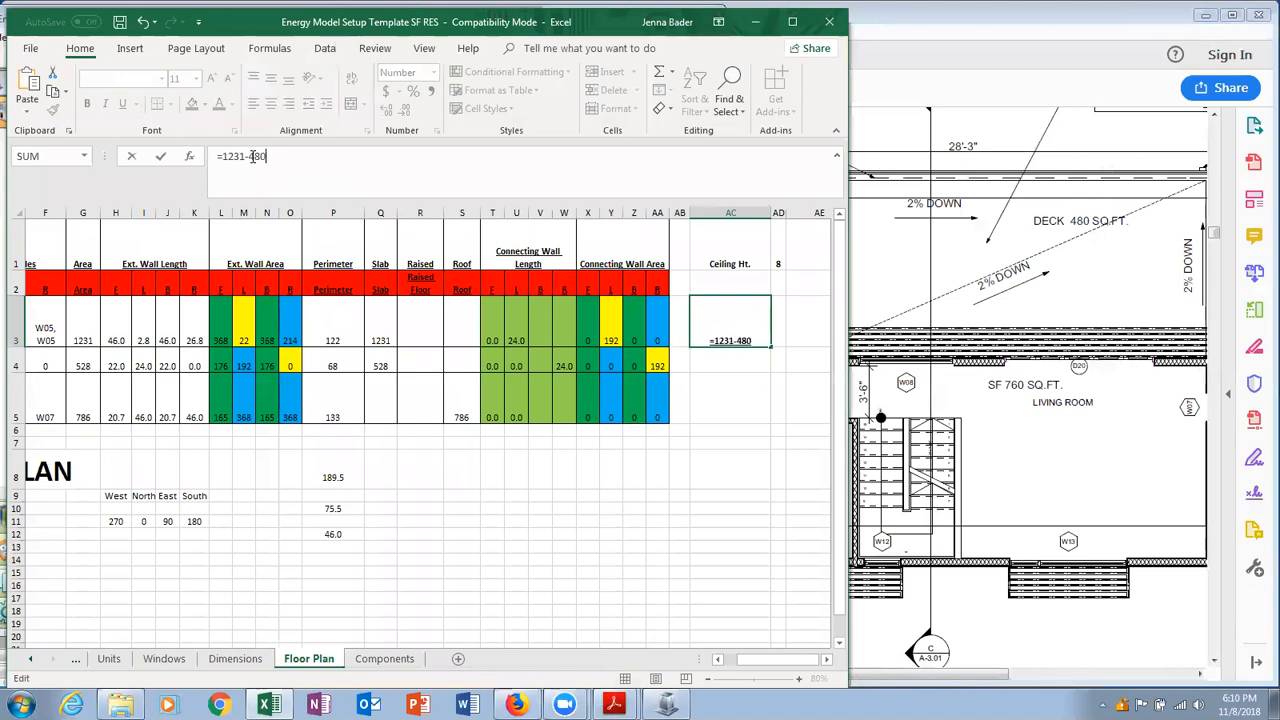
key(Return)
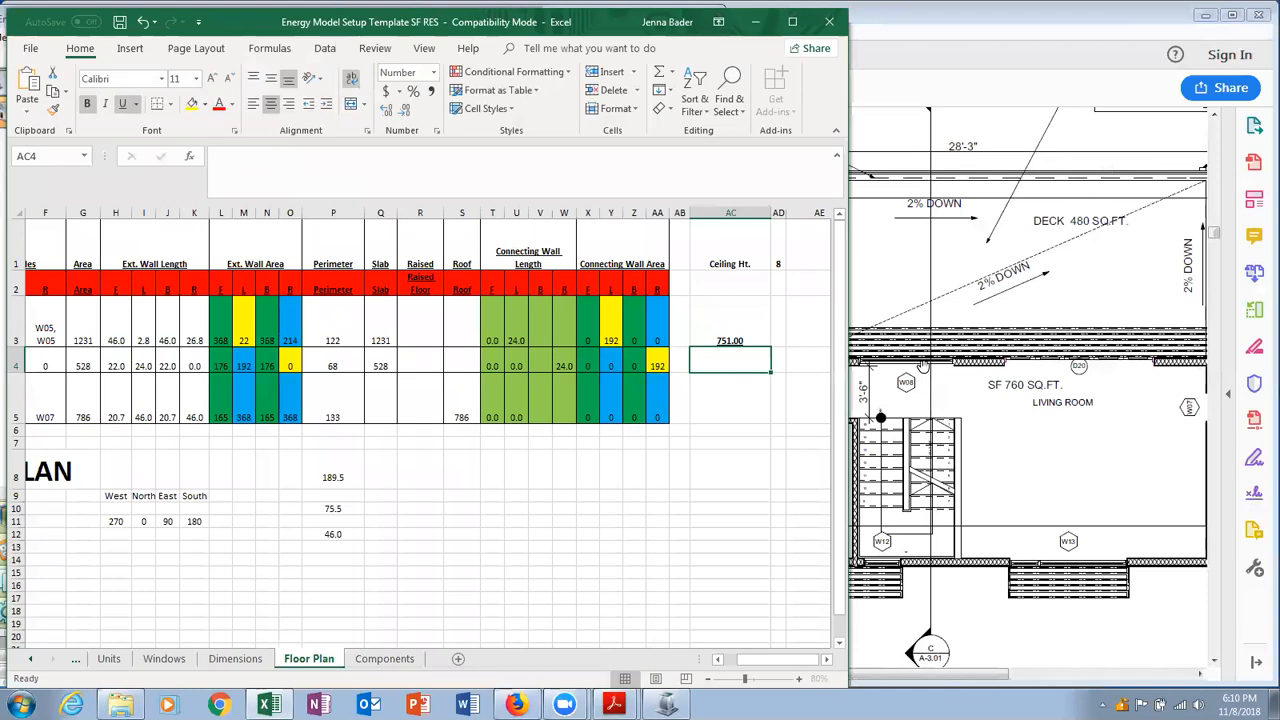
Switch to Example Planset.pdf to examine the deck and living floor areas on page 5, and return to EnergyPro.
click(922, 366)
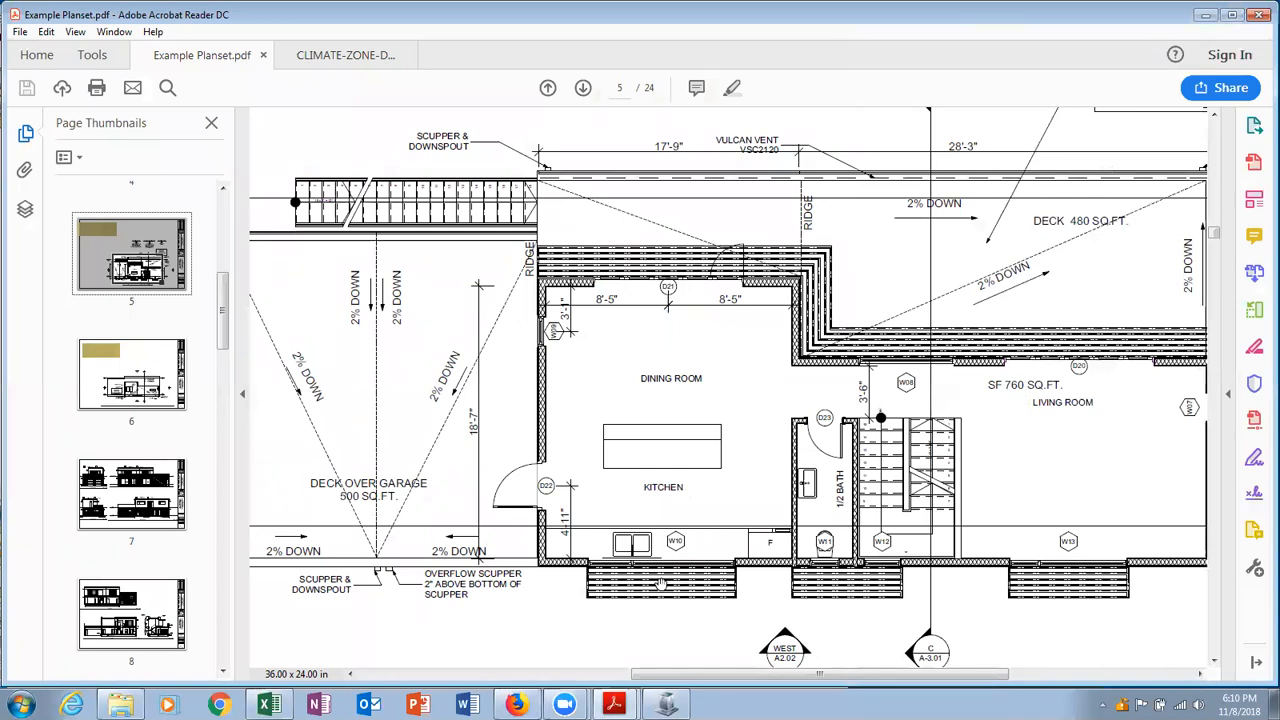
mouse_move(663, 704)
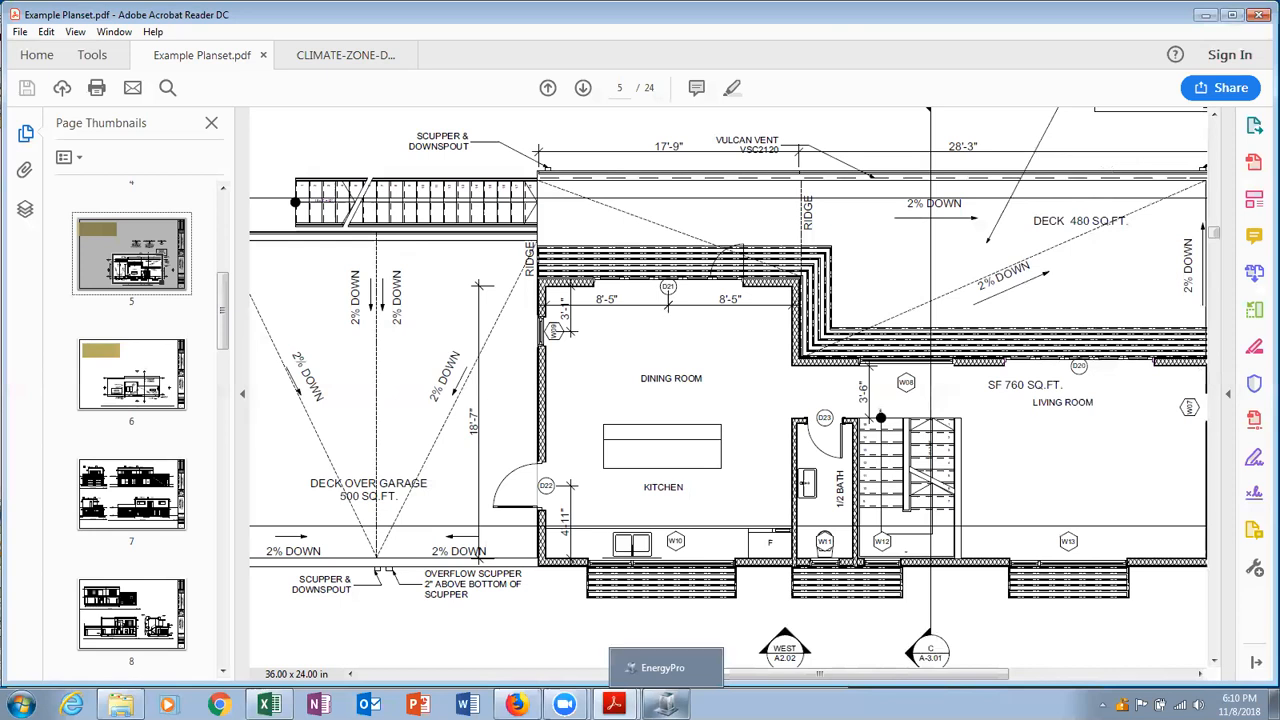
click(663, 704)
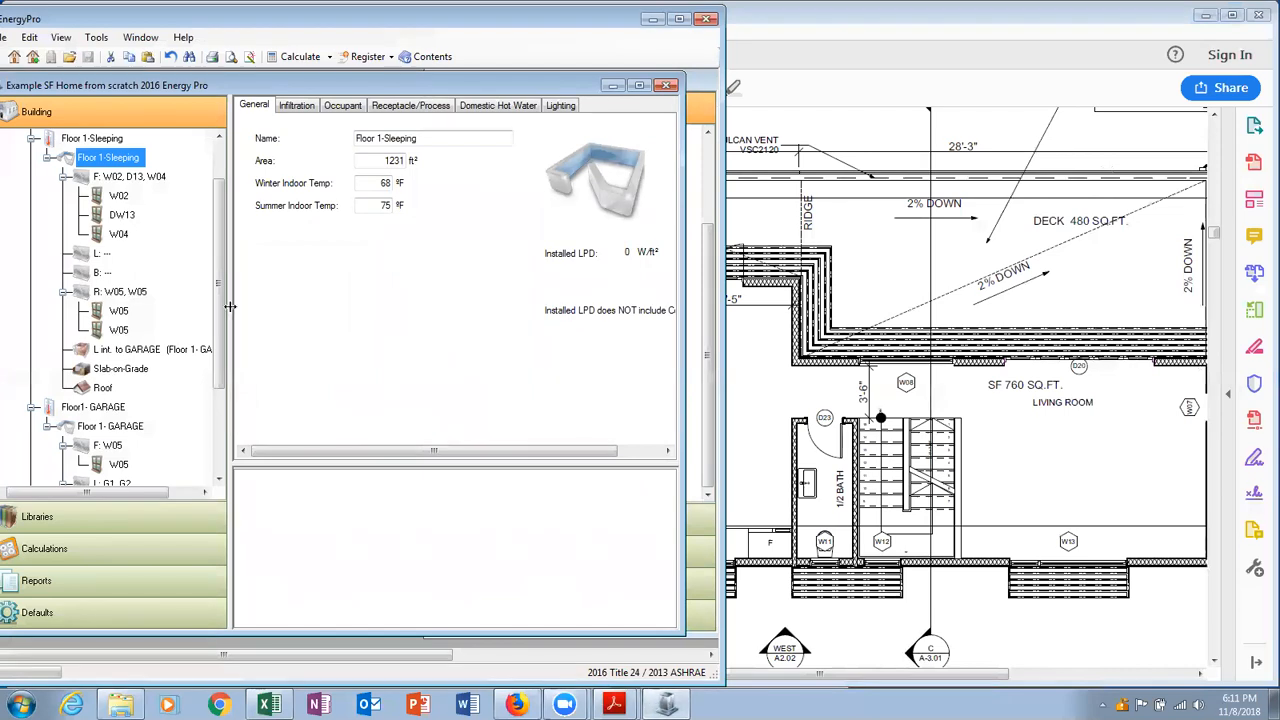
Copy the roof from the Floor 1-Sleeping room into the Floor 1-GARAGE room.
scroll(221, 312, up, 2)
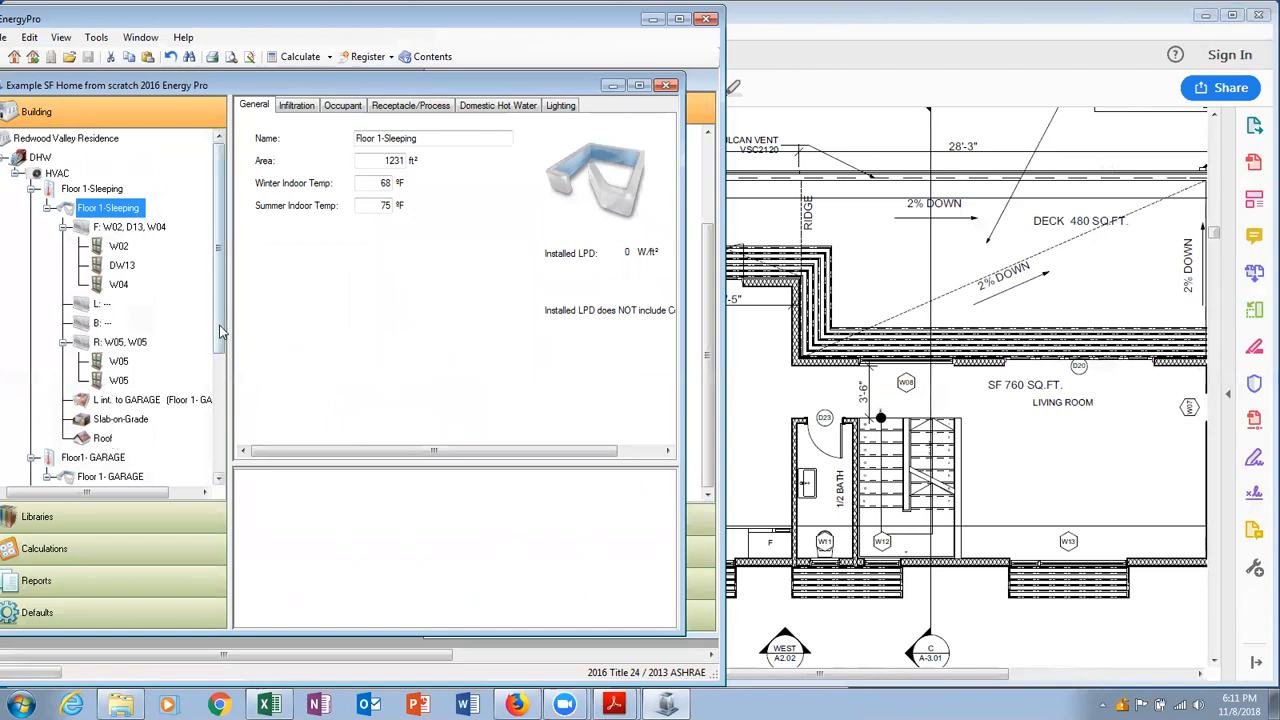
drag(223, 330, 222, 465)
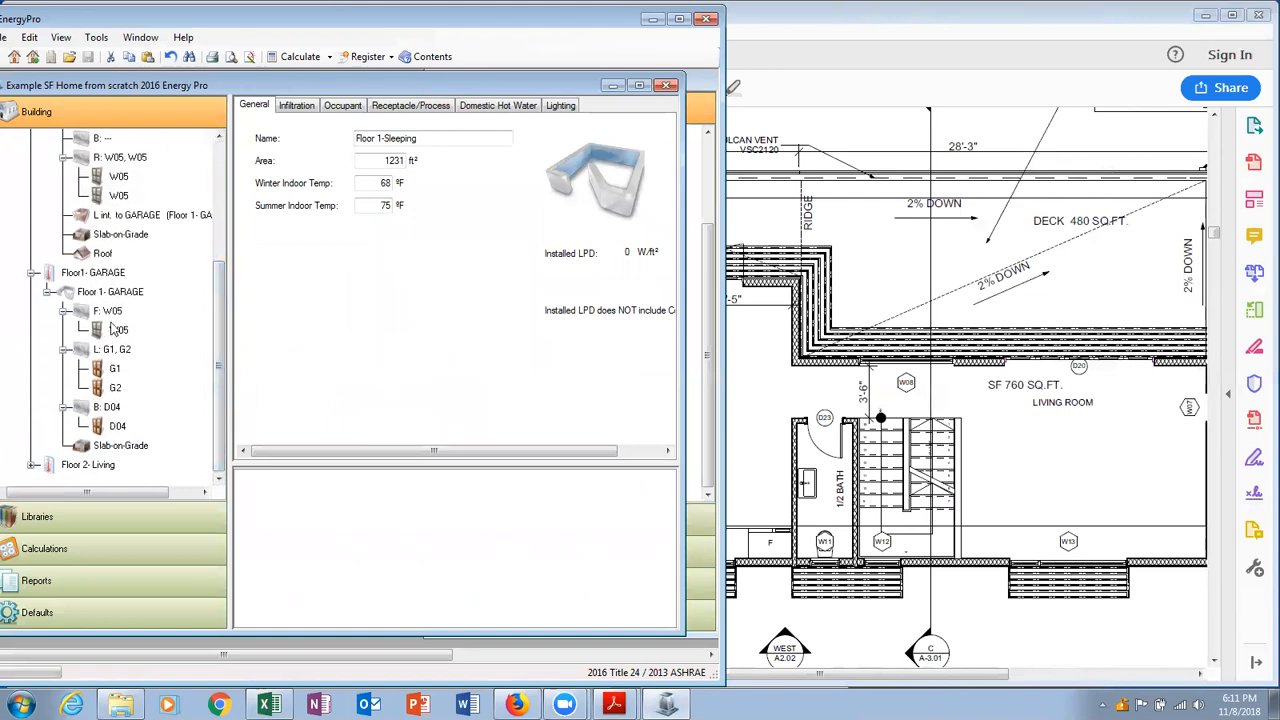
click(110, 291)
right_click(110, 291)
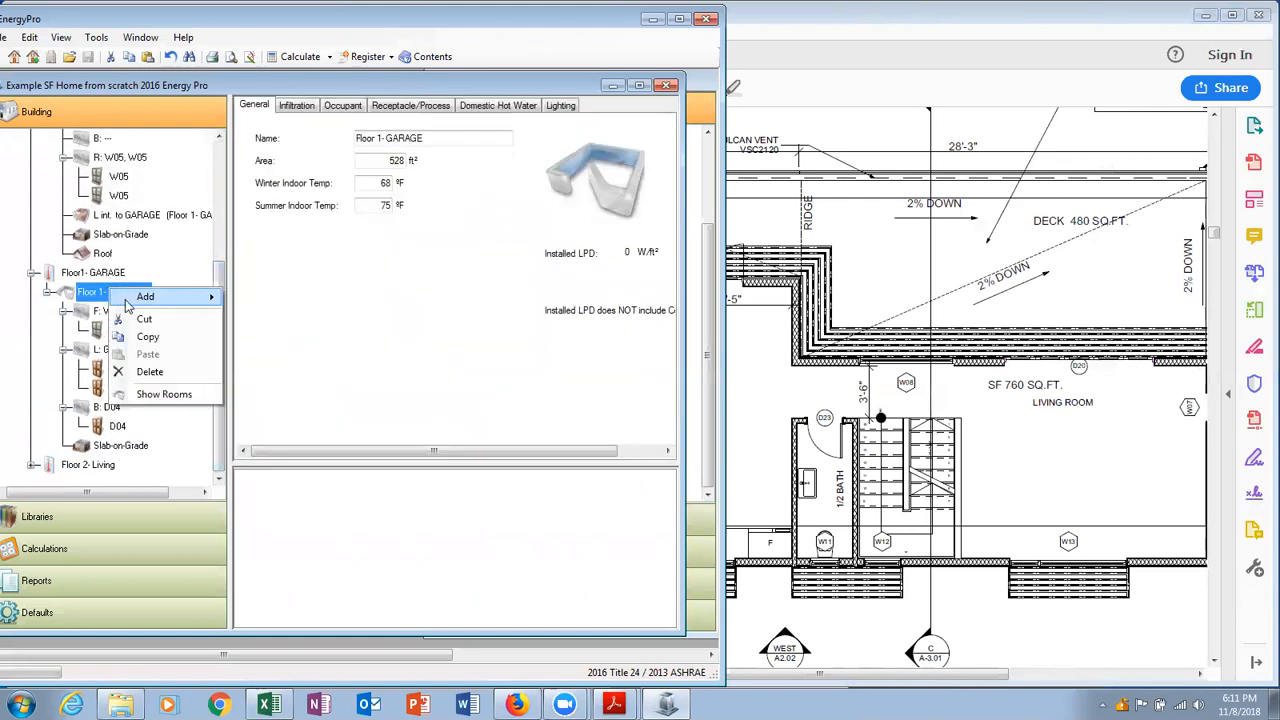
mouse_move(150, 297)
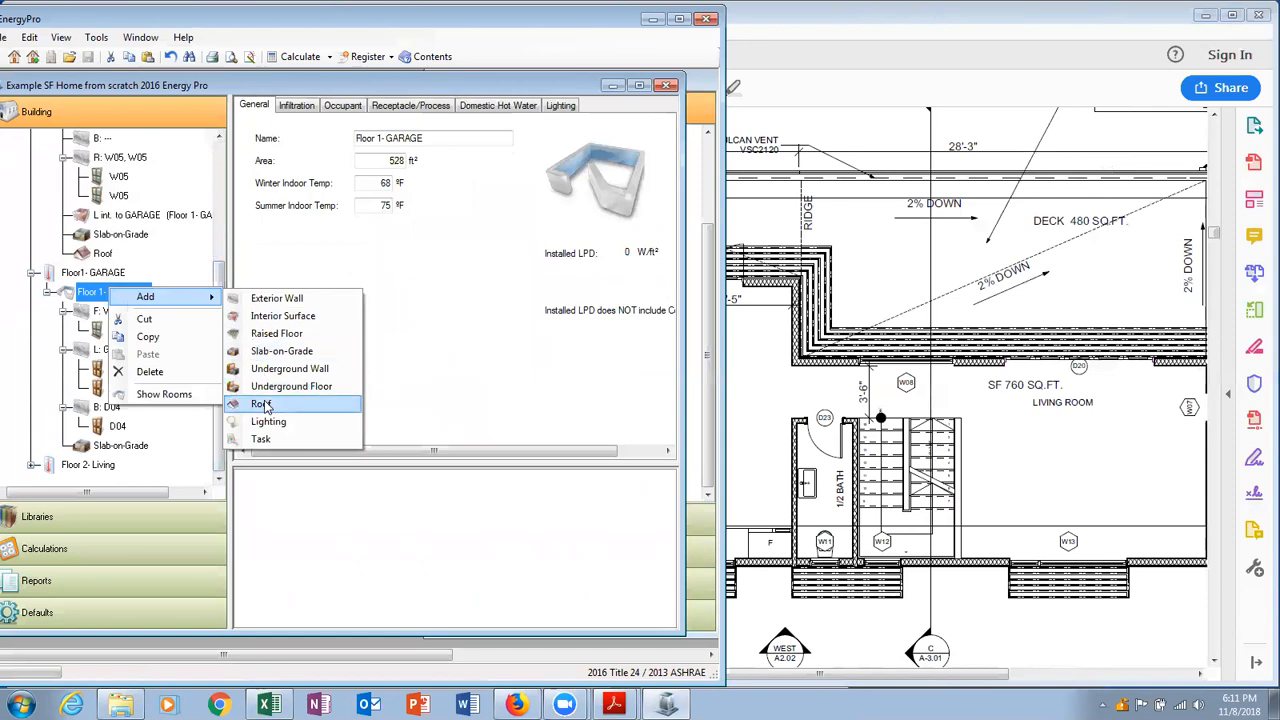
click(143, 259)
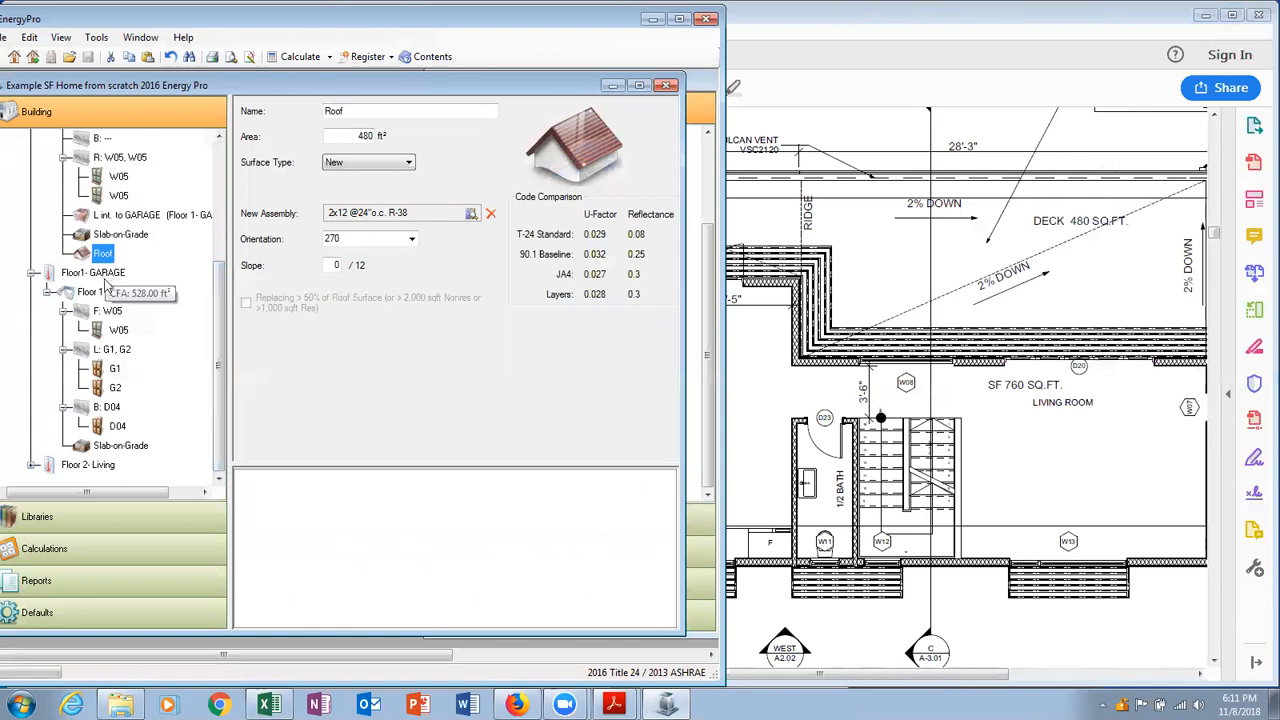
click(104, 292)
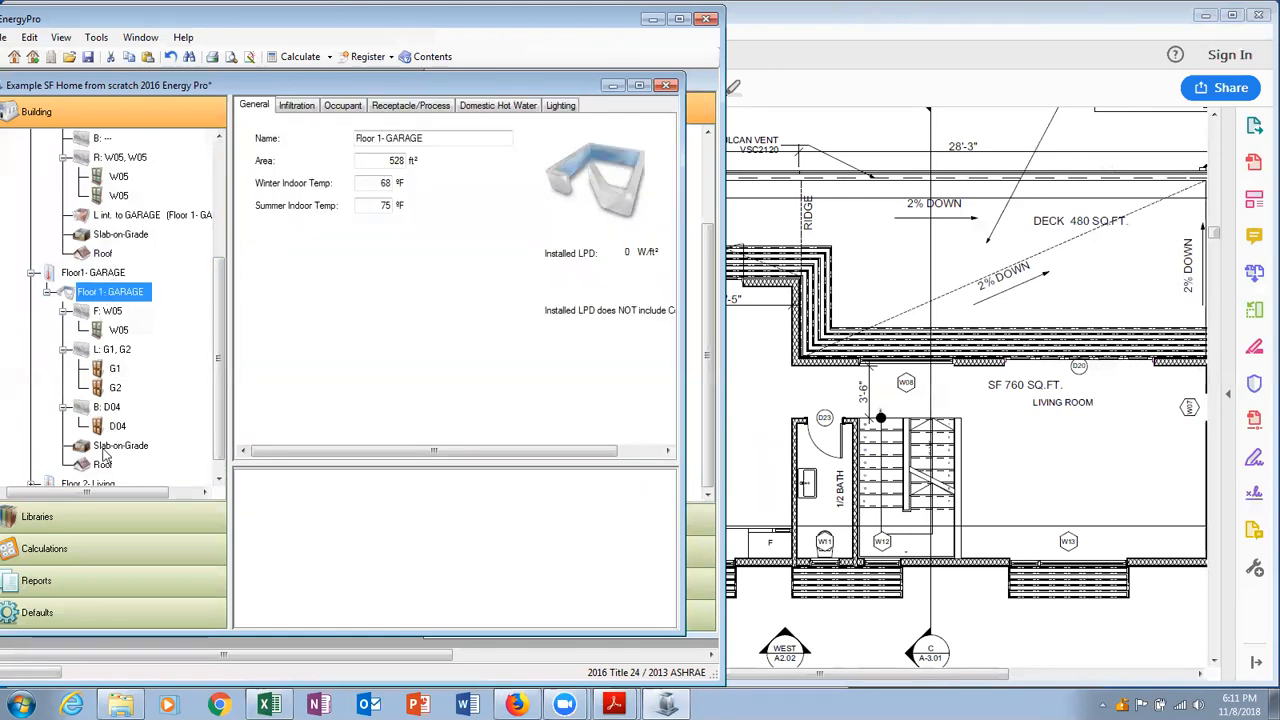
Check the deck over the garage in the plan set and the garage slab in the Excel template, and set the garage roof's area to 528 ft².
click(103, 465)
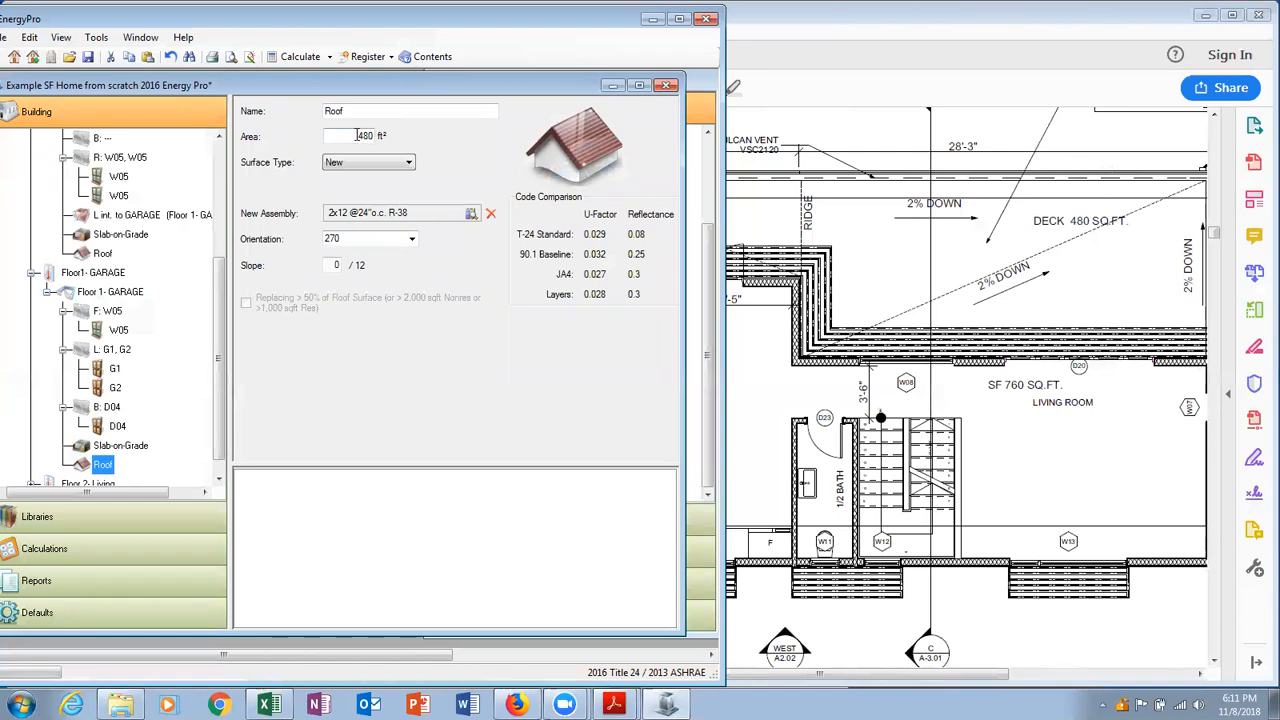
click(753, 415)
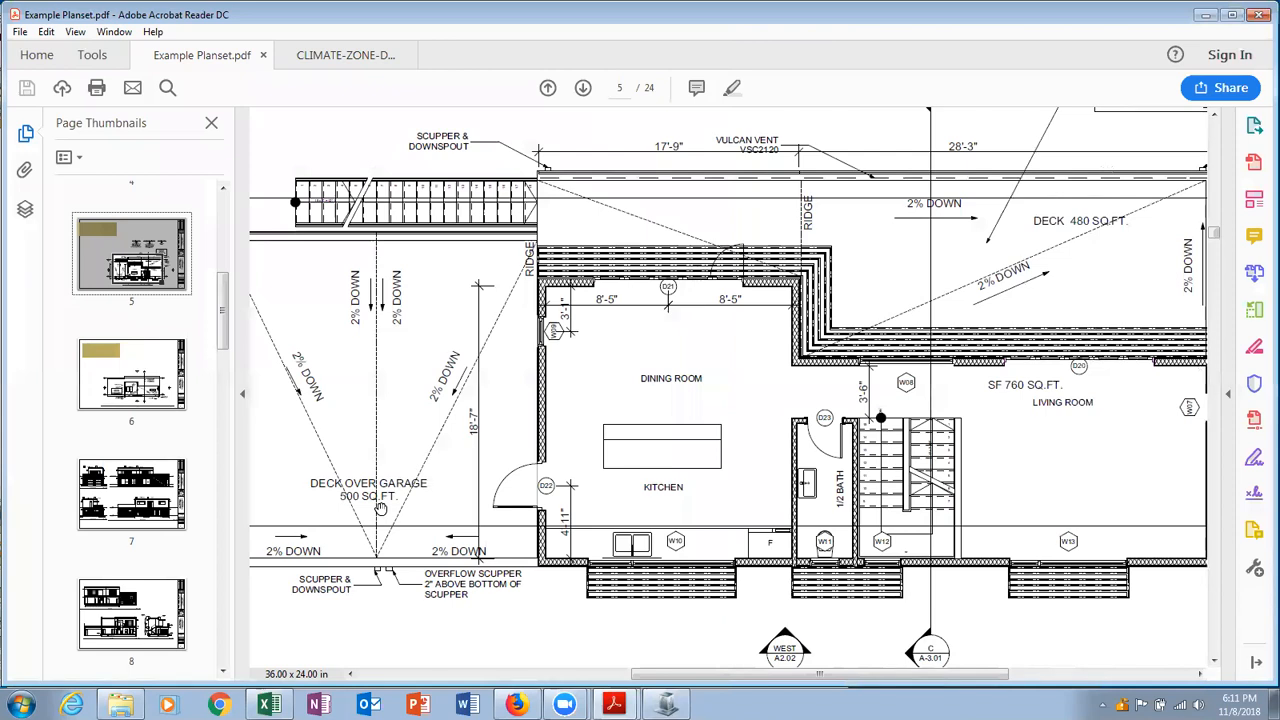
click(268, 705)
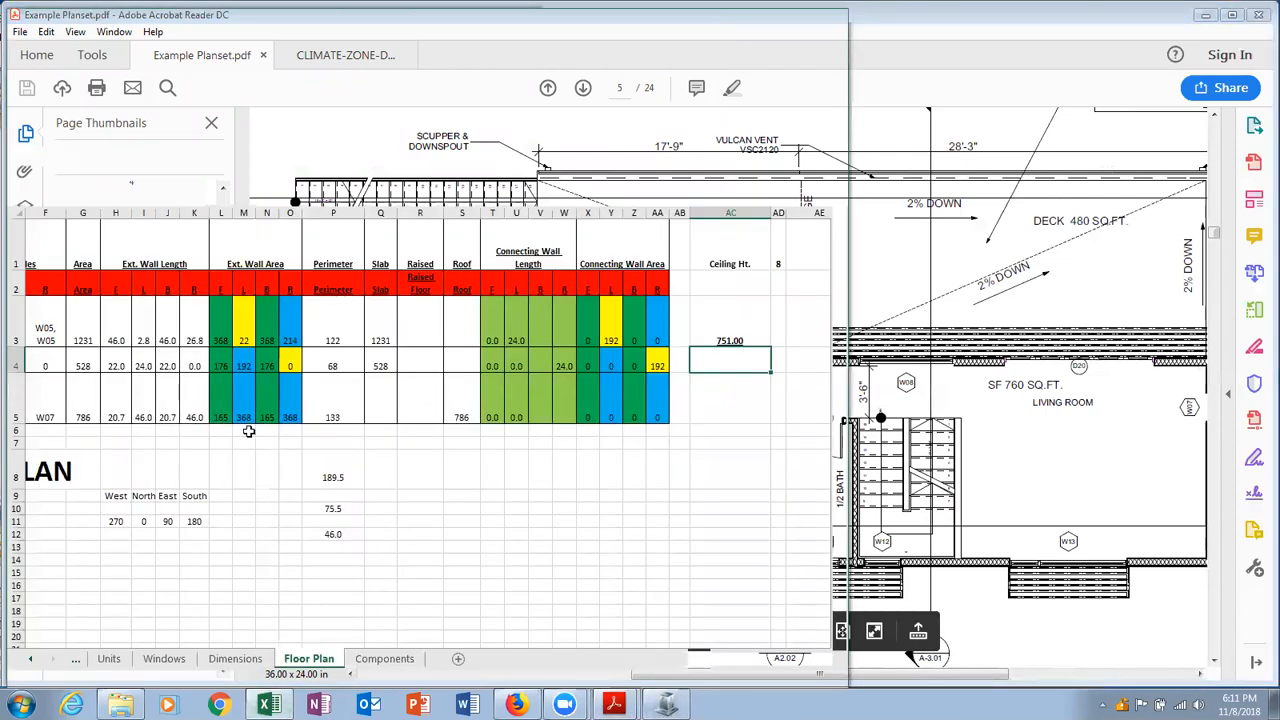
click(379, 357)
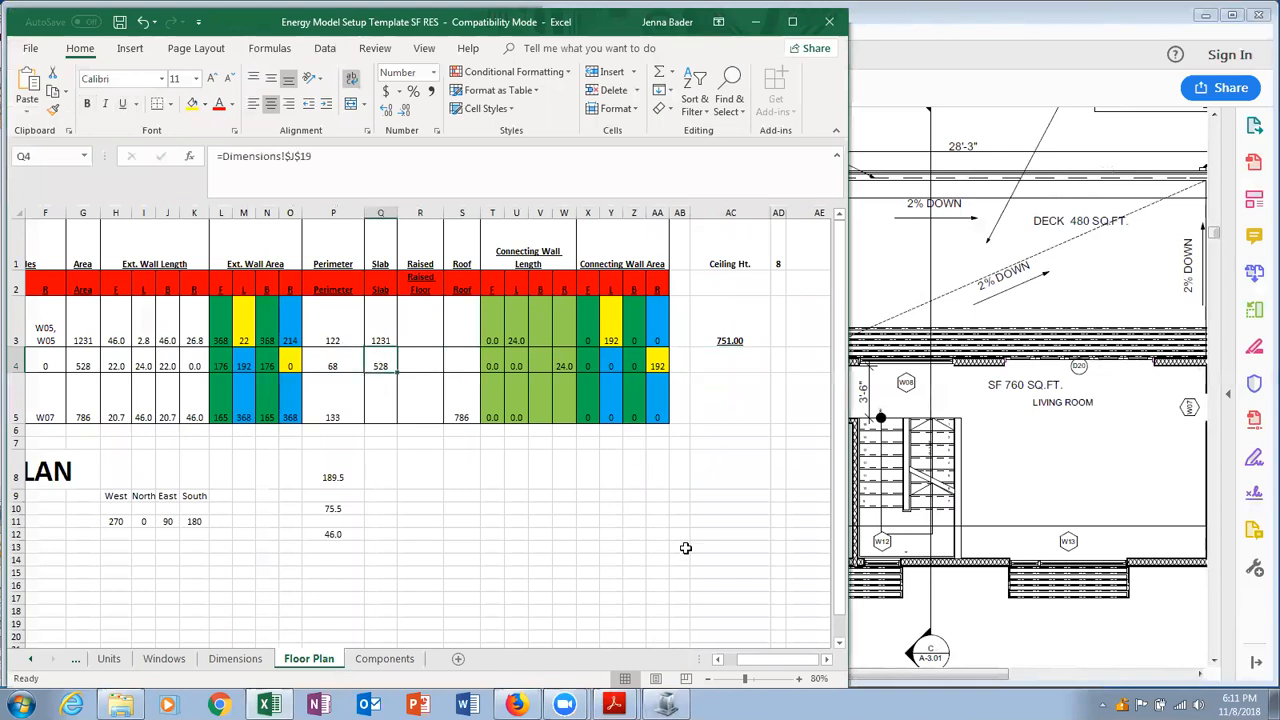
click(665, 705)
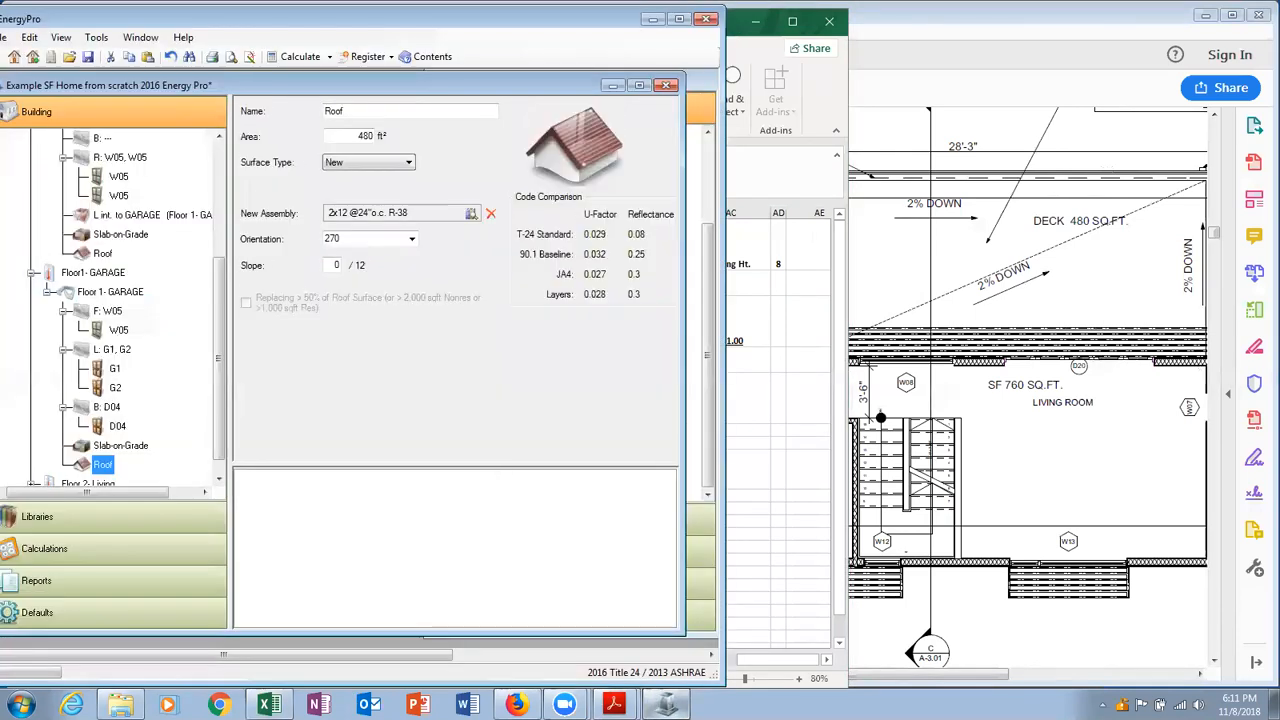
double_click(360, 136)
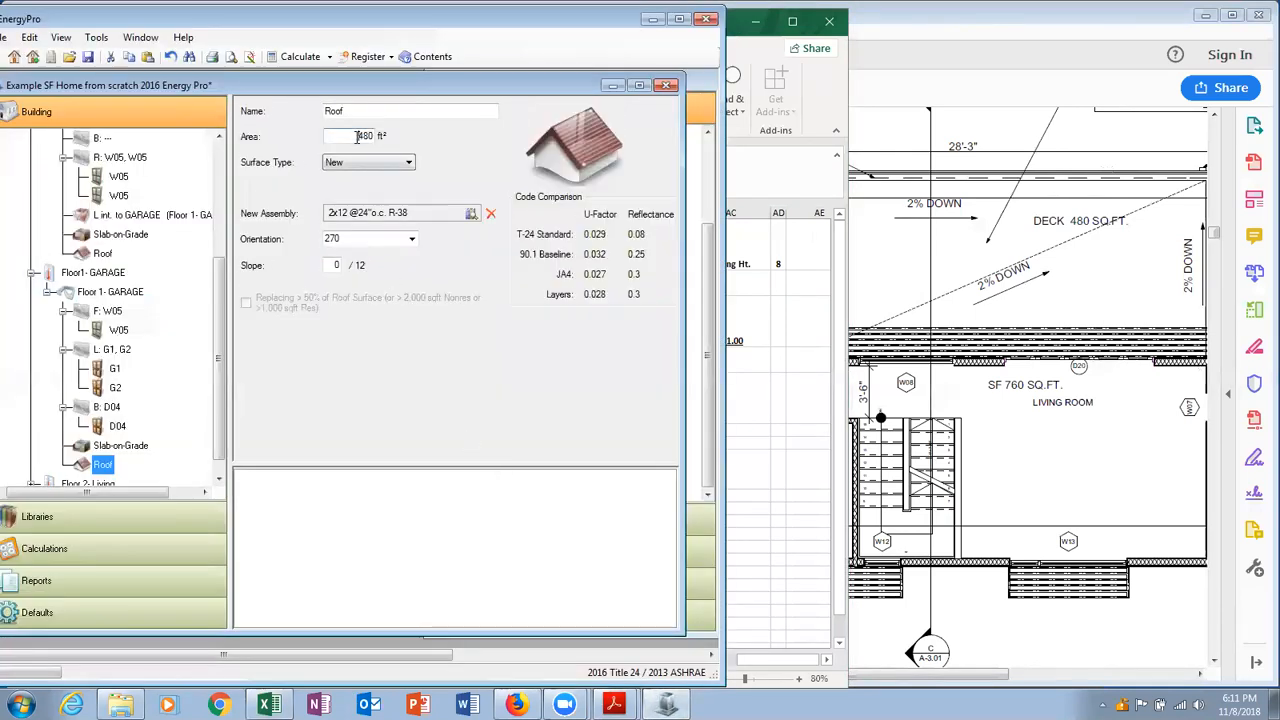
text(528)
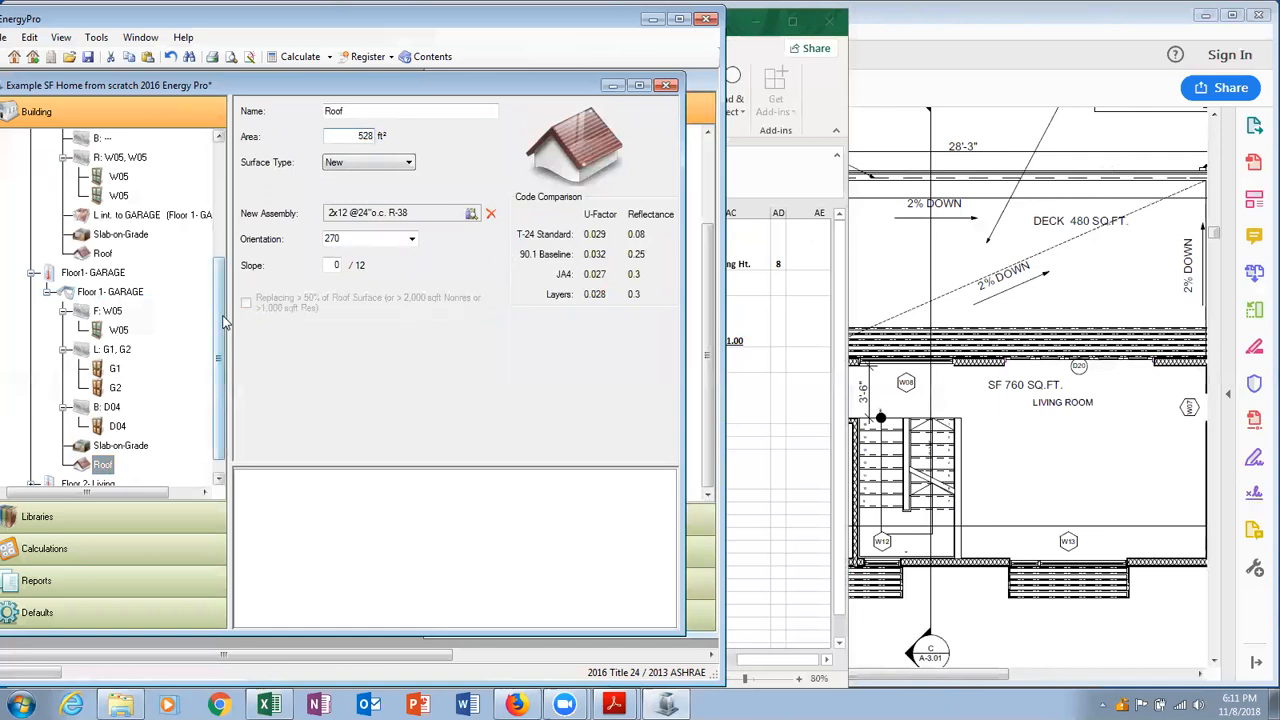
Assign the Floor 2 building story to the Floor 2- Living zone after reviewing the story's elevation above grade.
drag(219, 331, 219, 347)
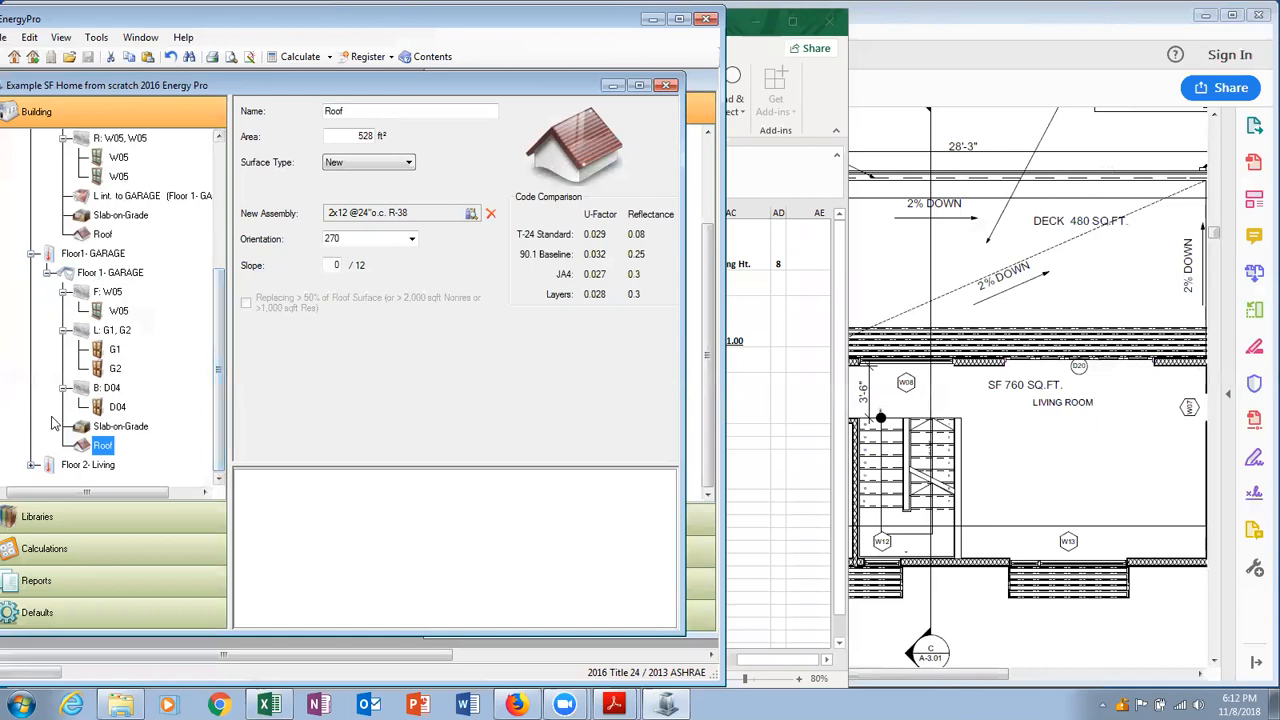
click(80, 465)
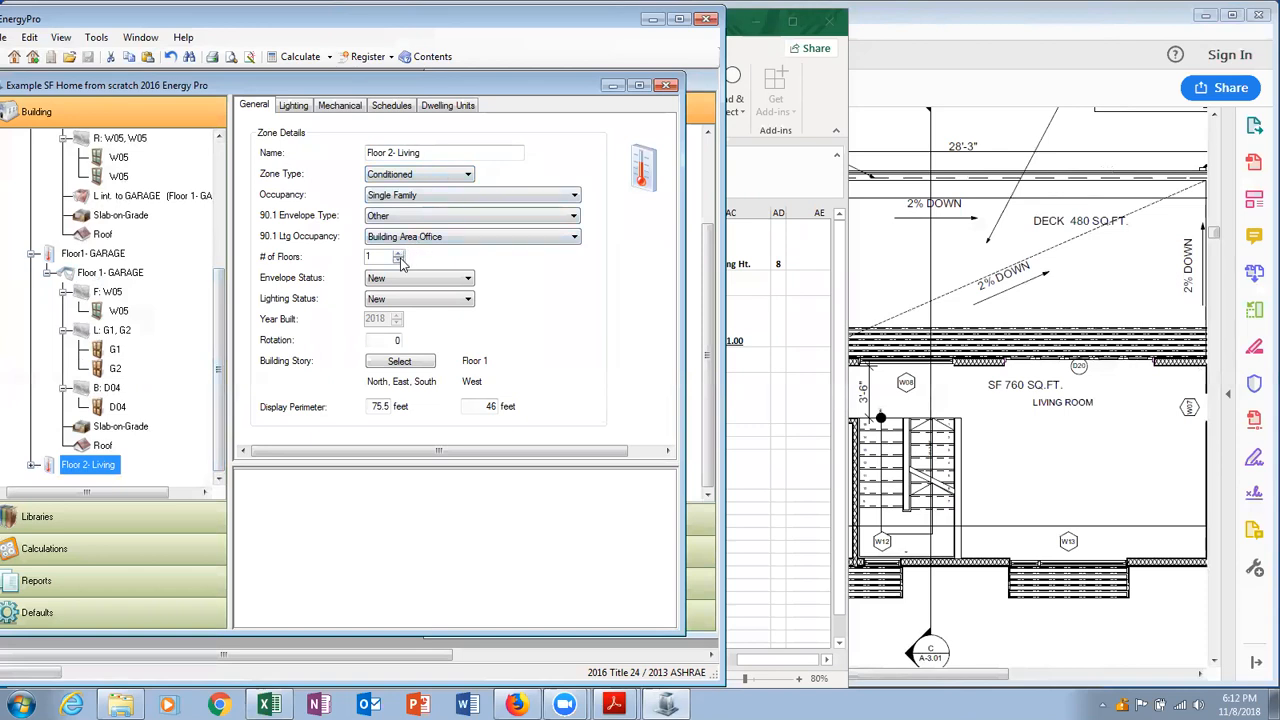
click(400, 362)
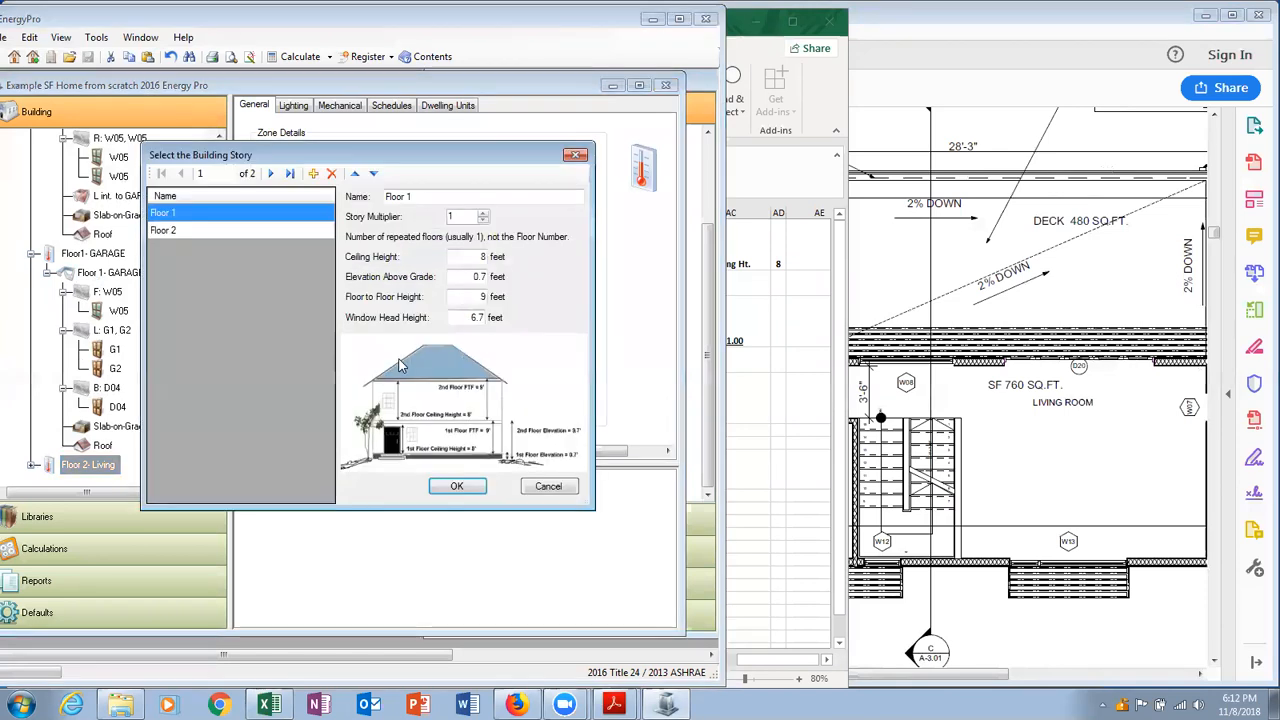
click(235, 230)
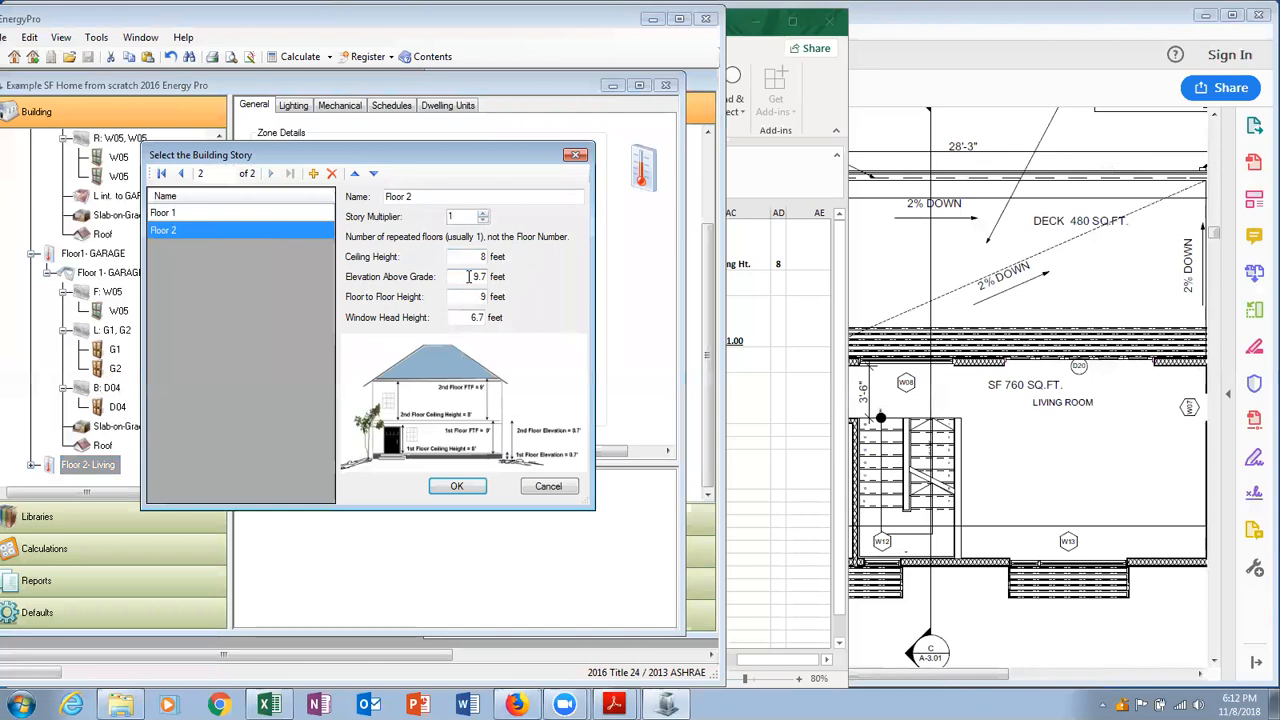
drag(469, 277, 490, 277)
click(472, 277)
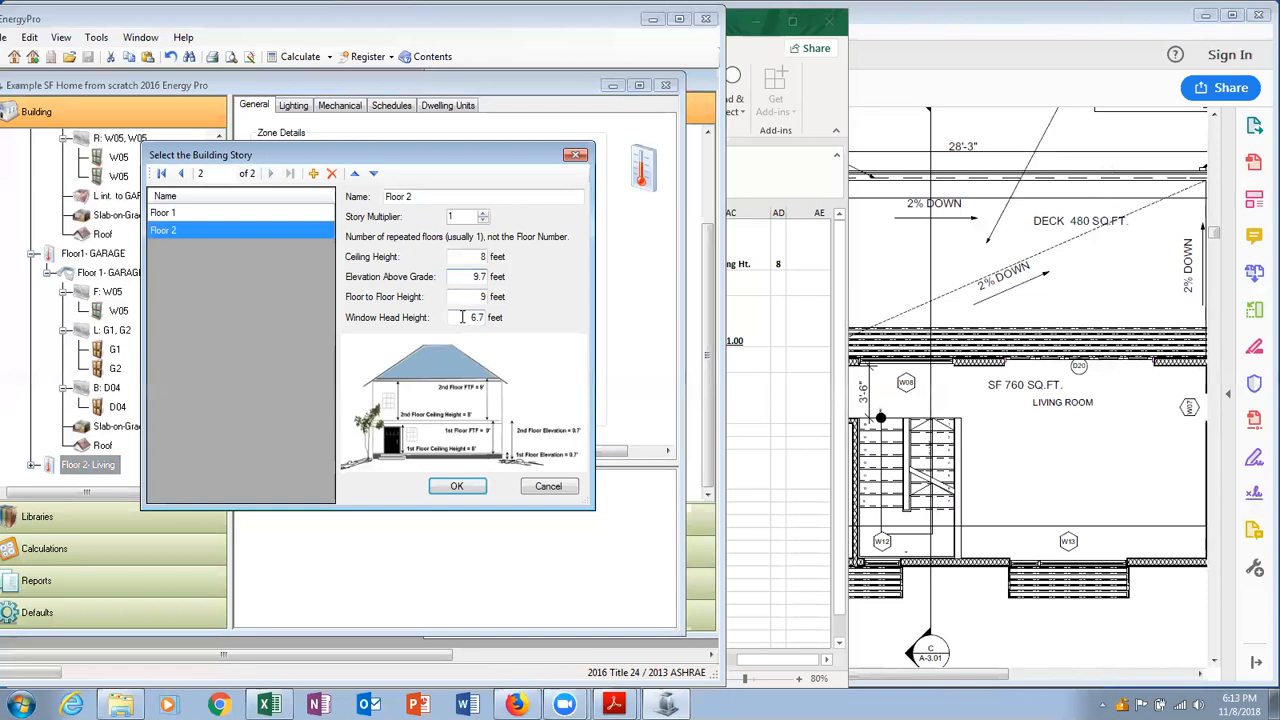
click(456, 486)
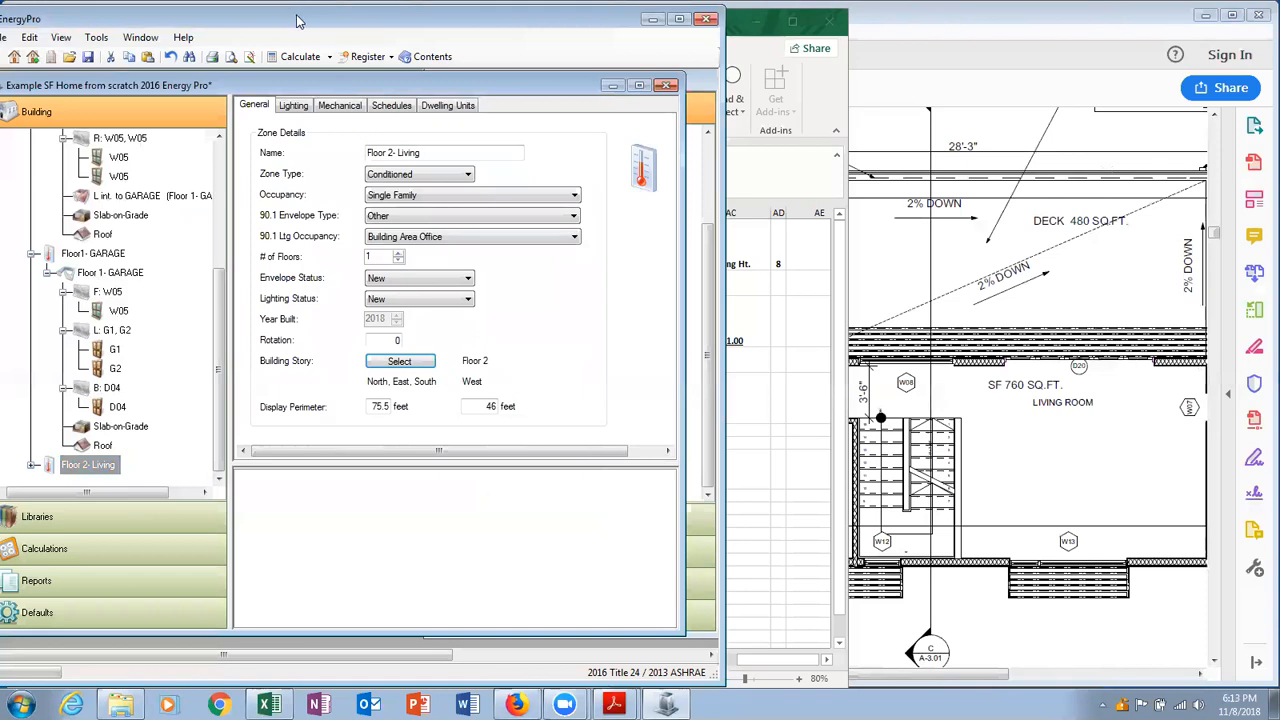
Set the Floor 2- Living zone's West display perimeter to 20.7 feet and clear its North, East, South perimeter.
drag(296, 20, 848, 21)
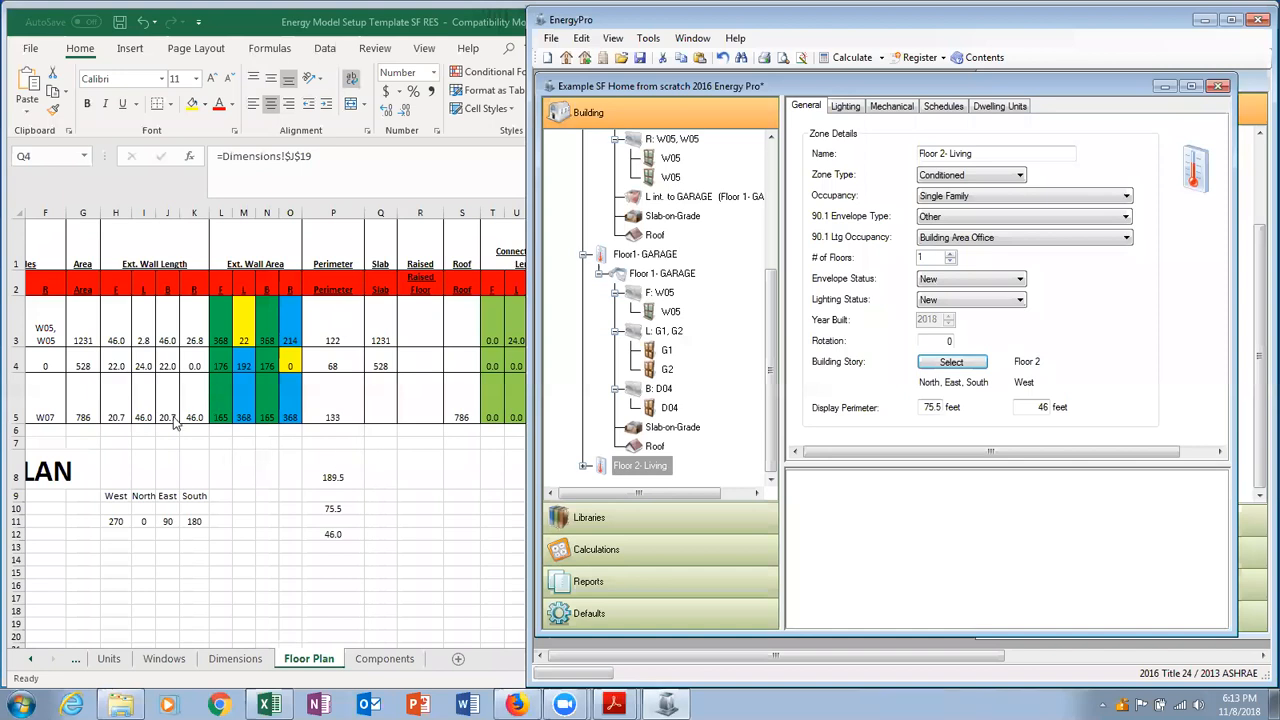
scroll(150, 455, left, 3)
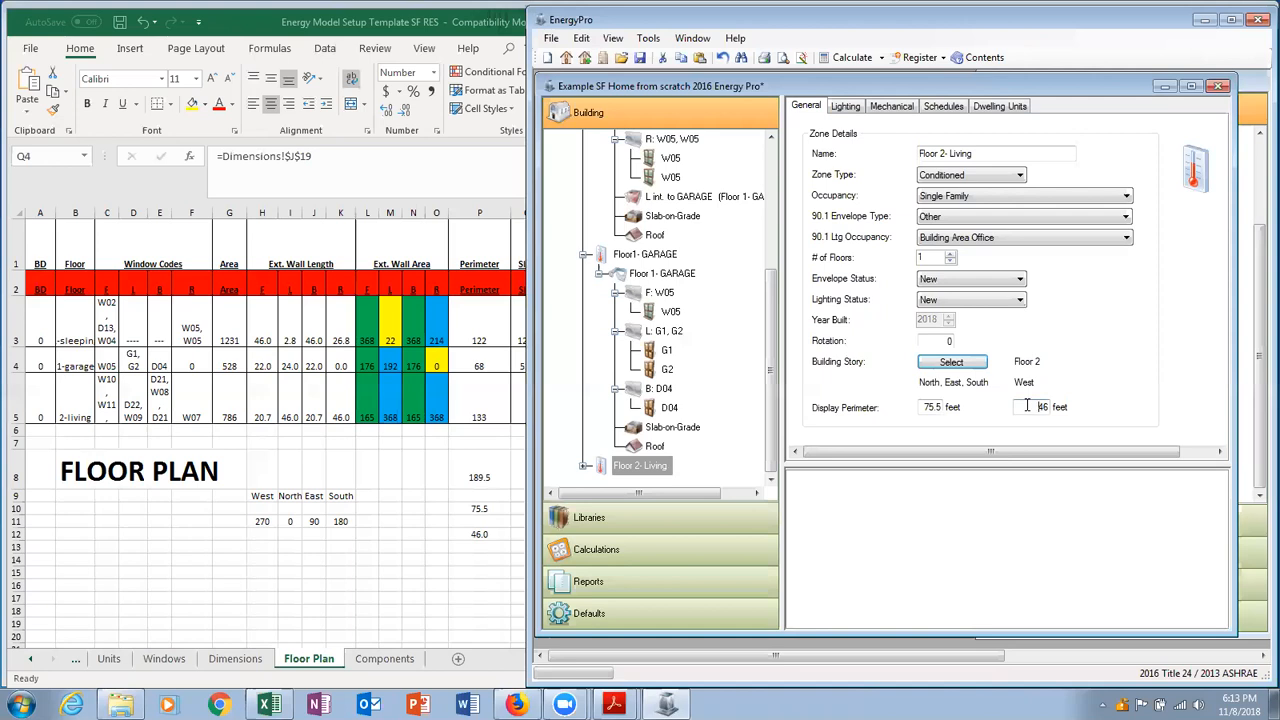
drag(1027, 405, 1062, 408)
text(20.7)
drag(924, 408, 962, 410)
key(BackSpace)
Calculate the living floor's perimeter minus its front wall length in cell P14 of the Floor Plan sheet with =P5-H5.
click(341, 536)
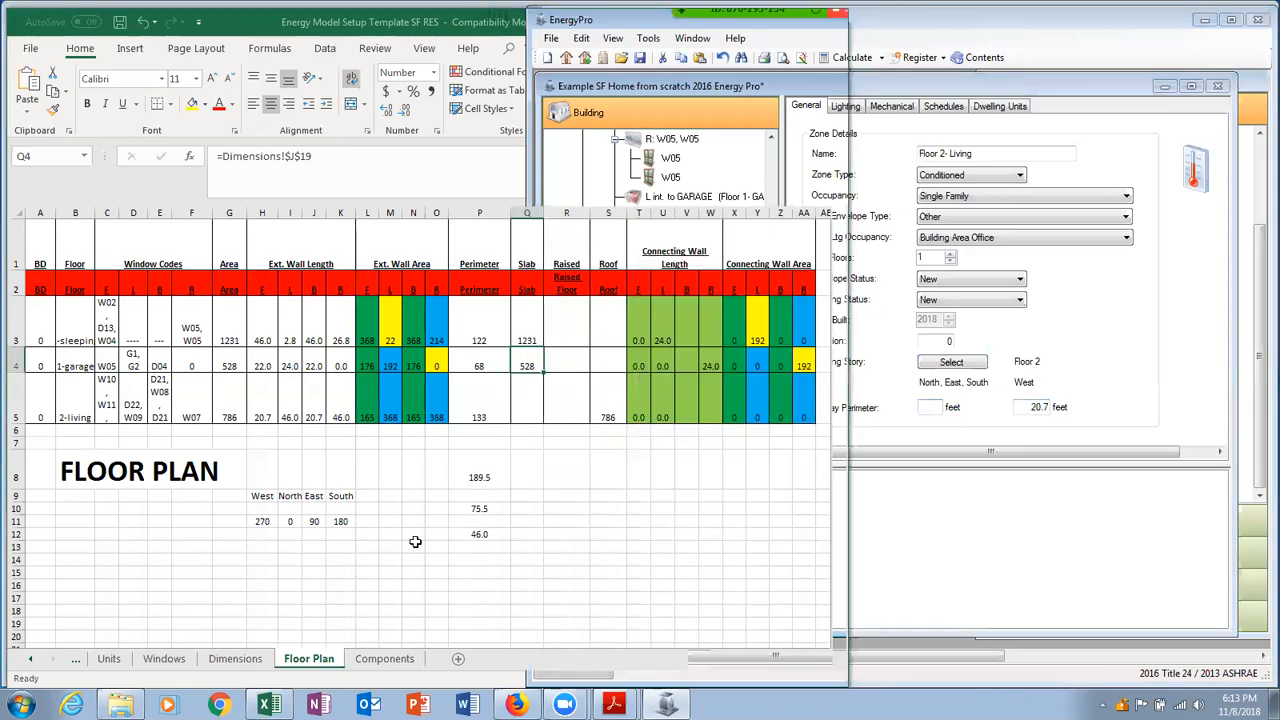
click(474, 559)
text(=)
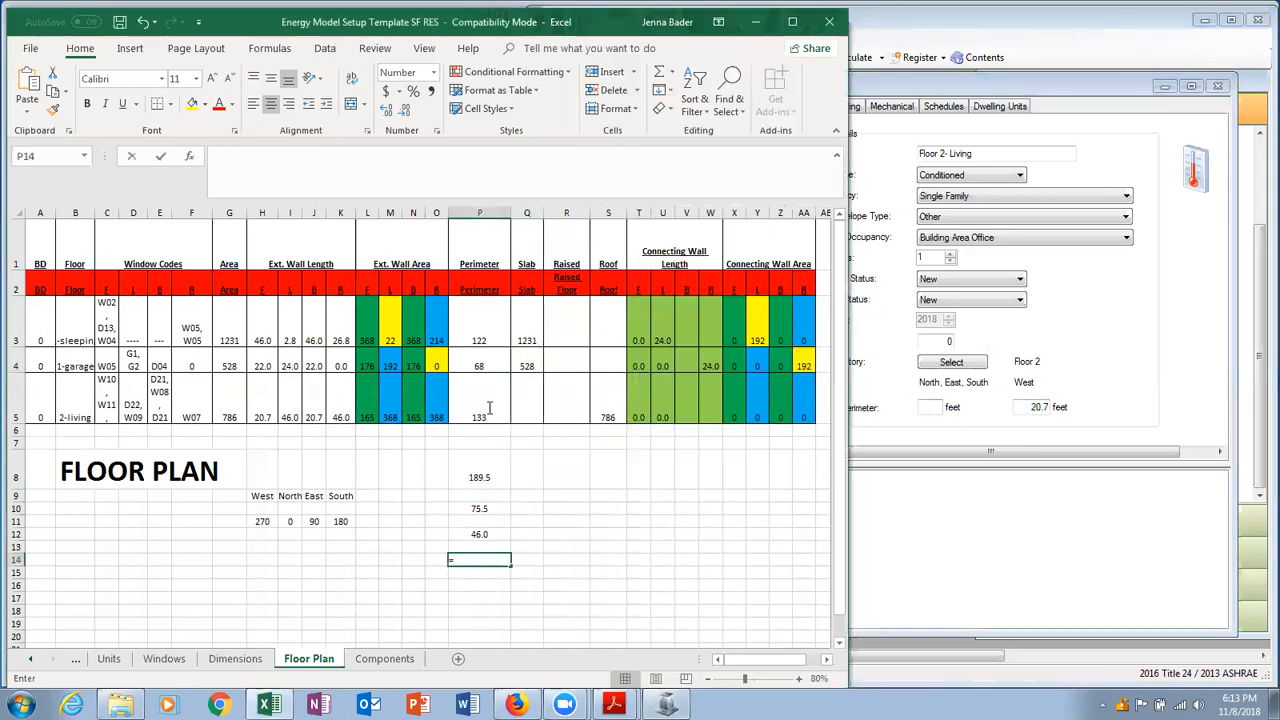
click(488, 407)
text(-)
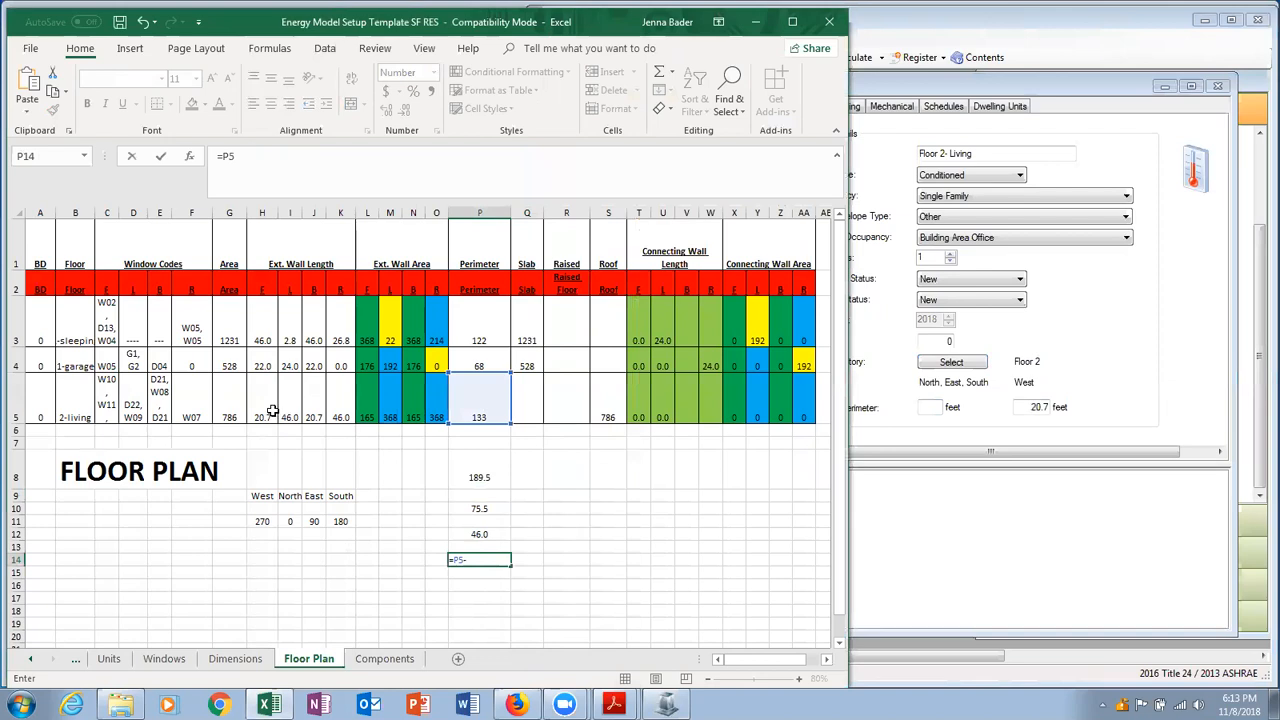
click(271, 410)
key(Return)
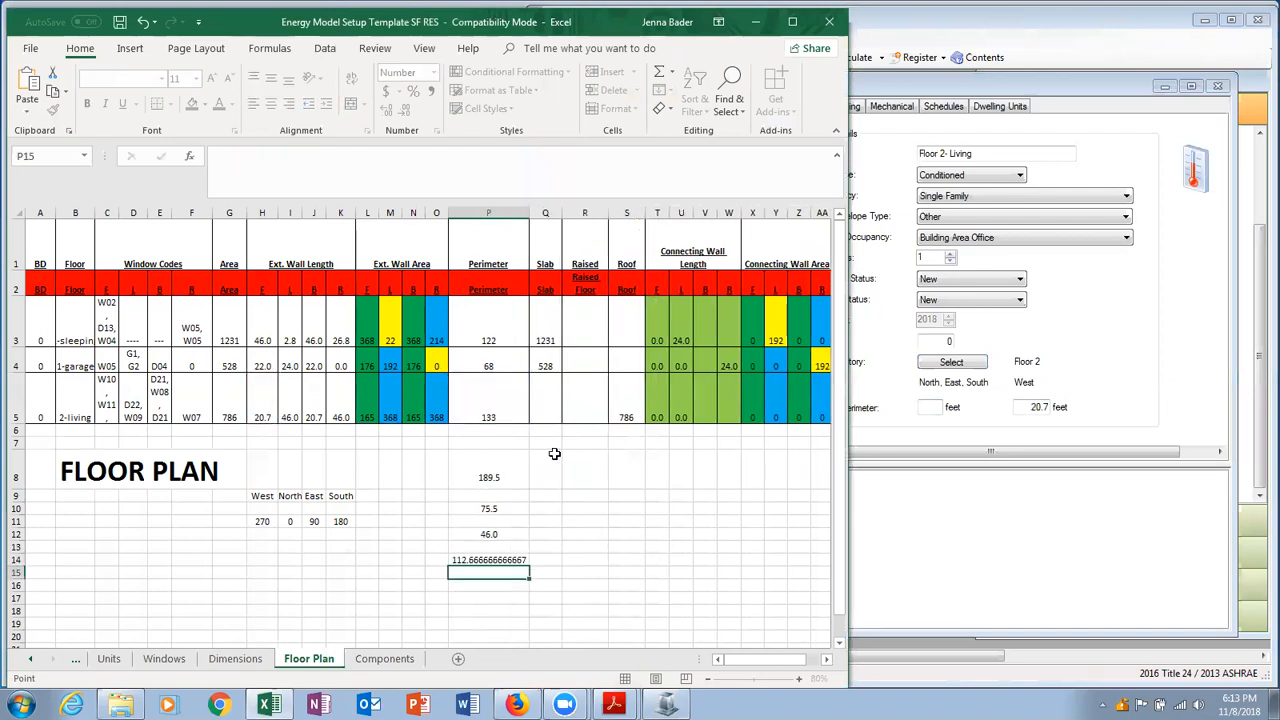
Set the Floor 2- Living zone's North, East, South display perimeter to 113 feet in EnergyPro.
click(929, 406)
text(113)
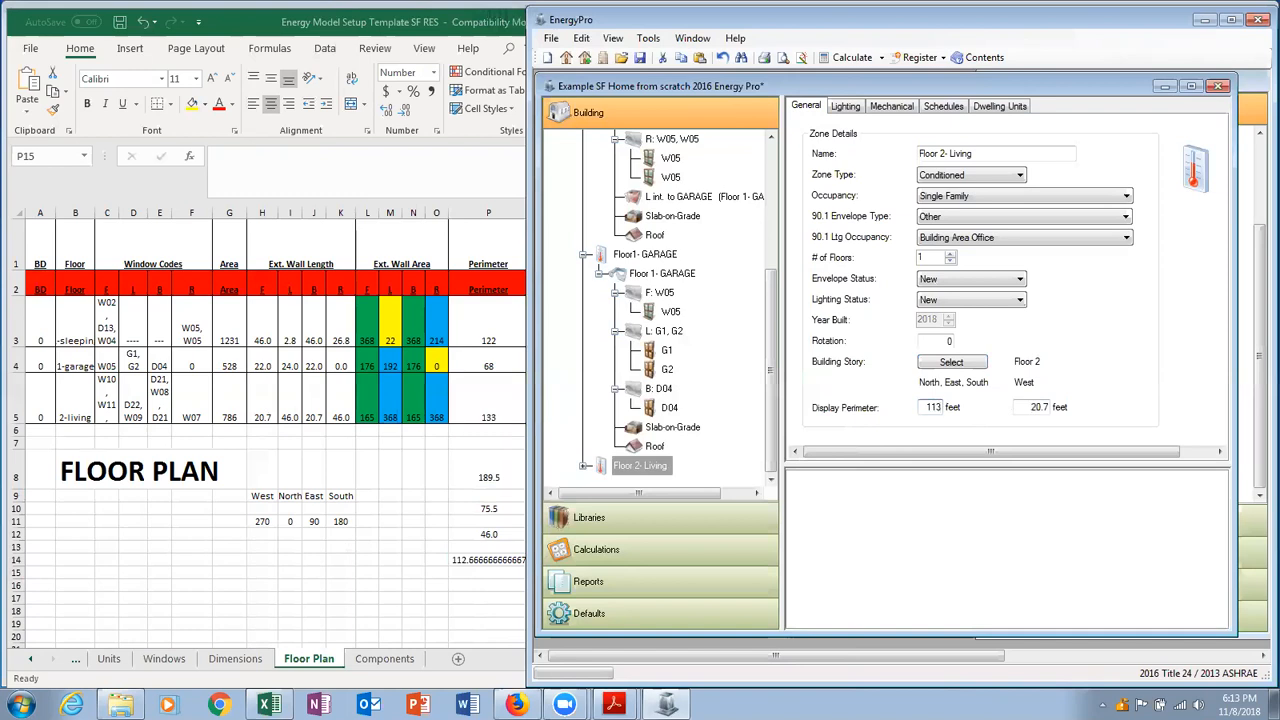
text(1)
text(2.1)
Open the Floor 2- Living zone's dwelling unit data and look up the living floor's values in the Floor Plan sheet.
click(1000, 106)
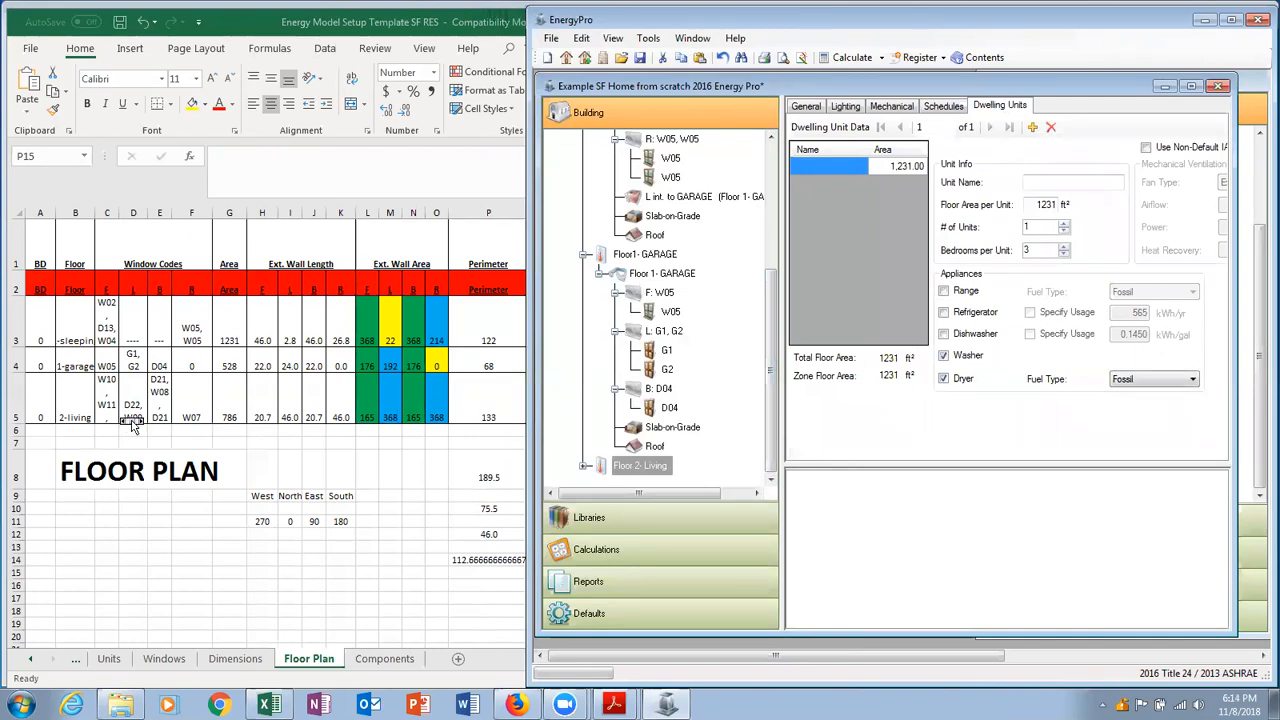
scroll(125, 425, right, 3)
scroll(131, 423, right, 1)
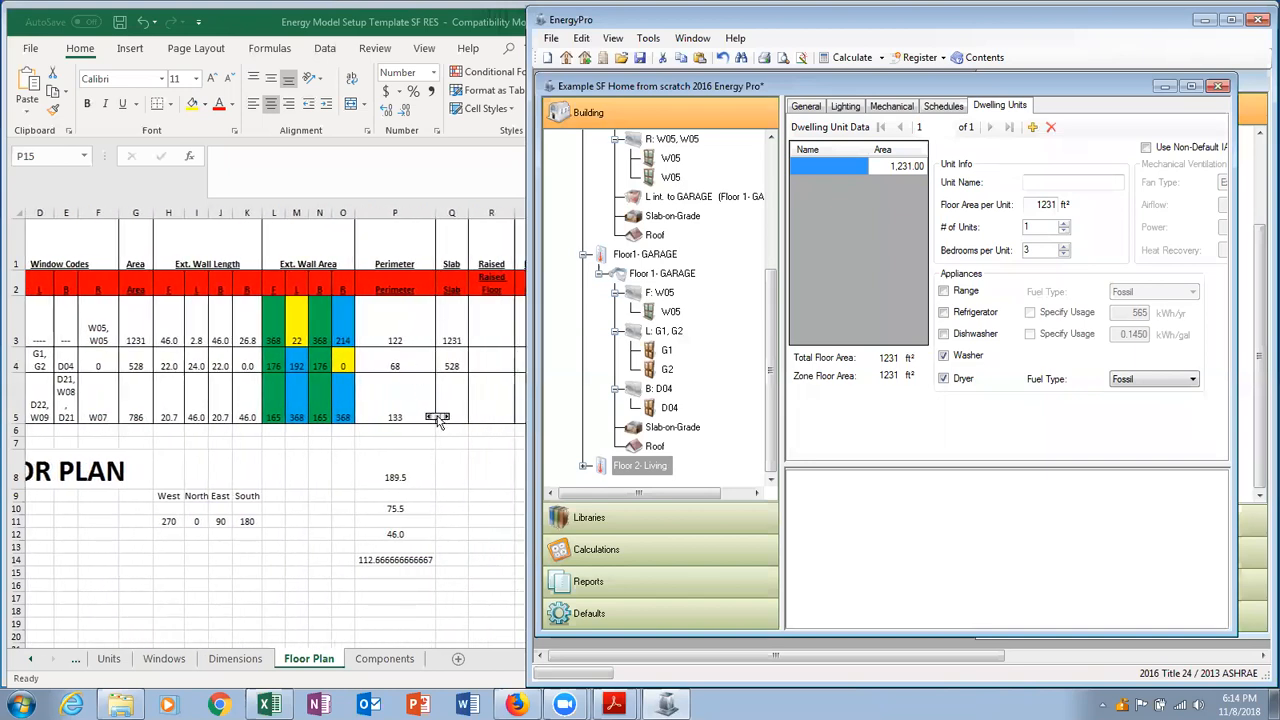
scroll(425, 418, right, 4)
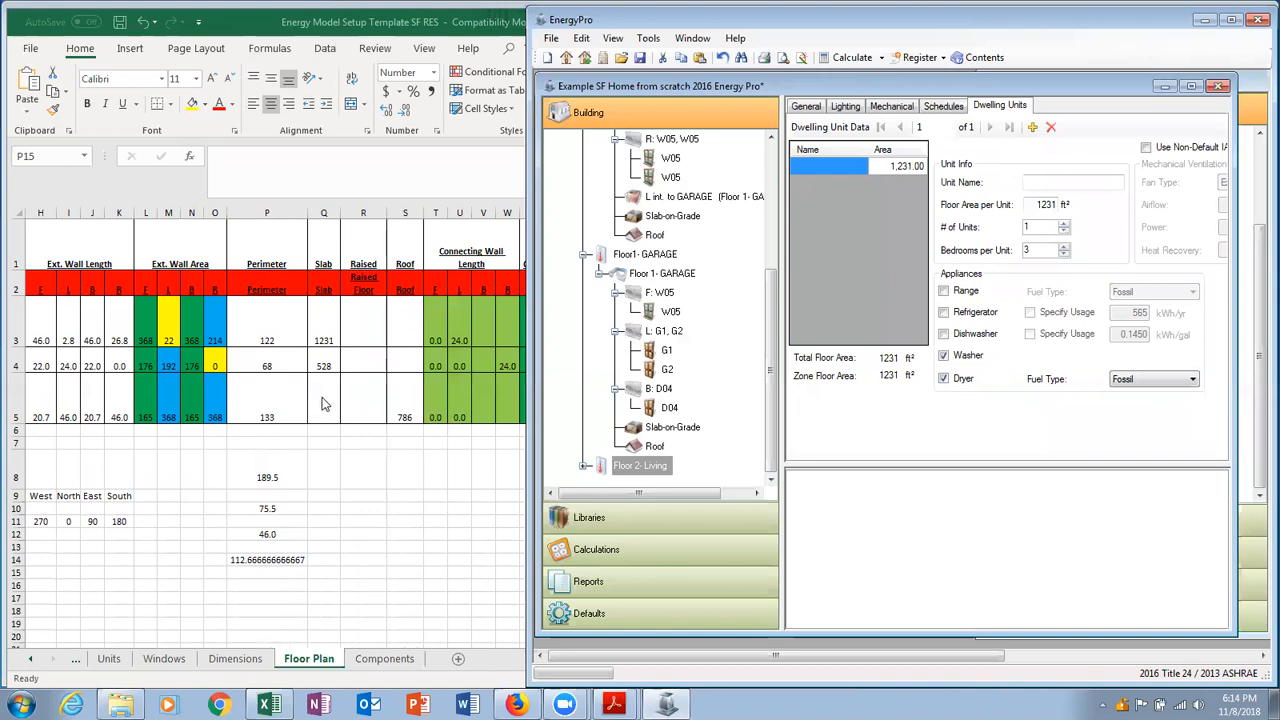
click(407, 400)
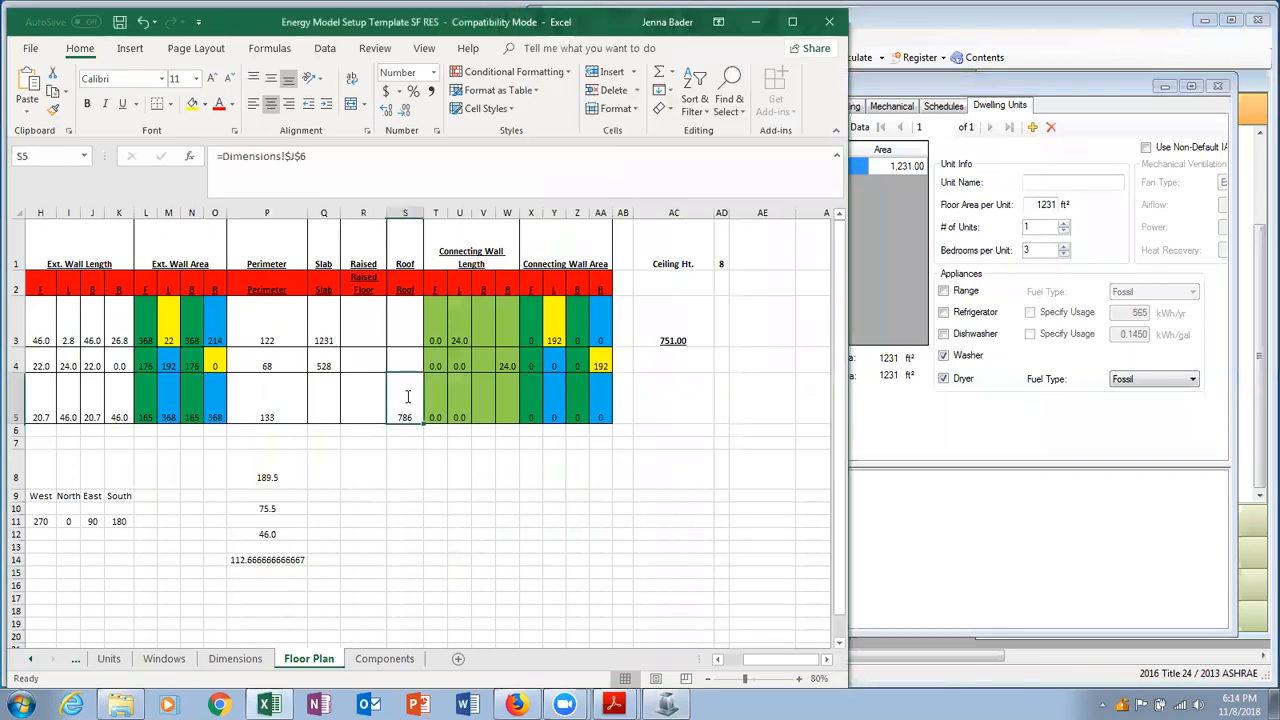
text(6)
key(Return)
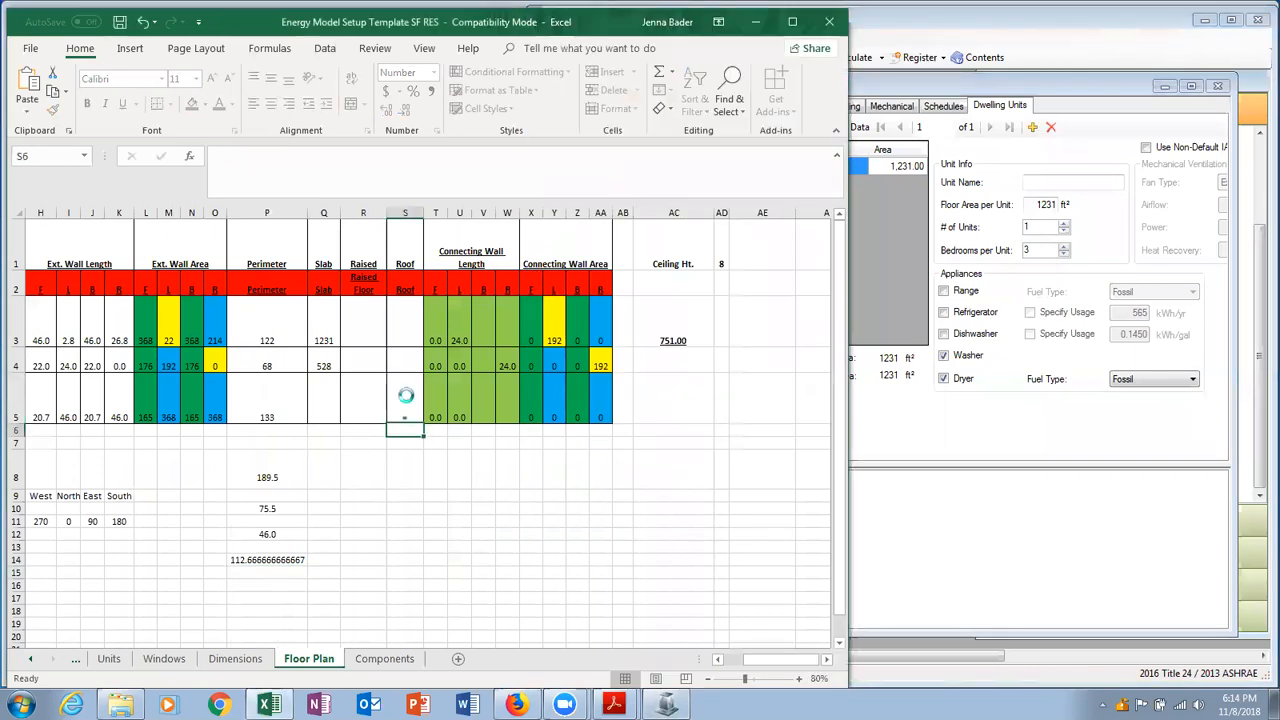
key(ctrl+z)
Make the Raised Floor cell R5 of the 2-living row equal to its roof area in S5.
click(368, 395)
text(=)
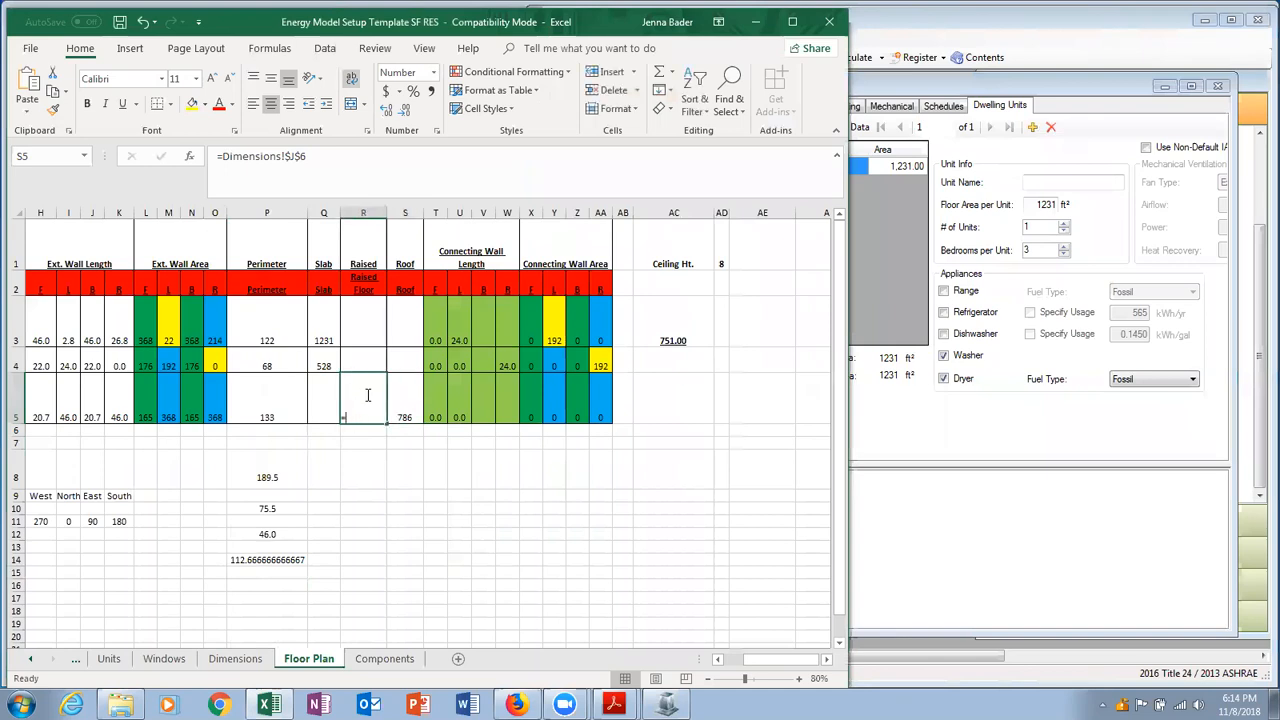
click(410, 392)
key(Return)
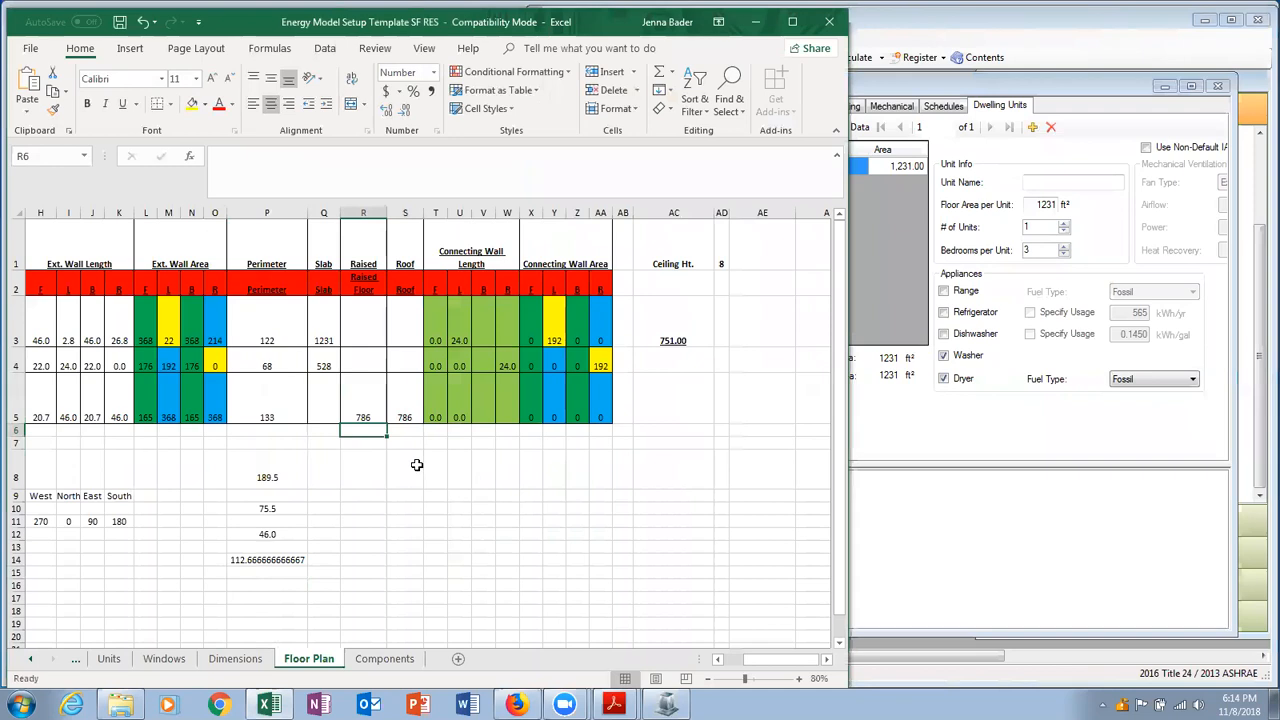
Set the Floor 2- Living dwelling unit's floor area to 786 ft² and its bedrooms to 0 in EnergyPro.
scroll(417, 465, left, 5)
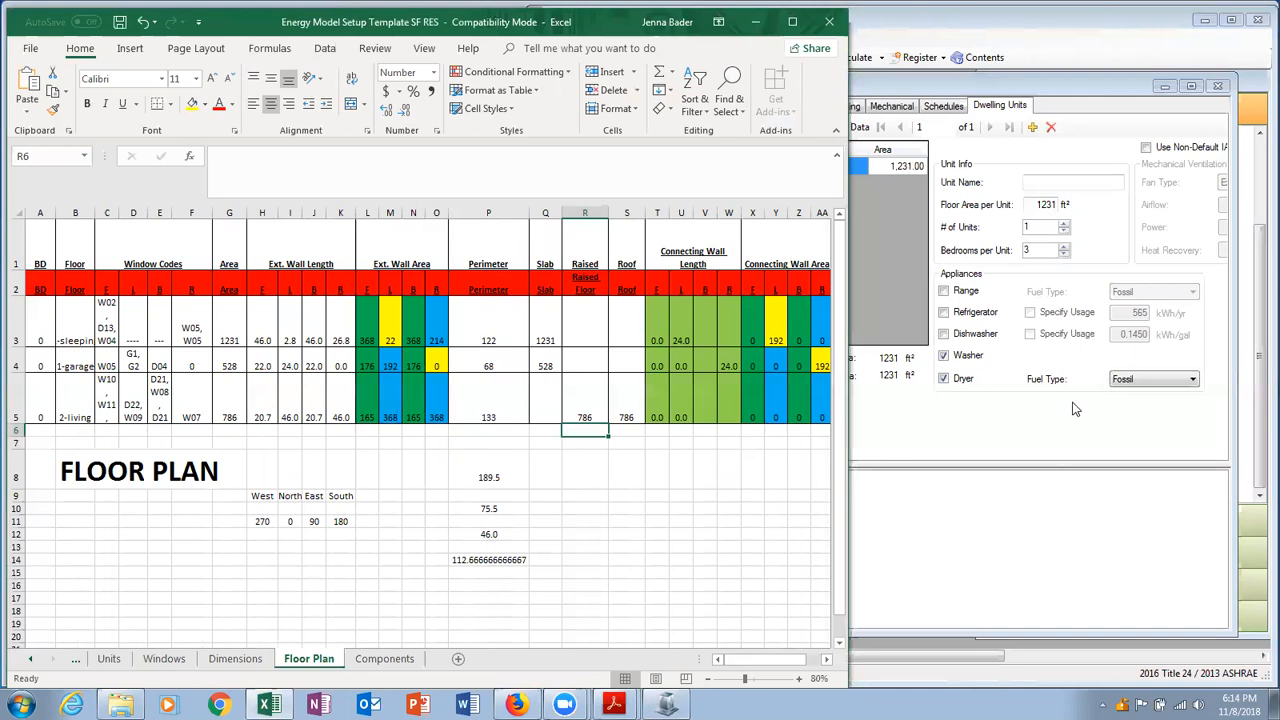
click(1043, 220)
click(1041, 210)
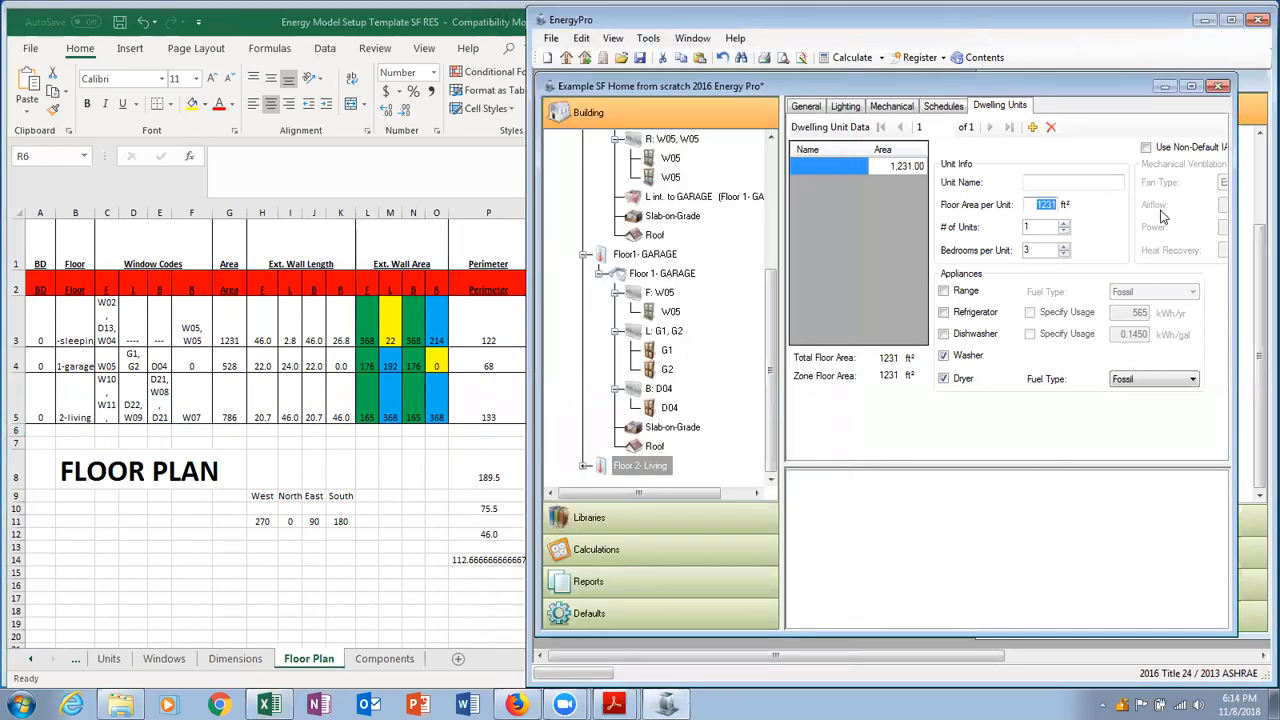
text(786)
click(1065, 255)
click(1065, 255)
click(1065, 255)
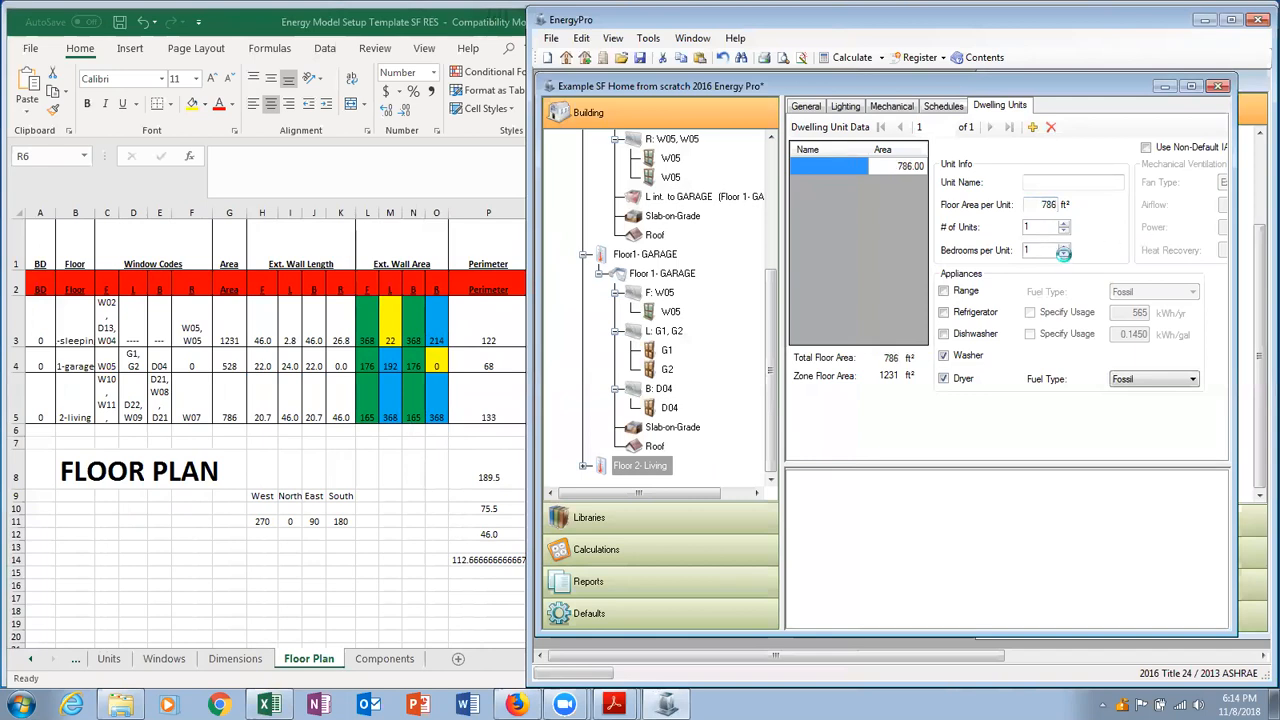
Give the dwelling unit an electric range, a refrigerator and a dishwasher, and remove the washer and dryer.
click(944, 291)
click(1161, 298)
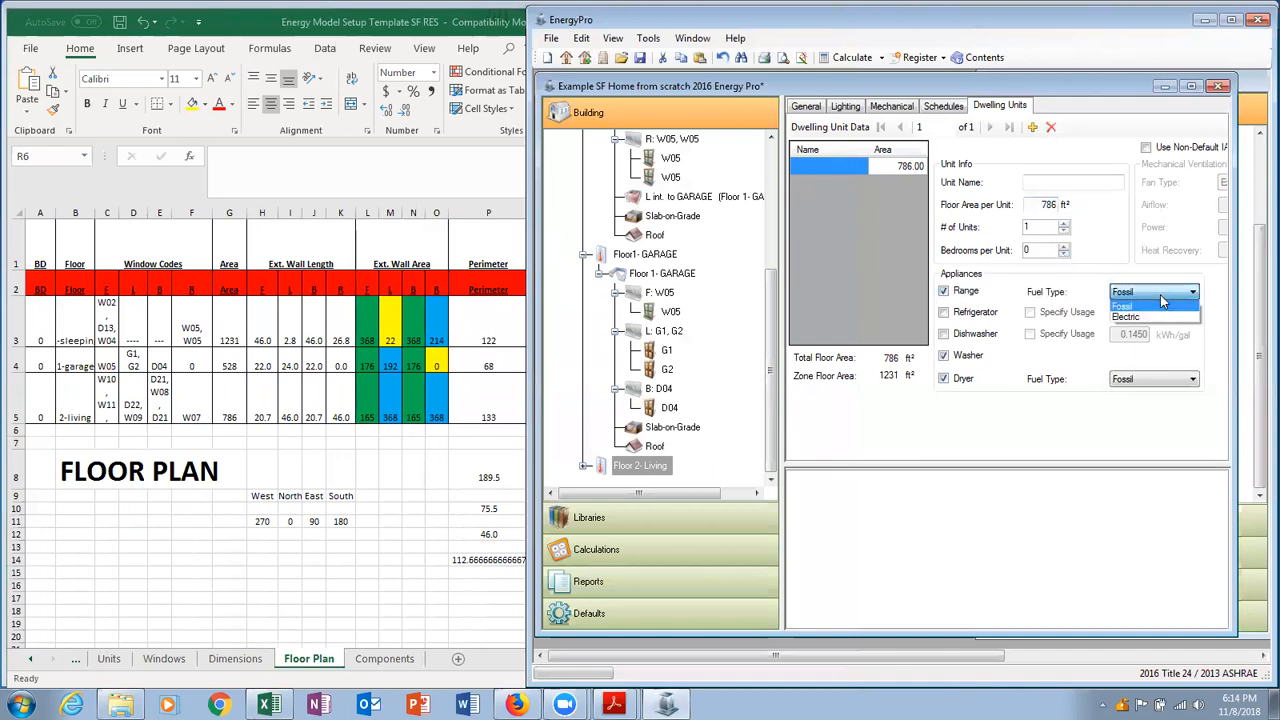
click(1161, 316)
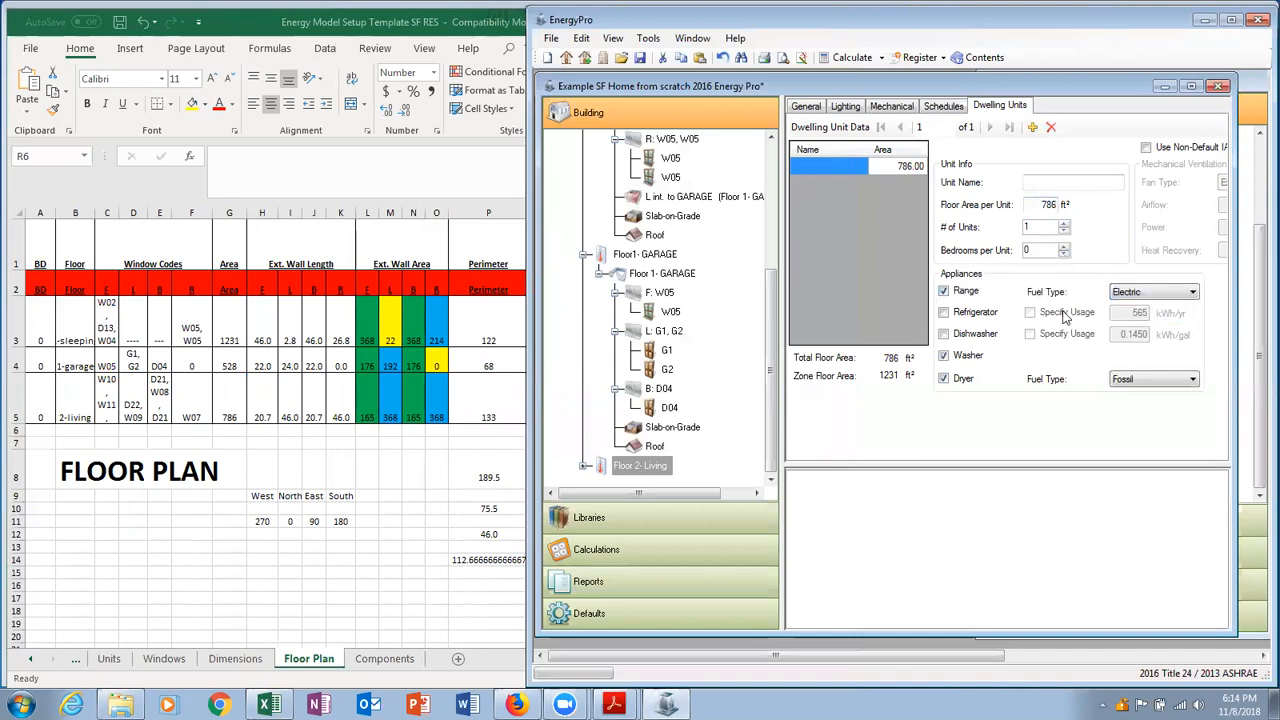
click(944, 312)
click(944, 356)
click(944, 379)
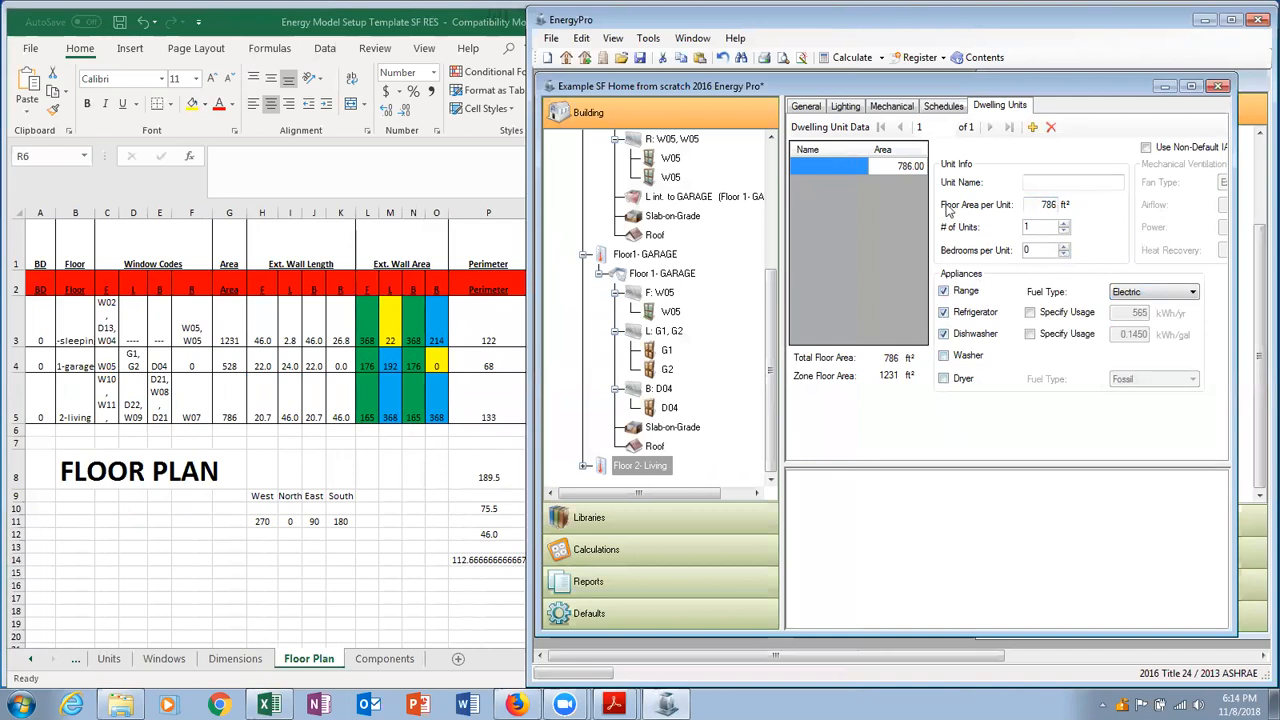
Widen the EnergyPro window and the project window inside it so the full dwelling unit data fits.
click(805, 110)
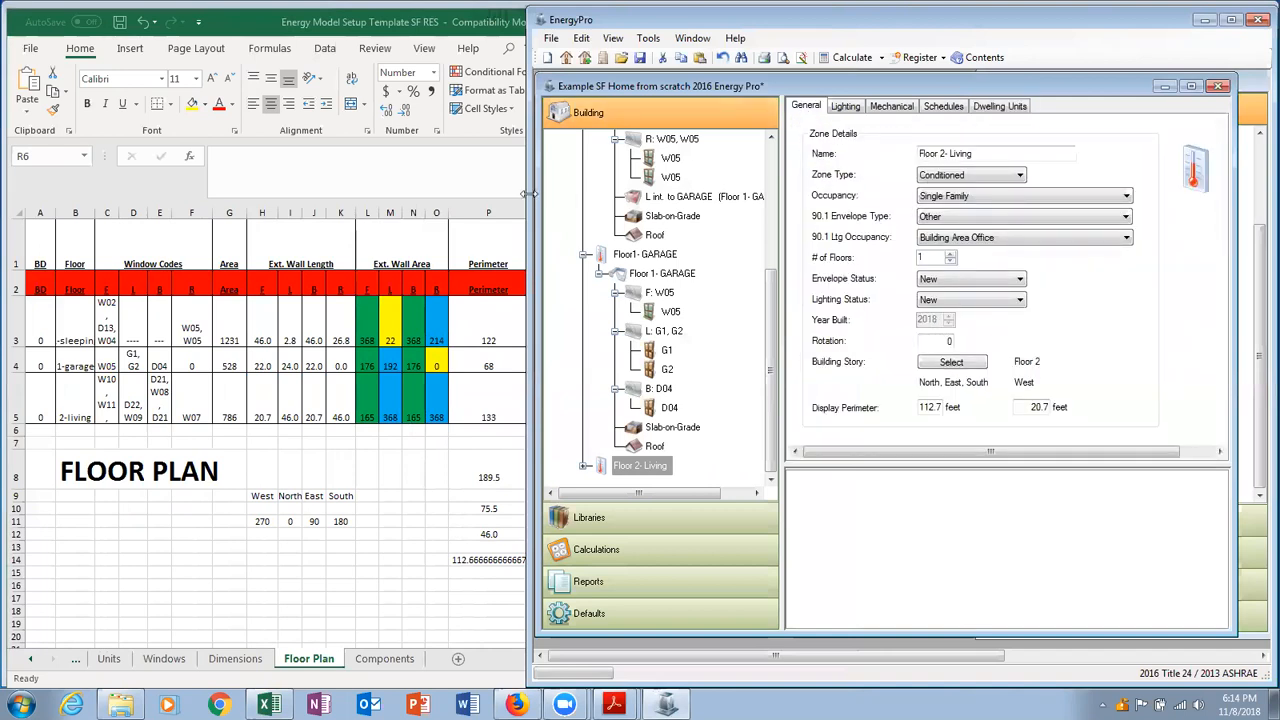
drag(528, 194, 456, 200)
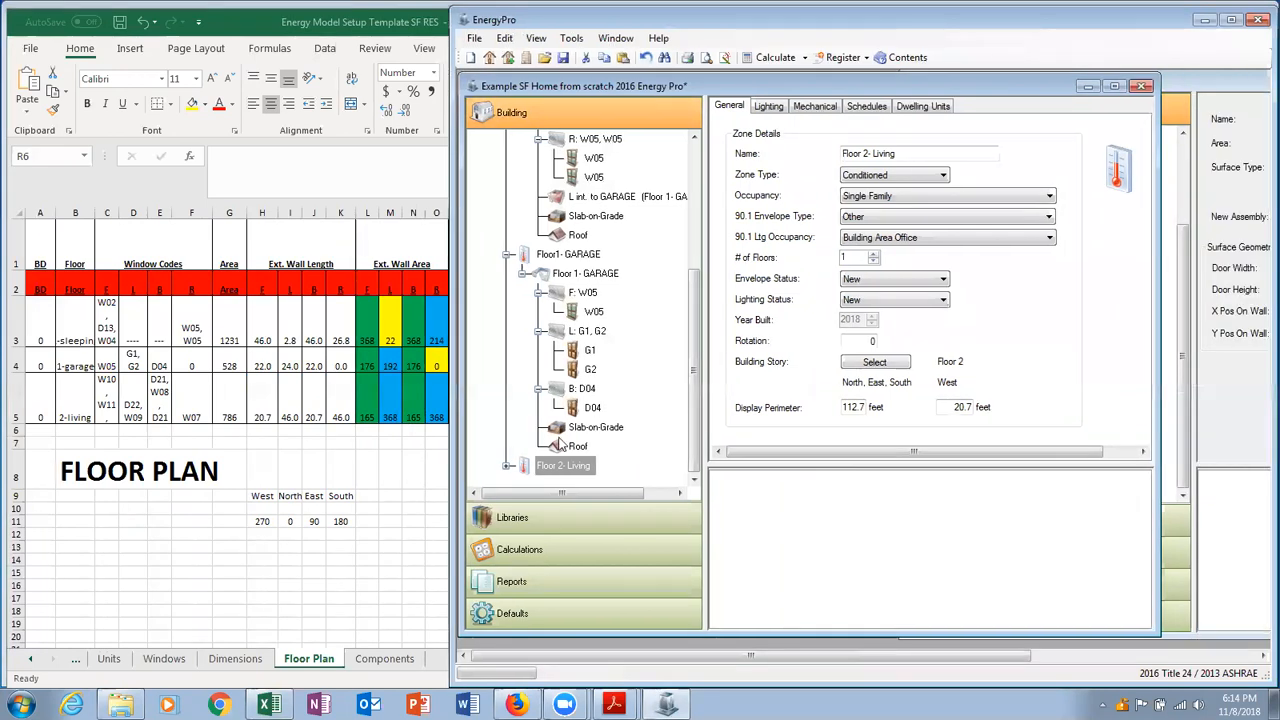
click(920, 106)
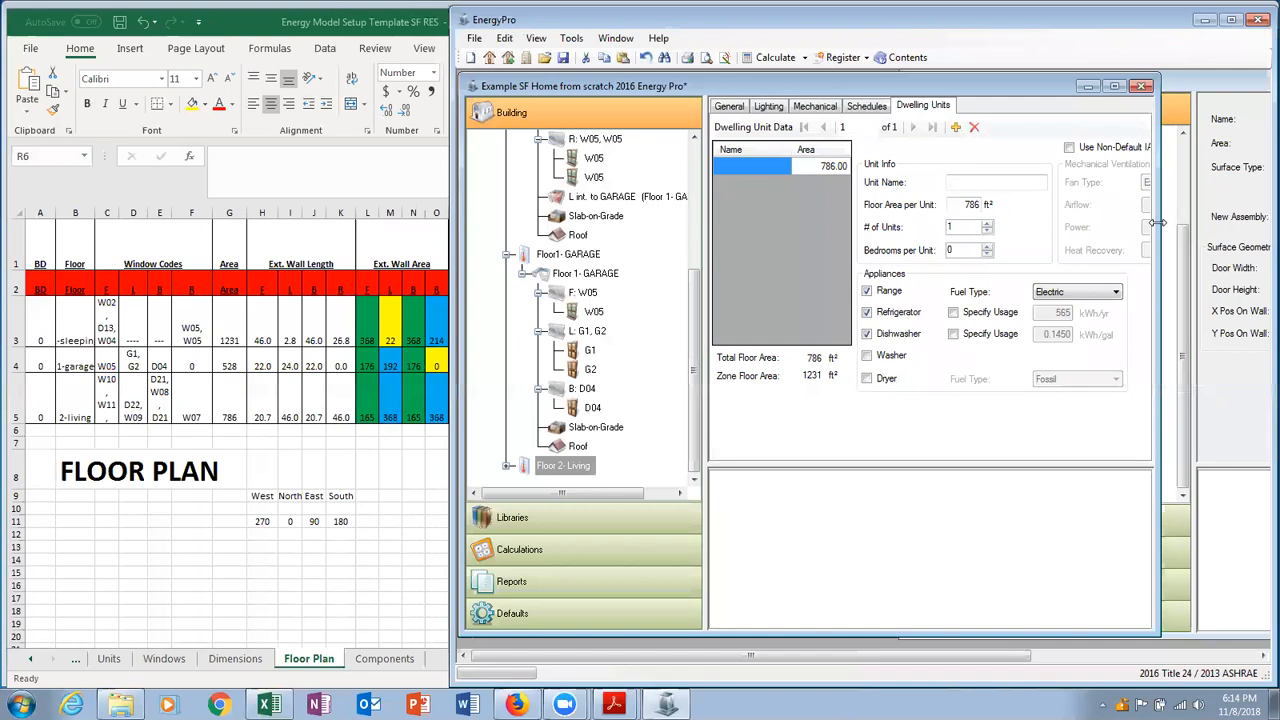
drag(1157, 222, 1247, 222)
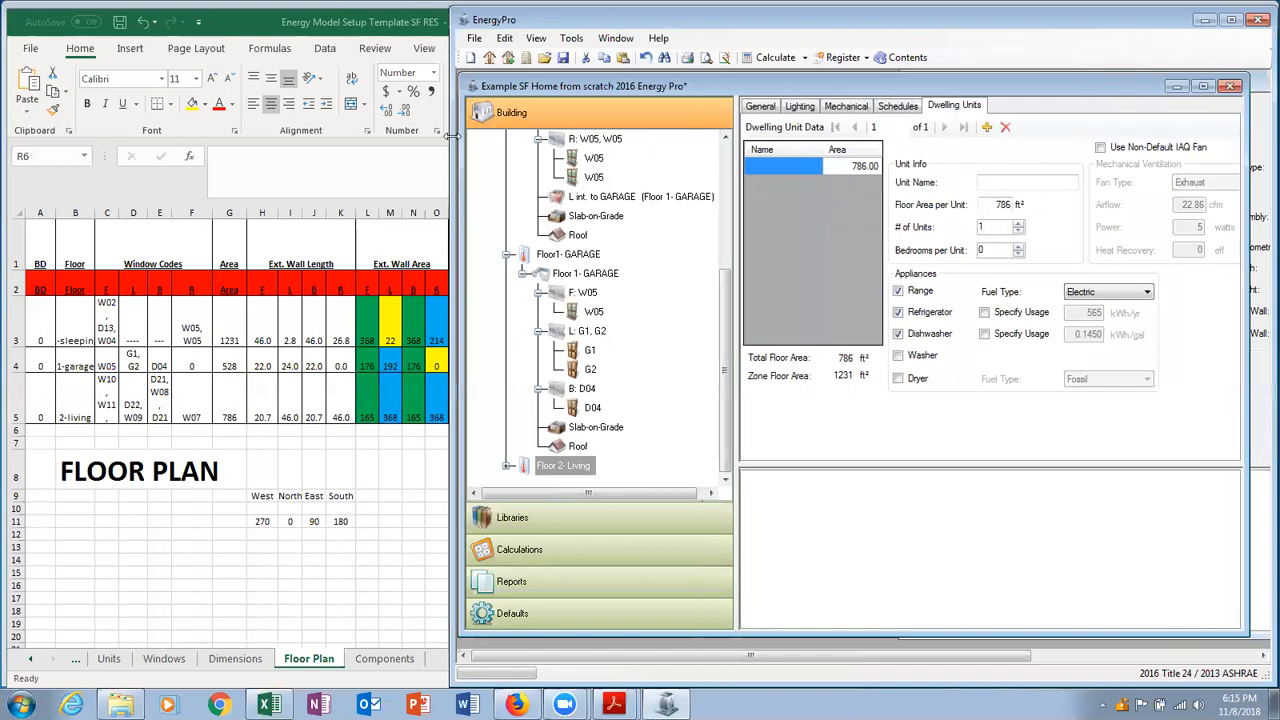
drag(451, 136, 351, 156)
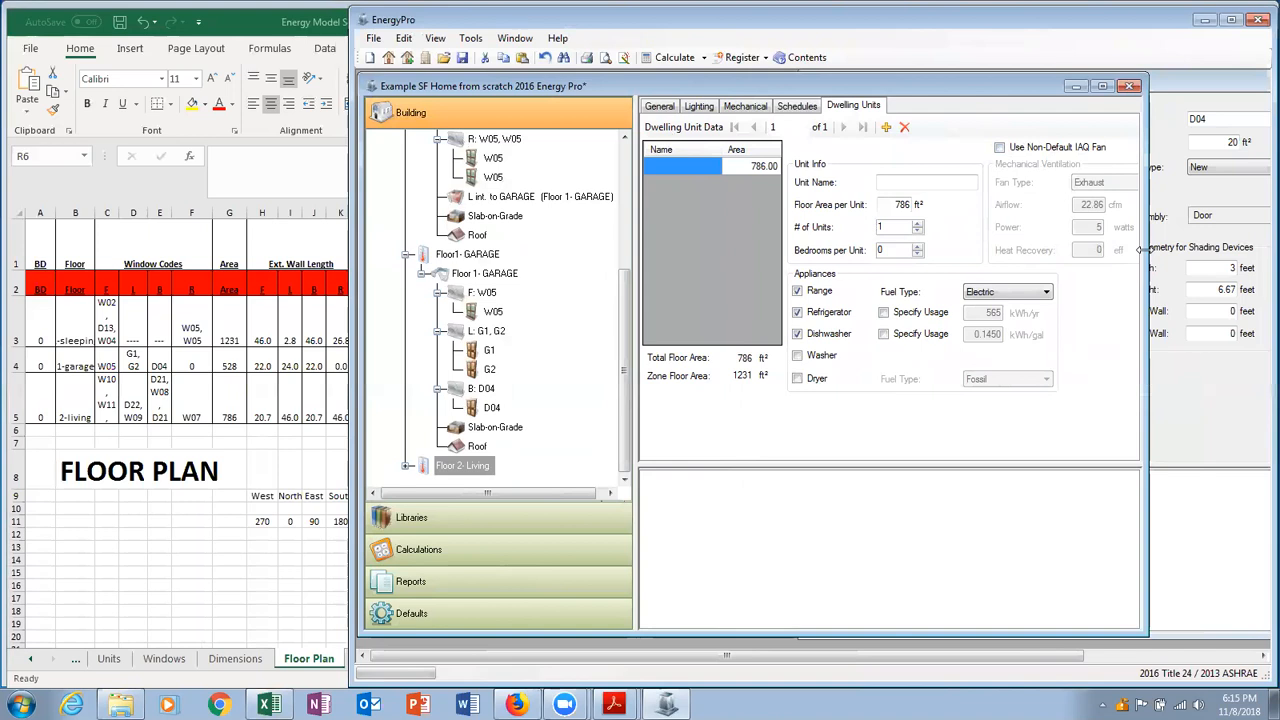
drag(1141, 250, 1213, 250)
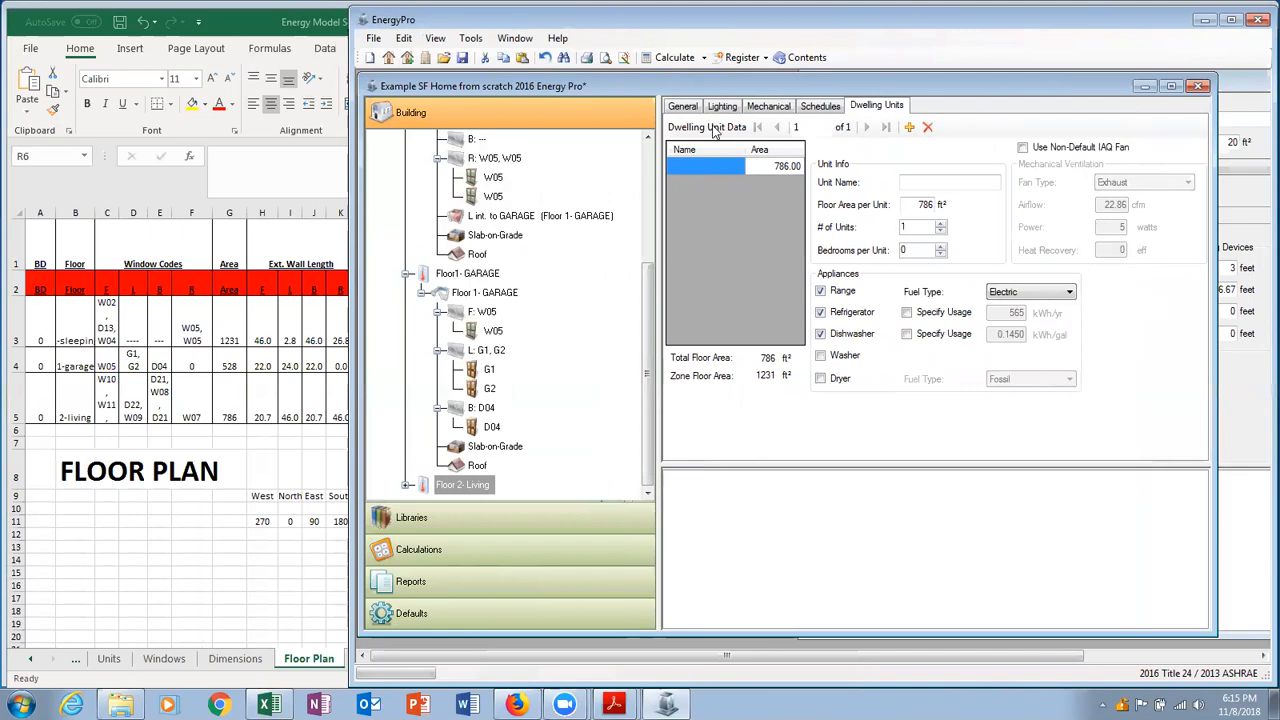
Rename the room under the Floor 2- Living zone to Floor 2-Living and set its area to 786 ft².
click(685, 108)
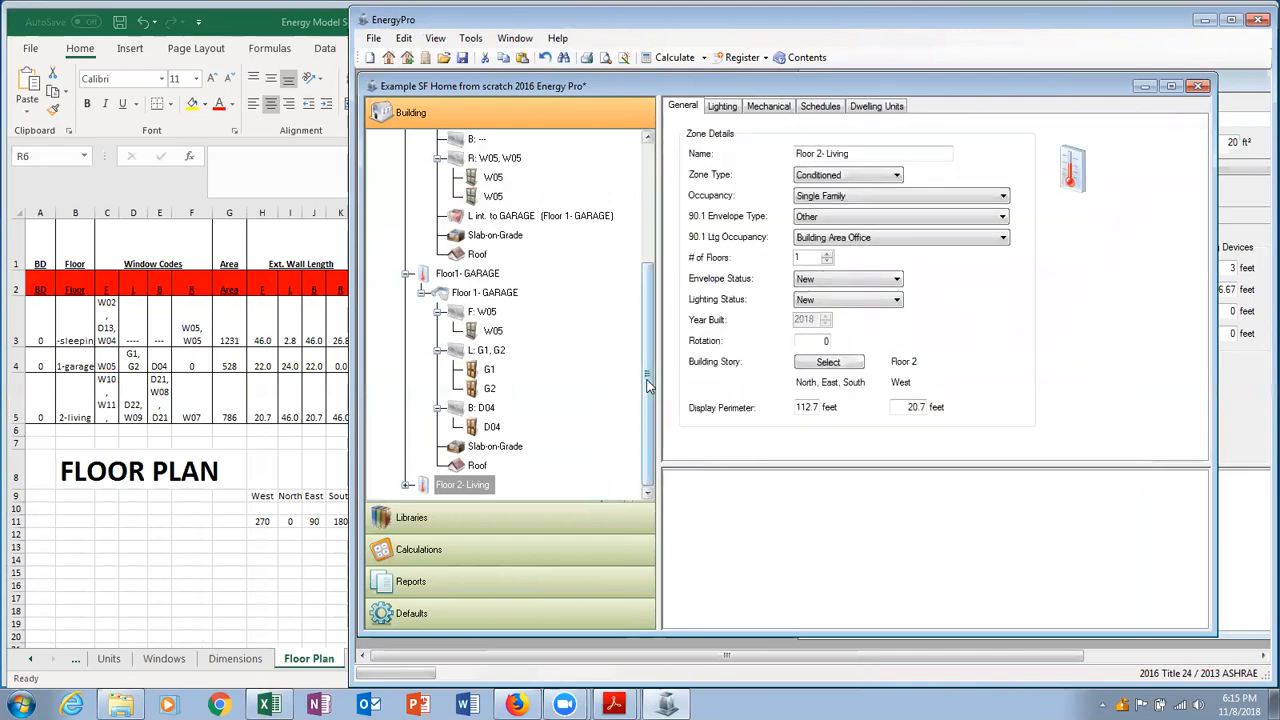
click(407, 484)
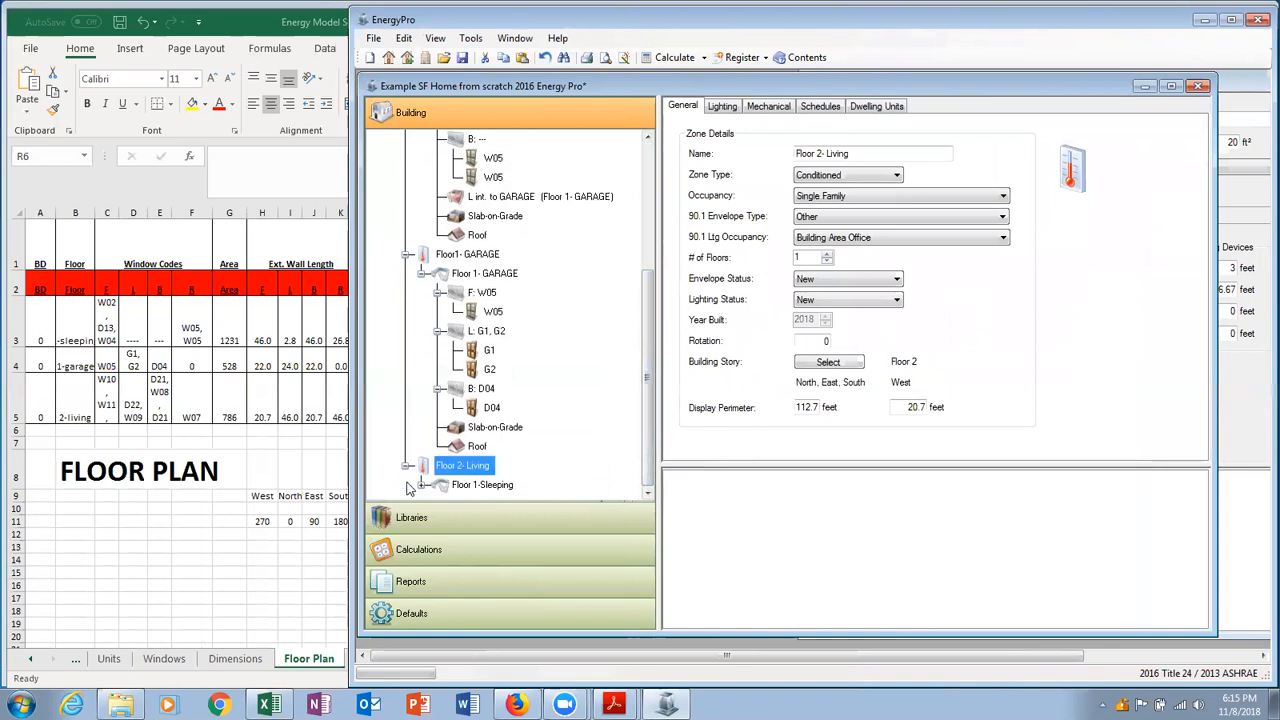
click(470, 487)
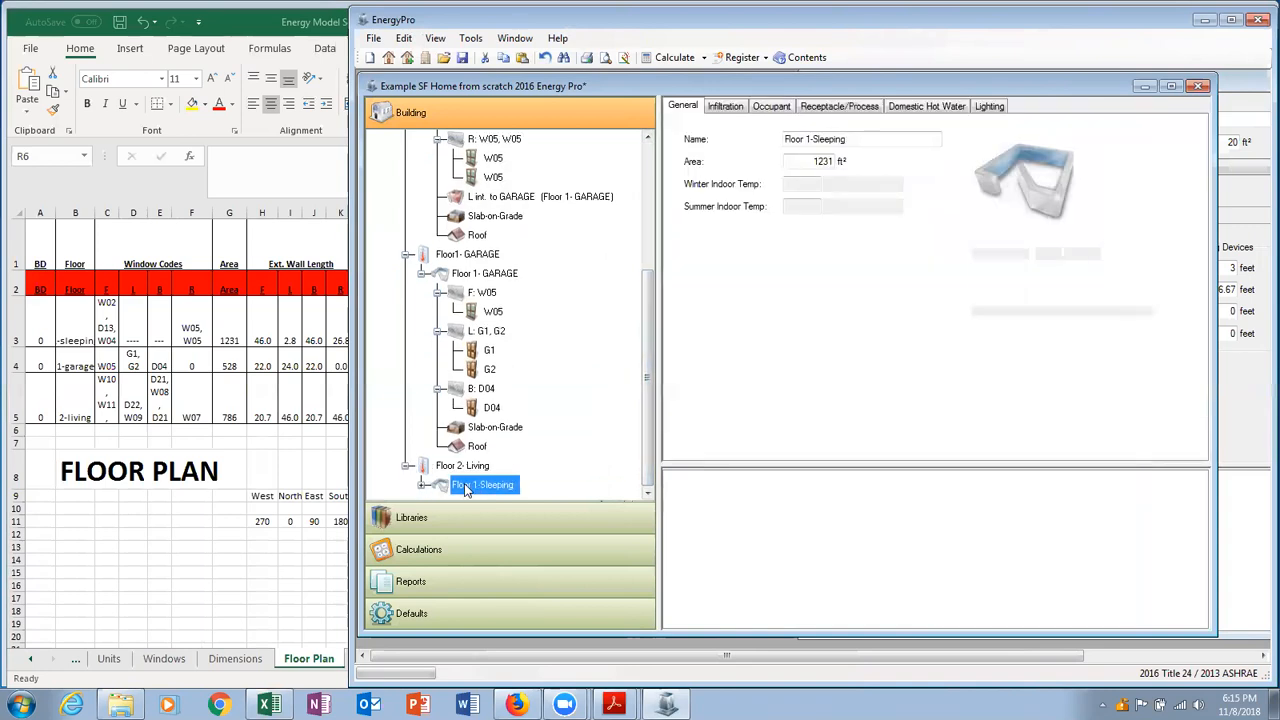
click(809, 139)
key(BackSpace)
text(2)
click(852, 137)
key(BackSpace)
key(BackSpace)
key(BackSpace)
key(BackSpace)
key(BackSpace)
key(BackSpace)
key(BackSpace)
key(BackSpace)
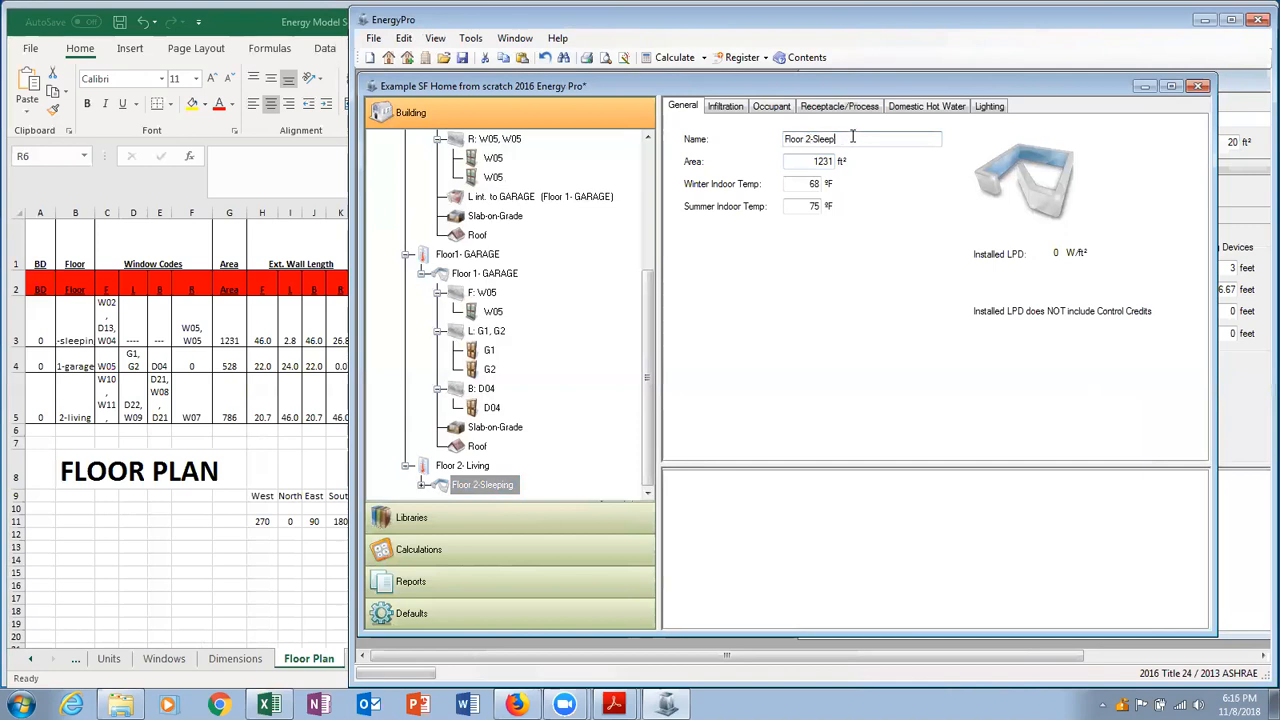
text(Living)
double_click(808, 161)
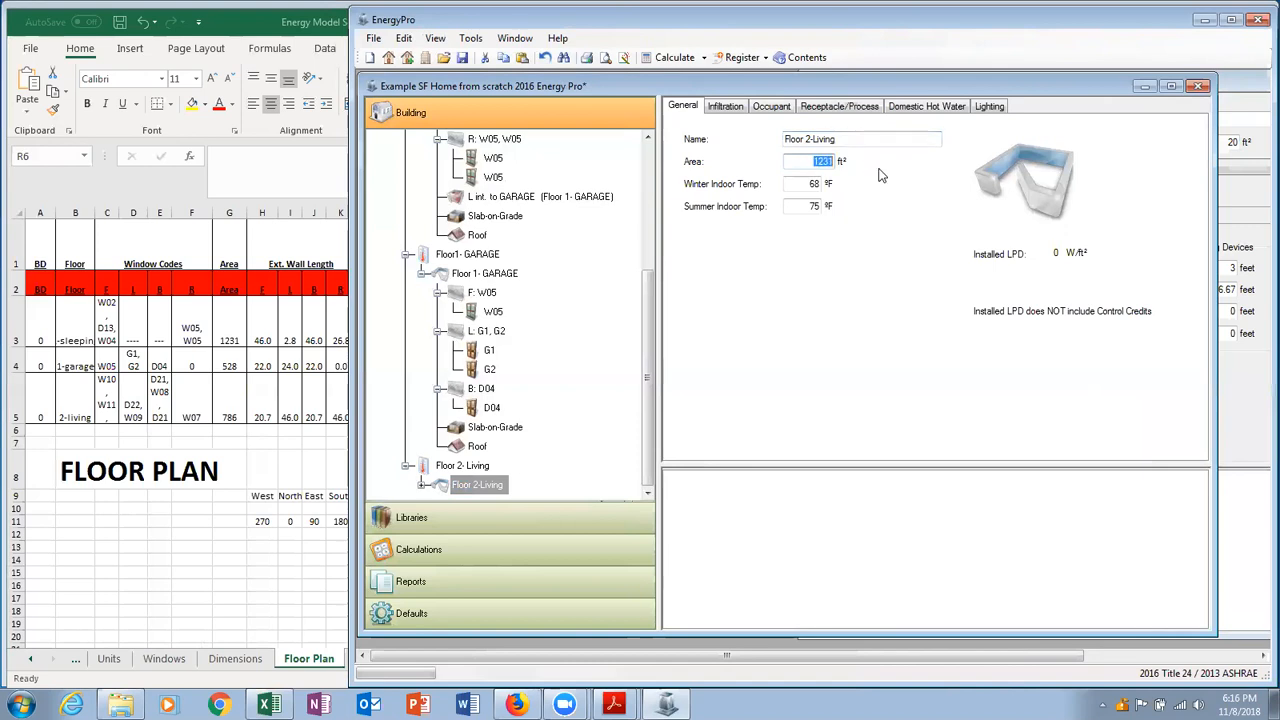
text(786)
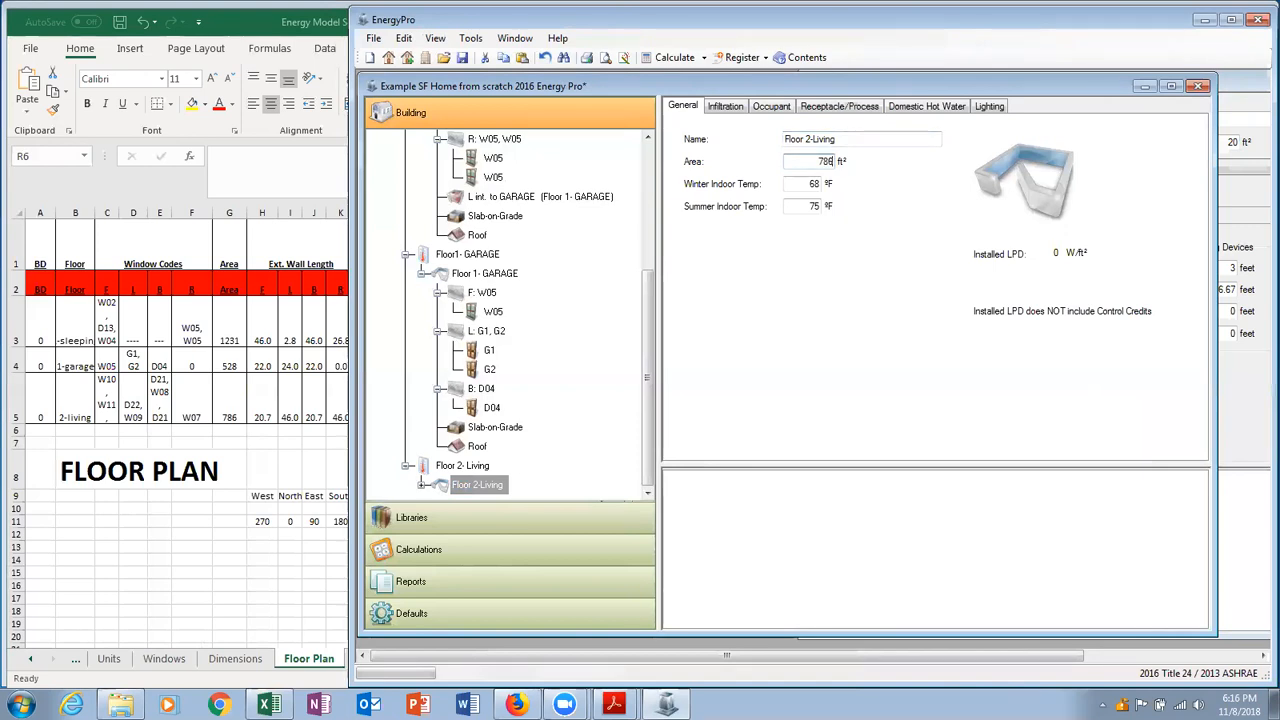
Rename the front wall of the Floor 2-Living room to "F: W10, W11" and set its area to 165 ft².
drag(645, 308, 645, 332)
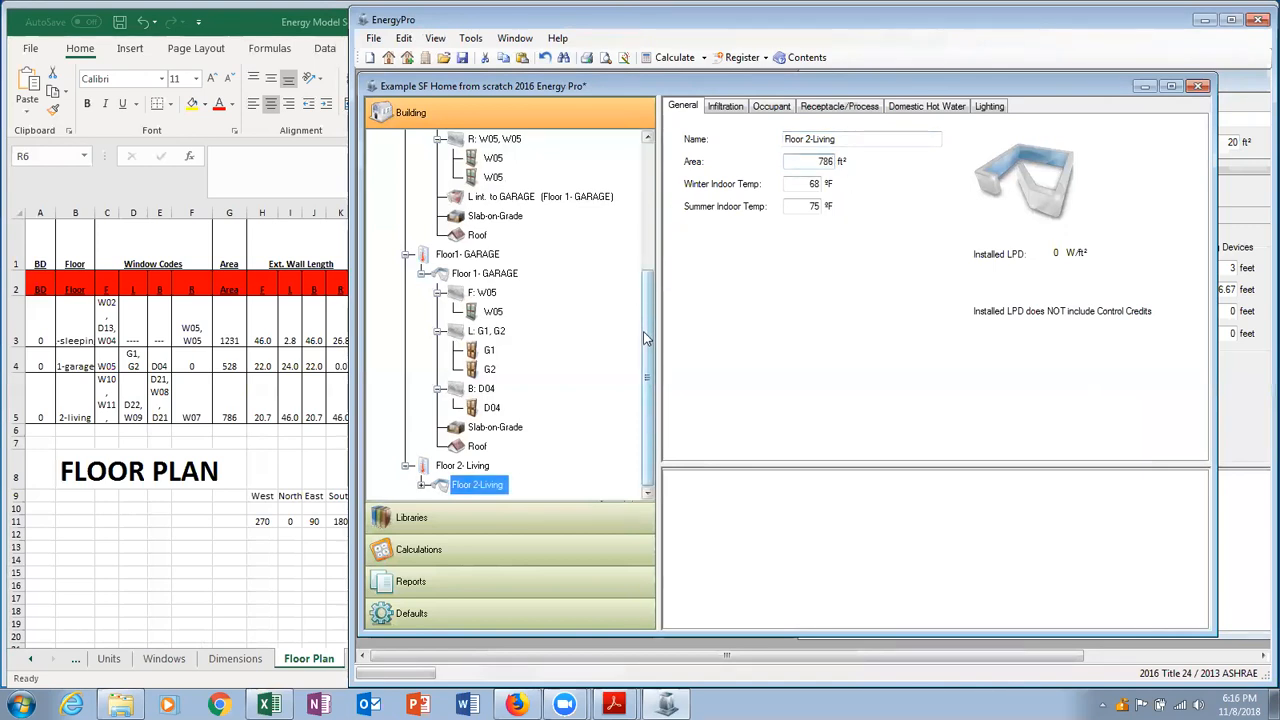
click(421, 485)
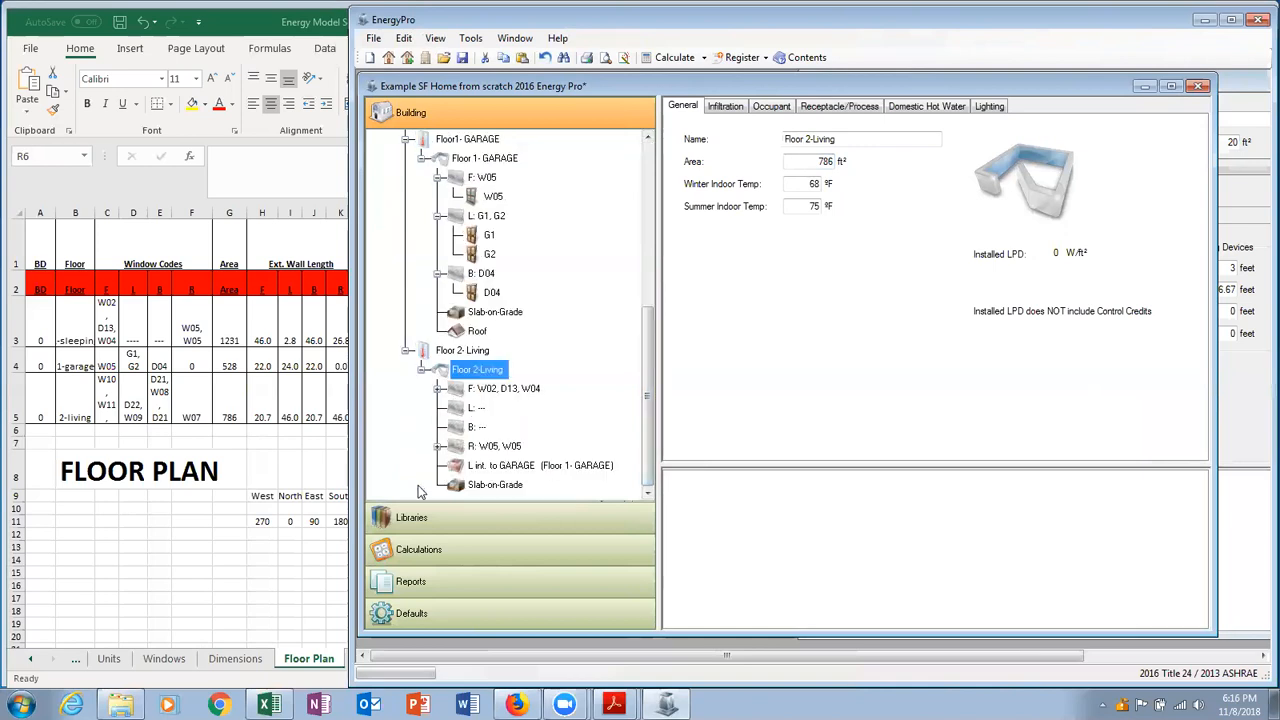
click(470, 396)
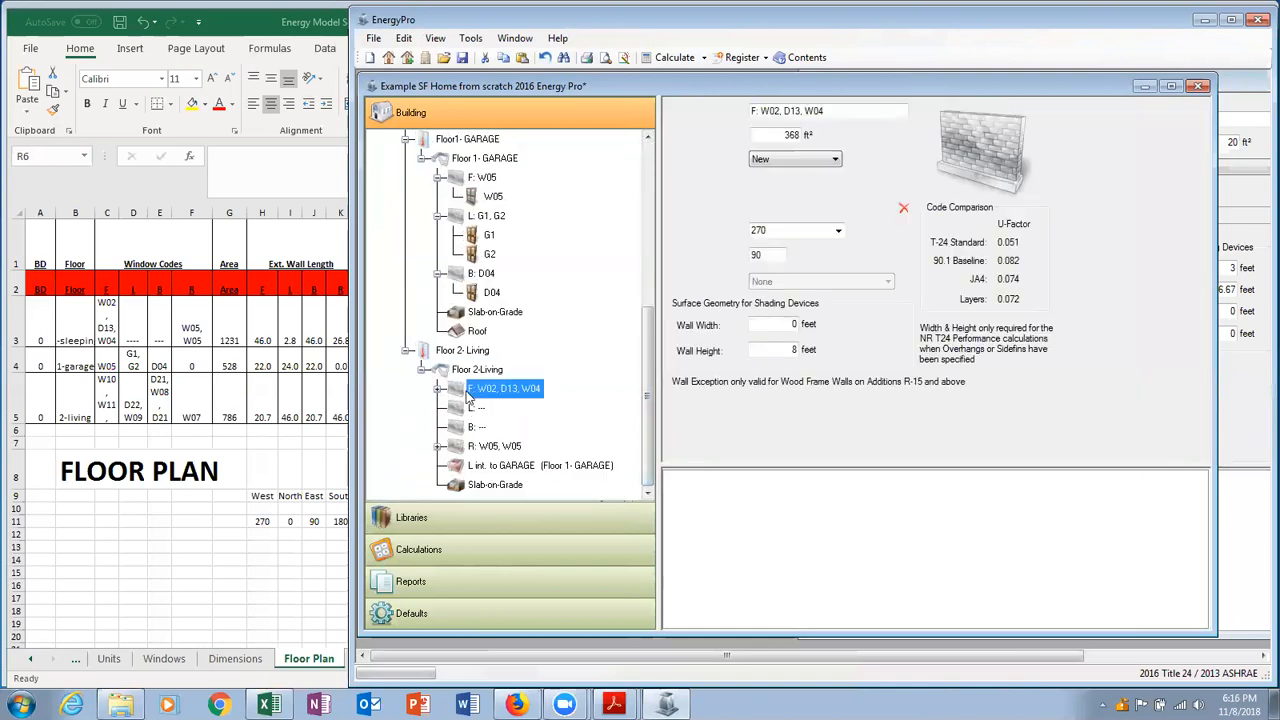
drag(824, 111, 764, 113)
text(W10)
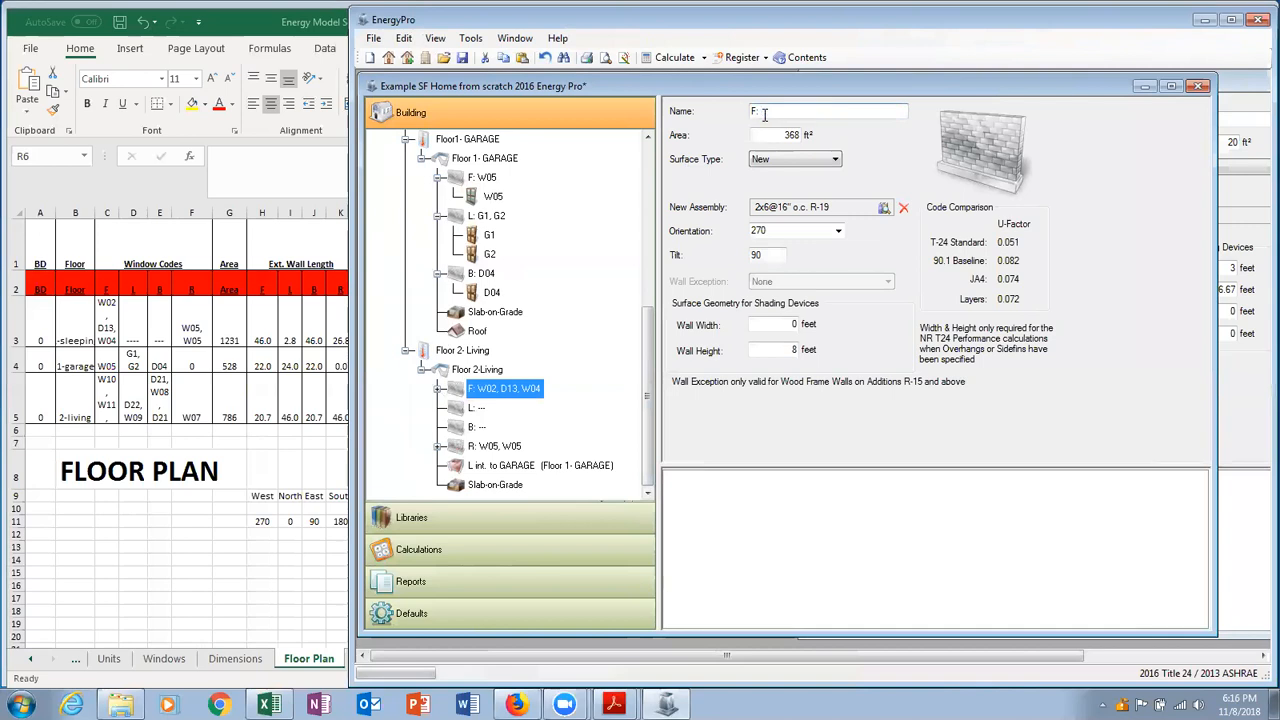
text(, W11)
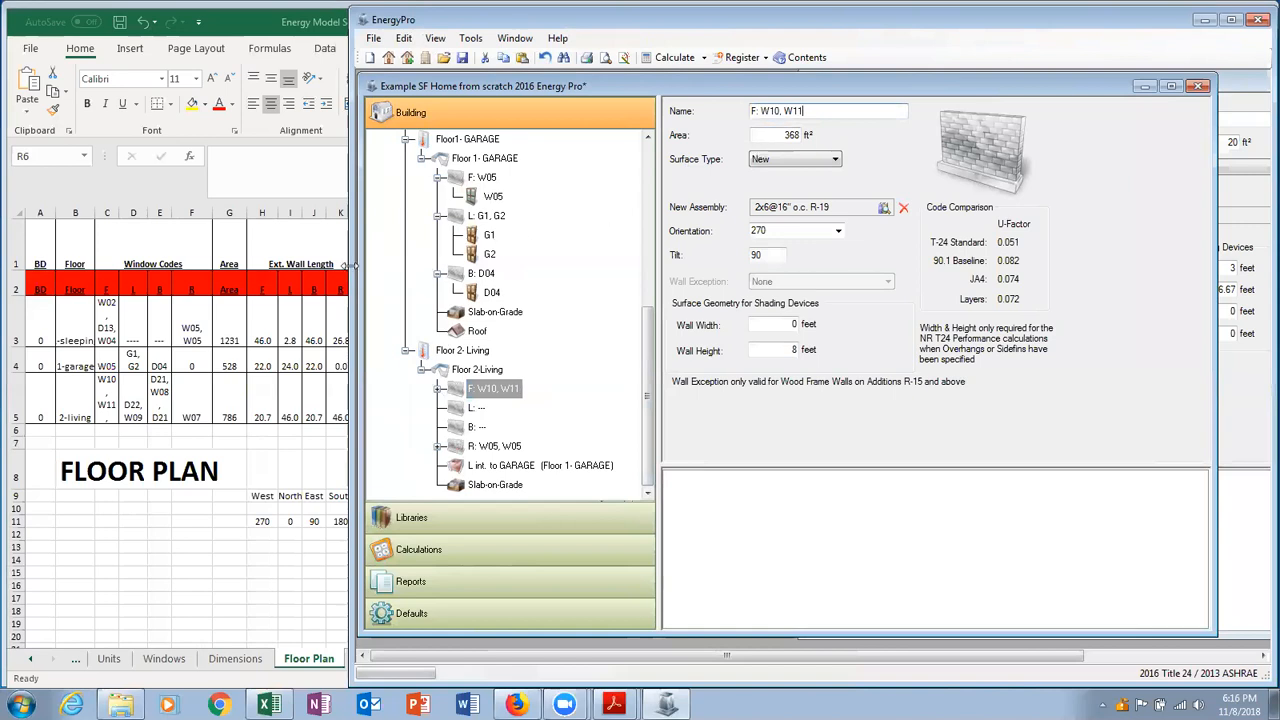
drag(349, 266, 539, 290)
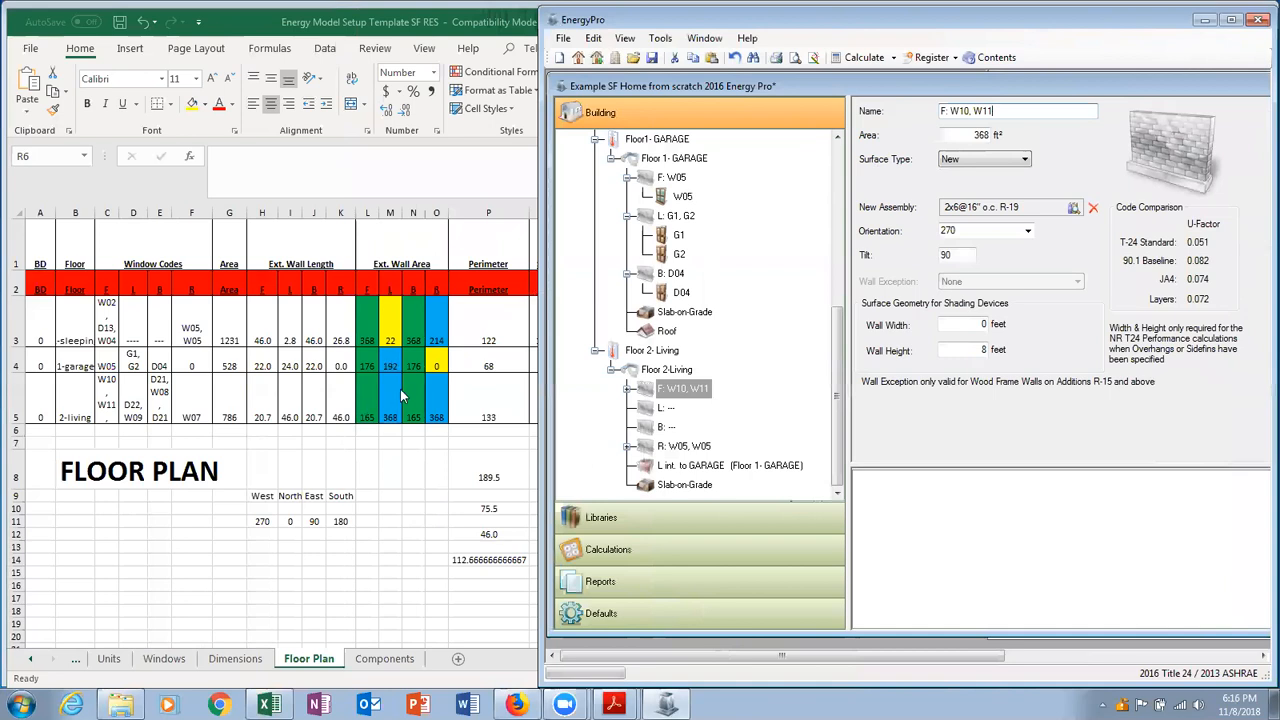
double_click(983, 134)
text(165)
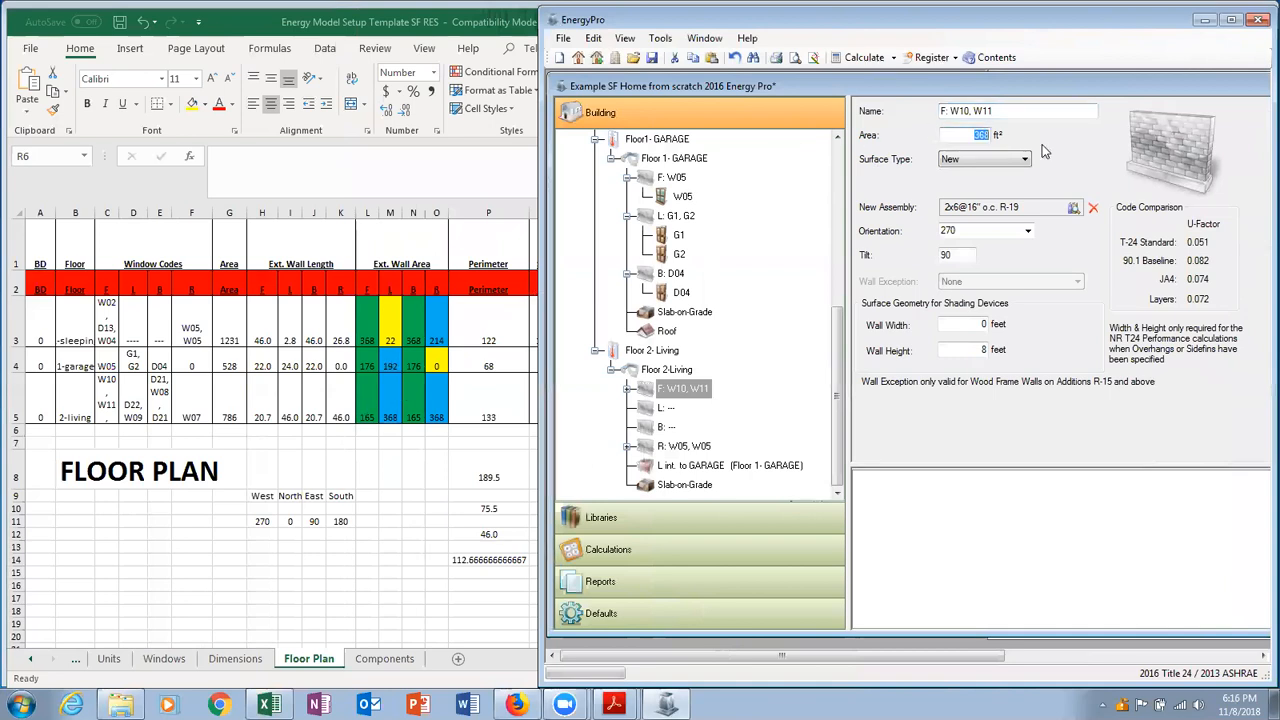
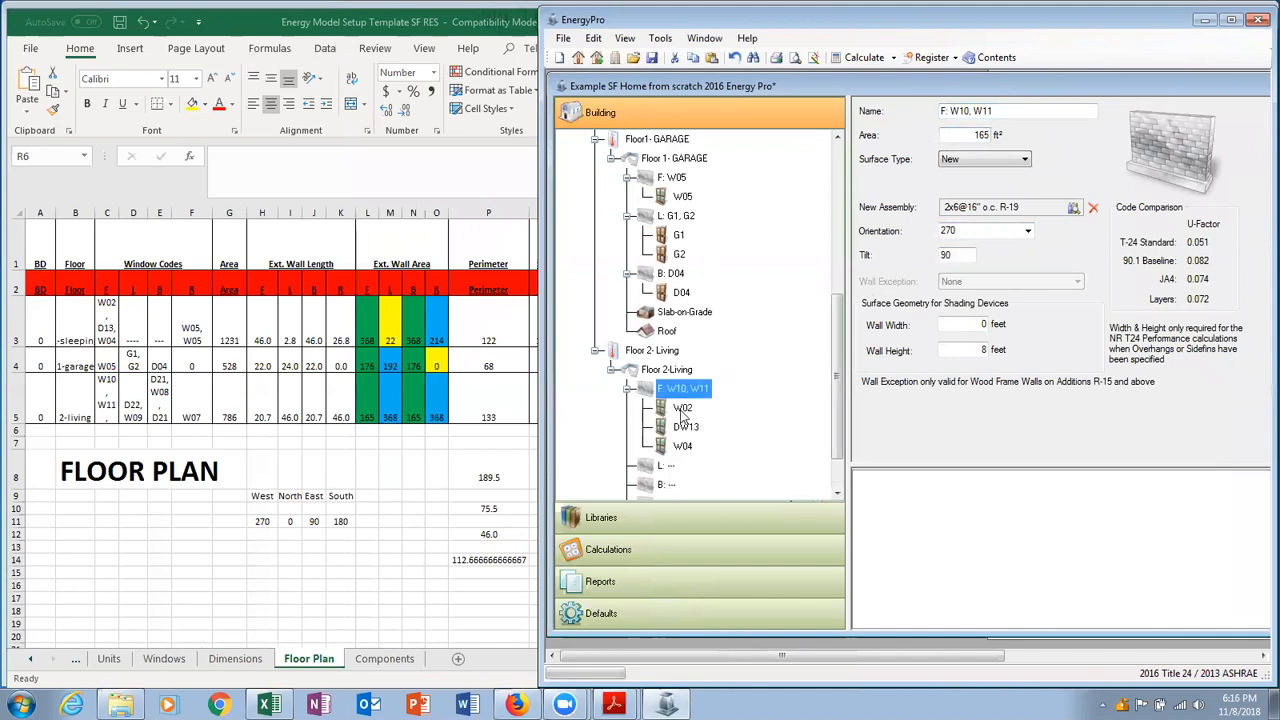
Delete the windows W02, DW13 and W04 from the Floor 2-Living front wall.
click(681, 409)
key(Delete)
click(683, 409)
key(Delete)
Rename the Floor 2-Living left wall to "L: D22, W09" and set its area to 368 ft².
click(664, 412)
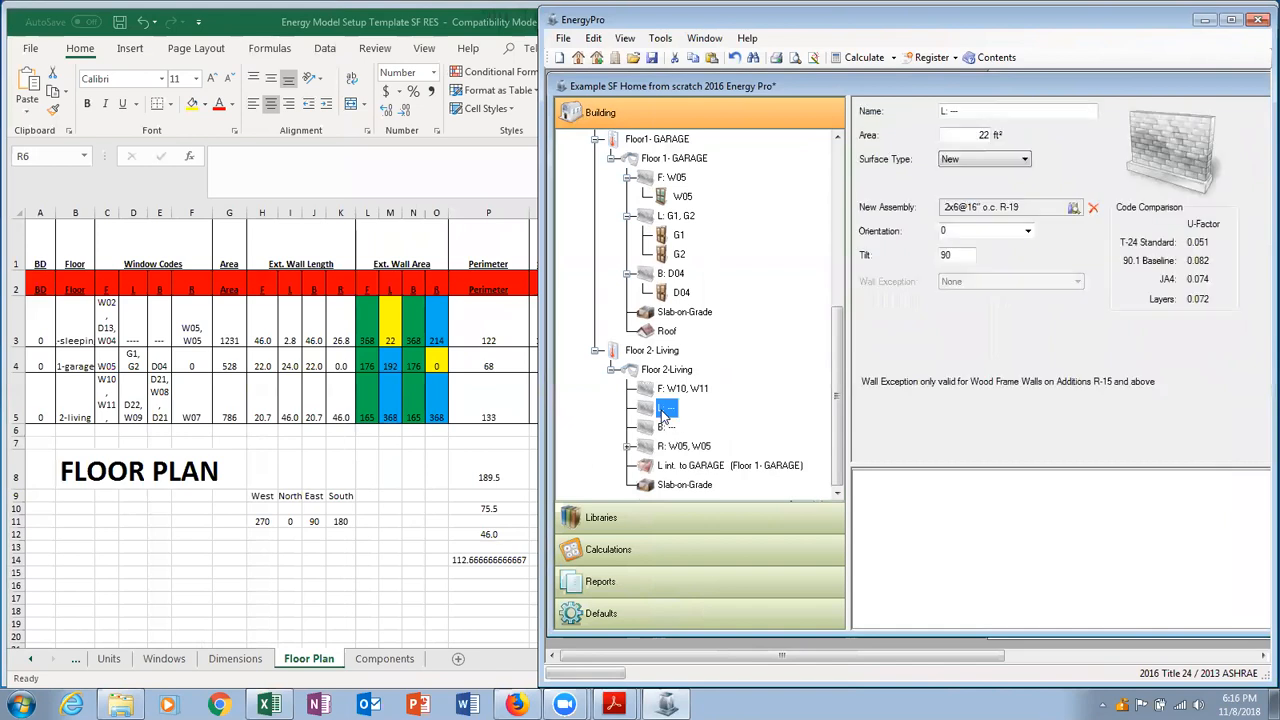
click(980, 111)
text(D22, W09)
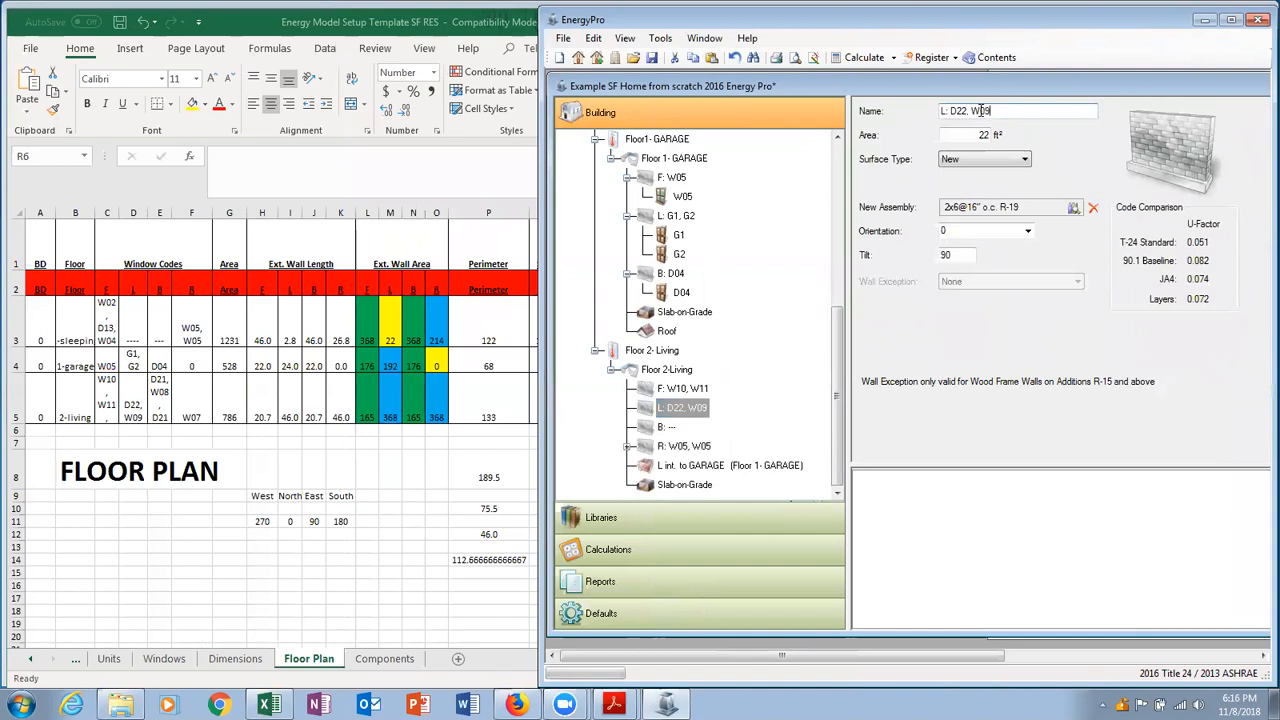
key(Tab)
text(3)
Rename the back wall of the Floor 2-Living room to "B: D21, W08, D21" and set its area to 165 ft².
click(662, 428)
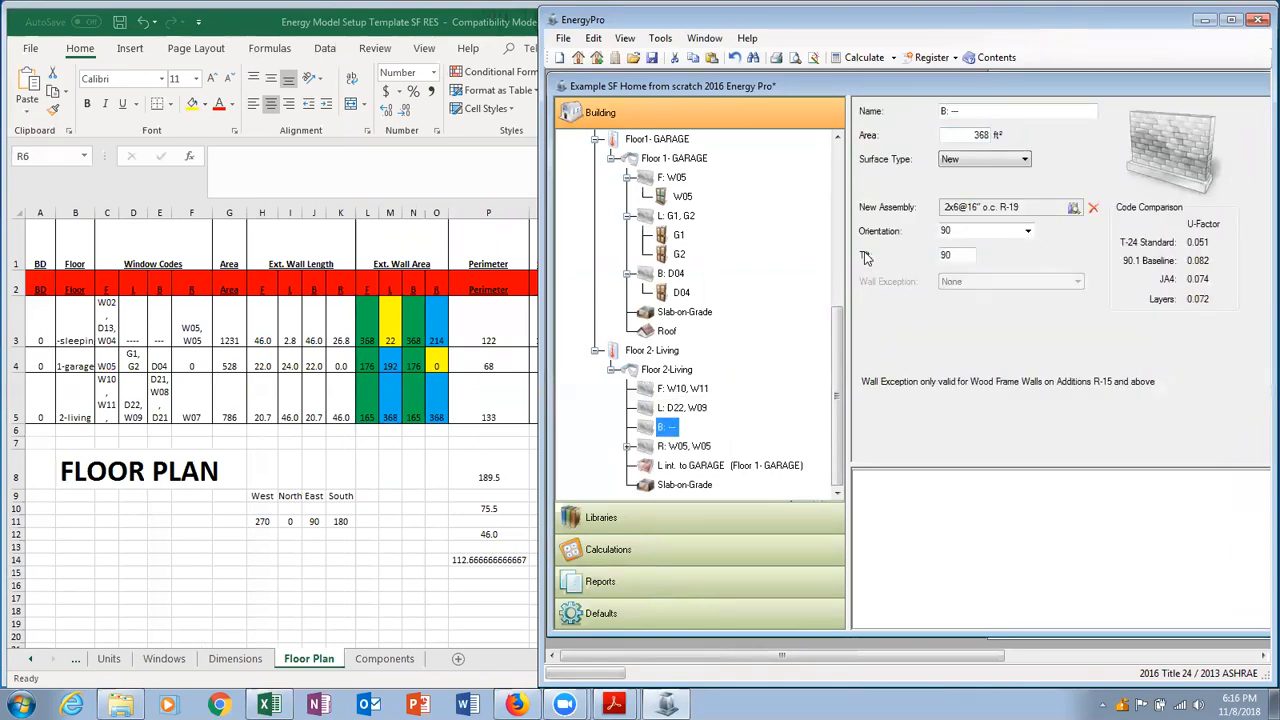
click(980, 111)
key(BackSpace)
key(BackSpace)
key(BackSpace)
text(D21)
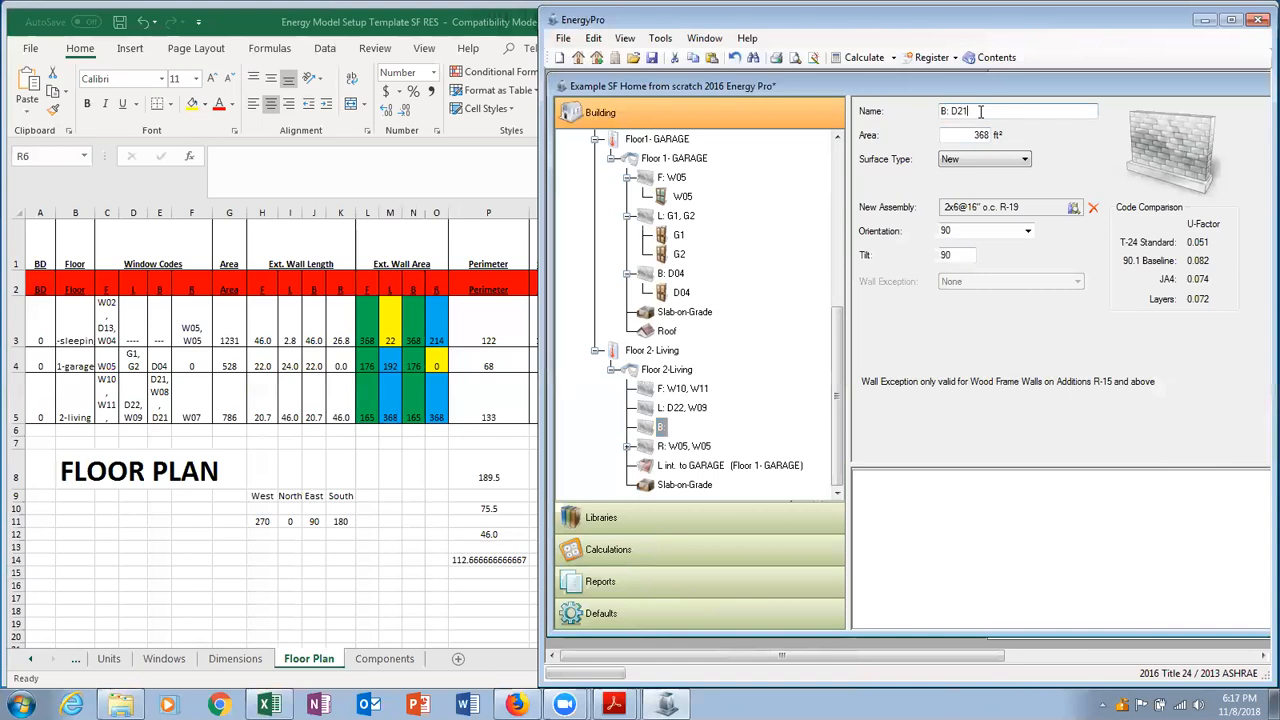
text(, W08)
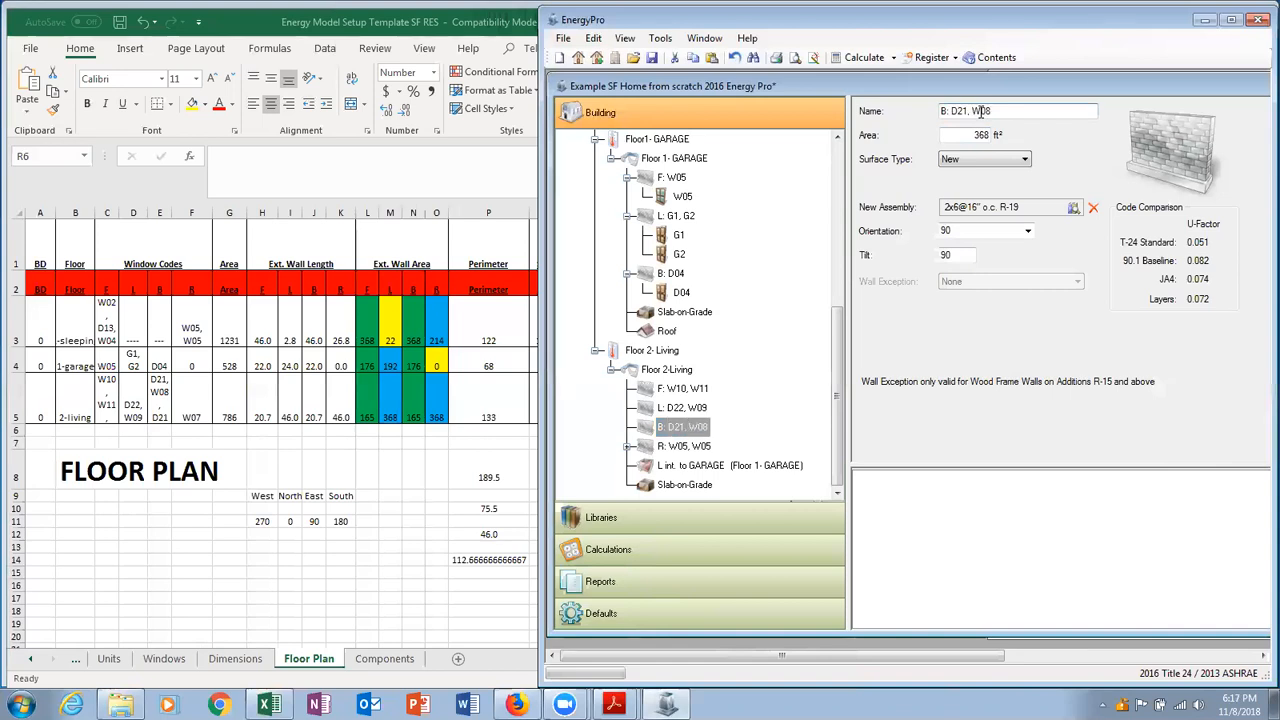
text(, D21)
key(Tab)
text(1)
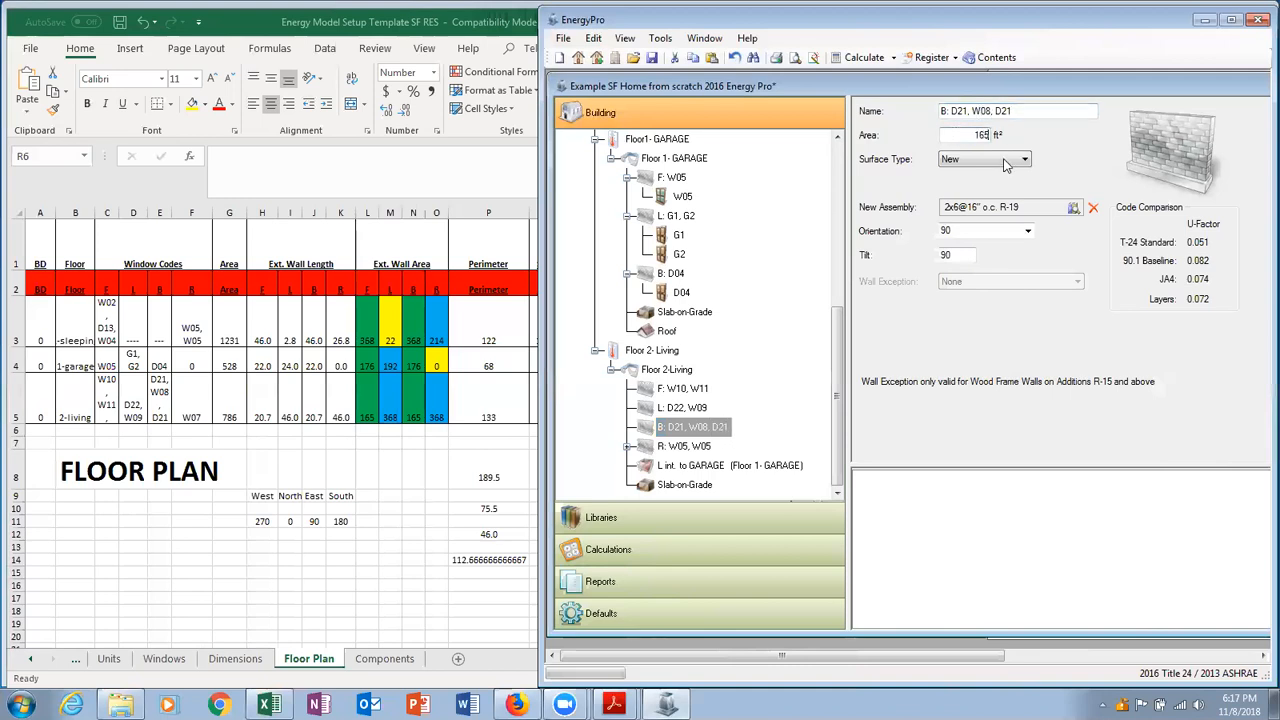
Delete both W05 windows from the right wall of the Floor 2-Living room.
click(700, 447)
click(627, 446)
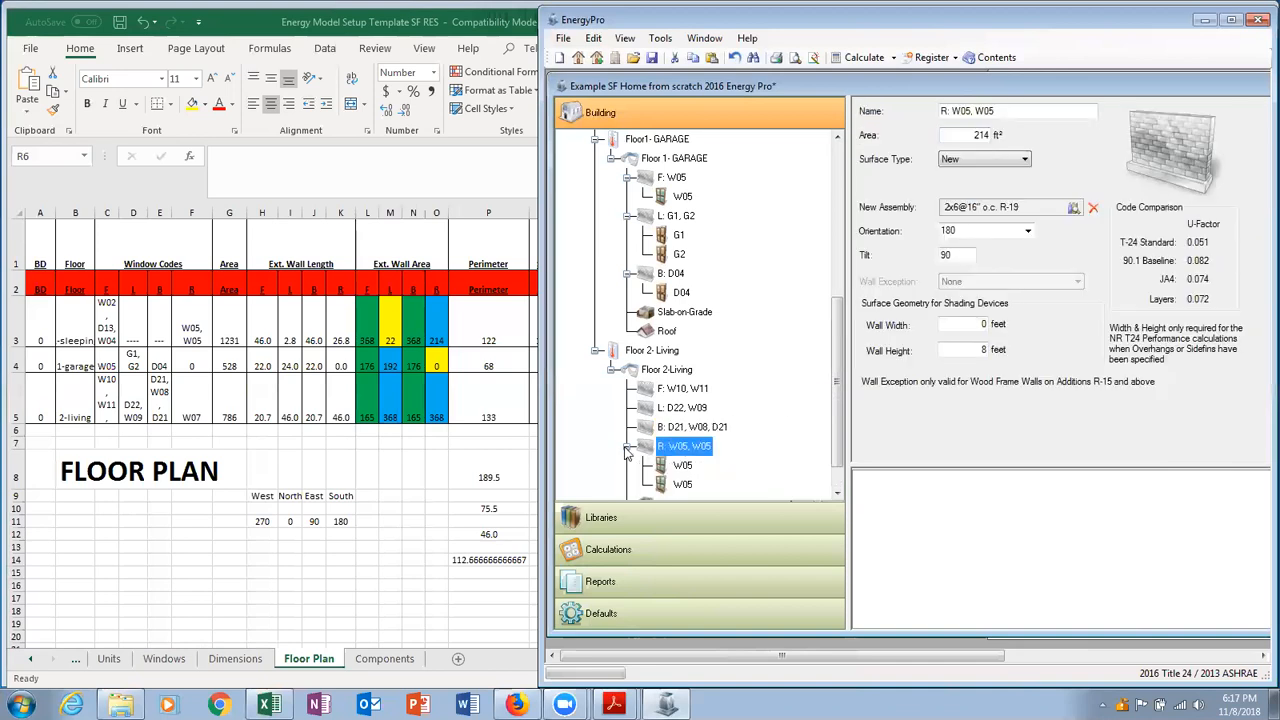
click(681, 466)
key(Delete)
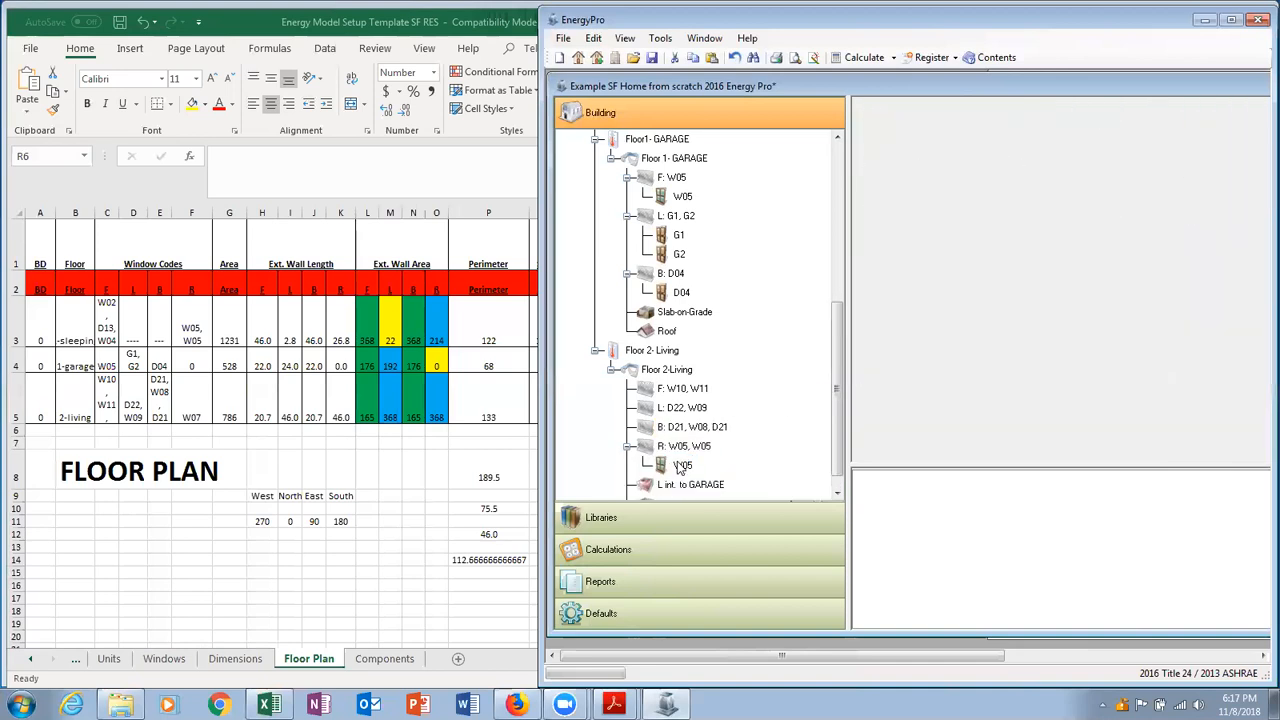
click(681, 467)
key(Delete)
Rename the Floor 2-Living right wall to "R: W07" and set its area to 368 ft².
click(688, 453)
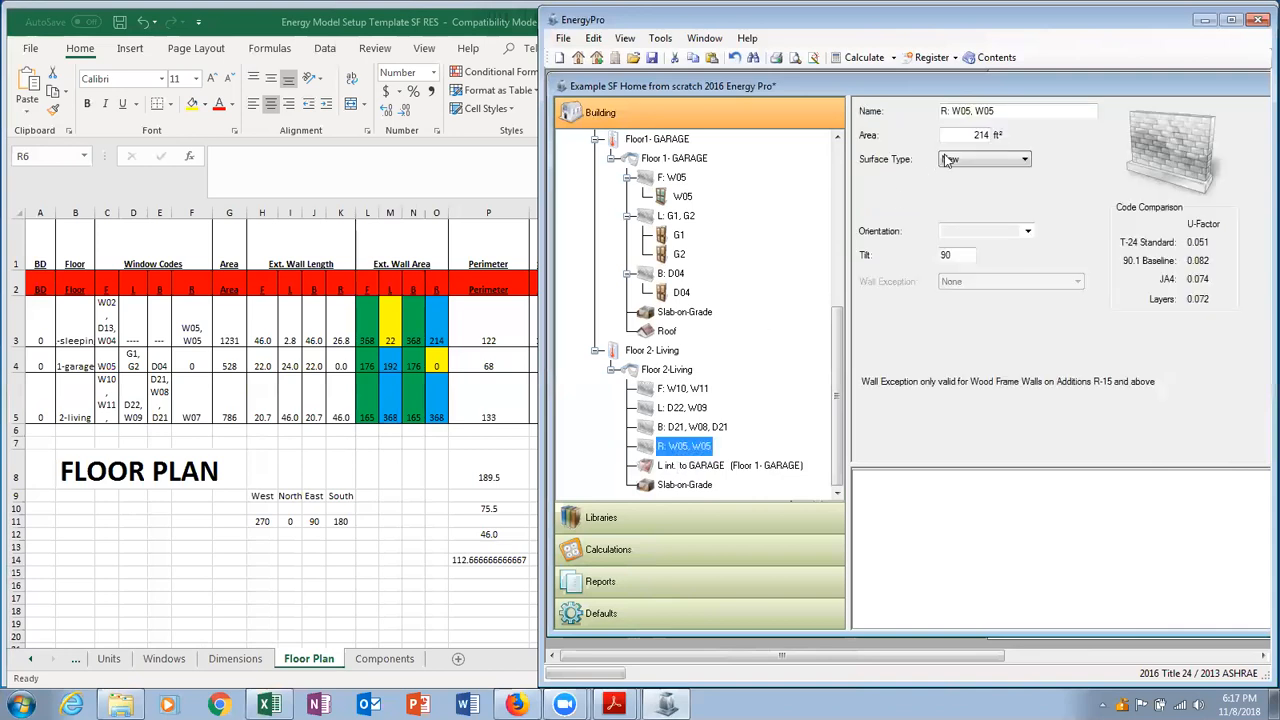
click(1015, 110)
key(BackSpace)
key(BackSpace)
key(BackSpace)
key(BackSpace)
key(BackSpace)
key(BackSpace)
text(7)
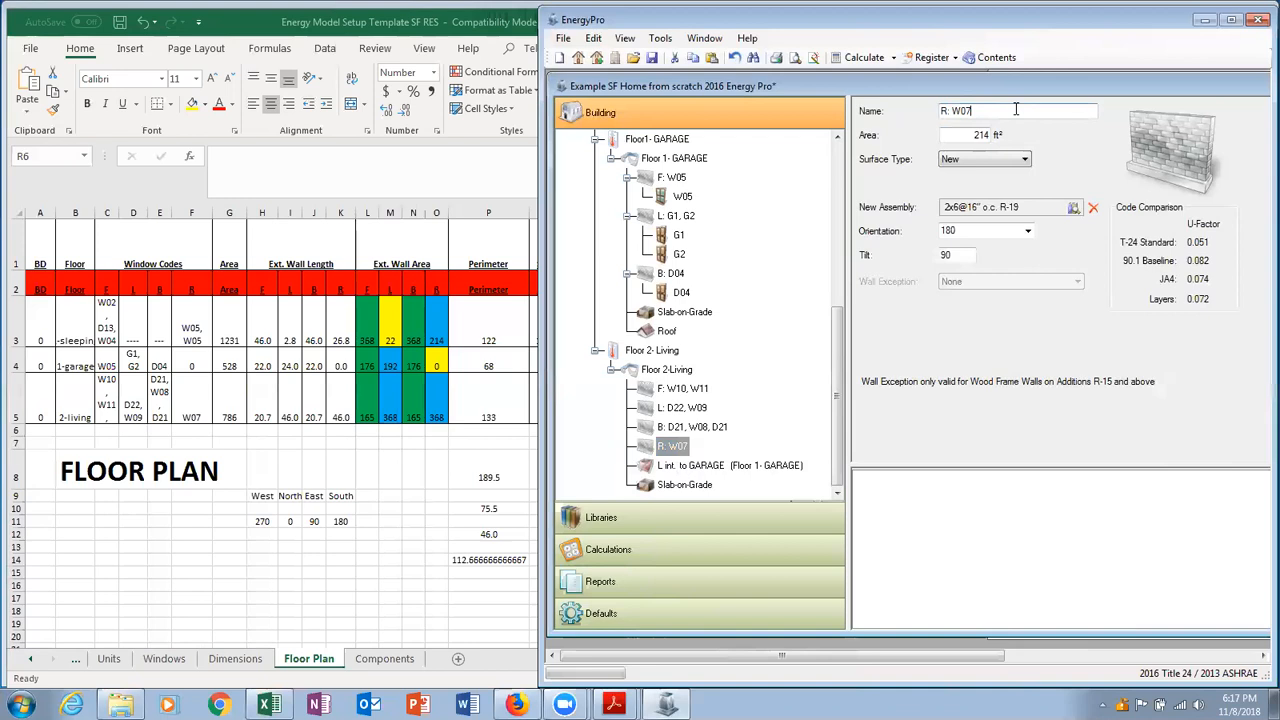
key(Tab)
text(368)
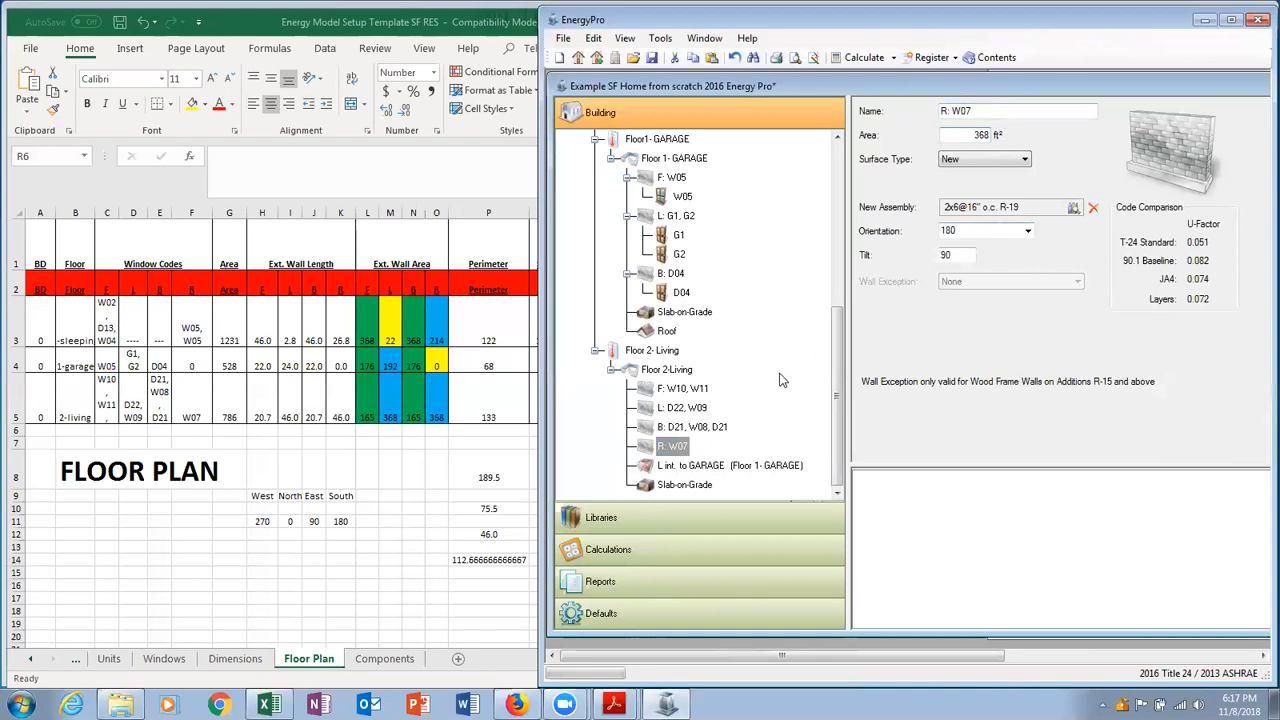
Delete the interior wall to the garage and the Slab-on-Grade from the Floor 2-Living room.
click(705, 470)
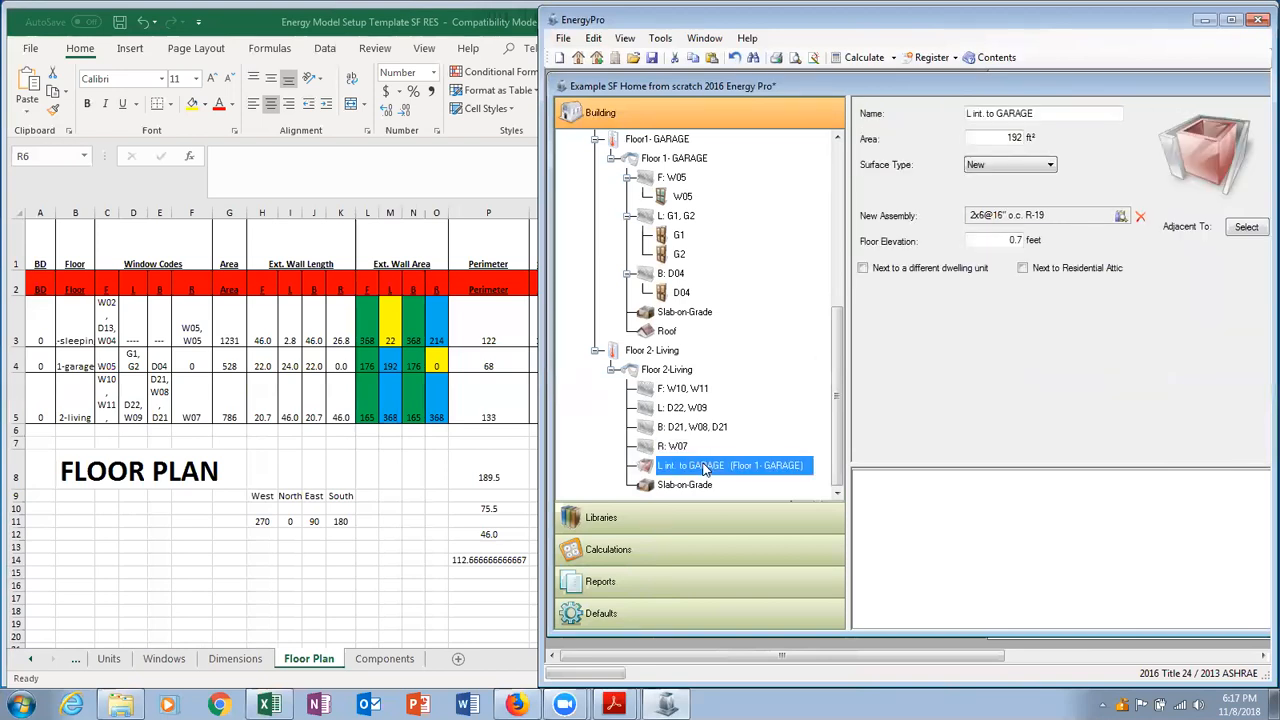
key(Delete)
click(699, 485)
key(Delete)
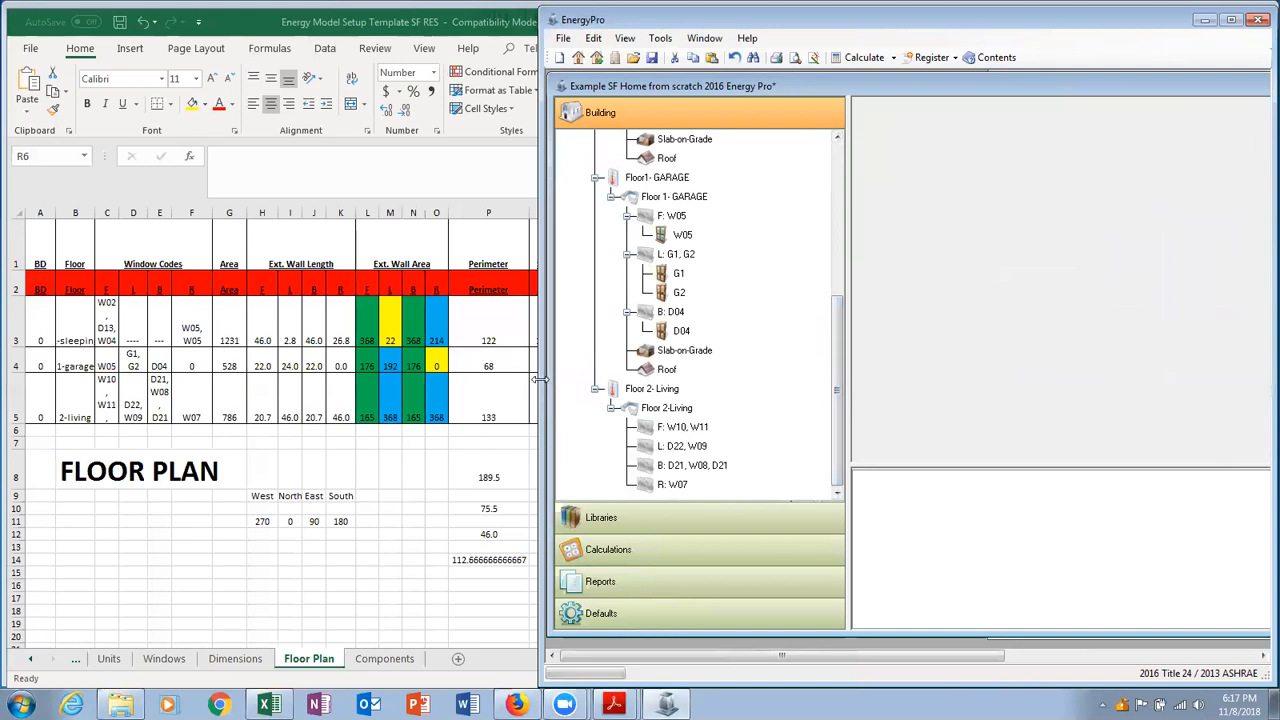
Copy windows W10 and W11 from the WINDOWS project onto the Floor 2-Living front wall.
drag(540, 380, 102, 427)
click(1006, 423)
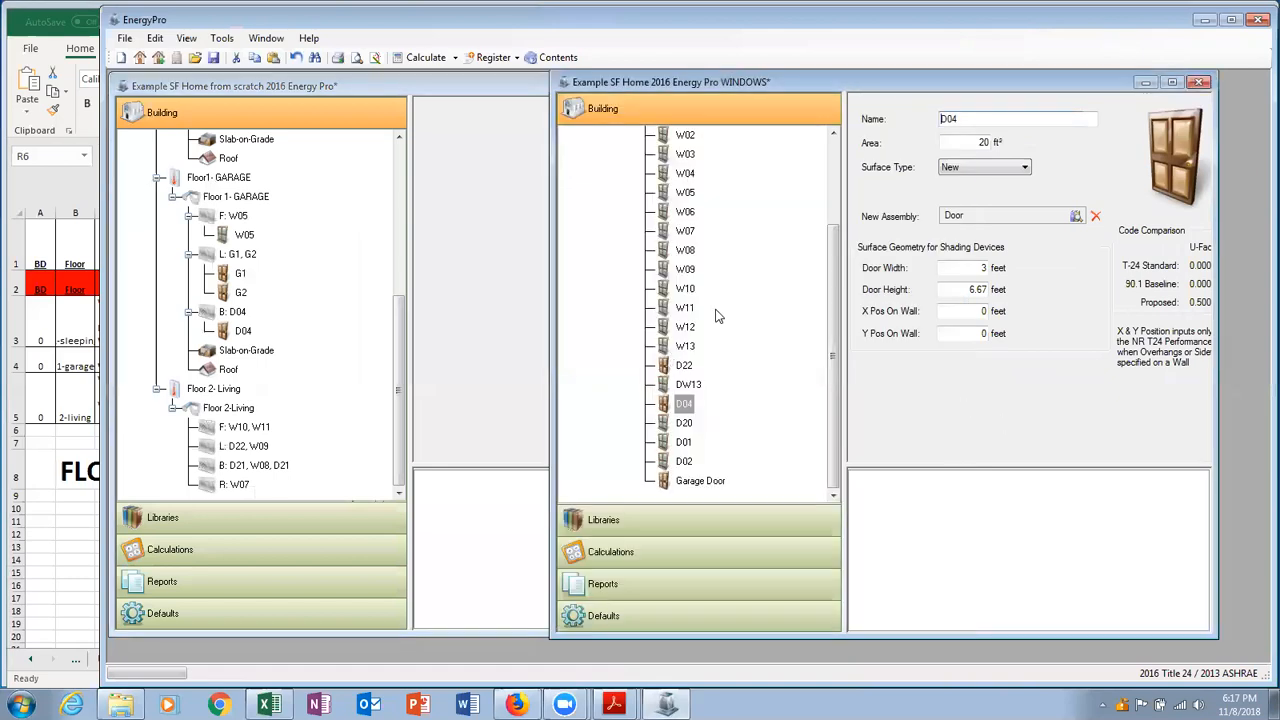
scroll(720, 310, up, 2)
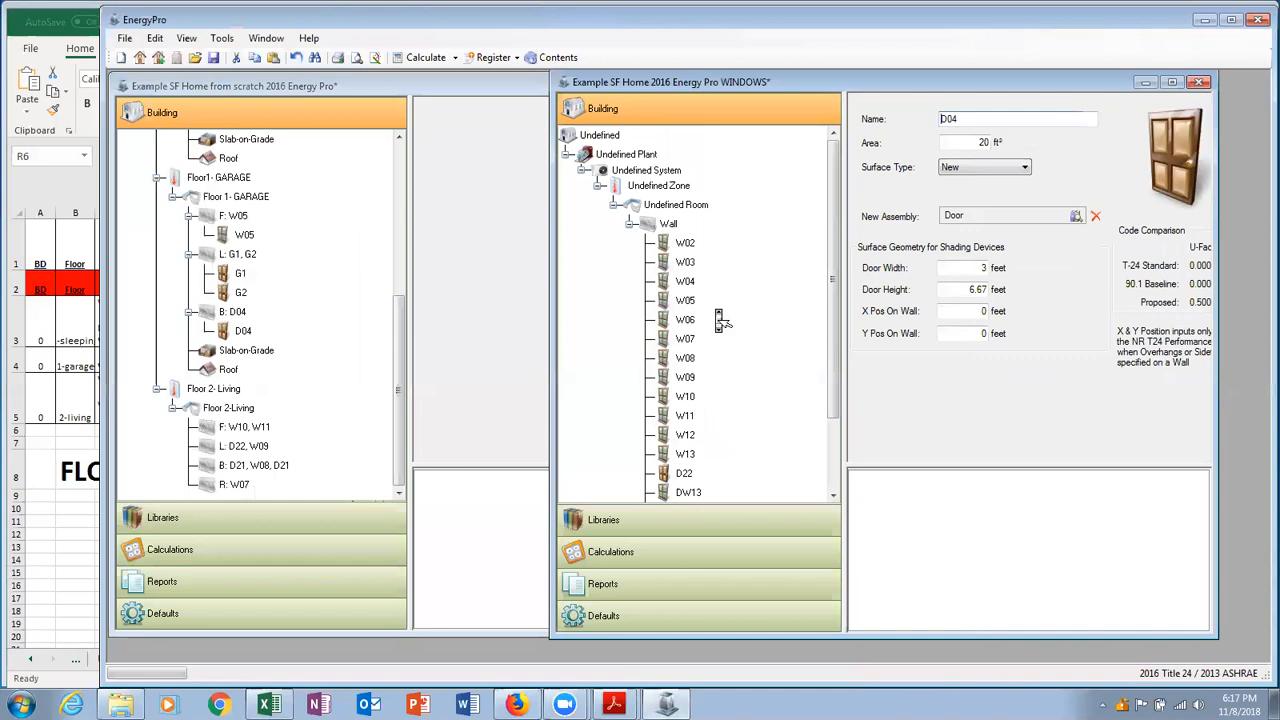
scroll(721, 320, down, 1)
click(689, 329)
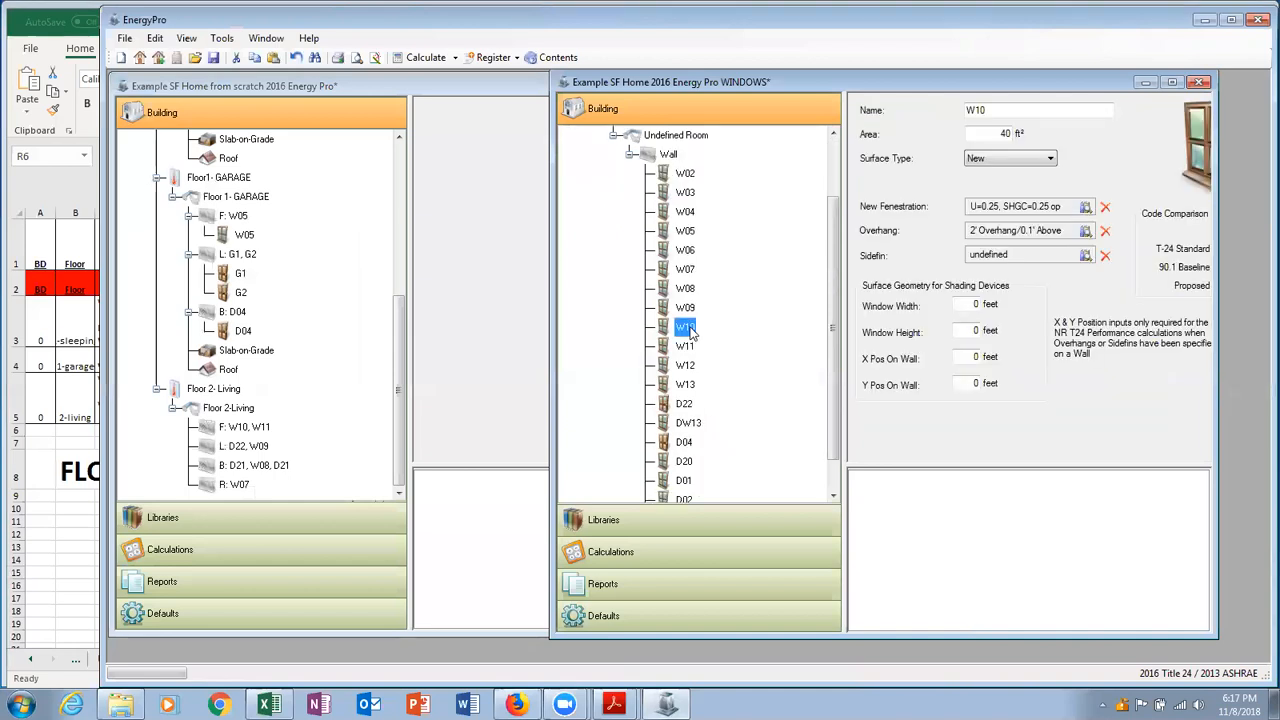
click(240, 428)
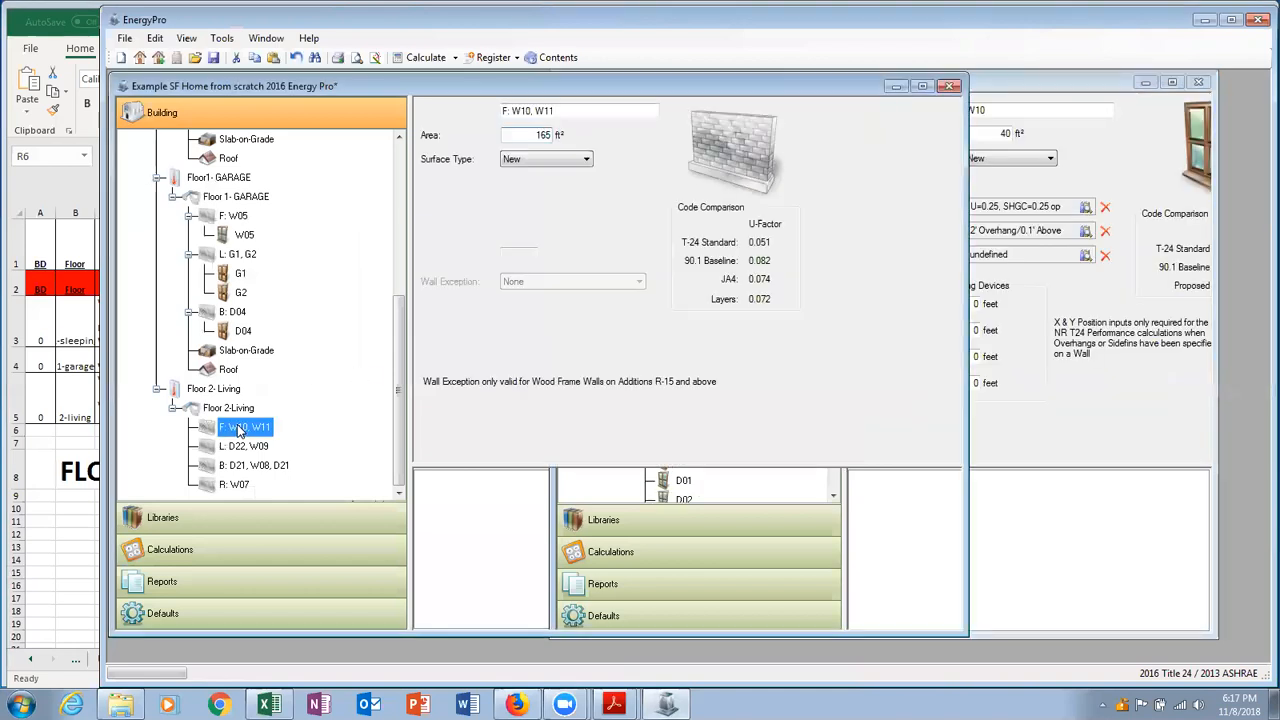
click(968, 438)
click(686, 346)
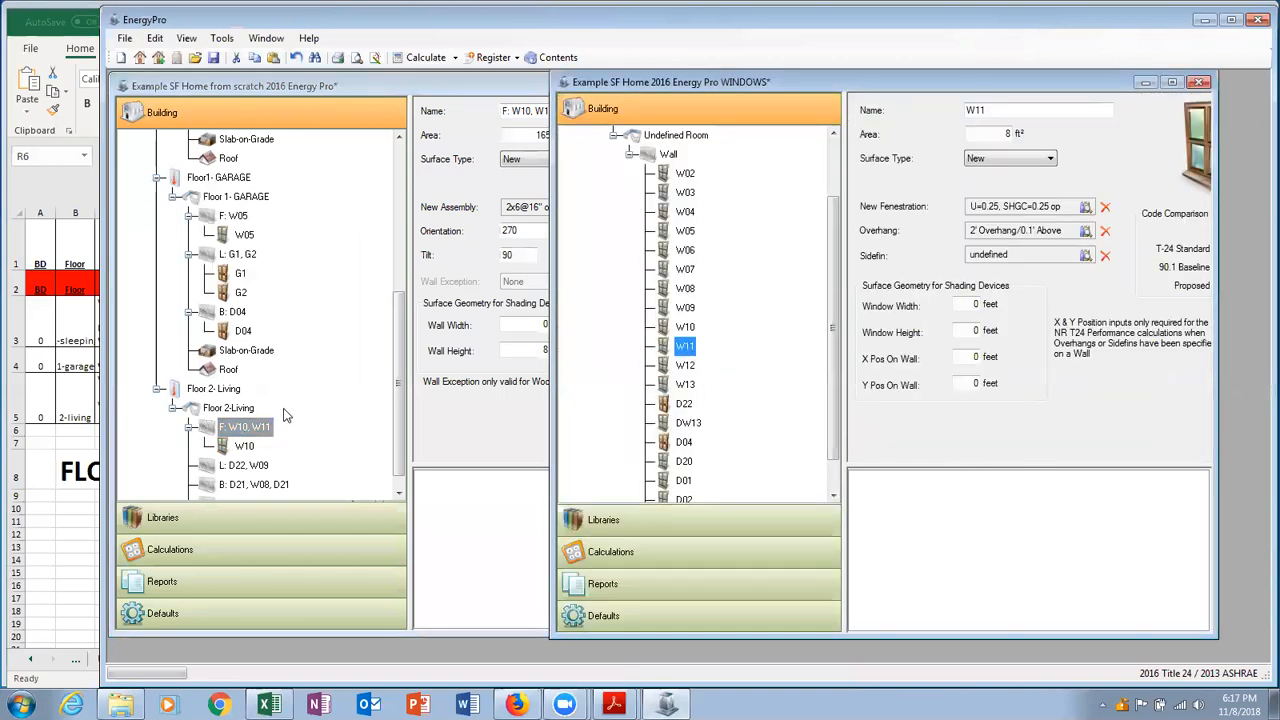
click(258, 430)
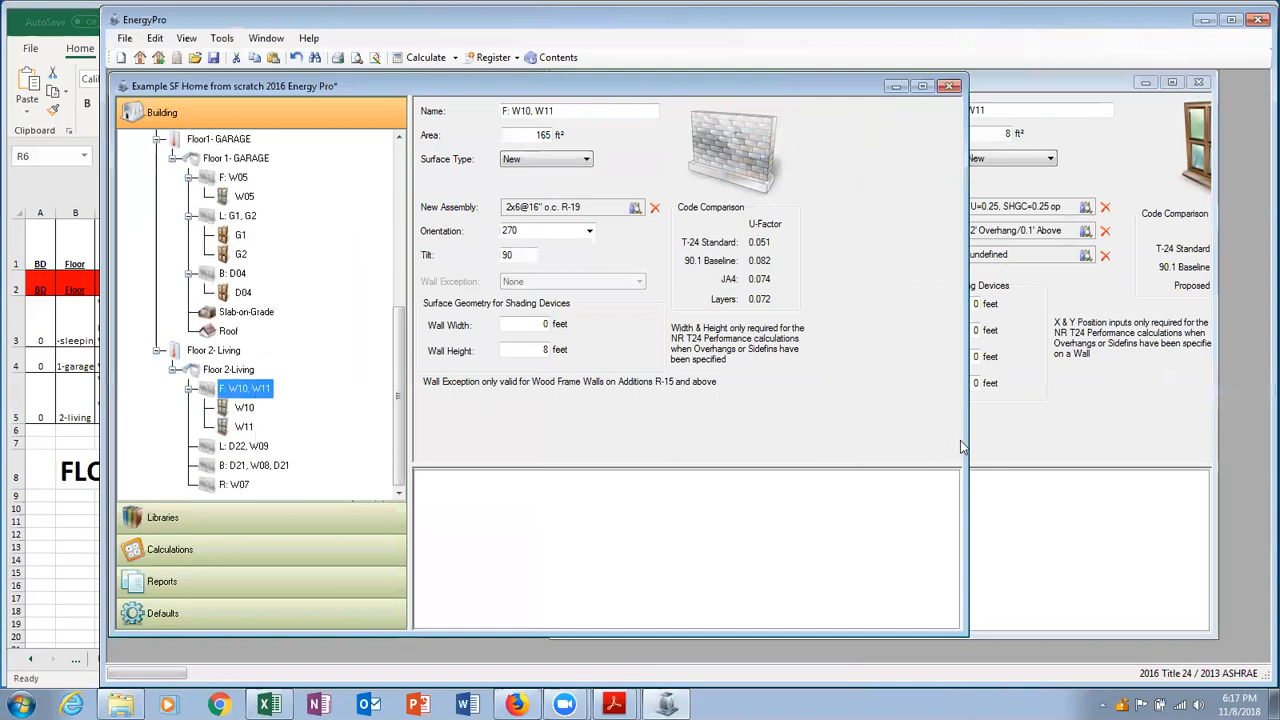
Move the WINDOWS project aside and copy door D22 and window W09 from it onto the Floor 2-Living left wall.
click(990, 446)
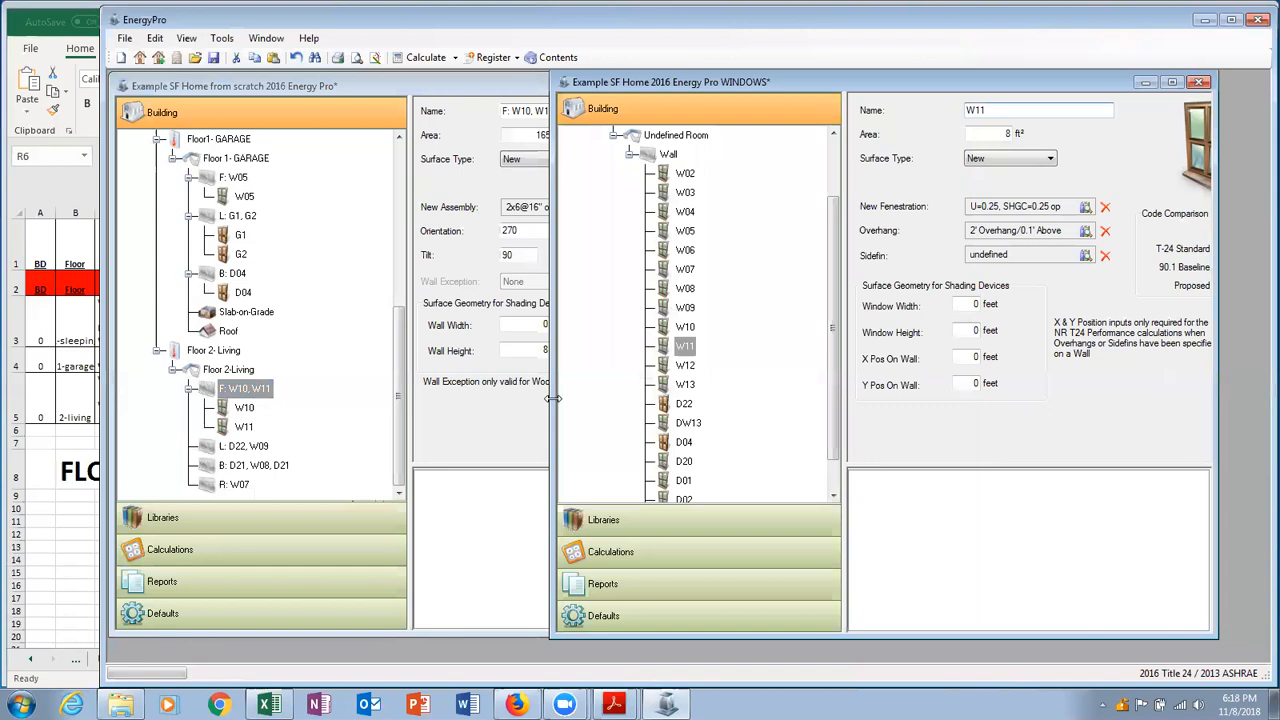
drag(553, 399, 822, 399)
drag(926, 86, 984, 88)
click(1010, 406)
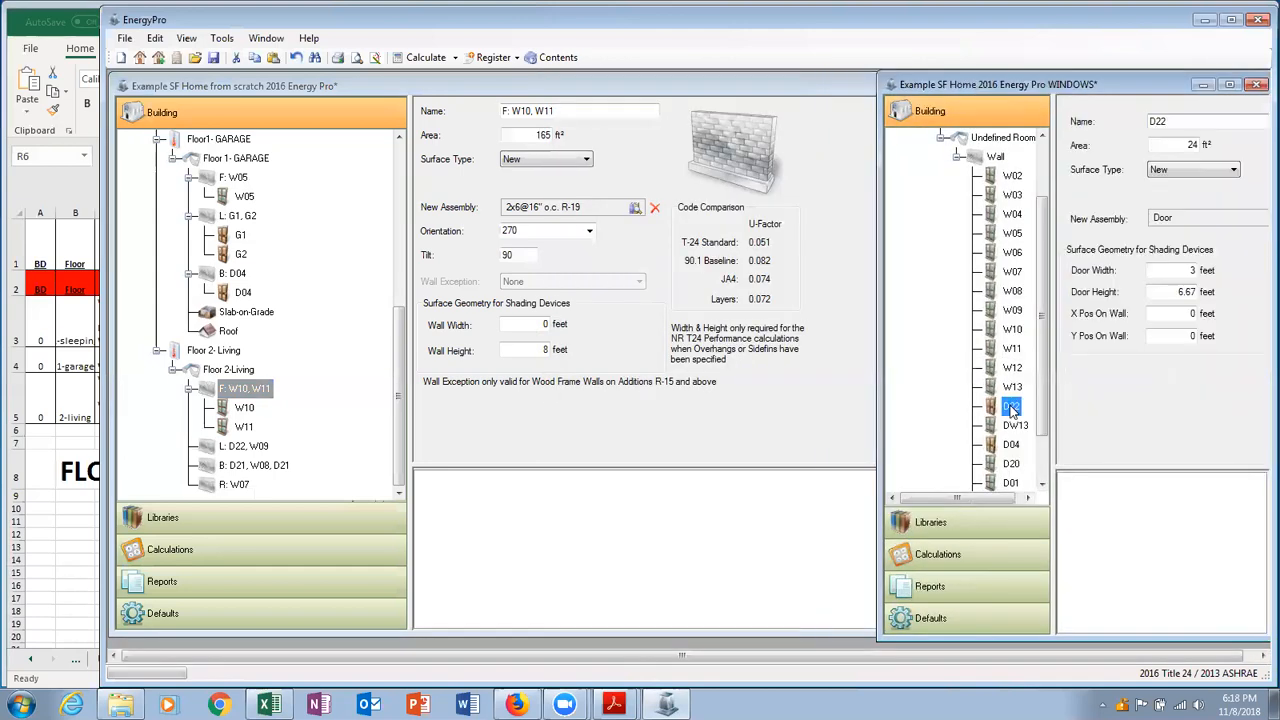
click(258, 449)
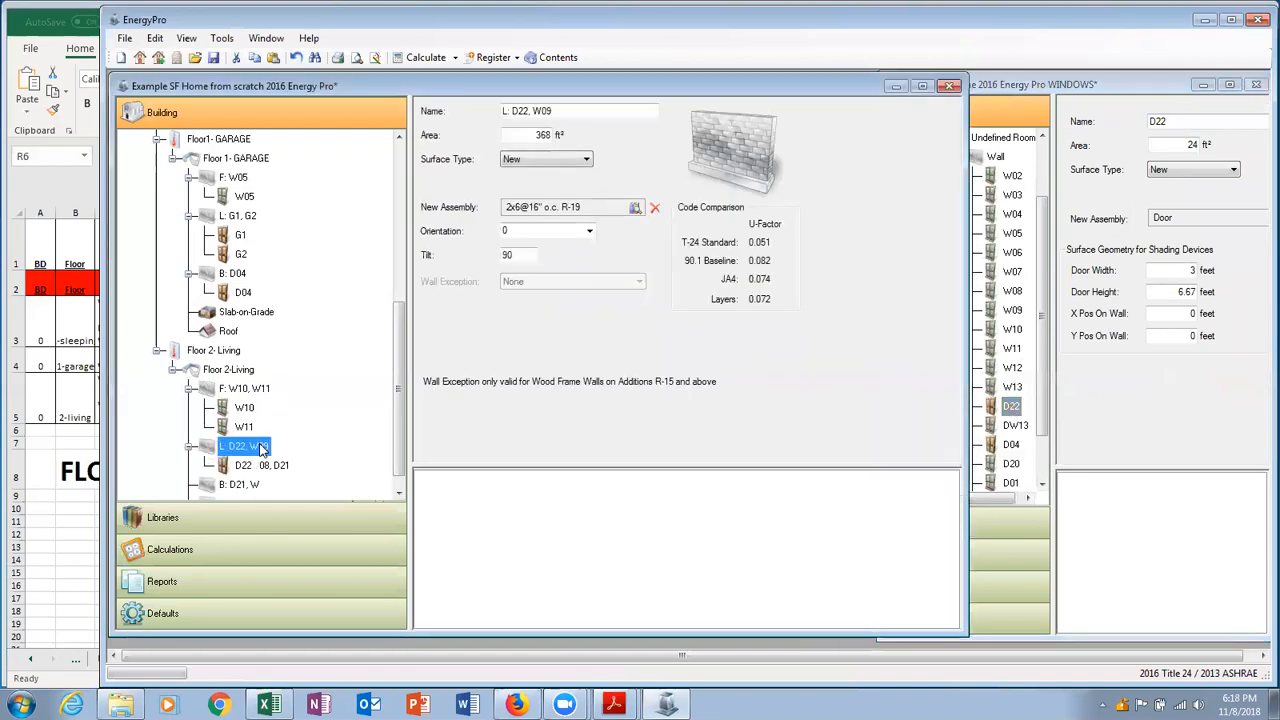
click(1012, 312)
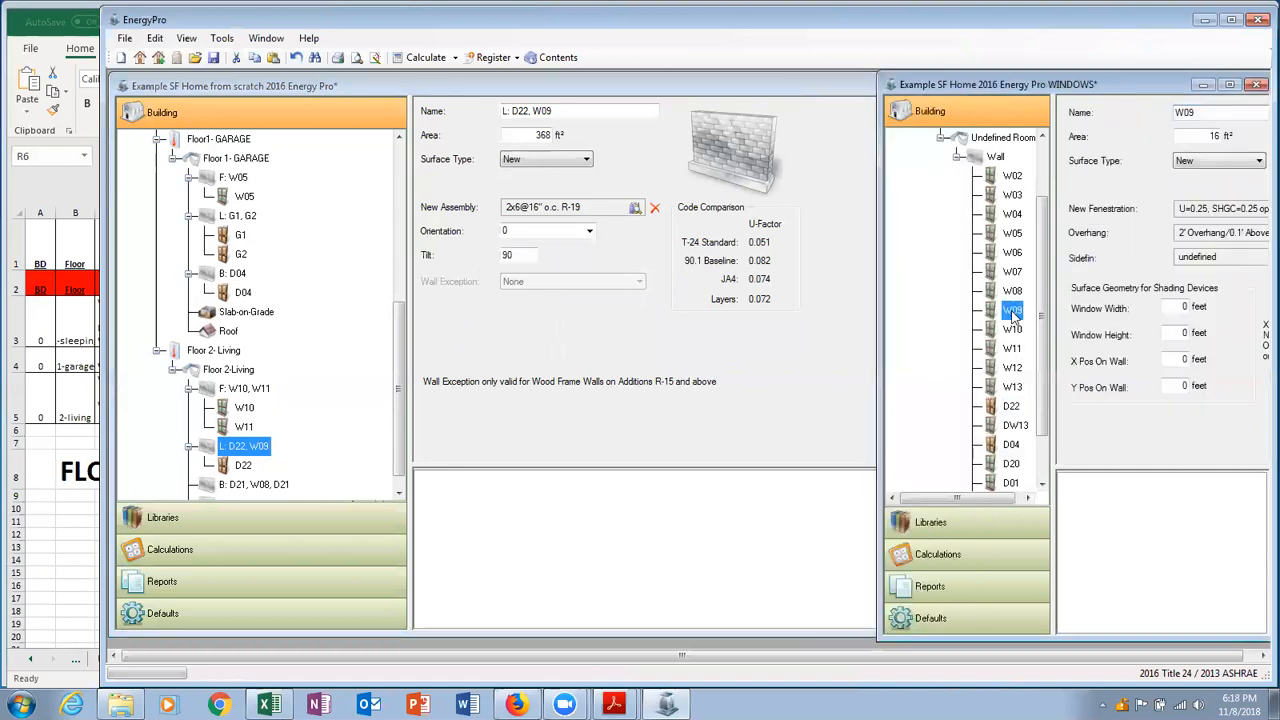
click(268, 447)
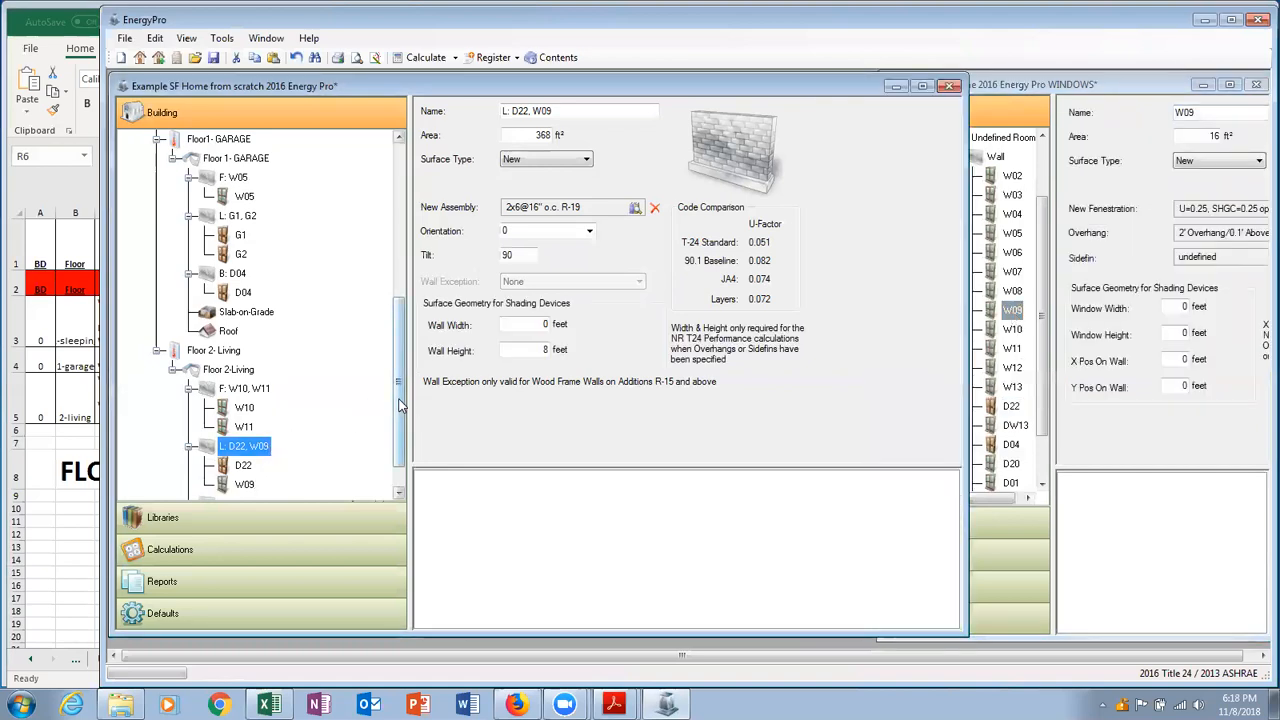
Widen the WINDOWS project's tree and look through its window and door list for D21, needed on the back wall.
scroll(400, 410, down, 1)
click(256, 467)
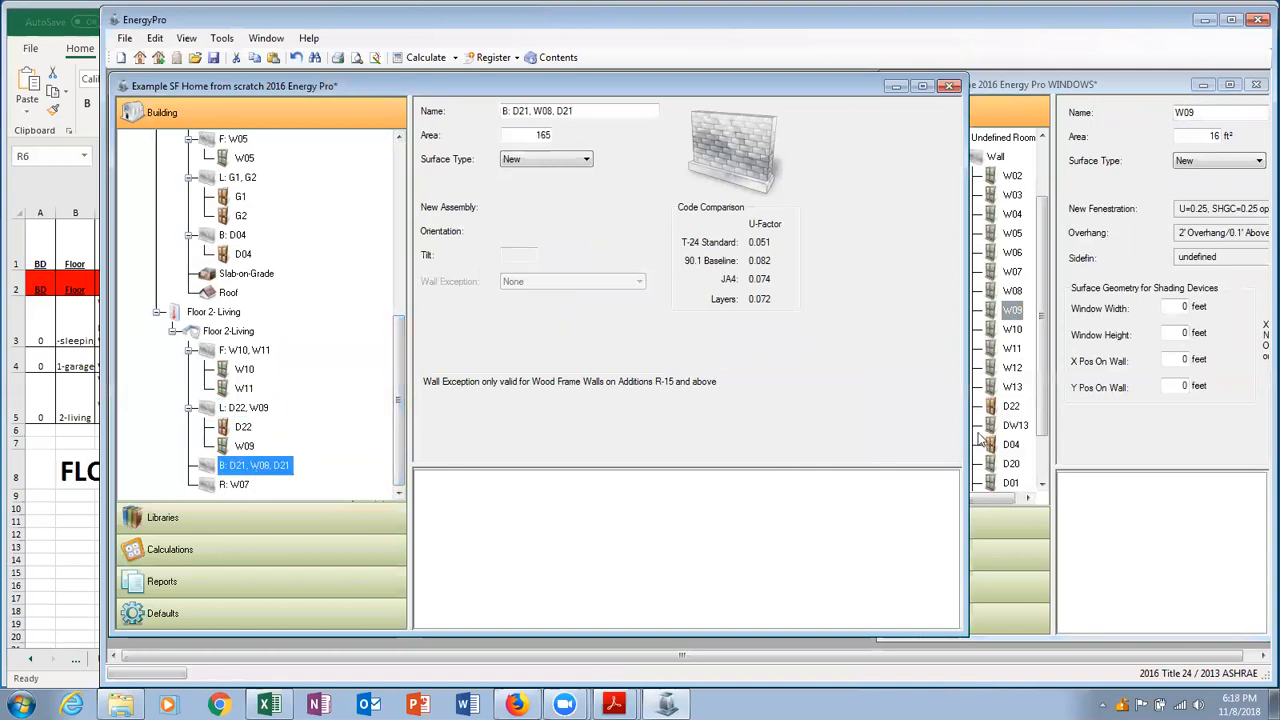
scroll(998, 440, down, 1)
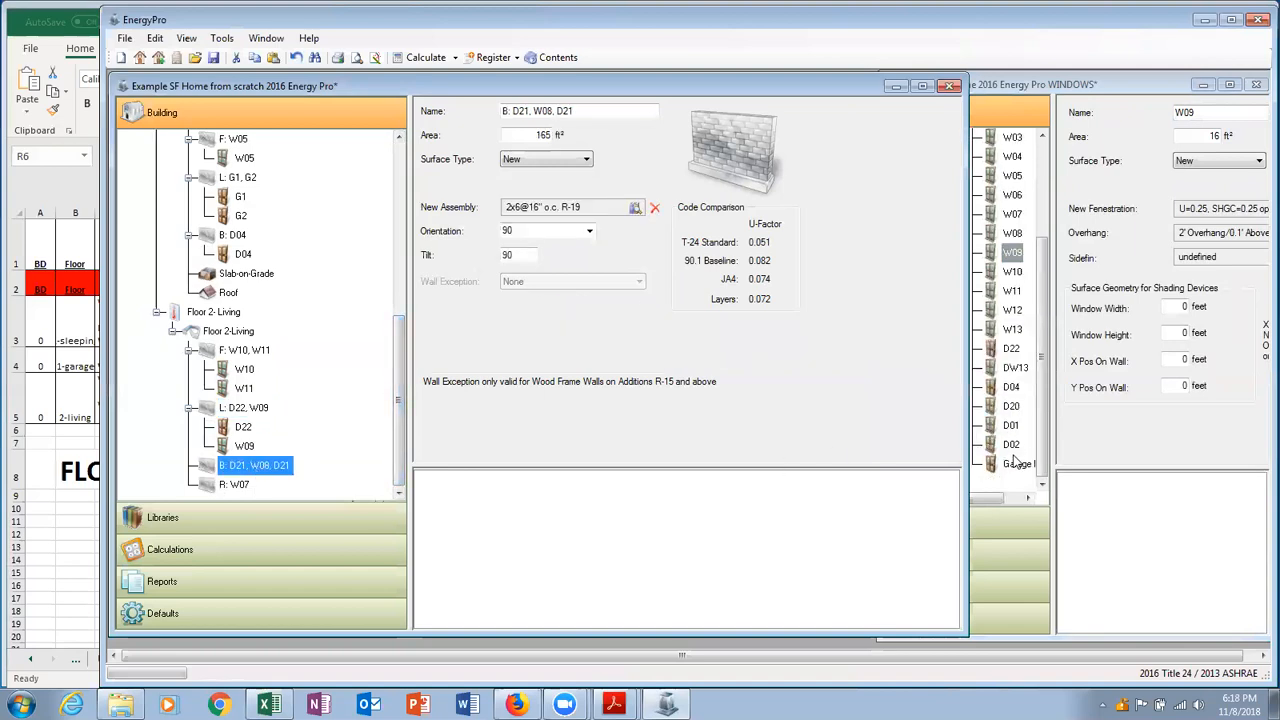
drag(1054, 445, 1100, 450)
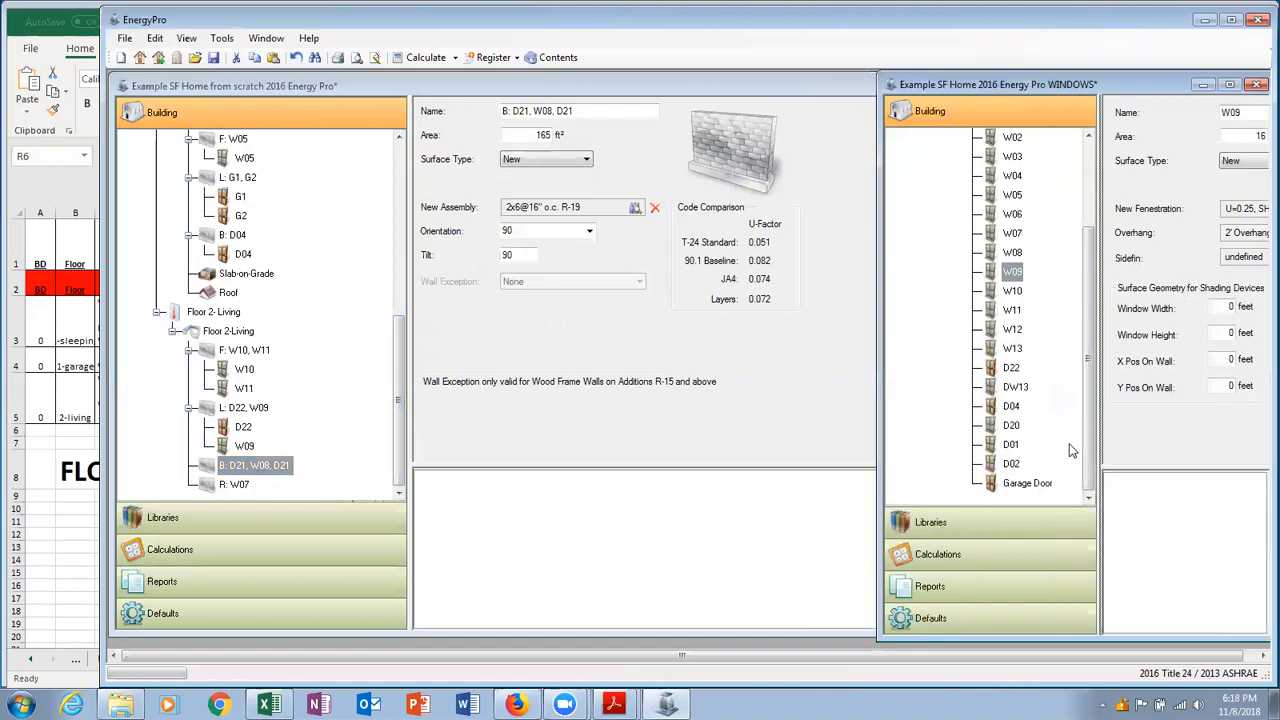
scroll(1070, 450, up, 2)
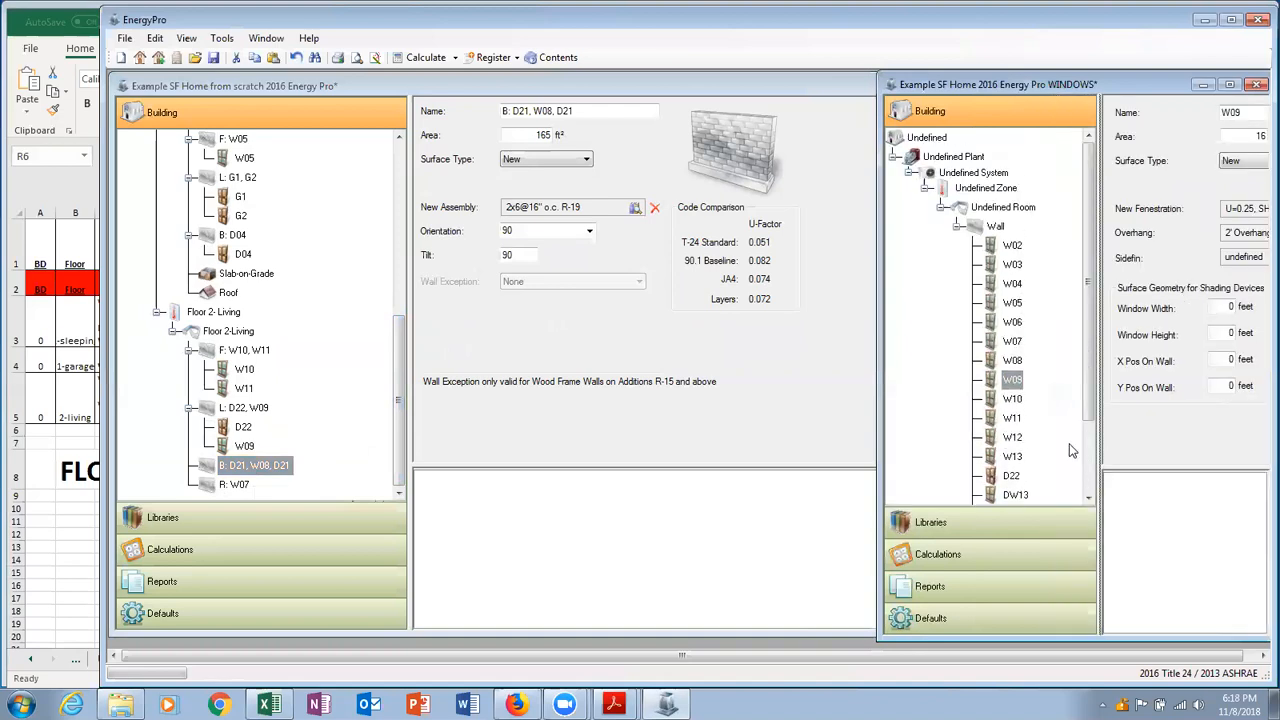
scroll(1070, 450, down, 2)
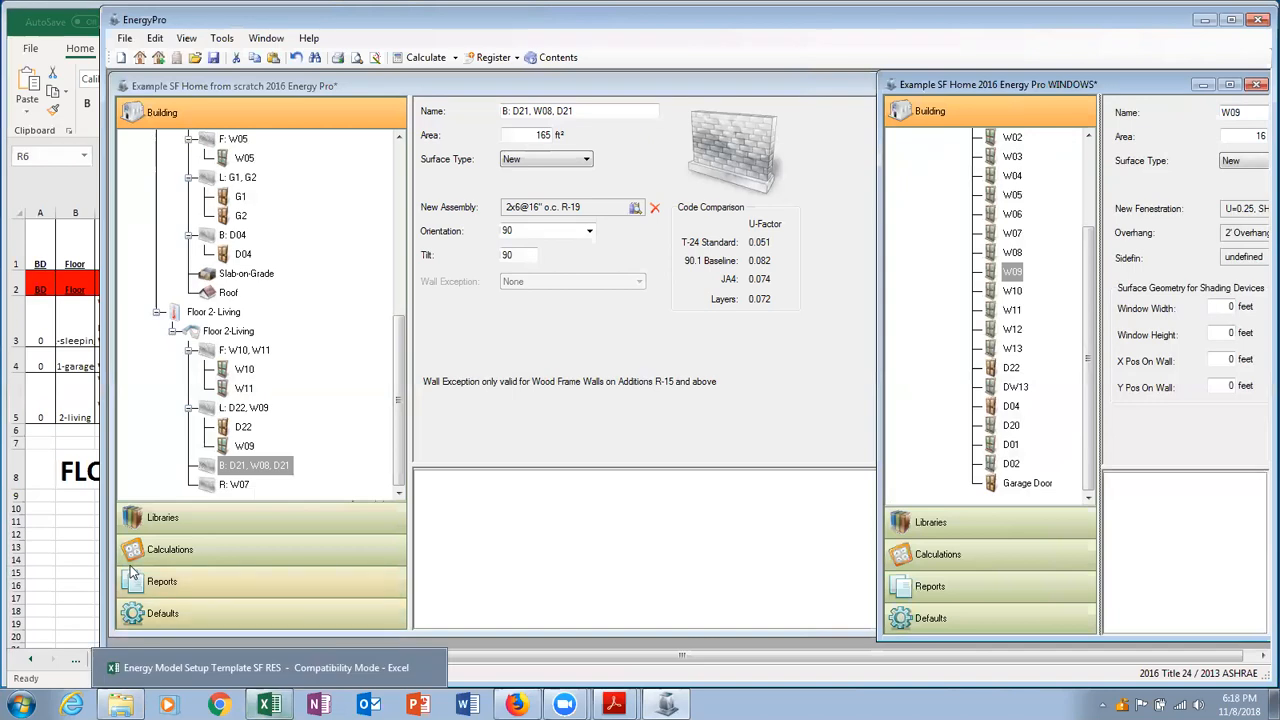
Switch to the Excel template and check the Windows sheet for the door code equivalent to D21.
click(85, 545)
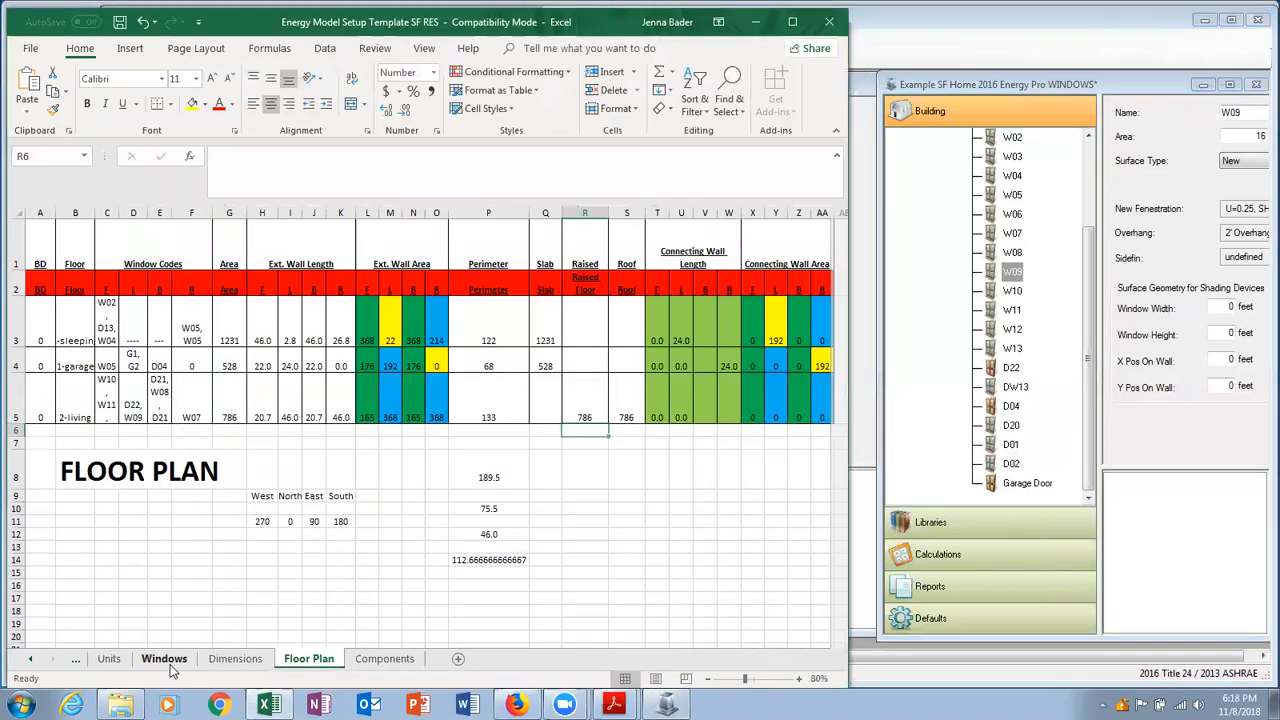
click(163, 658)
scroll(214, 503, down, 1)
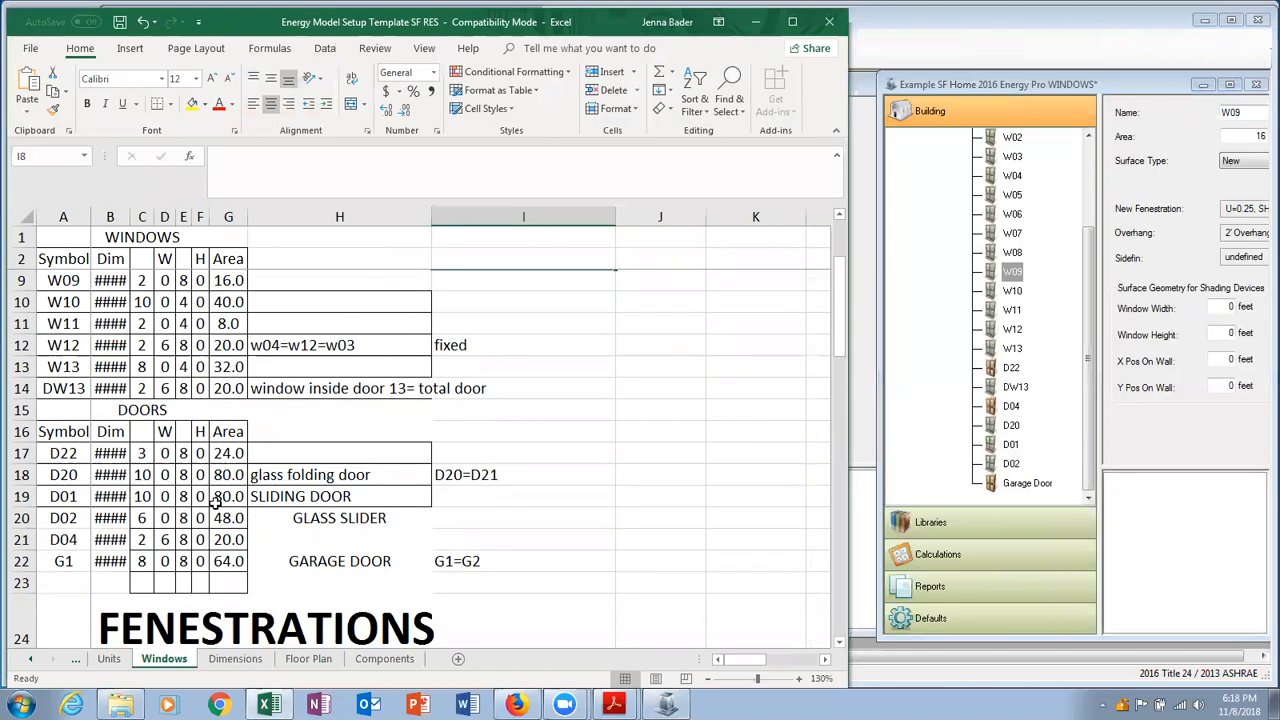
scroll(214, 502, up, 2)
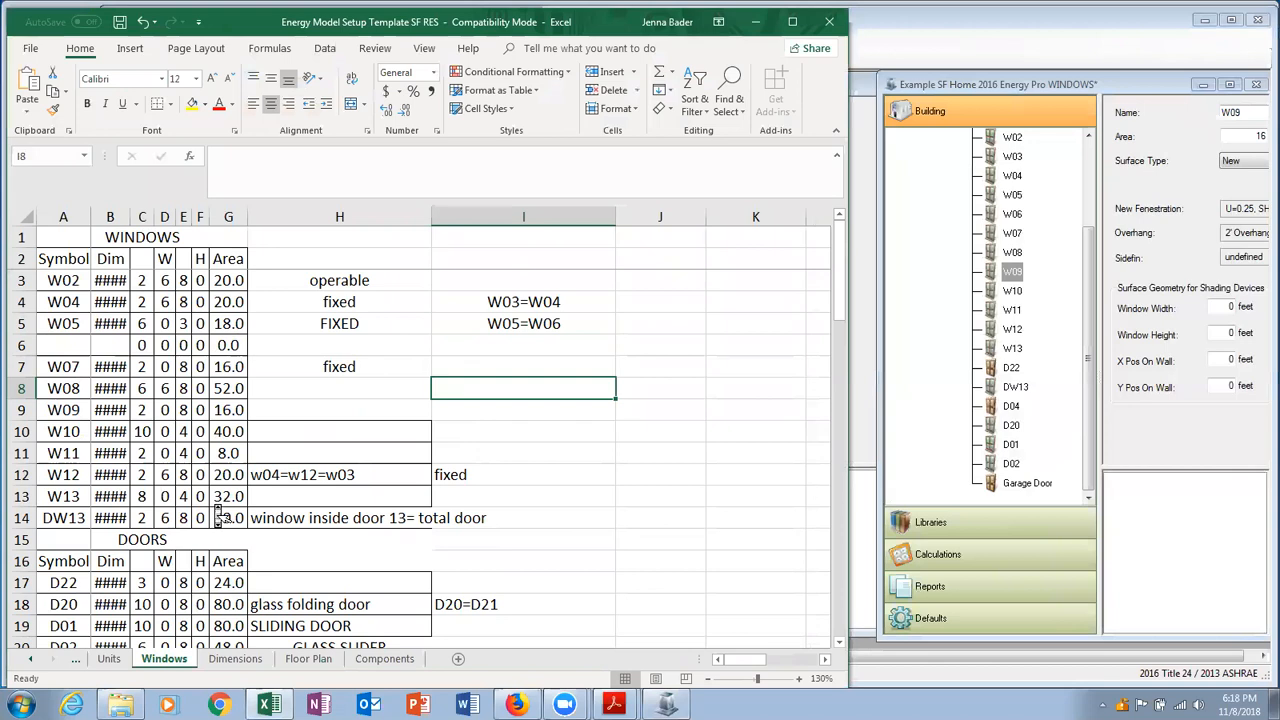
scroll(222, 518, down, 1)
click(600, 537)
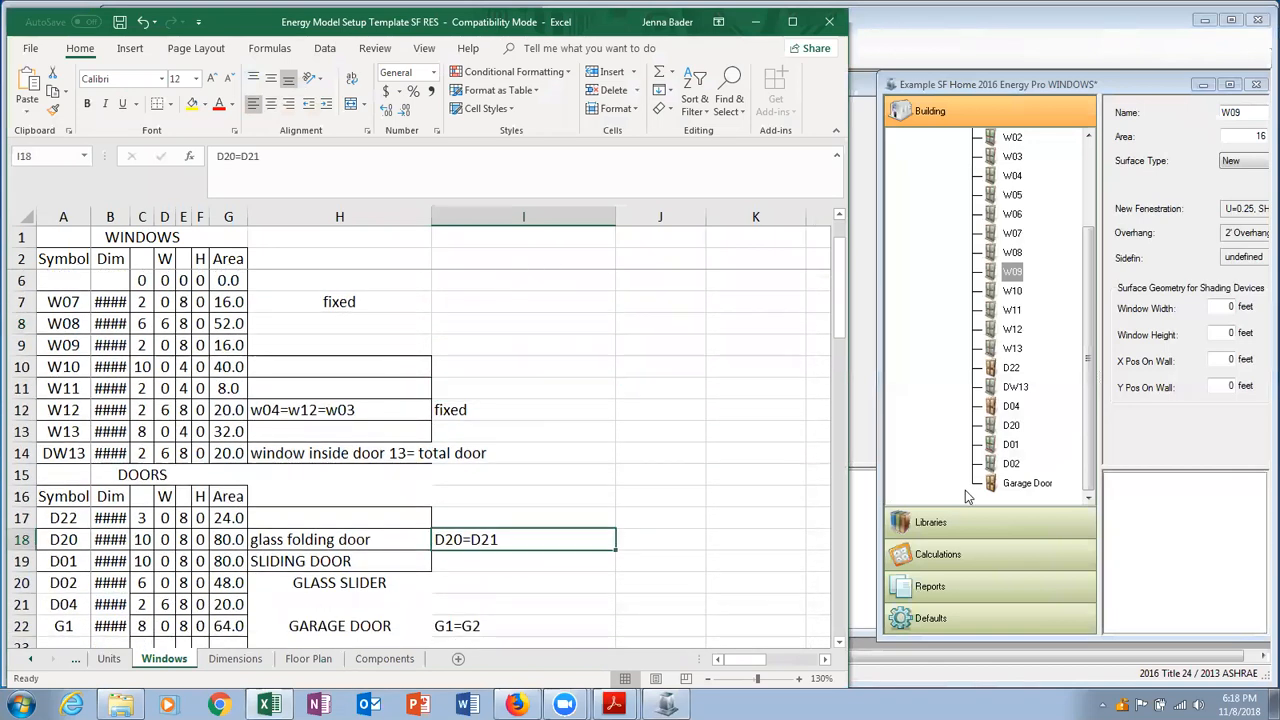
Switch back to EnergyPro and copy D20 from the WINDOWS project onto the Floor 2-Living back wall twice.
click(864, 451)
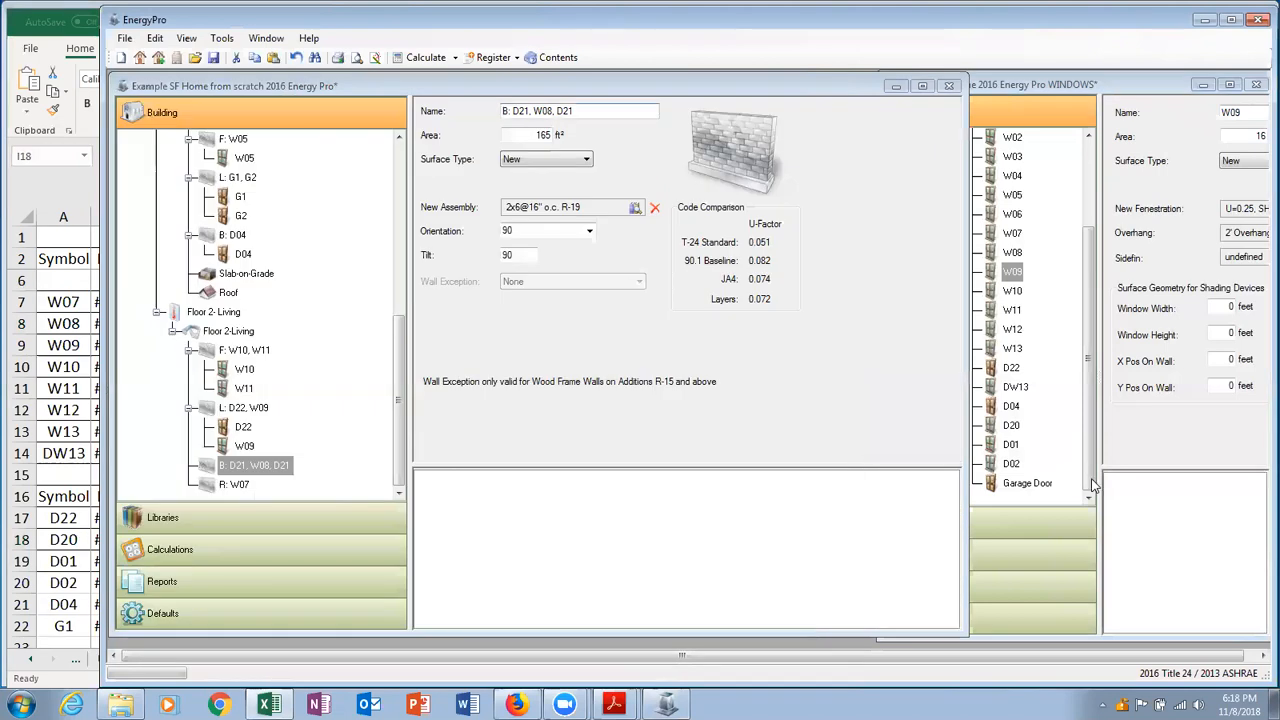
click(1013, 427)
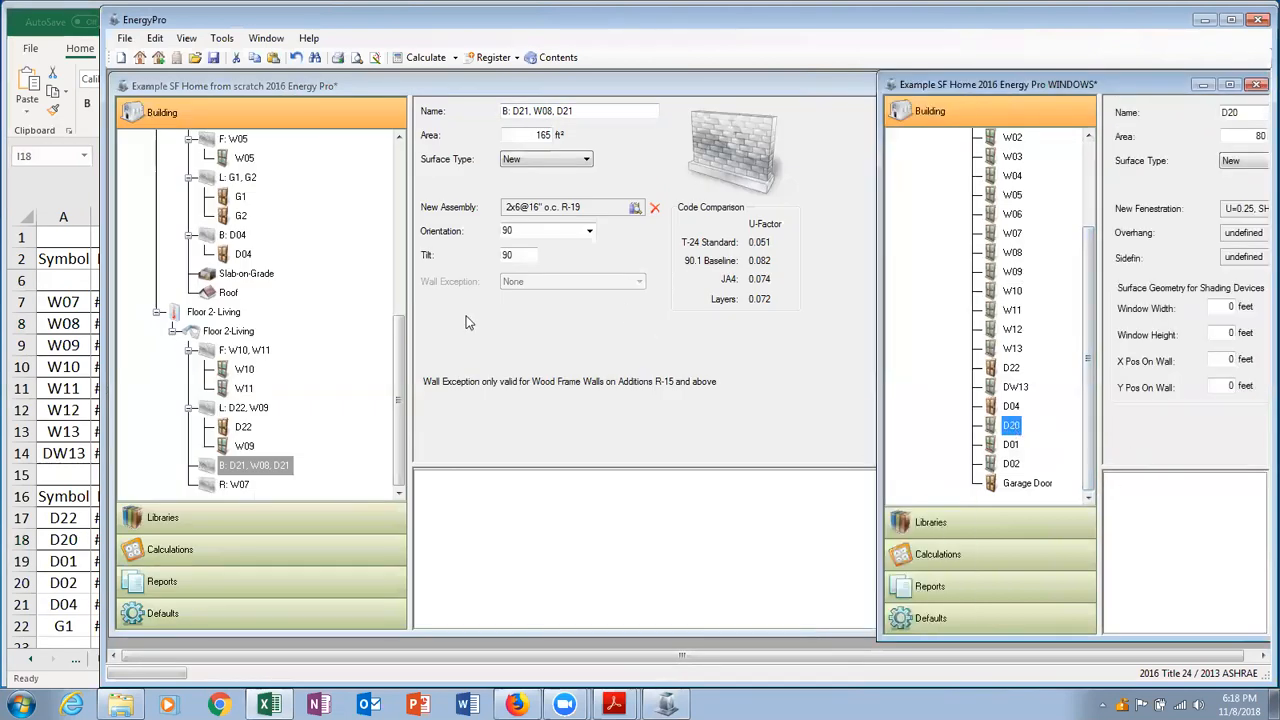
click(284, 467)
key(ctrl+v)
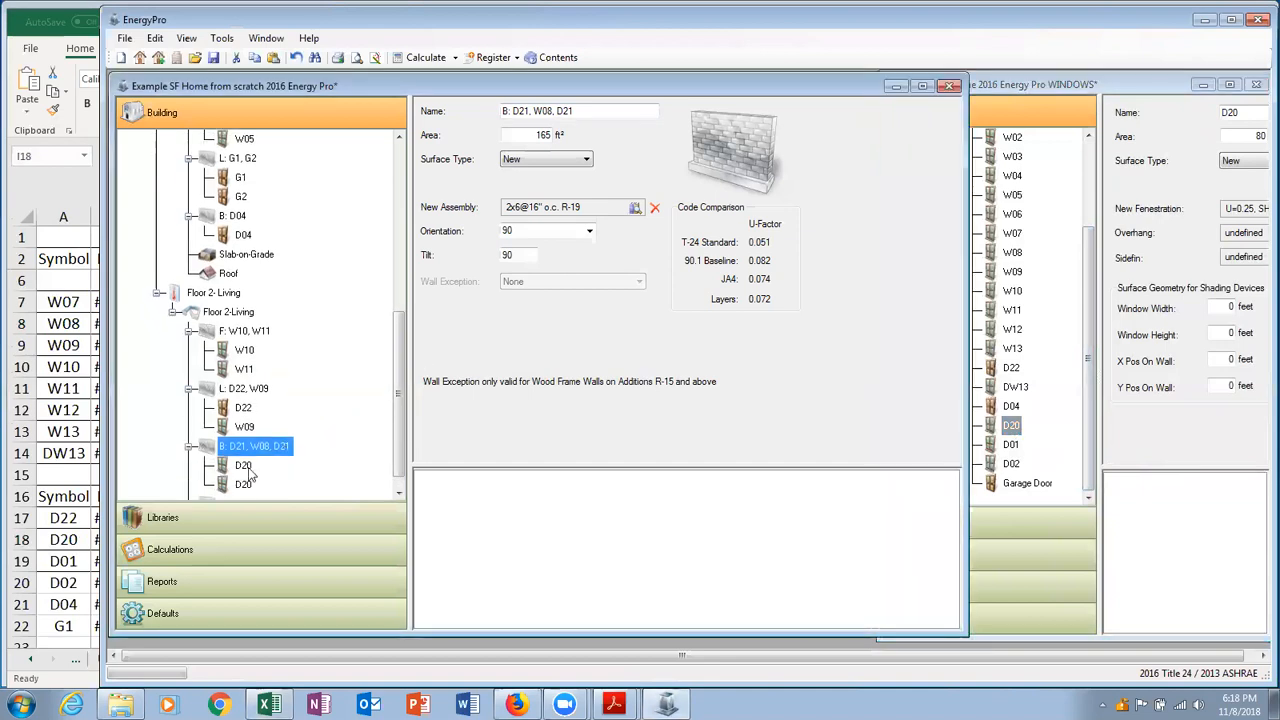
Rename both D20 openings on the Floor 2-Living back wall as D21.
click(248, 467)
click(566, 118)
key(BackSpace)
text(1)
click(243, 484)
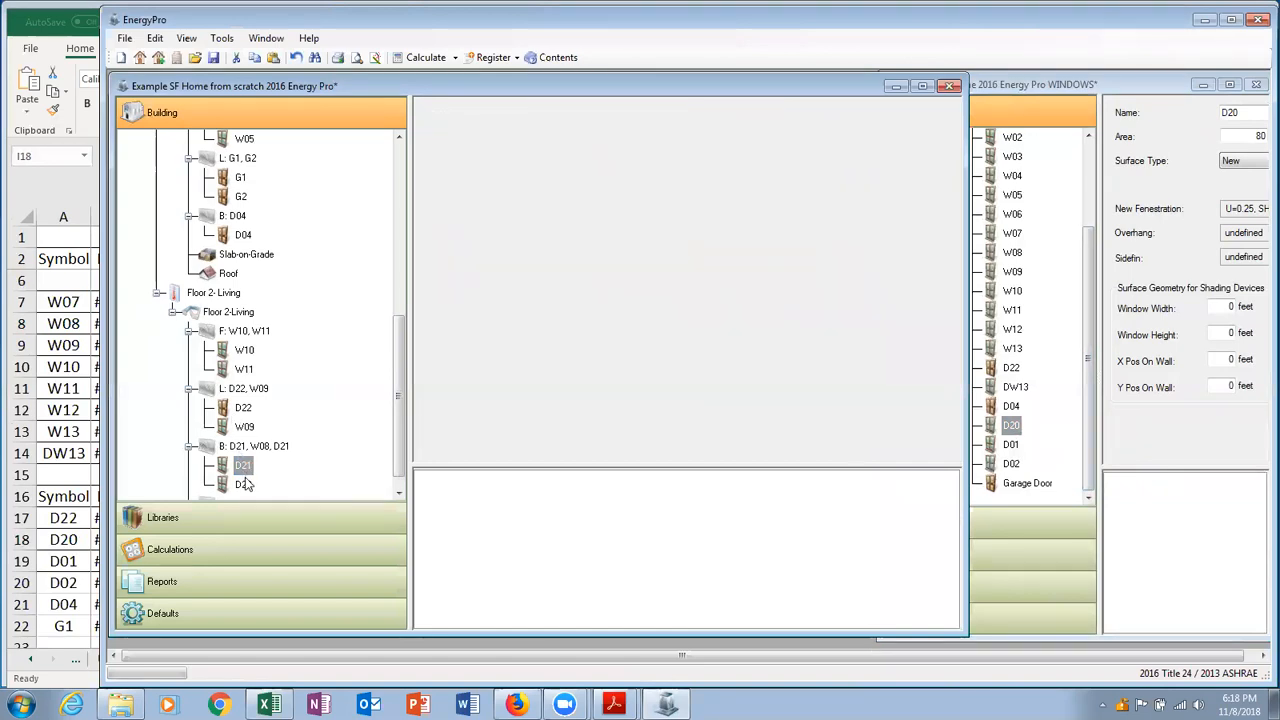
click(560, 118)
key(BackSpace)
text(1)
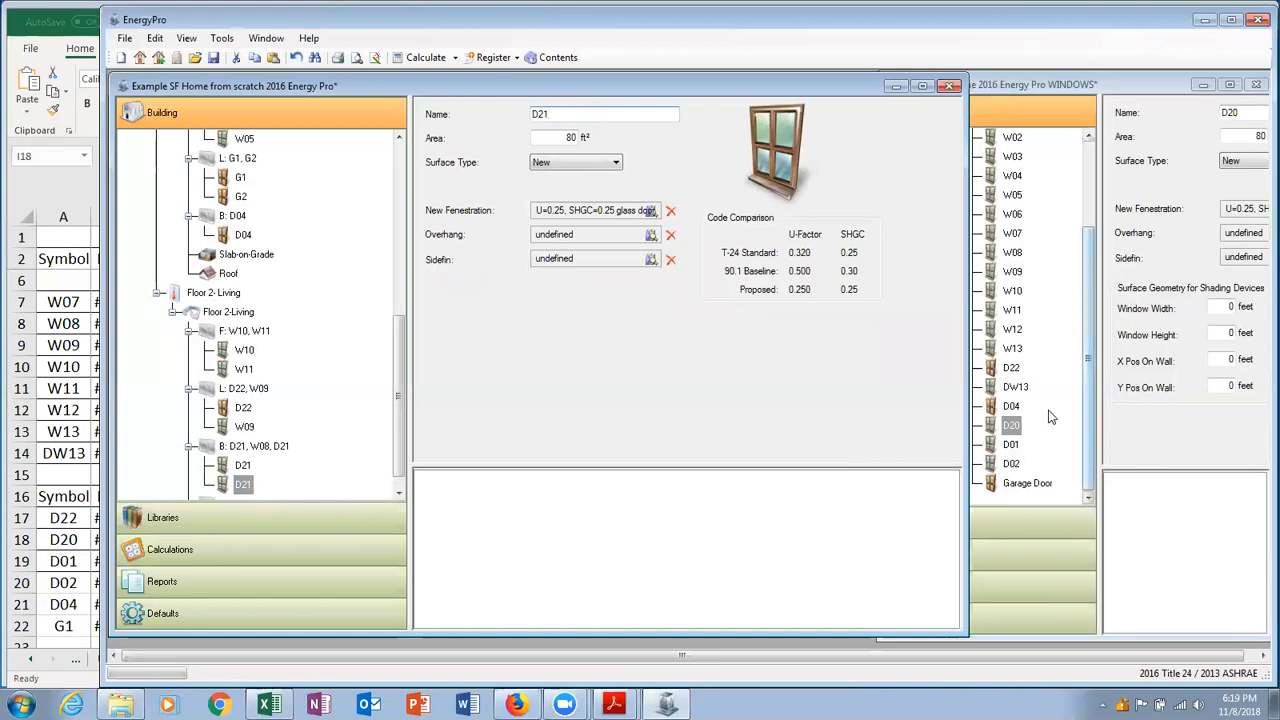
Copy window W08 from the WINDOWS project onto the Floor 2-Living back wall and accept the automatic gross area increase.
click(1012, 406)
click(1013, 253)
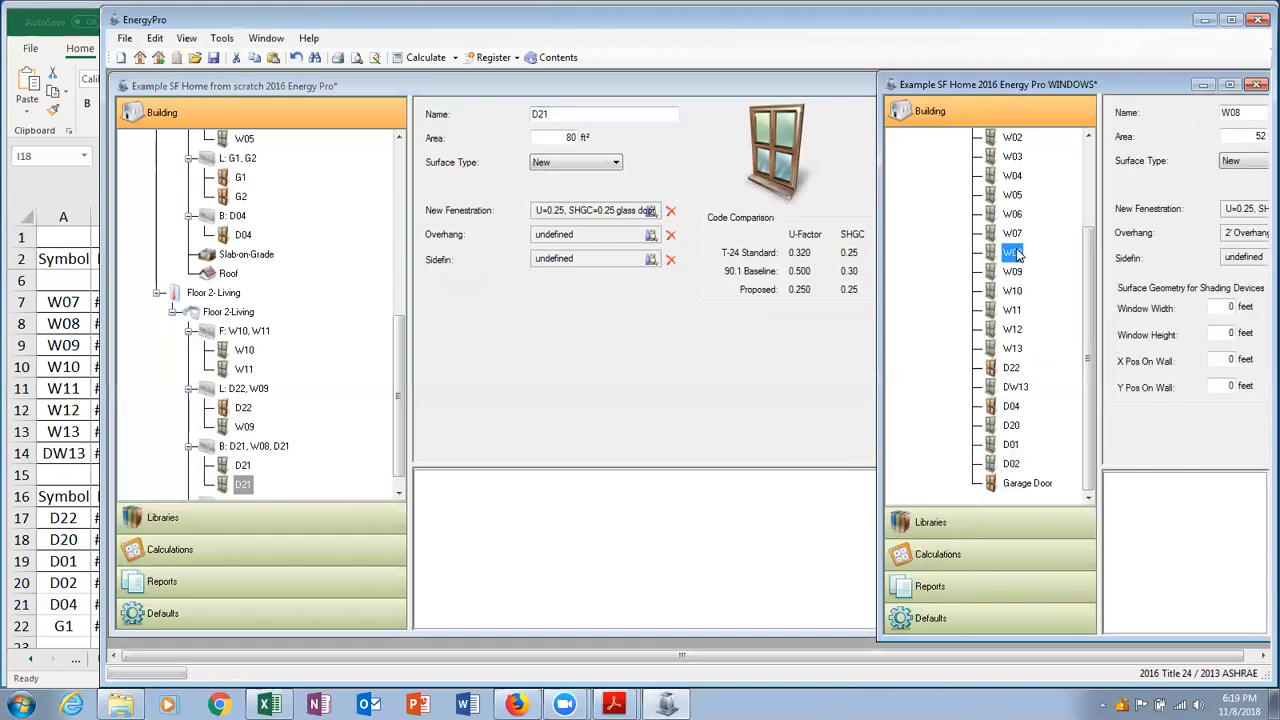
click(263, 450)
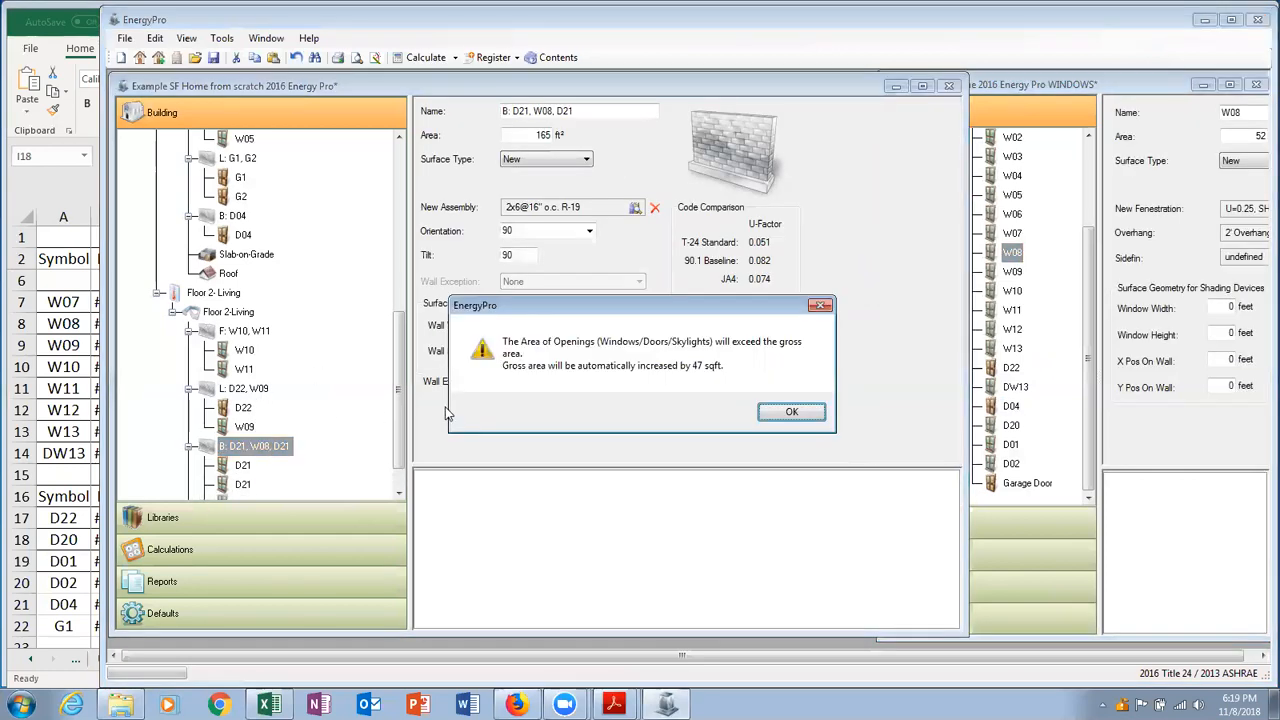
click(790, 412)
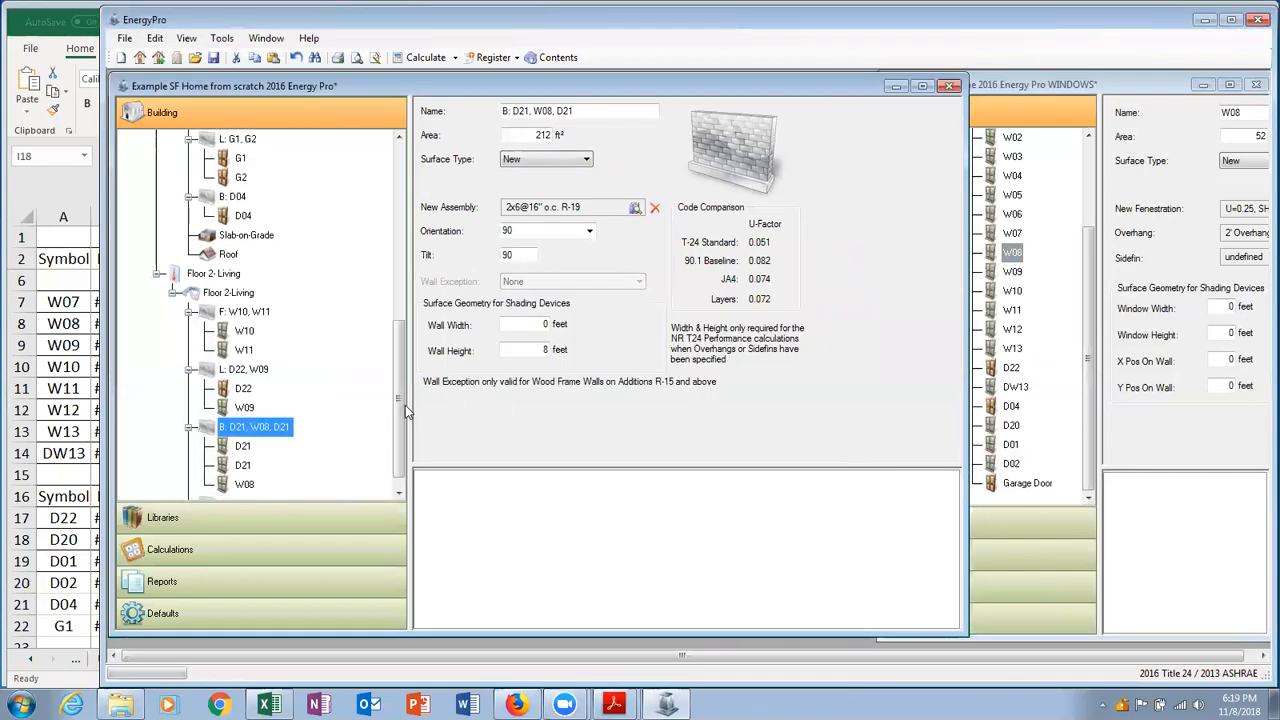
Review the back wall's D21 and W08 entries and compare their areas with the Windows sheet in the Excel template.
scroll(398, 413, down, 1)
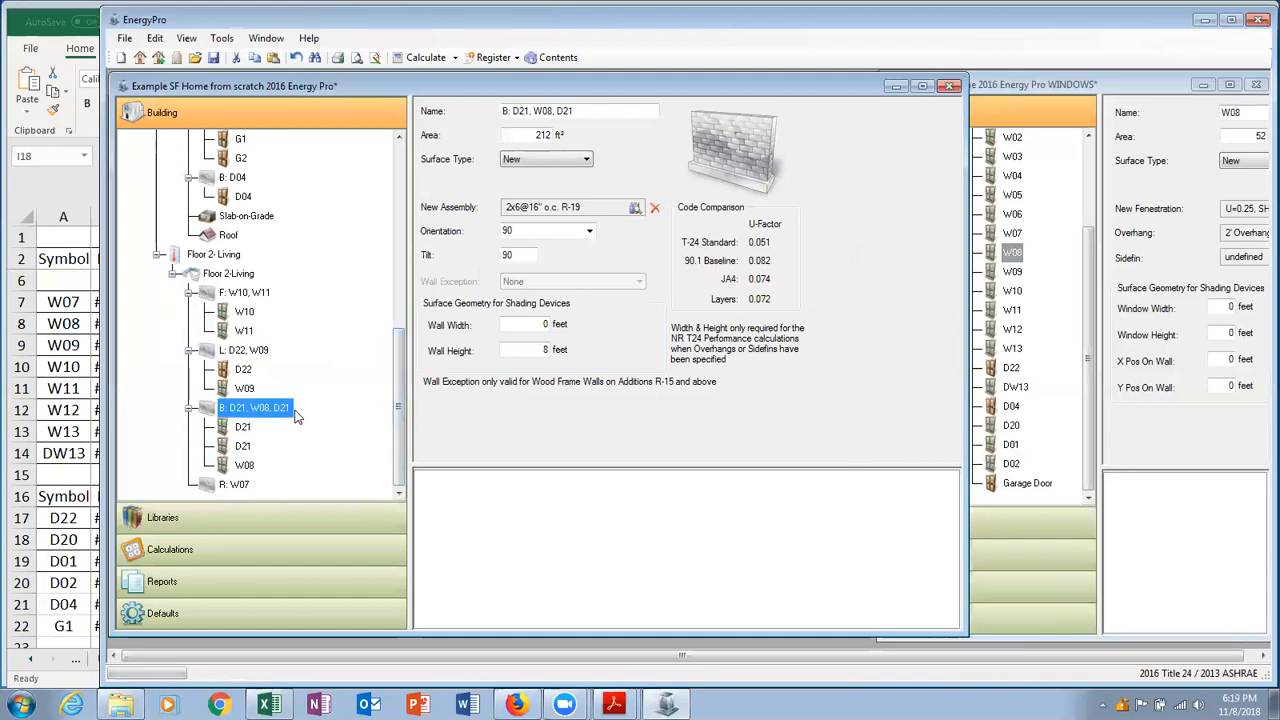
click(243, 427)
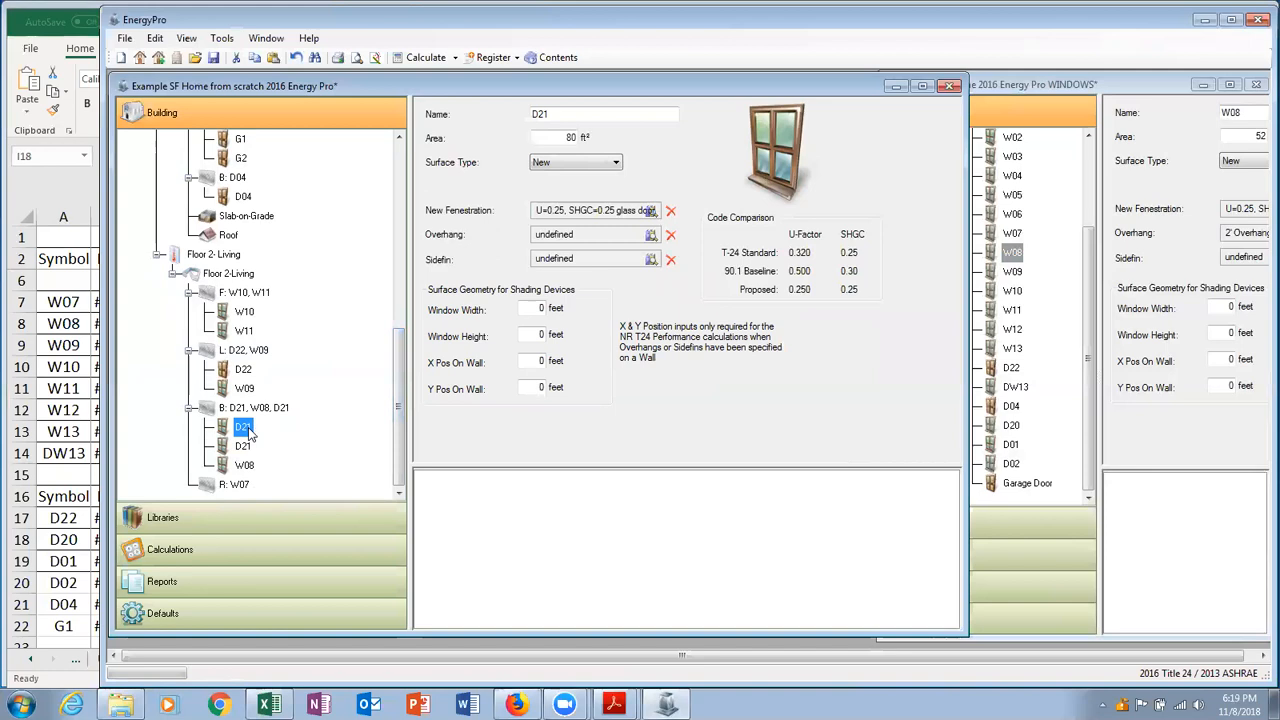
key(Down)
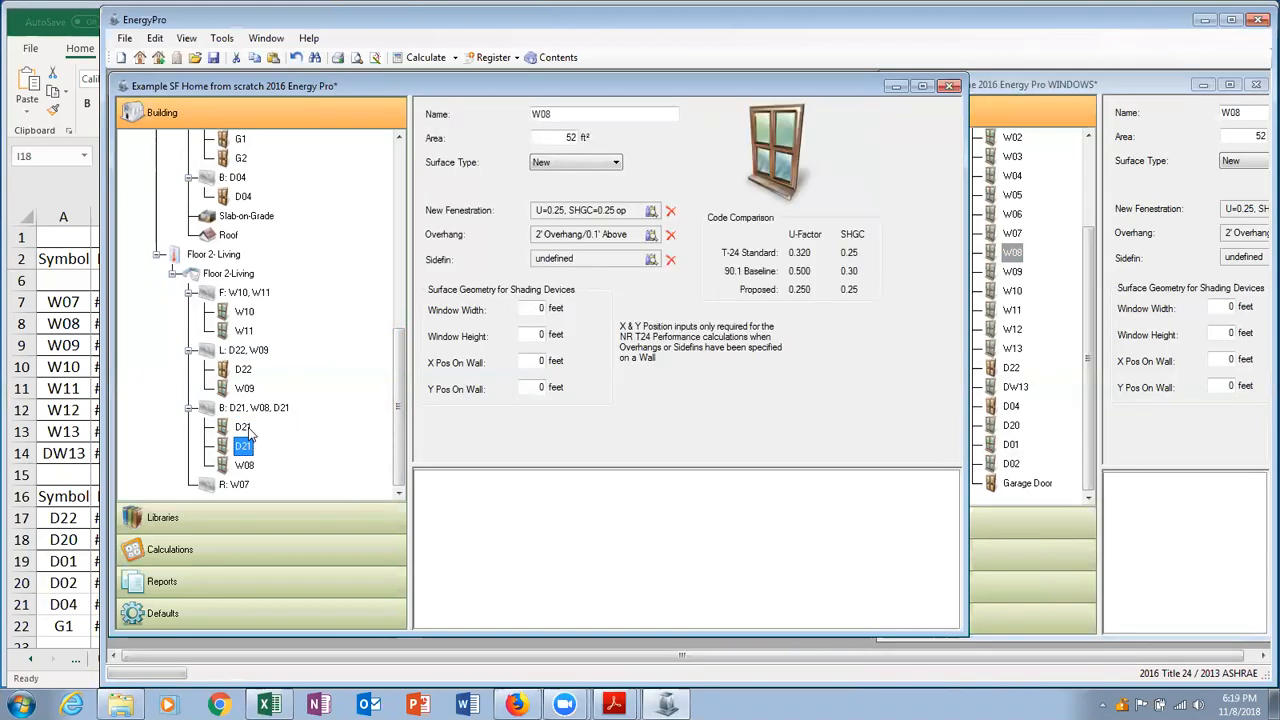
key(Down)
key(Up)
key(Up)
key(Up)
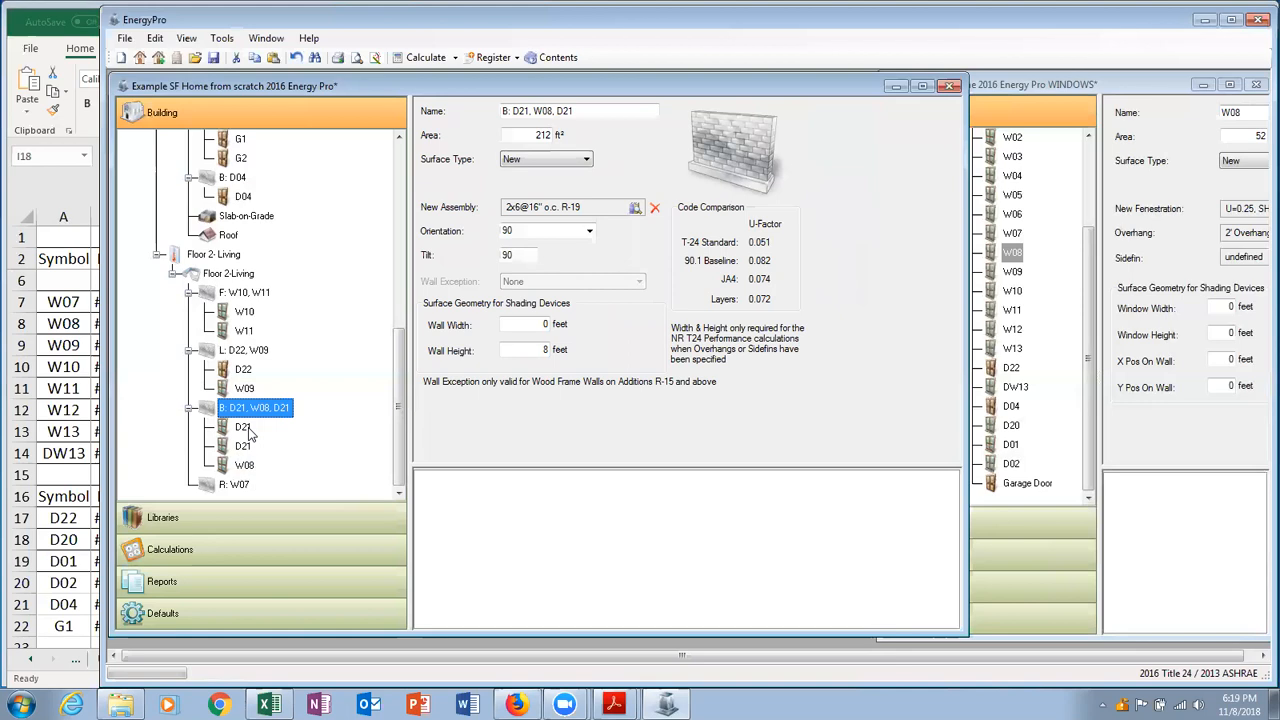
click(63, 420)
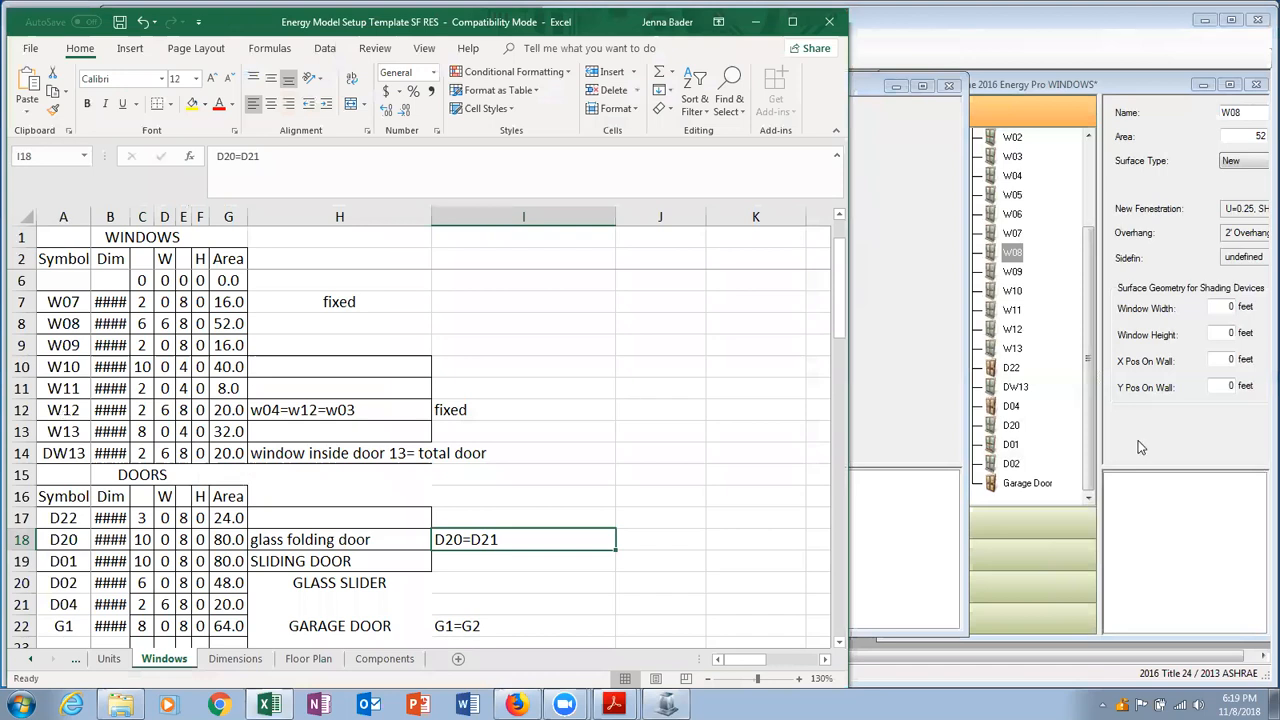
click(867, 400)
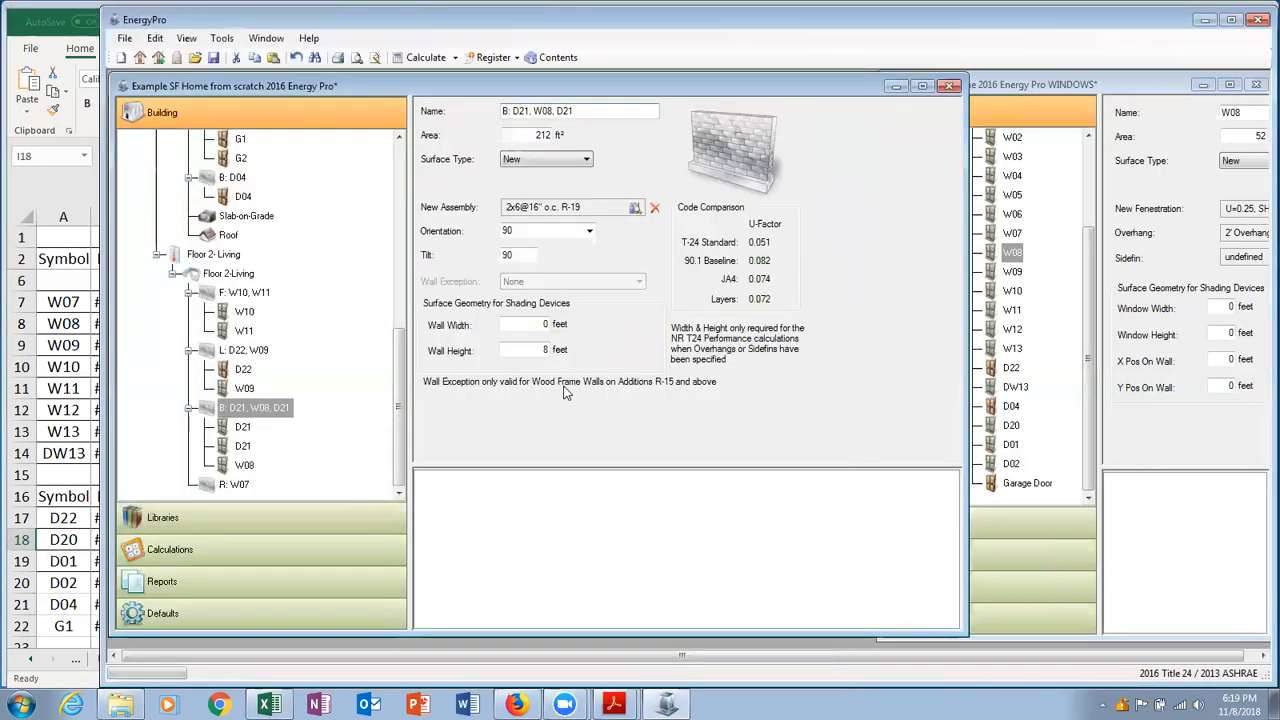
Set the area of both D21 openings on the Floor 2-Living back wall to 76 ft².
click(243, 428)
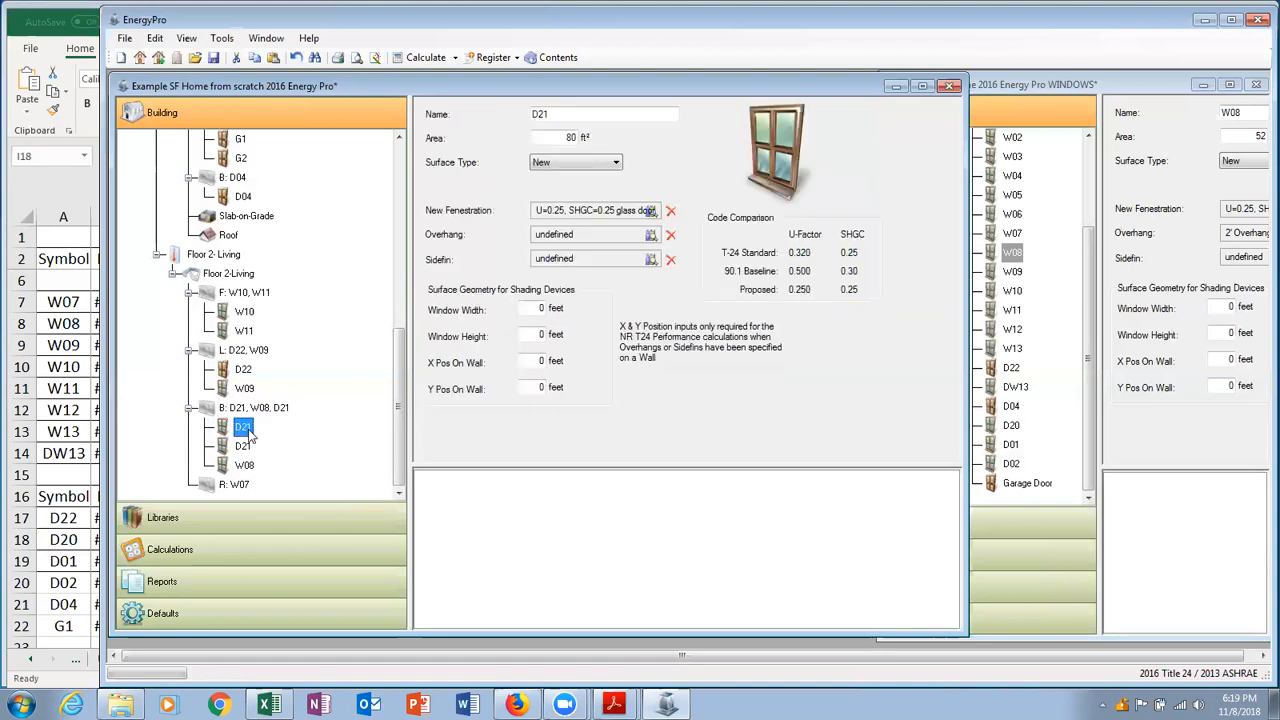
double_click(569, 137)
text(75)
click(242, 446)
double_click(568, 137)
text(75)
key(Tab)
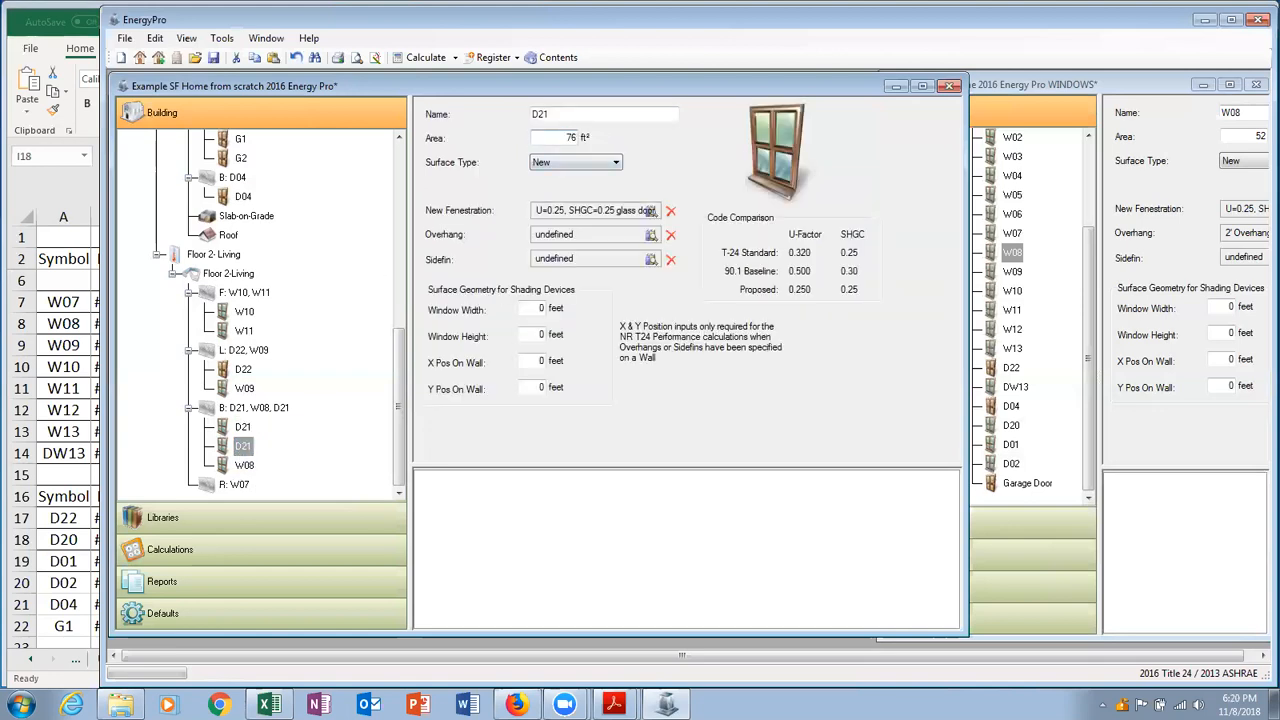
Set the area of window W08 on the back wall to 48 ft² and save the project.
click(244, 465)
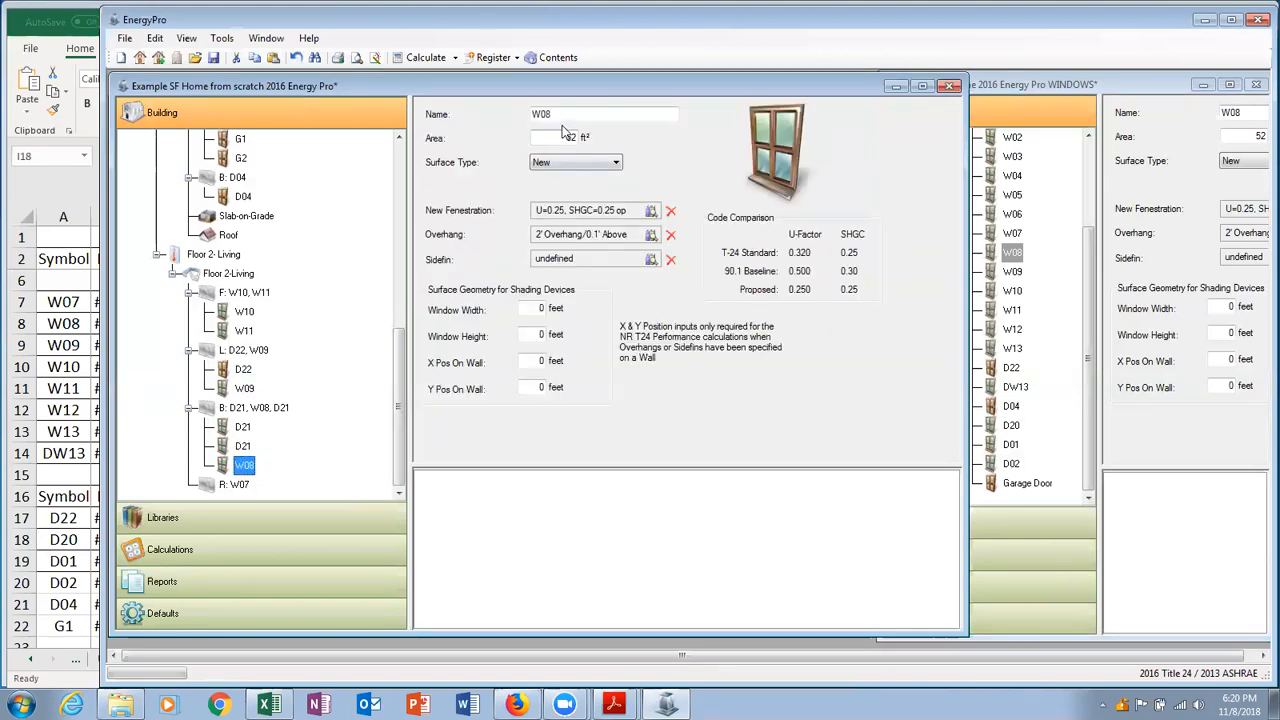
double_click(568, 137)
text(48)
click(214, 59)
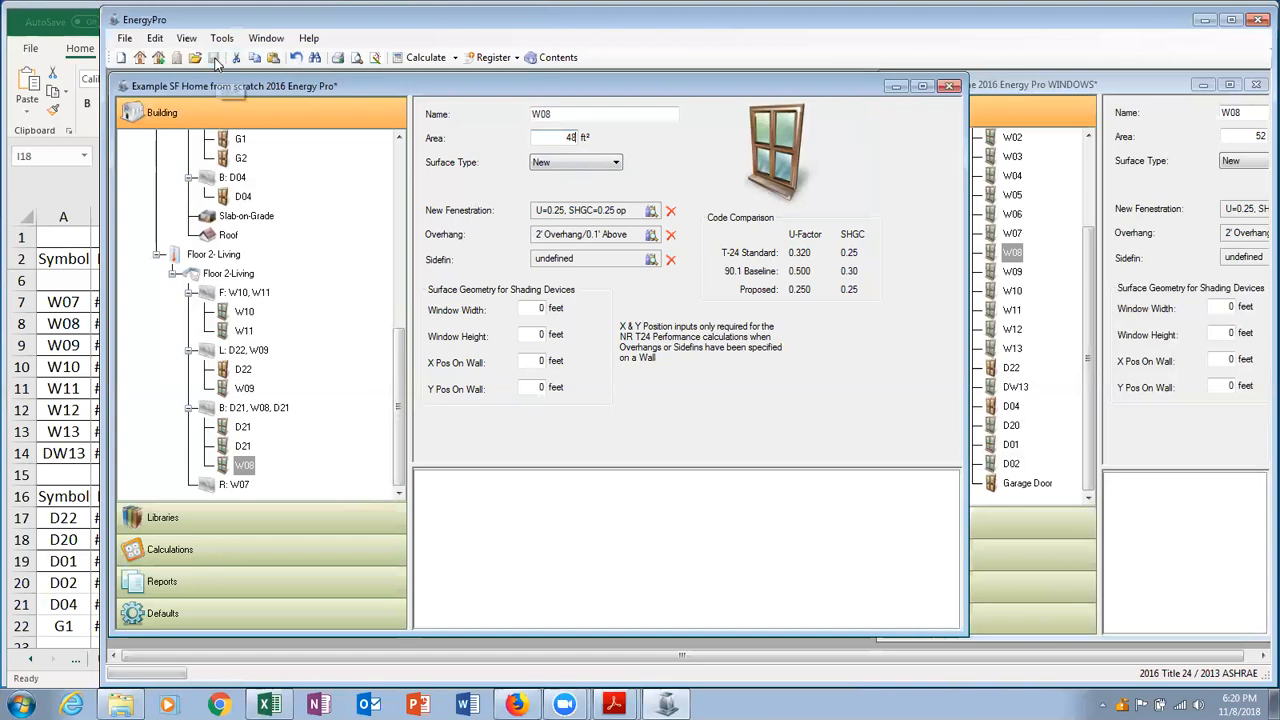
Mark the resized back wall openings by renaming both doors "D21, edit" and the window "W08, edit".
click(243, 426)
click(594, 116)
text(, edit)
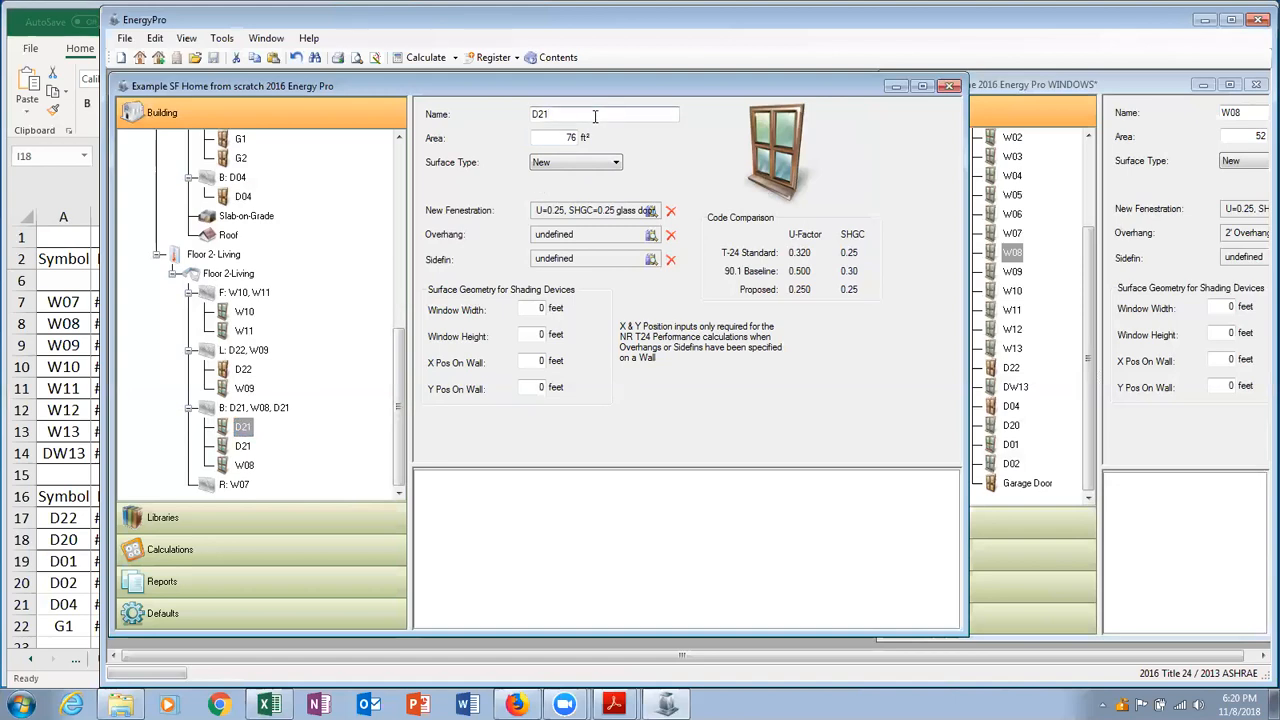
double_click(558, 115)
click(246, 450)
click(581, 114)
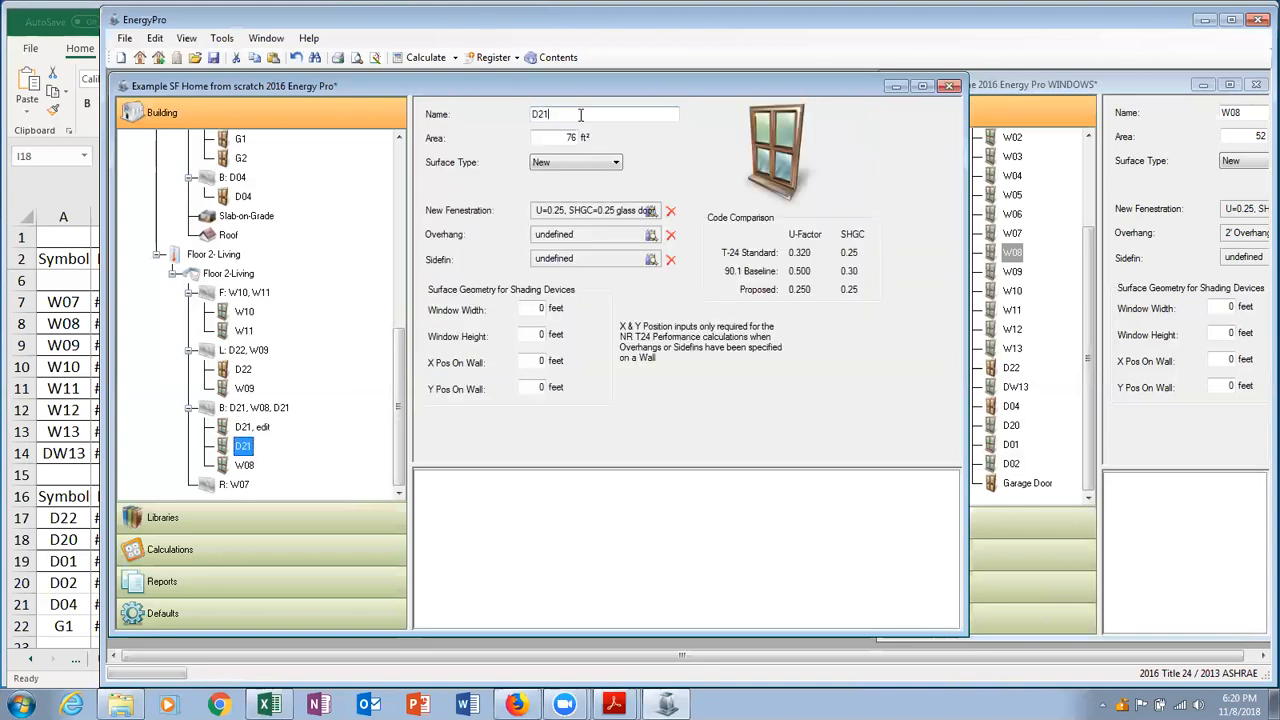
text(, edit)
click(247, 466)
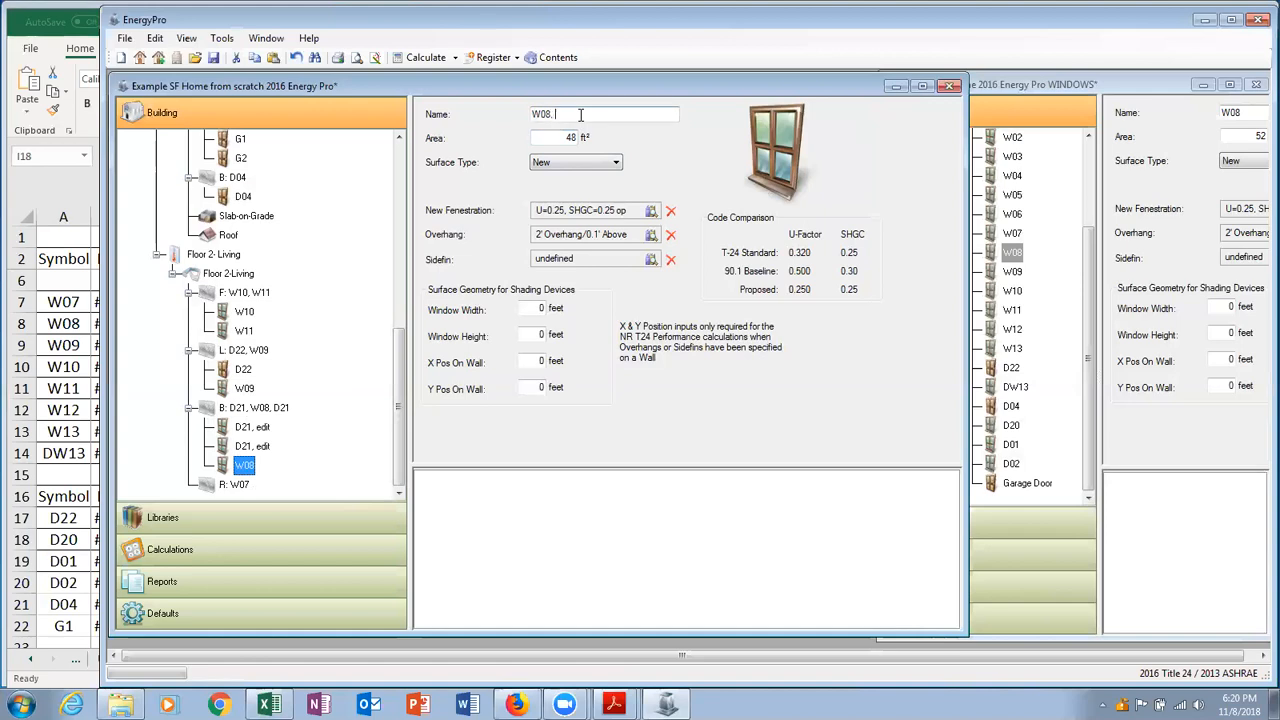
Copy window W07 from the WINDOWS project onto the Floor 2-Living right wall.
click(238, 486)
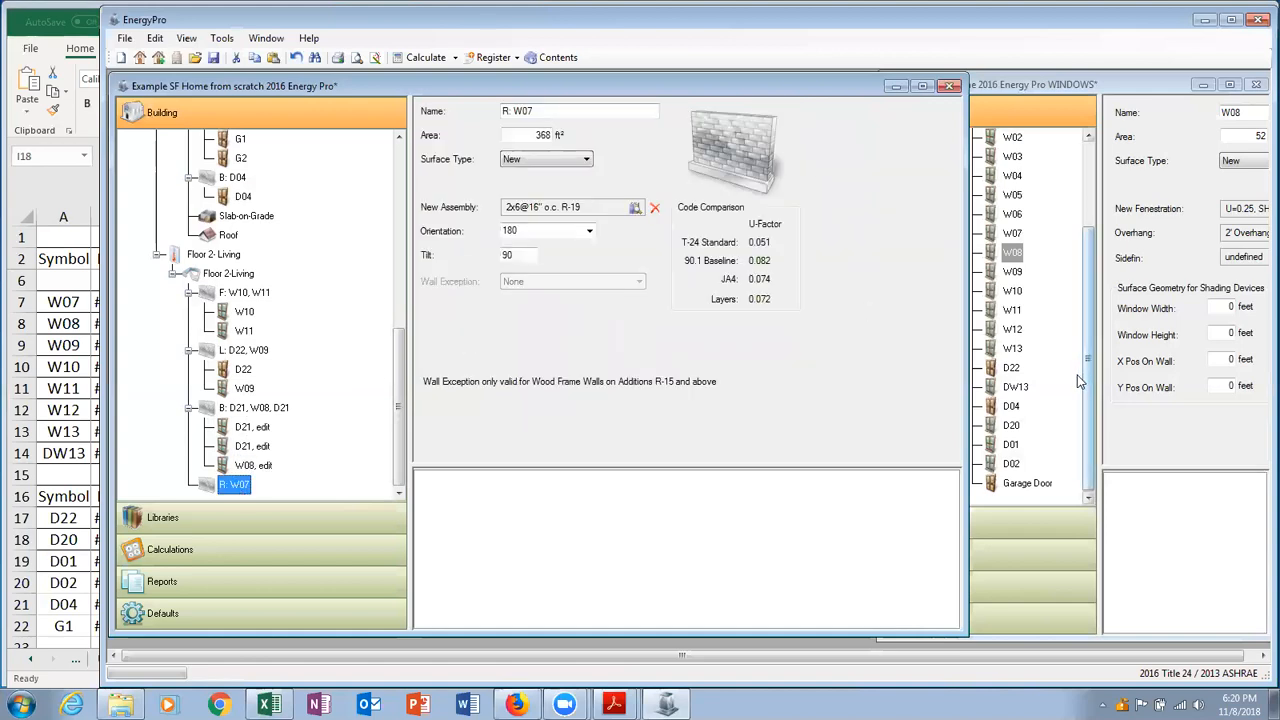
click(1020, 234)
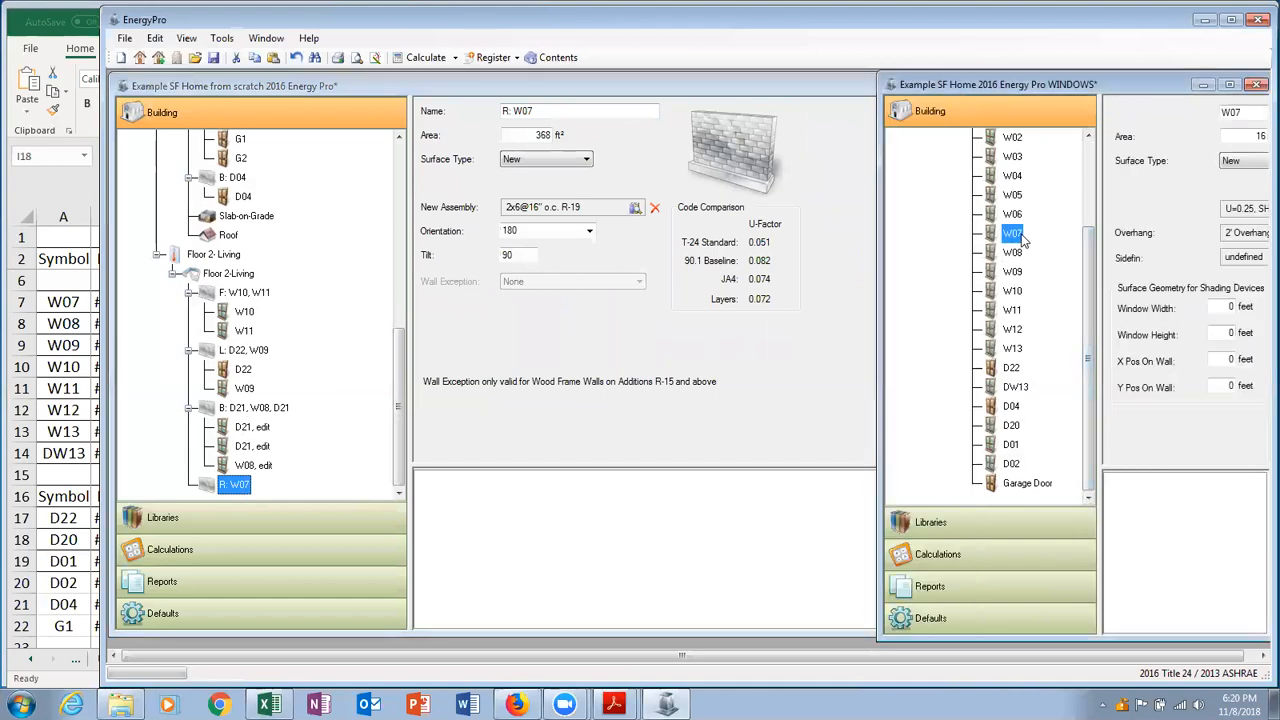
right_click(240, 486)
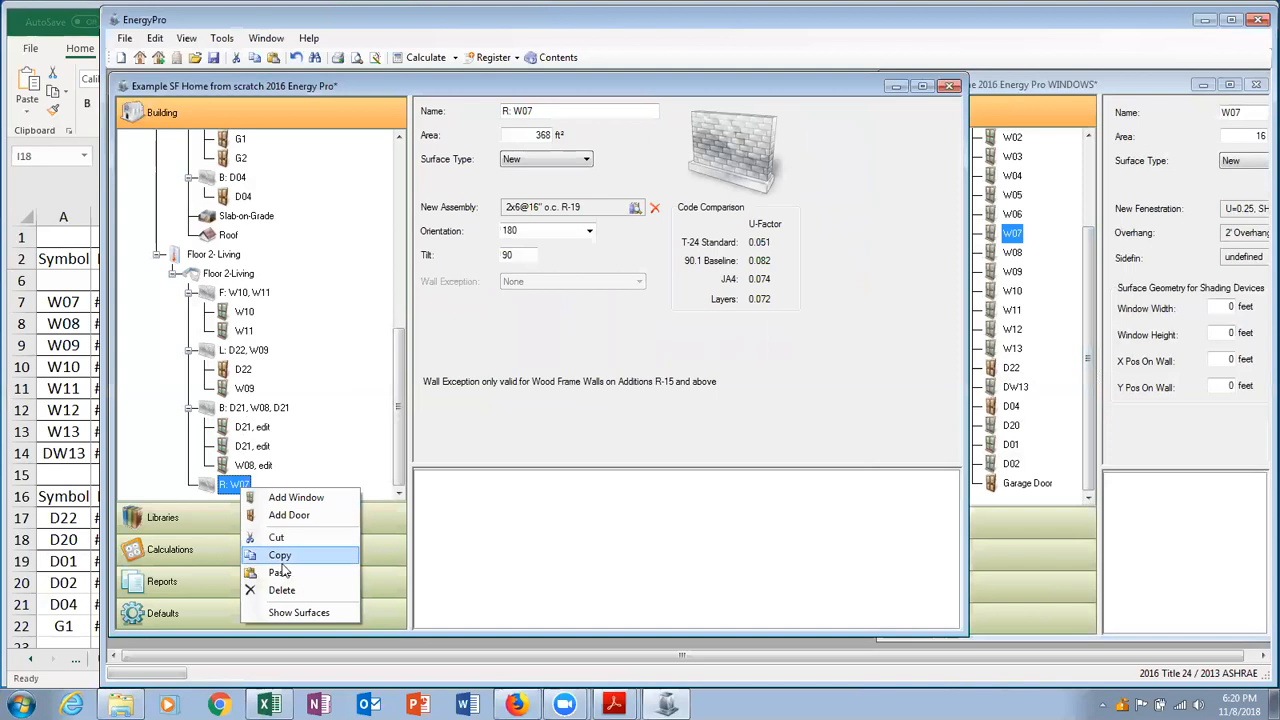
click(281, 572)
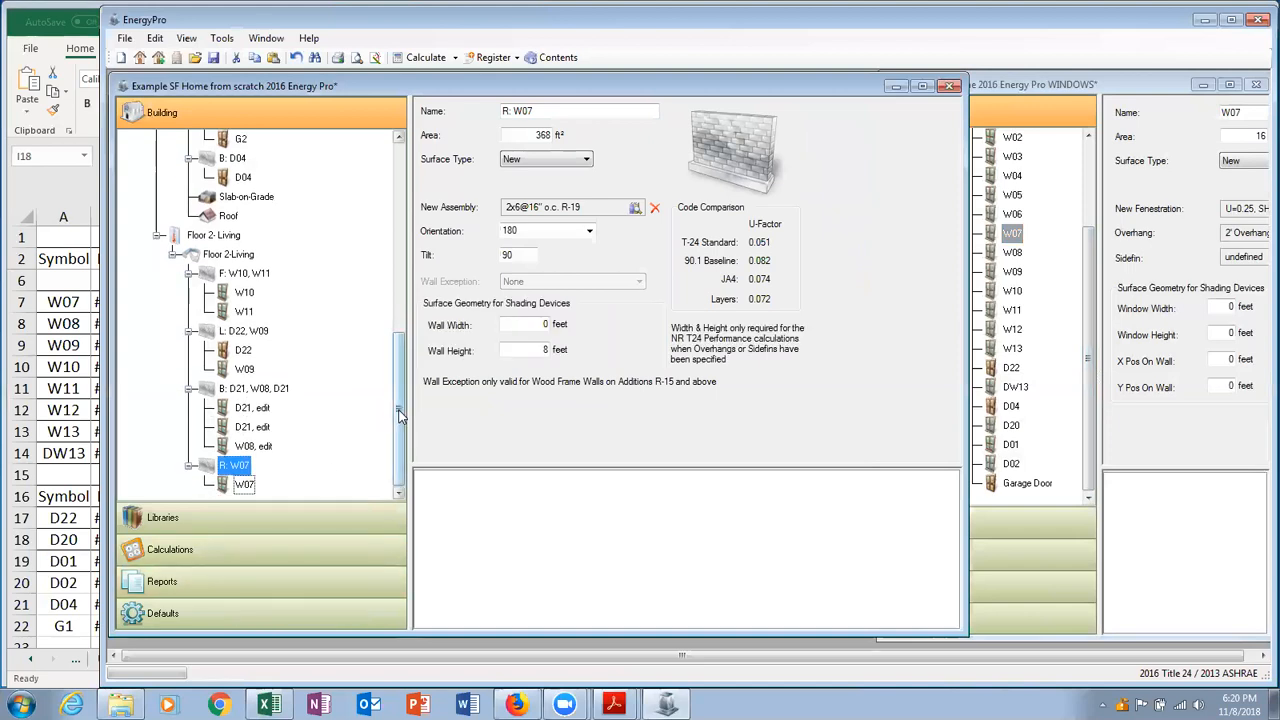
Switch to Example Planset.pdf in Adobe Reader, examine the second-floor plan around the kitchen and living room, and return to EnergyPro.
click(236, 257)
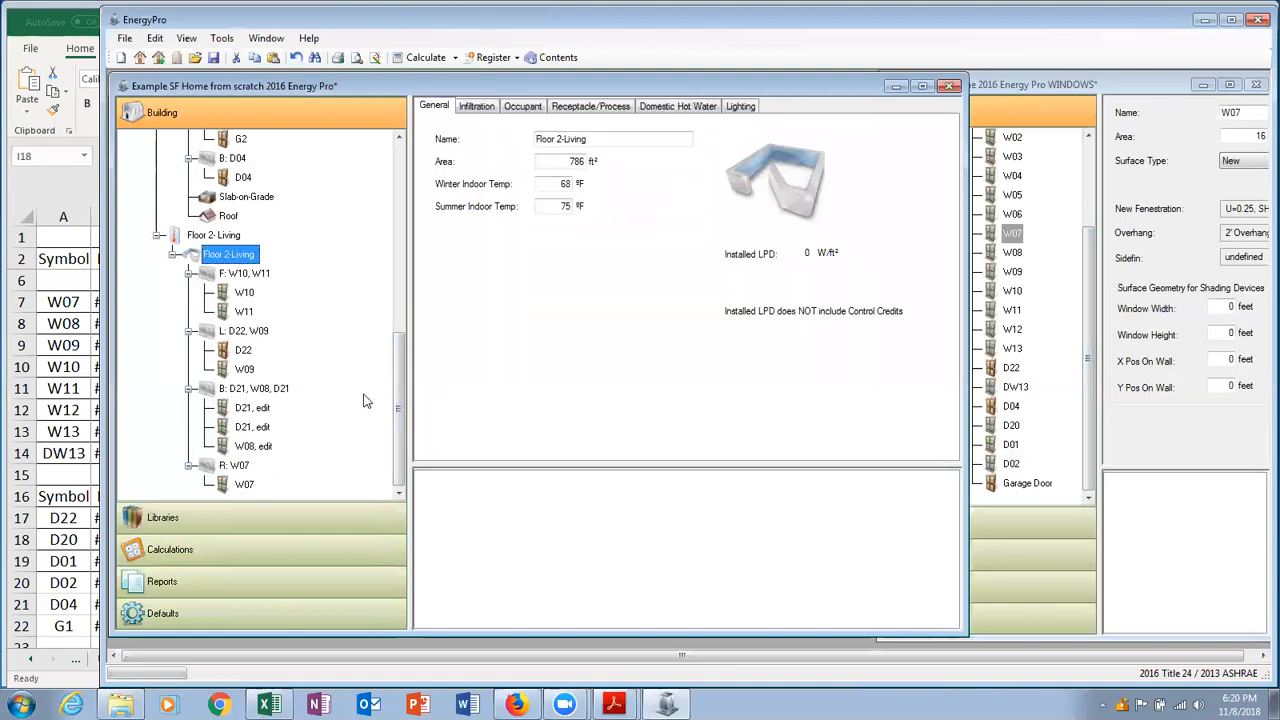
mouse_move(614, 705)
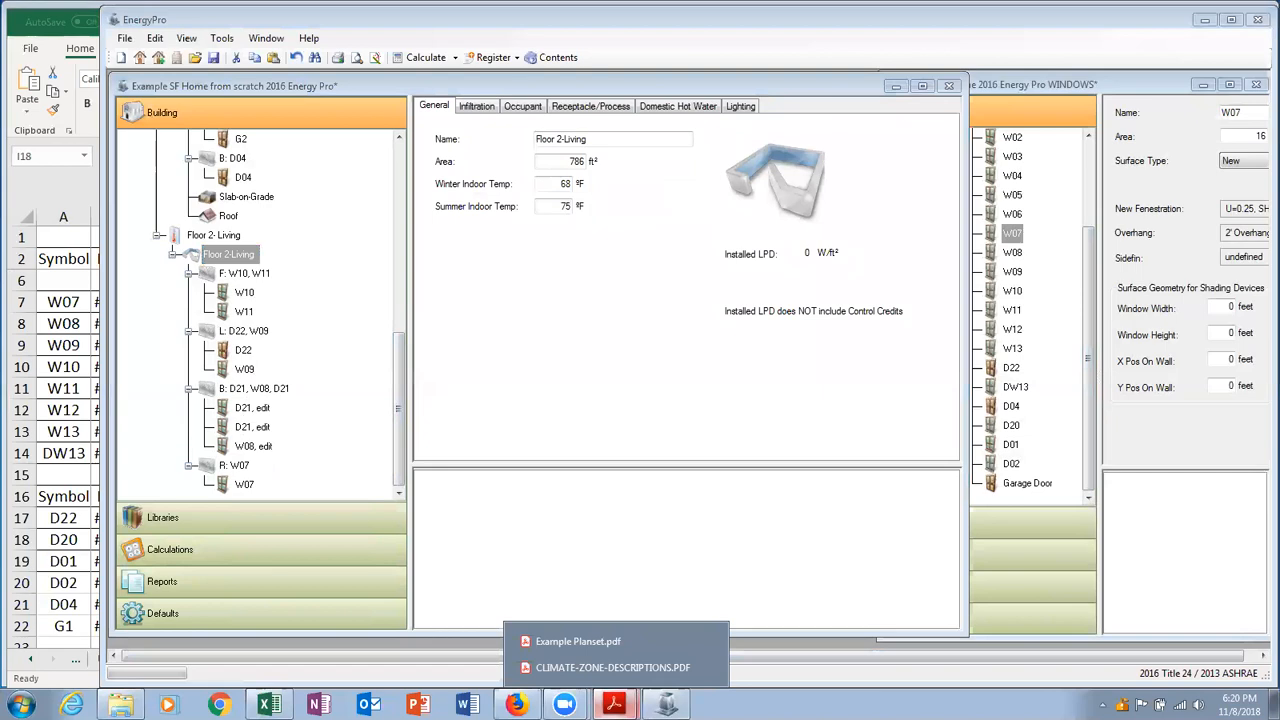
click(602, 634)
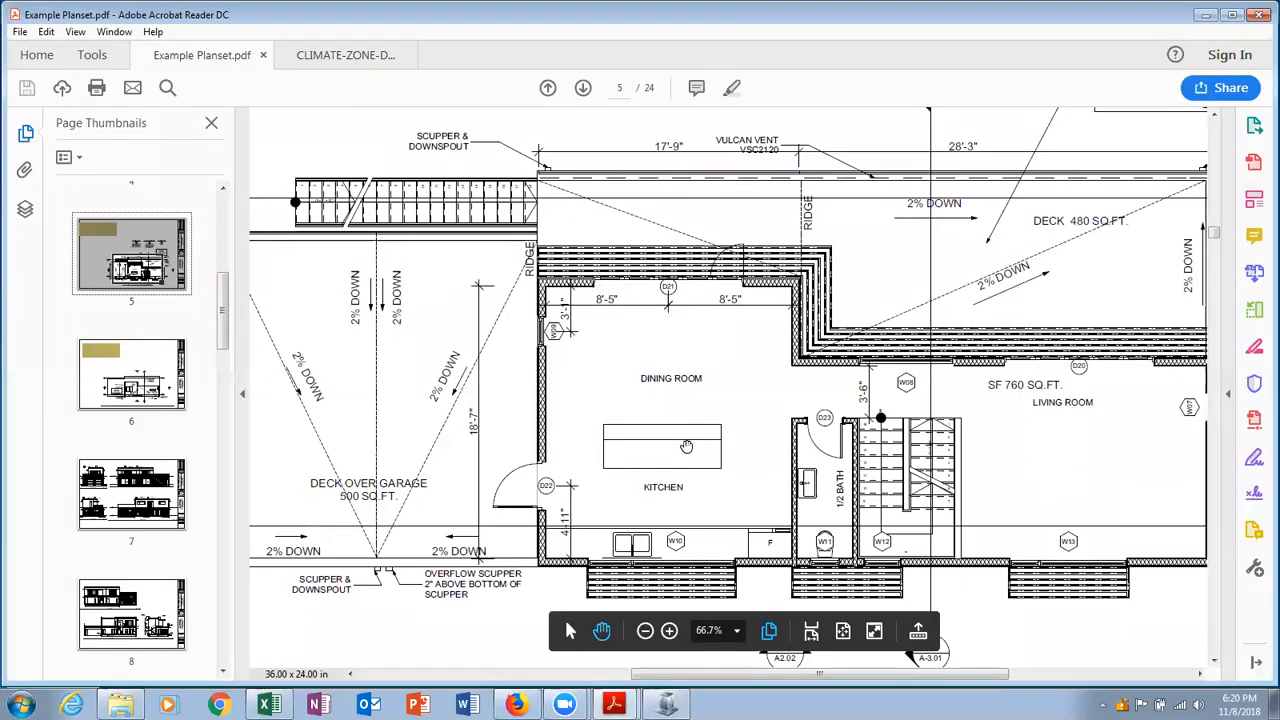
drag(684, 447, 594, 422)
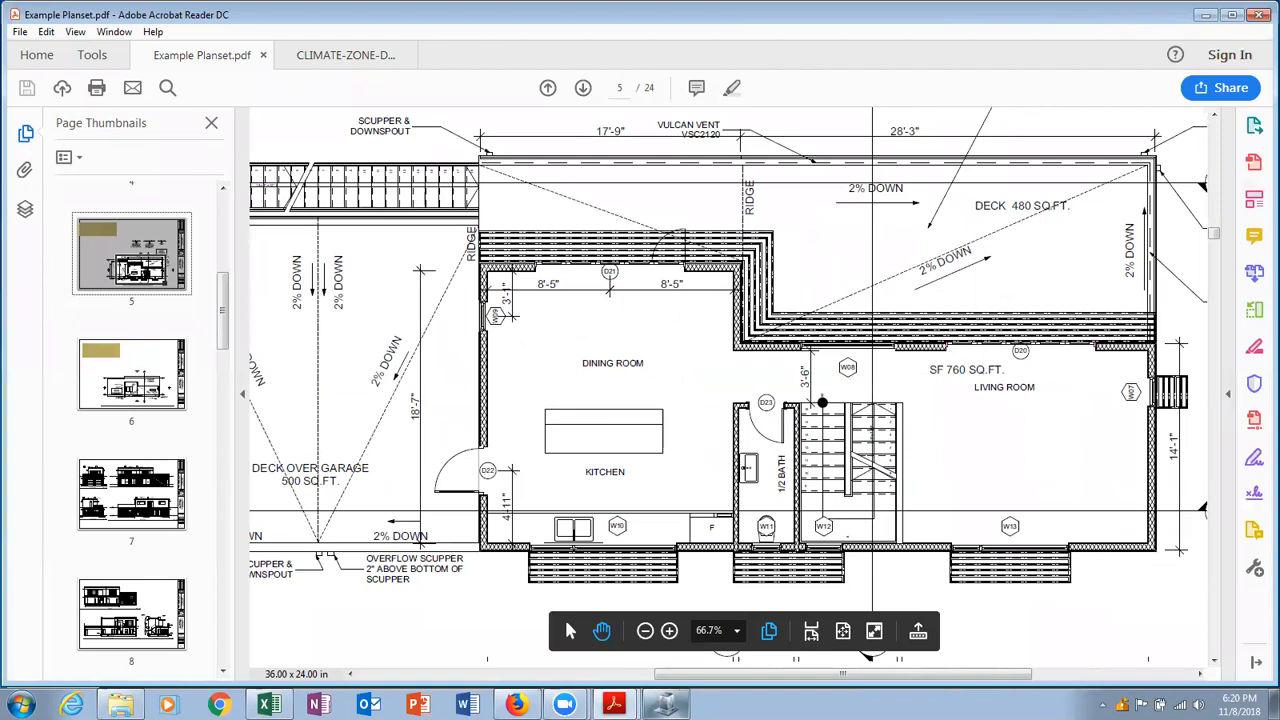
click(268, 705)
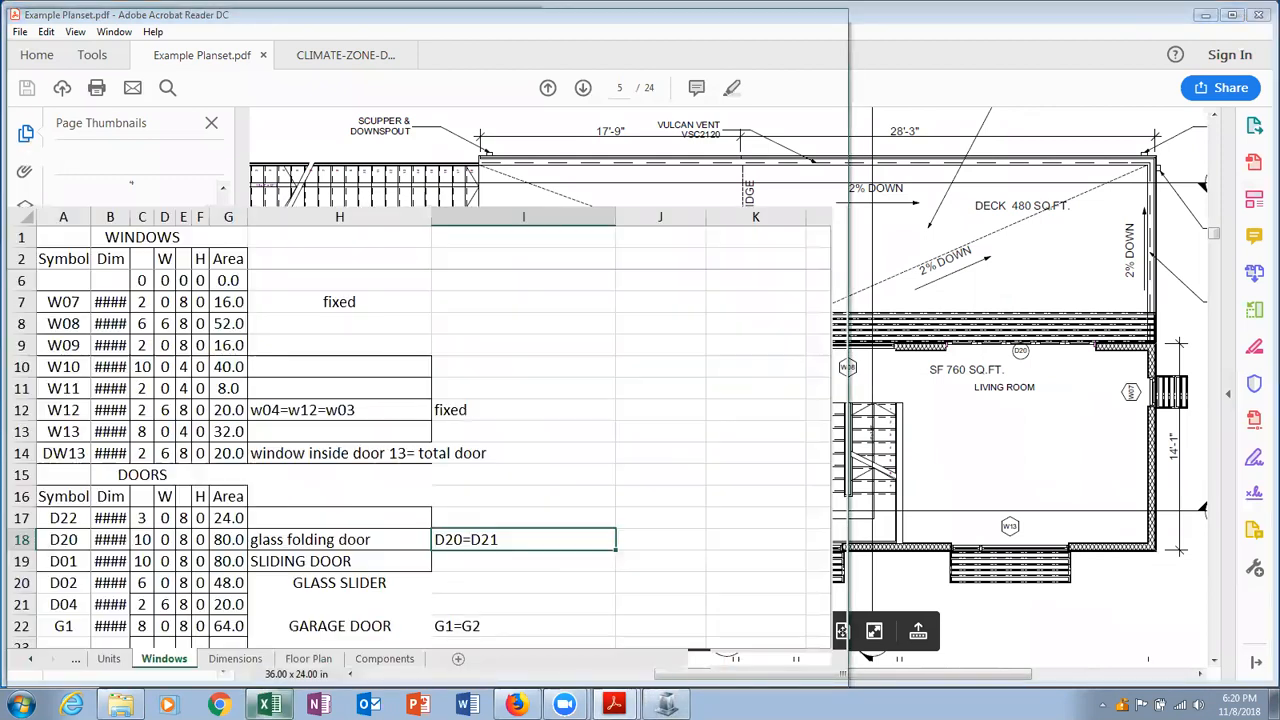
click(666, 705)
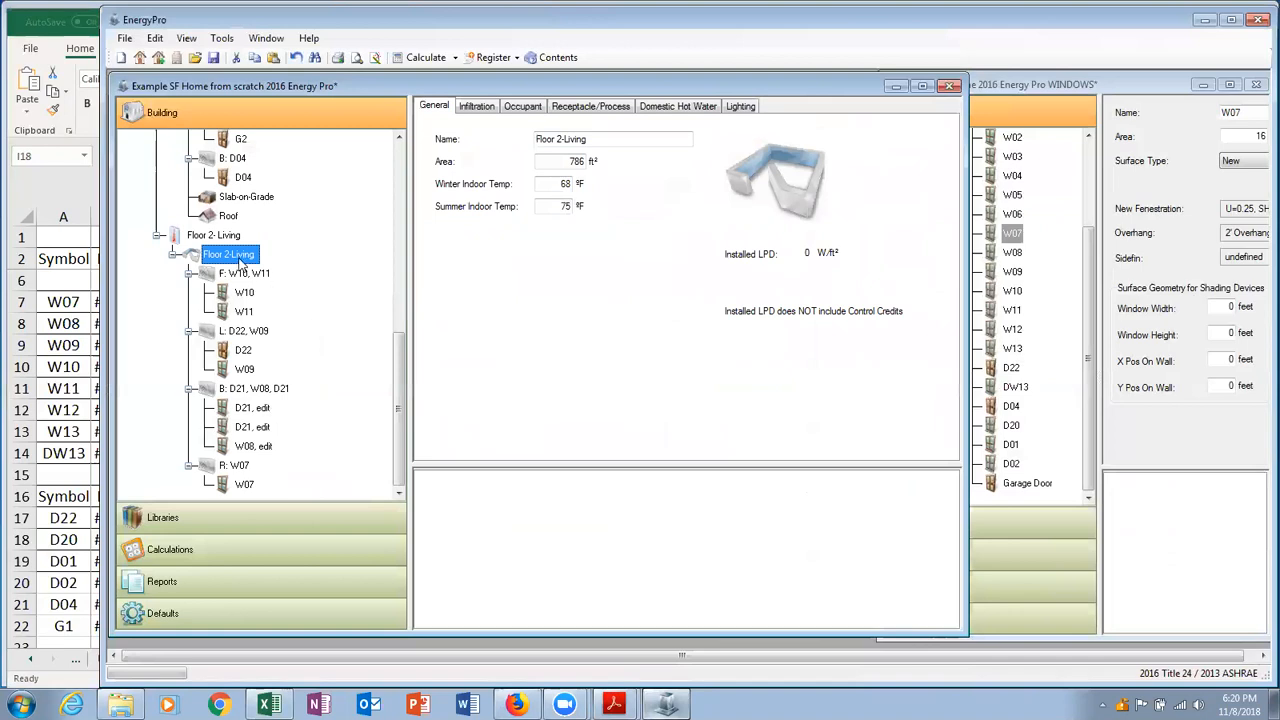
Add an interior surface to the Floor 2-Living room and name it "Floor int.".
right_click(240, 260)
mouse_move(252, 267)
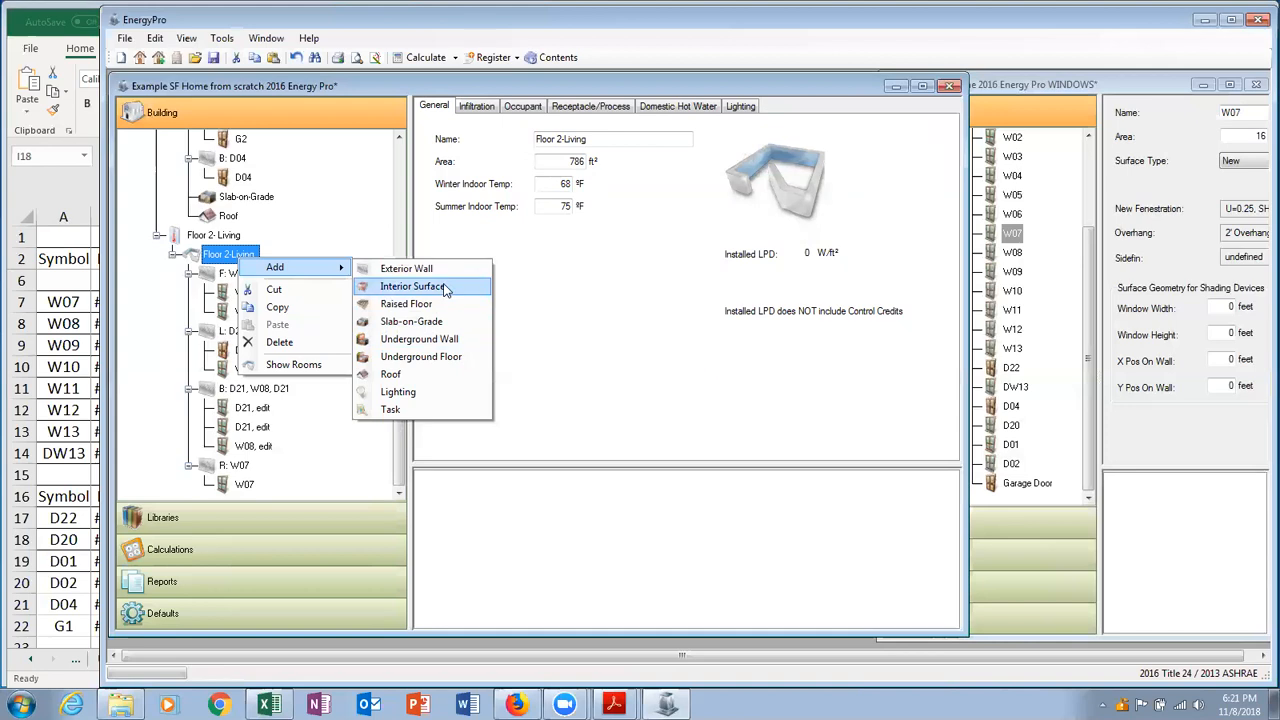
click(446, 289)
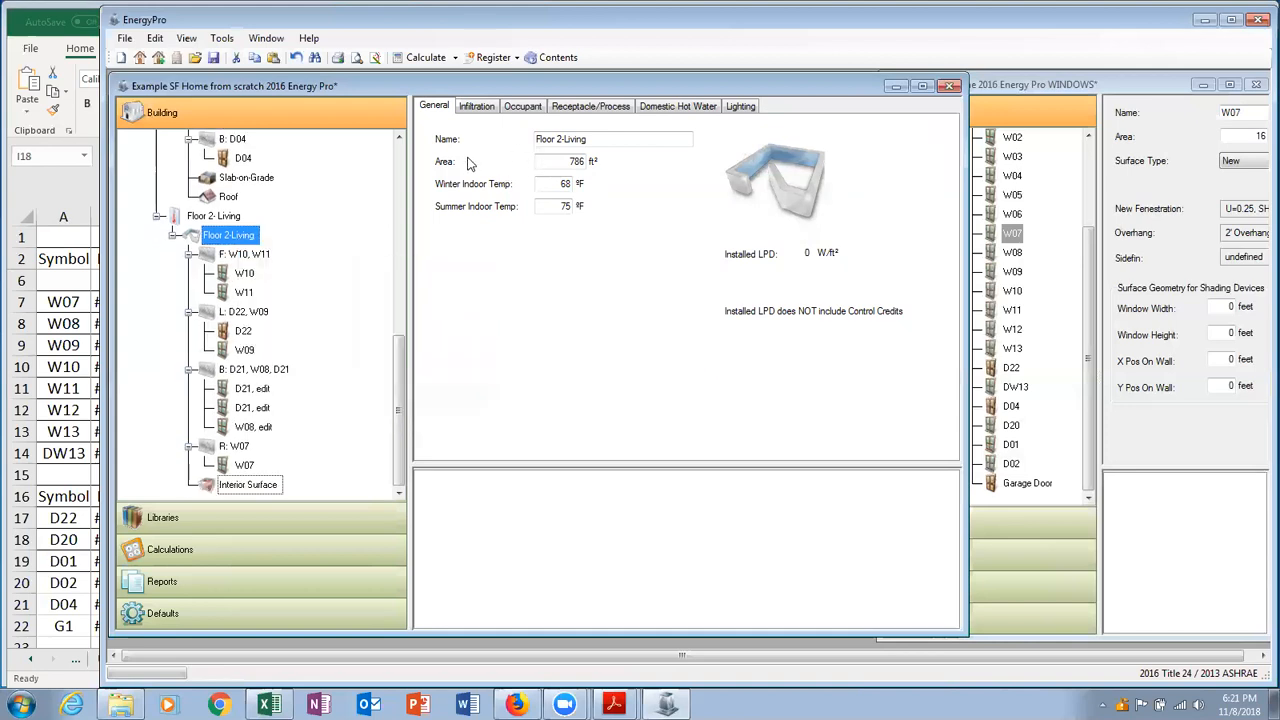
click(280, 484)
drag(594, 114, 505, 125)
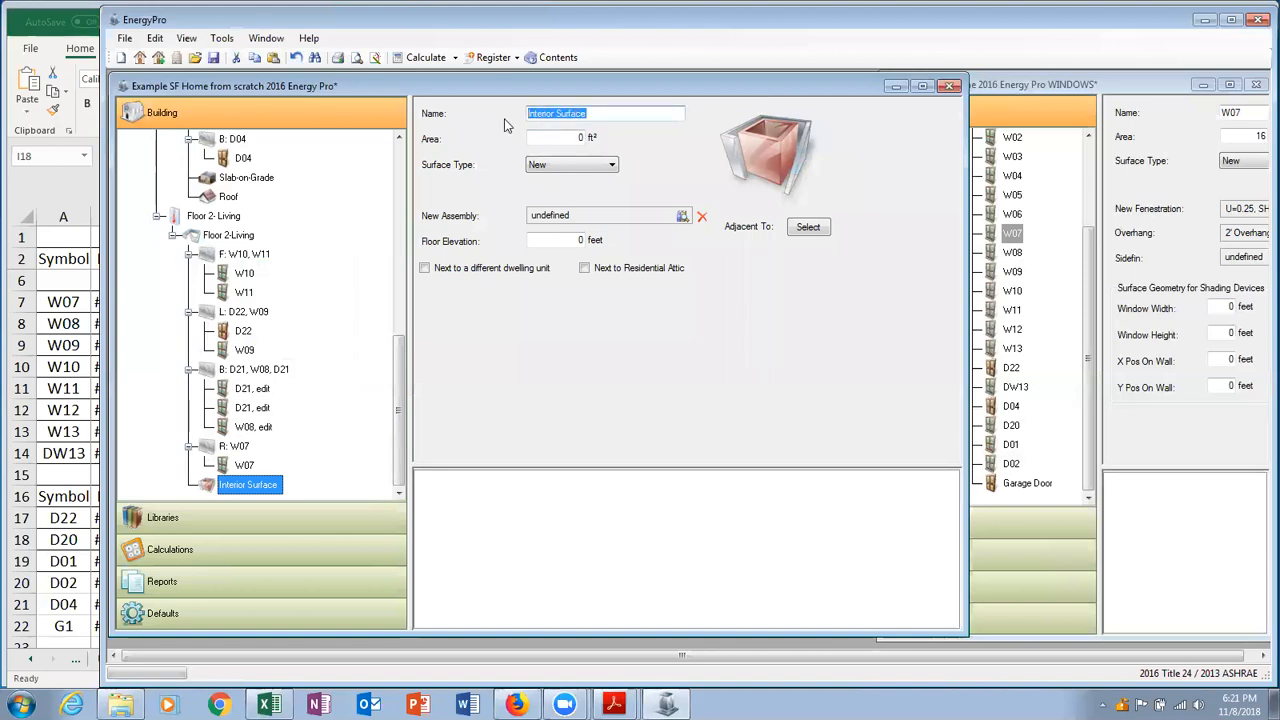
text(Floor int.)
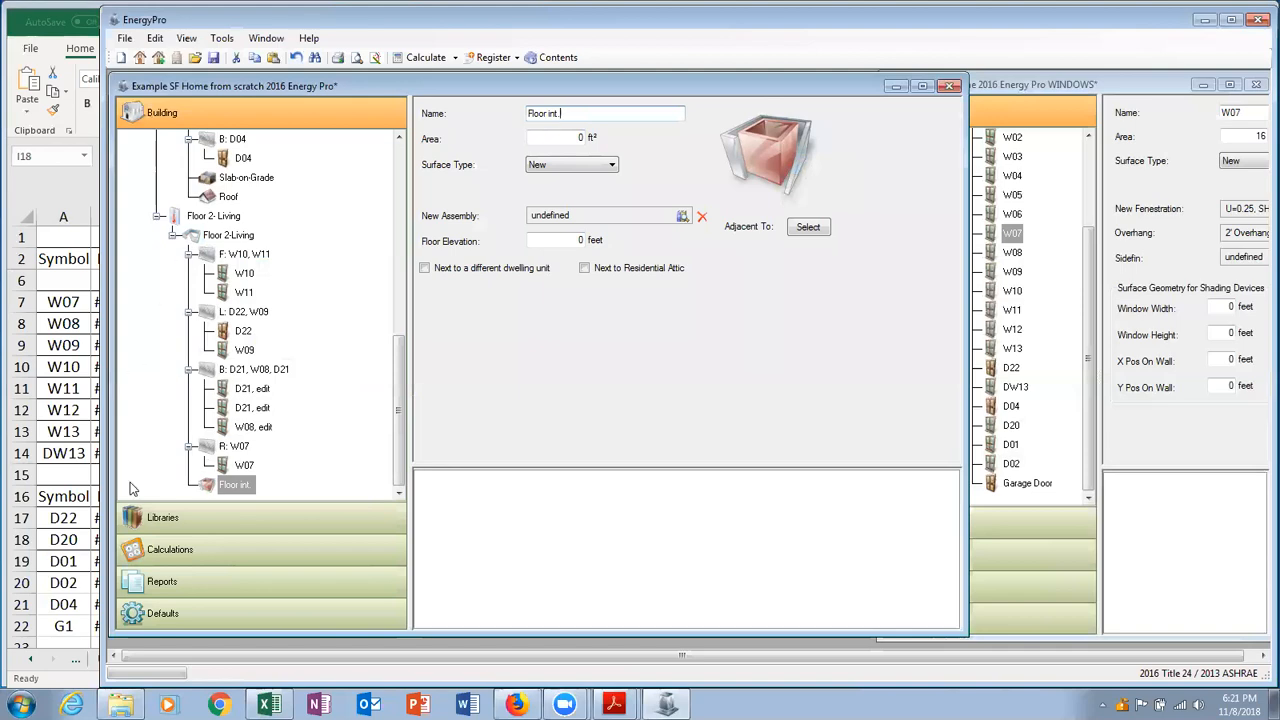
Switch to the Excel template and look up the 2-living raised floor area on the Floor Plan sheet.
click(84, 572)
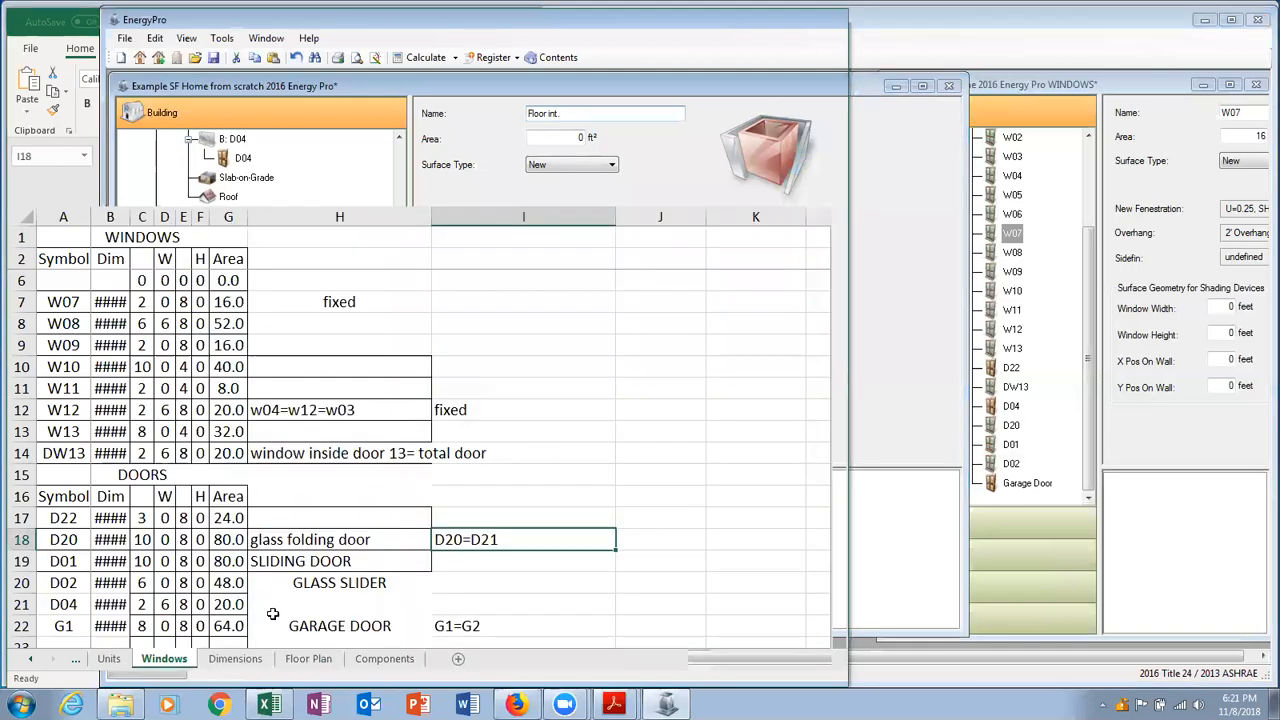
click(310, 660)
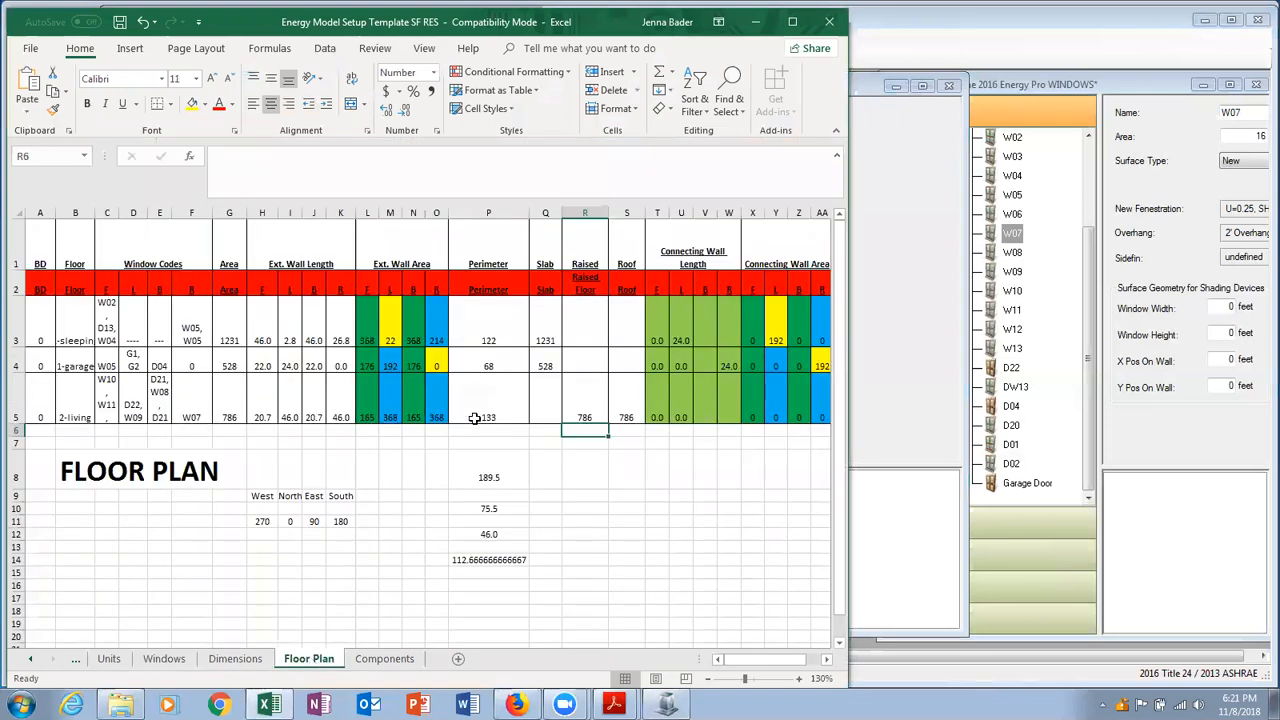
click(583, 401)
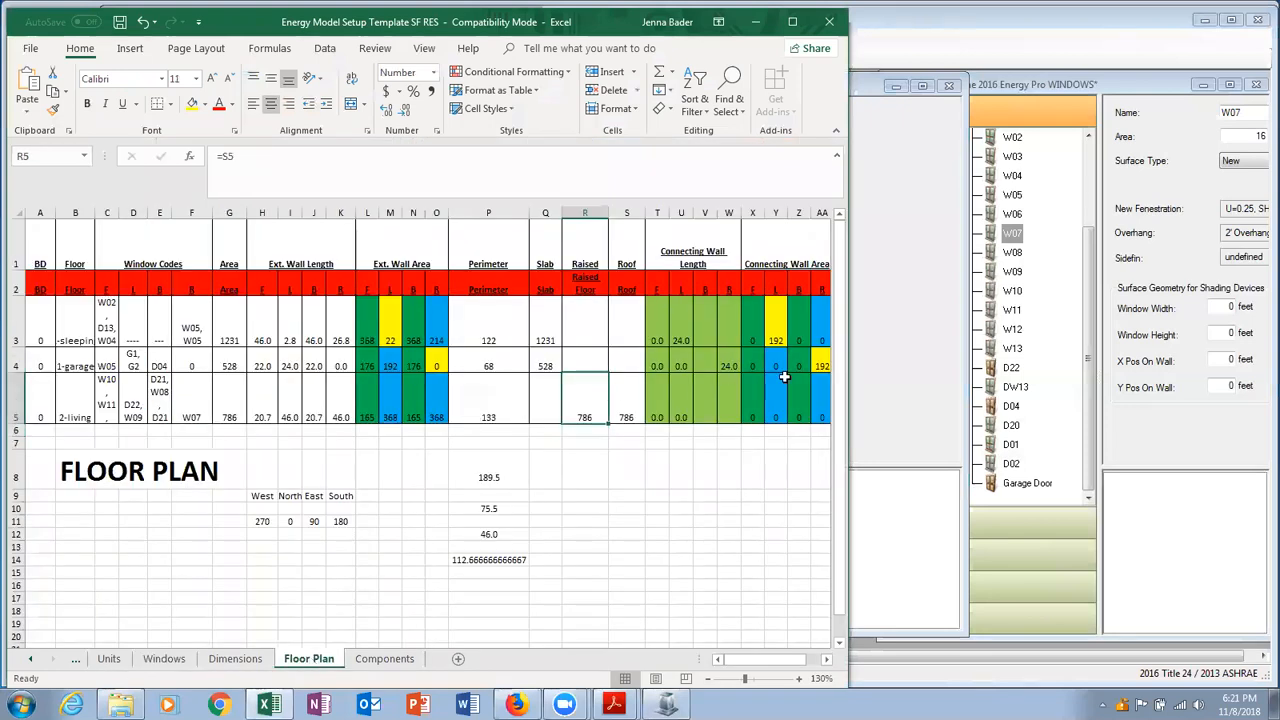
Return to EnergyPro, set the Floor int. surface area to 786 ft² and assign it the 2x6@16" o.c. R-19 assembly.
click(912, 380)
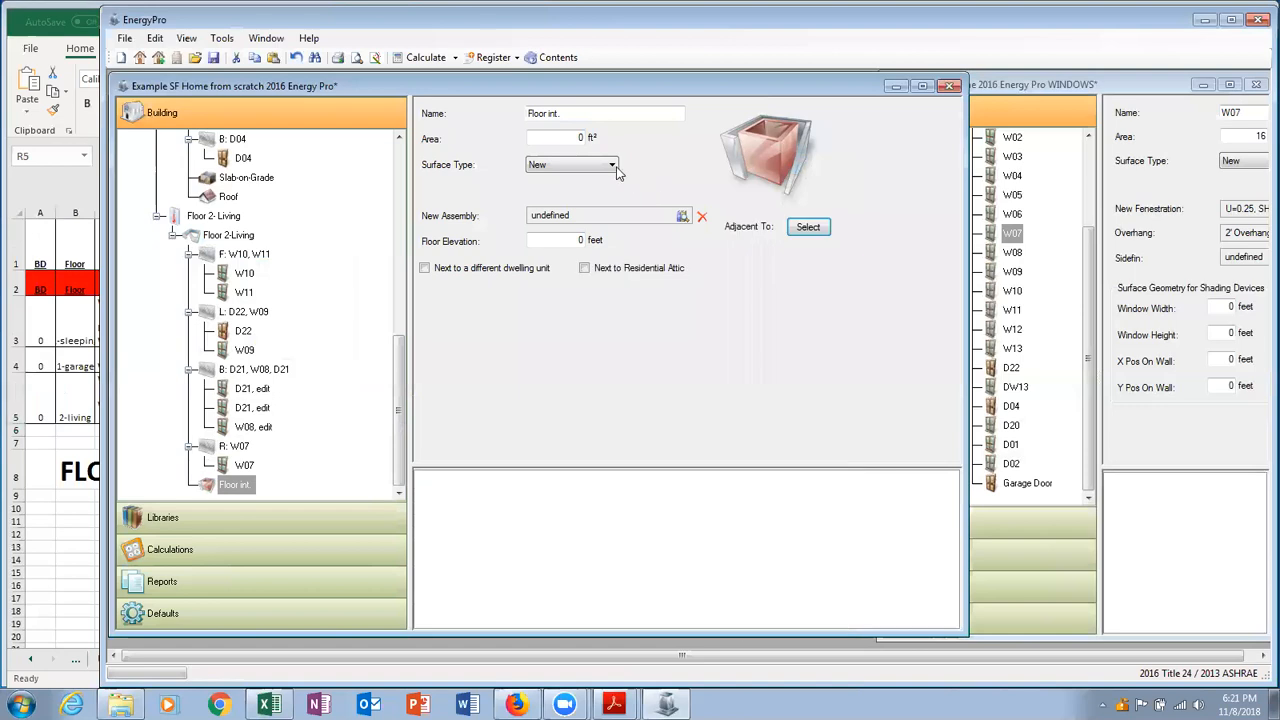
double_click(578, 138)
text(788)
click(617, 218)
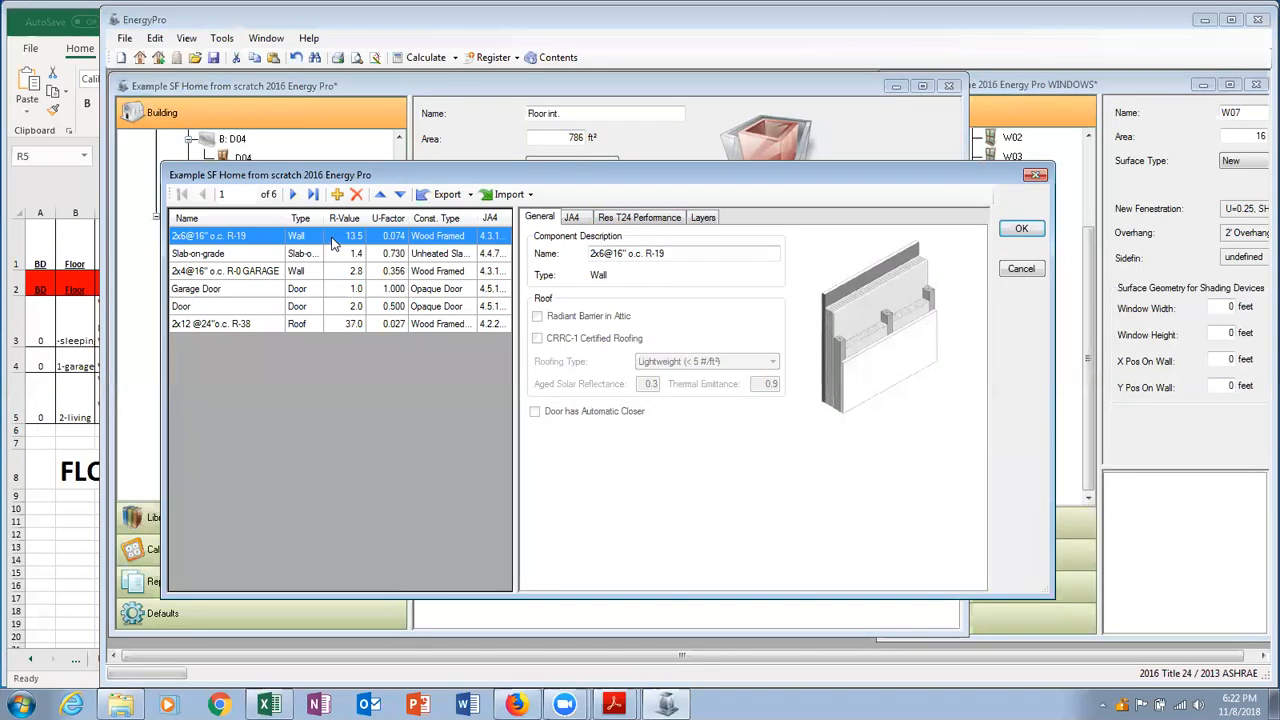
click(1021, 228)
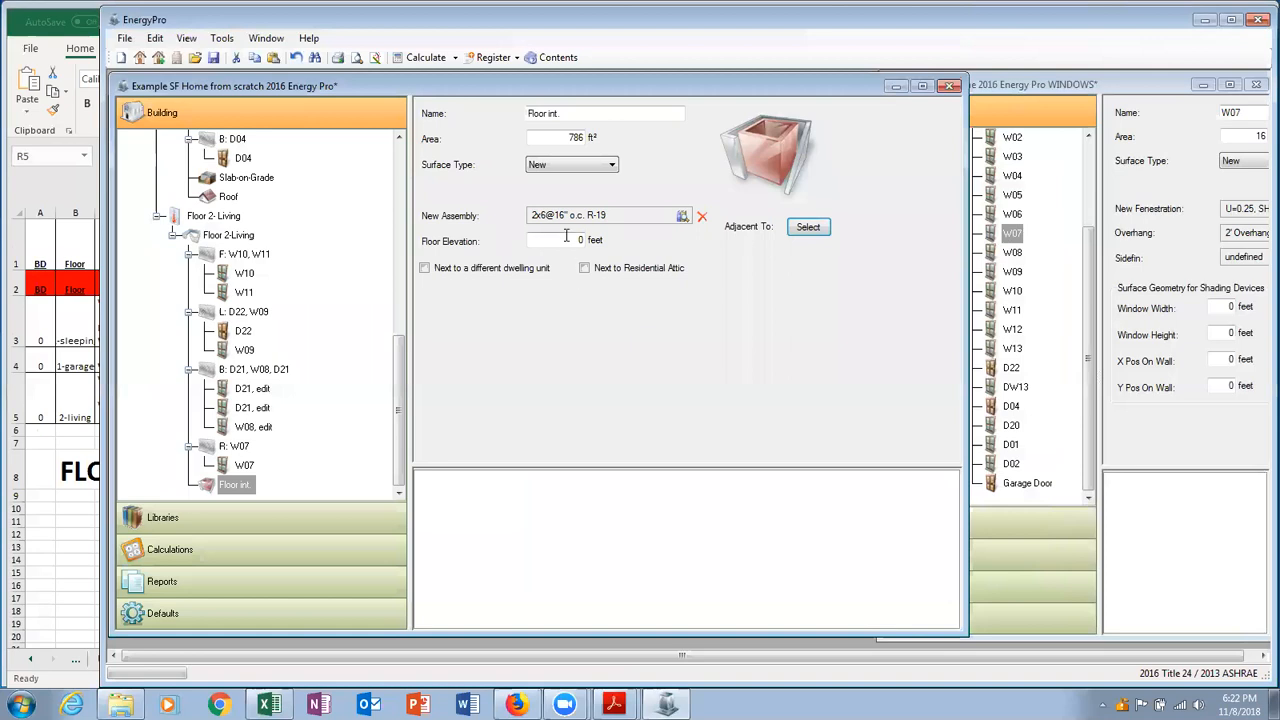
Check the Floor 2 story's elevation above grade, then set Floor int. to 9.7 feet elevation, adjacent to Floor 1-Sleeping.
click(237, 218)
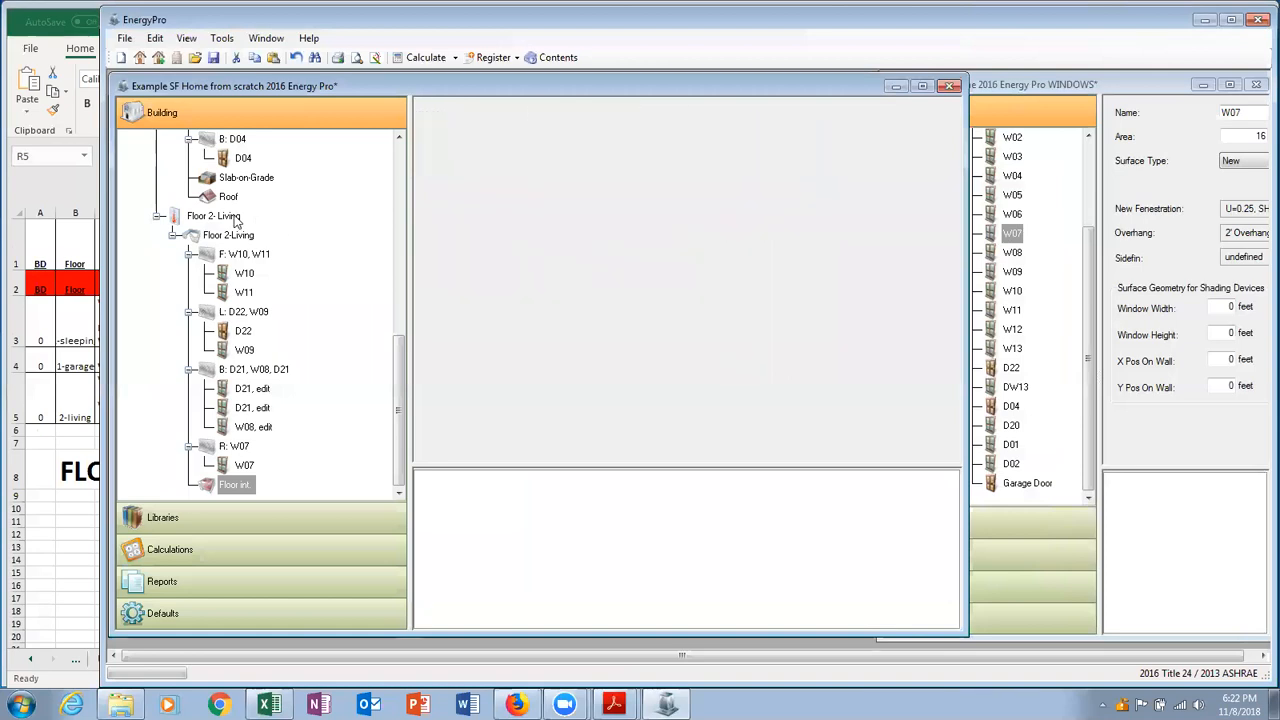
click(587, 364)
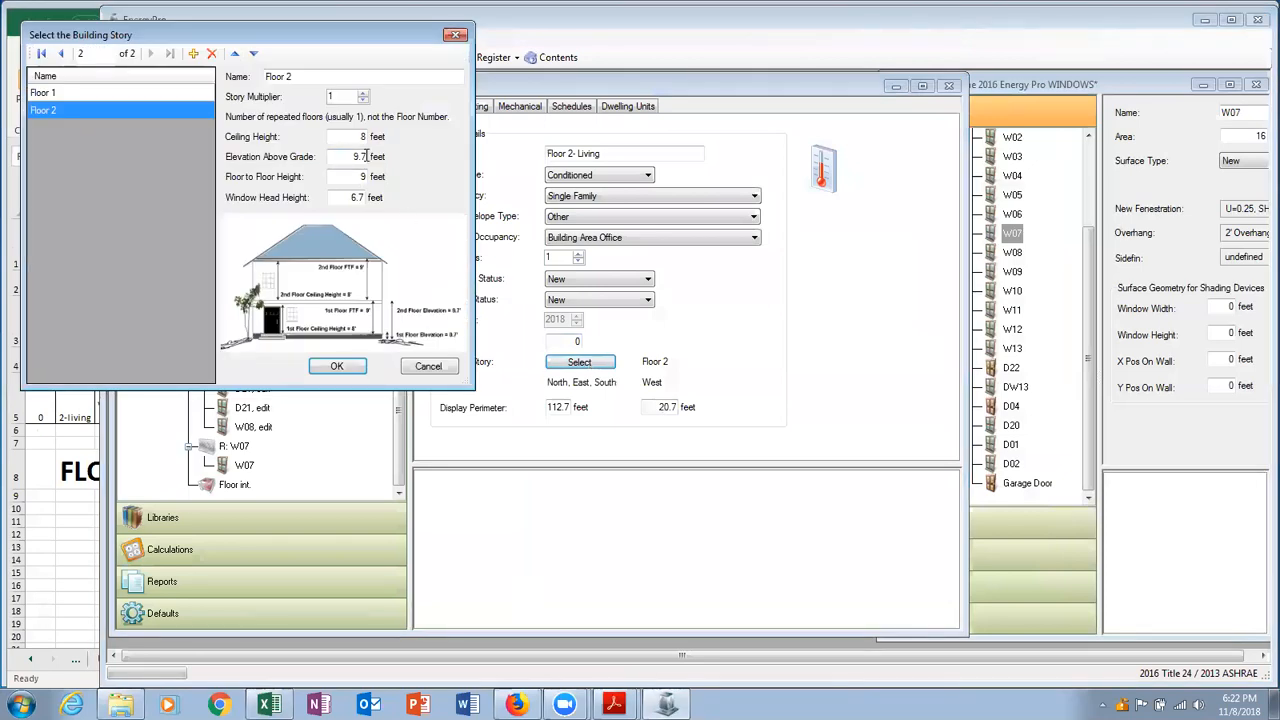
click(352, 366)
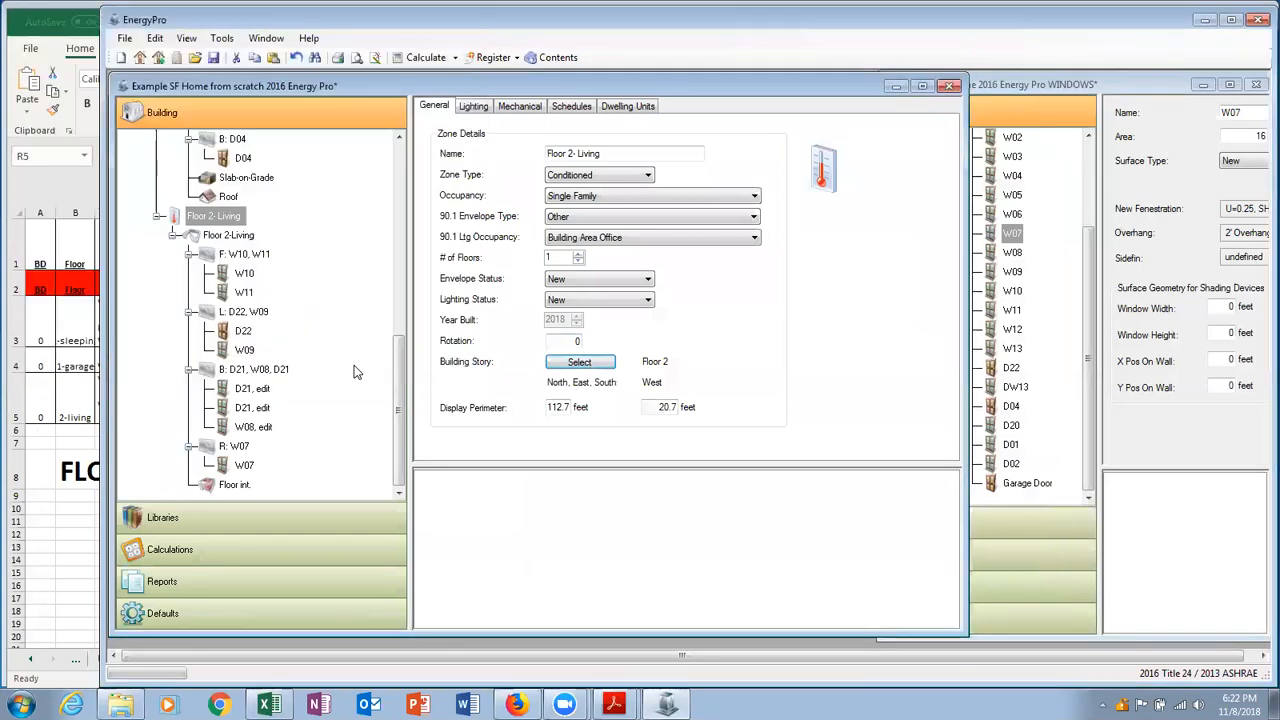
click(236, 484)
drag(561, 240, 616, 249)
text(9)
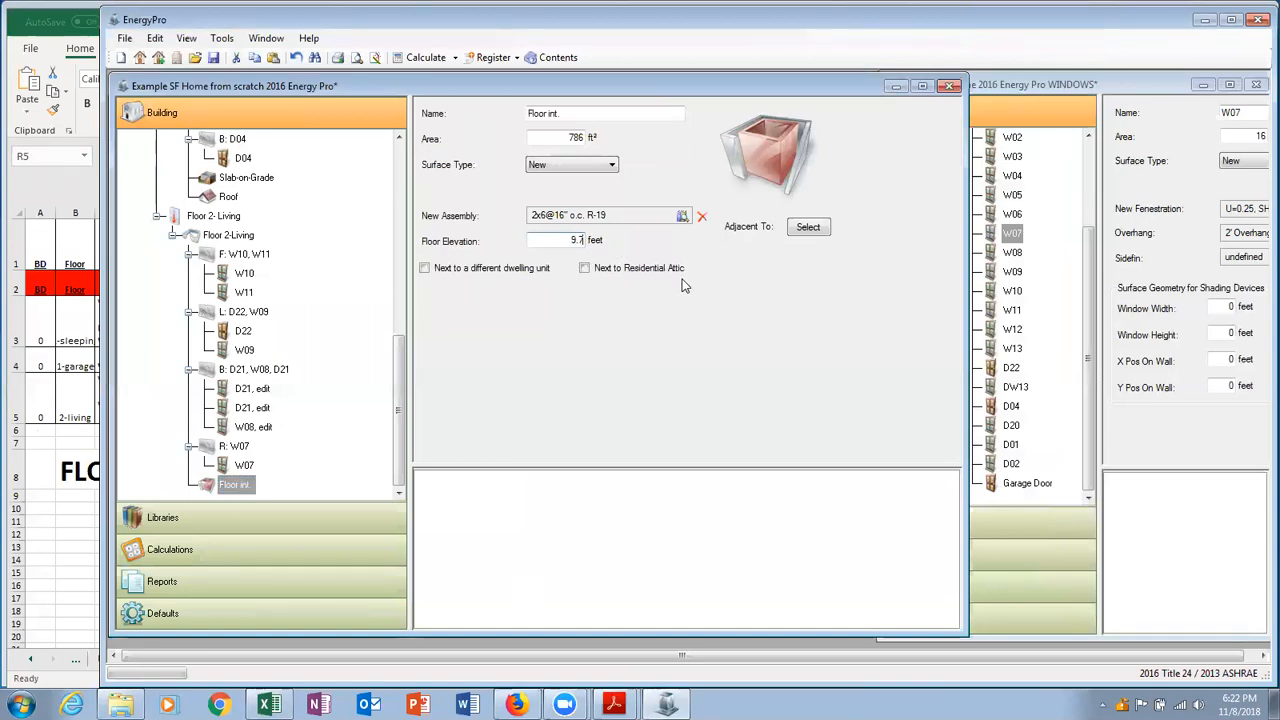
text(.7)
click(806, 228)
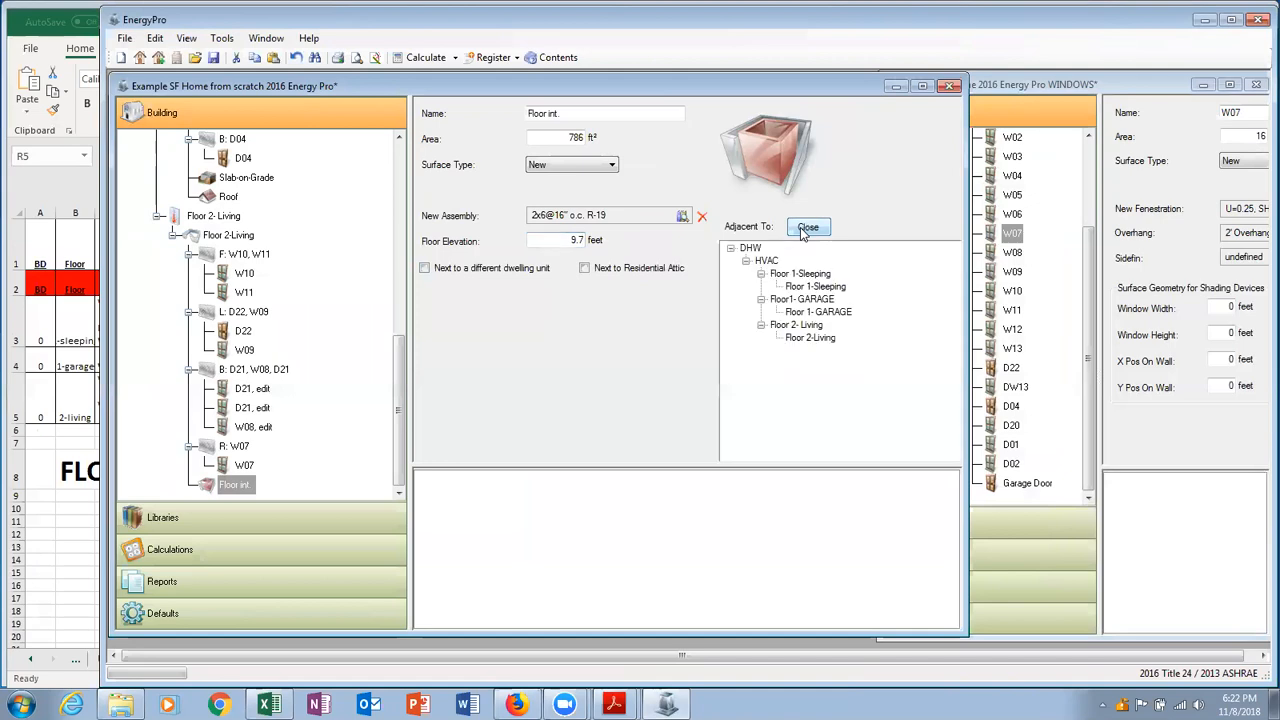
click(816, 287)
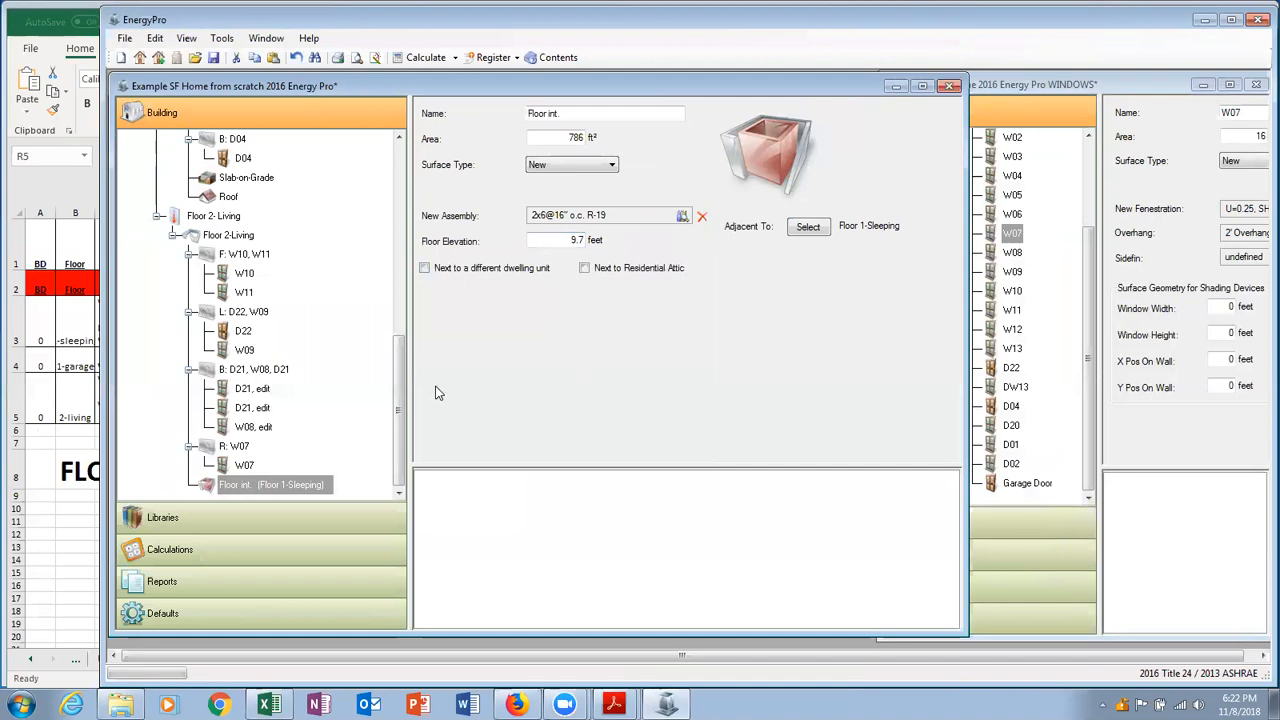
Copy the roof from the Floor 1-Sleeping room into the Floor 2-Living room.
drag(399, 414, 398, 234)
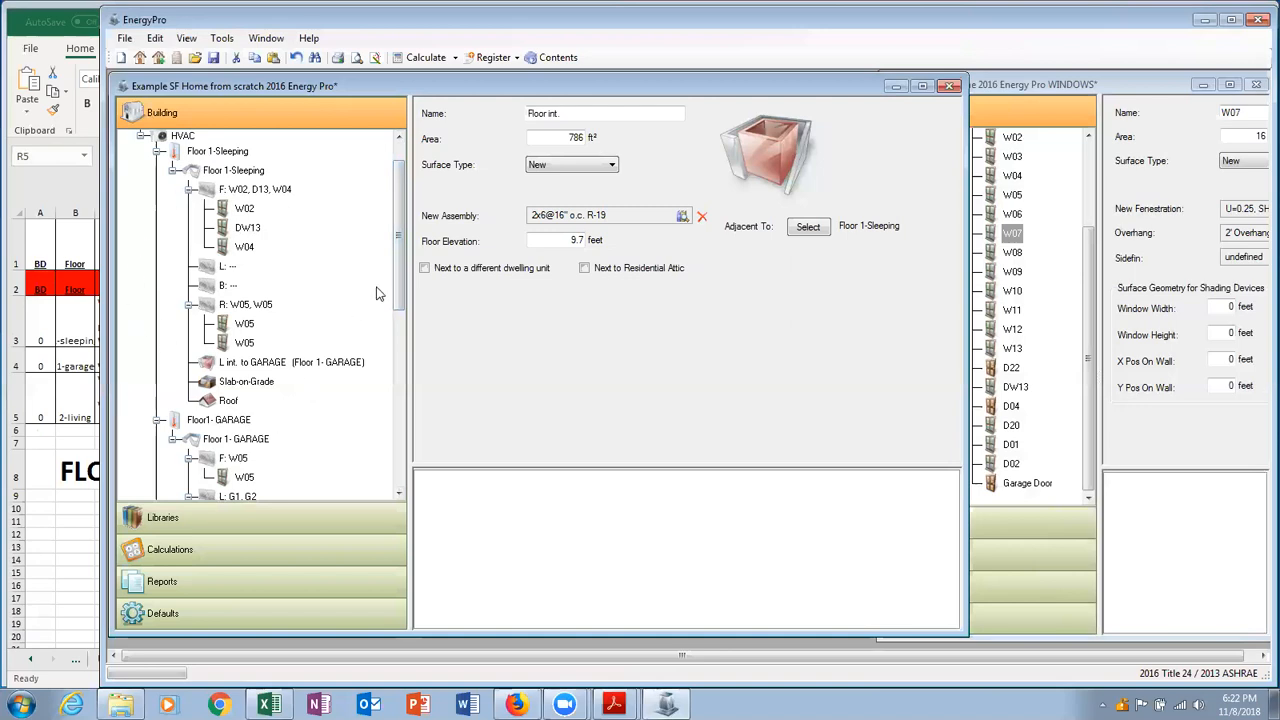
drag(399, 288, 402, 474)
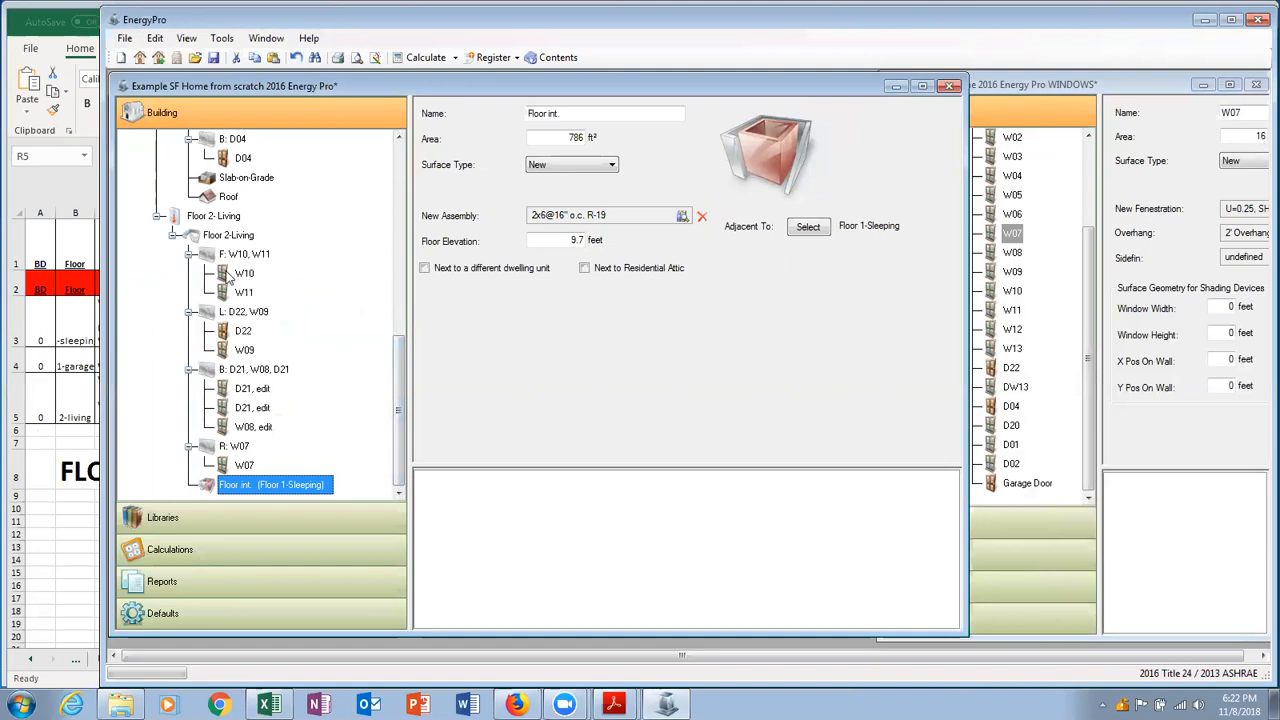
scroll(232, 203, up, 8)
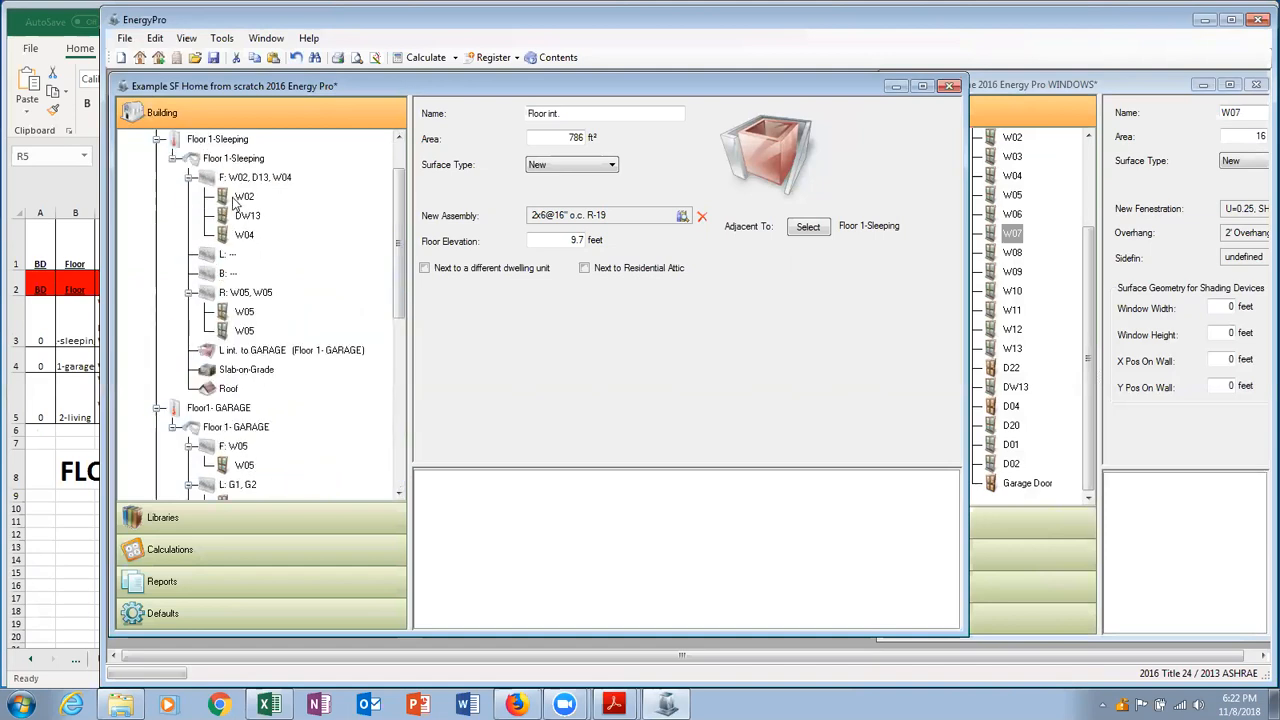
click(229, 389)
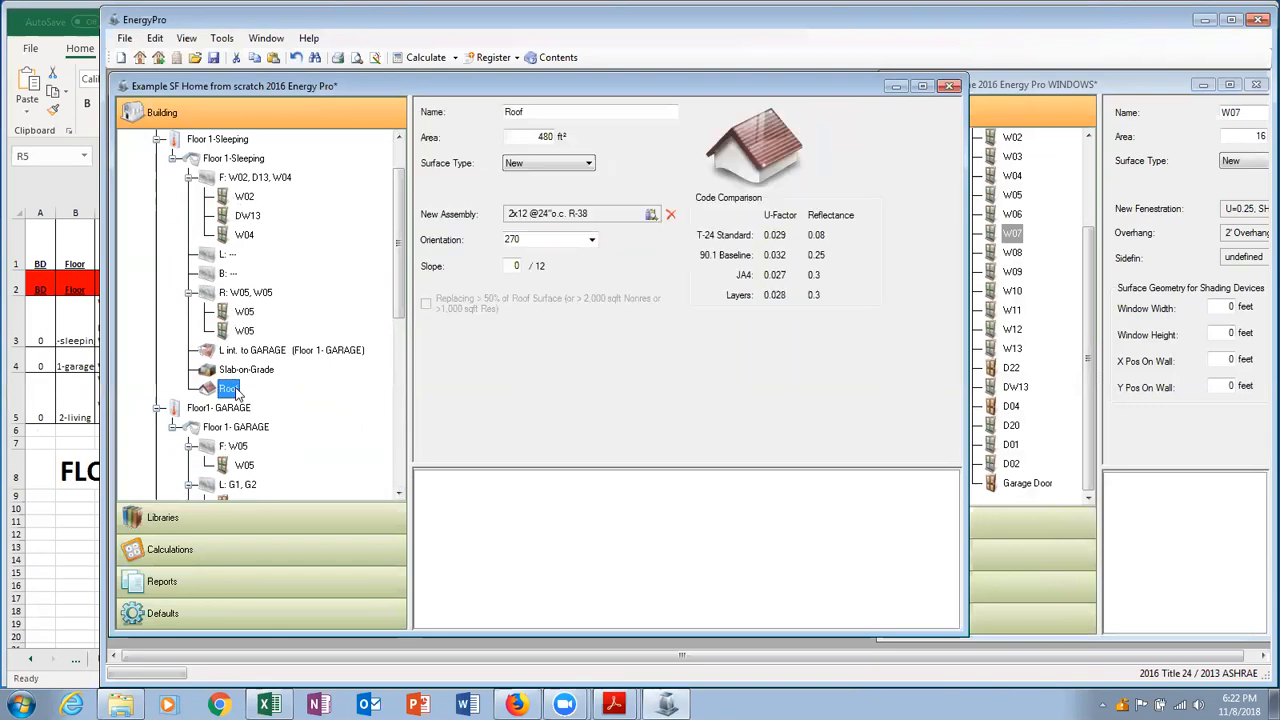
click(399, 359)
click(228, 238)
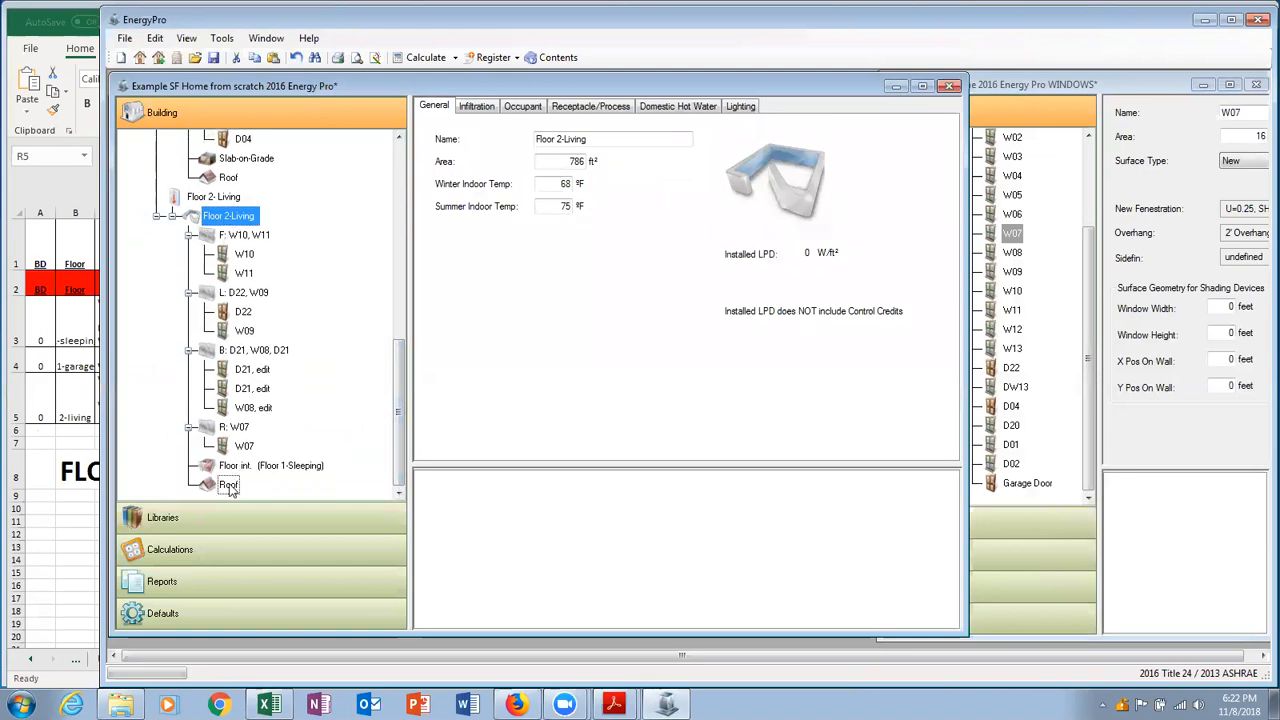
Set the Floor 2-Living roof's area to 786 ft², matching the area of the interior floor.
click(228, 485)
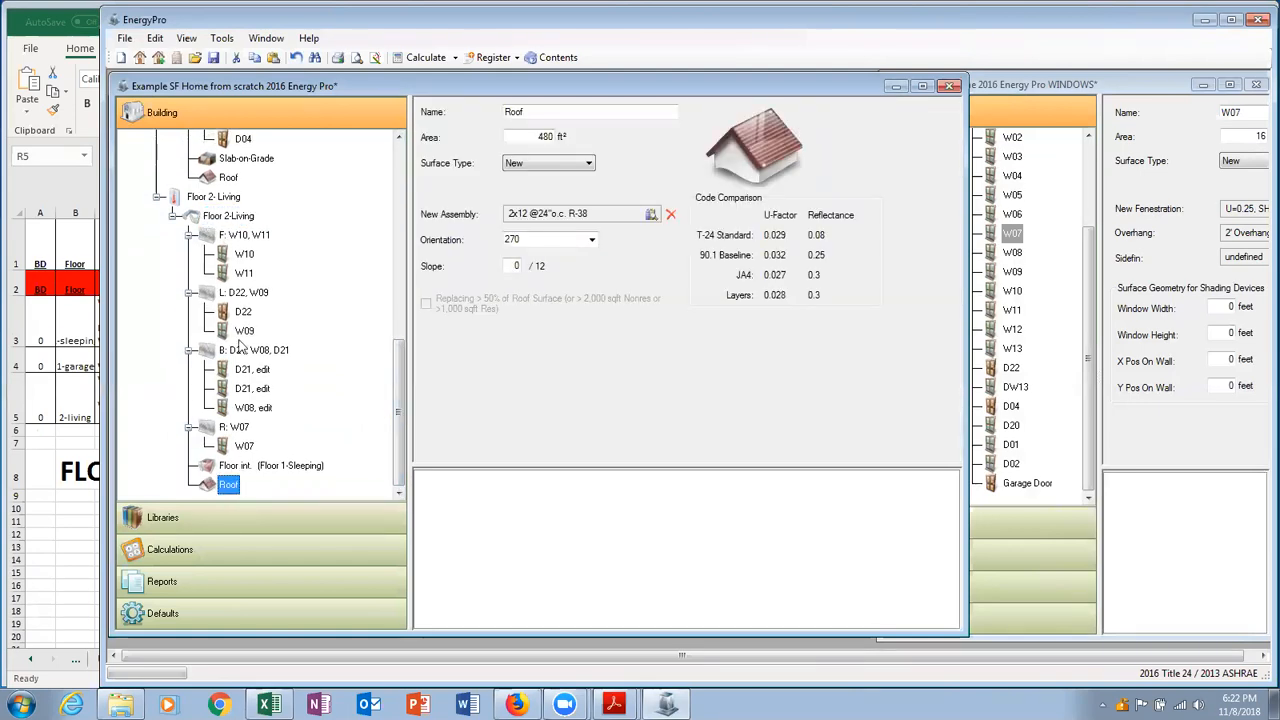
click(266, 466)
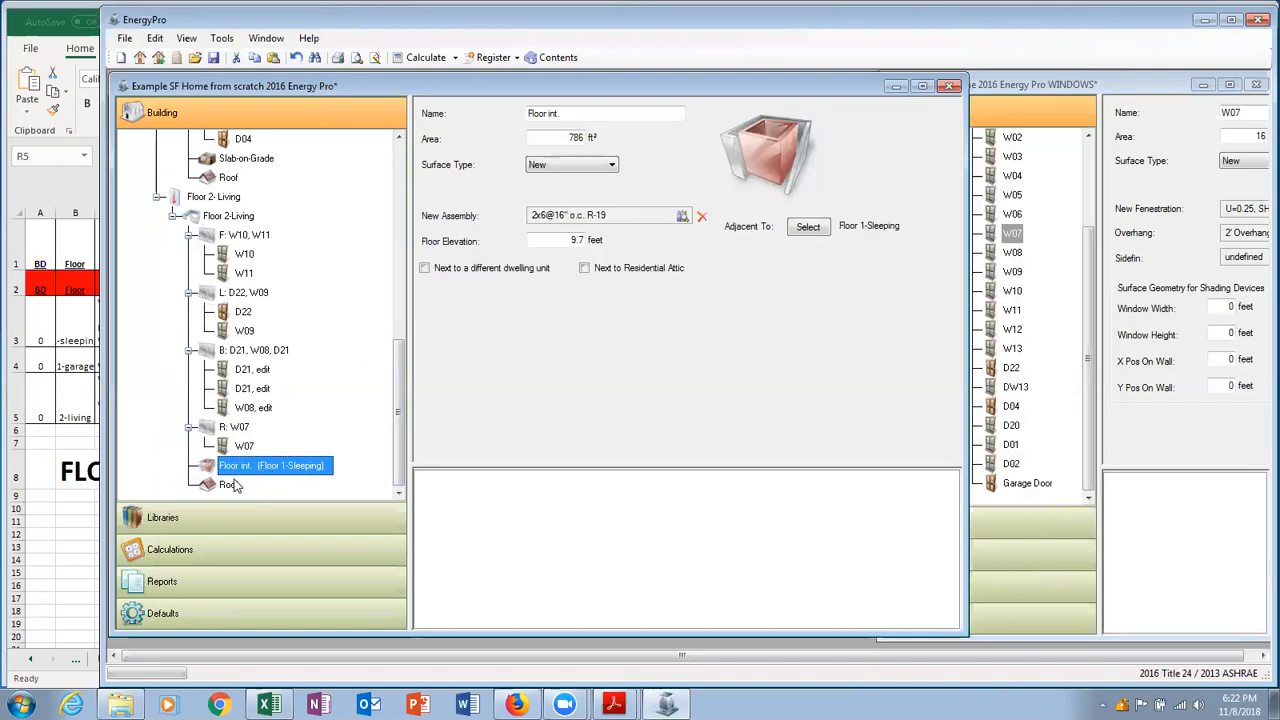
click(229, 485)
double_click(537, 136)
text(786)
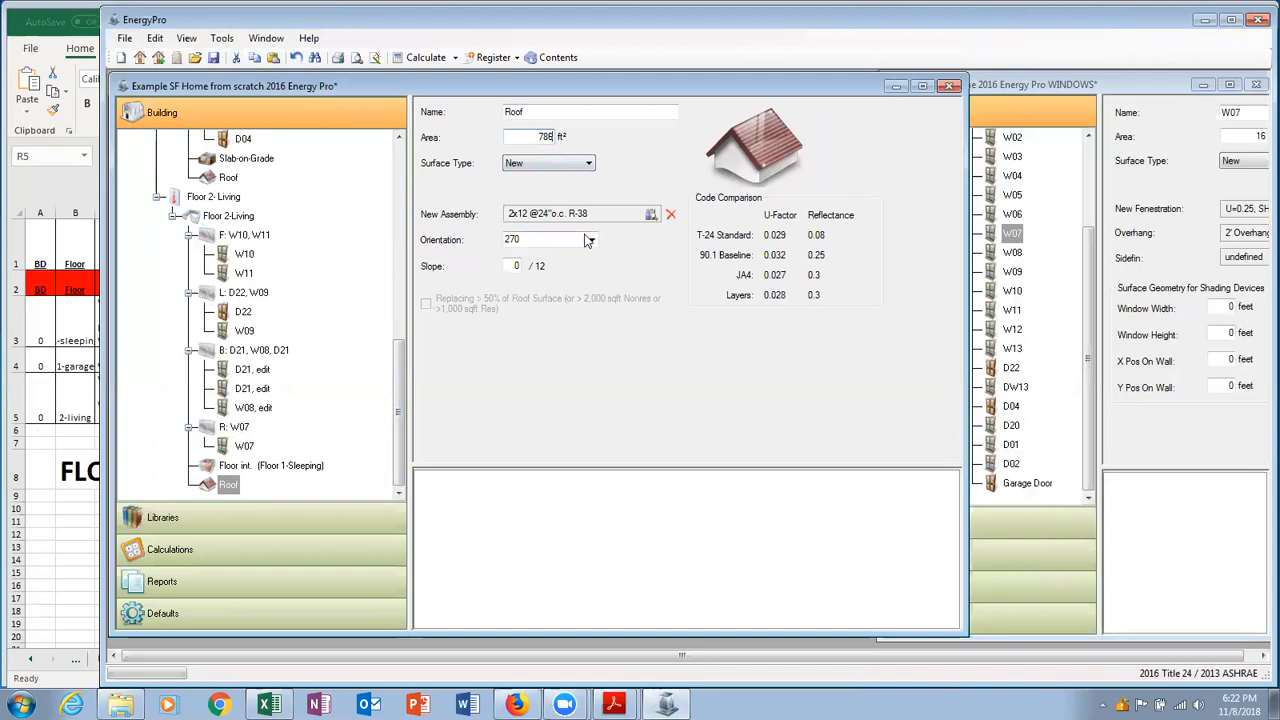
Switch to Example Planset.pdf in Adobe Reader, examine the building elevations on page 7, and return to EnergyPro.
mouse_move(614, 705)
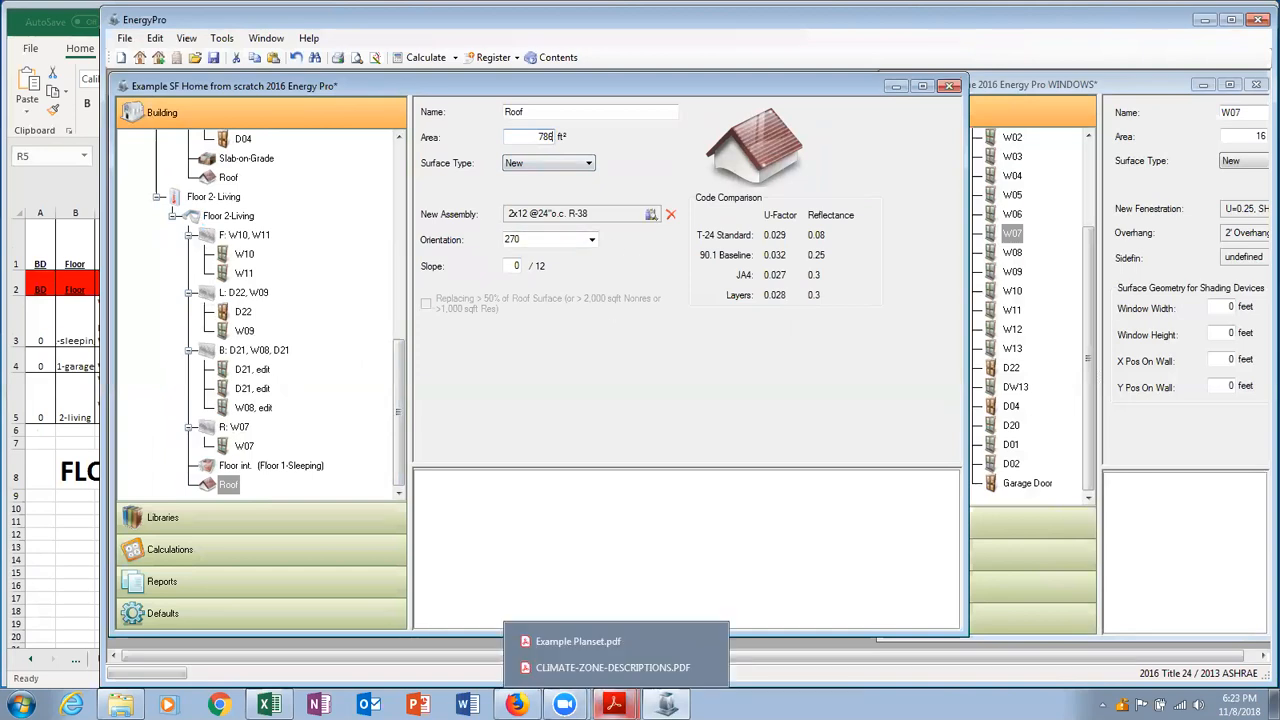
click(586, 629)
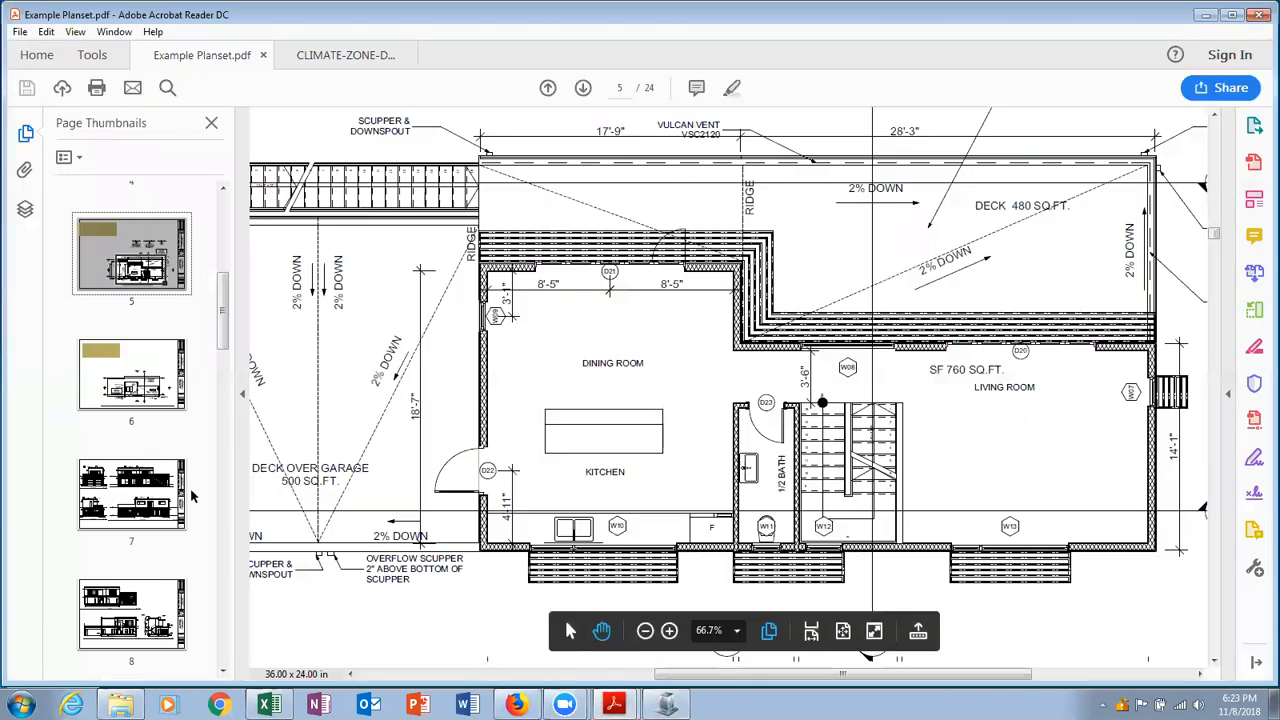
click(140, 500)
mouse_move(138, 475)
mouse_down()
mouse_move(110, 476)
mouse_move(100, 505)
mouse_move(154, 503)
mouse_up()
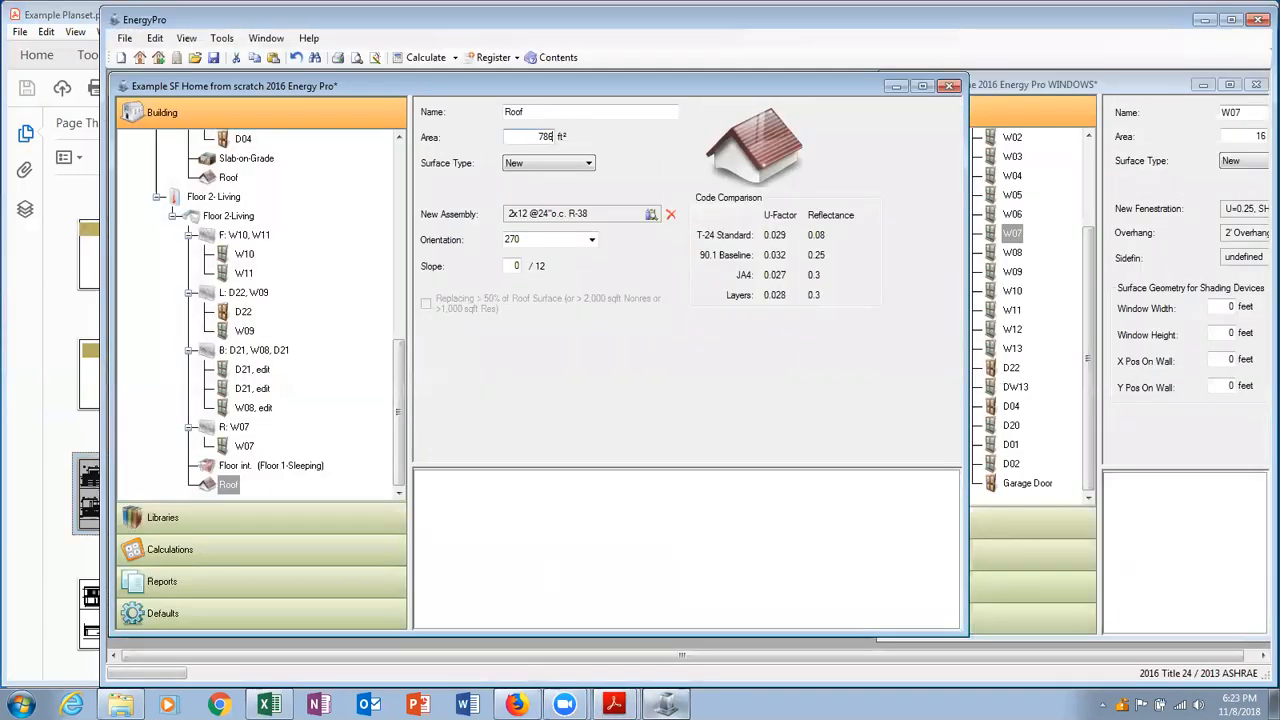
Save the project and collapse the Floor 1-Sleeping, Floor1- GARAGE and Floor 2- Living zones in the building tree.
click(401, 427)
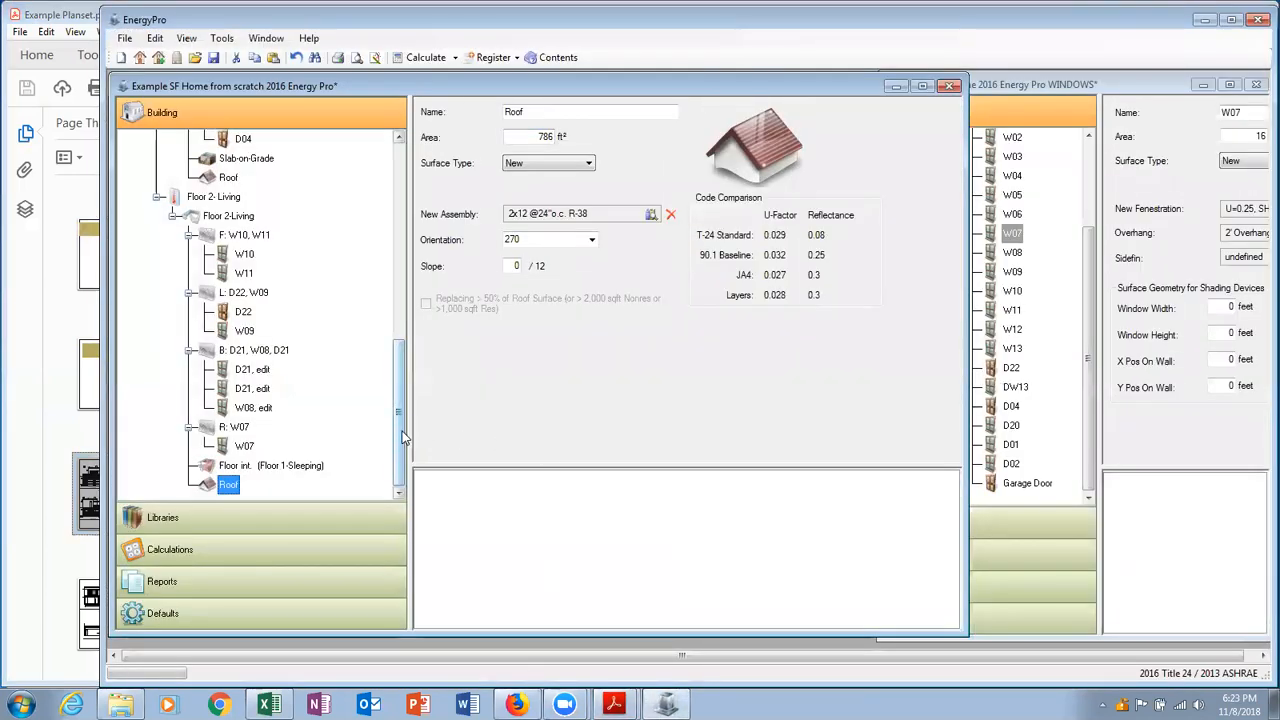
click(213, 59)
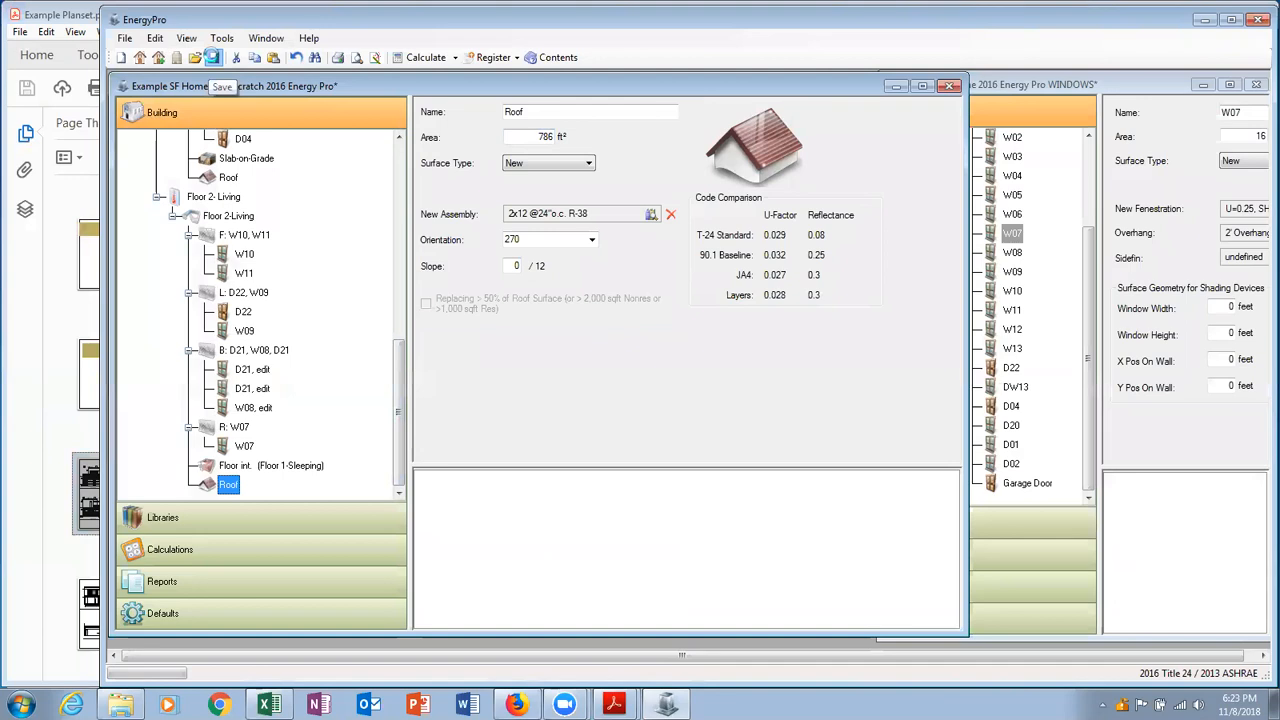
drag(393, 393, 394, 195)
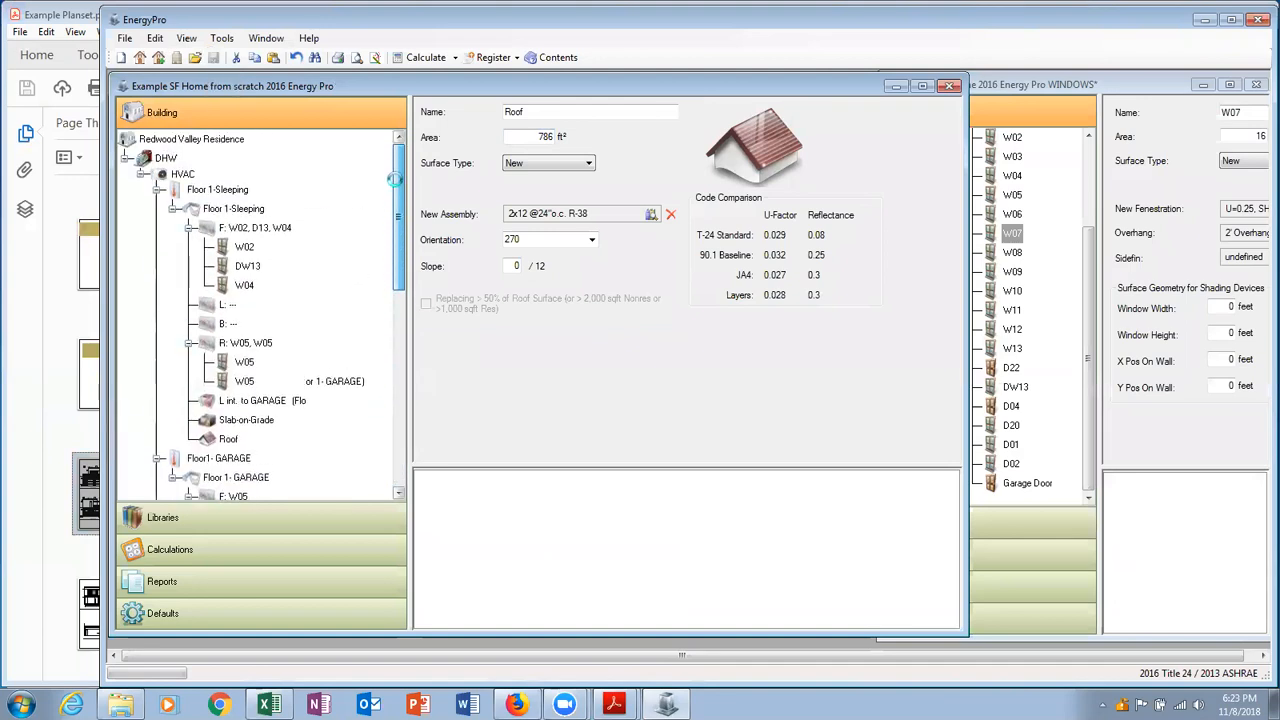
click(158, 189)
click(158, 208)
click(158, 228)
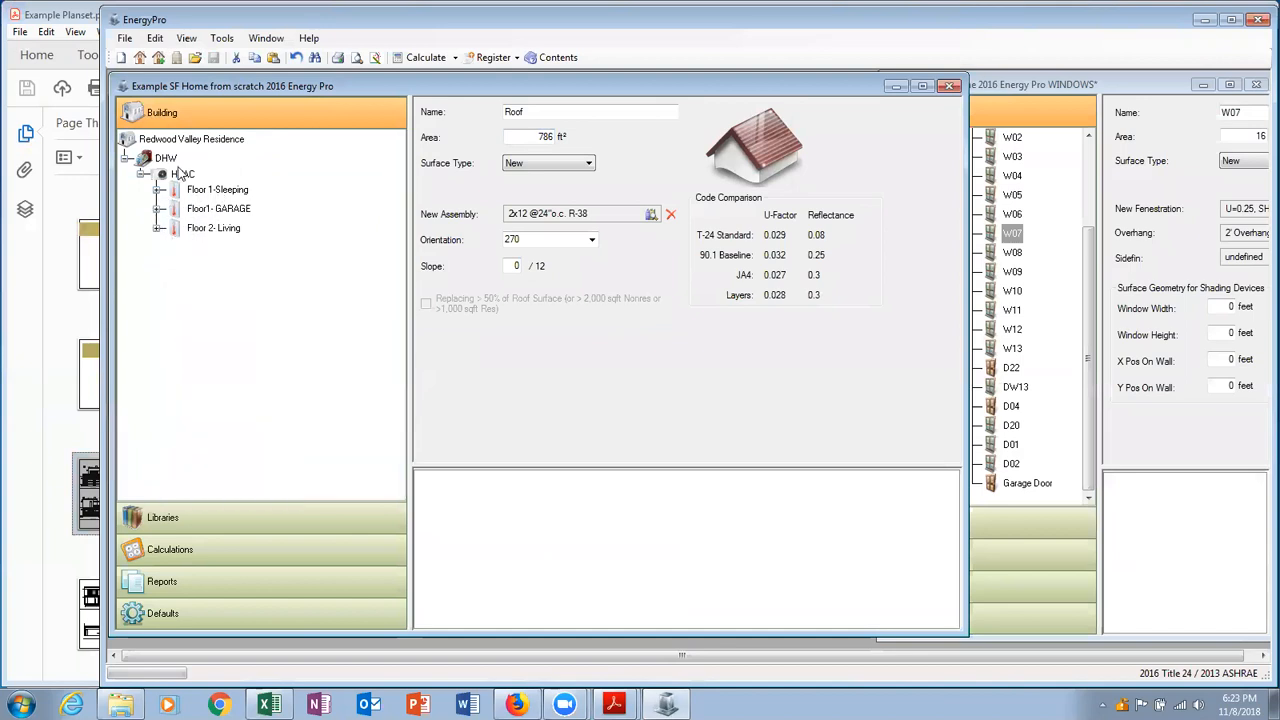
Review the general settings of the garage, sleeping and living zones and the DHW plant's domestic hot water settings.
click(235, 212)
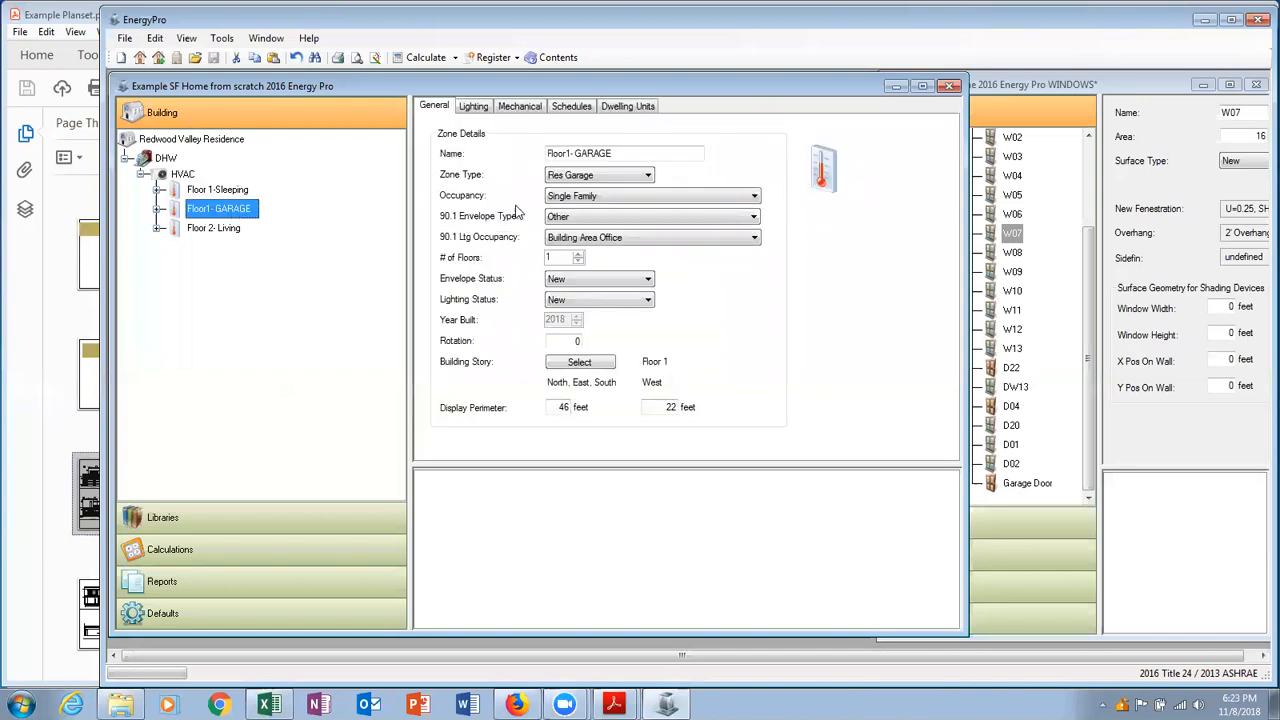
click(236, 192)
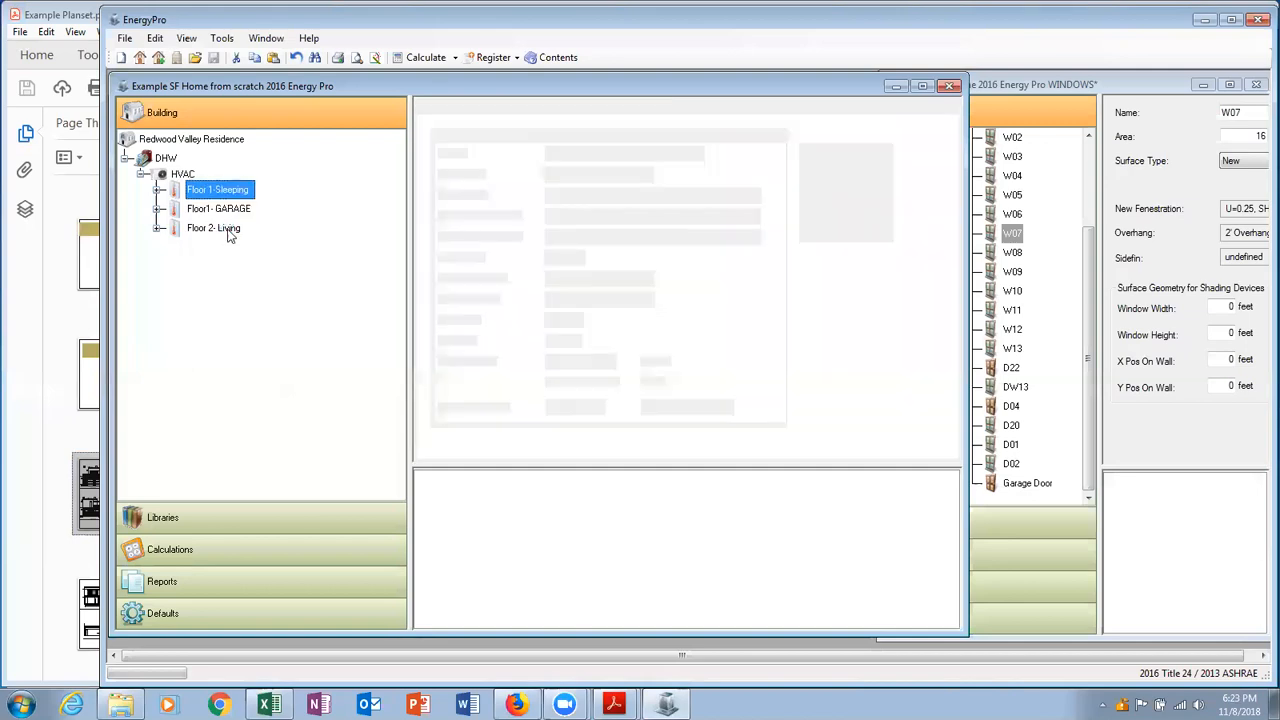
click(222, 229)
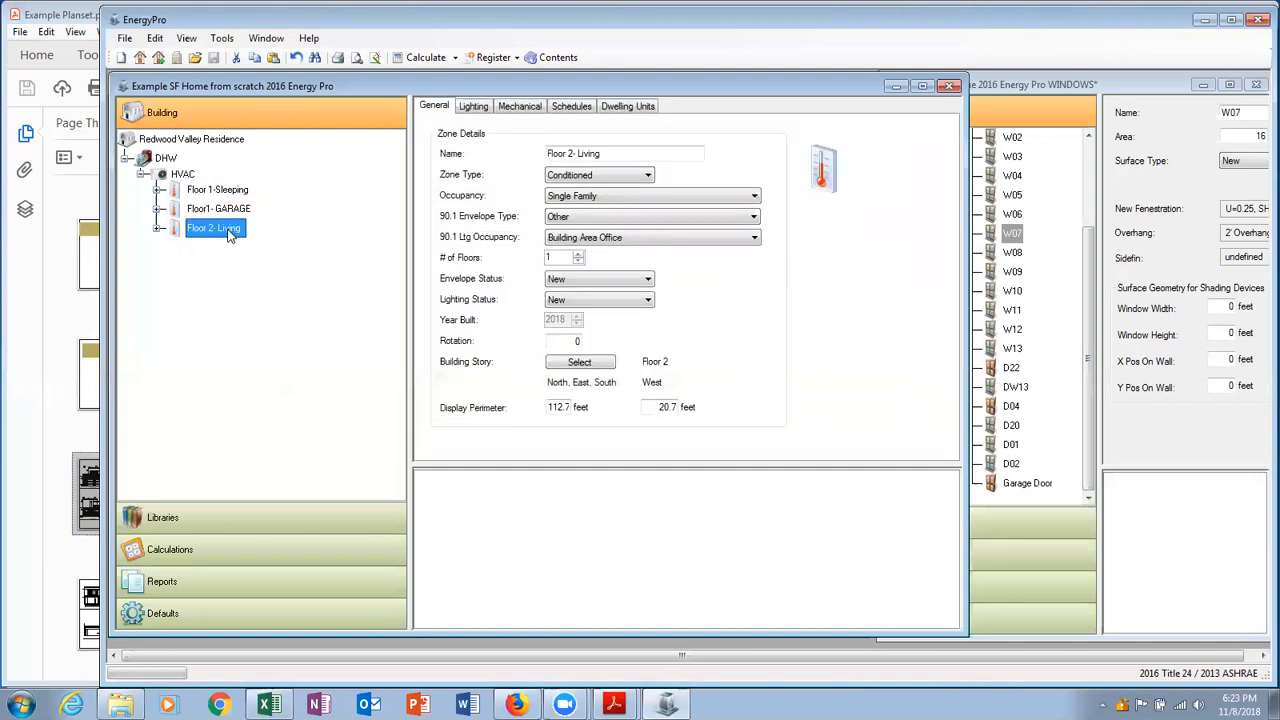
click(166, 158)
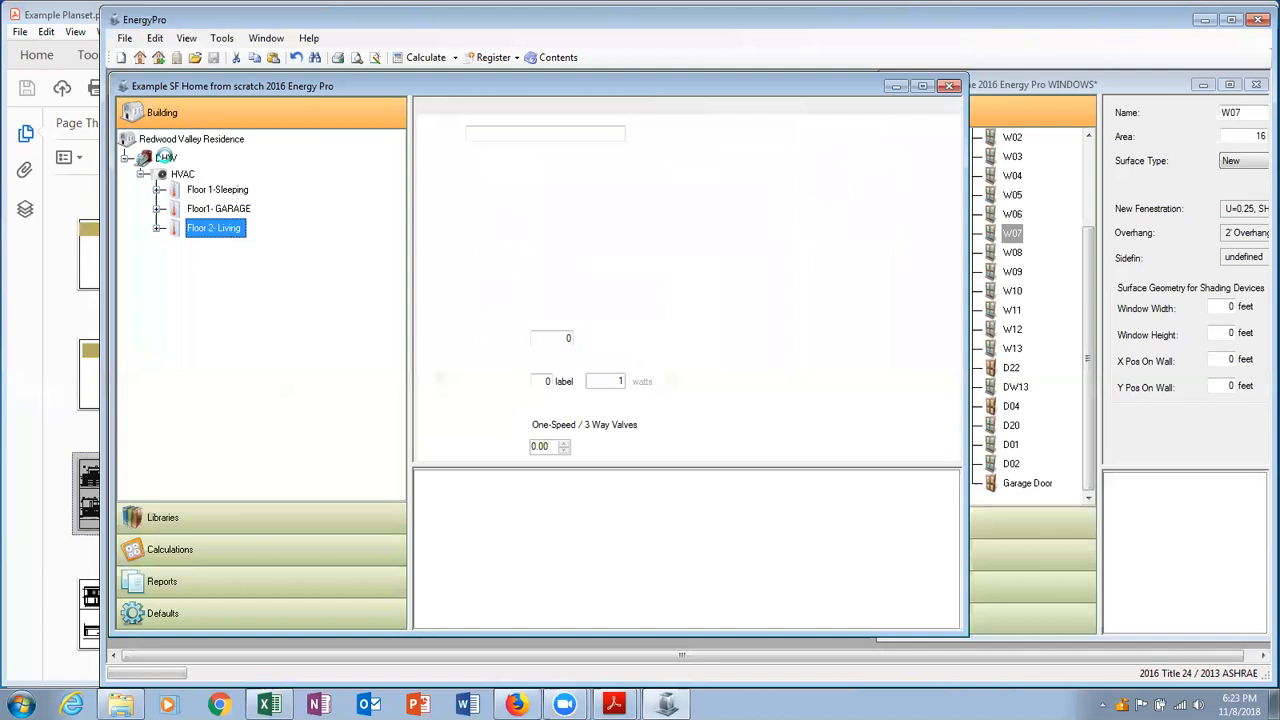
click(620, 106)
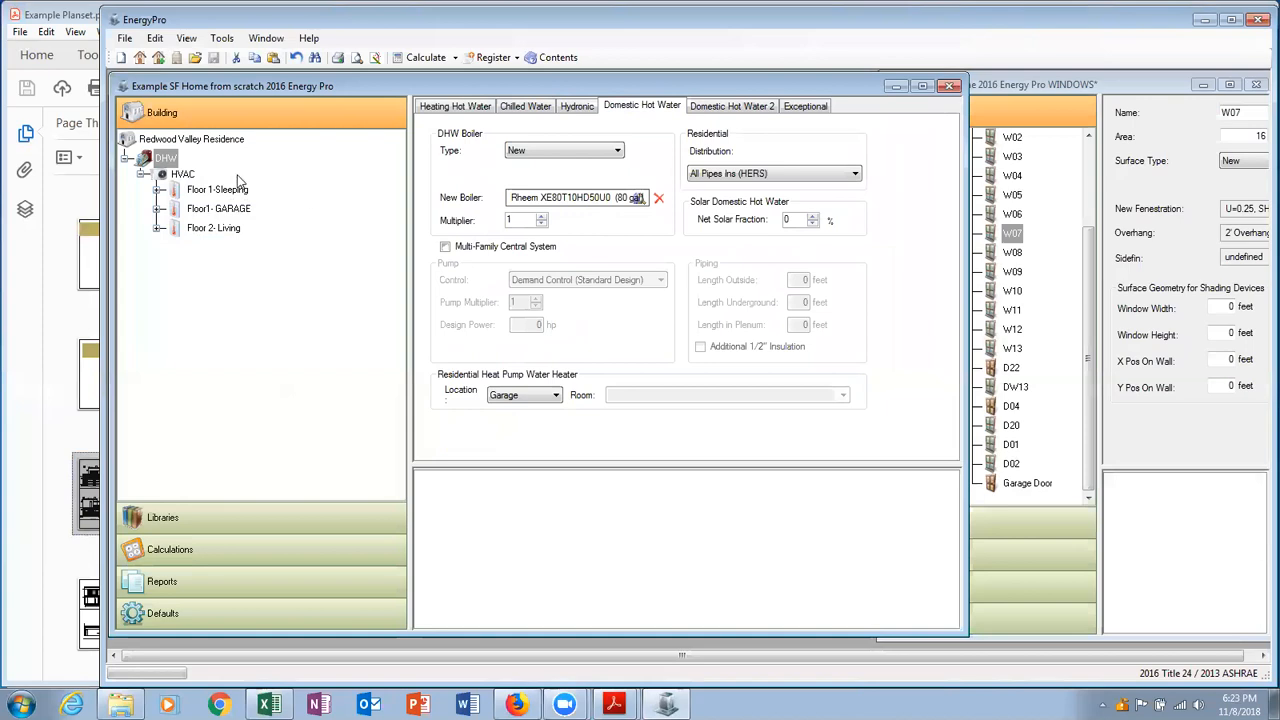
Review the building's project design data and residential HERS measures, and the HVAC system's HERS credits and general settings.
click(207, 143)
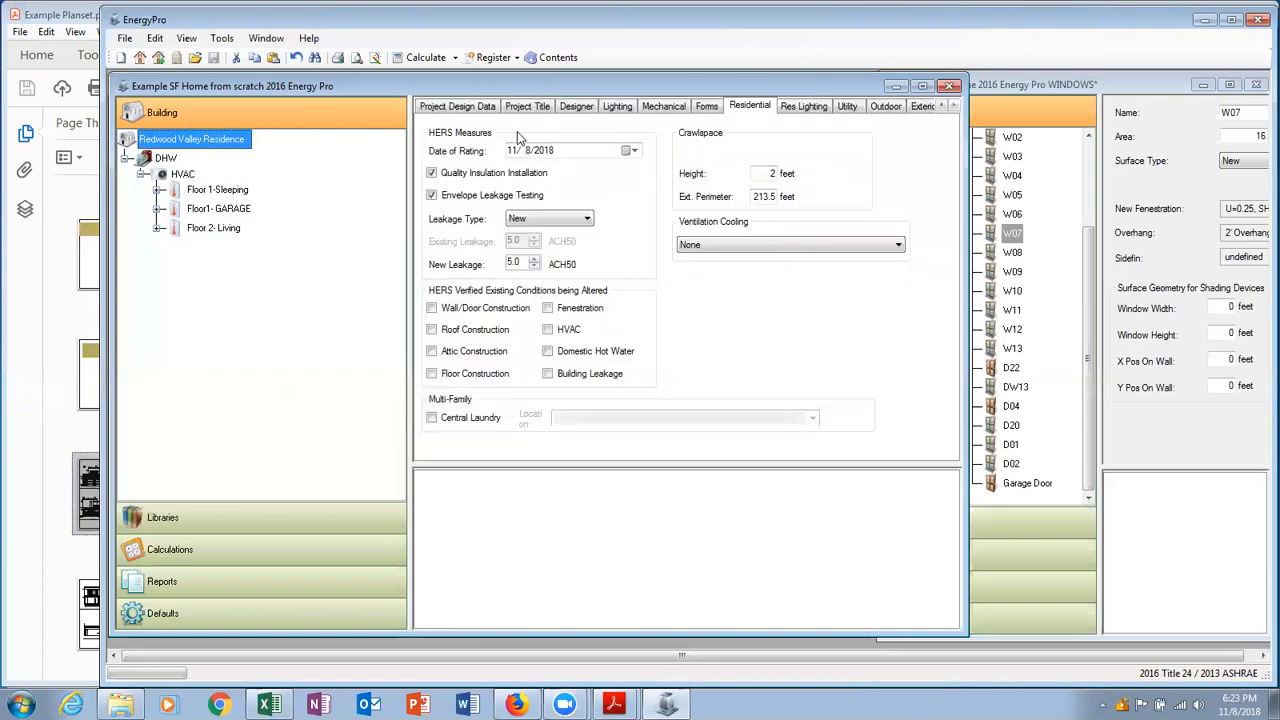
click(464, 110)
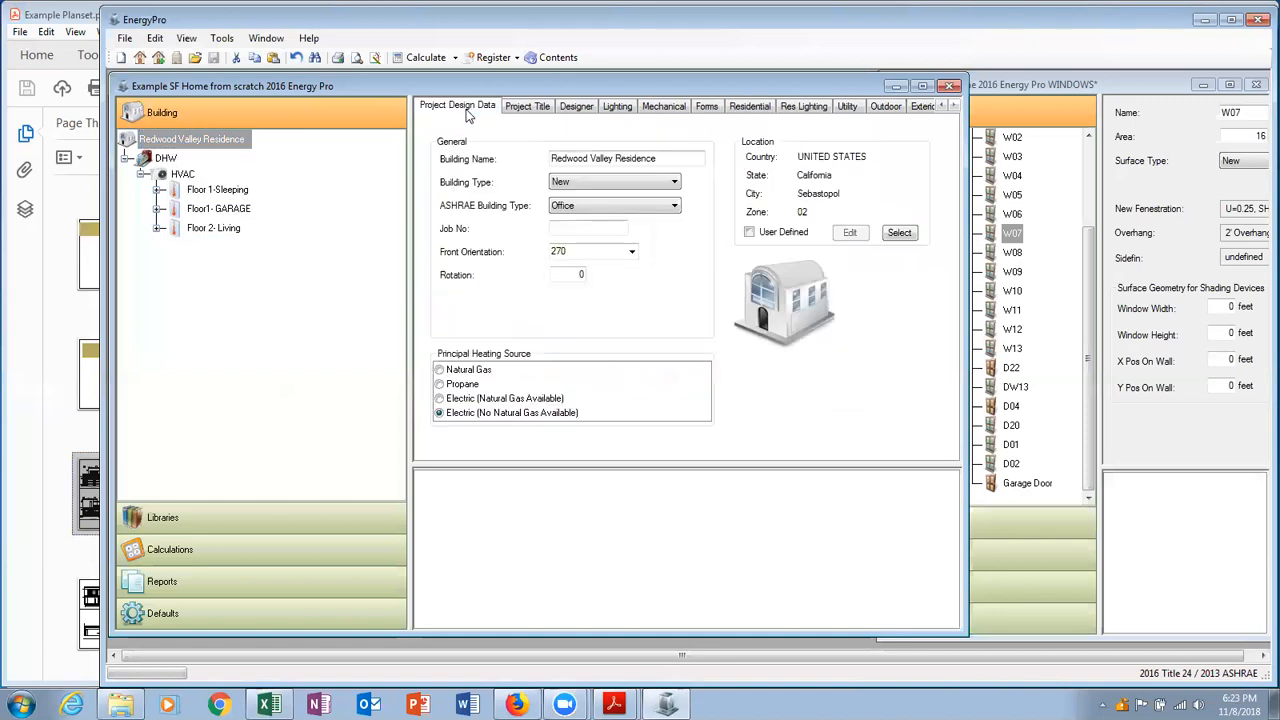
click(740, 108)
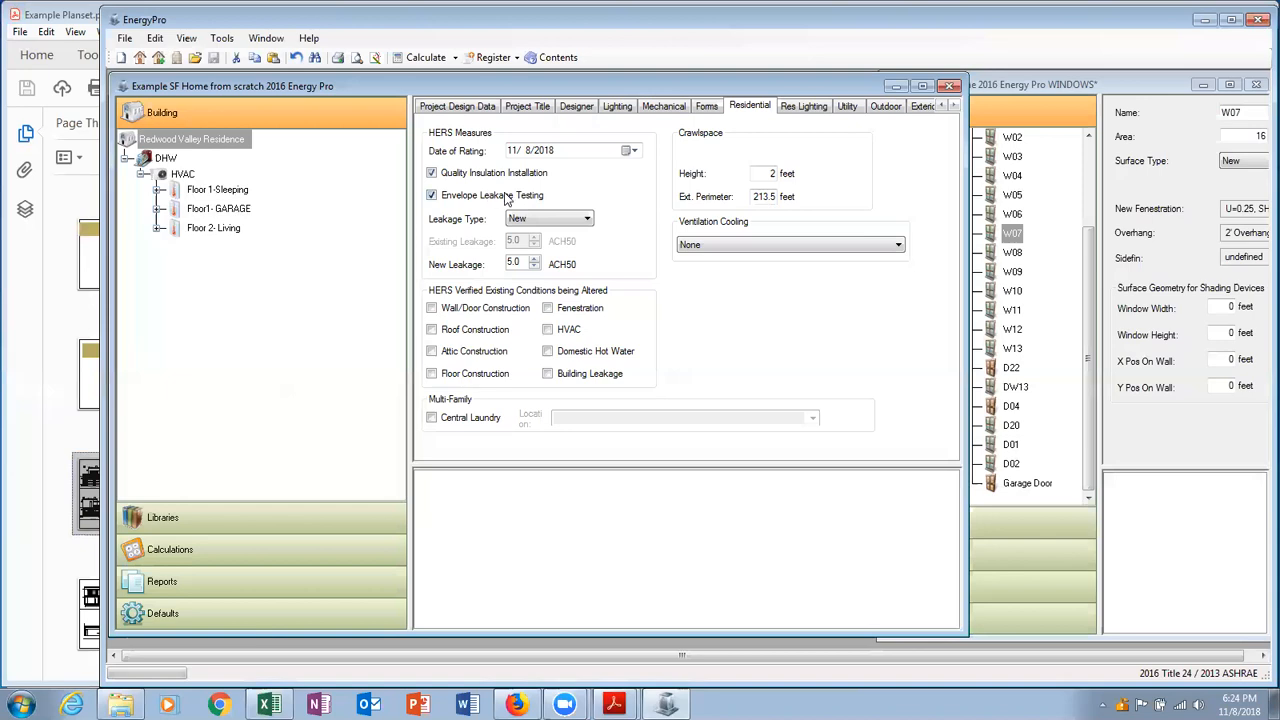
click(183, 175)
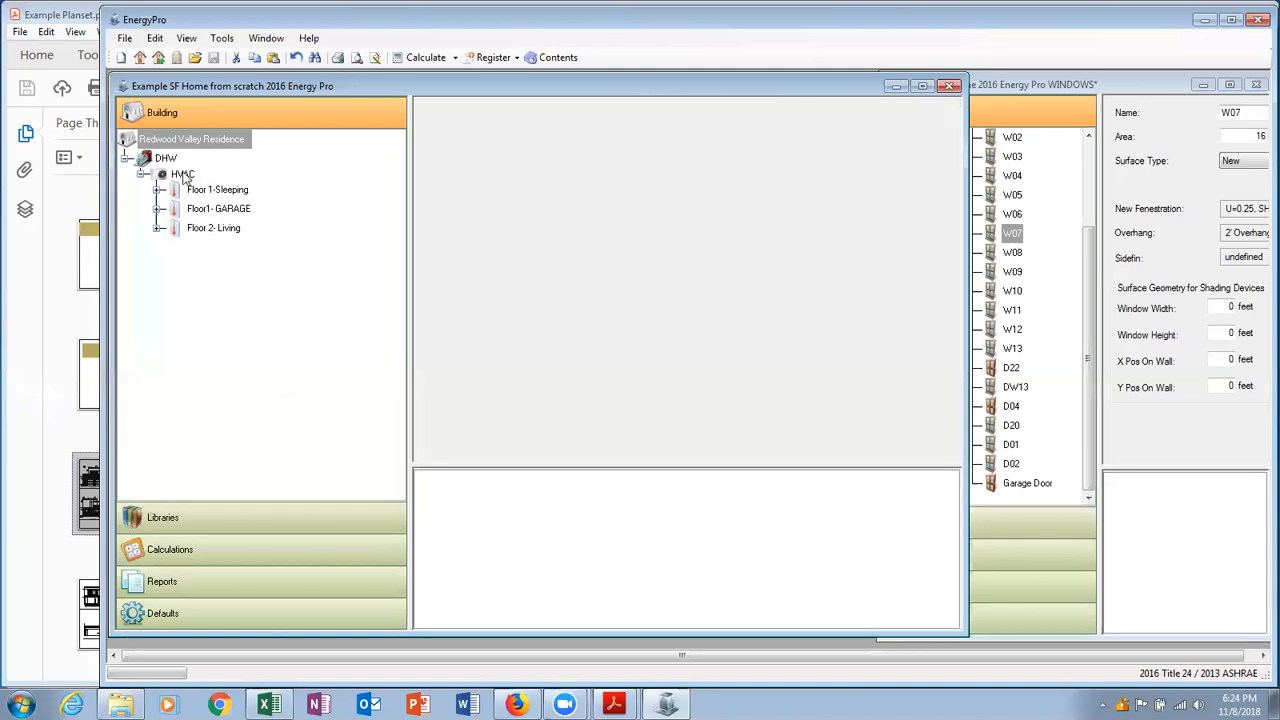
click(570, 105)
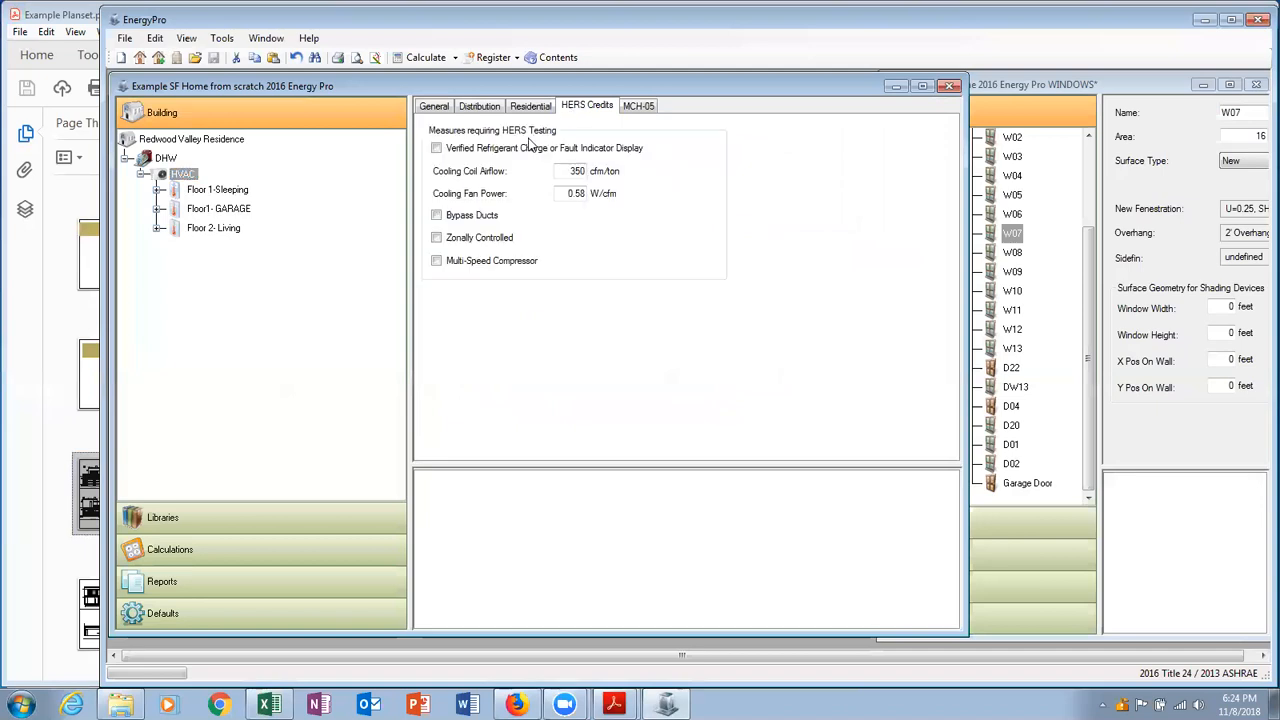
click(446, 108)
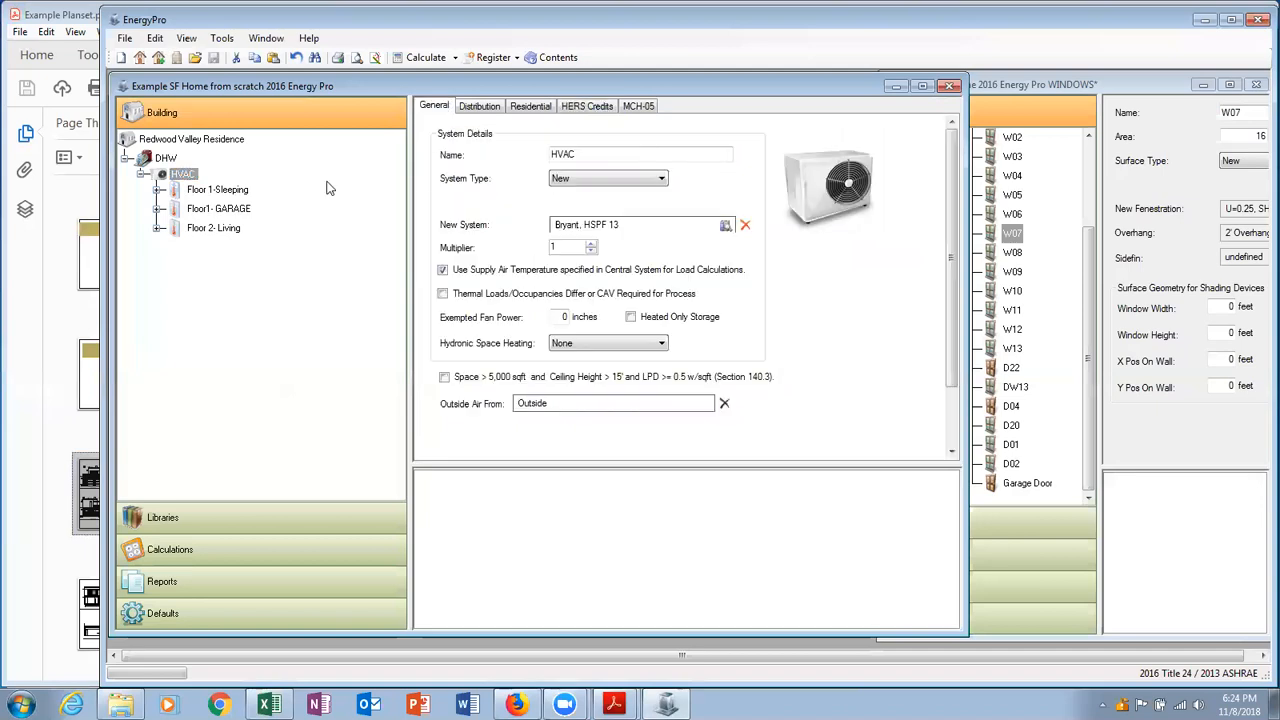
Review the Redwood Valley Residence's residential settings, the component libraries and the available calculations, and return to the building tree.
click(168, 160)
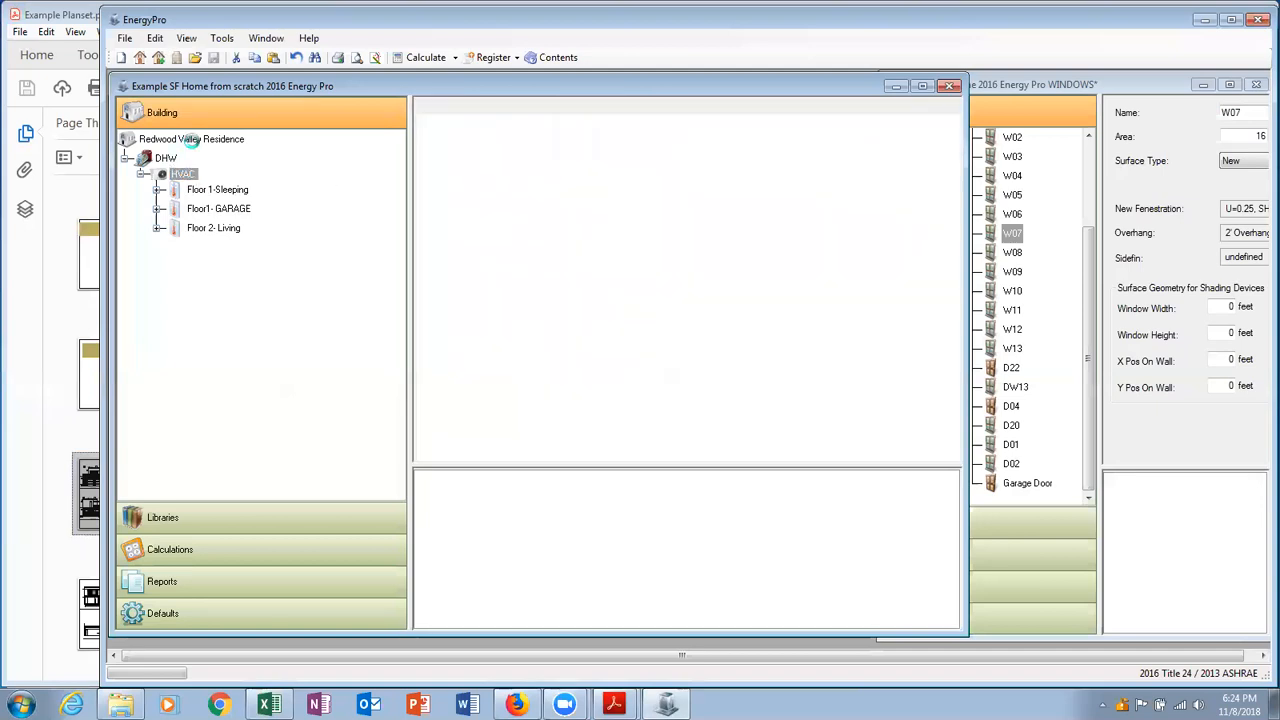
click(190, 140)
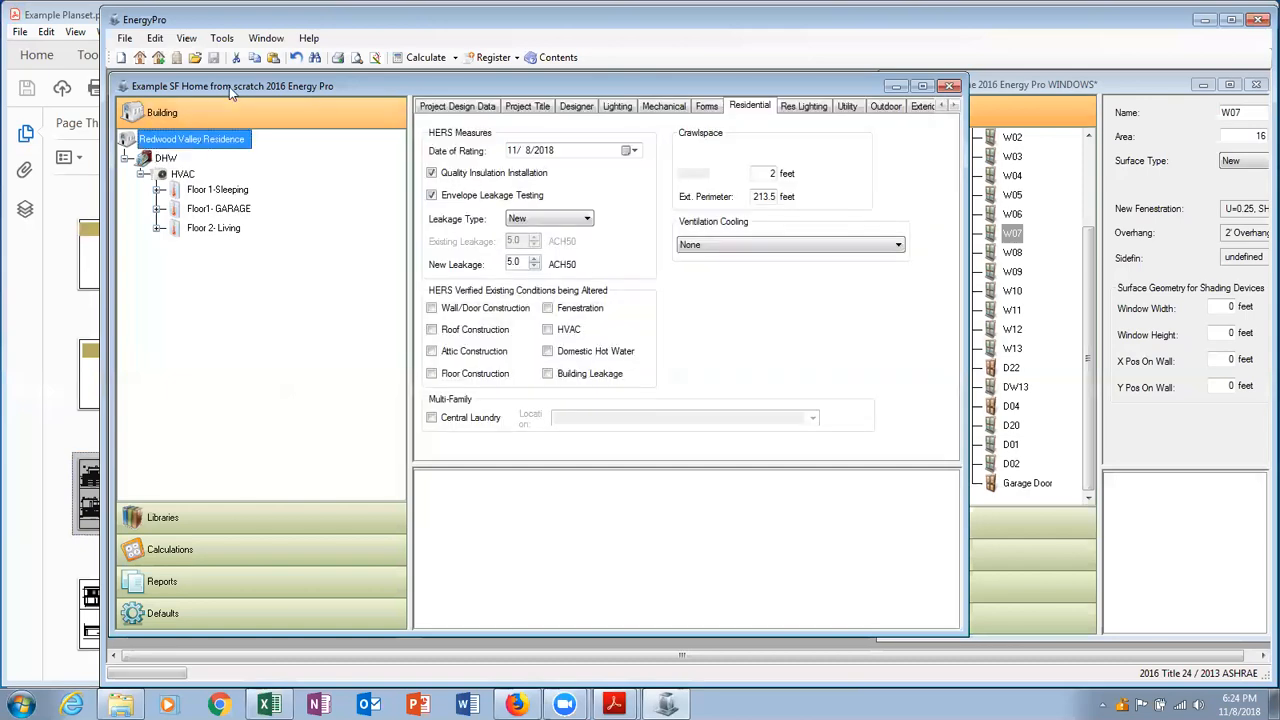
click(212, 514)
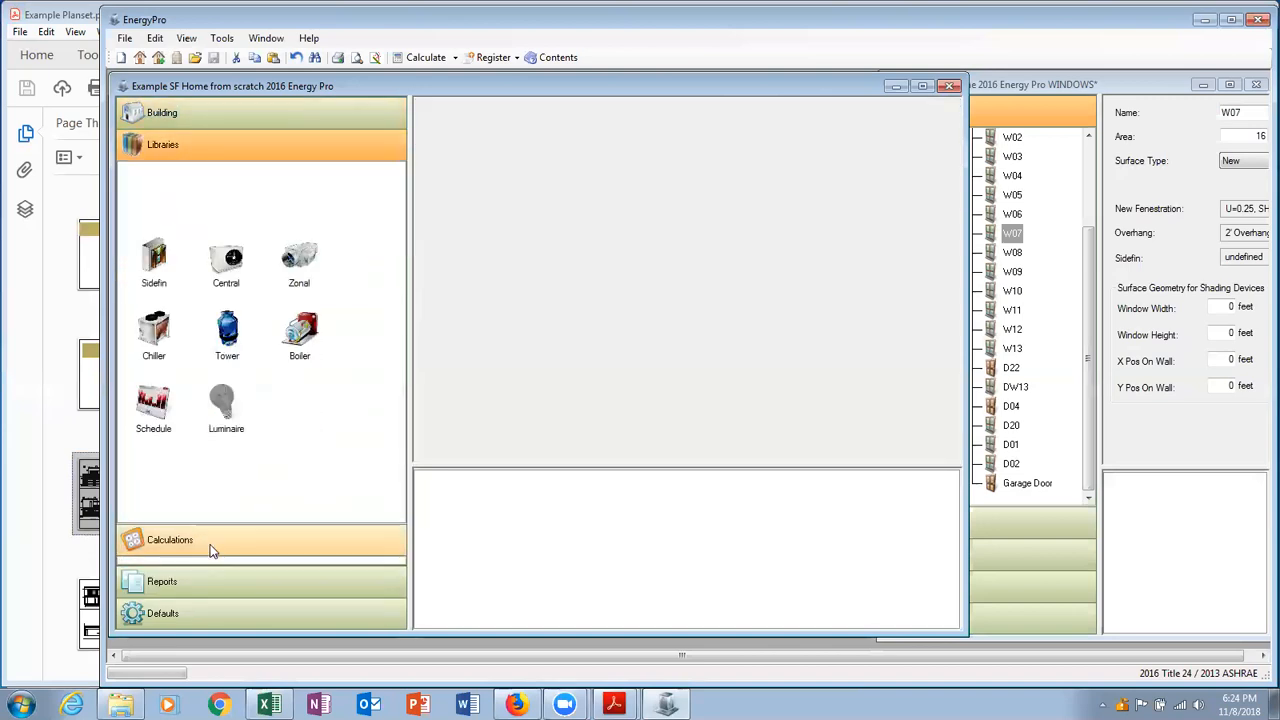
click(210, 544)
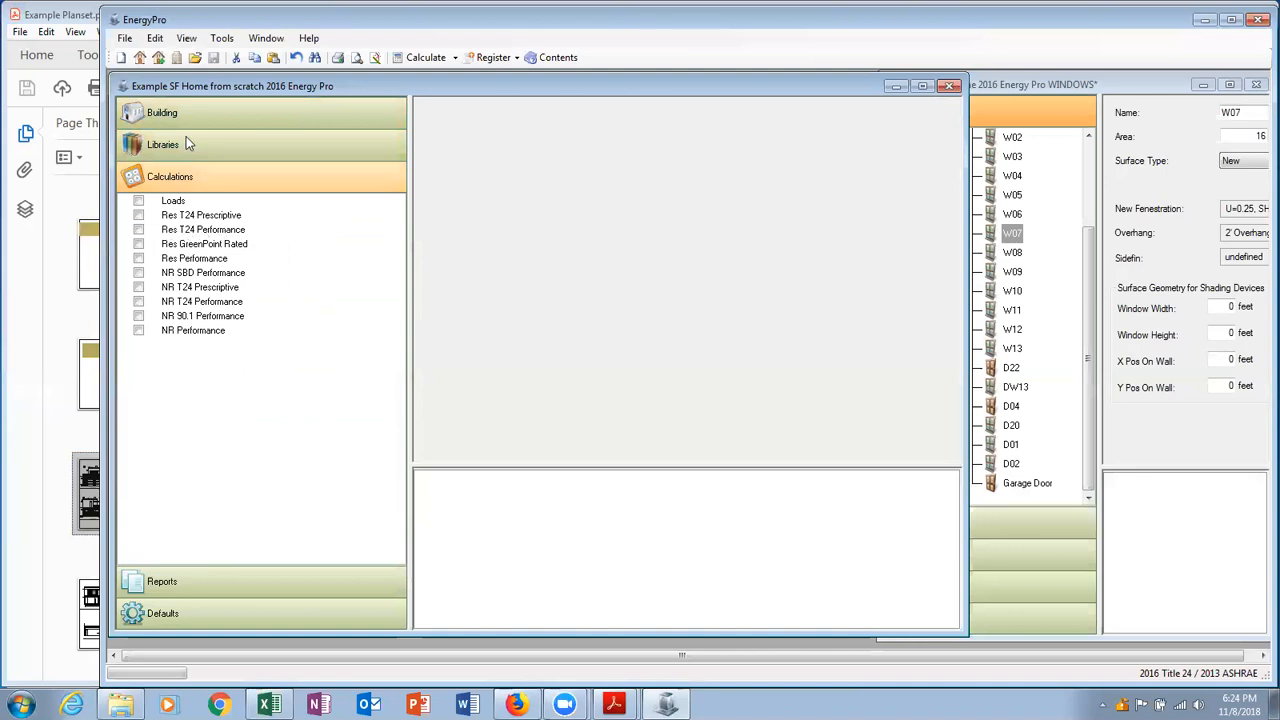
click(208, 108)
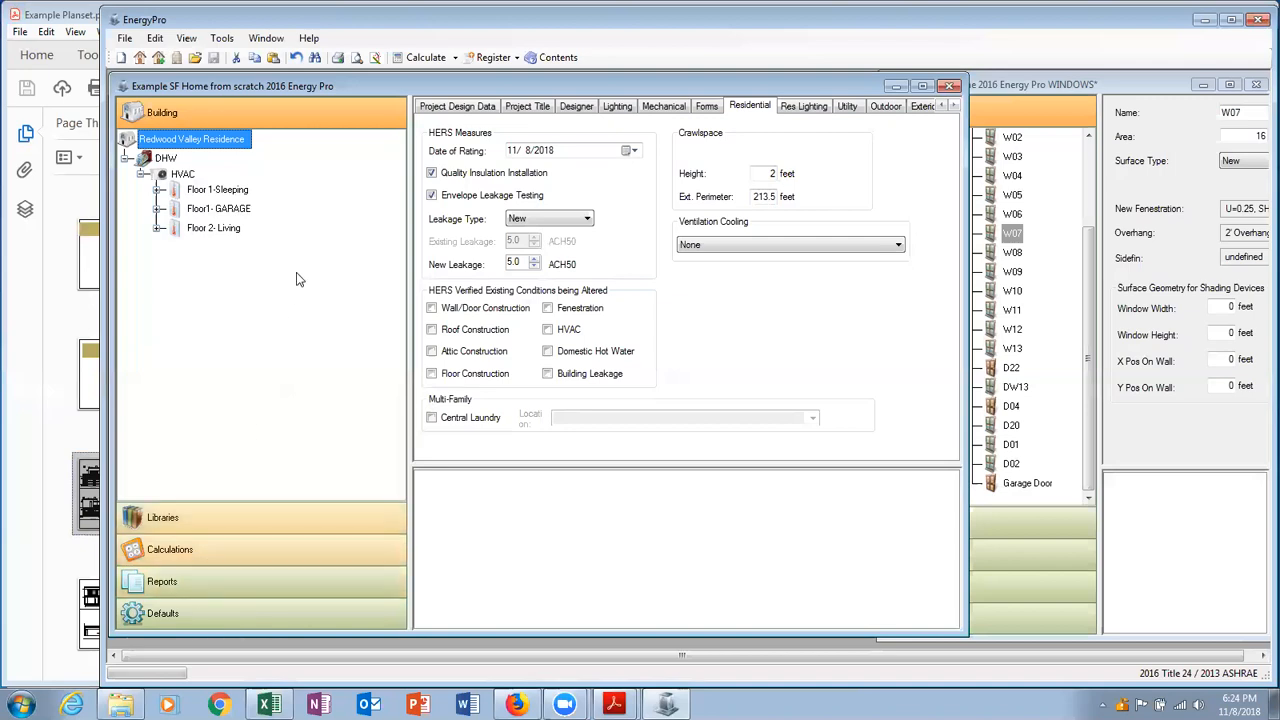
Enable the Res T24 Performance calculation and enlarge its options area to show all incentive options.
click(173, 551)
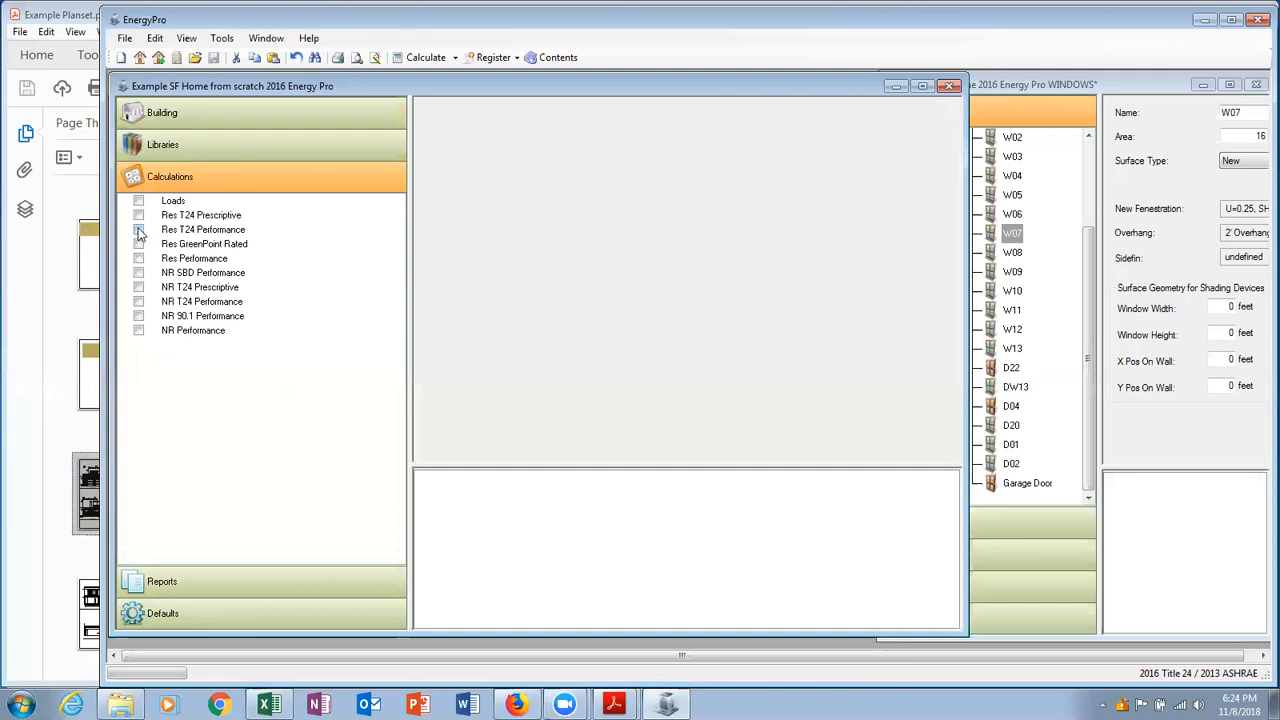
click(139, 231)
click(139, 231)
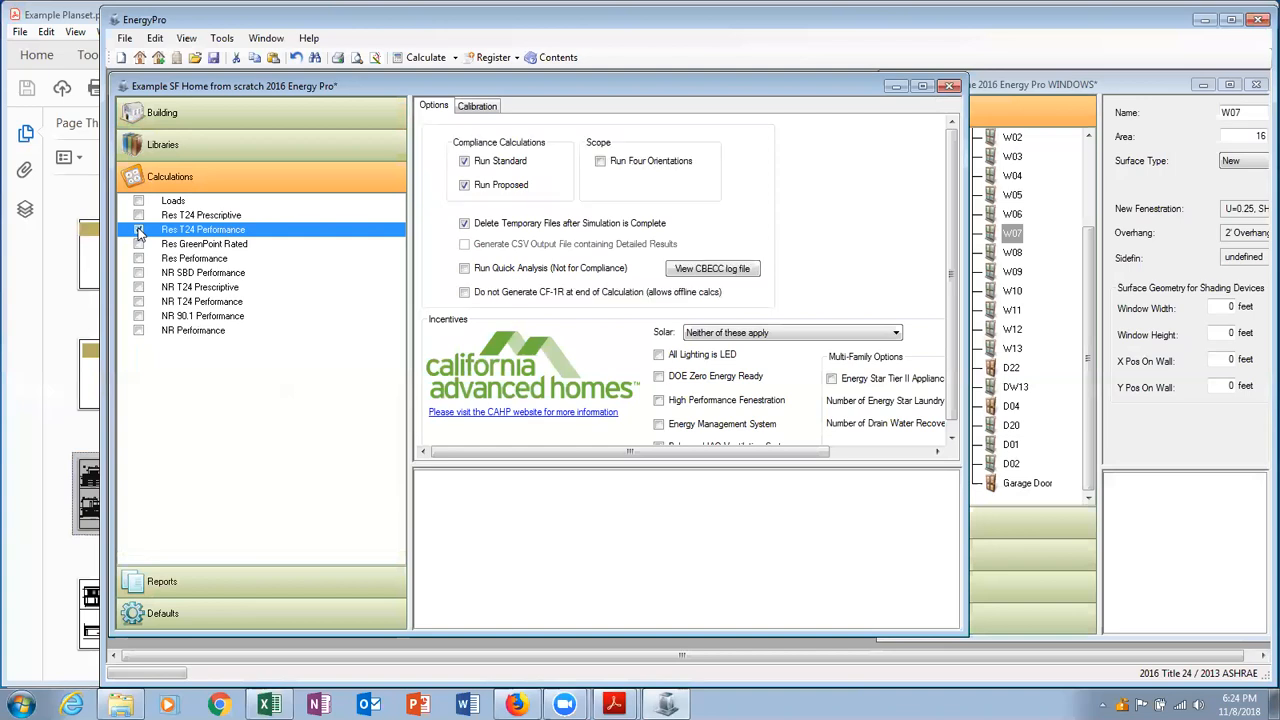
click(139, 231)
drag(572, 465, 572, 496)
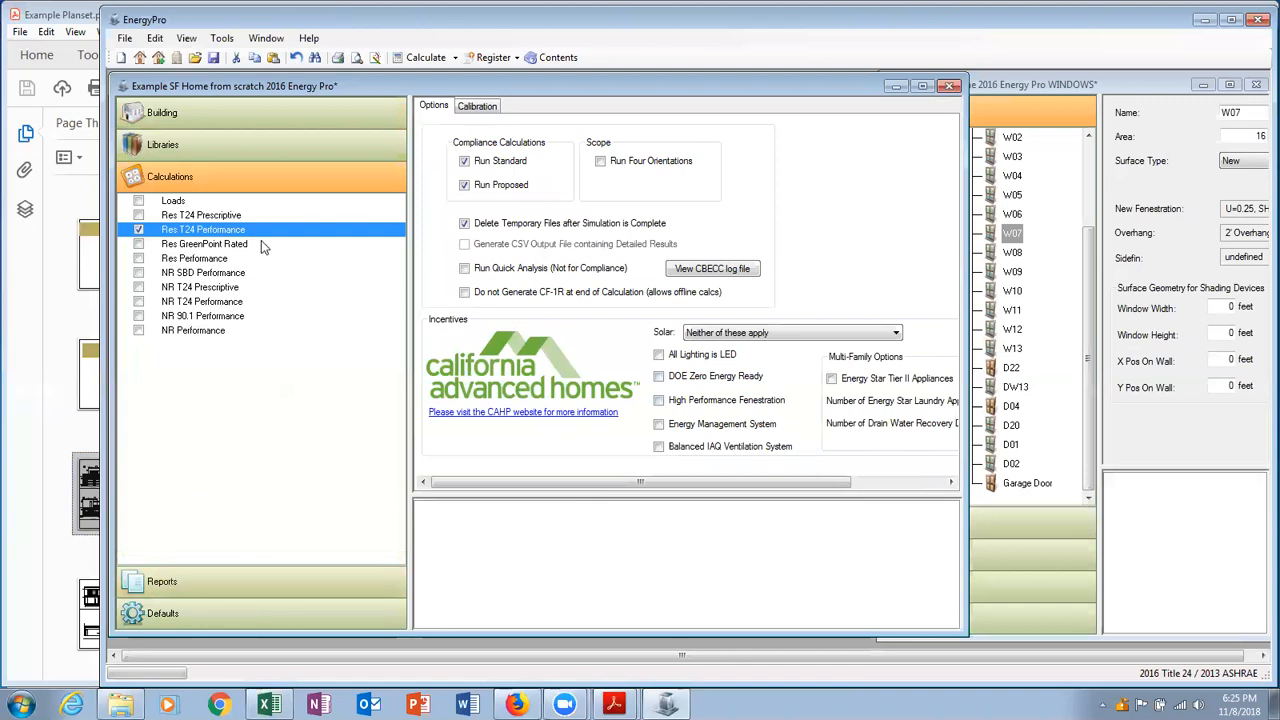
Include Form CF-1R-PRF-01-E, Form ECON-2, Project Summary and Energy Use Summary in the Residential Title 24 Performance reports.
click(197, 583)
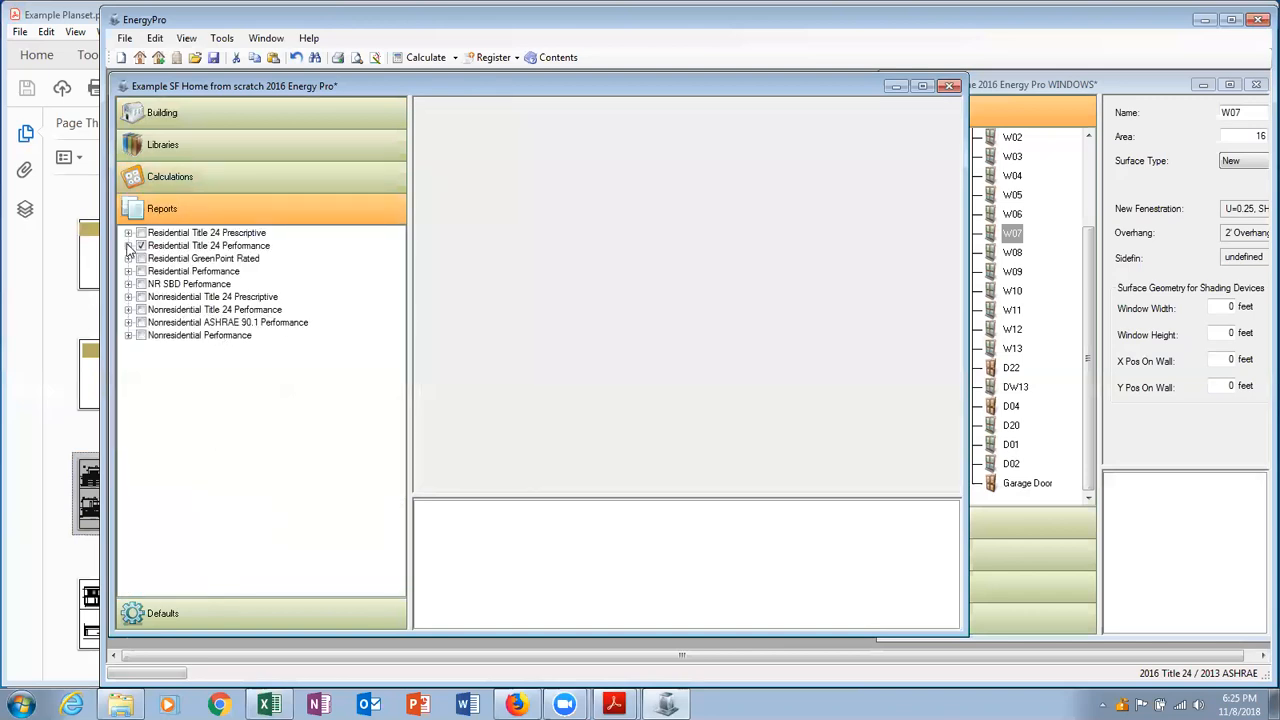
click(128, 246)
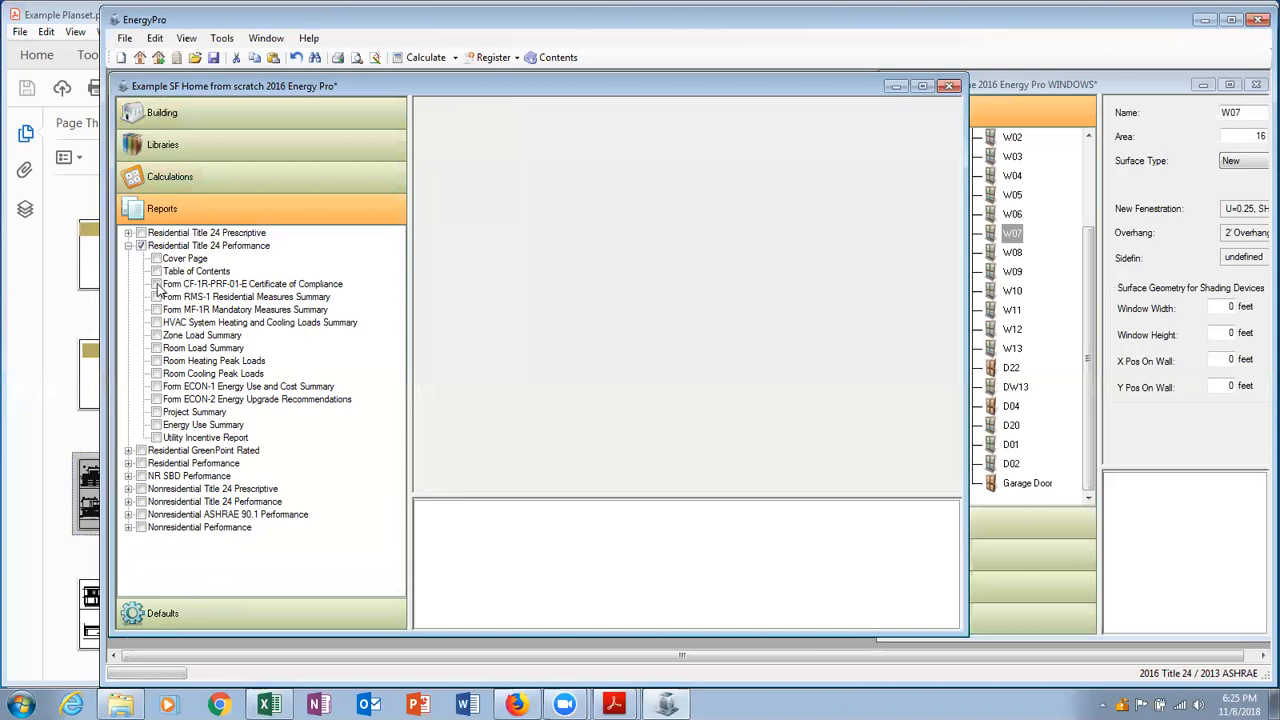
click(156, 285)
click(156, 399)
click(157, 425)
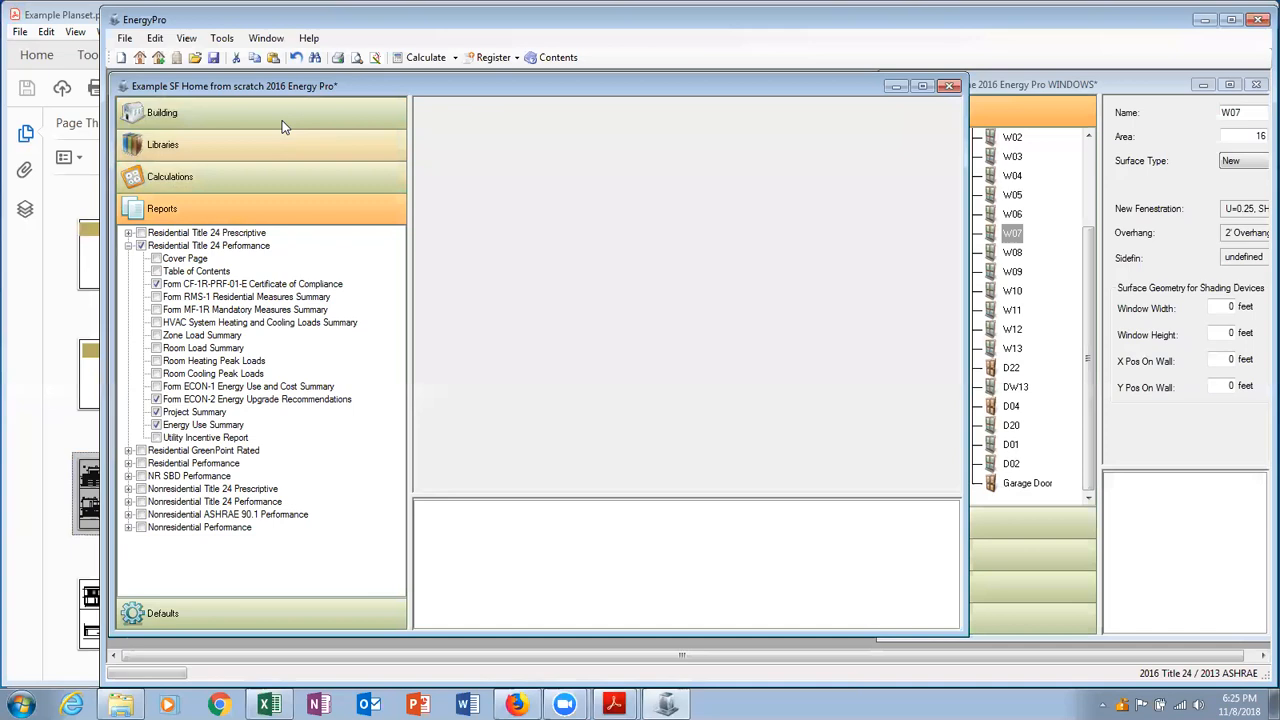
Save the project and try to run the calculation, read the HVAC error details and dismiss the message.
click(213, 57)
click(420, 60)
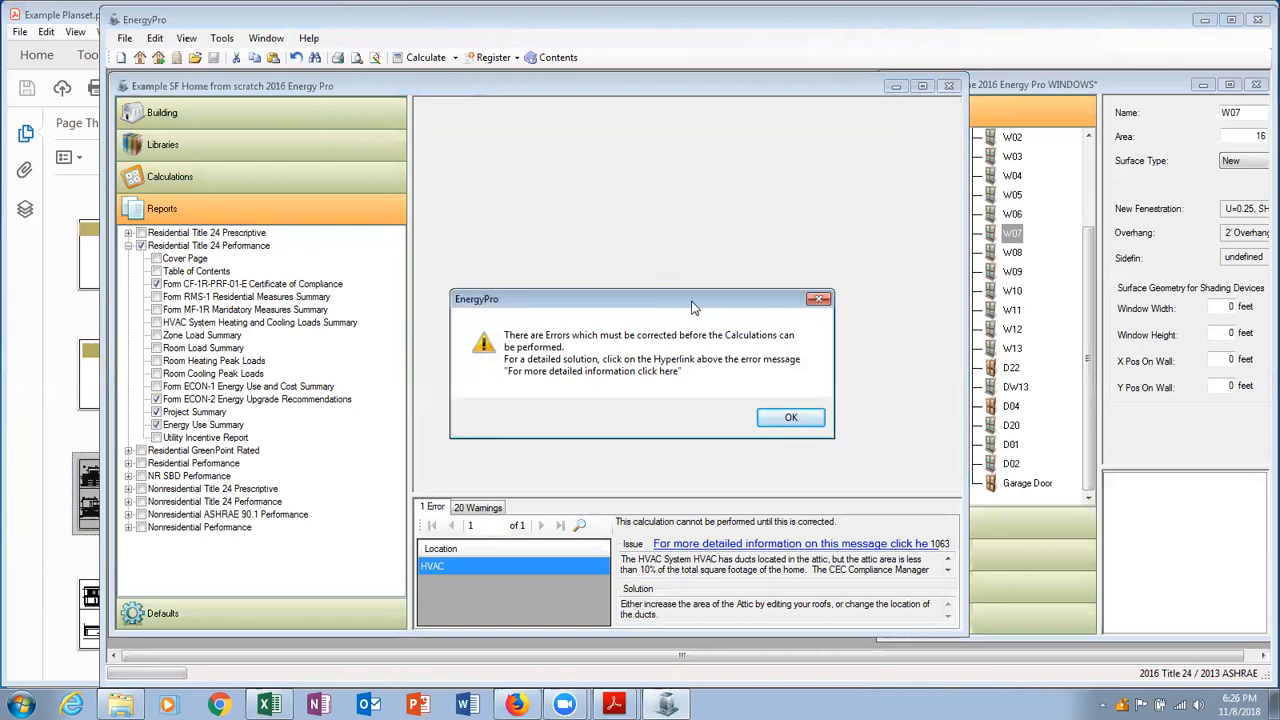
drag(691, 306, 664, 206)
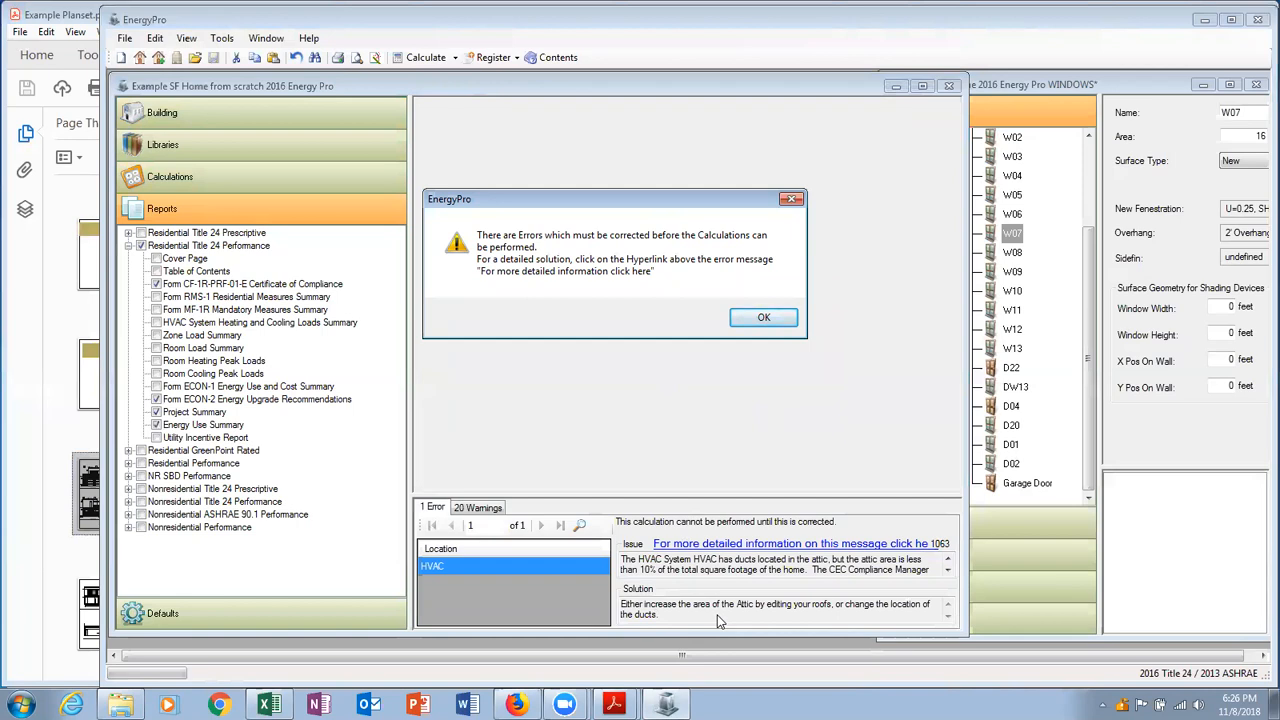
click(763, 318)
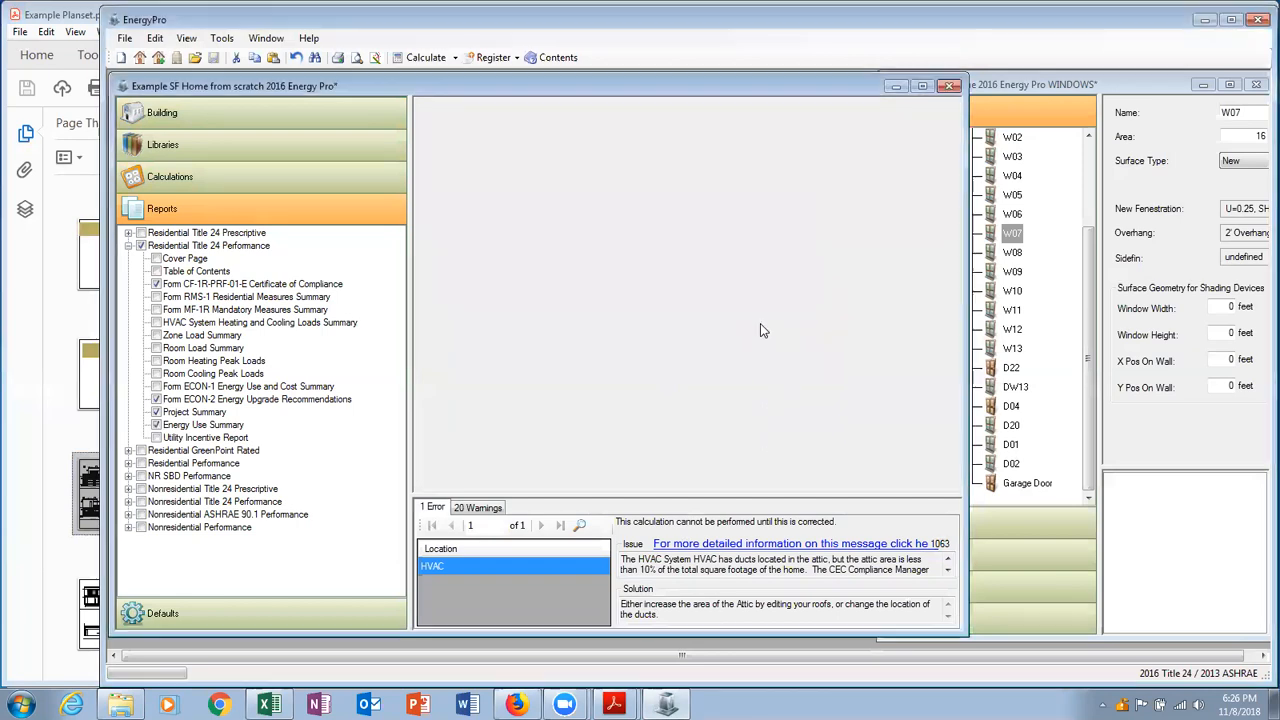
Set the HVAC system's new duct location to Conditioned in its distribution settings.
click(221, 112)
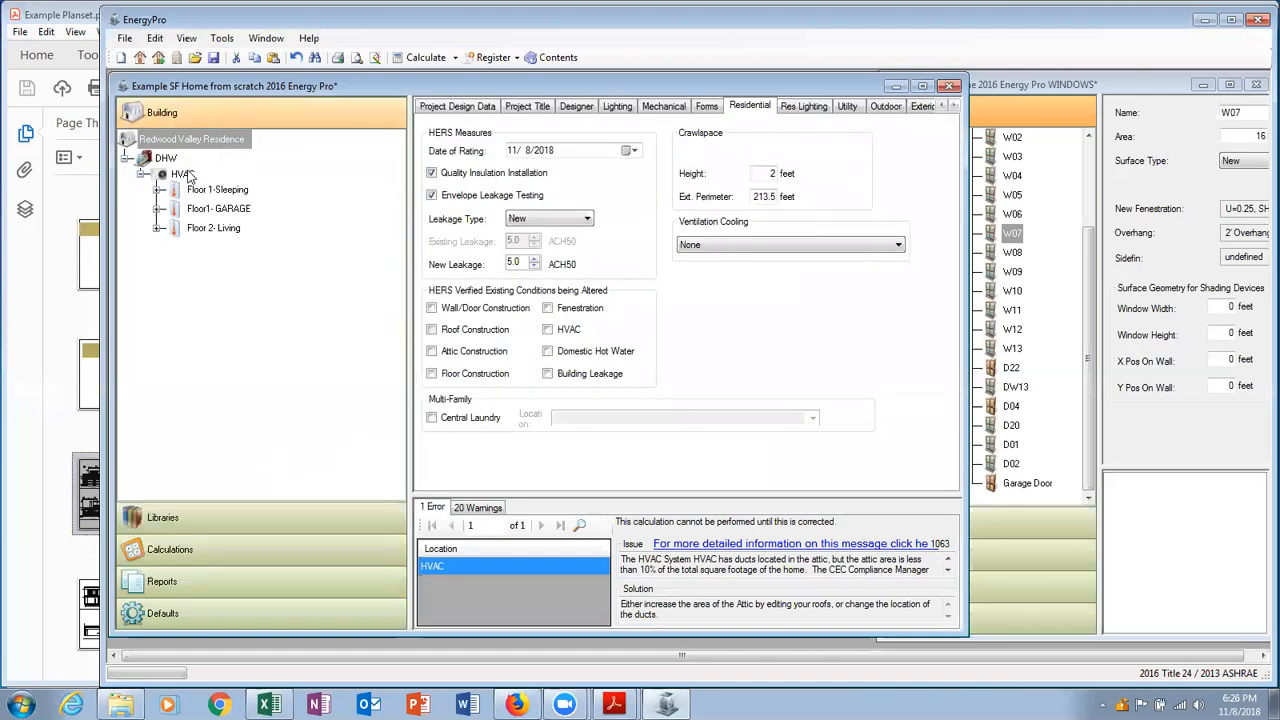
click(183, 173)
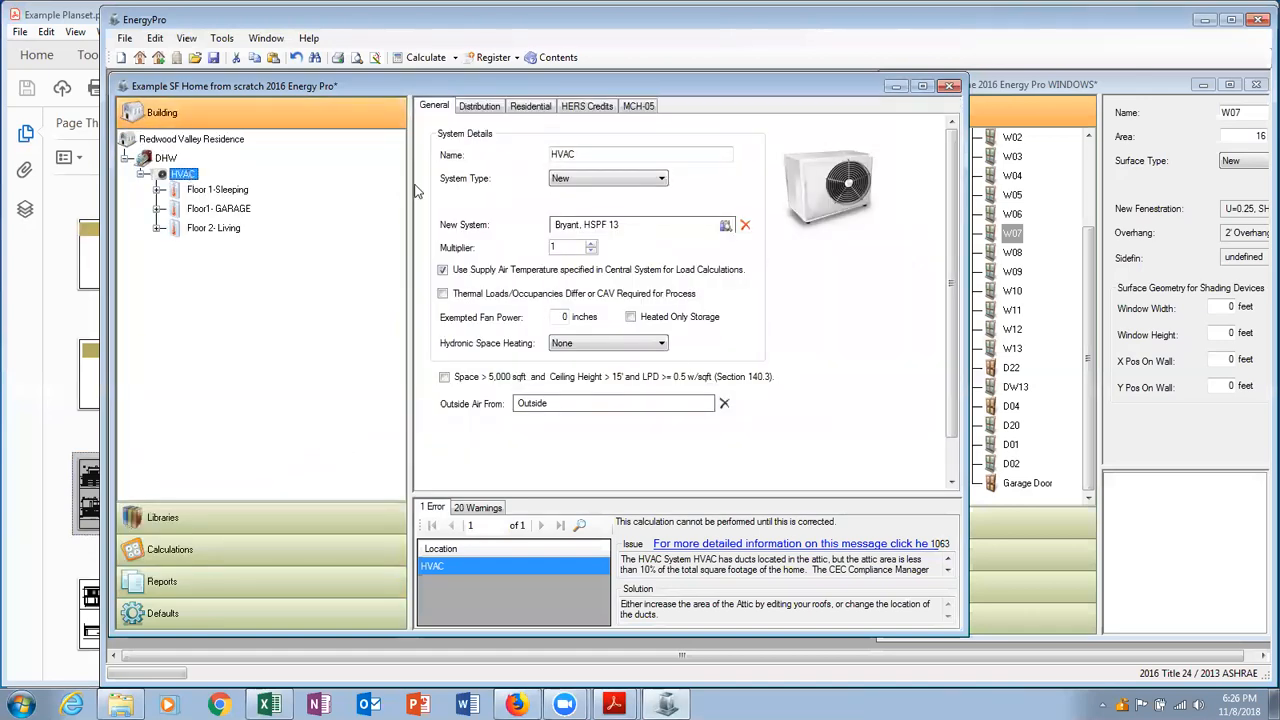
click(477, 106)
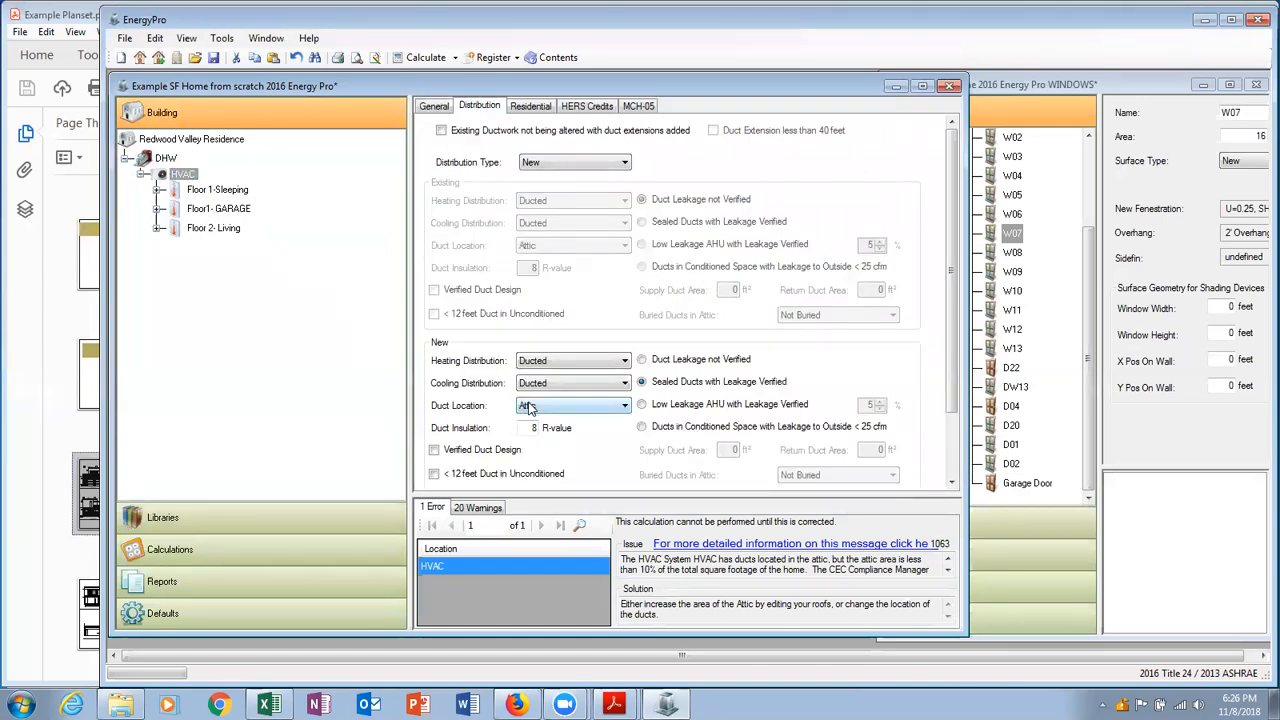
click(529, 408)
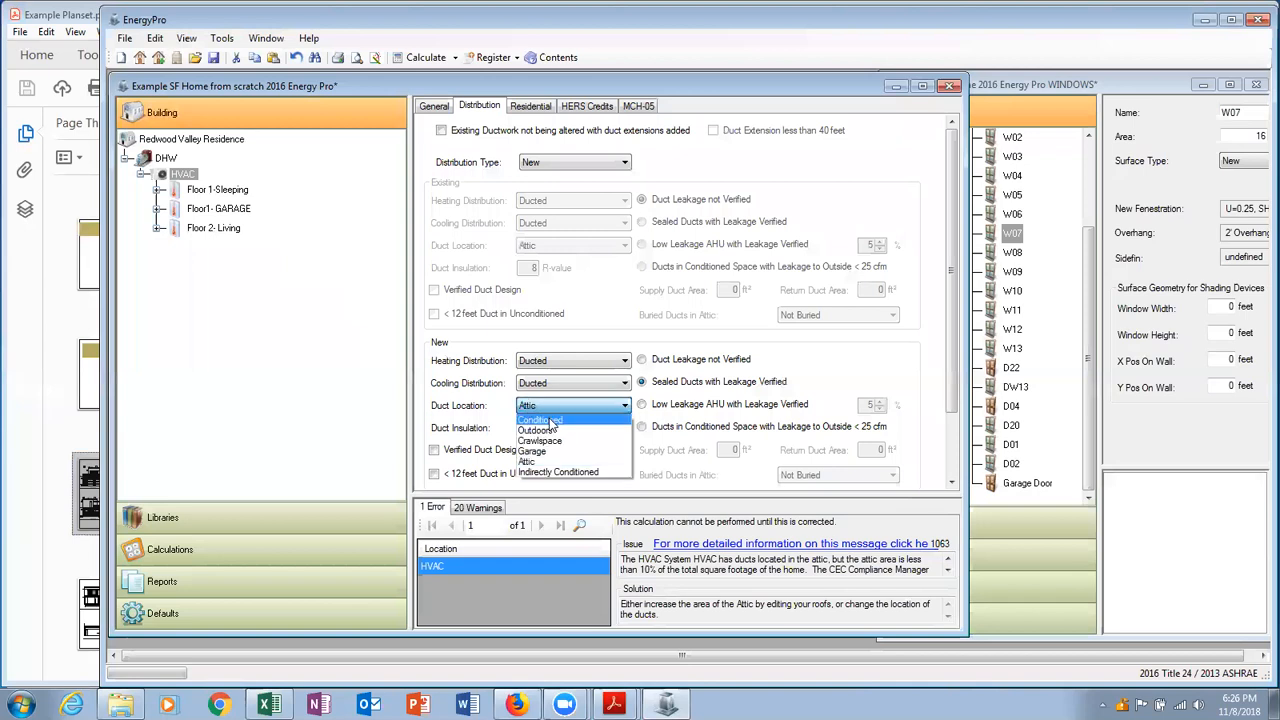
click(551, 421)
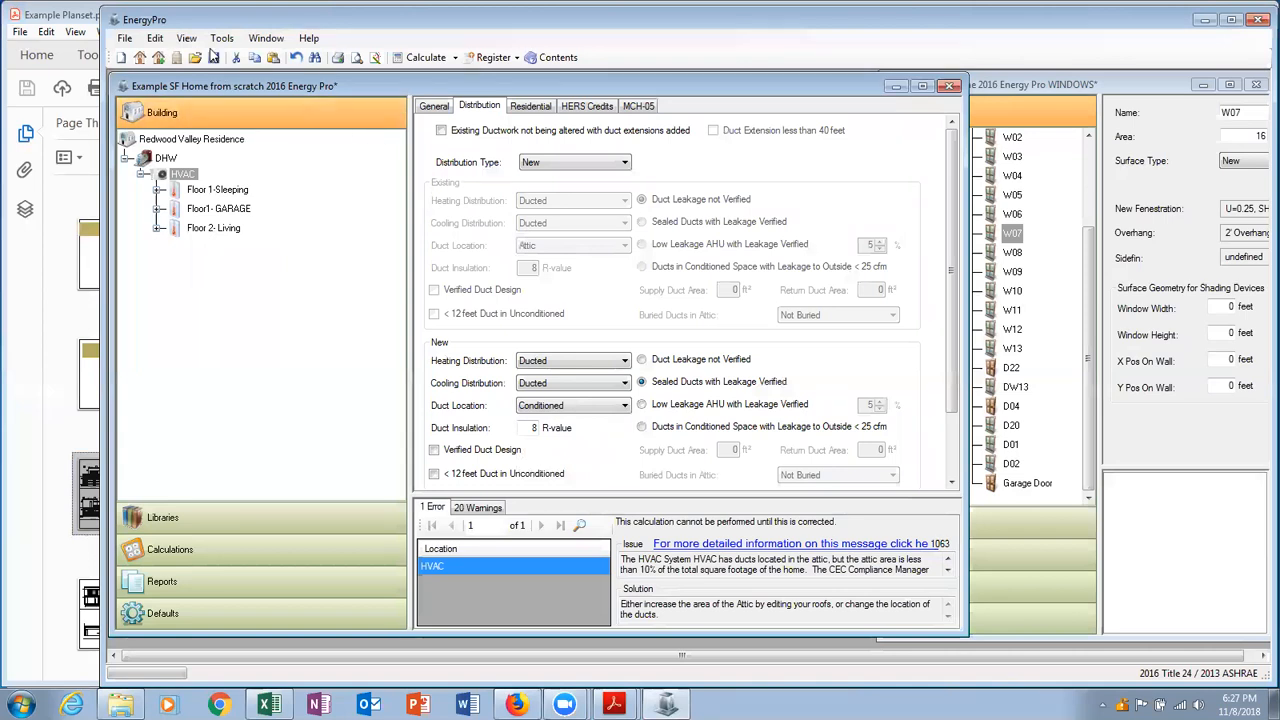
Save the project with the Redwood Valley Residence selected, try the calculation again and dismiss the simulation message.
click(195, 140)
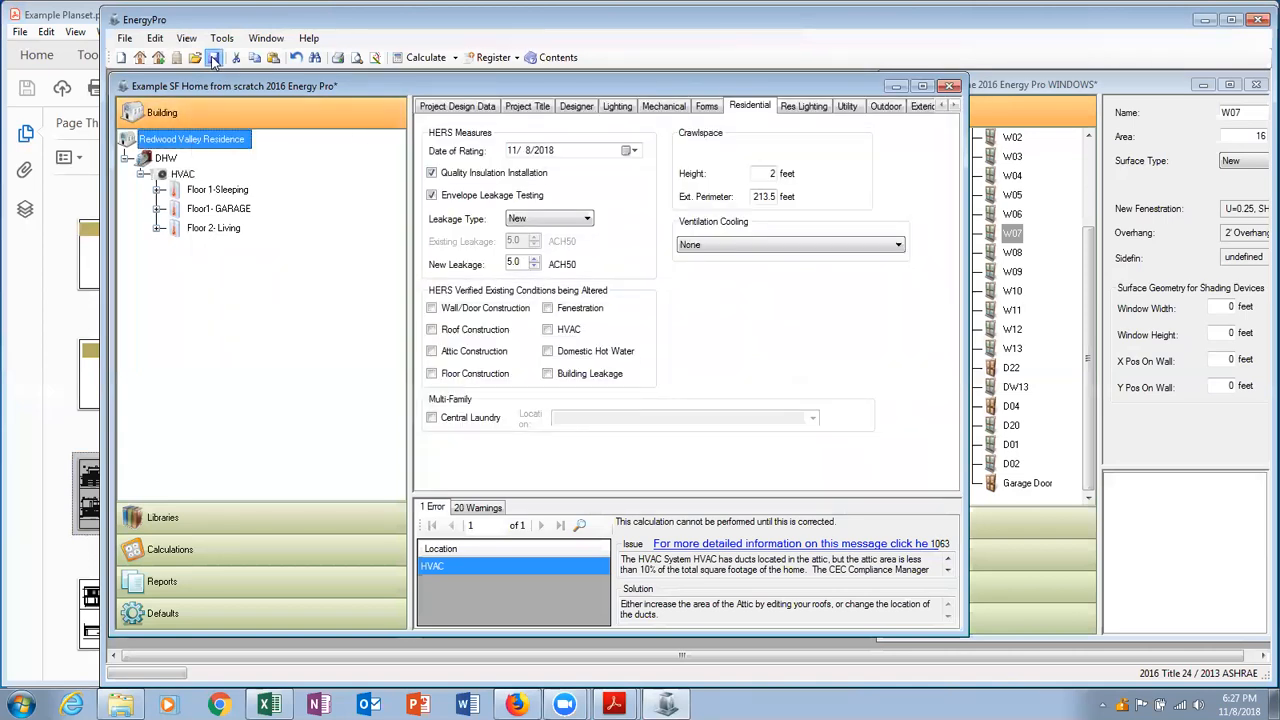
click(419, 62)
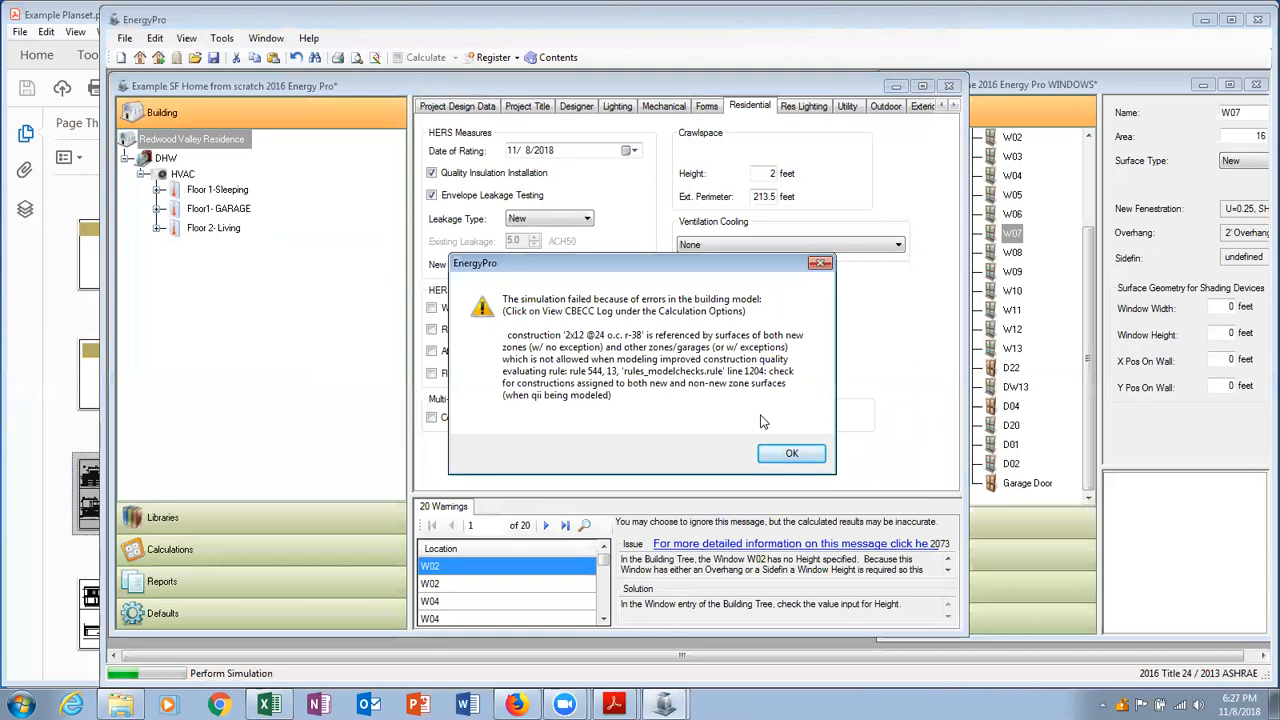
click(787, 456)
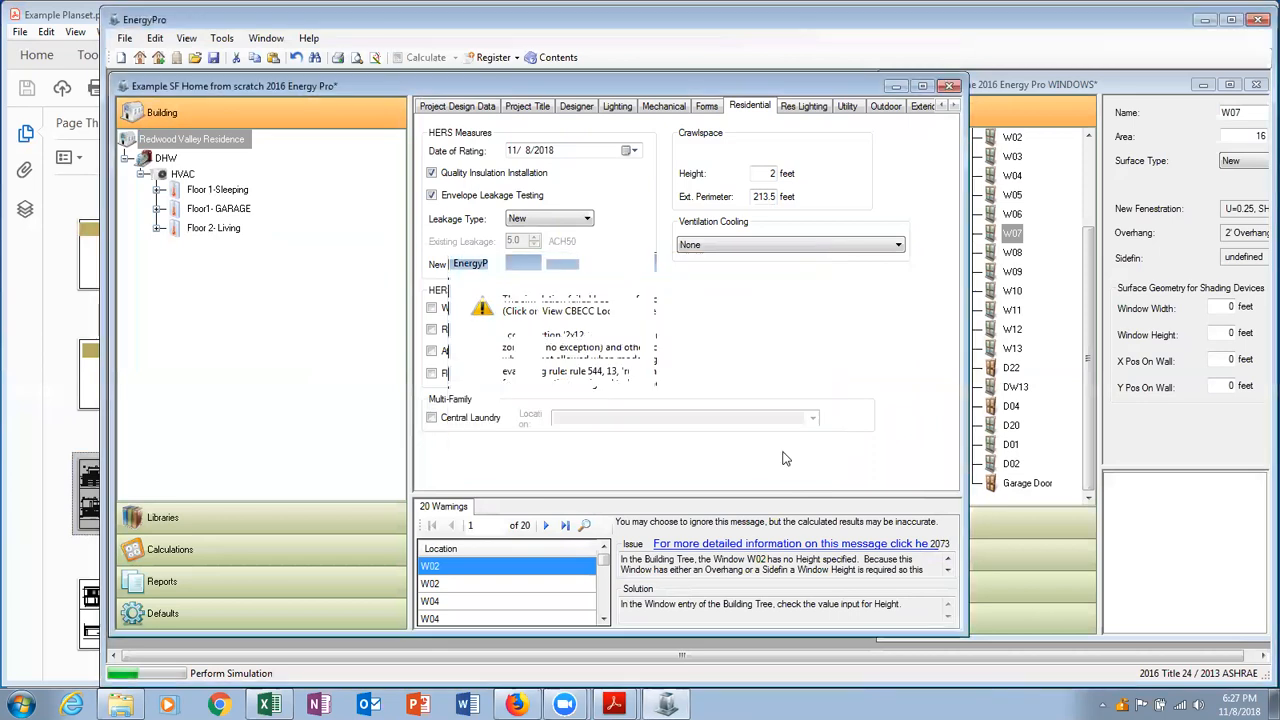
Turn off Quality Insulation Installation in the building's HERS measures and recalculate the saved project.
click(432, 173)
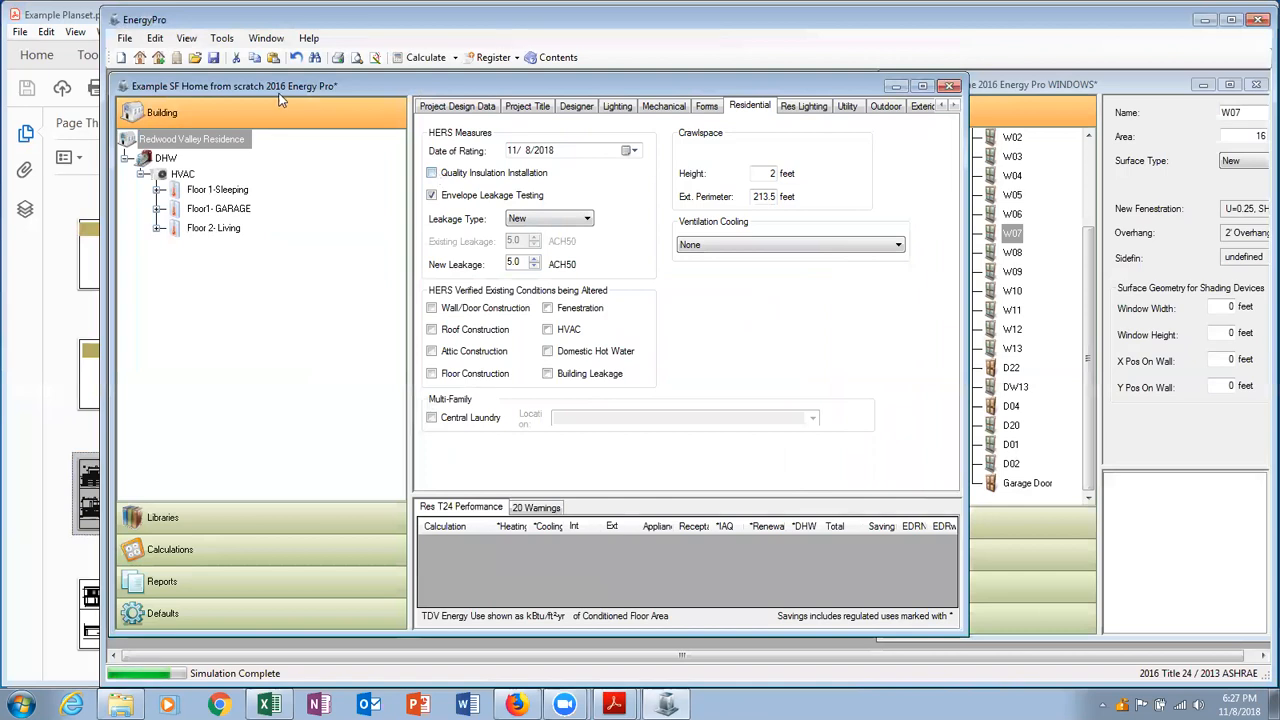
click(214, 58)
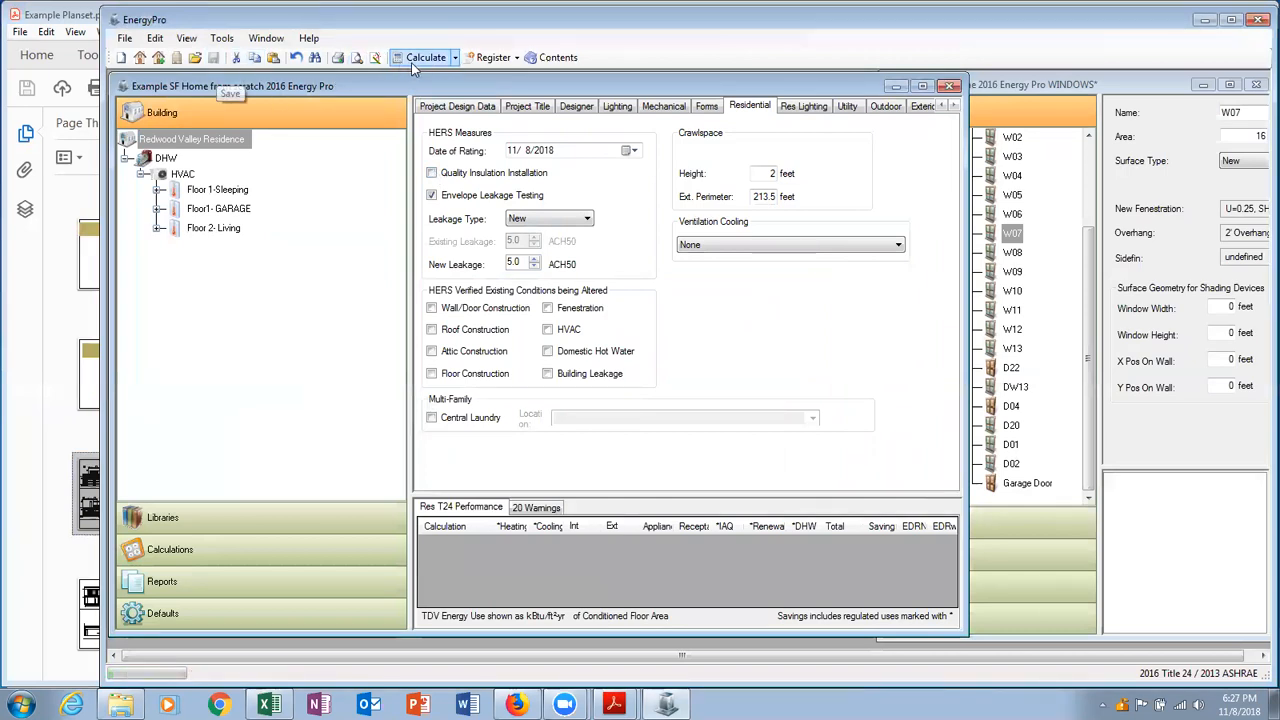
click(418, 58)
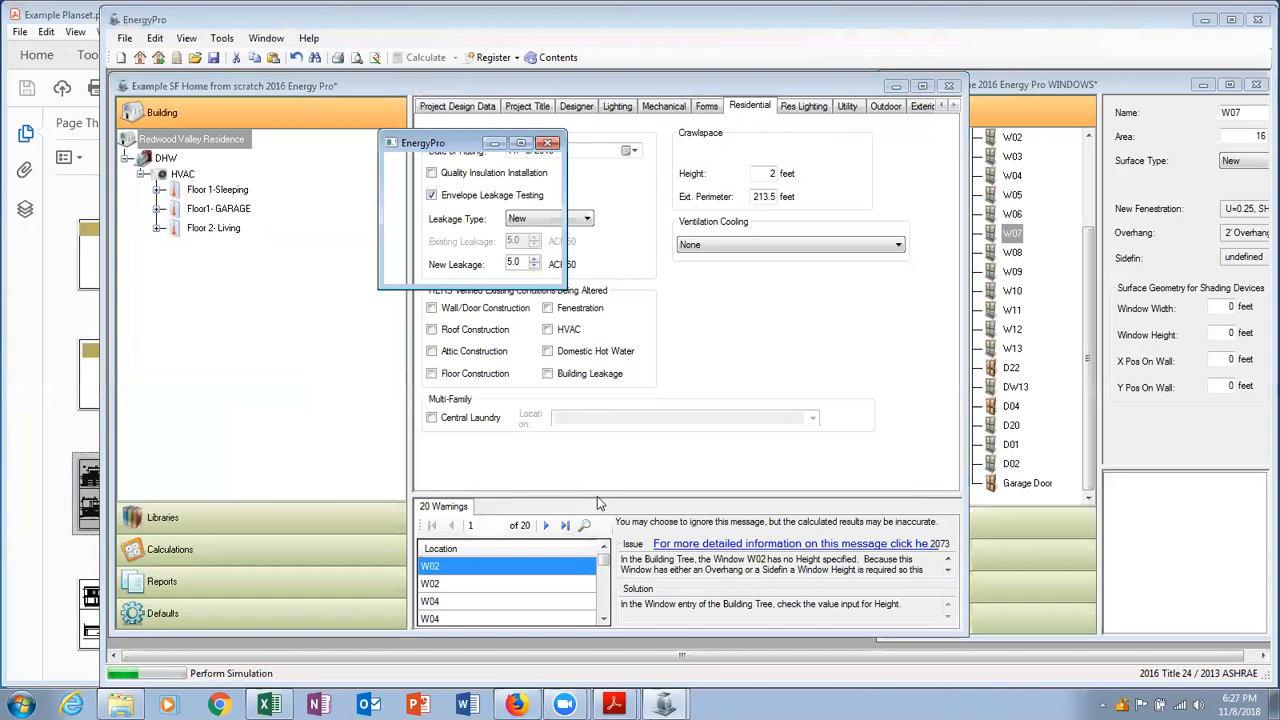
Enlarge the warnings area and examine the issue and solution text for window W02.
drag(595, 495, 594, 411)
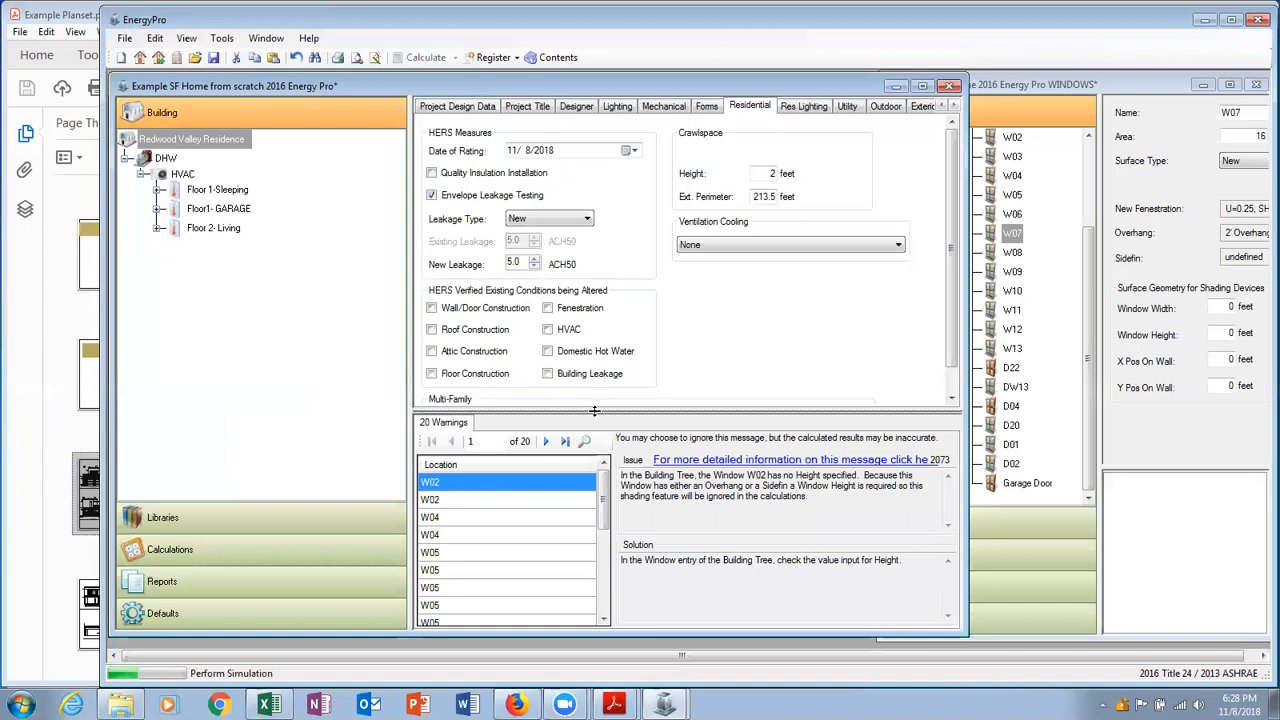
drag(594, 411, 594, 385)
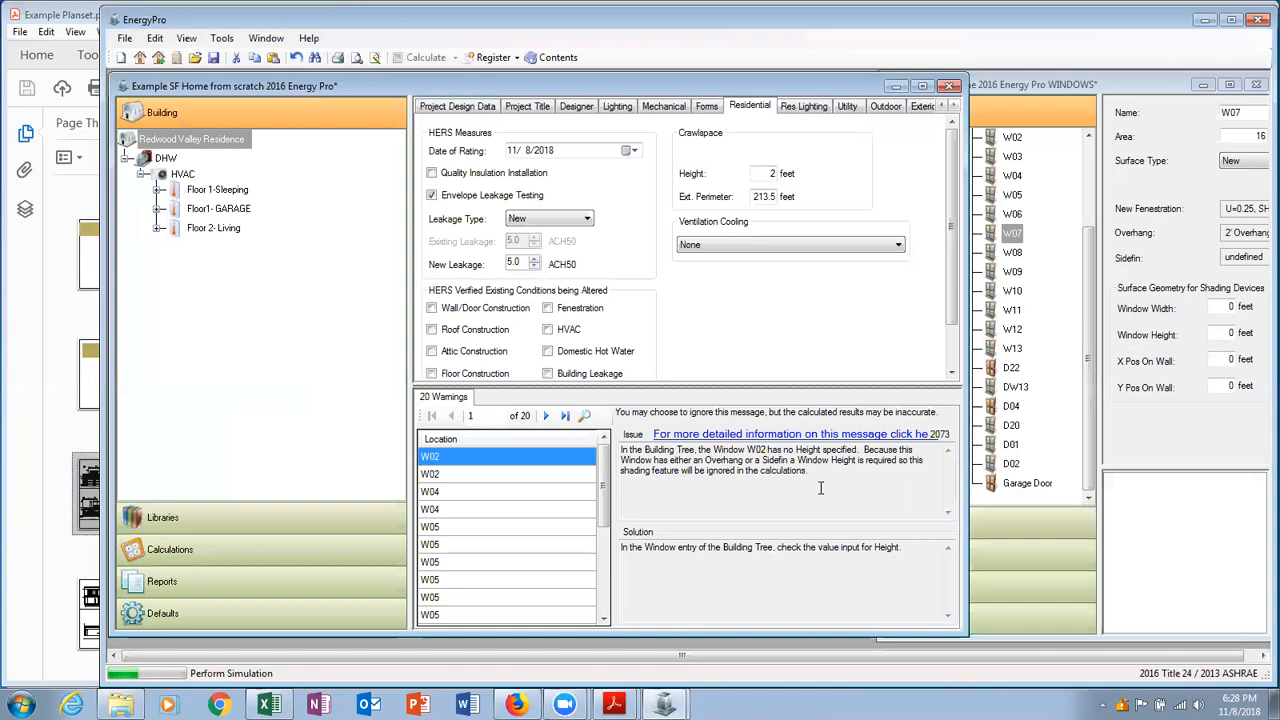
Widen the Example SF Home 2016 Energy Pro WINDOWS project and set window W07's overhang to undefined.
click(1133, 428)
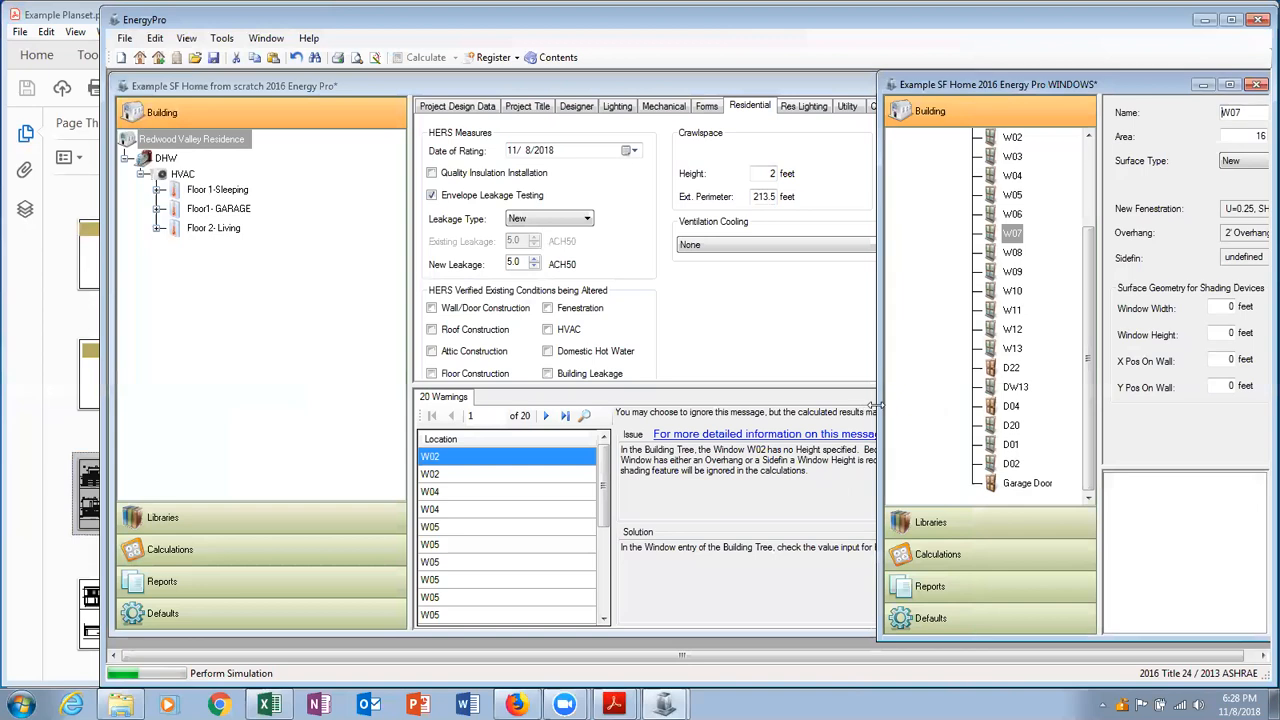
drag(873, 406, 518, 420)
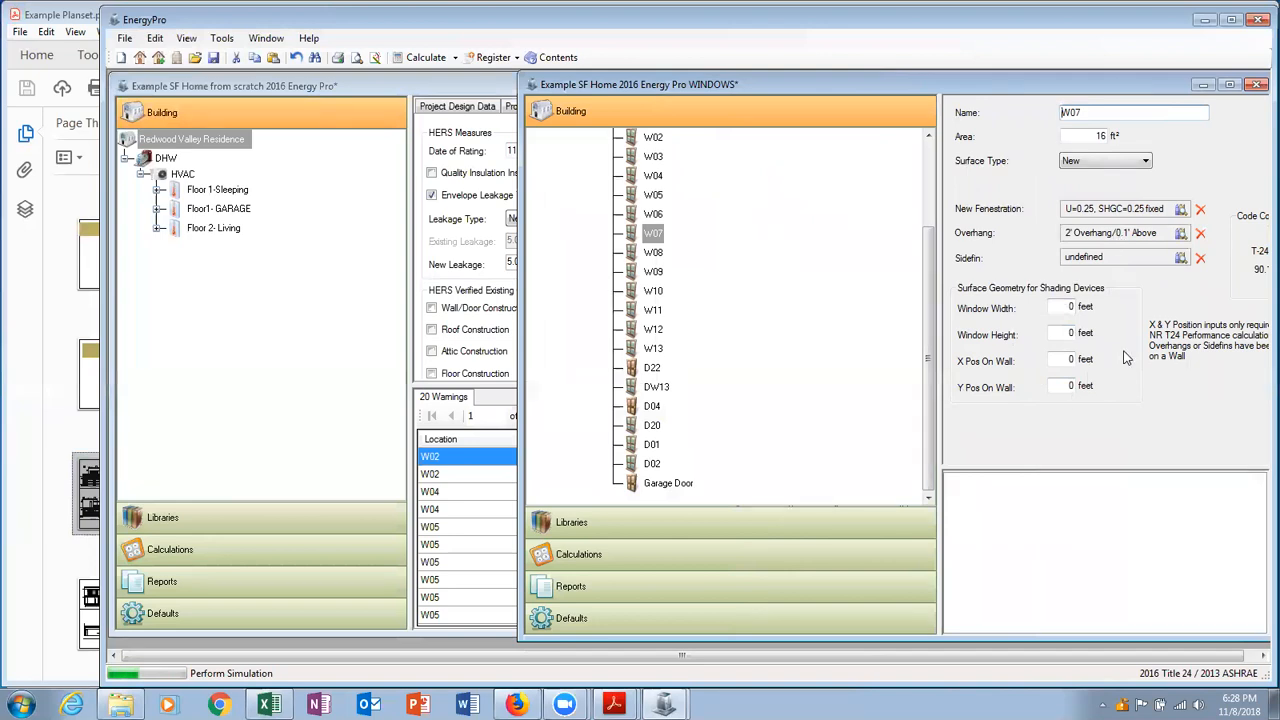
click(1201, 233)
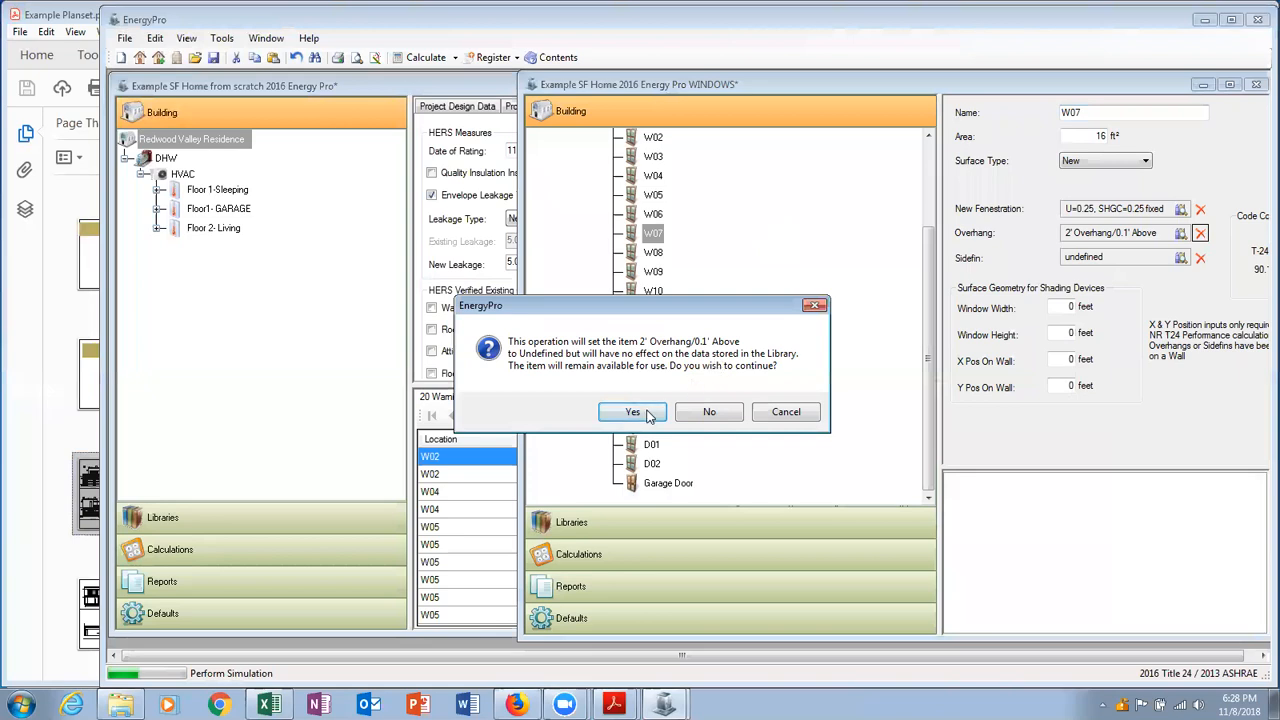
click(651, 412)
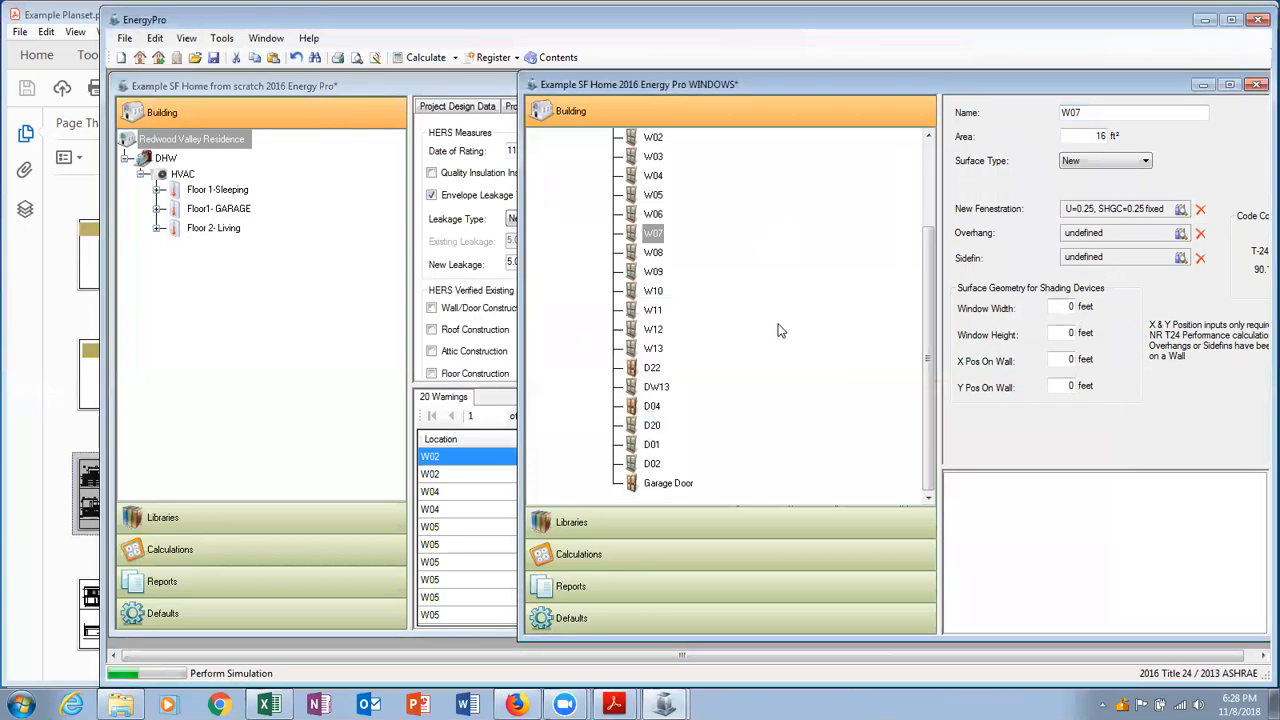
scroll(777, 329, up, 2)
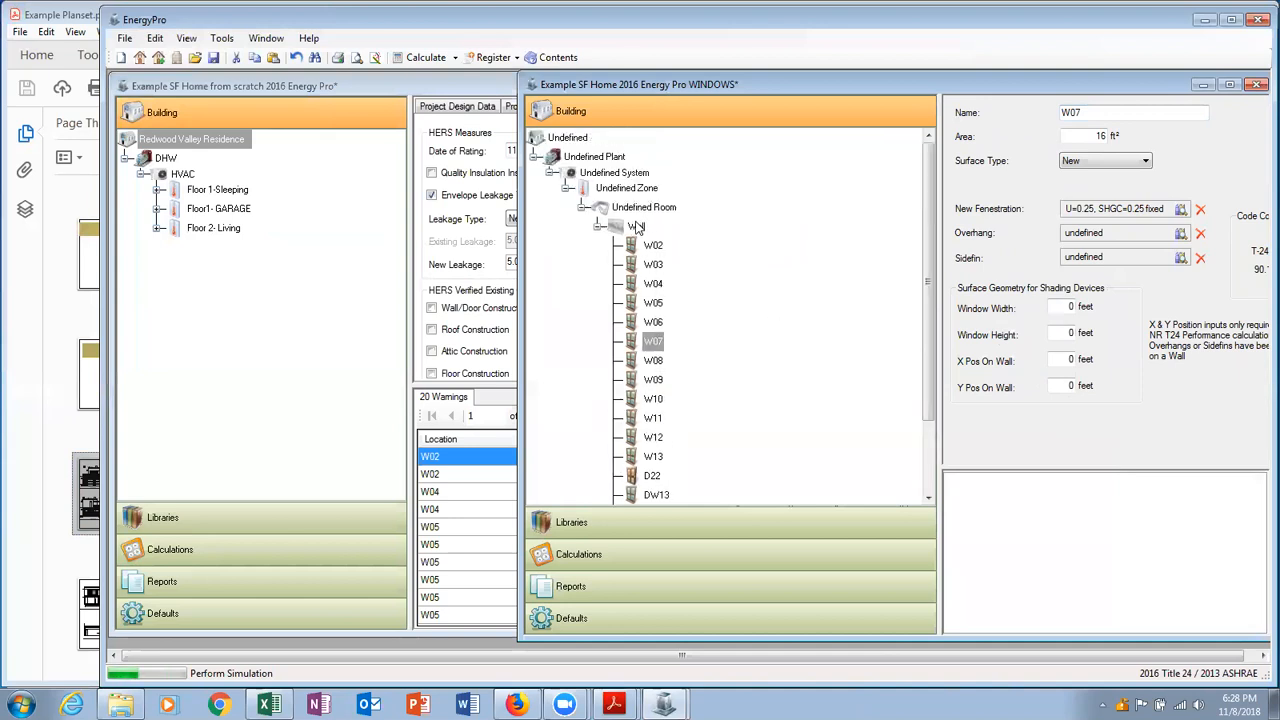
Return to the Example SF Home from scratch project and open the Floor 1-Sleeping zone's general settings.
click(356, 259)
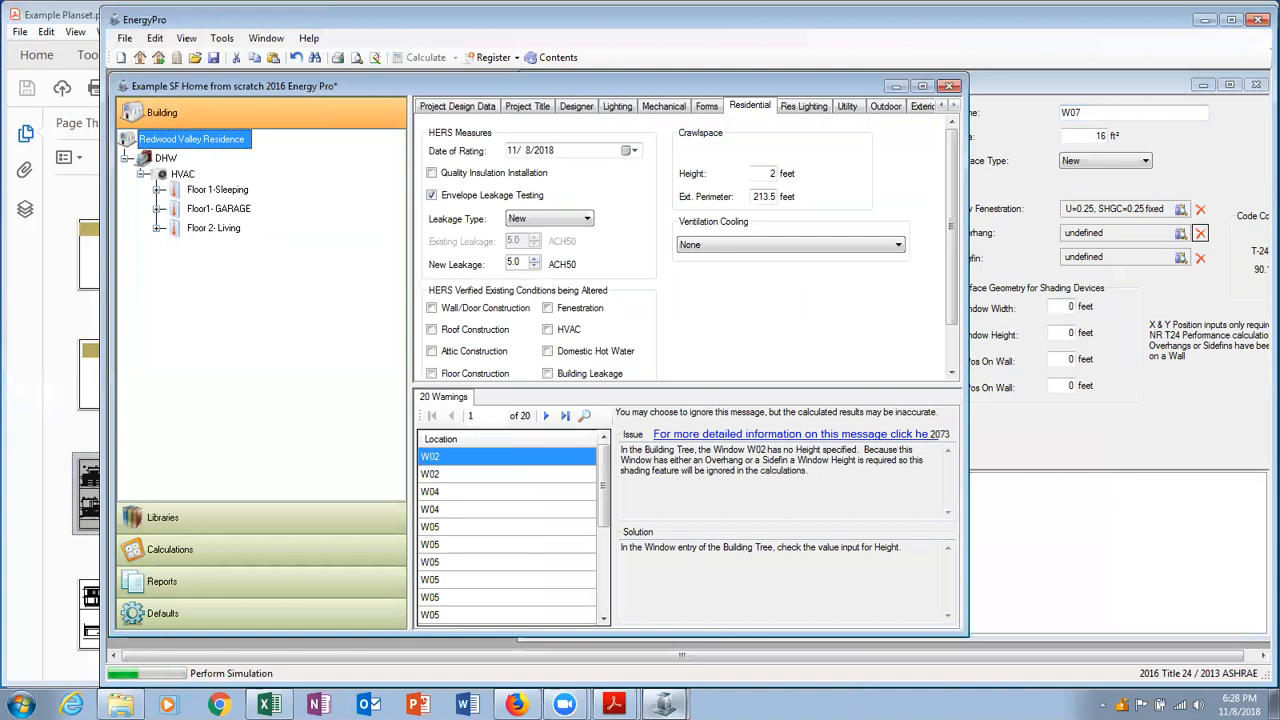
mouse_move(672, 702)
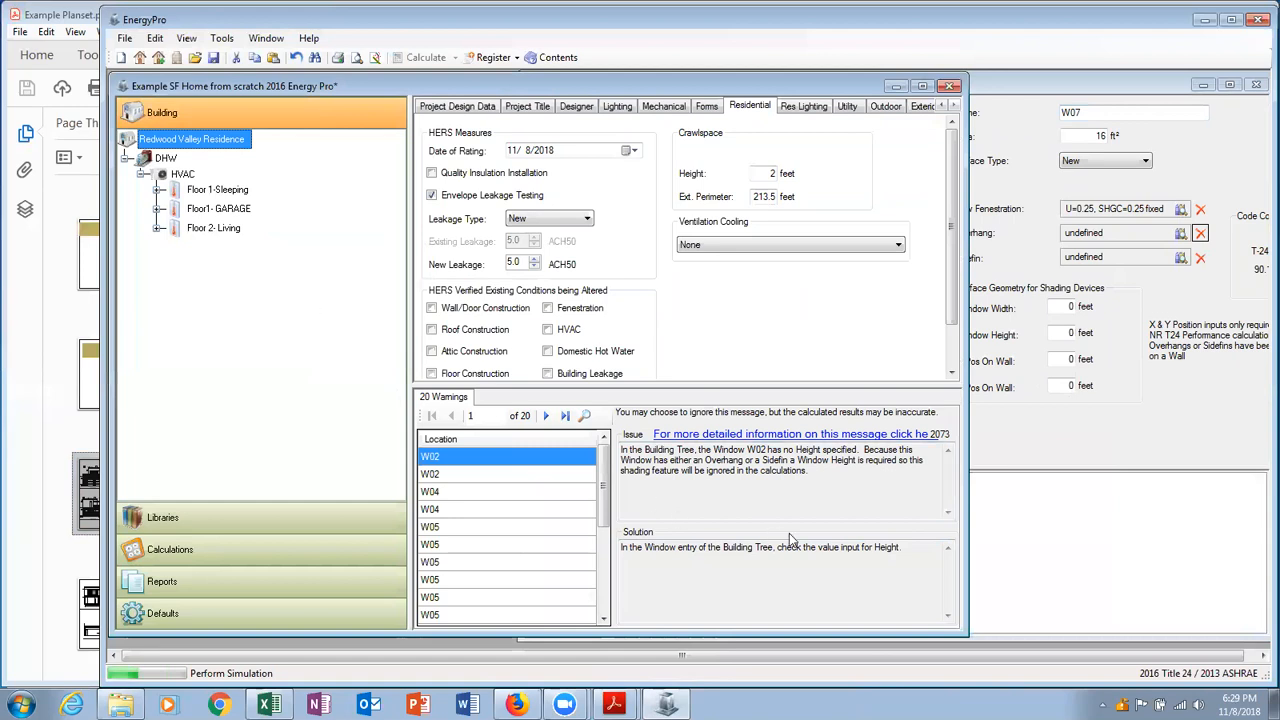
click(201, 190)
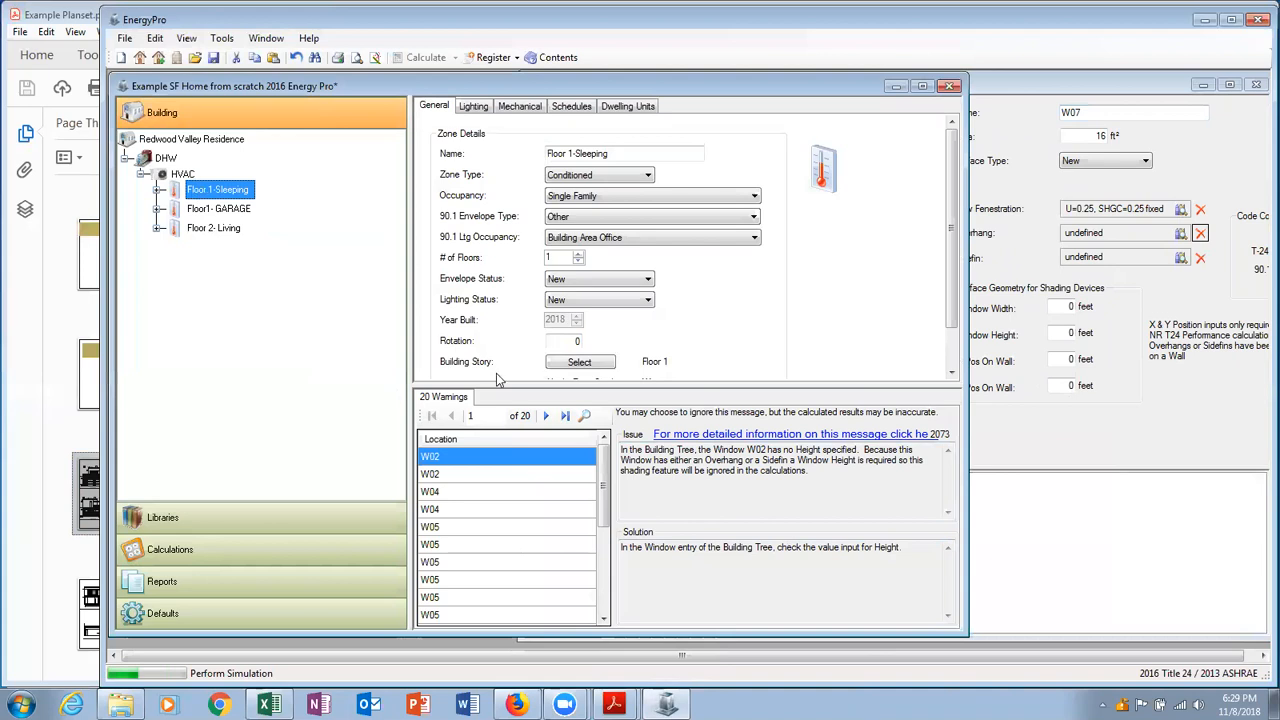
Expand the Floor 1-Sleeping zone, widen the project window, and examine the proposed design's heating, cooling, DHW, total and savings results.
click(158, 191)
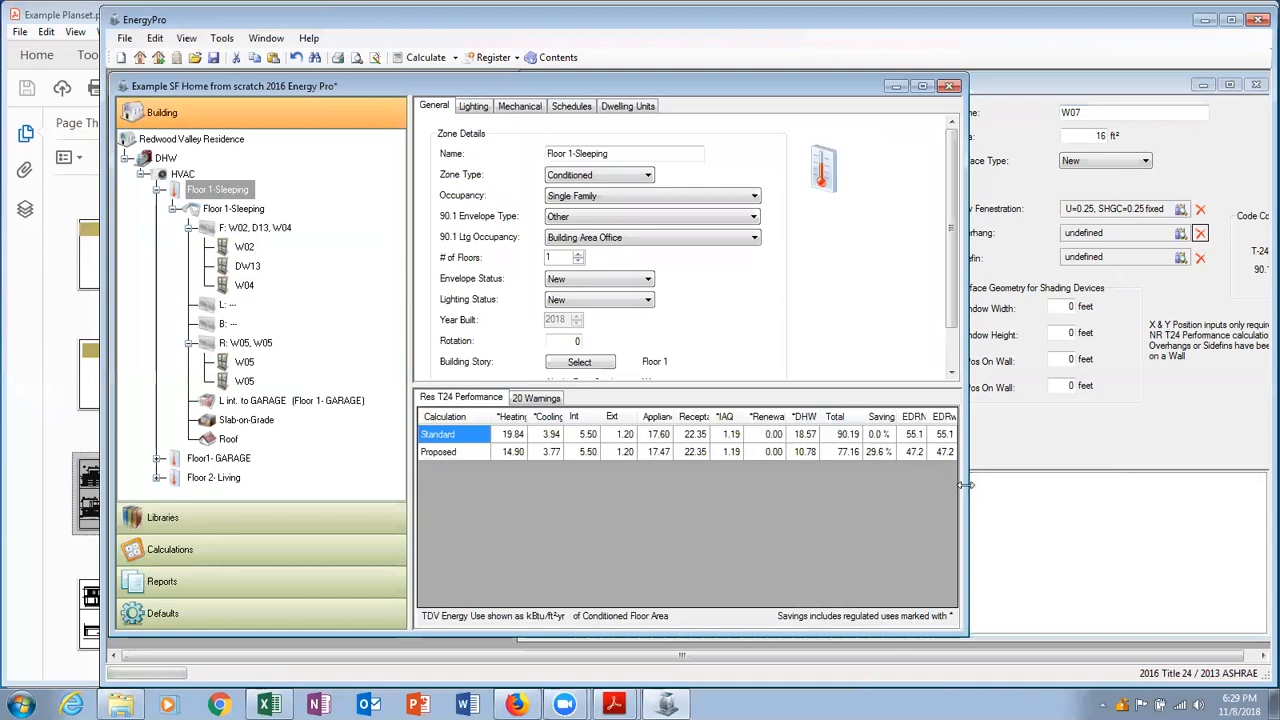
drag(966, 485, 1170, 520)
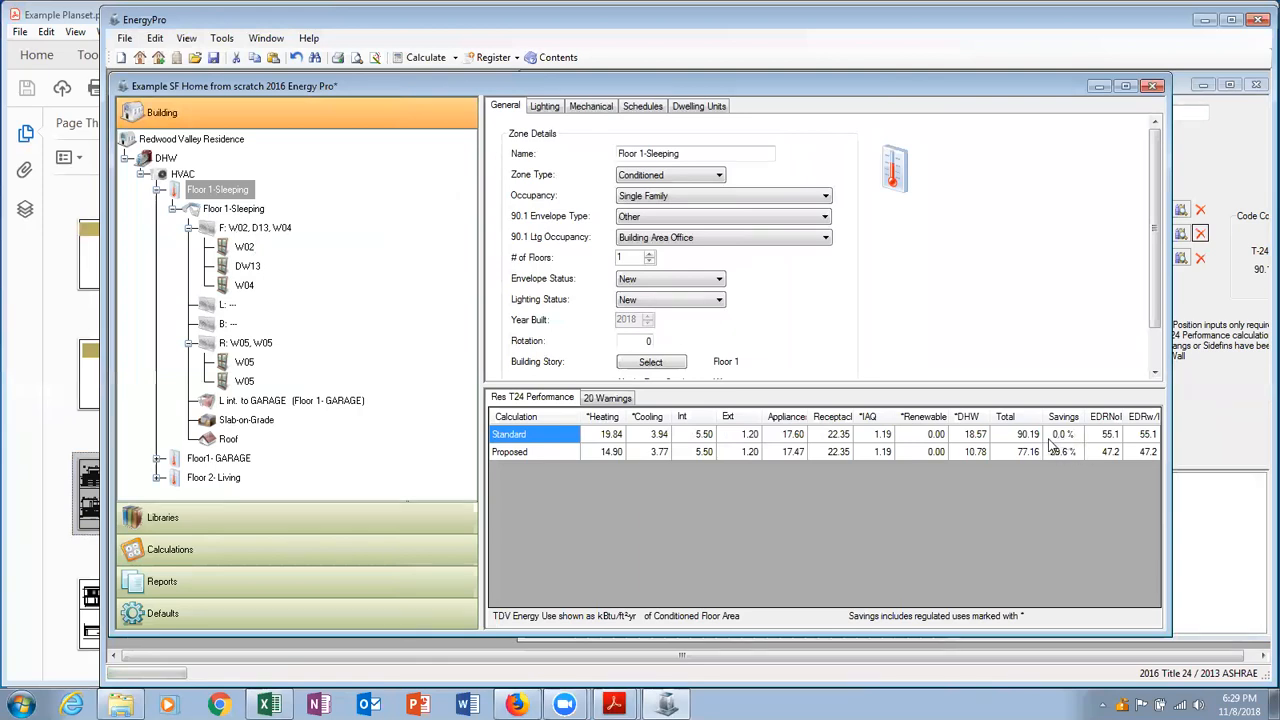
click(528, 451)
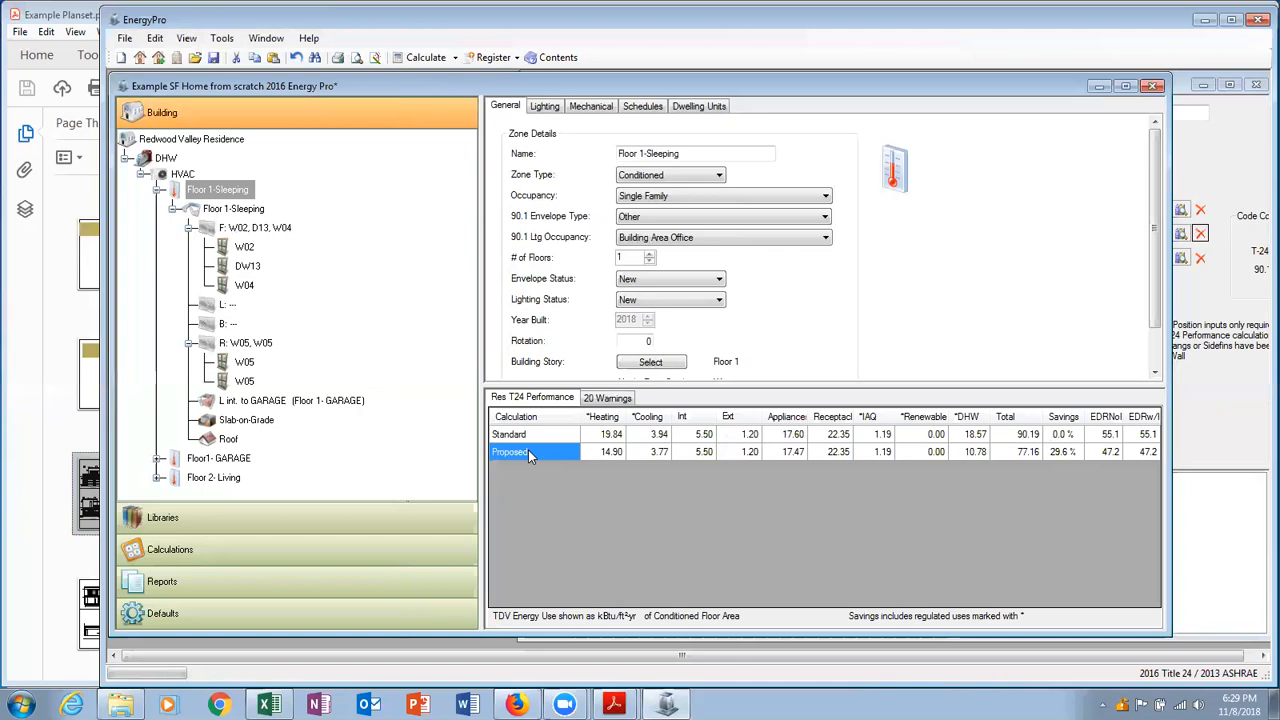
click(598, 456)
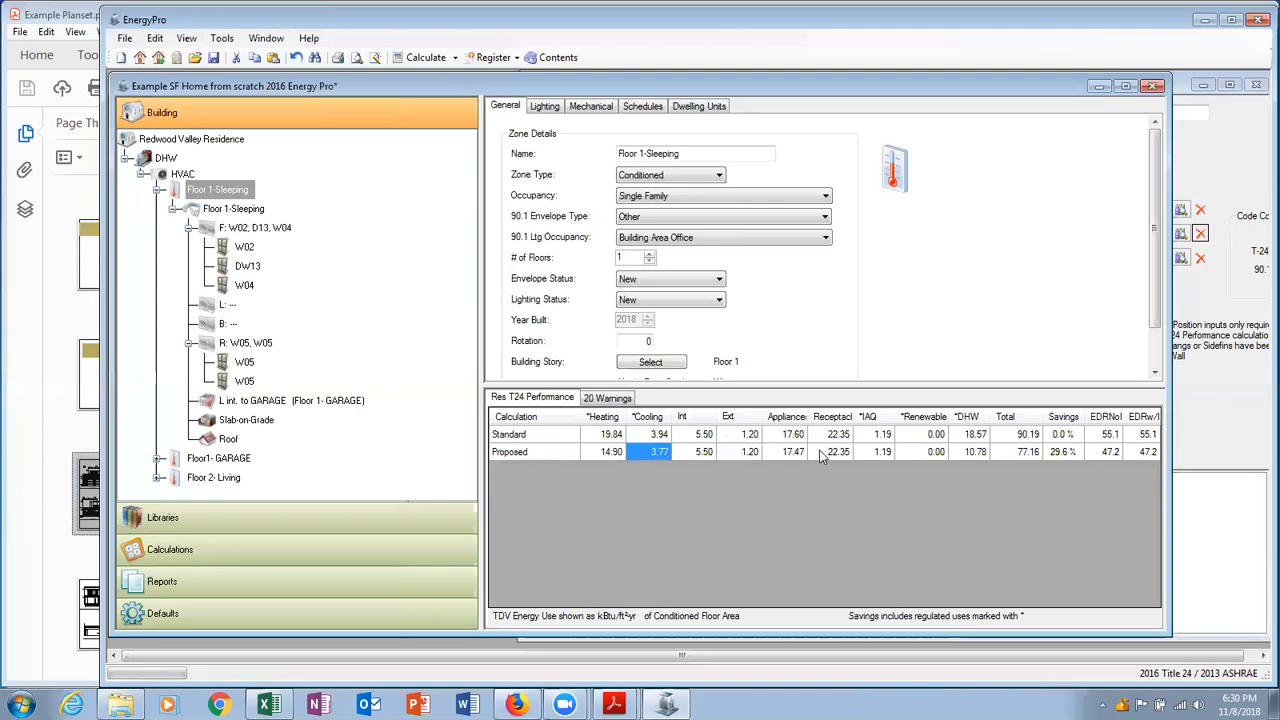
click(960, 453)
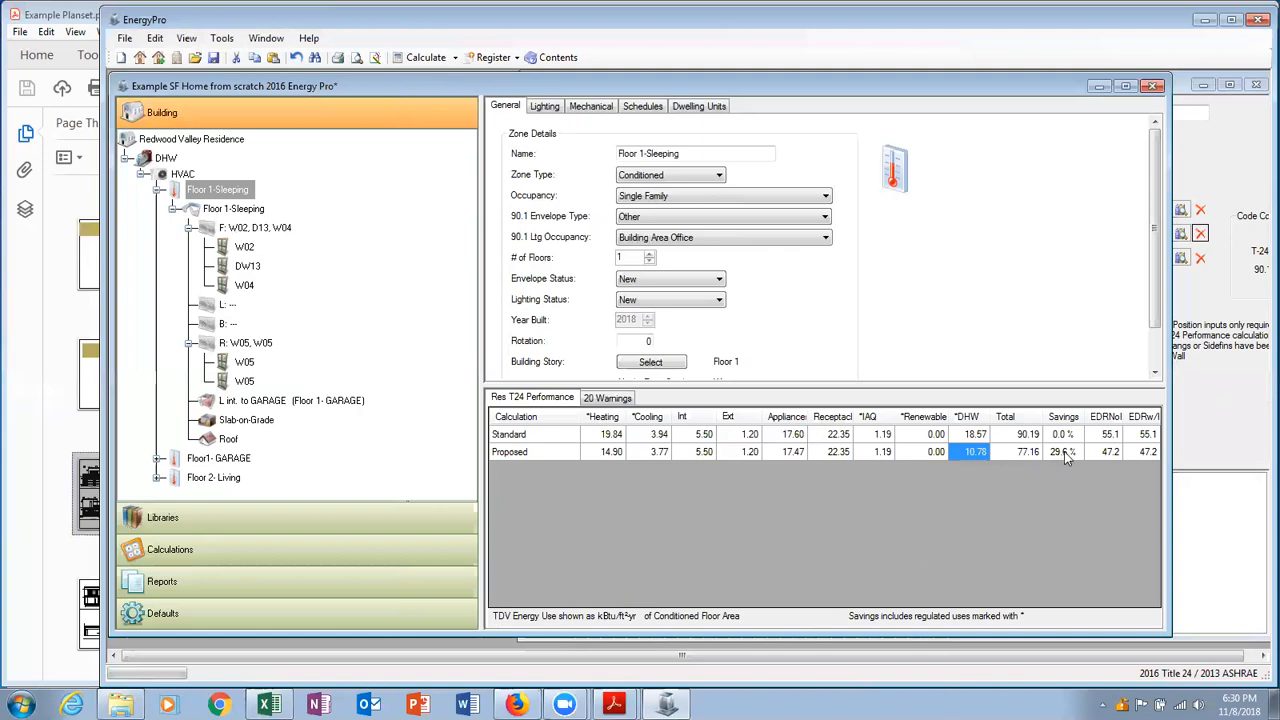
click(1007, 457)
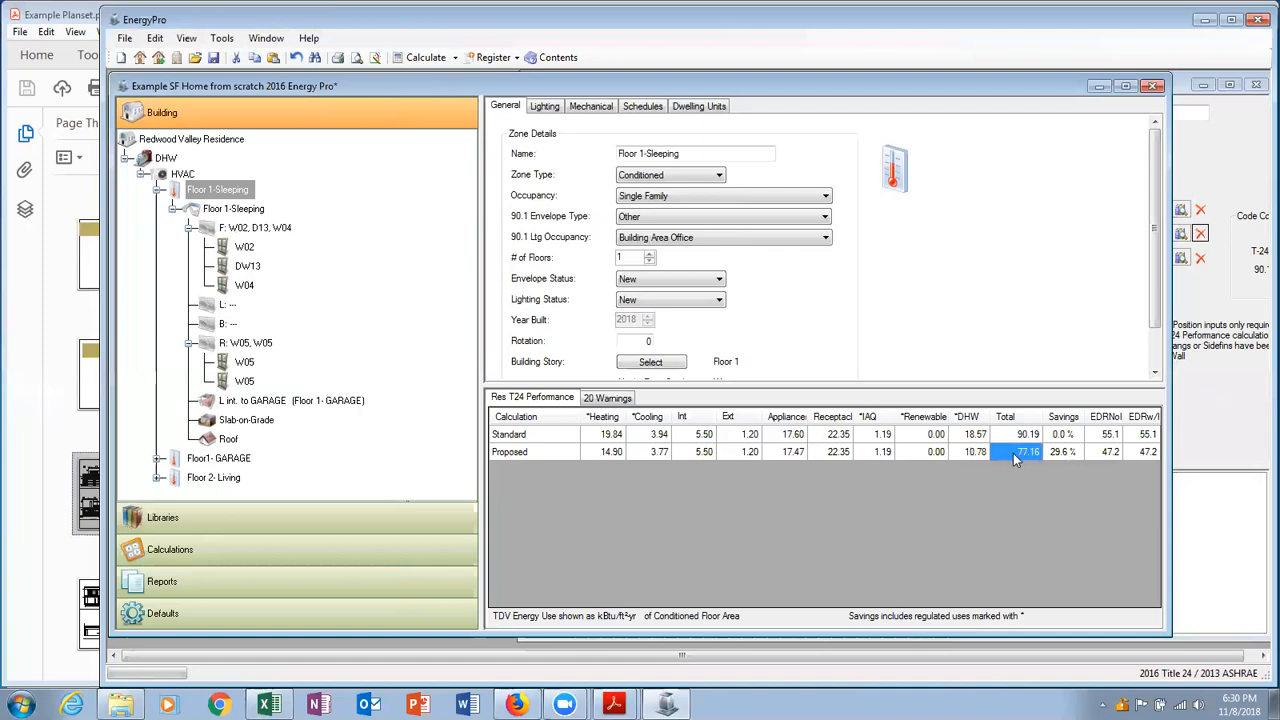
click(1080, 459)
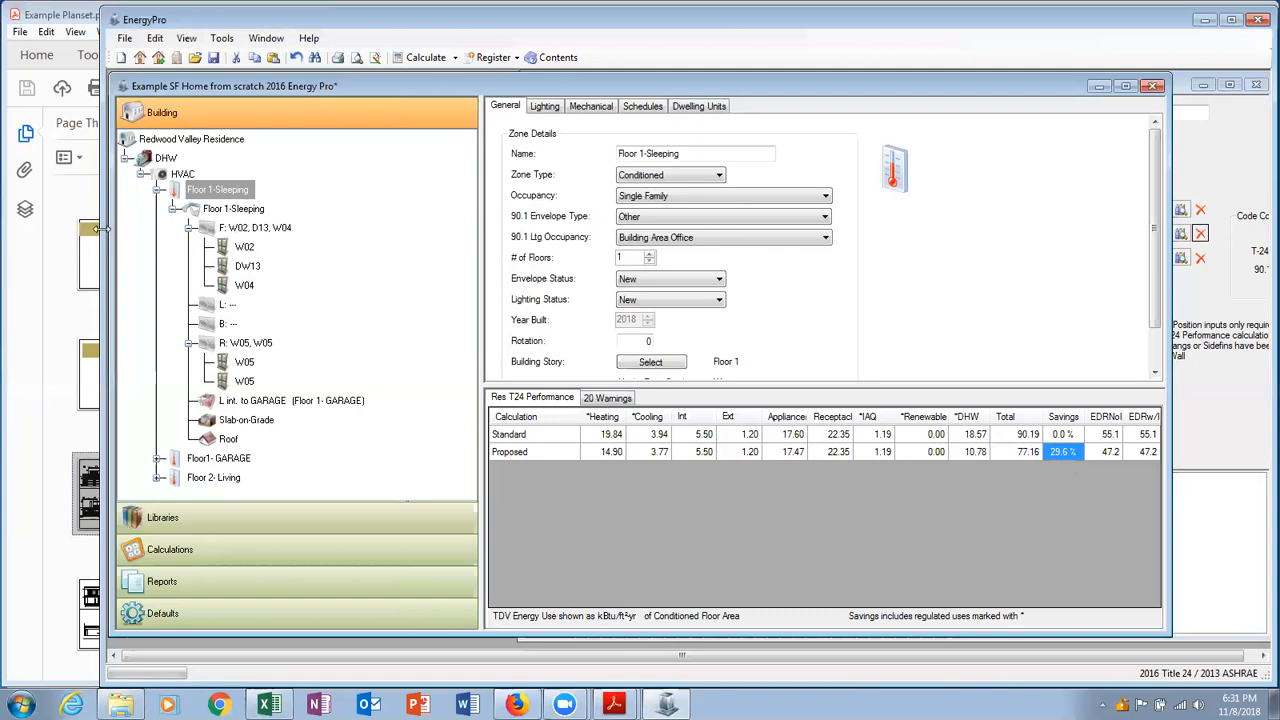
Narrow the program window, check the warnings, and open the settings of window W02 in Floor 1-Sleeping.
drag(98, 229, 148, 229)
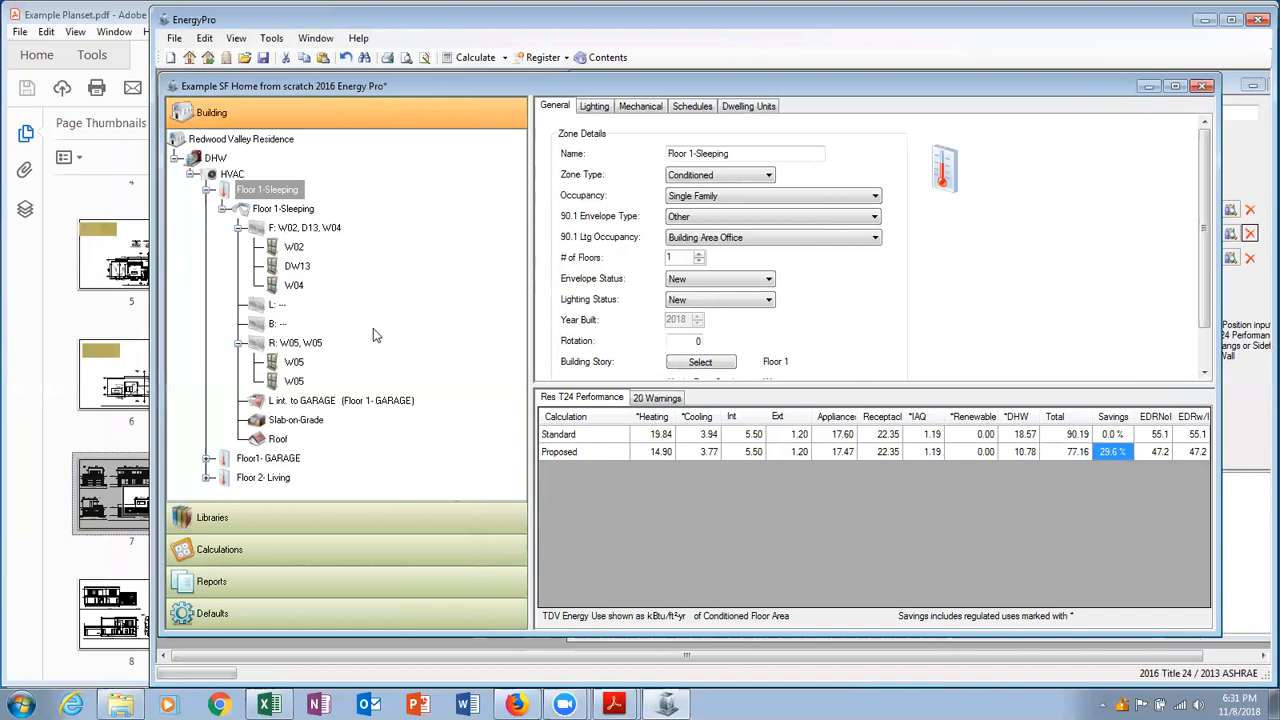
click(657, 398)
click(617, 398)
click(277, 248)
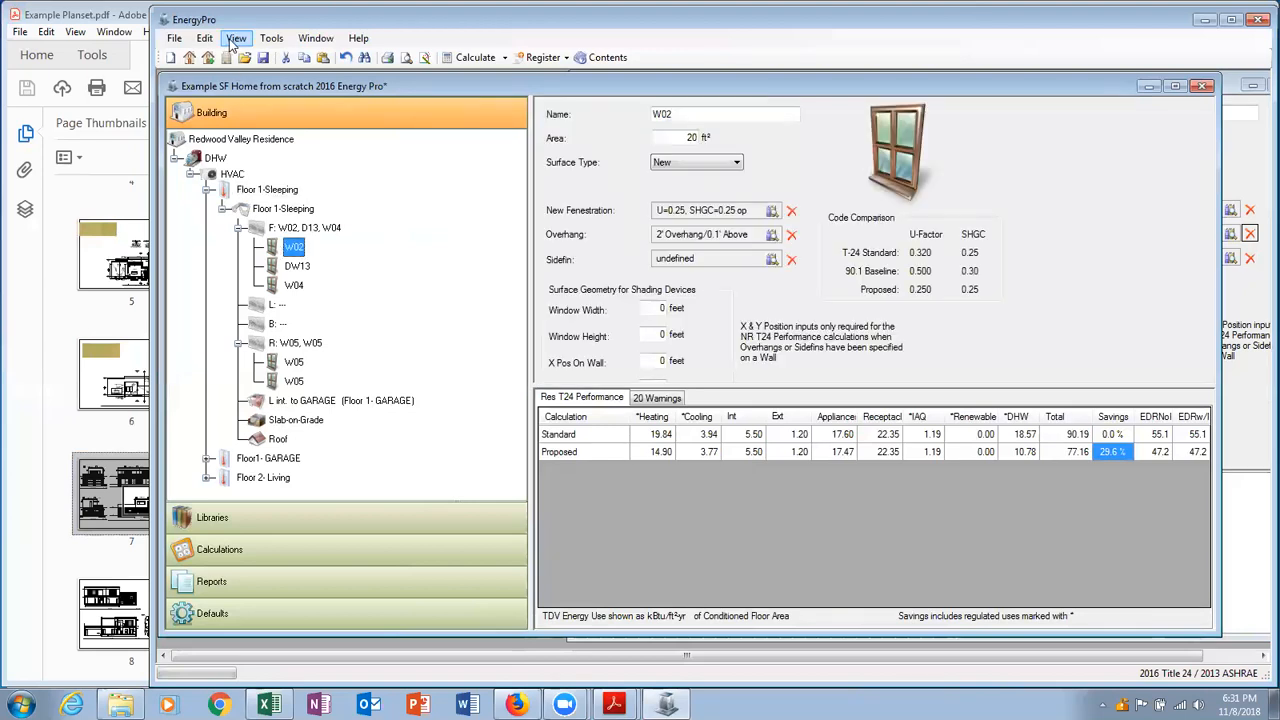
Start a fenestration overhang replacement with the Replace Wizard and choose the 2' Overhang/0.1' Above as the item to find.
click(330, 233)
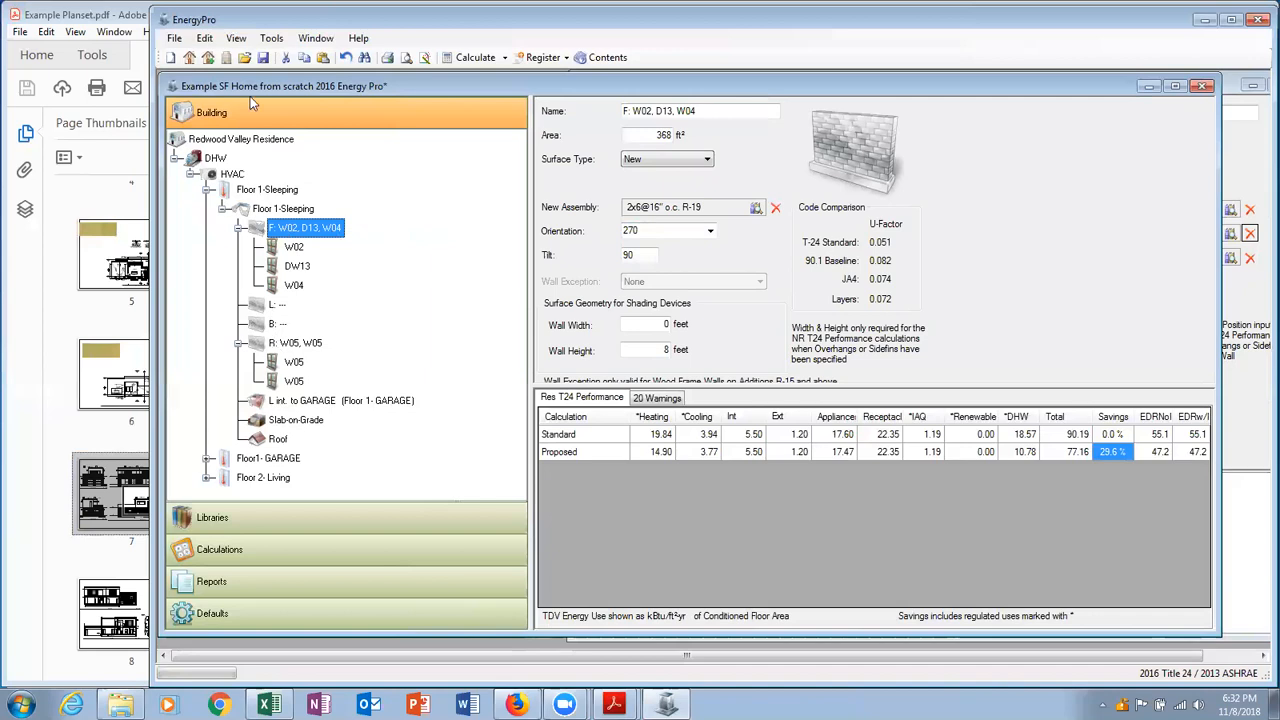
click(205, 40)
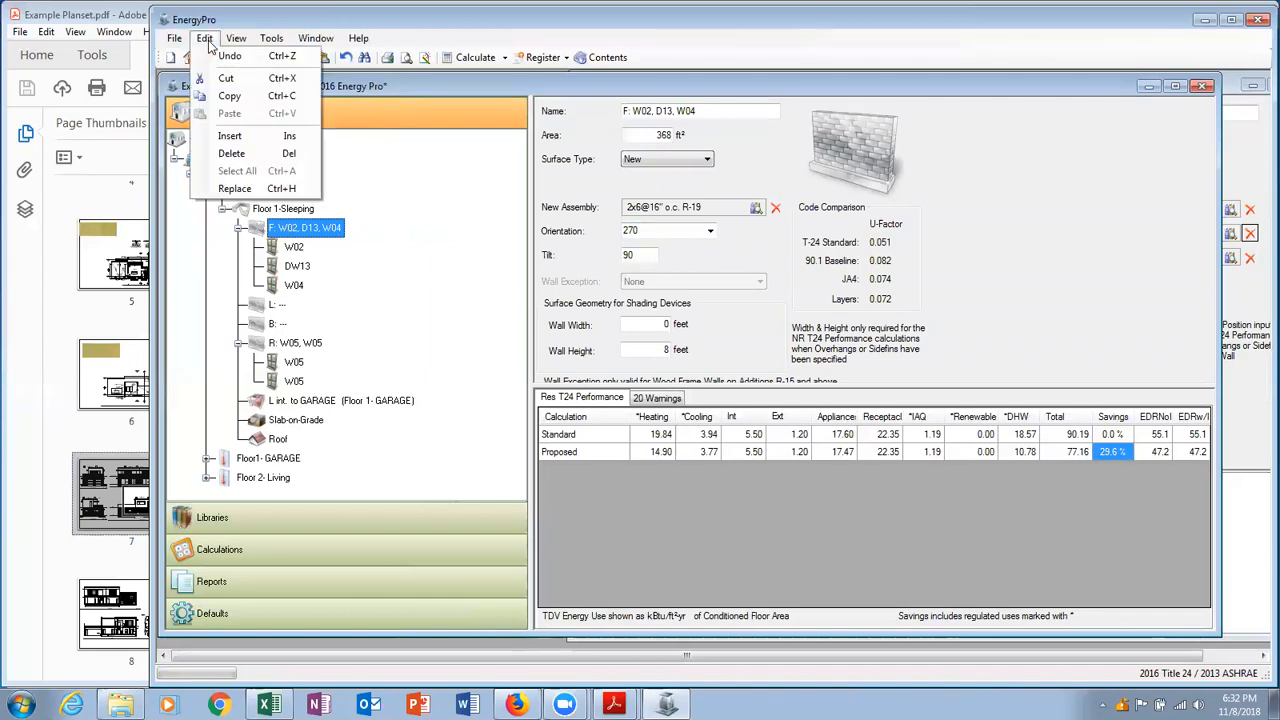
click(238, 190)
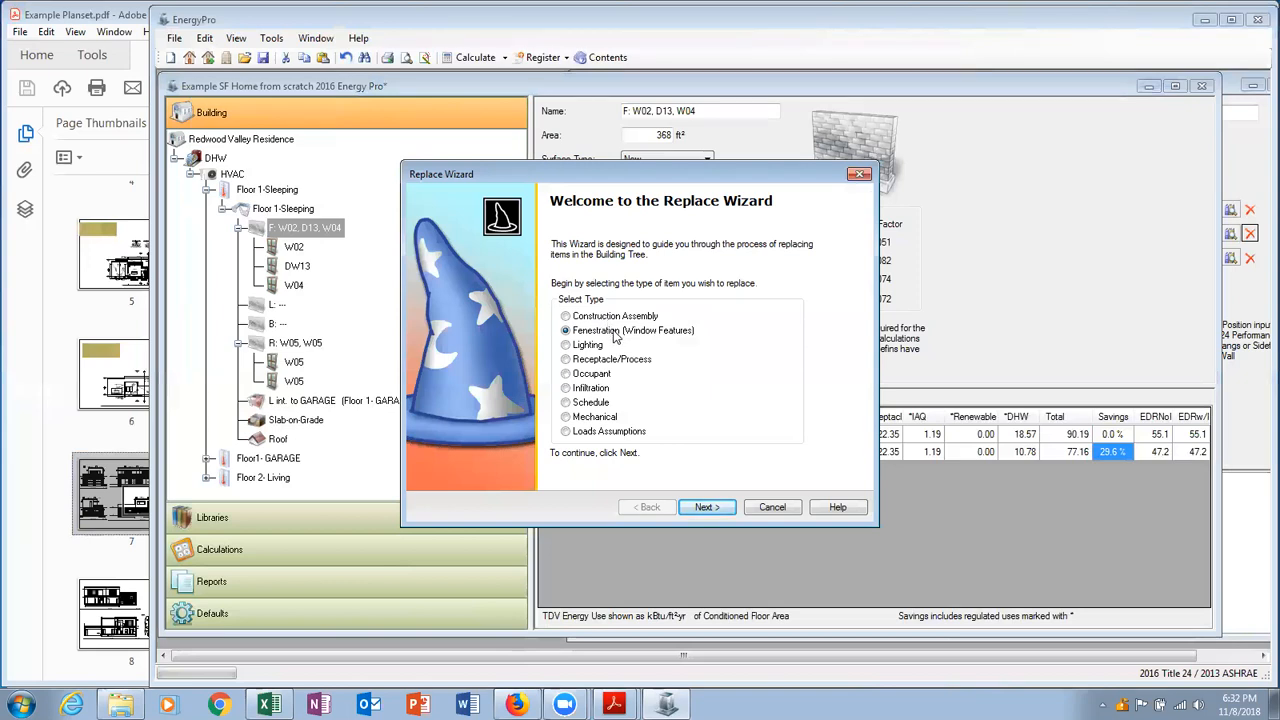
click(712, 508)
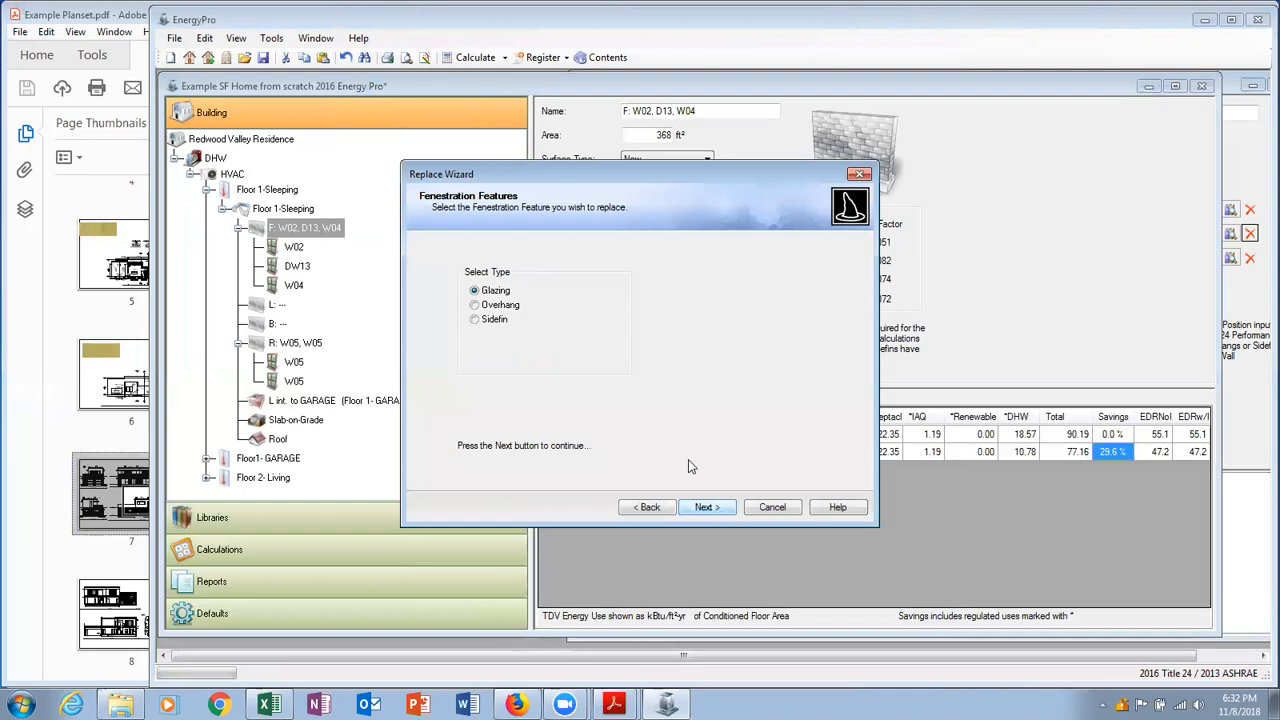
click(476, 306)
click(727, 508)
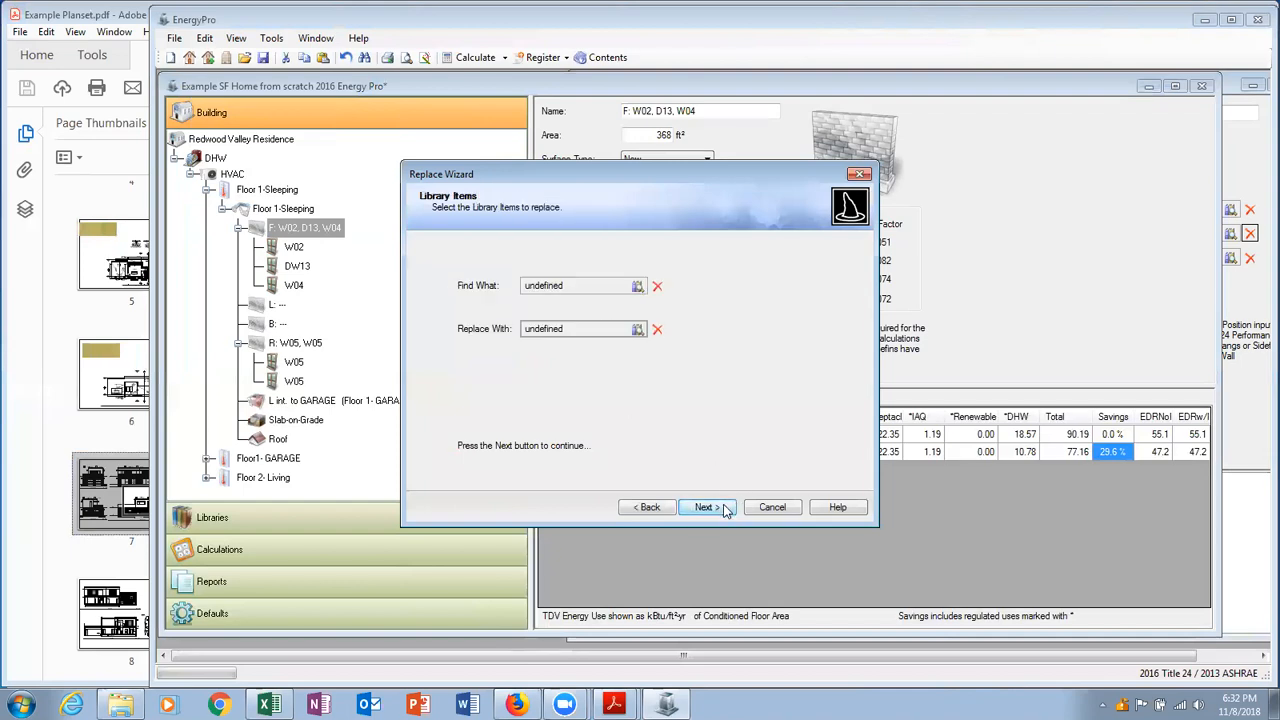
click(626, 286)
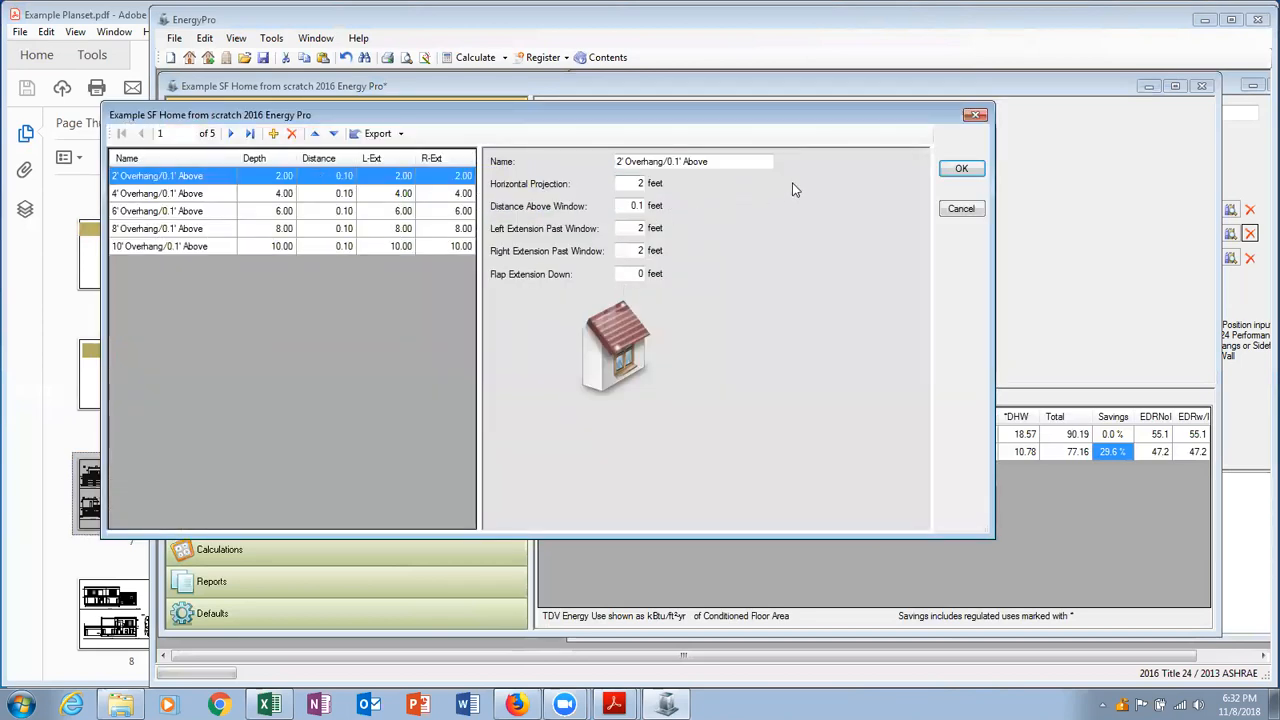
click(961, 168)
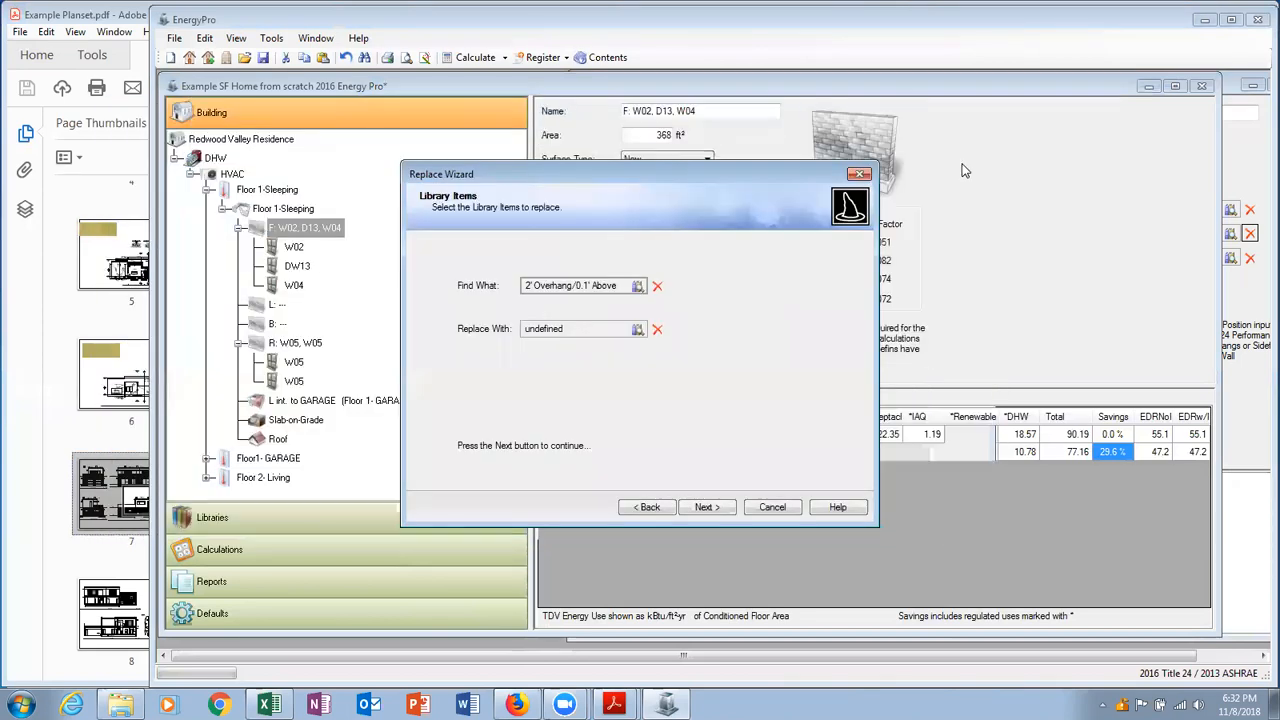
Create a replacement overhang named 0 with 0 ft horizontal projection, left extension and right extension, and choose it as the replacement.
click(613, 326)
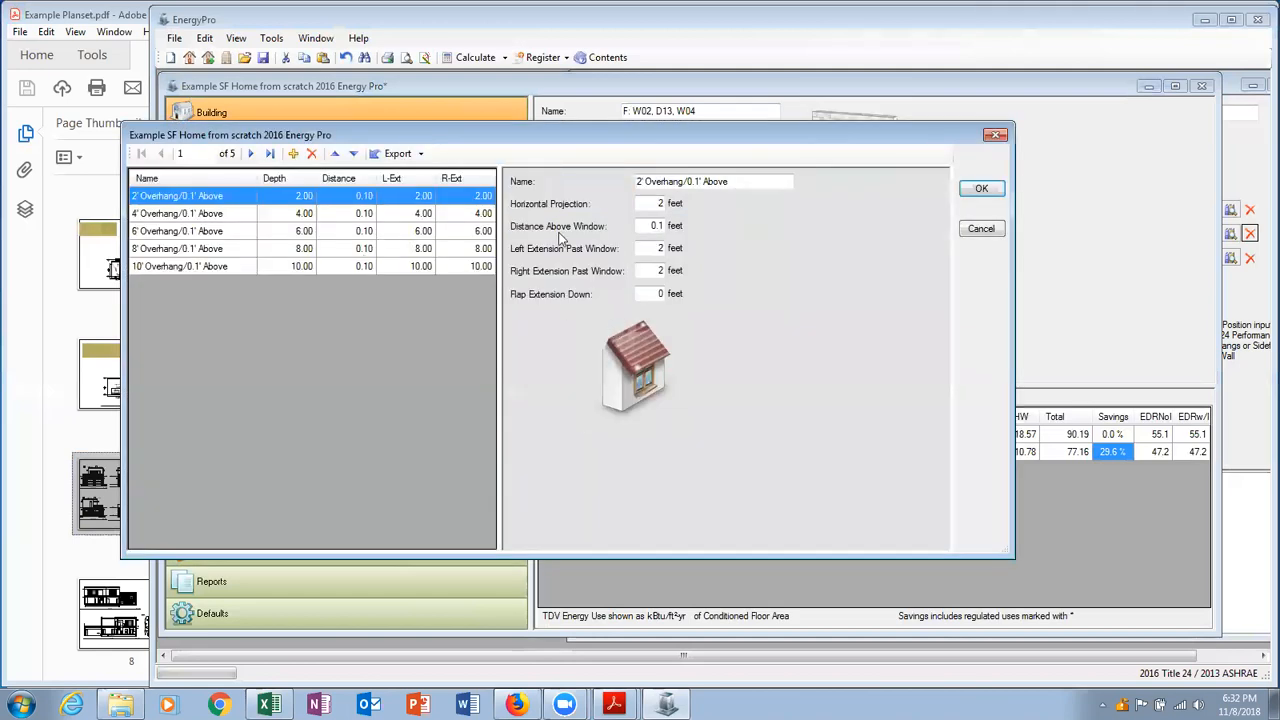
click(294, 154)
drag(773, 183, 578, 185)
text(0)
double_click(650, 203)
text(0)
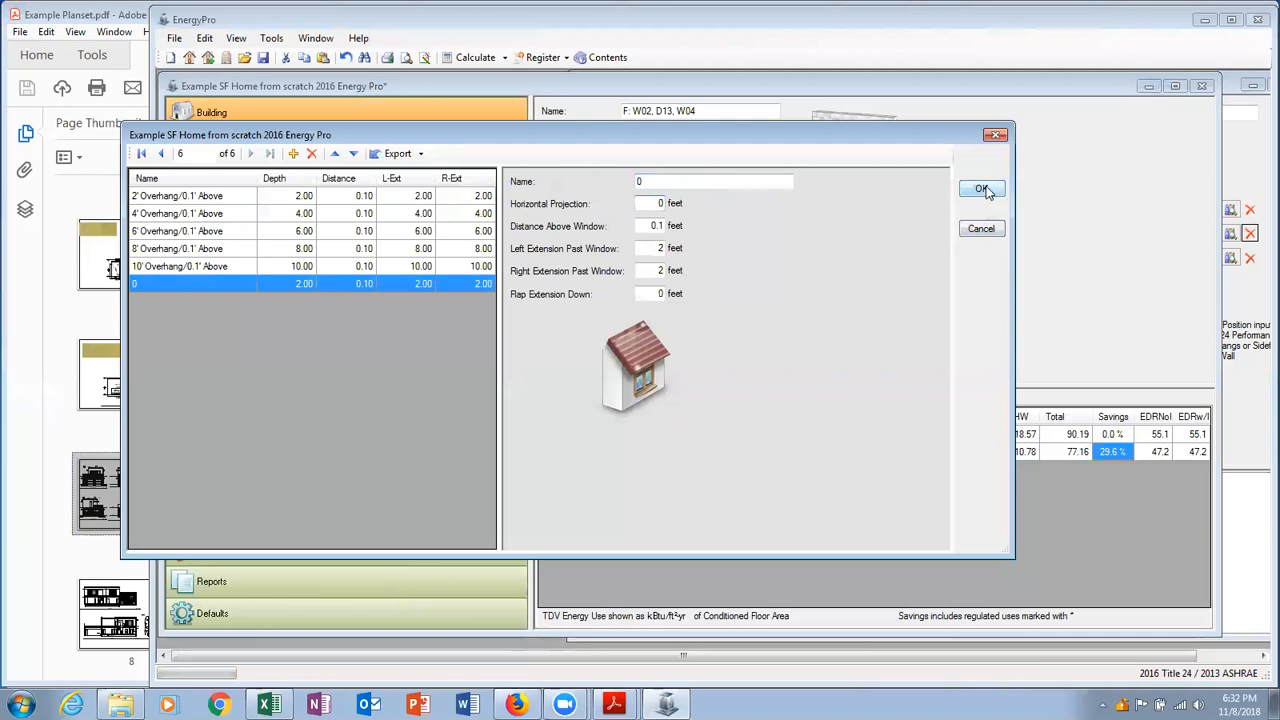
double_click(648, 248)
text(0)
double_click(659, 270)
text(0)
click(978, 190)
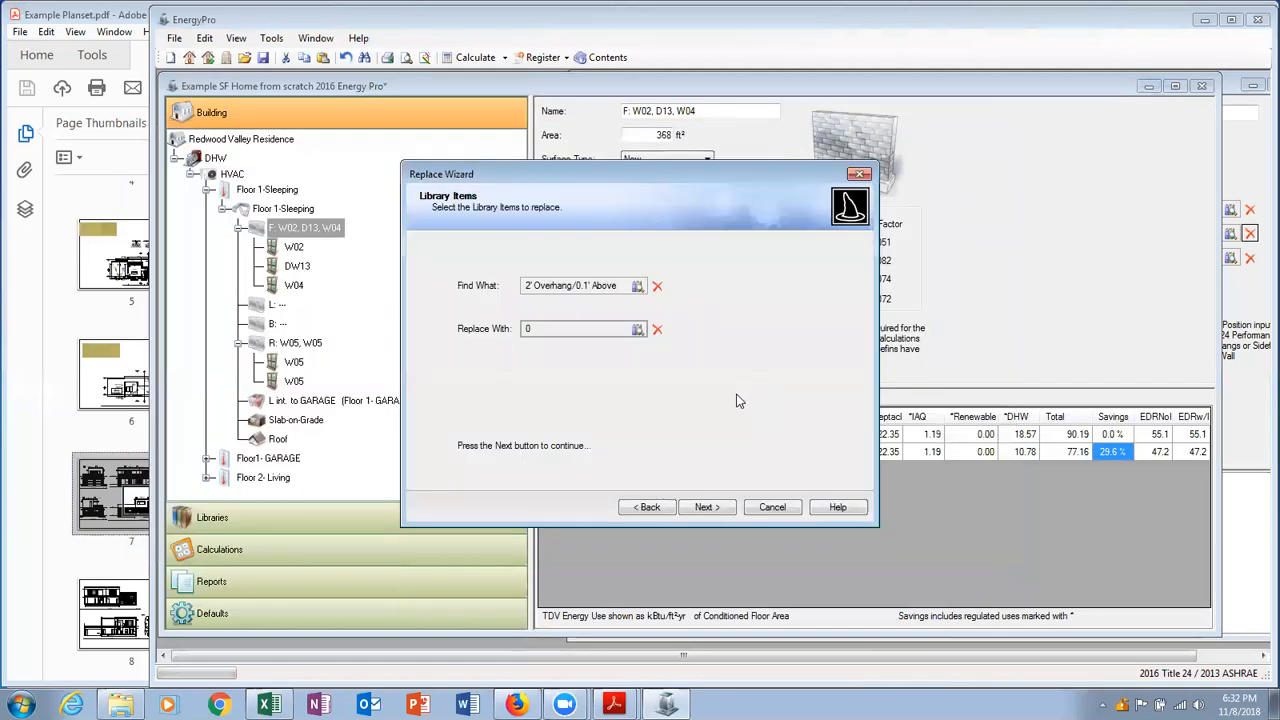
Apply the overhang replacement with Global scope across the building tree and check window W02's overhang.
click(718, 507)
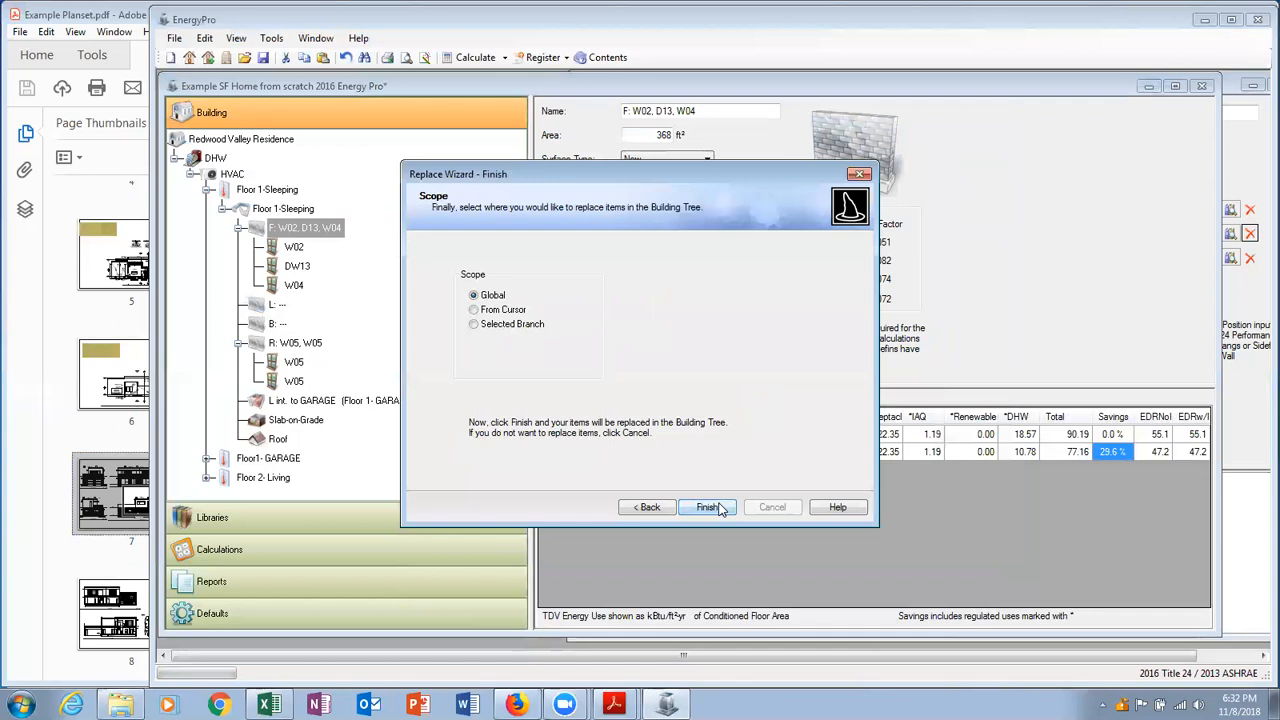
click(718, 507)
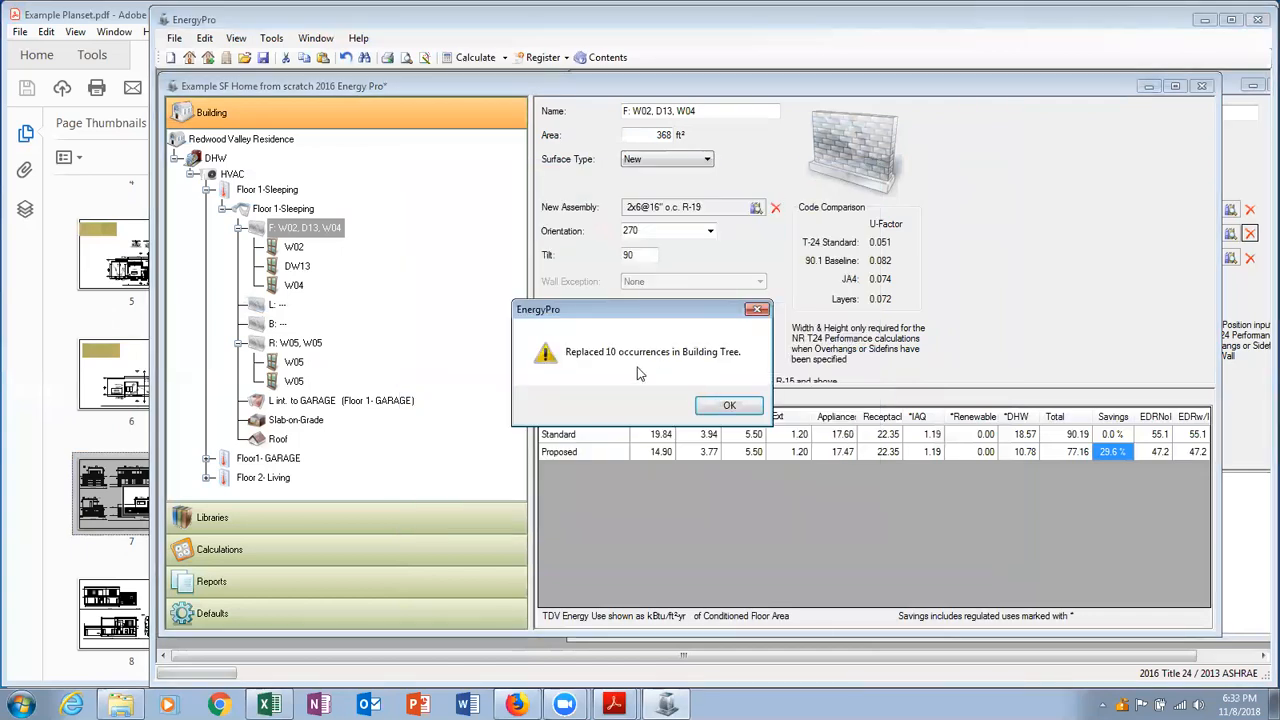
click(729, 406)
click(294, 248)
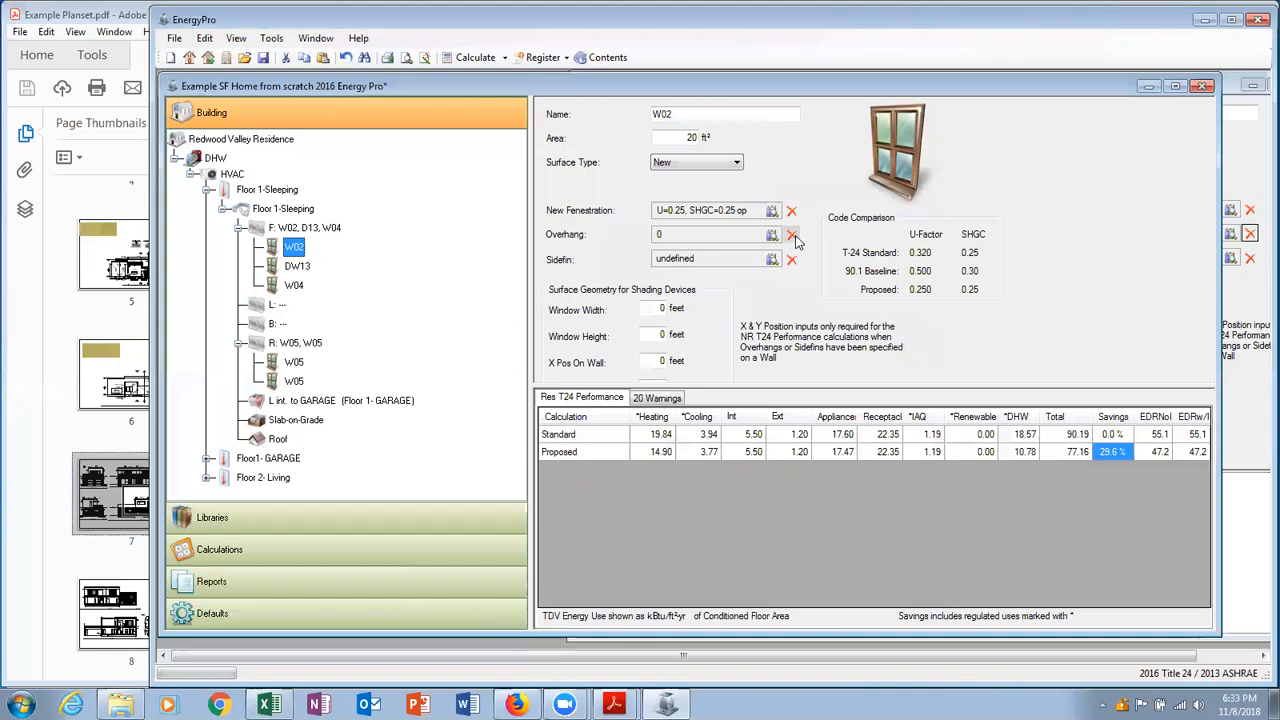
Save and recalculate the project, and open the Redwood Valley Residence building's residential settings.
click(262, 58)
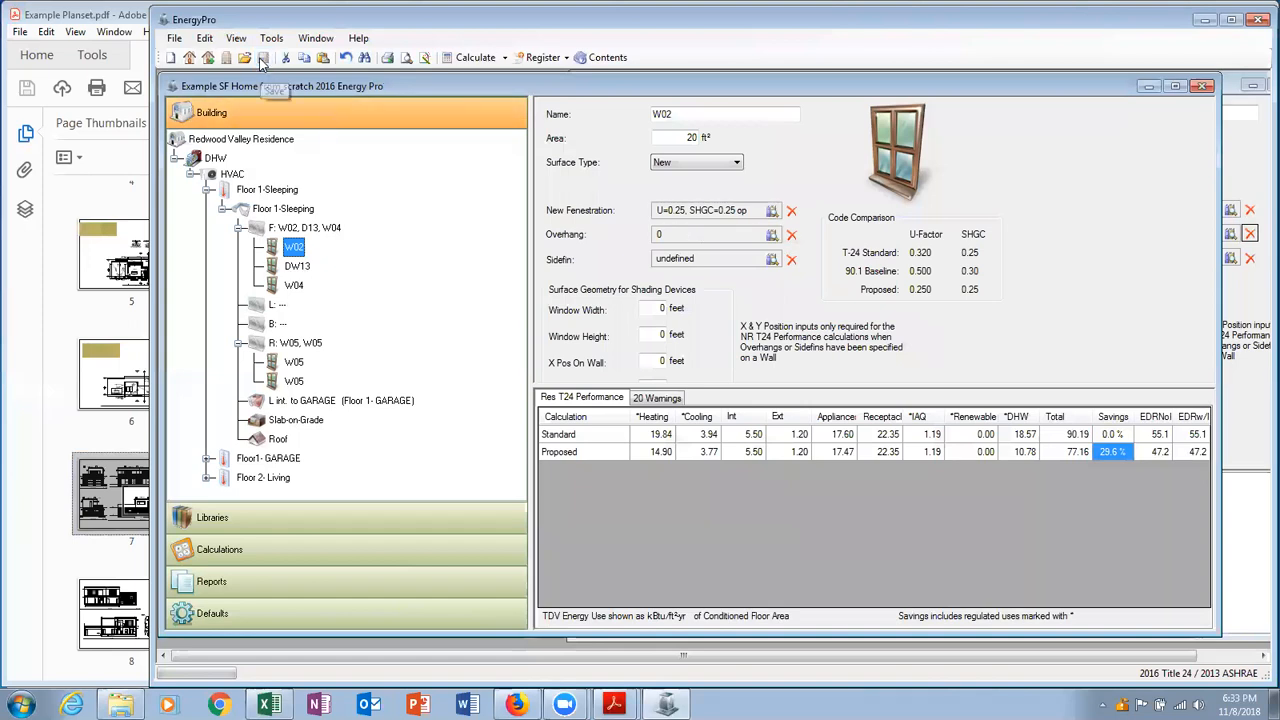
click(476, 58)
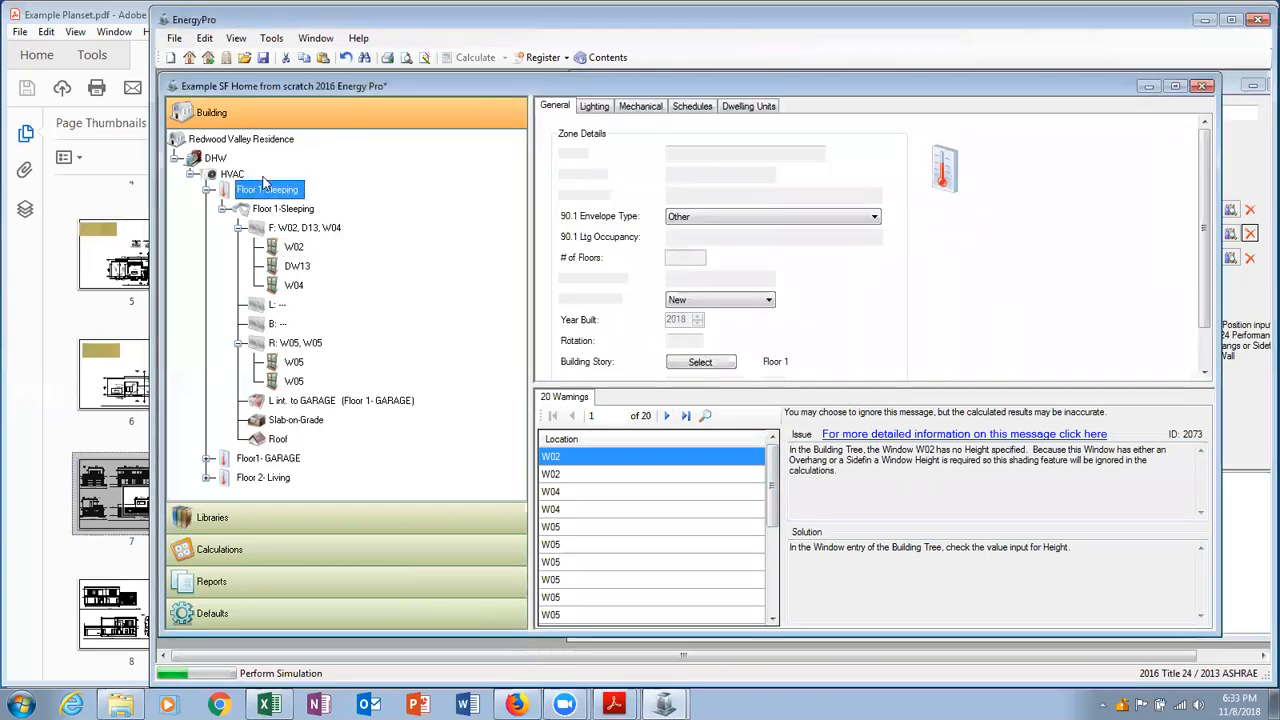
click(261, 143)
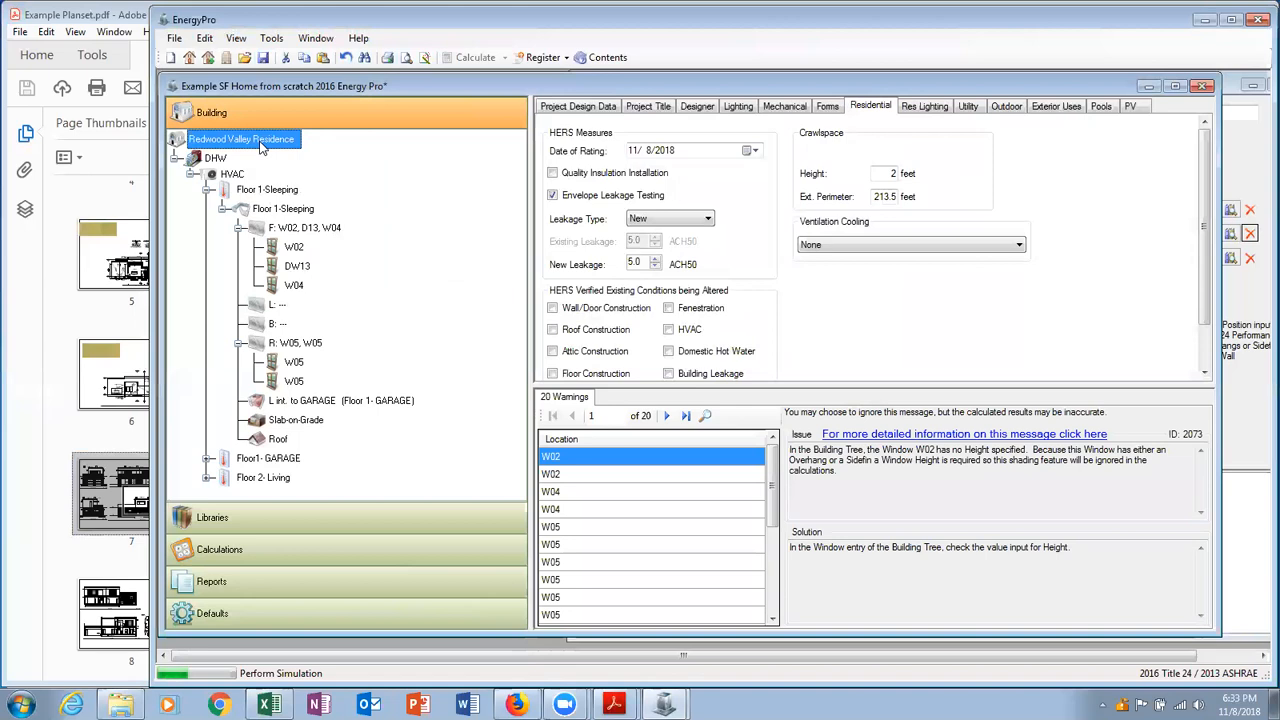
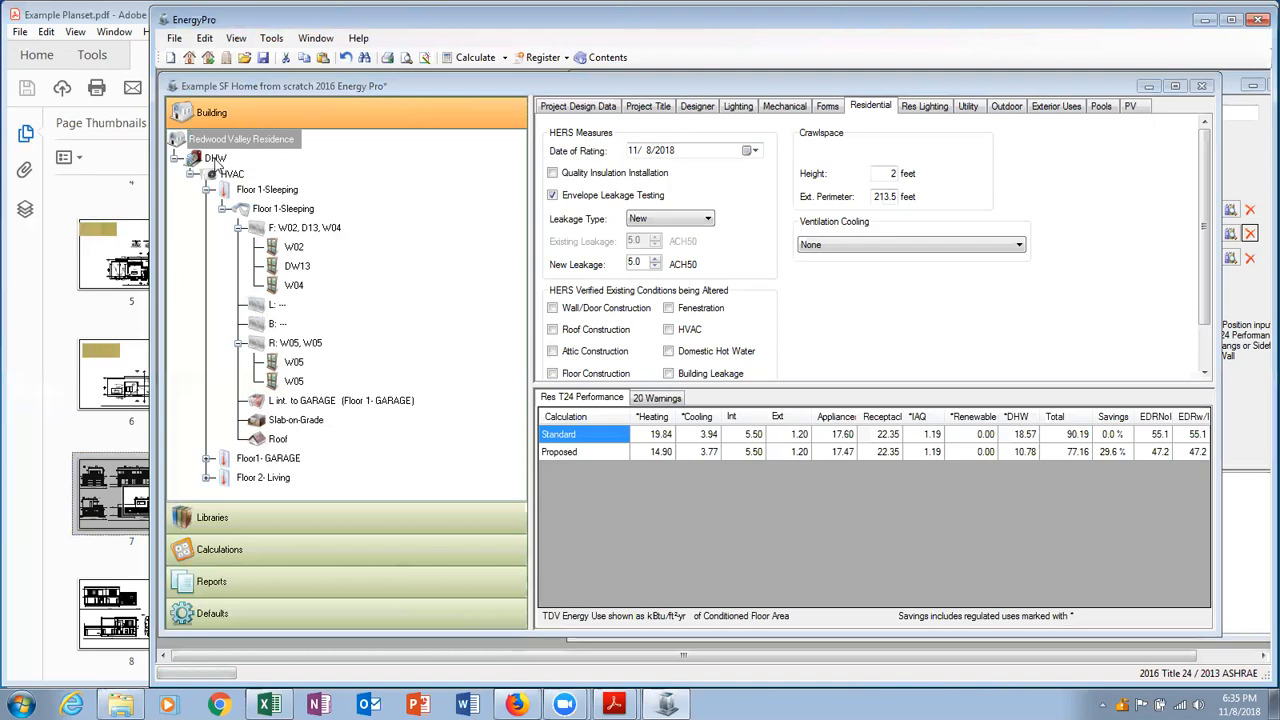
Collapse the Floor 1-Sleeping zone and open its dwelling unit data.
click(251, 193)
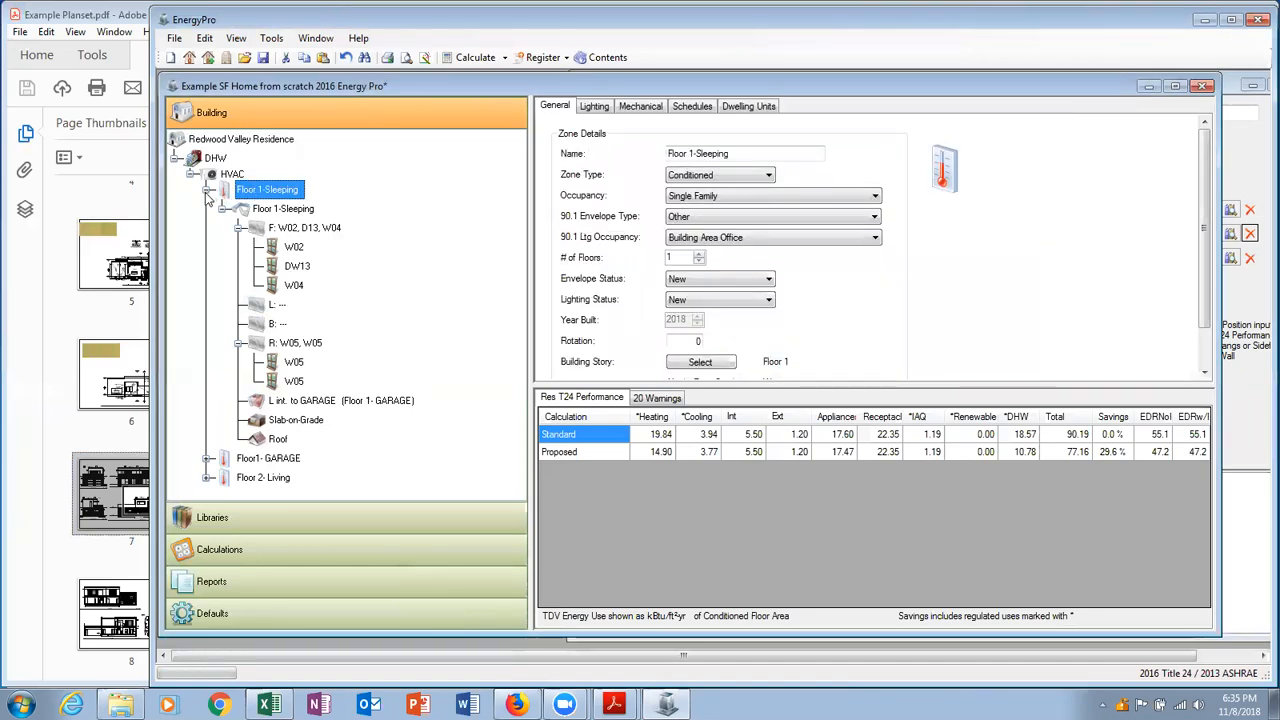
click(207, 190)
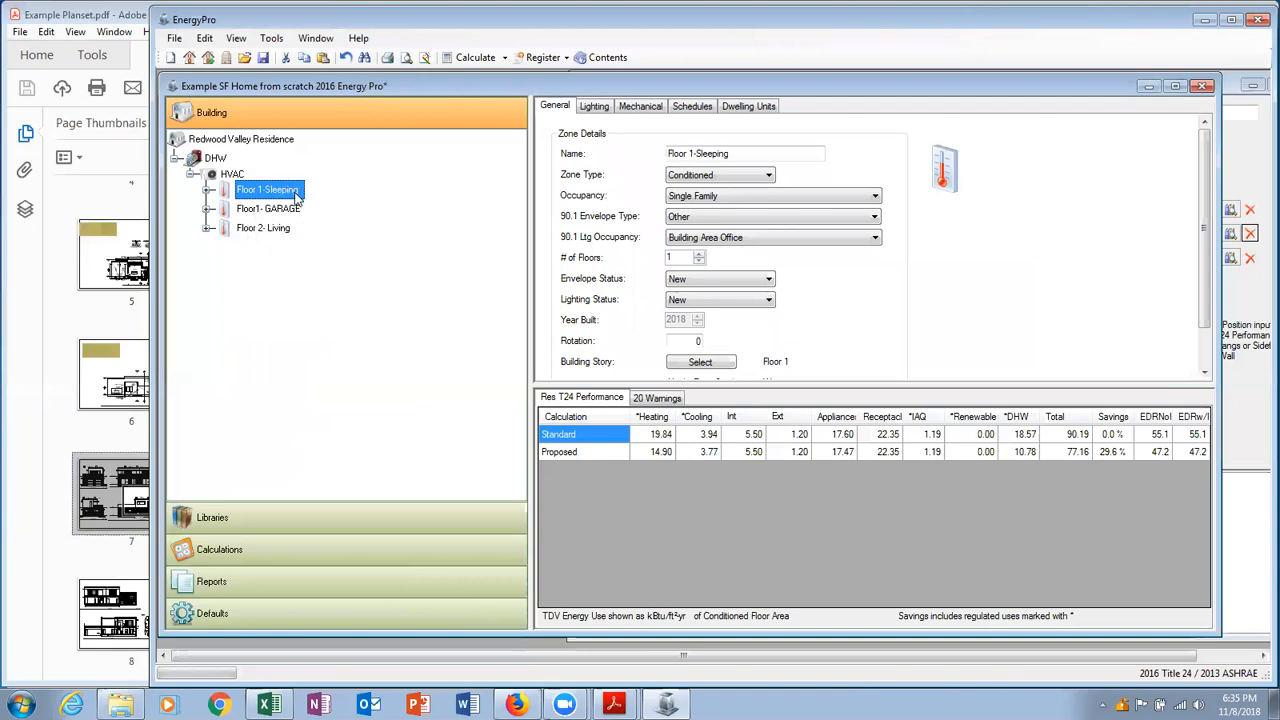
mouse_move(296, 197)
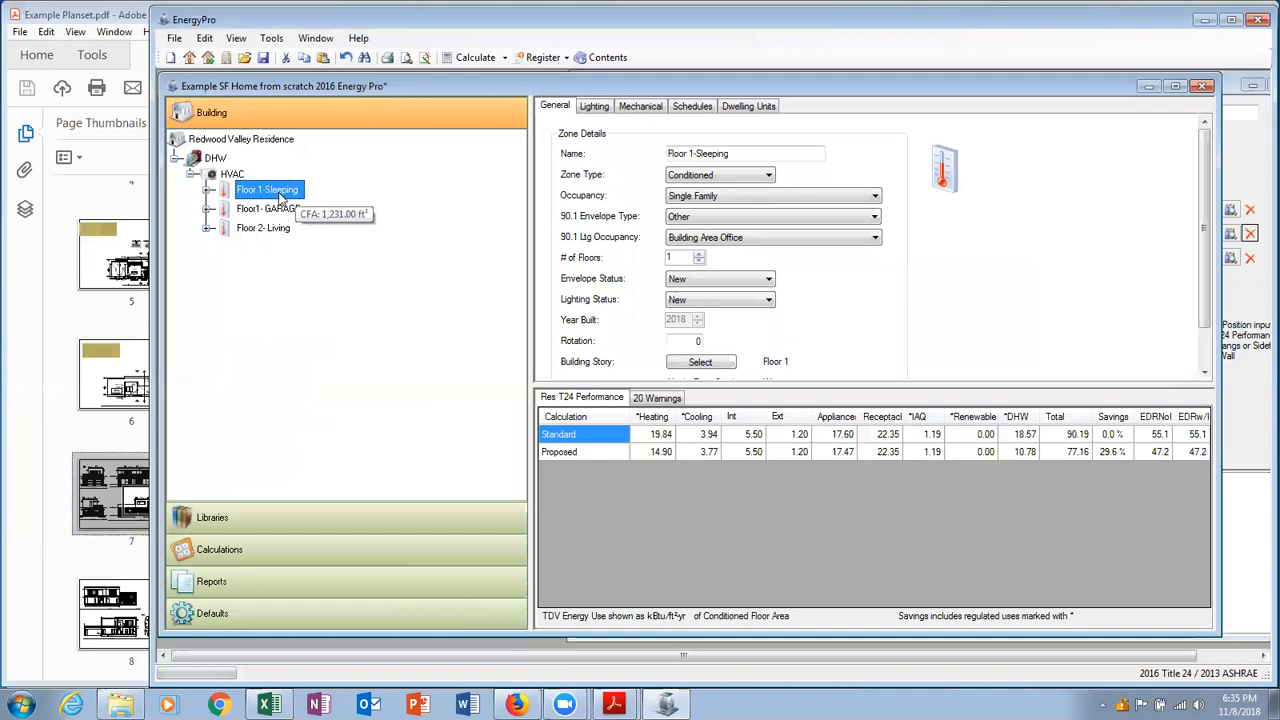
click(748, 107)
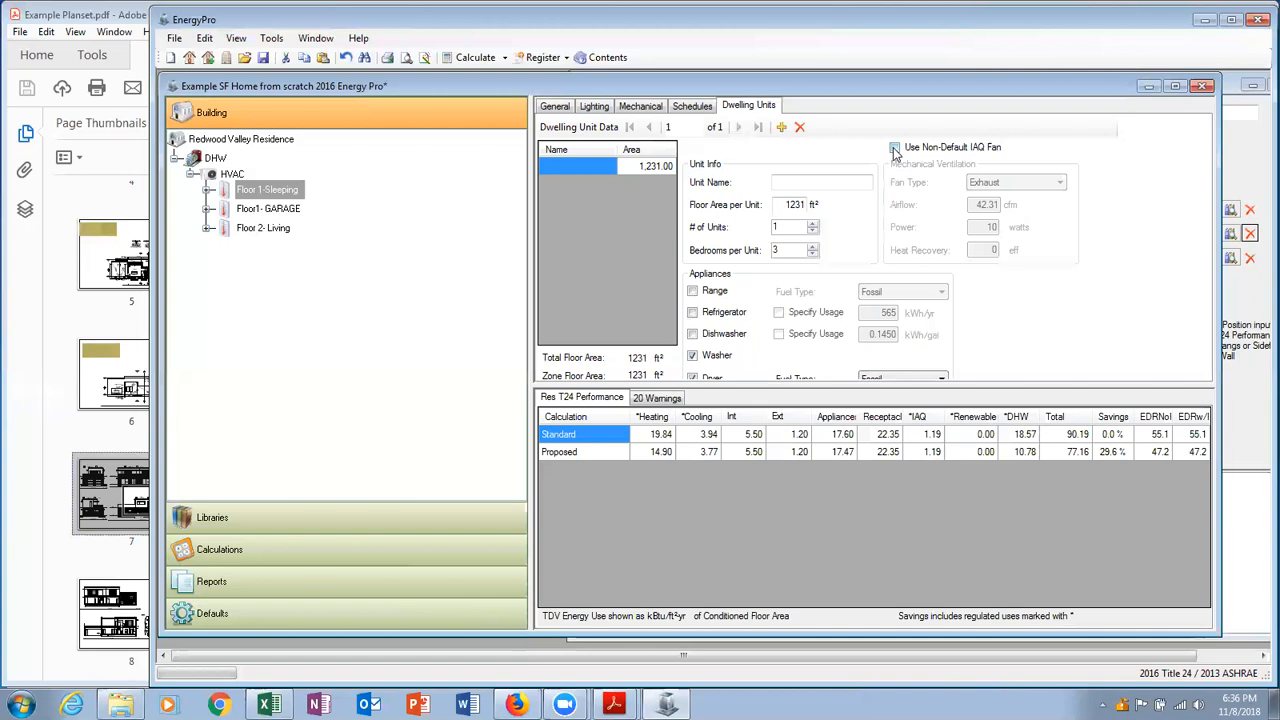
Inspect the non-default IAQ fan types, switch back to the default fan, and enlarge the settings area to show all appliances.
click(894, 148)
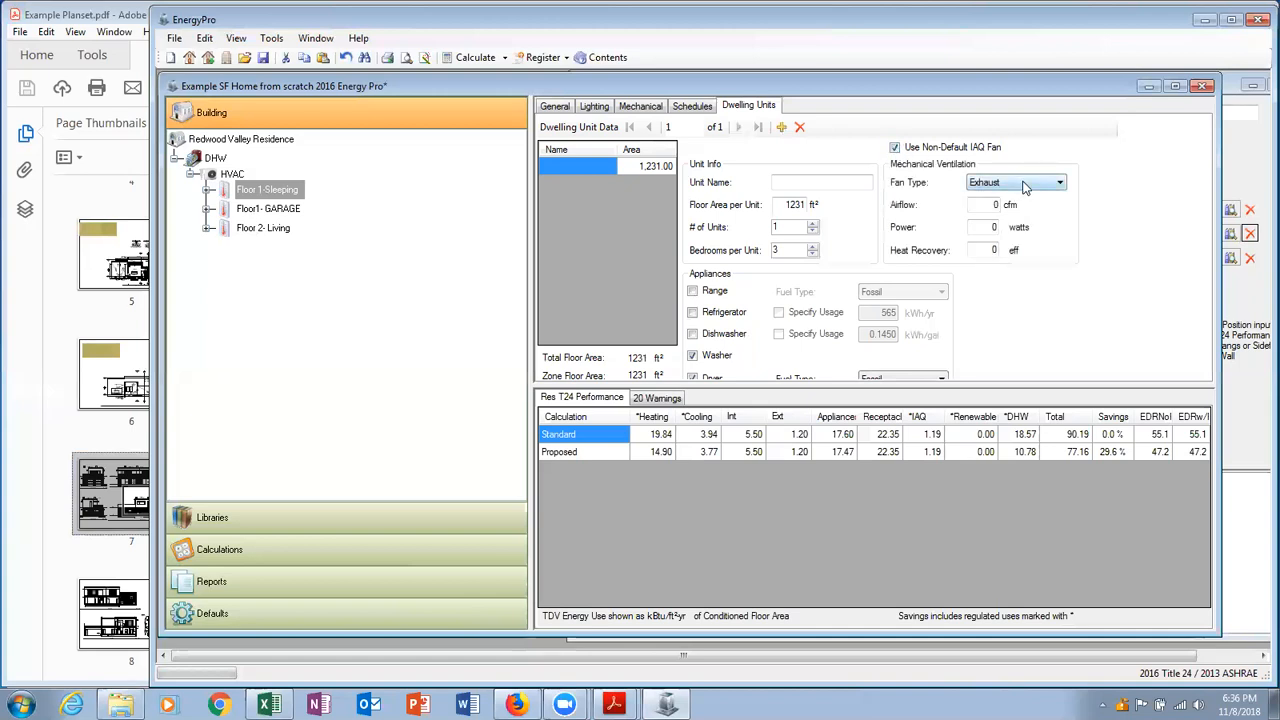
click(1022, 184)
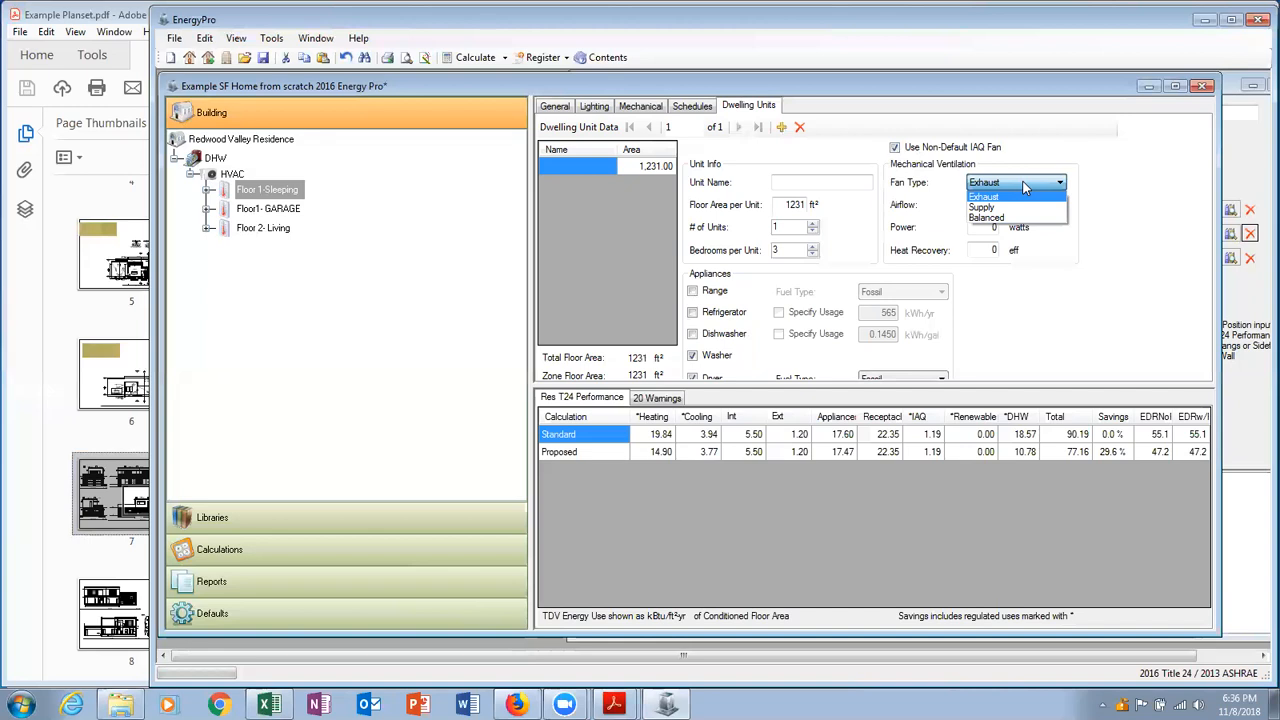
click(1024, 185)
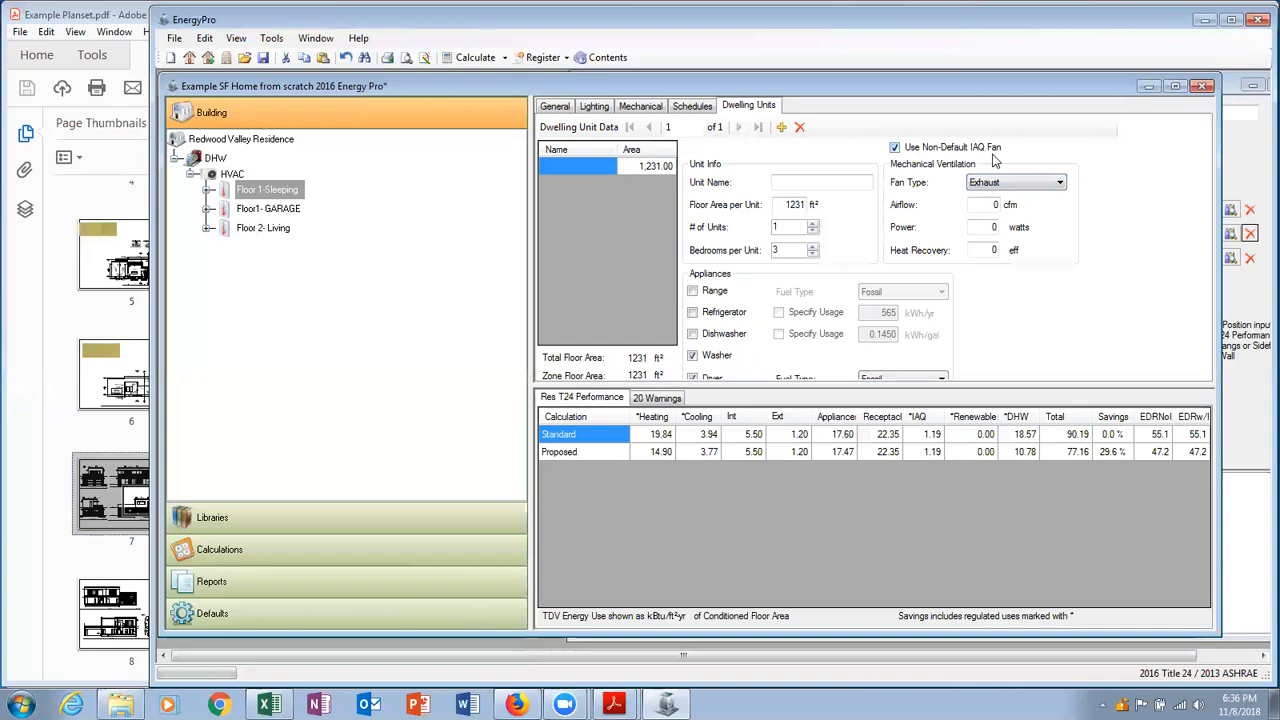
click(895, 147)
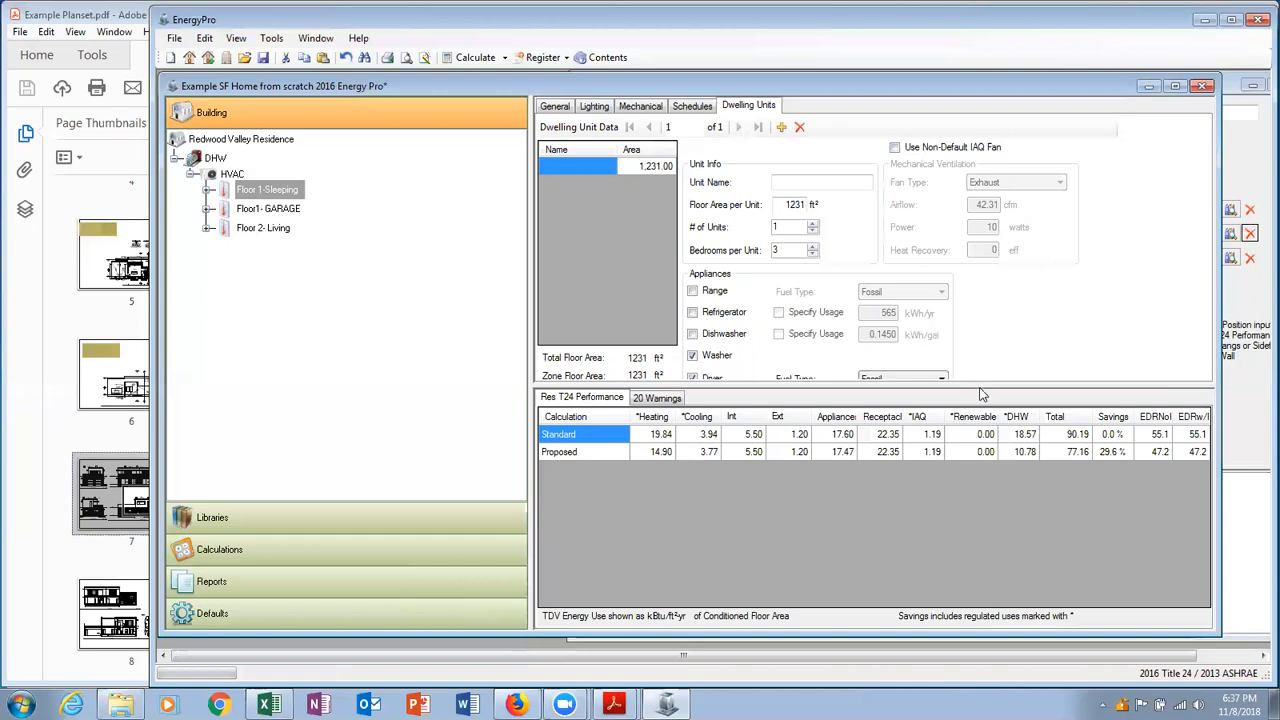
drag(980, 385, 983, 449)
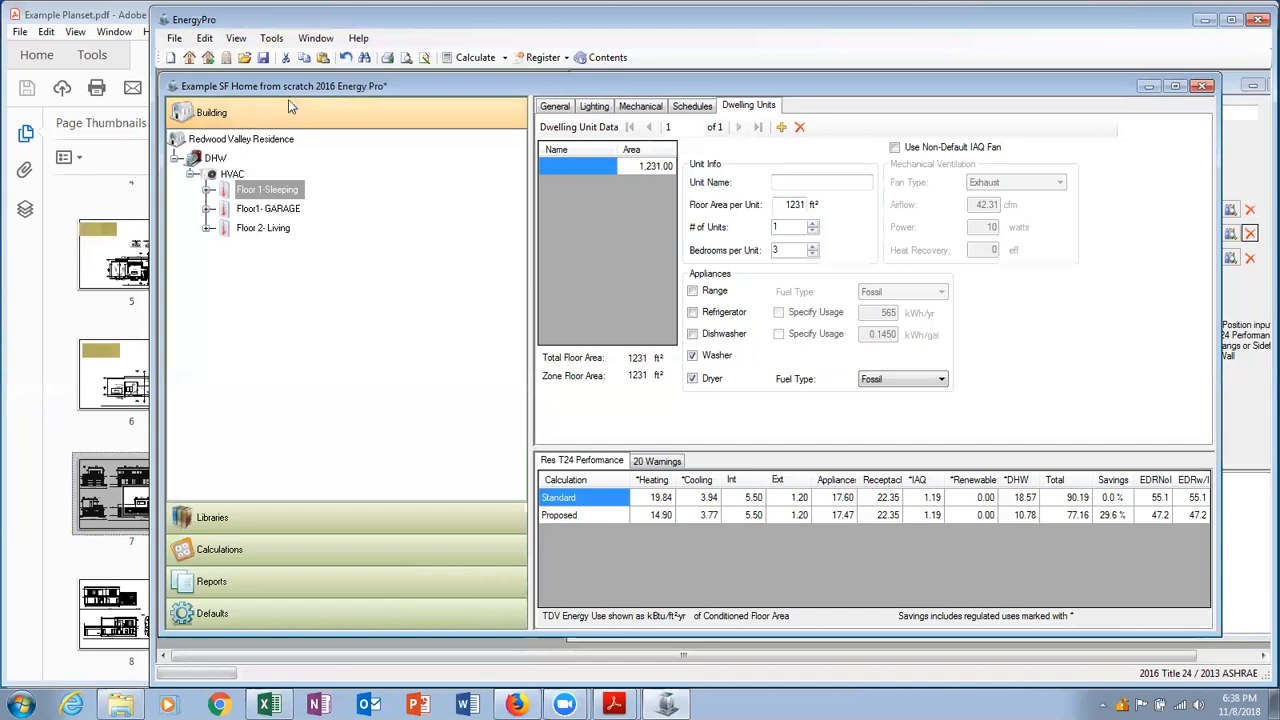
Print the CF-1R-PRF-01-E Certificate of Compliance, continuing with the existing calculation results.
click(174, 40)
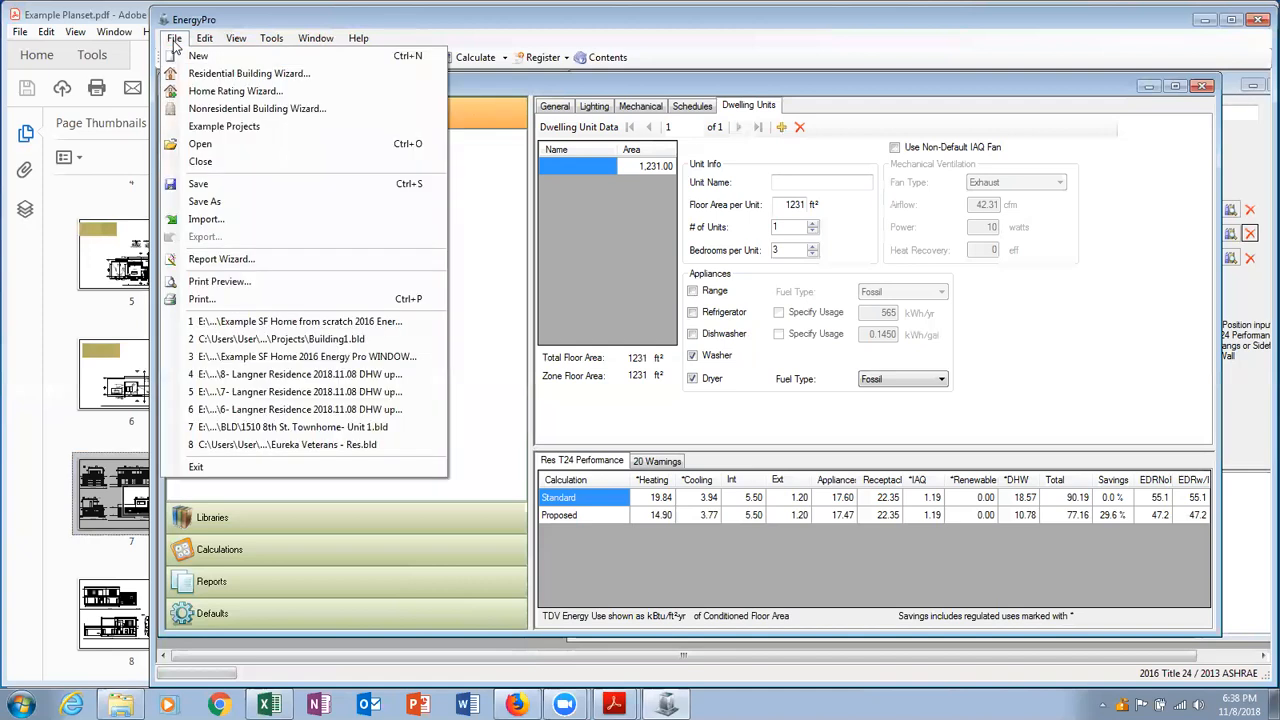
click(249, 302)
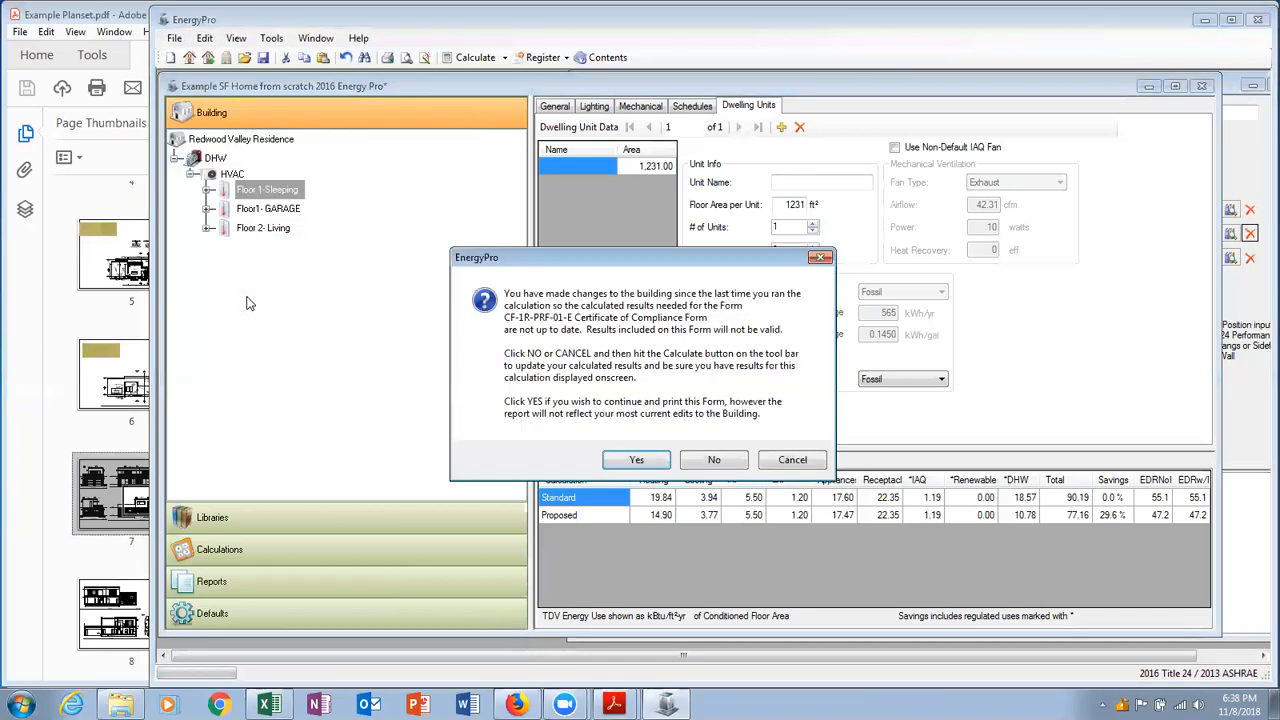
click(630, 460)
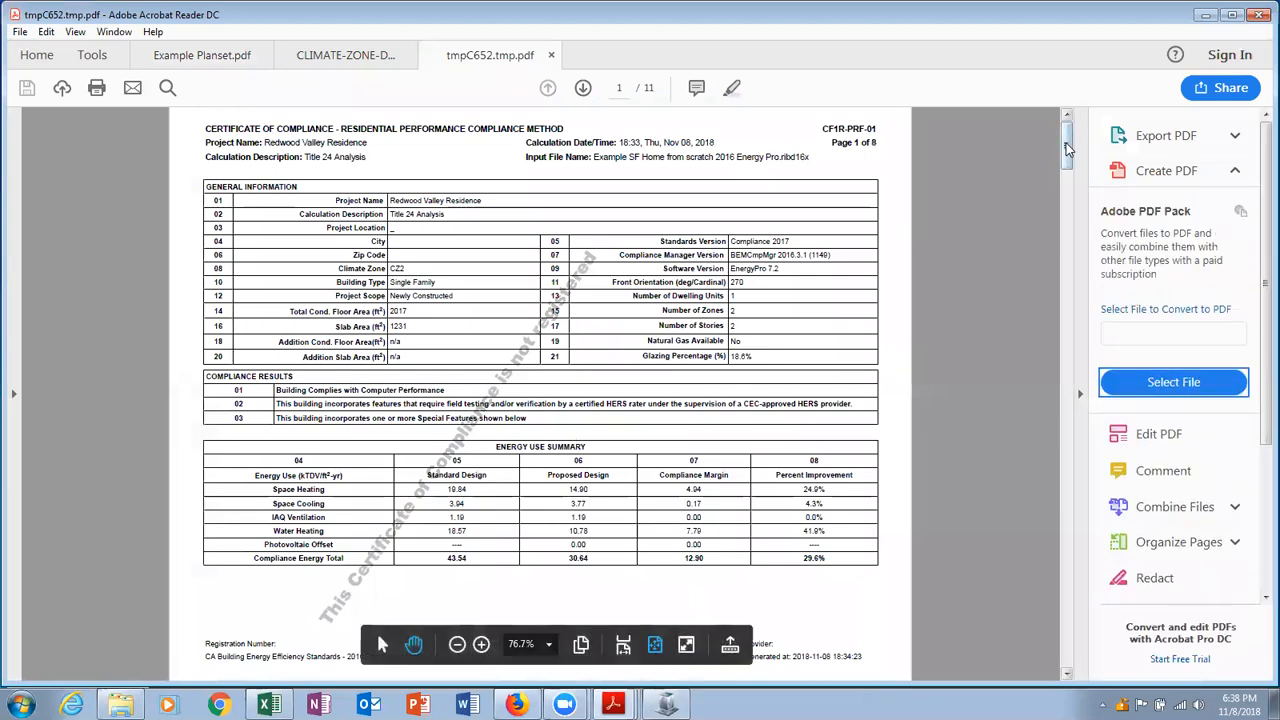
Review the certificate of compliance through page 5, comparing the fenestration and roof tables with the opaque surface constructions.
drag(1068, 148, 1068, 148)
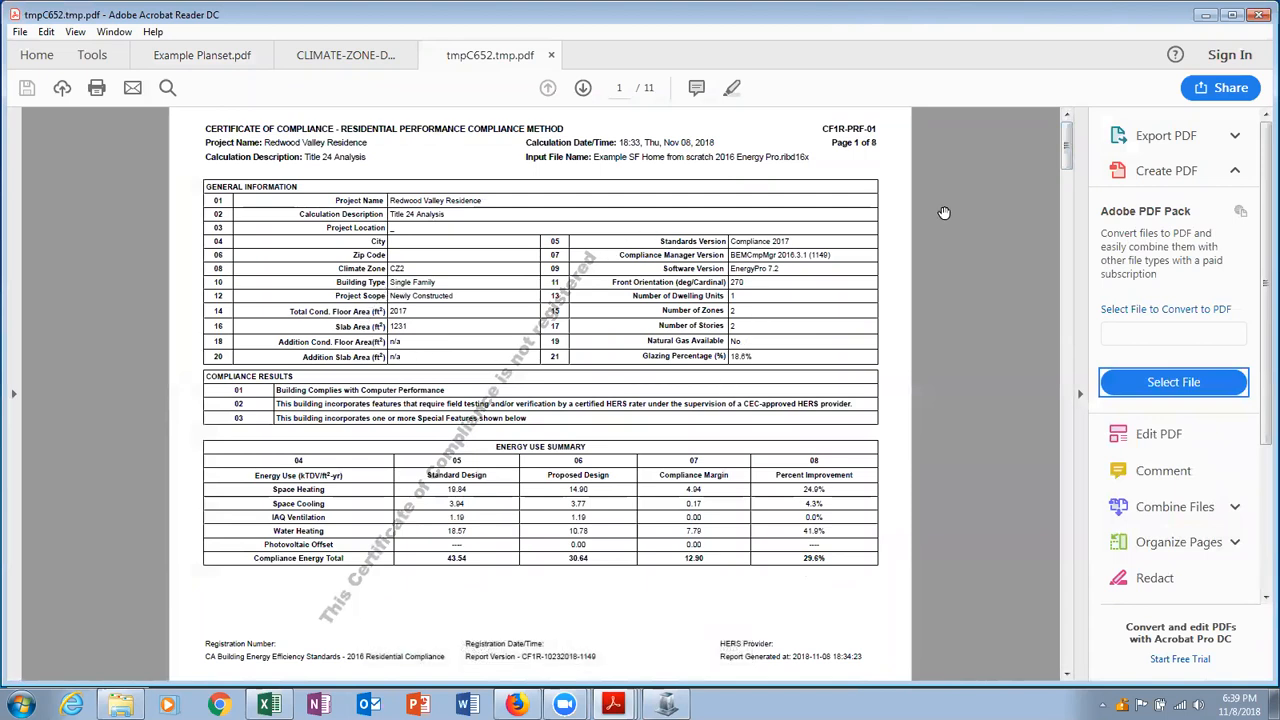
drag(1063, 164, 1065, 188)
click(583, 88)
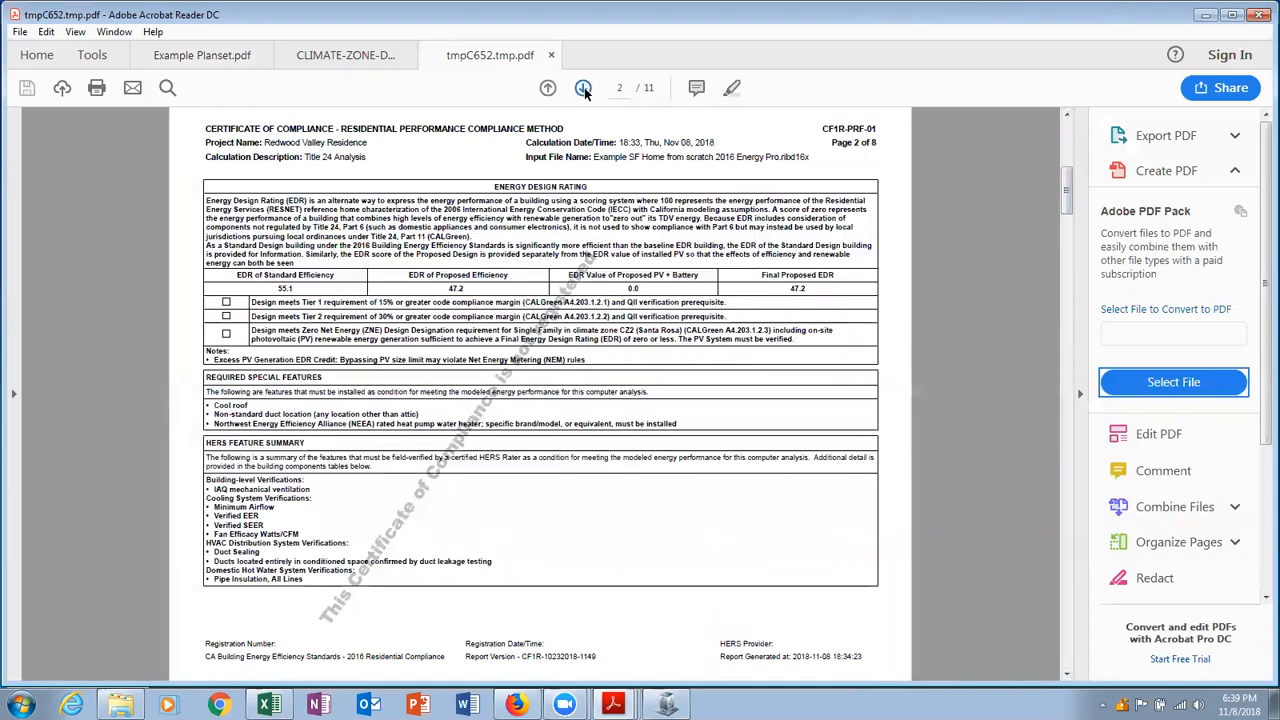
click(584, 89)
click(584, 89)
click(584, 89)
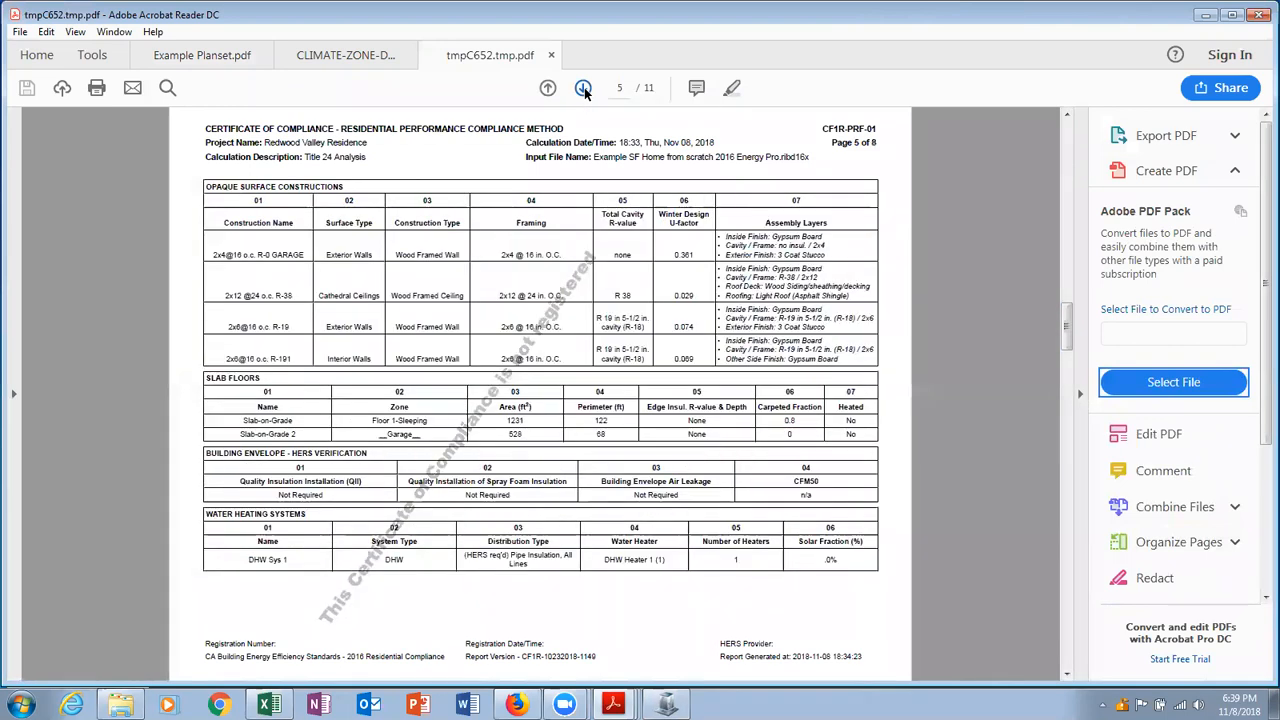
click(548, 88)
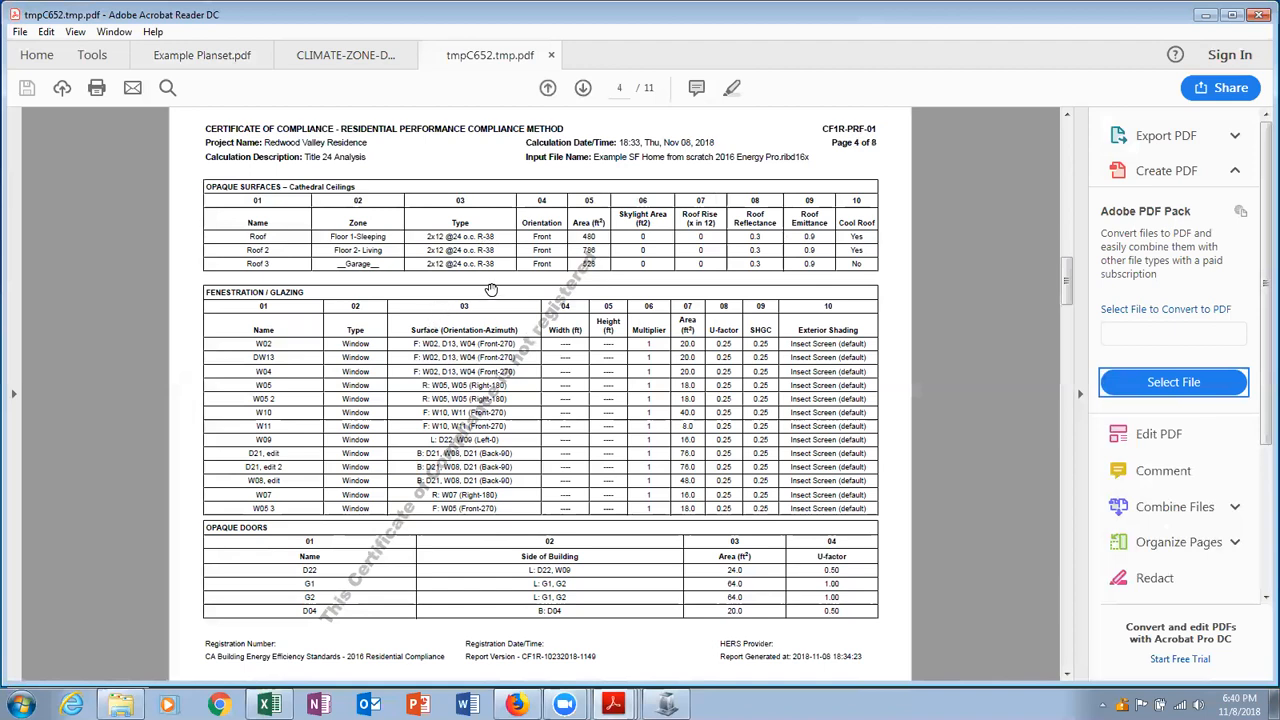
click(583, 88)
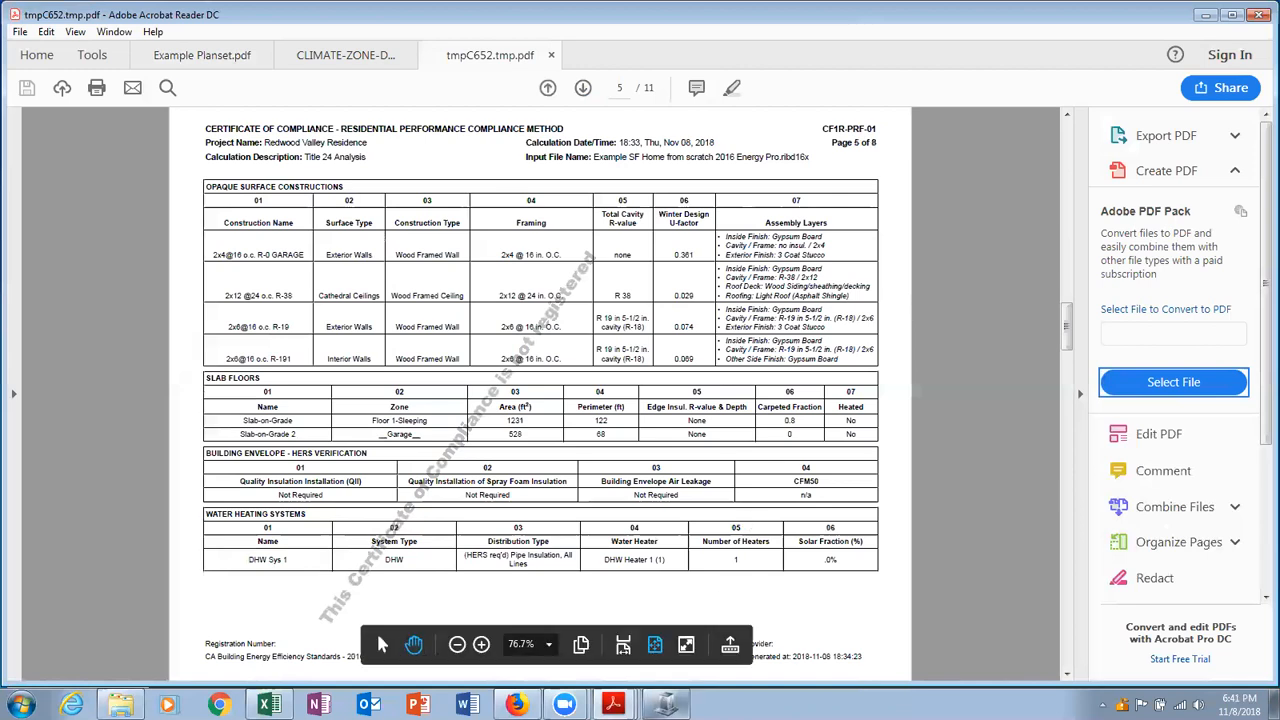
Switch back to EnergyPro and set the Redwood Valley Residence building type to Exist+Addition/Alteration.
click(667, 704)
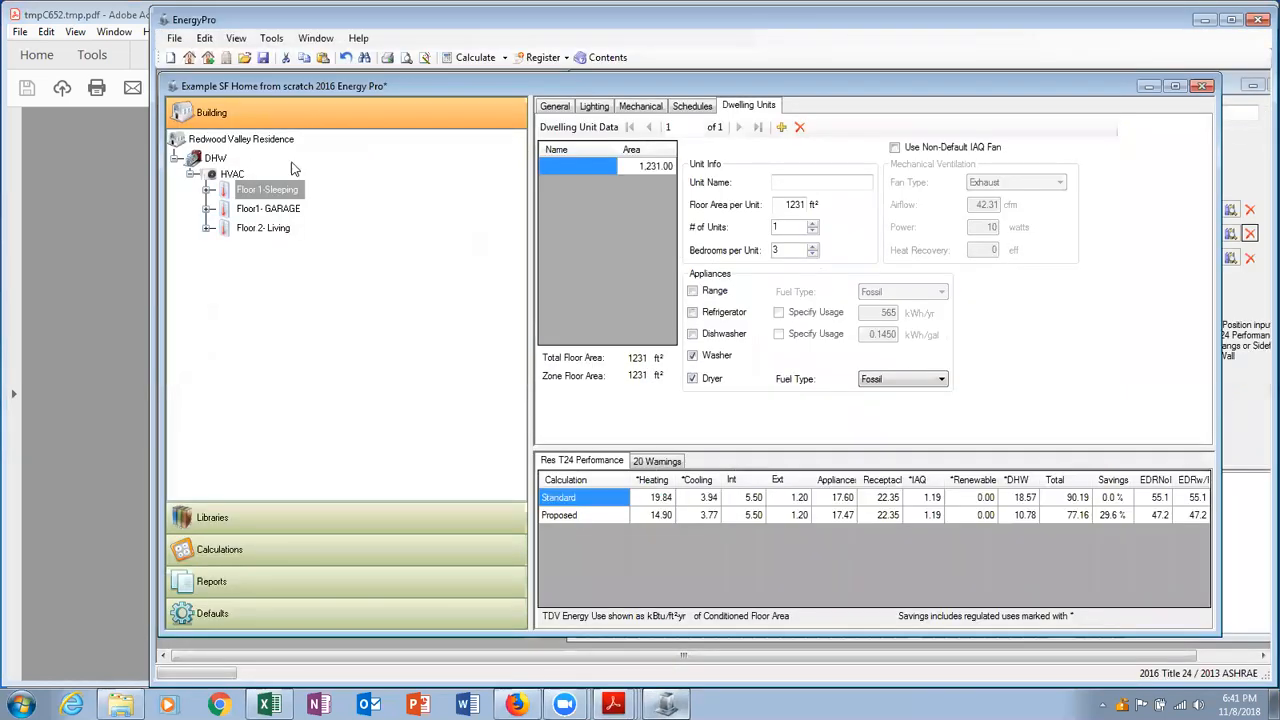
click(268, 142)
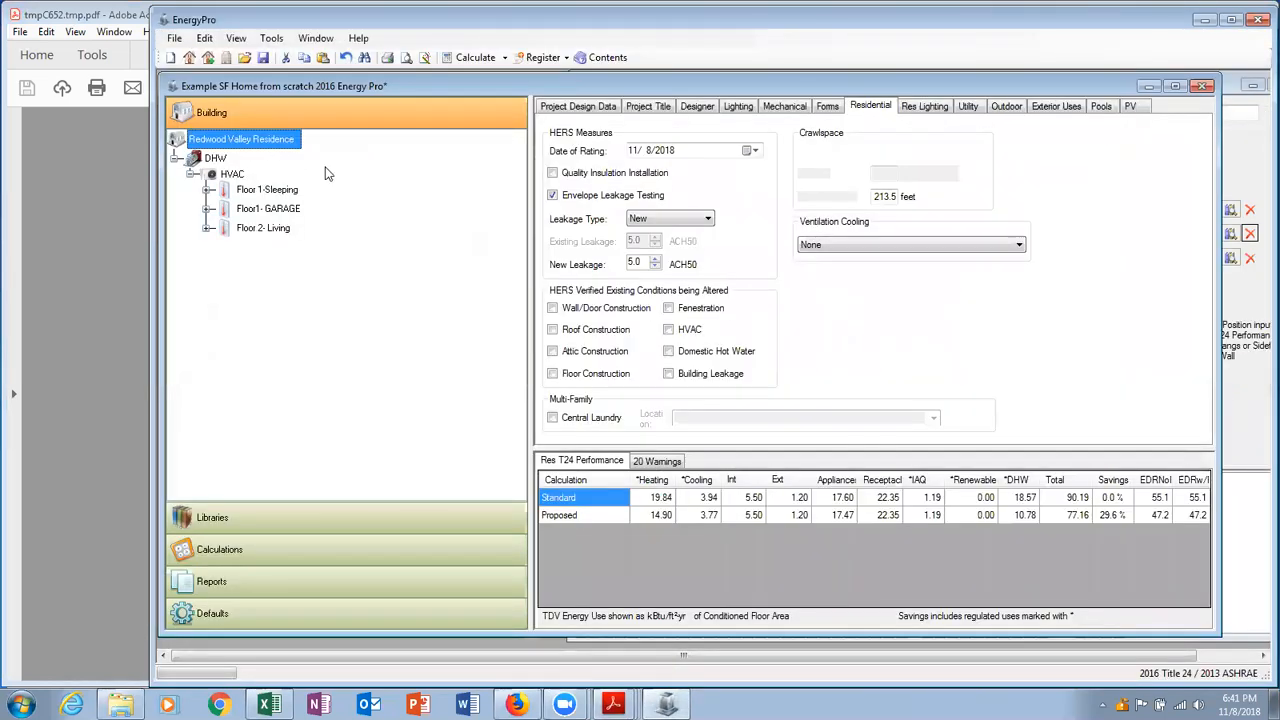
click(576, 108)
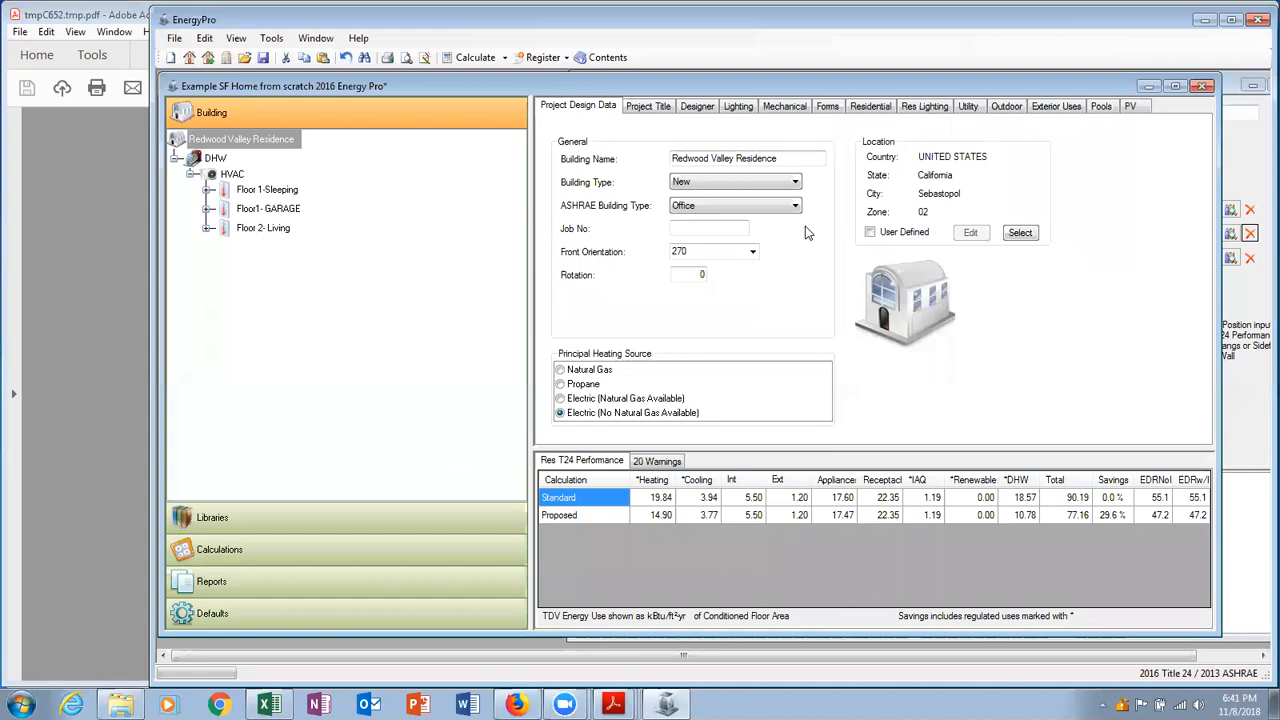
click(795, 181)
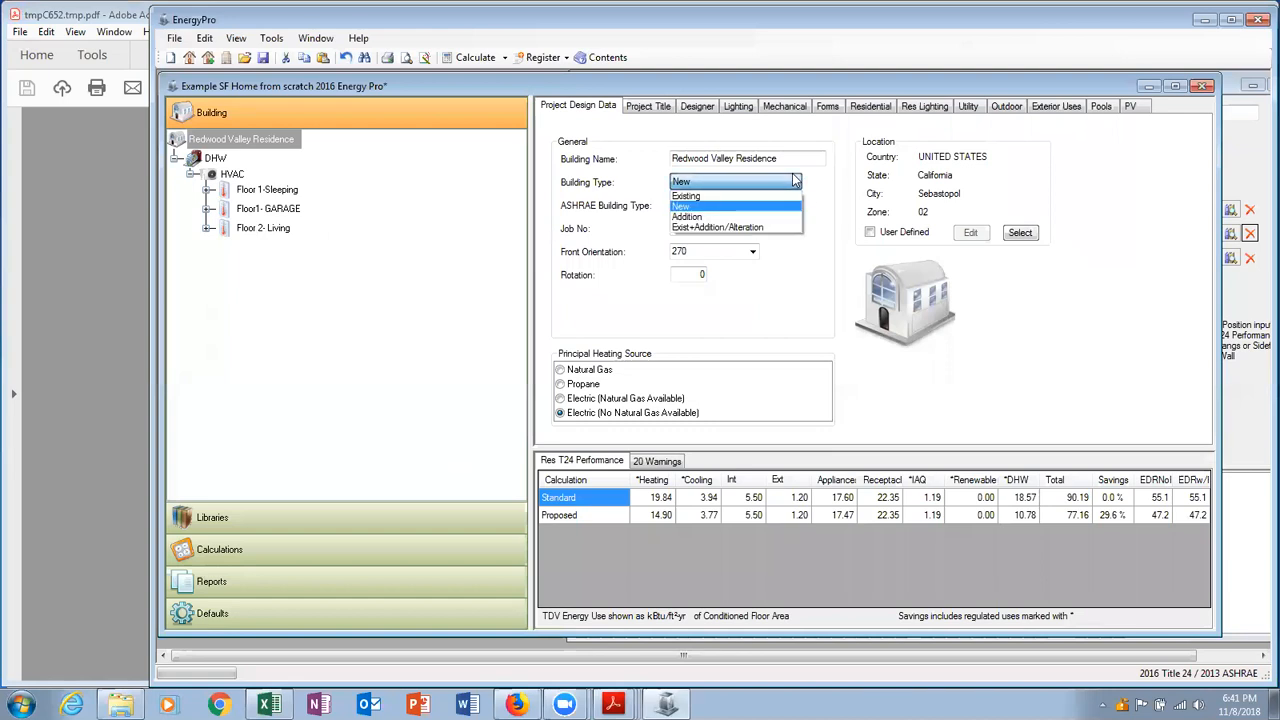
click(760, 227)
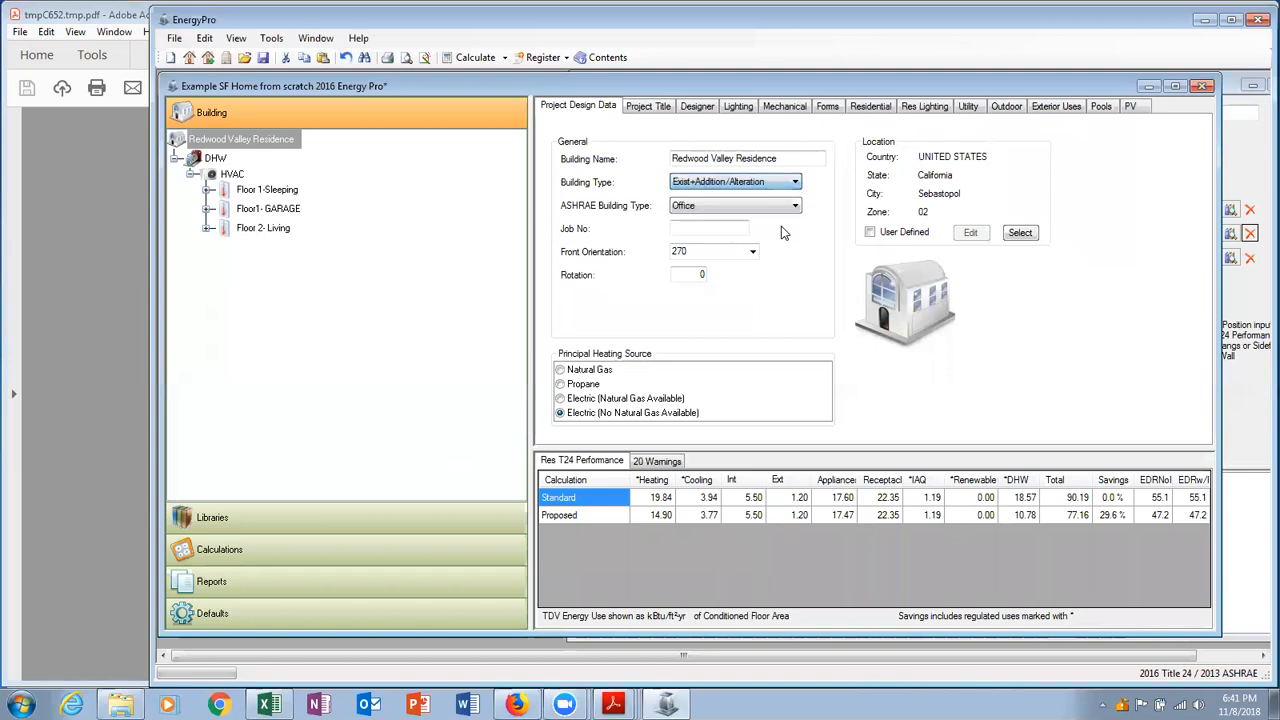
Try the Existing type for the DHW system's hot water boiler, then set it back to New.
click(250, 191)
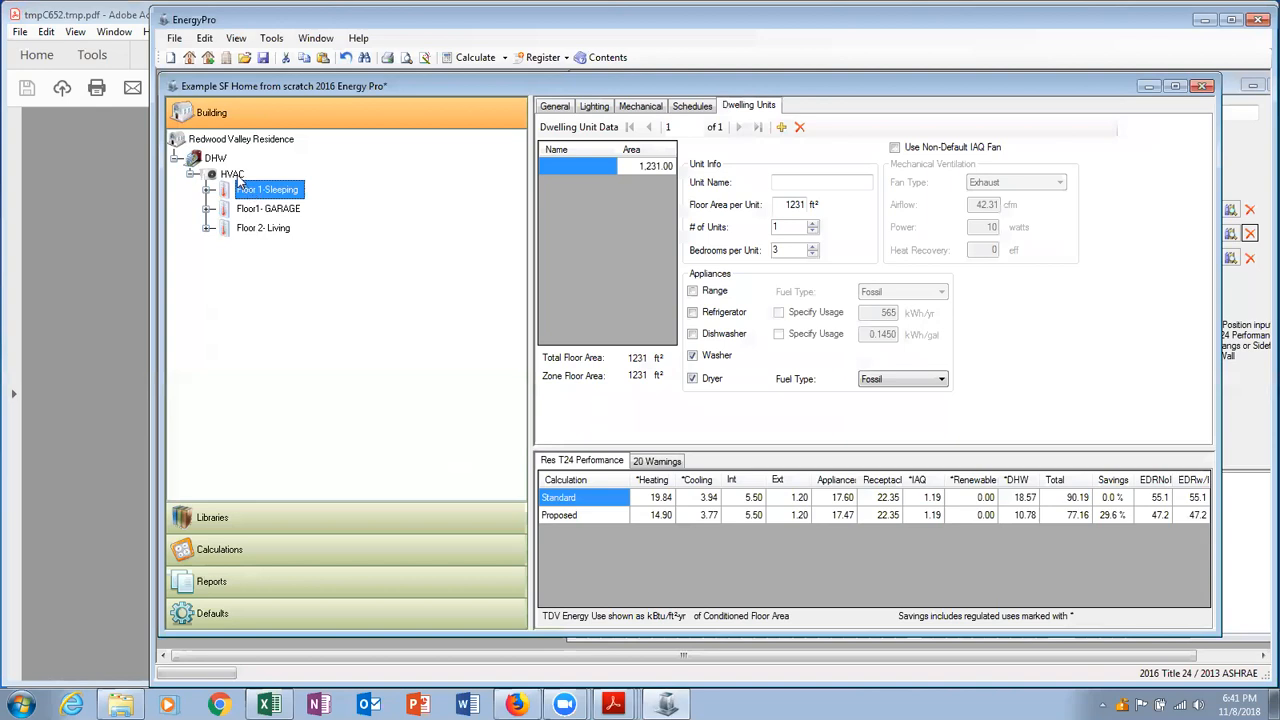
click(220, 159)
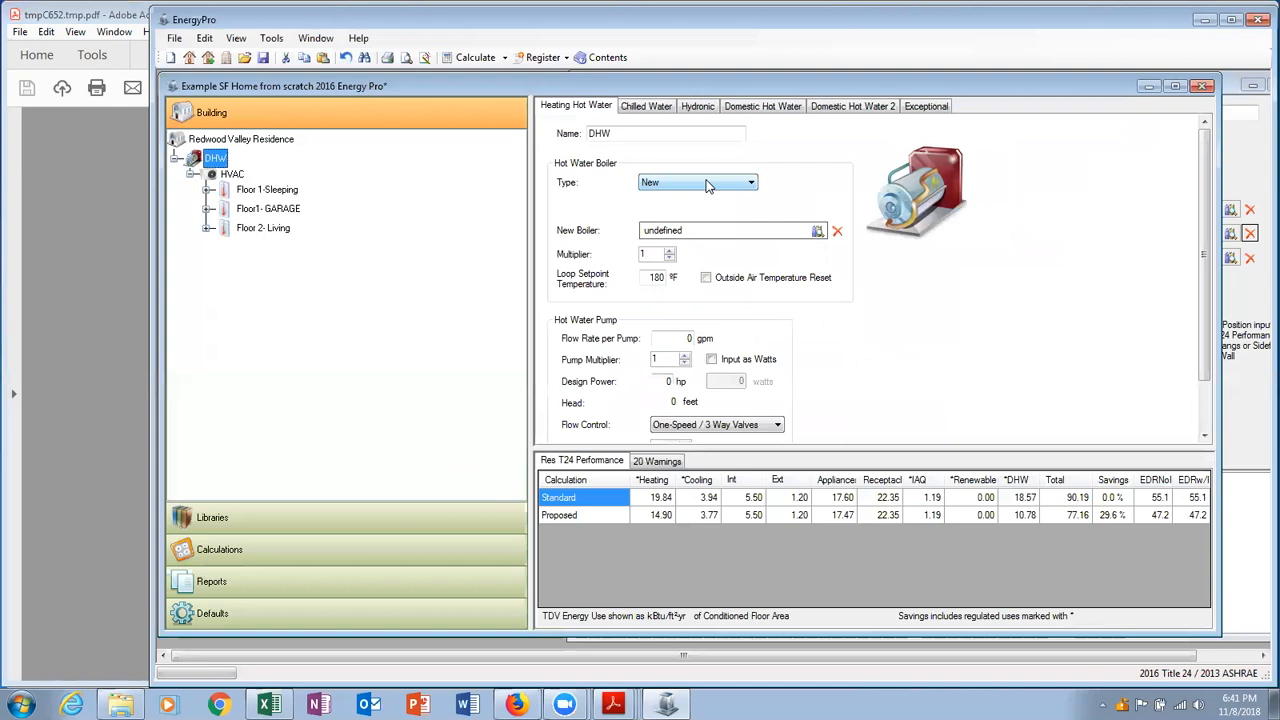
click(706, 184)
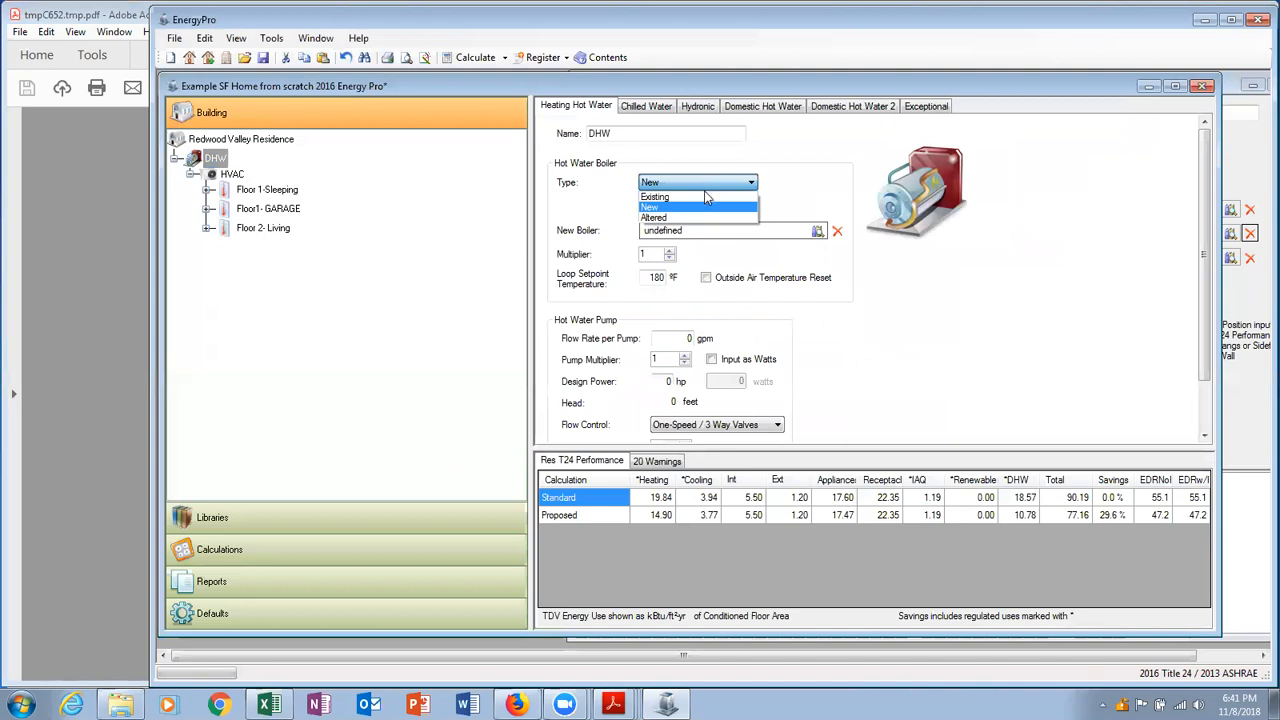
click(706, 203)
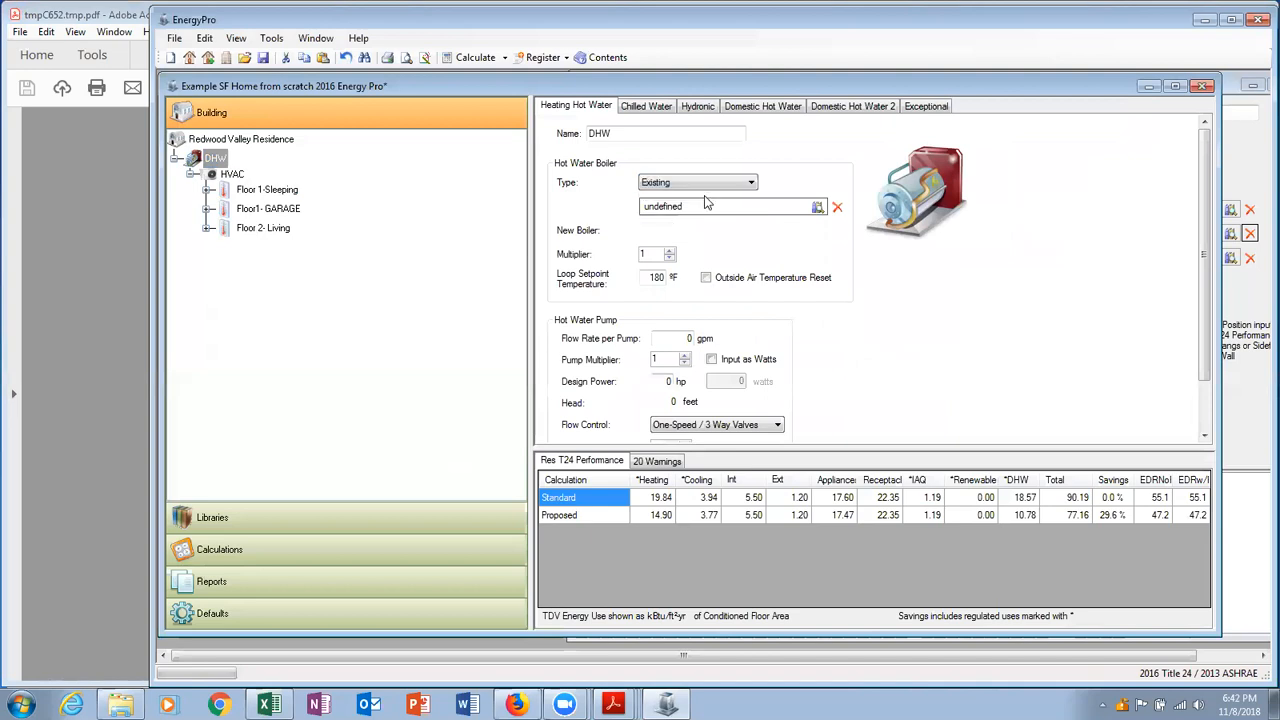
click(708, 184)
click(702, 206)
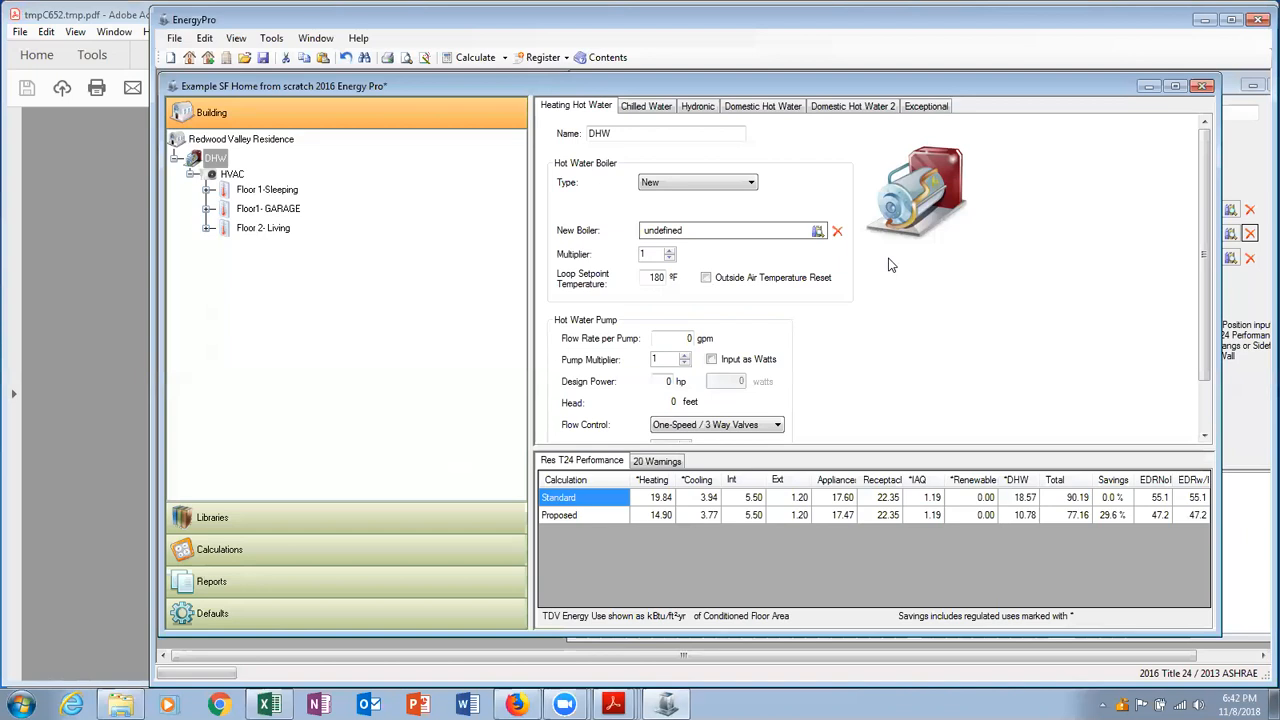
Set the Redwood Valley Residence building type back to New.
click(231, 143)
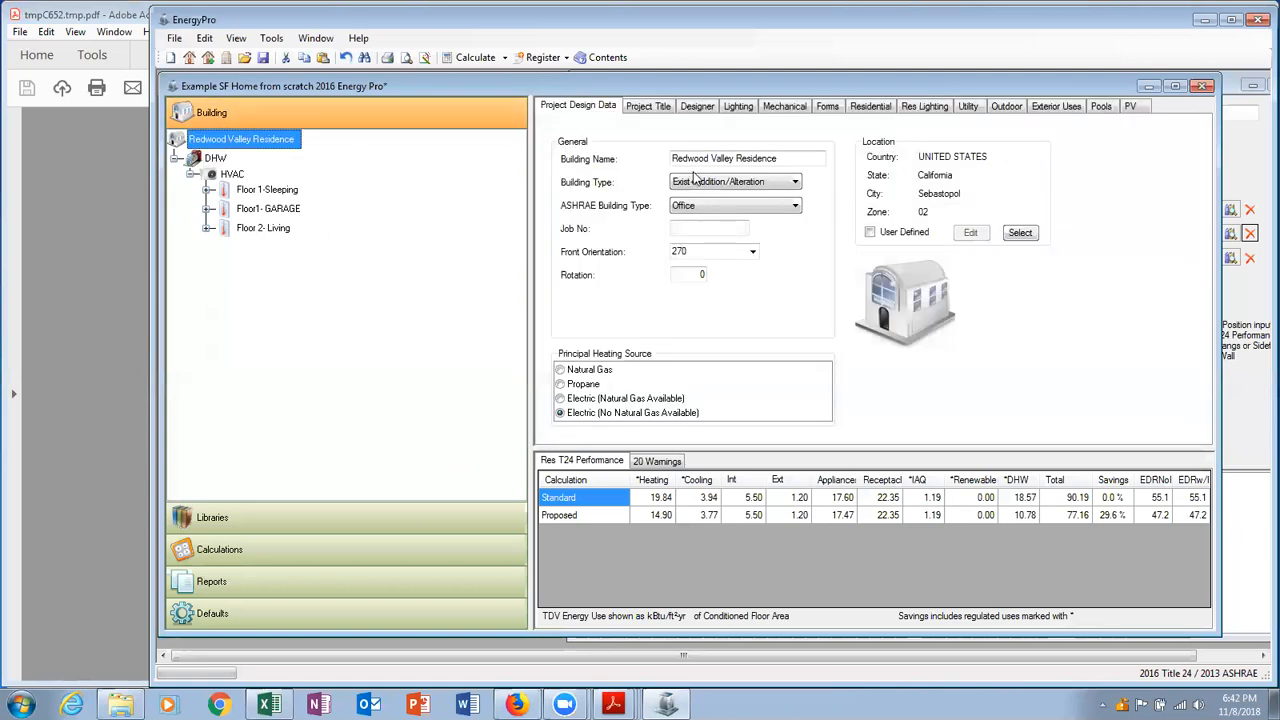
click(772, 184)
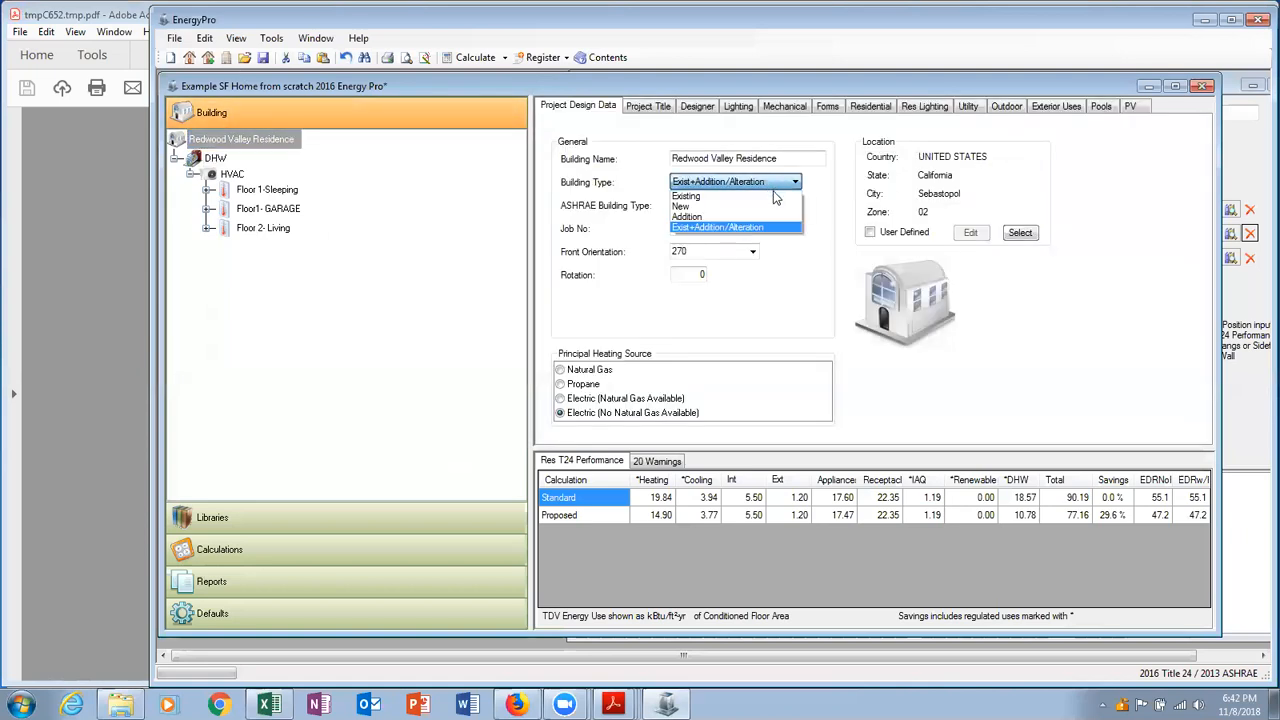
click(771, 206)
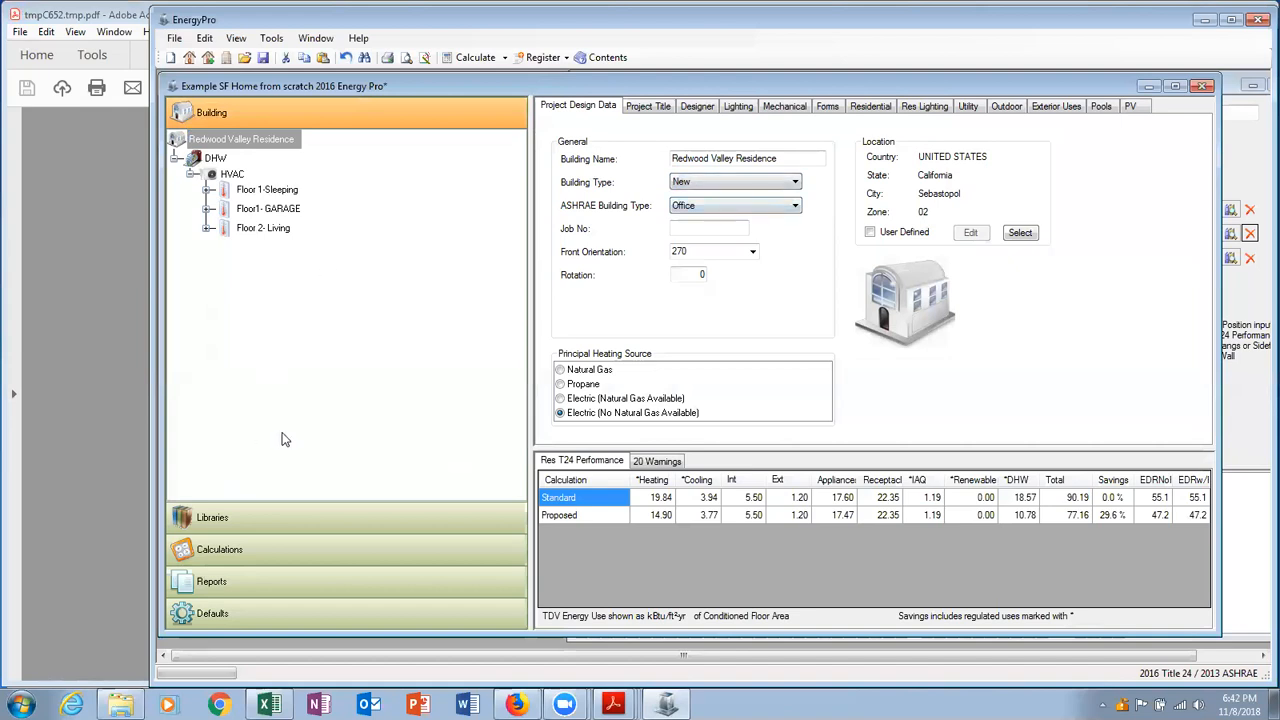
Examine the Res Performance calculation's options and upgrade alternatives, widening the project window to show the cost data.
click(270, 545)
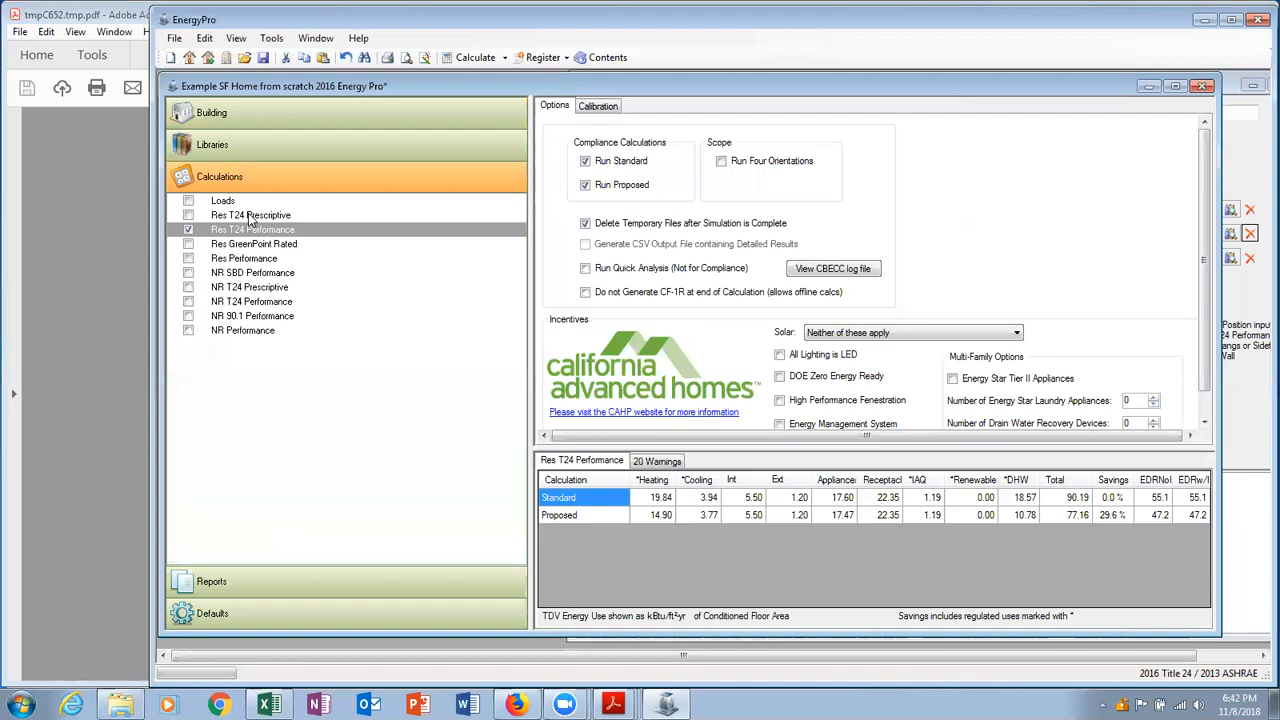
click(240, 261)
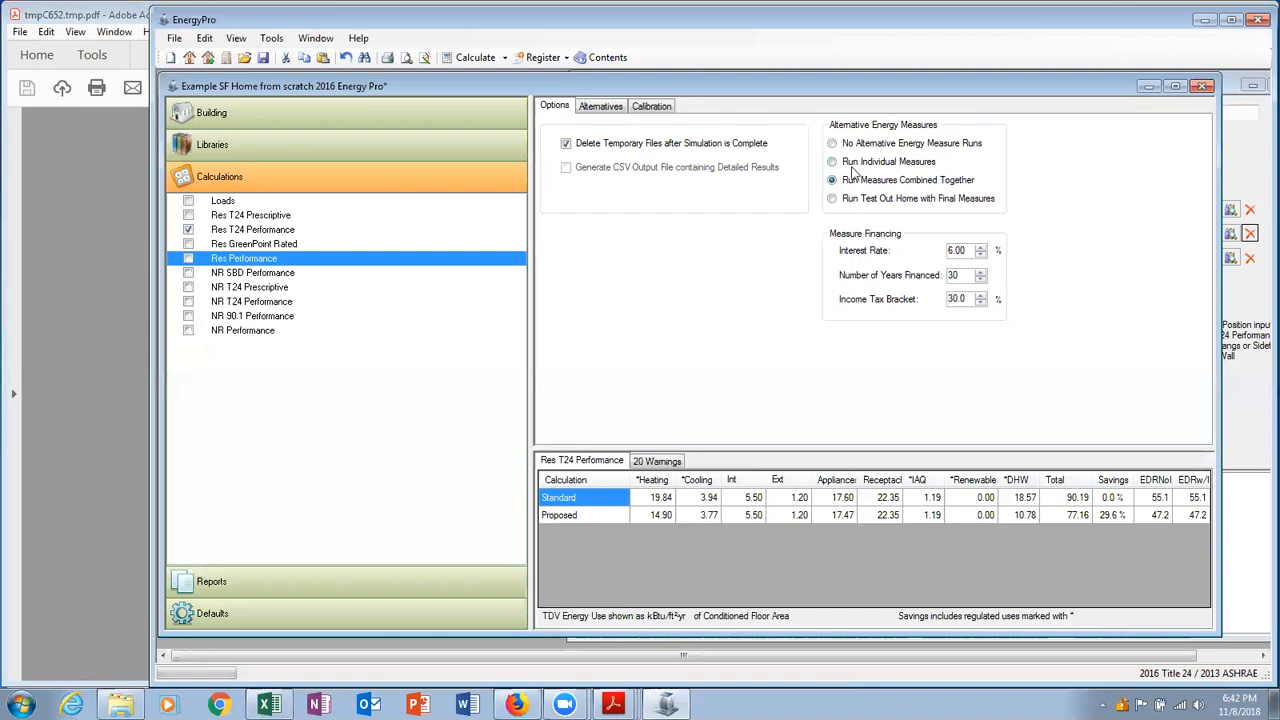
click(600, 106)
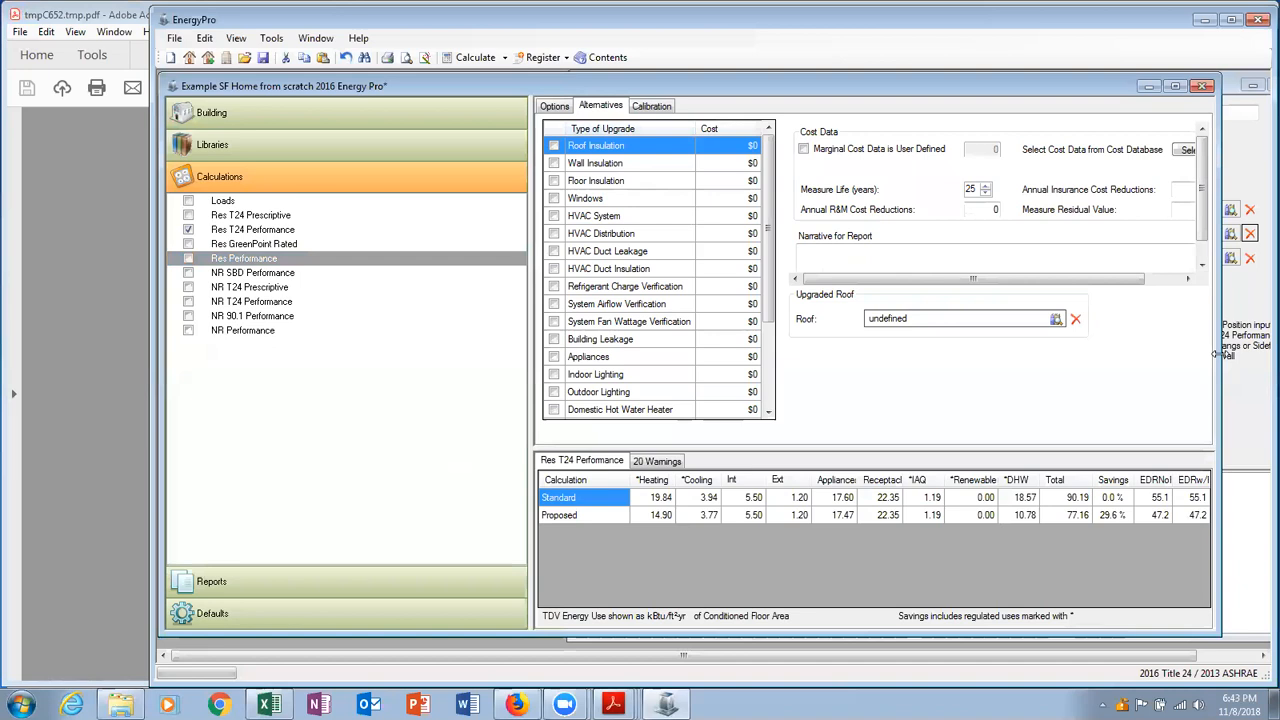
drag(1218, 354, 1263, 342)
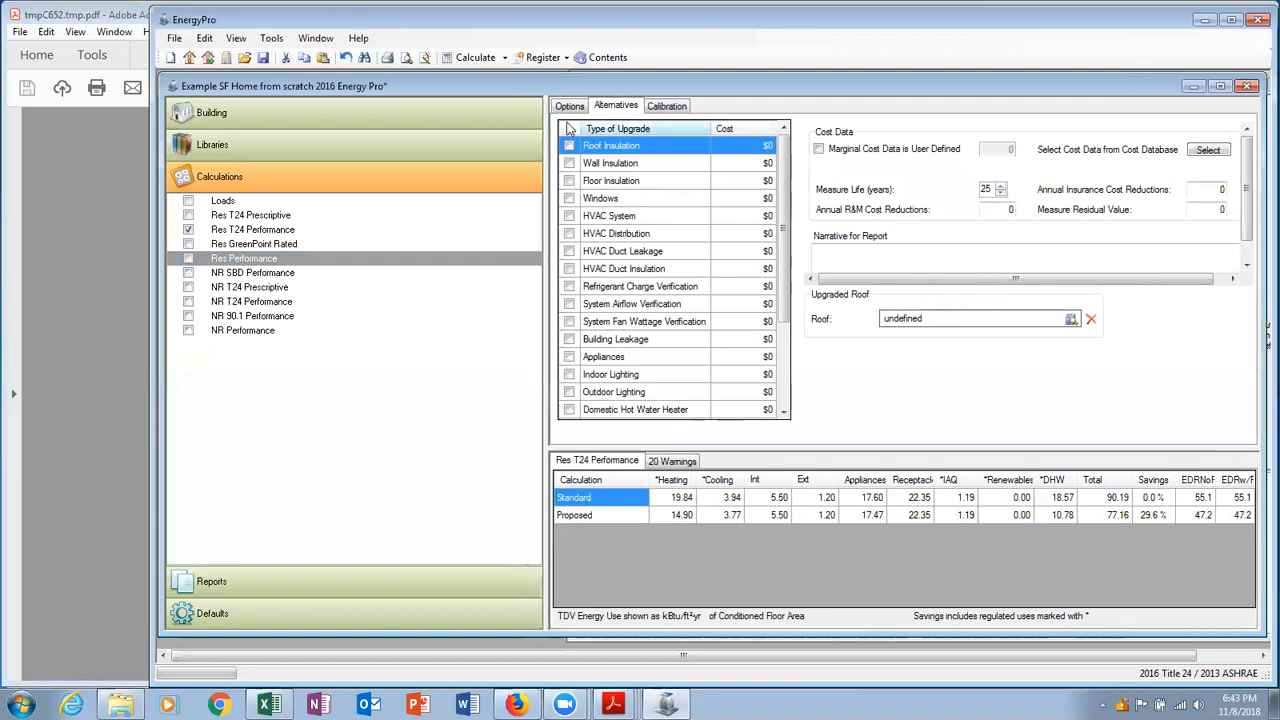
Return to the building's project design data and set the building type to Existing.
click(504, 115)
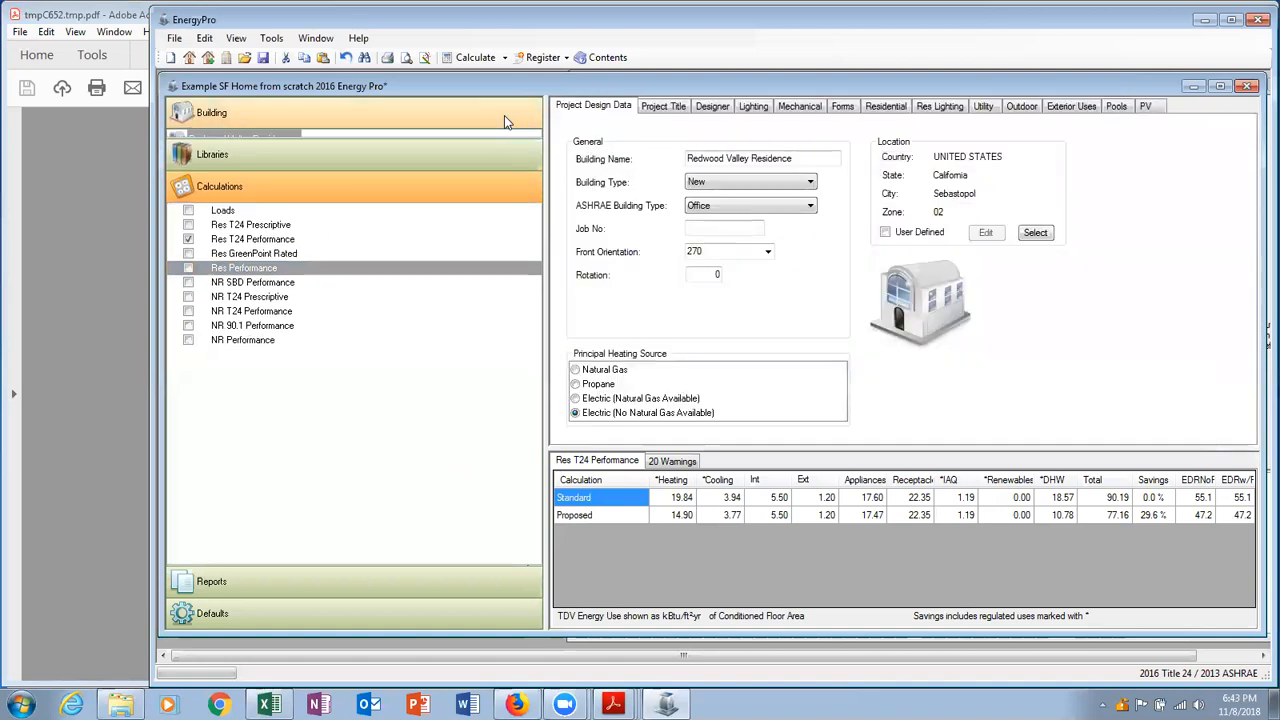
click(713, 185)
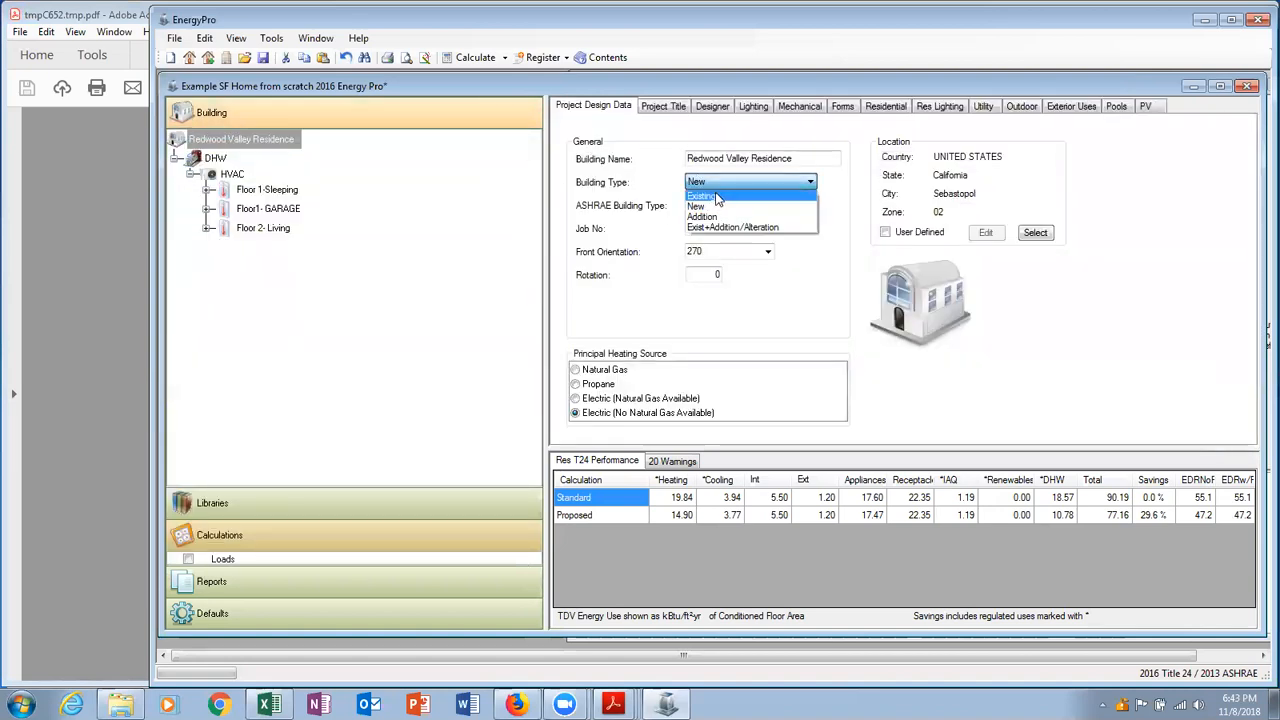
click(716, 197)
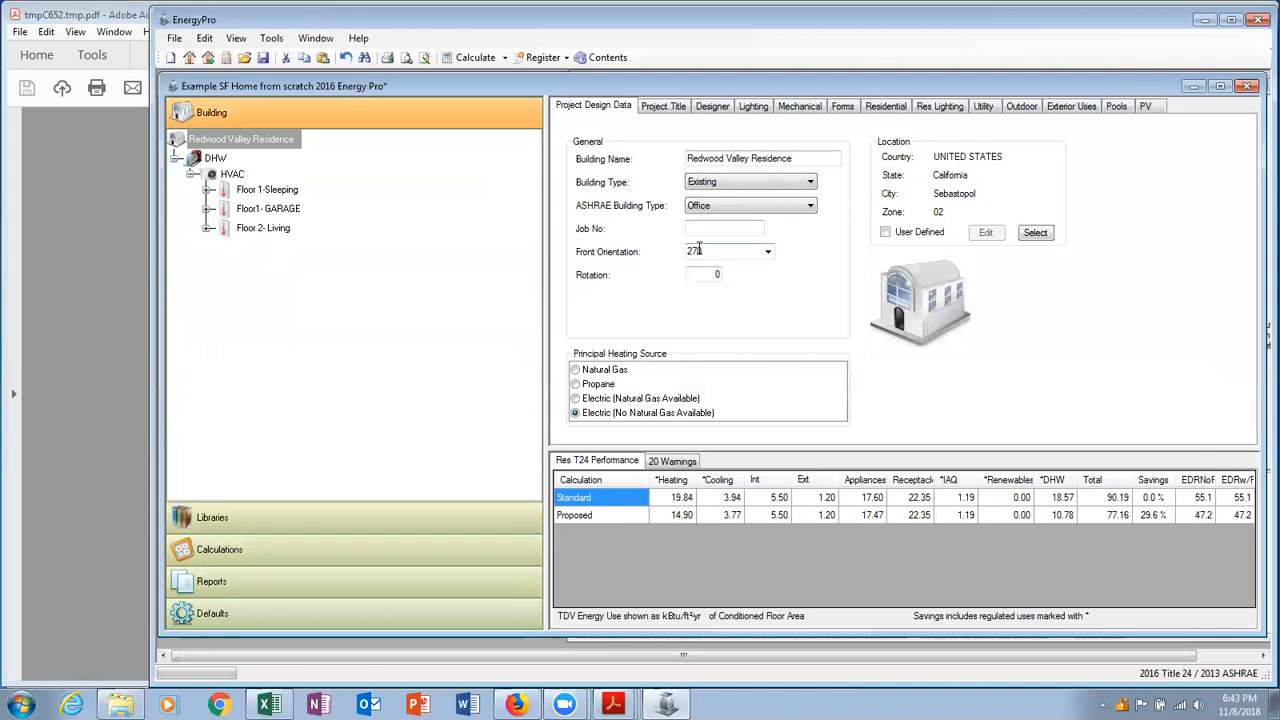
Enable the Res Performance calculation and disable the Res T24 Performance calculation.
click(263, 557)
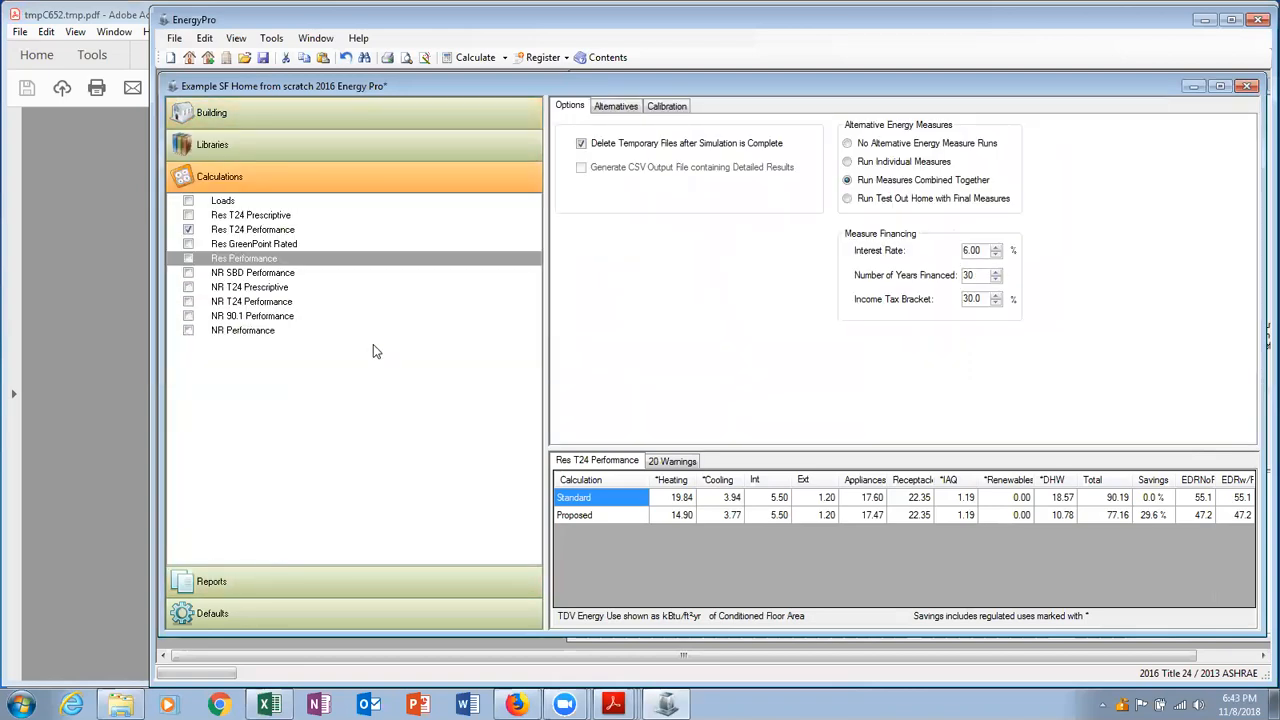
click(188, 259)
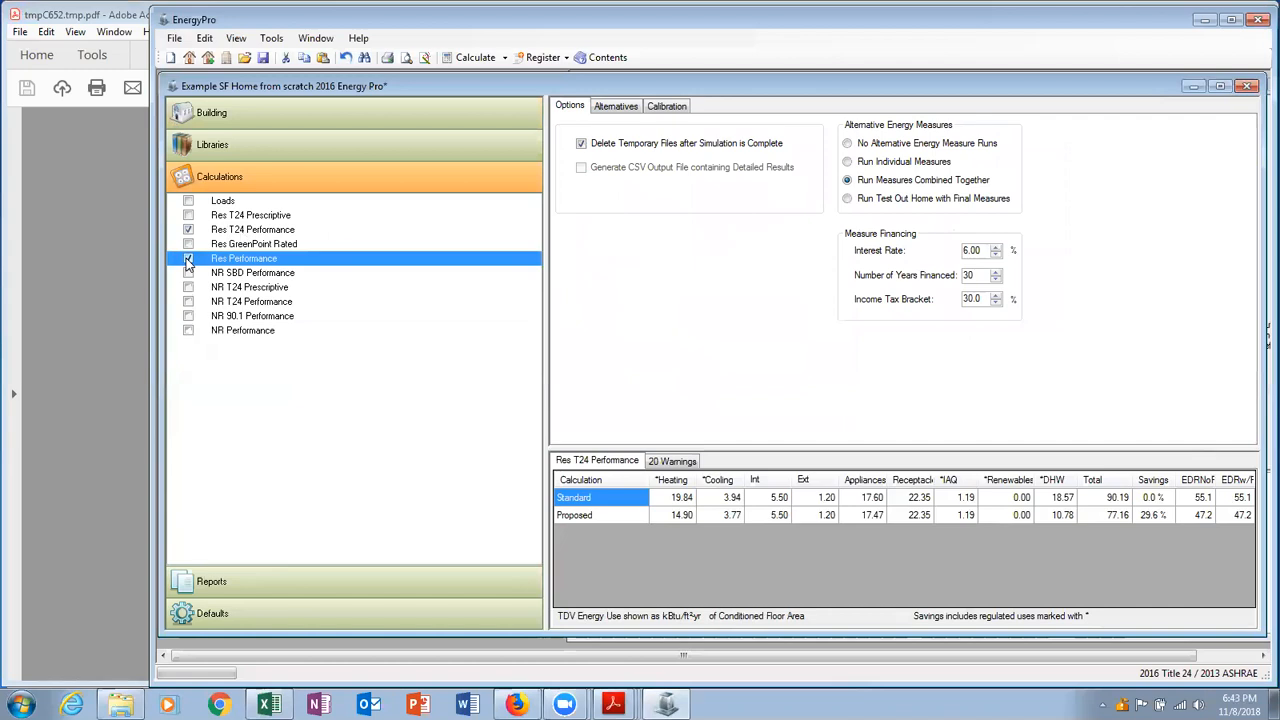
click(188, 230)
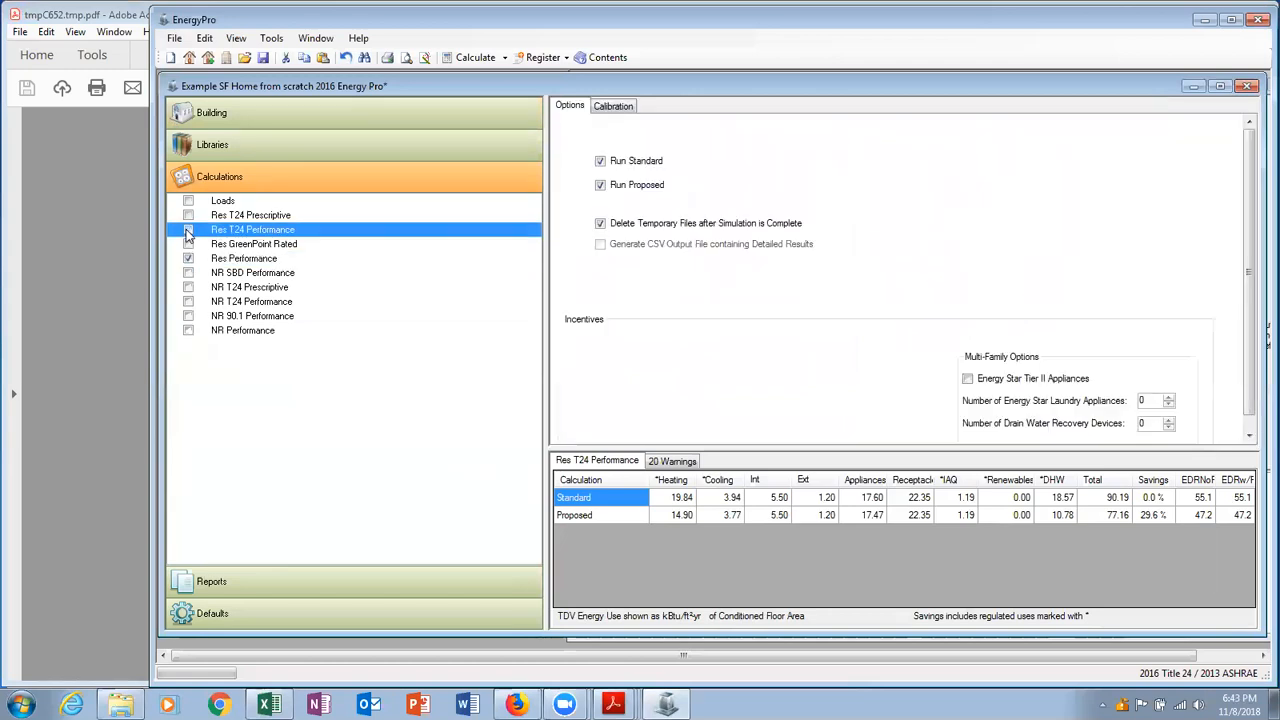
Inspect the HVAC System upgrade among the Res Performance alternatives and switch to the certificate PDF in Adobe Acrobat Reader.
click(230, 259)
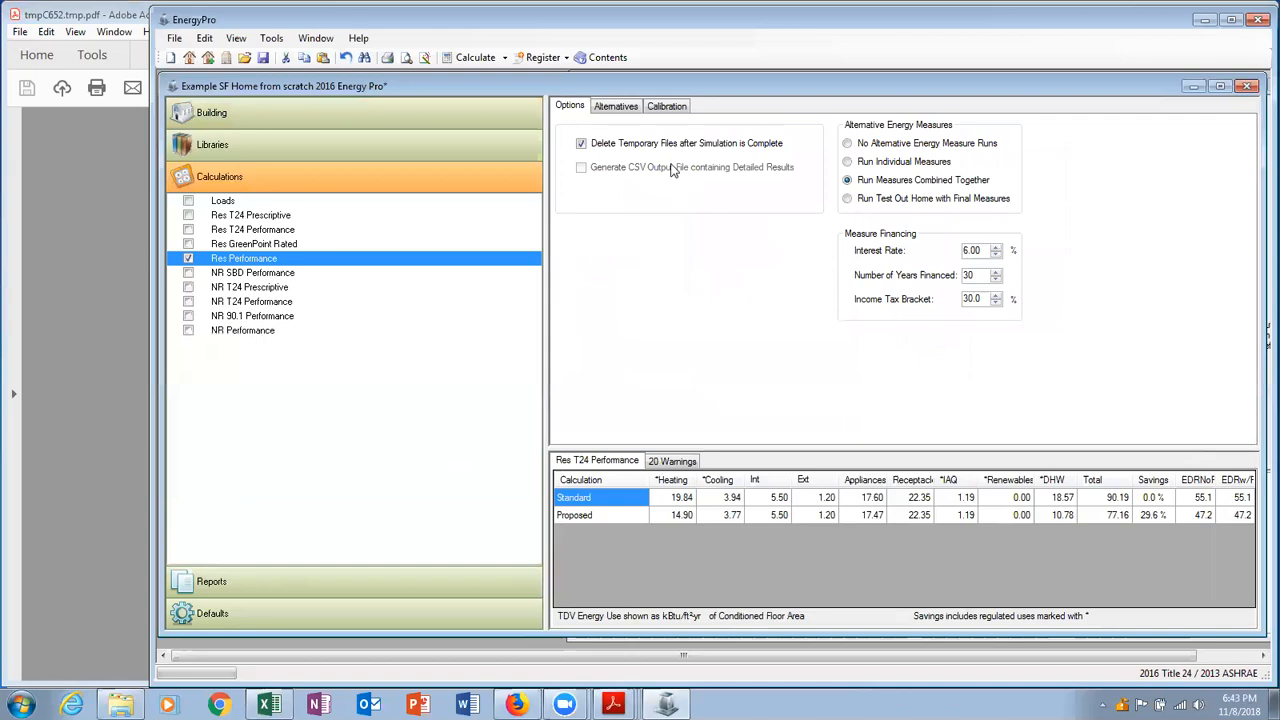
click(627, 107)
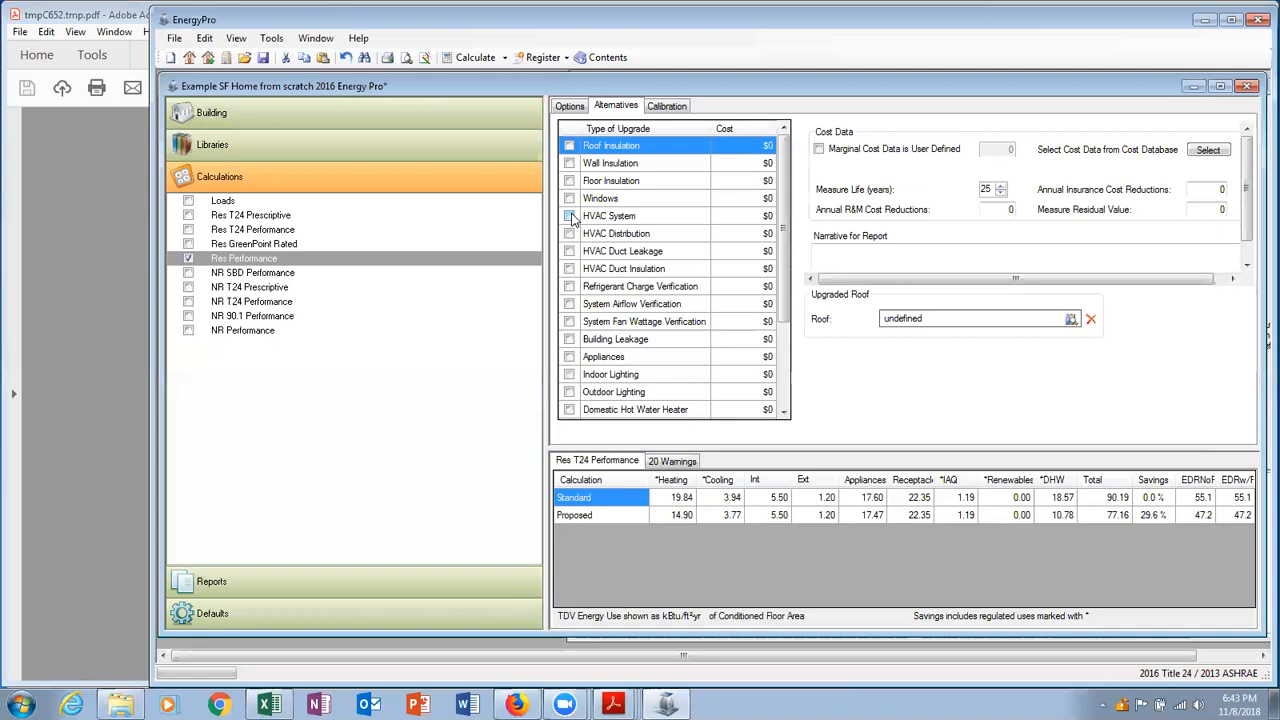
click(570, 217)
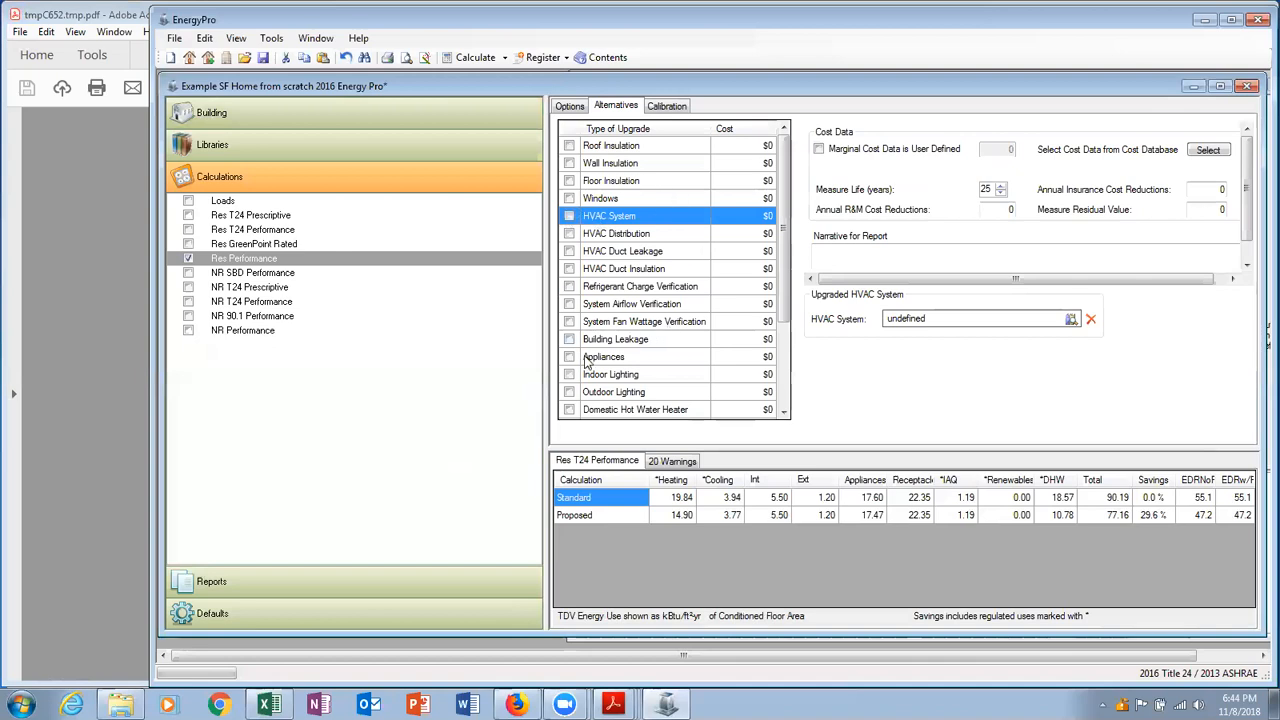
click(112, 372)
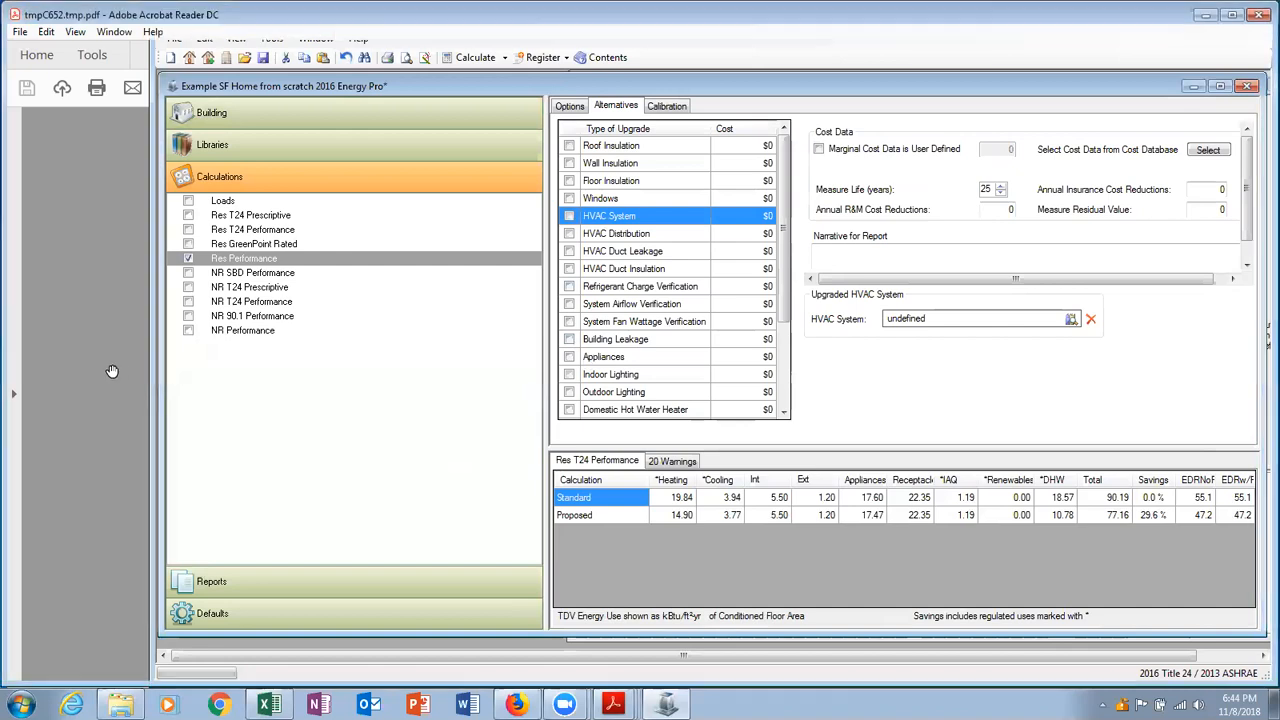
Bring up the Energy Upgrade Recommendations (ECON-2) page of the report PDF.
drag(1066, 325, 1064, 528)
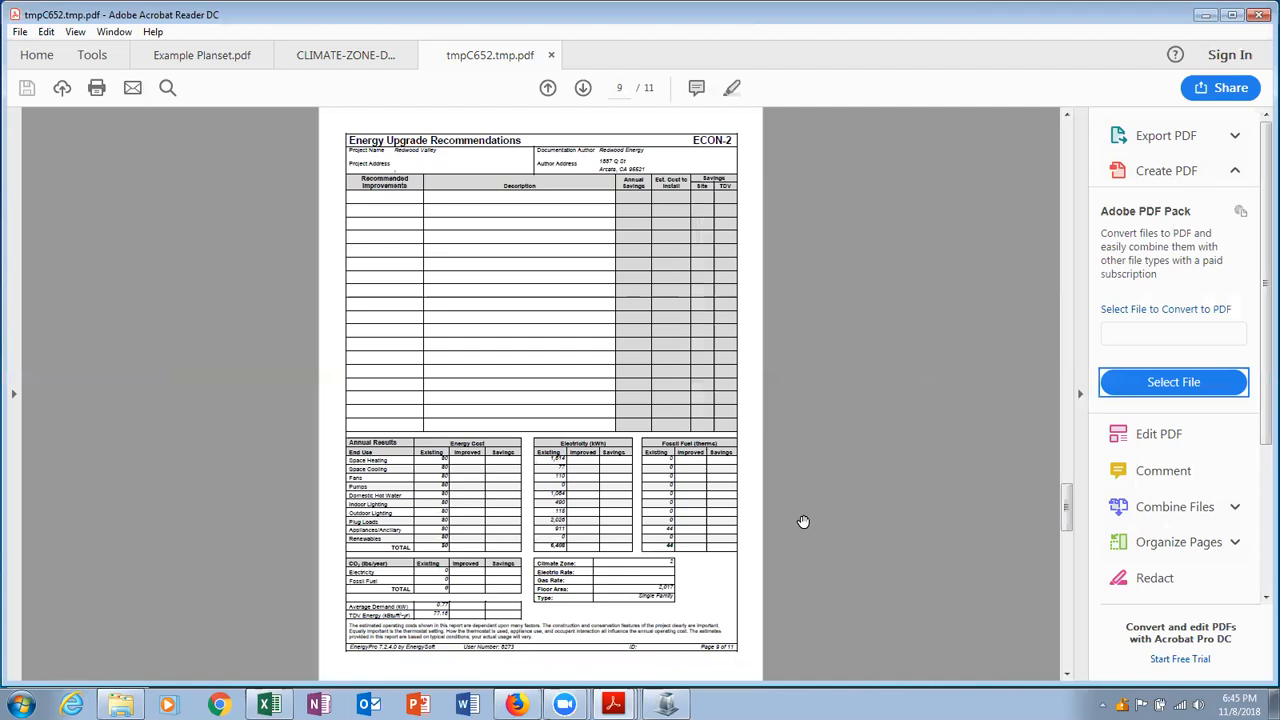
mouse_move(613, 704)
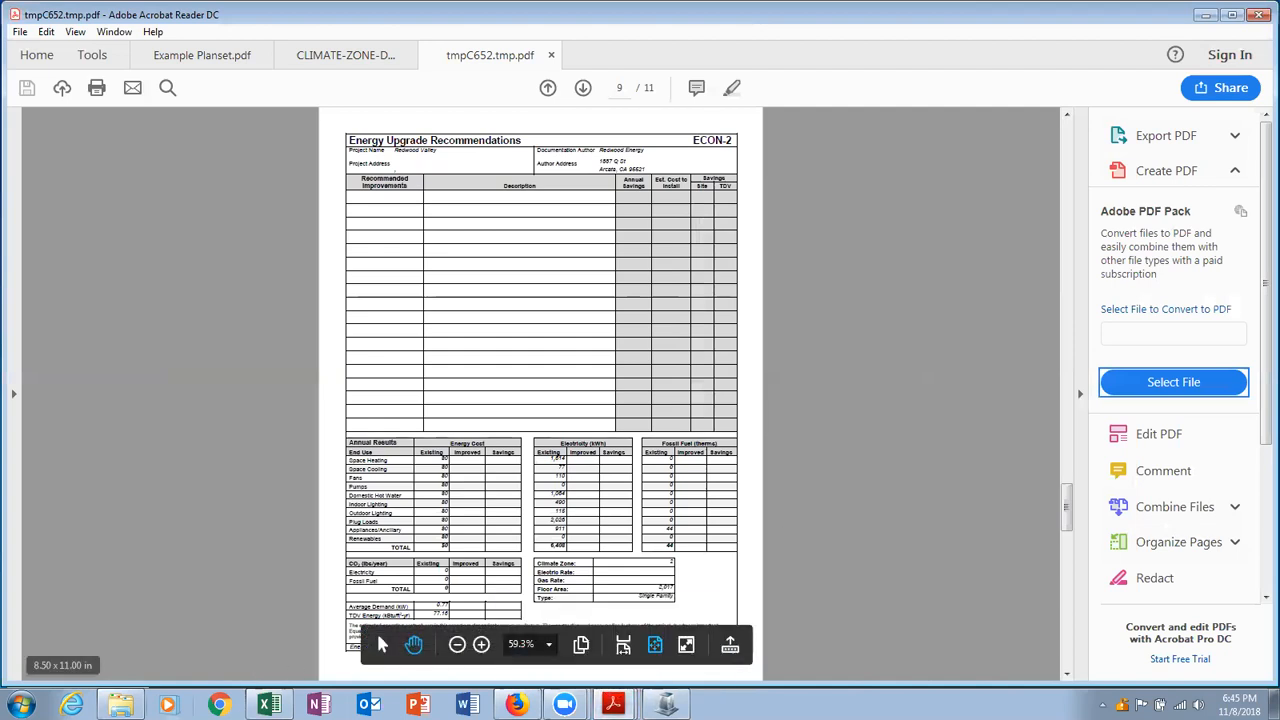
Open the 2016 Residential Compliance Manual from the Workshop folder and search it for "vintage".
click(120, 704)
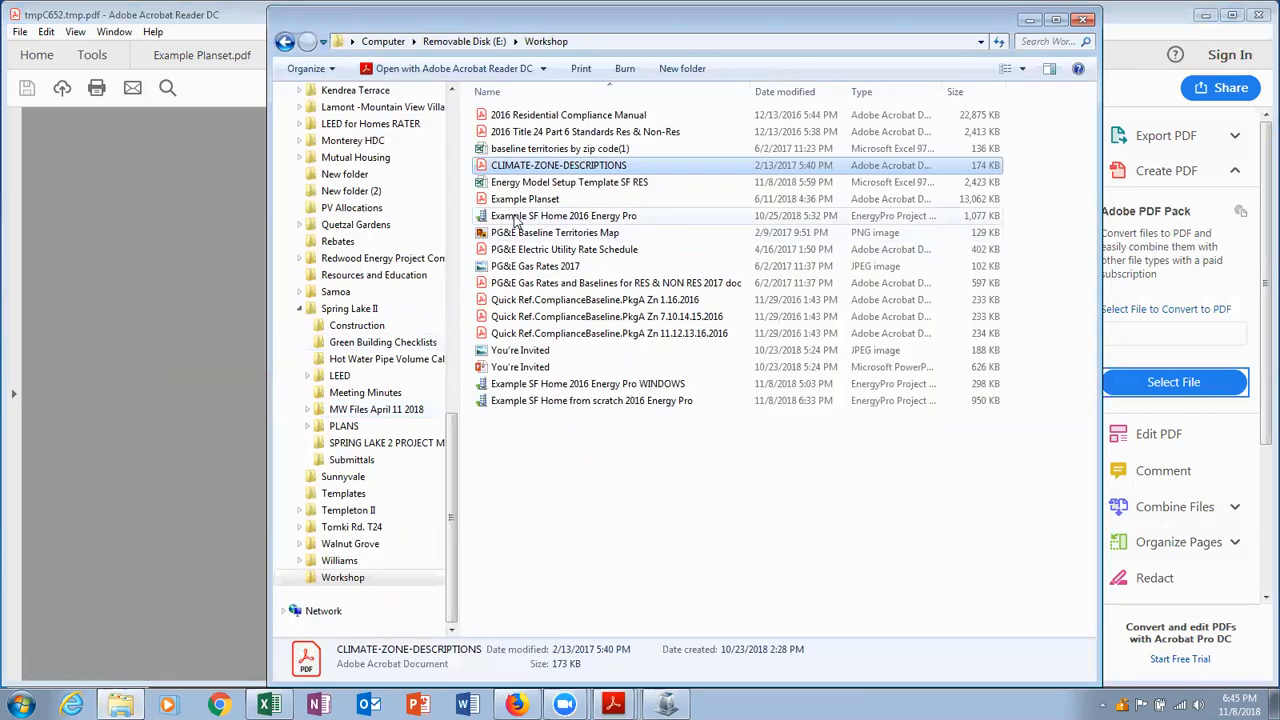
double_click(584, 118)
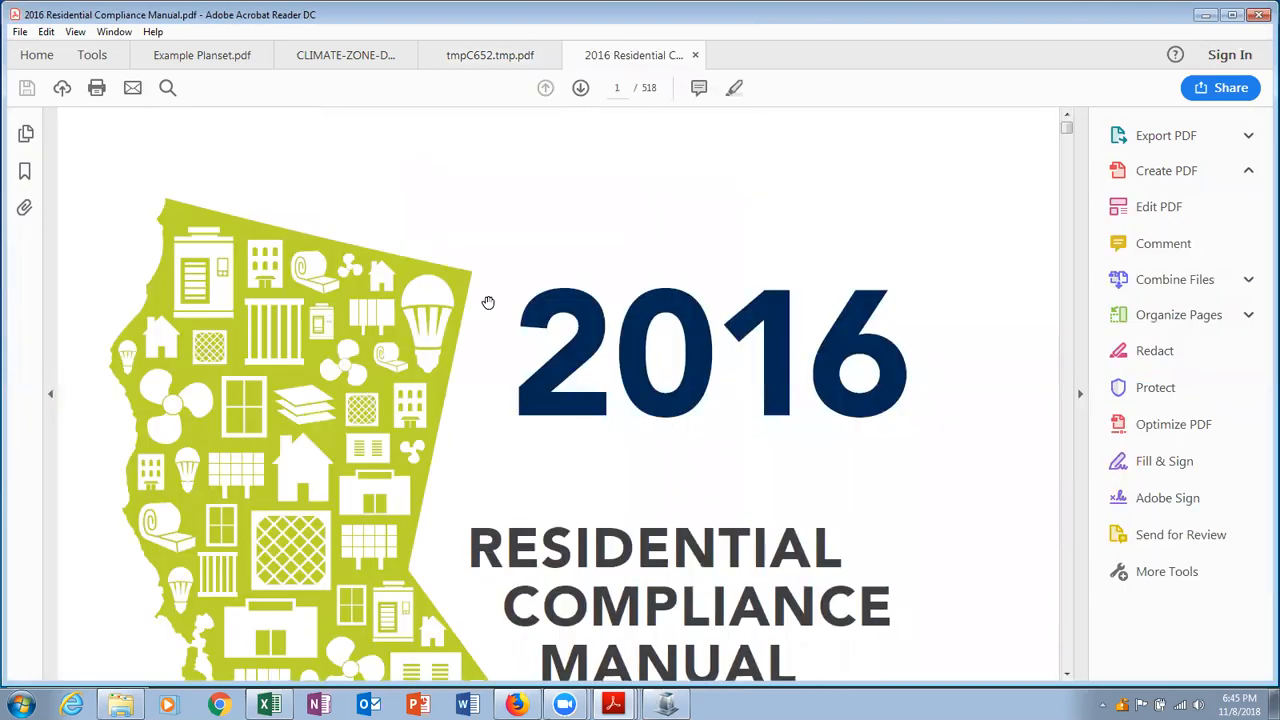
key(ctrl+f)
text(vintage)
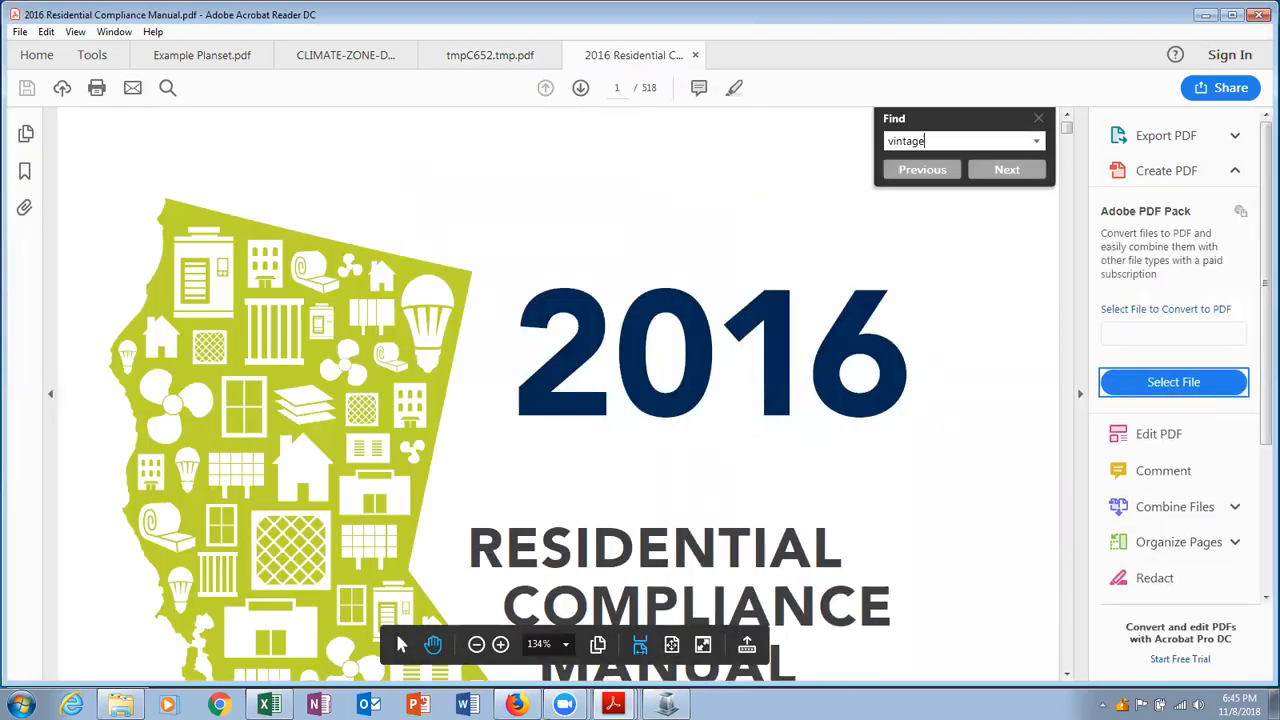
key(Return)
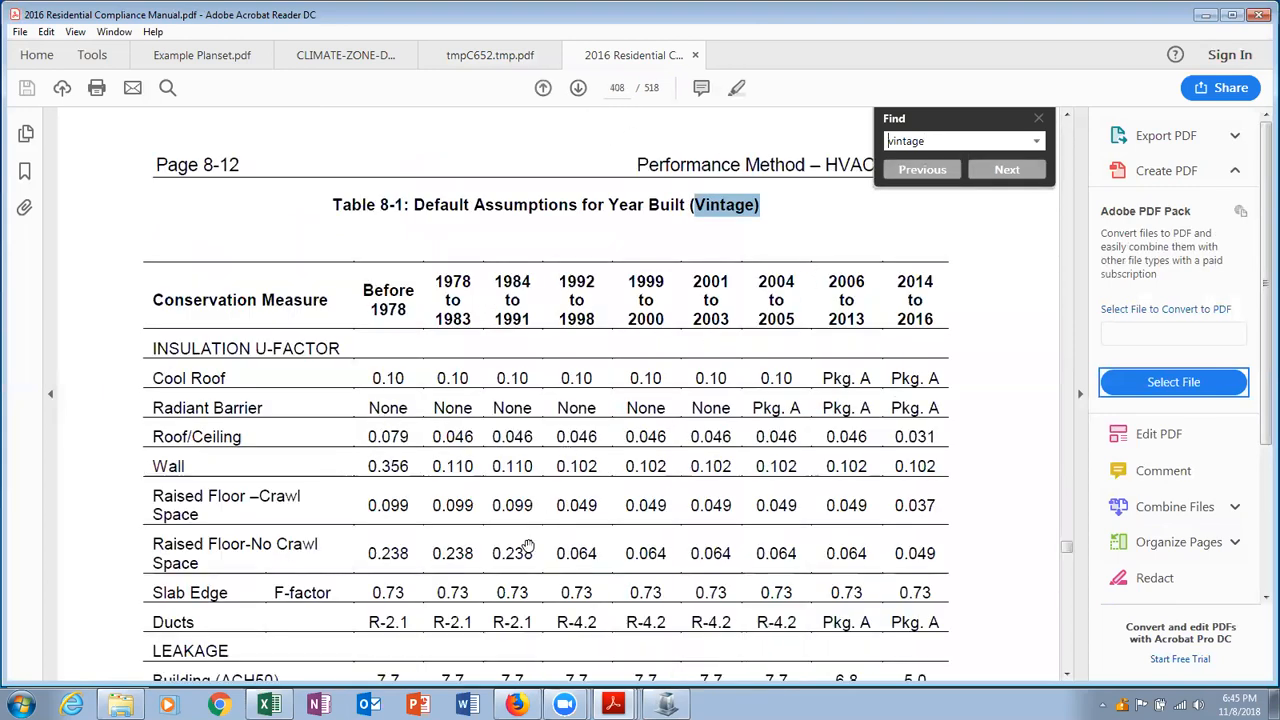
Examine Table 8-1's default assumptions by year built, from insulation and leakage to space heating efficiency.
click(479, 648)
click(479, 648)
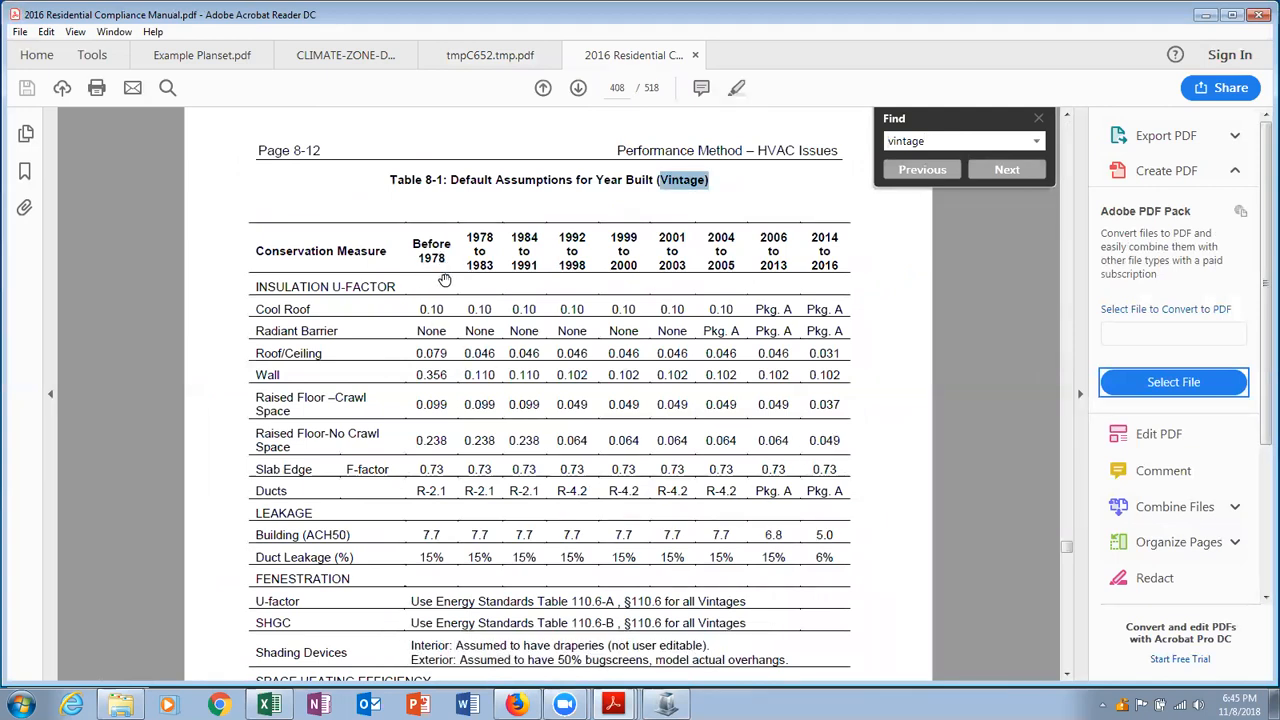
scroll(445, 279, down, 1)
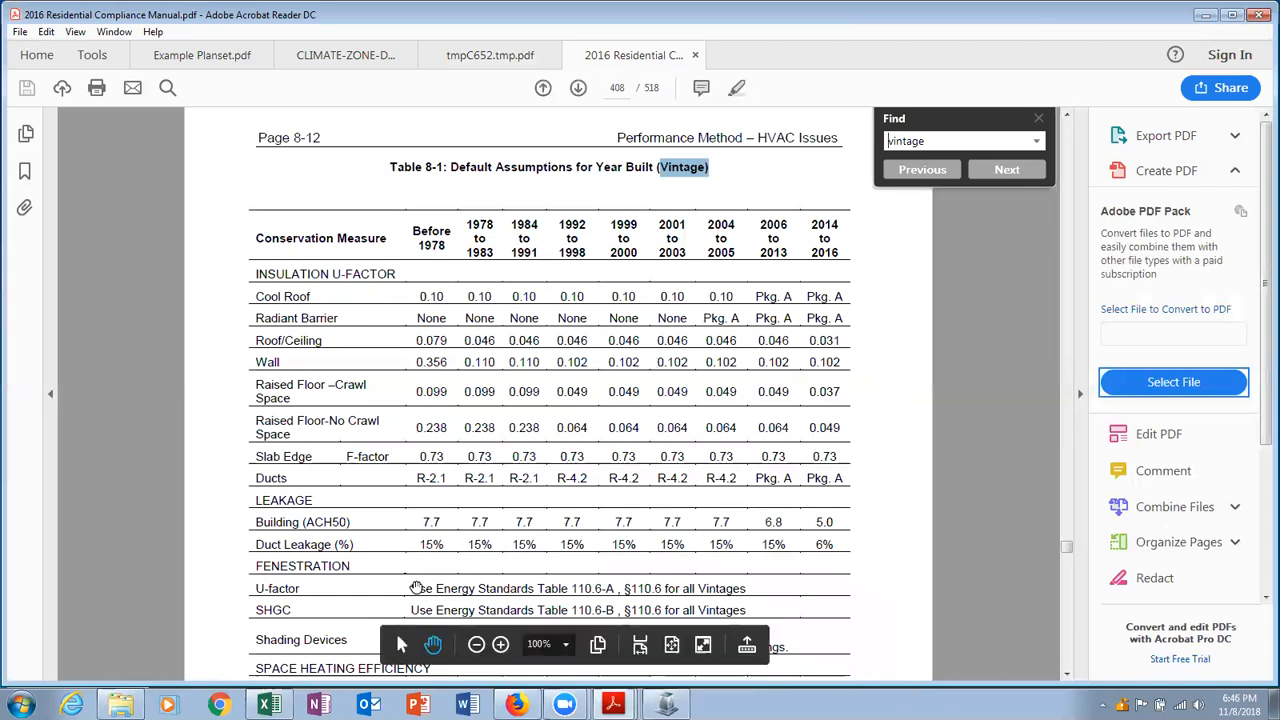
drag(416, 588, 416, 504)
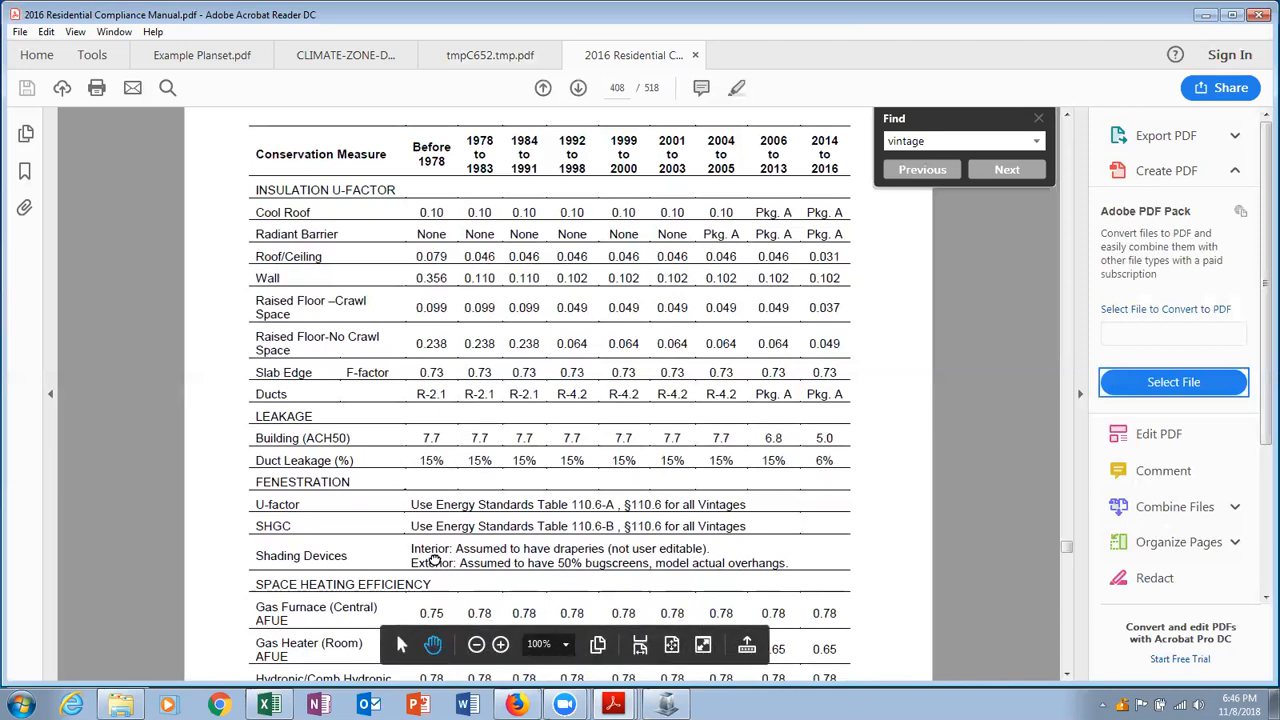
scroll(438, 500, down, 2)
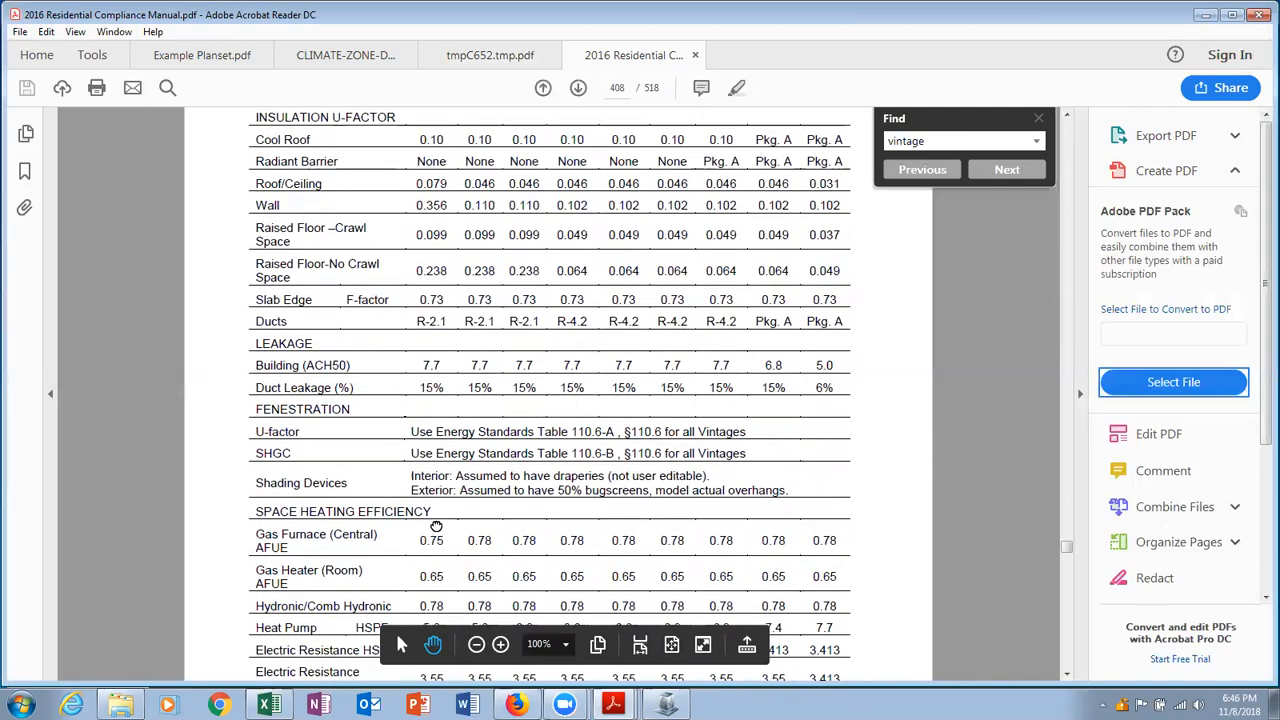
scroll(440, 485, up, 1)
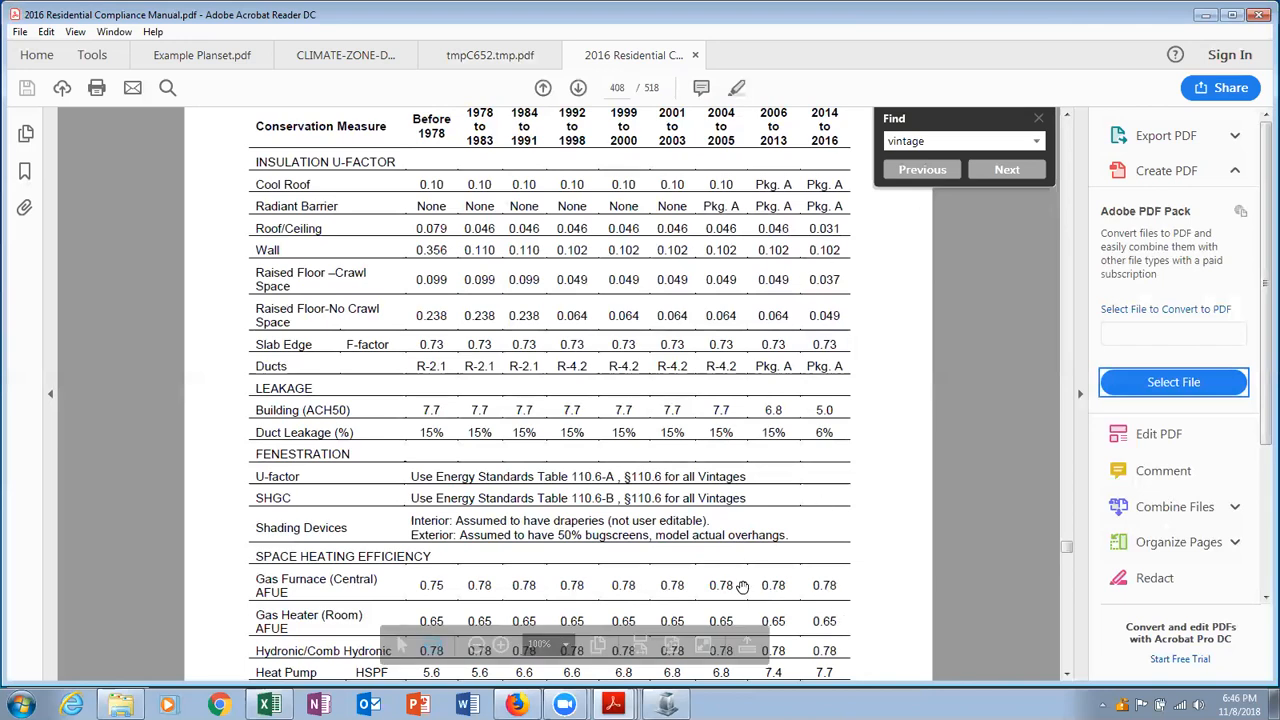
Switch to EnergyPro, enable the Res T24 Performance calculation and return to the building's project design data.
key(alt+Tab)
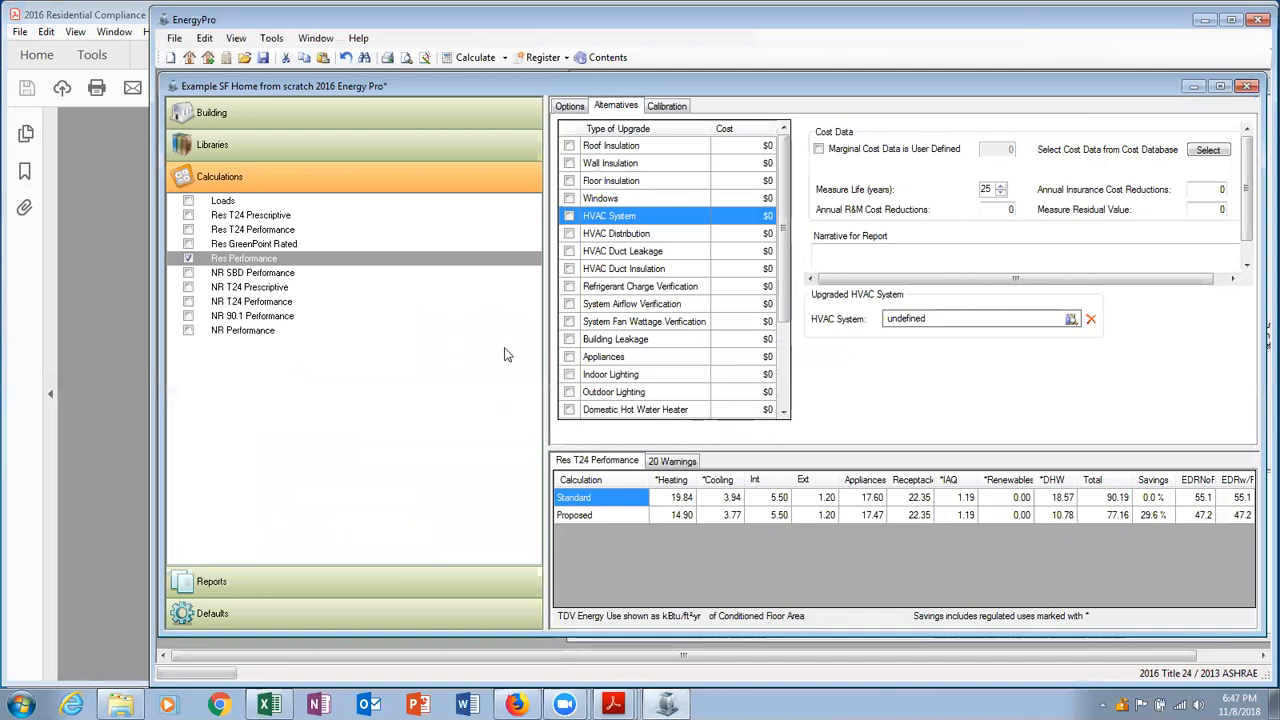
click(189, 231)
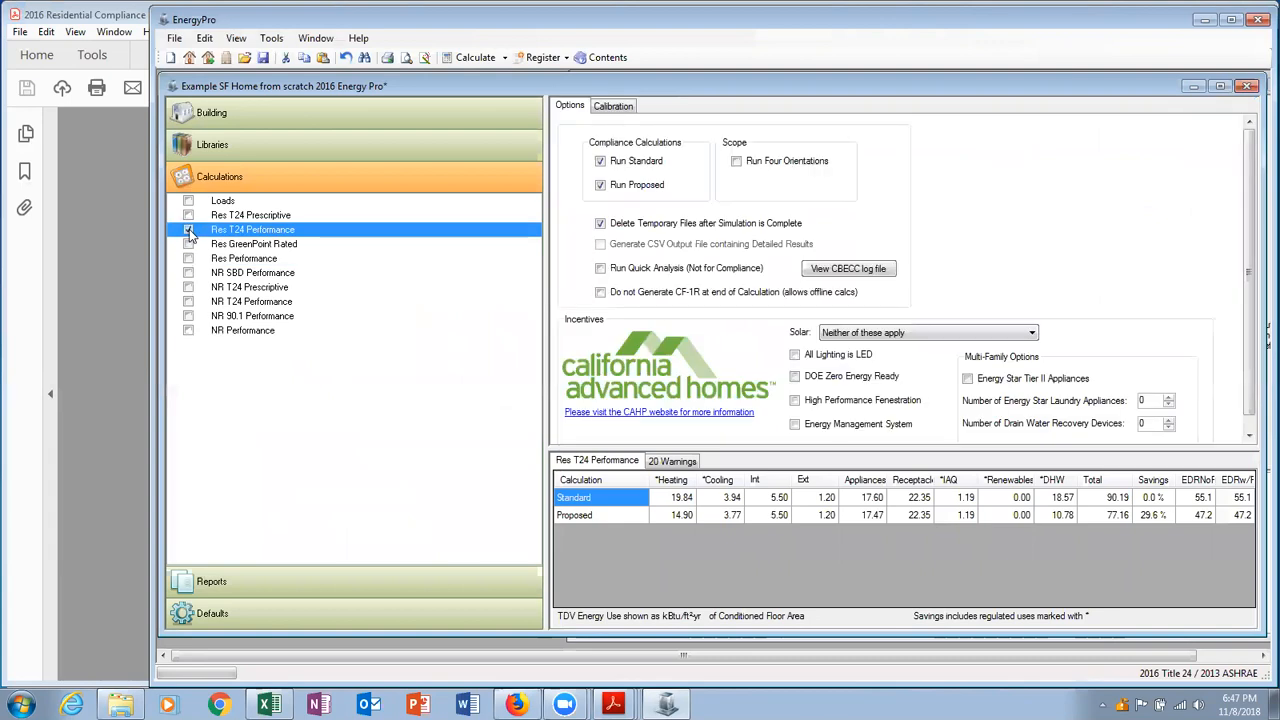
click(317, 114)
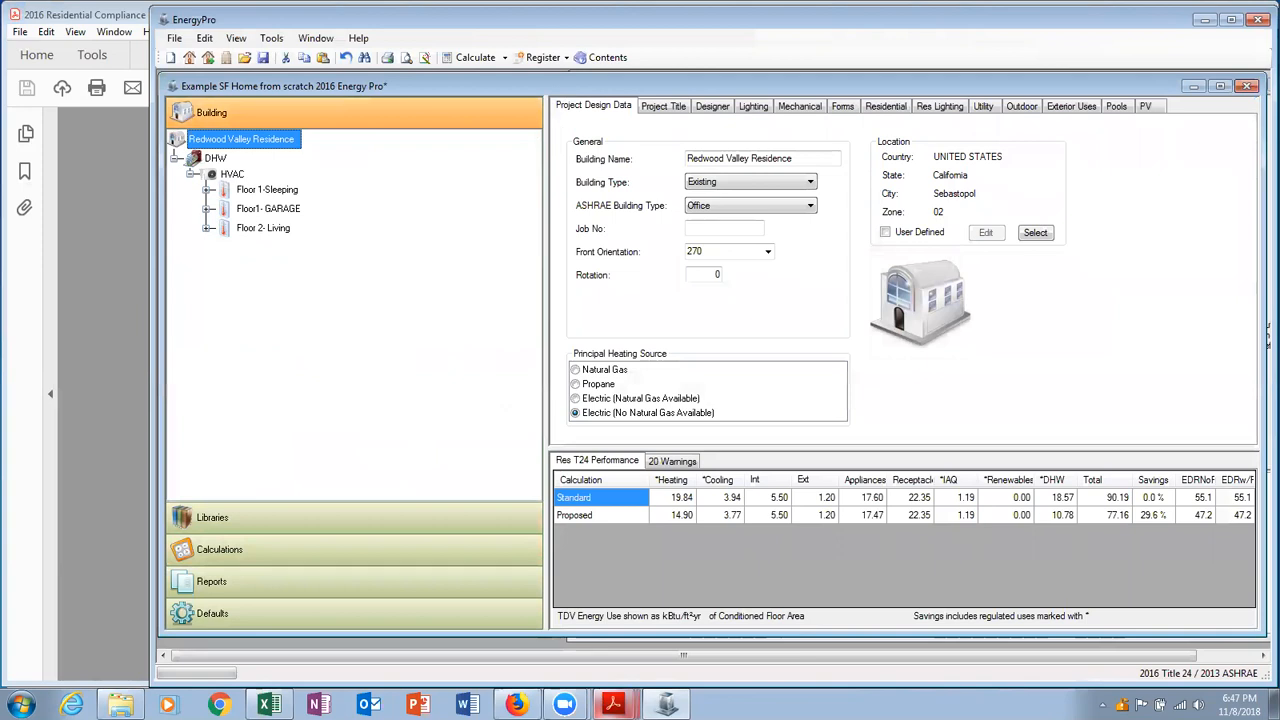
Switch to tmpC652.tmp.pdf and examine the annual energy cost, electricity and fossil fuel results on the ECON-2 page at 100% zoom.
mouse_move(613, 704)
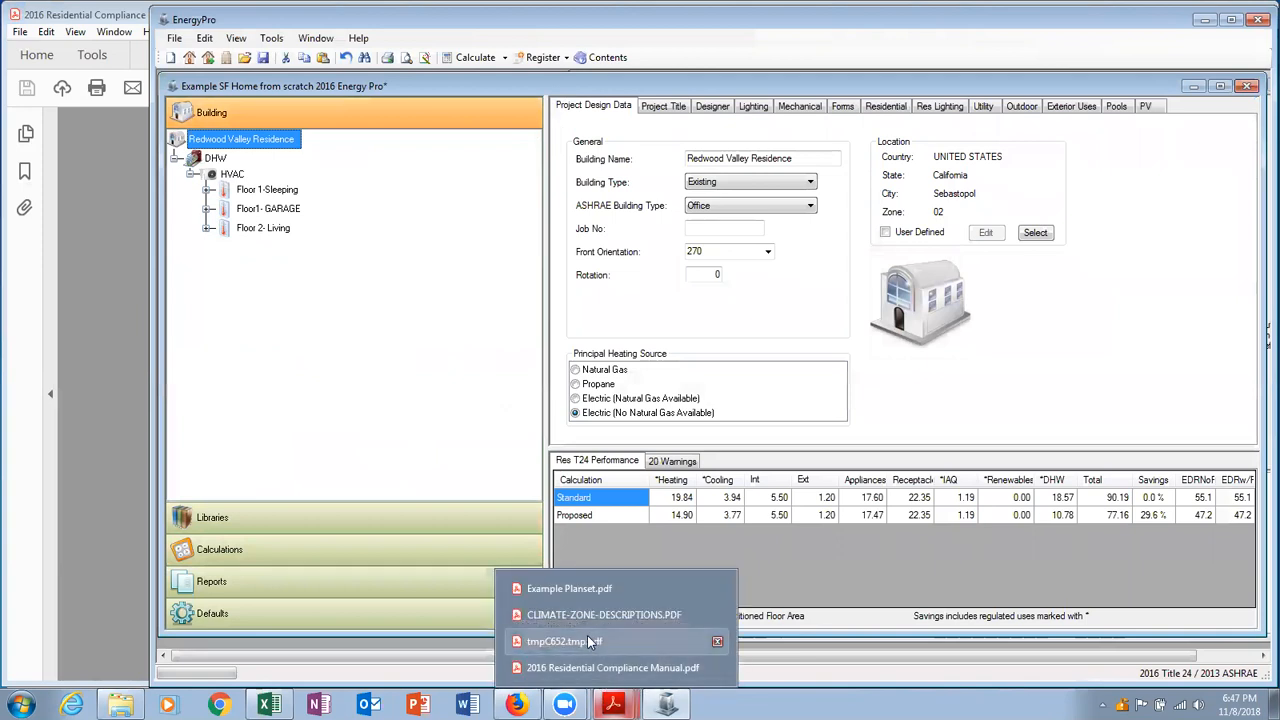
click(587, 638)
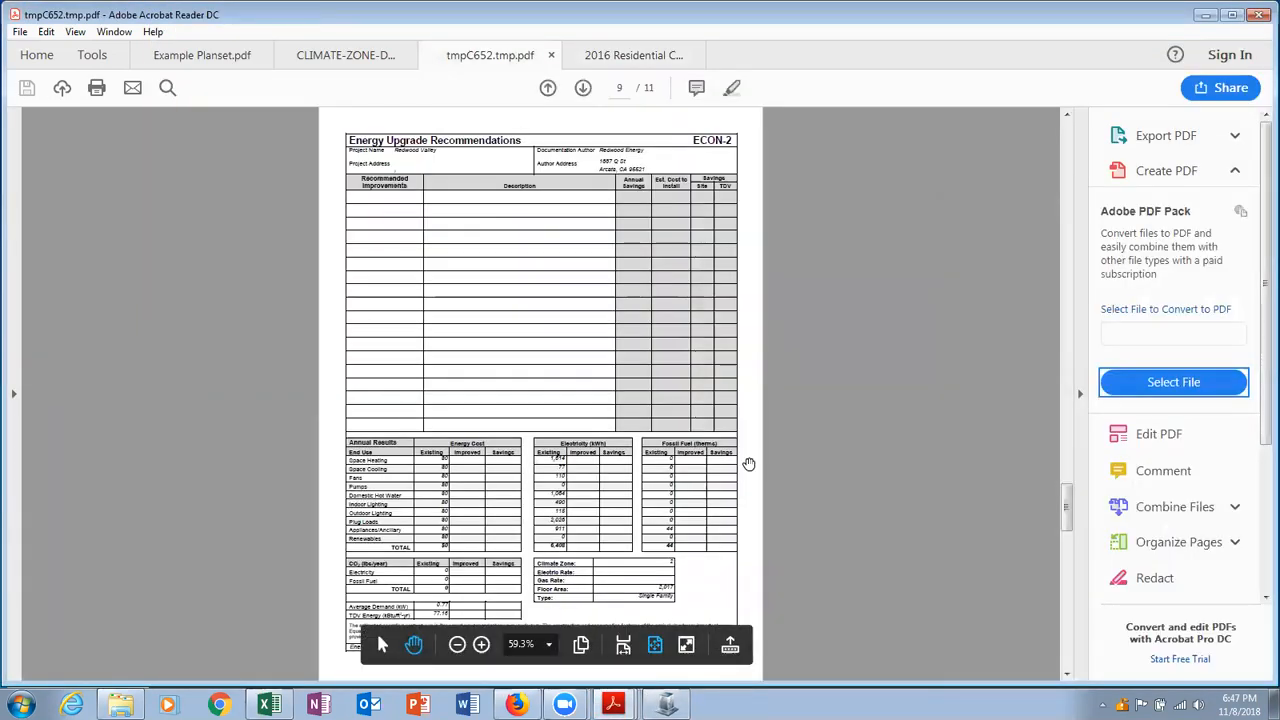
click(482, 645)
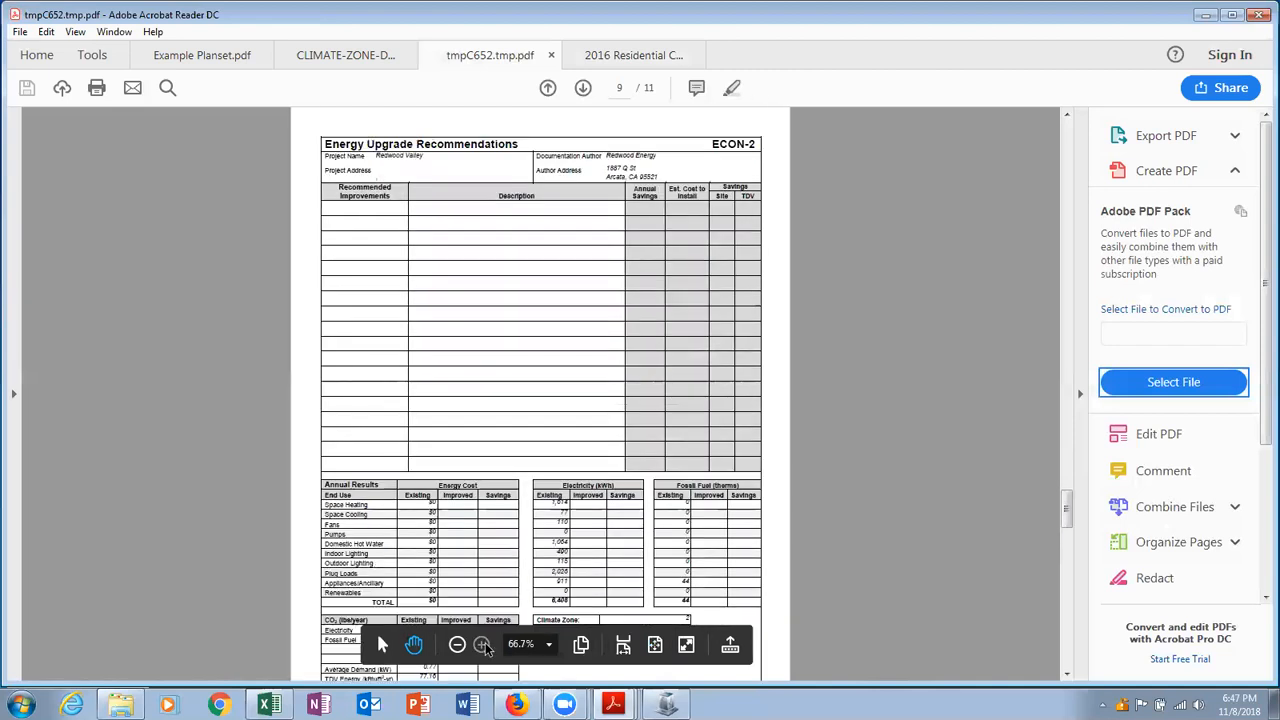
click(482, 645)
click(482, 645)
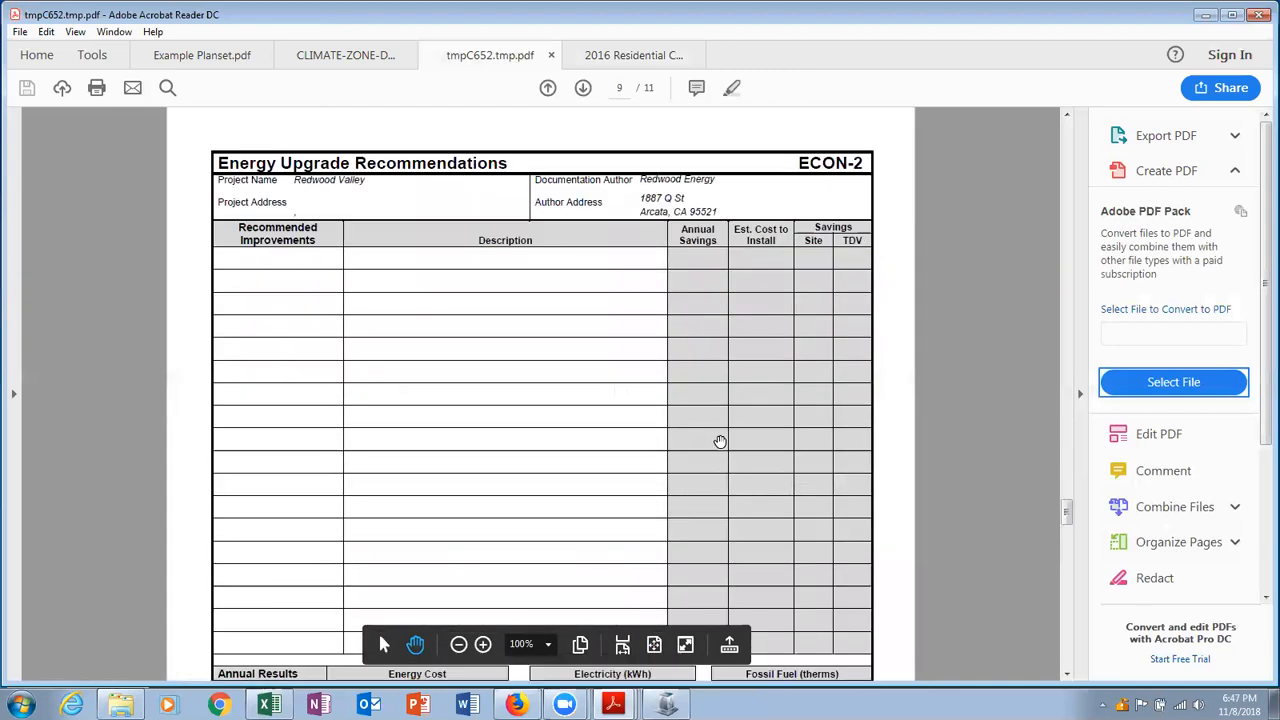
scroll(720, 441, down, 2)
drag(1068, 524, 1066, 561)
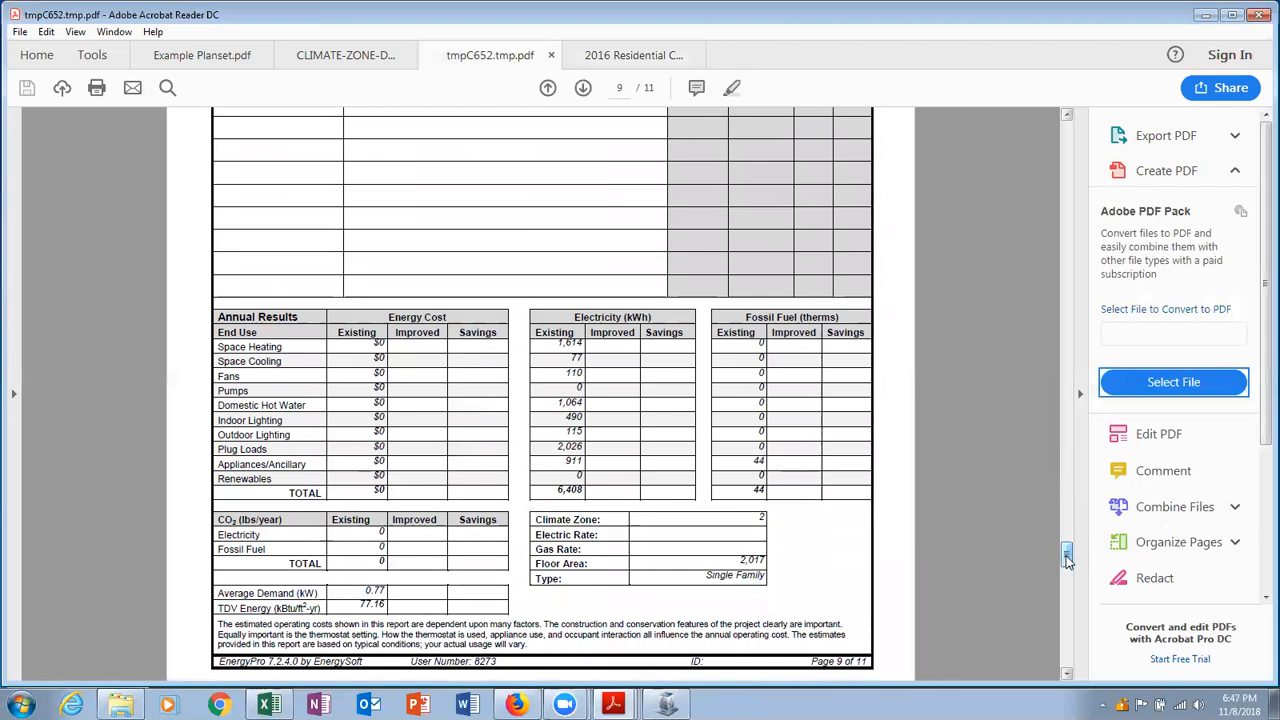
drag(1066, 561, 1066, 561)
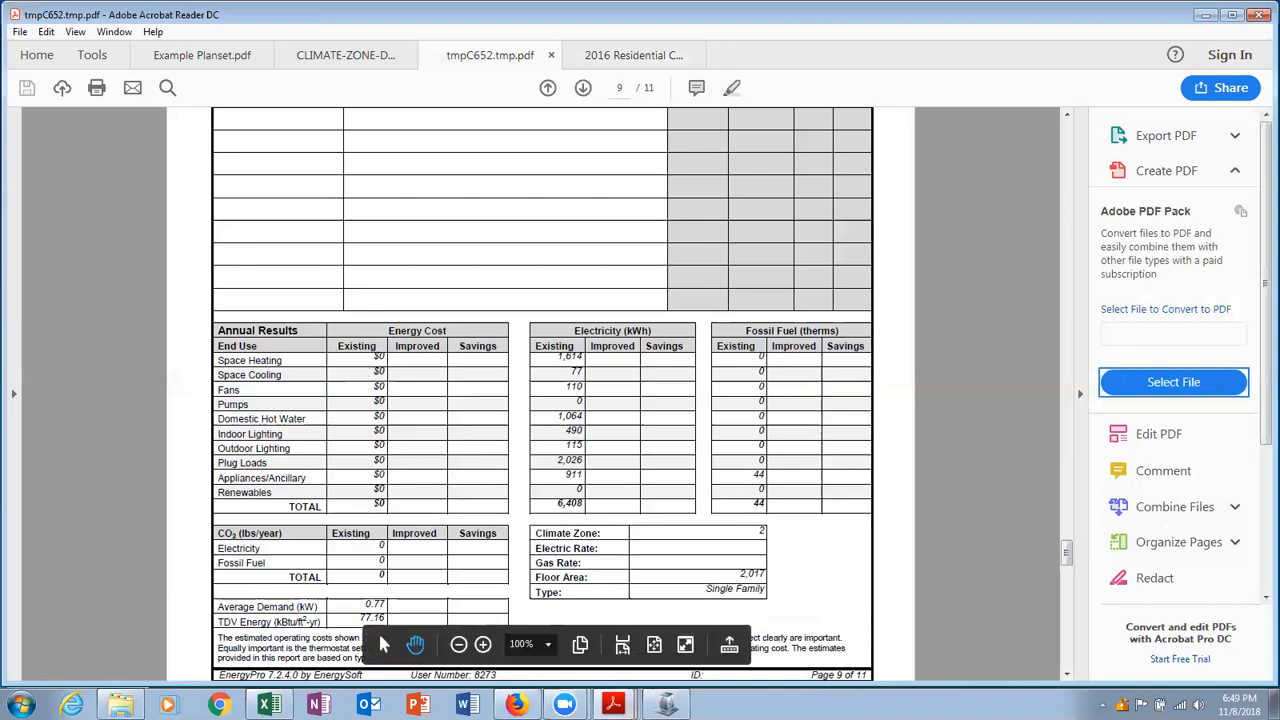
In EnergyPro, add a new electricity utility rate entry for the building and browse the importable rates for PG&E E1.
click(666, 704)
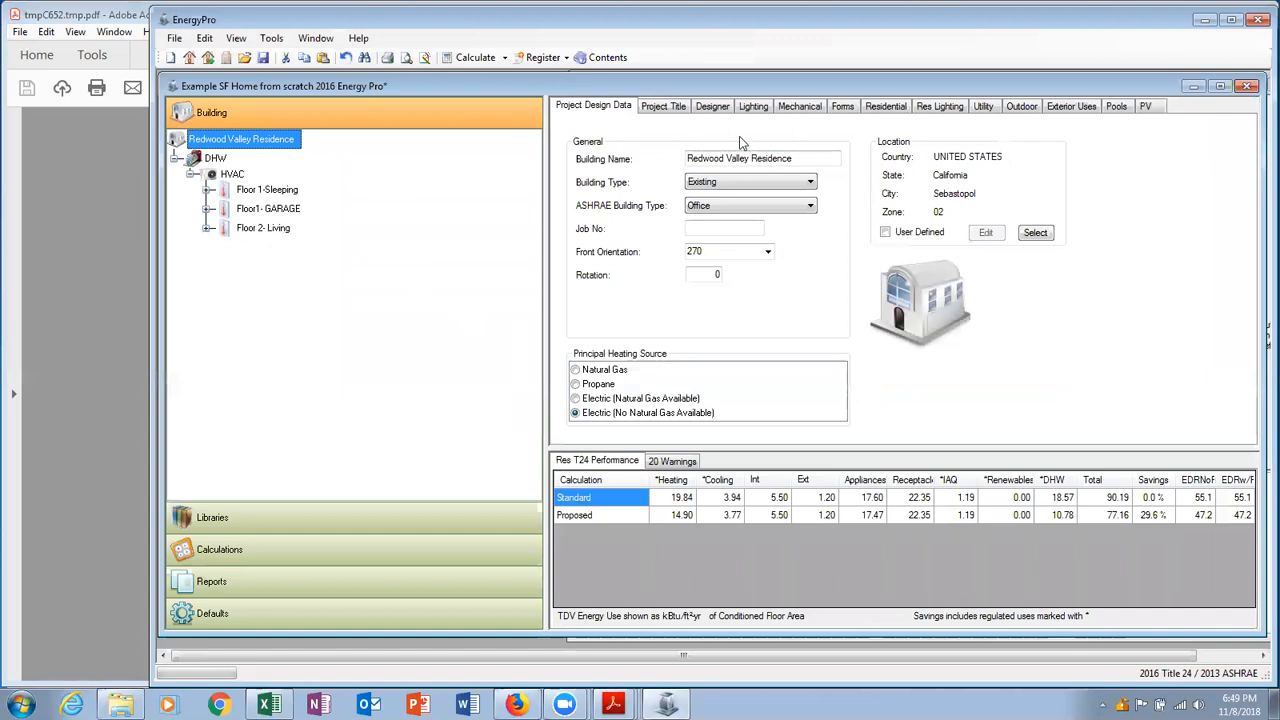
click(985, 108)
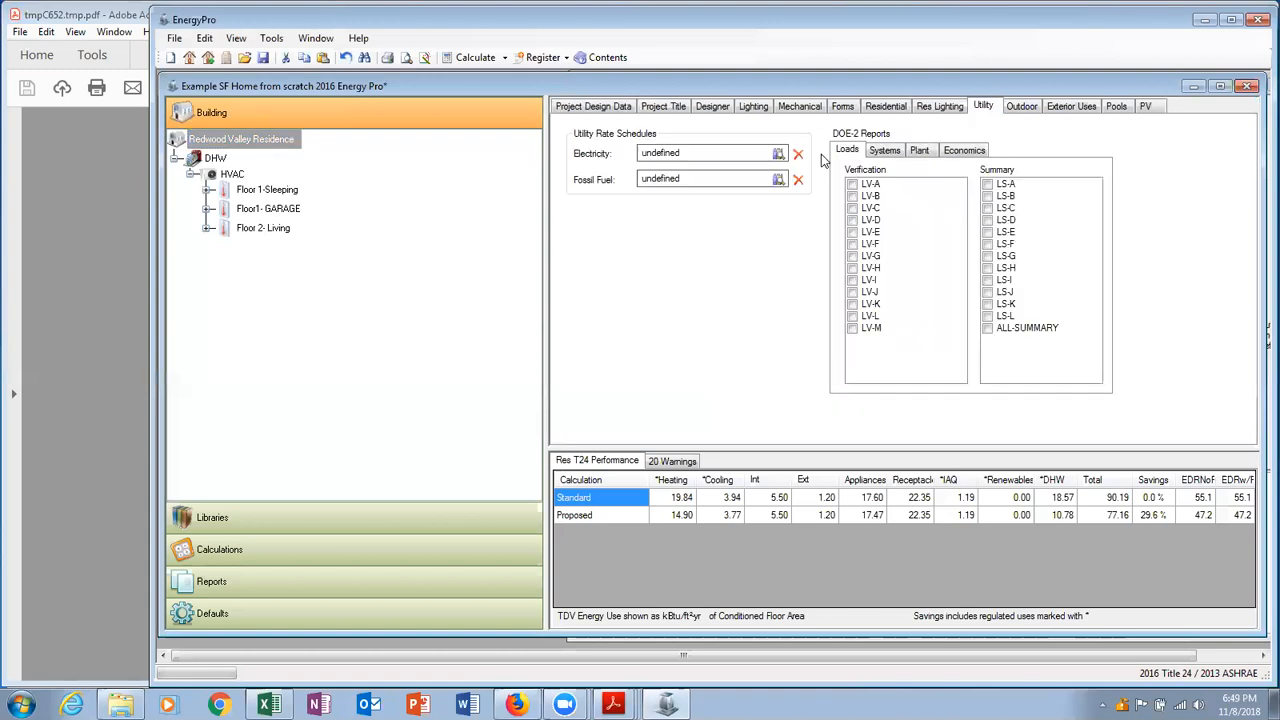
click(780, 155)
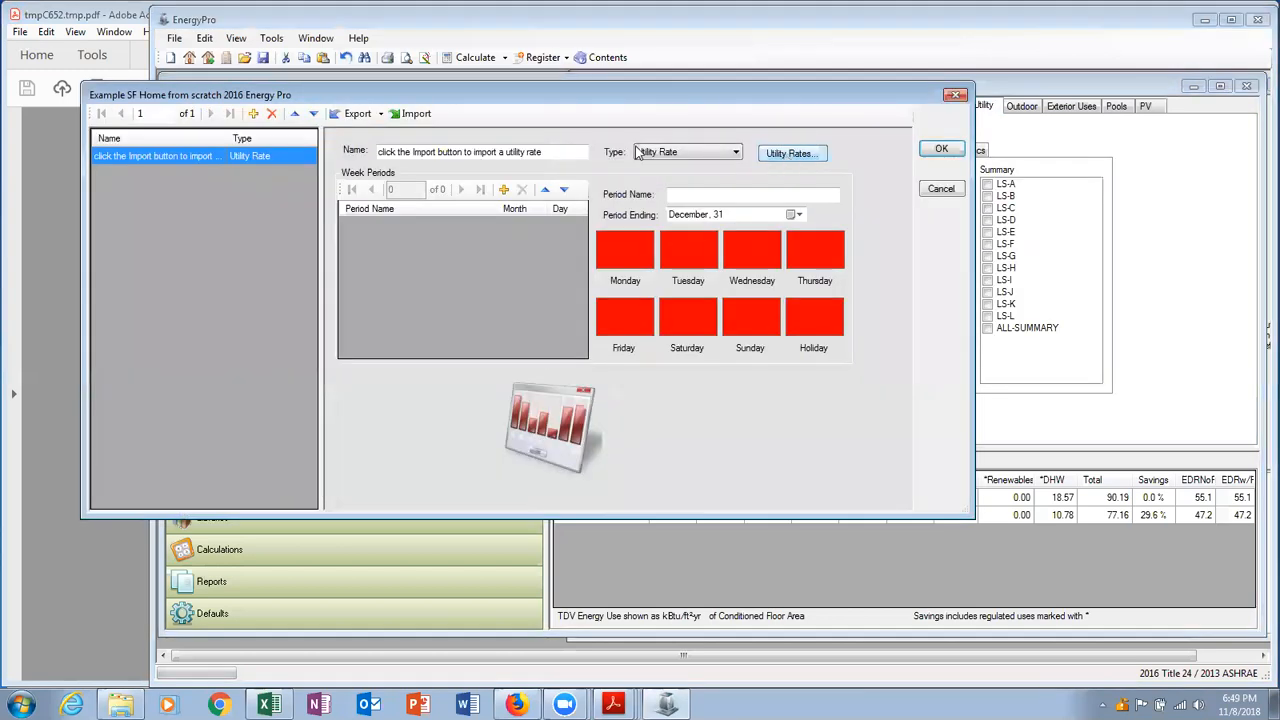
click(255, 115)
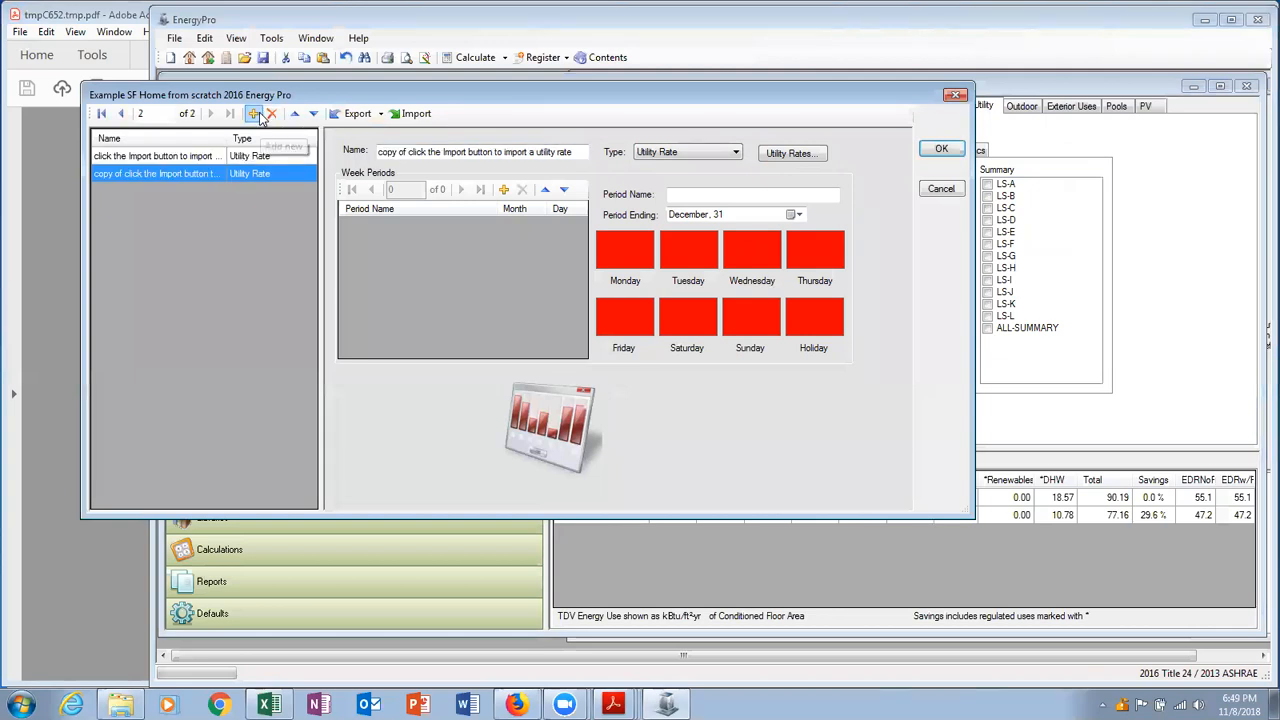
click(400, 116)
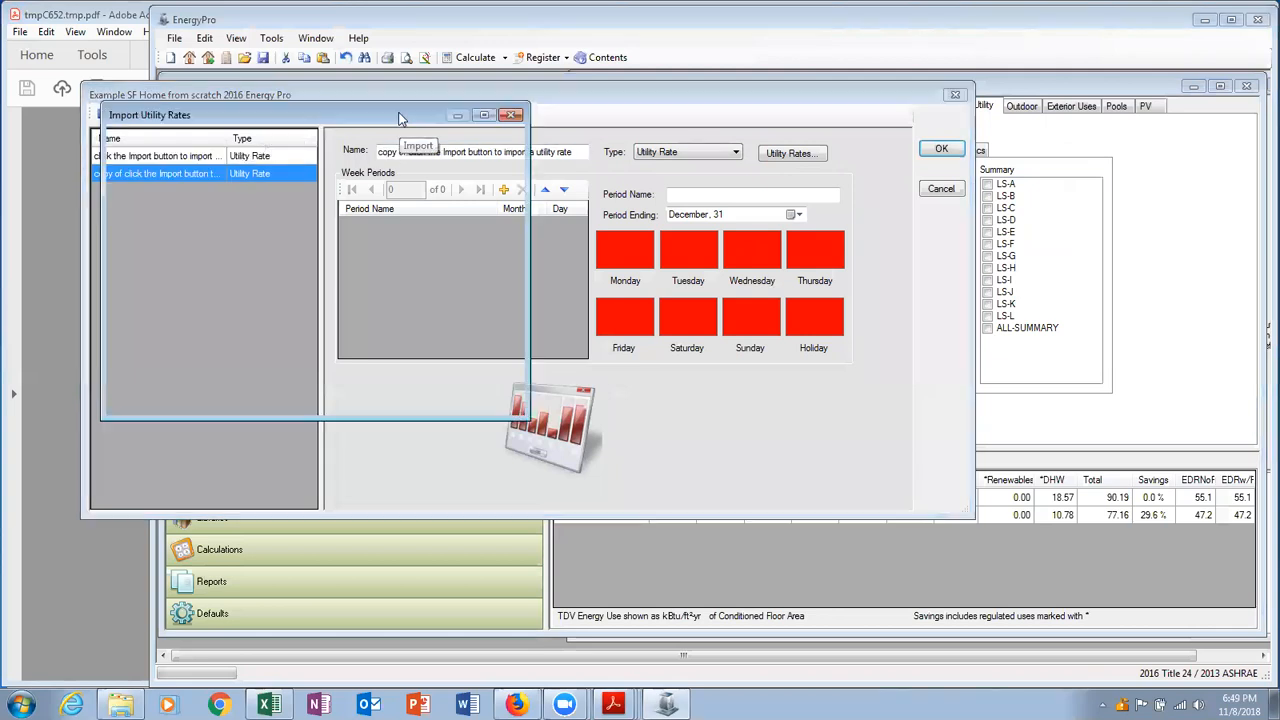
scroll(255, 210, down, 4)
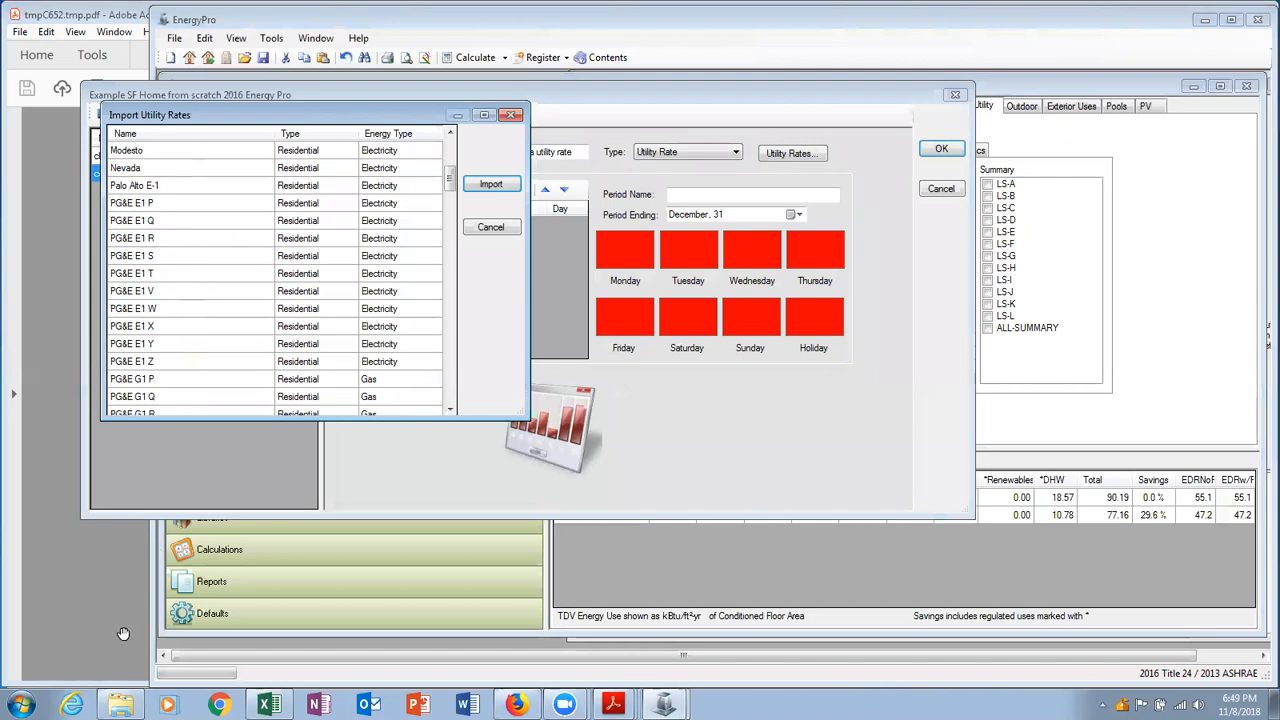
Open the "baseline territories by zip code(1)" workbook from the Workshop folder and look through its zip code list.
click(121, 705)
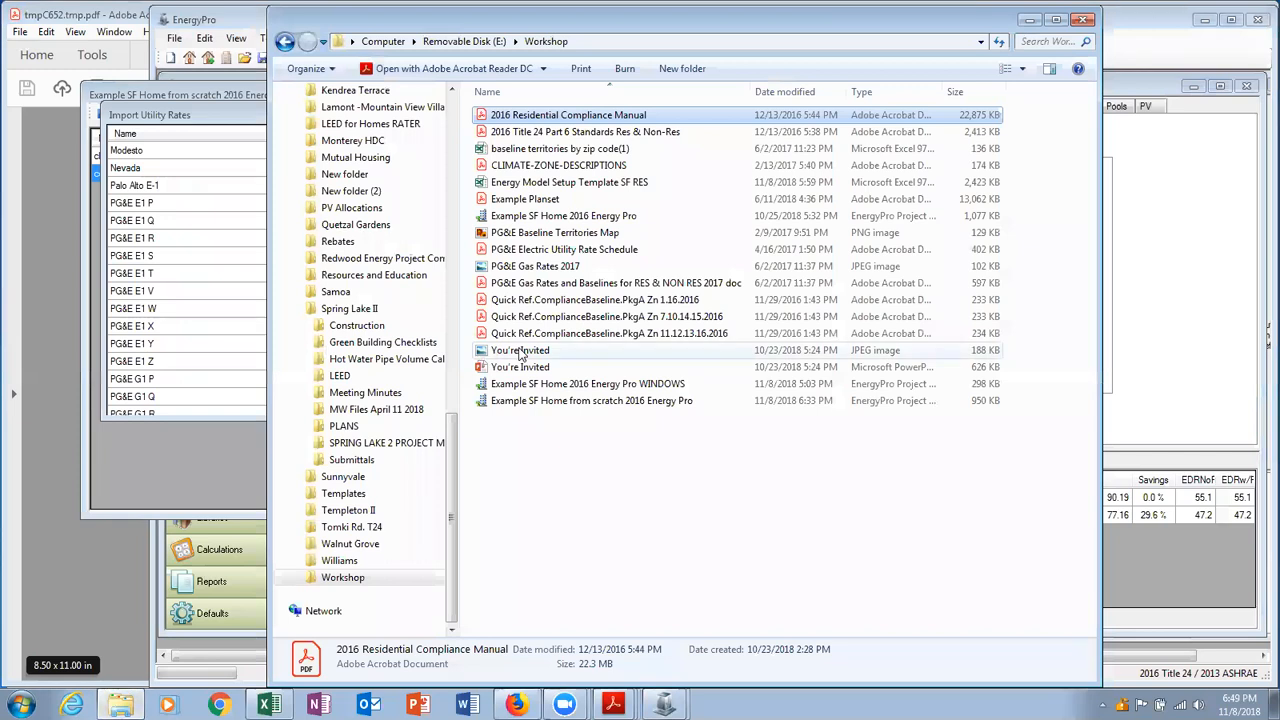
click(594, 150)
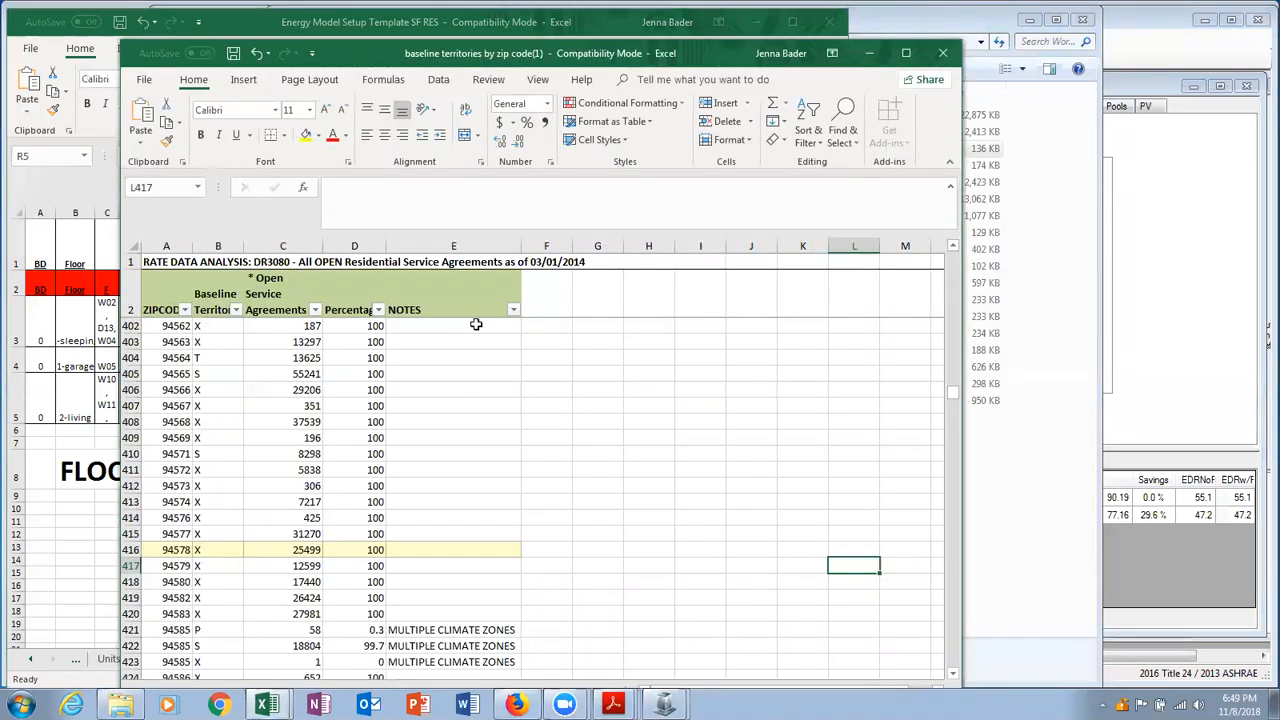
scroll(478, 330, down, 2)
scroll(476, 324, down, 11)
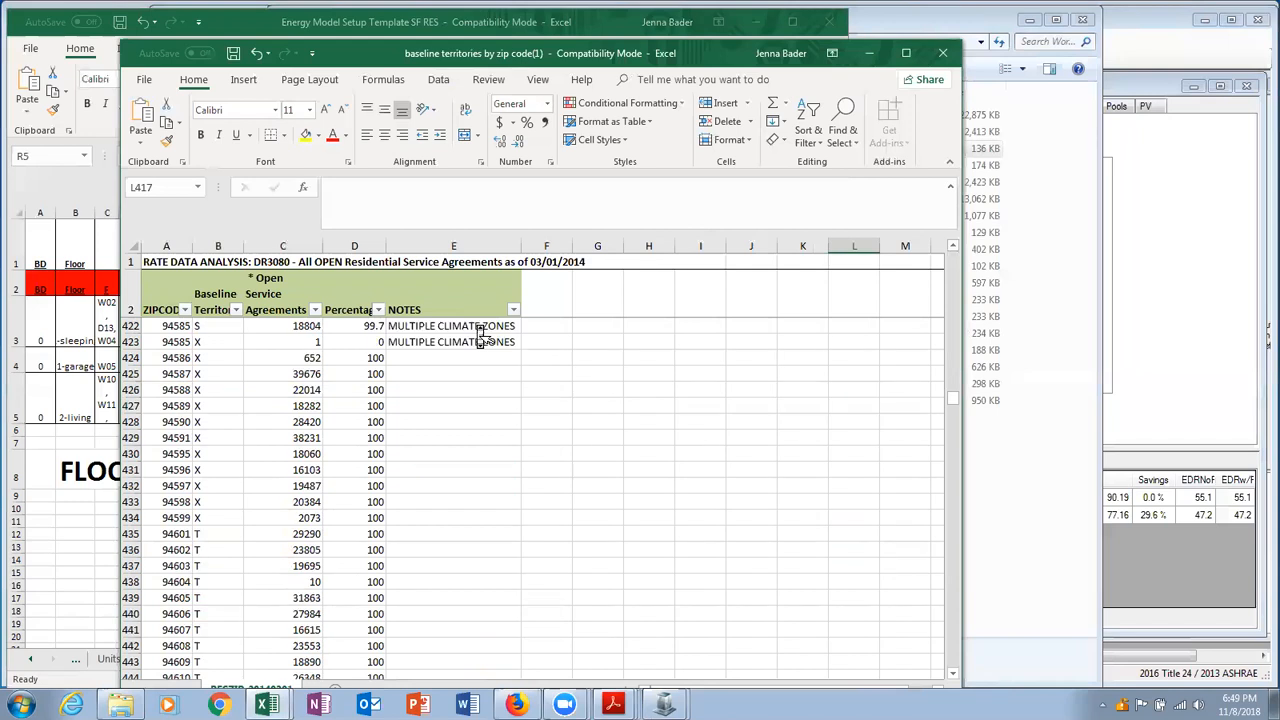
scroll(480, 335, down, 5)
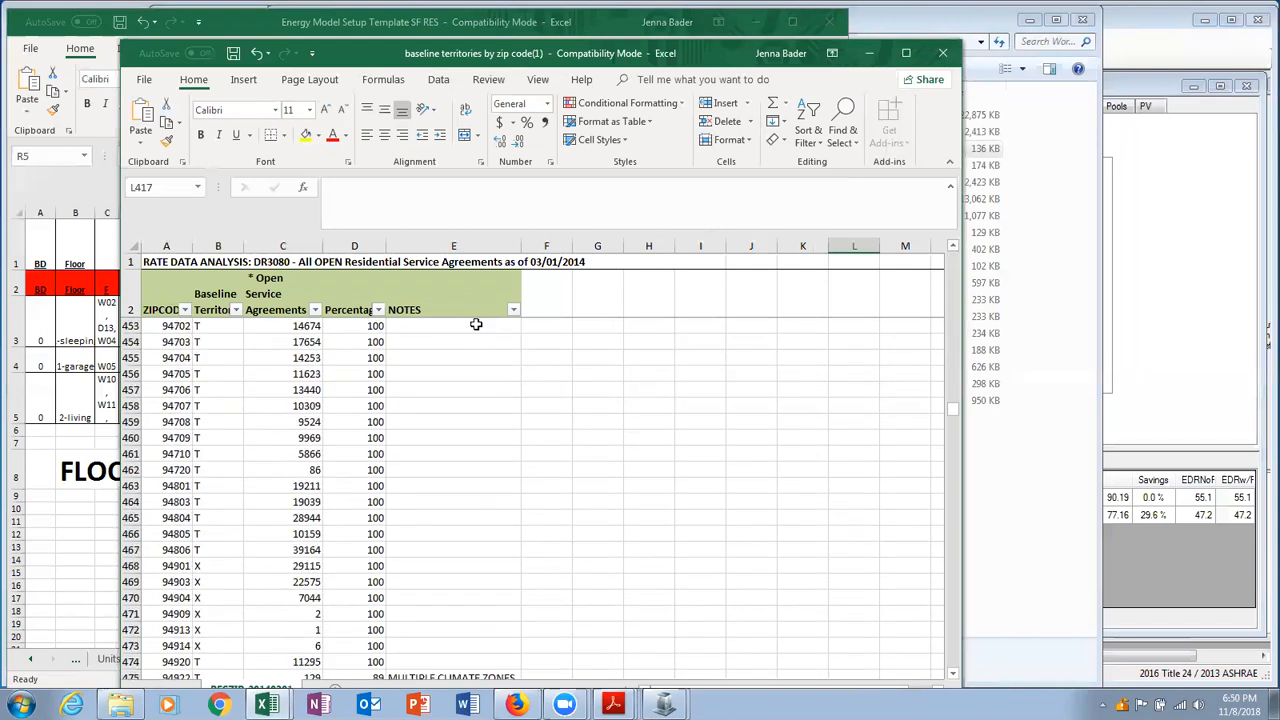
Check the project's address and utility territory on the Sheet Index of the Energy Model Setup Template workbook.
click(40, 514)
click(33, 660)
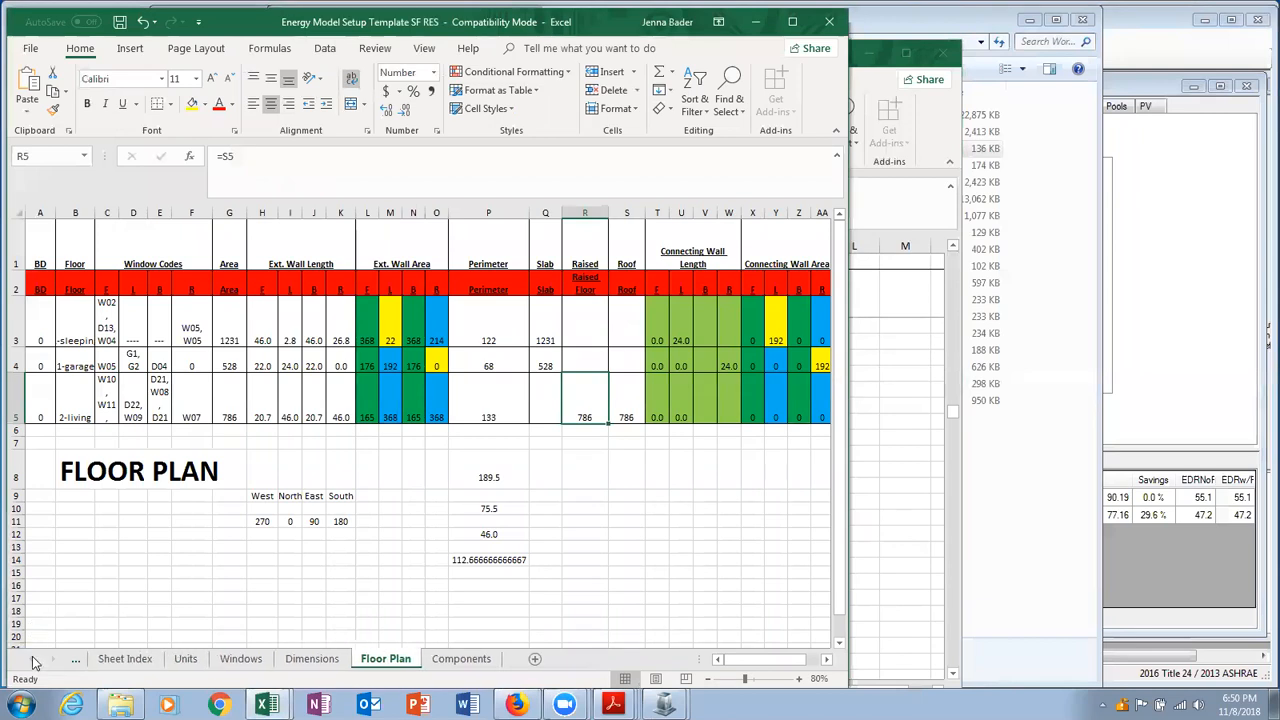
click(125, 659)
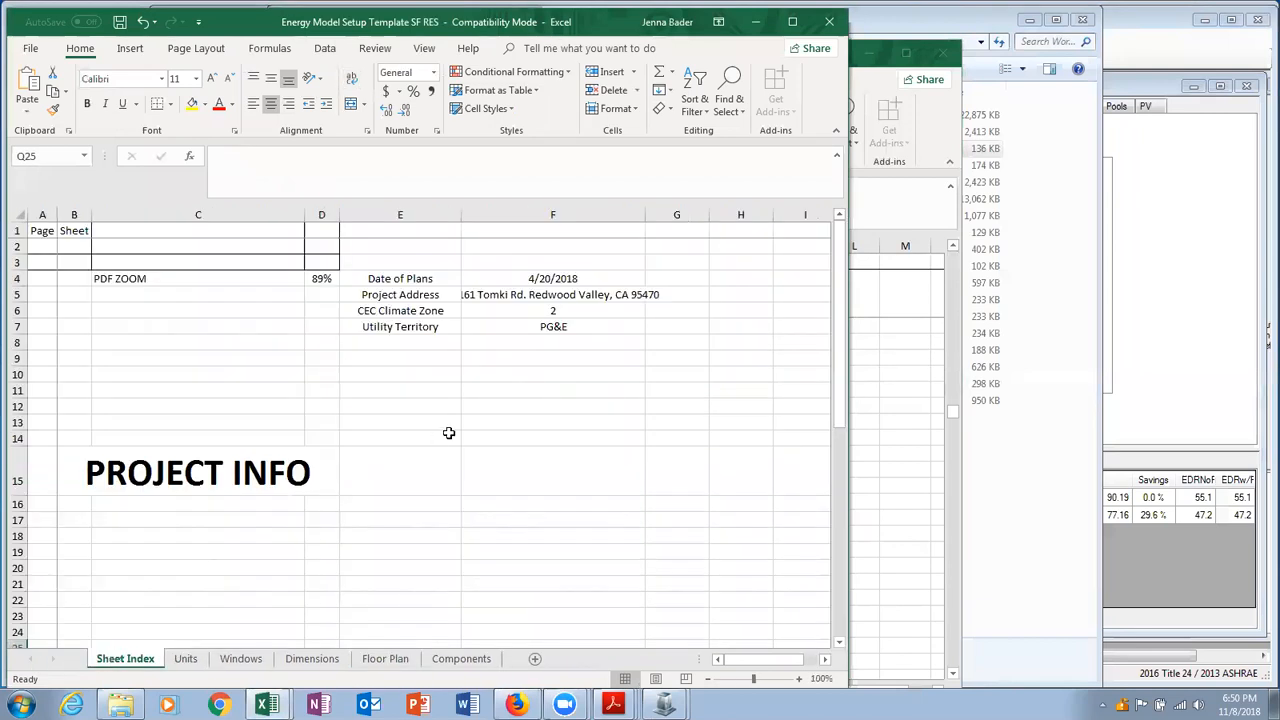
Look up the project's zip code in the "baseline territories by zip code(1)" workbook and select its baseline territory cell.
click(926, 470)
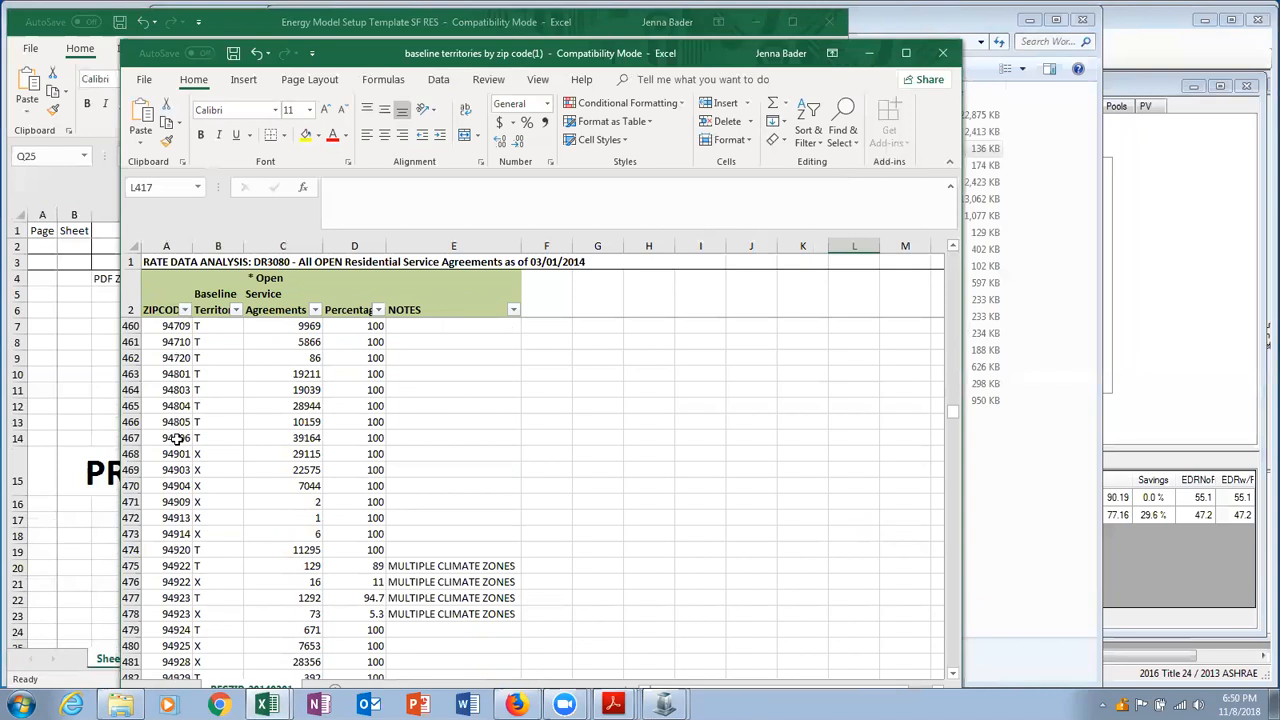
scroll(176, 439, down, 20)
scroll(176, 439, up, 20)
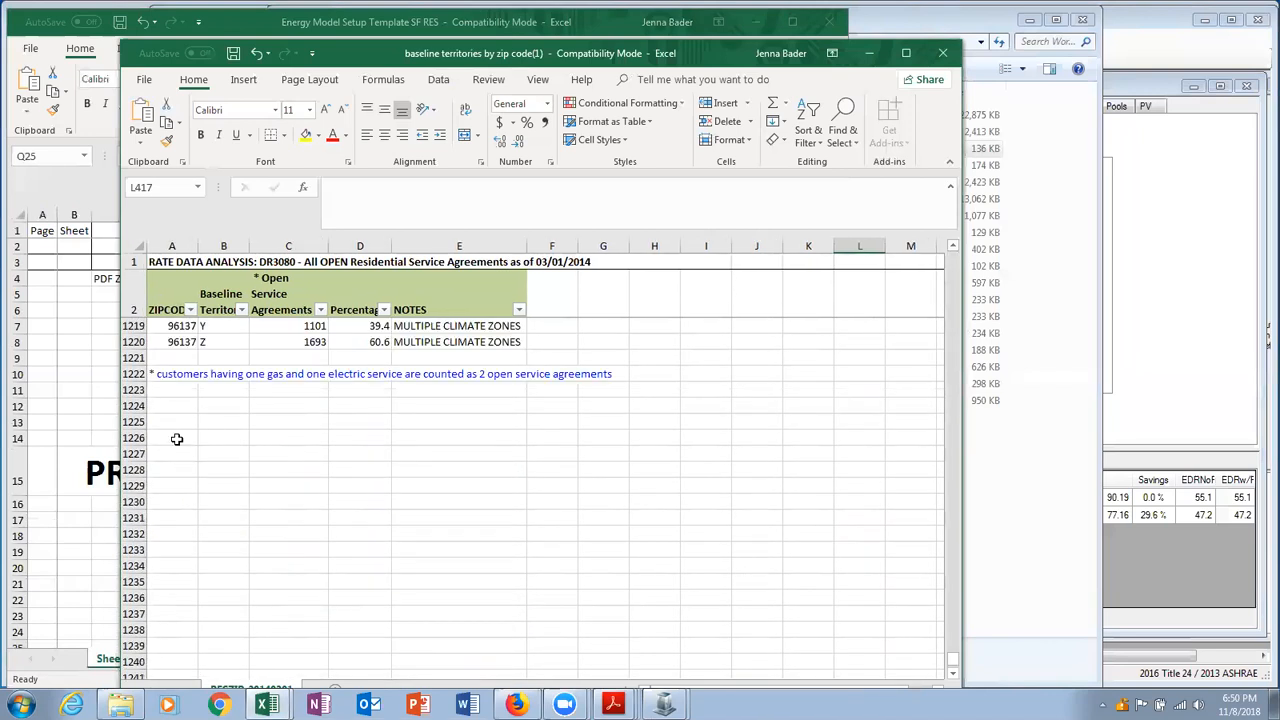
scroll(176, 439, up, 20)
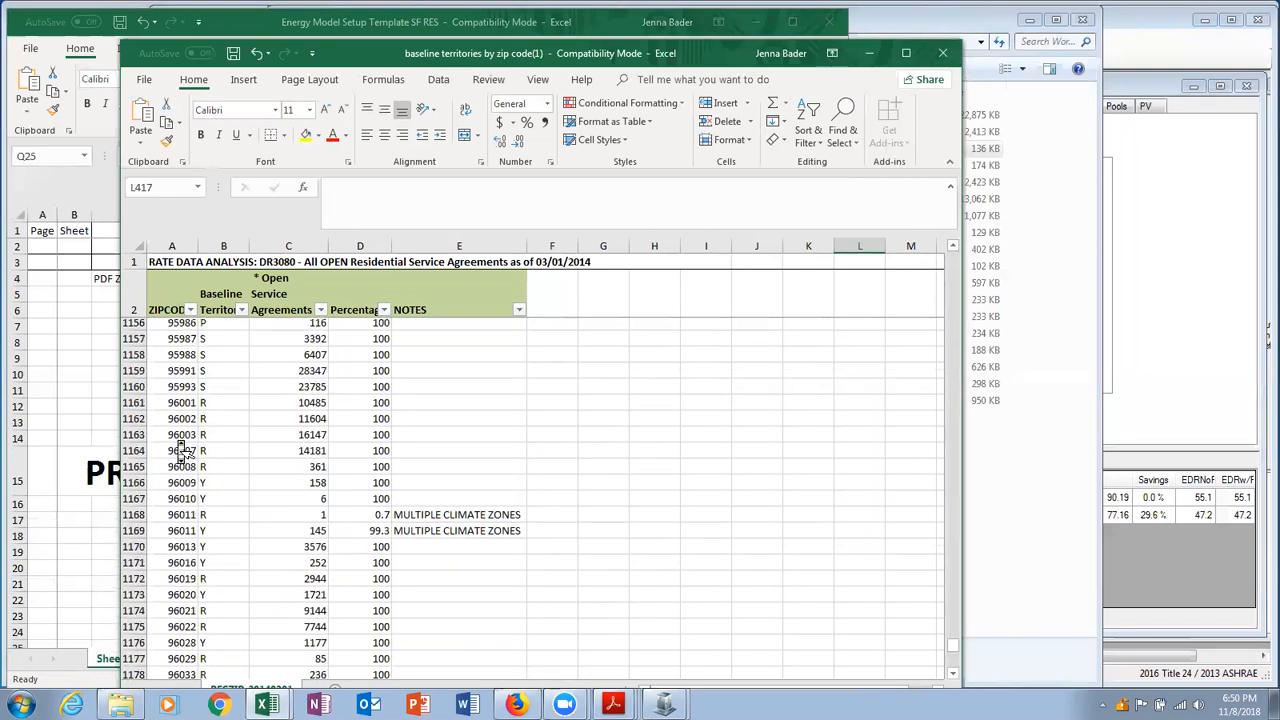
scroll(180, 451, up, 16)
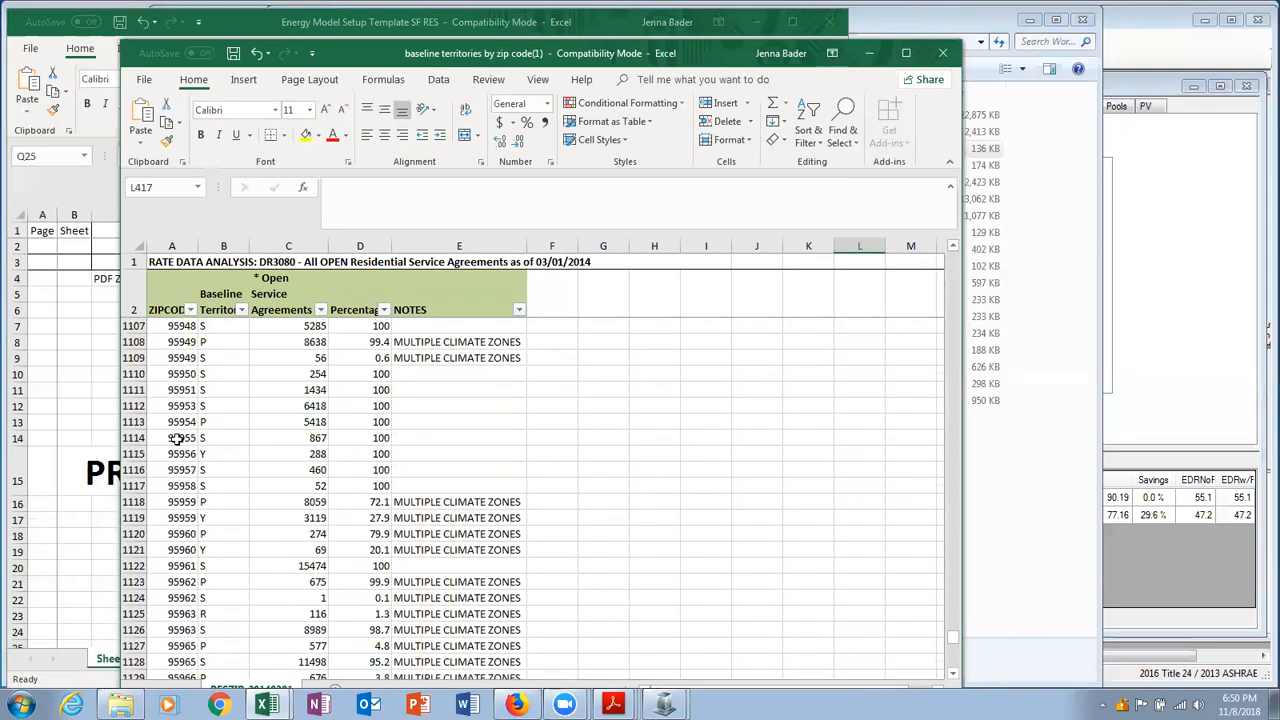
scroll(176, 439, up, 20)
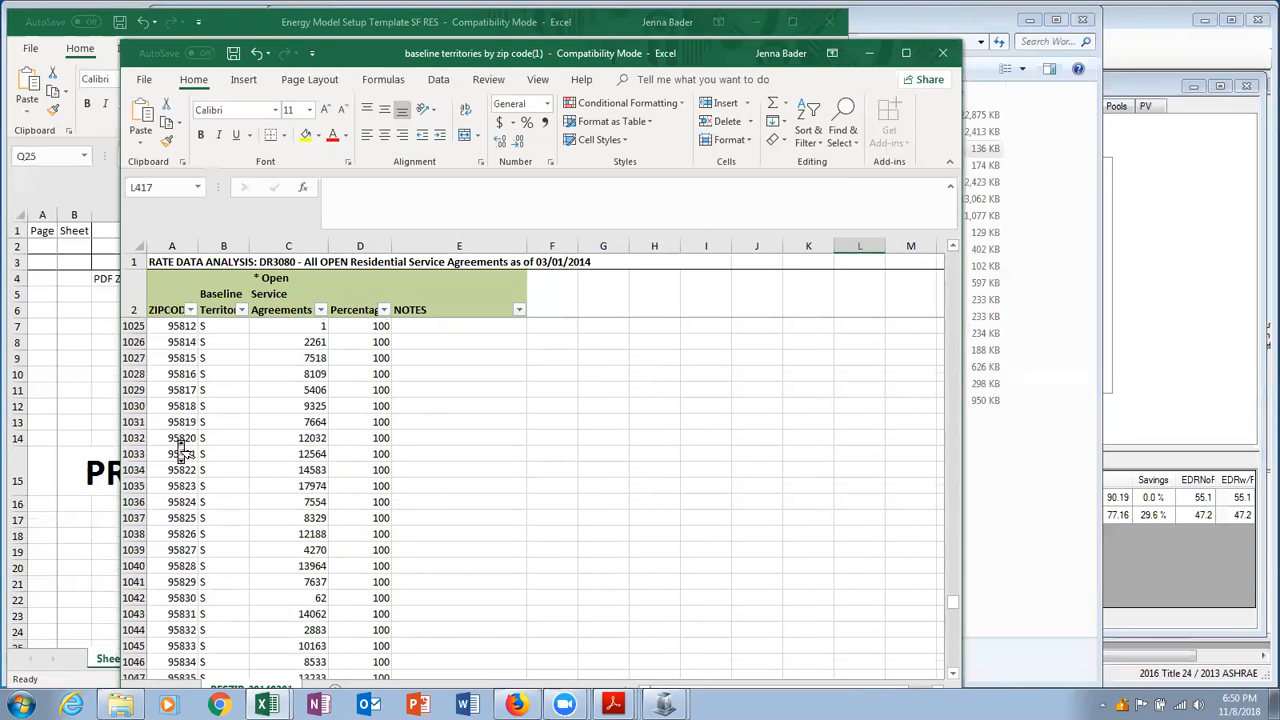
scroll(180, 452, up, 20)
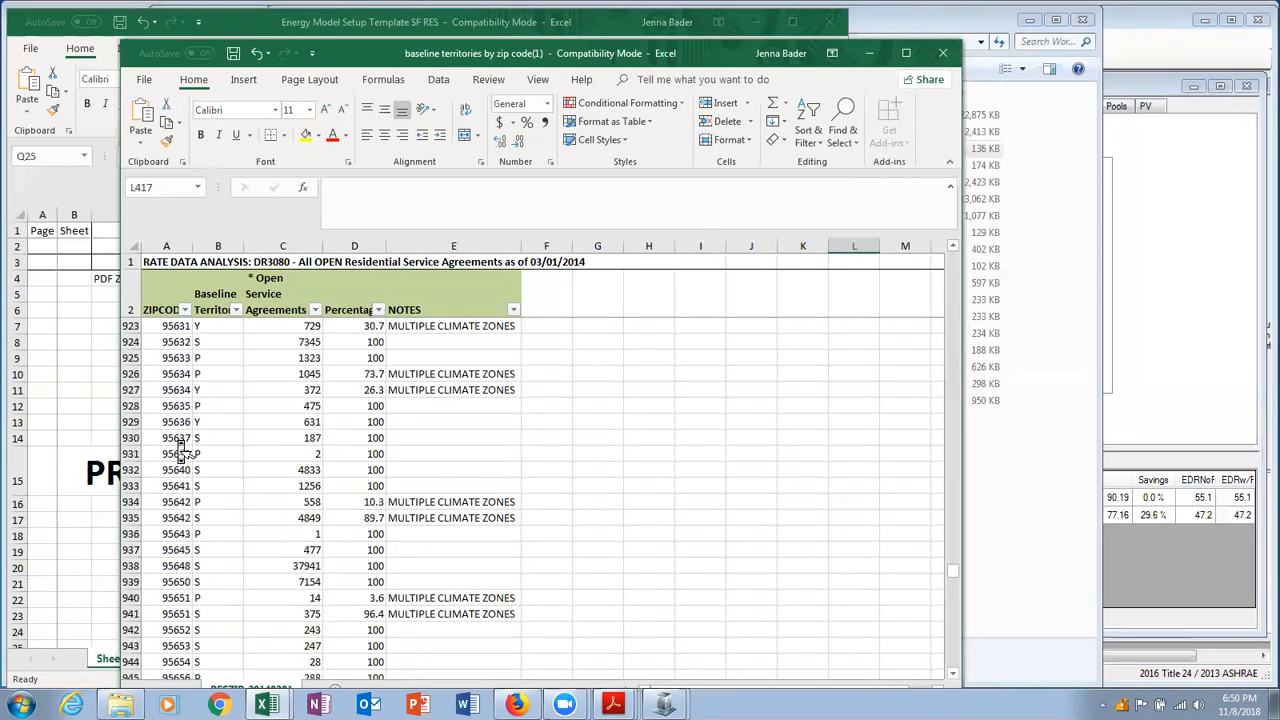
scroll(180, 452, up, 20)
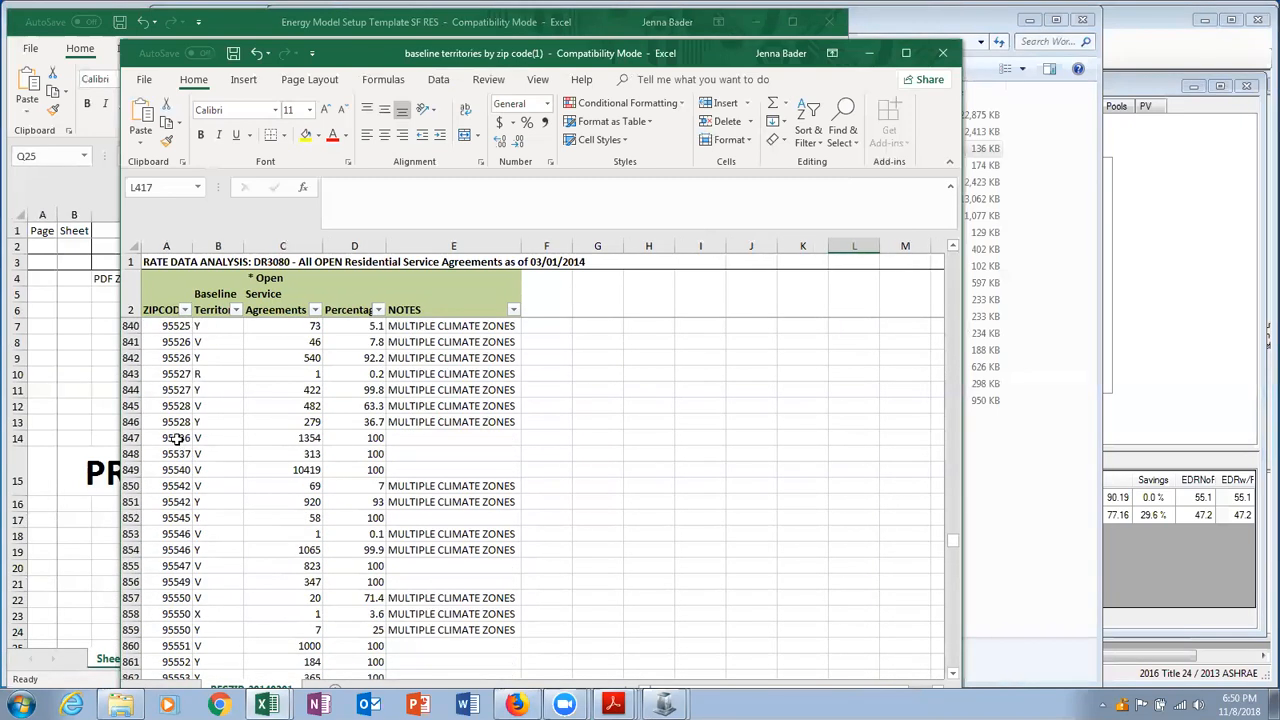
scroll(176, 439, up, 7)
scroll(182, 452, up, 2)
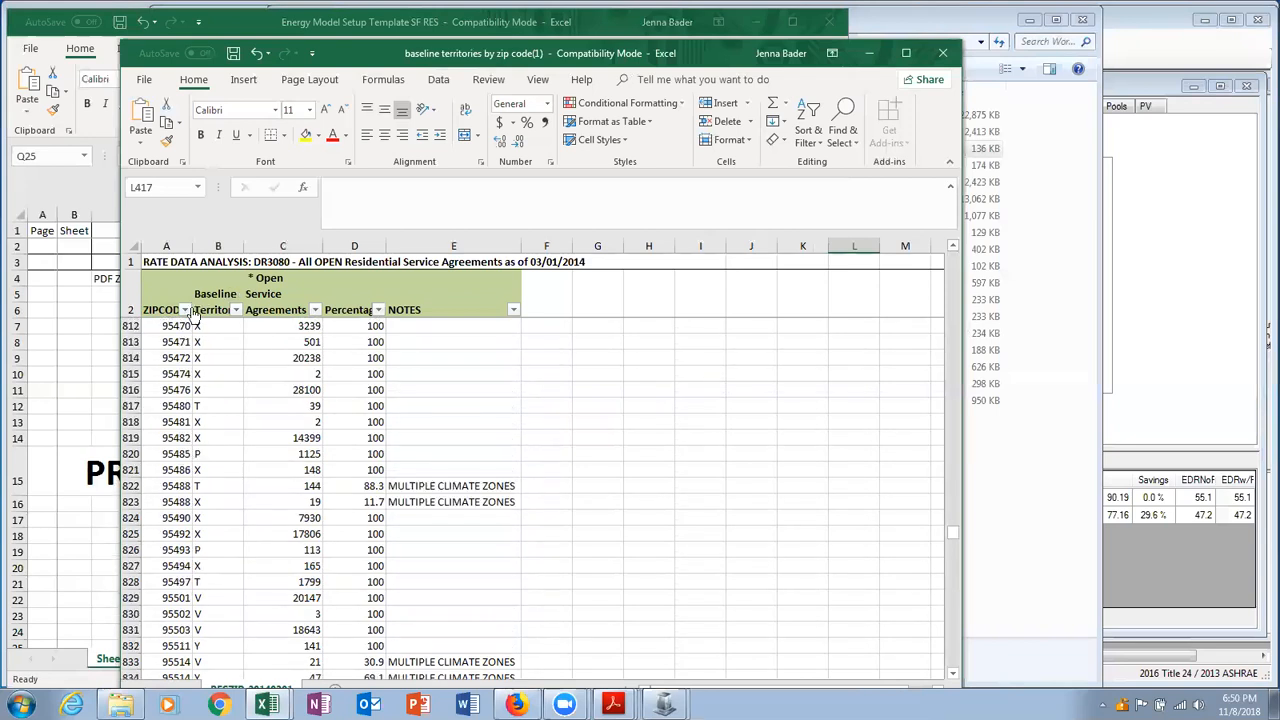
click(130, 326)
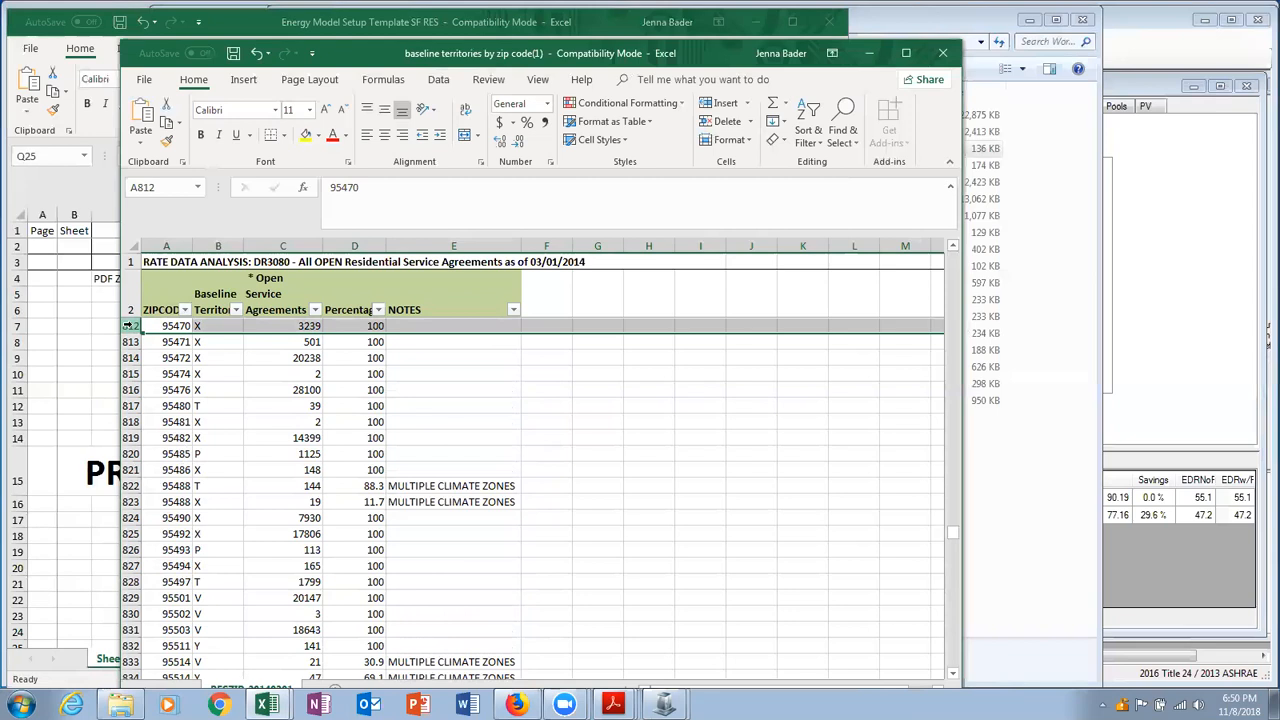
click(212, 326)
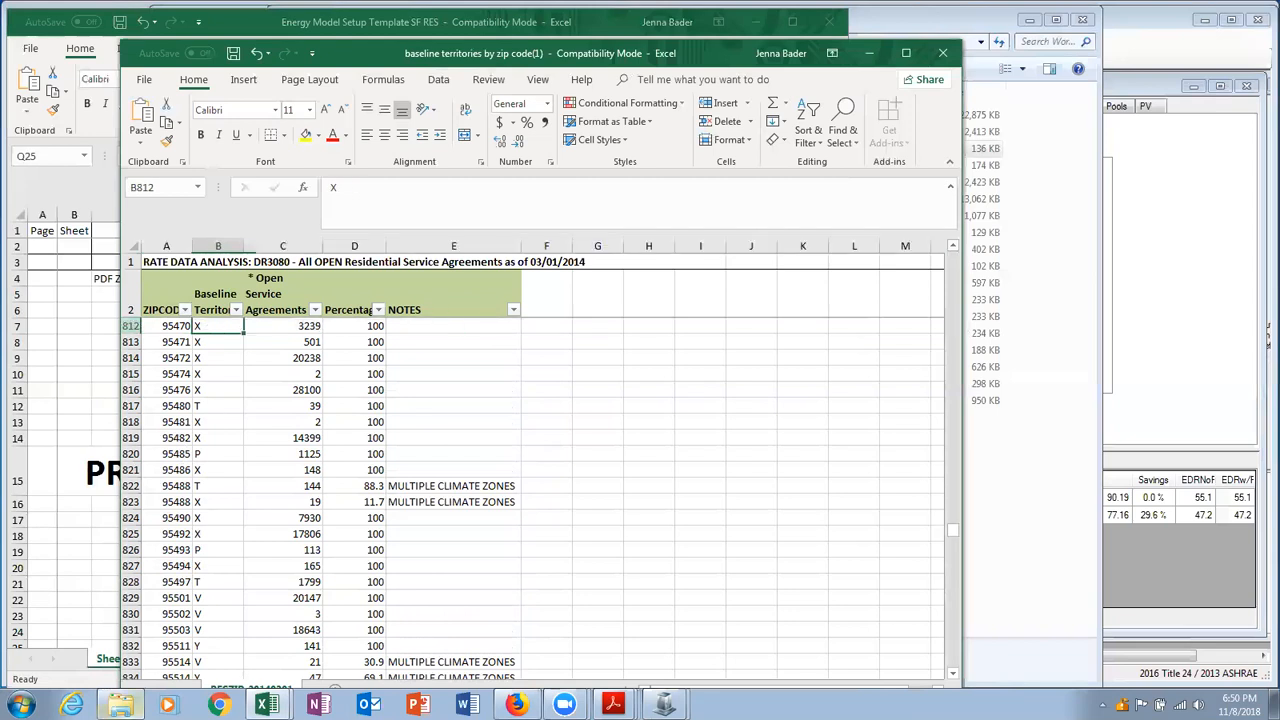
Open the PG&E Baseline Territories Map image from the Workshop folder and examine the baseline territory around the project's location.
click(120, 705)
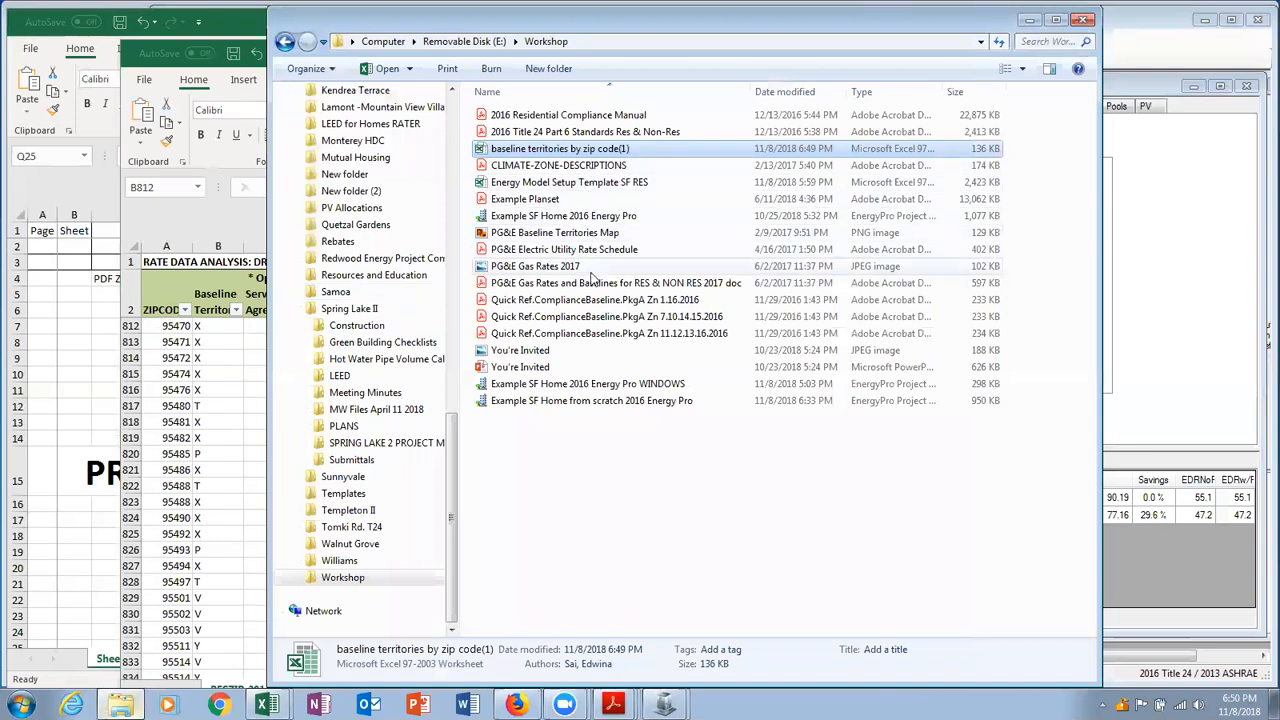
click(595, 284)
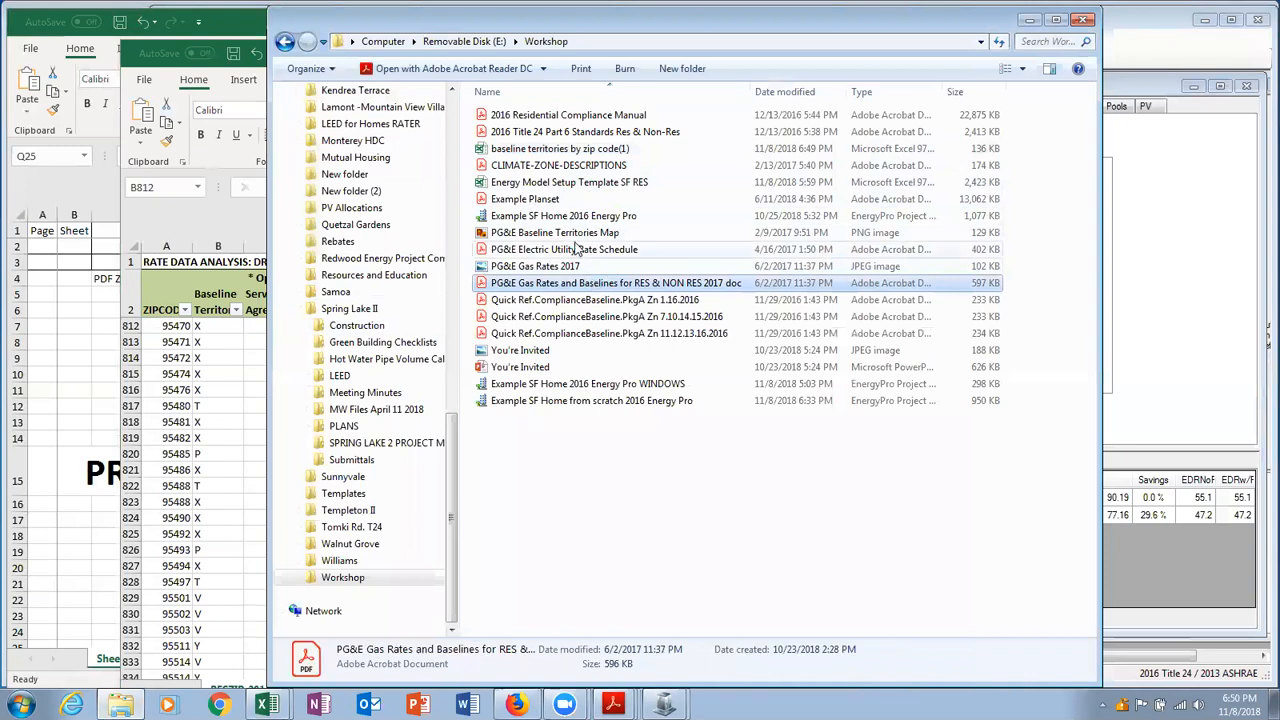
double_click(575, 233)
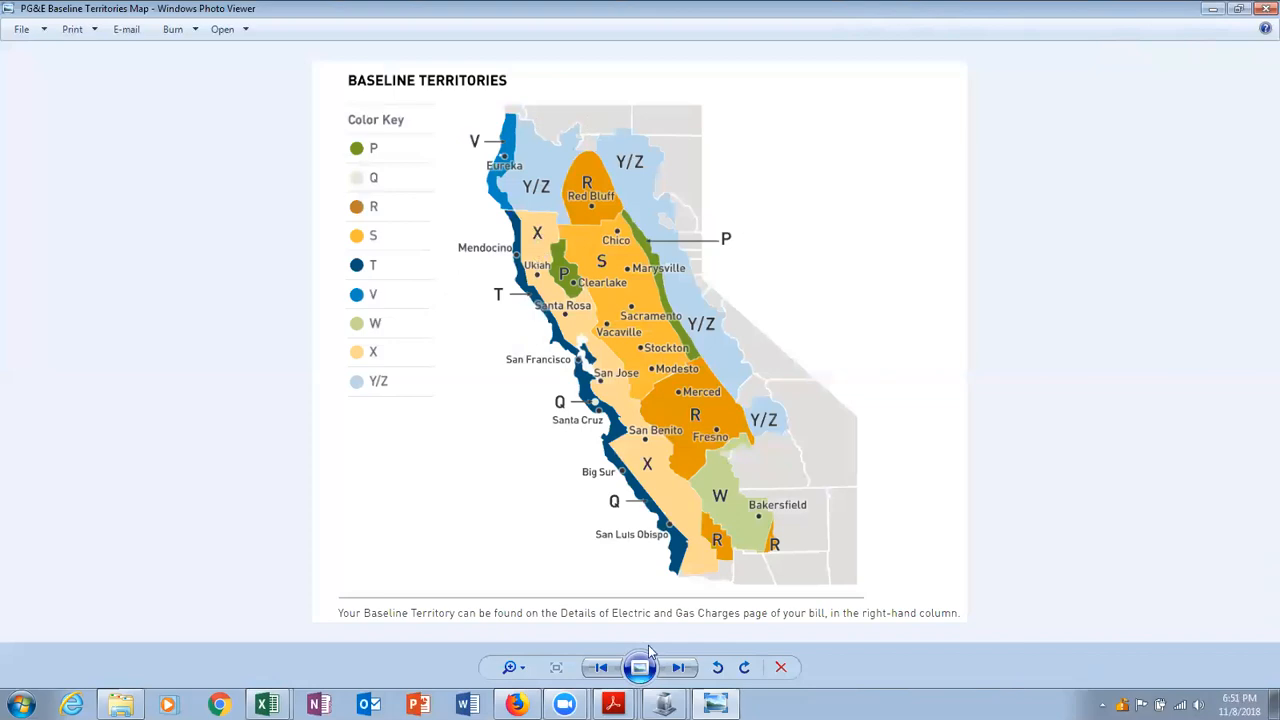
Switch to EnergyPro, import the PG&E E1 X residential electricity rate and assign it as the building's electricity rate schedule.
mouse_move(662, 703)
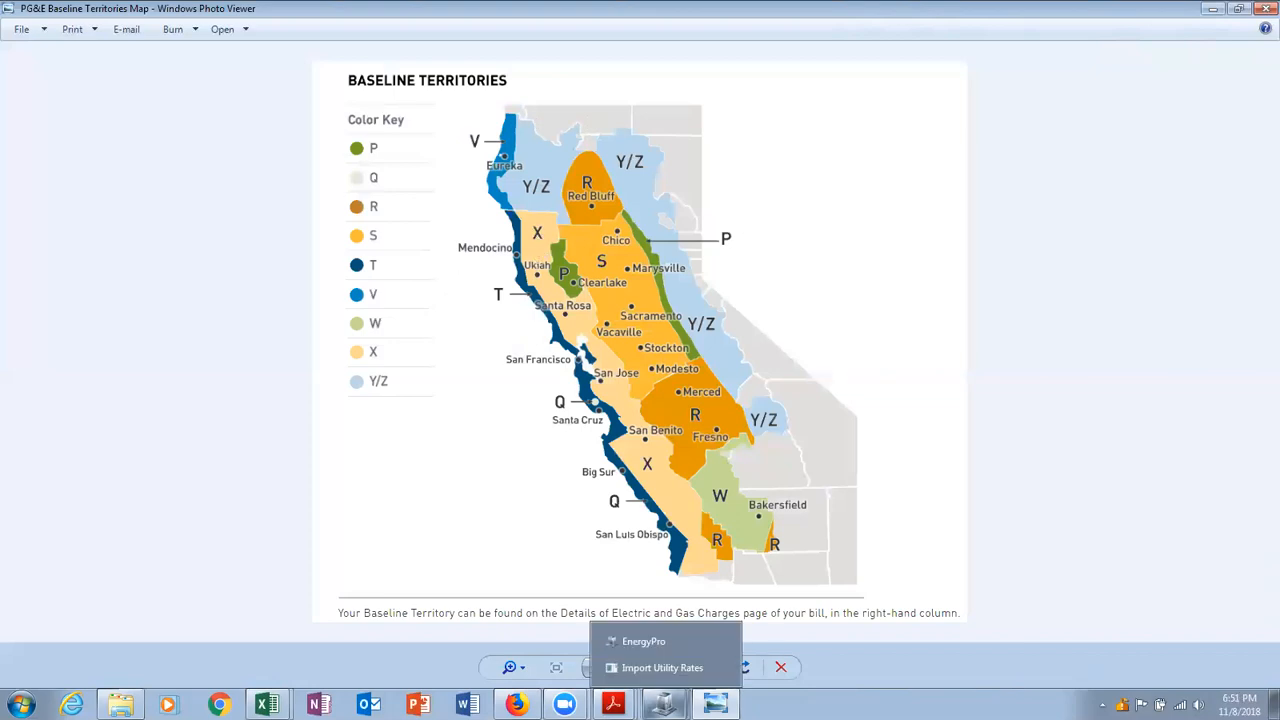
click(650, 641)
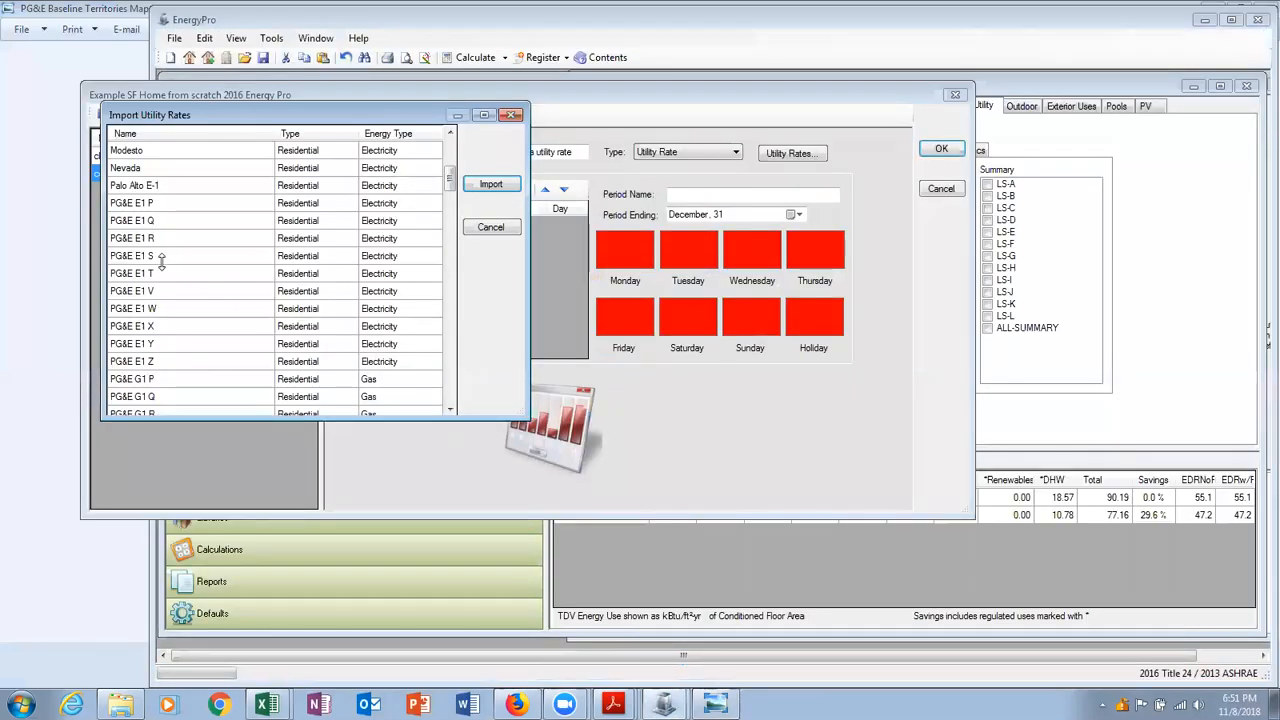
click(169, 329)
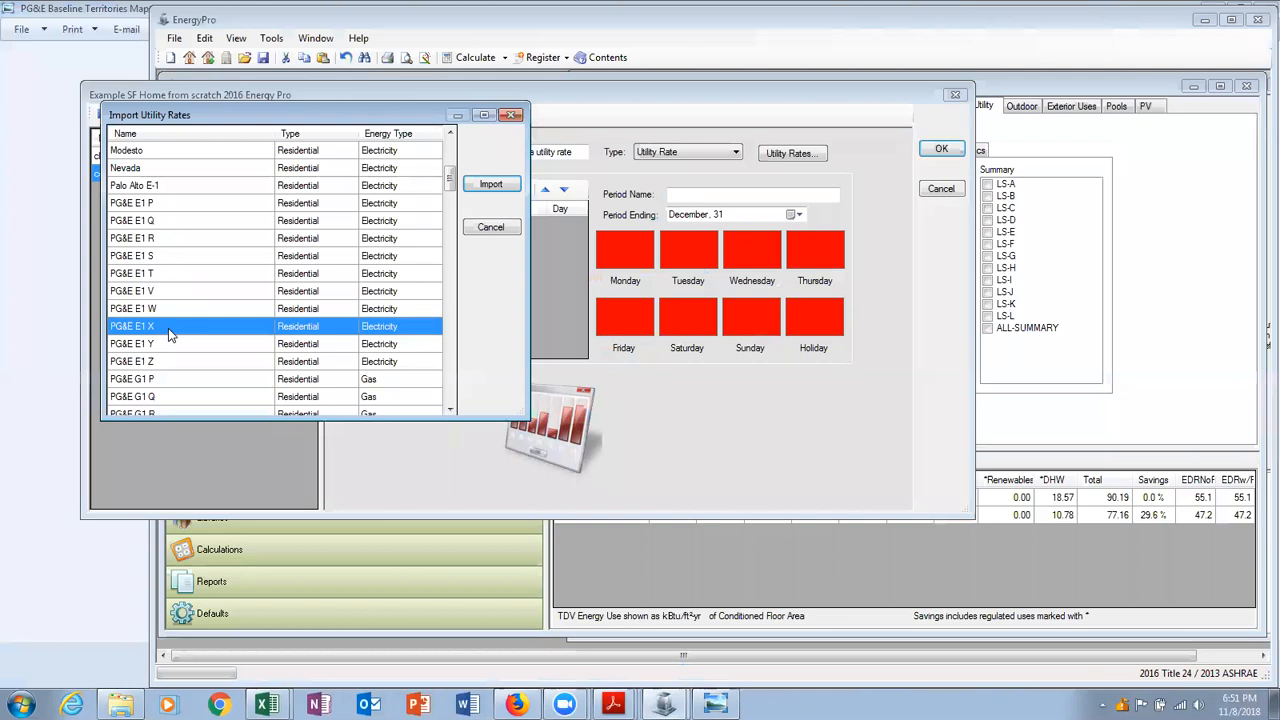
click(490, 184)
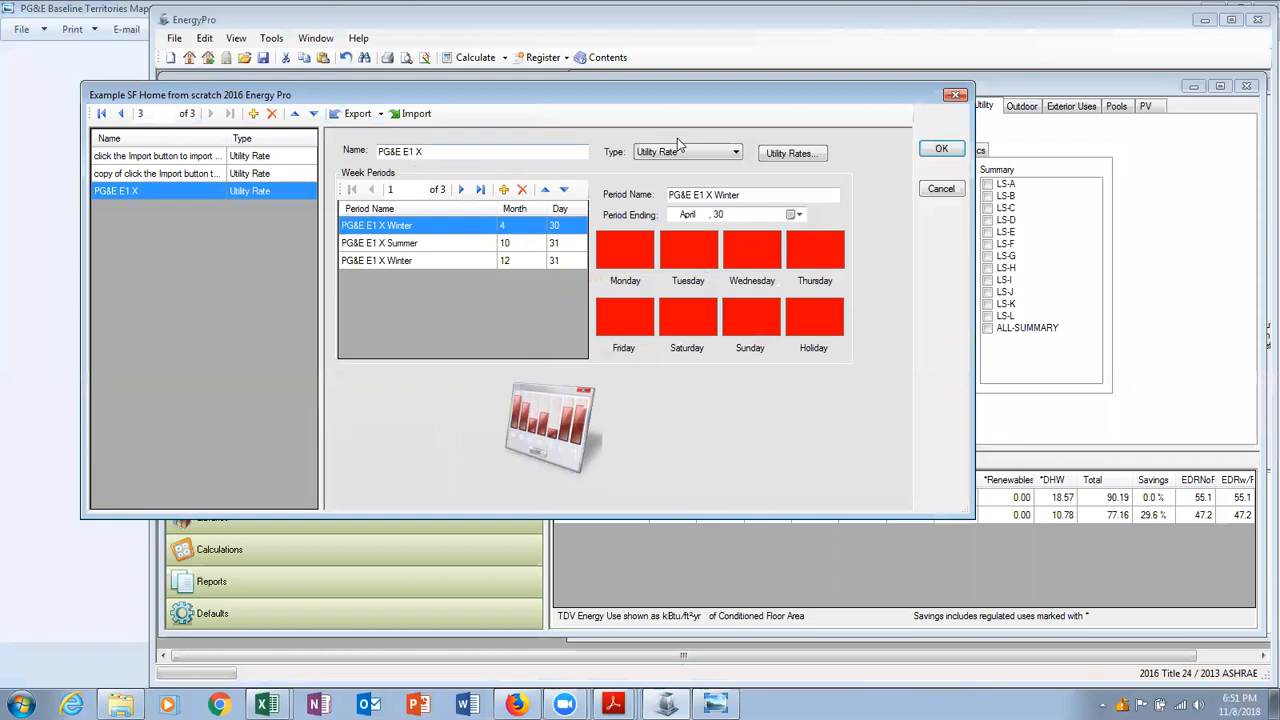
click(941, 148)
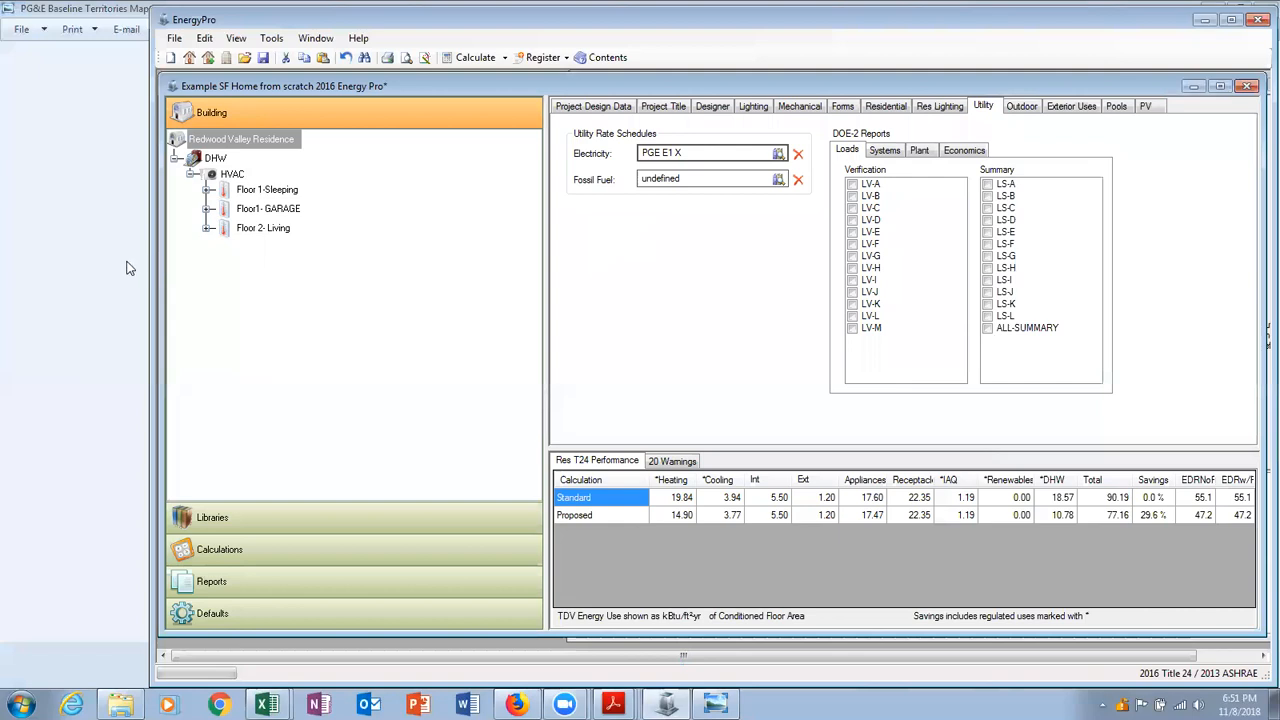
Replace the Res T24 Performance calculation with Res Performance and enable its Refrigerant Charge Verification upgrade alternative.
click(303, 562)
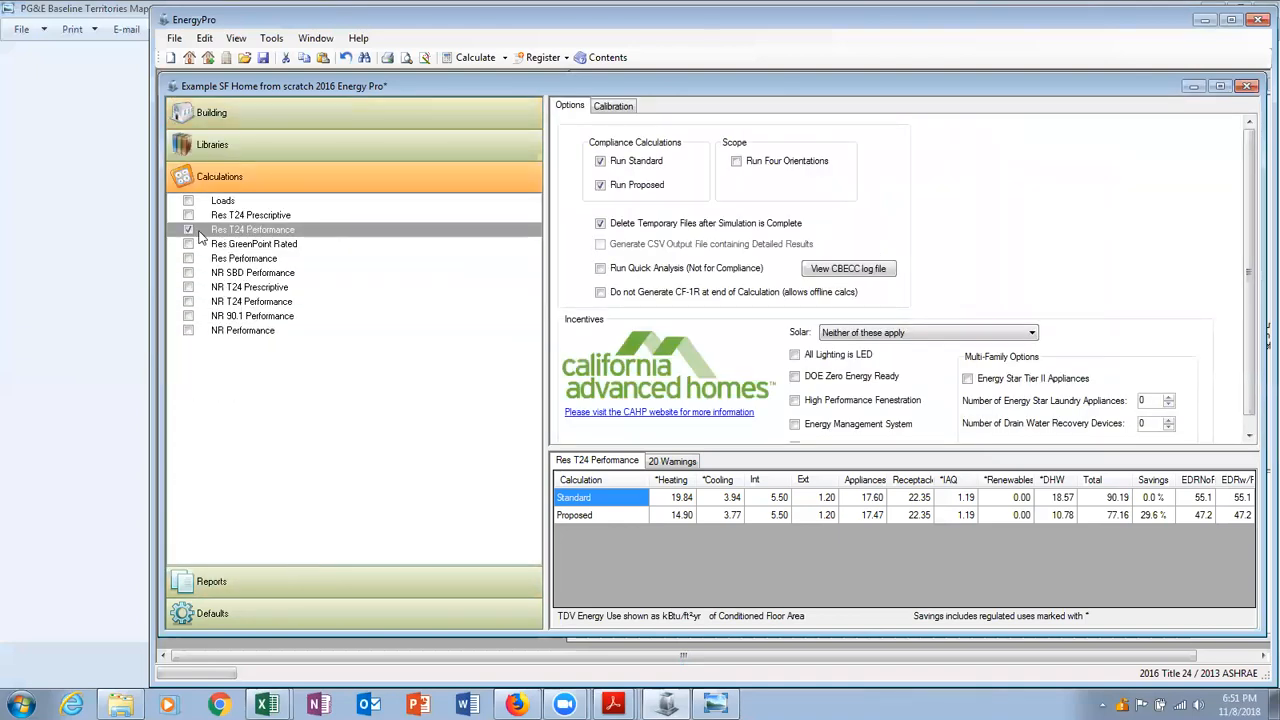
click(188, 230)
click(188, 258)
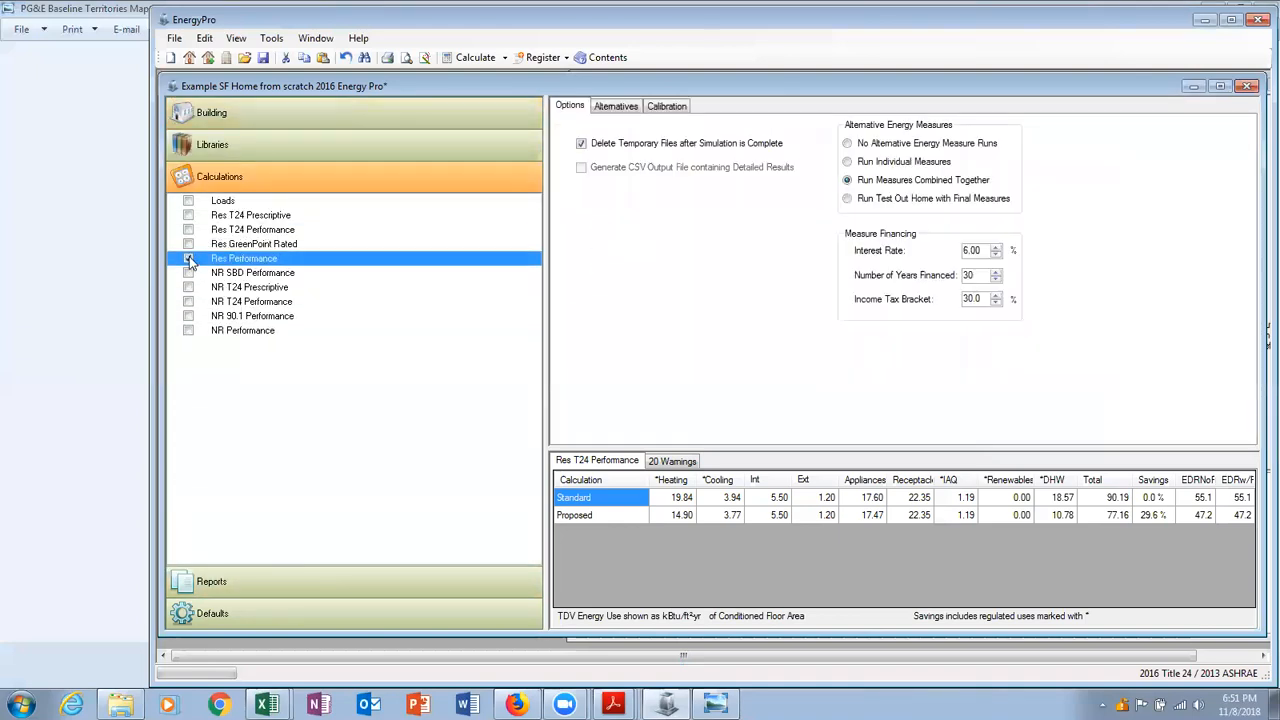
click(617, 107)
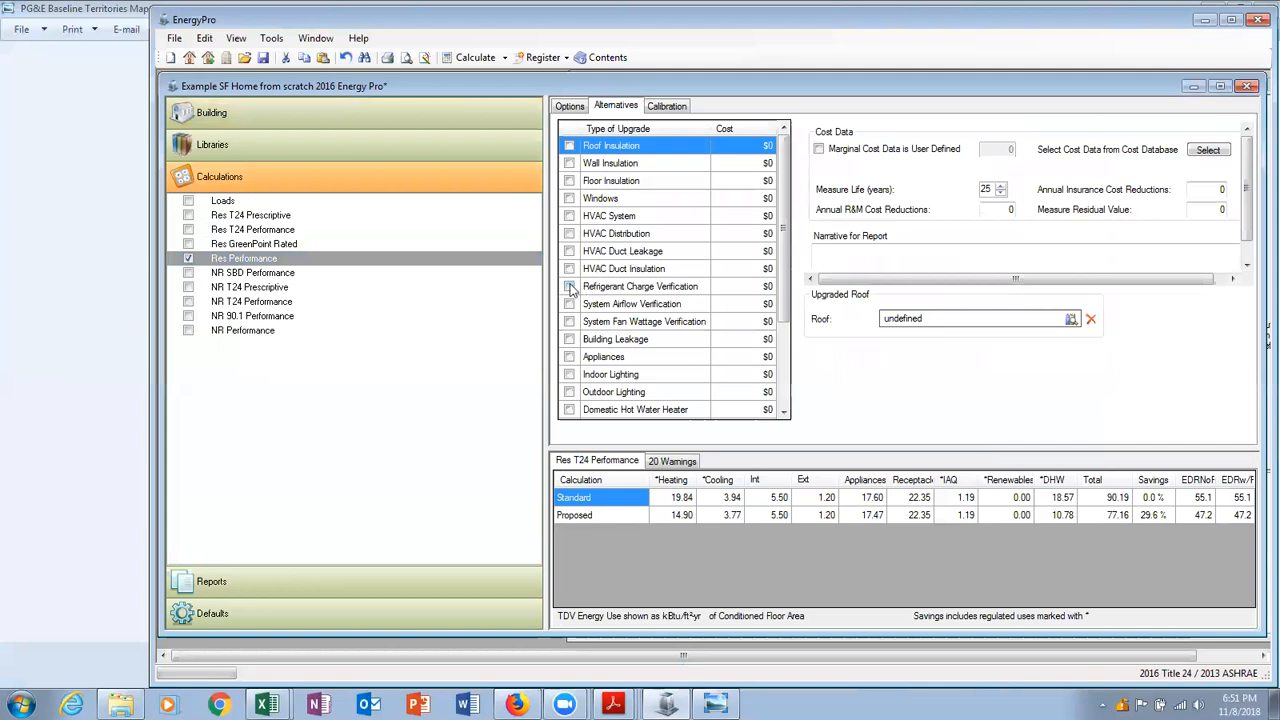
click(569, 287)
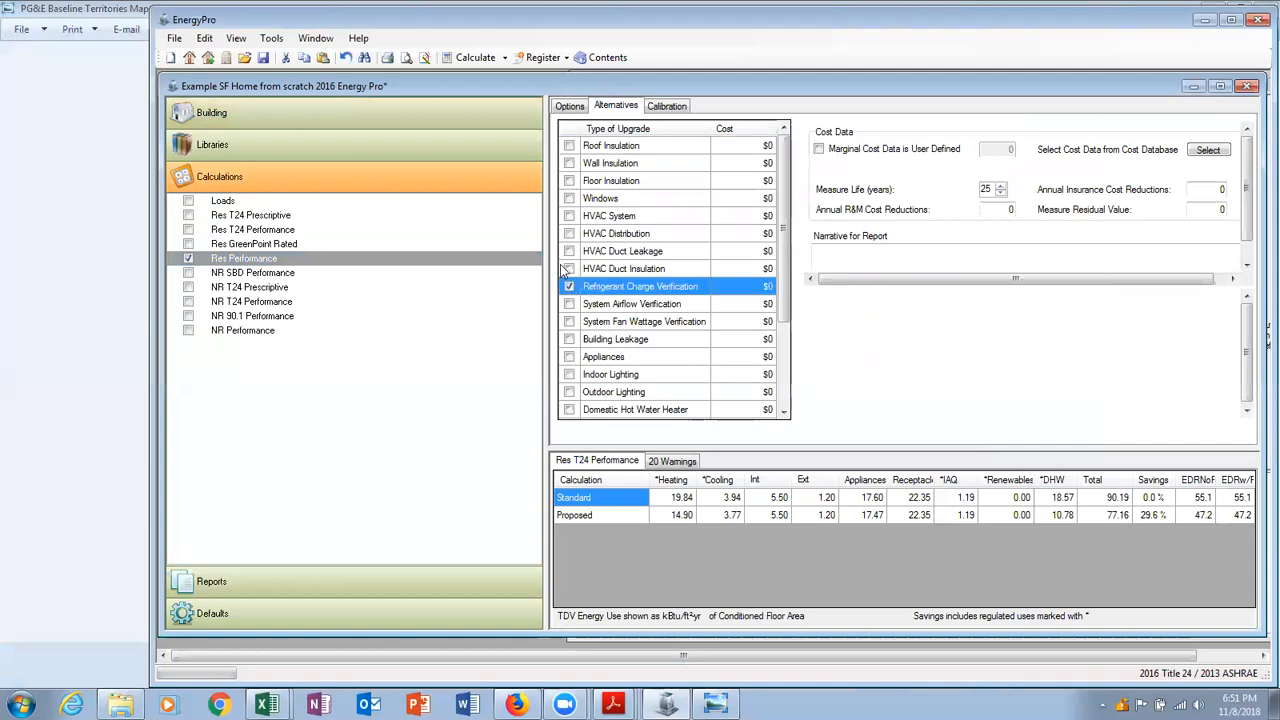
click(569, 181)
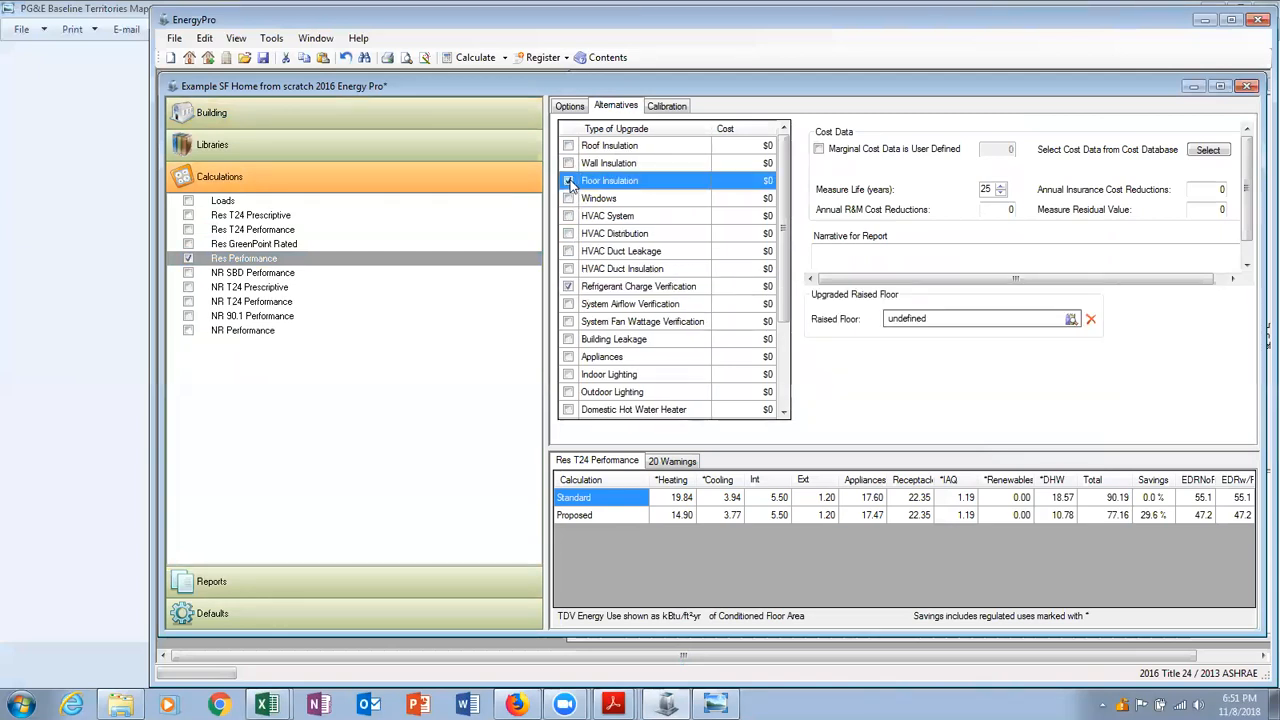
double_click(972, 320)
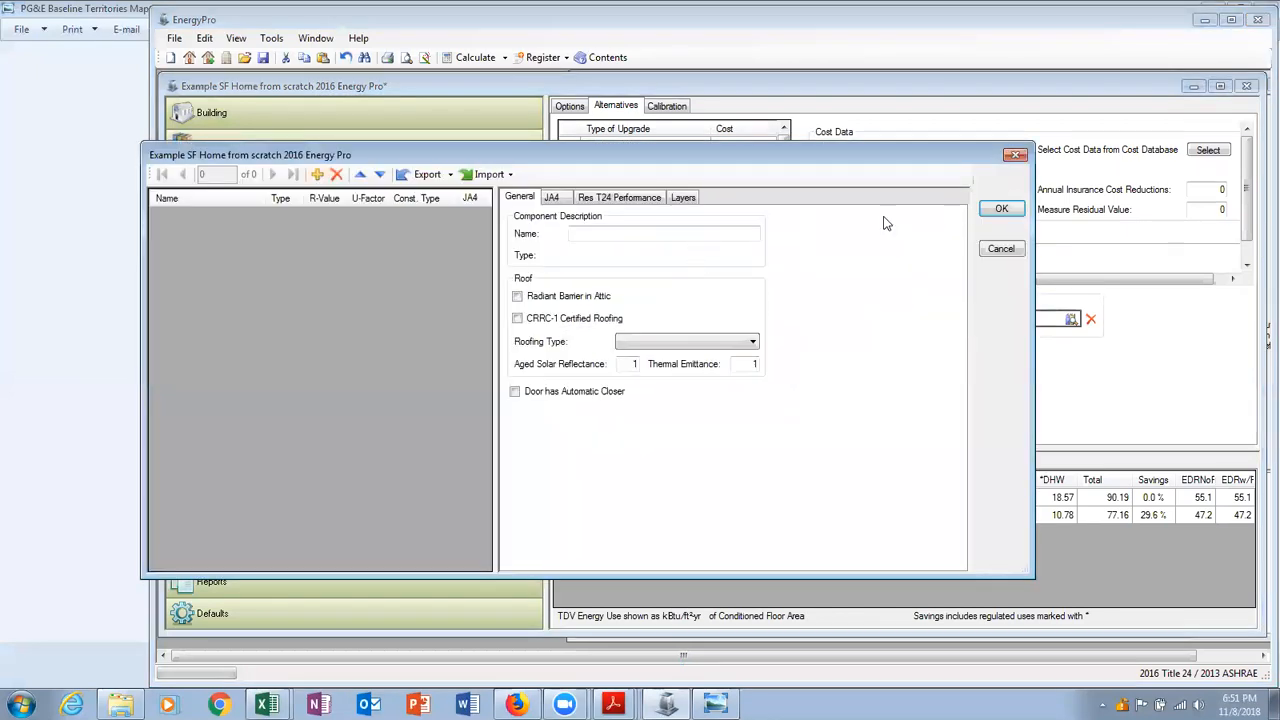
click(1000, 249)
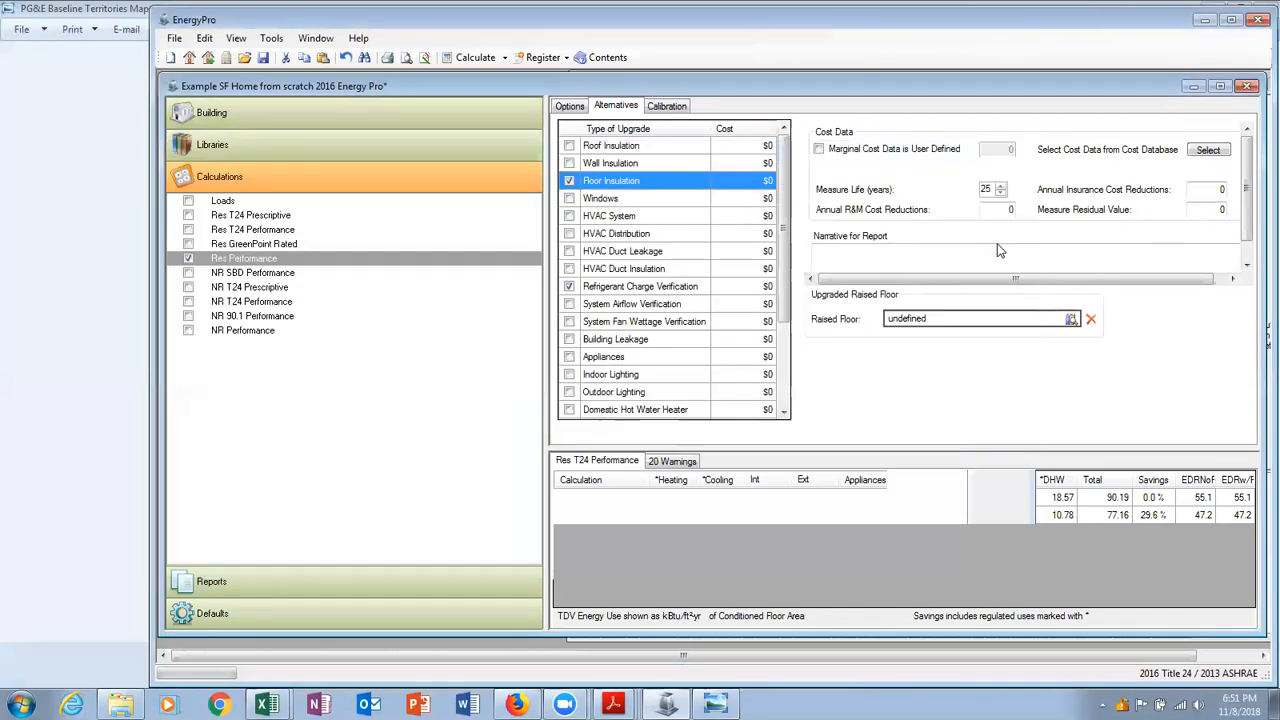
click(569, 147)
double_click(932, 318)
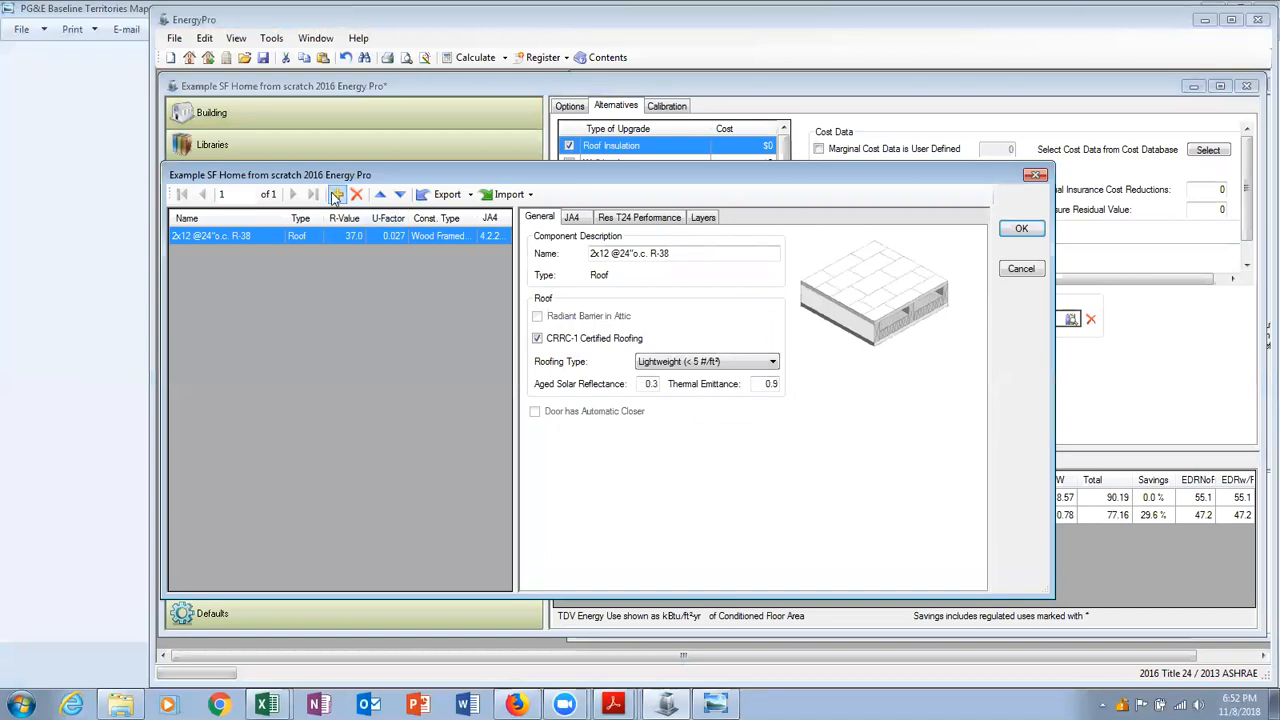
click(337, 195)
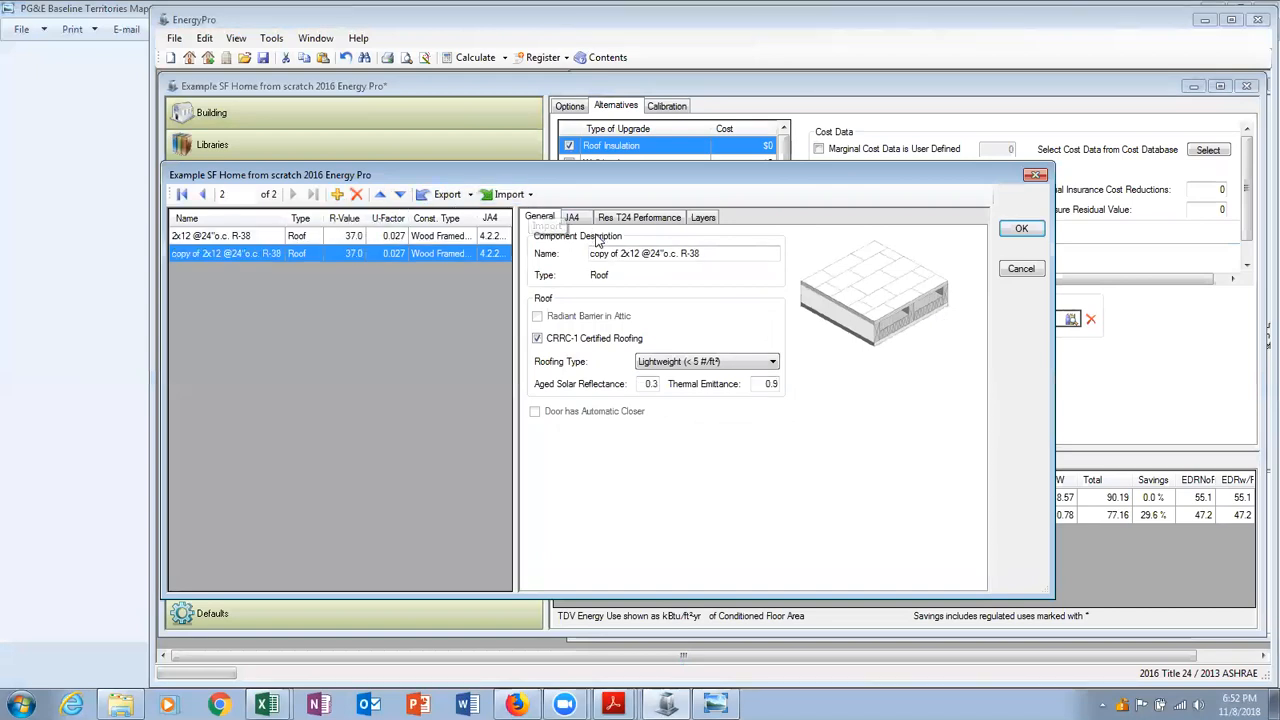
drag(620, 253, 584, 253)
key(Delete)
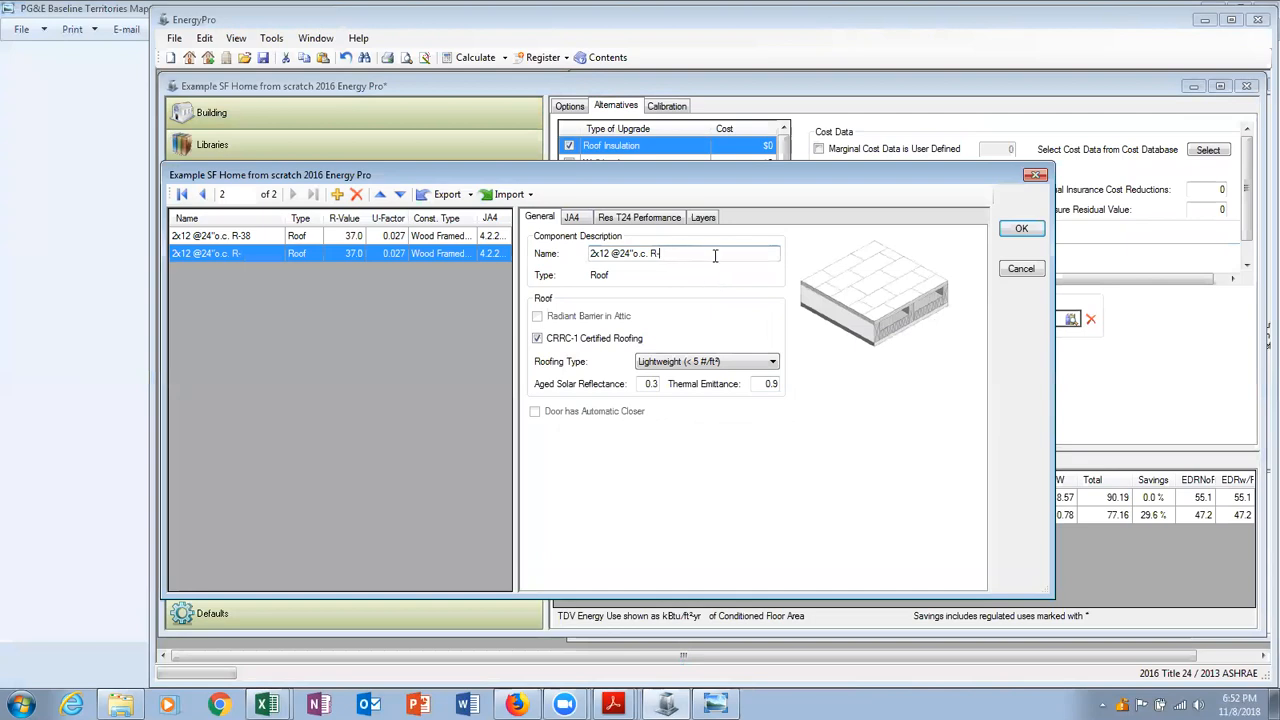
click(1021, 230)
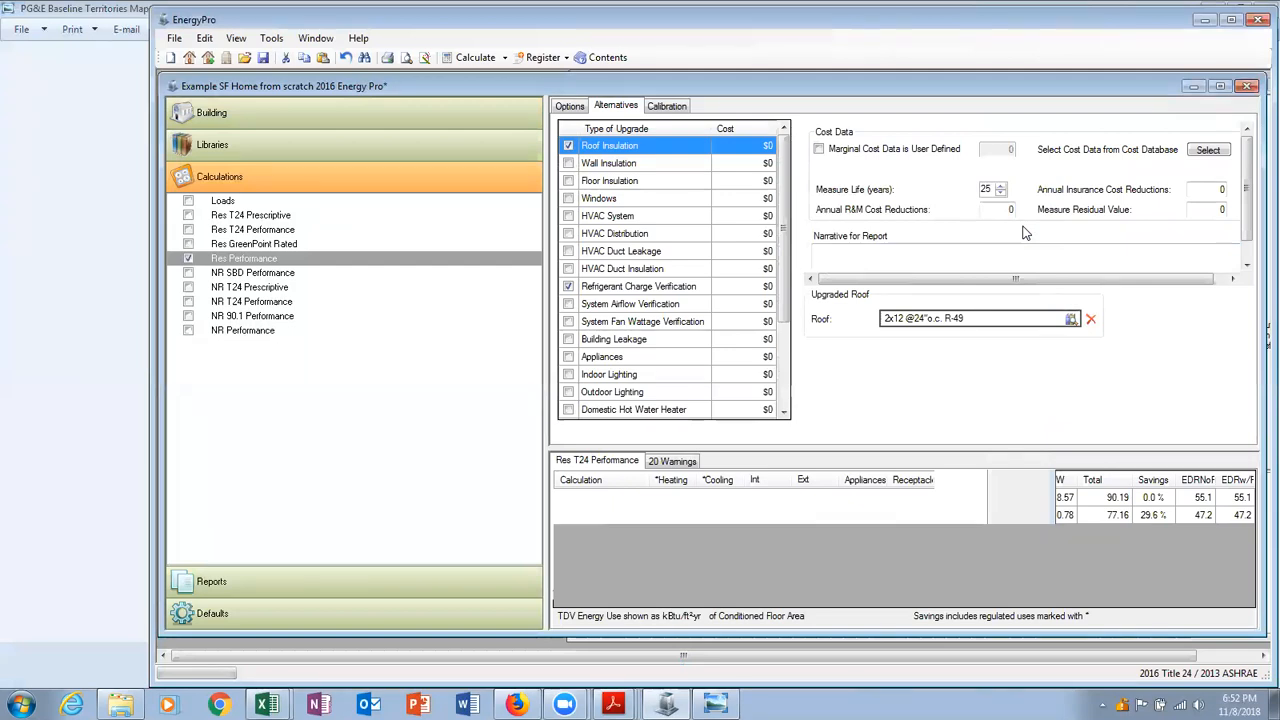
Review the Res Performance options, save the project and run the calculation.
drag(805, 85, 703, 80)
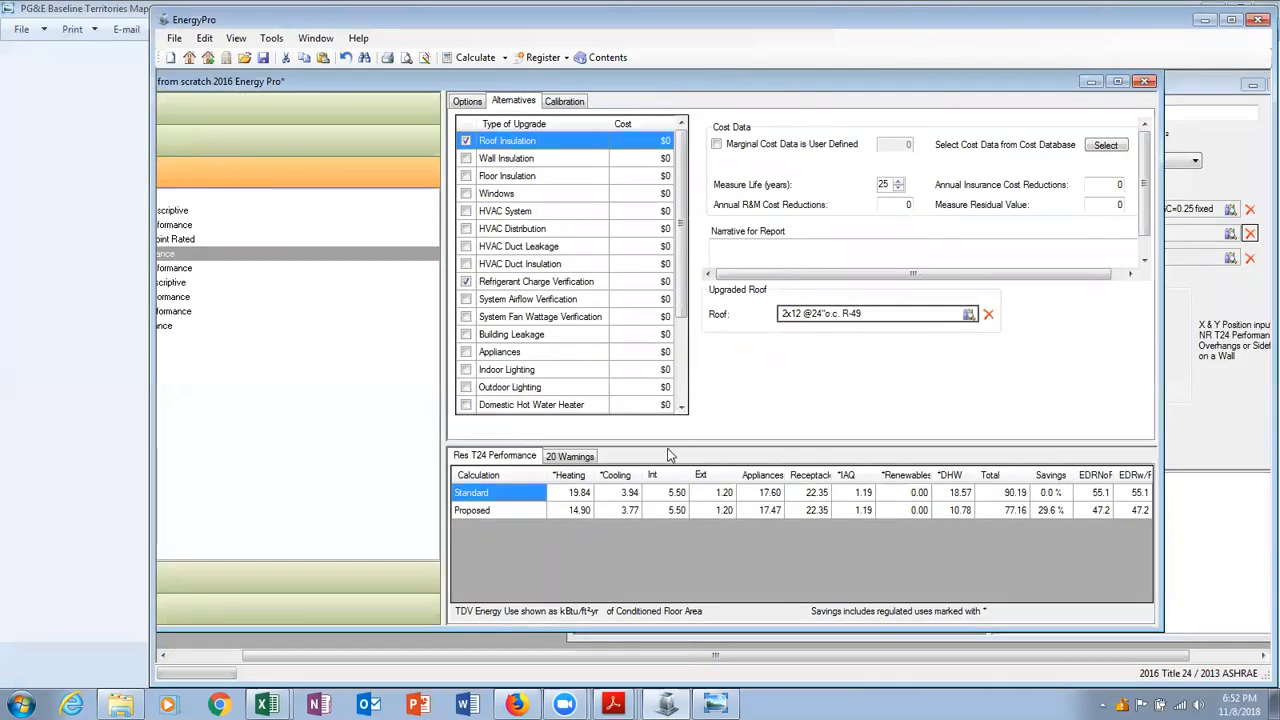
click(467, 101)
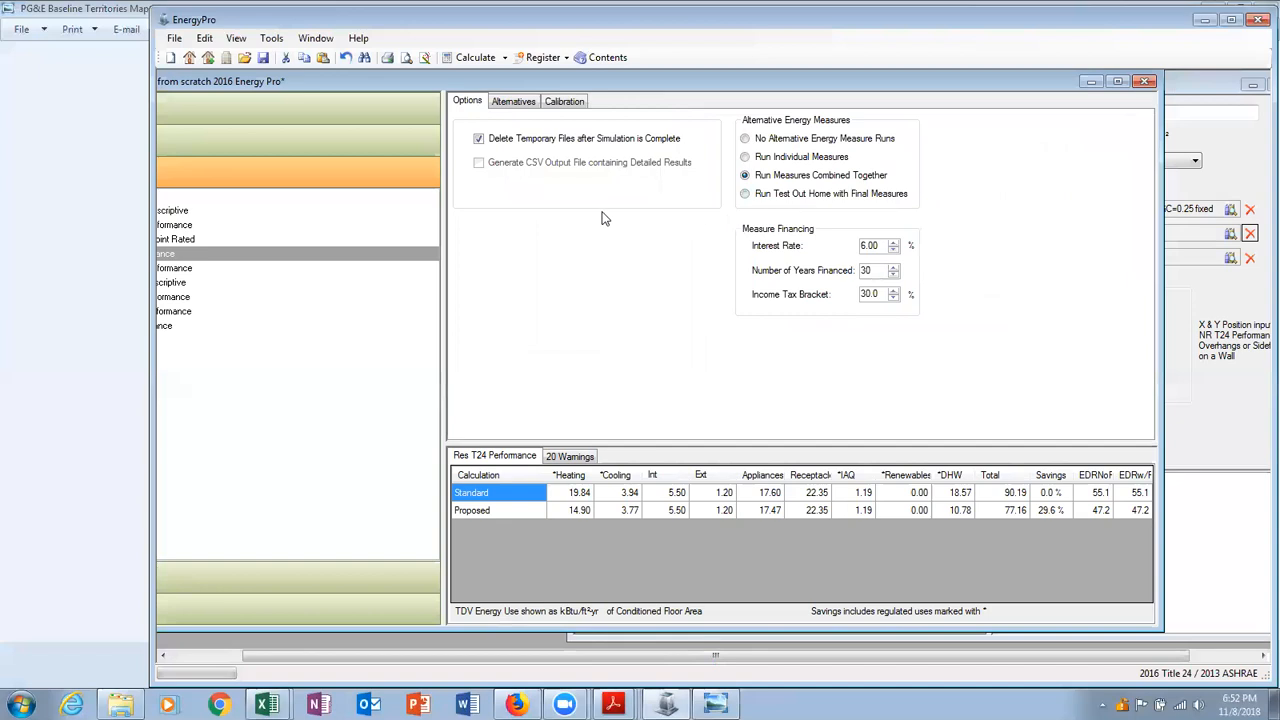
click(264, 58)
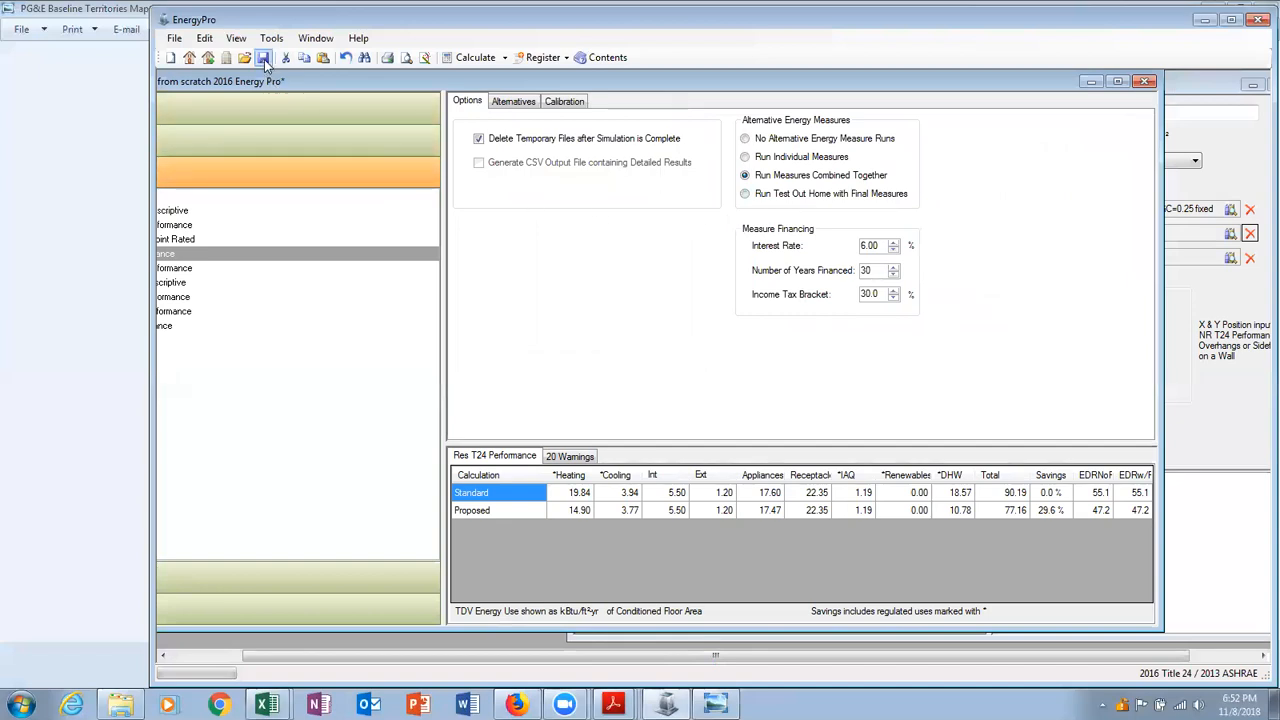
click(448, 59)
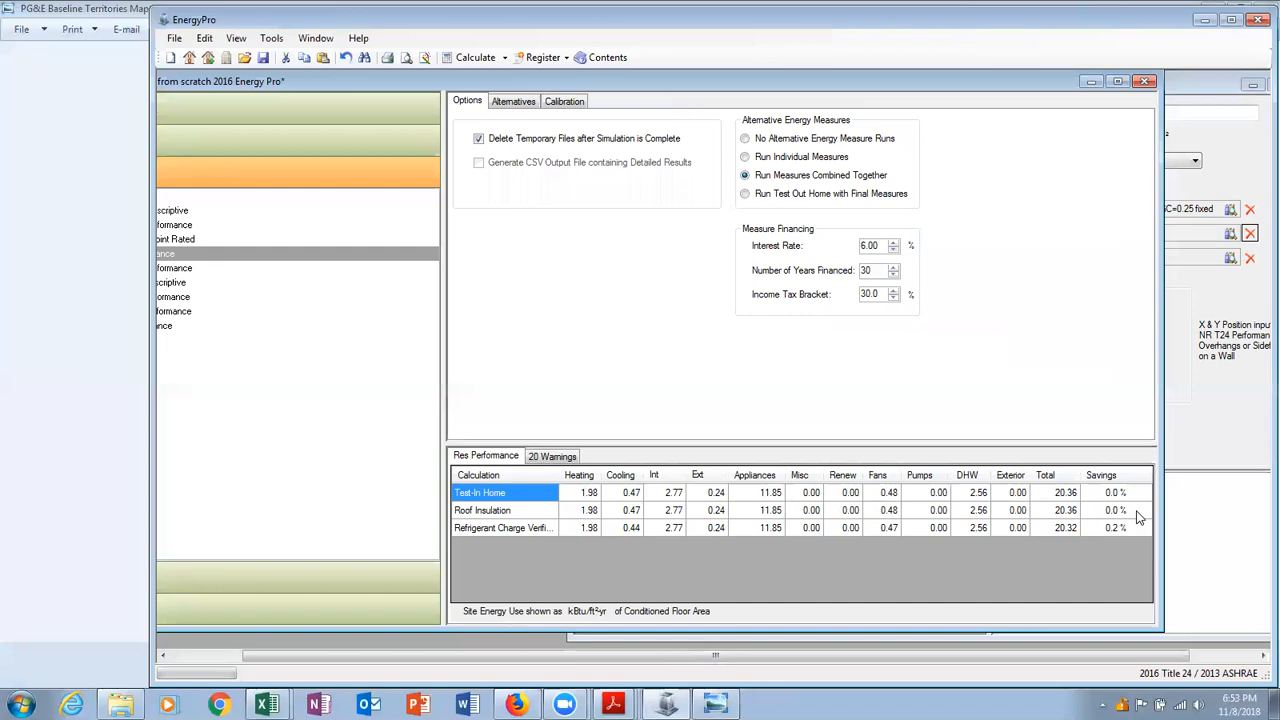
Minimize the Example SF Home from scratch project and try to print the report from the remaining open project.
click(1091, 82)
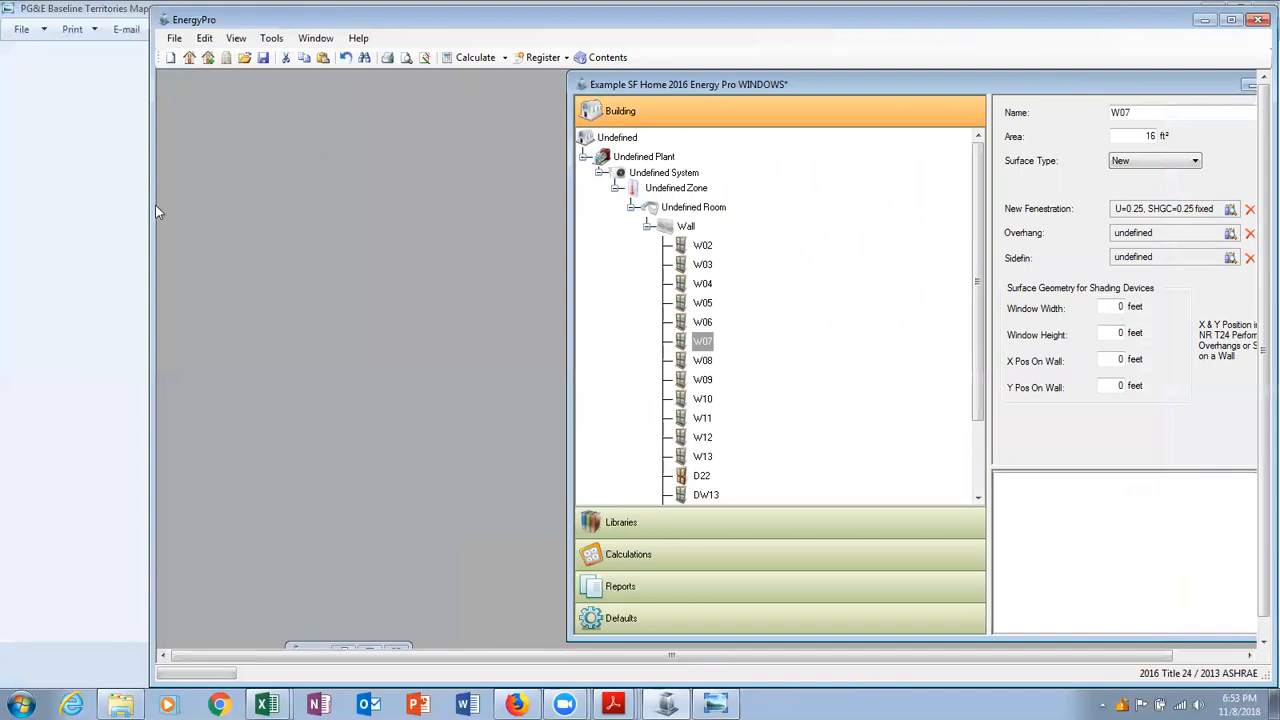
click(176, 38)
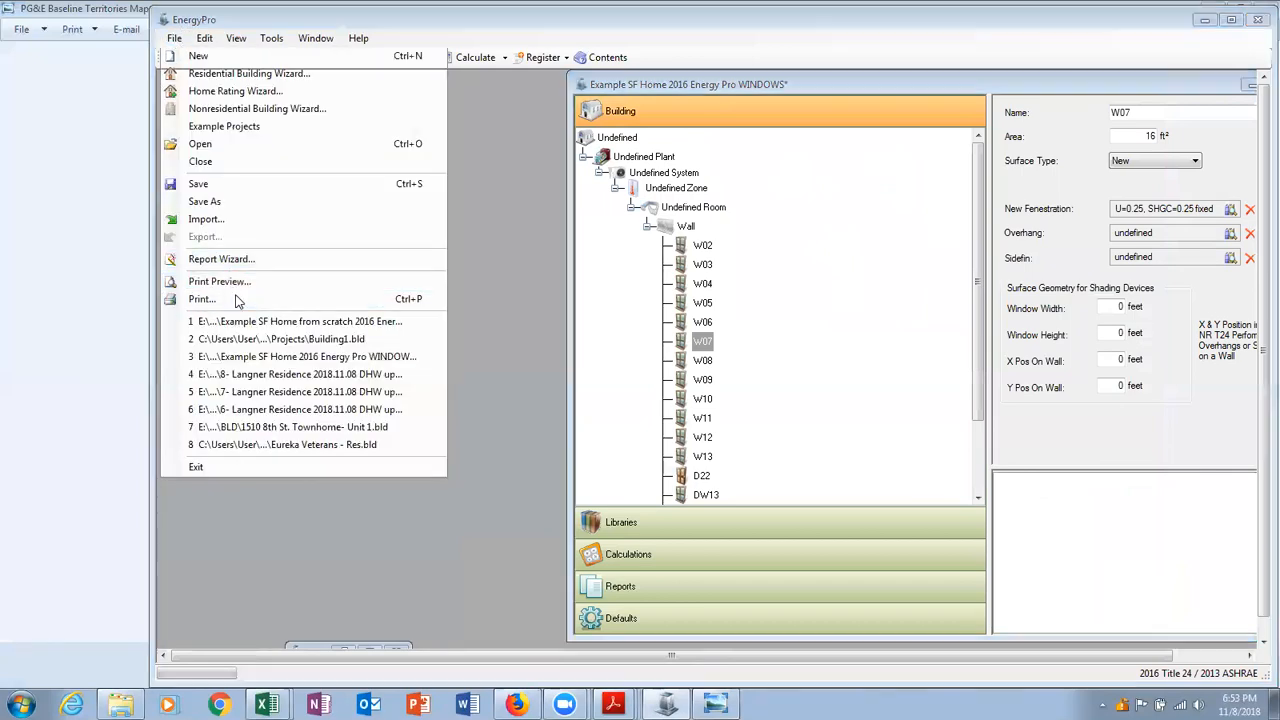
click(238, 300)
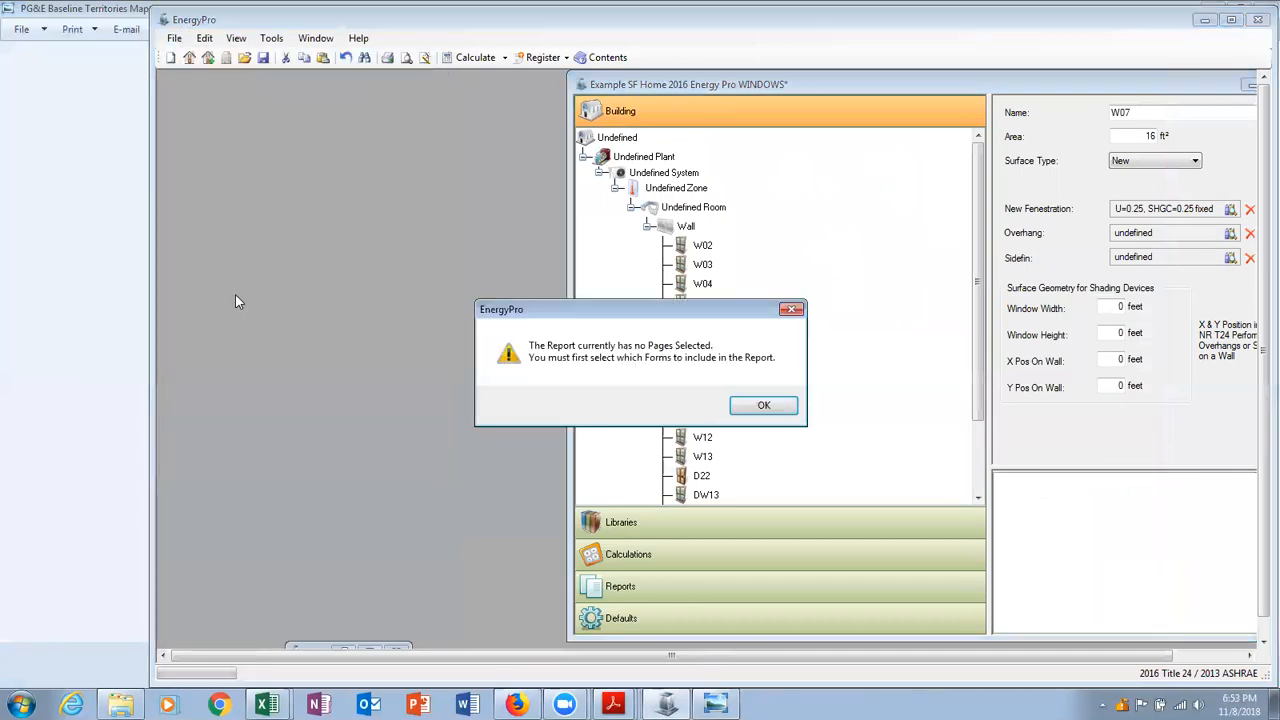
click(762, 407)
Include Form ECON-2 Energy Upgrade Recommendations in the Residential Performance report, save the WINDOWS project and try to calculate.
click(717, 586)
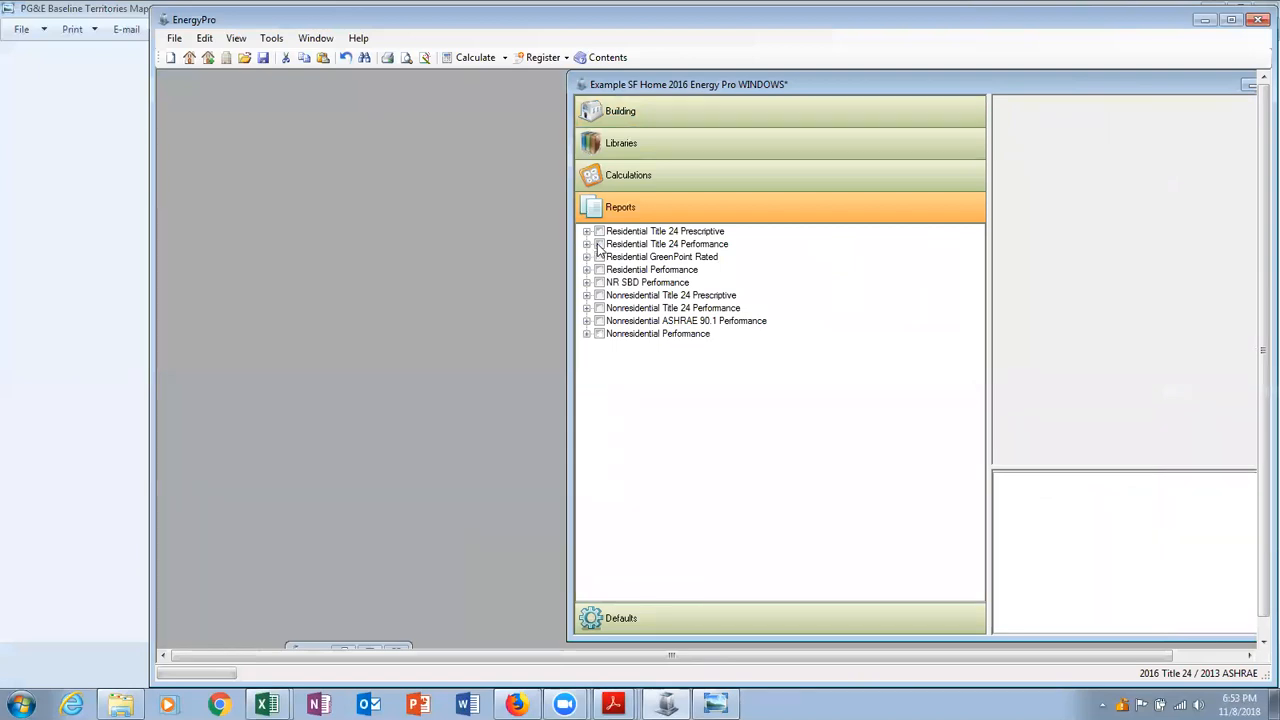
click(588, 270)
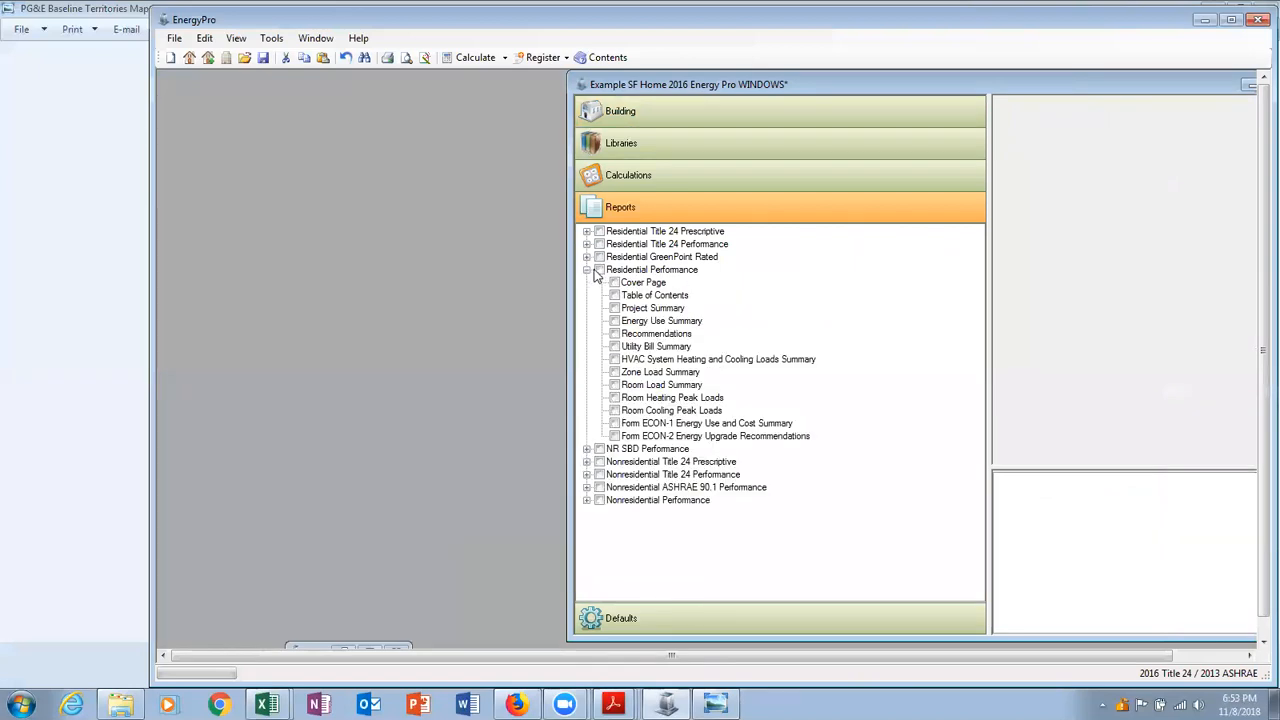
click(599, 271)
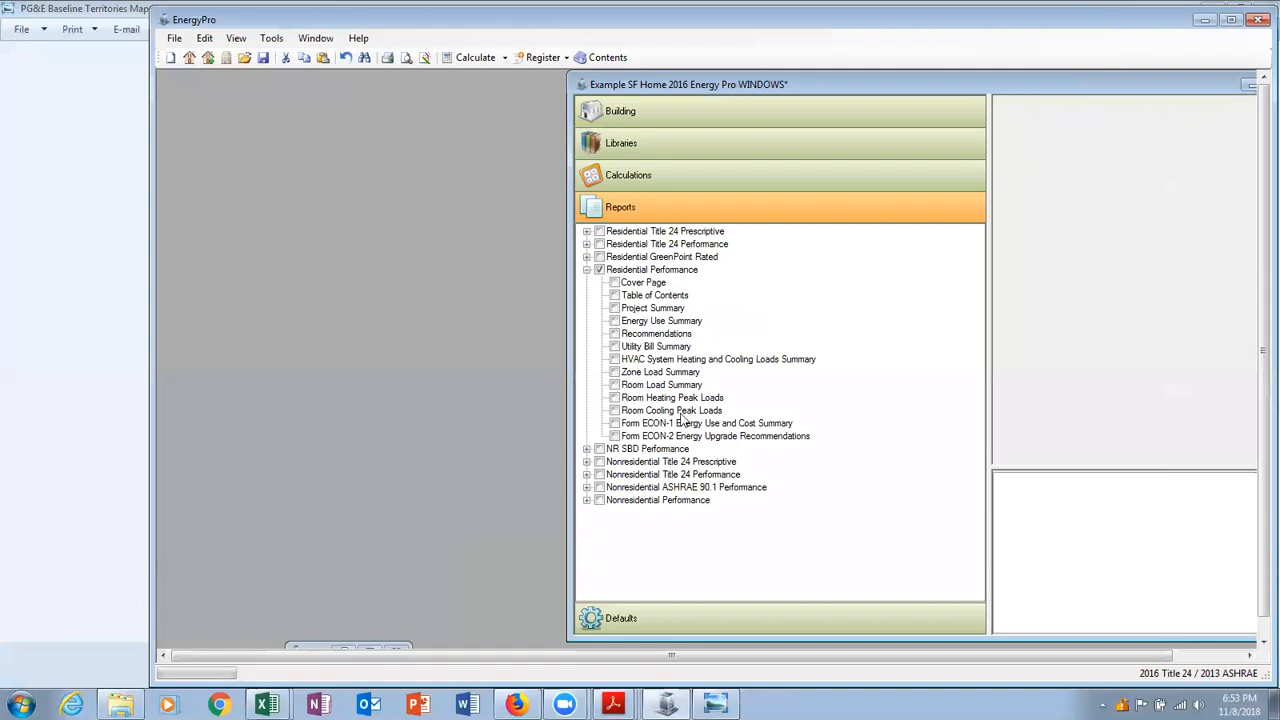
click(614, 437)
click(264, 60)
click(454, 60)
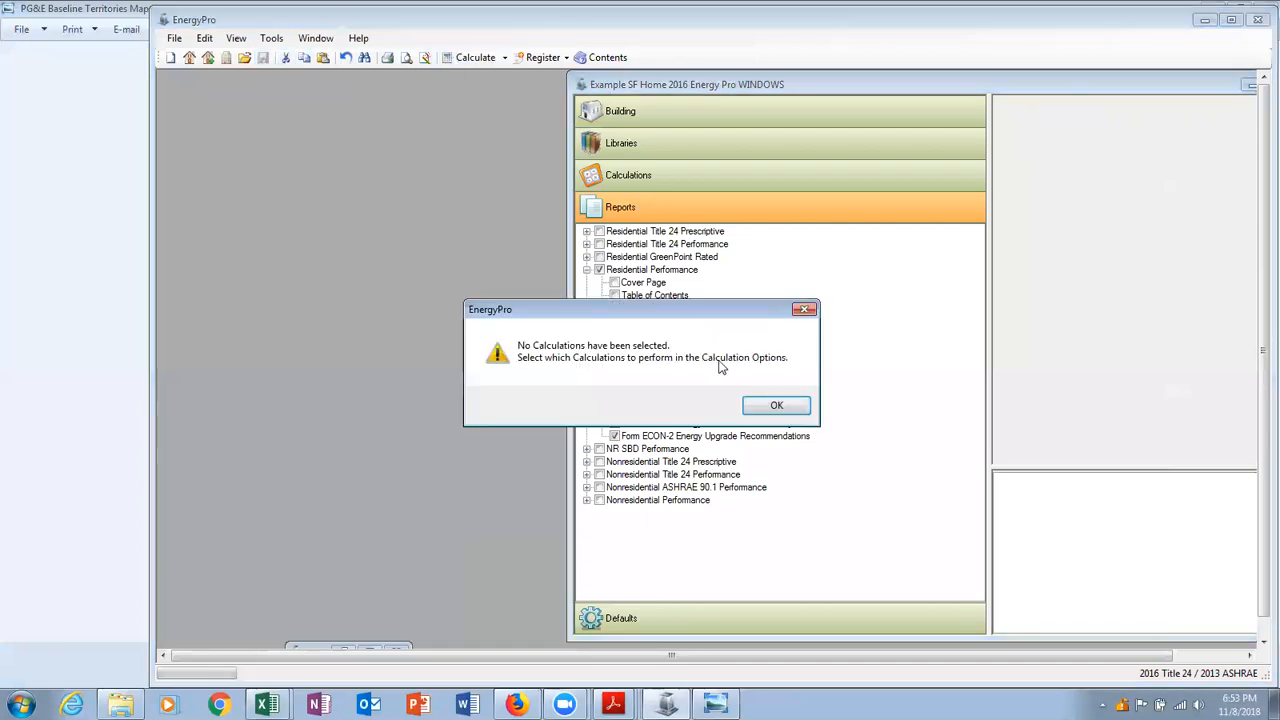
click(773, 405)
Enable the Res Performance calculation in the WINDOWS project, save it and try the calculation again.
click(625, 178)
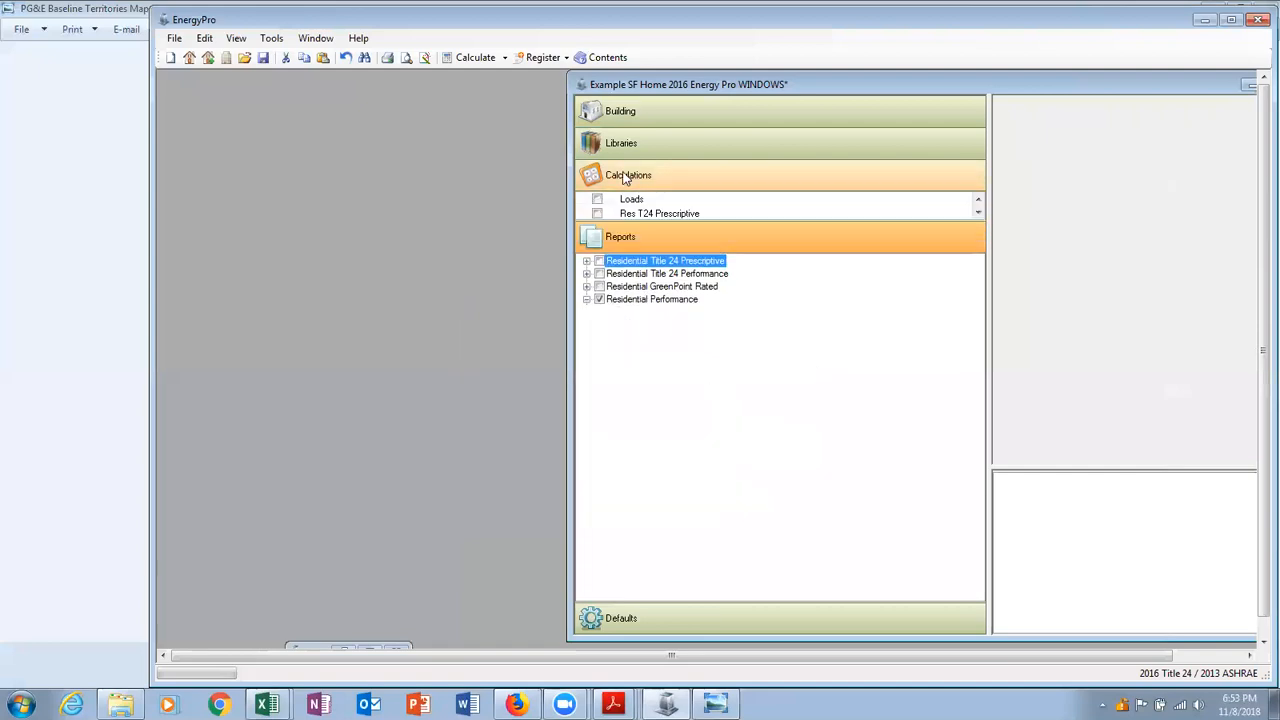
click(597, 259)
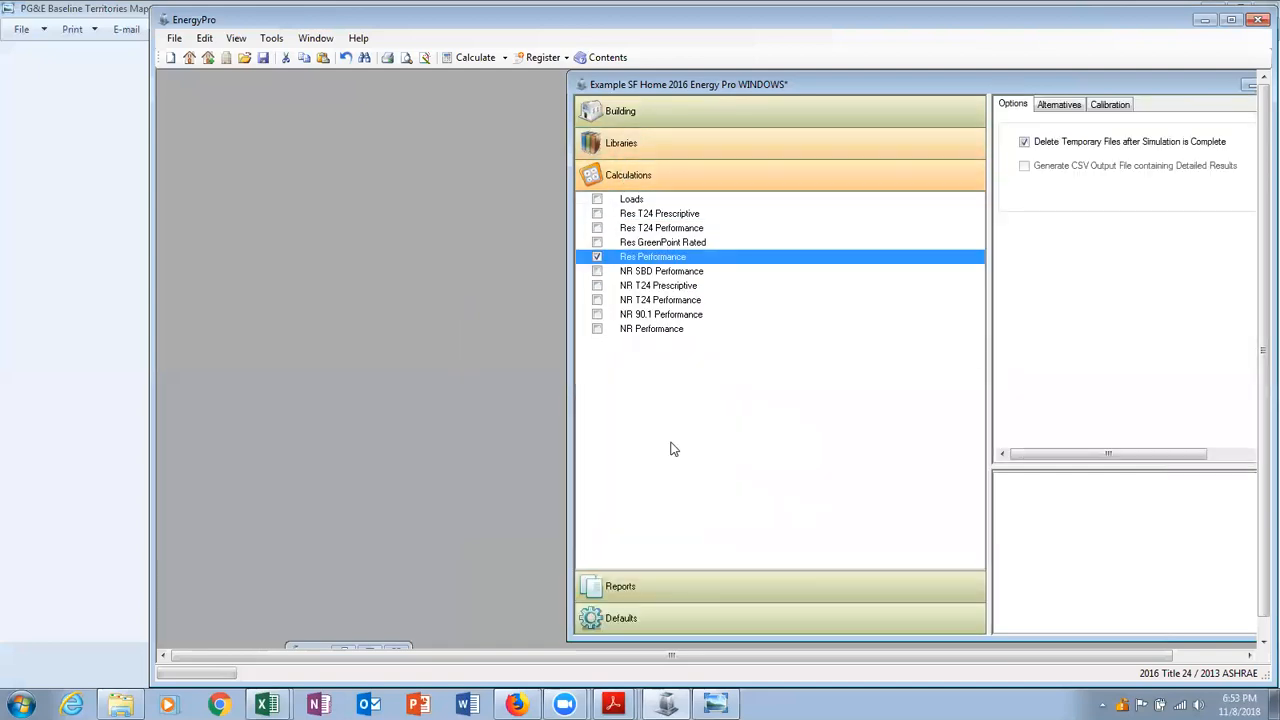
click(688, 585)
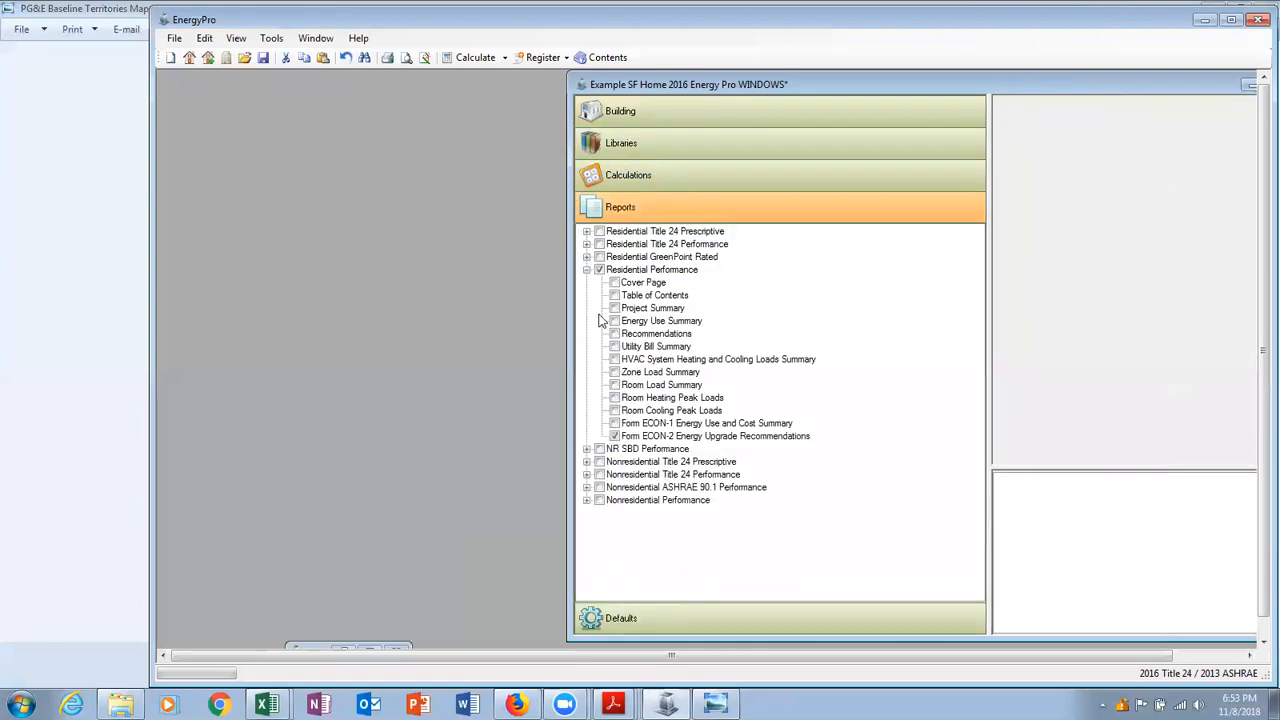
click(266, 63)
click(451, 62)
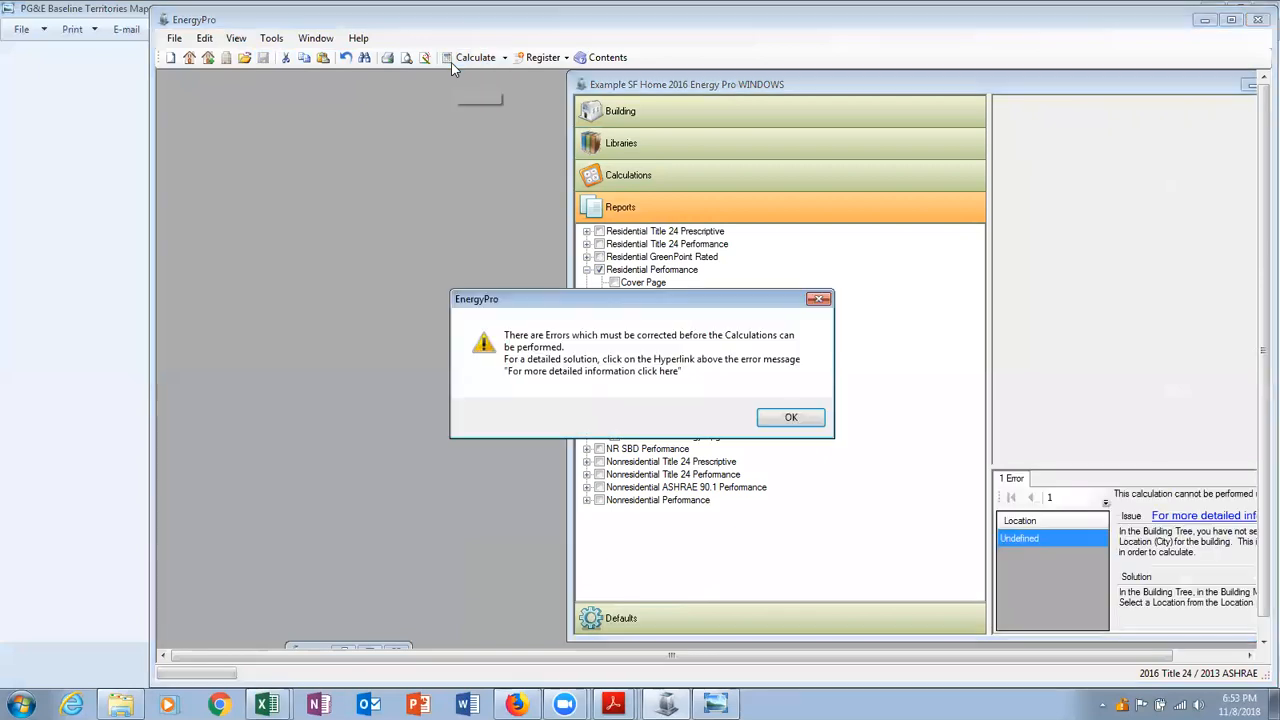
click(791, 418)
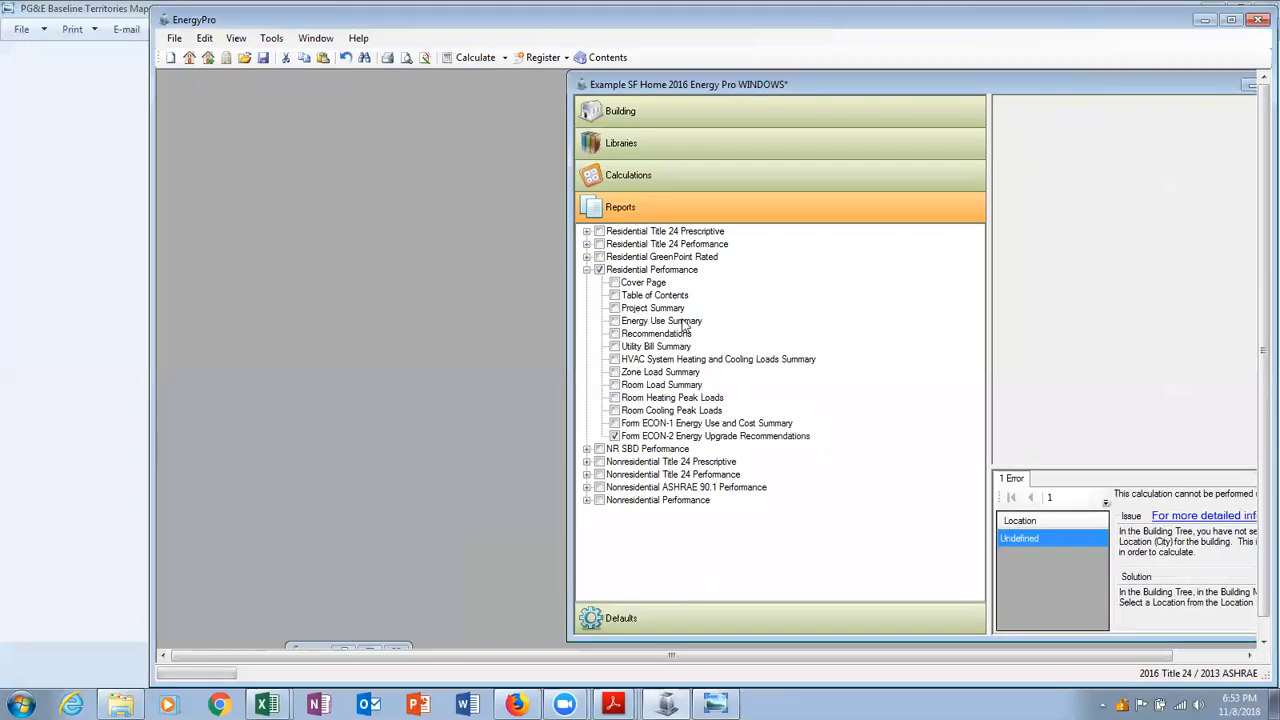
Close the Example SF Home 2016 Energy Pro WINDOWS project and maximize the minimized Example SF Home from scratch project.
drag(770, 87, 549, 101)
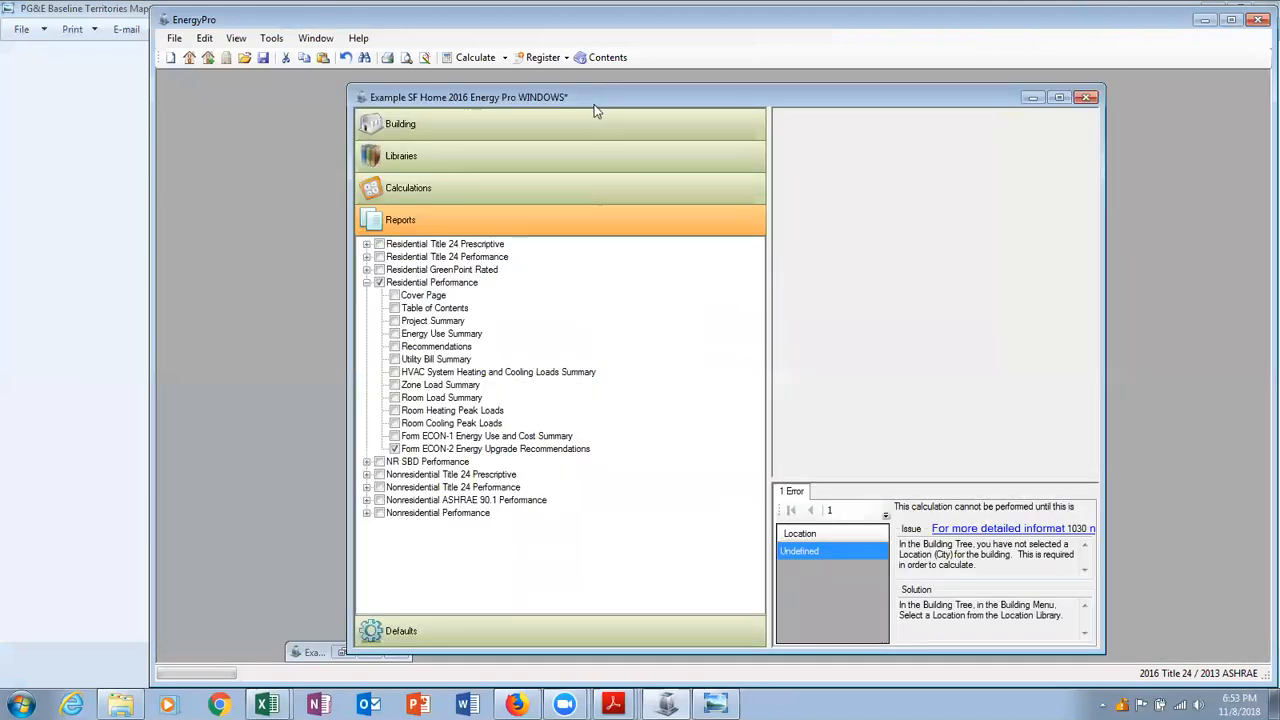
click(520, 128)
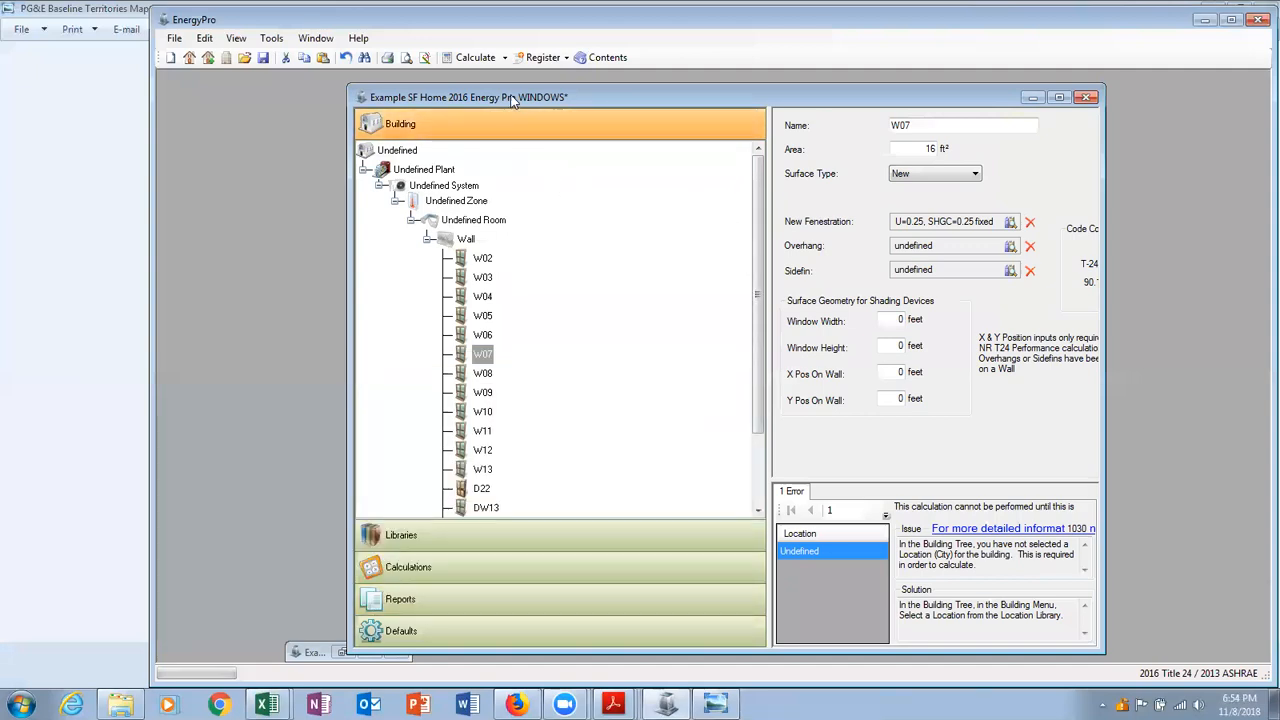
drag(512, 100, 400, 87)
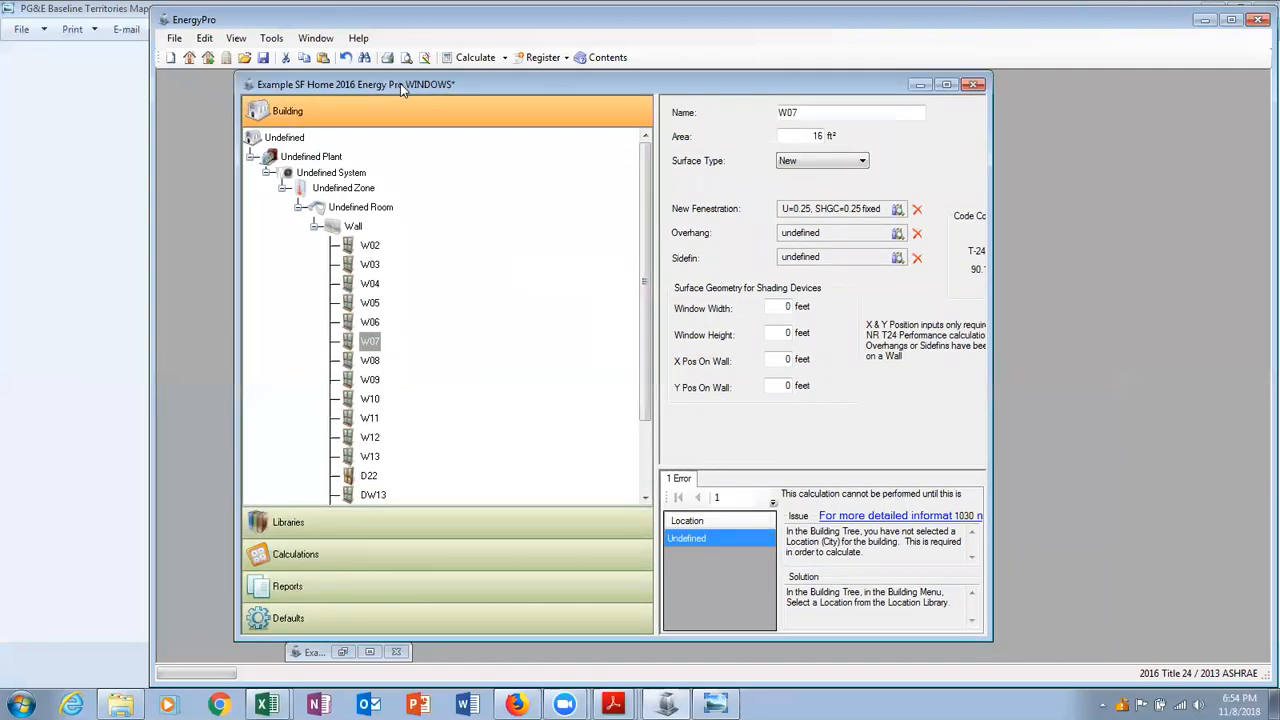
click(972, 84)
click(715, 412)
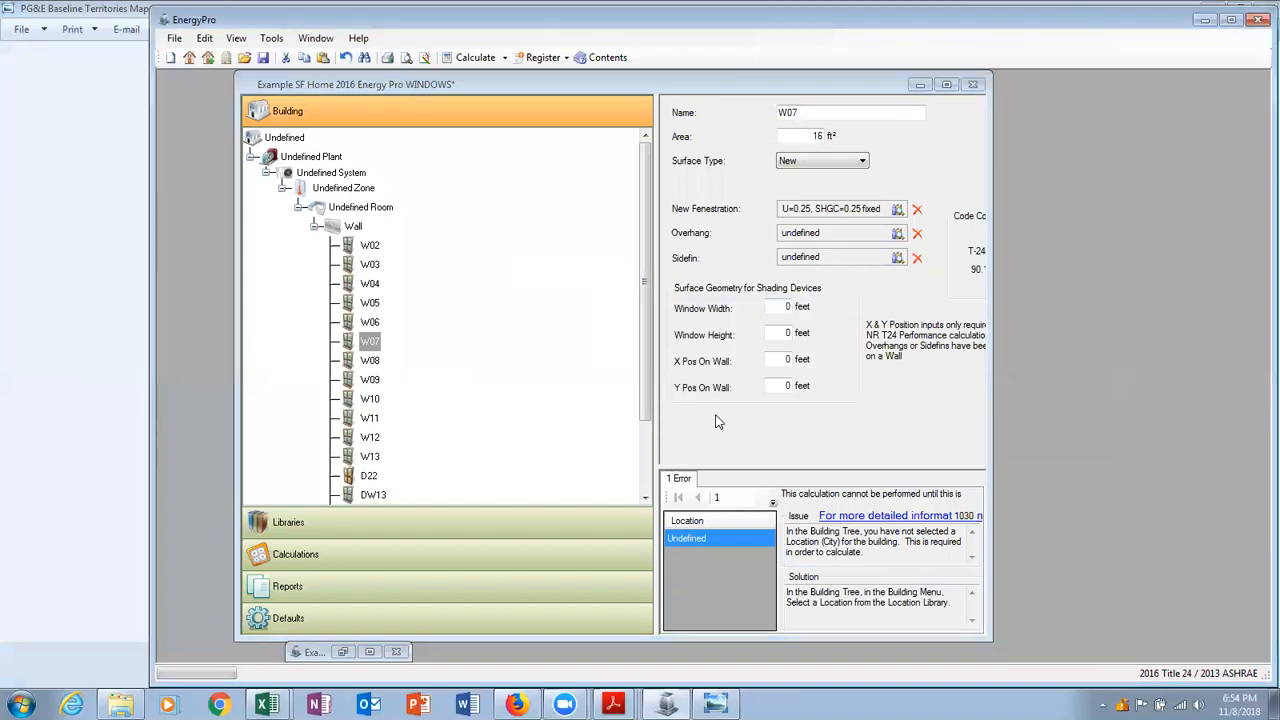
click(366, 652)
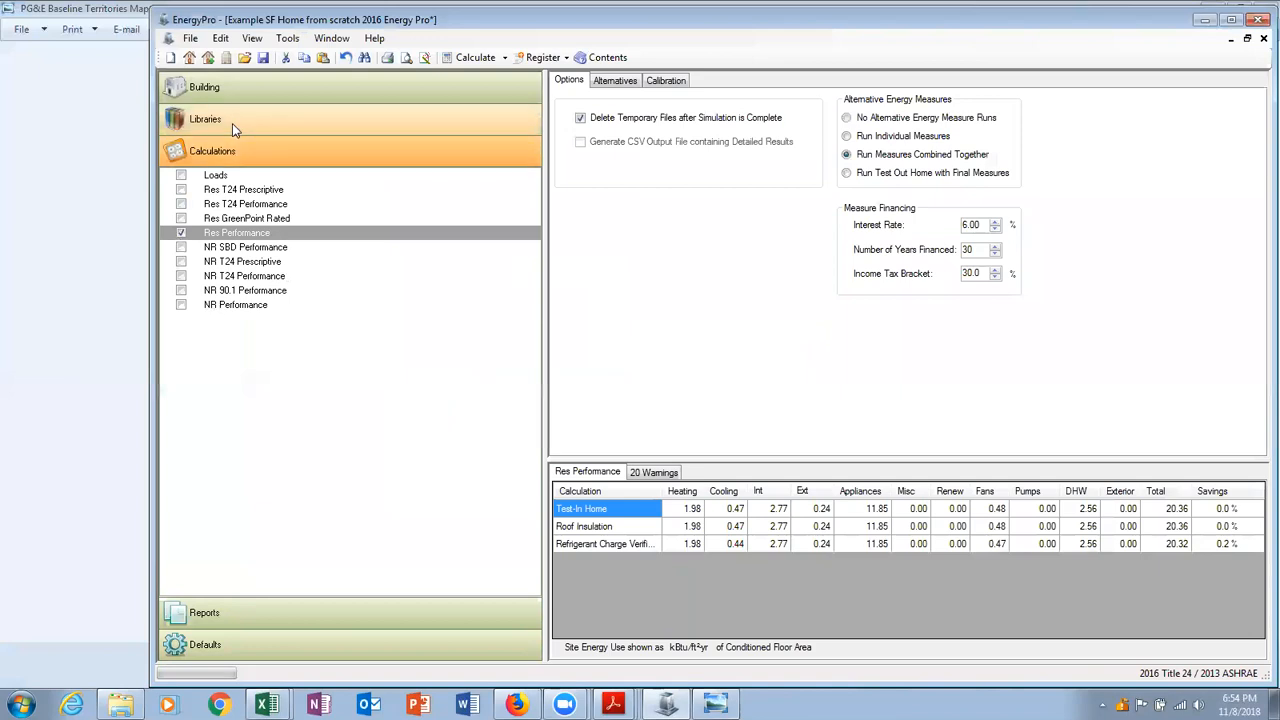
Check the building's utility rate schedules and the forms selected for the project's reports.
click(278, 96)
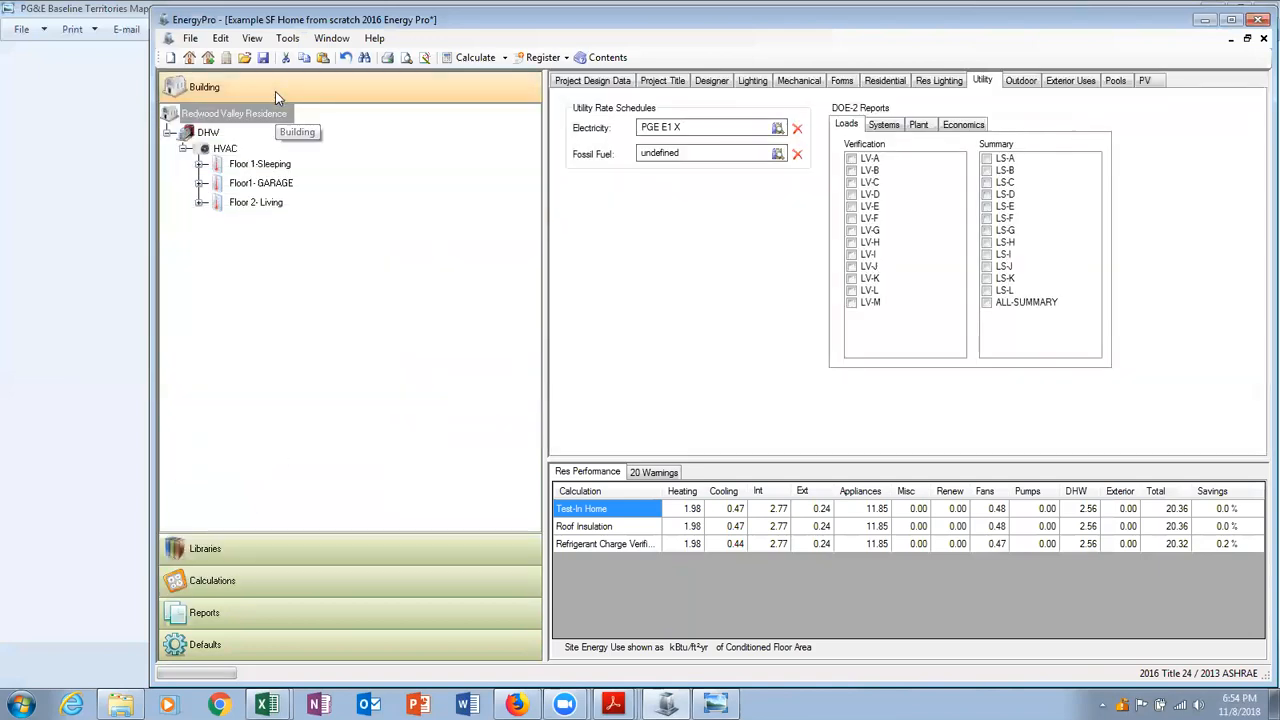
click(255, 613)
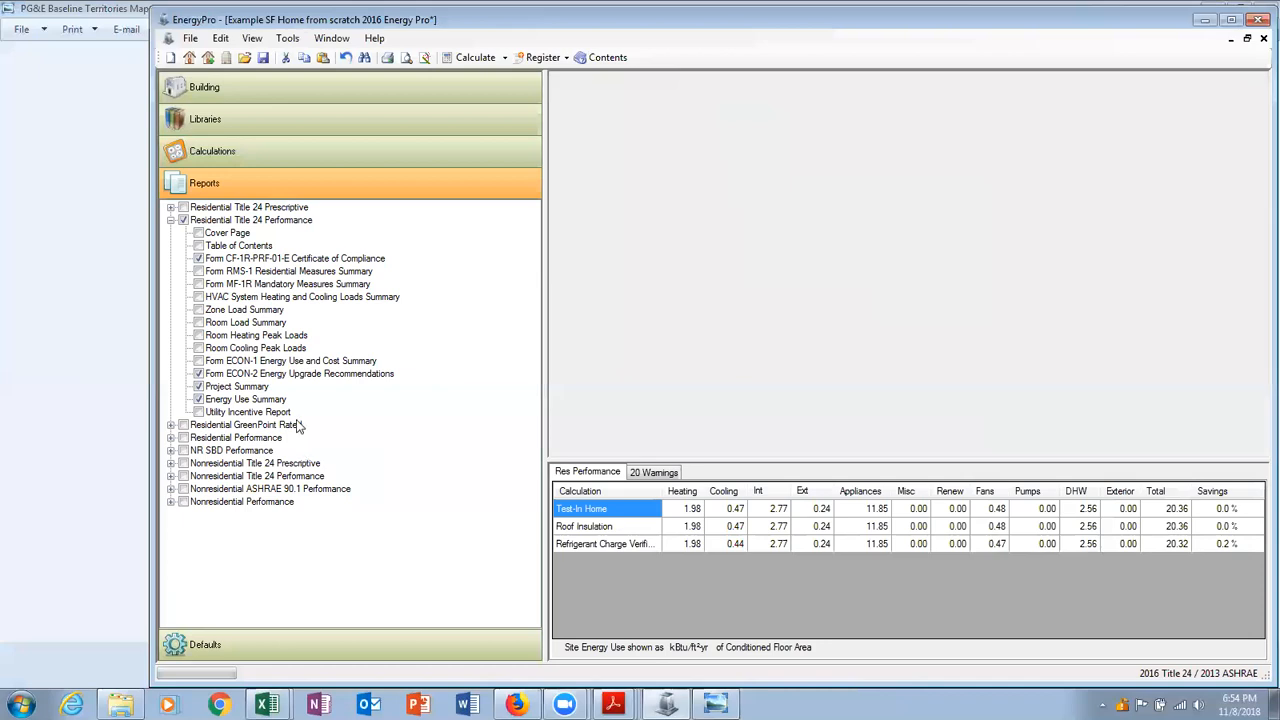
click(304, 99)
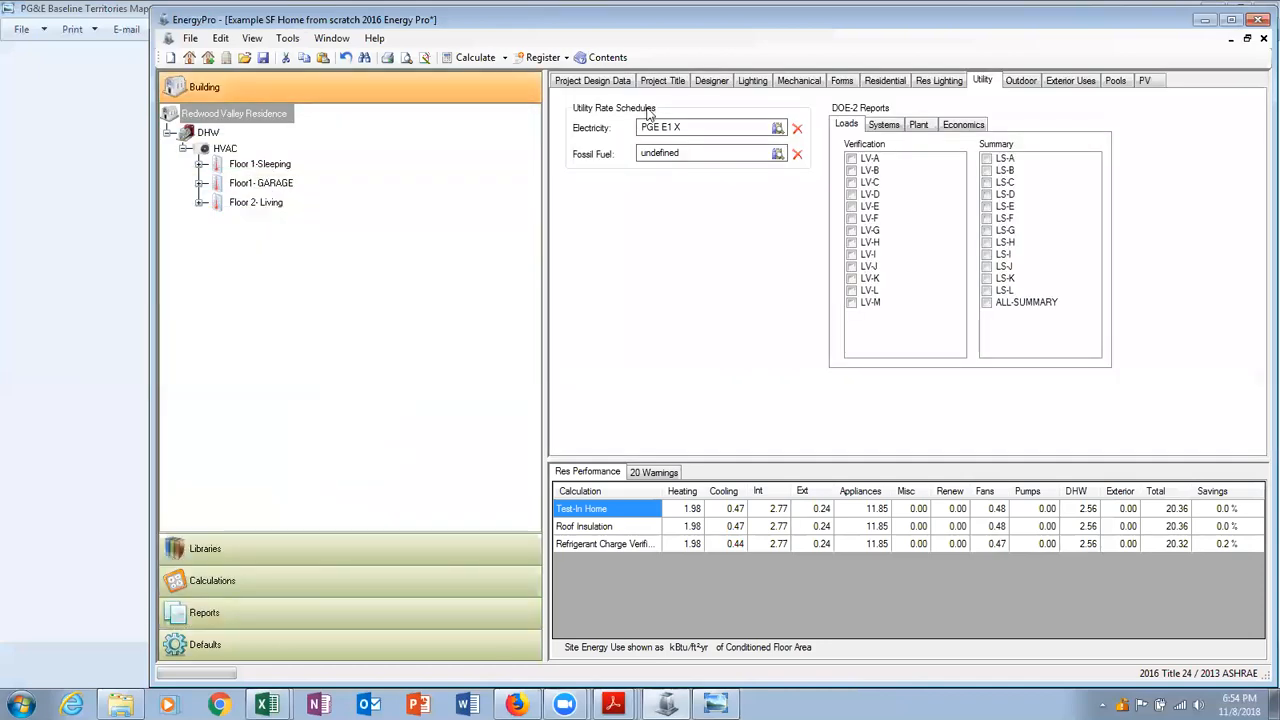
Examine the PG&E E1 X electricity rate's monthly charges and its winter and summer energy tiers.
click(779, 130)
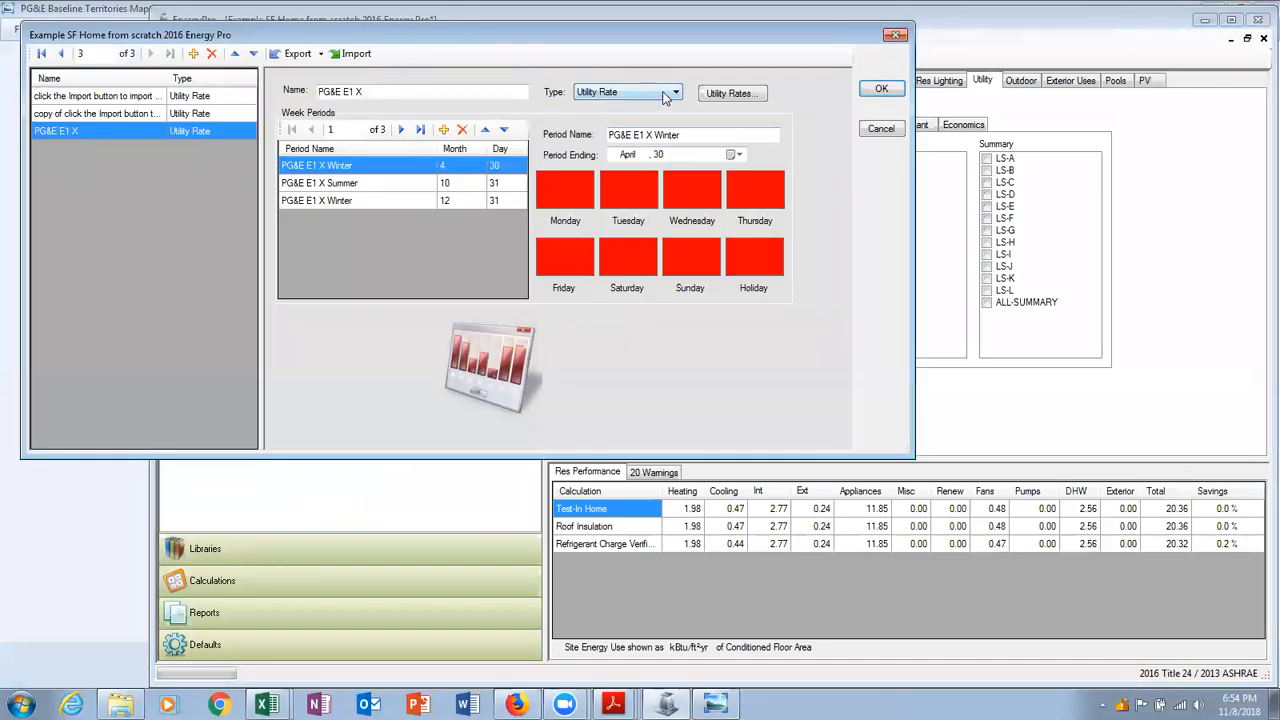
click(729, 93)
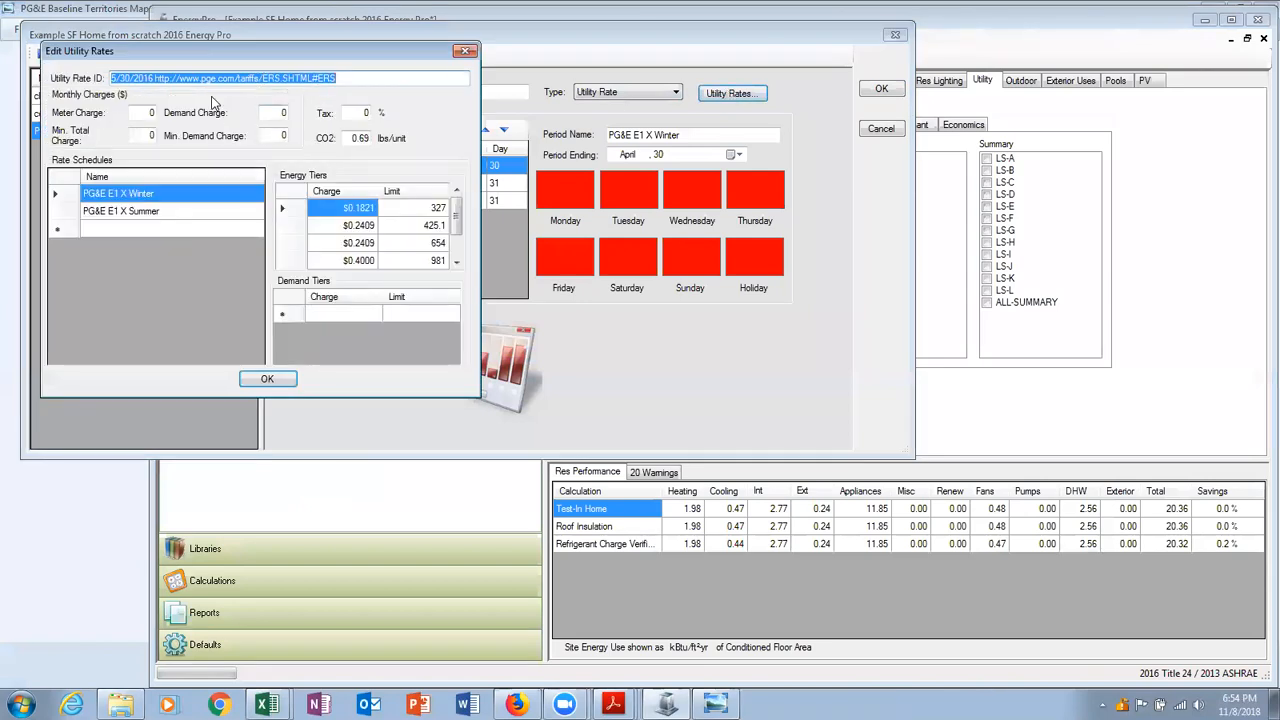
click(139, 113)
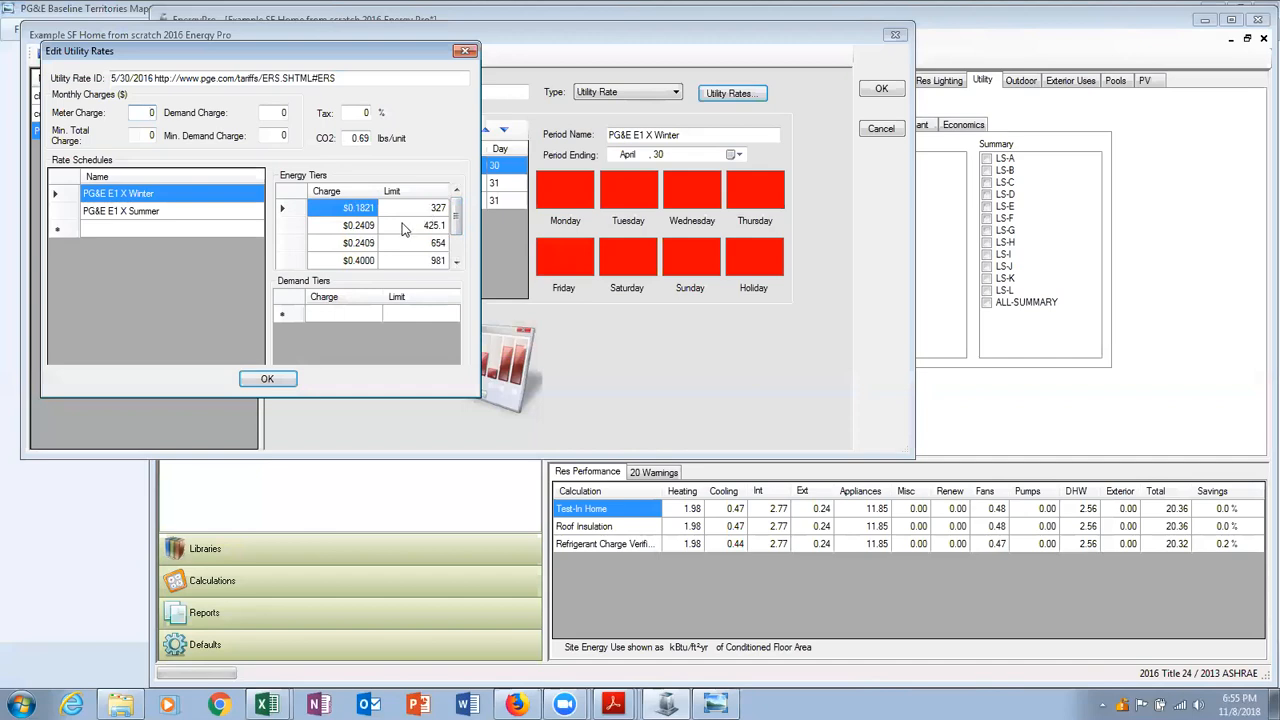
click(251, 212)
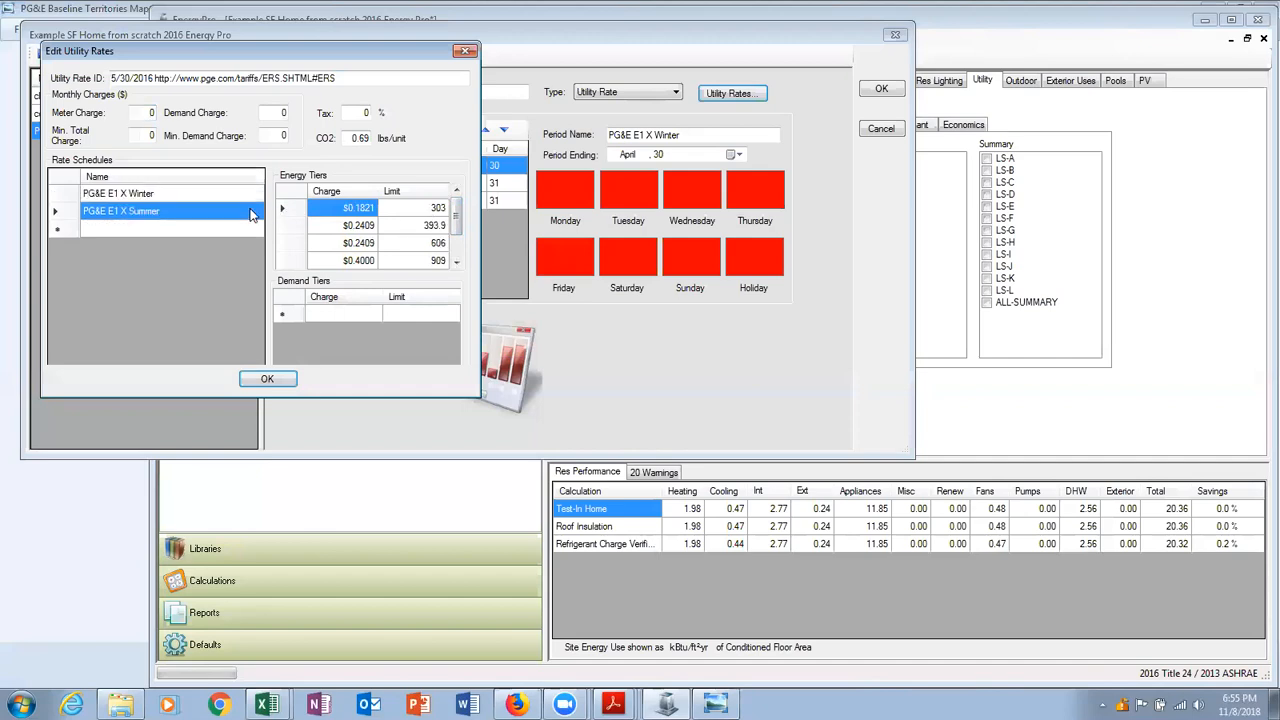
click(245, 193)
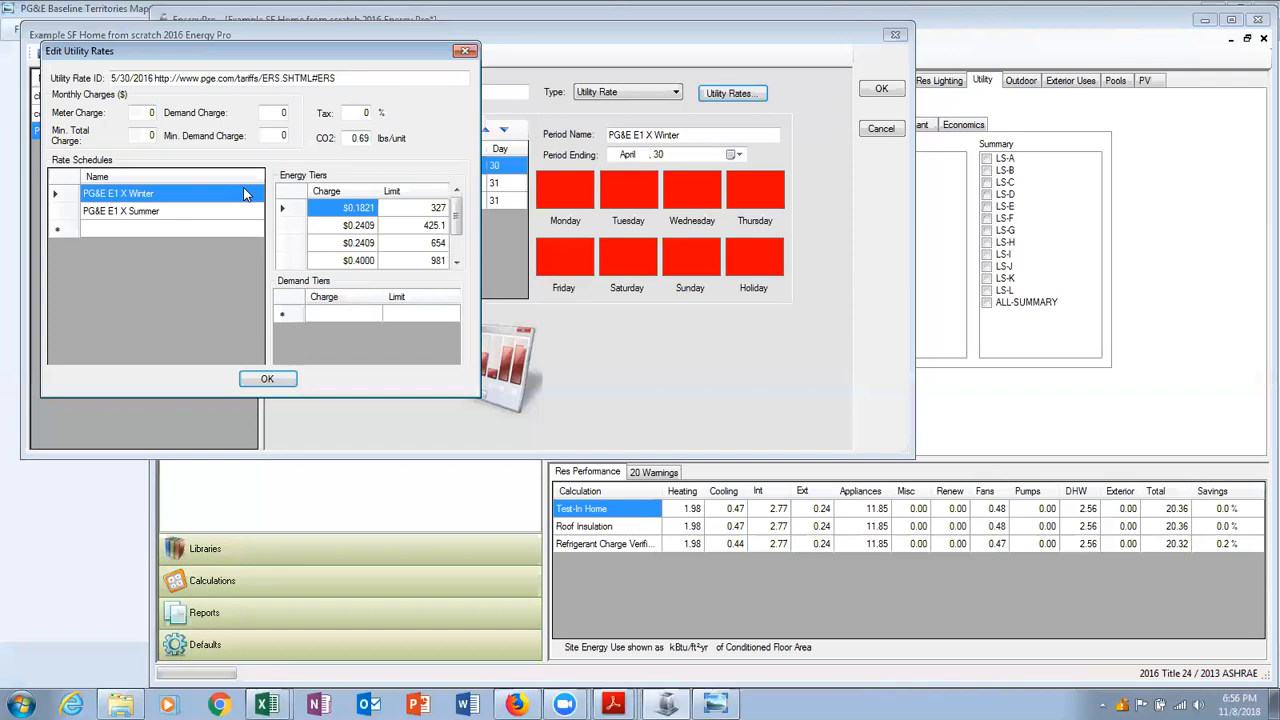
click(267, 379)
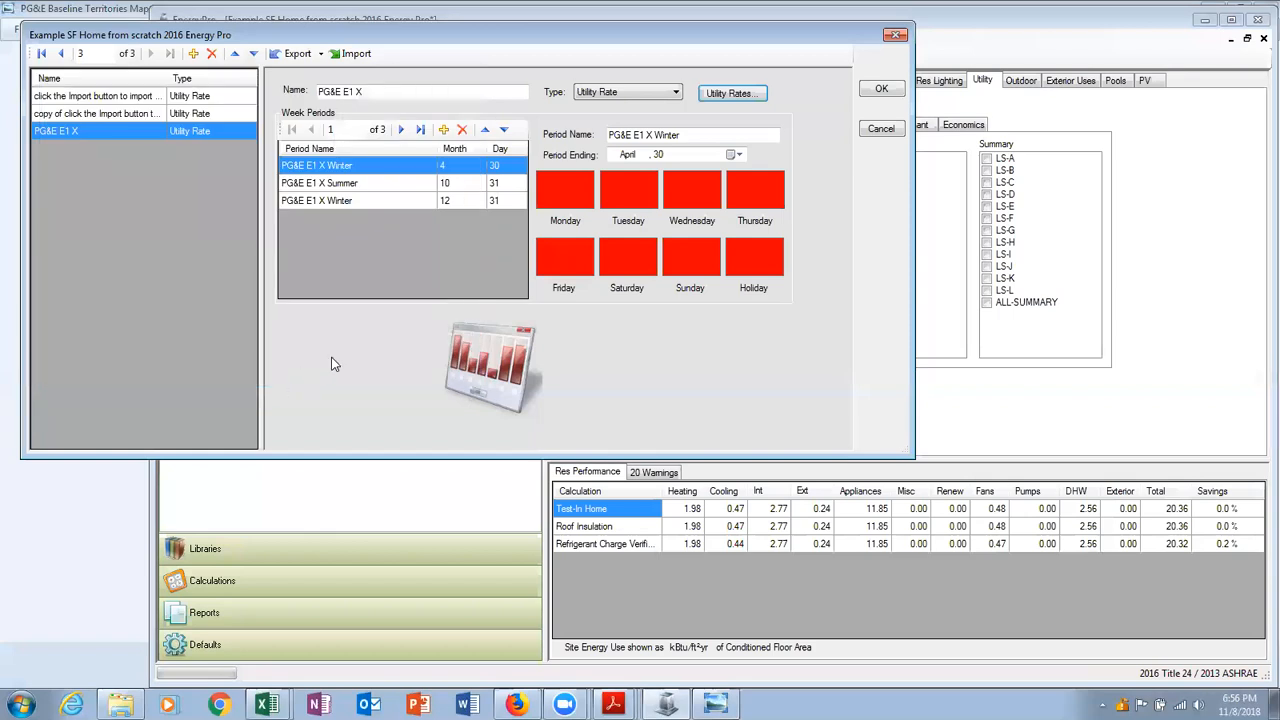
click(896, 37)
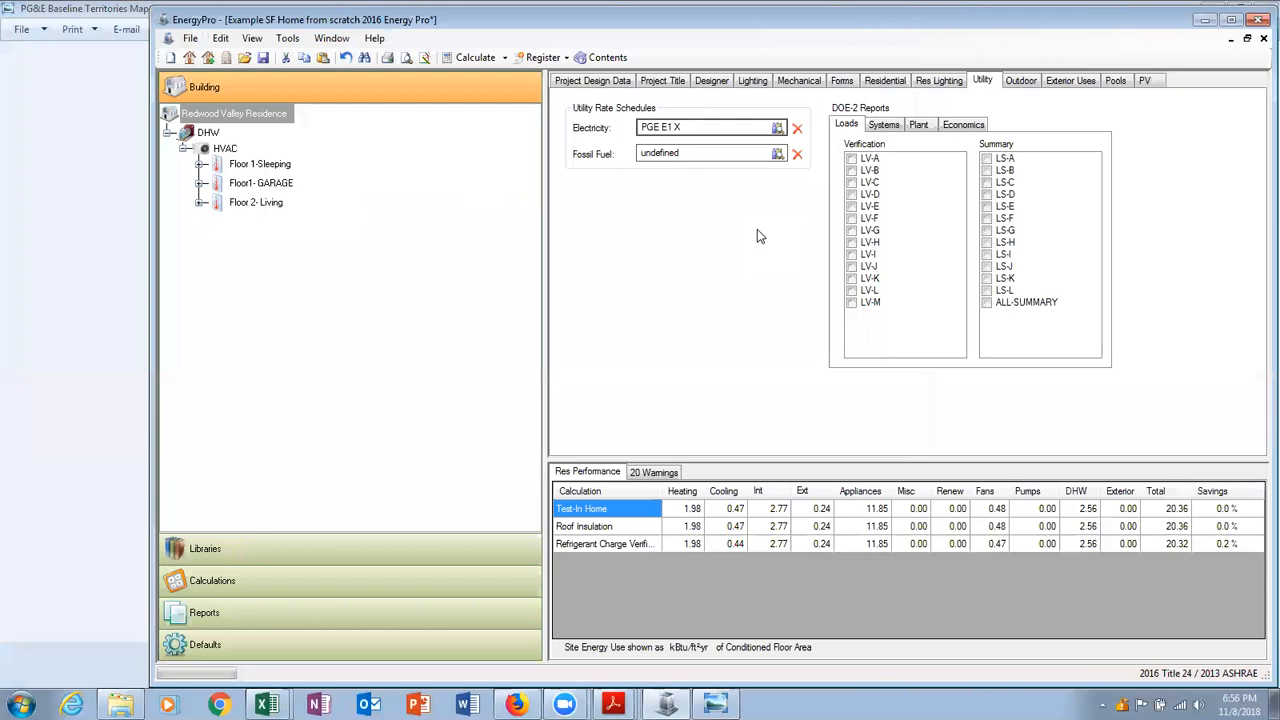
click(208, 133)
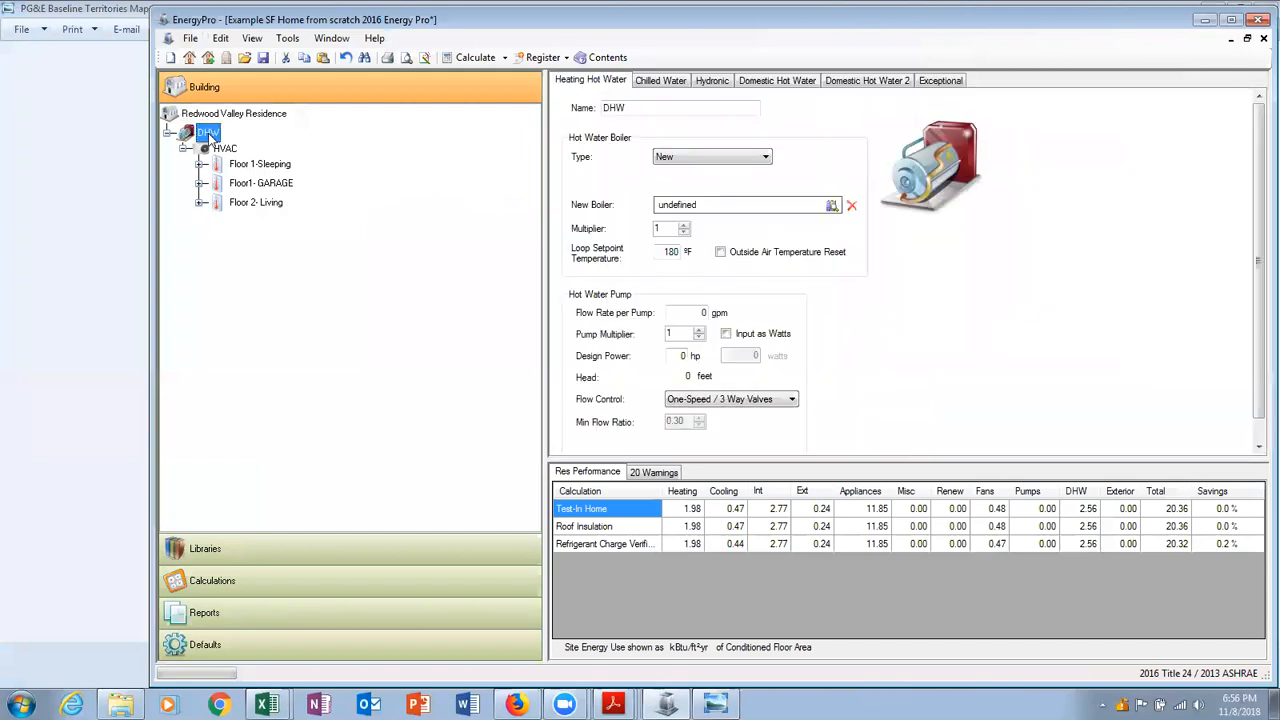
click(235, 116)
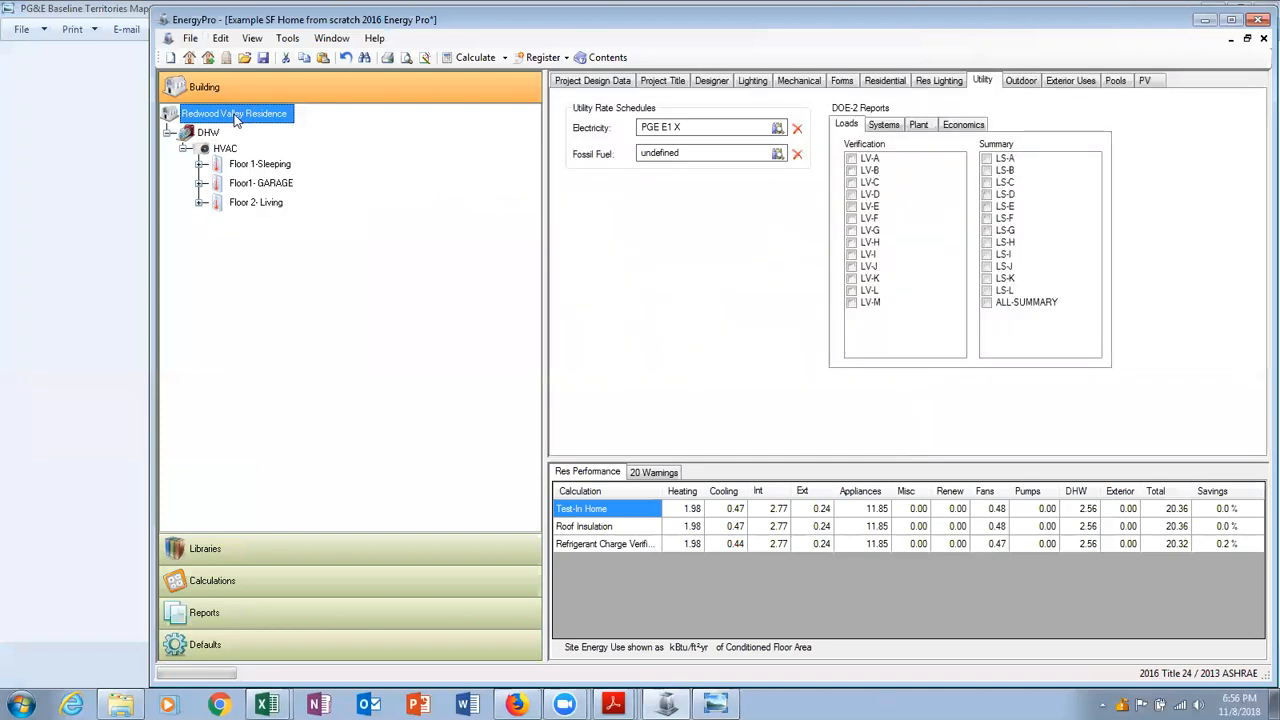